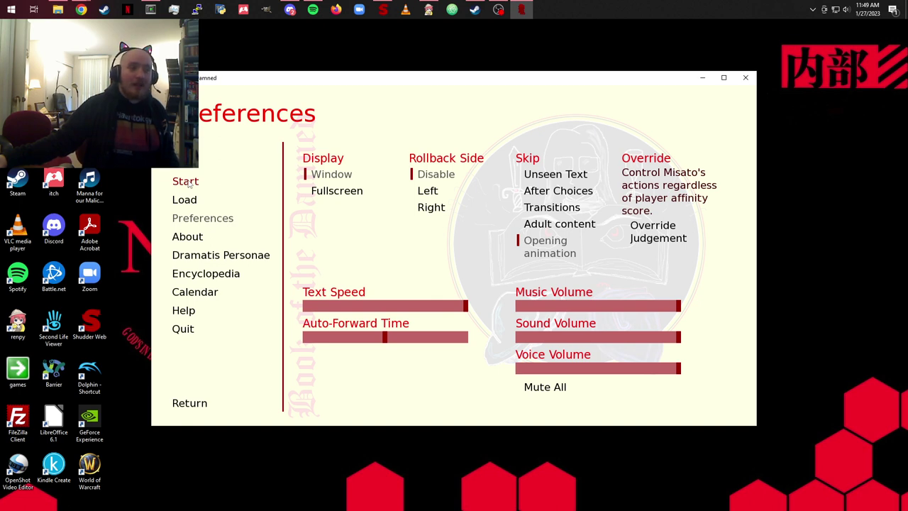
Step: Start a new game and advance through the opening narration and Part 1 title to the 15th March, 2012 date card
{"action": "left_click", "coordinate": [187, 181]}
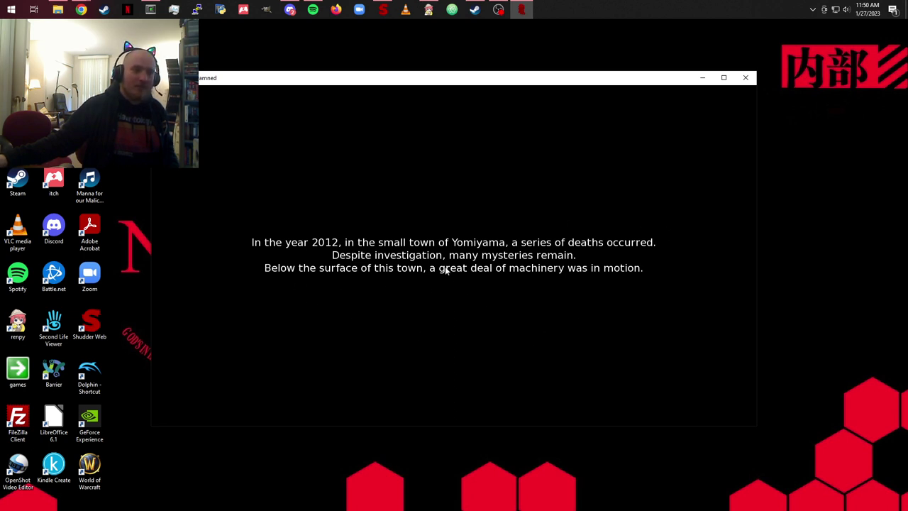
{"action": "left_click", "coordinate": [625, 176]}
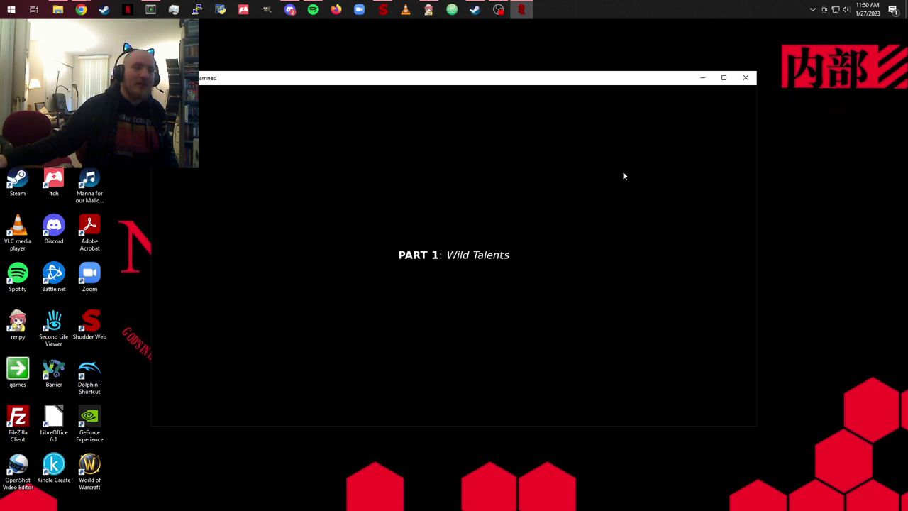
{"action": "left_click", "coordinate": [625, 176]}
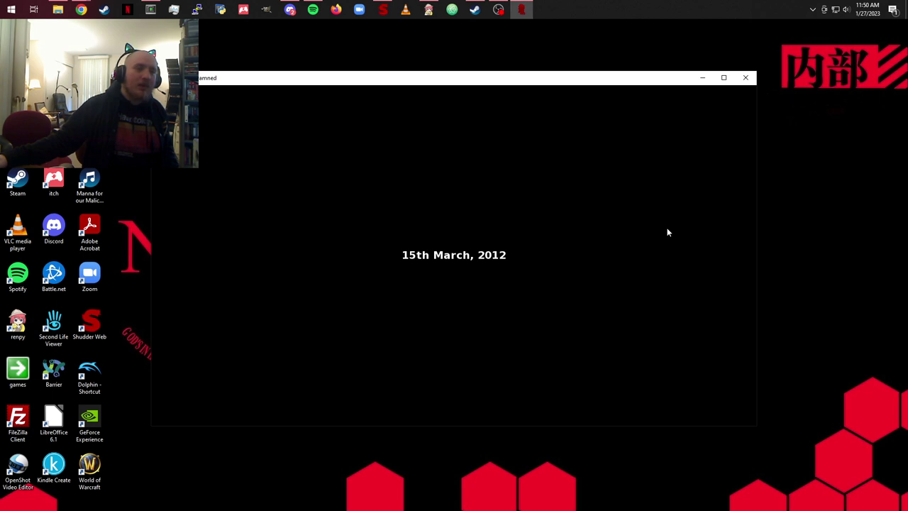
Step: Turn off skipping of the opening animation in the game preferences and return to the story
{"action": "right_click", "coordinate": [637, 208]}
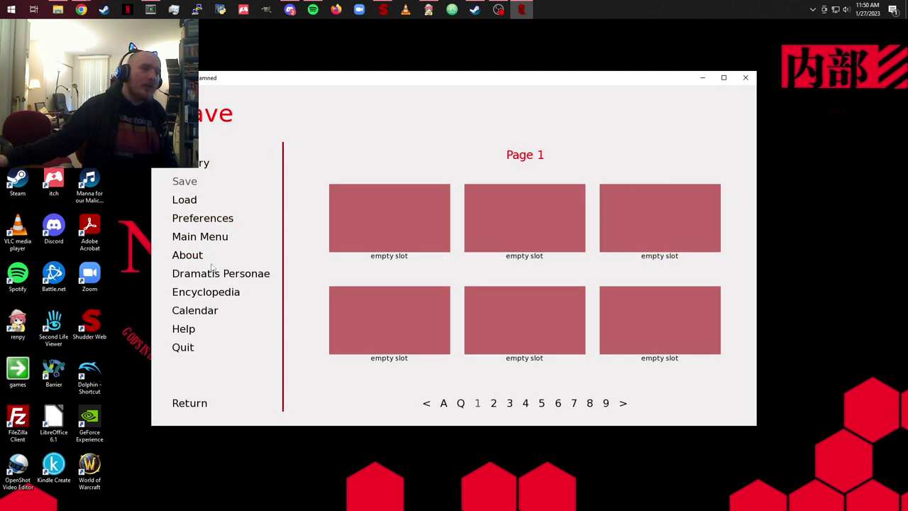
{"action": "left_click", "coordinate": [199, 219]}
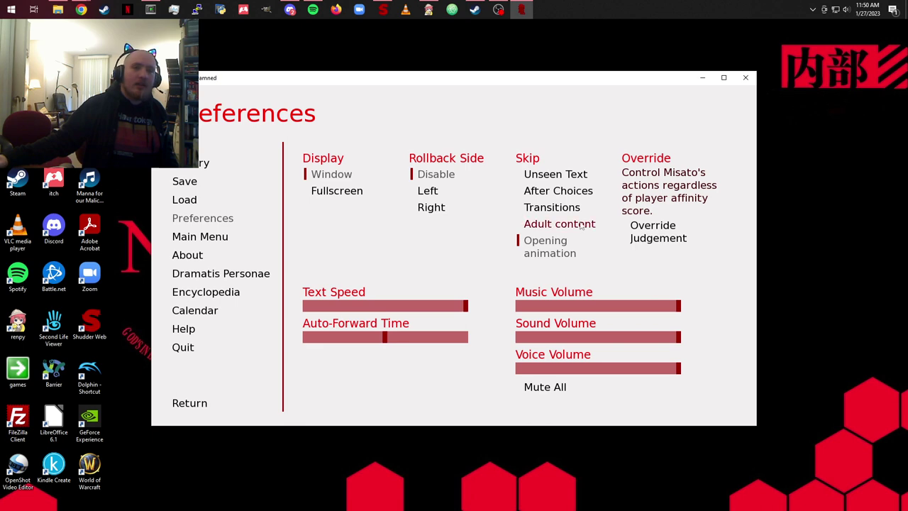
{"action": "left_click", "coordinate": [536, 249]}
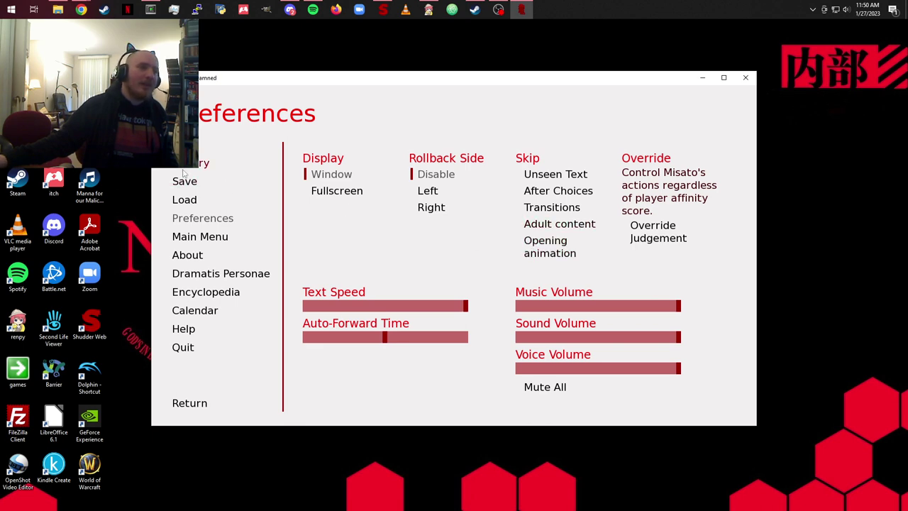
{"action": "left_click", "coordinate": [191, 404]}
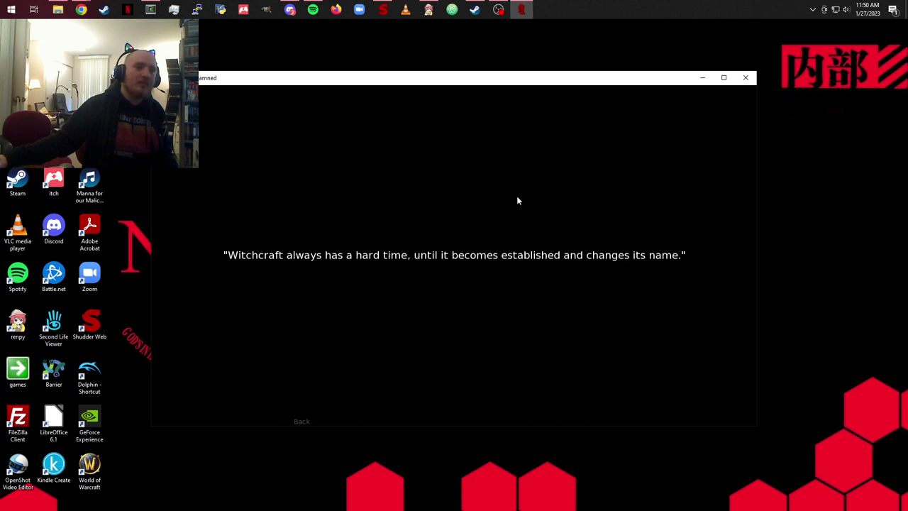
Step: Continue from the witchcraft quote into the opening narration, check the game menu, and return to the story
{"action": "left_click", "coordinate": [319, 355]}
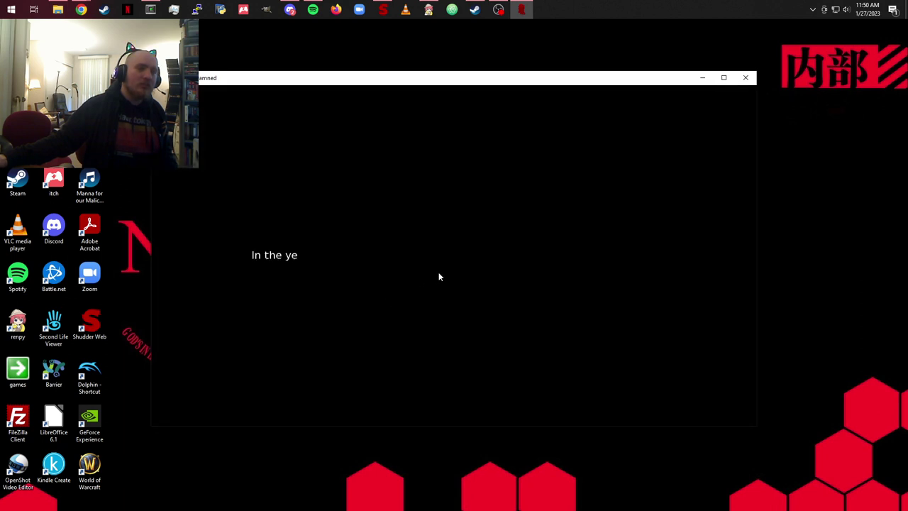
{"action": "right_click", "coordinate": [438, 273]}
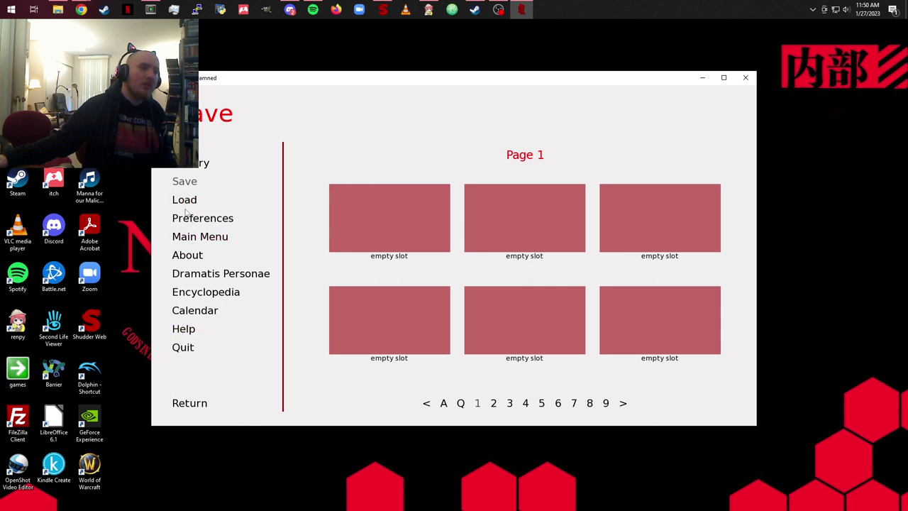
{"action": "left_click", "coordinate": [186, 404]}
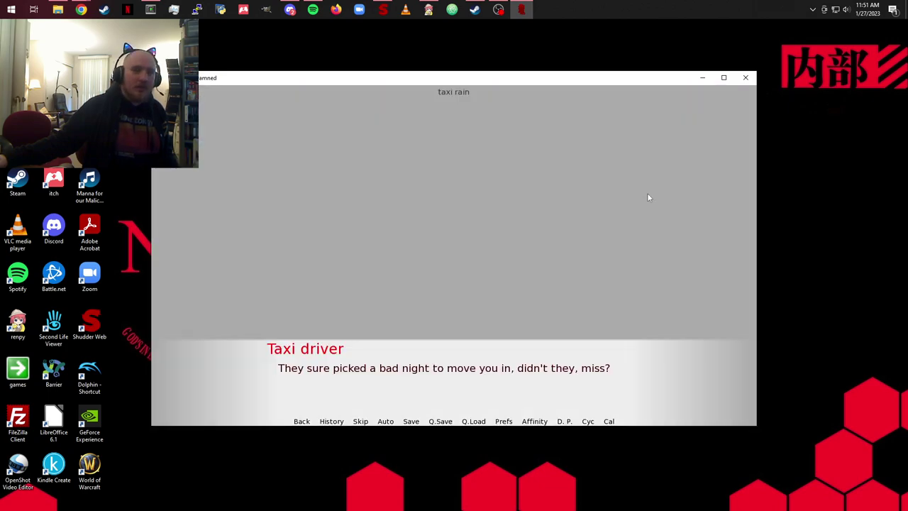
Step: Read through the taxi driver's rainy-night remarks and inner thoughts up to the request to pick up the man
{"action": "left_click", "coordinate": [648, 198]}
{"action": "left_click", "coordinate": [648, 197]}
{"action": "left_click", "coordinate": [648, 197]}
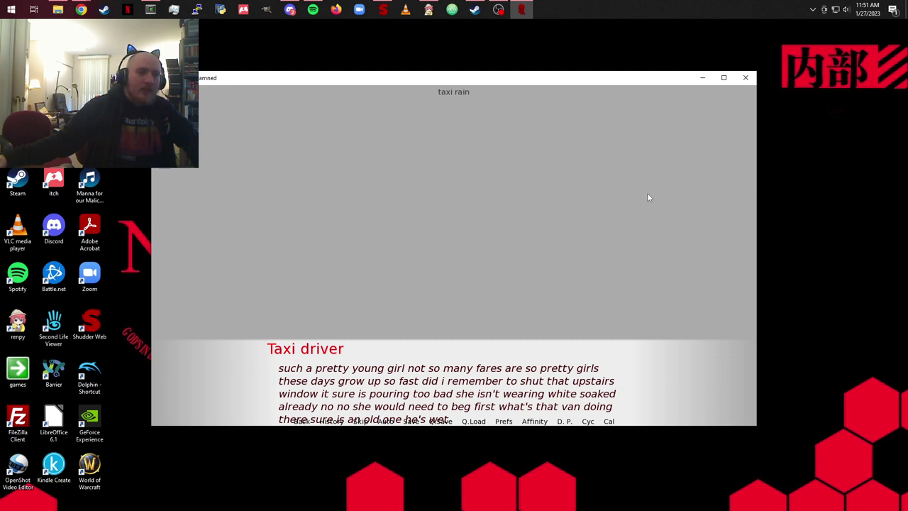
{"action": "left_click", "coordinate": [648, 197]}
{"action": "left_click", "coordinate": [648, 197]}
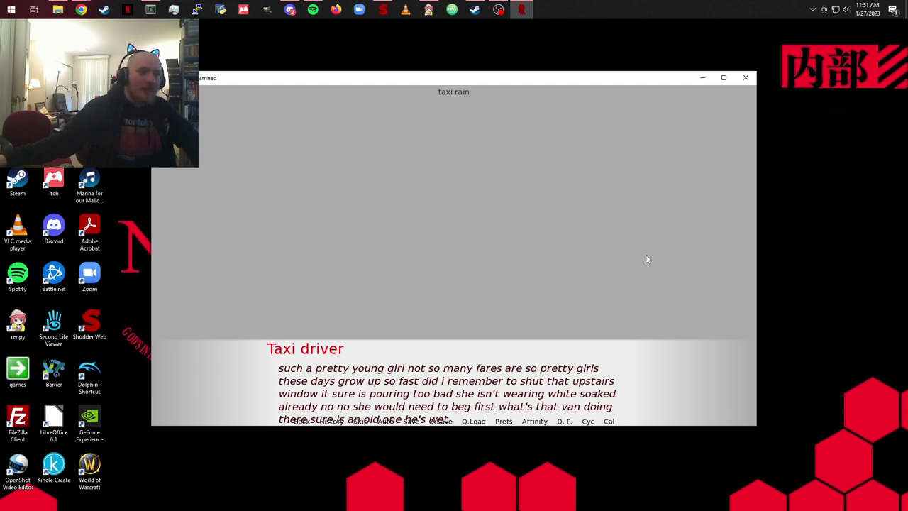
{"action": "scroll", "coordinate": [646, 259], "scroll_direction": "up", "scroll_amount": 1}
{"action": "scroll", "coordinate": [646, 259], "scroll_direction": "up", "scroll_amount": 1}
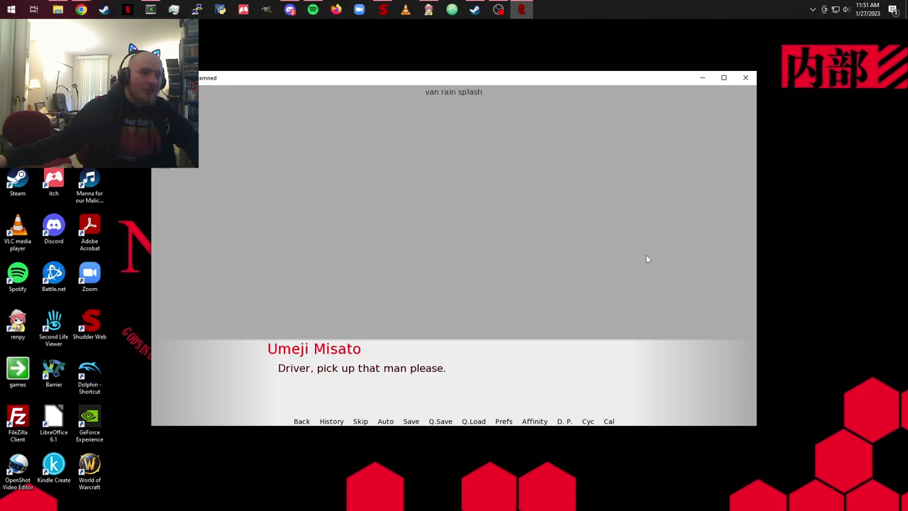
Step: Advance the roadside scene with the broken-down van until the drenched stranger gets into the taxi
{"action": "scroll", "coordinate": [647, 259], "scroll_direction": "down", "scroll_amount": 1}
{"action": "scroll", "coordinate": [647, 259], "scroll_direction": "down", "scroll_amount": 1}
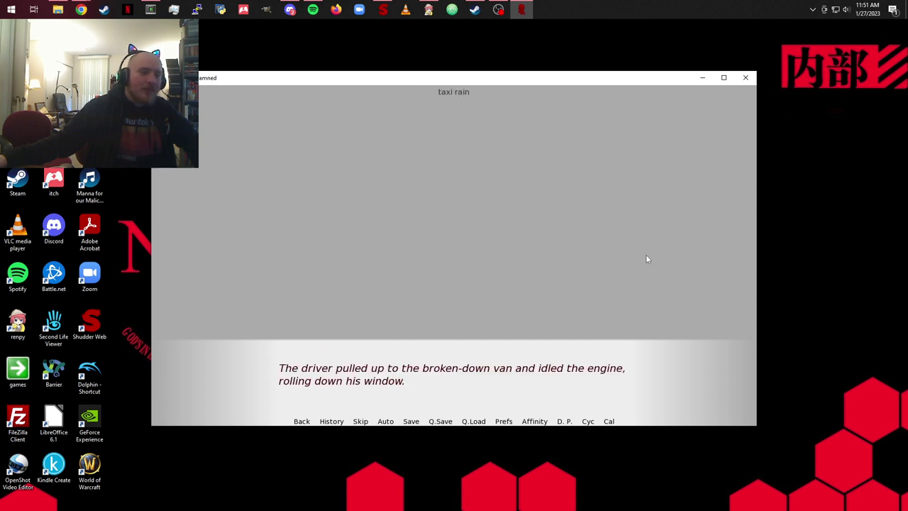
{"action": "scroll", "coordinate": [647, 259], "scroll_direction": "down", "scroll_amount": 1}
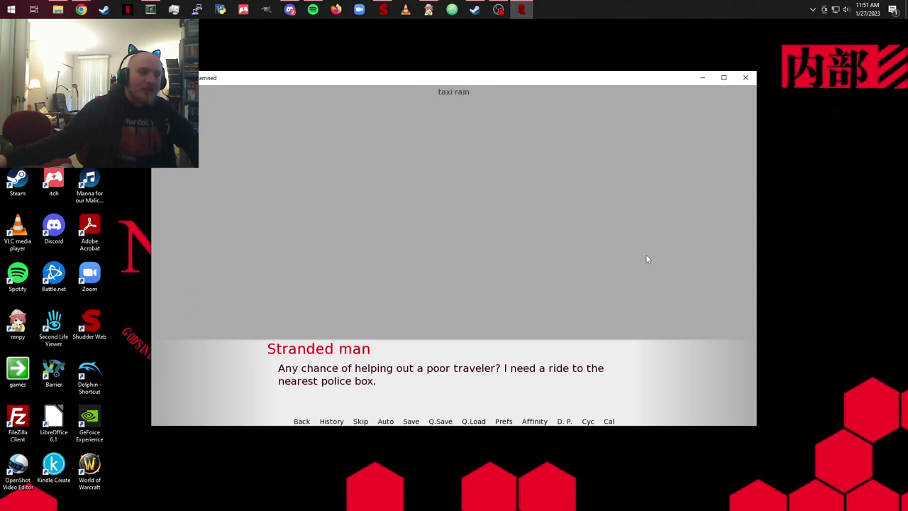
{"action": "scroll", "coordinate": [647, 259], "scroll_direction": "down", "scroll_amount": 1}
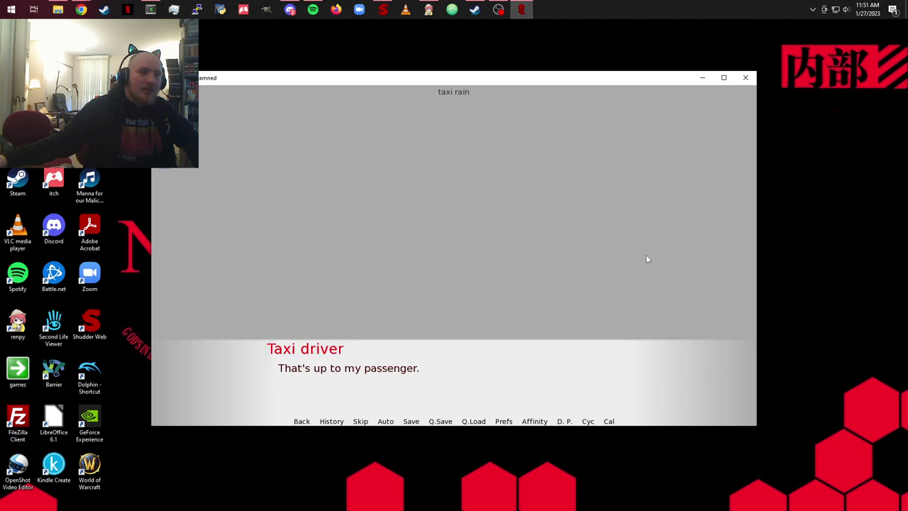
{"action": "scroll", "coordinate": [646, 259], "scroll_direction": "down", "scroll_amount": 1}
{"action": "scroll", "coordinate": [647, 259], "scroll_direction": "down", "scroll_amount": 1}
{"action": "scroll", "coordinate": [647, 259], "scroll_direction": "down", "scroll_amount": 1}
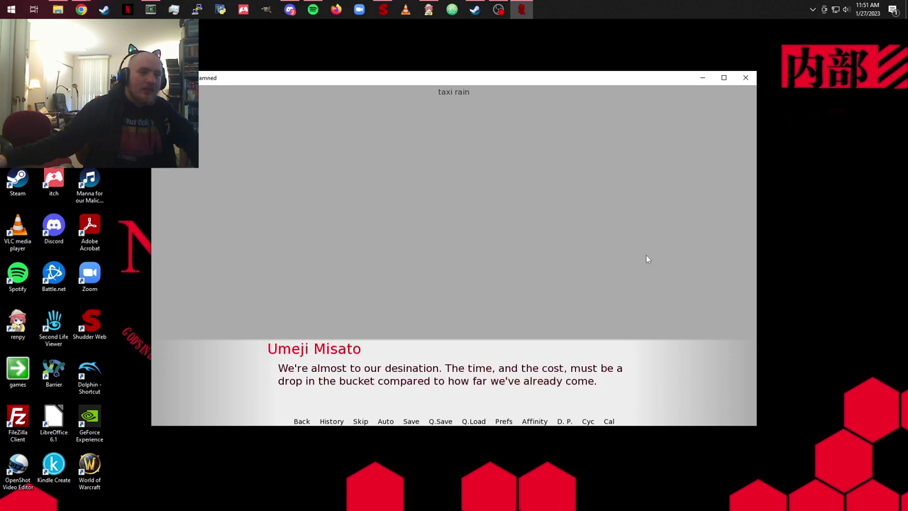
{"action": "scroll", "coordinate": [646, 259], "scroll_direction": "down", "scroll_amount": 1}
{"action": "scroll", "coordinate": [647, 259], "scroll_direction": "down", "scroll_amount": 1}
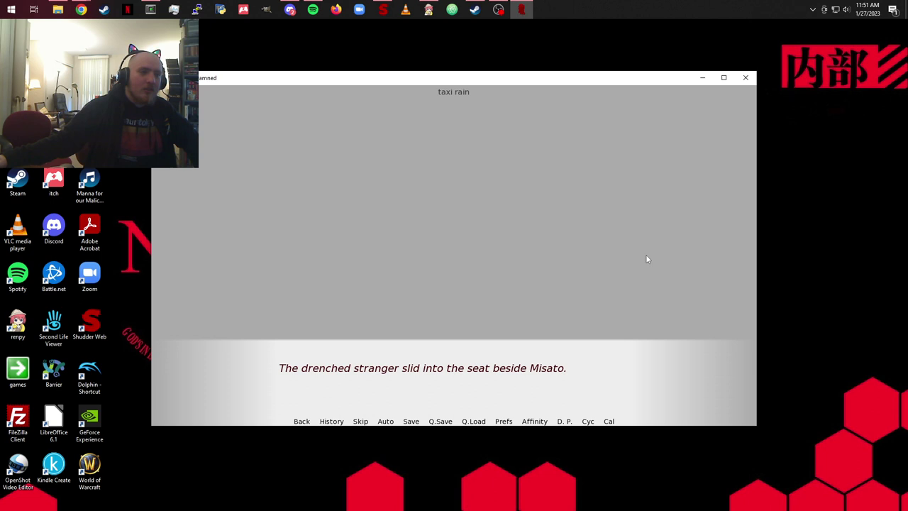
Step: Advance through the stranded man's introduction to the student's reply with her own name
{"action": "scroll", "coordinate": [646, 259], "scroll_direction": "down", "scroll_amount": 1}
{"action": "scroll", "coordinate": [647, 259], "scroll_direction": "down", "scroll_amount": 1}
{"action": "scroll", "coordinate": [647, 259], "scroll_direction": "down", "scroll_amount": 1}
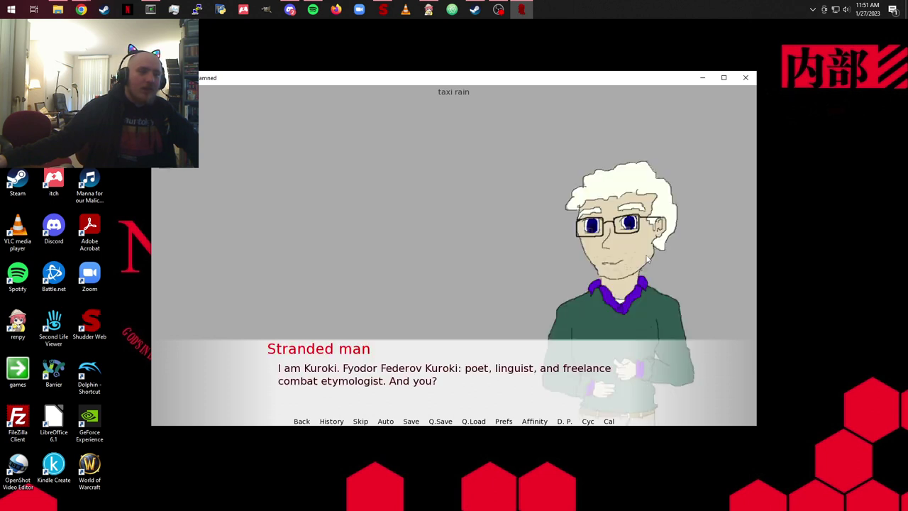
{"action": "scroll", "coordinate": [646, 259], "scroll_direction": "down", "scroll_amount": 1}
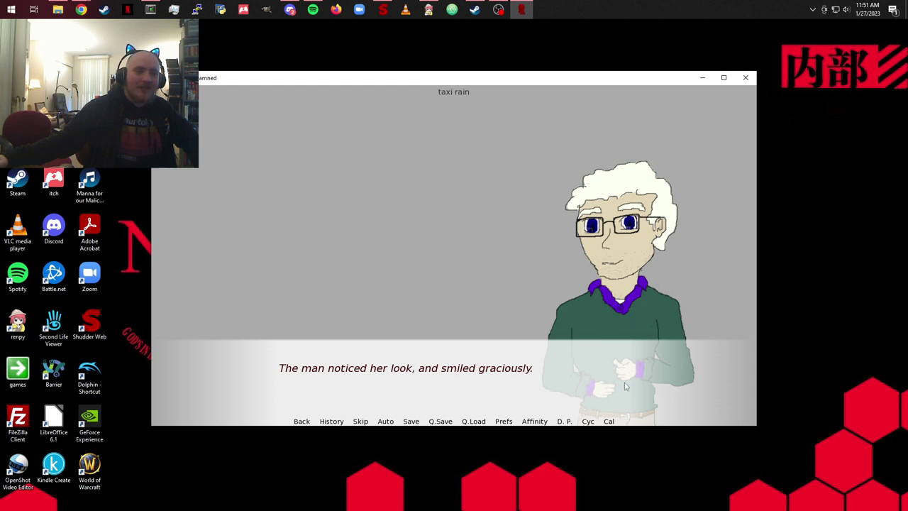
{"action": "left_click", "coordinate": [669, 260]}
{"action": "left_click", "coordinate": [670, 260]}
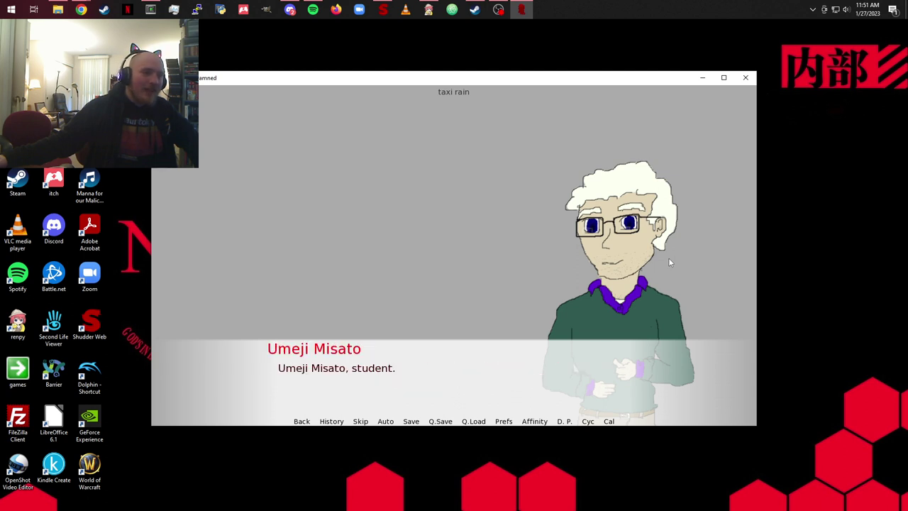
Step: Read the rest of the conversation with the white-haired passenger, up to the taxi driver's rambling inner thoughts
{"action": "left_click", "coordinate": [669, 260]}
{"action": "left_click", "coordinate": [670, 261]}
{"action": "left_click", "coordinate": [669, 261]}
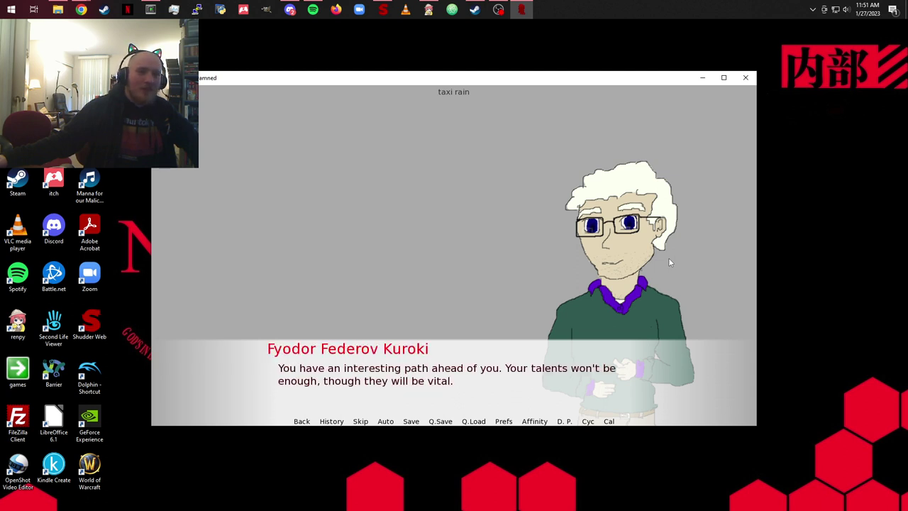
{"action": "left_click", "coordinate": [669, 261]}
{"action": "left_click", "coordinate": [669, 261]}
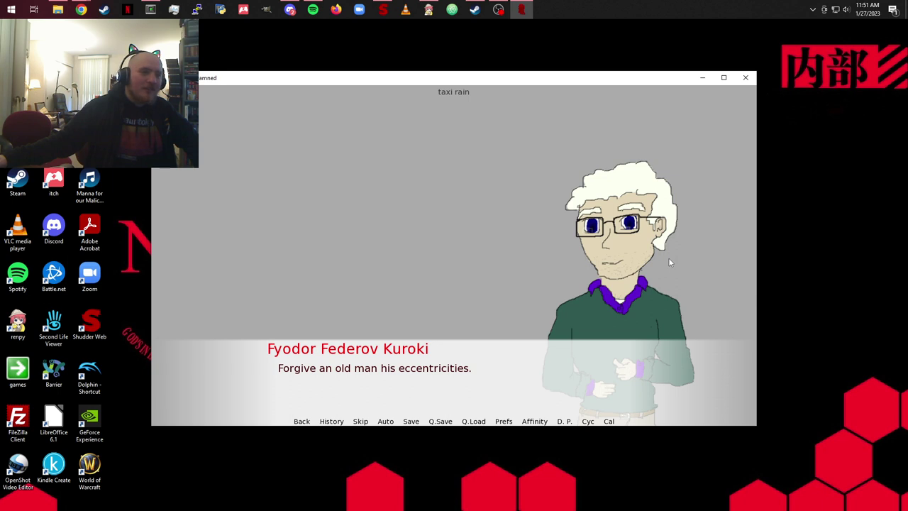
{"action": "left_click", "coordinate": [669, 262]}
{"action": "left_click", "coordinate": [669, 262]}
{"action": "left_click", "coordinate": [669, 262]}
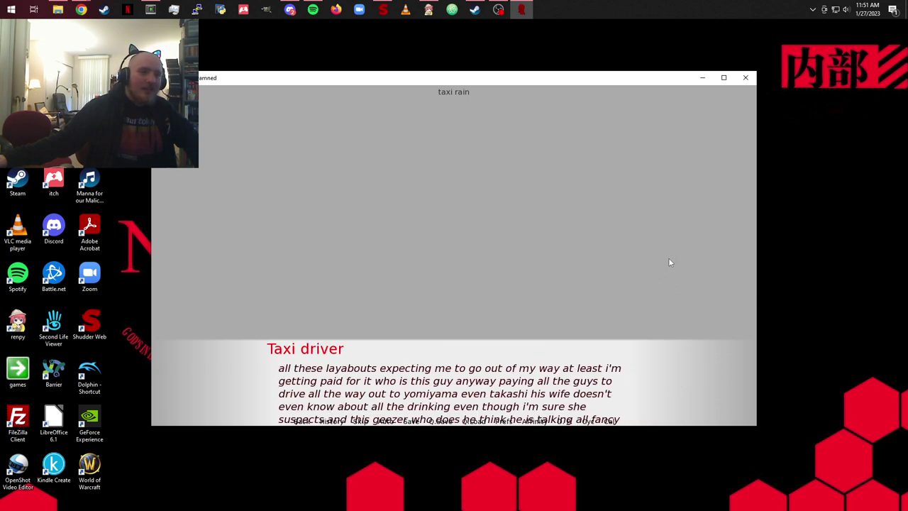
Step: Finish the taxi ride dialogue and continue to the night scene at the path entrance
{"action": "left_click", "coordinate": [669, 263]}
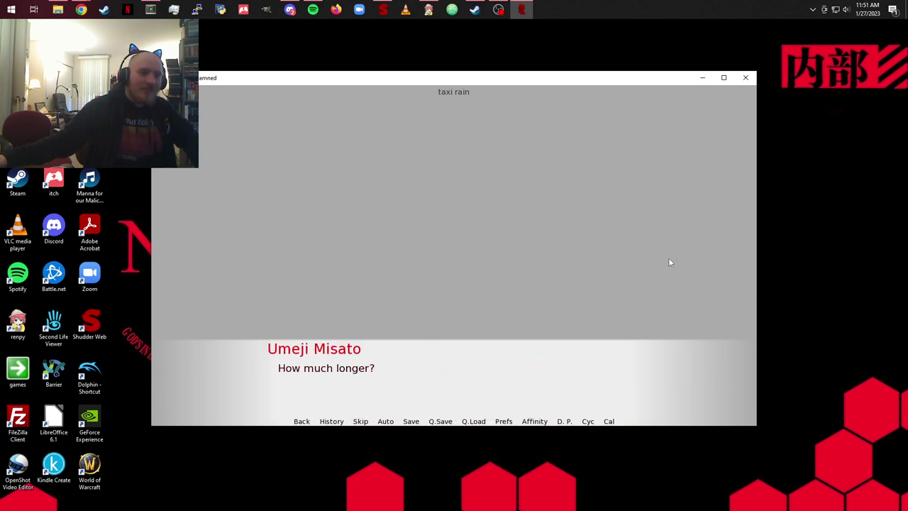
{"action": "left_click", "coordinate": [668, 262]}
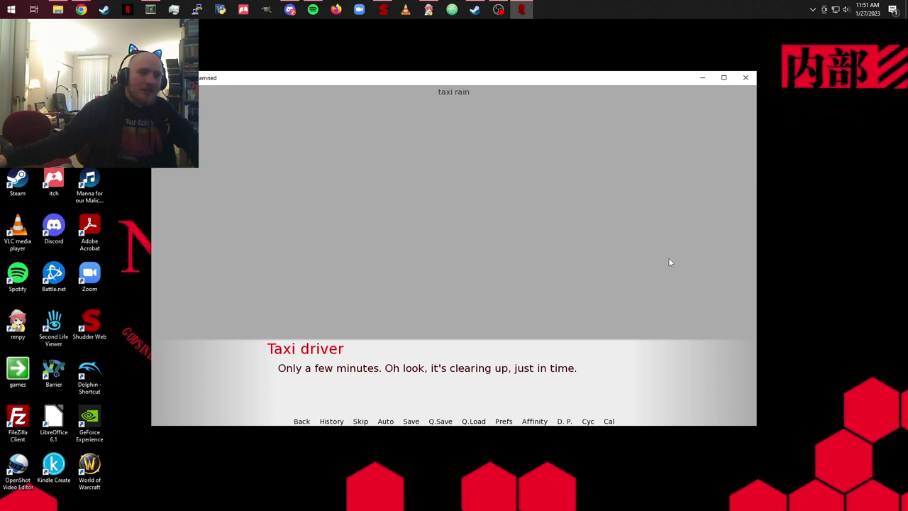
{"action": "left_click", "coordinate": [668, 263]}
{"action": "left_click", "coordinate": [669, 262]}
{"action": "left_click", "coordinate": [668, 262]}
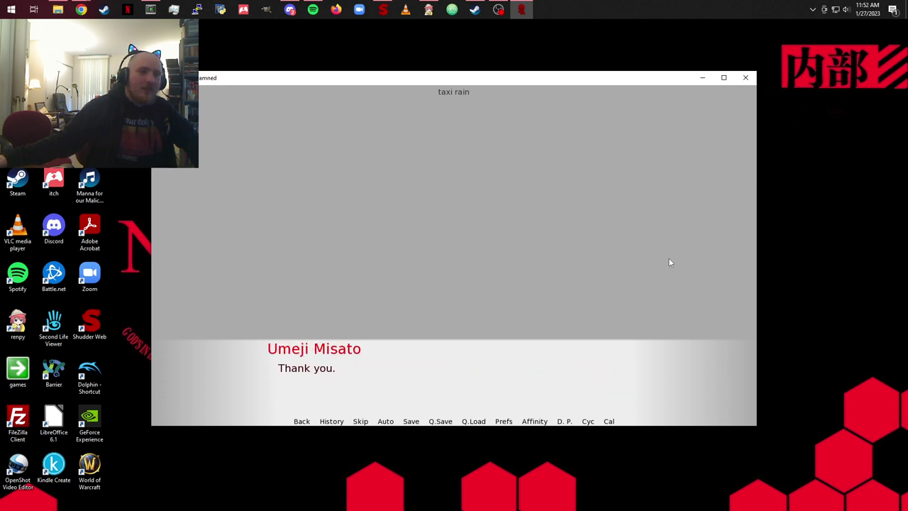
{"action": "left_click", "coordinate": [669, 262]}
{"action": "left_click", "coordinate": [669, 263]}
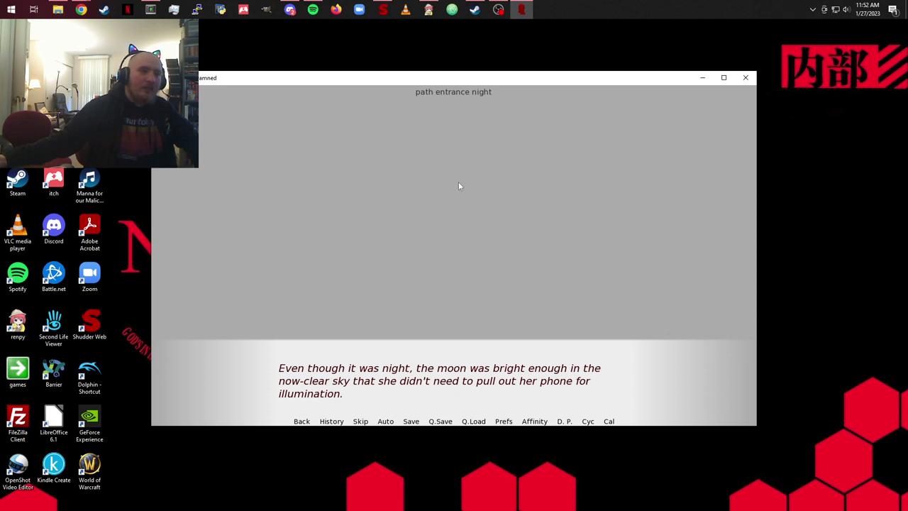
Step: Advance along the foggy night path and past the building's description to the knock on the ornate door
{"action": "left_click", "coordinate": [602, 184]}
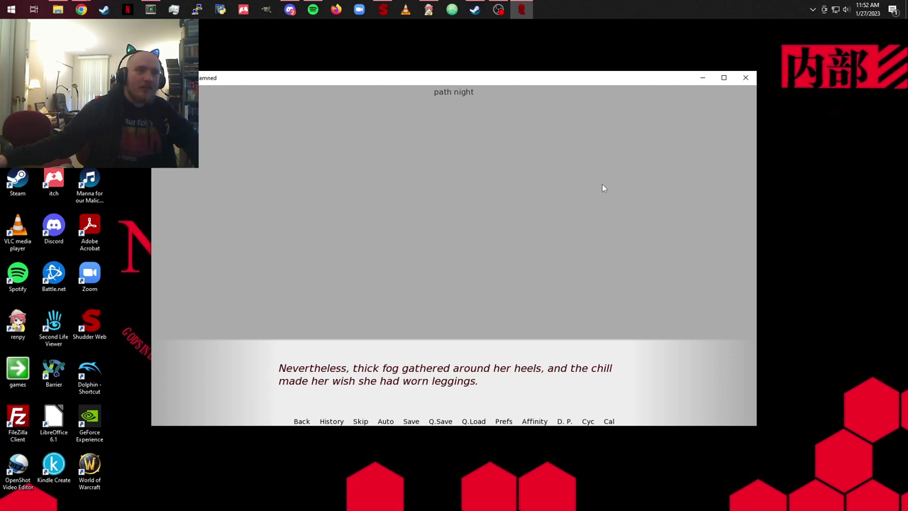
{"action": "left_click", "coordinate": [572, 278]}
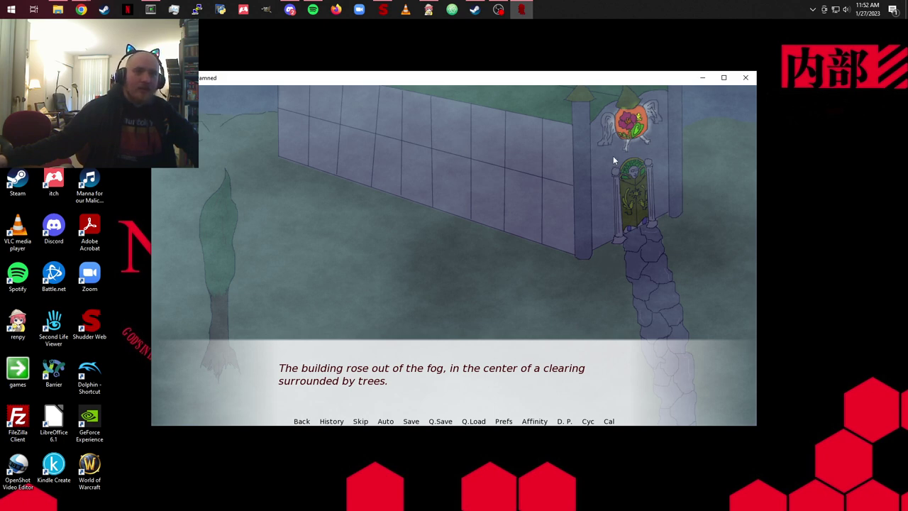
{"action": "left_click", "coordinate": [659, 153]}
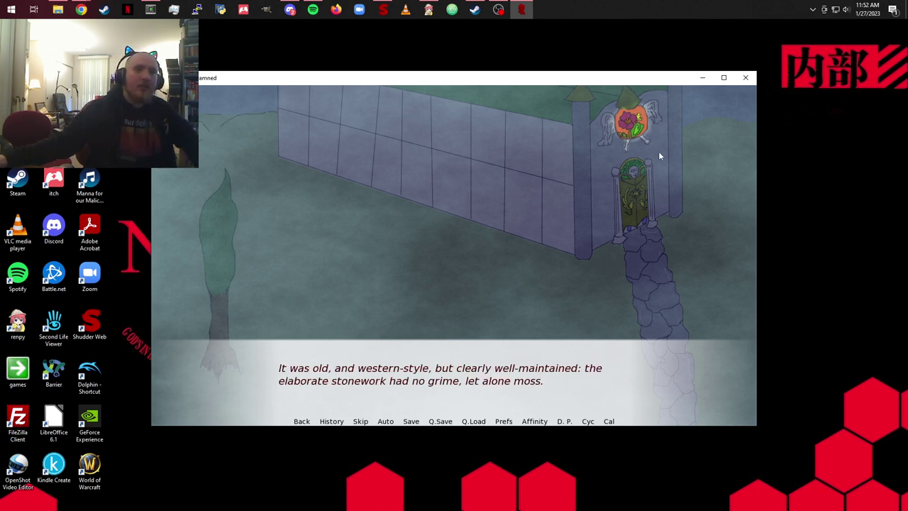
{"action": "left_click", "coordinate": [691, 161]}
{"action": "left_click", "coordinate": [692, 161]}
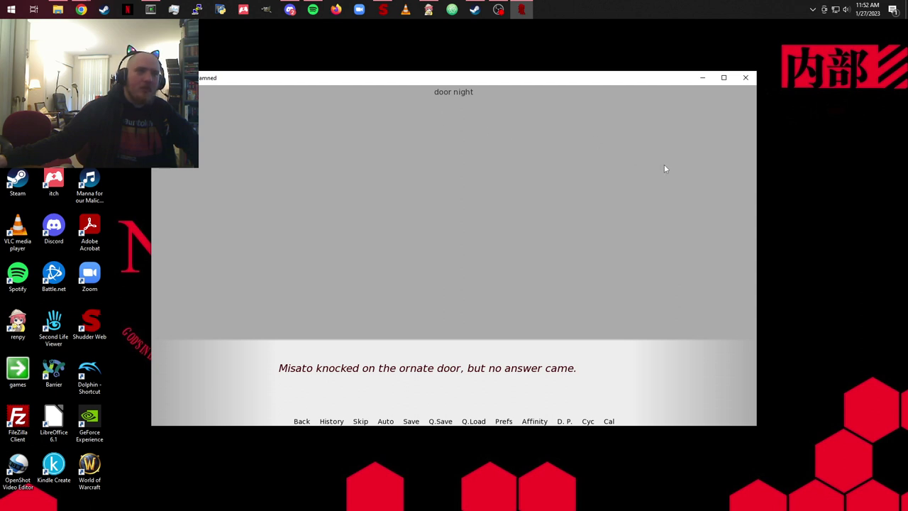
Step: Choose "Try the knob" at the door and continue the dialogue to the name entry prompt
{"action": "left_click", "coordinate": [665, 165]}
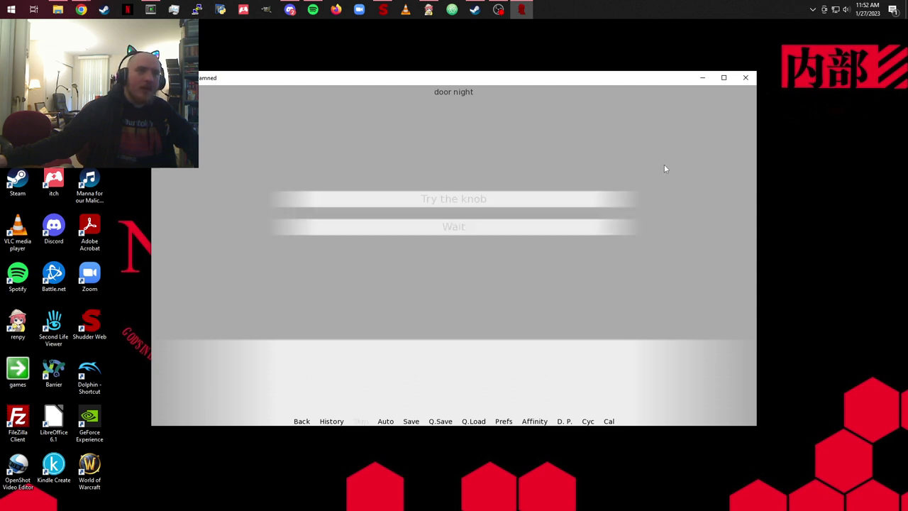
{"action": "left_click", "coordinate": [494, 197]}
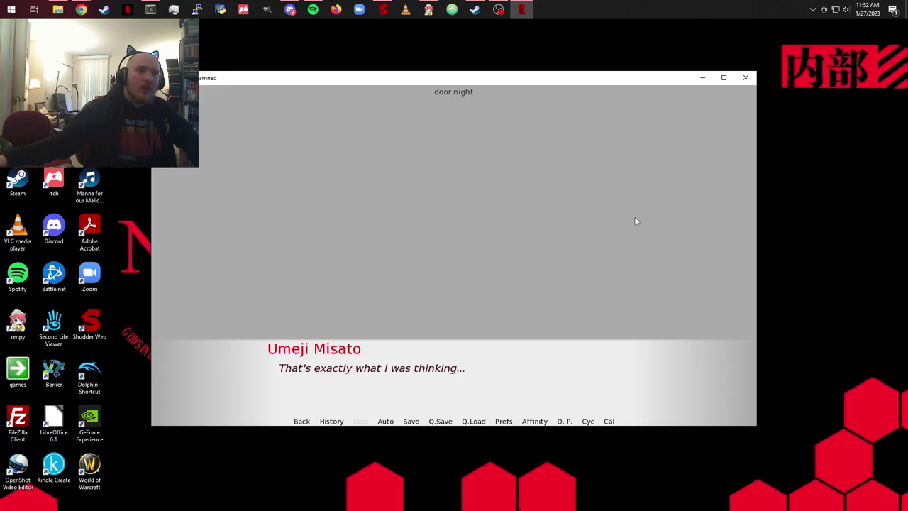
{"action": "left_click", "coordinate": [641, 220]}
{"action": "left_click", "coordinate": [643, 220]}
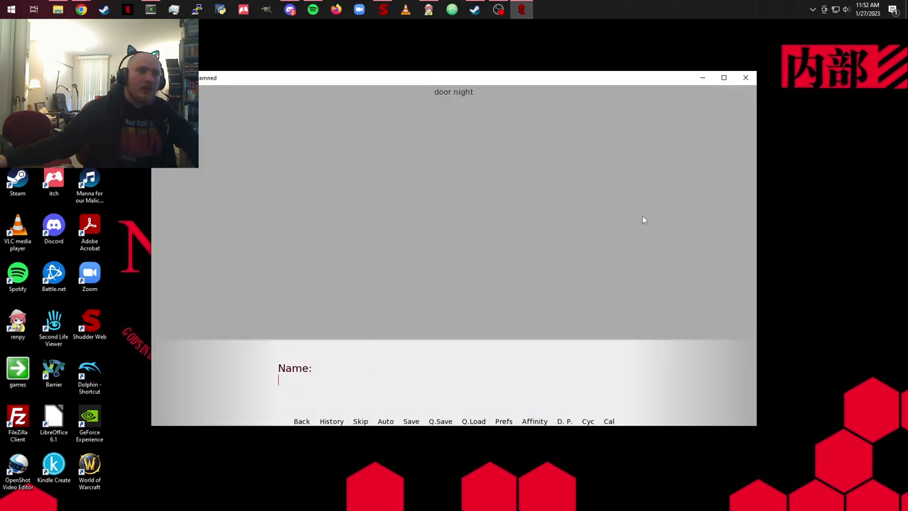
Step: Enter the player's first name at the name prompt and continue past the door opening into the entrance hall scene
{"action": "type", "text": "John"}
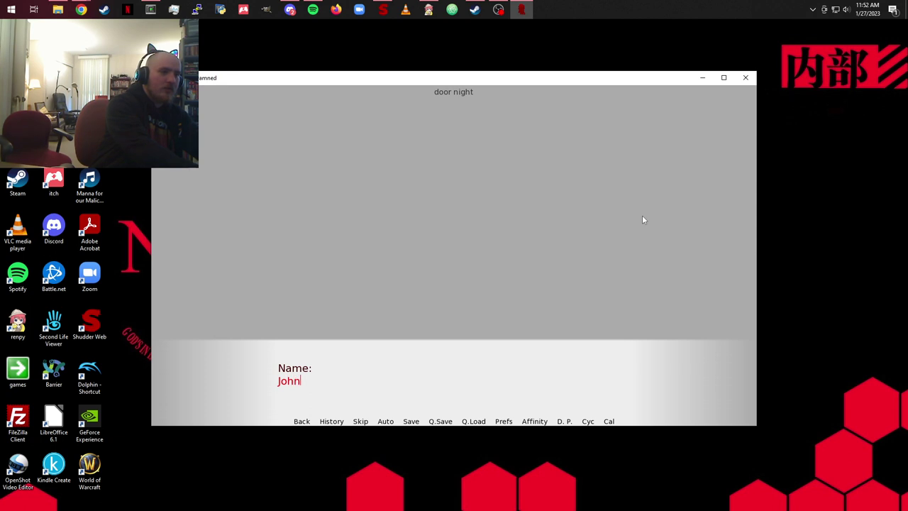
{"action": "key", "text": "Return"}
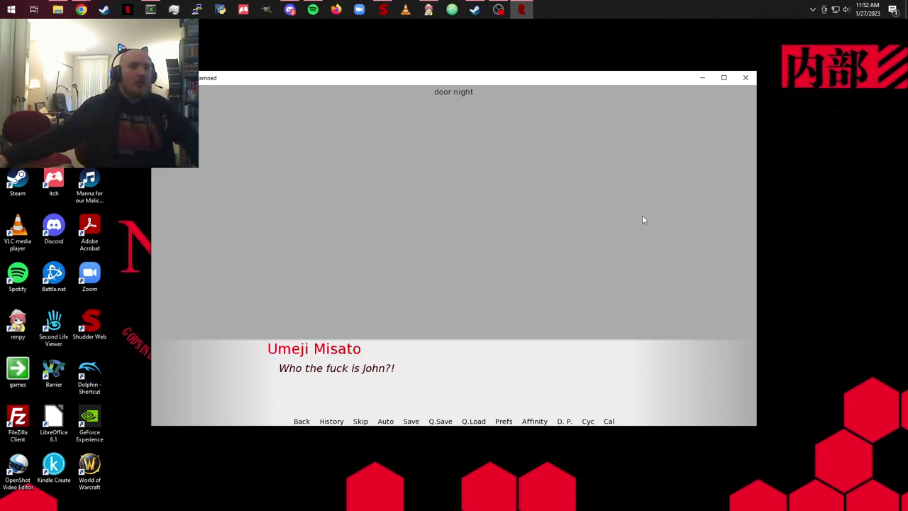
{"action": "left_click", "coordinate": [643, 219]}
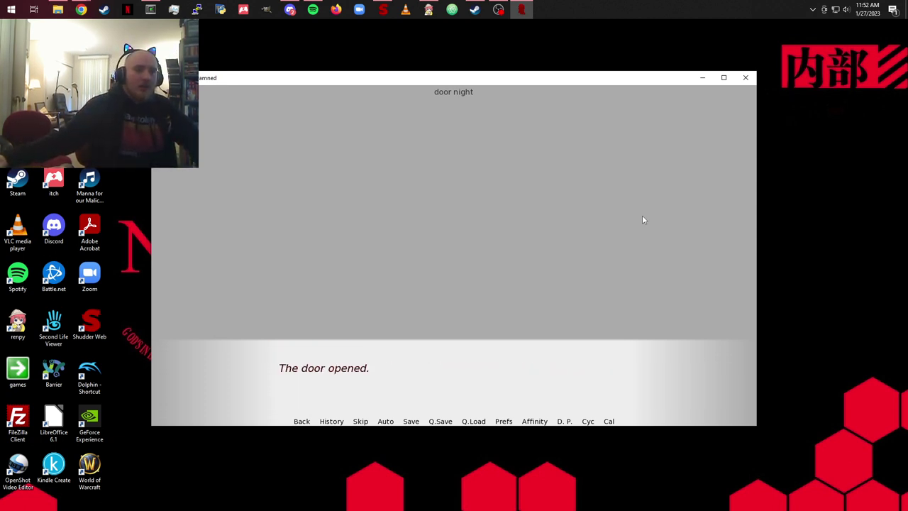
{"action": "left_click", "coordinate": [643, 220]}
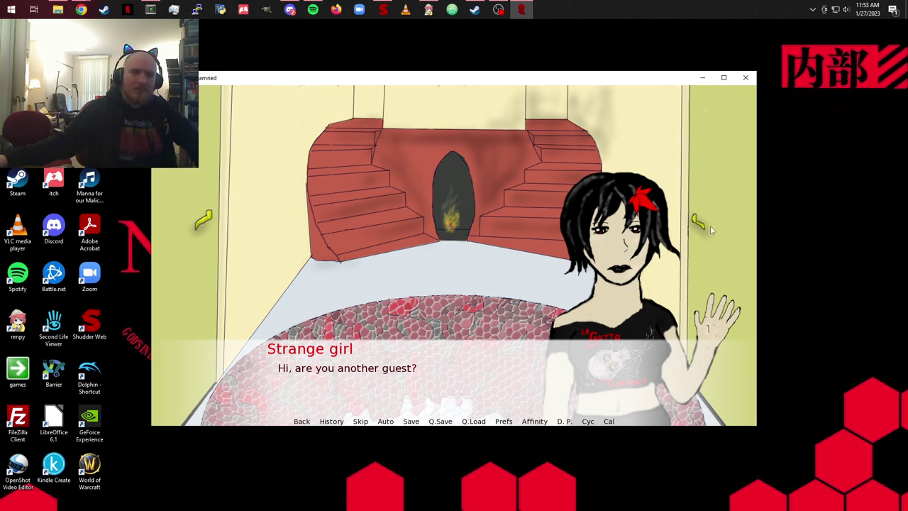
Step: Advance through the strange girl's greeting and self-introduction in the entrance hall, up to the flustered "O-- Oh..." reply
{"action": "left_click", "coordinate": [685, 188]}
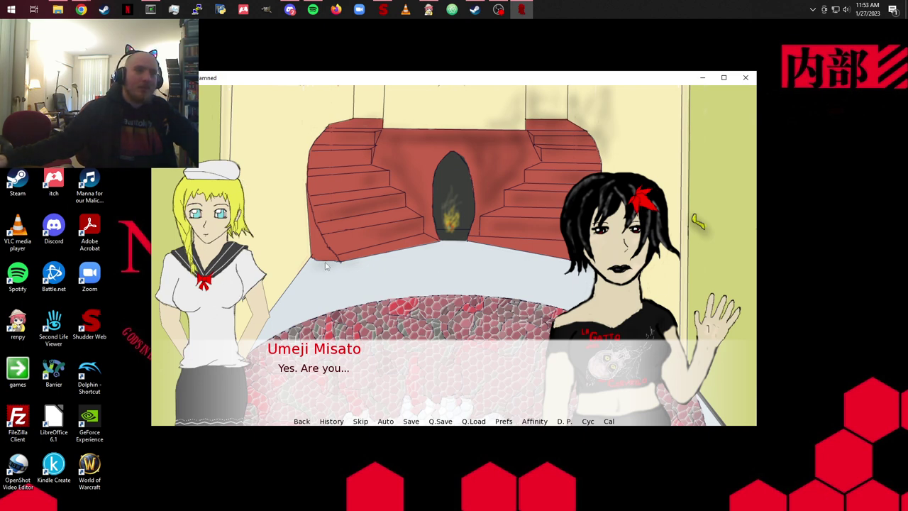
{"action": "left_click", "coordinate": [675, 171]}
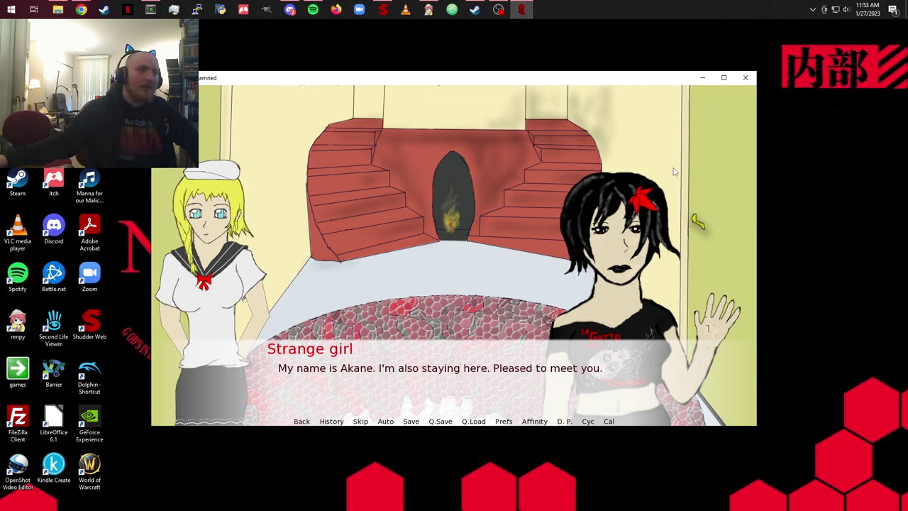
{"action": "left_click", "coordinate": [675, 172]}
{"action": "left_click", "coordinate": [675, 172]}
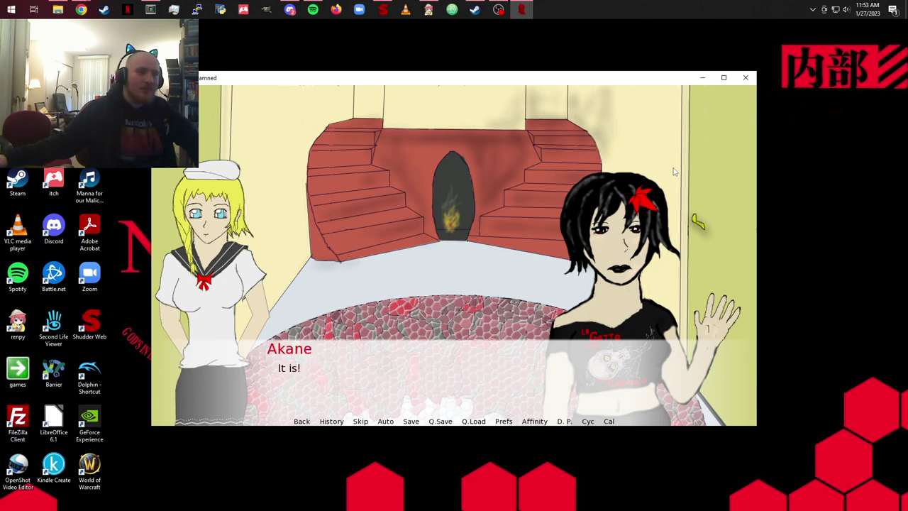
{"action": "left_click", "coordinate": [675, 171]}
{"action": "left_click", "coordinate": [674, 171]}
{"action": "left_click", "coordinate": [675, 172]}
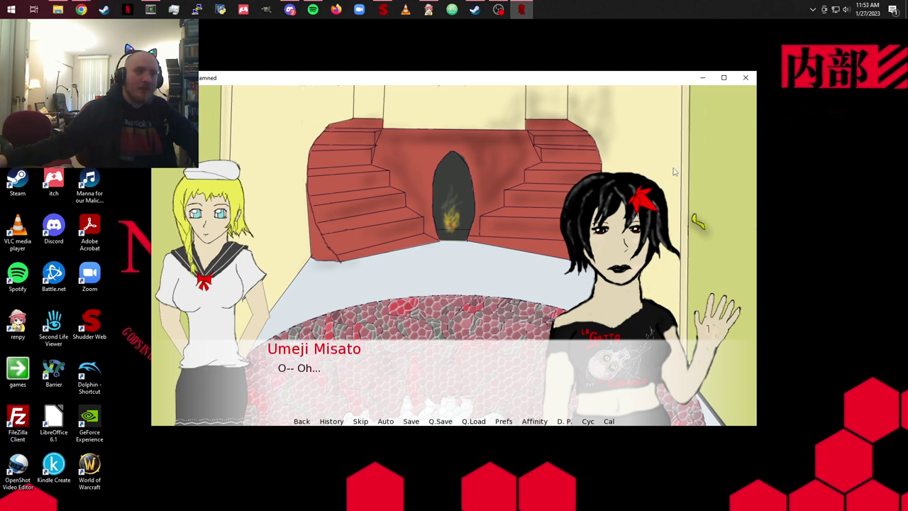
Step: Continue the entrance hall conversation past the order of arrival to the explanation of the special room arrangements
{"action": "left_click", "coordinate": [675, 171]}
{"action": "left_click", "coordinate": [675, 172]}
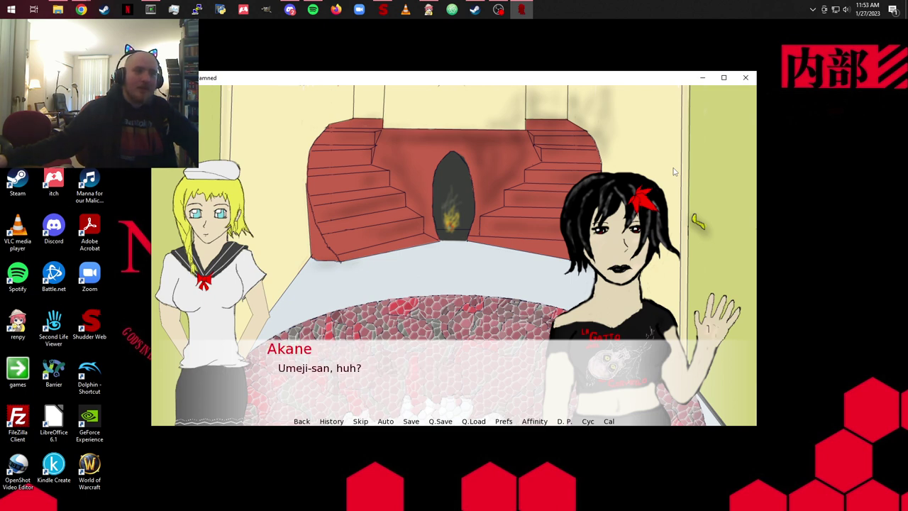
{"action": "left_click", "coordinate": [675, 172]}
{"action": "left_click", "coordinate": [674, 171]}
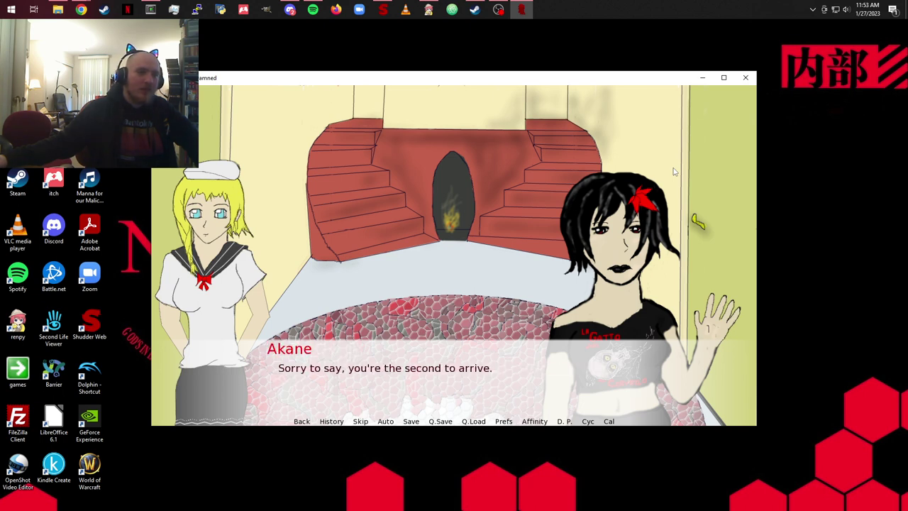
{"action": "left_click", "coordinate": [675, 172]}
{"action": "left_click", "coordinate": [674, 172]}
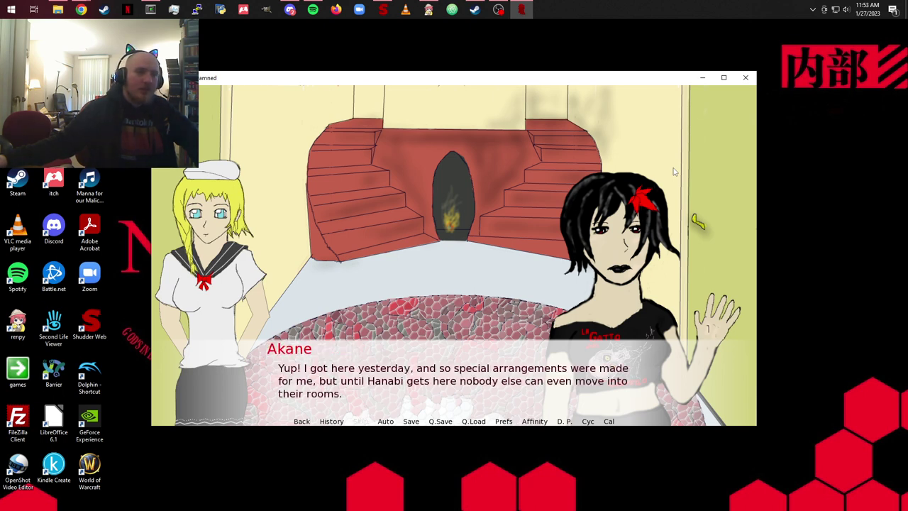
Step: Read the dialogue about the house mother and the room keys, up to the remark about the lit stained-glass window
{"action": "scroll", "coordinate": [675, 172], "scroll_direction": "up", "scroll_amount": 1}
{"action": "left_click", "coordinate": [675, 172]}
{"action": "left_click", "coordinate": [674, 172]}
{"action": "left_click", "coordinate": [675, 172]}
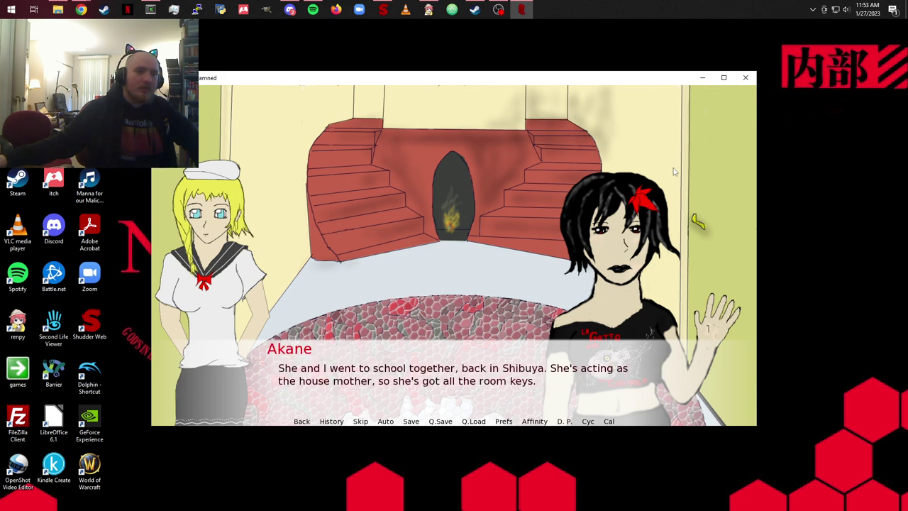
{"action": "left_click", "coordinate": [675, 172]}
{"action": "left_click", "coordinate": [675, 172]}
{"action": "left_click", "coordinate": [675, 172]}
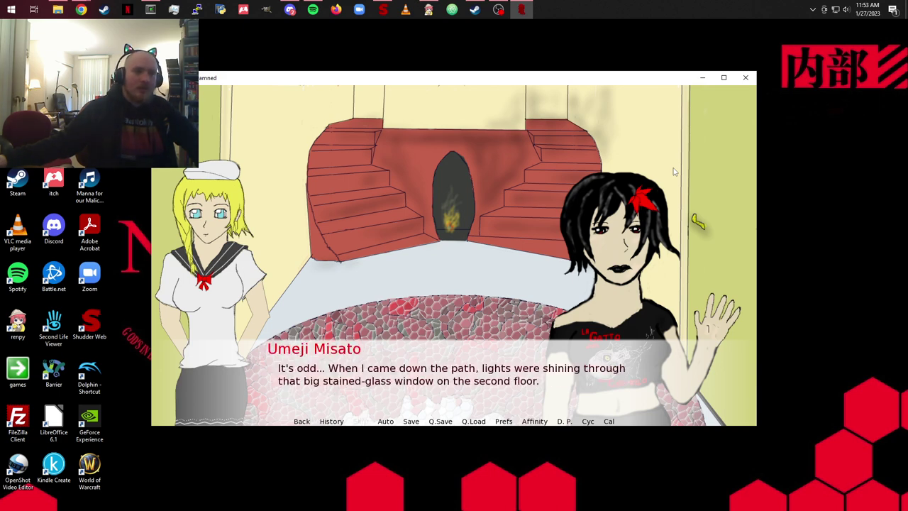
Step: Finish the entrance hall conversation and continue to the house map scene describing the church-like layout
{"action": "left_click", "coordinate": [675, 172]}
{"action": "left_click", "coordinate": [675, 172]}
{"action": "left_click", "coordinate": [675, 171]}
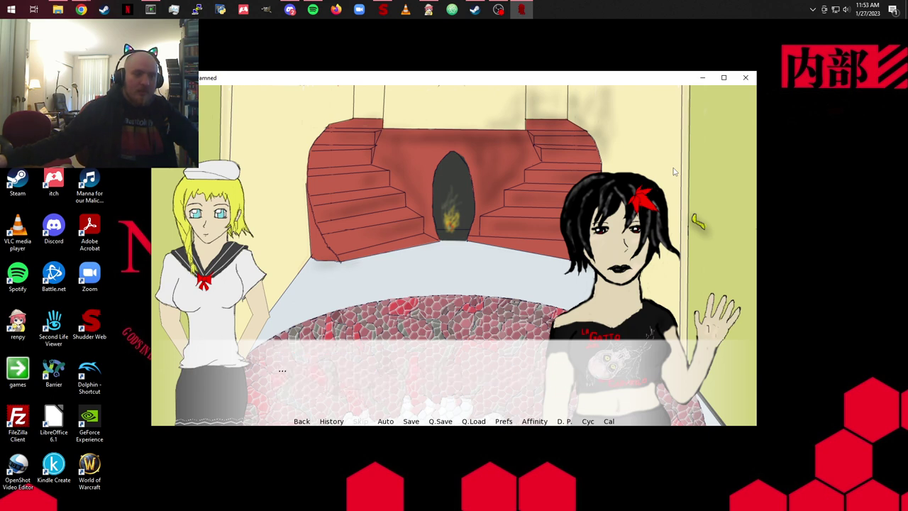
{"action": "left_click", "coordinate": [675, 172]}
{"action": "left_click", "coordinate": [675, 171]}
{"action": "left_click", "coordinate": [675, 172]}
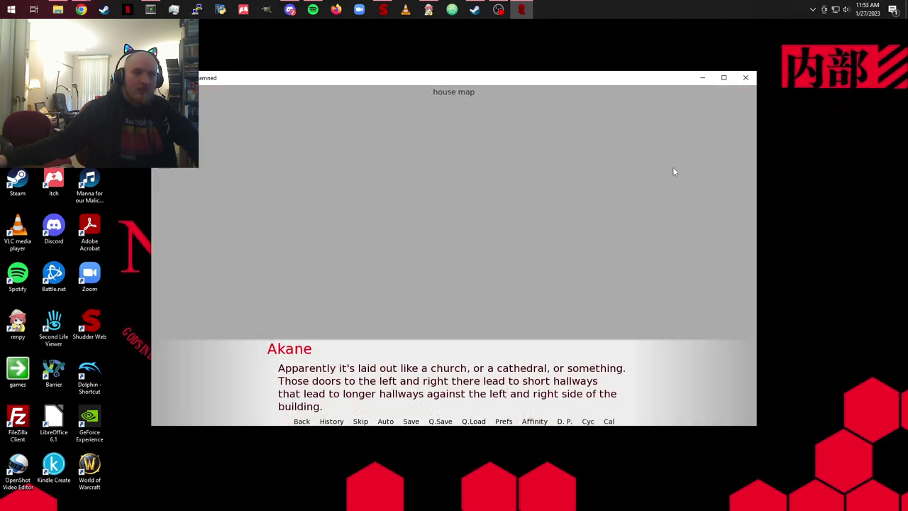
Step: Advance through the house map and hallway scenes, rereading the line about the old-fashioned electric system, to the poster-covered bedroom
{"action": "left_click", "coordinate": [675, 172]}
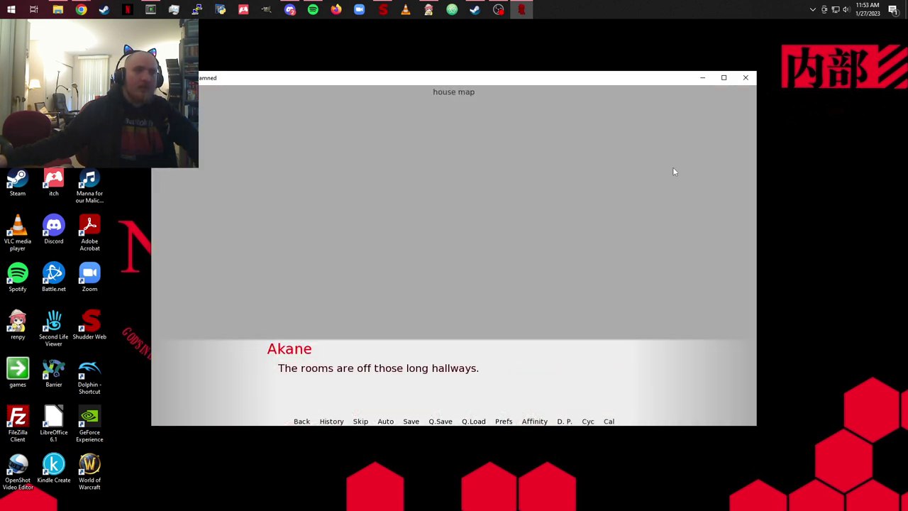
{"action": "left_click", "coordinate": [674, 172]}
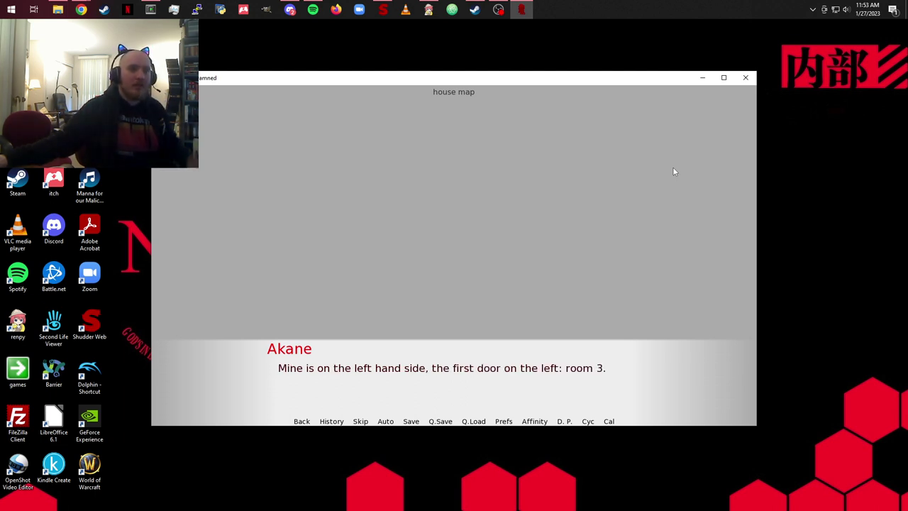
{"action": "left_click", "coordinate": [675, 171]}
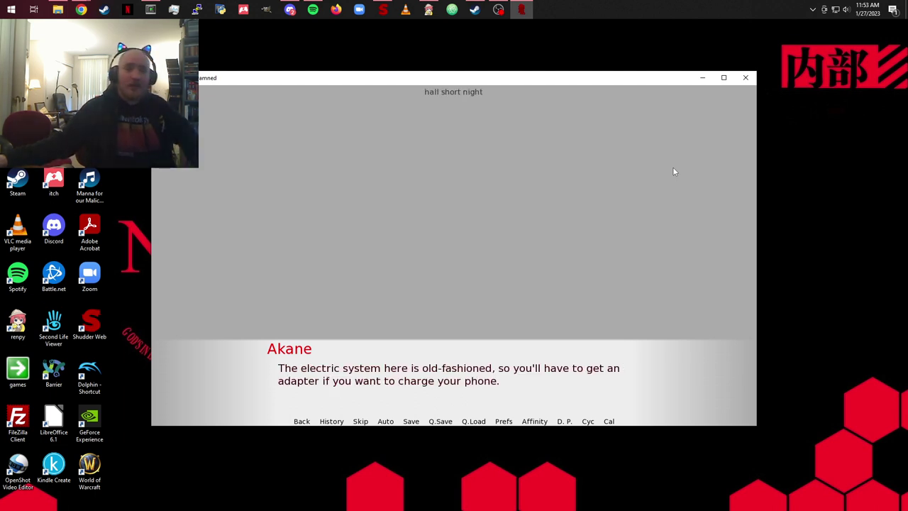
{"action": "left_click", "coordinate": [675, 172]}
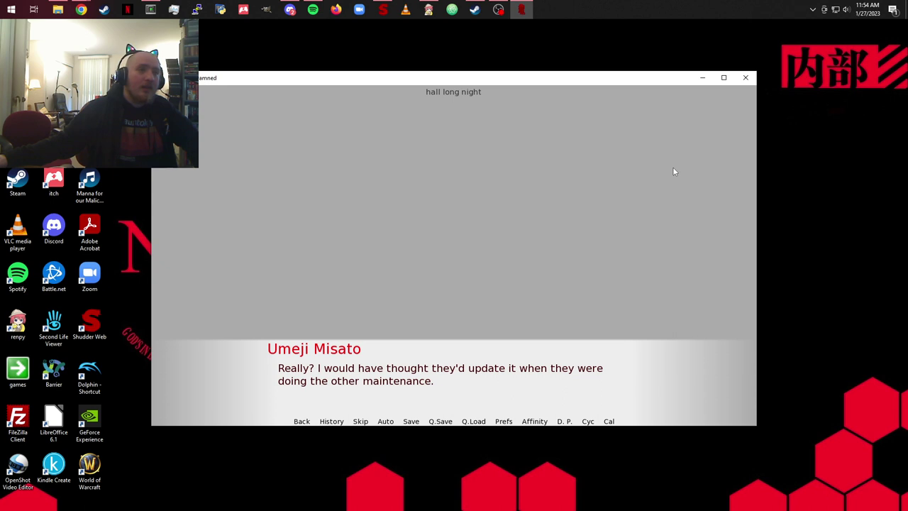
{"action": "scroll", "coordinate": [674, 172], "scroll_direction": "up", "scroll_amount": 1}
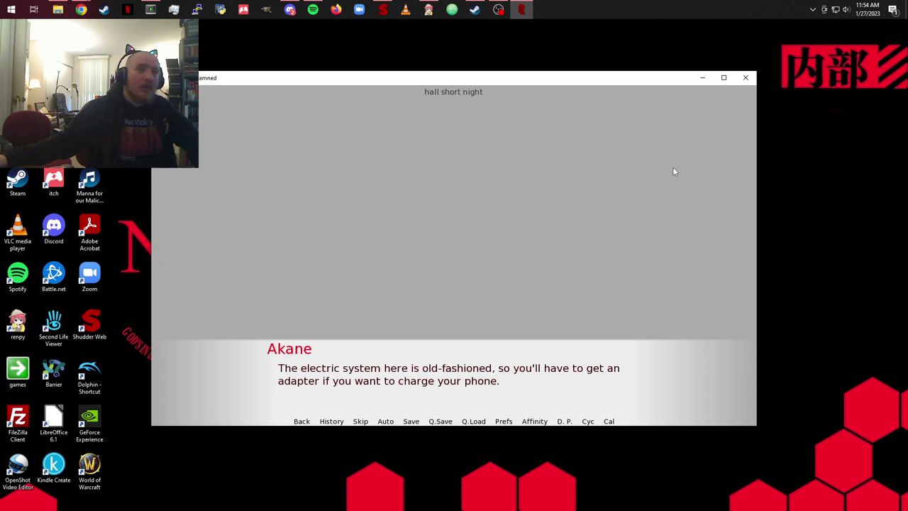
{"action": "scroll", "coordinate": [675, 171], "scroll_direction": "down", "scroll_amount": 1}
{"action": "left_click", "coordinate": [675, 172]}
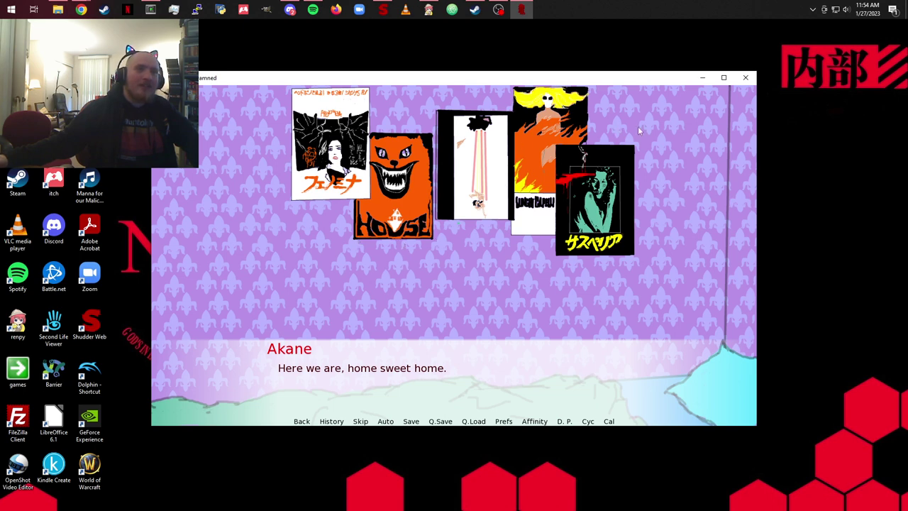
Step: Read the bedroom conversation about the horror posters, up to the line "I don't really believe in that stuff."
{"action": "left_click", "coordinate": [661, 115]}
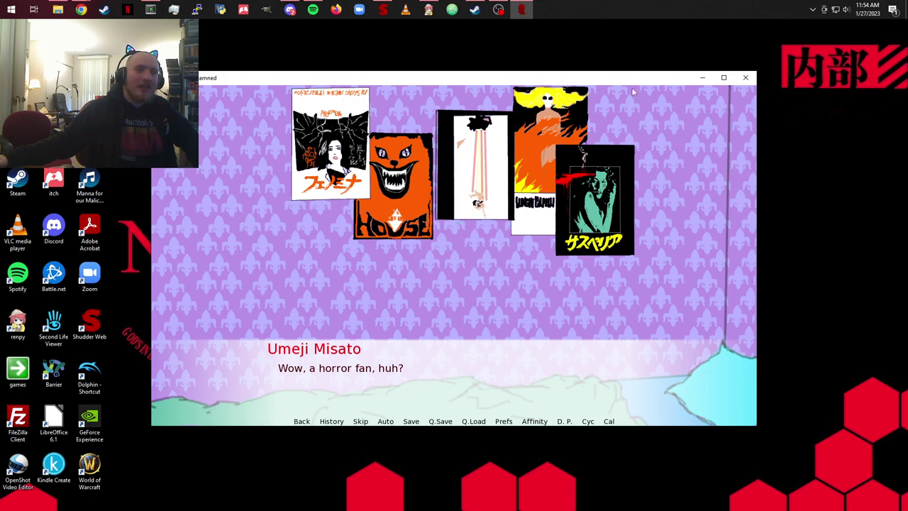
{"action": "left_click", "coordinate": [673, 151]}
{"action": "left_click", "coordinate": [673, 151]}
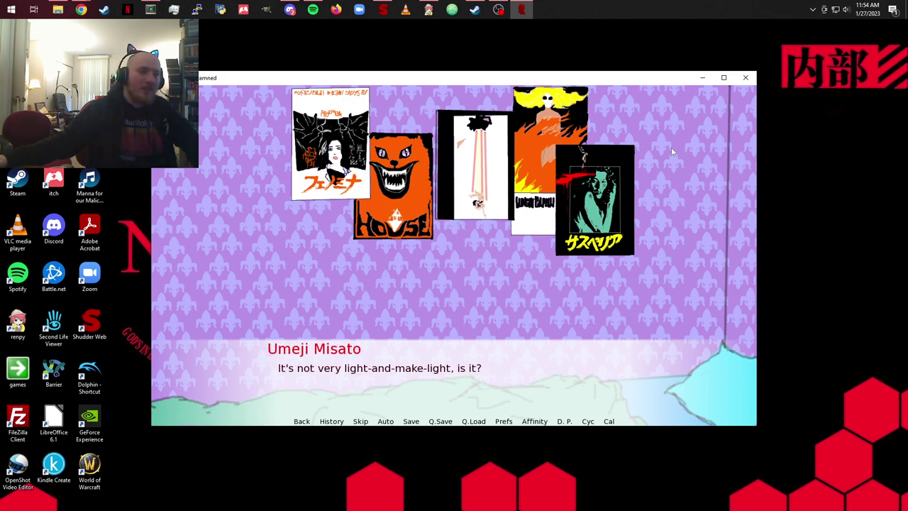
{"action": "left_click", "coordinate": [673, 151]}
{"action": "left_click", "coordinate": [673, 151]}
{"action": "scroll", "coordinate": [469, 279], "scroll_direction": "up", "scroll_amount": 2}
{"action": "left_click", "coordinate": [675, 190]}
{"action": "left_click", "coordinate": [675, 190]}
{"action": "left_click", "coordinate": [674, 190]}
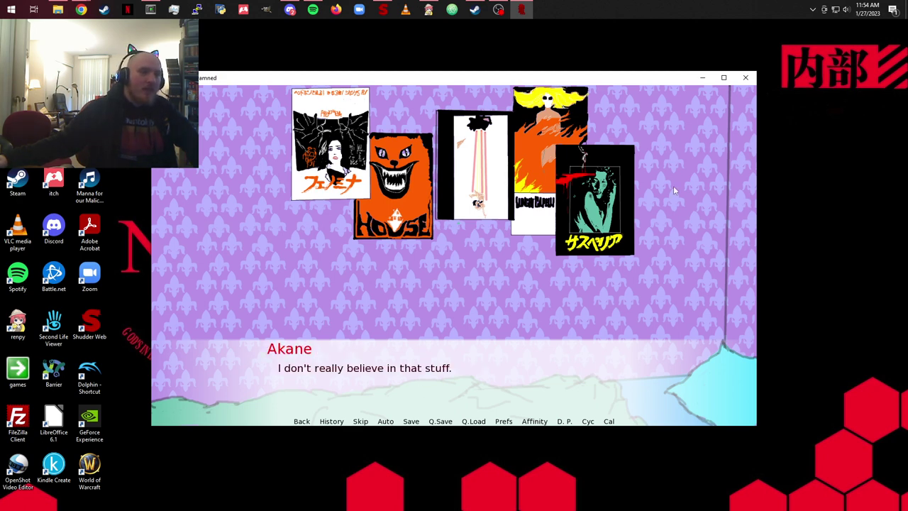
Step: Continue the bedroom dialogue through the skepticism about the Master and the talk about the French mother
{"action": "left_click", "coordinate": [675, 190]}
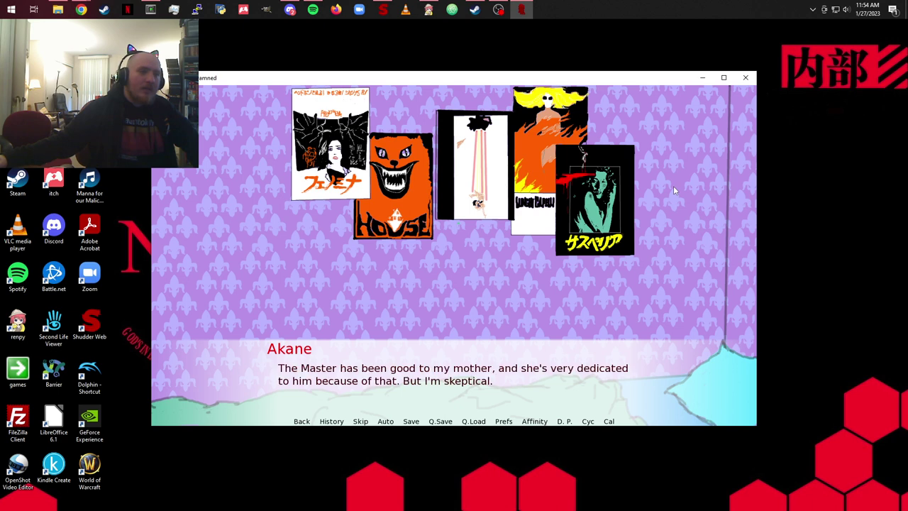
{"action": "left_click", "coordinate": [675, 191]}
{"action": "left_click", "coordinate": [675, 190]}
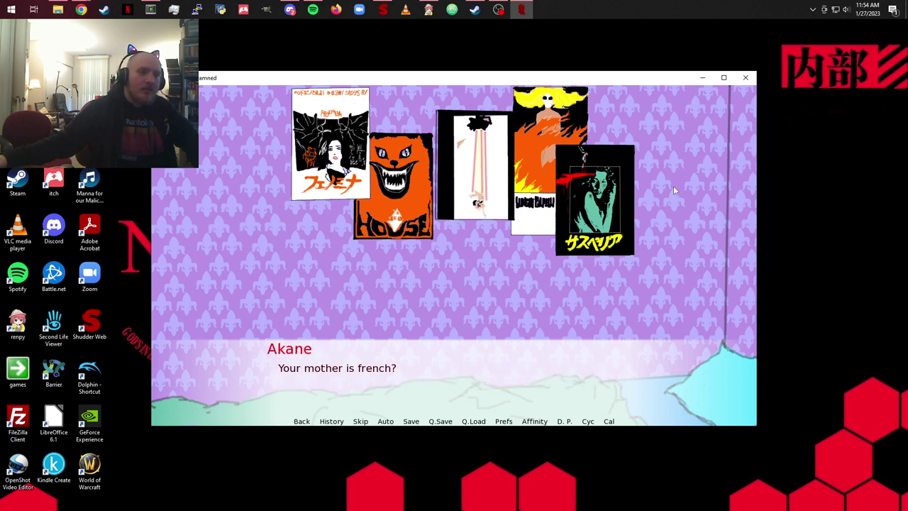
{"action": "left_click", "coordinate": [674, 189]}
{"action": "left_click", "coordinate": [674, 188]}
{"action": "left_click", "coordinate": [674, 188]}
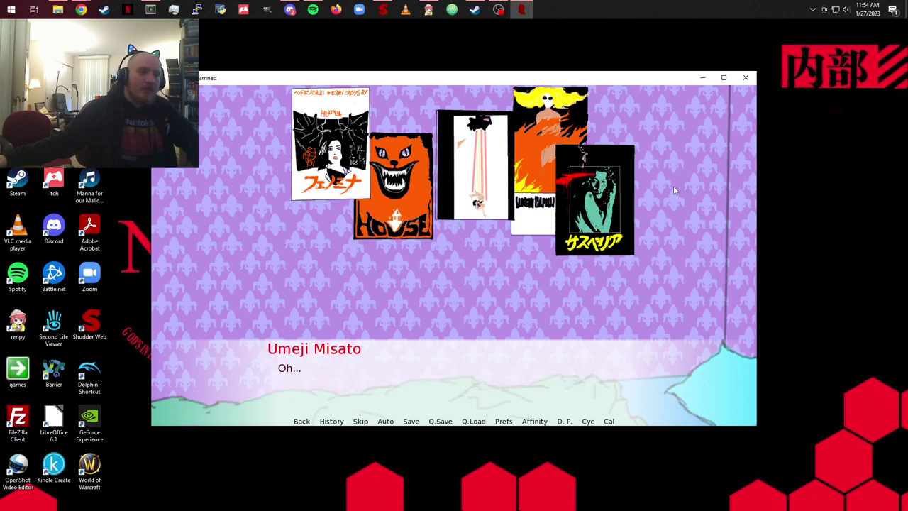
Step: Advance through the story about the strange old man met on the way, up to the "sunny personality" reply
{"action": "left_click", "coordinate": [674, 188]}
{"action": "left_click", "coordinate": [674, 189]}
{"action": "left_click", "coordinate": [675, 189]}
{"action": "left_click", "coordinate": [674, 189]}
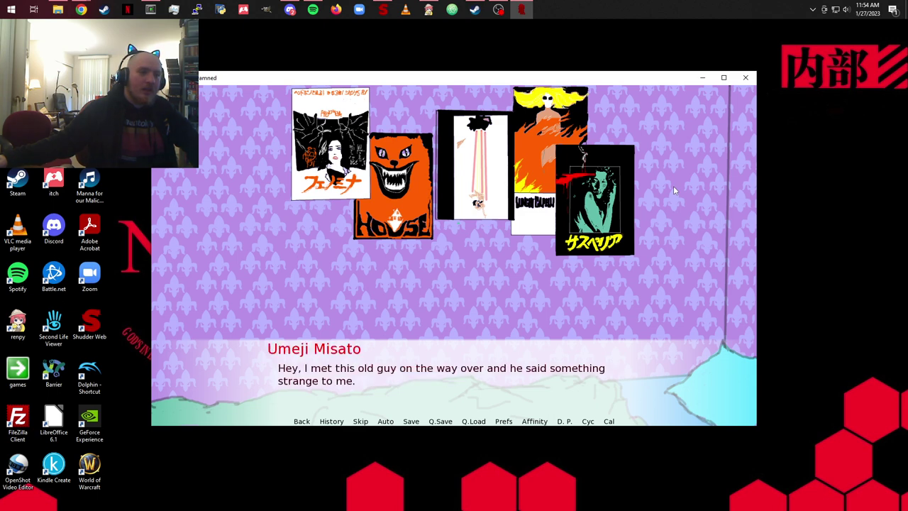
{"action": "left_click", "coordinate": [675, 189]}
{"action": "left_click", "coordinate": [675, 190]}
{"action": "left_click", "coordinate": [675, 190]}
{"action": "left_click", "coordinate": [674, 190]}
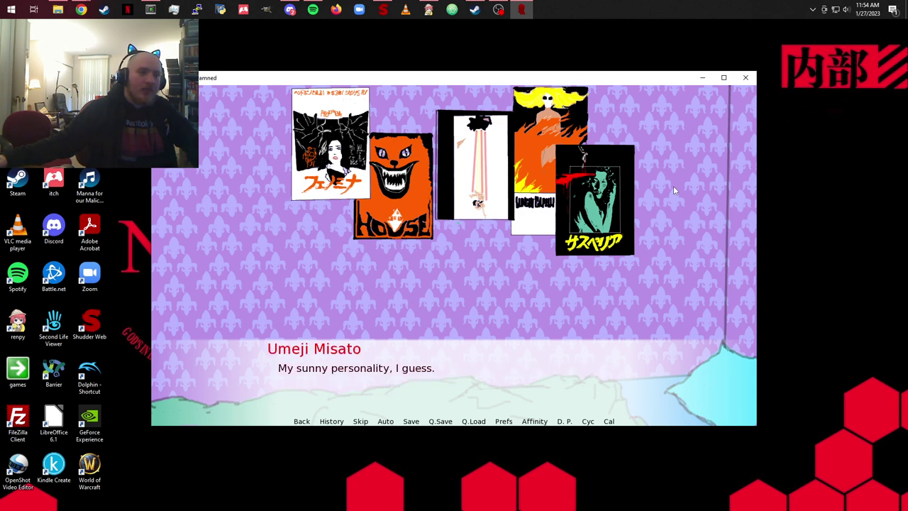
Step: Continue the bedroom dialogue through the "Sounds fun." reply to the cutting of the tarot deck
{"action": "left_click", "coordinate": [675, 191]}
{"action": "left_click", "coordinate": [675, 190]}
{"action": "left_click", "coordinate": [675, 191]}
{"action": "left_click", "coordinate": [675, 190]}
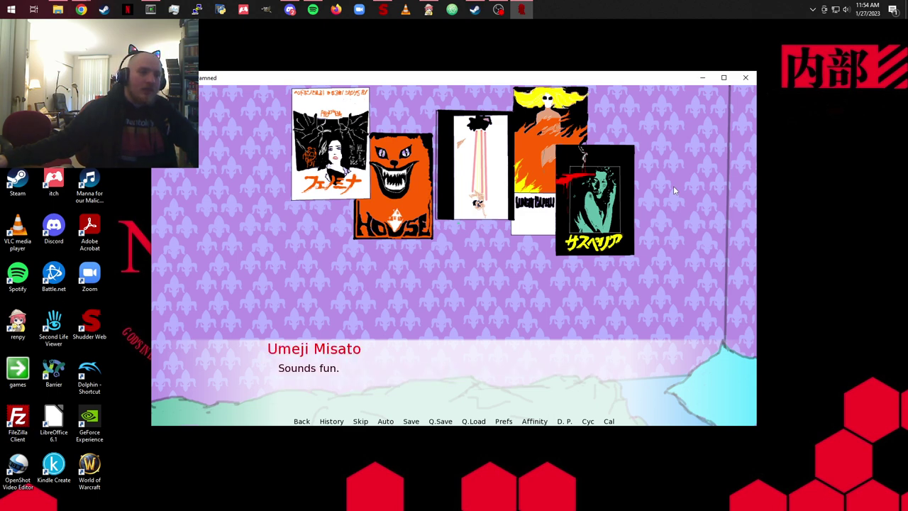
{"action": "left_click", "coordinate": [675, 191]}
{"action": "left_click", "coordinate": [673, 186]}
{"action": "left_click", "coordinate": [674, 187]}
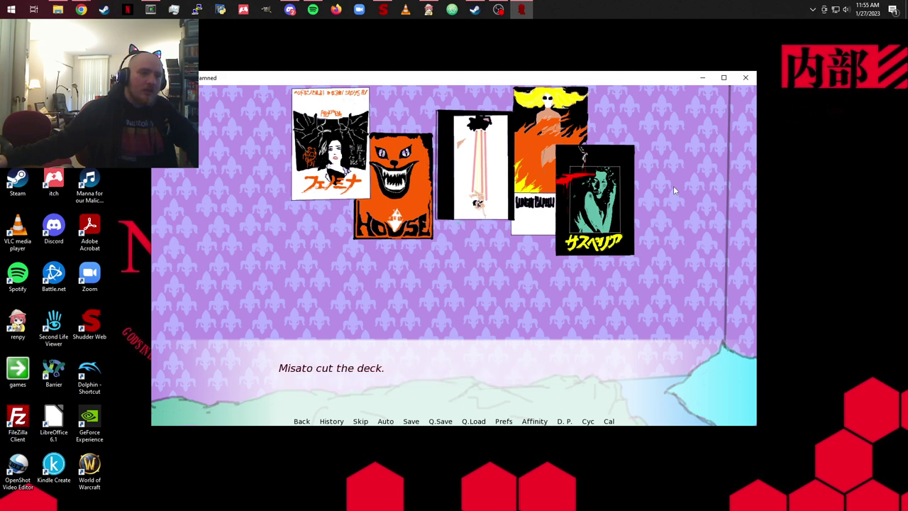
Step: Advance the tarot reading through the explanation of the Devil card and its mirroring of the Lovers
{"action": "left_click", "coordinate": [675, 187]}
{"action": "left_click", "coordinate": [674, 187]}
{"action": "left_click", "coordinate": [675, 190]}
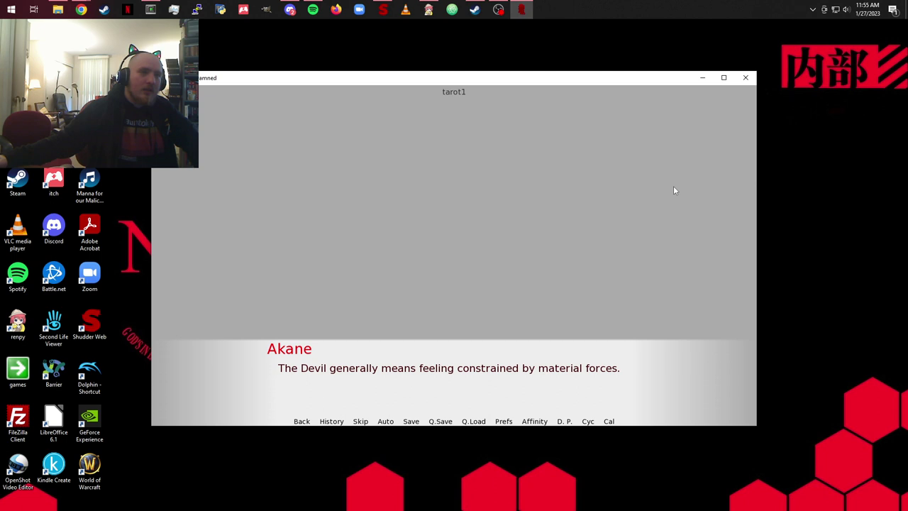
{"action": "left_click", "coordinate": [674, 190]}
{"action": "left_click", "coordinate": [675, 191]}
{"action": "left_click", "coordinate": [675, 190]}
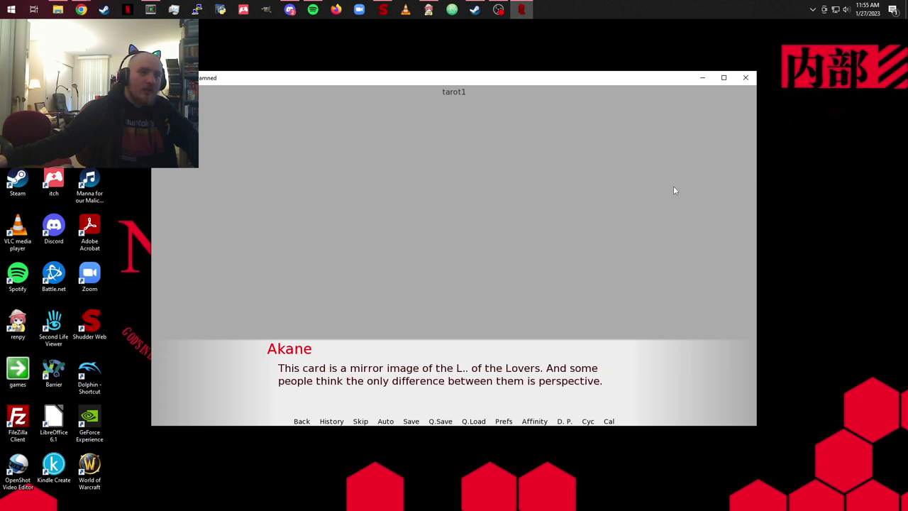
Step: Read the Fool card's explanation in the tarot reading and continue to the drawing of the next card
{"action": "left_click", "coordinate": [675, 191]}
{"action": "left_click", "coordinate": [675, 190]}
{"action": "left_click", "coordinate": [675, 190]}
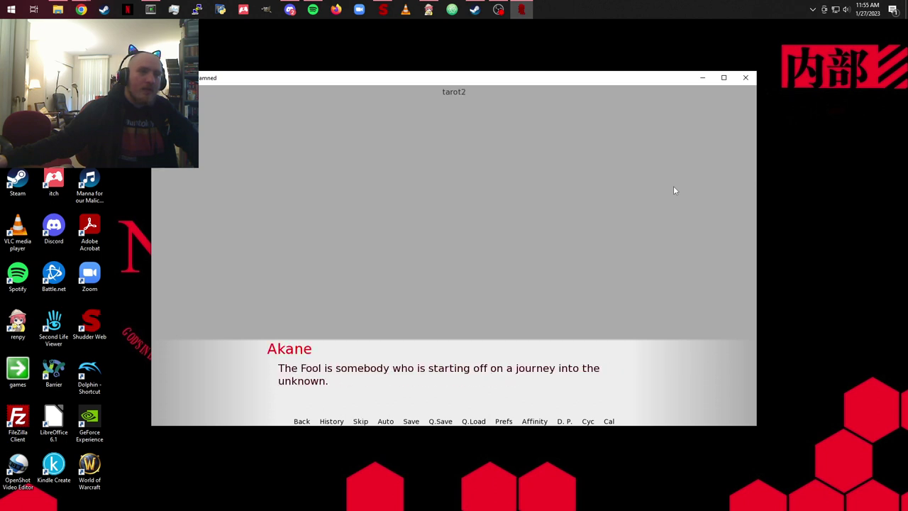
{"action": "left_click", "coordinate": [675, 191]}
{"action": "left_click", "coordinate": [675, 190]}
{"action": "left_click", "coordinate": [675, 190]}
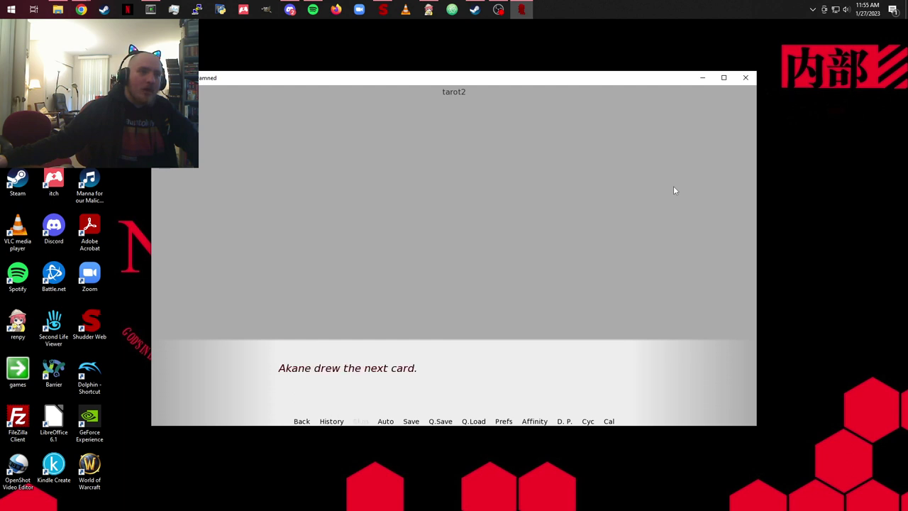
Step: Advance the tarot reading through the third card's explanation to the shuffling of the three cards back into the deck
{"action": "left_click", "coordinate": [674, 190]}
{"action": "left_click", "coordinate": [675, 191]}
{"action": "left_click", "coordinate": [675, 190]}
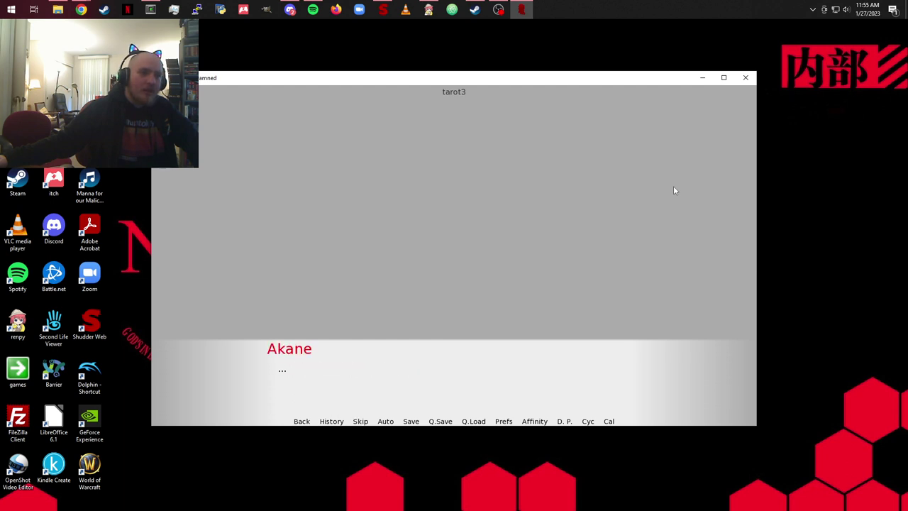
{"action": "left_click", "coordinate": [675, 191]}
{"action": "left_click", "coordinate": [675, 190]}
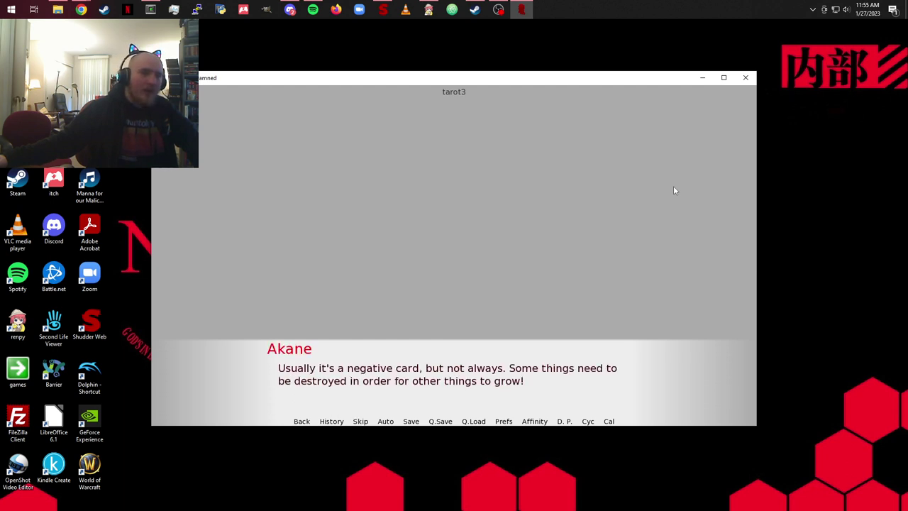
{"action": "left_click", "coordinate": [675, 190]}
{"action": "left_click", "coordinate": [675, 191]}
{"action": "left_click", "coordinate": [674, 190]}
{"action": "left_click", "coordinate": [675, 189]}
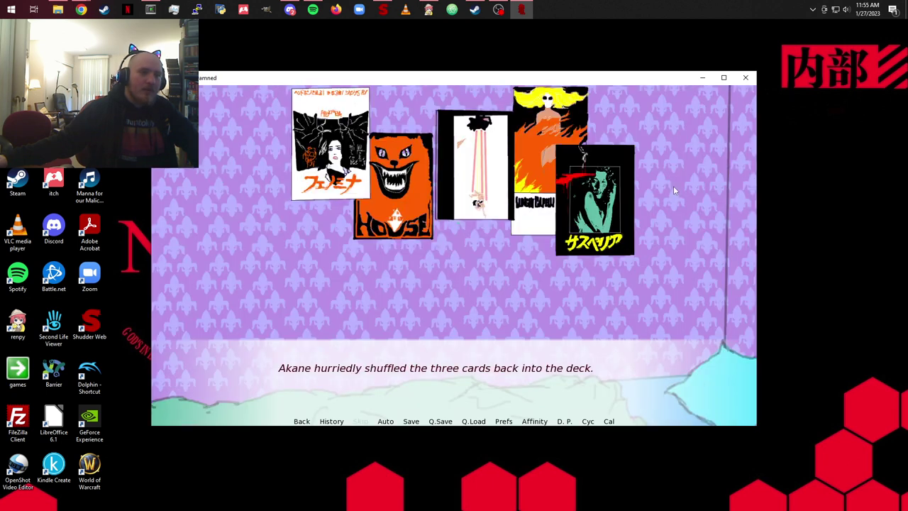
Step: Continue through the text message about the house being built in 1939 to the "It feels older than that..." reply
{"action": "left_click", "coordinate": [675, 190]}
{"action": "left_click", "coordinate": [675, 190]}
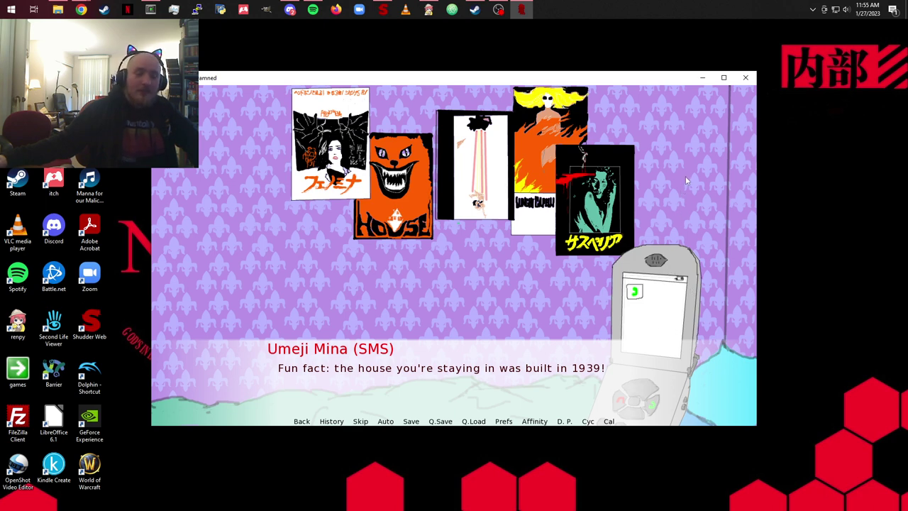
{"action": "left_click", "coordinate": [695, 223]}
{"action": "left_click", "coordinate": [695, 223]}
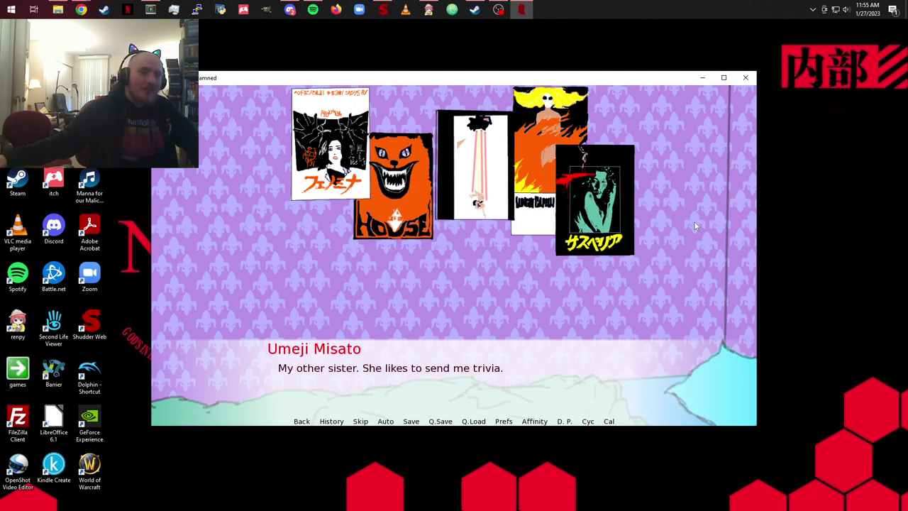
{"action": "left_click", "coordinate": [695, 222]}
{"action": "left_click", "coordinate": [695, 222]}
{"action": "left_click", "coordinate": [695, 222]}
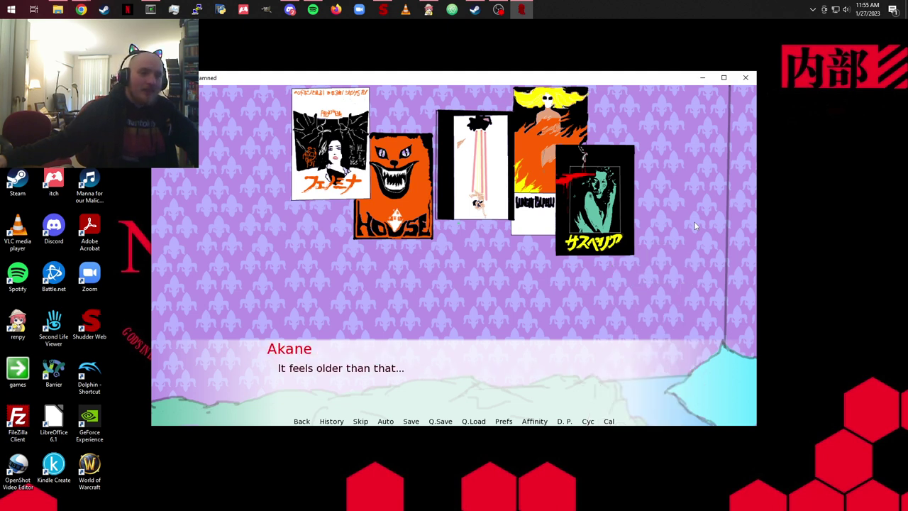
Step: Advance the bedroom dialogue past "Puts you practically to sleep, doesn't it?" to the "Then... we can share it?" line
{"action": "left_click", "coordinate": [694, 222]}
{"action": "left_click", "coordinate": [695, 222]}
{"action": "left_click", "coordinate": [694, 222]}
{"action": "left_click", "coordinate": [695, 223]}
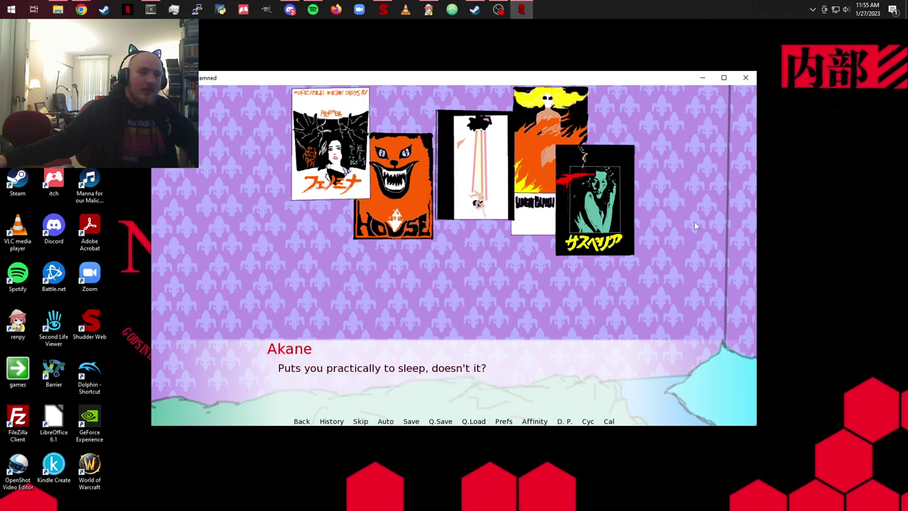
{"action": "left_click", "coordinate": [695, 222]}
{"action": "left_click", "coordinate": [695, 223]}
{"action": "left_click", "coordinate": [694, 222]}
{"action": "left_click", "coordinate": [695, 223]}
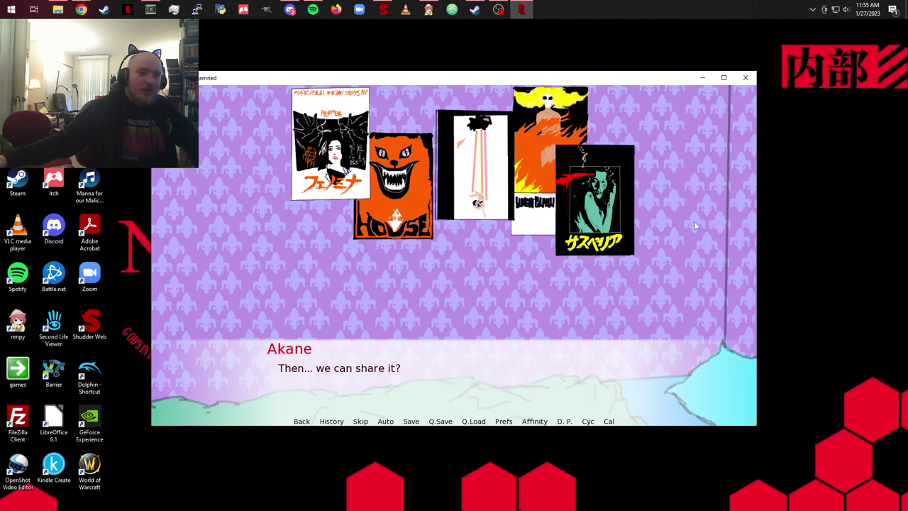
Step: Continue through the request to get the light by the door until the room goes dark
{"action": "left_click", "coordinate": [695, 222]}
{"action": "left_click", "coordinate": [695, 222]}
{"action": "left_click", "coordinate": [695, 222]}
{"action": "left_click", "coordinate": [694, 222]}
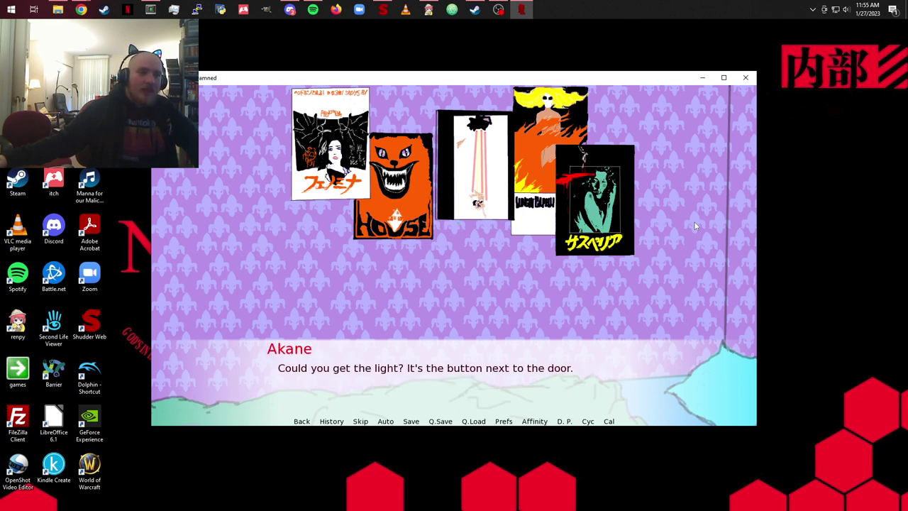
{"action": "left_click", "coordinate": [695, 222]}
{"action": "left_click", "coordinate": [695, 222]}
{"action": "left_click", "coordinate": [694, 222]}
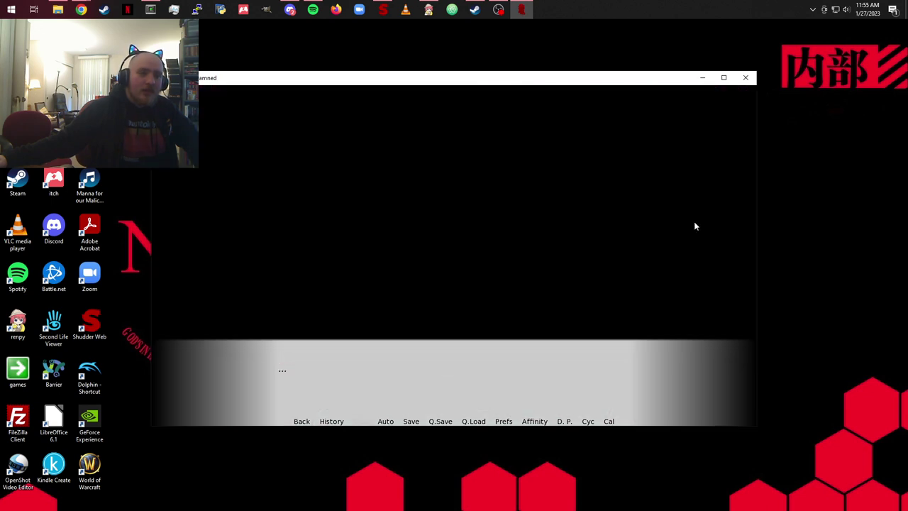
Step: Advance the night scene past the banging noises and "She's fast asleep." to the "are you there?" question
{"action": "left_click", "coordinate": [694, 222]}
{"action": "left_click", "coordinate": [694, 222]}
{"action": "left_click", "coordinate": [695, 222]}
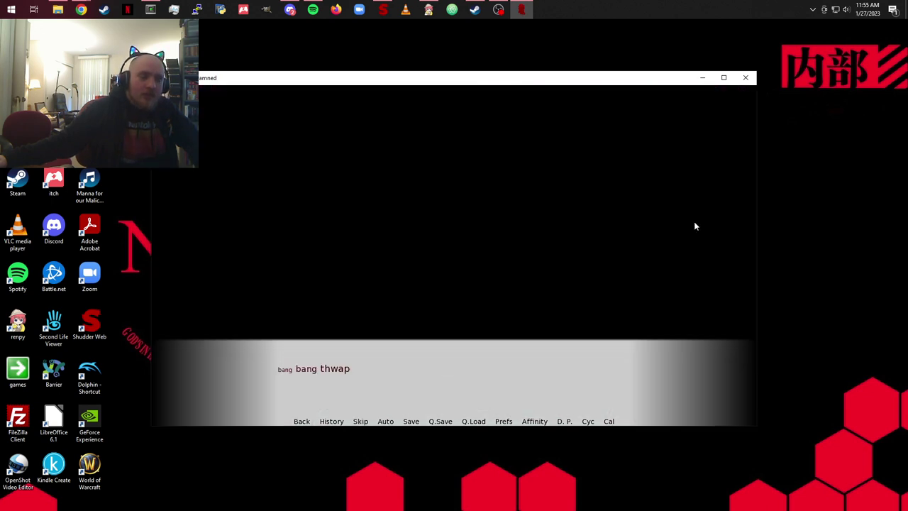
{"action": "left_click", "coordinate": [695, 221]}
{"action": "left_click", "coordinate": [695, 261]}
{"action": "left_click", "coordinate": [696, 261]}
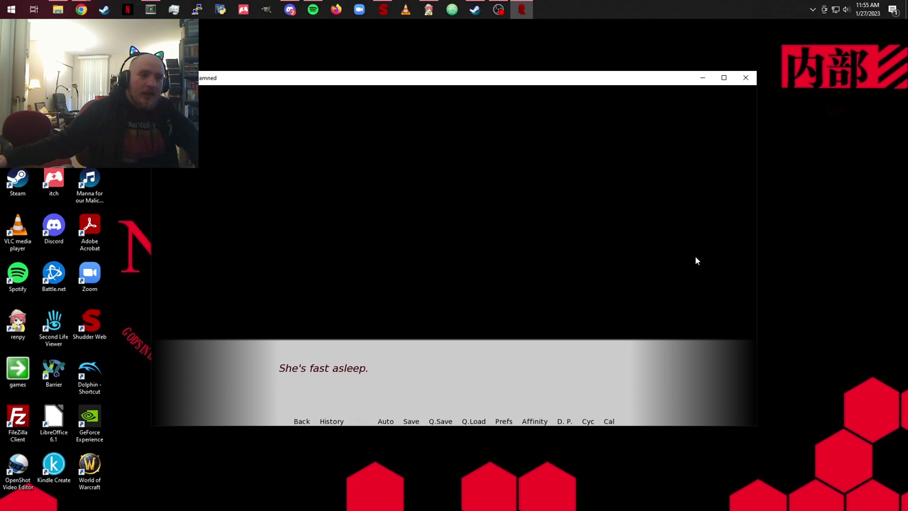
{"action": "left_click", "coordinate": [696, 261]}
{"action": "left_click", "coordinate": [695, 261]}
{"action": "left_click", "coordinate": [695, 261]}
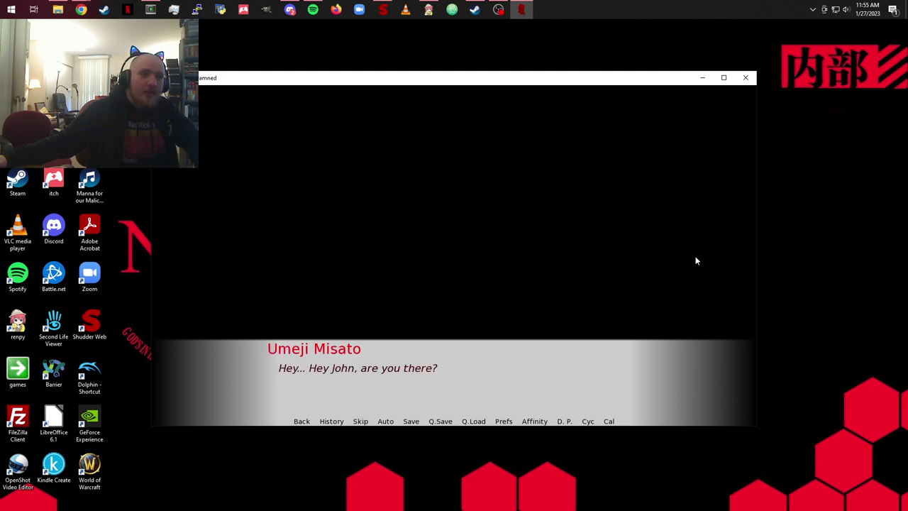
Step: Answer "Yes" to the "are you there?" question and pick the first reply about the noise beyond the door
{"action": "left_click", "coordinate": [695, 260]}
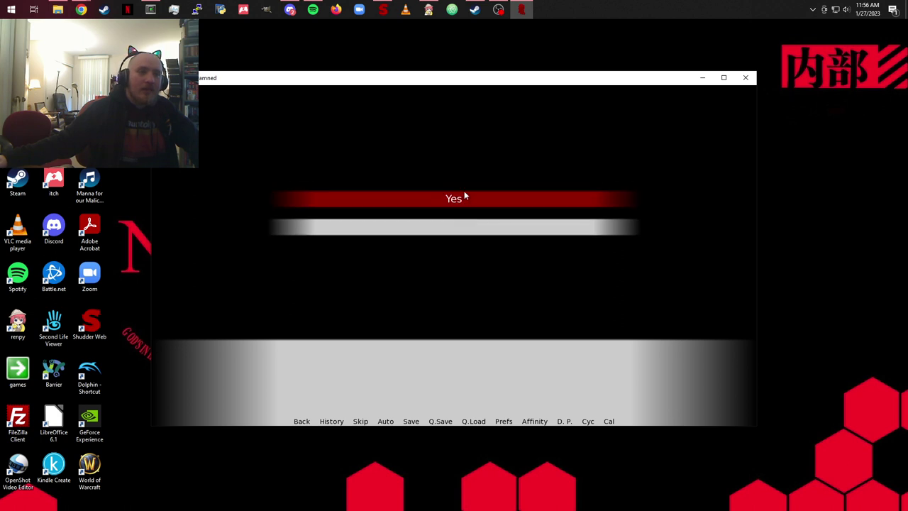
{"action": "left_click", "coordinate": [463, 199]}
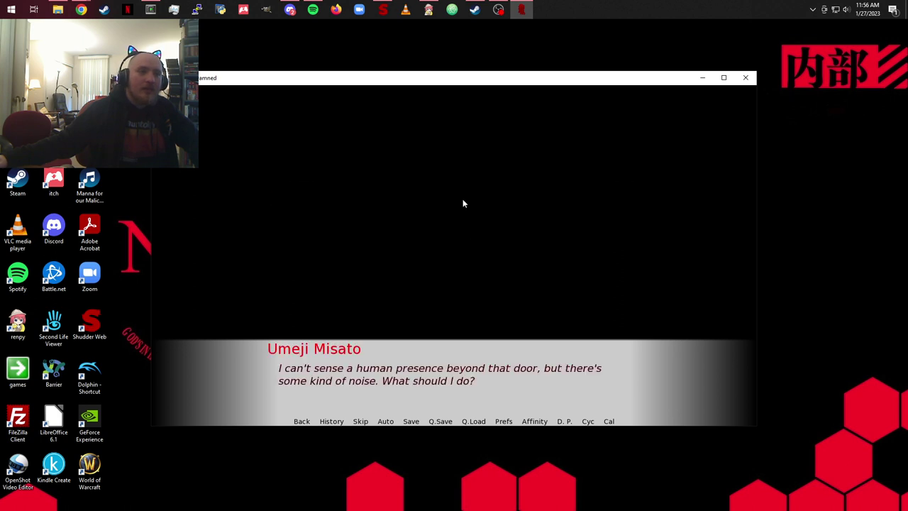
{"action": "left_click", "coordinate": [690, 262]}
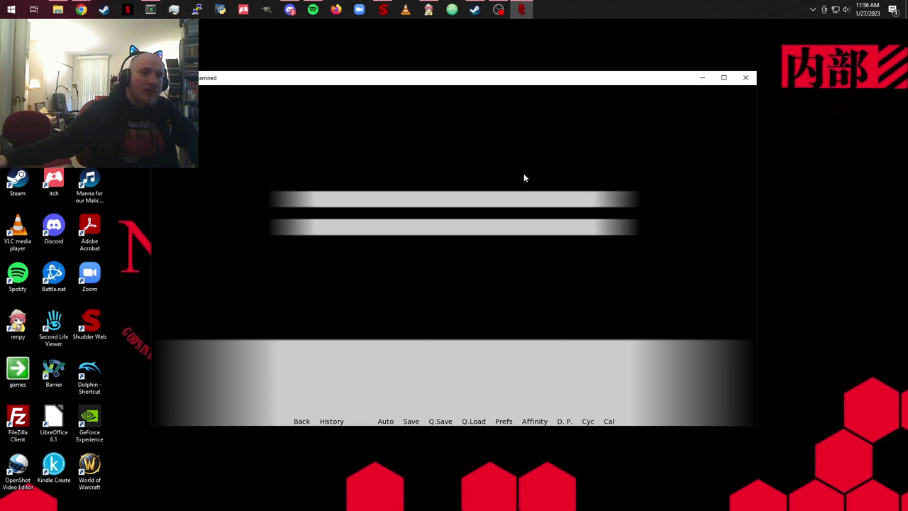
{"action": "left_click", "coordinate": [506, 201]}
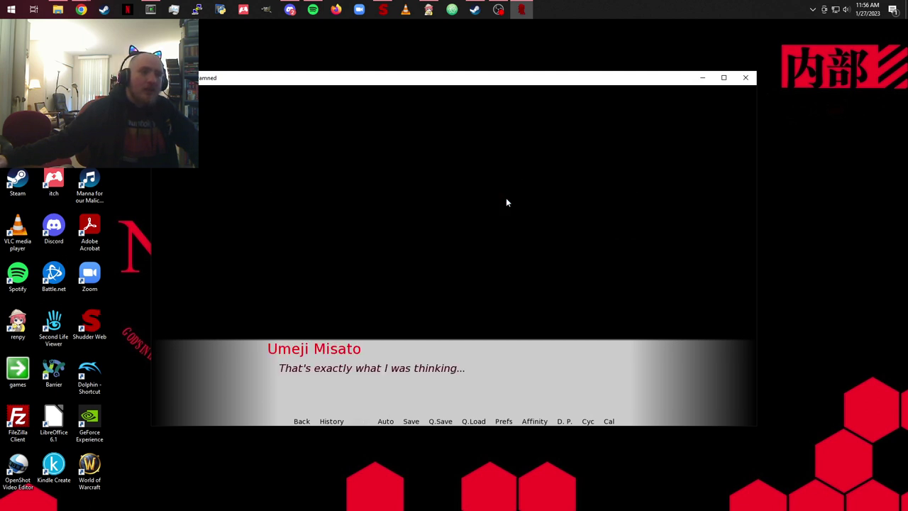
Step: Advance the dim hallway scene through the movement in the shadows and the black cat's appearance to the kneeling line
{"action": "left_click", "coordinate": [702, 269]}
{"action": "left_click", "coordinate": [705, 275]}
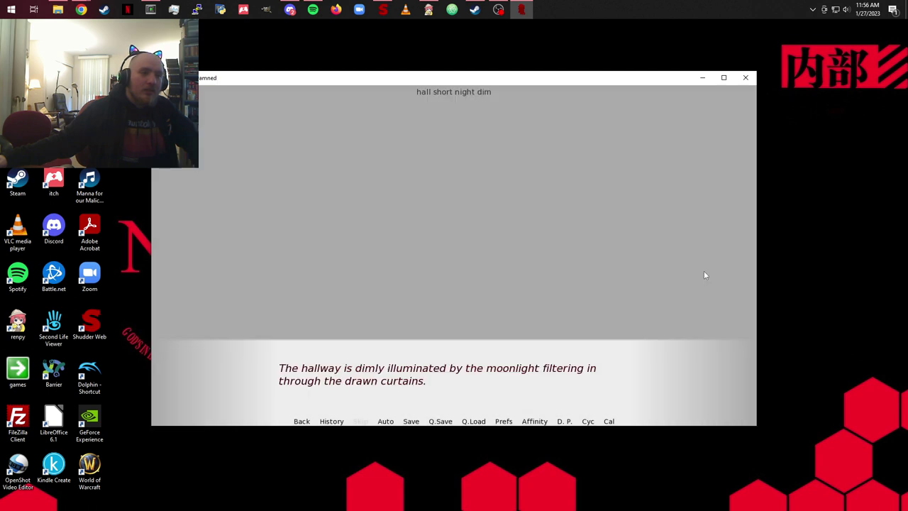
{"action": "left_click", "coordinate": [704, 276]}
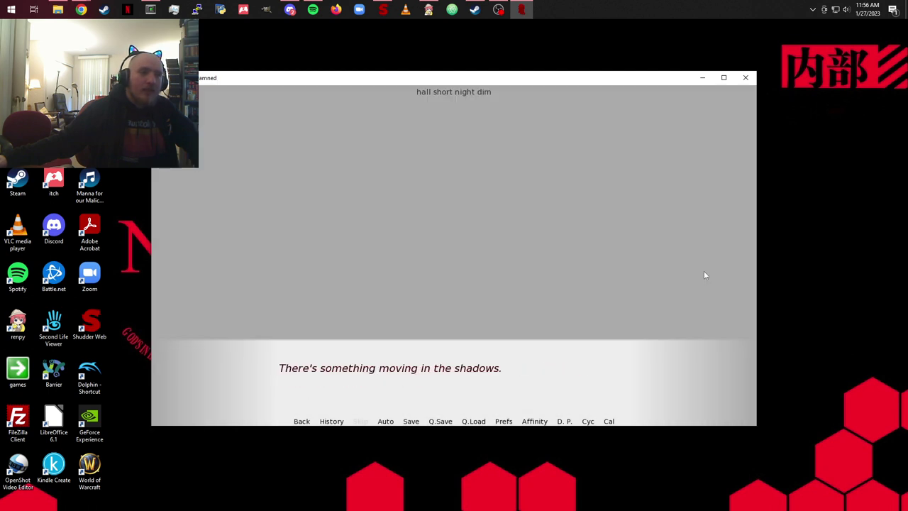
{"action": "left_click", "coordinate": [705, 276]}
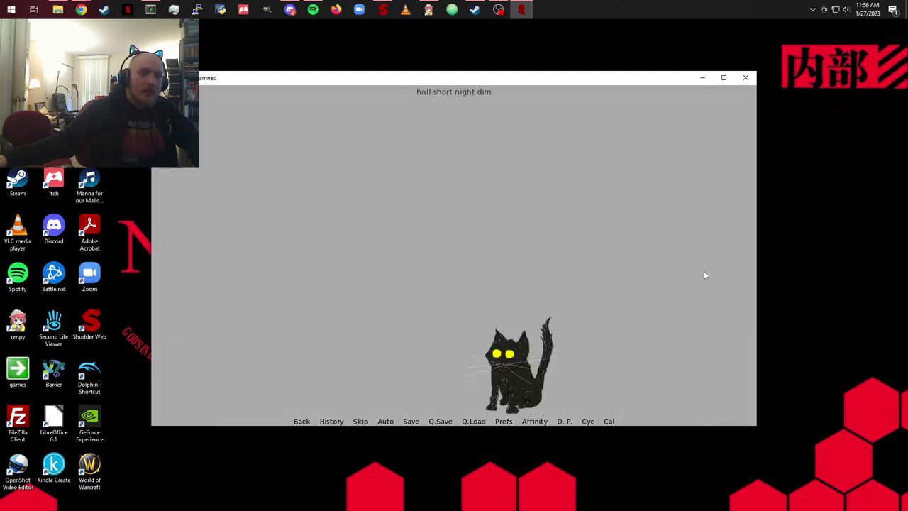
{"action": "left_click", "coordinate": [641, 295]}
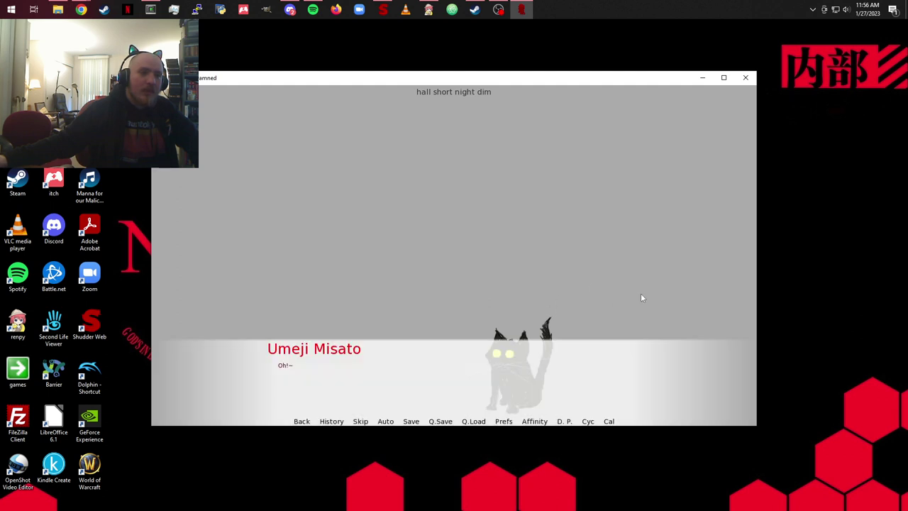
{"action": "left_click", "coordinate": [664, 286]}
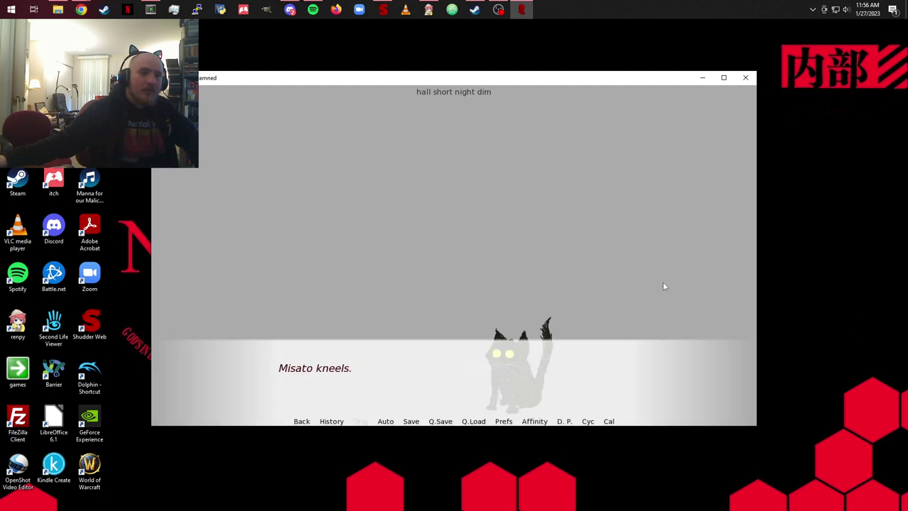
Step: Continue the cat encounter through the chin scratching to the cat staring at a point on the wall
{"action": "left_click", "coordinate": [664, 286]}
{"action": "left_click", "coordinate": [664, 286]}
{"action": "left_click", "coordinate": [664, 286]}
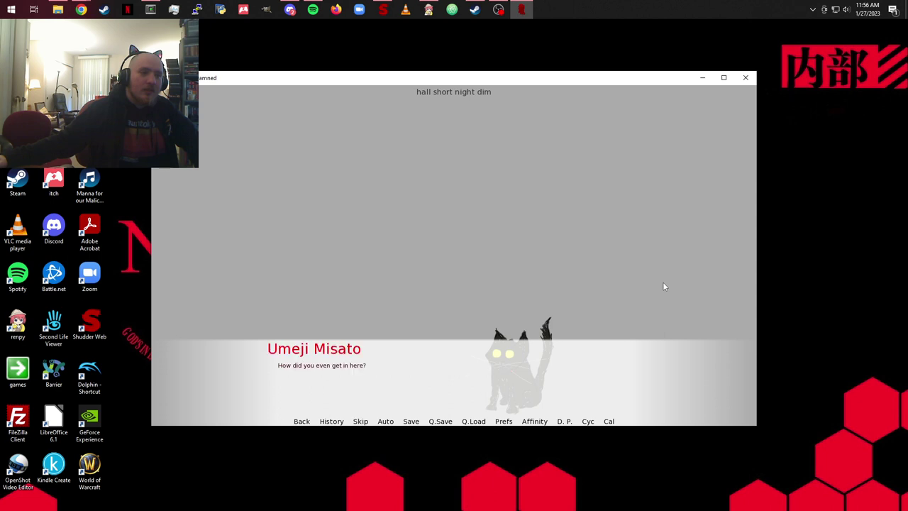
{"action": "left_click", "coordinate": [663, 286]}
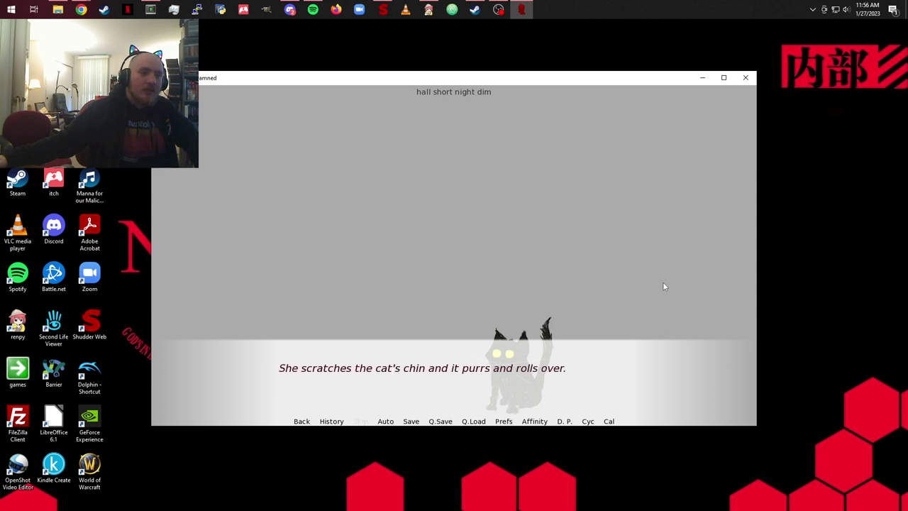
{"action": "left_click", "coordinate": [664, 286]}
{"action": "left_click", "coordinate": [664, 286]}
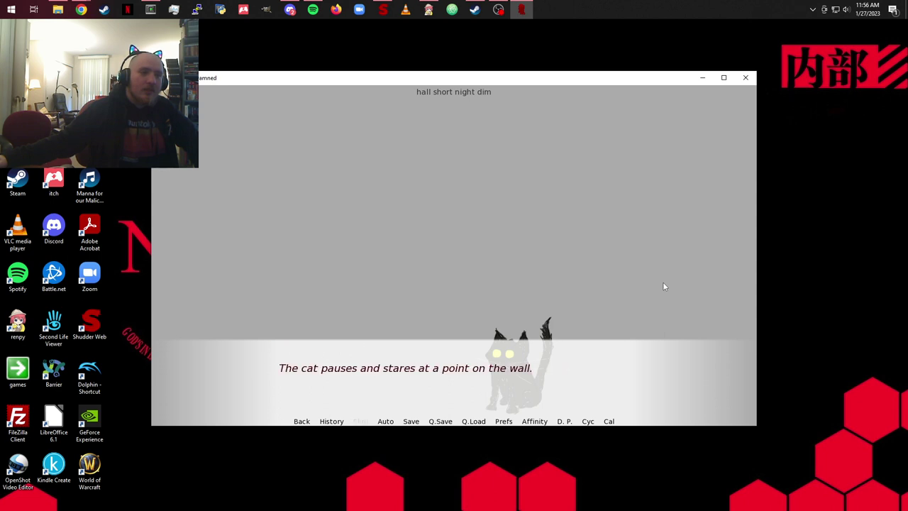
Step: Advance the cat dialogue through the naming of the cat Kuro to the "I'd better go back to bed now" line
{"action": "left_click", "coordinate": [663, 286]}
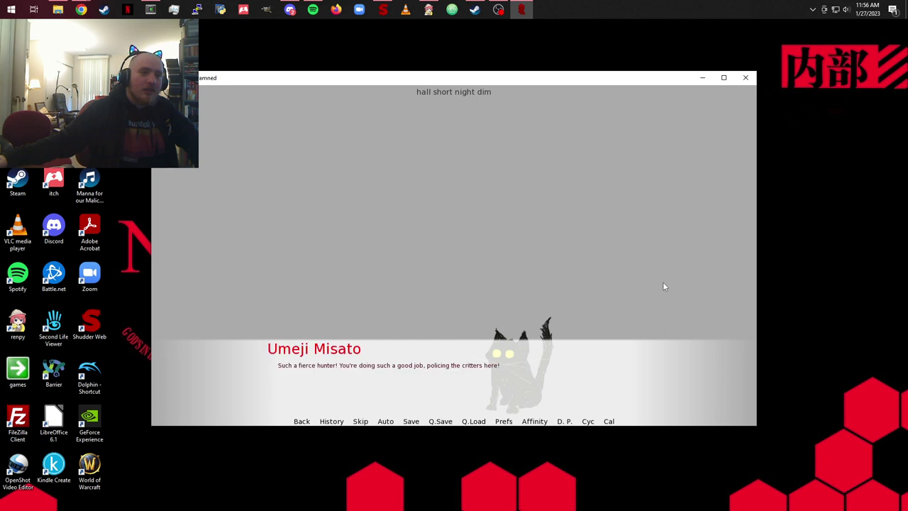
{"action": "left_click", "coordinate": [664, 286]}
{"action": "left_click", "coordinate": [663, 286]}
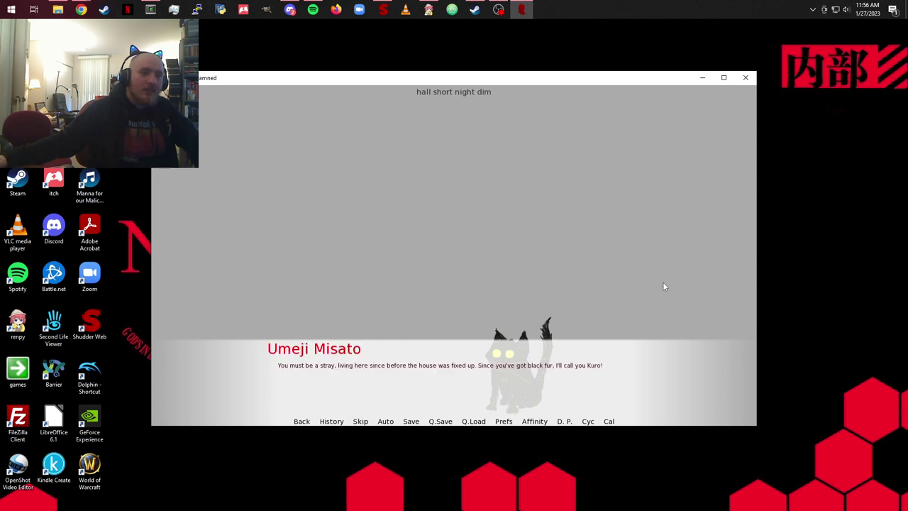
{"action": "left_click", "coordinate": [663, 286]}
{"action": "left_click", "coordinate": [663, 286]}
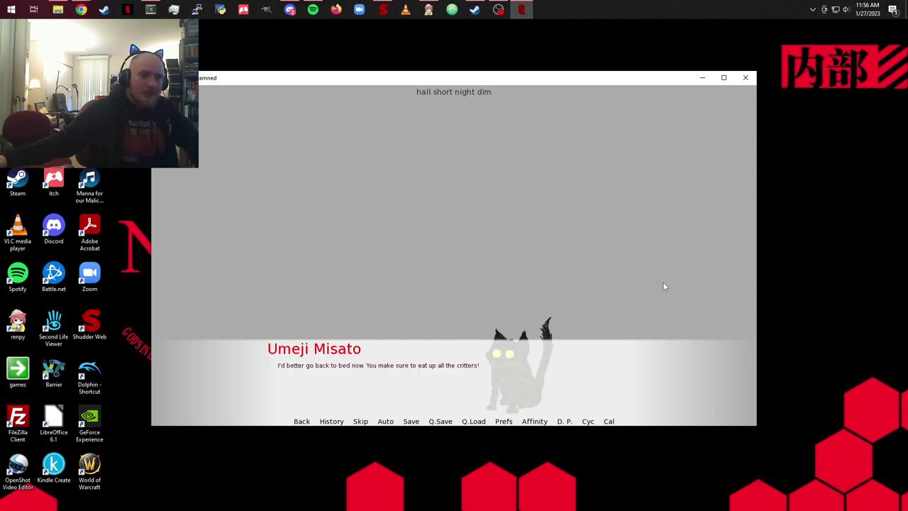
Step: Continue from the hallway back to the dark bedroom, past the sleeping housemate rolling over, into the doorknob face scene
{"action": "left_click", "coordinate": [664, 286]}
{"action": "left_click", "coordinate": [663, 286]}
{"action": "left_click", "coordinate": [664, 286]}
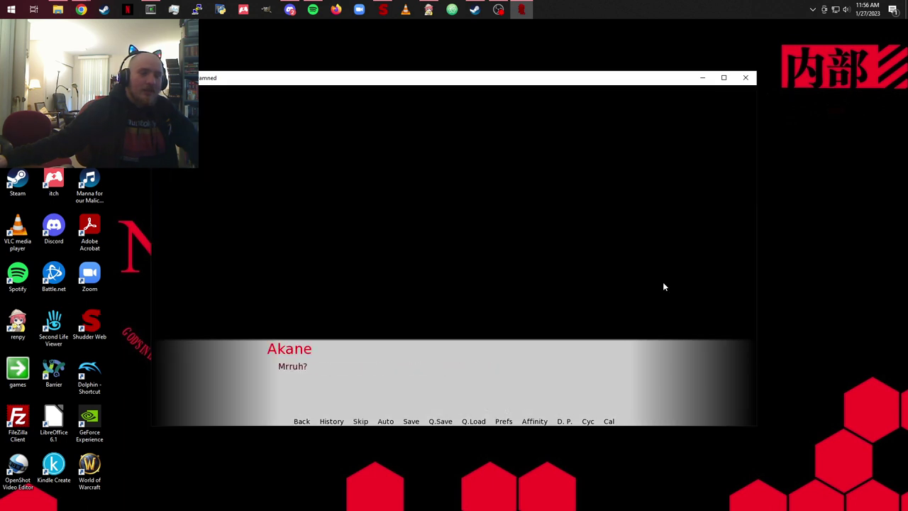
{"action": "left_click", "coordinate": [664, 287]}
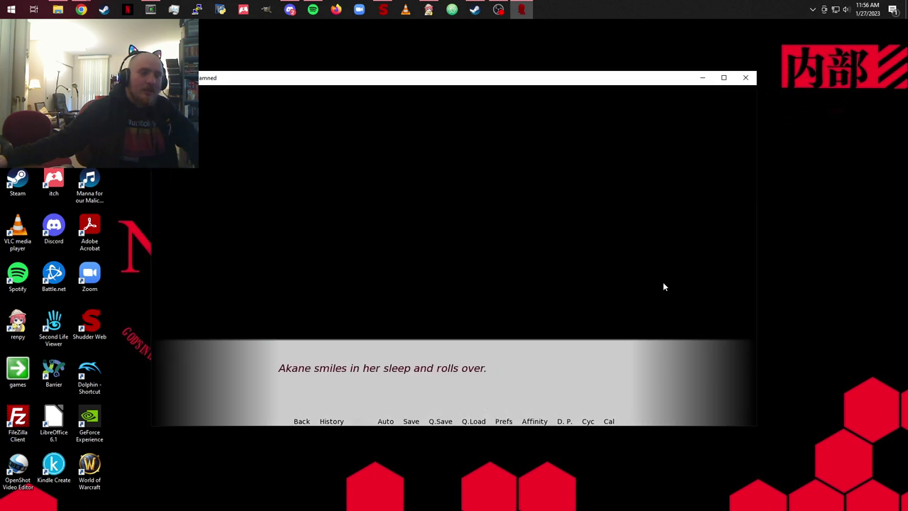
{"action": "left_click", "coordinate": [664, 287]}
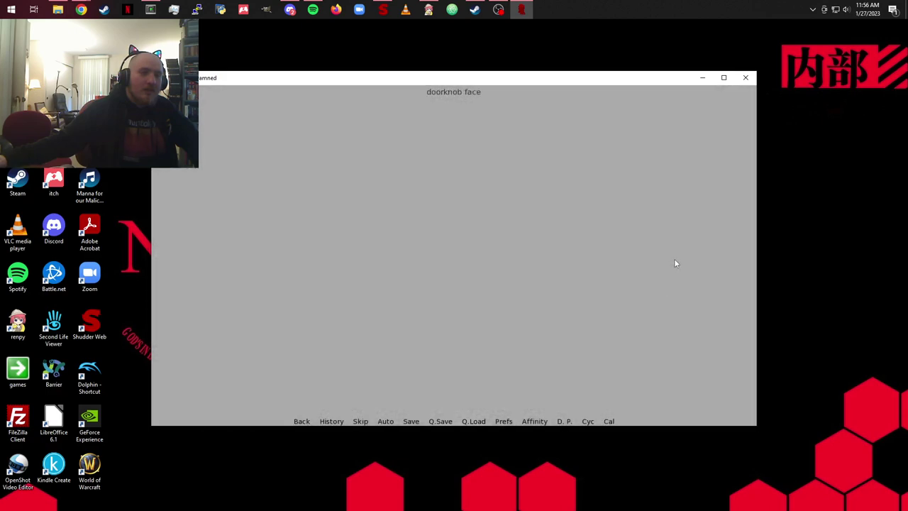
Step: Advance the dream through the doorknob face and opened hermit box scenes, past the floating corpse's asphodel line
{"action": "left_click", "coordinate": [676, 264]}
{"action": "left_click", "coordinate": [575, 242]}
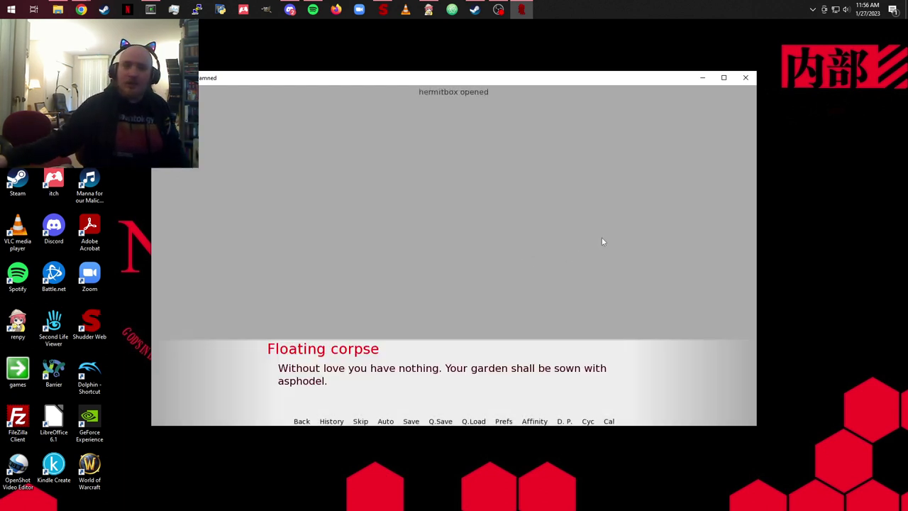
{"action": "left_click", "coordinate": [602, 240]}
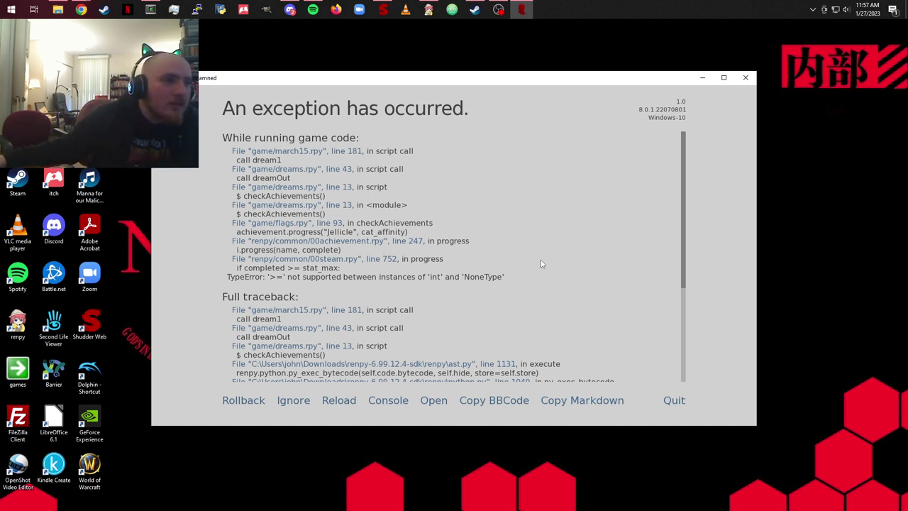
Step: Examine the exception report's full traceback and the error summary for the game code
{"action": "scroll", "coordinate": [541, 263], "scroll_direction": "down", "scroll_amount": 5}
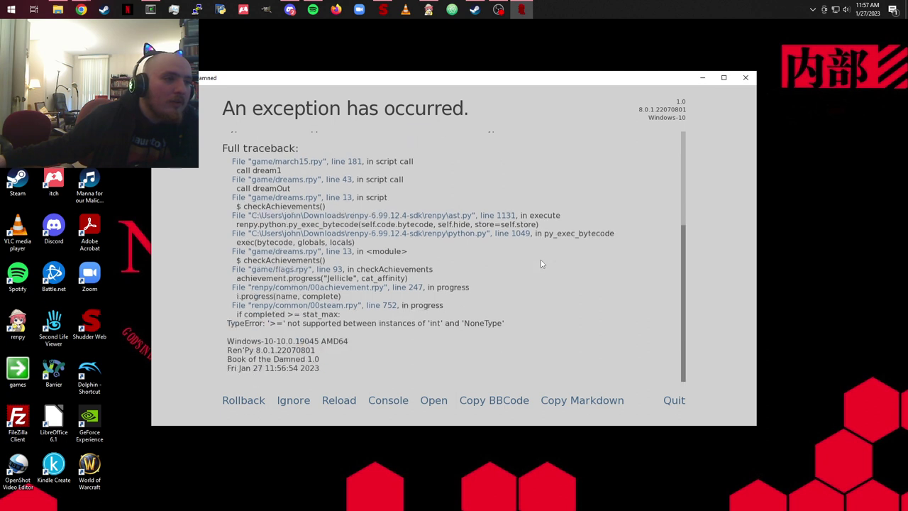
{"action": "scroll", "coordinate": [541, 264], "scroll_direction": "up", "scroll_amount": 5}
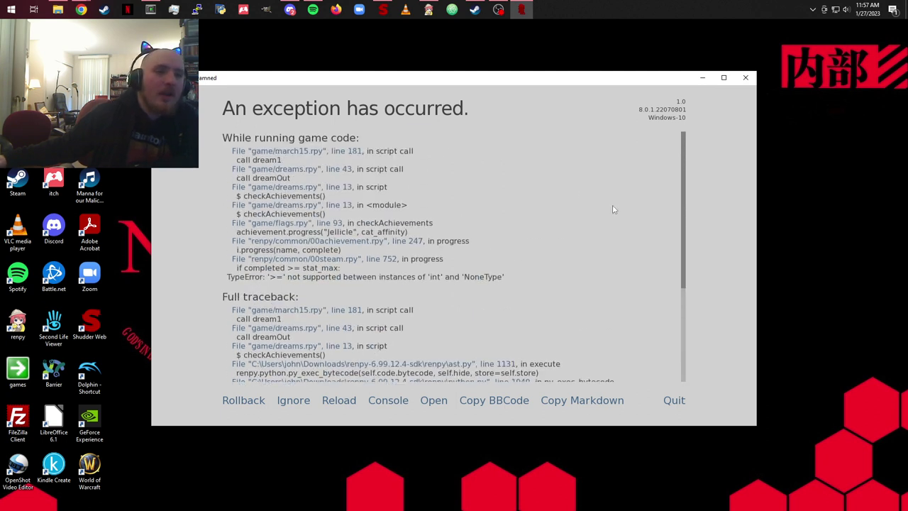
Step: Close the crashed game, restart Steam to apply its client update, and dismiss the Steam windows that open
{"action": "left_click", "coordinate": [747, 78]}
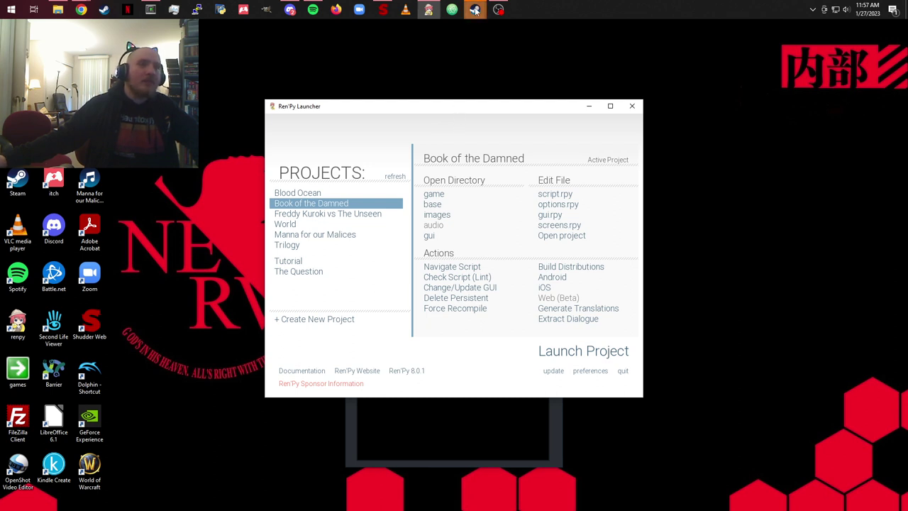
{"action": "mouse_move", "coordinate": [476, 10]}
{"action": "left_click", "coordinate": [529, 54]}
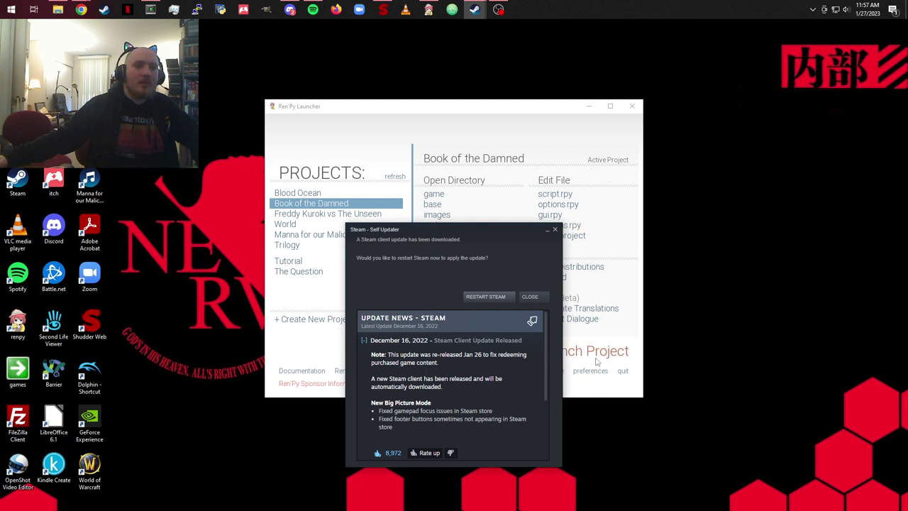
{"action": "left_click", "coordinate": [487, 297]}
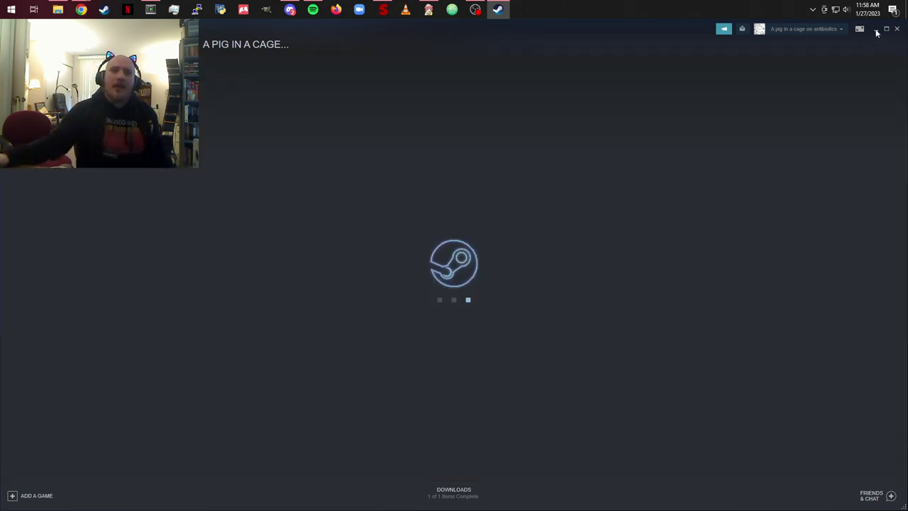
{"action": "left_click", "coordinate": [876, 30]}
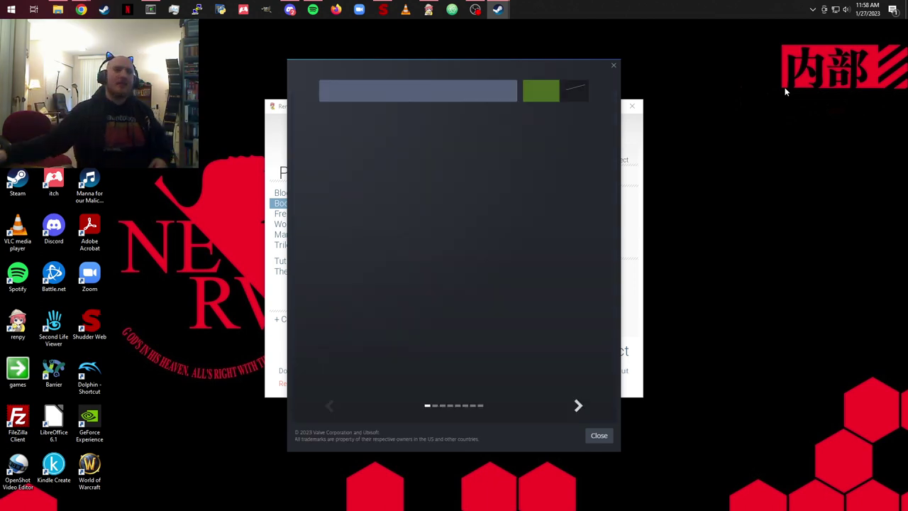
{"action": "left_click", "coordinate": [614, 68]}
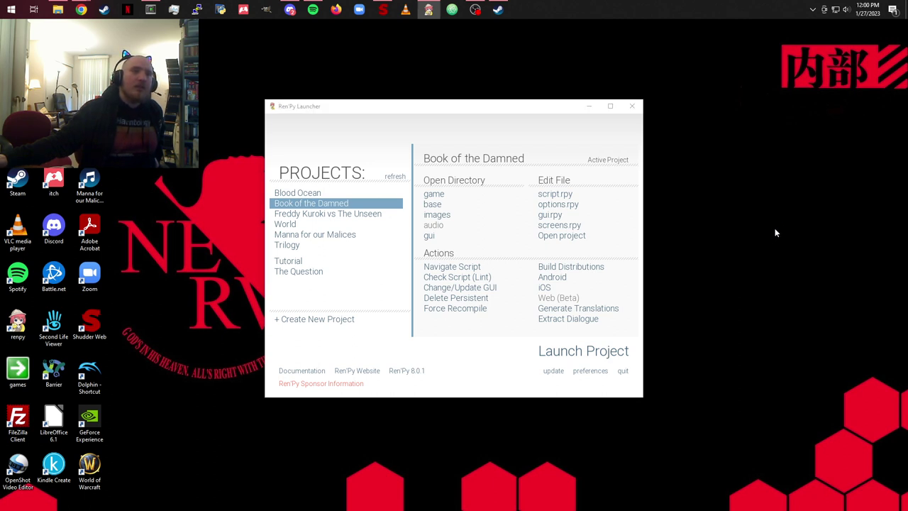
Step: Switch to Atom, decline sending usage data, and look over the bar styles and affinity screen code in characters.rpy
{"action": "left_click", "coordinate": [450, 10]}
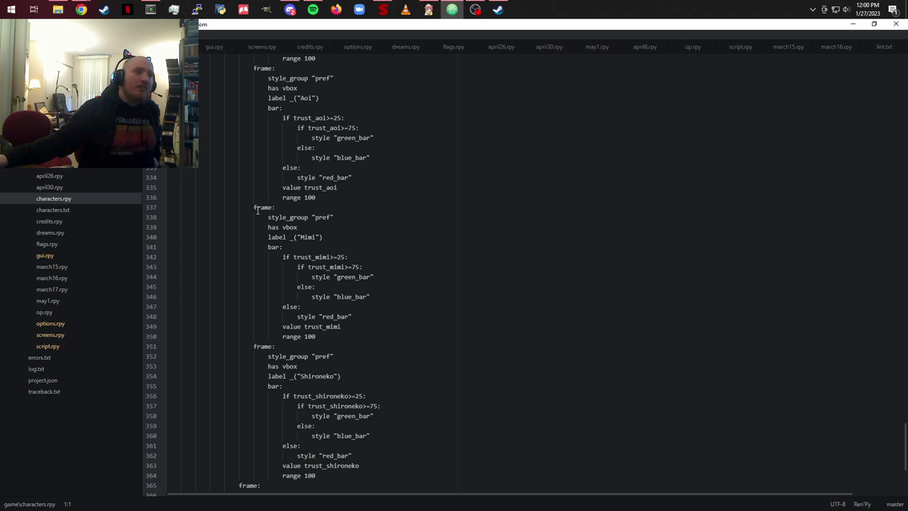
{"action": "scroll", "coordinate": [248, 198], "scroll_direction": "up", "scroll_amount": 6}
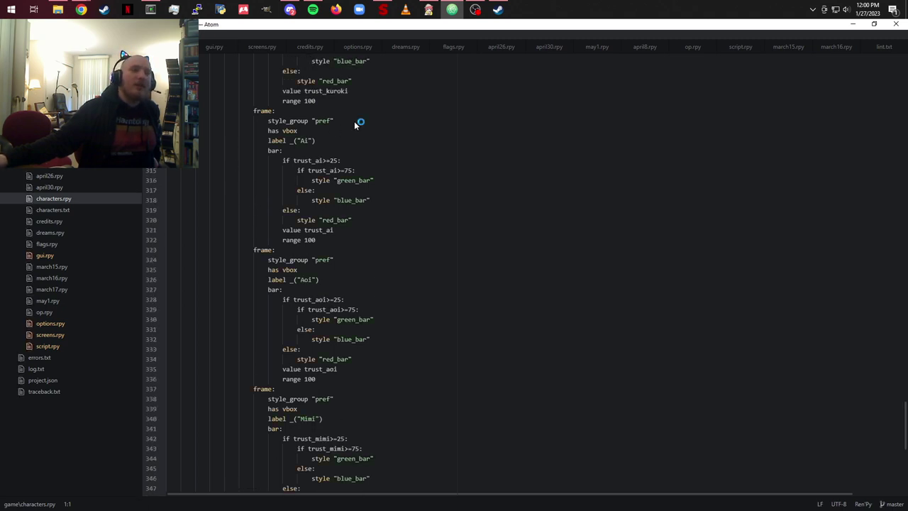
{"action": "key", "text": "ctrl+w"}
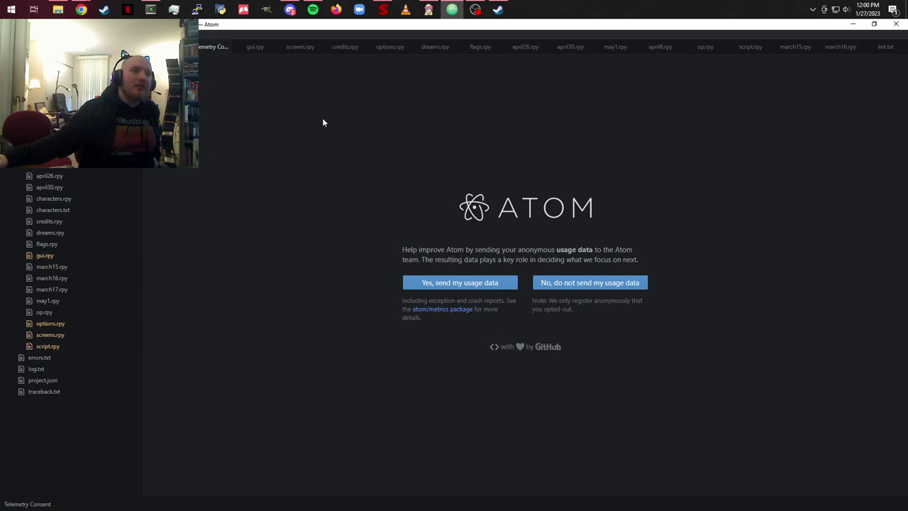
{"action": "left_click", "coordinate": [575, 287]}
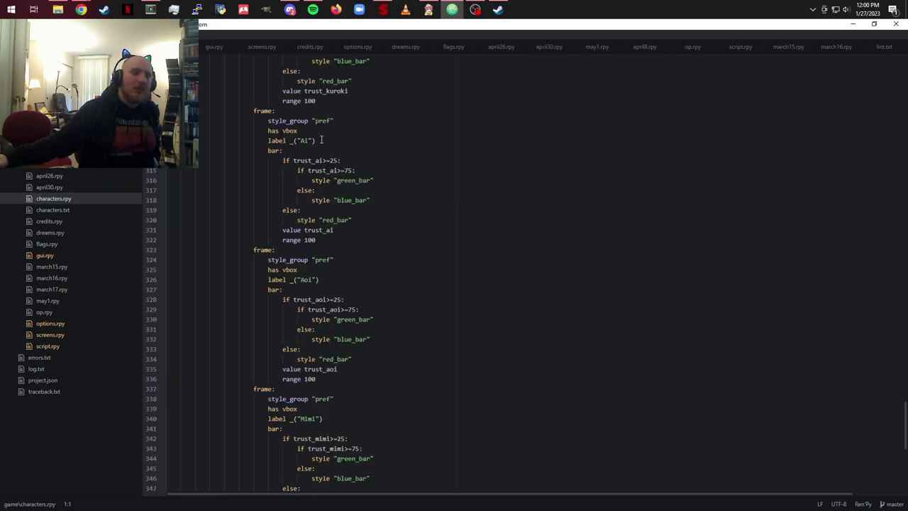
{"action": "scroll", "coordinate": [322, 142], "scroll_direction": "down", "scroll_amount": 3}
{"action": "scroll", "coordinate": [321, 142], "scroll_direction": "up", "scroll_amount": 20}
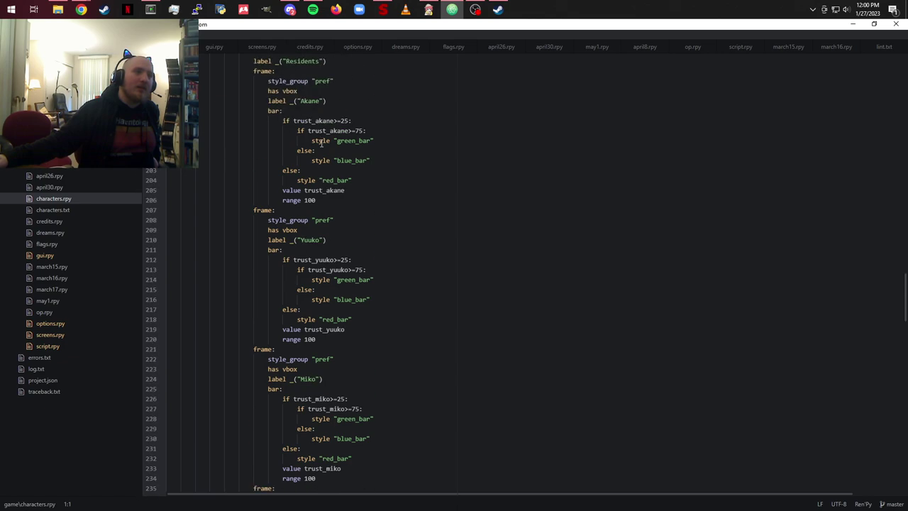
{"action": "scroll", "coordinate": [321, 142], "scroll_direction": "up", "scroll_amount": 5}
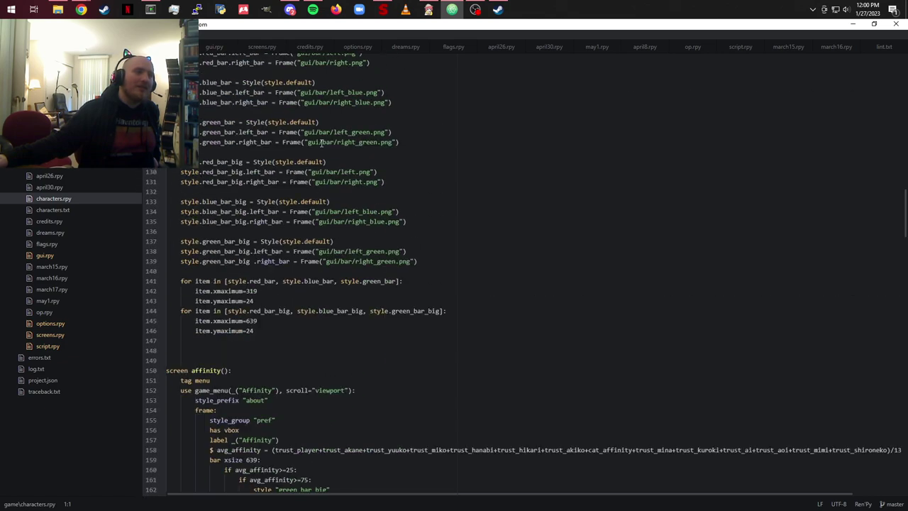
Step: Switch to the Ren'Py Launcher, launch the Book of the Damned project and start a new game
{"action": "left_click", "coordinate": [428, 9]}
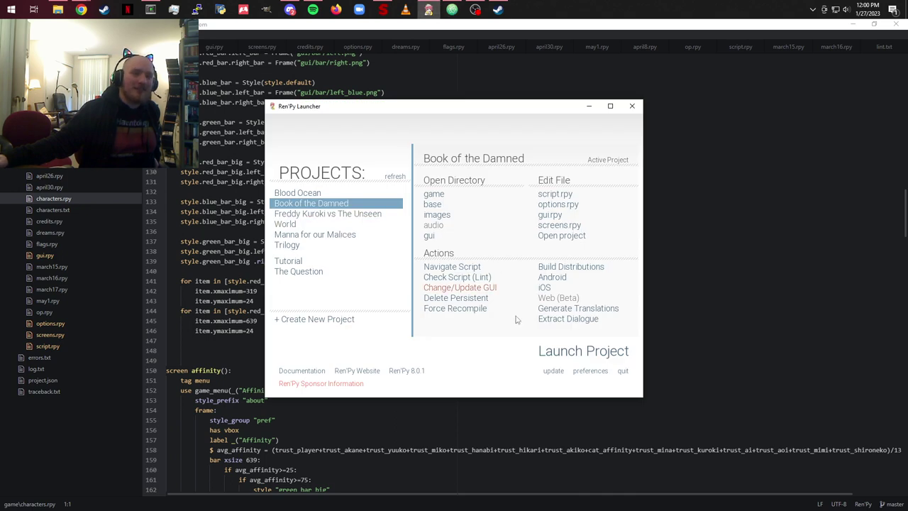
{"action": "left_click", "coordinate": [618, 355]}
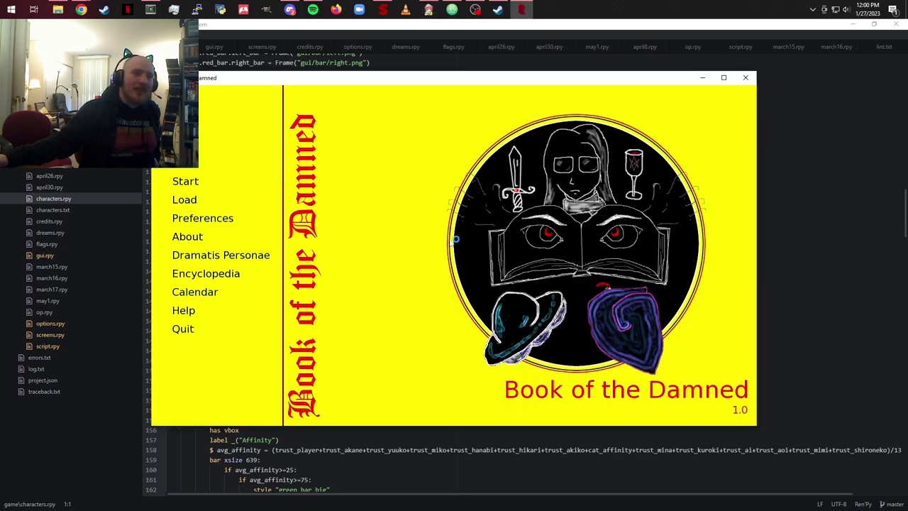
{"action": "left_click", "coordinate": [193, 183]}
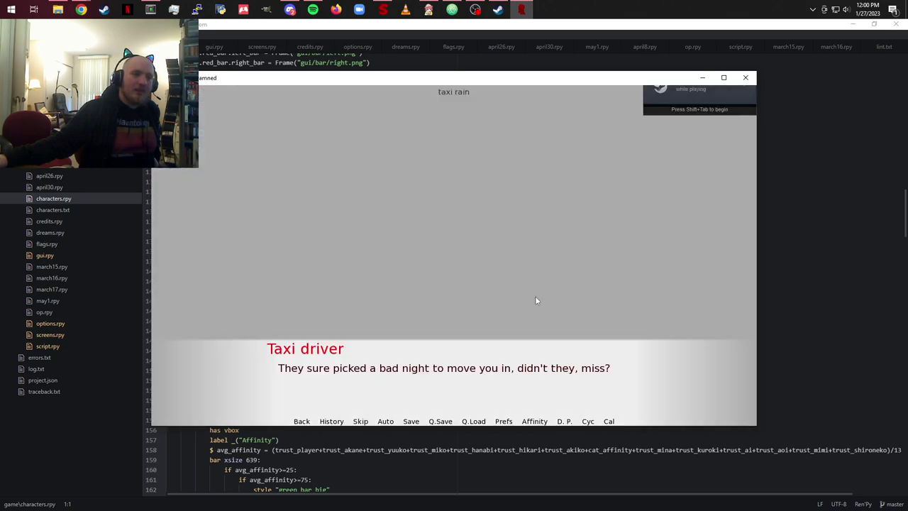
Step: Review all character bars on the in-game Affinity screen during the taxi scene, and return to the game
{"action": "left_click", "coordinate": [534, 421]}
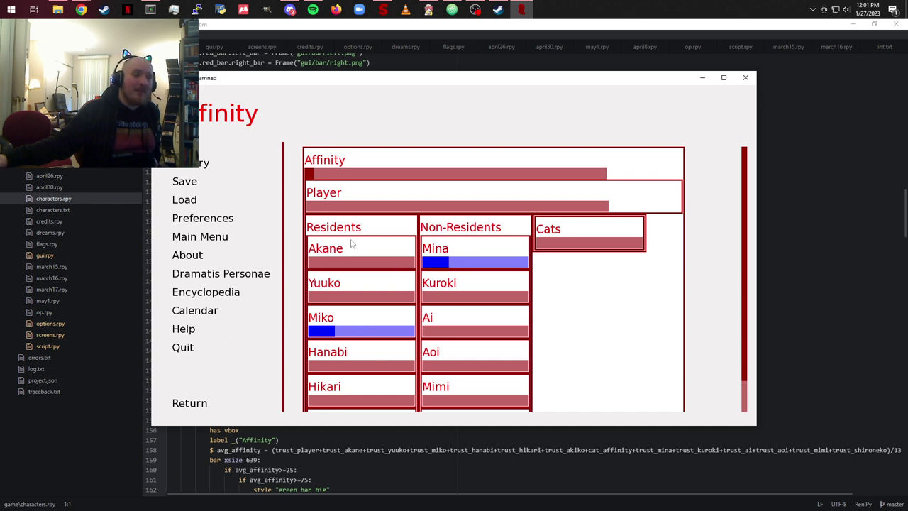
{"action": "scroll", "coordinate": [457, 248], "scroll_direction": "down", "scroll_amount": 1}
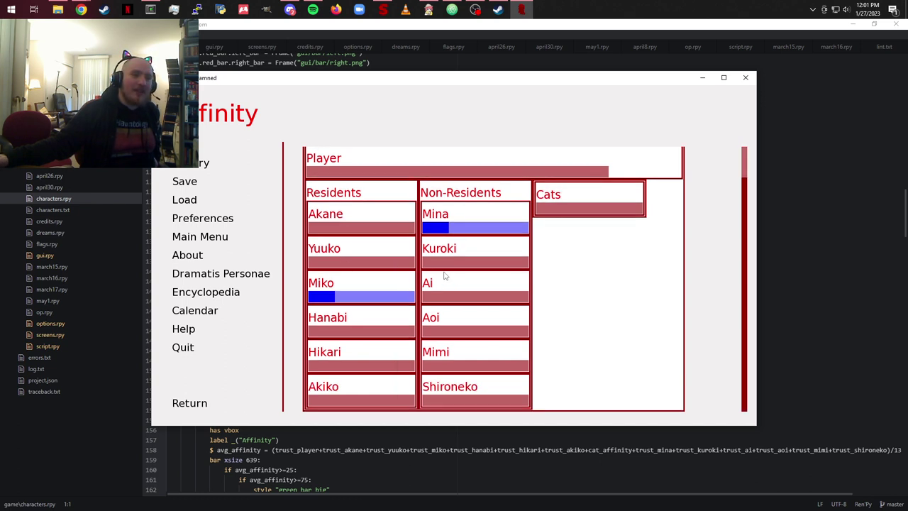
{"action": "scroll", "coordinate": [445, 276], "scroll_direction": "up", "scroll_amount": 1}
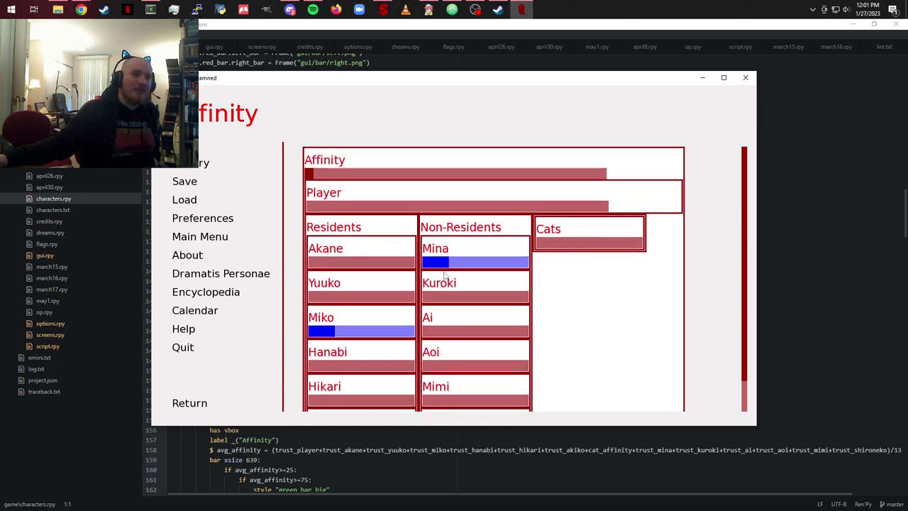
{"action": "left_click", "coordinate": [189, 404]}
Step: Advance the taxi ride dialogue with the driver to the "What is this, fortune-telling?" line
{"action": "left_click", "coordinate": [561, 210]}
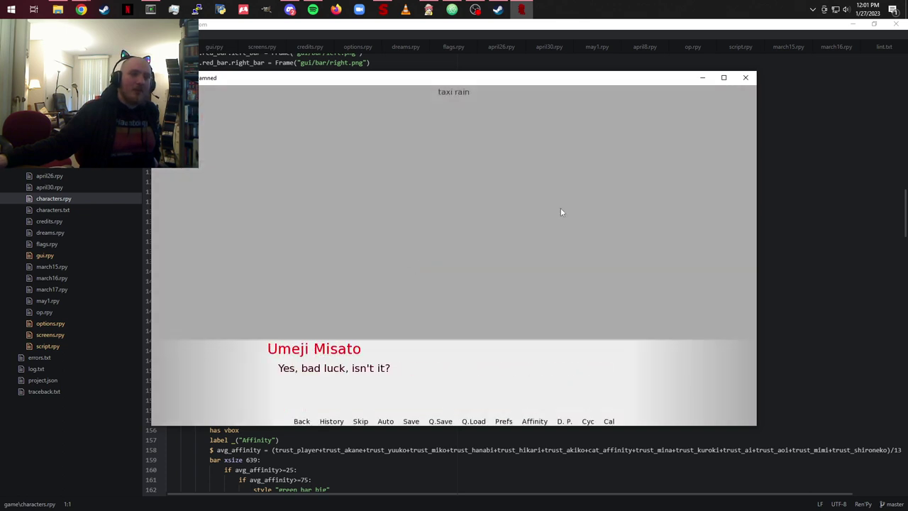
{"action": "left_click", "coordinate": [561, 211]}
{"action": "left_click", "coordinate": [561, 210]}
{"action": "left_click", "coordinate": [560, 211]}
{"action": "left_click", "coordinate": [561, 211]}
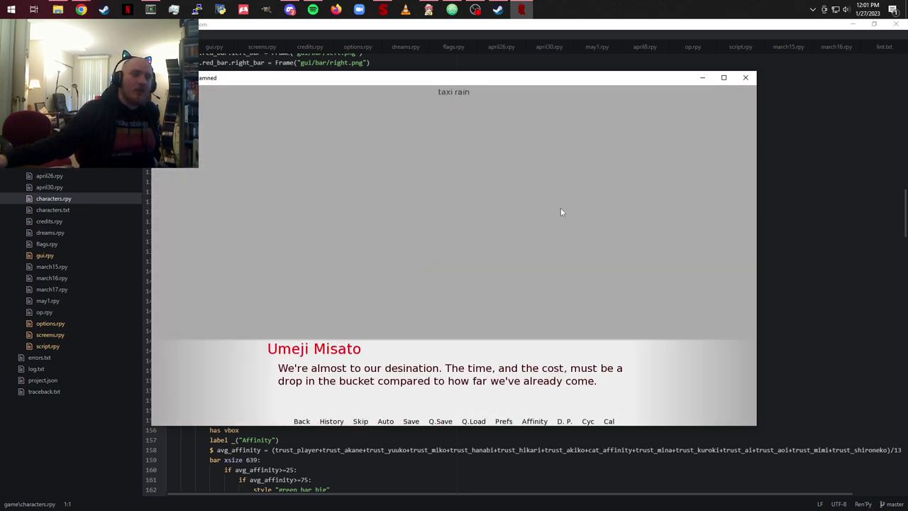
{"action": "left_click", "coordinate": [561, 211]}
{"action": "left_click", "coordinate": [561, 211]}
{"action": "left_click", "coordinate": [561, 209]}
{"action": "left_click", "coordinate": [561, 209]}
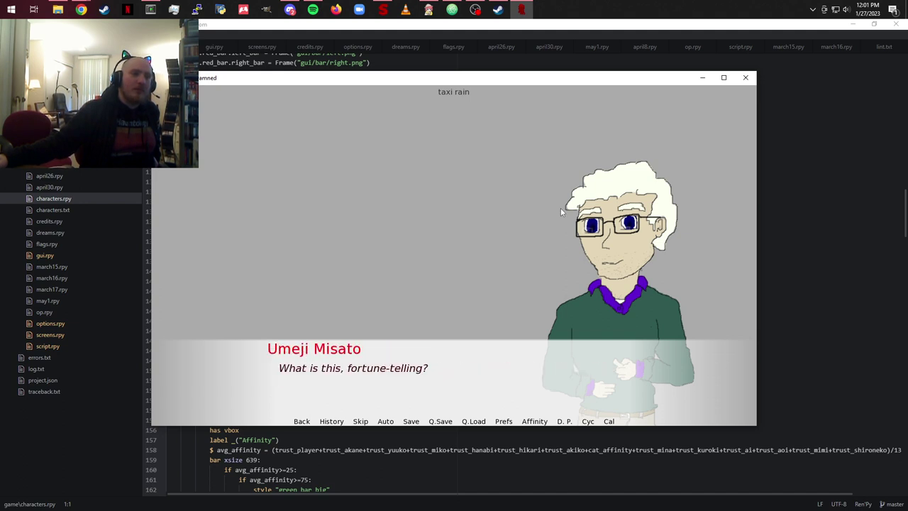
Step: Continue past the fortune-telling and the moonlit path entrance scene to the choice at the door
{"action": "left_click", "coordinate": [561, 208]}
{"action": "left_click", "coordinate": [561, 209]}
{"action": "left_click", "coordinate": [560, 212]}
{"action": "left_click", "coordinate": [561, 211]}
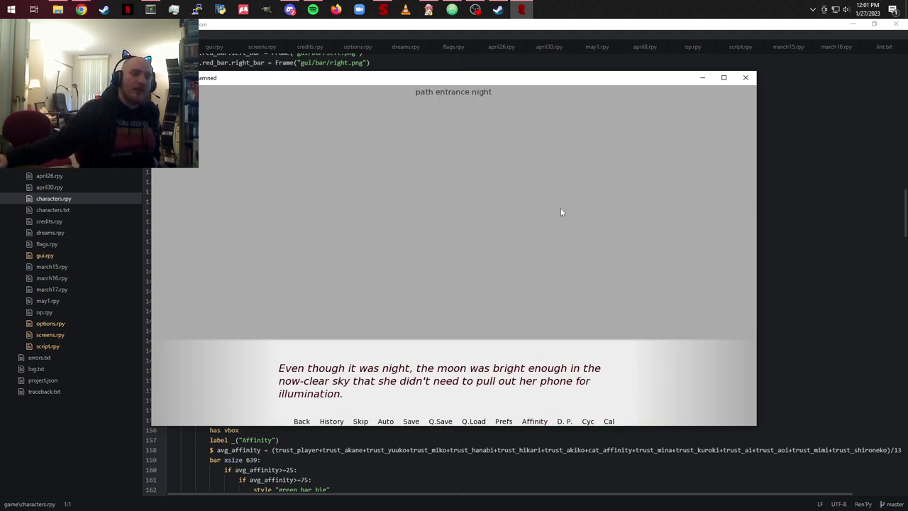
{"action": "left_click", "coordinate": [561, 212]}
{"action": "left_click", "coordinate": [561, 211]}
{"action": "left_click", "coordinate": [561, 211]}
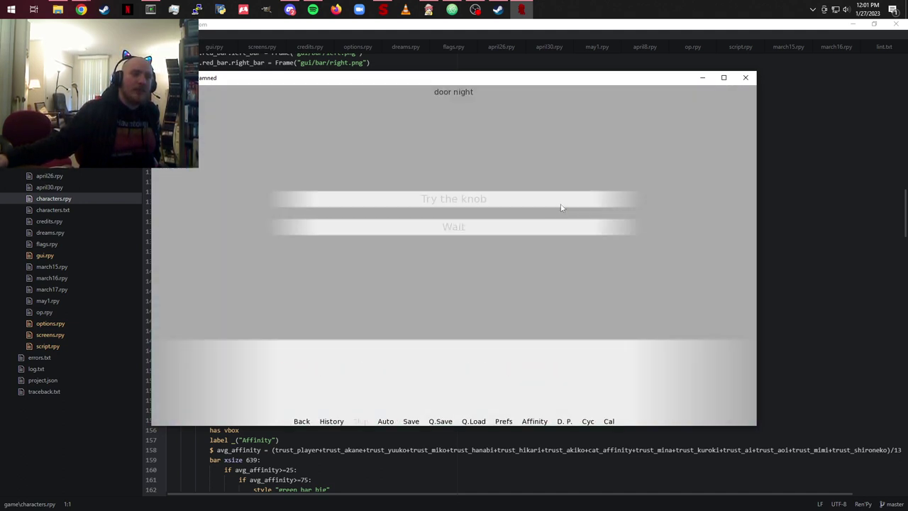
Step: Choose "Try the knob", continue past "Who is that?", and enter "Enki" as the name
{"action": "left_click", "coordinate": [537, 197]}
{"action": "left_click", "coordinate": [666, 232]}
{"action": "left_click", "coordinate": [666, 232]}
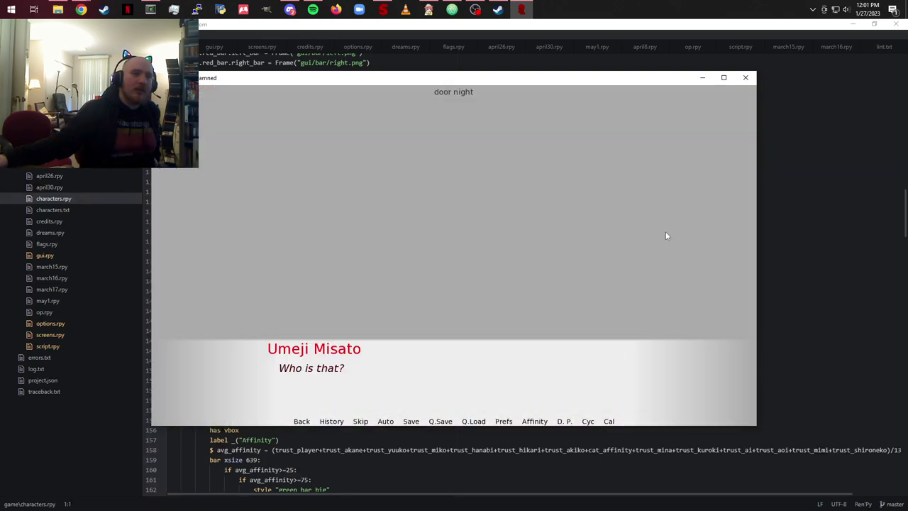
{"action": "left_click", "coordinate": [665, 231]}
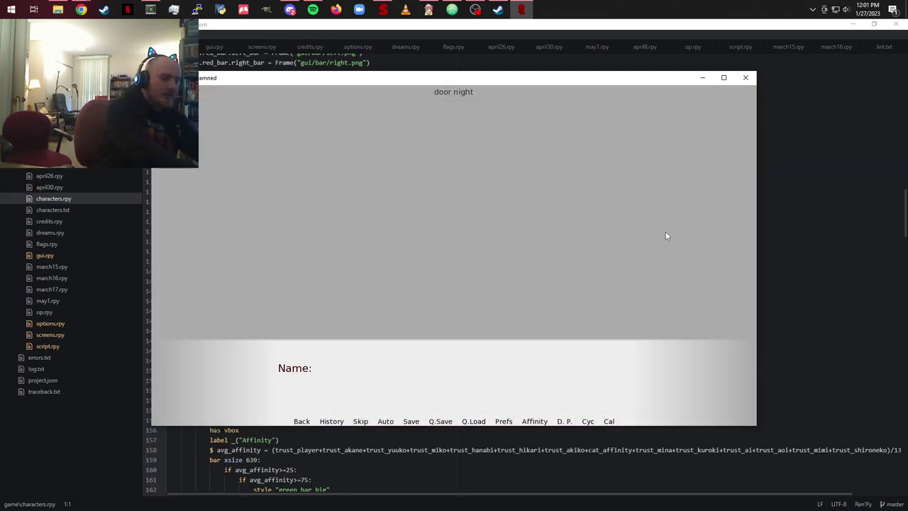
{"action": "type", "text": "Enki"}
{"action": "key", "text": "Return"}
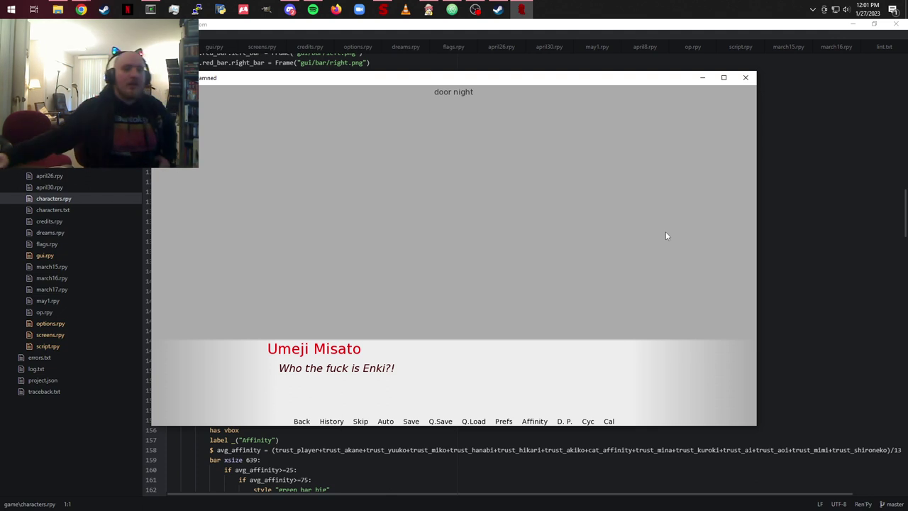
Step: Advance past the strange girl's greeting to "Yes. Are you...", check the Affinity screen, and return to the scene
{"action": "left_click", "coordinate": [666, 236]}
{"action": "left_click", "coordinate": [665, 236]}
{"action": "left_click", "coordinate": [666, 235]}
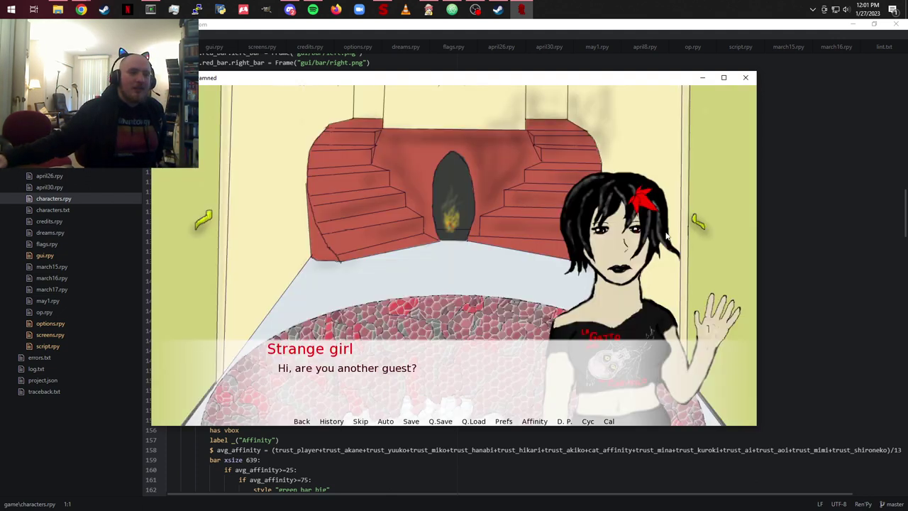
{"action": "left_click", "coordinate": [666, 236]}
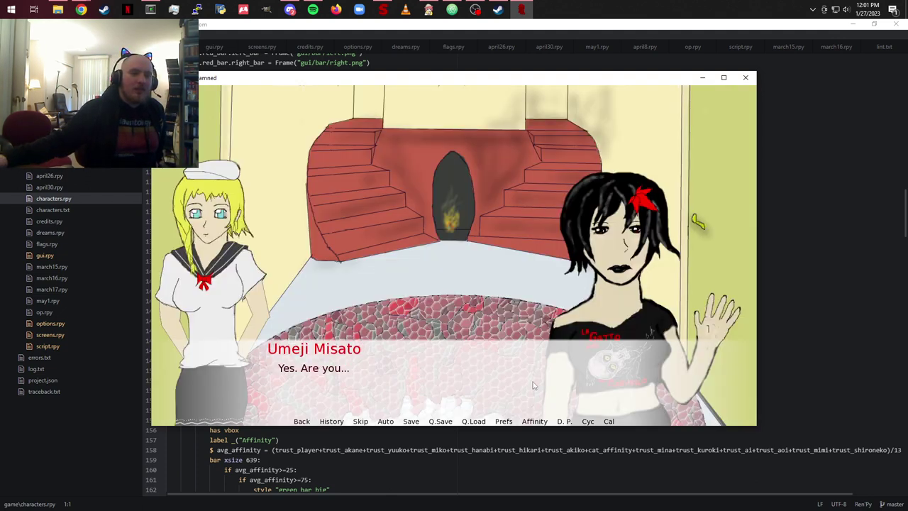
{"action": "left_click", "coordinate": [535, 422]}
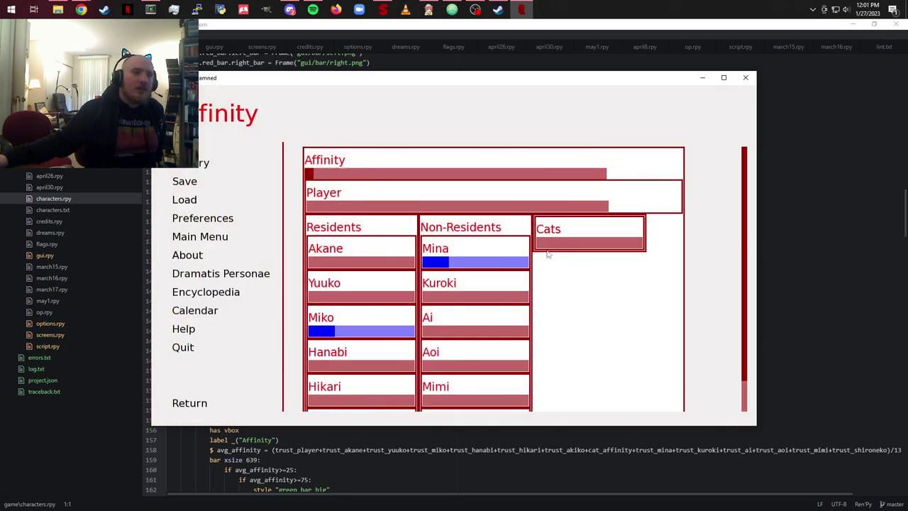
{"action": "left_click", "coordinate": [189, 409]}
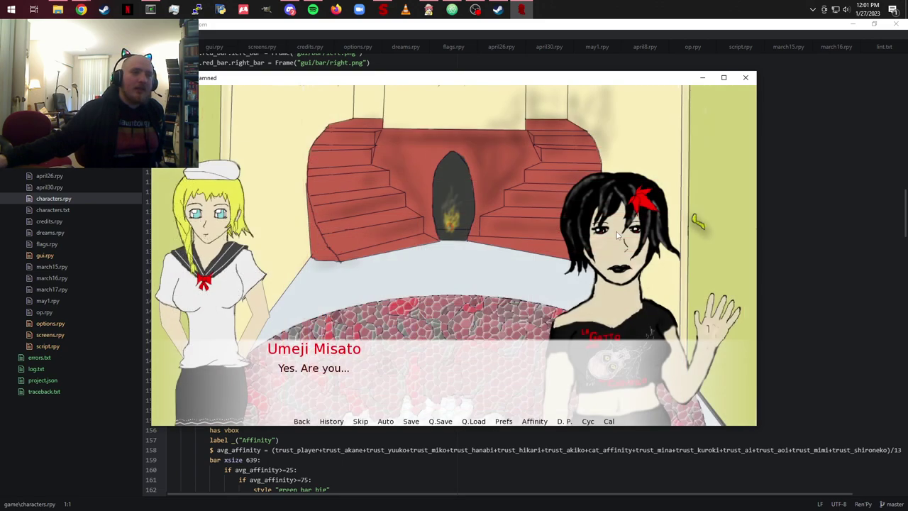
Step: Advance the entrance hall conversation with Akane to the house map scene and her line about room 3
{"action": "left_click", "coordinate": [617, 236]}
{"action": "left_click", "coordinate": [618, 236]}
{"action": "left_click", "coordinate": [618, 236]}
{"action": "left_click", "coordinate": [618, 236]}
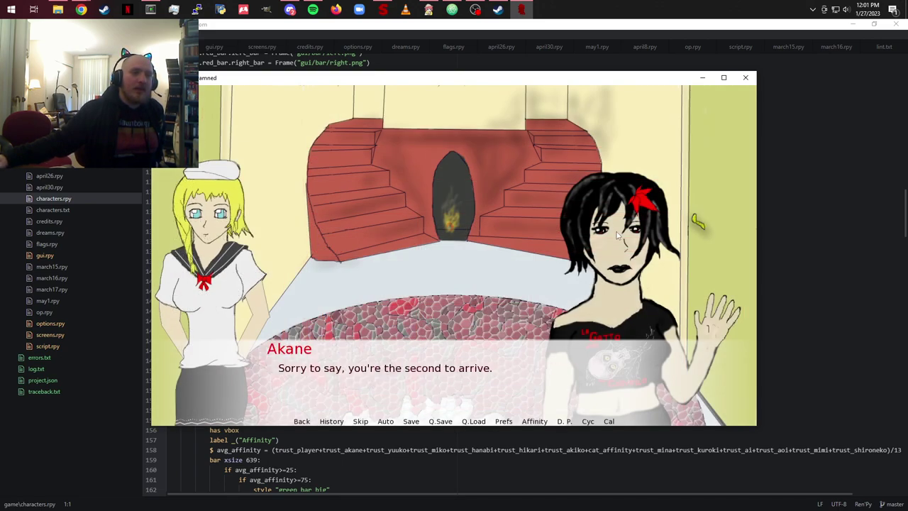
{"action": "left_click", "coordinate": [617, 236]}
{"action": "left_click", "coordinate": [618, 236]}
{"action": "left_click", "coordinate": [617, 237]}
{"action": "left_click", "coordinate": [618, 237]}
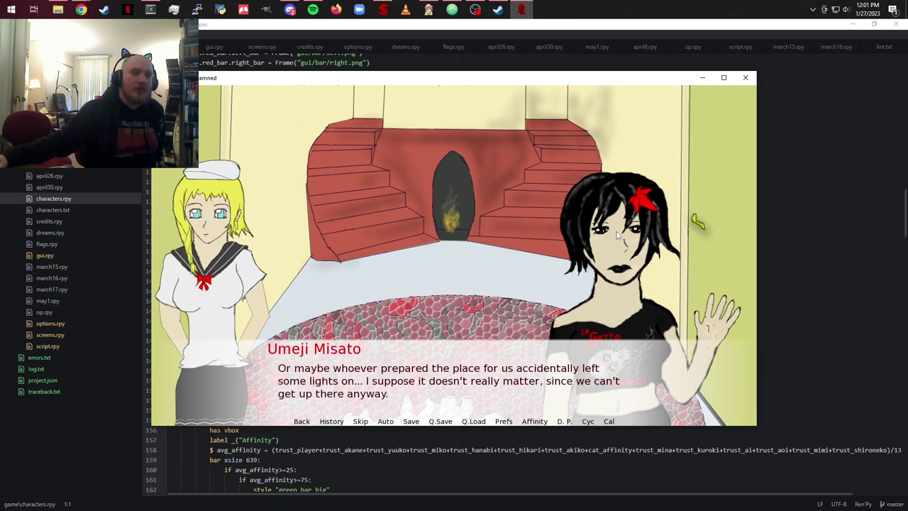
{"action": "left_click", "coordinate": [617, 237]}
{"action": "left_click", "coordinate": [617, 236]}
{"action": "left_click", "coordinate": [617, 236]}
{"action": "left_click", "coordinate": [617, 236]}
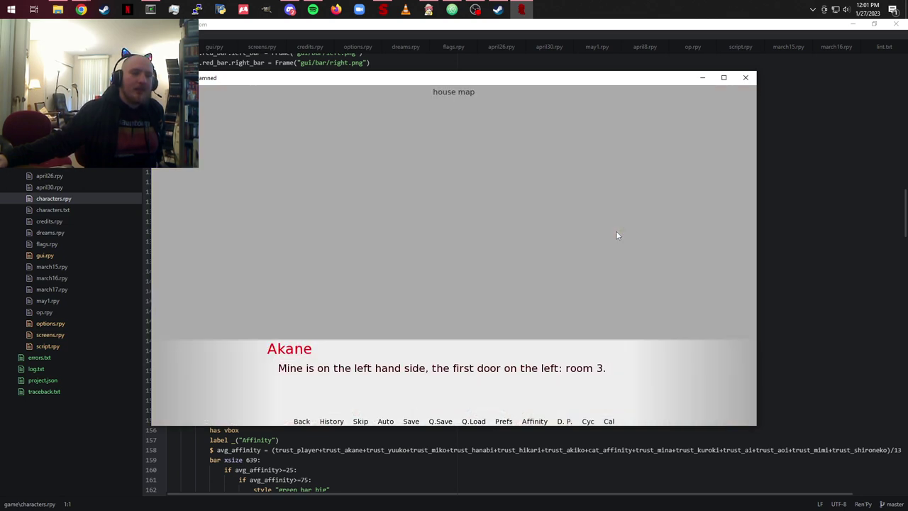
Step: Advance Akane's secret conversation in the poster-covered room to the "Hence the hair" line and open the Affinity screen
{"action": "left_click", "coordinate": [617, 236]}
{"action": "left_click", "coordinate": [617, 235]}
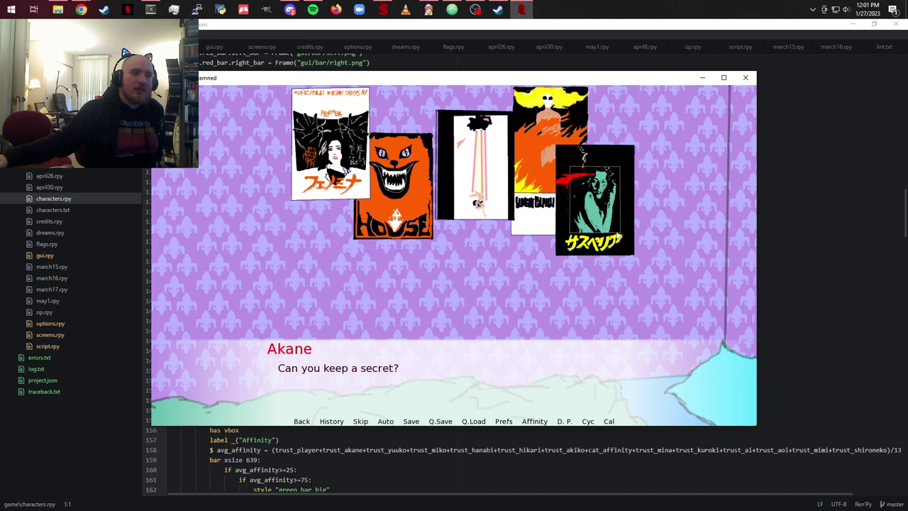
{"action": "left_click", "coordinate": [618, 237]}
{"action": "left_click", "coordinate": [618, 237]}
{"action": "left_click", "coordinate": [618, 236]}
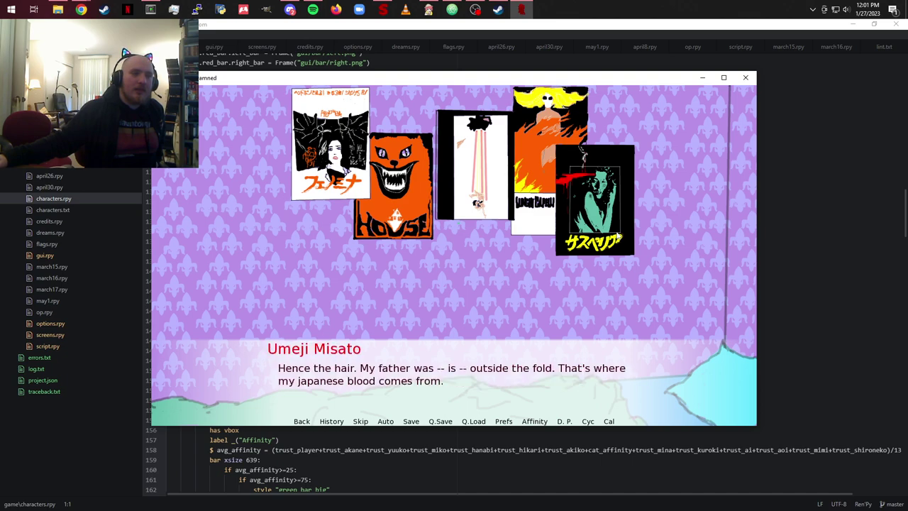
{"action": "left_click", "coordinate": [536, 422]}
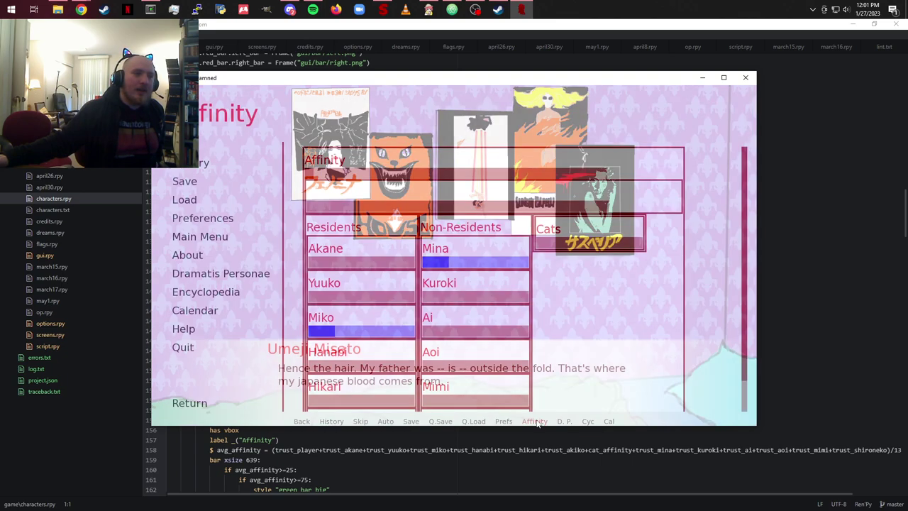
Step: Return from the Affinity screen and advance Akane's conversation to her line about cutting the deck with the left hand
{"action": "left_click", "coordinate": [189, 404]}
{"action": "left_click", "coordinate": [539, 272]}
{"action": "left_click", "coordinate": [552, 267]}
{"action": "left_click", "coordinate": [565, 263]}
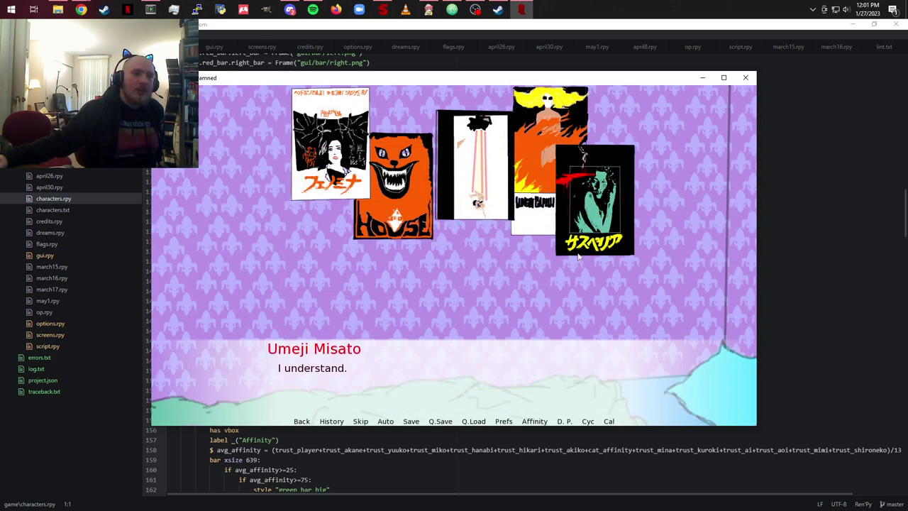
{"action": "left_click", "coordinate": [578, 259]}
{"action": "left_click", "coordinate": [579, 259]}
{"action": "left_click", "coordinate": [579, 259]}
{"action": "left_click", "coordinate": [578, 259]}
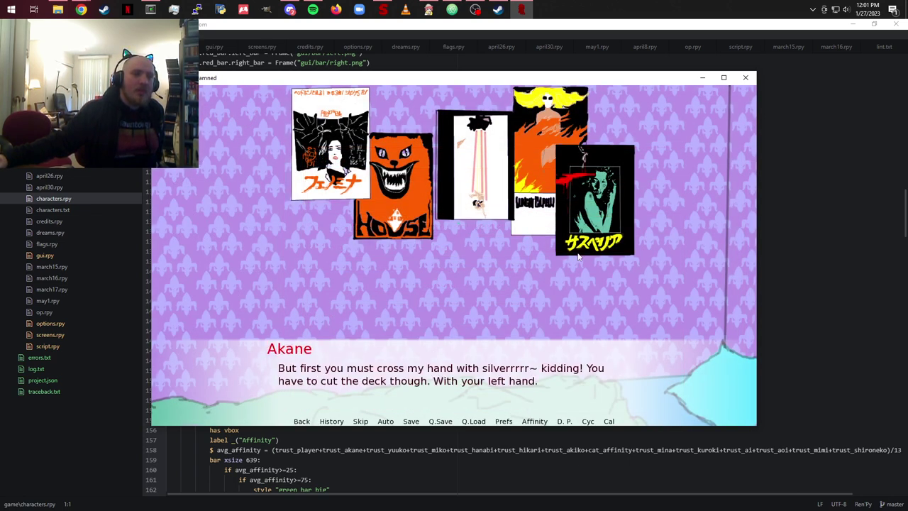
Step: Advance the three-card tarot reading to the "eventful stay" line, check the Affinity screen, and return to the scene
{"action": "left_click", "coordinate": [578, 259]}
{"action": "left_click", "coordinate": [579, 257]}
{"action": "left_click", "coordinate": [578, 257]}
{"action": "left_click", "coordinate": [578, 257]}
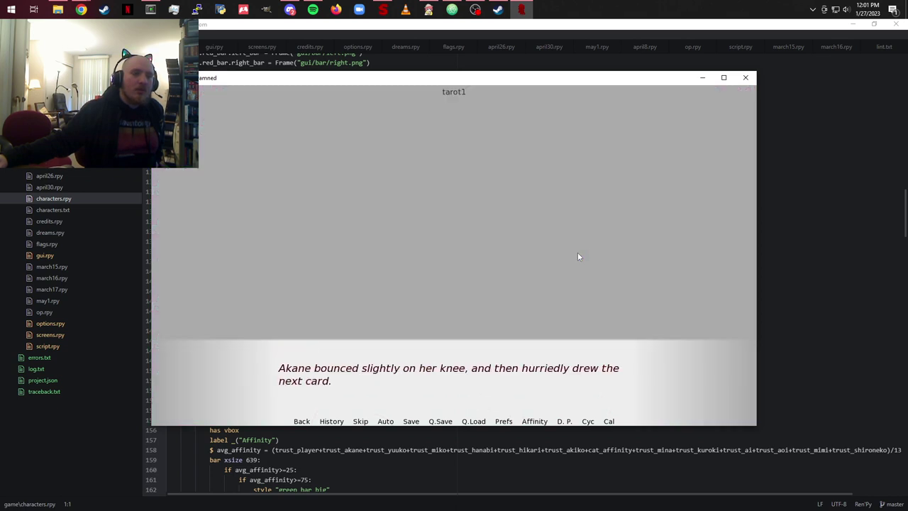
{"action": "left_click", "coordinate": [578, 257]}
{"action": "left_click", "coordinate": [578, 257]}
{"action": "left_click", "coordinate": [578, 257]}
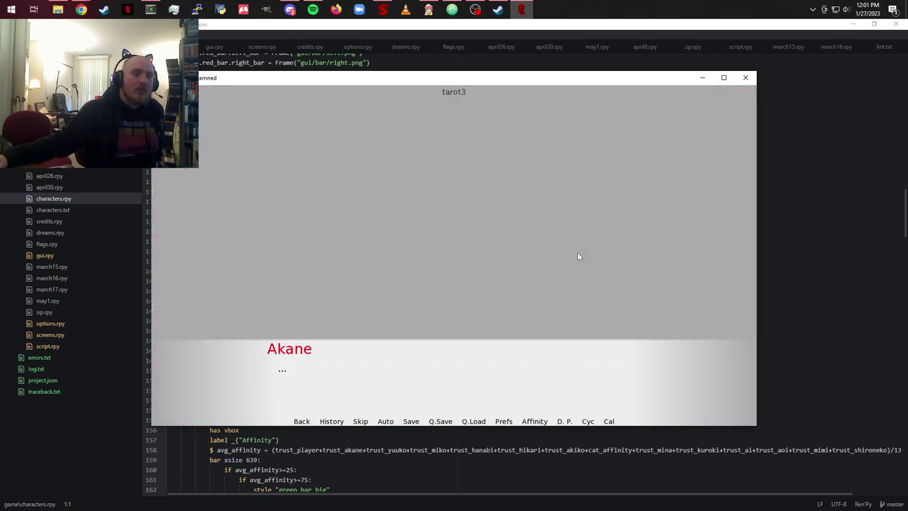
{"action": "left_click", "coordinate": [578, 257]}
{"action": "left_click", "coordinate": [578, 256]}
{"action": "left_click", "coordinate": [578, 257]}
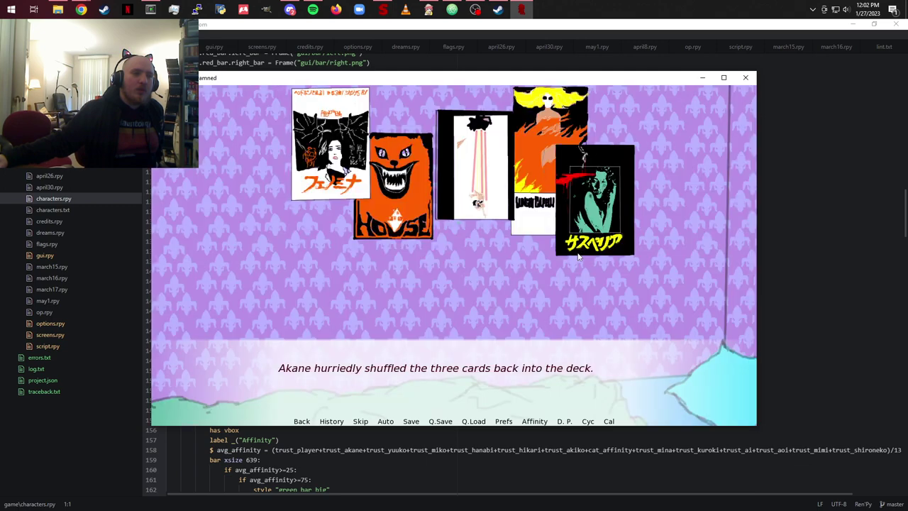
{"action": "left_click", "coordinate": [578, 256]}
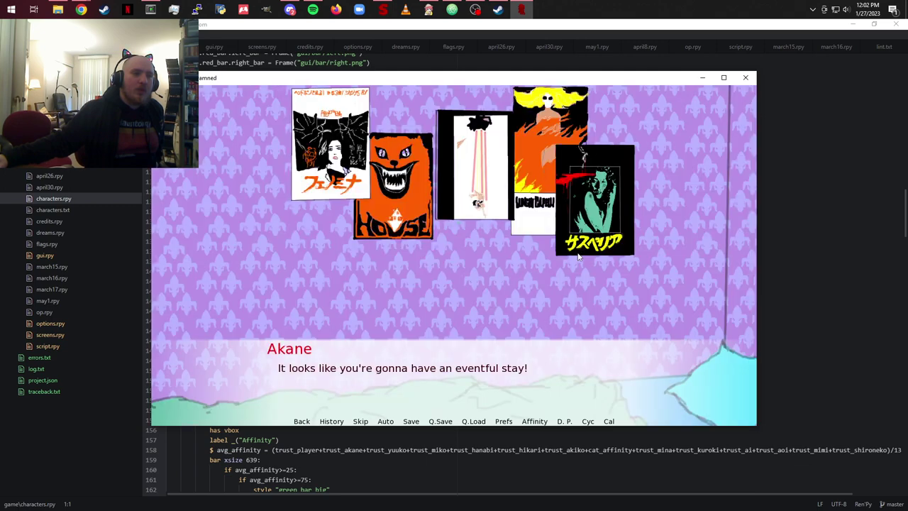
{"action": "left_click", "coordinate": [530, 422]}
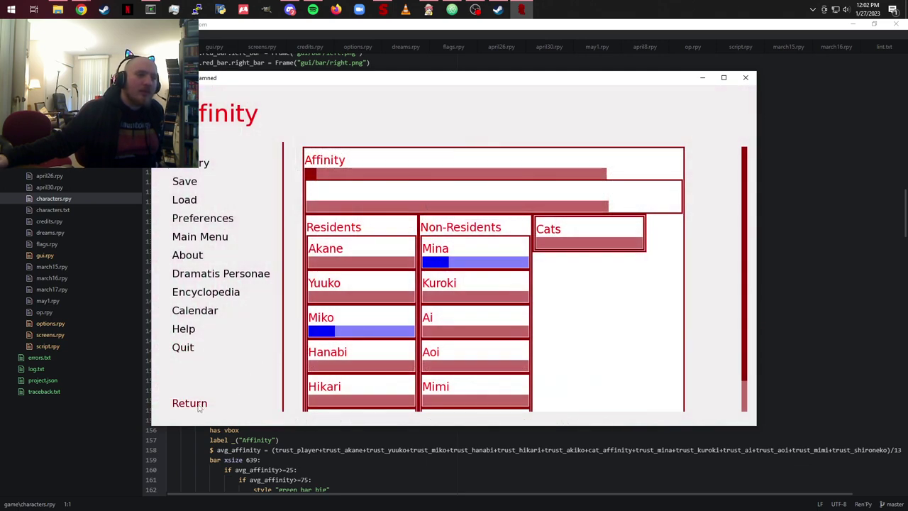
{"action": "left_click", "coordinate": [201, 405]}
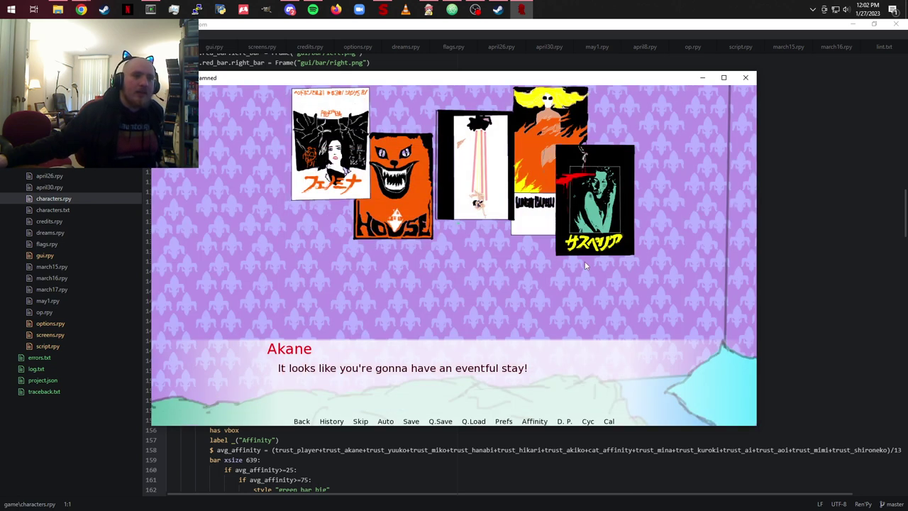
Step: Advance the talk about Misato's other sister past Akane's light request to "Misato slid under the covers as well."
{"action": "left_click", "coordinate": [585, 261]}
{"action": "left_click", "coordinate": [584, 261]}
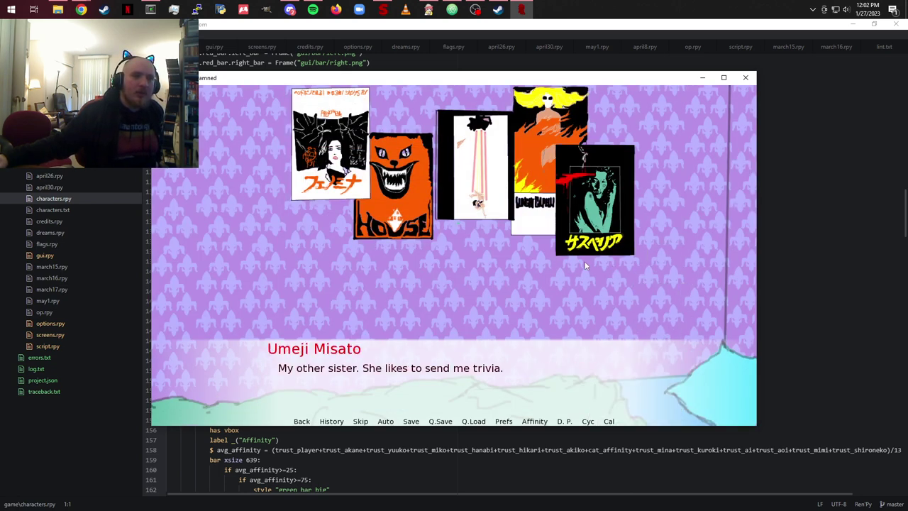
{"action": "left_click", "coordinate": [585, 261]}
{"action": "left_click", "coordinate": [585, 261]}
{"action": "left_click", "coordinate": [584, 262]}
{"action": "left_click", "coordinate": [585, 261]}
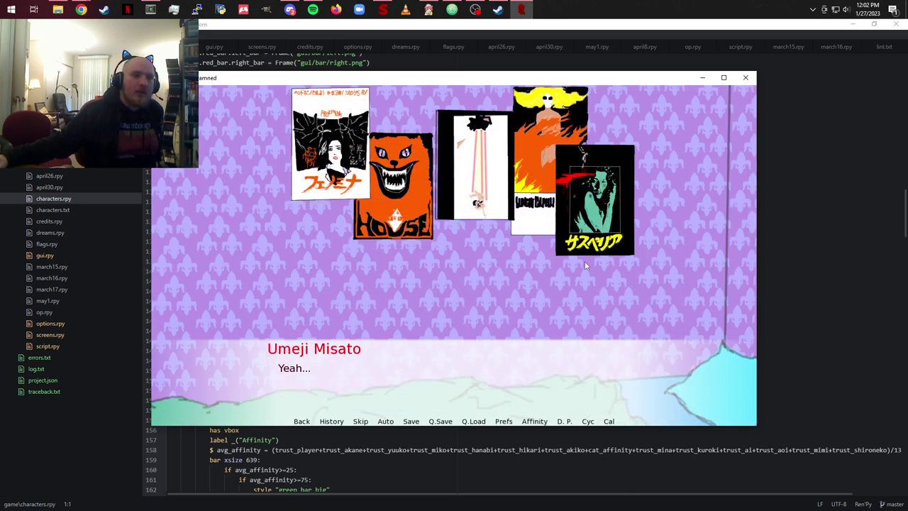
{"action": "left_click", "coordinate": [584, 261]}
{"action": "left_click", "coordinate": [585, 262]}
{"action": "left_click", "coordinate": [585, 263]}
{"action": "left_click", "coordinate": [585, 263]}
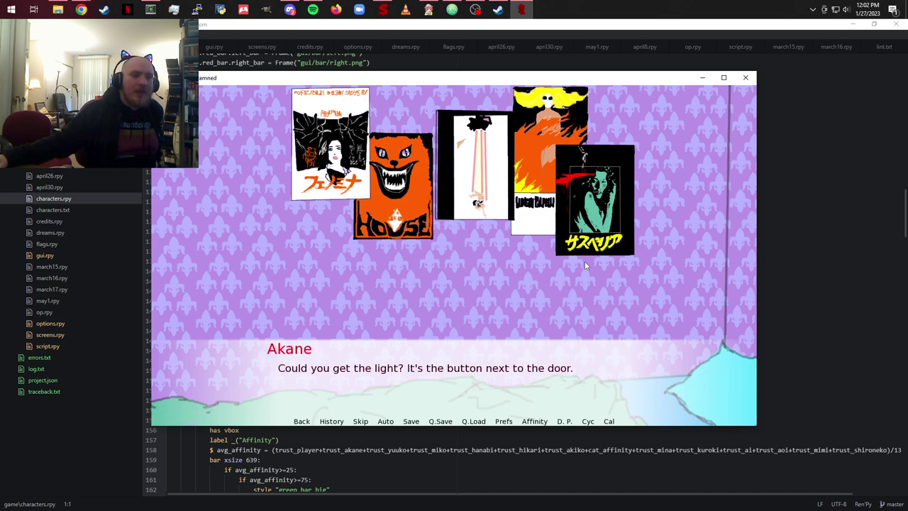
{"action": "left_click", "coordinate": [585, 263]}
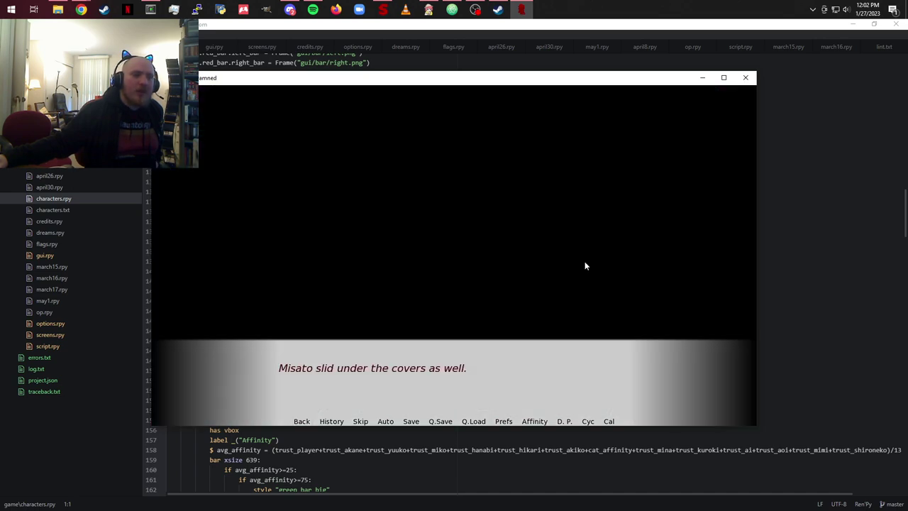
Step: Examine the full list of resident and non-resident bars on the Affinity screen and return to the dark bedroom scene
{"action": "left_click", "coordinate": [535, 421]}
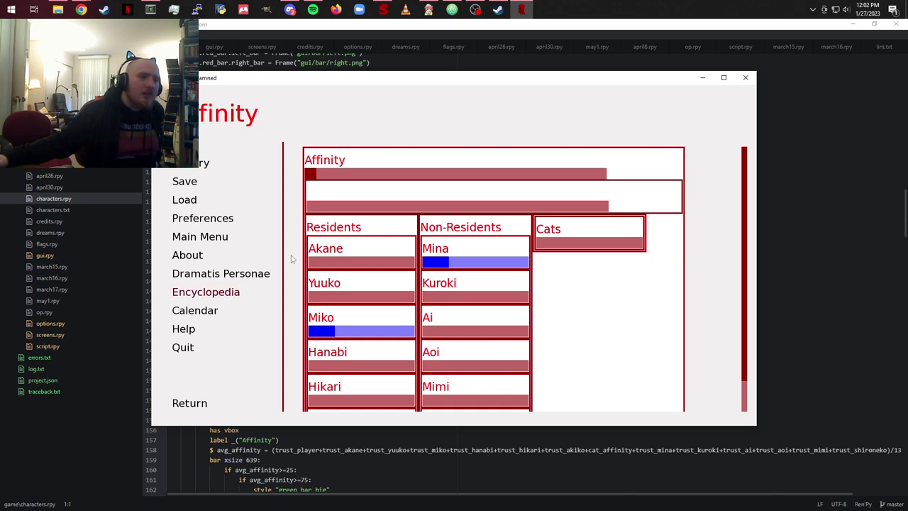
{"action": "scroll", "coordinate": [410, 243], "scroll_direction": "down", "scroll_amount": 1}
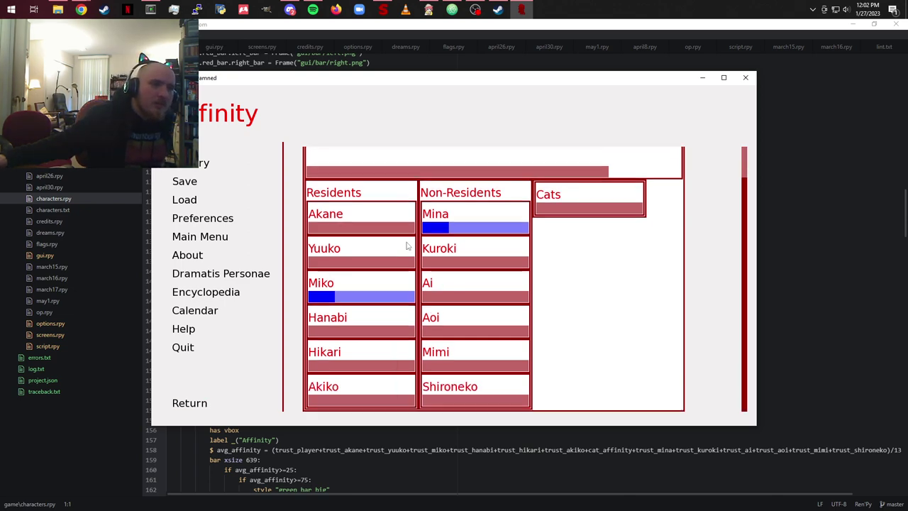
{"action": "scroll", "coordinate": [408, 245], "scroll_direction": "up", "scroll_amount": 1}
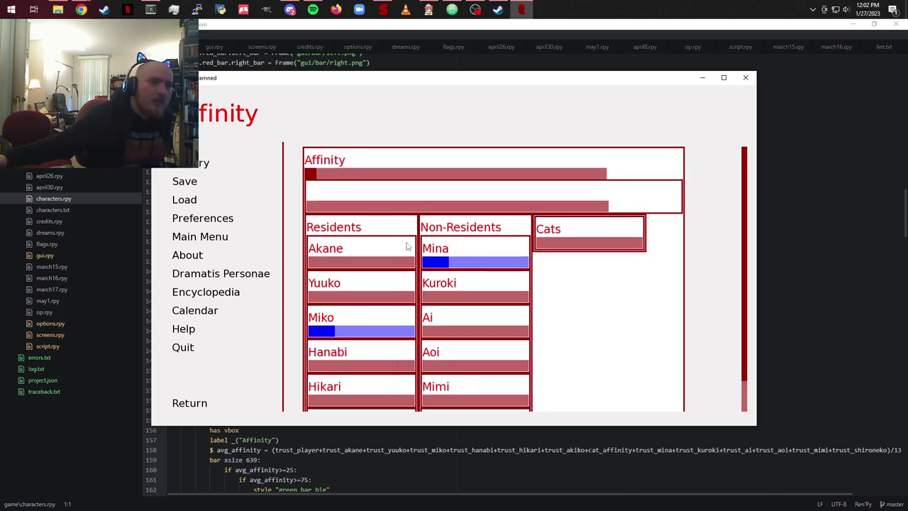
{"action": "left_click", "coordinate": [202, 401]}
Step: Advance to the choice menus with blank options and pick the first option each time
{"action": "left_click", "coordinate": [460, 288]}
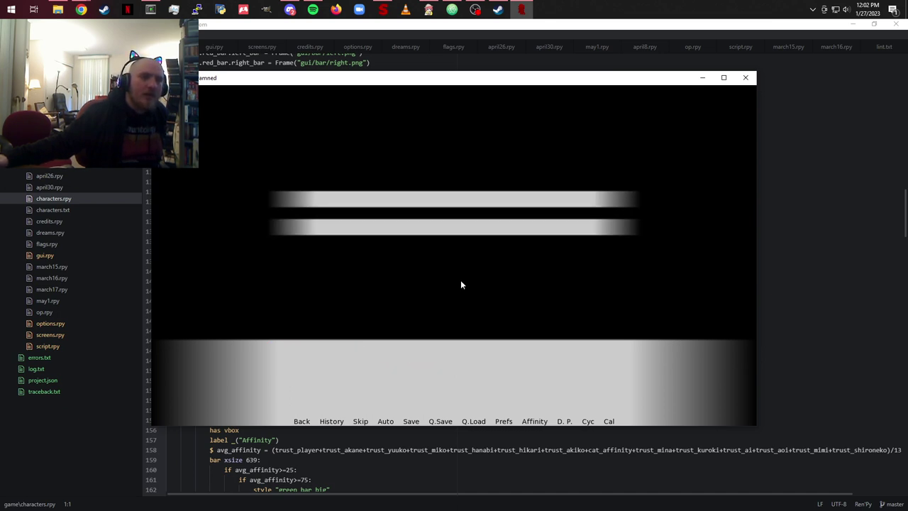
{"action": "left_click", "coordinate": [446, 204]}
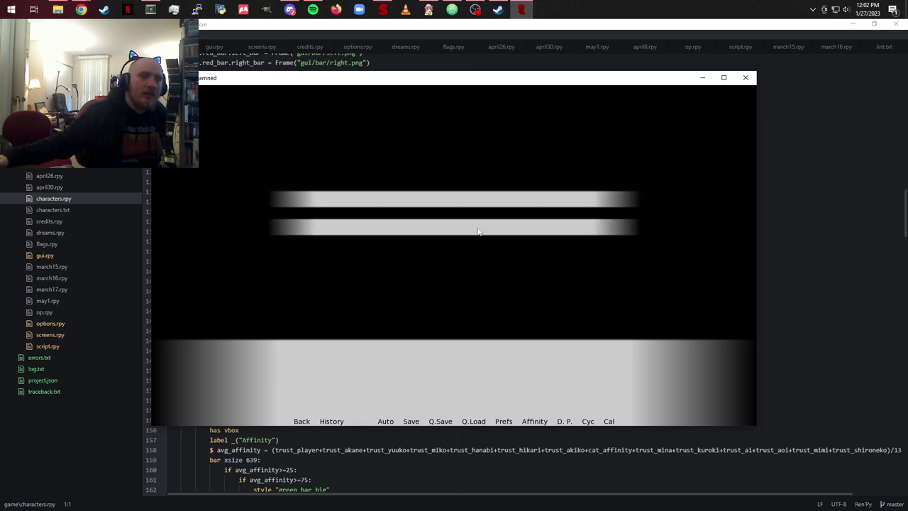
{"action": "left_click", "coordinate": [458, 202]}
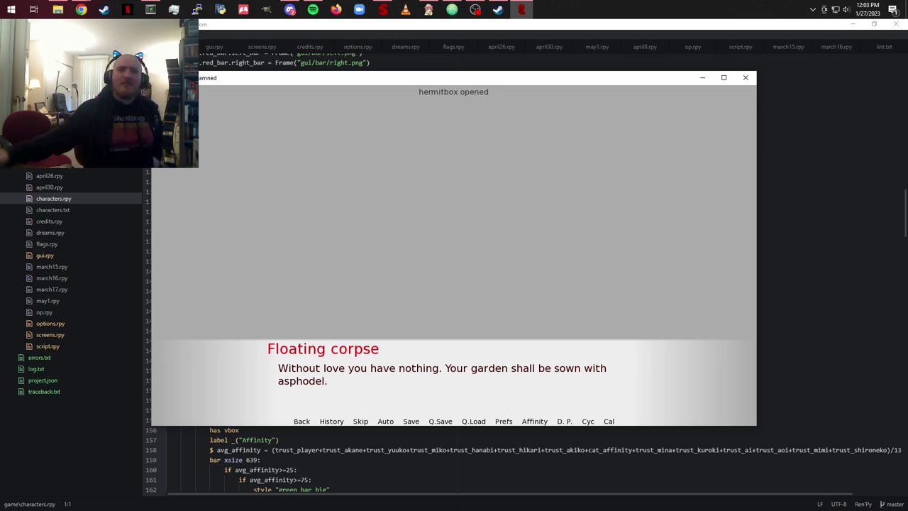
Step: Examine the character bars on the Affinity screen from the floating corpse's "asphodel" line
{"action": "left_click", "coordinate": [534, 422]}
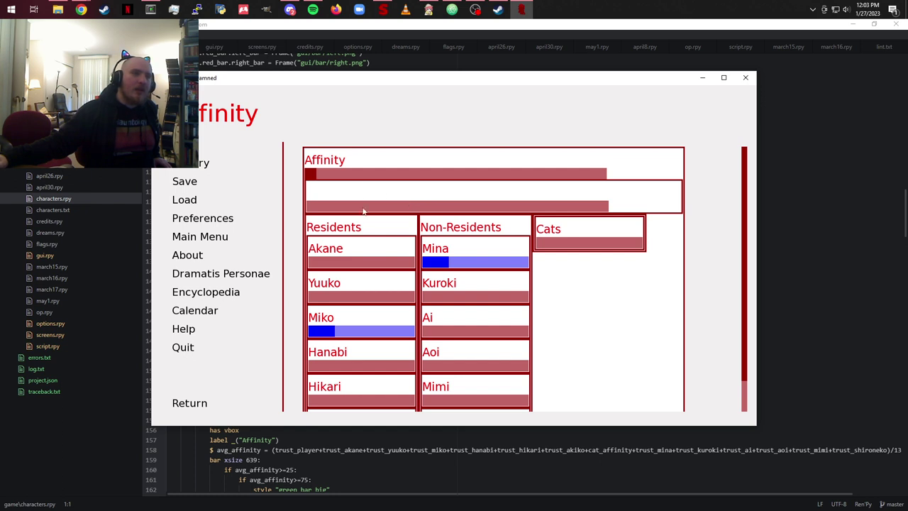
{"action": "scroll", "coordinate": [560, 247], "scroll_direction": "down", "scroll_amount": 2}
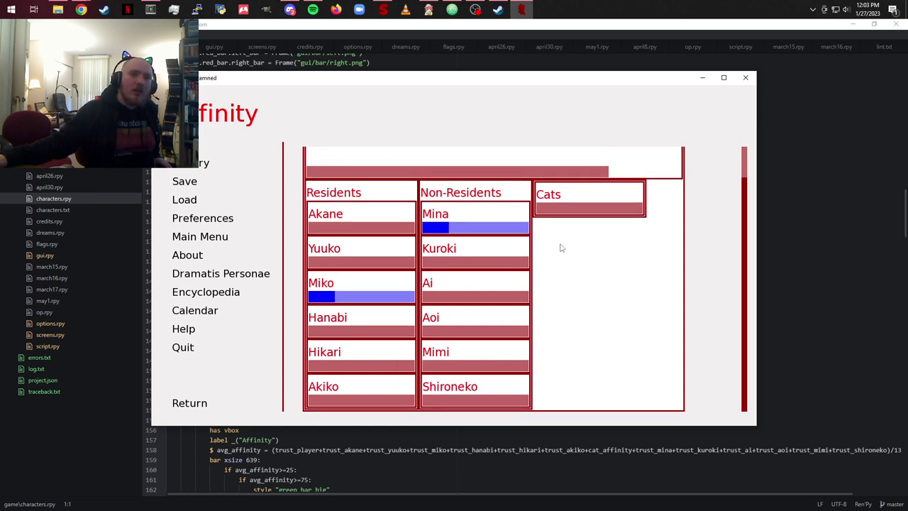
{"action": "scroll", "coordinate": [561, 248], "scroll_direction": "up", "scroll_amount": 2}
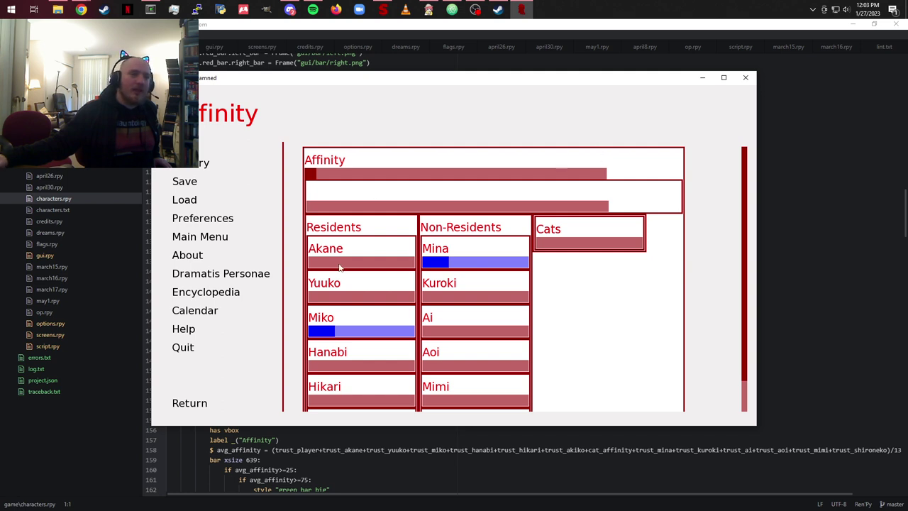
Step: Quit the running game and minimize the Ren'Py Launcher to get back to the script editor
{"action": "left_click", "coordinate": [745, 78]}
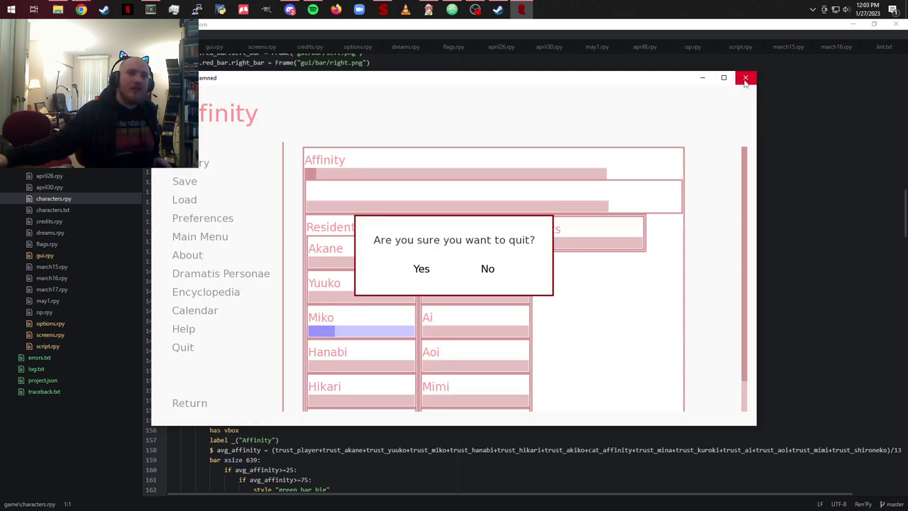
{"action": "left_click", "coordinate": [420, 269]}
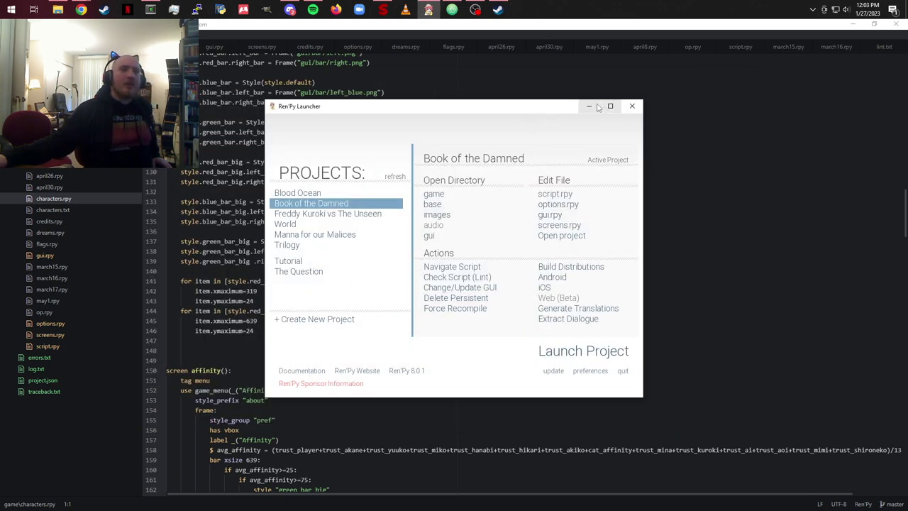
{"action": "left_click", "coordinate": [589, 107]}
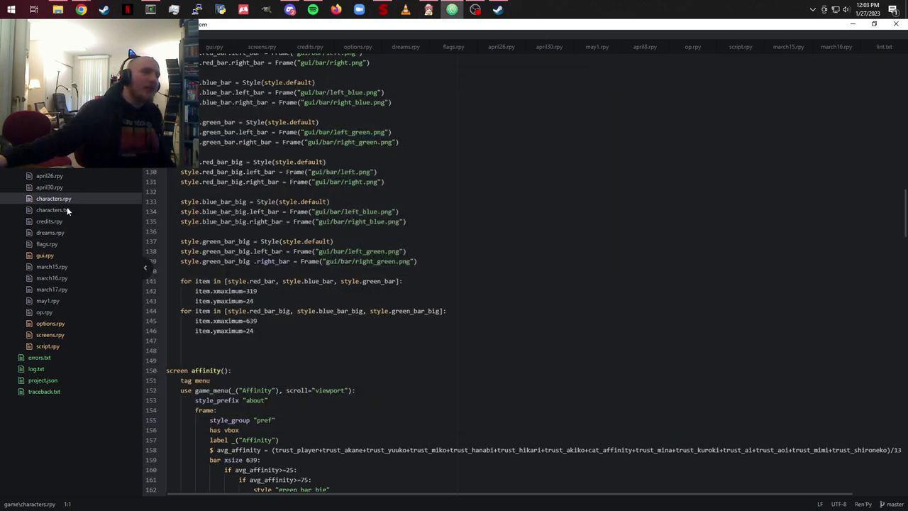
Step: Open march15.rpy at the first "scene taxi rain" line and look through the game's images folder for scene backgrounds, returning to the editor
{"action": "left_click", "coordinate": [46, 266]}
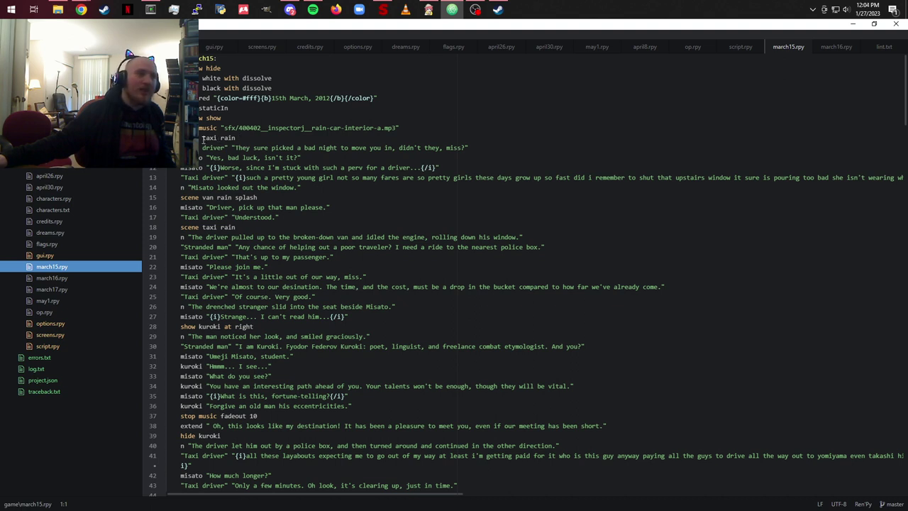
{"action": "left_click", "coordinate": [237, 138]}
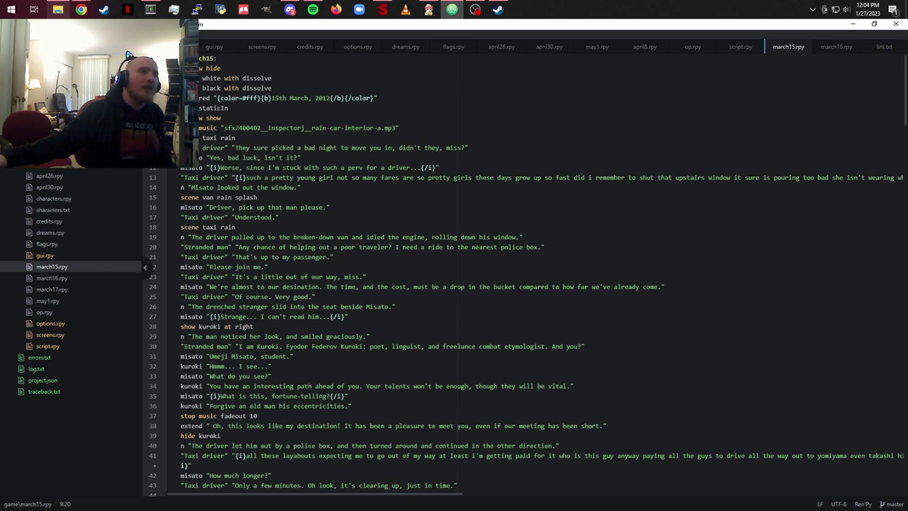
{"action": "key", "text": "alt+Tab"}
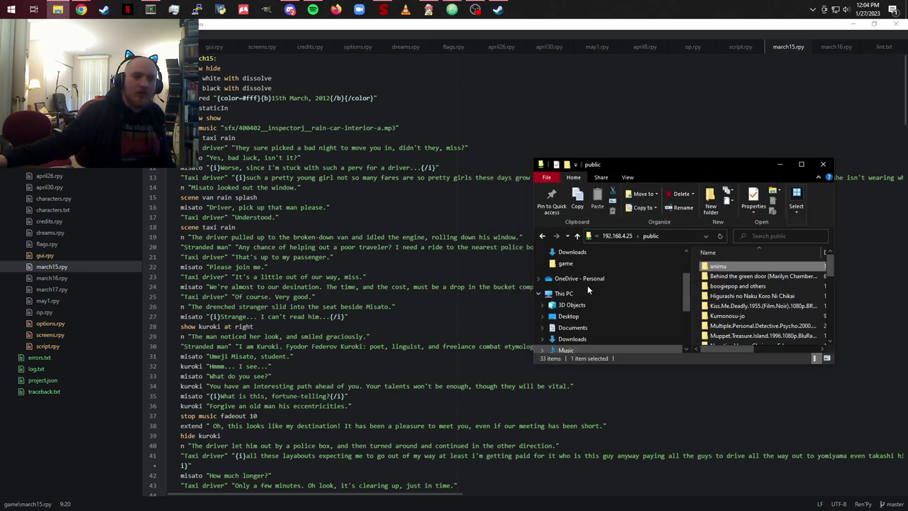
{"action": "scroll", "coordinate": [586, 291], "scroll_direction": "up", "scroll_amount": 2}
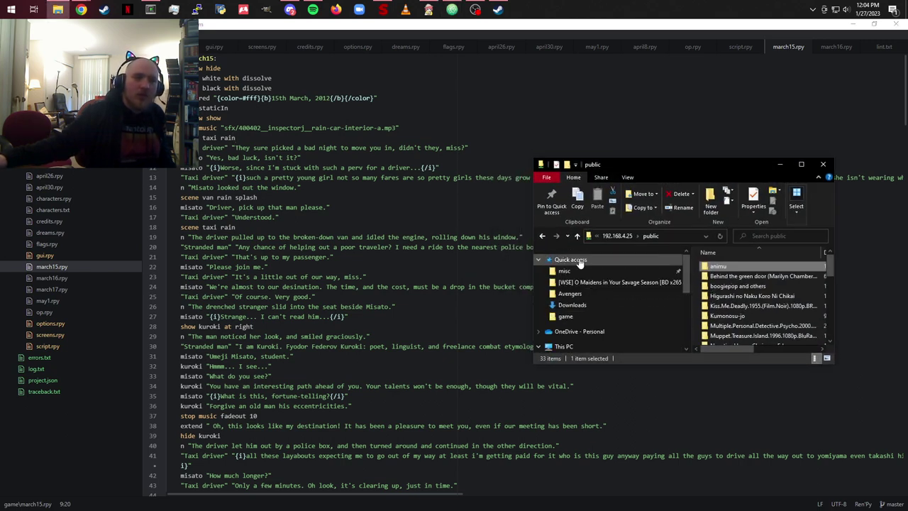
{"action": "left_click", "coordinate": [566, 316]}
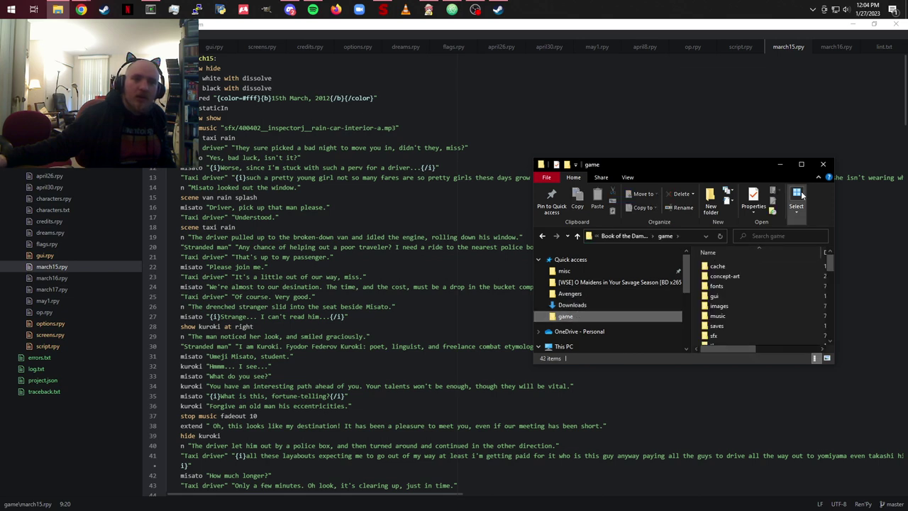
{"action": "left_click", "coordinate": [802, 165]}
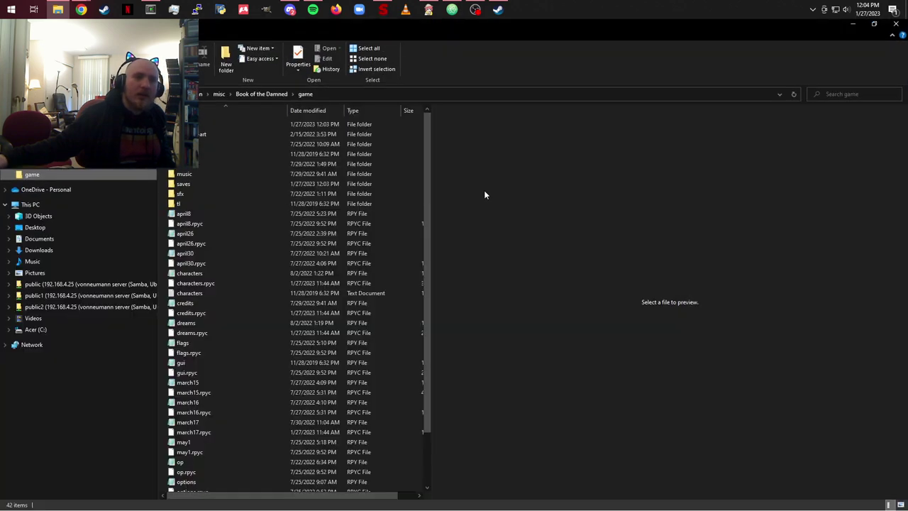
{"action": "double_click", "coordinate": [181, 164]}
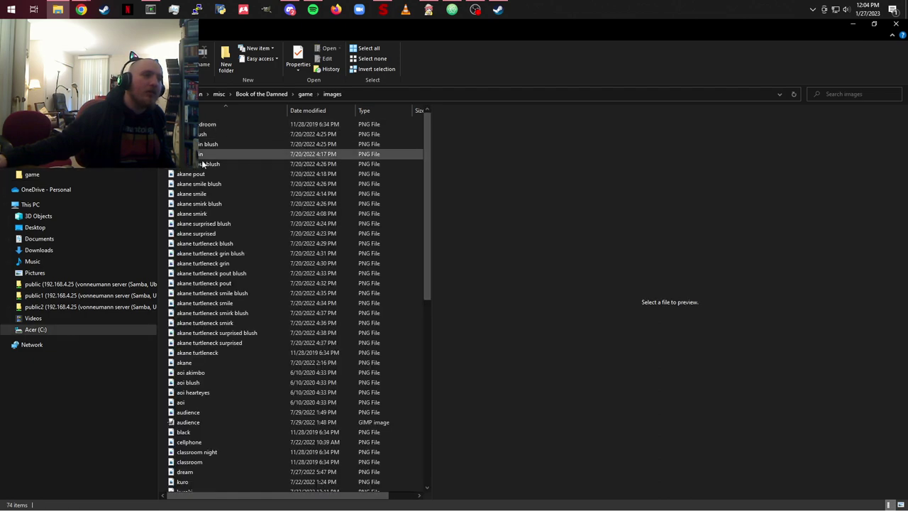
{"action": "scroll", "coordinate": [215, 277], "scroll_direction": "down", "scroll_amount": 8}
{"action": "scroll", "coordinate": [216, 277], "scroll_direction": "down", "scroll_amount": 3}
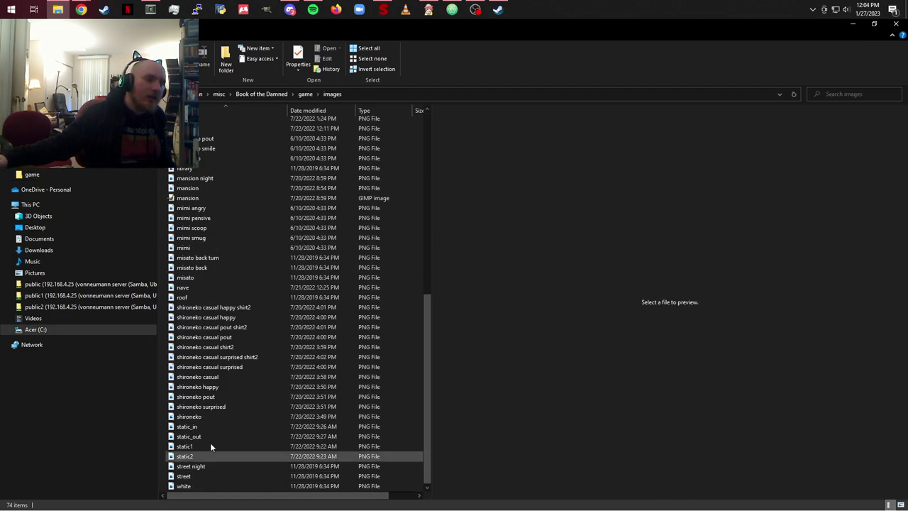
{"action": "left_click", "coordinate": [853, 23]}
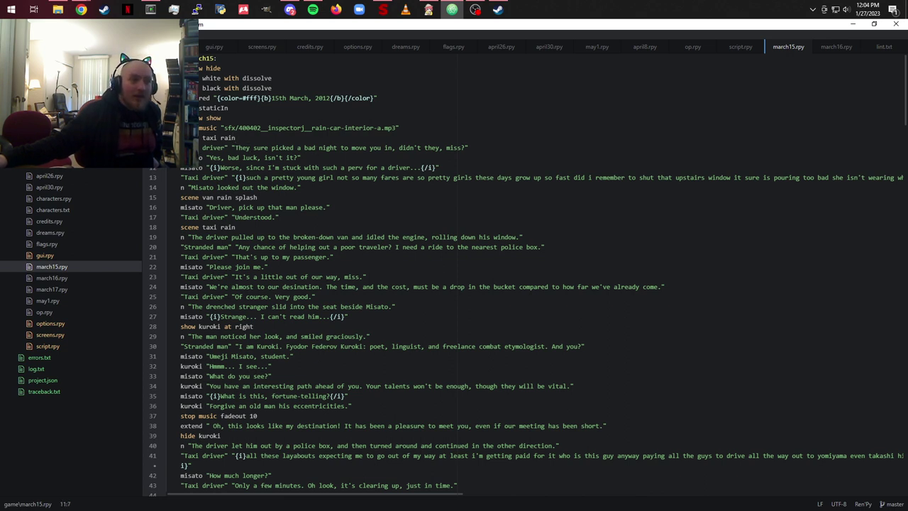
Step: Open characters.rpy and examine the character and trust variable definitions at the start of the file
{"action": "left_click", "coordinate": [49, 198]}
{"action": "scroll", "coordinate": [306, 156], "scroll_direction": "up", "scroll_amount": 20}
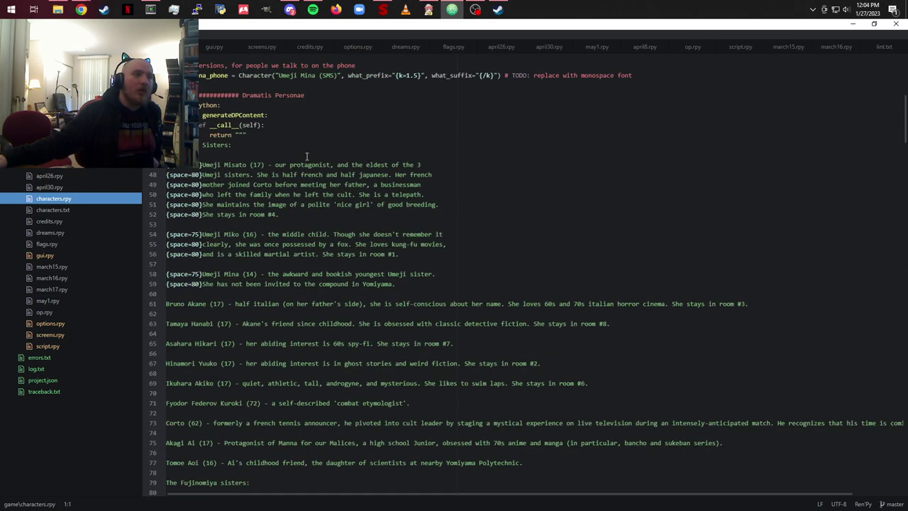
{"action": "scroll", "coordinate": [307, 155], "scroll_direction": "up", "scroll_amount": 11}
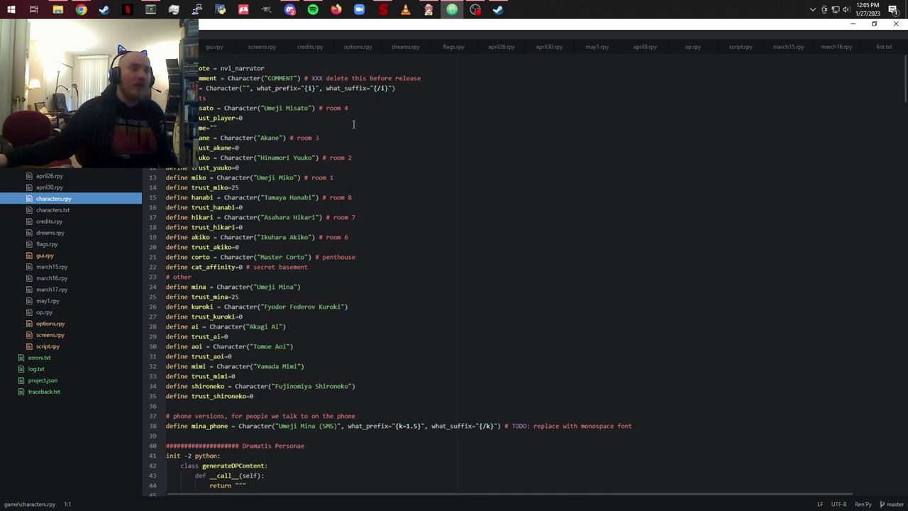
Step: Examine the italic-text character definition with its what_prefix and what_suffix tags, and the nvl_narrator definition, at the start of characters.rpy
{"action": "double_click", "coordinate": [201, 88]}
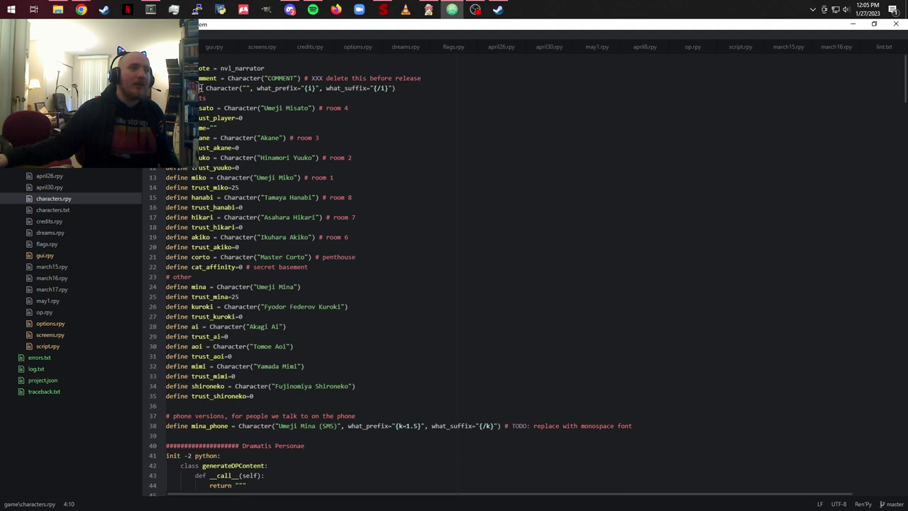
{"action": "left_click", "coordinate": [247, 88]}
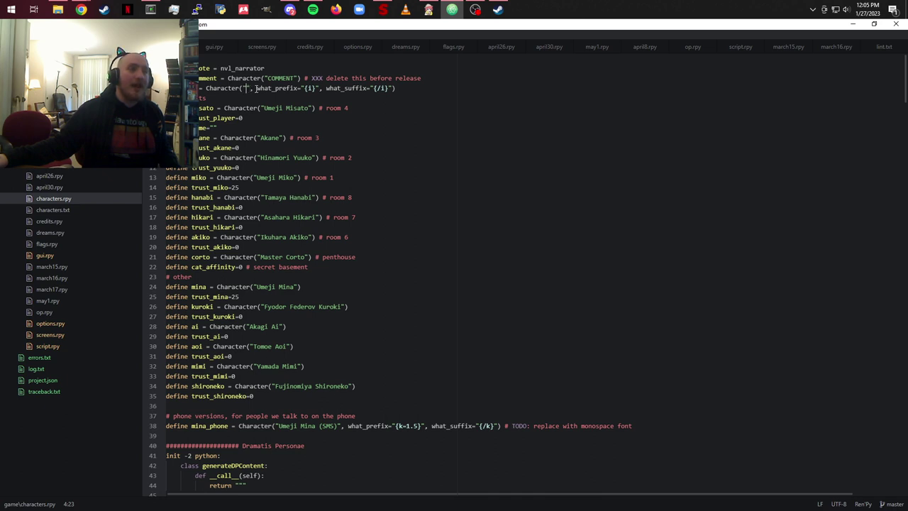
{"action": "left_click_drag", "start_coordinate": [309, 88], "coordinate": [381, 86]}
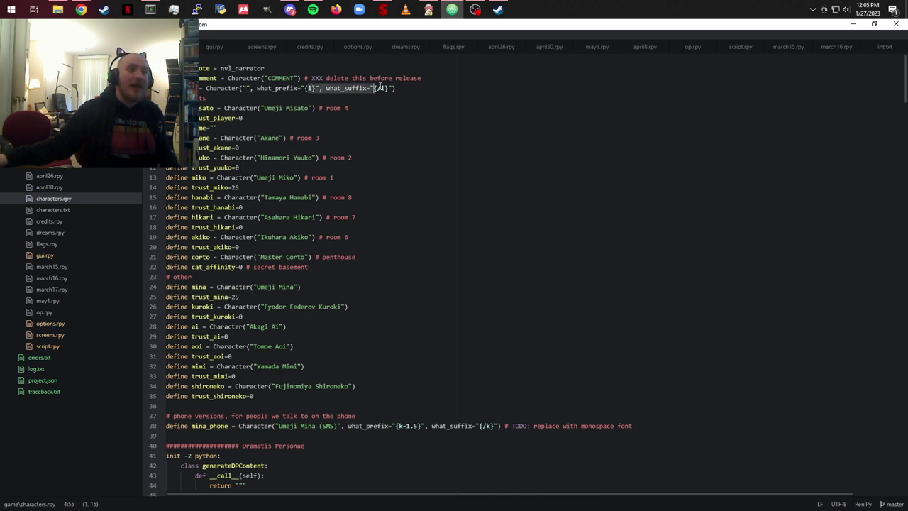
{"action": "left_click", "coordinate": [418, 92]}
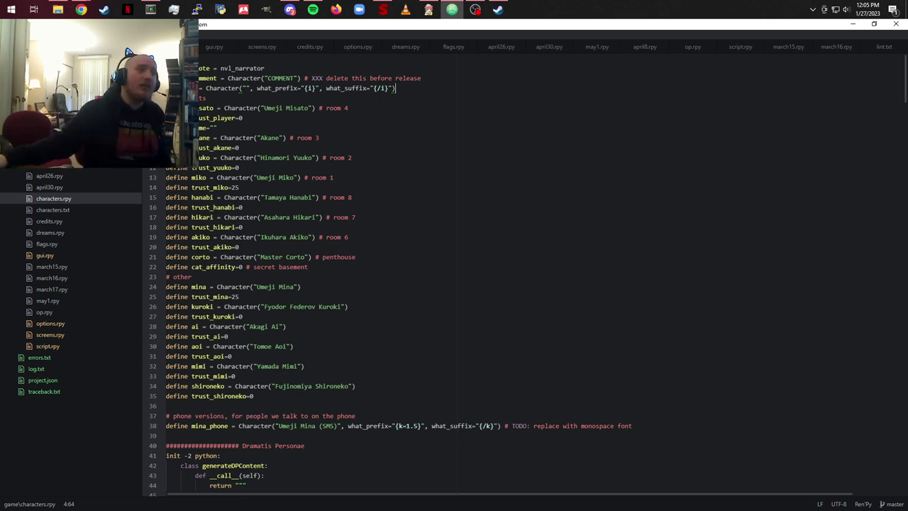
{"action": "left_click_drag", "start_coordinate": [190, 69], "coordinate": [266, 67]}
{"action": "left_click", "coordinate": [279, 65]}
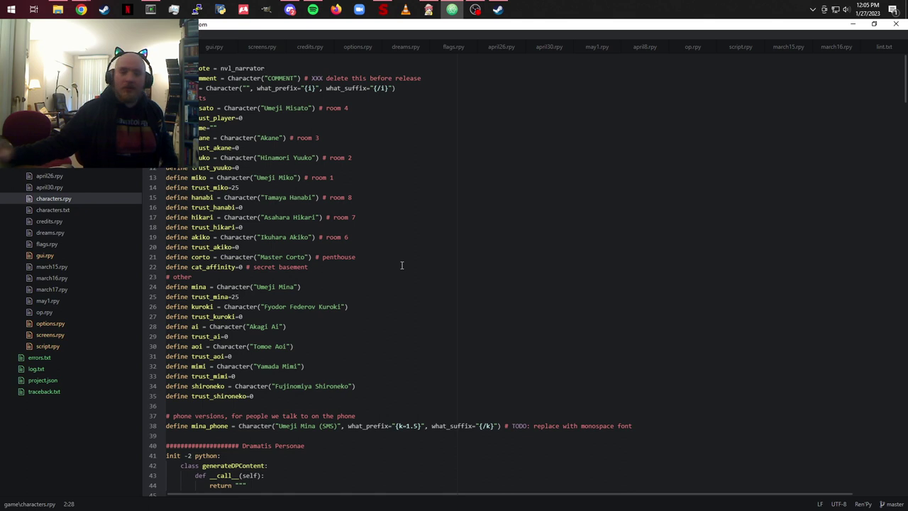
Step: Open march15.rpy and highlight kuroki in the "show kuroki at right" line
{"action": "left_click", "coordinate": [56, 266]}
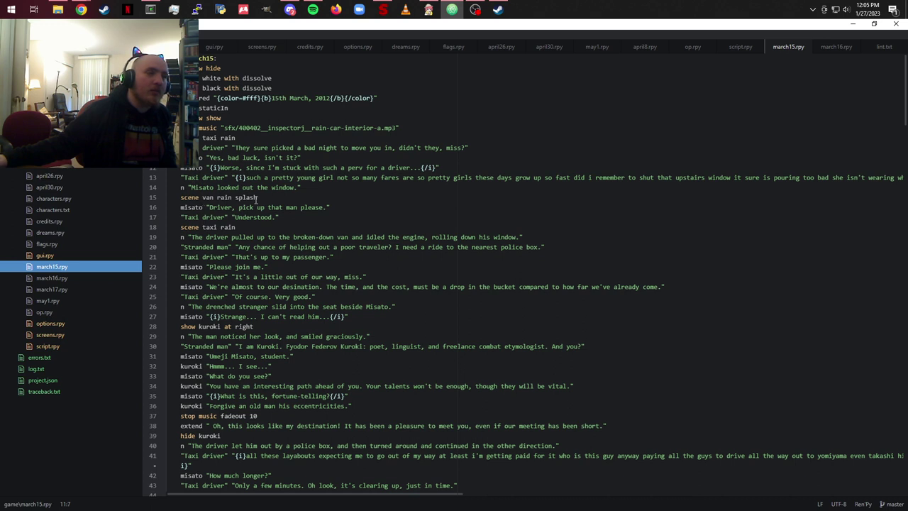
{"action": "scroll", "coordinate": [241, 239], "scroll_direction": "down", "scroll_amount": 2}
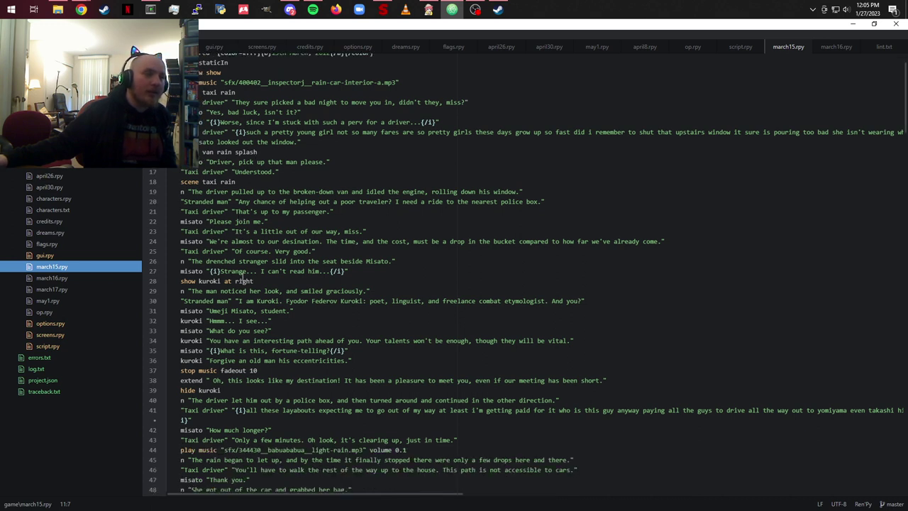
{"action": "left_click_drag", "start_coordinate": [180, 281], "coordinate": [254, 281]}
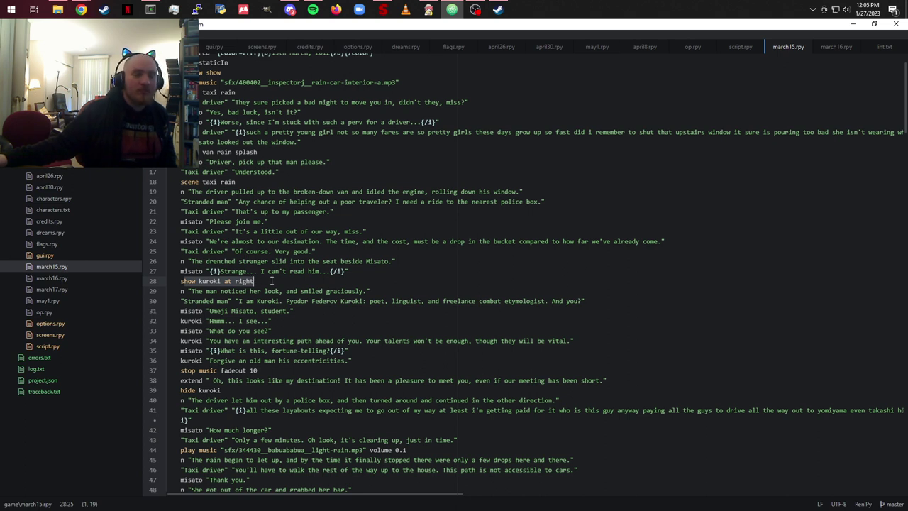
{"action": "double_click", "coordinate": [213, 281]}
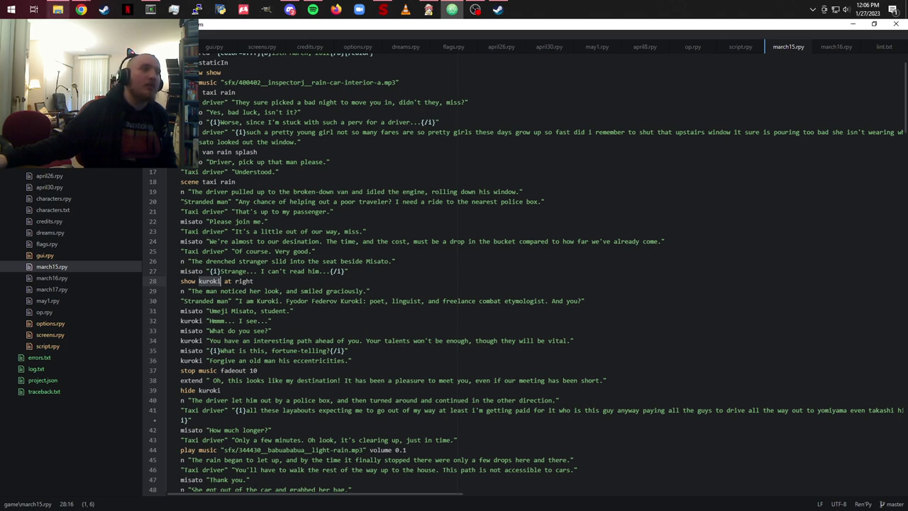
Step: Find the kuroki sprite in the game's images folder, compare it with the neighbouring character sprites, and return to the script editor
{"action": "left_click", "coordinate": [57, 9]}
{"action": "type", "text": "kuroki"}
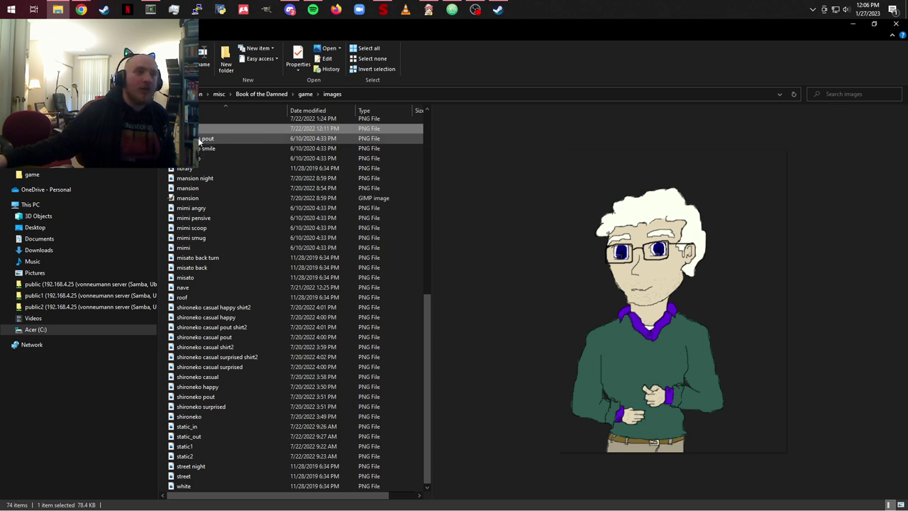
{"action": "left_click", "coordinate": [199, 139]}
{"action": "left_click", "coordinate": [201, 128]}
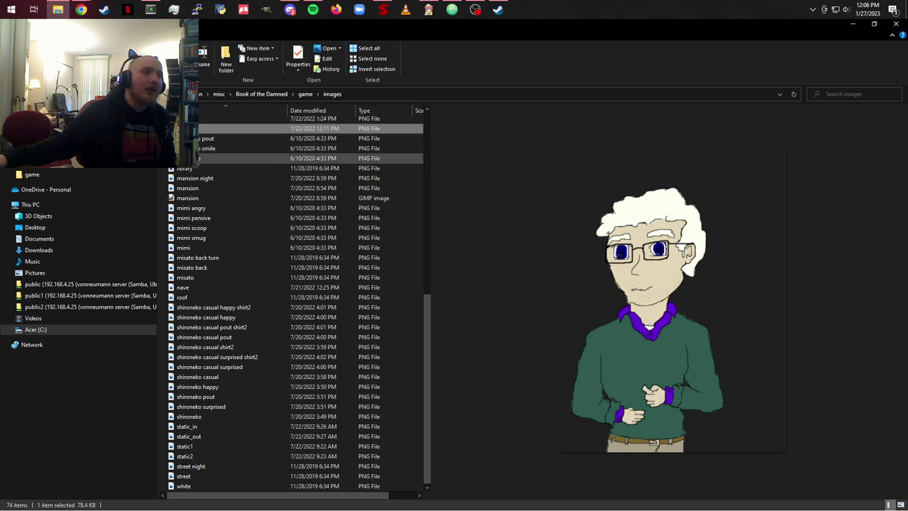
{"action": "left_click", "coordinate": [200, 158]}
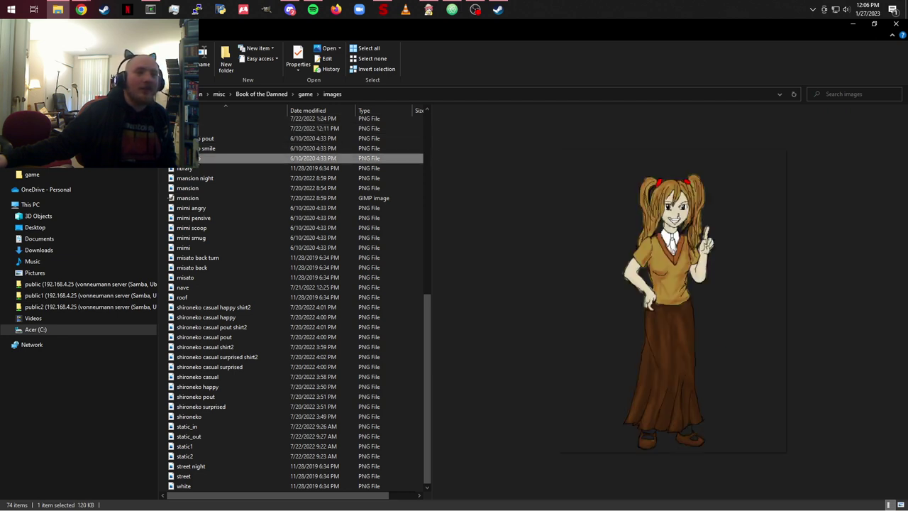
{"action": "left_click", "coordinate": [201, 138]}
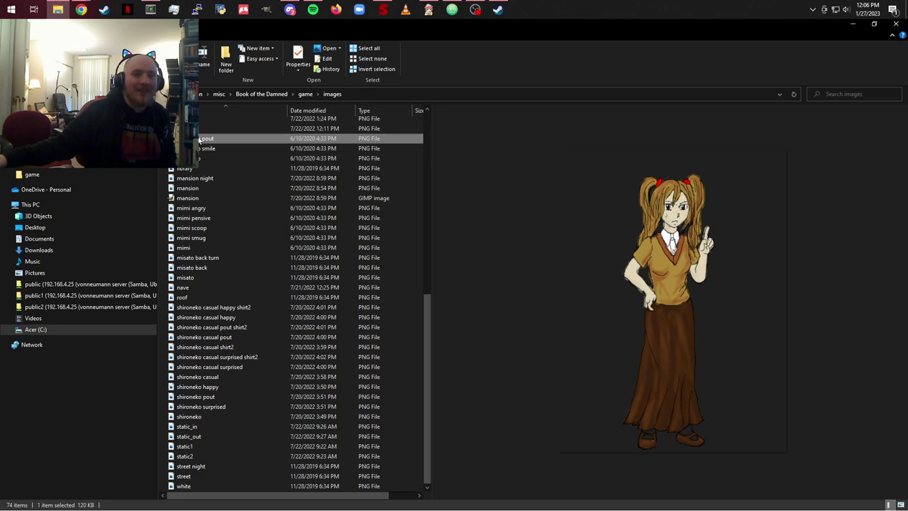
{"action": "left_click", "coordinate": [201, 128]}
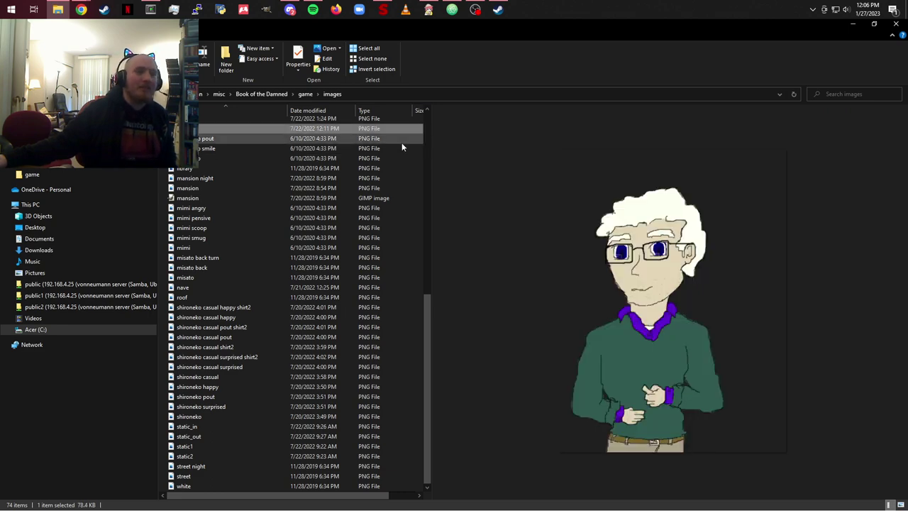
{"action": "left_click", "coordinate": [853, 23]}
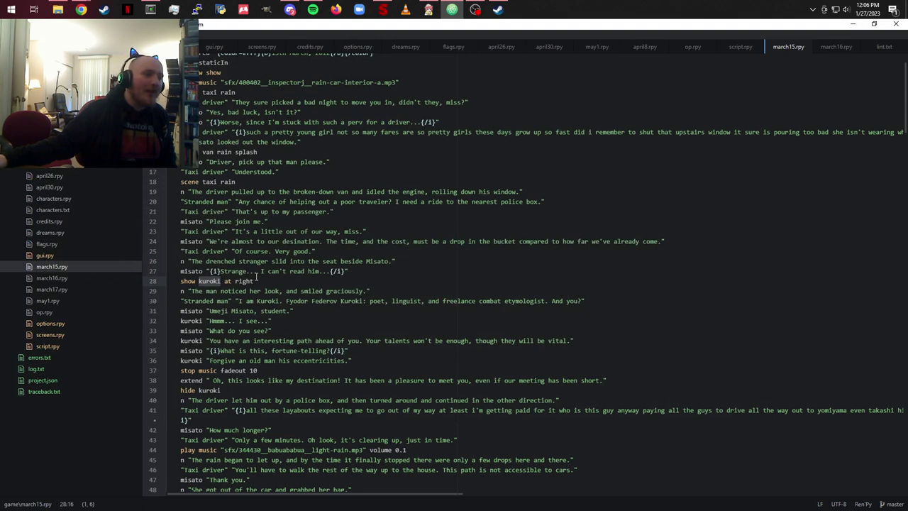
Step: Examine the "stop music fadeout 10" line near the end of the Kuroki taxi scene in march15.rpy
{"action": "scroll", "coordinate": [242, 294], "scroll_direction": "down", "scroll_amount": 2}
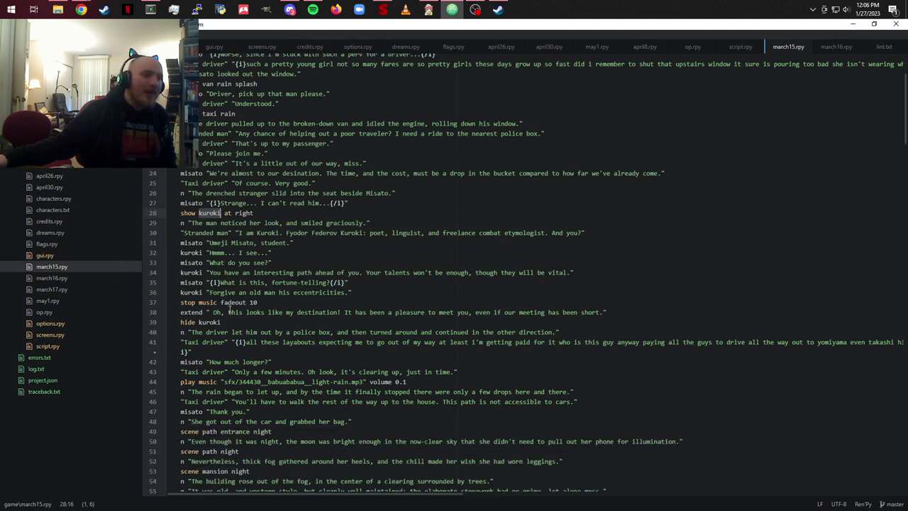
{"action": "scroll", "coordinate": [230, 310], "scroll_direction": "down", "scroll_amount": 1}
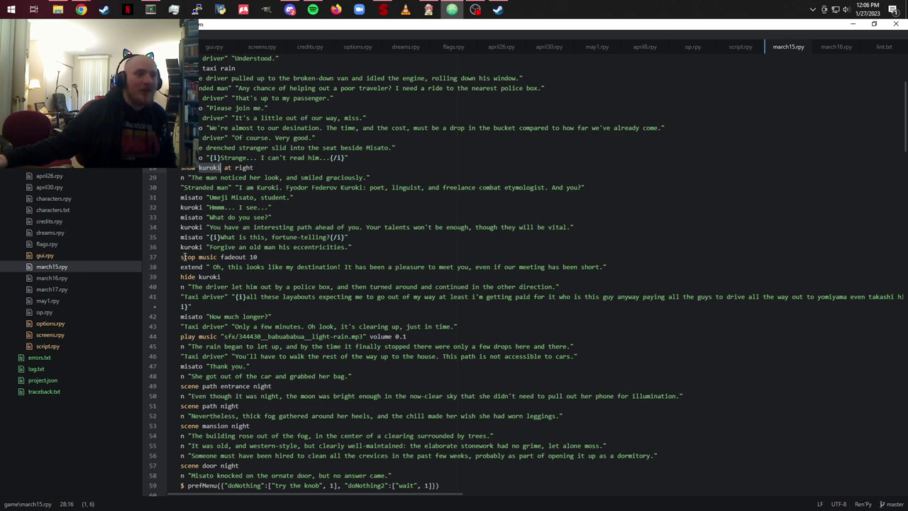
{"action": "left_click_drag", "start_coordinate": [182, 257], "coordinate": [228, 256]}
{"action": "left_click", "coordinate": [247, 257]}
{"action": "scroll", "coordinate": [348, 257], "scroll_direction": "down", "scroll_amount": 3}
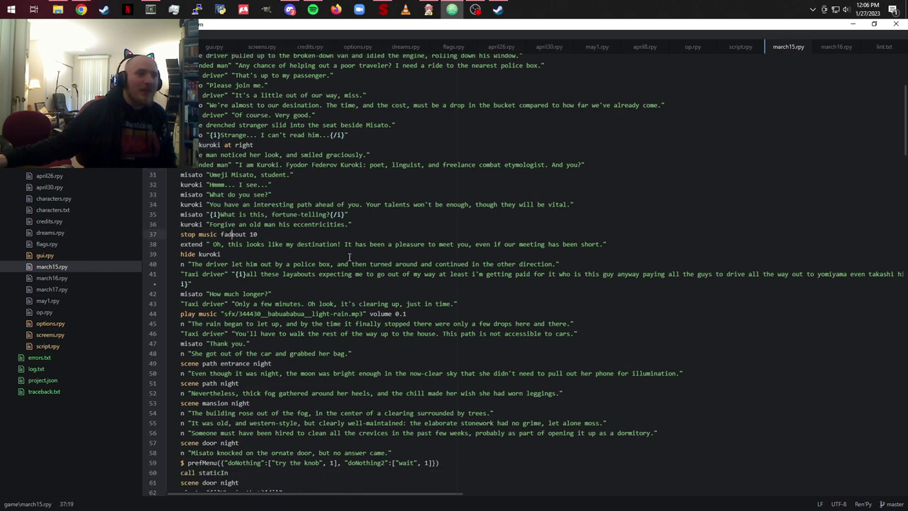
Step: Read on through the Akane introduction in march15.rpy to the "$ trust_akane += 1" line after the room 3 dialogue
{"action": "scroll", "coordinate": [350, 266], "scroll_direction": "down", "scroll_amount": 3}
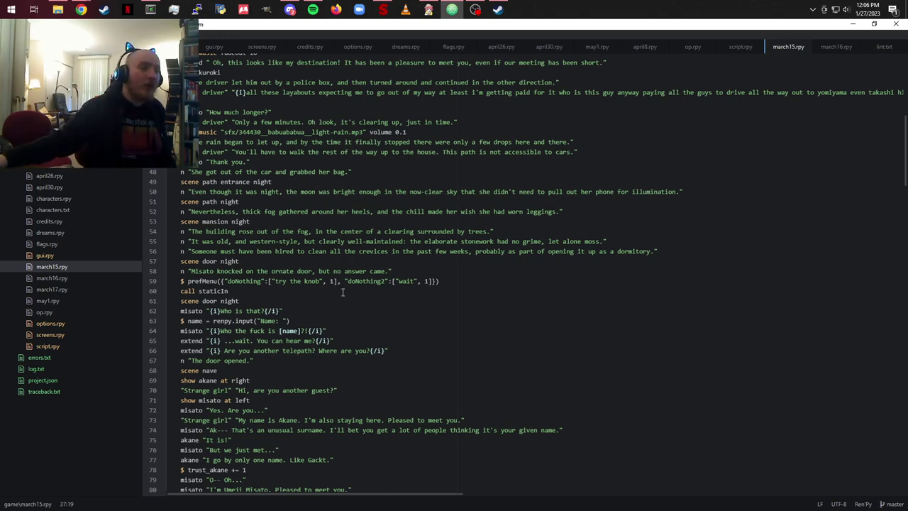
{"action": "scroll", "coordinate": [352, 277], "scroll_direction": "down", "scroll_amount": 5}
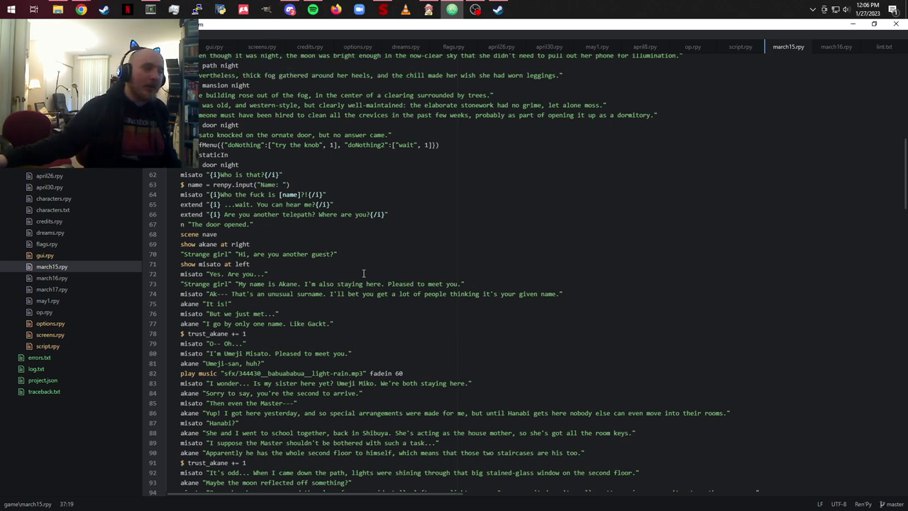
{"action": "scroll", "coordinate": [366, 279], "scroll_direction": "down", "scroll_amount": 4}
{"action": "scroll", "coordinate": [366, 279], "scroll_direction": "down", "scroll_amount": 2}
{"action": "scroll", "coordinate": [366, 279], "scroll_direction": "down", "scroll_amount": 2}
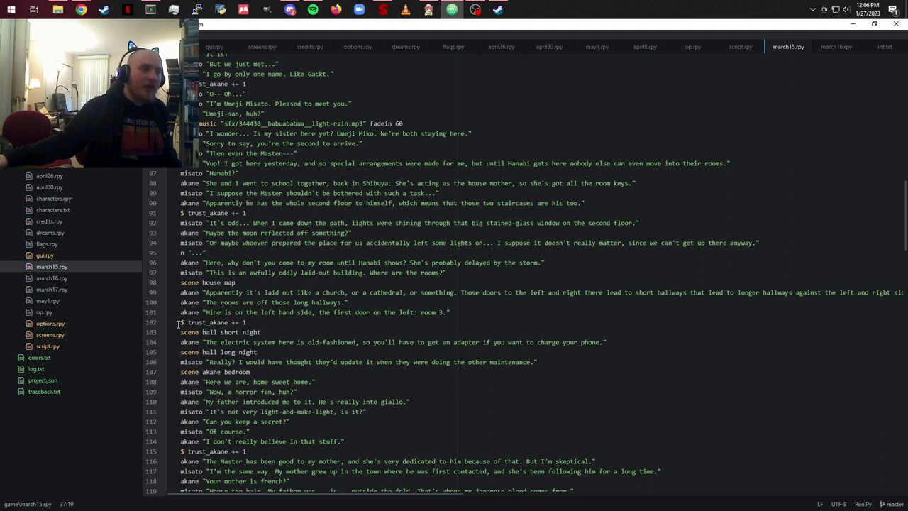
{"action": "left_click_drag", "start_coordinate": [182, 322], "coordinate": [258, 322]}
{"action": "left_click", "coordinate": [257, 321]}
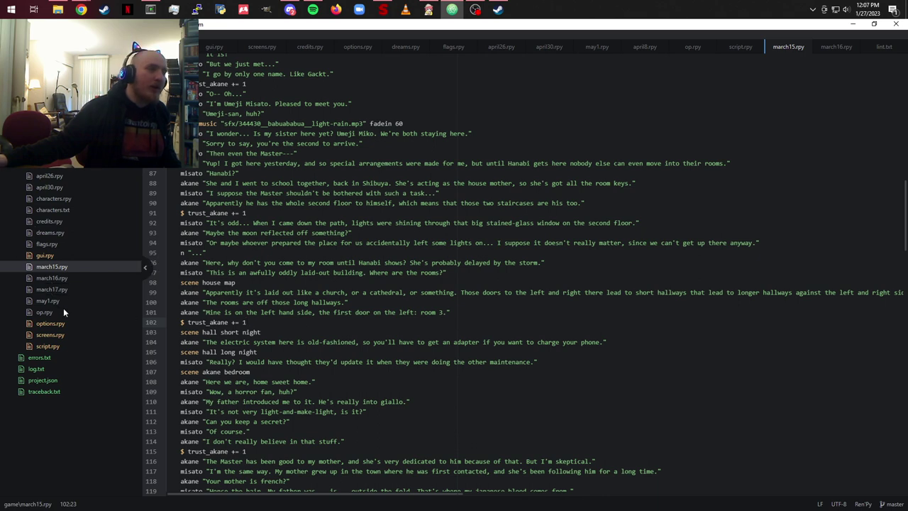
Step: Open characters.rpy and locate the cat_affinity definition among the trust variables
{"action": "left_click", "coordinate": [54, 199]}
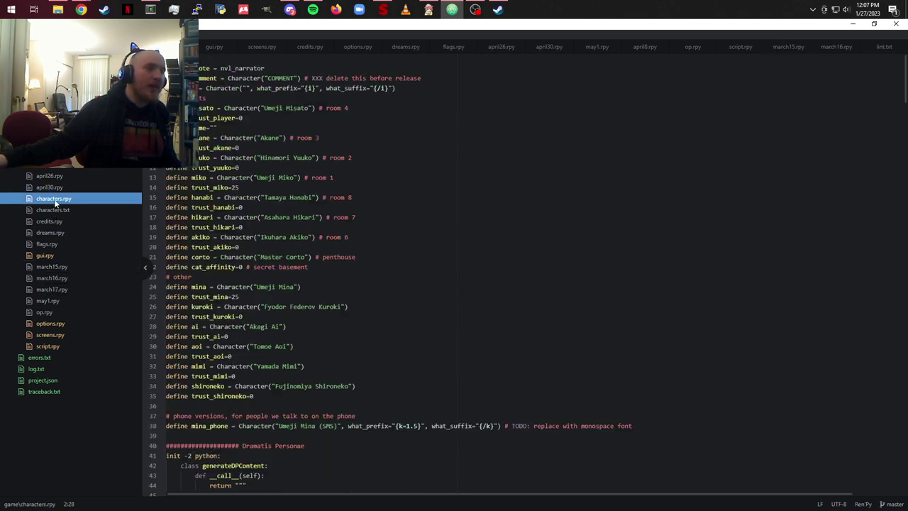
{"action": "scroll", "coordinate": [441, 199], "scroll_direction": "down", "scroll_amount": 8}
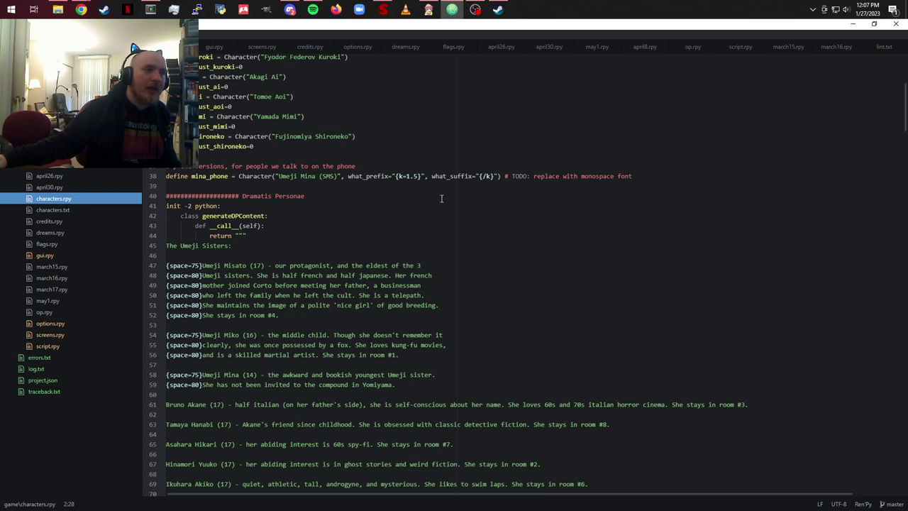
{"action": "scroll", "coordinate": [441, 199], "scroll_direction": "up", "scroll_amount": 8}
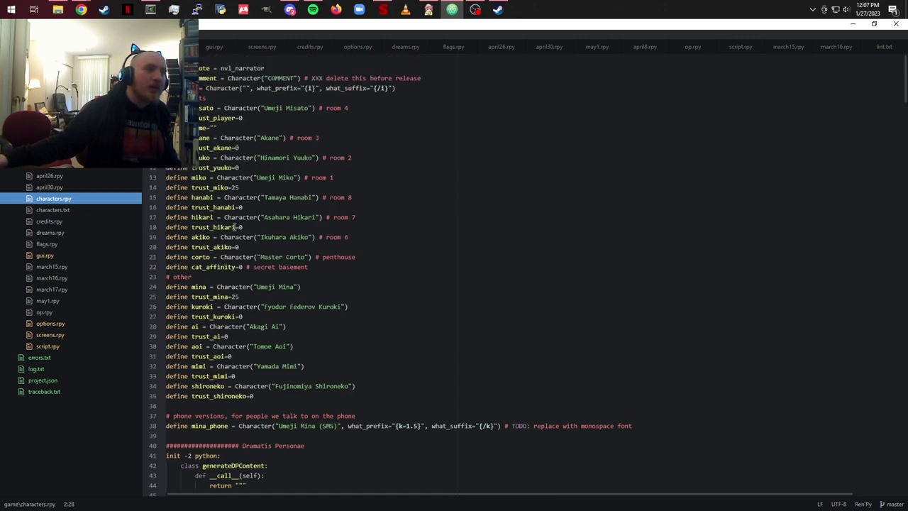
{"action": "left_click", "coordinate": [229, 267]}
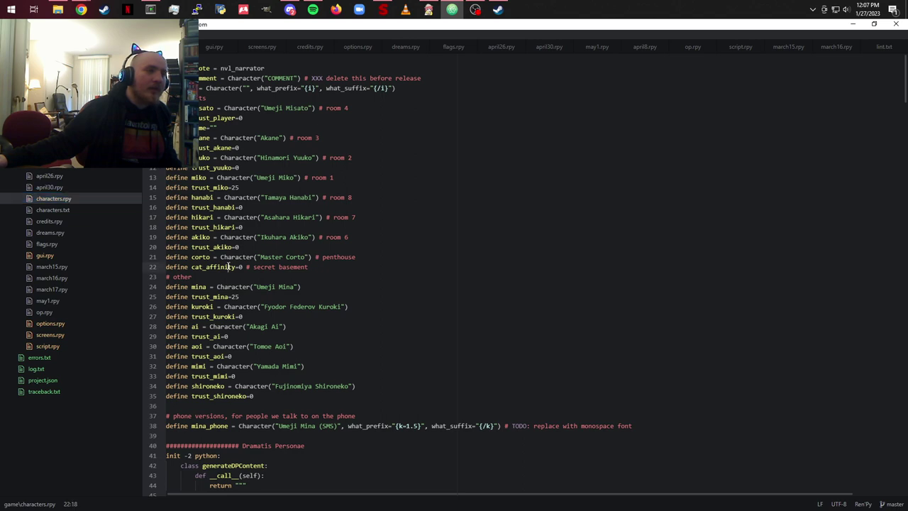
Step: Examine the affinity screen code in characters.rpy, including Akane's bar colour thresholds and its trust_akane value
{"action": "scroll", "coordinate": [394, 250], "scroll_direction": "down", "scroll_amount": 13}
{"action": "scroll", "coordinate": [394, 250], "scroll_direction": "down", "scroll_amount": 18}
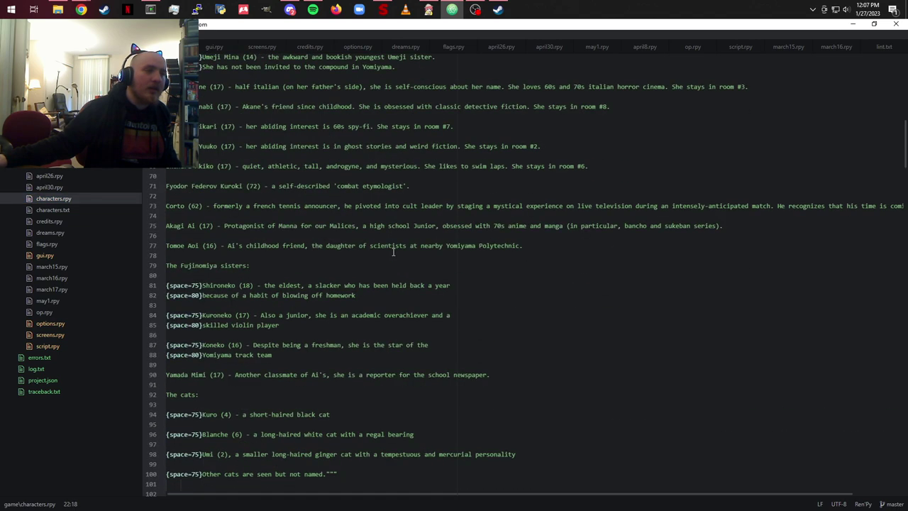
{"action": "scroll", "coordinate": [393, 252], "scroll_direction": "down", "scroll_amount": 15}
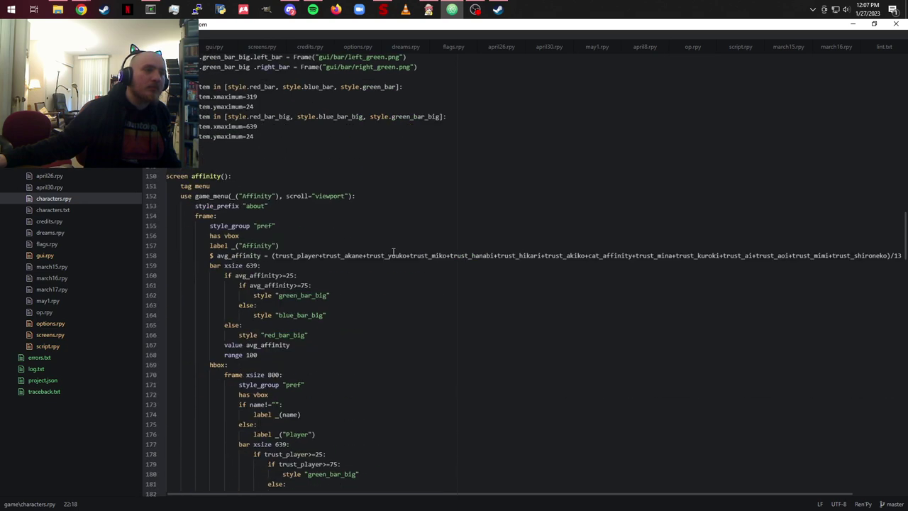
{"action": "scroll", "coordinate": [394, 270], "scroll_direction": "down", "scroll_amount": 11}
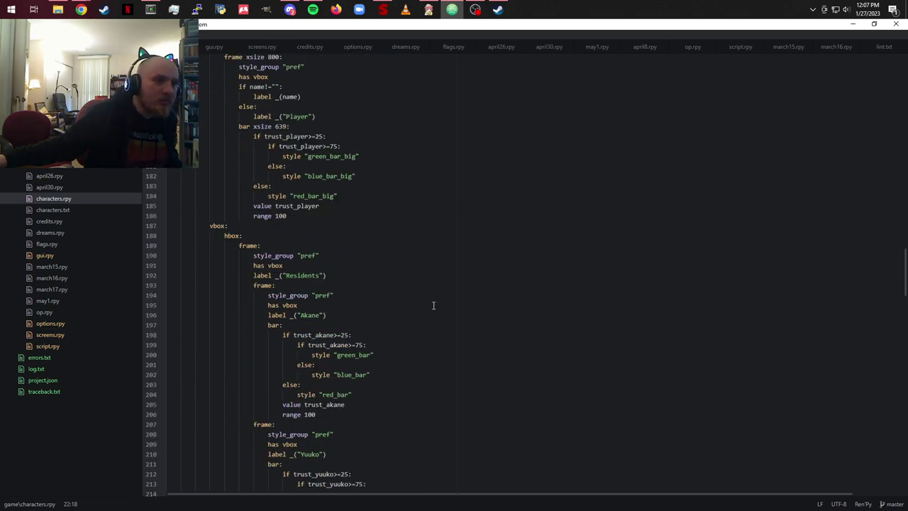
{"action": "scroll", "coordinate": [434, 305], "scroll_direction": "down", "scroll_amount": 3}
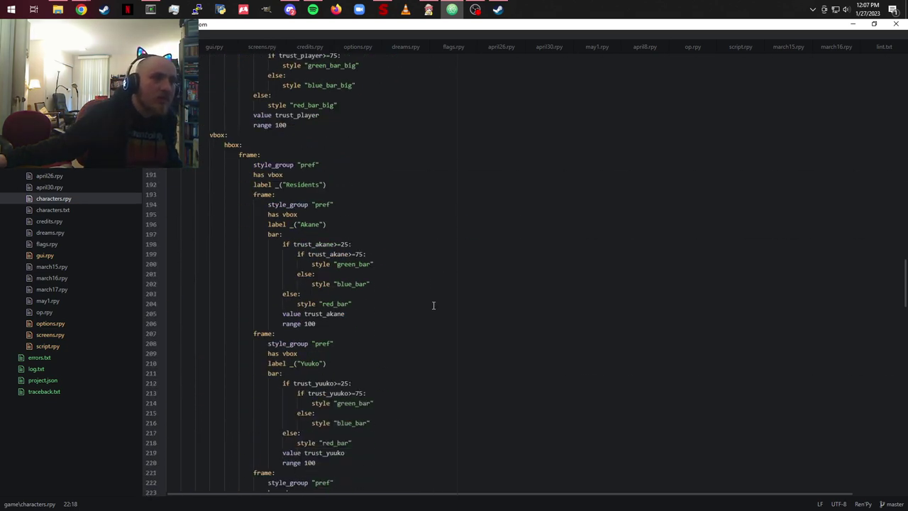
{"action": "left_click", "coordinate": [333, 253]}
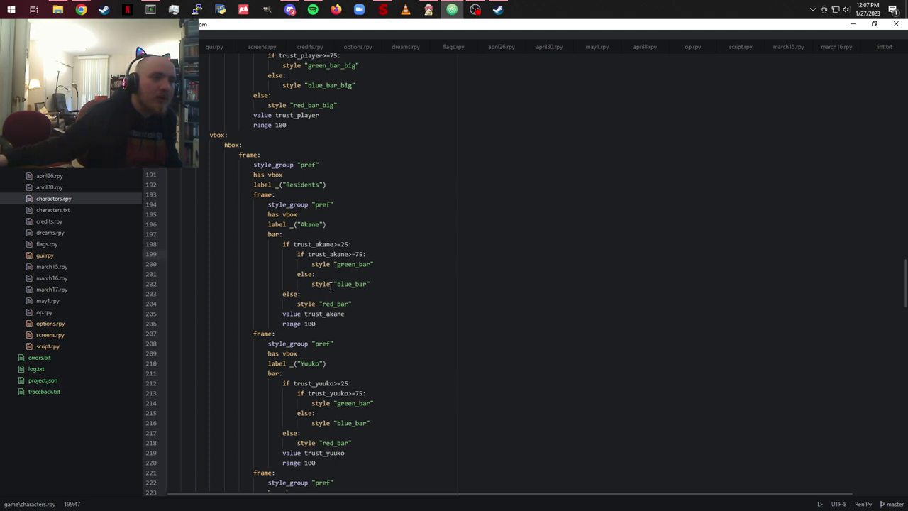
{"action": "left_click", "coordinate": [324, 314]}
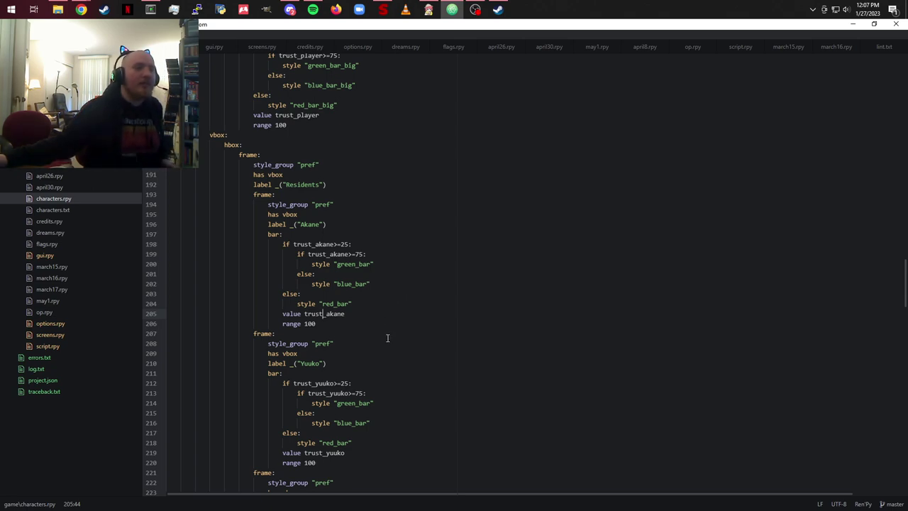
Step: Open march15.rpy and locate the prefMenu call offering "try the knob" and "wait" after the knock on the ornate door
{"action": "left_click", "coordinate": [49, 175]}
{"action": "left_click", "coordinate": [60, 268]}
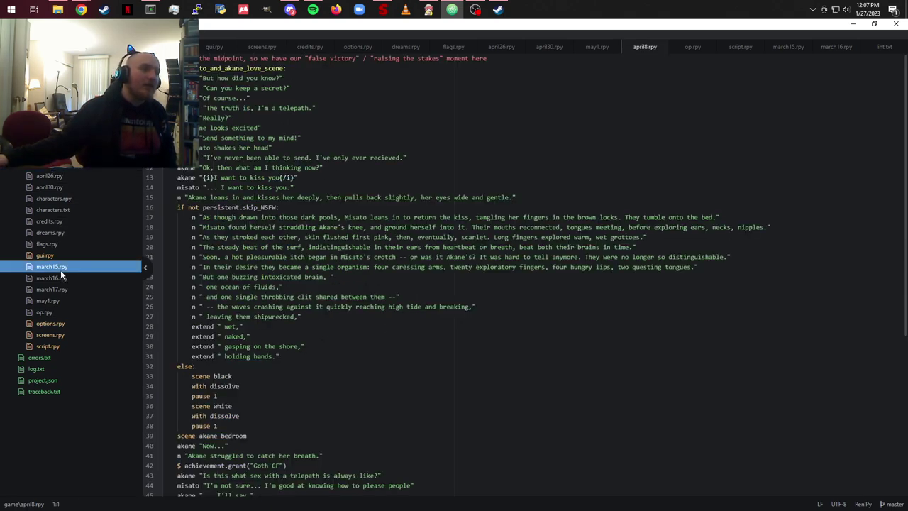
{"action": "scroll", "coordinate": [484, 284], "scroll_direction": "down", "scroll_amount": 2}
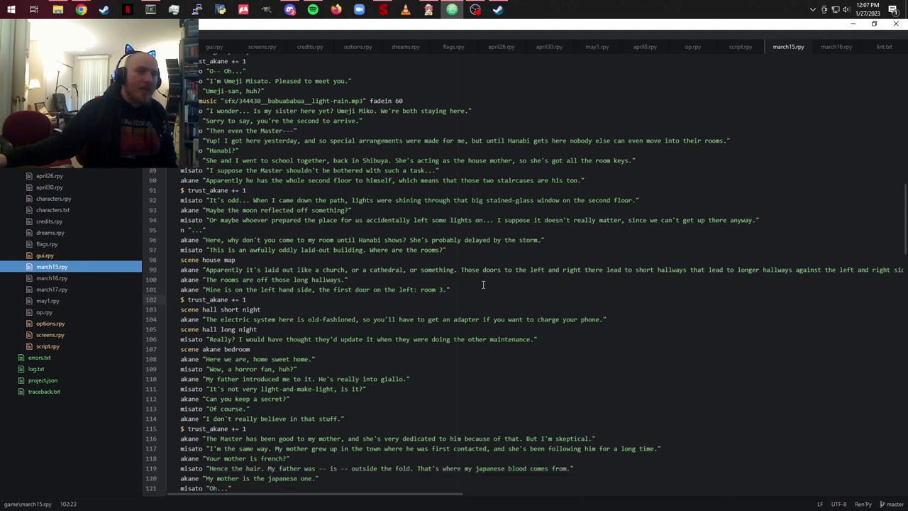
{"action": "scroll", "coordinate": [484, 284], "scroll_direction": "down", "scroll_amount": 2}
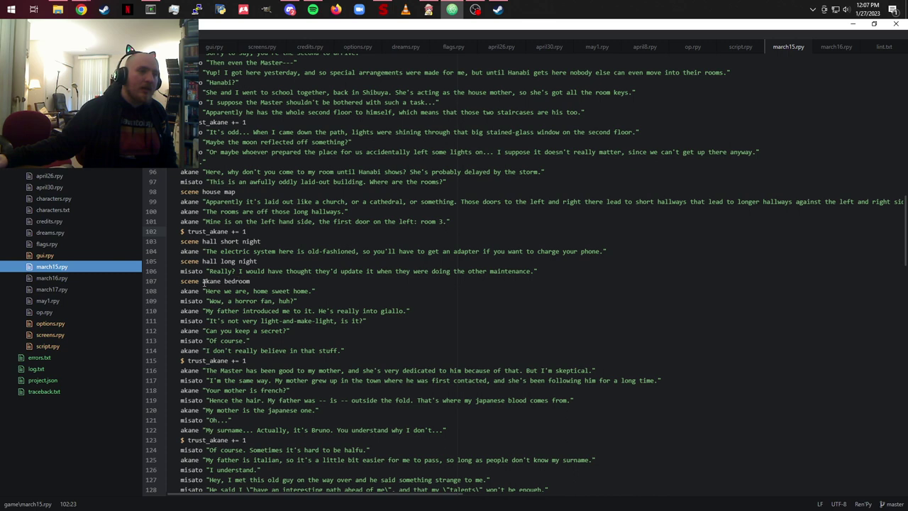
{"action": "scroll", "coordinate": [314, 306], "scroll_direction": "down", "scroll_amount": 5}
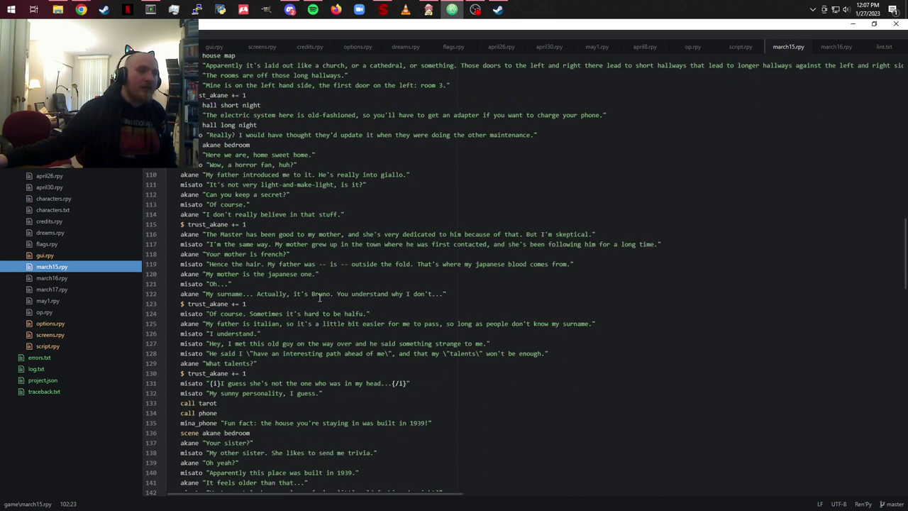
{"action": "scroll", "coordinate": [320, 298], "scroll_direction": "up", "scroll_amount": 16}
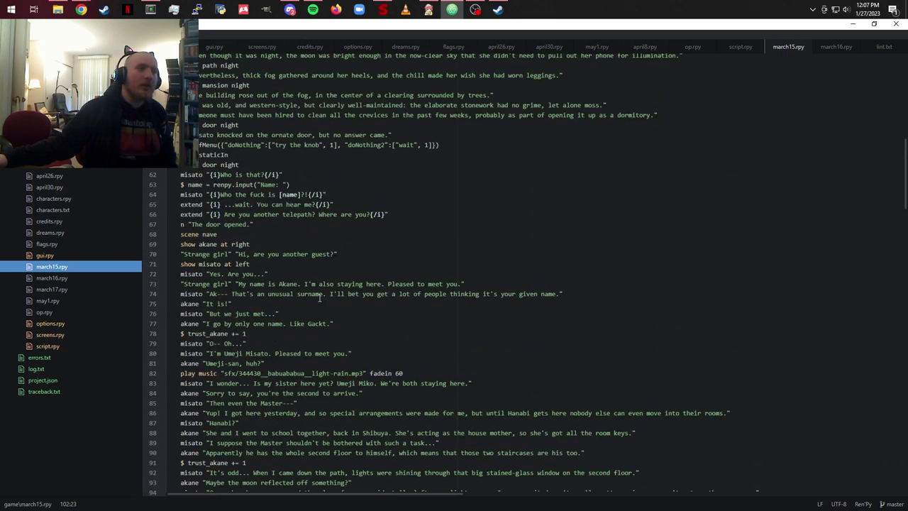
{"action": "scroll", "coordinate": [321, 298], "scroll_direction": "up", "scroll_amount": 1}
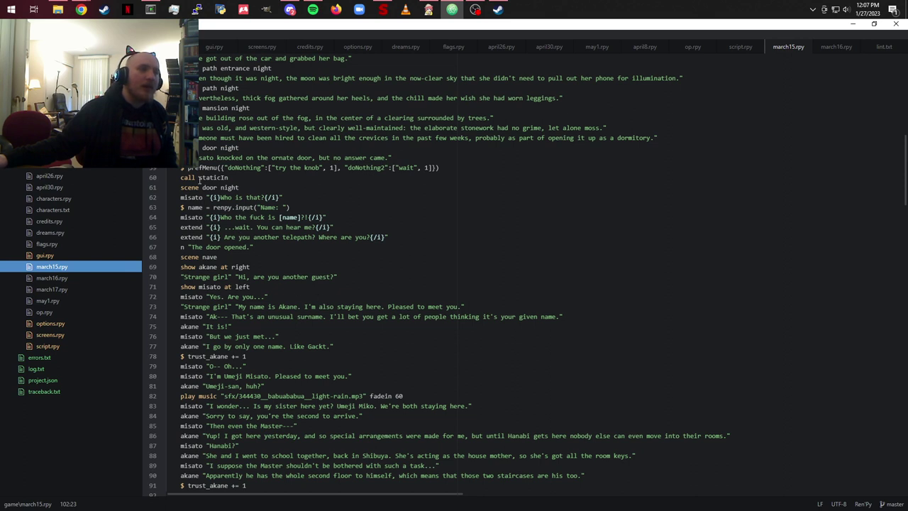
{"action": "scroll", "coordinate": [262, 208], "scroll_direction": "up", "scroll_amount": 2}
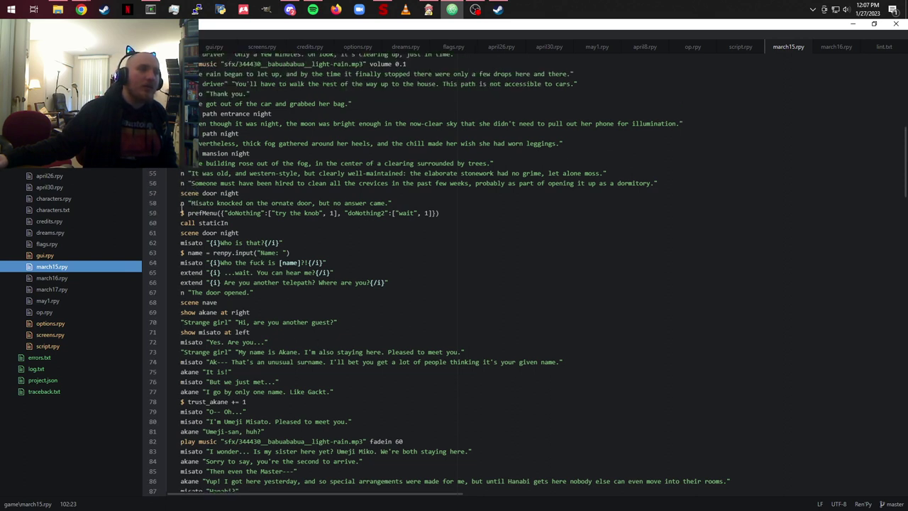
{"action": "left_click_drag", "start_coordinate": [181, 212], "coordinate": [468, 211]}
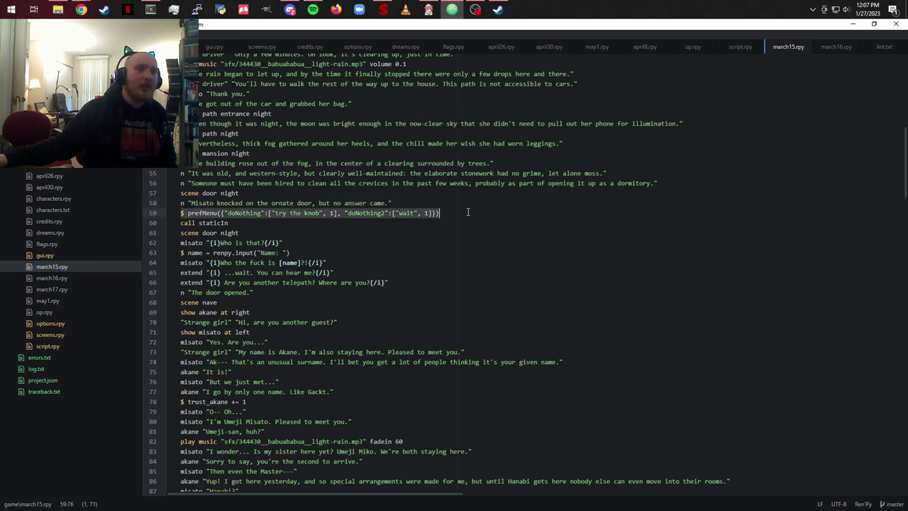
{"action": "left_click", "coordinate": [204, 213]}
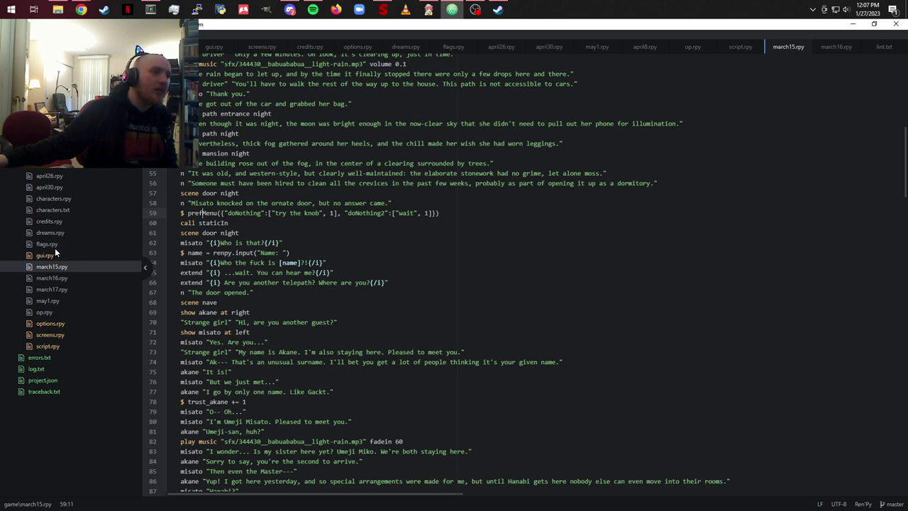
Step: Look through op.rpy, flags.rpy and script.rpy for the prefMenu function definition
{"action": "left_click", "coordinate": [44, 312]}
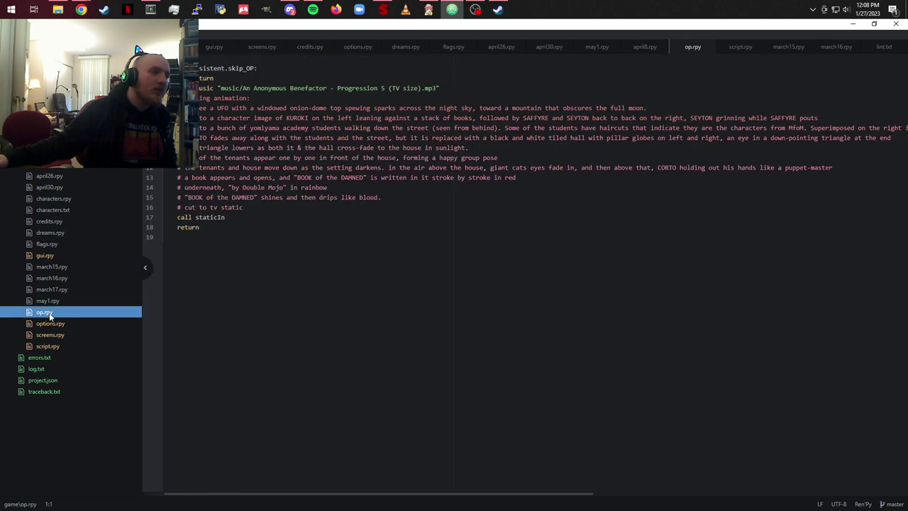
{"action": "left_click", "coordinate": [48, 244]}
{"action": "scroll", "coordinate": [479, 200], "scroll_direction": "up", "scroll_amount": 2}
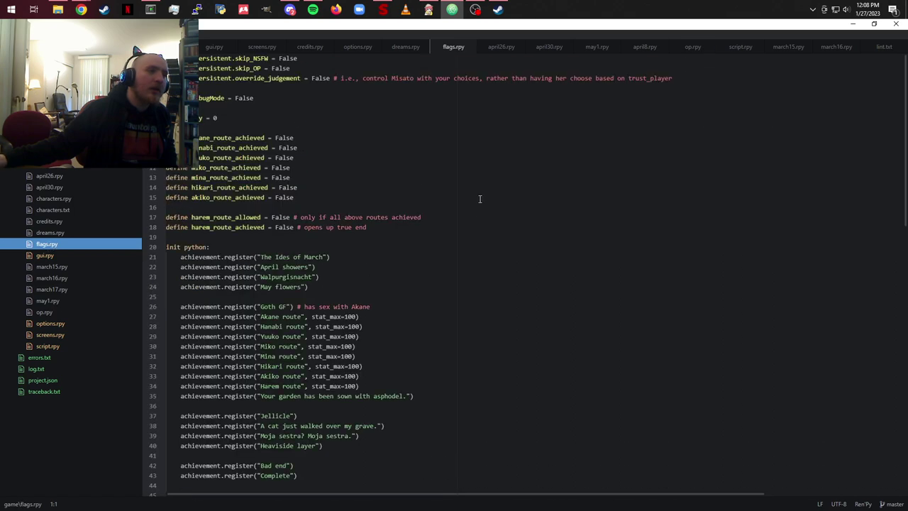
{"action": "scroll", "coordinate": [480, 199], "scroll_direction": "down", "scroll_amount": 7}
{"action": "scroll", "coordinate": [479, 199], "scroll_direction": "up", "scroll_amount": 7}
{"action": "left_click", "coordinate": [48, 346]}
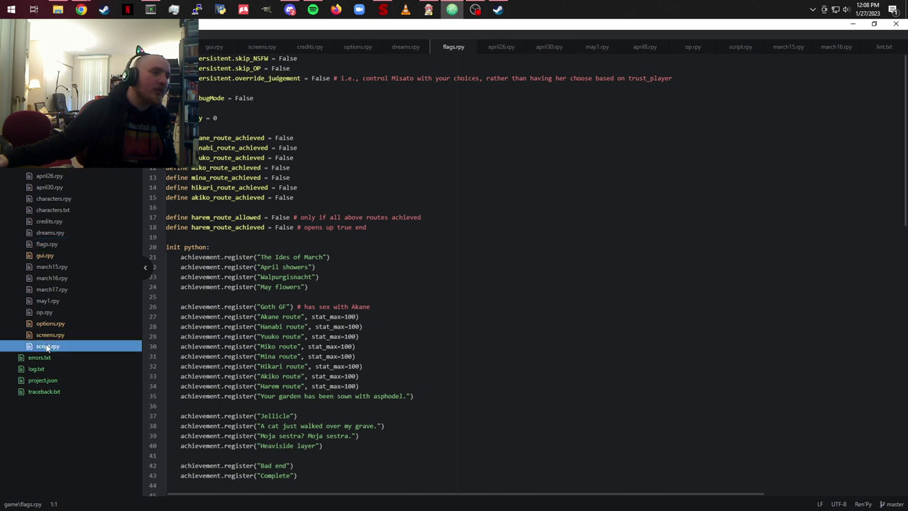
{"action": "scroll", "coordinate": [308, 247], "scroll_direction": "up", "scroll_amount": 10}
{"action": "scroll", "coordinate": [308, 247], "scroll_direction": "up", "scroll_amount": 20}
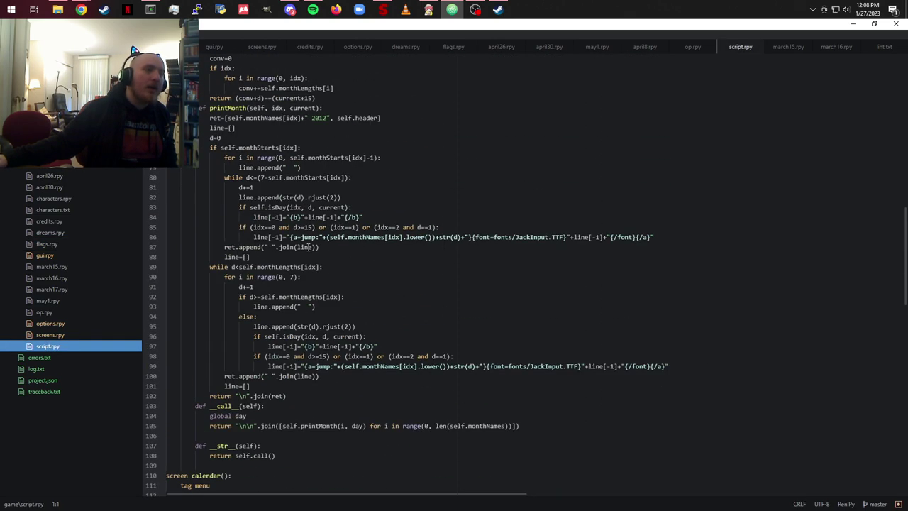
{"action": "scroll", "coordinate": [308, 249], "scroll_direction": "up", "scroll_amount": 8}
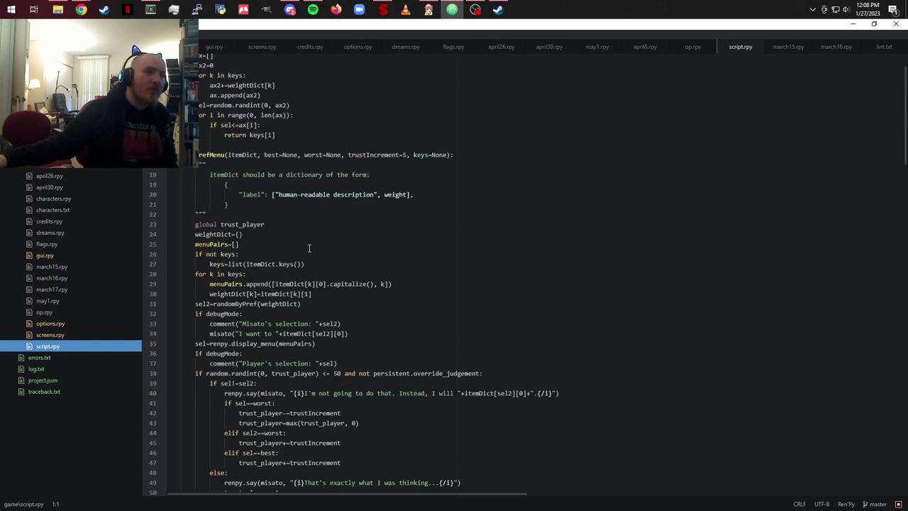
Step: Examine the itemDict dictionary format in prefMenu's docstring, focusing on the weight that accompanies each human-readable description
{"action": "scroll", "coordinate": [233, 203], "scroll_direction": "down", "scroll_amount": 4}
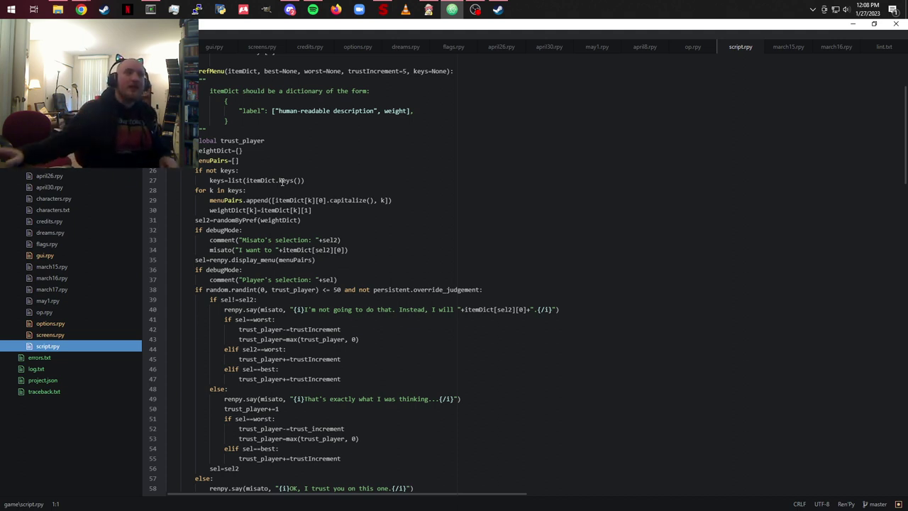
{"action": "left_click", "coordinate": [395, 111]}
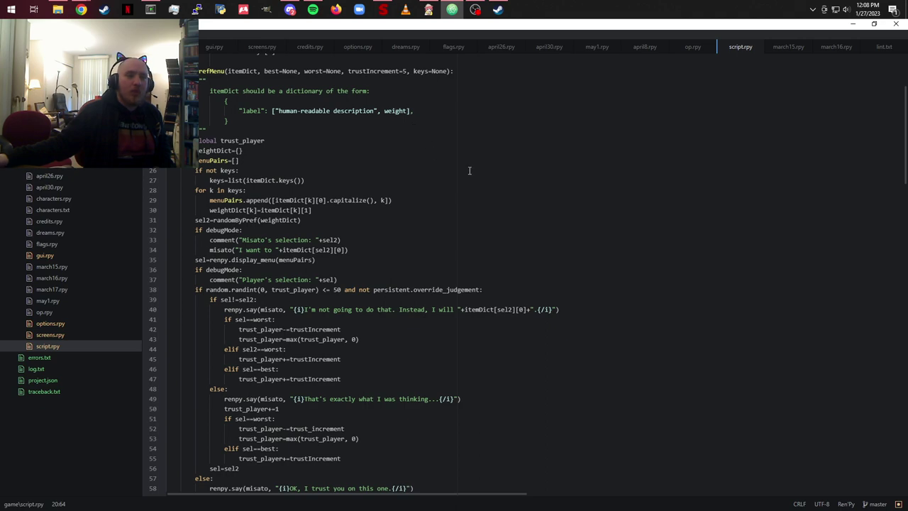
{"action": "scroll", "coordinate": [492, 225], "scroll_direction": "down", "scroll_amount": 15}
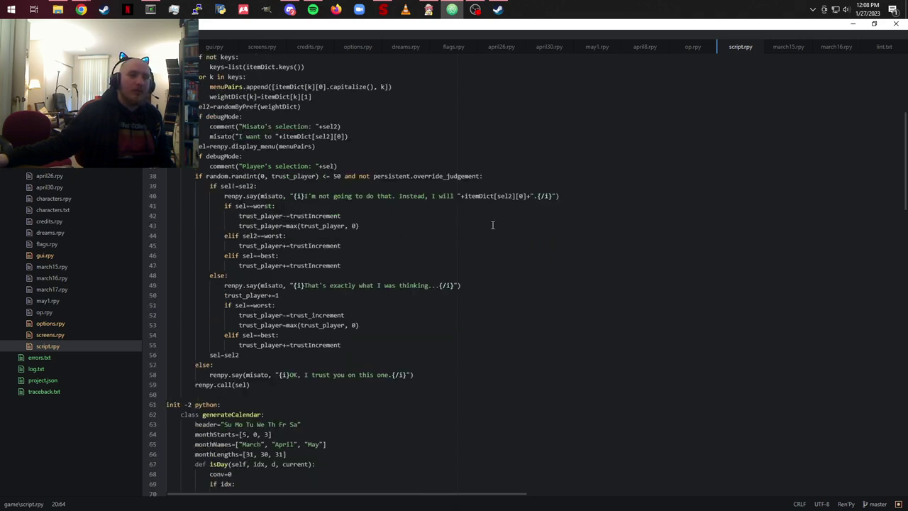
{"action": "scroll", "coordinate": [493, 225], "scroll_direction": "up", "scroll_amount": 18}
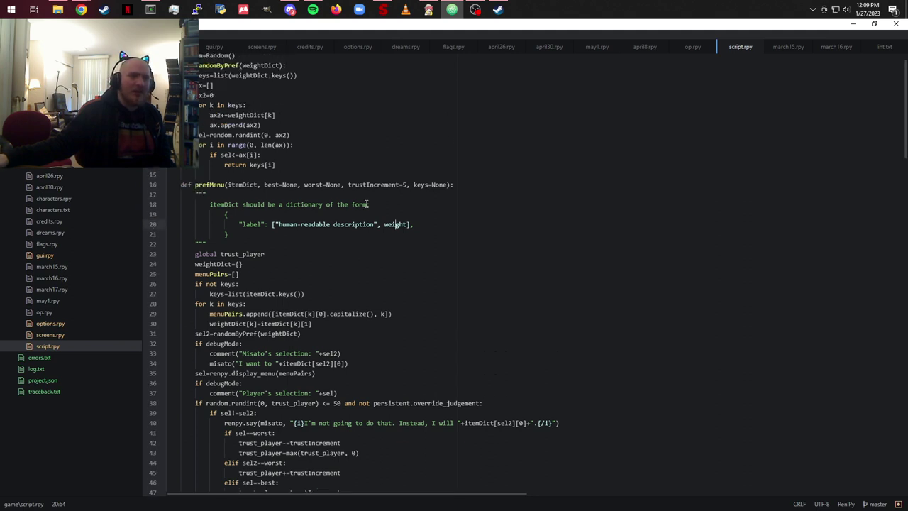
{"action": "left_click", "coordinate": [399, 225]}
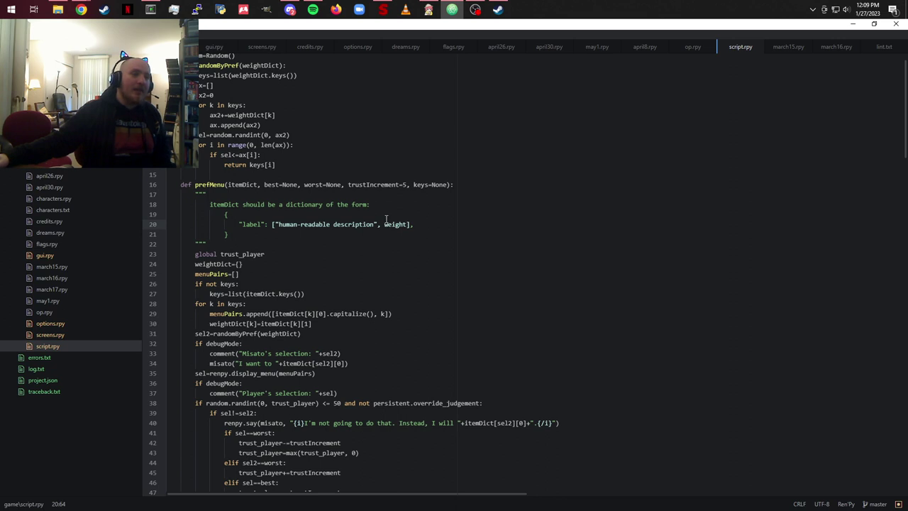
{"action": "scroll", "coordinate": [386, 229], "scroll_direction": "up", "scroll_amount": 1}
Step: Examine prefMenu's random trust_player check against 50, its trust adjustments for each choice, and the function's best and worst parameters
{"action": "scroll", "coordinate": [386, 241], "scroll_direction": "down", "scroll_amount": 2}
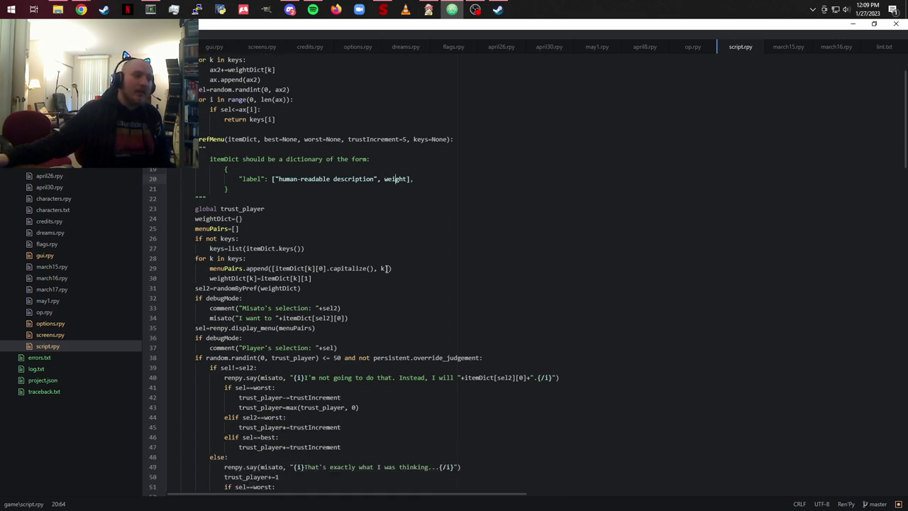
{"action": "scroll", "coordinate": [387, 268], "scroll_direction": "down", "scroll_amount": 2}
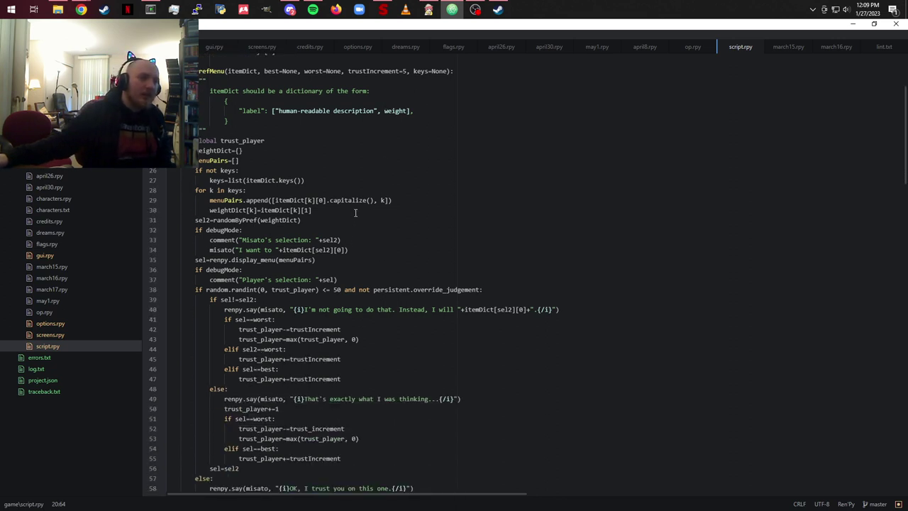
{"action": "scroll", "coordinate": [339, 245], "scroll_direction": "down", "scroll_amount": 2}
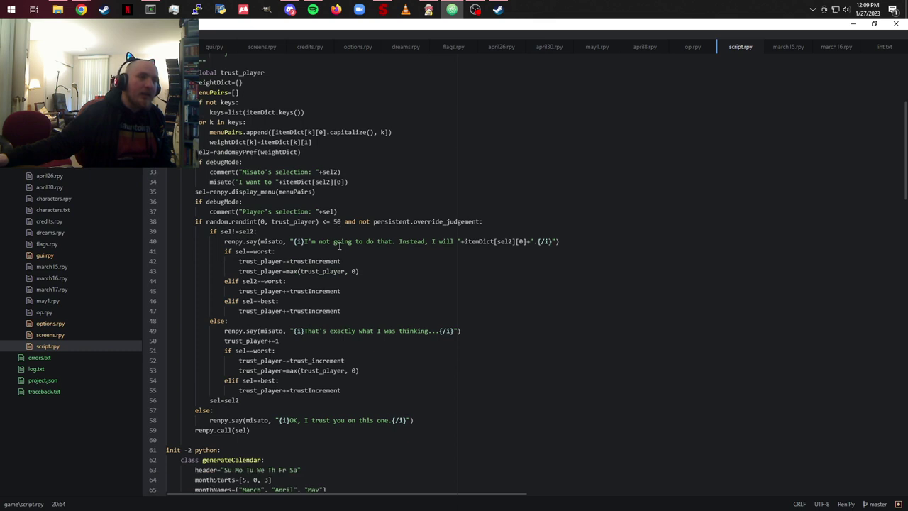
{"action": "left_click", "coordinate": [293, 221]}
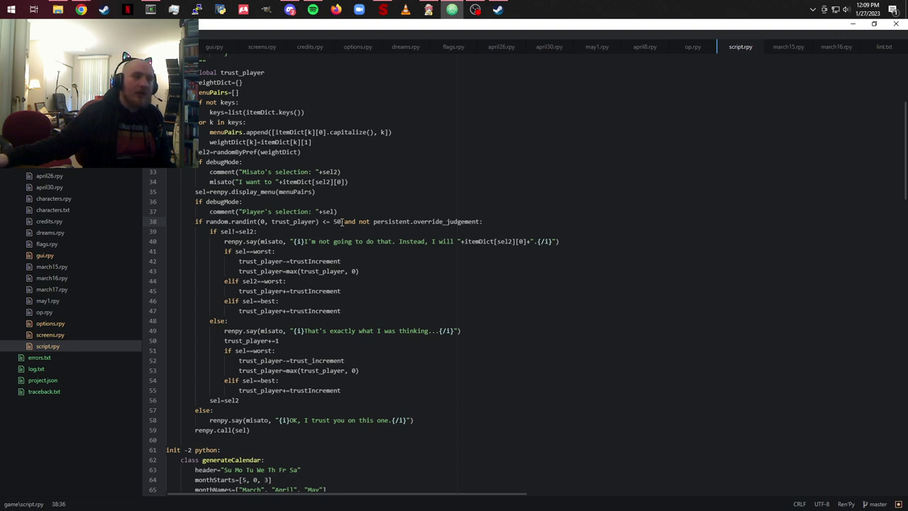
{"action": "left_click", "coordinate": [343, 223]}
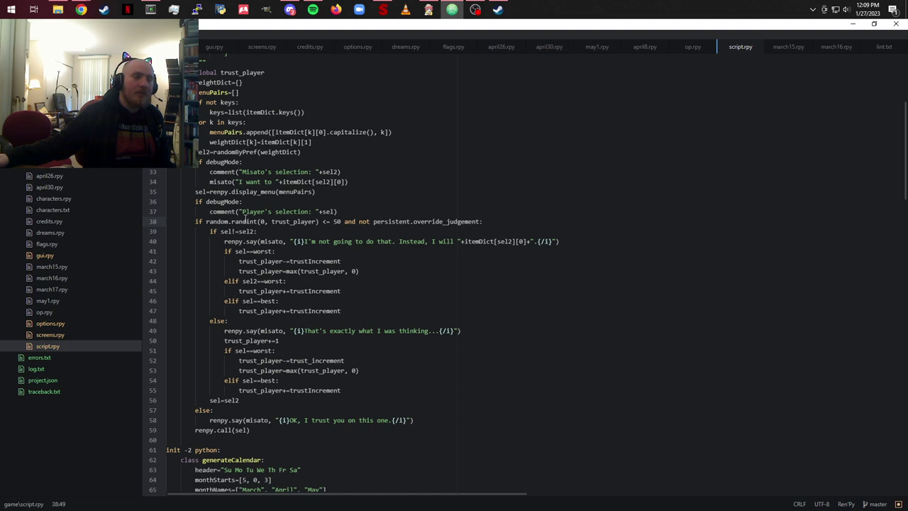
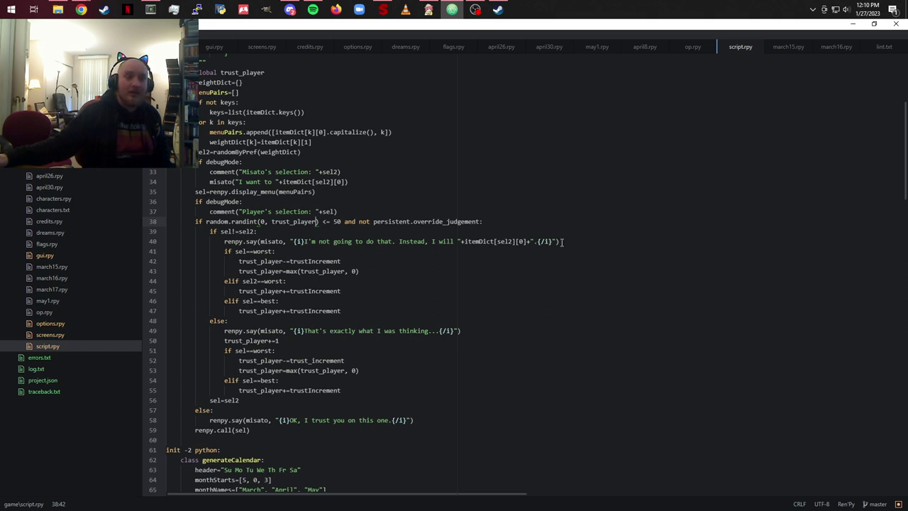
{"action": "scroll", "coordinate": [369, 279], "scroll_direction": "down", "scroll_amount": 2}
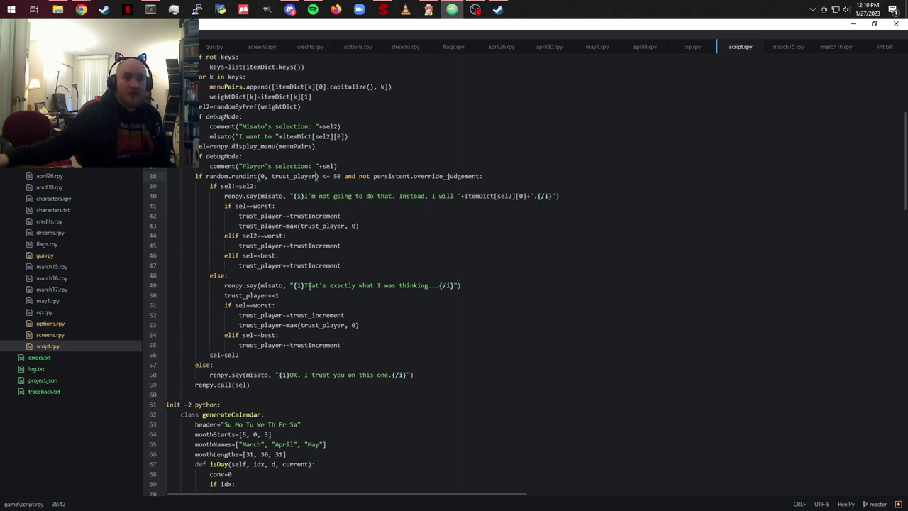
{"action": "scroll", "coordinate": [312, 237], "scroll_direction": "up", "scroll_amount": 6}
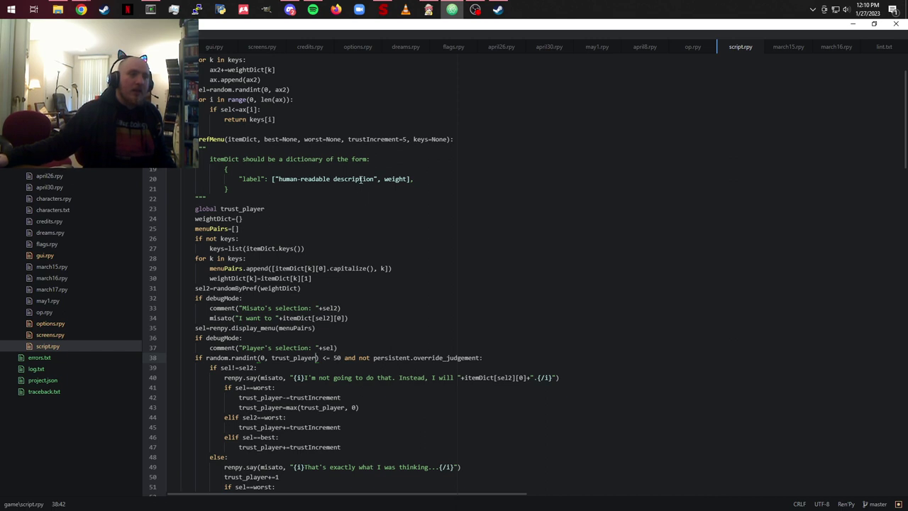
{"action": "left_click", "coordinate": [326, 139]}
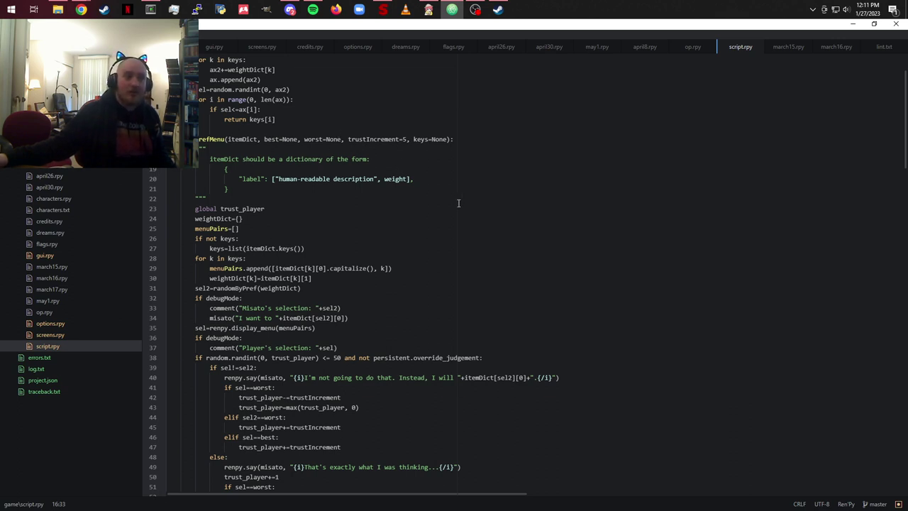
Step: Read through the rest of script.rpy, covering the generateCalendar class and the static, doNothing, phone, badEnd and start labels
{"action": "scroll", "coordinate": [458, 202], "scroll_direction": "down", "scroll_amount": 10}
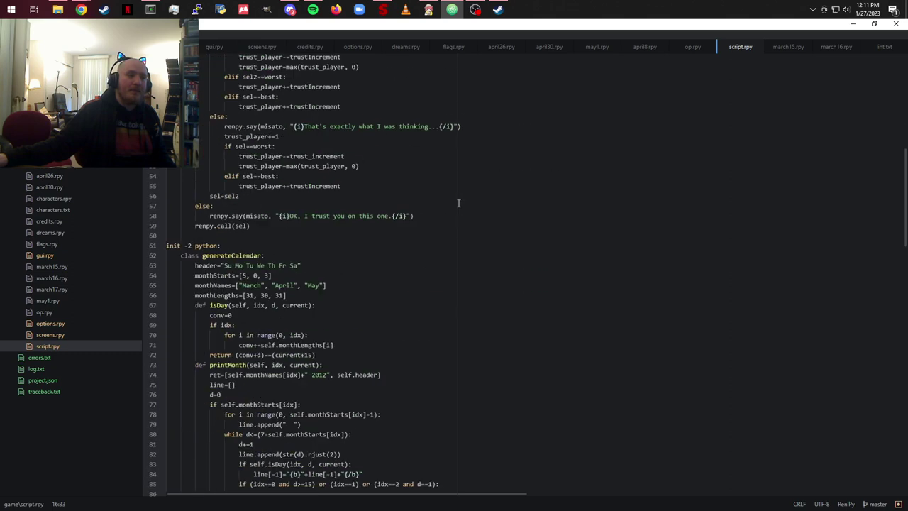
{"action": "scroll", "coordinate": [458, 204], "scroll_direction": "down", "scroll_amount": 1}
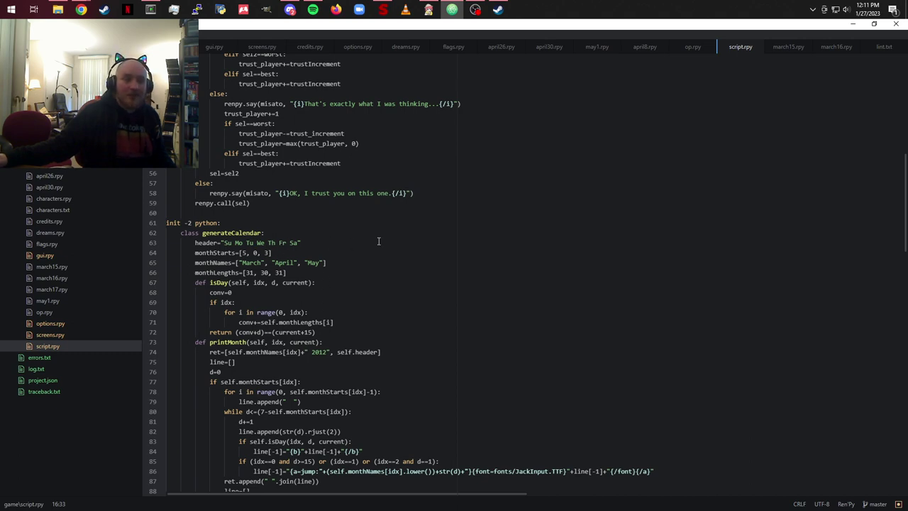
{"action": "scroll", "coordinate": [379, 241], "scroll_direction": "down", "scroll_amount": 5}
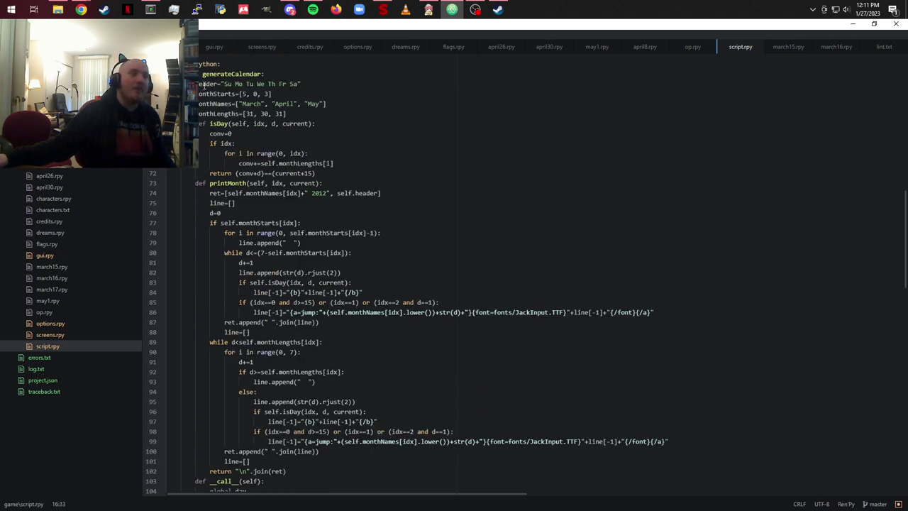
{"action": "scroll", "coordinate": [333, 239], "scroll_direction": "down", "scroll_amount": 12}
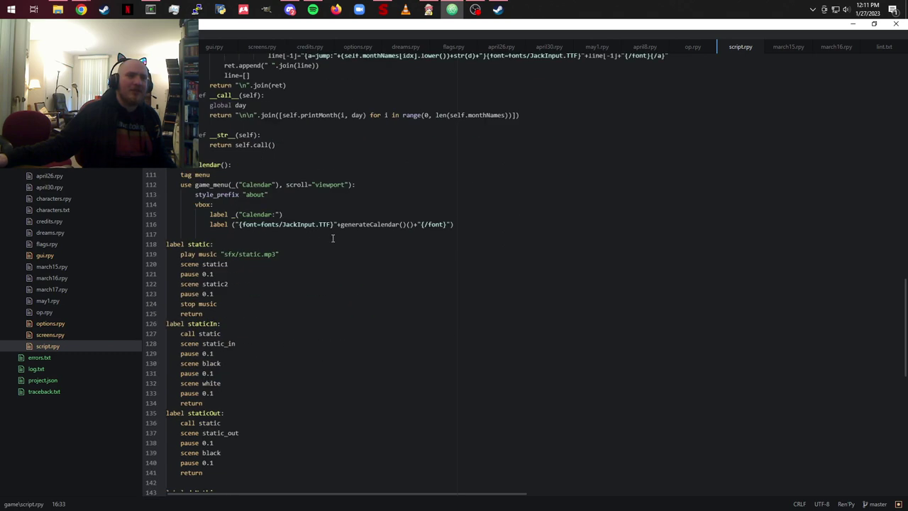
{"action": "scroll", "coordinate": [332, 238], "scroll_direction": "down", "scroll_amount": 5}
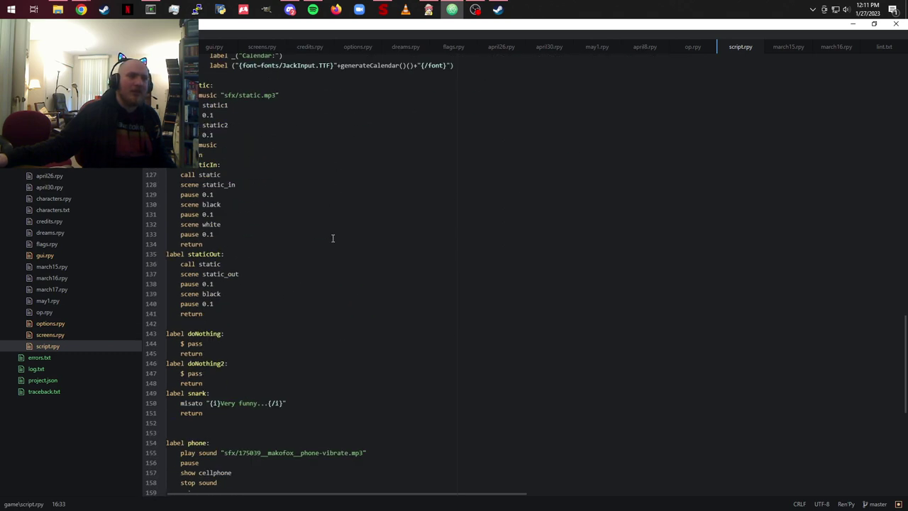
{"action": "scroll", "coordinate": [333, 239], "scroll_direction": "down", "scroll_amount": 5}
{"action": "scroll", "coordinate": [333, 239], "scroll_direction": "down", "scroll_amount": 6}
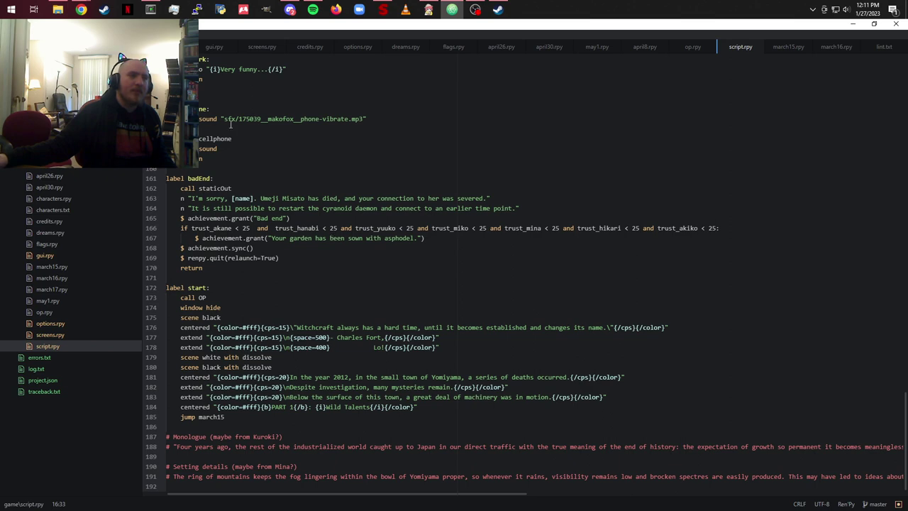
{"action": "scroll", "coordinate": [239, 166], "scroll_direction": "up", "scroll_amount": 11}
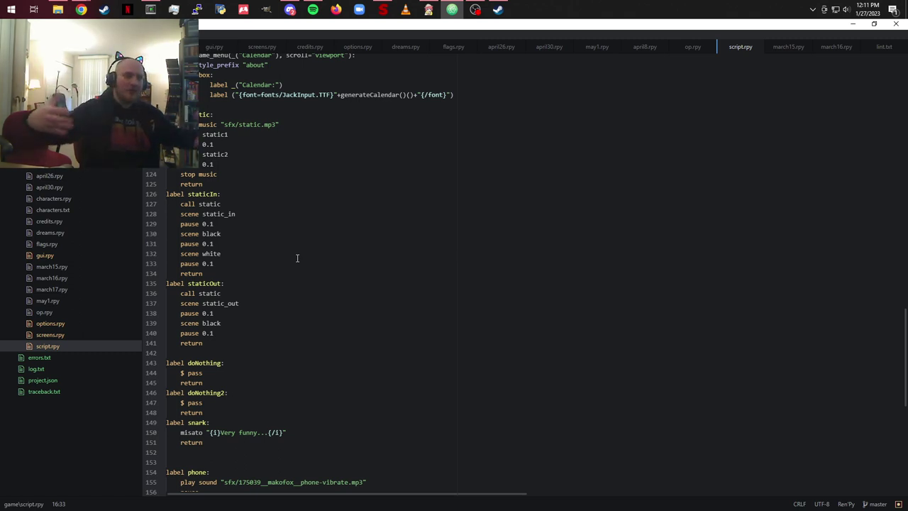
Step: Examine the phone and badEnd labels in script.rpy, focusing on the phone-vibrate sound line
{"action": "scroll", "coordinate": [315, 283], "scroll_direction": "down", "scroll_amount": 6}
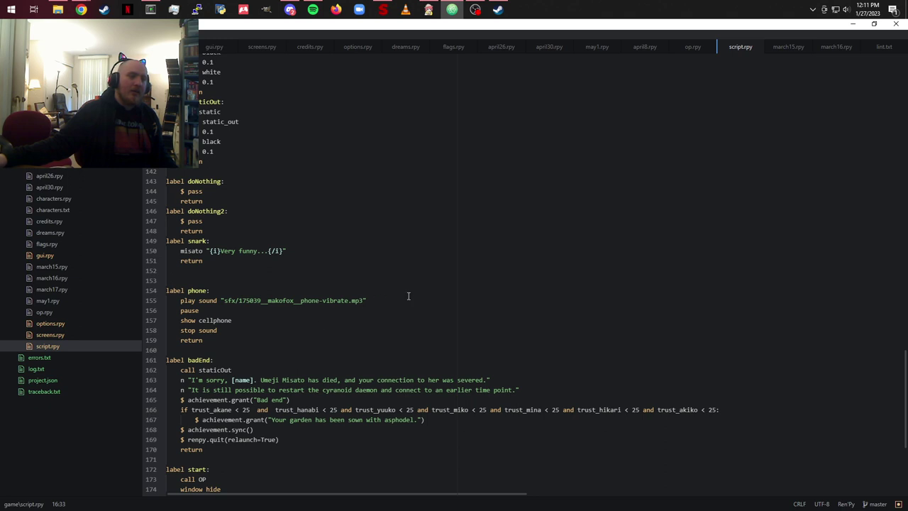
{"action": "scroll", "coordinate": [408, 296], "scroll_direction": "down", "scroll_amount": 3}
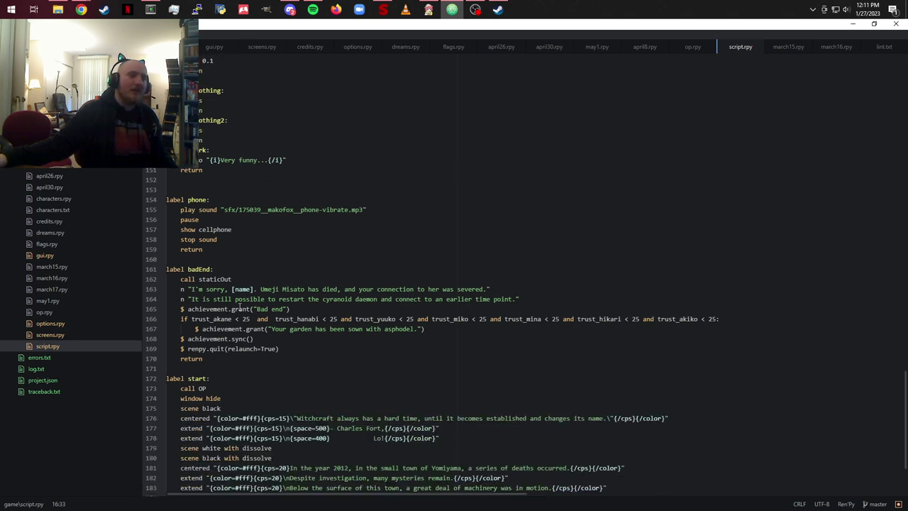
{"action": "scroll", "coordinate": [239, 307], "scroll_direction": "down", "scroll_amount": 3}
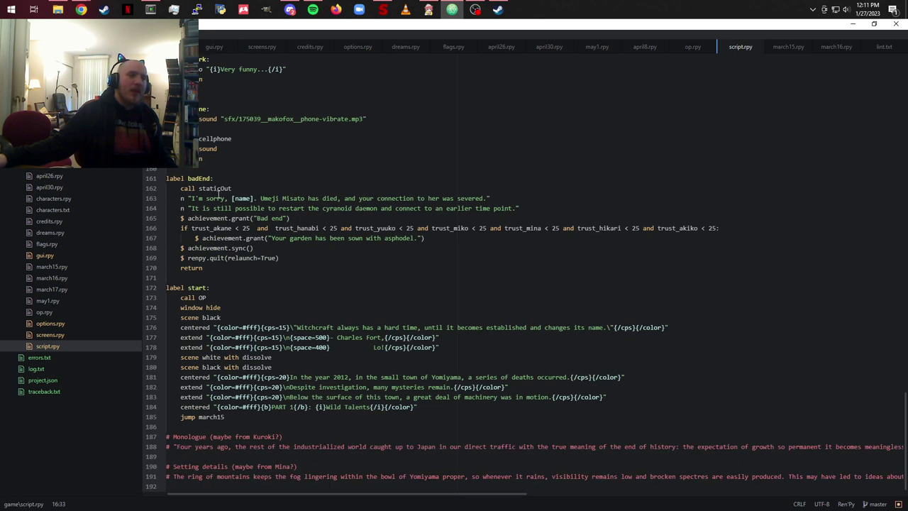
{"action": "scroll", "coordinate": [252, 306], "scroll_direction": "up", "scroll_amount": 3}
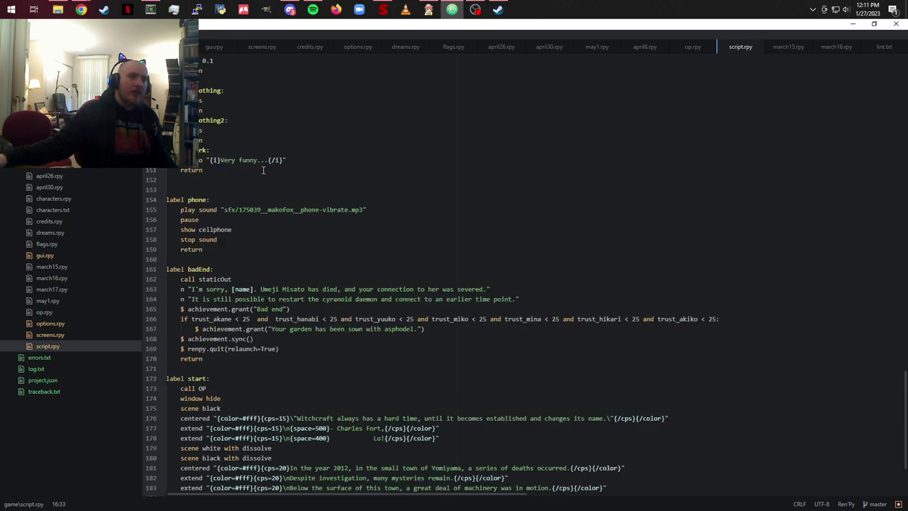
{"action": "left_click", "coordinate": [220, 209]}
{"action": "left_click", "coordinate": [308, 210]}
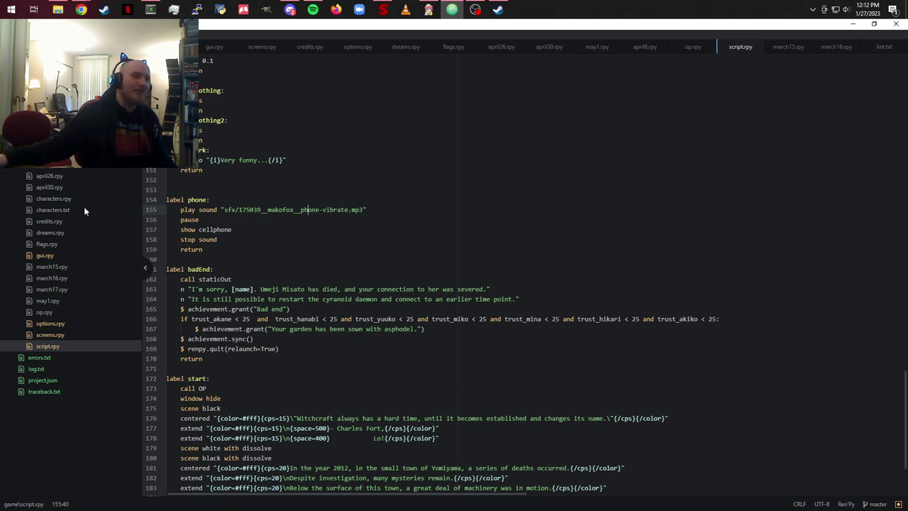
Step: Open march15.rpy and read through the Akane scene to the findCatsInHallway prefMenu choice and its label
{"action": "left_click", "coordinate": [57, 267]}
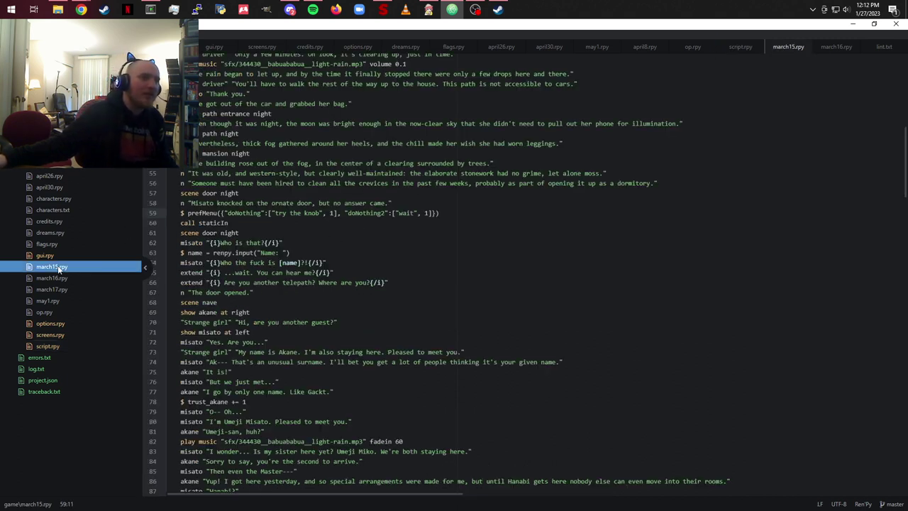
{"action": "scroll", "coordinate": [482, 266], "scroll_direction": "down", "scroll_amount": 2}
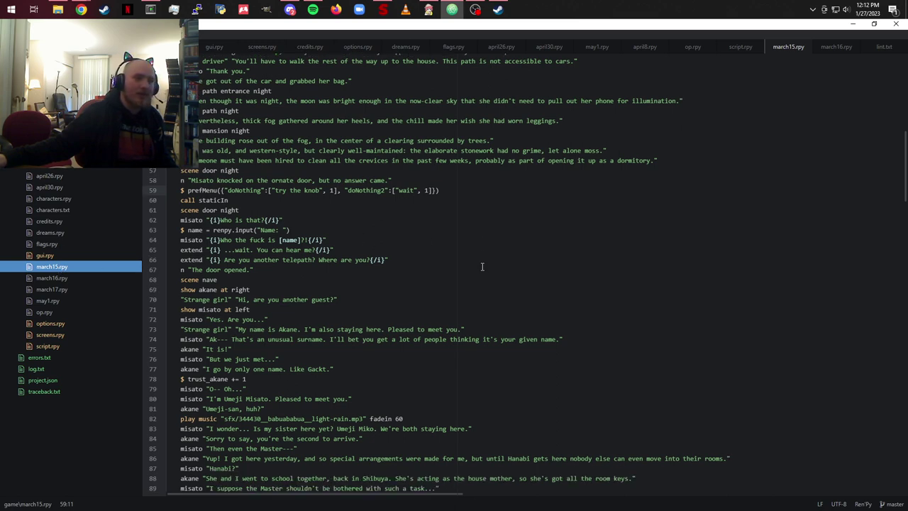
{"action": "scroll", "coordinate": [482, 266], "scroll_direction": "down", "scroll_amount": 20}
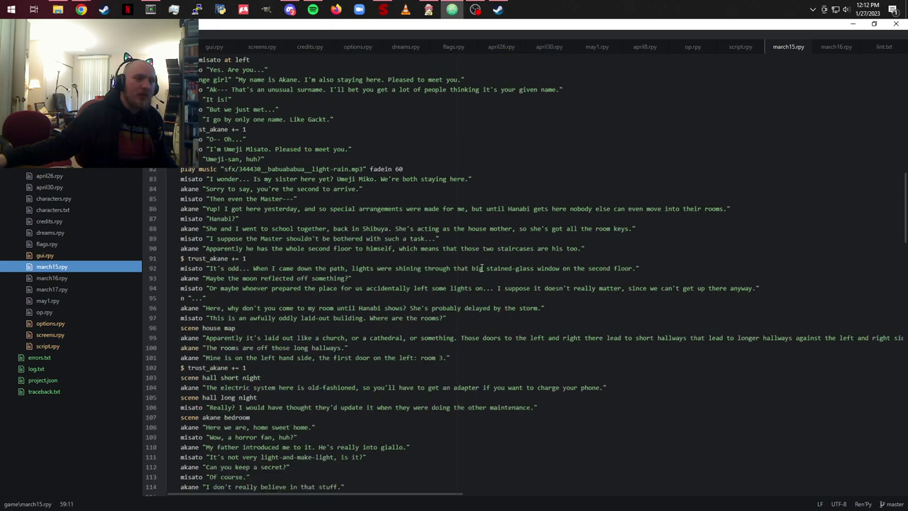
{"action": "scroll", "coordinate": [482, 268], "scroll_direction": "down", "scroll_amount": 6}
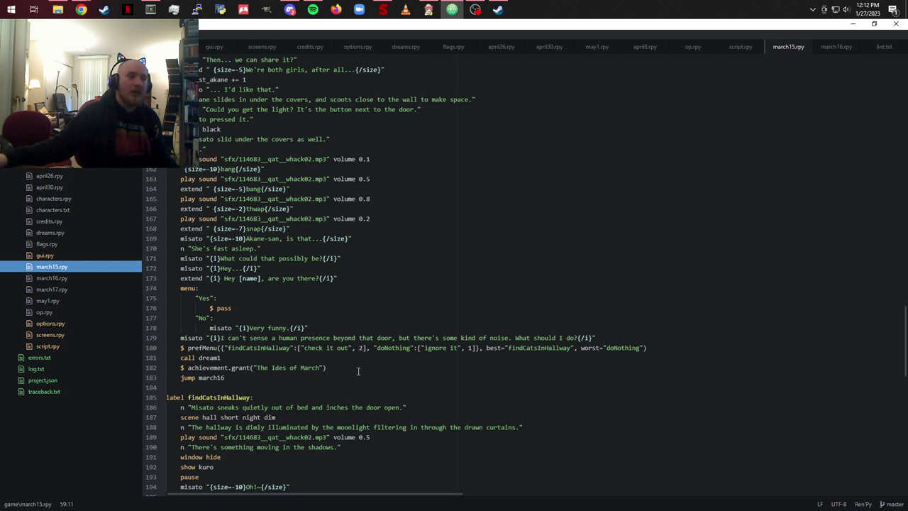
{"action": "scroll", "coordinate": [402, 364], "scroll_direction": "down", "scroll_amount": 3}
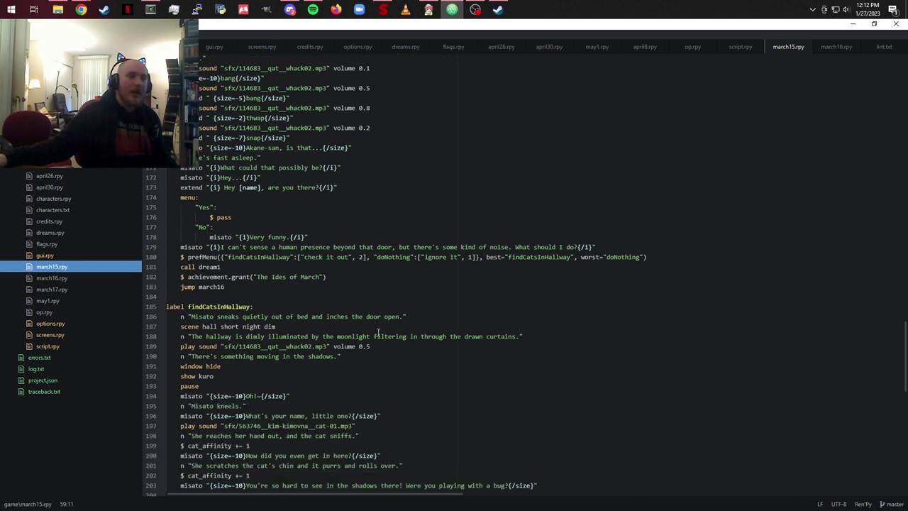
Step: Review march15.rpy back from the dream1 call to the front-door prefMenu, covering the sound cues, phone call and trust_akane increments
{"action": "scroll", "coordinate": [379, 332], "scroll_direction": "up", "scroll_amount": 2}
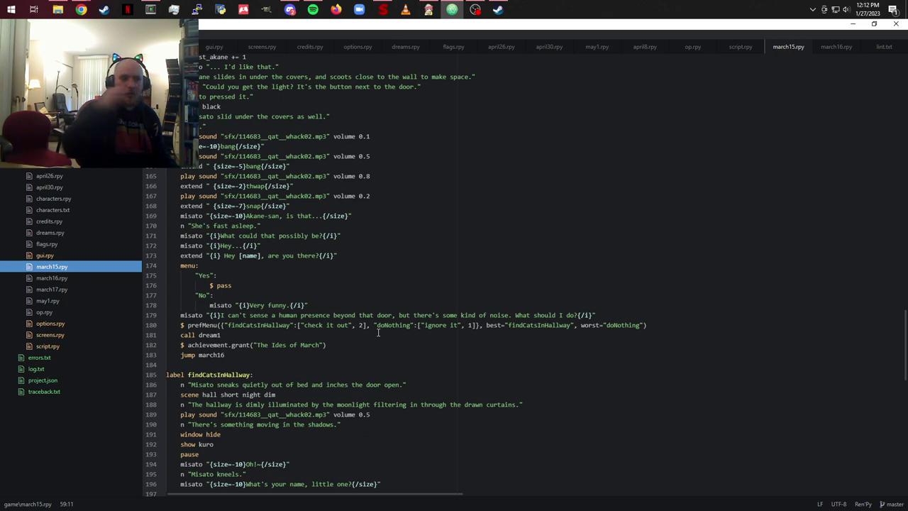
{"action": "scroll", "coordinate": [378, 332], "scroll_direction": "up", "scroll_amount": 5}
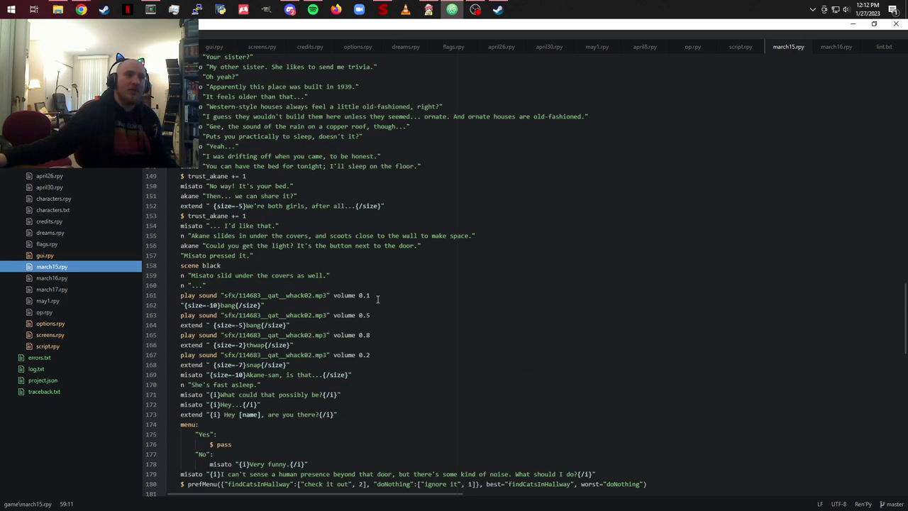
{"action": "scroll", "coordinate": [378, 298], "scroll_direction": "up", "scroll_amount": 13}
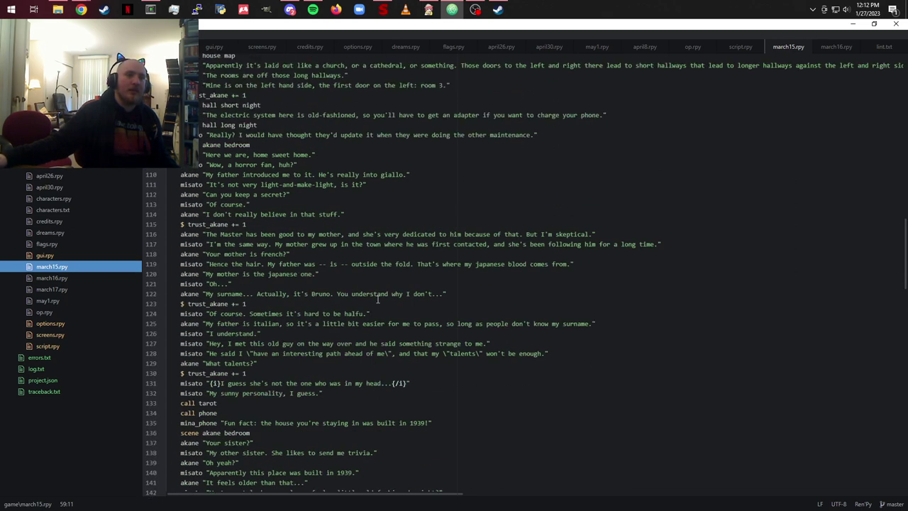
{"action": "scroll", "coordinate": [379, 299], "scroll_direction": "up", "scroll_amount": 4}
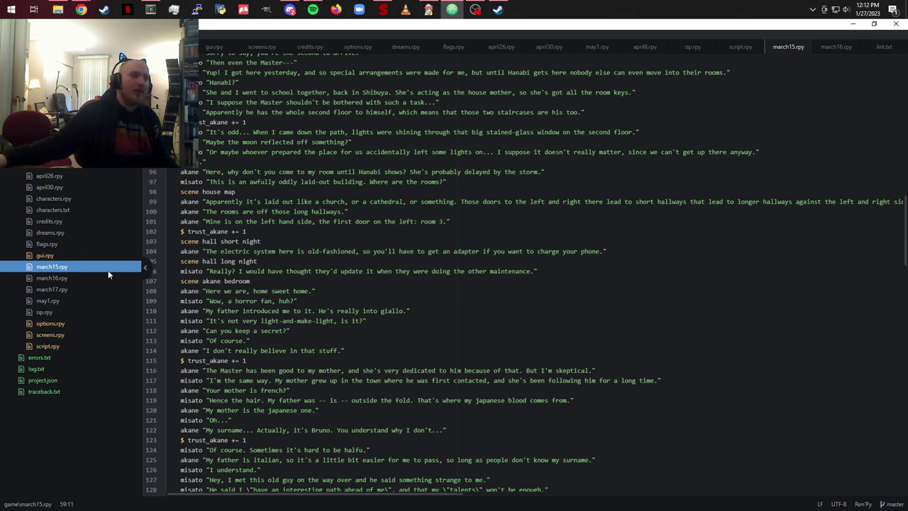
{"action": "scroll", "coordinate": [316, 252], "scroll_direction": "up", "scroll_amount": 9}
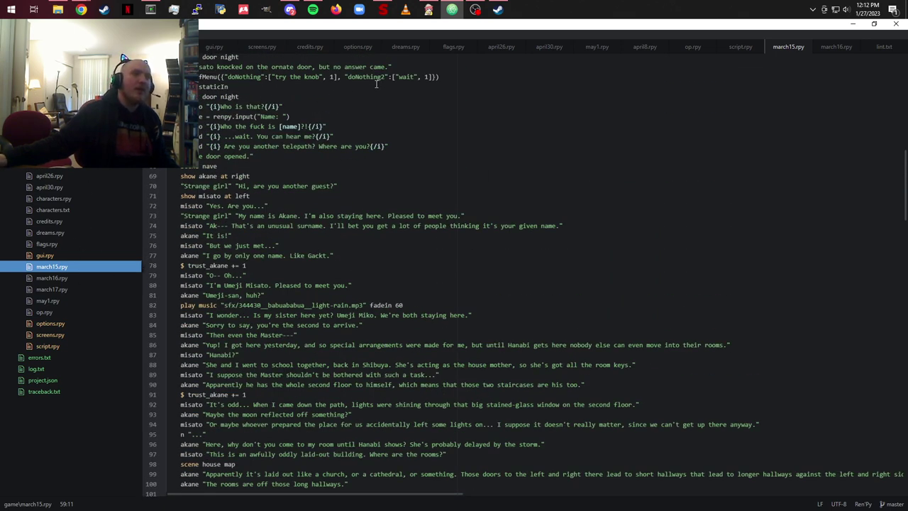
Step: Open dreams.rpy and examine the dreamIn, dreamOut and dream1 labels at the start of the file
{"action": "left_click", "coordinate": [54, 232]}
{"action": "scroll", "coordinate": [344, 204], "scroll_direction": "up", "scroll_amount": 10}
{"action": "scroll", "coordinate": [344, 203], "scroll_direction": "up", "scroll_amount": 20}
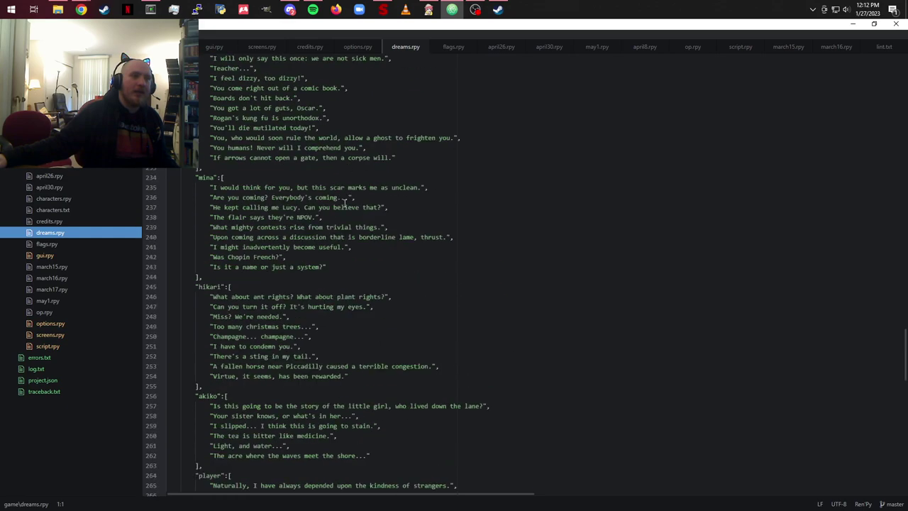
{"action": "scroll", "coordinate": [345, 204], "scroll_direction": "up", "scroll_amount": 20}
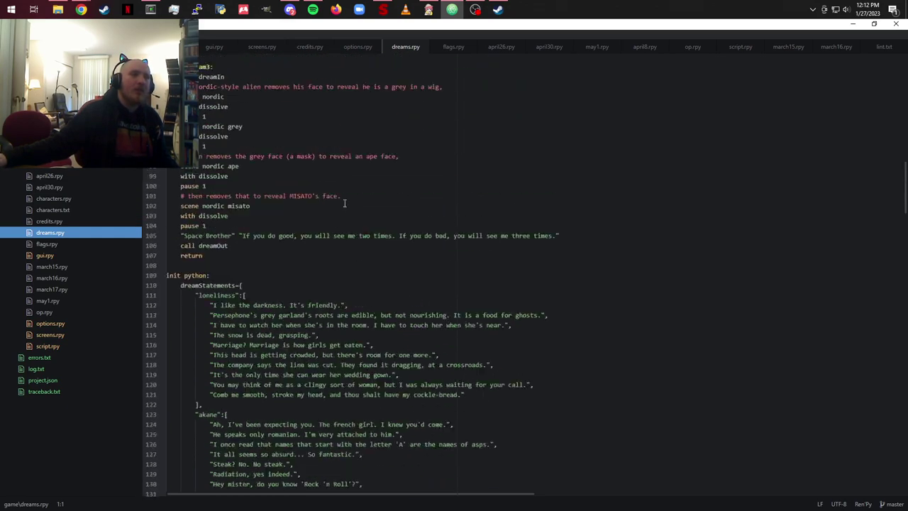
{"action": "scroll", "coordinate": [345, 204], "scroll_direction": "up", "scroll_amount": 1}
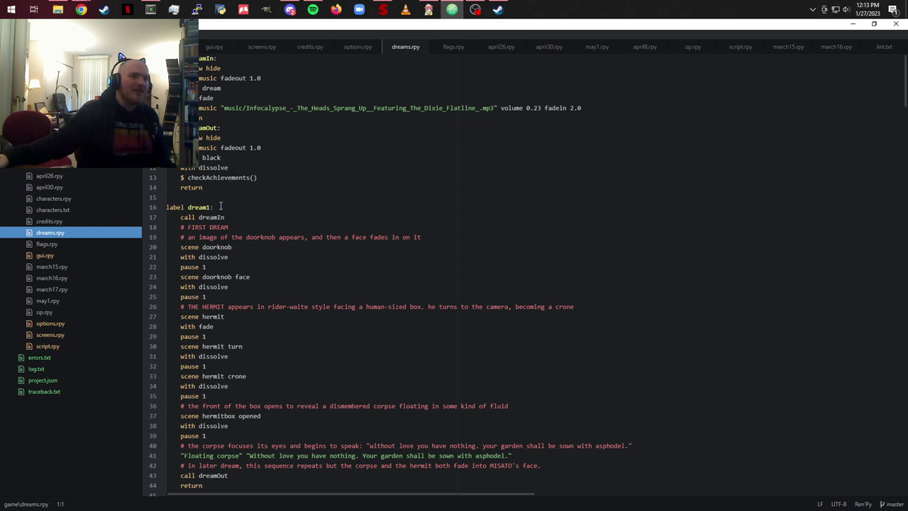
Step: Read the dream1, dream2 and cat_affinity_low_dream labels, including their scene transitions and the cat achievement
{"action": "scroll", "coordinate": [248, 372], "scroll_direction": "down", "scroll_amount": 3}
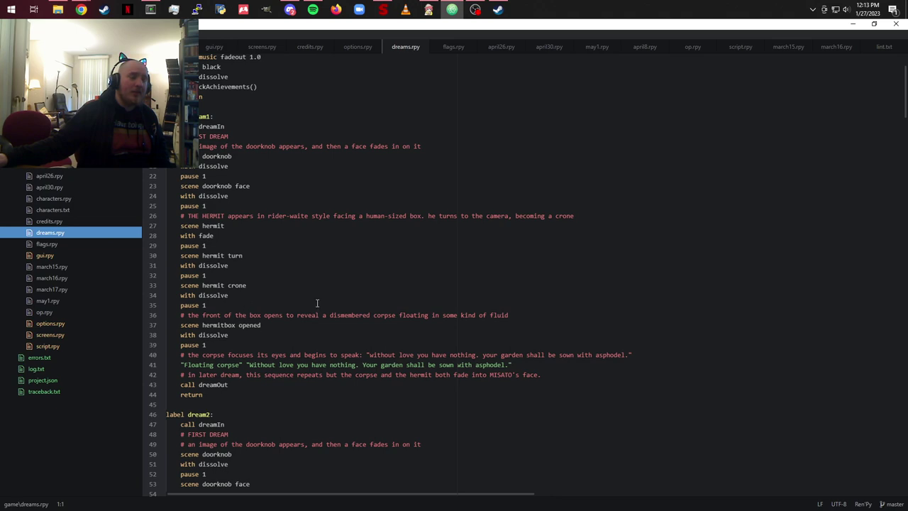
{"action": "scroll", "coordinate": [317, 303], "scroll_direction": "down", "scroll_amount": 4}
{"action": "scroll", "coordinate": [236, 336], "scroll_direction": "down", "scroll_amount": 2}
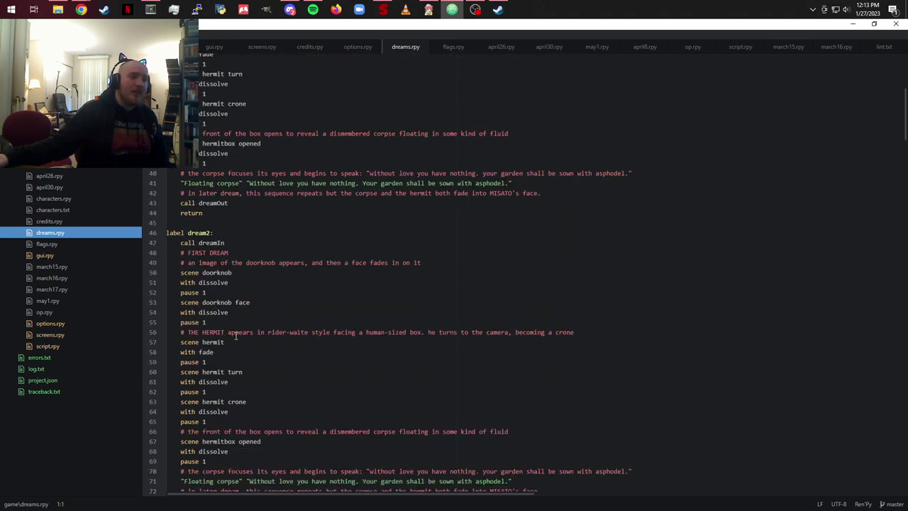
{"action": "scroll", "coordinate": [272, 434], "scroll_direction": "down", "scroll_amount": 3}
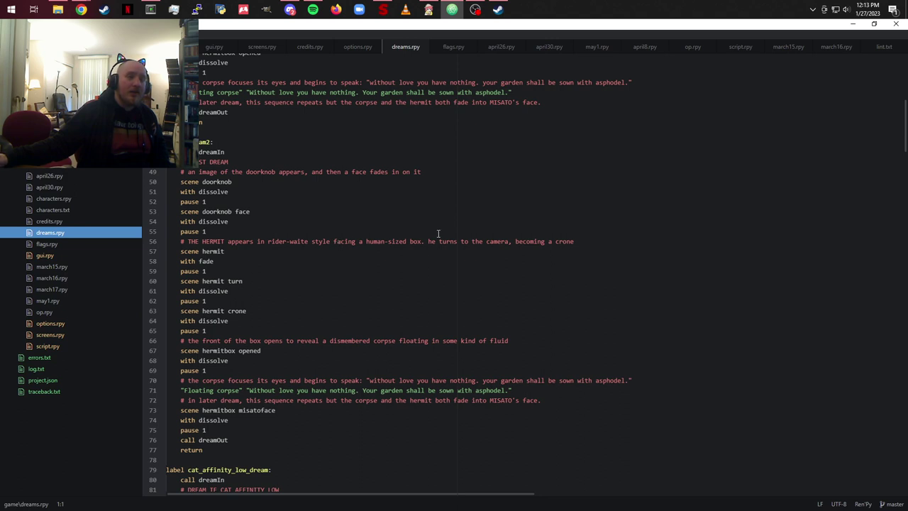
{"action": "scroll", "coordinate": [387, 349], "scroll_direction": "down", "scroll_amount": 5}
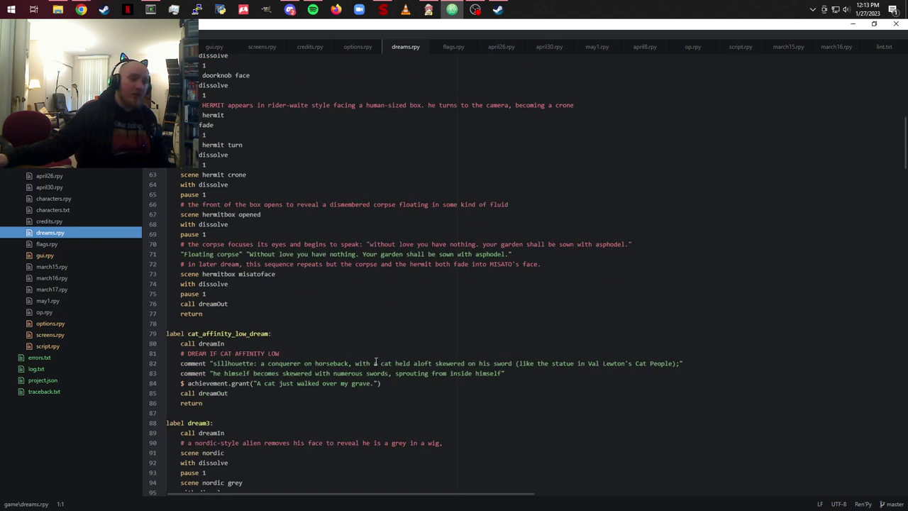
{"action": "scroll", "coordinate": [365, 346], "scroll_direction": "down", "scroll_amount": 2}
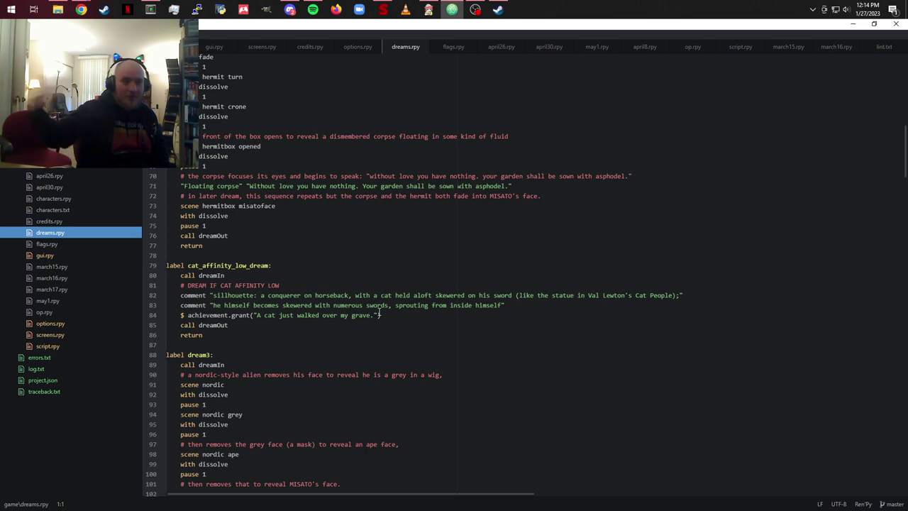
Step: Examine the dreamStatements dictionary after dream3, focusing on its "loneliness" list
{"action": "scroll", "coordinate": [429, 341], "scroll_direction": "down", "scroll_amount": 12}
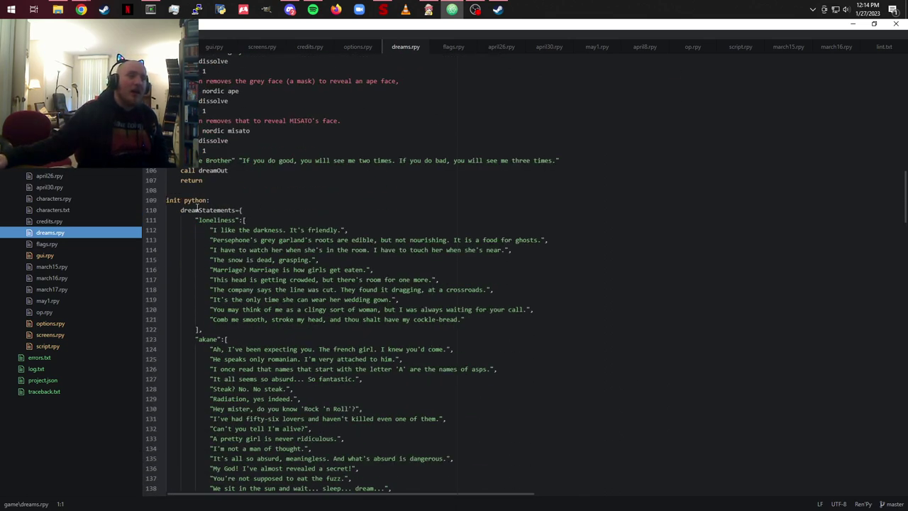
{"action": "scroll", "coordinate": [279, 234], "scroll_direction": "down", "scroll_amount": 7}
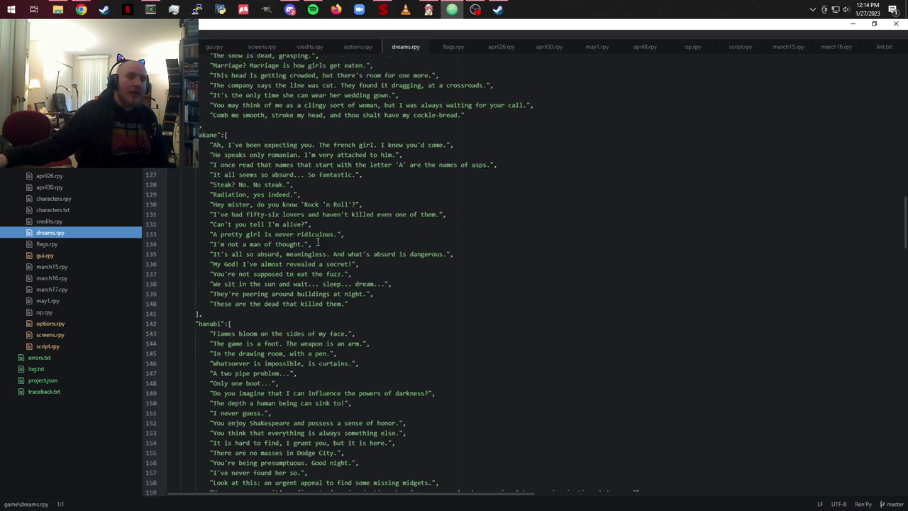
{"action": "scroll", "coordinate": [225, 197], "scroll_direction": "up", "scroll_amount": 6}
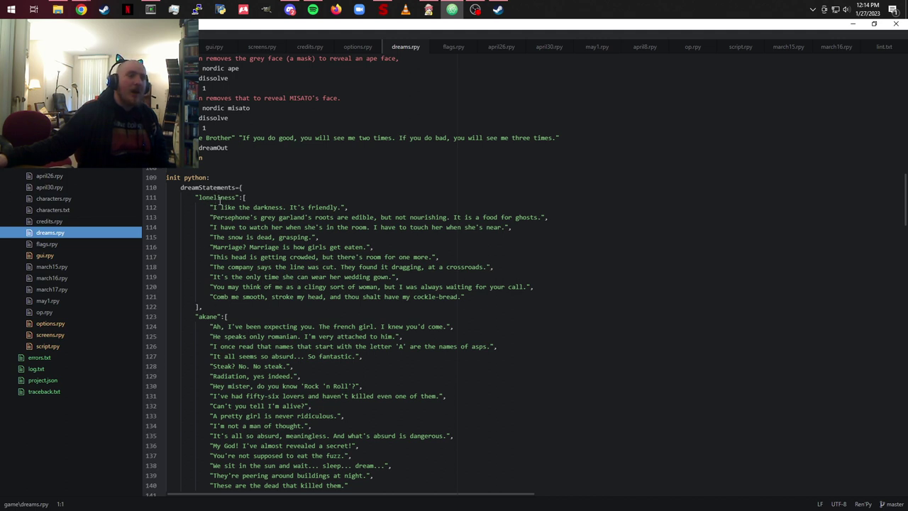
{"action": "left_click", "coordinate": [210, 197]}
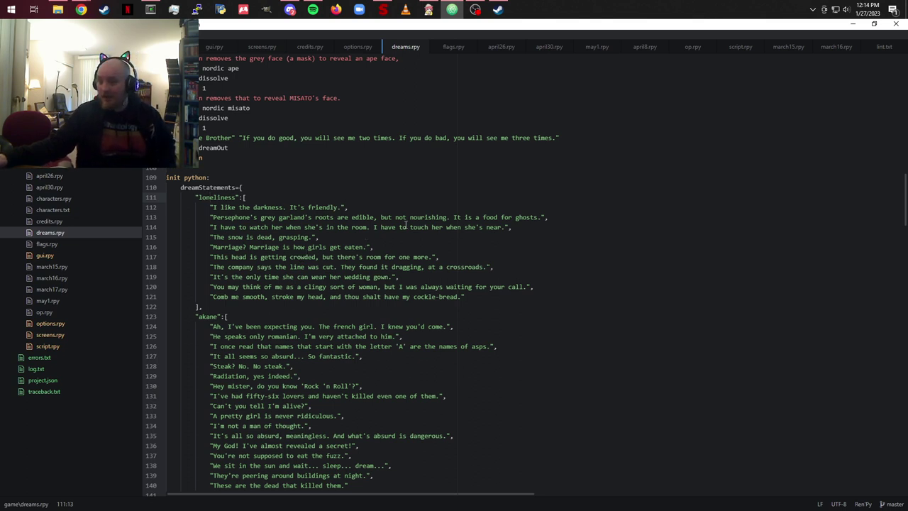
Step: Look through the per-character dreamStatements lists from "akane" and "hanabi" through "yuuko", "mina", "hikari" and "akiko"
{"action": "scroll", "coordinate": [292, 263], "scroll_direction": "down", "scroll_amount": 3}
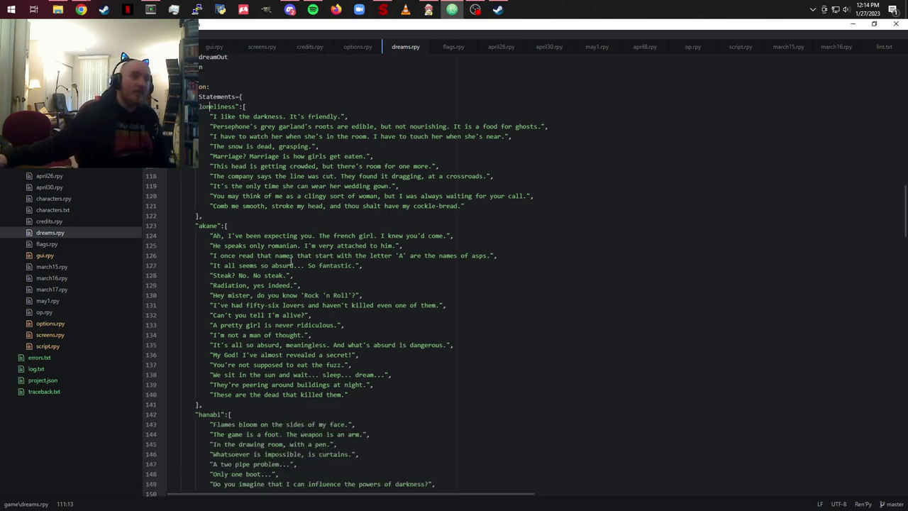
{"action": "left_click", "coordinate": [217, 226]}
{"action": "left_click", "coordinate": [212, 407]}
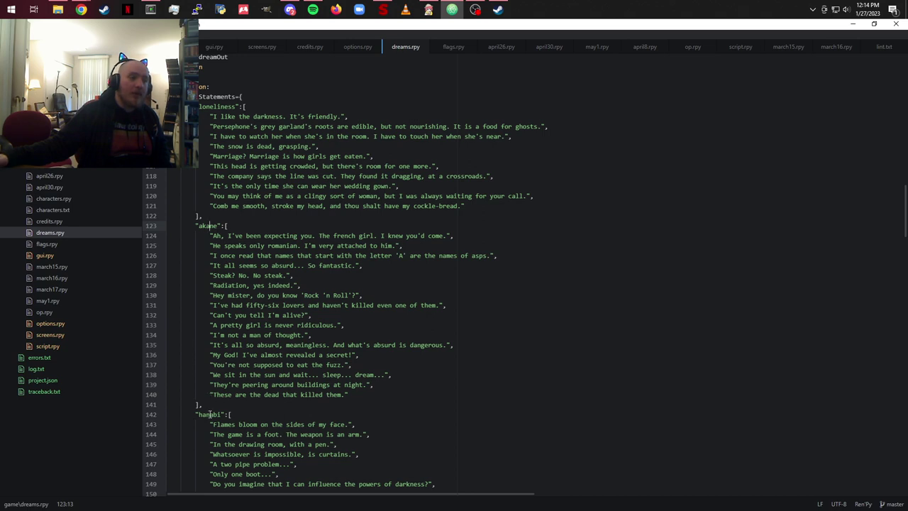
{"action": "scroll", "coordinate": [275, 291], "scroll_direction": "down", "scroll_amount": 9}
{"action": "scroll", "coordinate": [275, 291], "scroll_direction": "down", "scroll_amount": 7}
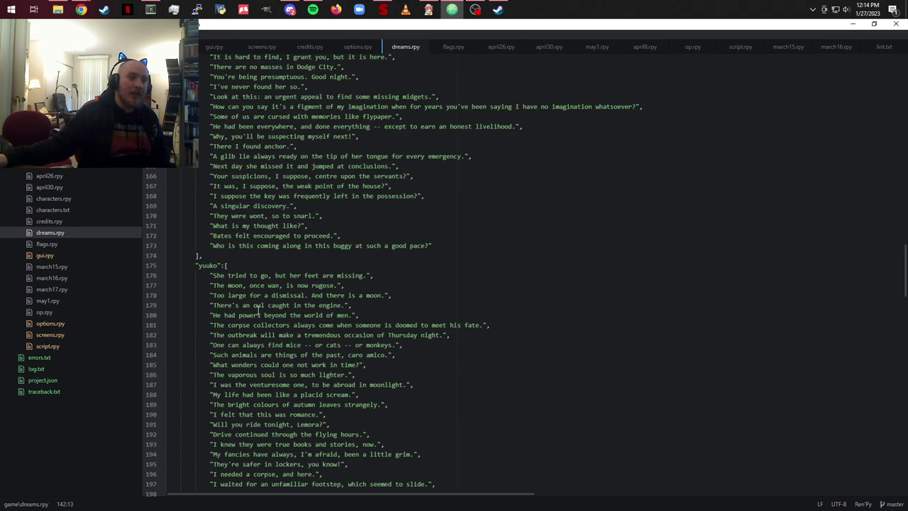
{"action": "scroll", "coordinate": [226, 275], "scroll_direction": "down", "scroll_amount": 18}
{"action": "scroll", "coordinate": [226, 275], "scroll_direction": "down", "scroll_amount": 8}
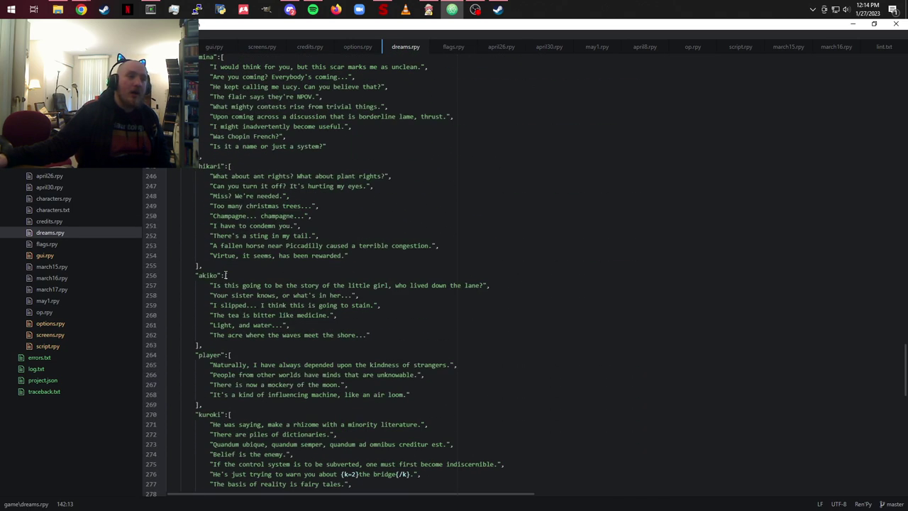
Step: Examine the "player", "kuroki", "cats" and remaining dreamStatements lists down to the dreamStatementLookup function
{"action": "scroll", "coordinate": [226, 275], "scroll_direction": "down", "scroll_amount": 3}
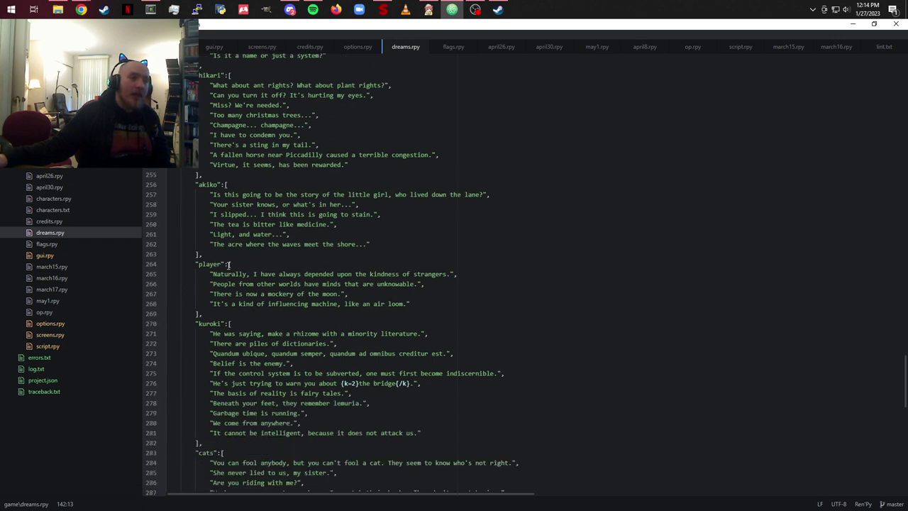
{"action": "left_click", "coordinate": [207, 264]}
{"action": "scroll", "coordinate": [246, 299], "scroll_direction": "down", "scroll_amount": 4}
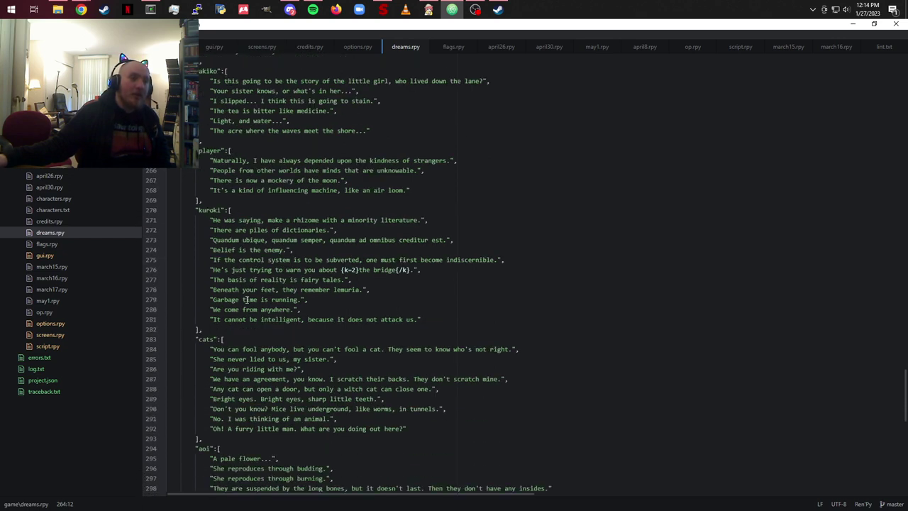
{"action": "left_click", "coordinate": [208, 210]}
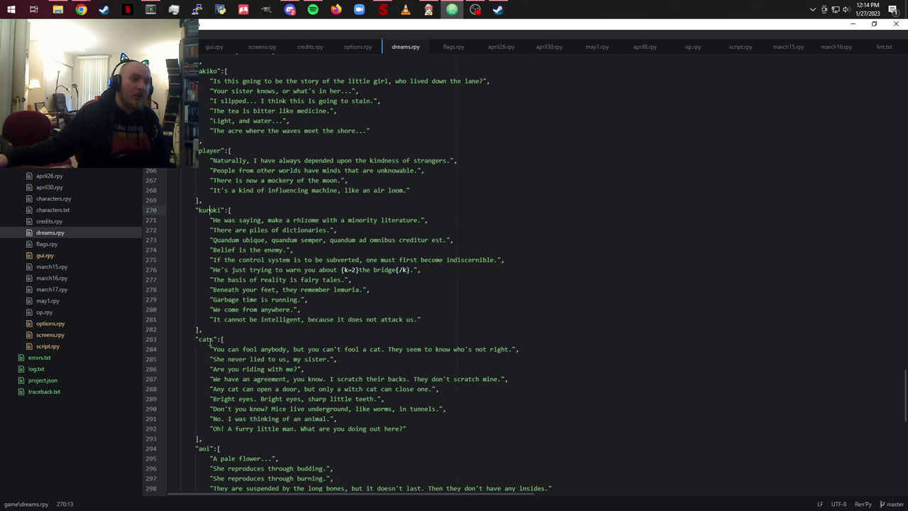
{"action": "left_click", "coordinate": [209, 342]}
{"action": "scroll", "coordinate": [284, 319], "scroll_direction": "down", "scroll_amount": 5}
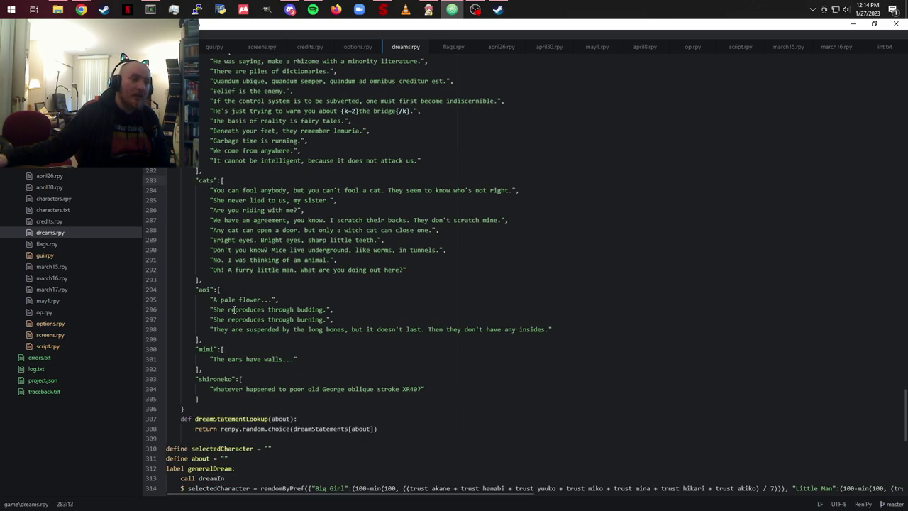
Step: Go back to the start of the dreamStatements dictionary and read the "akane" list, including its steak and radiation lines
{"action": "scroll", "coordinate": [301, 318], "scroll_direction": "up", "scroll_amount": 20}
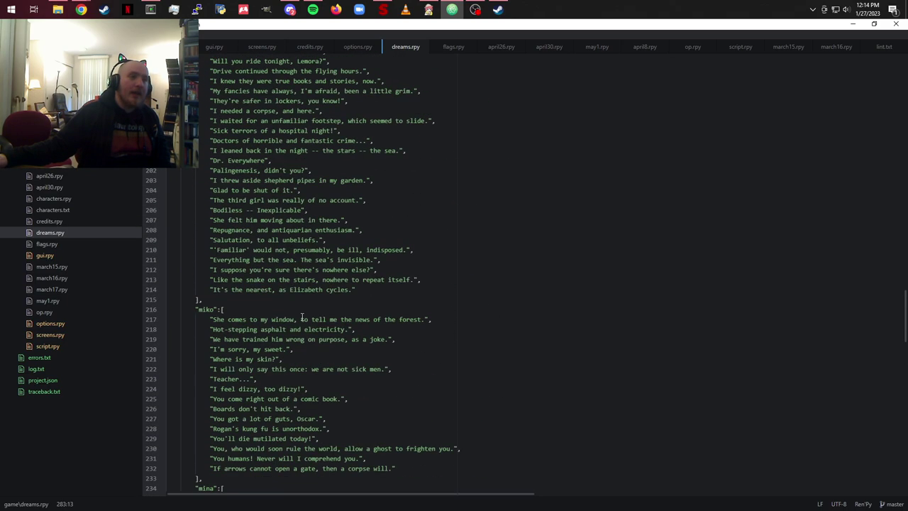
{"action": "scroll", "coordinate": [302, 317], "scroll_direction": "up", "scroll_amount": 20}
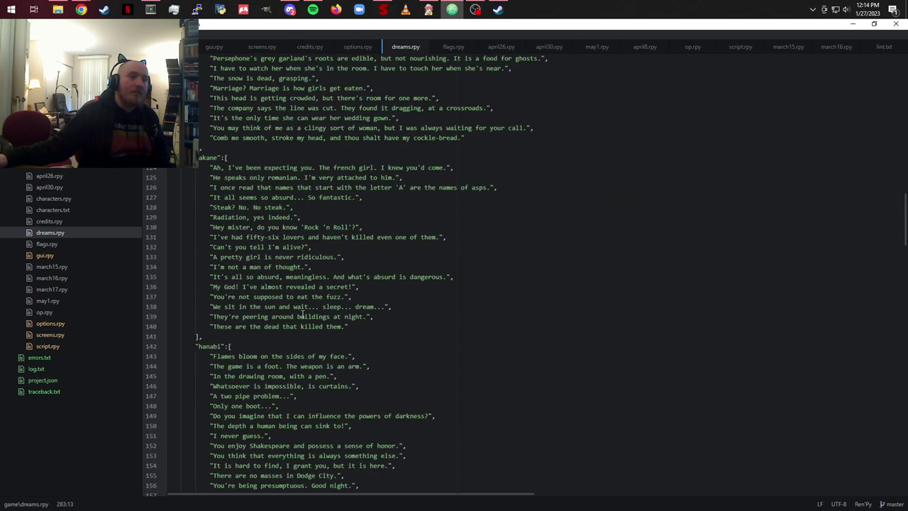
{"action": "scroll", "coordinate": [303, 314], "scroll_direction": "up", "scroll_amount": 1}
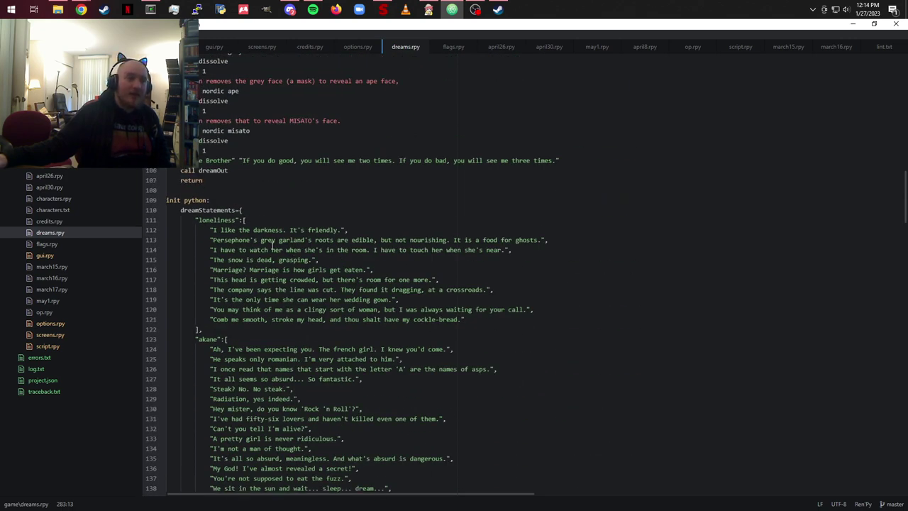
{"action": "scroll", "coordinate": [272, 250], "scroll_direction": "down", "scroll_amount": 3}
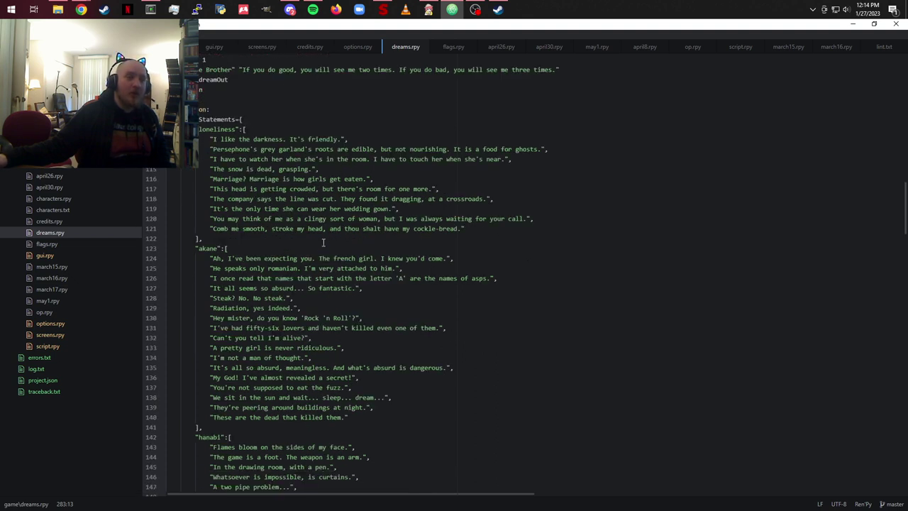
{"action": "scroll", "coordinate": [392, 277], "scroll_direction": "down", "scroll_amount": 2}
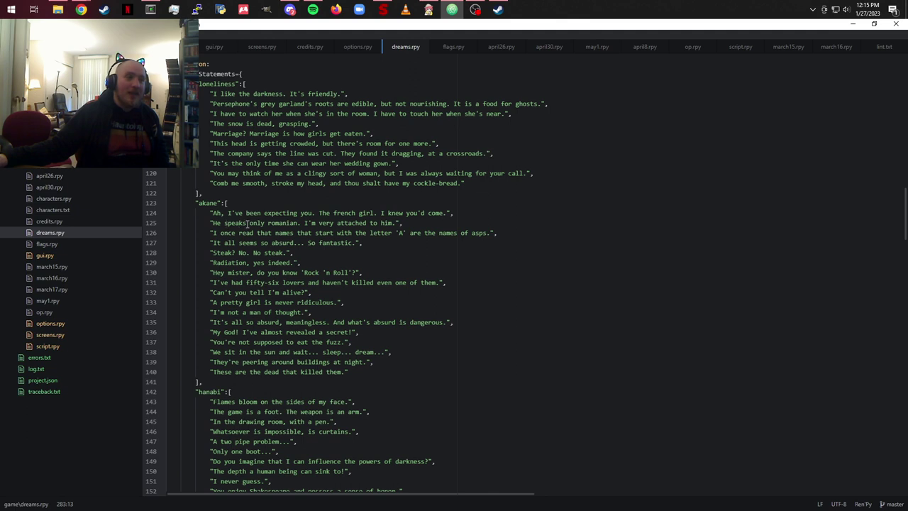
{"action": "left_click", "coordinate": [395, 223]}
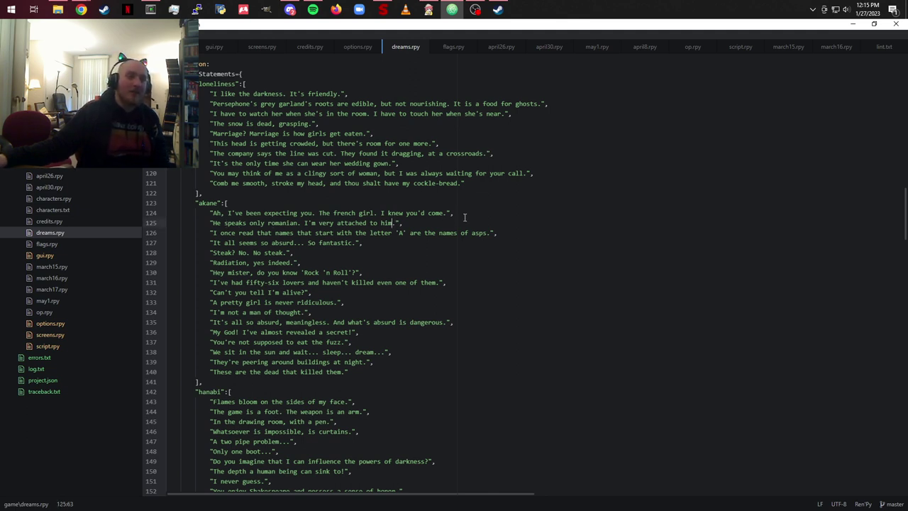
{"action": "left_click", "coordinate": [233, 202]}
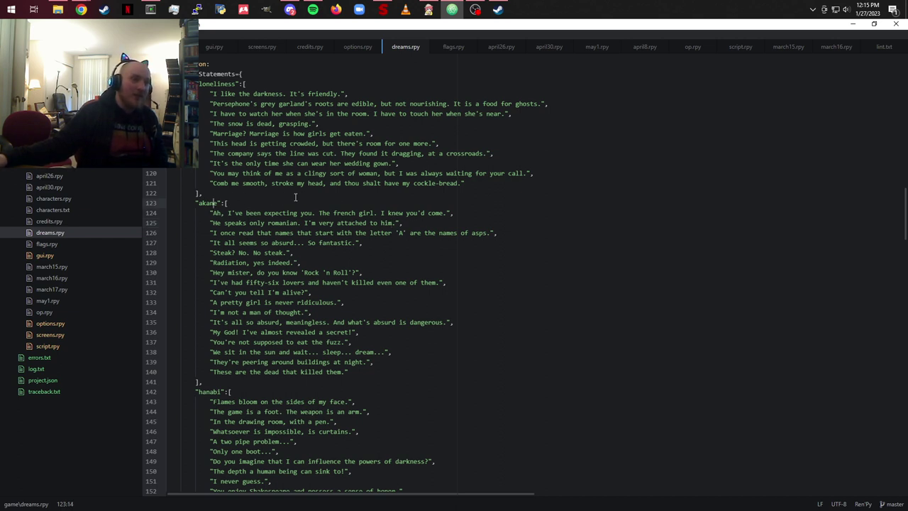
{"action": "left_click", "coordinate": [256, 253]}
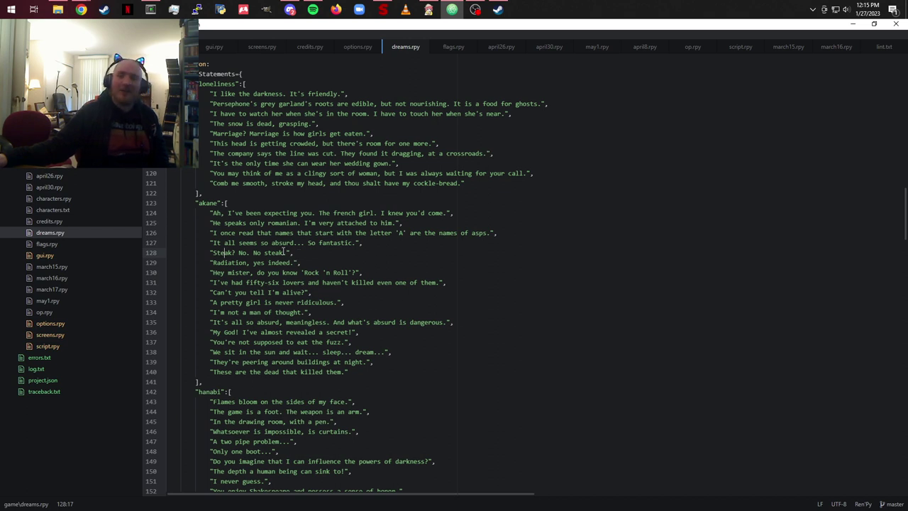
{"action": "left_click", "coordinate": [284, 252]}
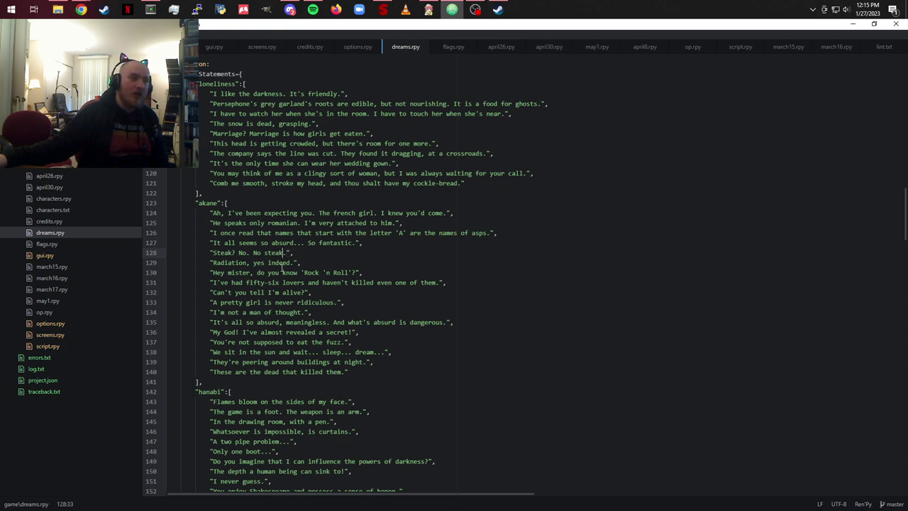
{"action": "left_click", "coordinate": [247, 264]}
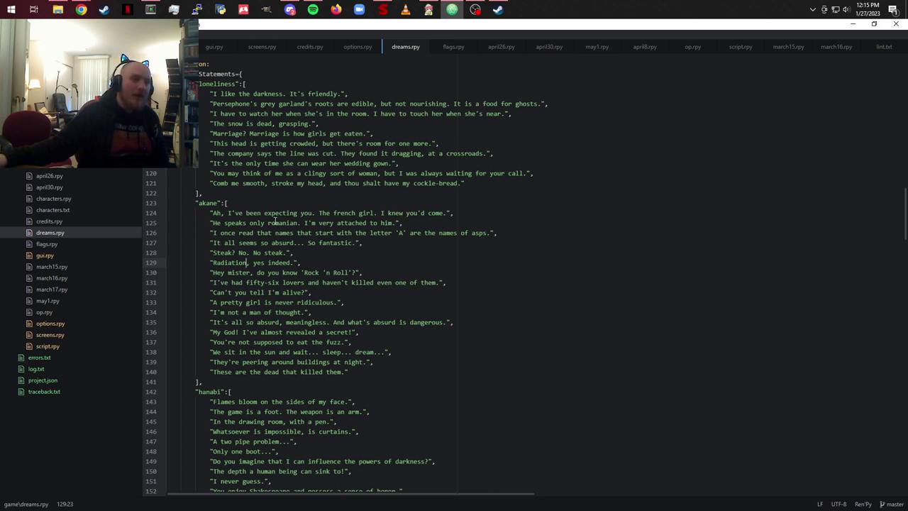
Step: Reread the "loneliness" statements, including the wedding gown and cockle-bread lines
{"action": "scroll", "coordinate": [321, 336], "scroll_direction": "down", "scroll_amount": 3}
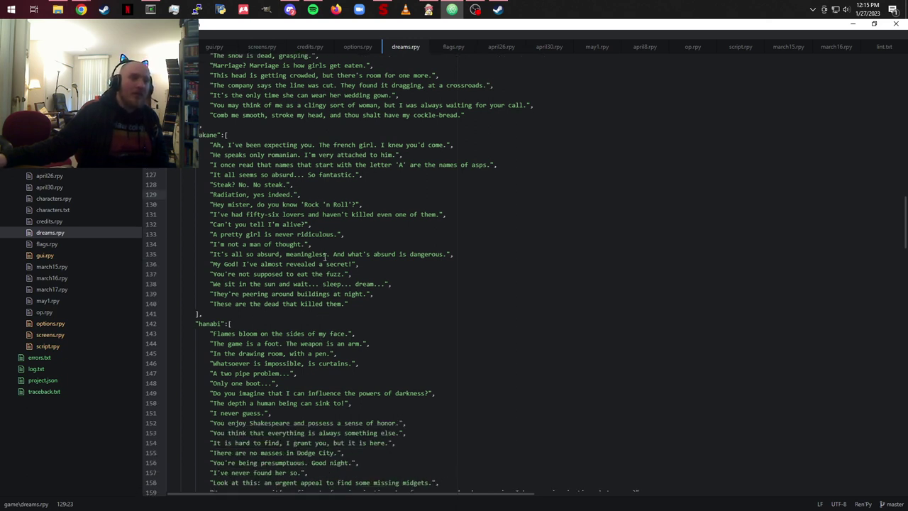
{"action": "scroll", "coordinate": [324, 264], "scroll_direction": "up", "scroll_amount": 5}
{"action": "left_click", "coordinate": [248, 160]}
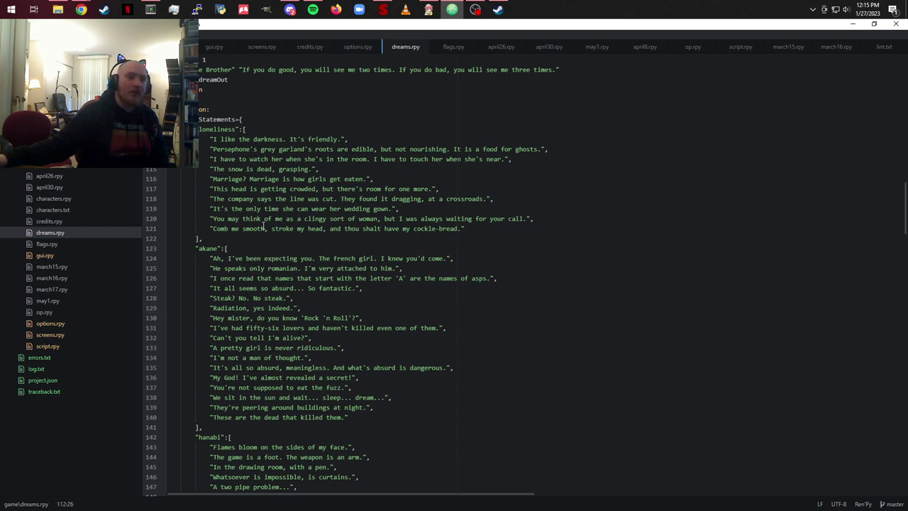
{"action": "left_click", "coordinate": [396, 228]}
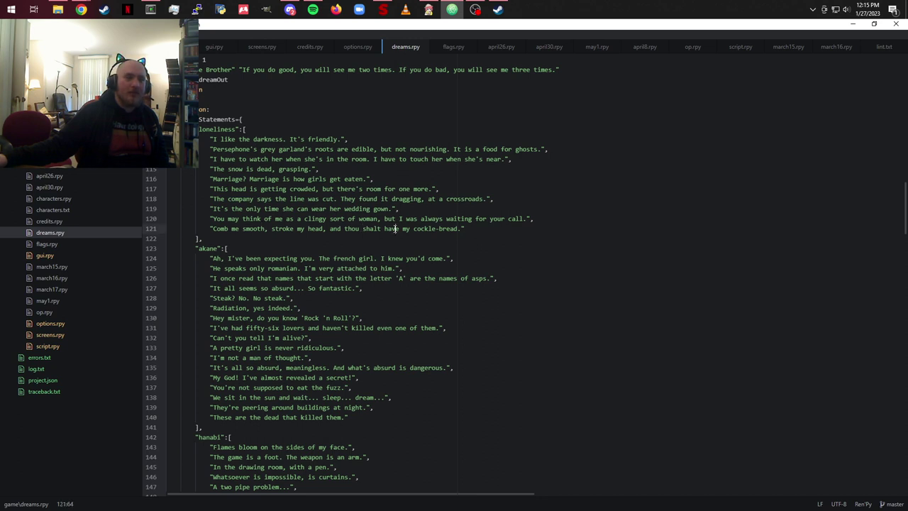
{"action": "left_click", "coordinate": [367, 210]}
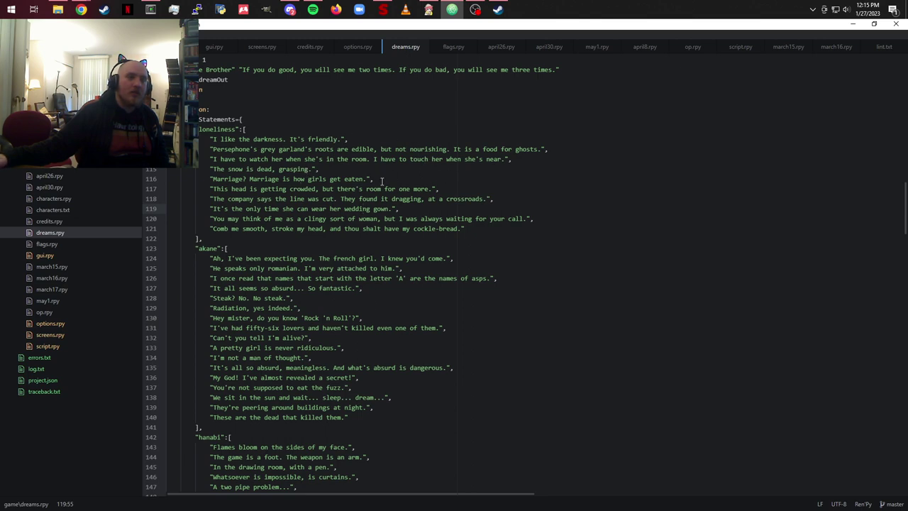
Step: Read the opening statements of the "hanabi" list, down to the "Whatsoever is impossible, is curtains." line
{"action": "scroll", "coordinate": [387, 181], "scroll_direction": "down", "scroll_amount": 10}
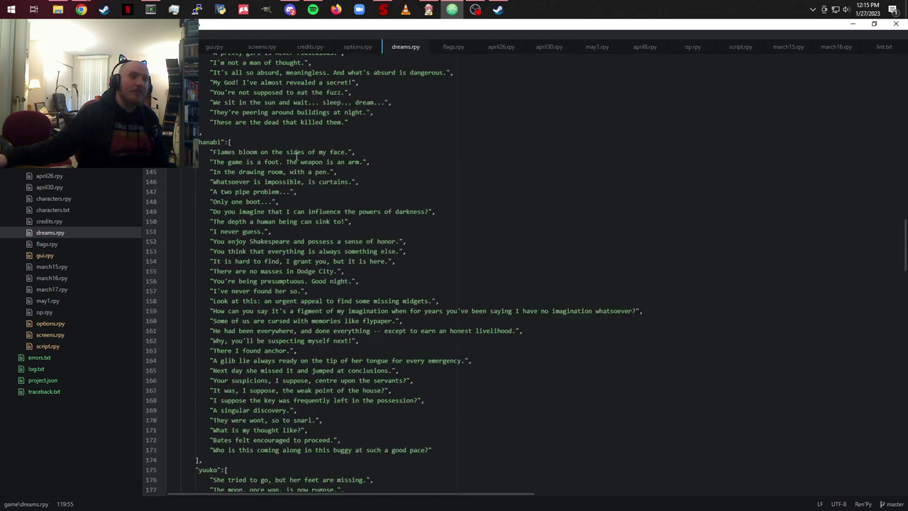
{"action": "scroll", "coordinate": [287, 197], "scroll_direction": "down", "scroll_amount": 1}
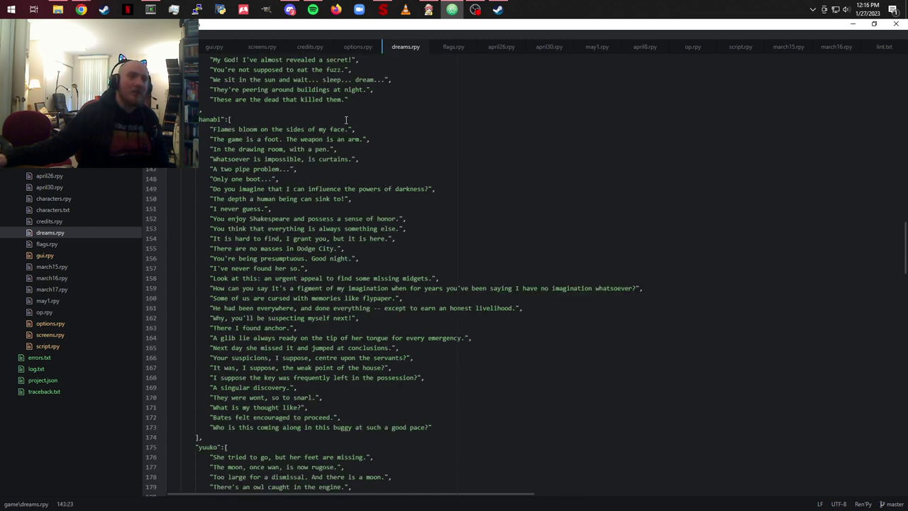
{"action": "left_click", "coordinate": [239, 139]}
{"action": "type", "text": ","}
{"action": "left_click", "coordinate": [345, 159]}
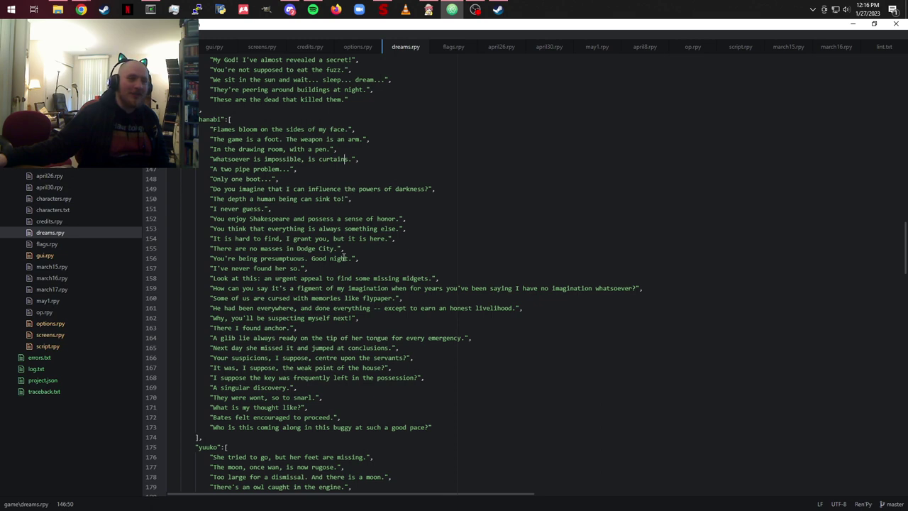
Step: Read the first statements of the "yuuko" list, focusing on the "The moon, once wan, is now rugose." line
{"action": "scroll", "coordinate": [345, 258], "scroll_direction": "down", "scroll_amount": 8}
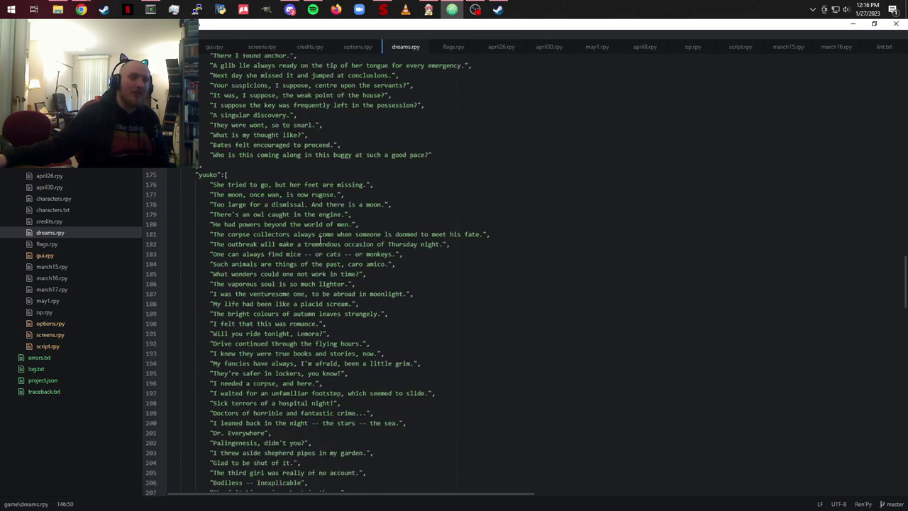
{"action": "left_click", "coordinate": [253, 196]}
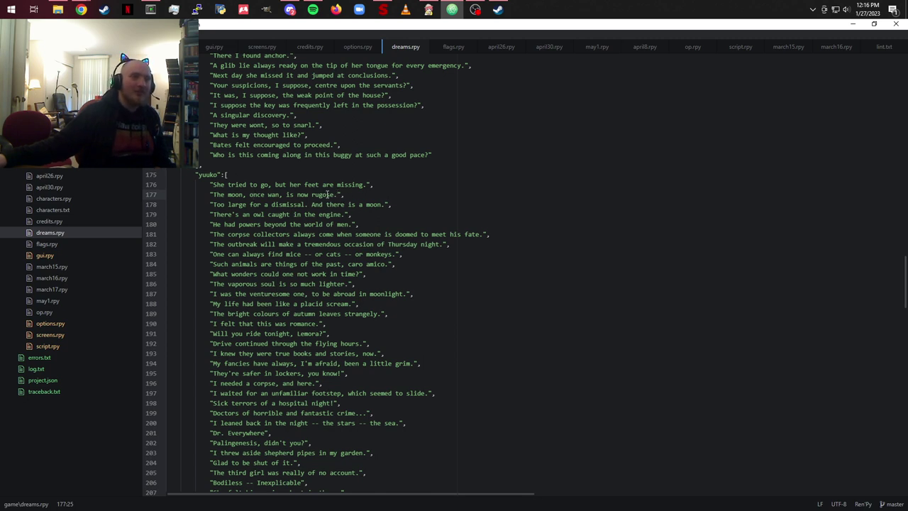
{"action": "key", "text": "End"}
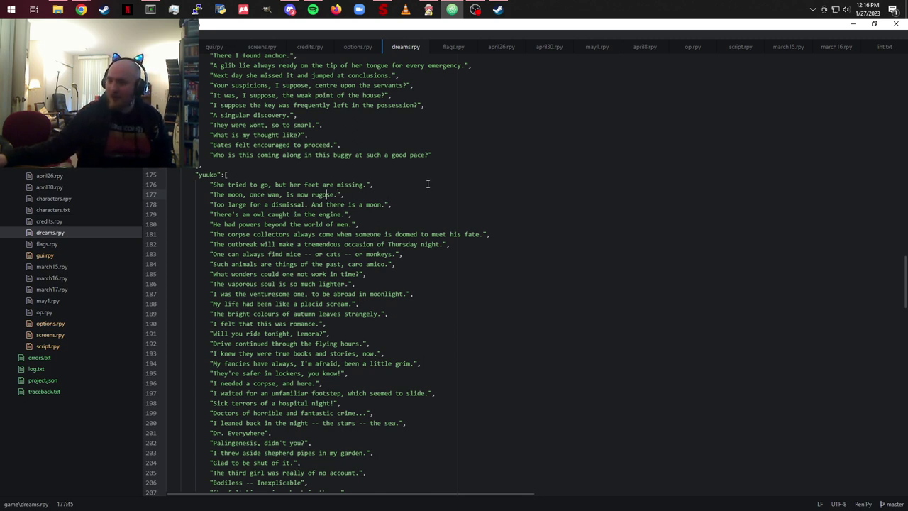
{"action": "left_click", "coordinate": [203, 175]}
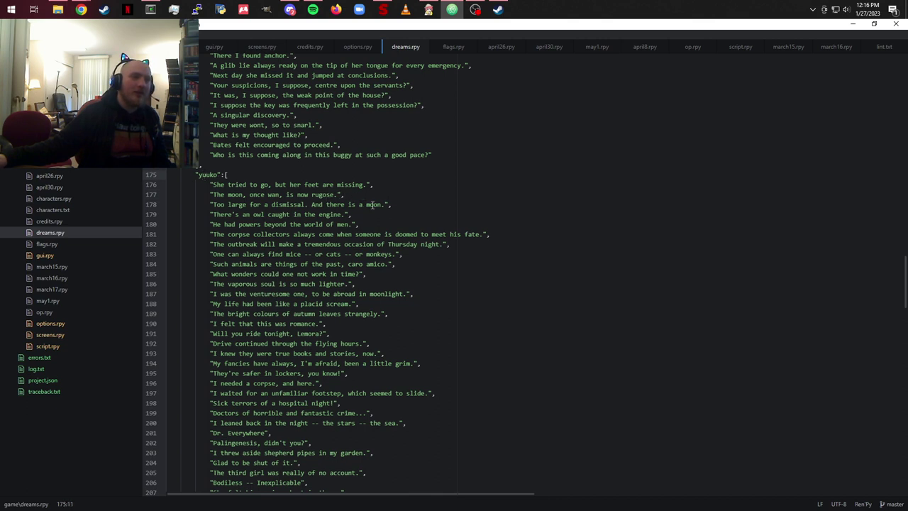
{"action": "left_click", "coordinate": [328, 194]}
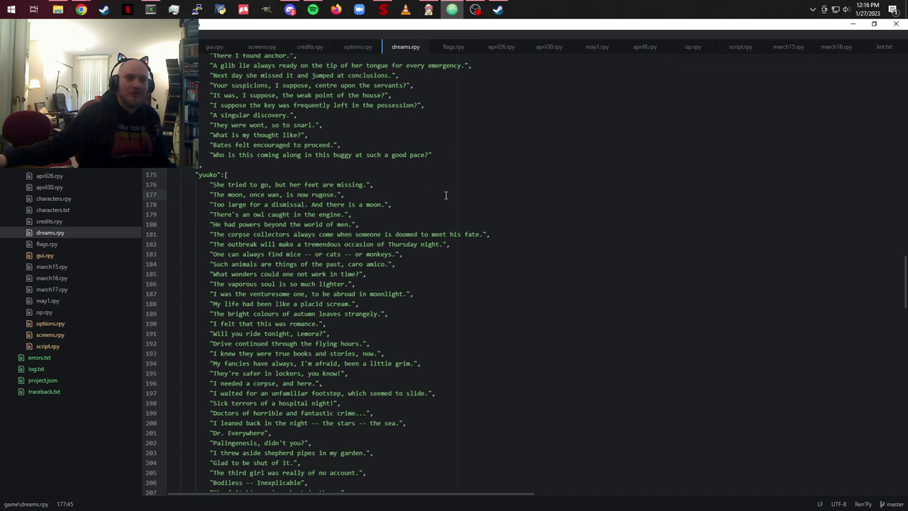
Step: Skip past the remaining lists to the generalDream label and examine how randomByPref chooses selectedCharacter for Big Girl and Little Man
{"action": "scroll", "coordinate": [440, 234], "scroll_direction": "down", "scroll_amount": 10}
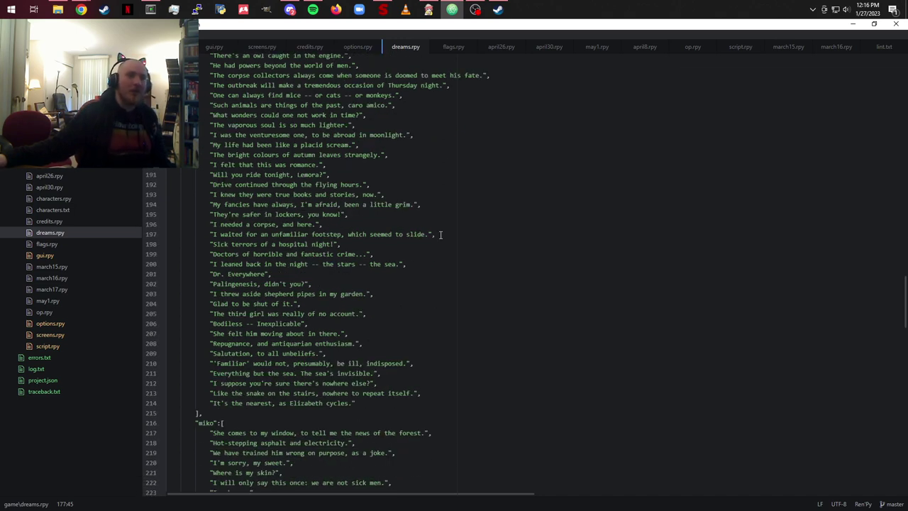
{"action": "scroll", "coordinate": [441, 235], "scroll_direction": "down", "scroll_amount": 3}
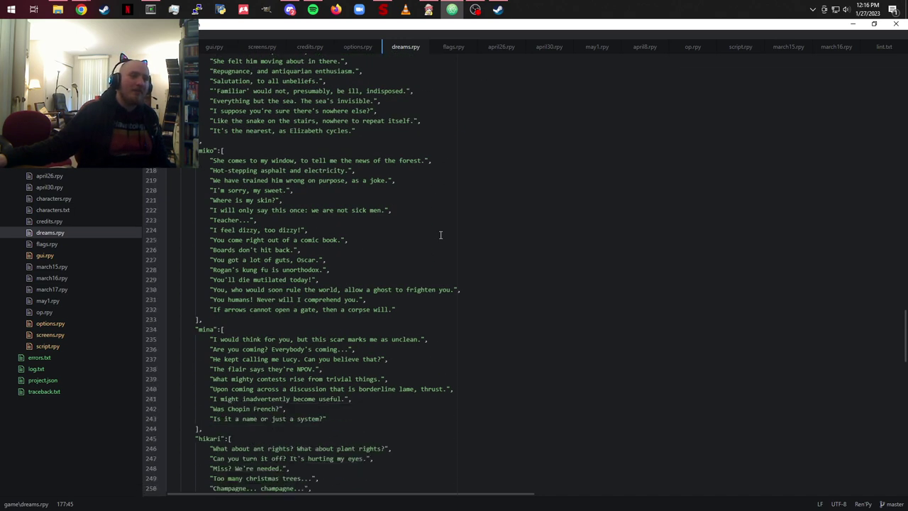
{"action": "scroll", "coordinate": [363, 243], "scroll_direction": "down", "scroll_amount": 15}
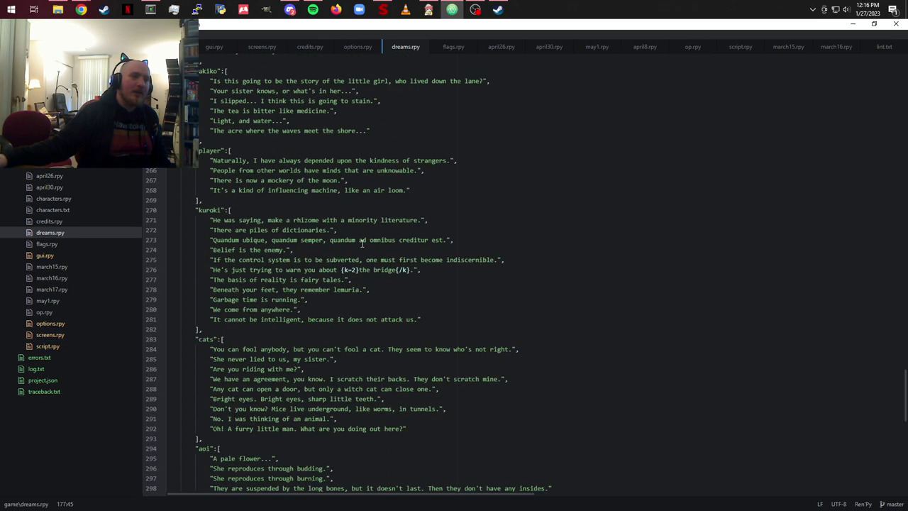
{"action": "scroll", "coordinate": [363, 242], "scroll_direction": "down", "scroll_amount": 16}
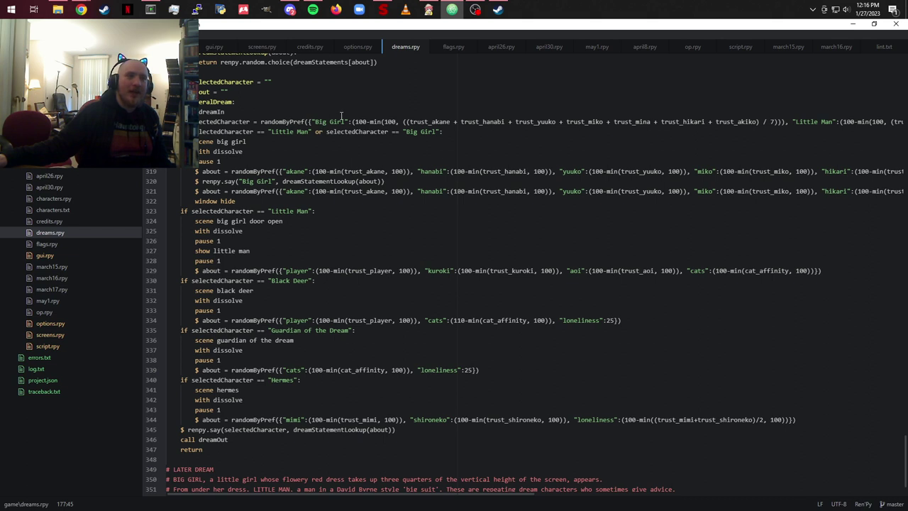
{"action": "left_click", "coordinate": [325, 131]}
{"action": "left_click", "coordinate": [286, 131]}
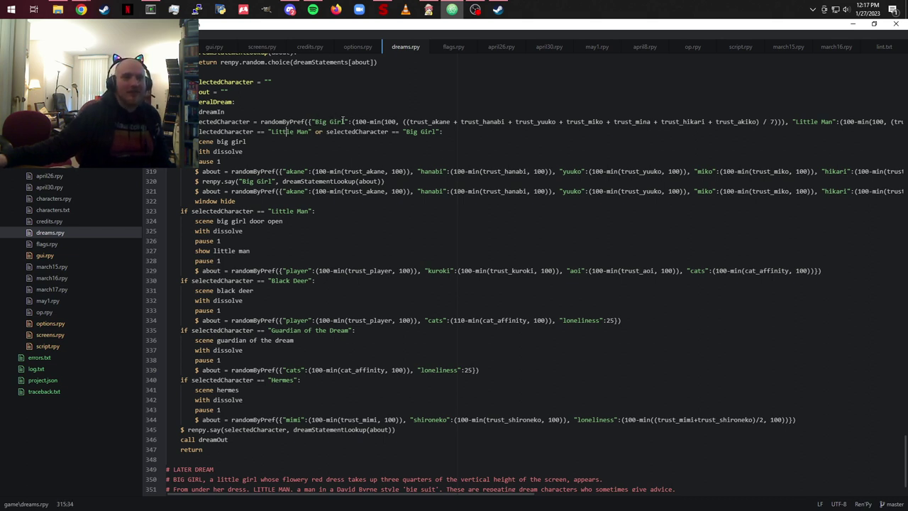
{"action": "left_click", "coordinate": [343, 121]}
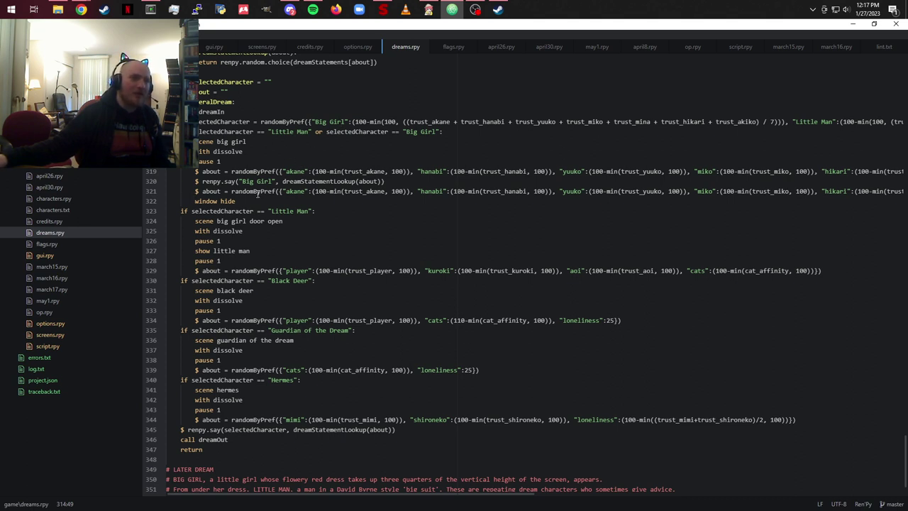
Step: Examine how the generalDream branches for Big Girl, Little Man, Black Deer, Guardian of the Dream and Hermes pick their about topic
{"action": "left_click", "coordinate": [296, 174]}
{"action": "left_click", "coordinate": [294, 191]}
{"action": "left_click", "coordinate": [287, 212]}
{"action": "left_click", "coordinate": [297, 281]}
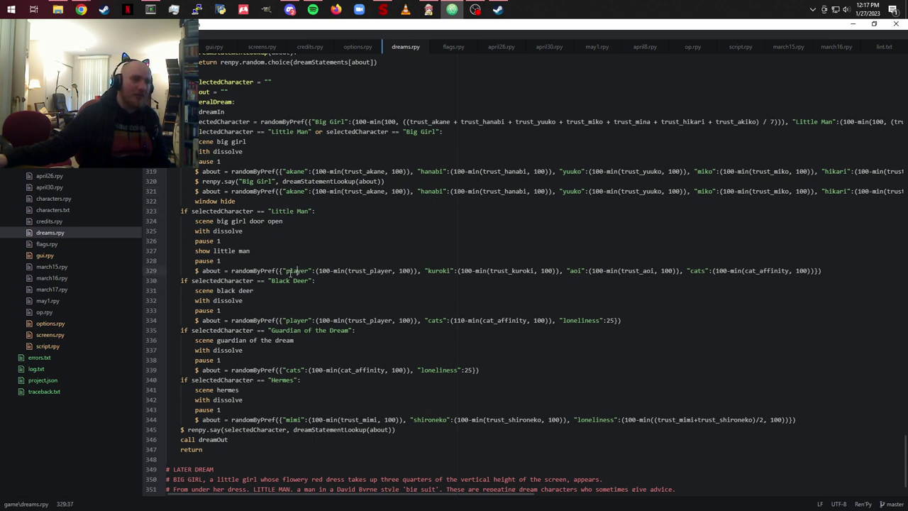
{"action": "left_click", "coordinate": [289, 282]}
{"action": "left_click", "coordinate": [307, 331]}
{"action": "left_click", "coordinate": [287, 381]}
{"action": "scroll", "coordinate": [317, 407], "scroll_direction": "down", "scroll_amount": 1}
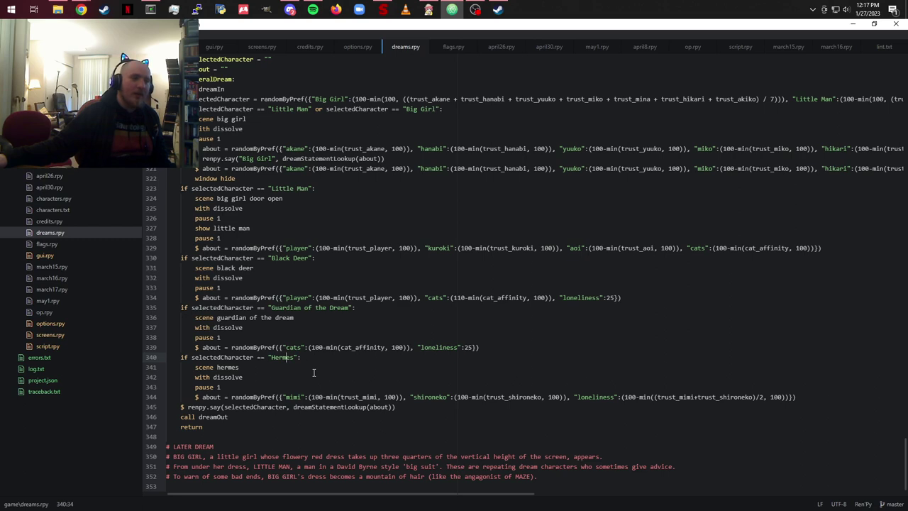
Step: Compare the "kuroki", "cats", "aoi", "mimi" and "shironeko" statement lists with the topics used in generalDream
{"action": "scroll", "coordinate": [313, 372], "scroll_direction": "up", "scroll_amount": 4}
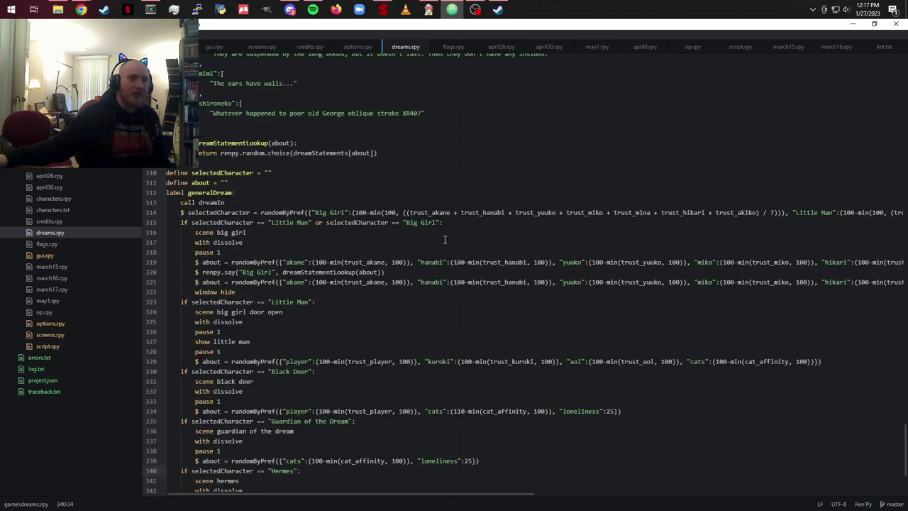
{"action": "scroll", "coordinate": [445, 239], "scroll_direction": "up", "scroll_amount": 13}
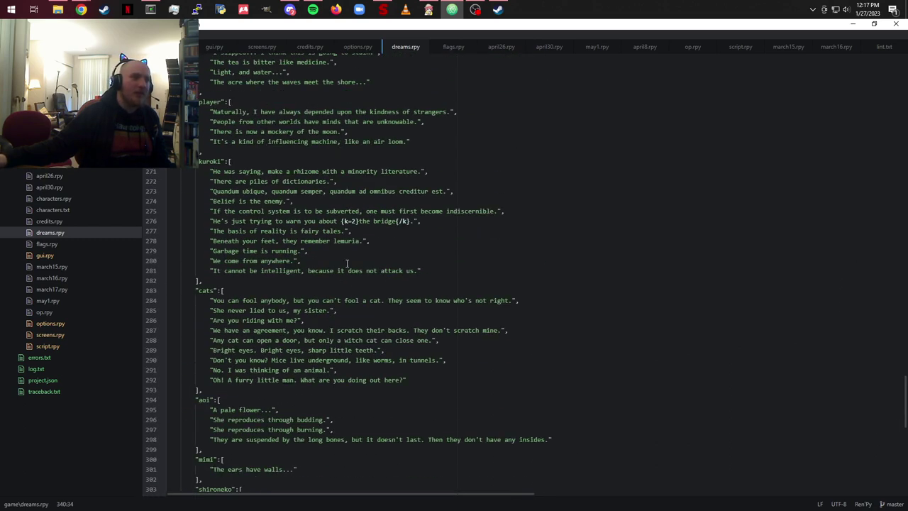
{"action": "scroll", "coordinate": [347, 263], "scroll_direction": "down", "scroll_amount": 12}
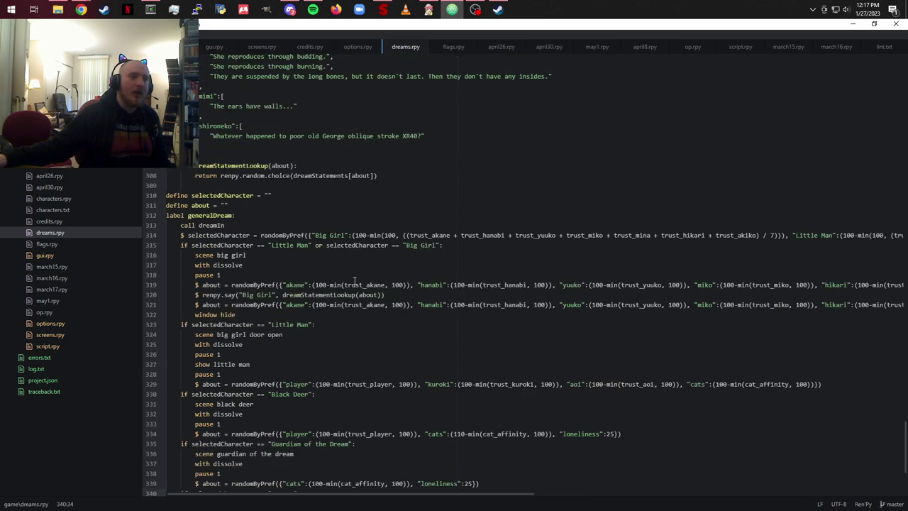
{"action": "scroll", "coordinate": [401, 258], "scroll_direction": "down", "scroll_amount": 5}
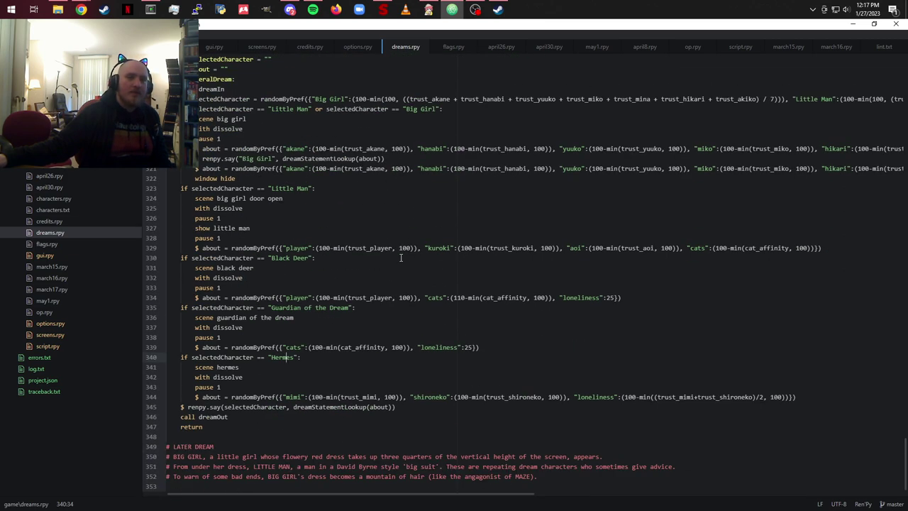
Step: Open the march15.rpy script
{"action": "left_click", "coordinate": [57, 266]}
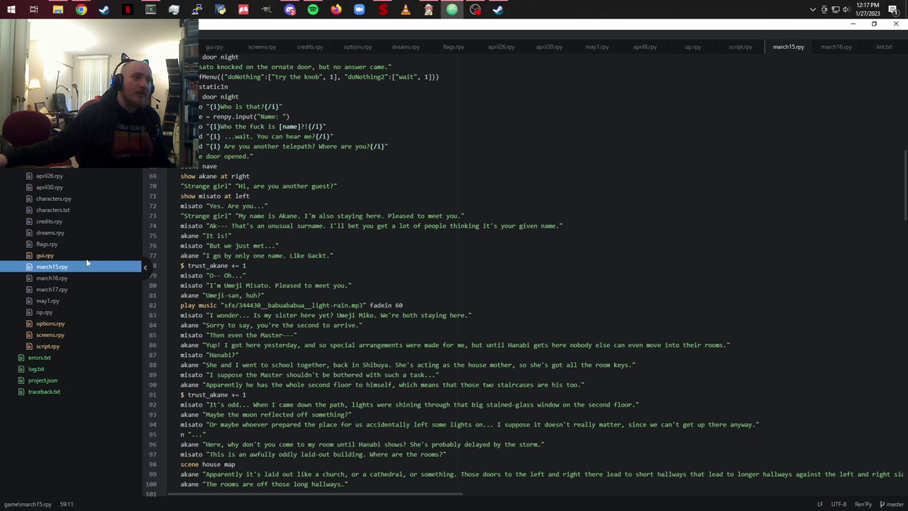
Step: Open options.rpy and examine the game's name, version, about text, build name and sound and music settings
{"action": "left_click", "coordinate": [56, 324]}
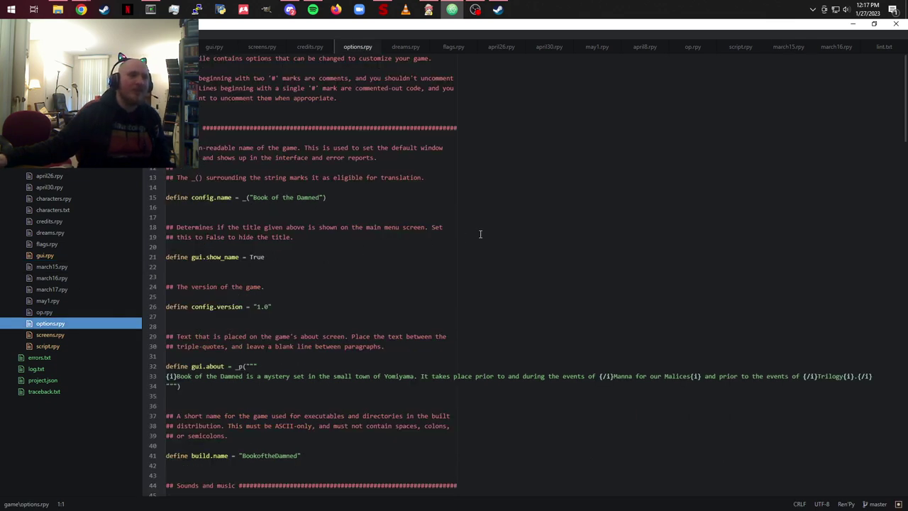
{"action": "scroll", "coordinate": [481, 233], "scroll_direction": "down", "scroll_amount": 3}
{"action": "scroll", "coordinate": [483, 238], "scroll_direction": "down", "scroll_amount": 10}
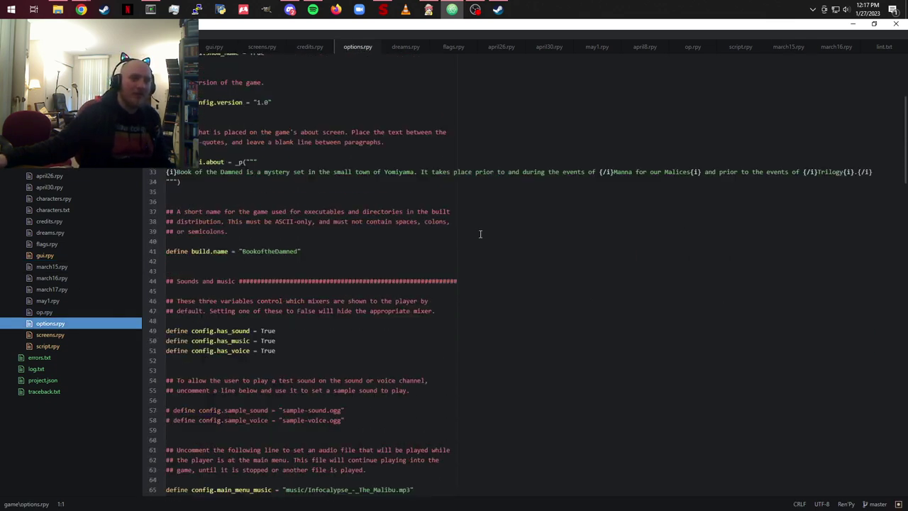
{"action": "scroll", "coordinate": [486, 245], "scroll_direction": "up", "scroll_amount": 15}
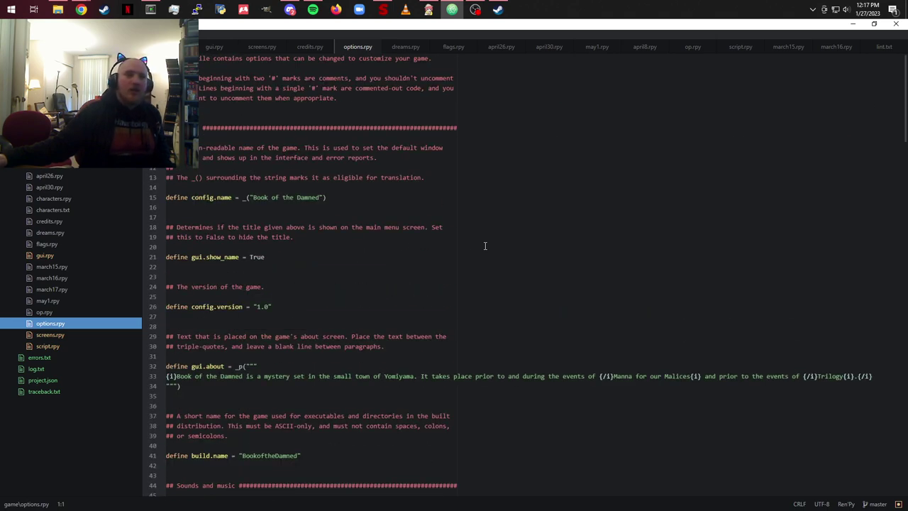
Step: Open screens.rpy and skim back from the About screen through the main menu, navigation, quick menu, input and say screens to the initial styles
{"action": "left_click", "coordinate": [49, 336]}
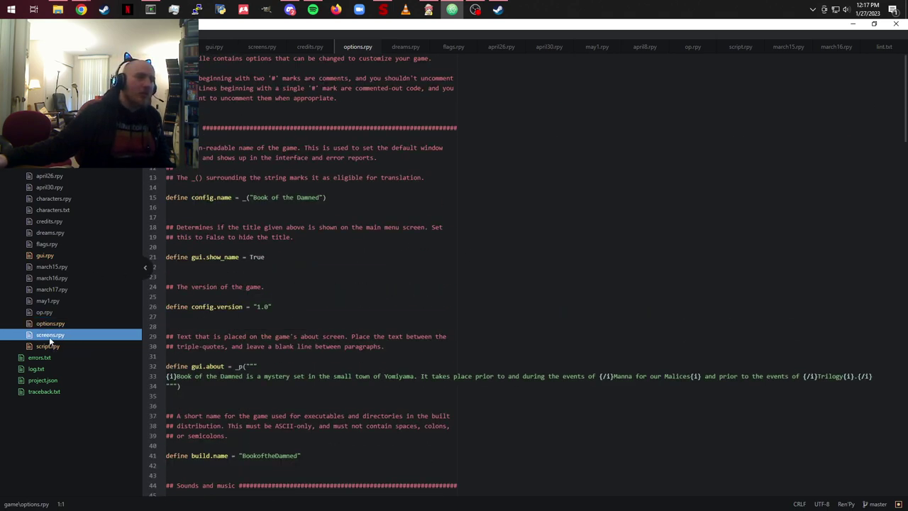
{"action": "scroll", "coordinate": [531, 229], "scroll_direction": "up", "scroll_amount": 12}
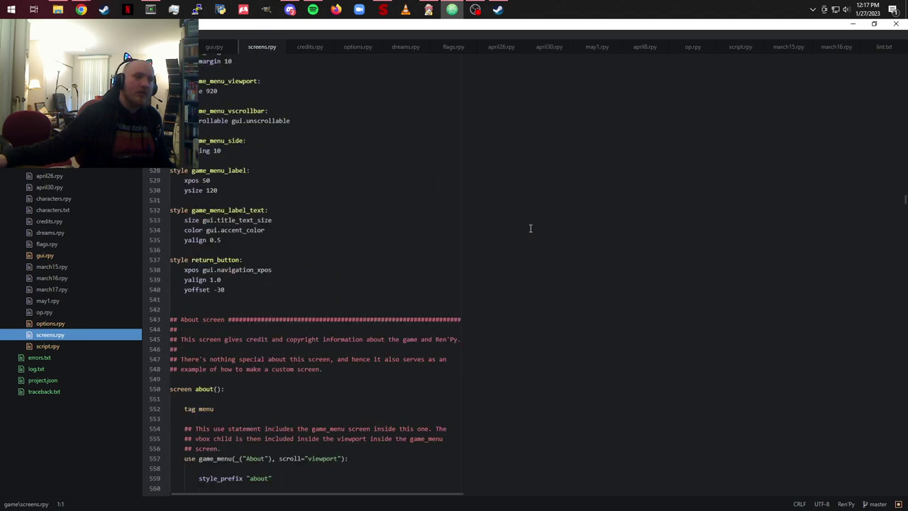
{"action": "scroll", "coordinate": [530, 227], "scroll_direction": "up", "scroll_amount": 20}
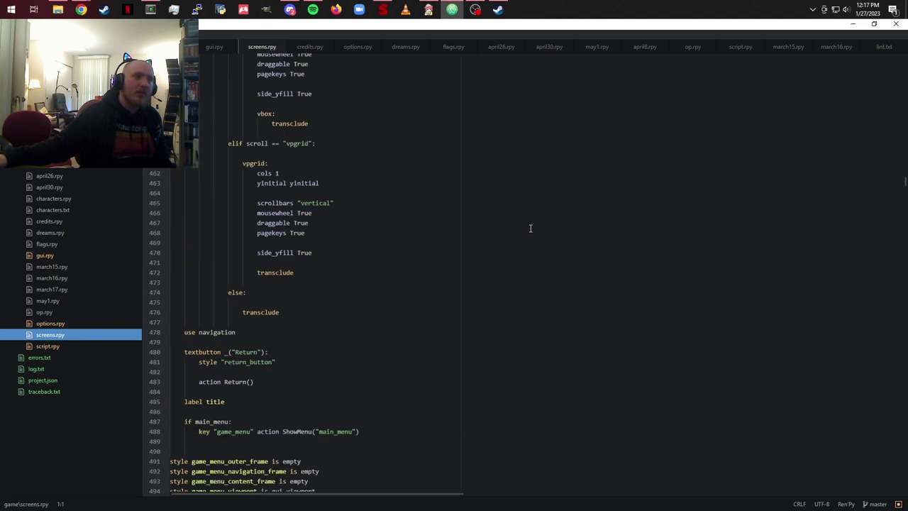
{"action": "scroll", "coordinate": [530, 228], "scroll_direction": "up", "scroll_amount": 20}
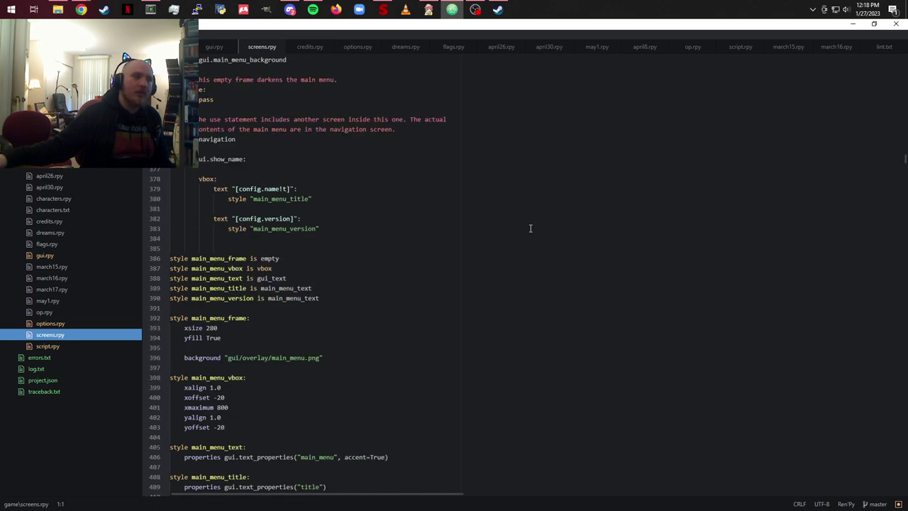
{"action": "scroll", "coordinate": [530, 228], "scroll_direction": "up", "scroll_amount": 20}
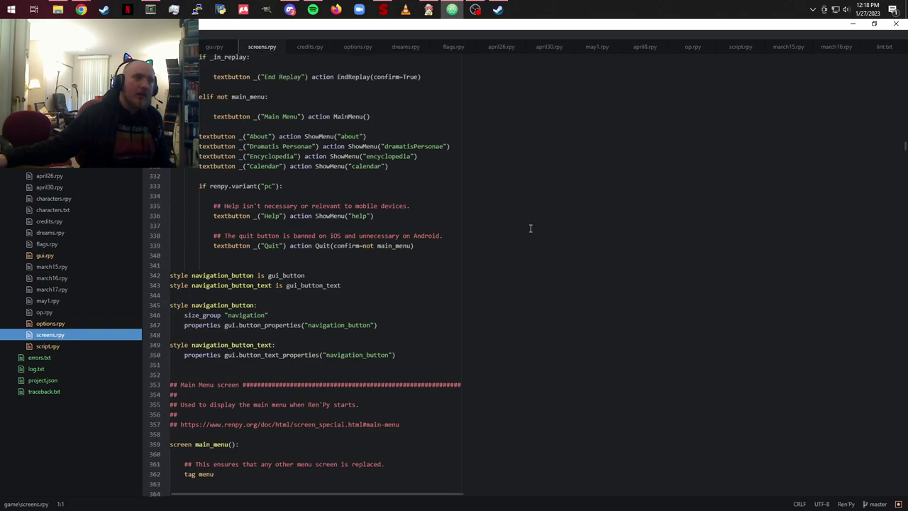
{"action": "scroll", "coordinate": [530, 228], "scroll_direction": "up", "scroll_amount": 20}
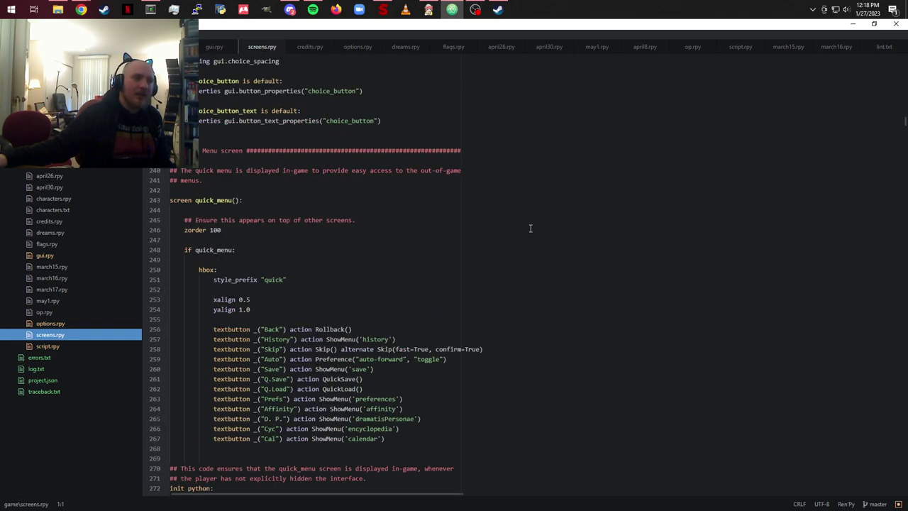
{"action": "scroll", "coordinate": [530, 228], "scroll_direction": "up", "scroll_amount": 19}
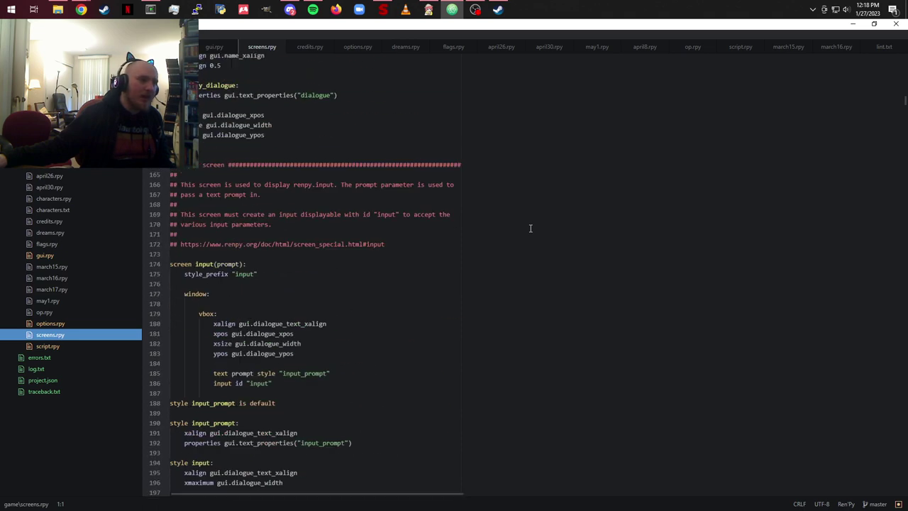
{"action": "scroll", "coordinate": [530, 228], "scroll_direction": "up", "scroll_amount": 5}
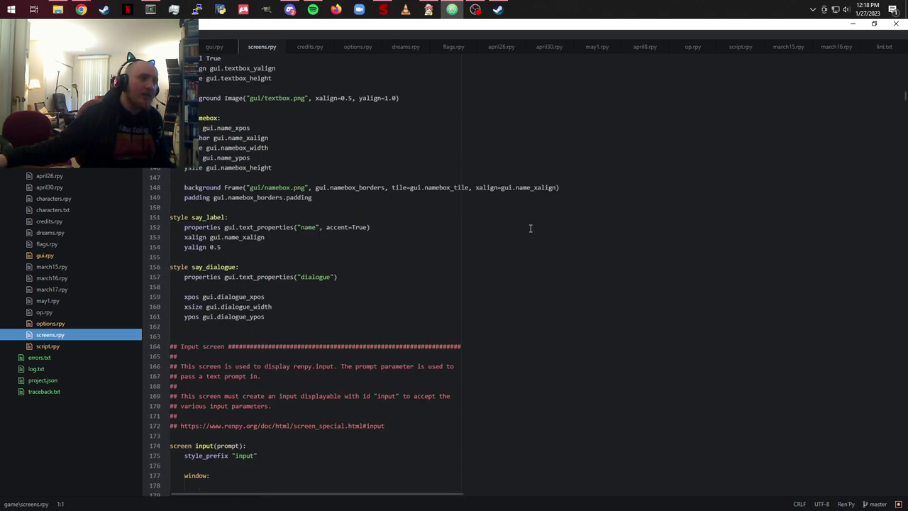
{"action": "scroll", "coordinate": [530, 227], "scroll_direction": "up", "scroll_amount": 20}
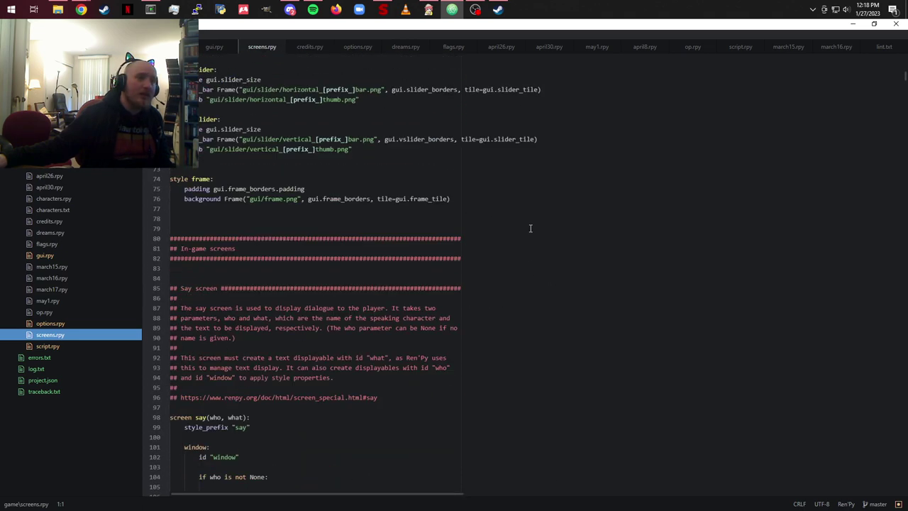
{"action": "scroll", "coordinate": [531, 228], "scroll_direction": "up", "scroll_amount": 20}
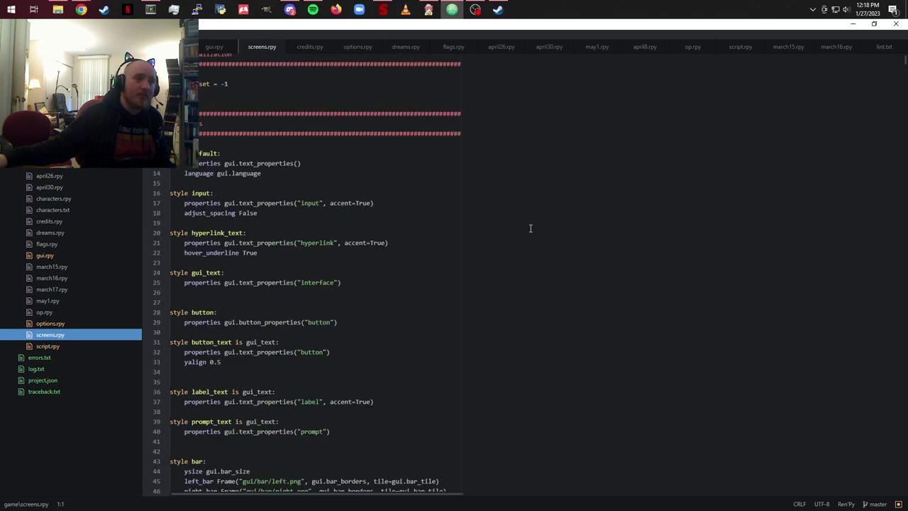
Step: Review screens.rpy from the say and choice screens through navigation and game menu to the about and encyclopedia screens
{"action": "scroll", "coordinate": [530, 228], "scroll_direction": "down", "scroll_amount": 19}
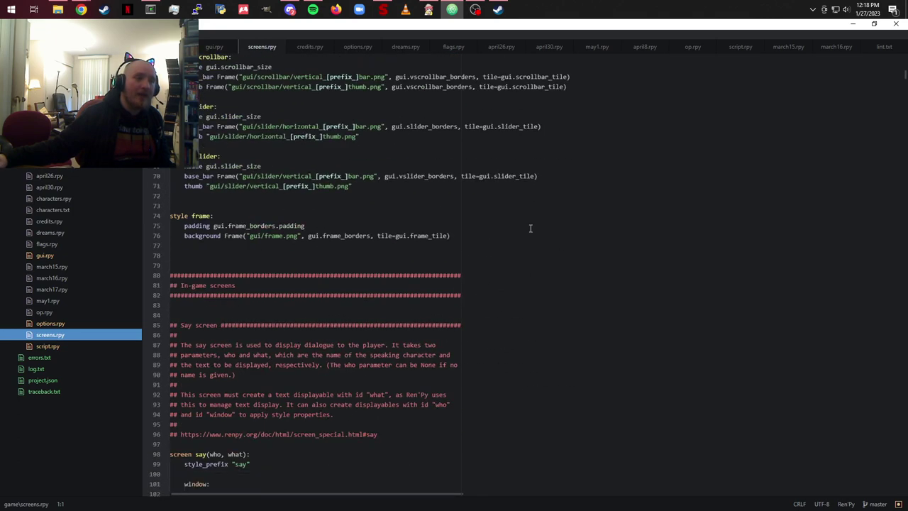
{"action": "scroll", "coordinate": [530, 228], "scroll_direction": "down", "scroll_amount": 20}
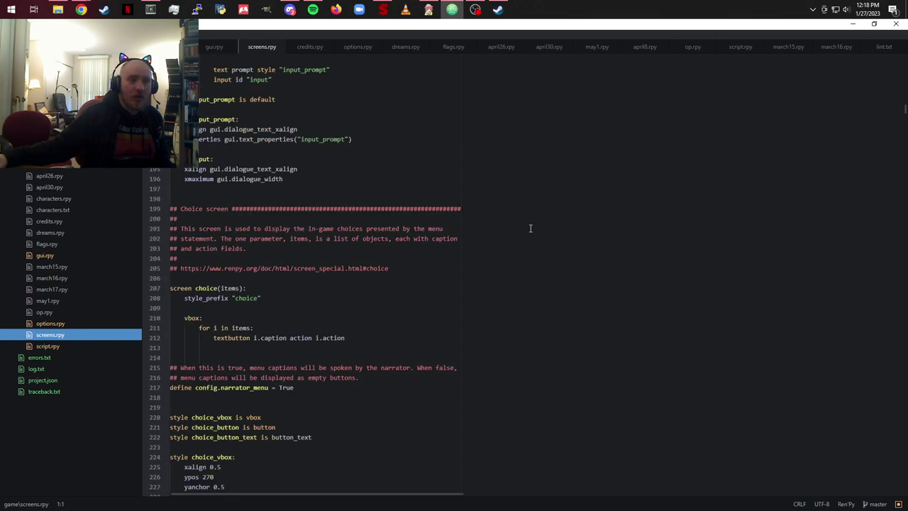
{"action": "scroll", "coordinate": [530, 228], "scroll_direction": "down", "scroll_amount": 15}
{"action": "scroll", "coordinate": [530, 228], "scroll_direction": "down", "scroll_amount": 20}
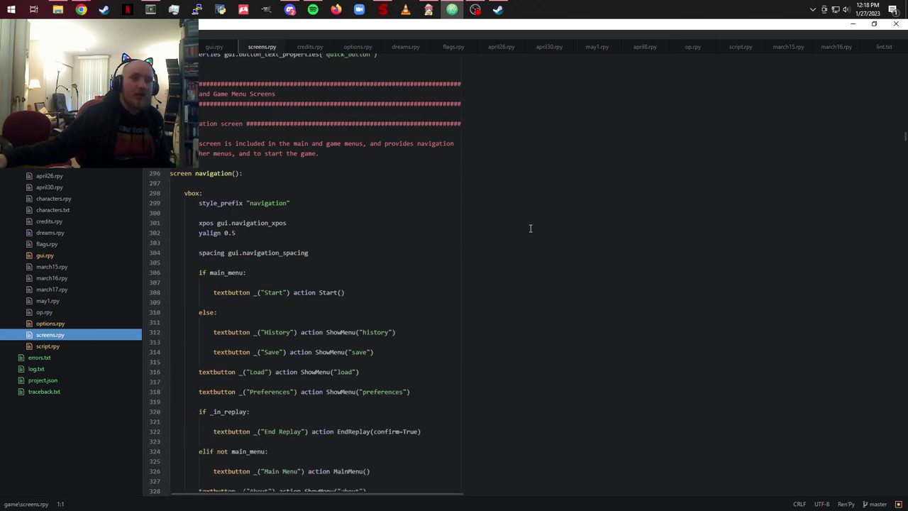
{"action": "scroll", "coordinate": [530, 227], "scroll_direction": "down", "scroll_amount": 20}
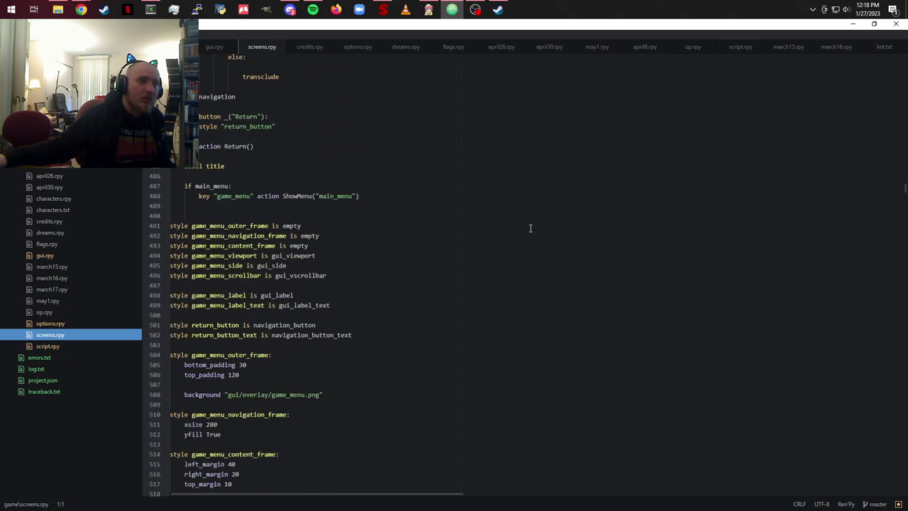
{"action": "scroll", "coordinate": [530, 228], "scroll_direction": "down", "scroll_amount": 15}
{"action": "scroll", "coordinate": [530, 228], "scroll_direction": "down", "scroll_amount": 12}
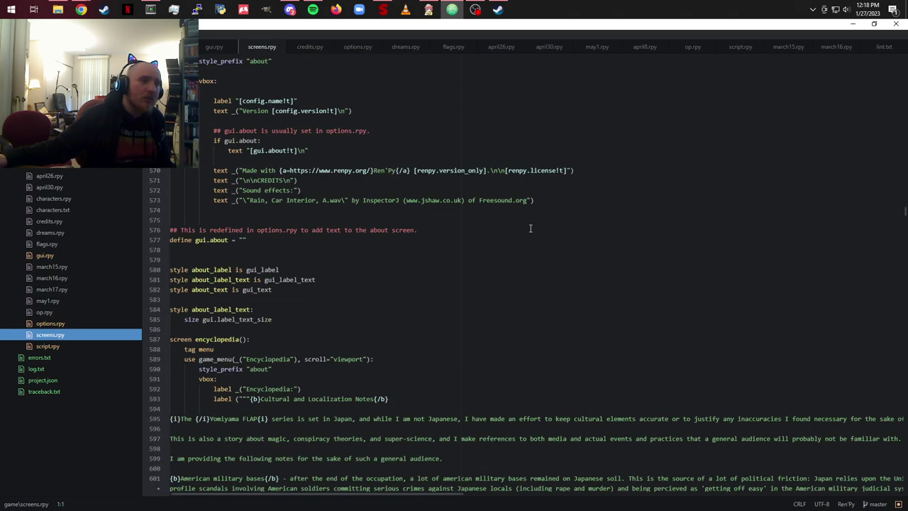
Step: Open gui.rpy and examine the Colors section, including the text, interface text, selected, hover, idle and accent color definitions
{"action": "left_click", "coordinate": [50, 254]}
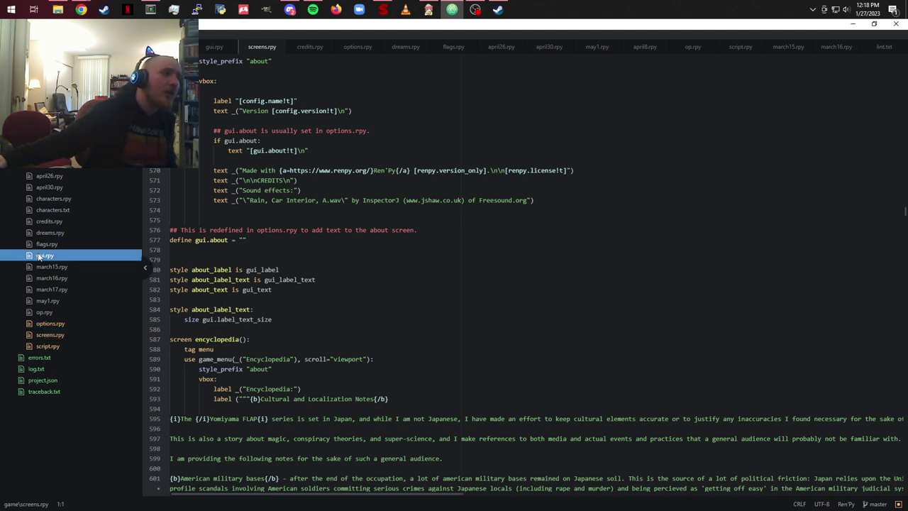
{"action": "scroll", "coordinate": [502, 220], "scroll_direction": "up", "scroll_amount": 20}
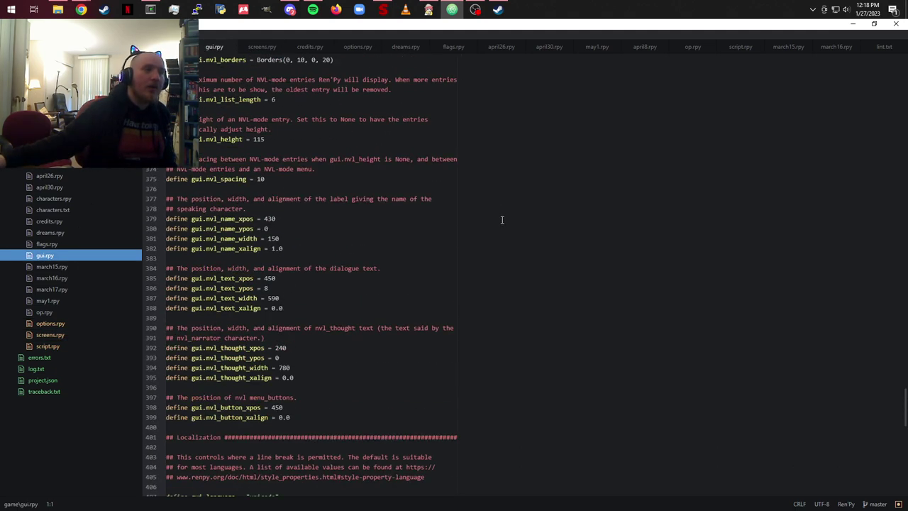
{"action": "scroll", "coordinate": [502, 220], "scroll_direction": "up", "scroll_amount": 9}
{"action": "scroll", "coordinate": [502, 220], "scroll_direction": "up", "scroll_amount": 20}
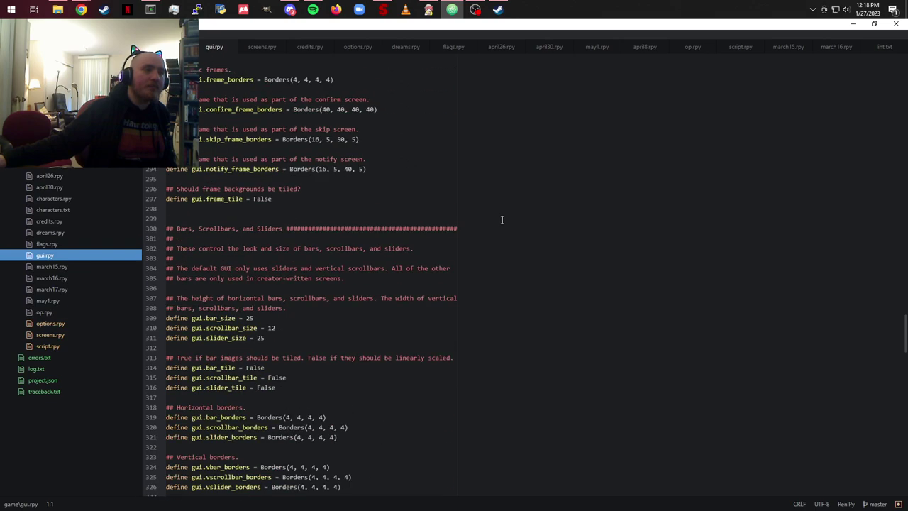
{"action": "scroll", "coordinate": [502, 220], "scroll_direction": "up", "scroll_amount": 20}
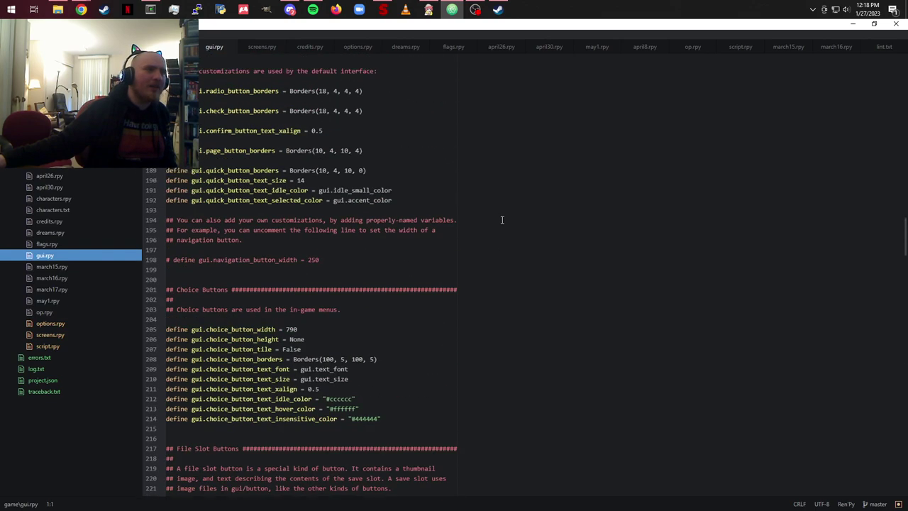
{"action": "scroll", "coordinate": [502, 220], "scroll_direction": "up", "scroll_amount": 20}
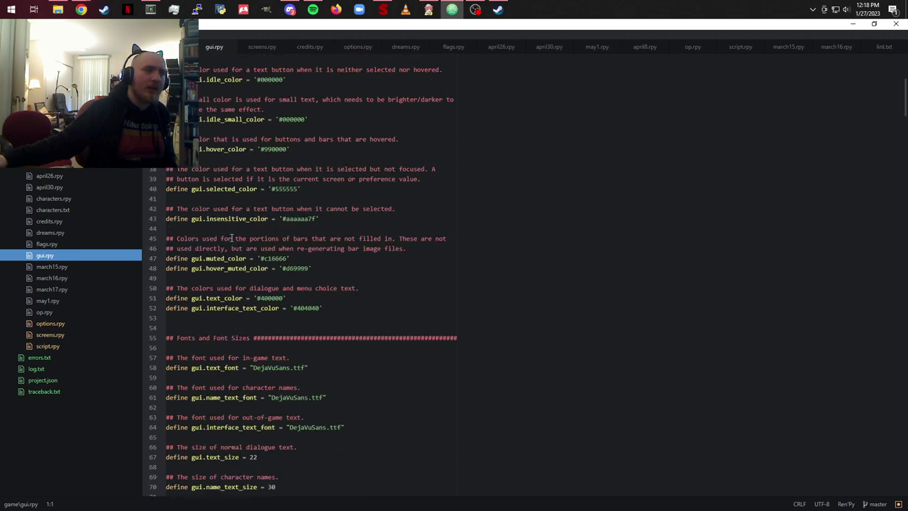
{"action": "left_click", "coordinate": [263, 298]}
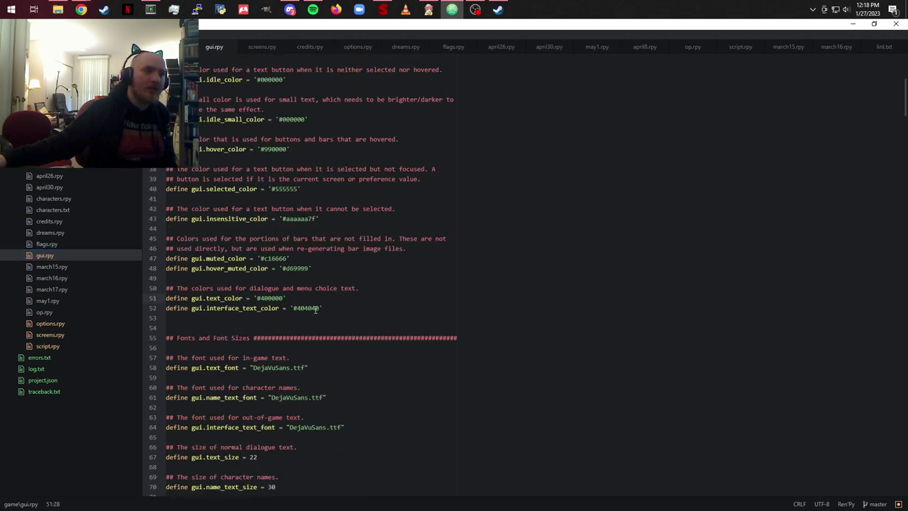
{"action": "left_click", "coordinate": [316, 309]}
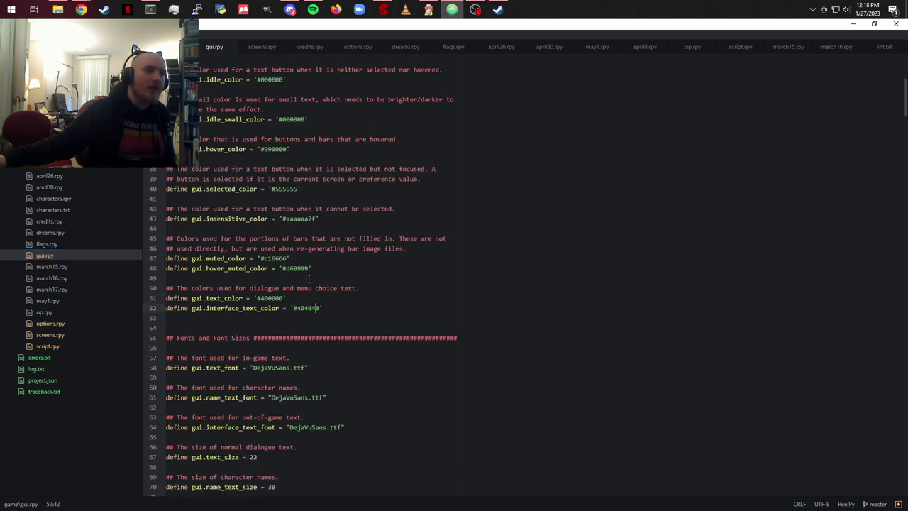
{"action": "scroll", "coordinate": [291, 237], "scroll_direction": "up", "scroll_amount": 2}
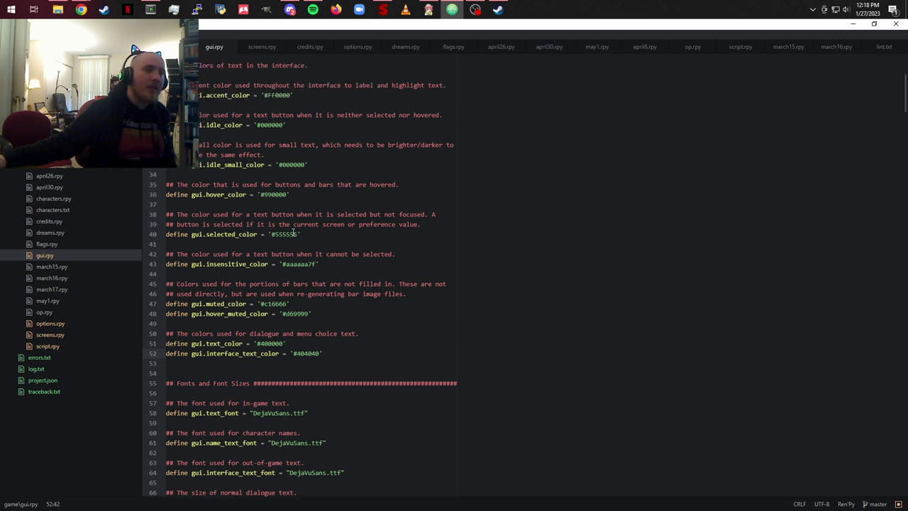
{"action": "scroll", "coordinate": [293, 234], "scroll_direction": "up", "scroll_amount": 4}
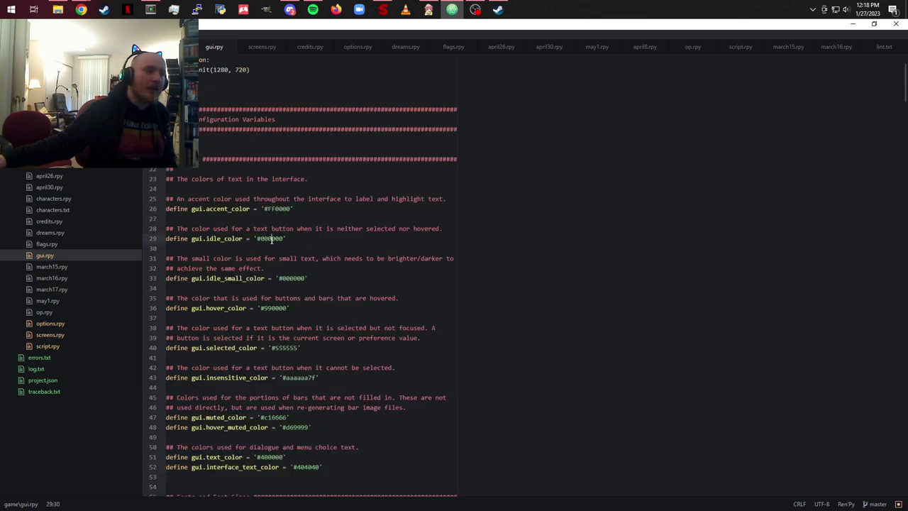
{"action": "scroll", "coordinate": [339, 263], "scroll_direction": "up", "scroll_amount": 3}
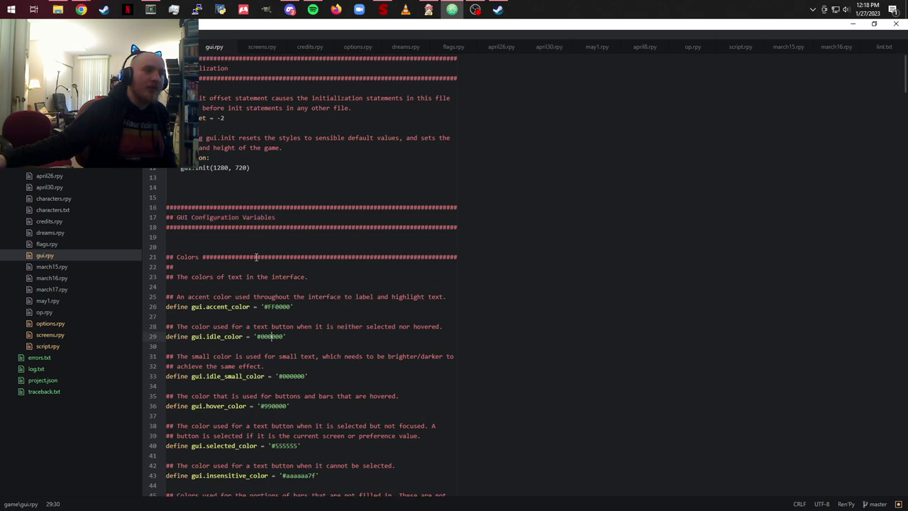
Step: Examine the font and font size definitions, menu background images and dialogue textbox settings in gui.rpy
{"action": "scroll", "coordinate": [272, 297], "scroll_direction": "down", "scroll_amount": 4}
{"action": "scroll", "coordinate": [264, 408], "scroll_direction": "down", "scroll_amount": 5}
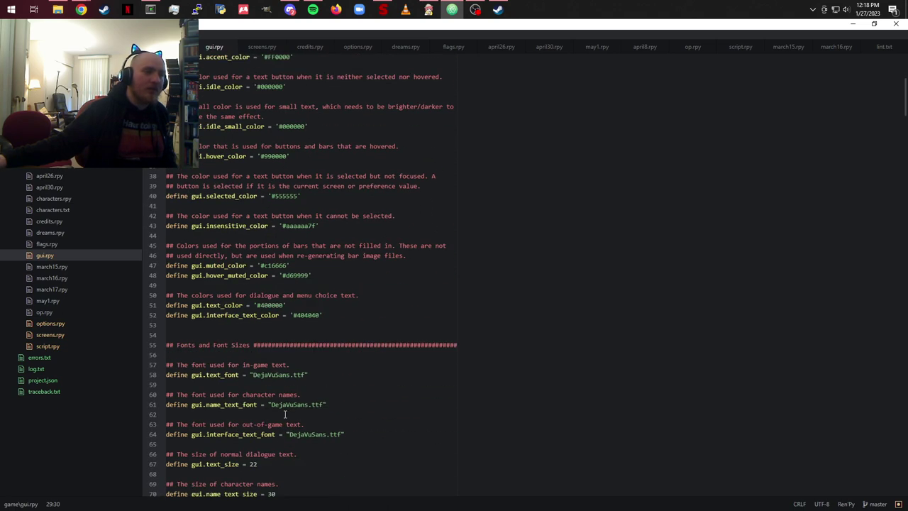
{"action": "scroll", "coordinate": [291, 410], "scroll_direction": "down", "scroll_amount": 5}
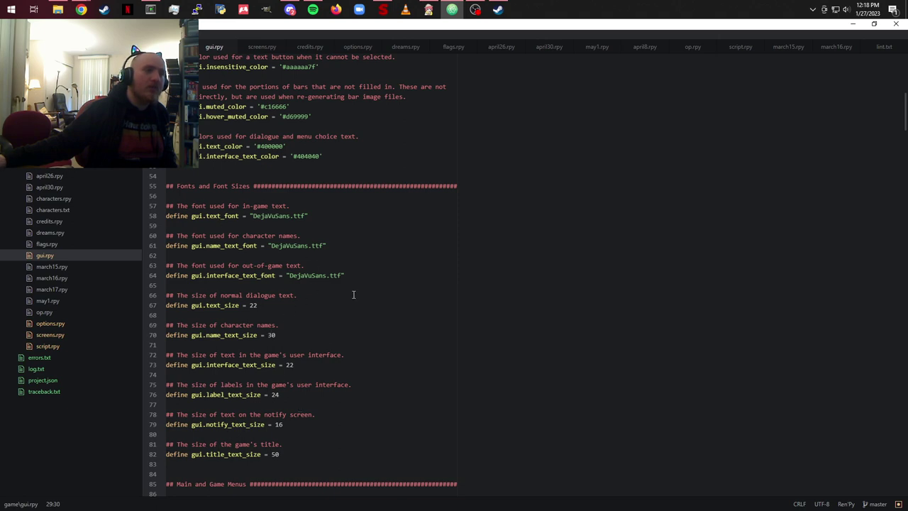
{"action": "scroll", "coordinate": [353, 295], "scroll_direction": "down", "scroll_amount": 6}
{"action": "scroll", "coordinate": [353, 295], "scroll_direction": "down", "scroll_amount": 8}
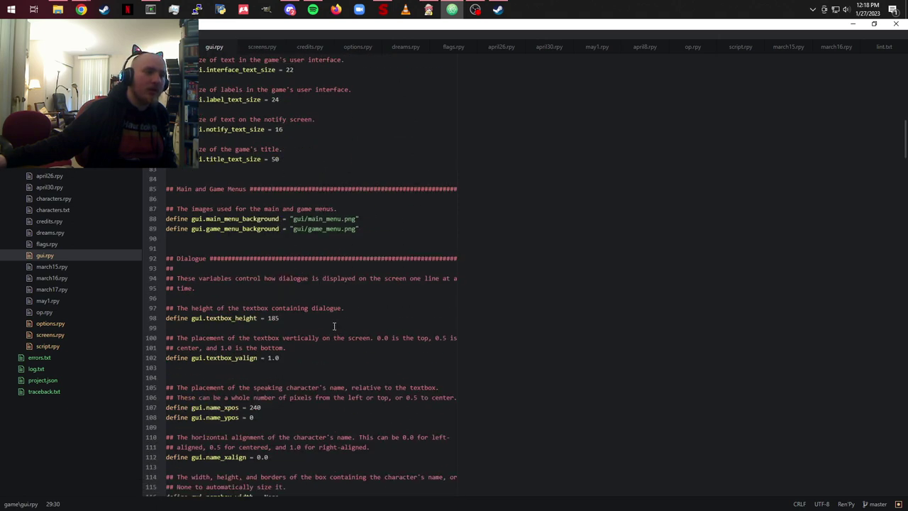
Step: Examine the Buttons section of gui.rpy, especially the button text colors for the idle, hover, selected and insensitive states
{"action": "scroll", "coordinate": [331, 328], "scroll_direction": "down", "scroll_amount": 14}
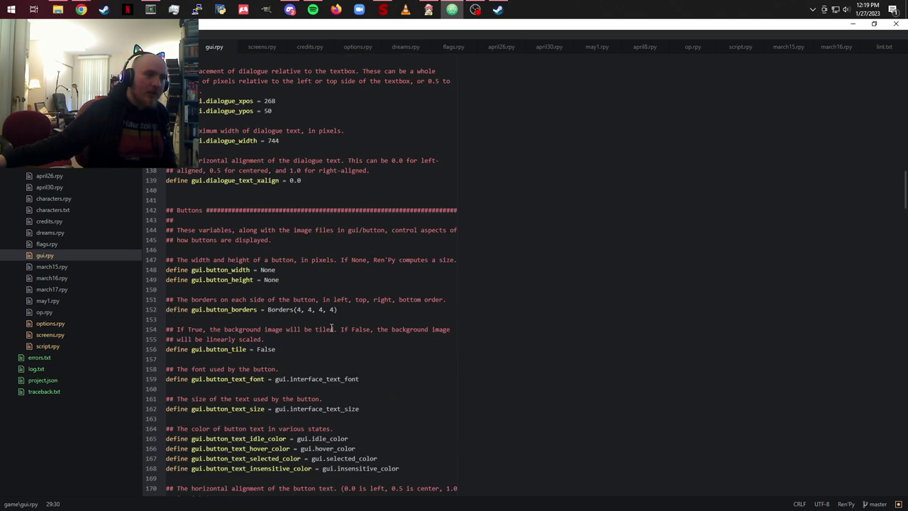
{"action": "scroll", "coordinate": [331, 327], "scroll_direction": "down", "scroll_amount": 3}
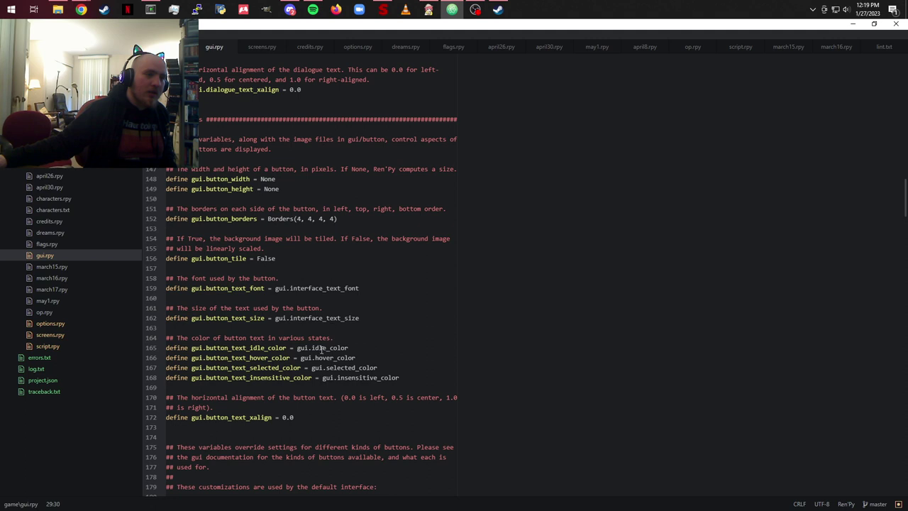
{"action": "left_click", "coordinate": [320, 348]}
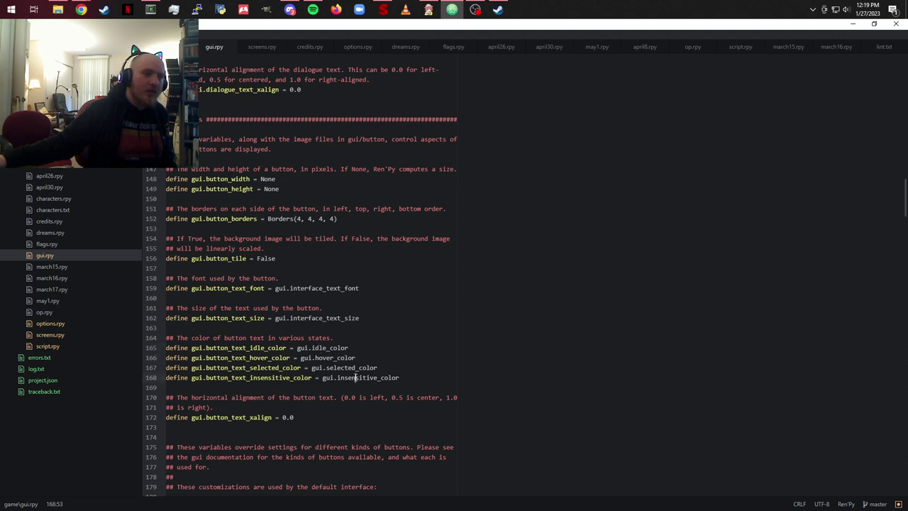
{"action": "scroll", "coordinate": [309, 369], "scroll_direction": "down", "scroll_amount": 3}
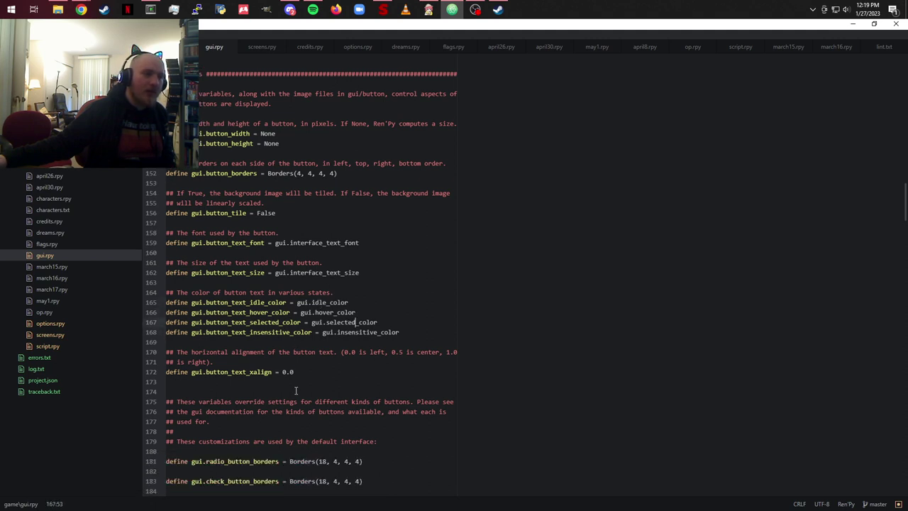
Step: Examine the button text alignment and the override settings for radio, check, confirm, page and quick buttons in gui.rpy
{"action": "scroll", "coordinate": [366, 294], "scroll_direction": "down", "scroll_amount": 3}
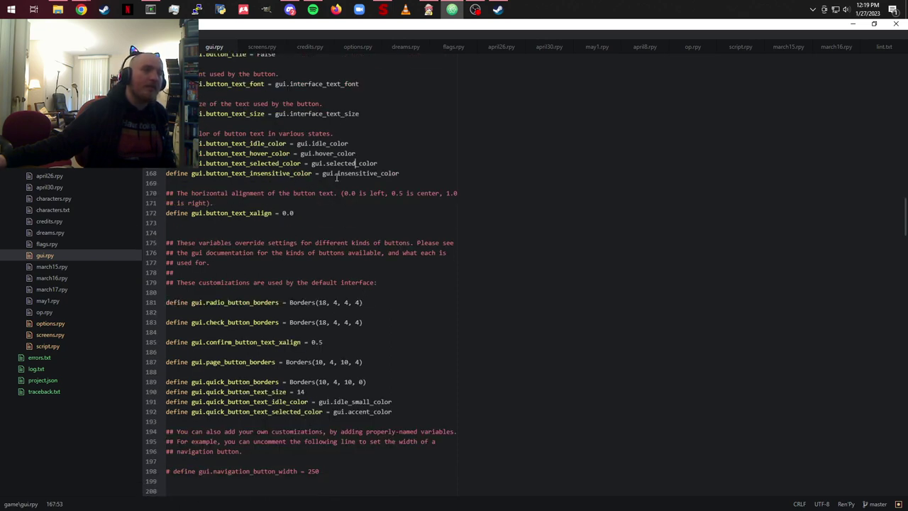
{"action": "scroll", "coordinate": [341, 281], "scroll_direction": "down", "scroll_amount": 1}
{"action": "scroll", "coordinate": [341, 282], "scroll_direction": "up", "scroll_amount": 6}
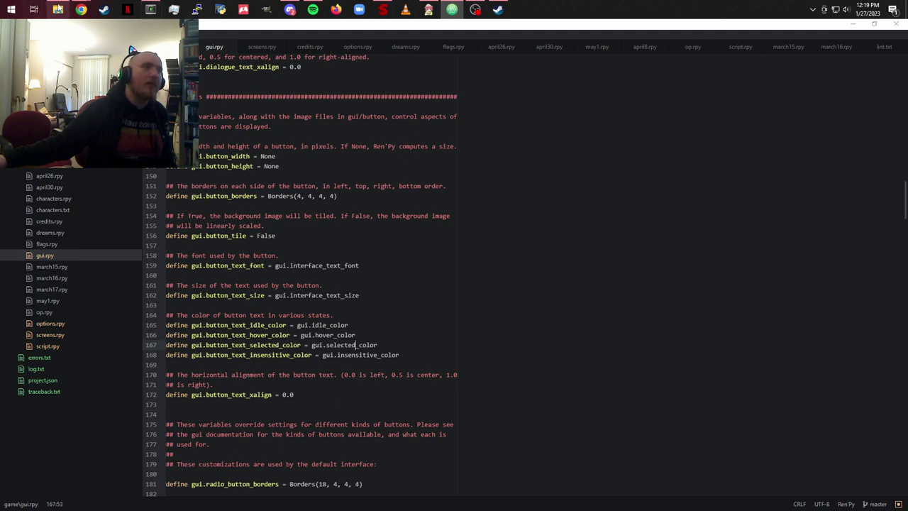
Step: Switch to File Explorer, open the gui folder inside the project's game folder, and preview the textbox and window_icon images
{"action": "left_click", "coordinate": [57, 9]}
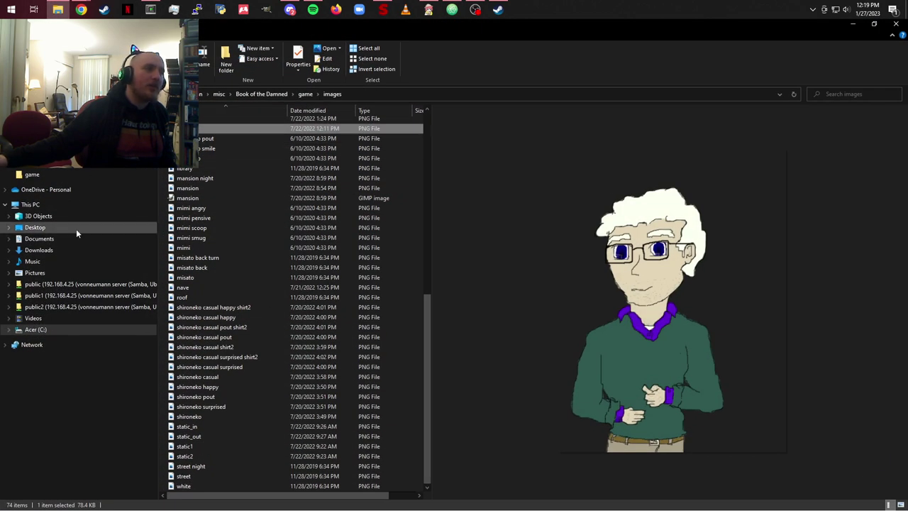
{"action": "left_click", "coordinate": [305, 94]}
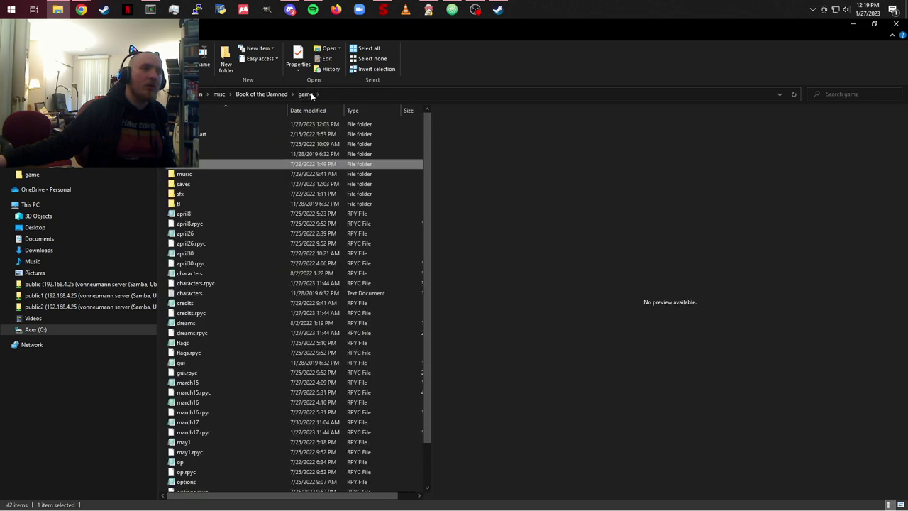
{"action": "left_click", "coordinate": [206, 154]}
{"action": "double_click", "coordinate": [213, 155]}
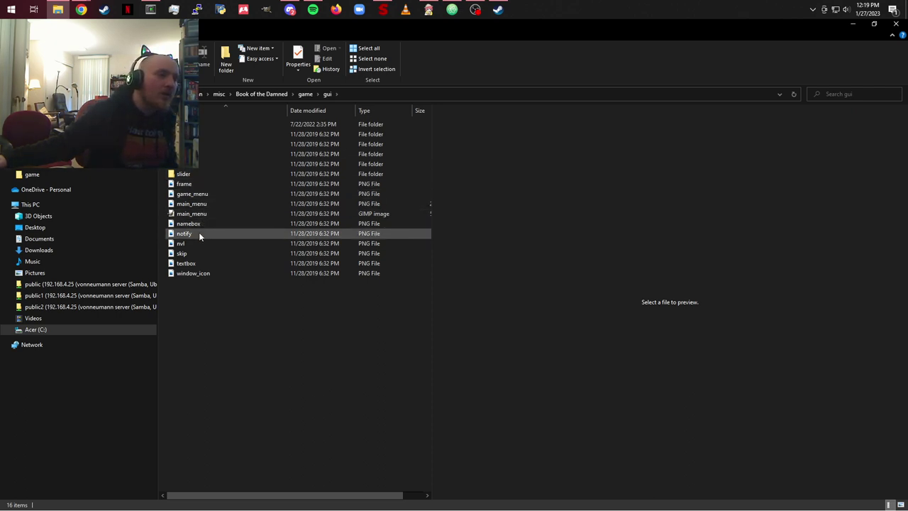
{"action": "left_click", "coordinate": [197, 264]}
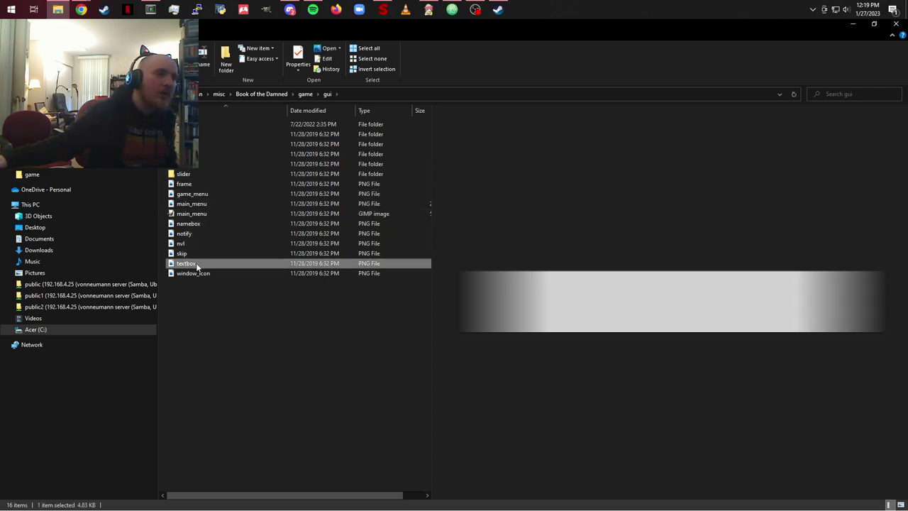
{"action": "left_click", "coordinate": [199, 274]}
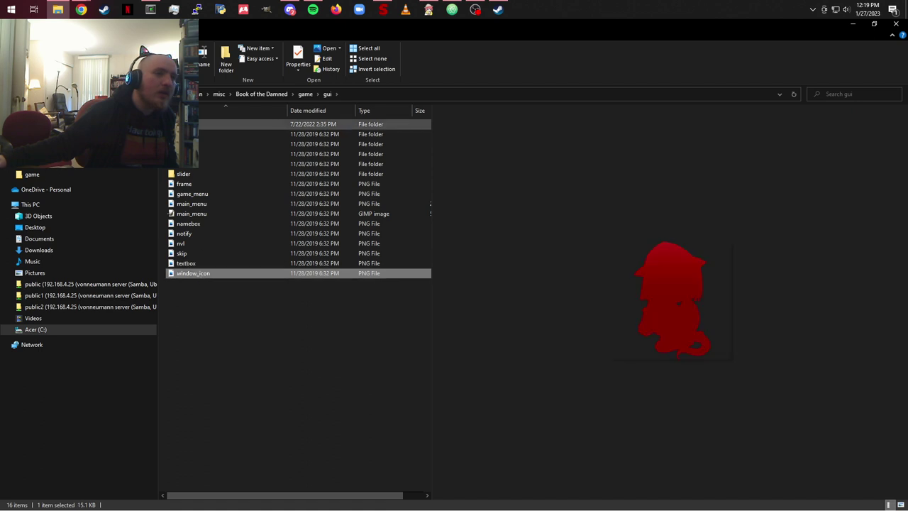
Step: Compare the choice_idle_background and choice_hover_background images in the gui button folder, and return to the game folder
{"action": "double_click", "coordinate": [186, 124]}
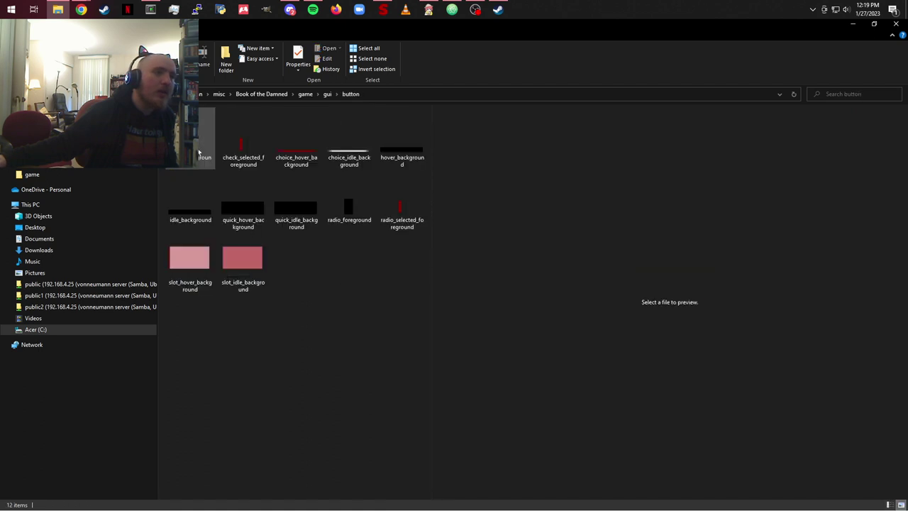
{"action": "left_click", "coordinate": [349, 141]}
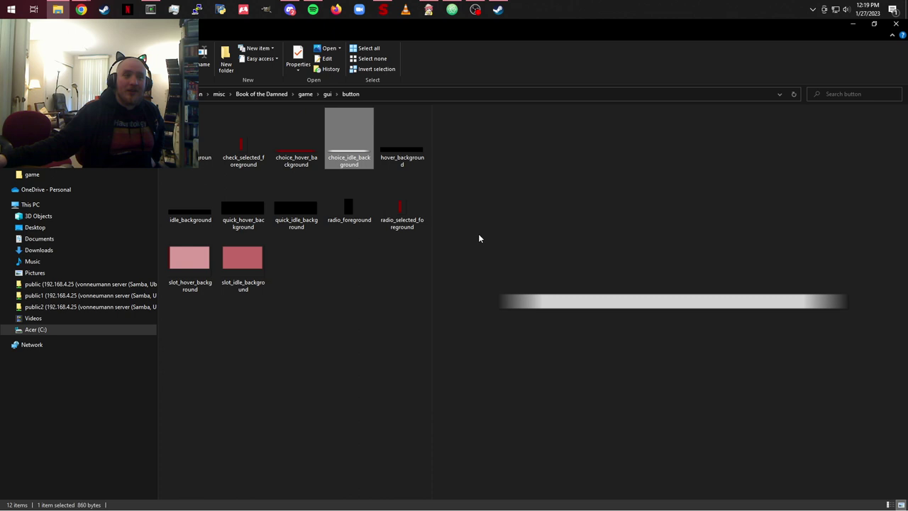
{"action": "left_click", "coordinate": [307, 162]}
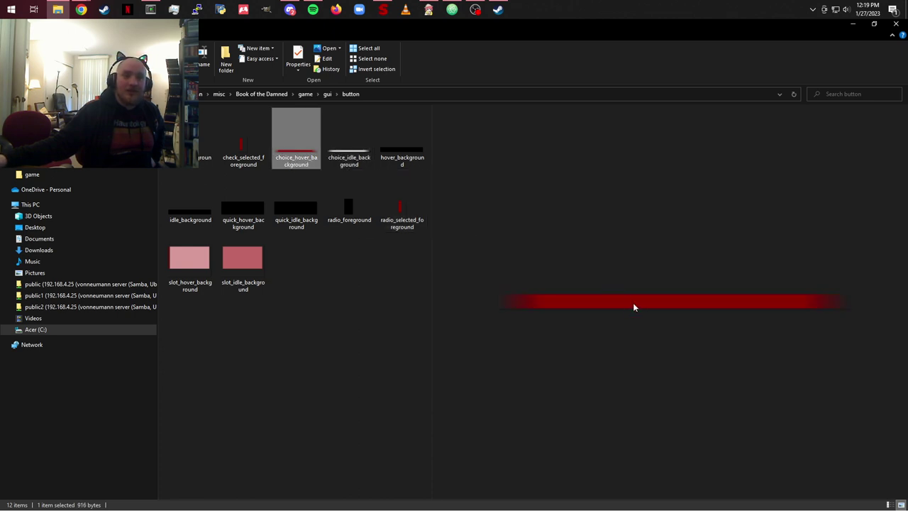
{"action": "left_click", "coordinate": [357, 152]}
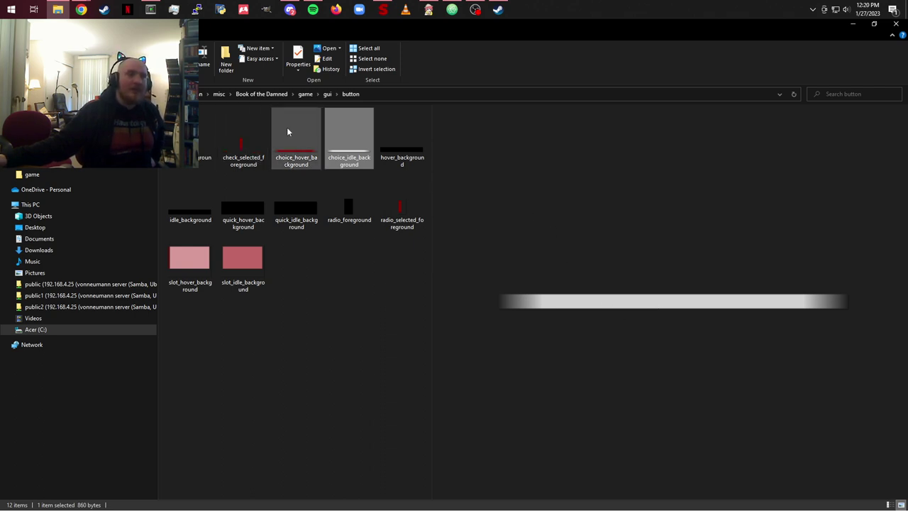
{"action": "left_click", "coordinate": [305, 94]}
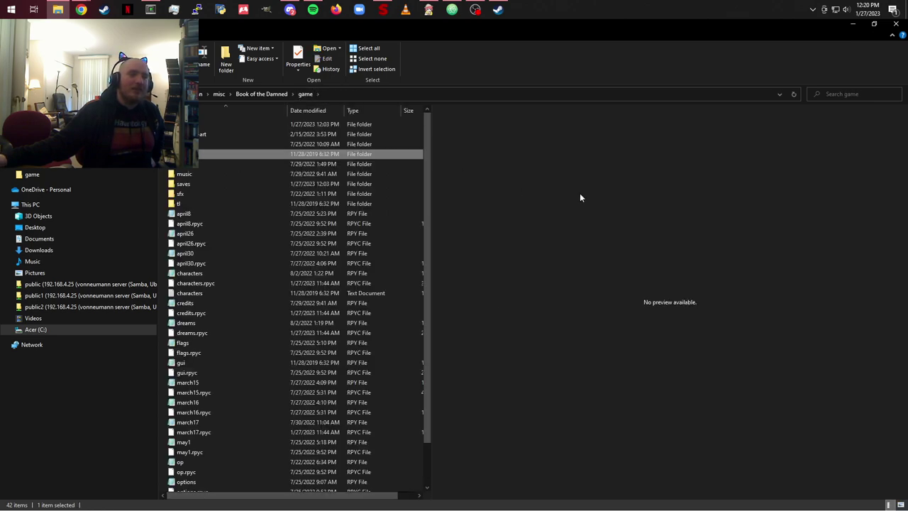
Step: Minimize File Explorer and the code editor, briefly show and hide the Ren'Py Launcher, and switch to GIMP
{"action": "left_click", "coordinate": [852, 23]}
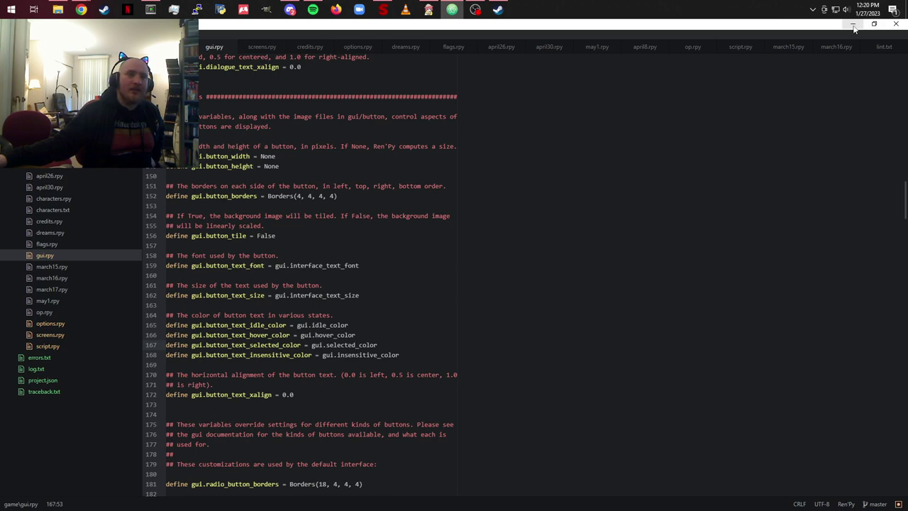
{"action": "left_click", "coordinate": [855, 26]}
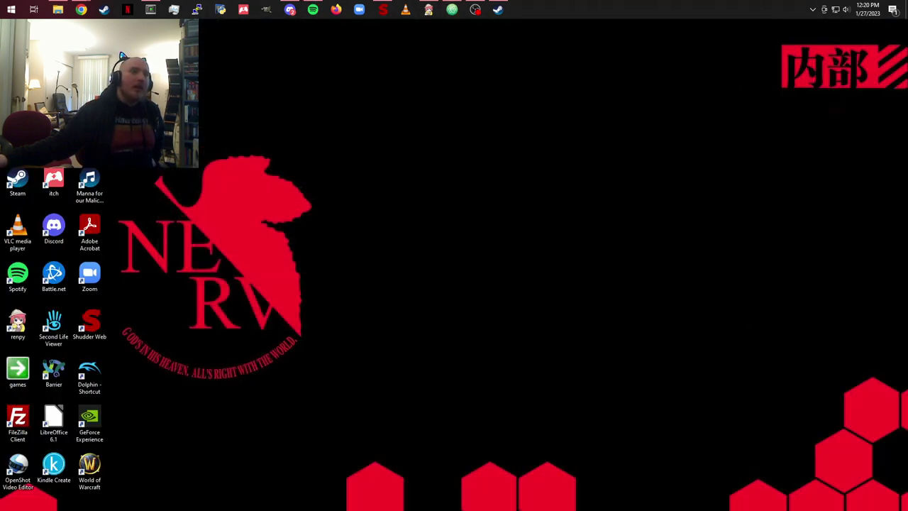
{"action": "left_click", "coordinate": [429, 10]}
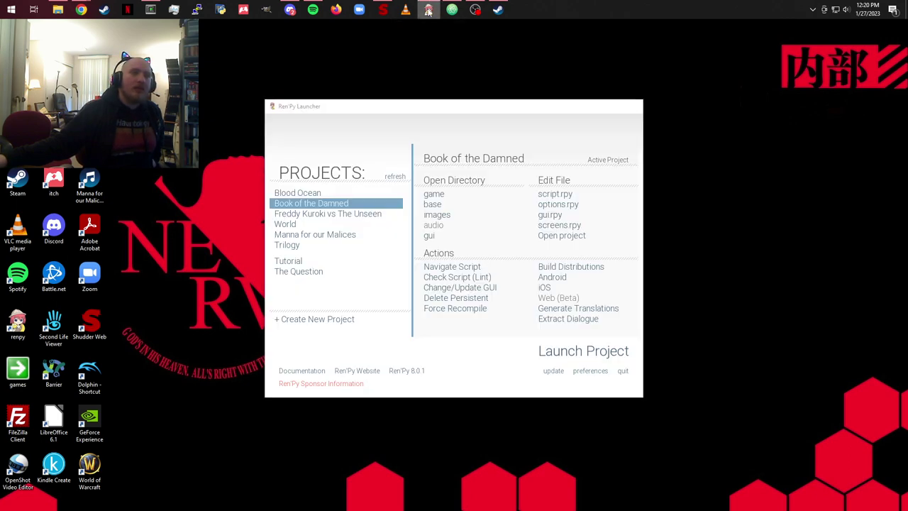
{"action": "left_click", "coordinate": [429, 9]}
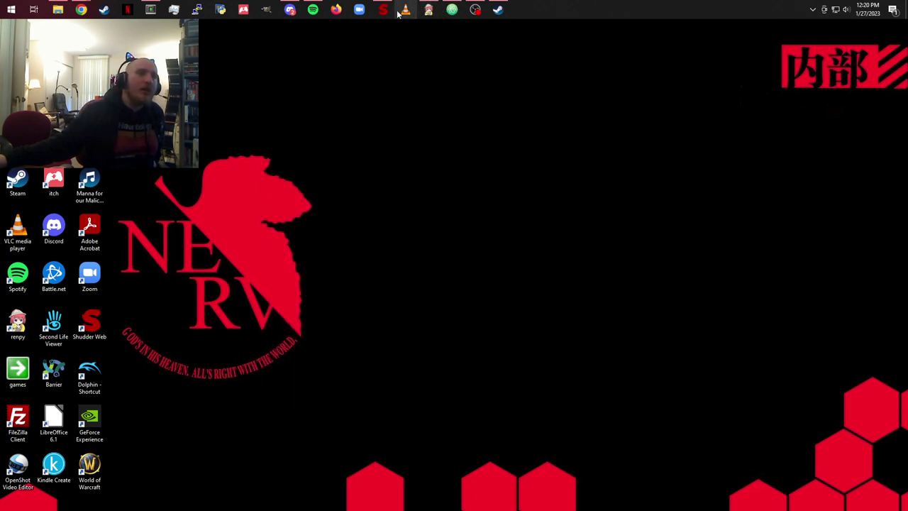
{"action": "left_click", "coordinate": [243, 9]}
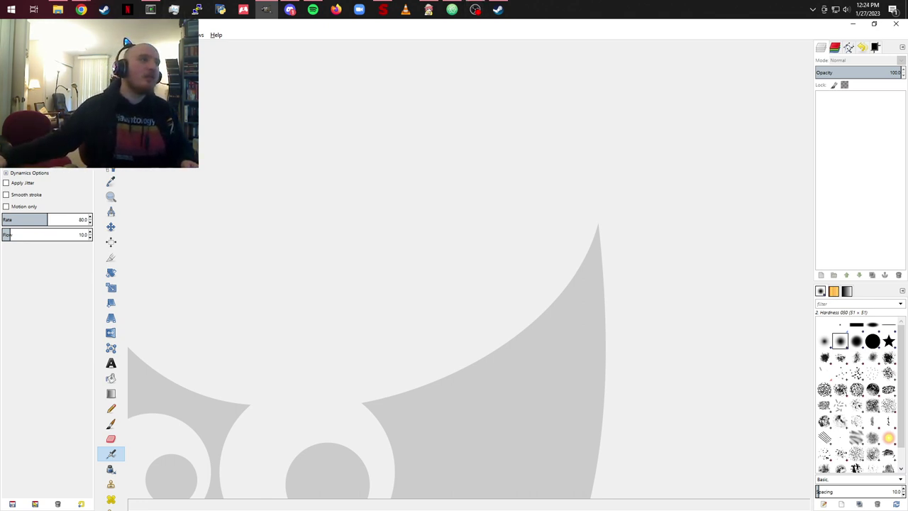
Step: Open the existing image audience.png for editing
{"action": "left_click", "coordinate": [12, 35]}
{"action": "left_click", "coordinate": [28, 64]}
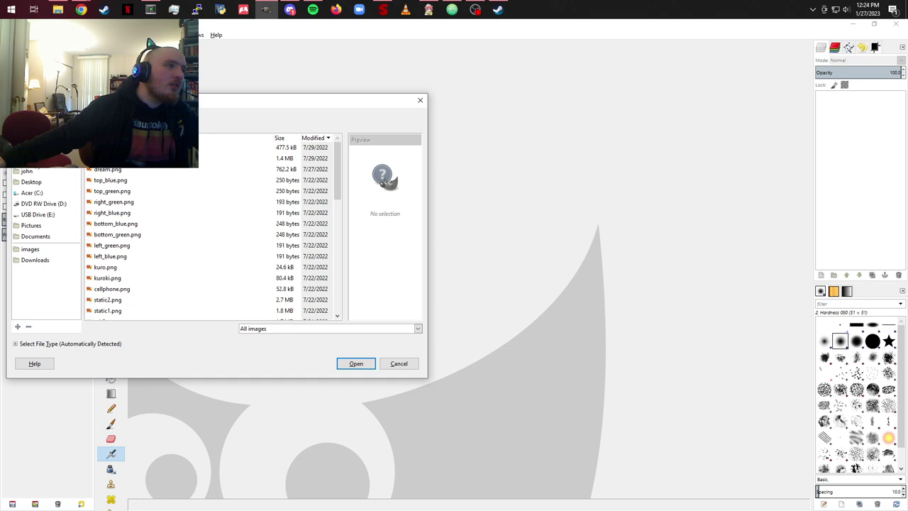
{"action": "double_click", "coordinate": [177, 147]}
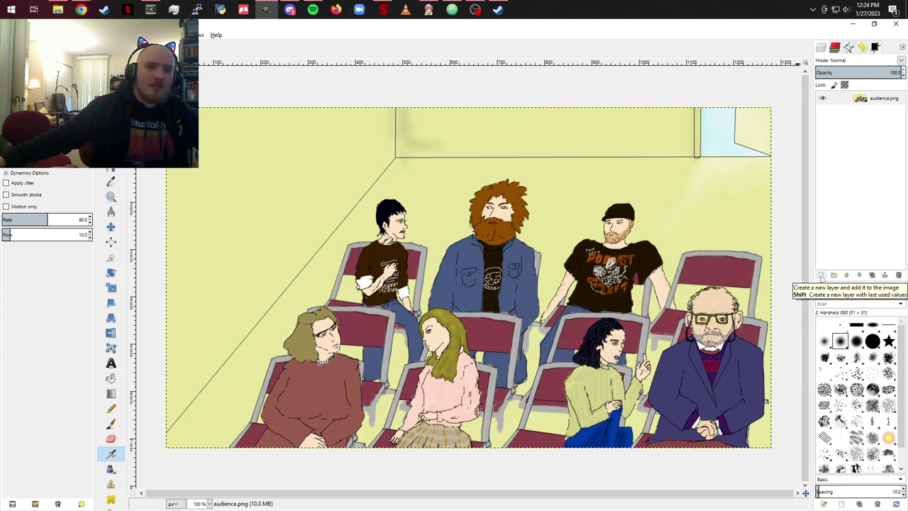
Step: Add a transparent 1280 × 720 px layer and delete the audience.png layer
{"action": "left_click", "coordinate": [822, 276]}
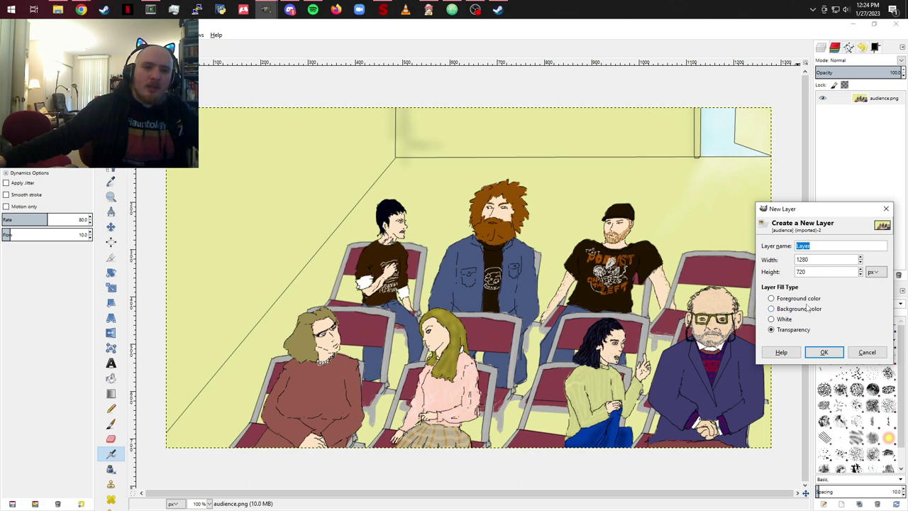
{"action": "left_click", "coordinate": [824, 352]}
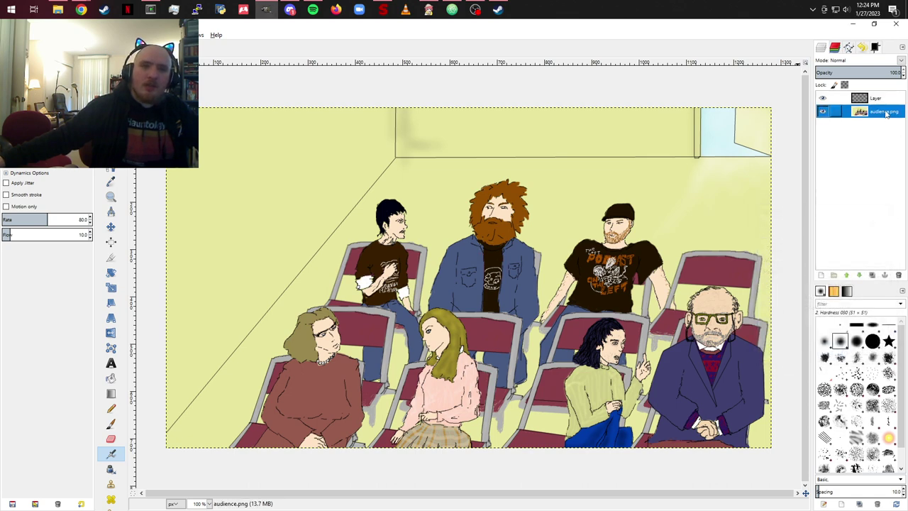
{"action": "left_click", "coordinate": [899, 275]}
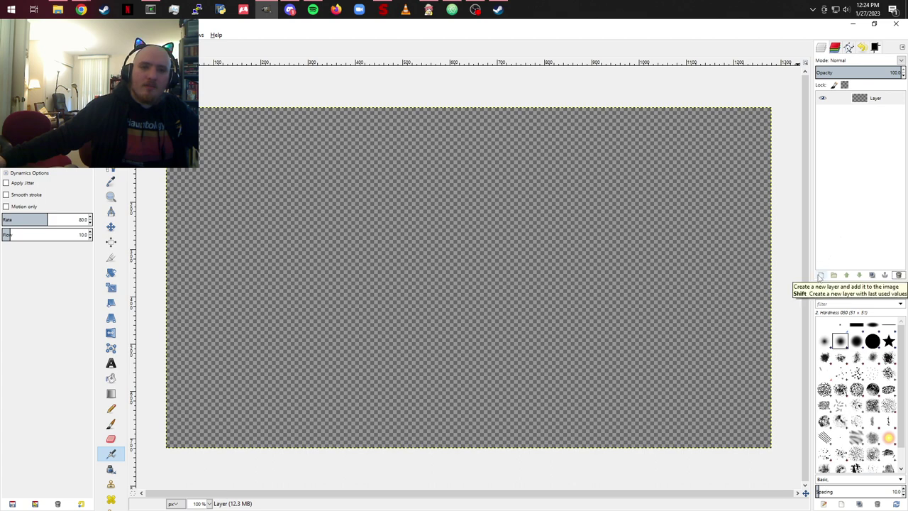
Step: Add a second transparent 1280 × 720 px layer above the blank one
{"action": "left_click", "coordinate": [820, 275]}
{"action": "left_click", "coordinate": [821, 350]}
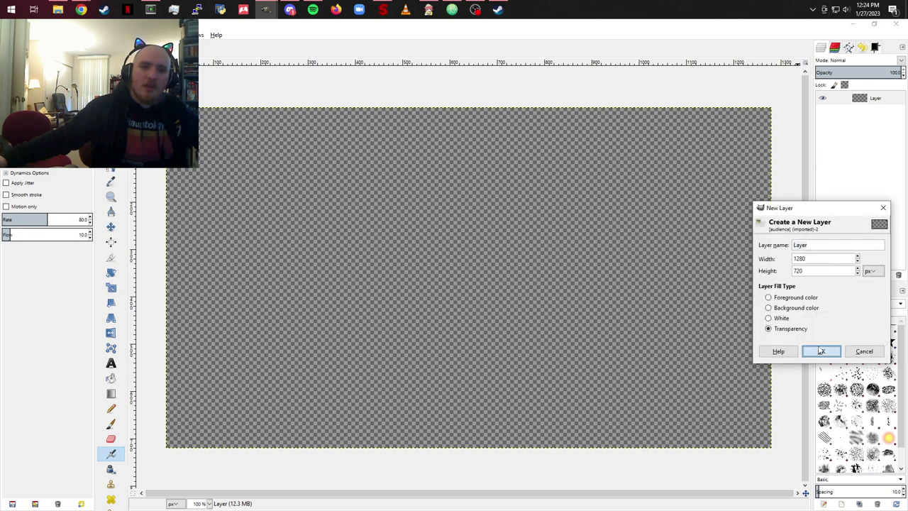
Step: Fill the lower layer with black using Bucket Fill
{"action": "left_click", "coordinate": [878, 111]}
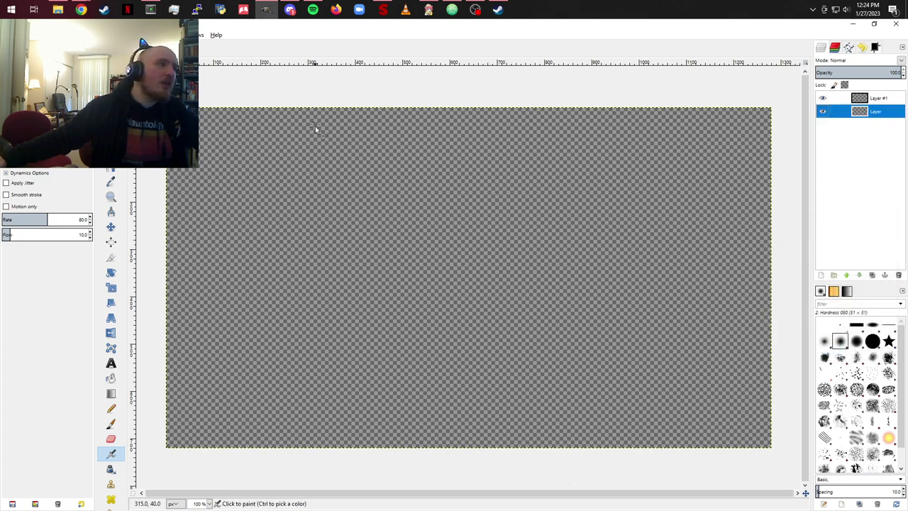
{"action": "left_click", "coordinate": [112, 377]}
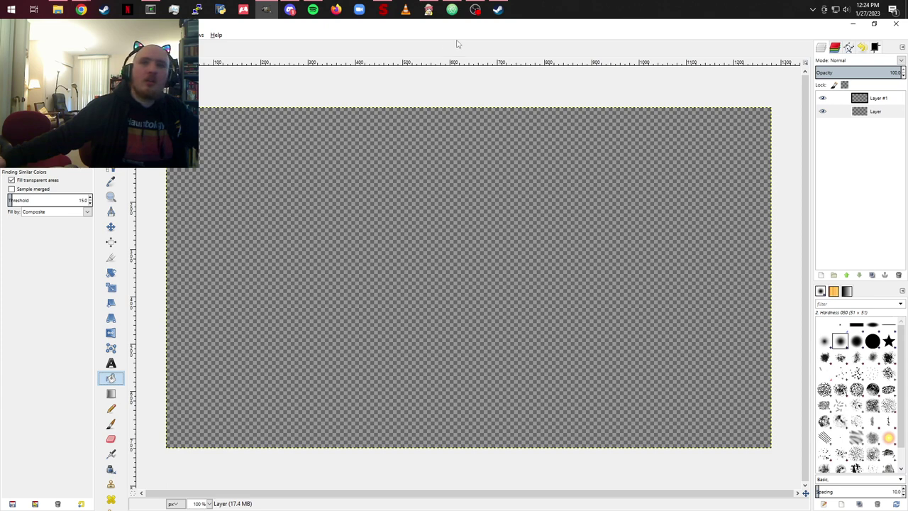
{"action": "left_click", "coordinate": [588, 224]}
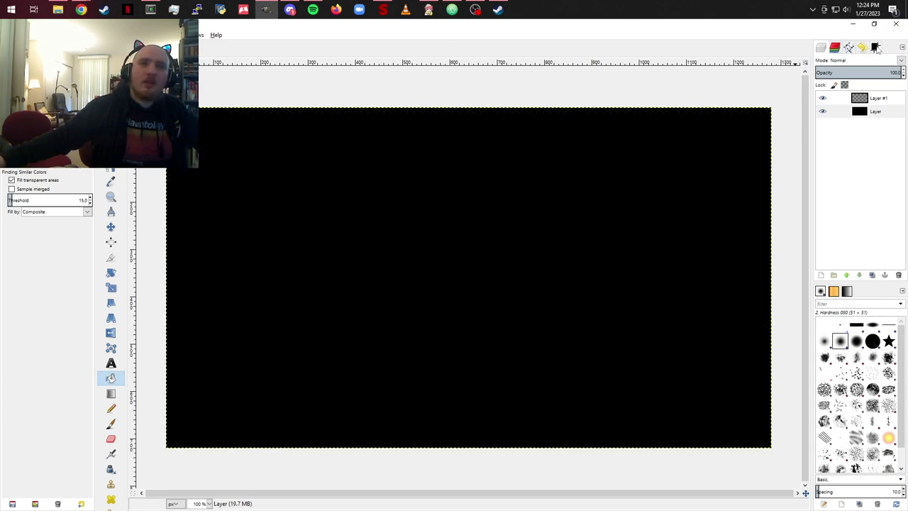
Step: Refill the lower layer with white and restore black as the foreground colour
{"action": "left_click", "coordinate": [876, 48]}
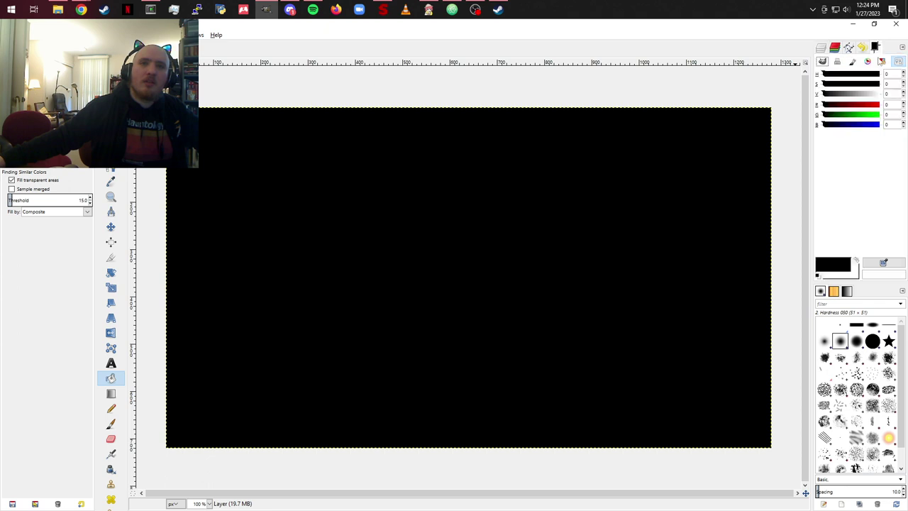
{"action": "left_click", "coordinate": [856, 262]}
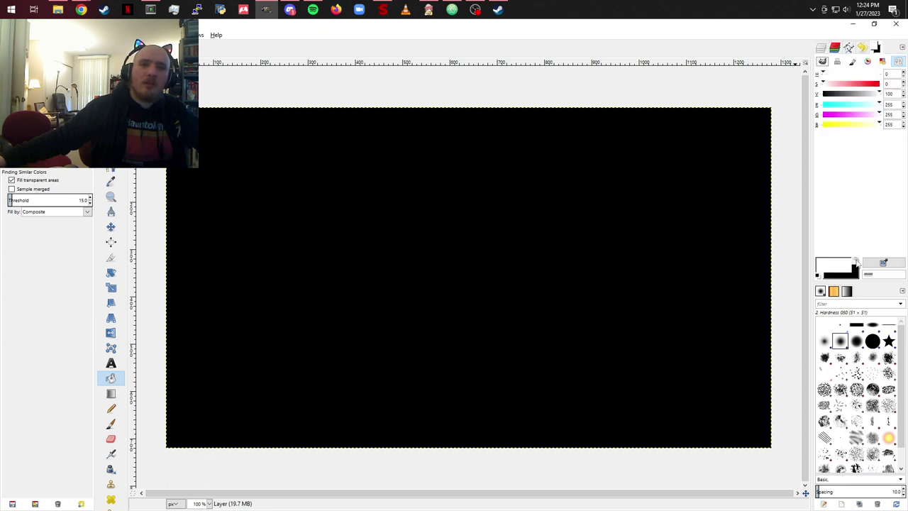
{"action": "left_click", "coordinate": [560, 246]}
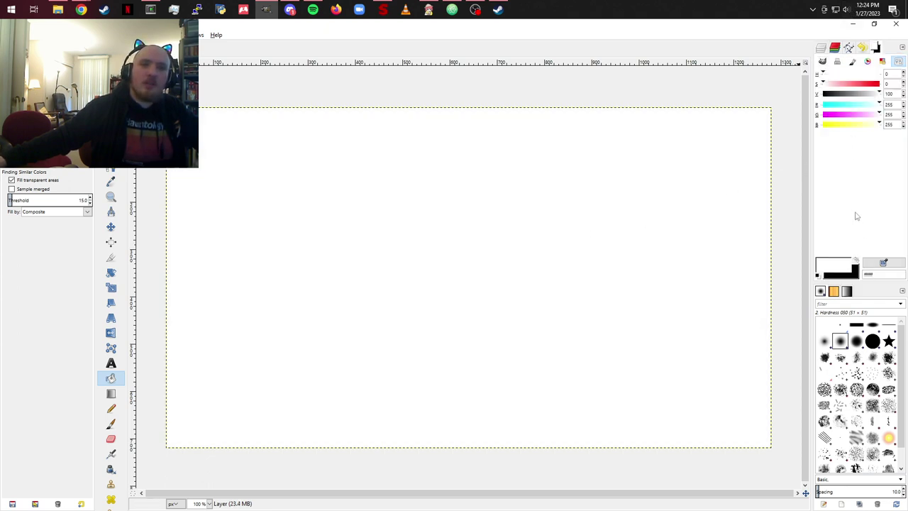
{"action": "left_click", "coordinate": [856, 262]}
{"action": "left_click", "coordinate": [821, 48]}
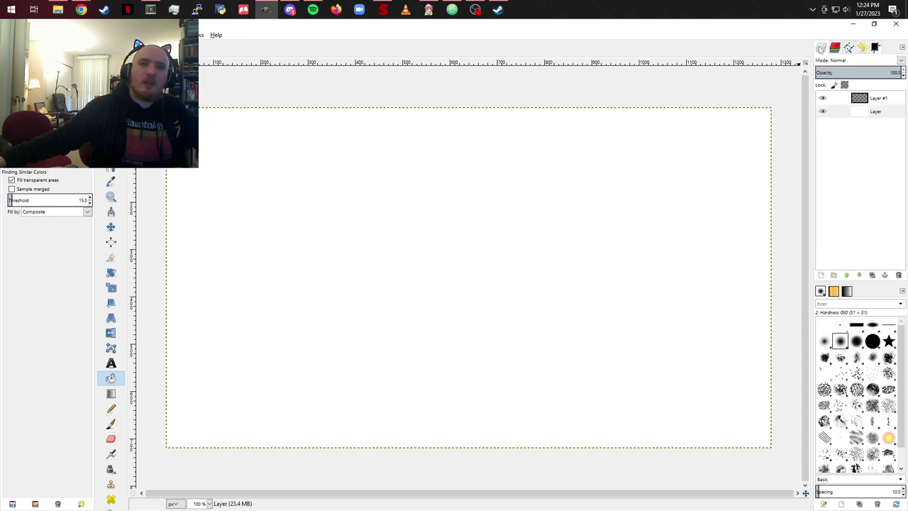
Step: On Layer #1, draw a wide straight-sided trapezoid with the Paintbrush, narrowing downward to a bottom edge about 1010 px long
{"action": "left_click", "coordinate": [878, 100]}
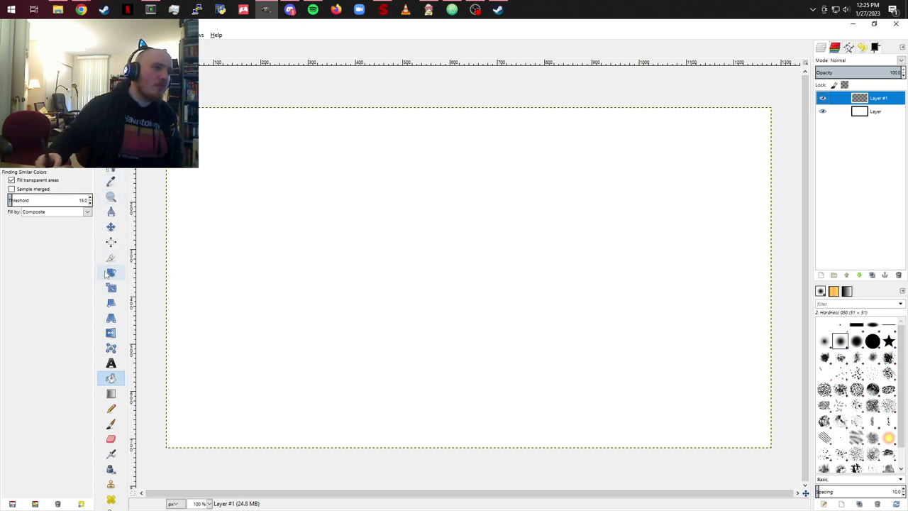
{"action": "left_click", "coordinate": [111, 423]}
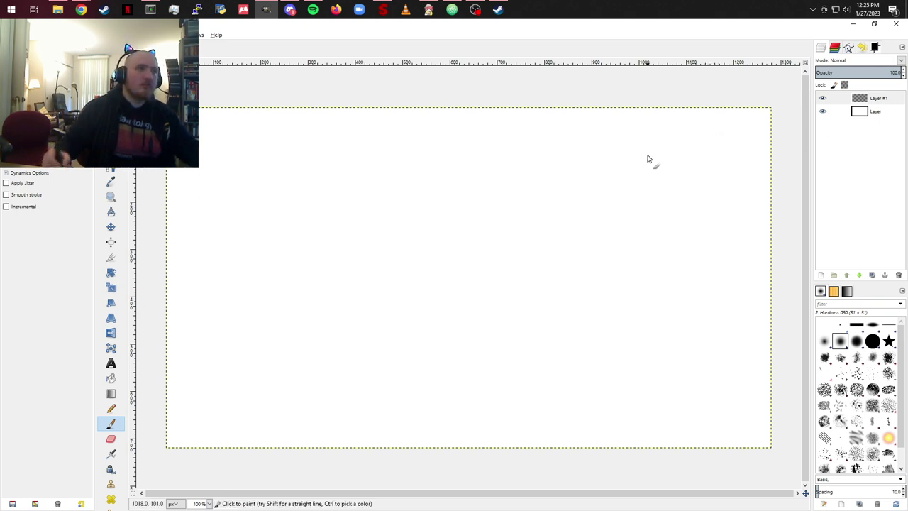
{"action": "left_click", "coordinate": [749, 151], "text": "shift"}
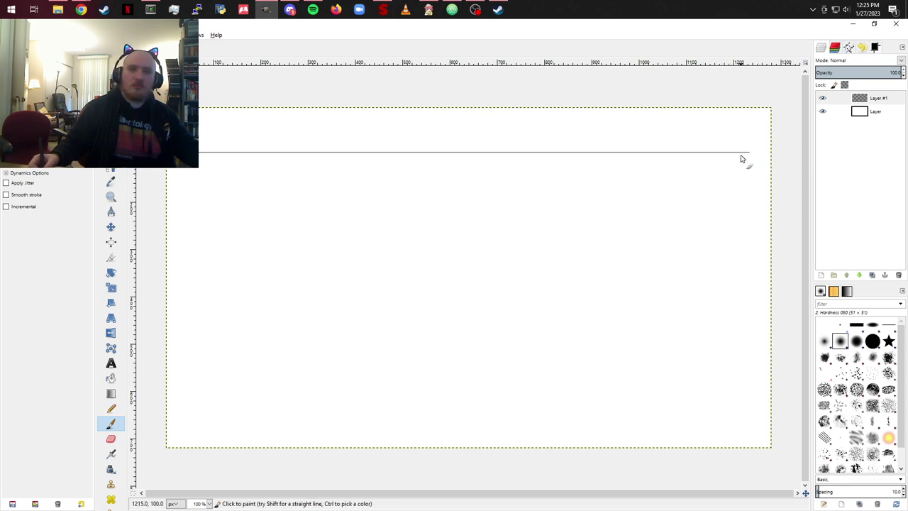
{"action": "left_click", "coordinate": [710, 310], "text": "shift"}
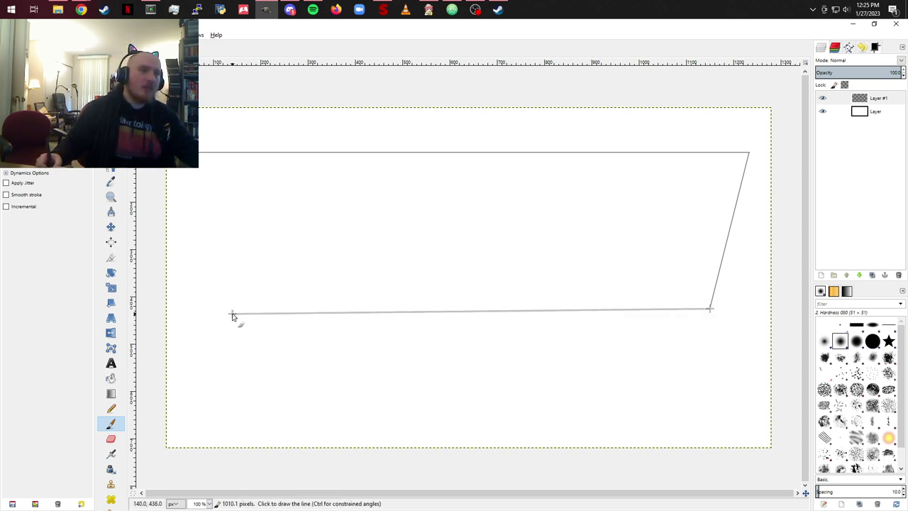
{"action": "left_click", "coordinate": [233, 315], "text": "shift"}
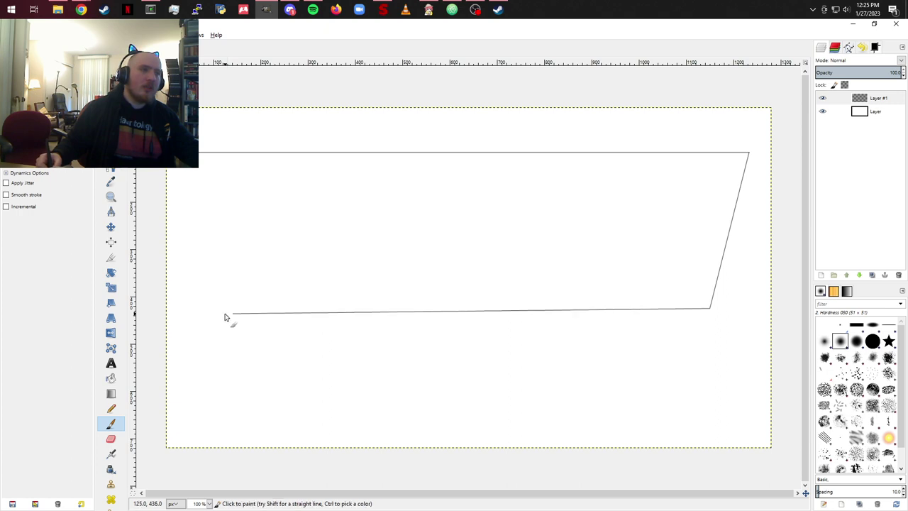
{"action": "left_click", "coordinate": [201, 157], "text": "shift"}
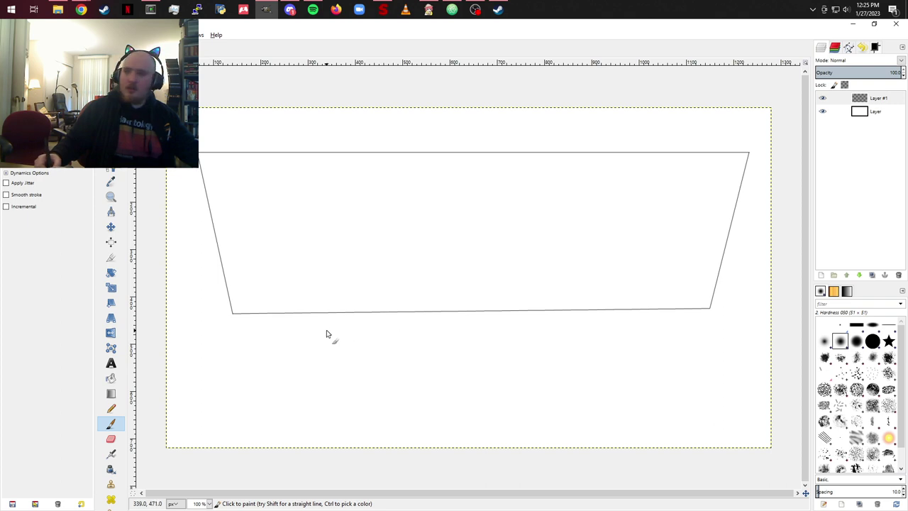
Step: Draw a small straight-sided rectangle about 140 px wide just above the middle of the trapezoid's bottom edge
{"action": "left_click", "coordinate": [427, 276]}
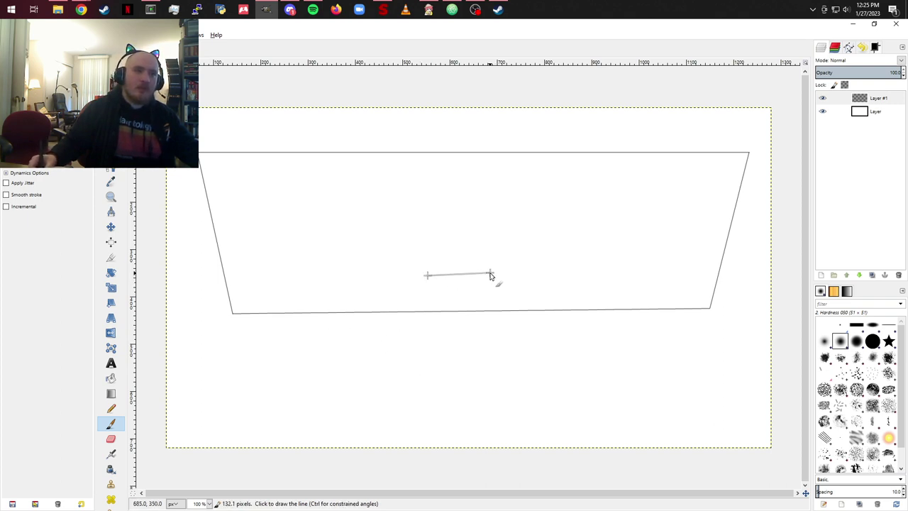
{"action": "left_click", "coordinate": [494, 276], "text": "shift"}
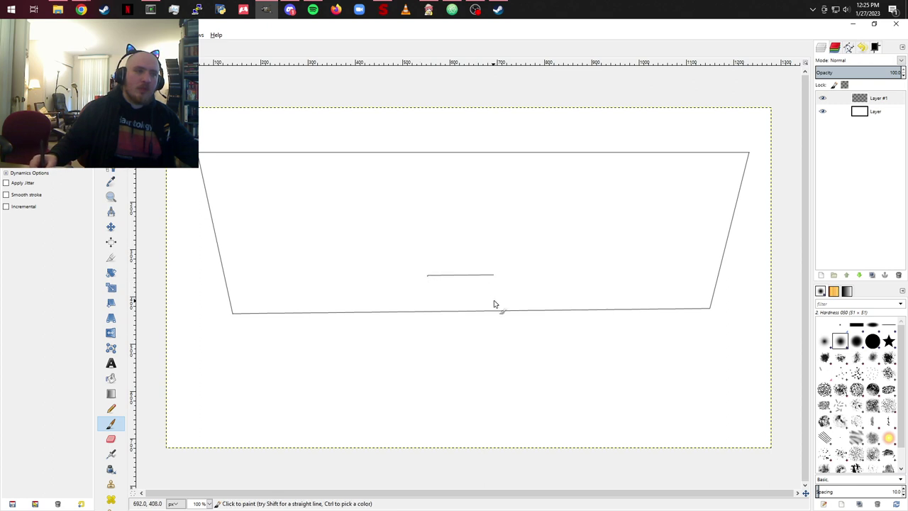
{"action": "left_click", "coordinate": [495, 294], "text": "shift"}
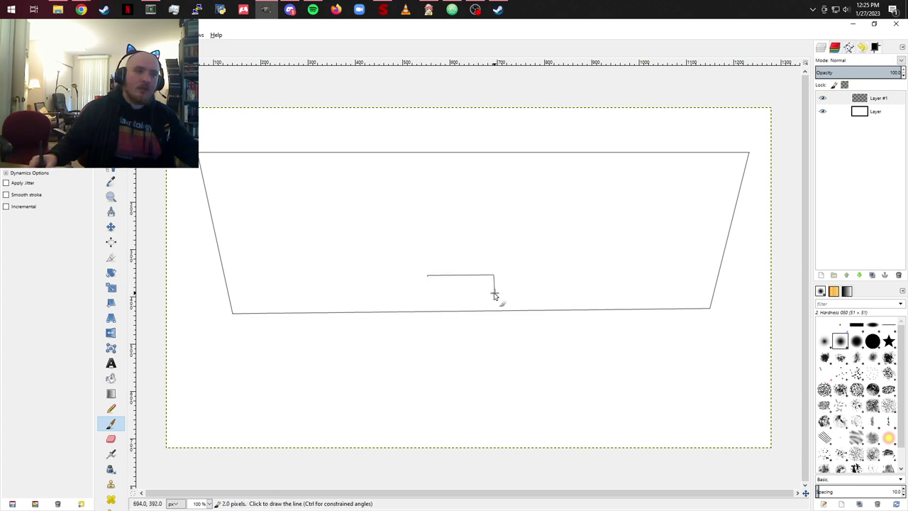
{"action": "left_click", "coordinate": [425, 294], "text": "shift"}
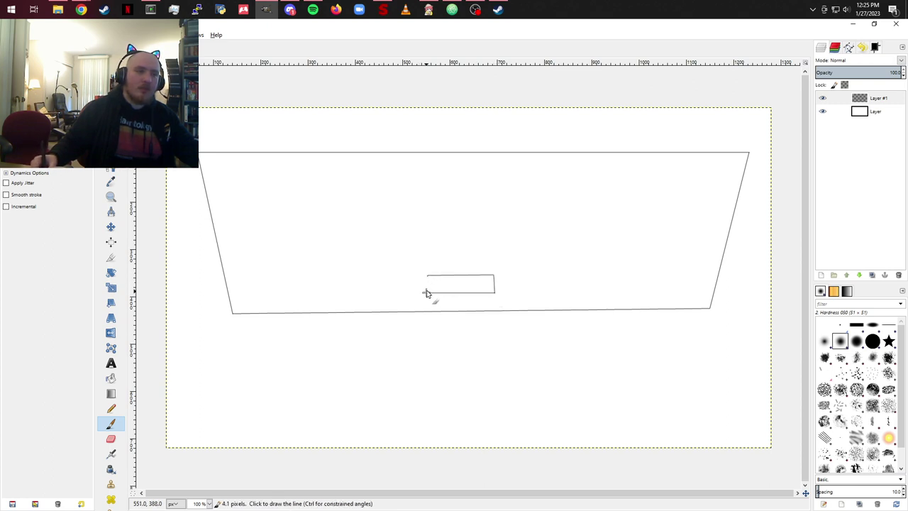
{"action": "left_click", "coordinate": [427, 276], "text": "shift"}
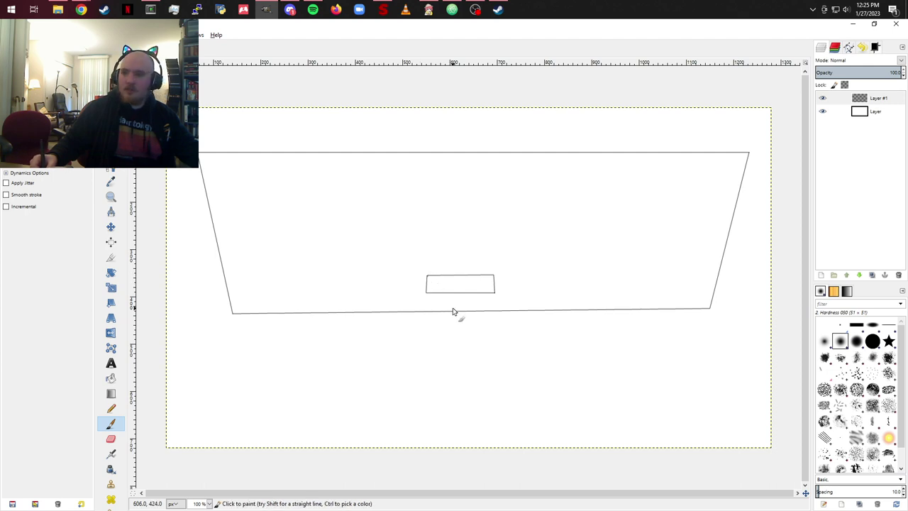
Step: Draw two short vertical lines about 40 px long as a post connecting the small rectangle to the trapezoid's bottom edge
{"action": "left_click", "coordinate": [454, 294]}
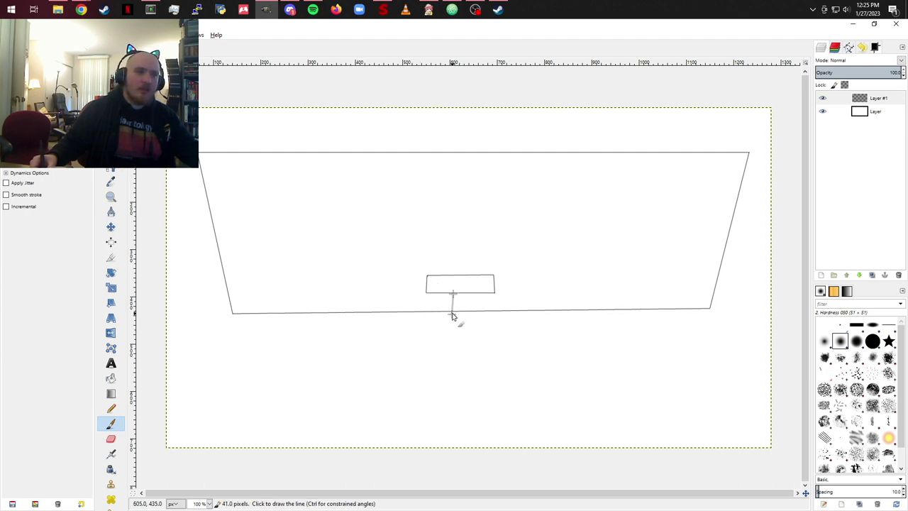
{"action": "left_click", "coordinate": [453, 311], "text": "shift"}
{"action": "left_click", "coordinate": [465, 295]}
{"action": "left_click", "coordinate": [464, 312], "text": "shift"}
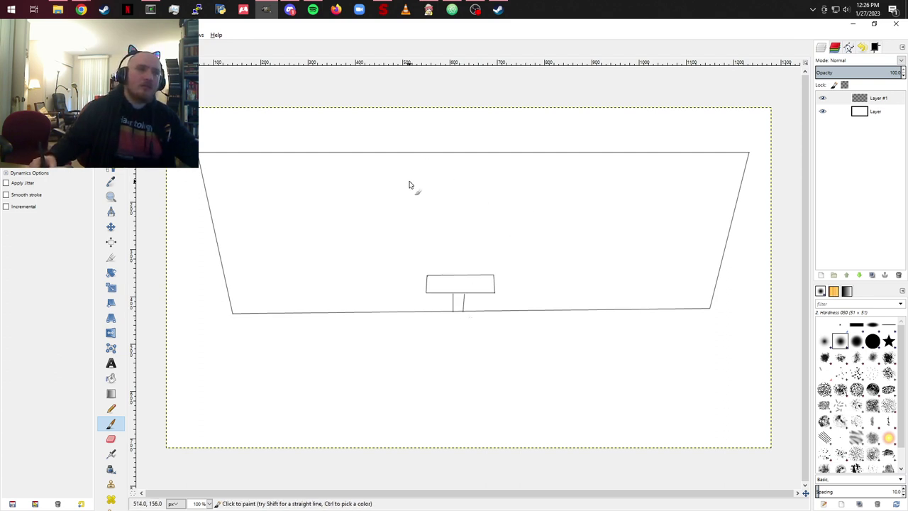
{"action": "mouse_move", "coordinate": [409, 181]}
{"action": "left_mouse_down"}
{"action": "mouse_move", "coordinate": [476, 183]}
{"action": "mouse_move", "coordinate": [488, 175]}
{"action": "left_mouse_up"}
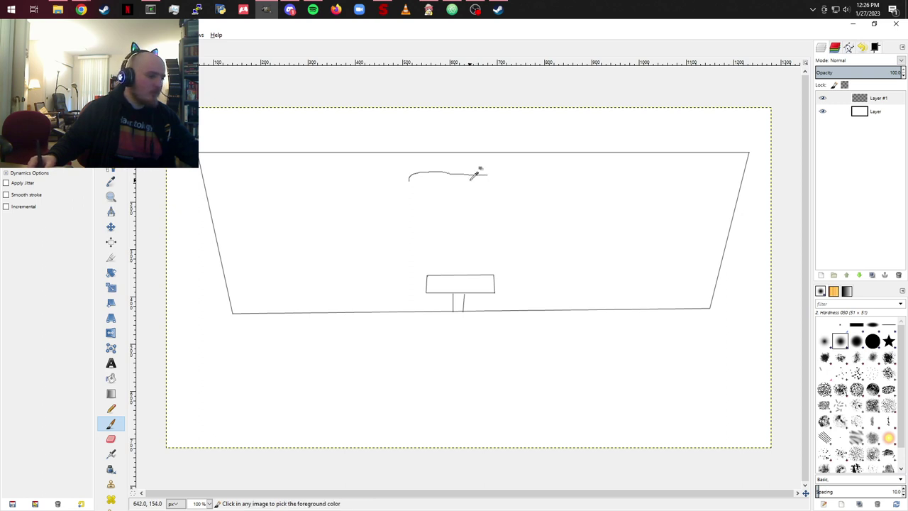
{"action": "key", "text": "ctrl+z"}
{"action": "mouse_move", "coordinate": [403, 187]}
{"action": "left_mouse_down"}
{"action": "mouse_move", "coordinate": [430, 175]}
{"action": "mouse_move", "coordinate": [488, 175]}
{"action": "left_mouse_up"}
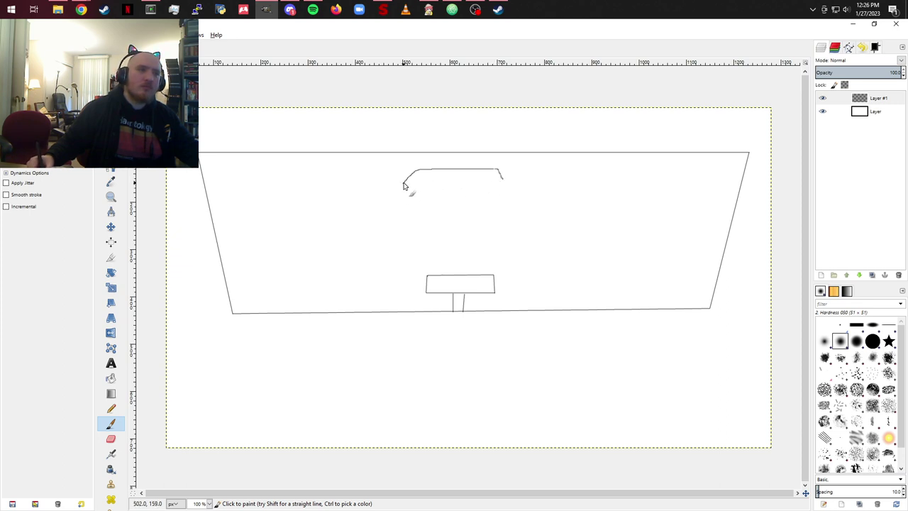
{"action": "left_click_drag", "start_coordinate": [405, 187], "coordinate": [496, 188]}
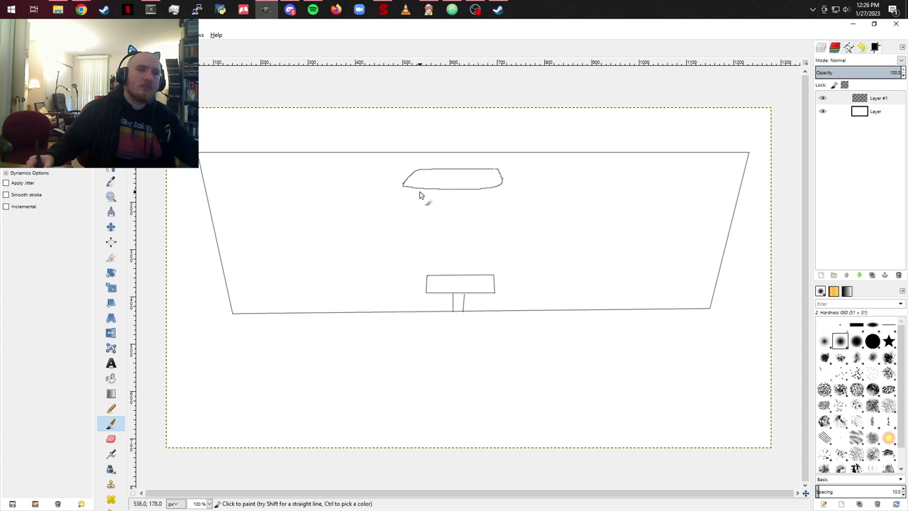
{"action": "key", "text": "ctrl+z"}
{"action": "key", "text": "ctrl+z"}
{"action": "key", "text": "ctrl+z"}
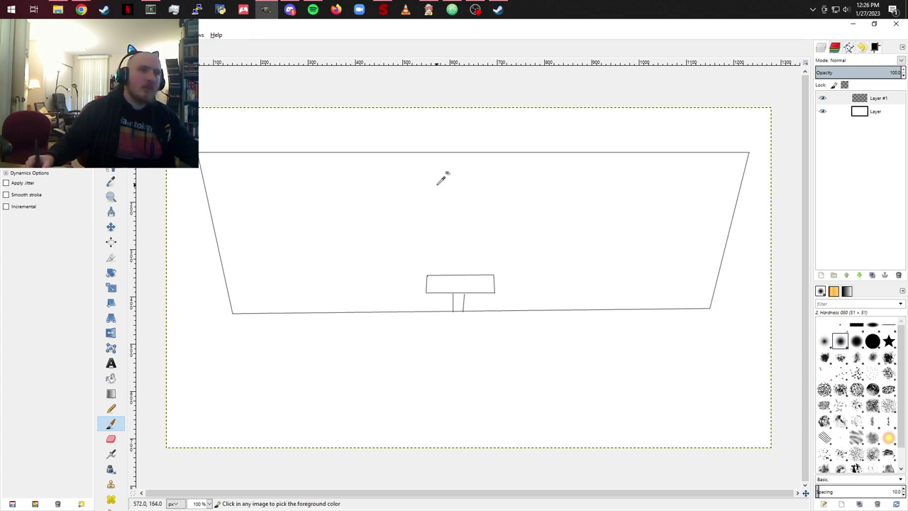
Step: Draw an elongated hexagon with straight lines, about 195 px wide, centred just below the trapezoid's top edge
{"action": "left_click", "coordinate": [411, 170]}
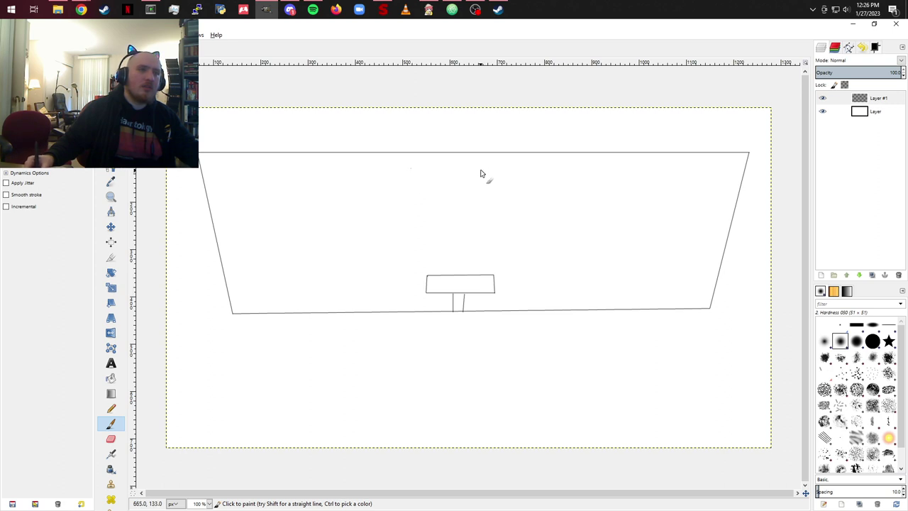
{"action": "left_click", "coordinate": [497, 168], "text": "shift"}
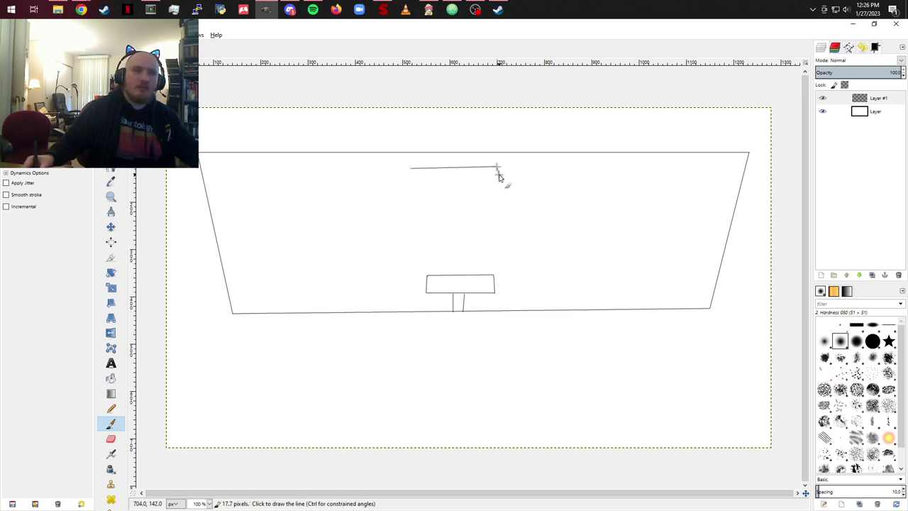
{"action": "left_click", "coordinate": [498, 173], "text": "shift"}
{"action": "left_click", "coordinate": [497, 183], "text": "shift"}
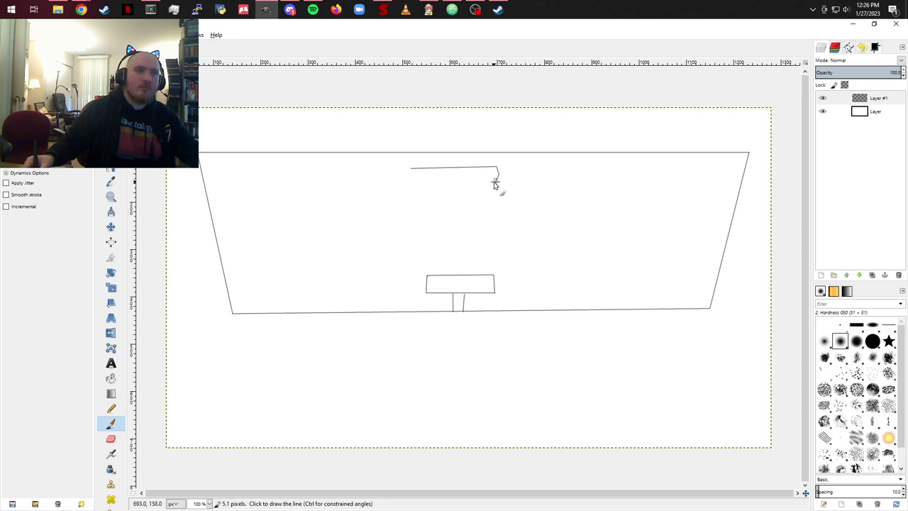
{"action": "left_click", "coordinate": [413, 184], "text": "shift"}
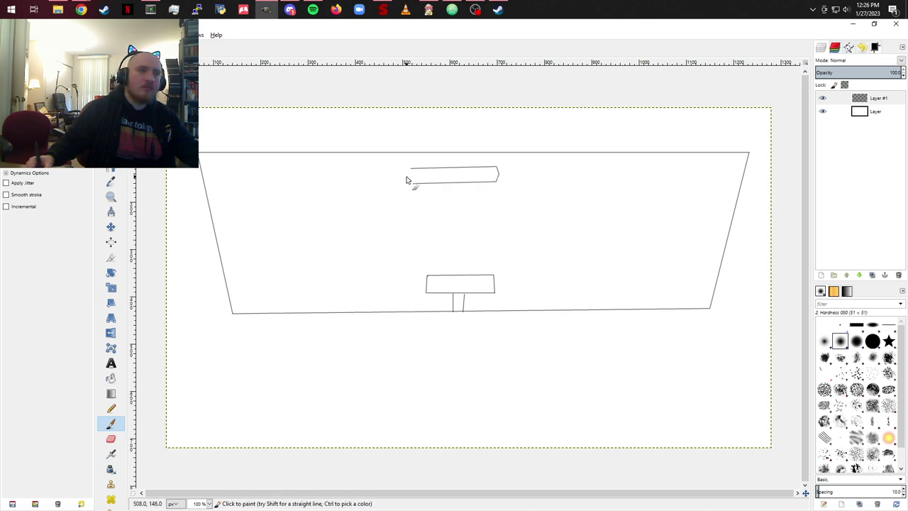
{"action": "left_click", "coordinate": [411, 170], "text": "shift"}
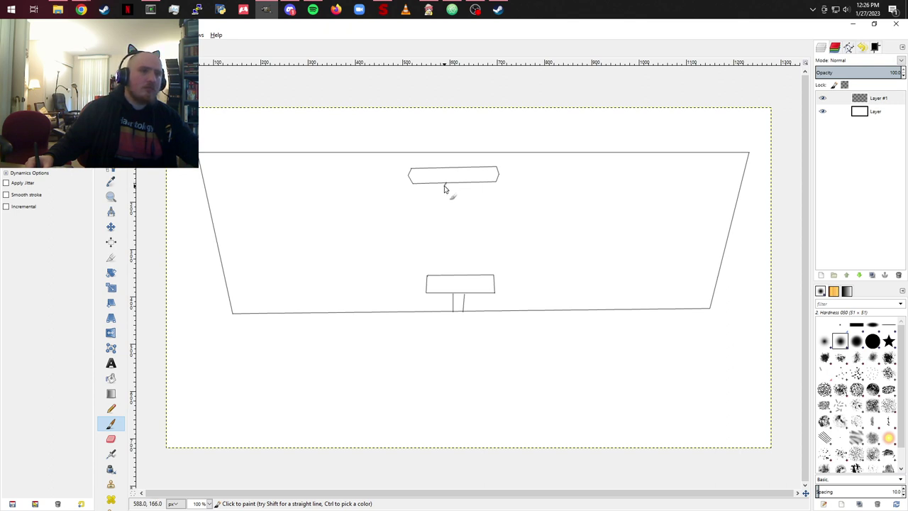
Step: Add a small tab beneath the rear-view mirror and draw the left car seat with a rounded headrest about 290 px wide and curved shoulder lines
{"action": "left_click_drag", "start_coordinate": [445, 188], "coordinate": [450, 190]}
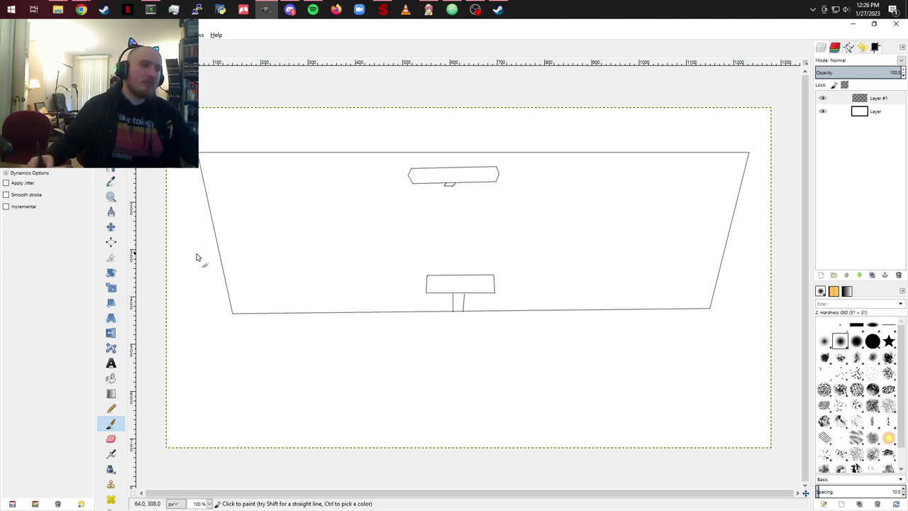
{"action": "mouse_move", "coordinate": [201, 252]}
{"action": "left_mouse_down"}
{"action": "mouse_move", "coordinate": [197, 271]}
{"action": "mouse_move", "coordinate": [180, 276]}
{"action": "mouse_move", "coordinate": [227, 250]}
{"action": "mouse_move", "coordinate": [305, 249]}
{"action": "left_mouse_up"}
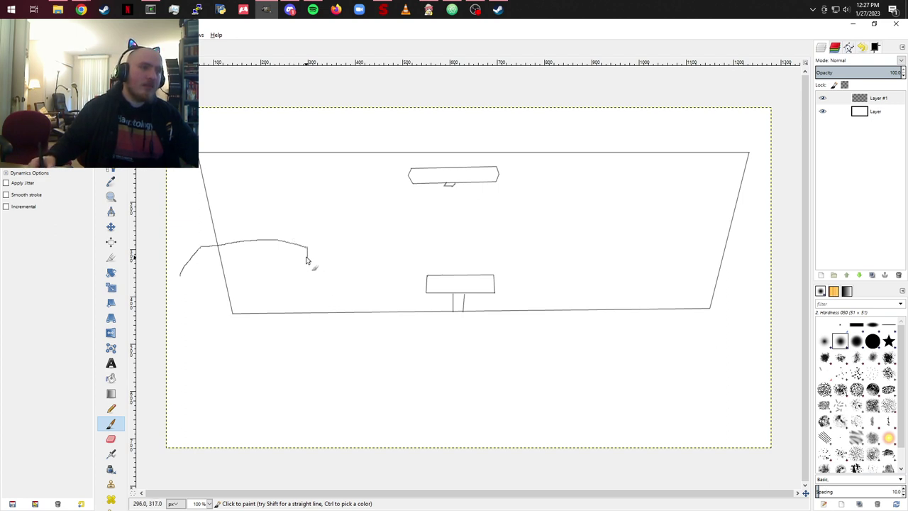
{"action": "mouse_move", "coordinate": [308, 257]}
{"action": "left_mouse_down"}
{"action": "mouse_move", "coordinate": [309, 279]}
{"action": "mouse_move", "coordinate": [318, 267]}
{"action": "mouse_move", "coordinate": [314, 291]}
{"action": "left_mouse_up"}
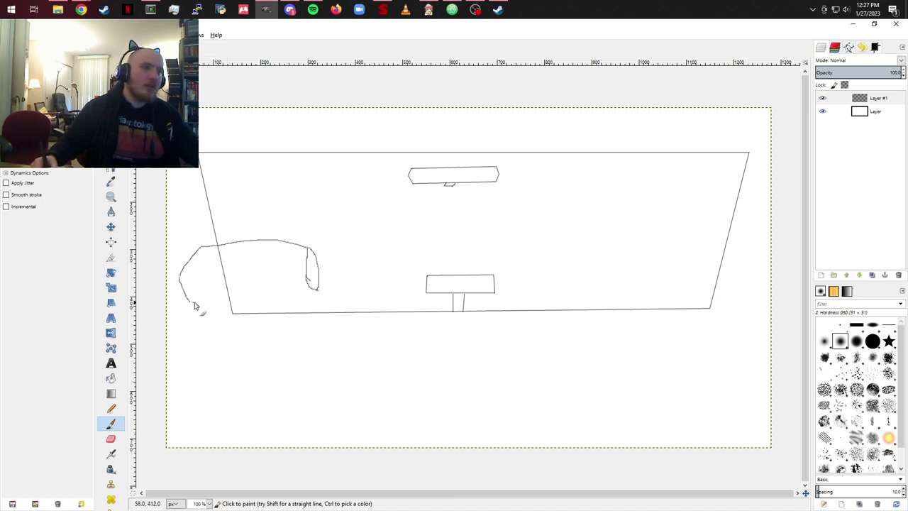
{"action": "left_click_drag", "start_coordinate": [195, 306], "coordinate": [309, 297]}
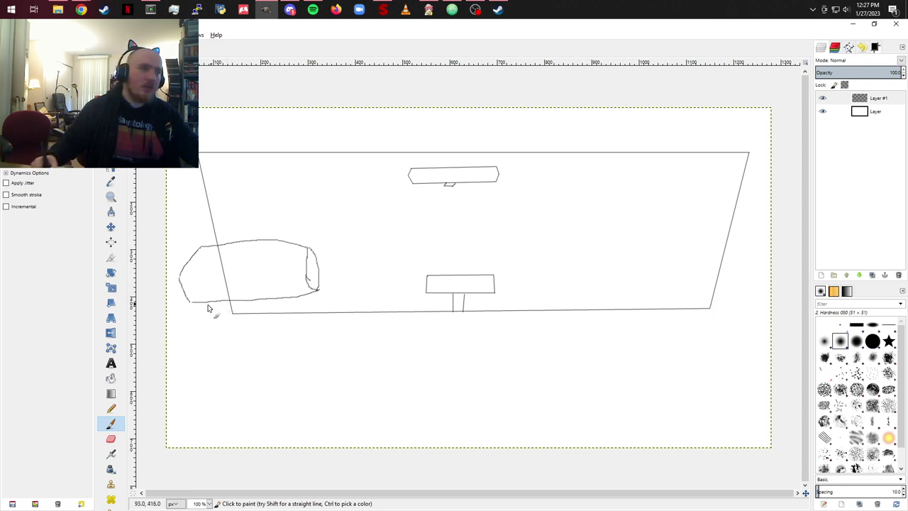
{"action": "left_click_drag", "start_coordinate": [207, 305], "coordinate": [171, 335]}
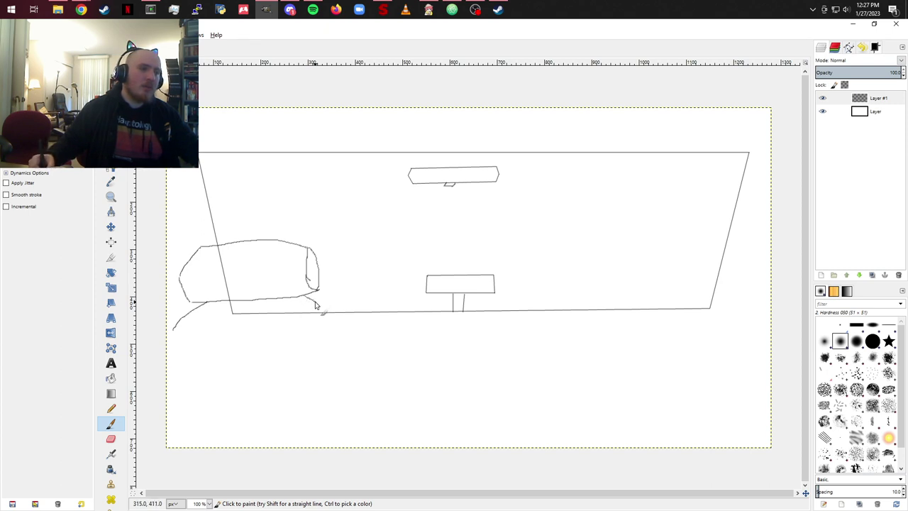
{"action": "mouse_move", "coordinate": [317, 306]}
{"action": "left_mouse_down"}
{"action": "mouse_move", "coordinate": [331, 423]}
{"action": "mouse_move", "coordinate": [328, 414]}
{"action": "left_mouse_up"}
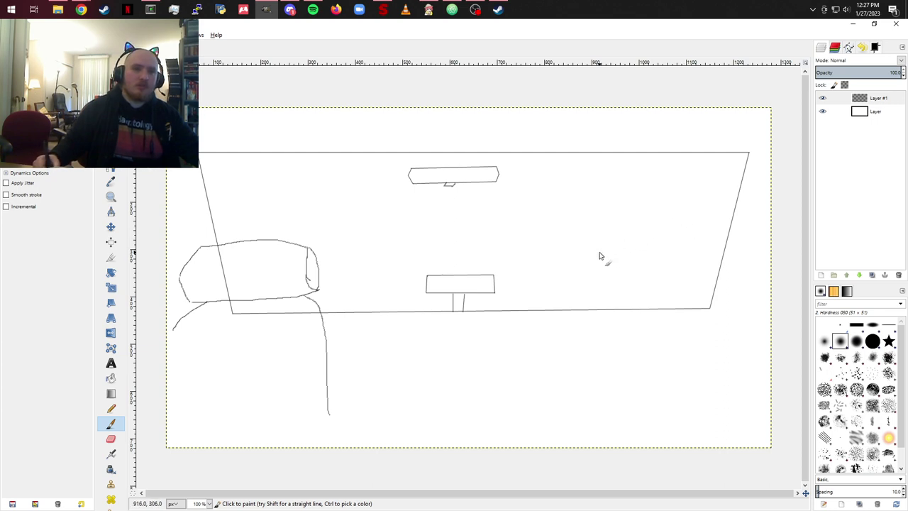
Step: Draw the right car seat with a rounded headrest about 290 px wide and long side lines, plus side-window lines running to the canvas's right edge
{"action": "mouse_move", "coordinate": [602, 251]}
{"action": "left_mouse_down"}
{"action": "mouse_move", "coordinate": [640, 226]}
{"action": "mouse_move", "coordinate": [721, 235]}
{"action": "left_mouse_up"}
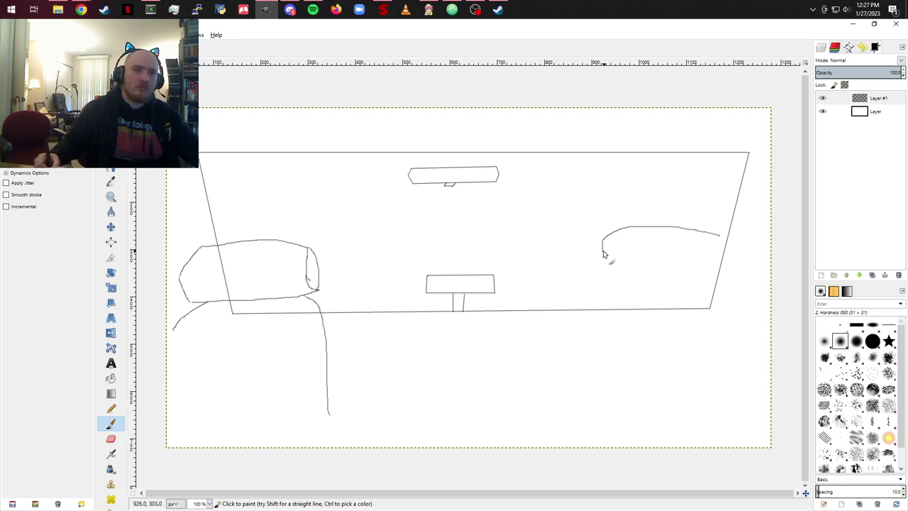
{"action": "left_click_drag", "start_coordinate": [606, 277], "coordinate": [700, 289]}
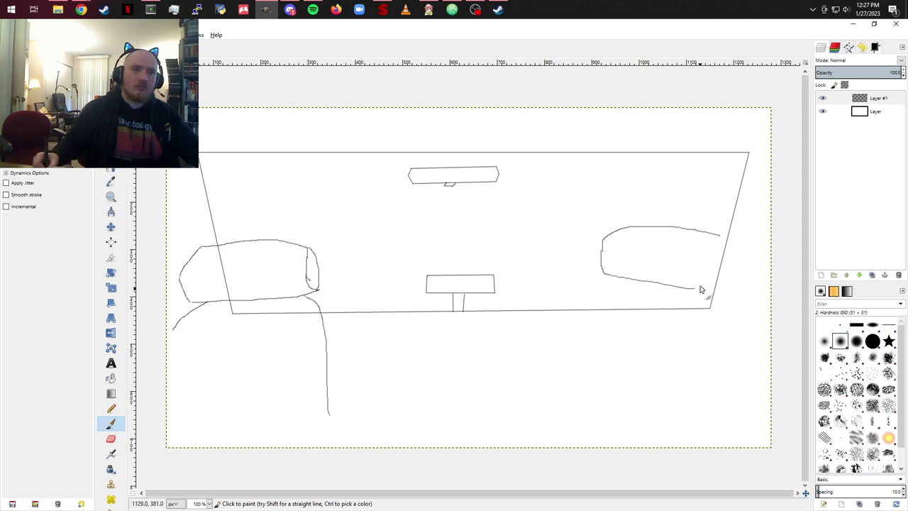
{"action": "mouse_move", "coordinate": [719, 236]}
{"action": "left_mouse_down"}
{"action": "mouse_move", "coordinate": [740, 255]}
{"action": "mouse_move", "coordinate": [738, 282]}
{"action": "mouse_move", "coordinate": [691, 293]}
{"action": "left_mouse_up"}
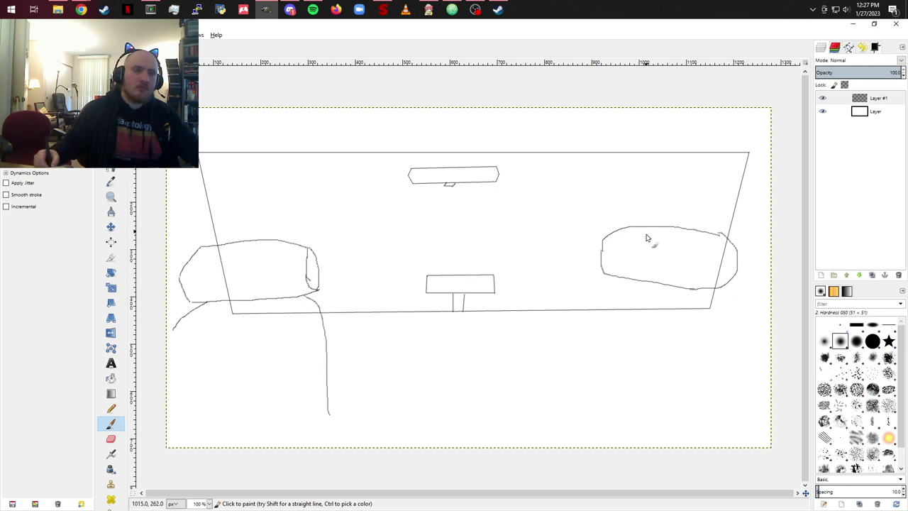
{"action": "left_click_drag", "start_coordinate": [609, 279], "coordinate": [592, 421]}
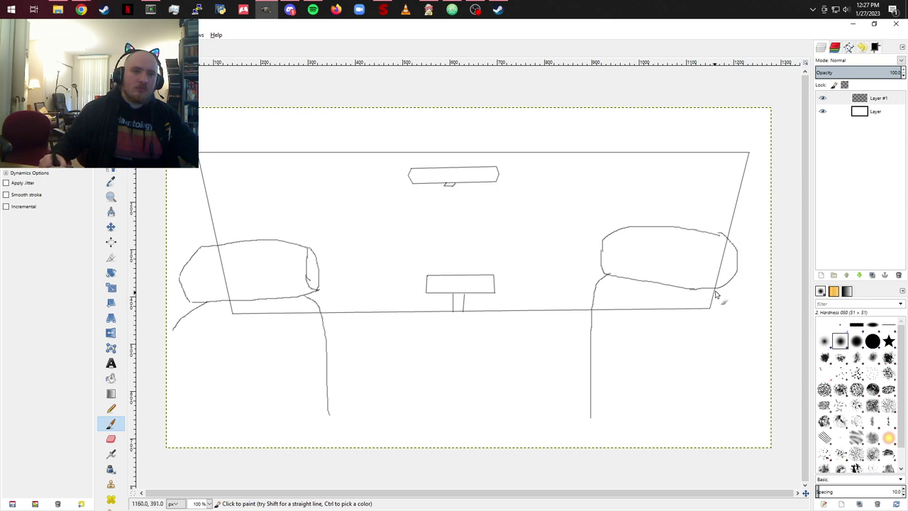
{"action": "mouse_move", "coordinate": [721, 287]}
{"action": "left_mouse_down"}
{"action": "mouse_move", "coordinate": [742, 300]}
{"action": "mouse_move", "coordinate": [747, 466]}
{"action": "left_mouse_up"}
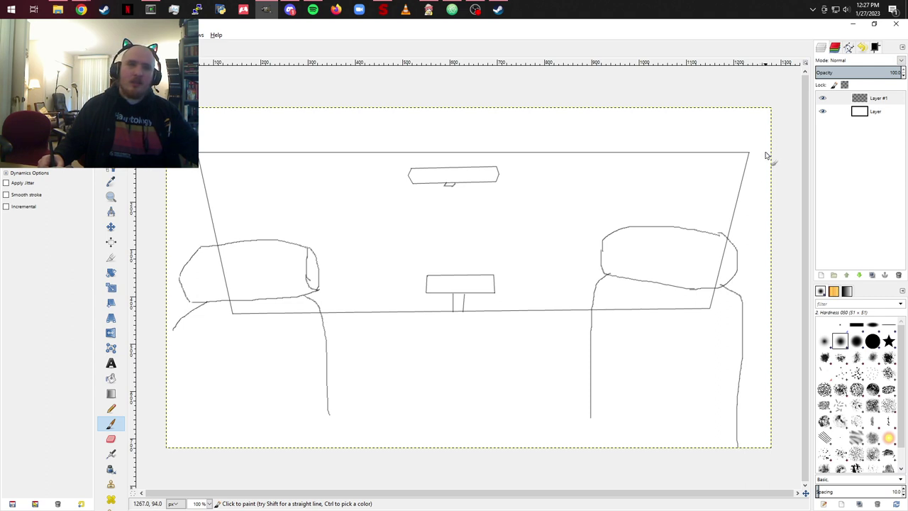
{"action": "mouse_move", "coordinate": [771, 154]}
{"action": "left_mouse_down"}
{"action": "mouse_move", "coordinate": [734, 246]}
{"action": "mouse_move", "coordinate": [733, 290]}
{"action": "mouse_move", "coordinate": [772, 298]}
{"action": "left_mouse_up"}
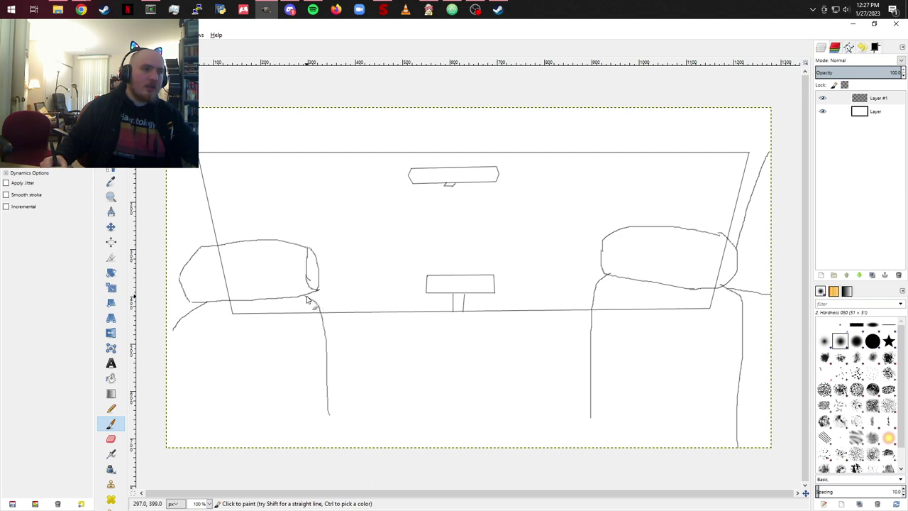
Step: Draw a curved bulge beside the left seat's inner shoulder and a rounded housing next to it containing a circle about 50 px wide
{"action": "left_click_drag", "start_coordinate": [333, 313], "coordinate": [325, 347]}
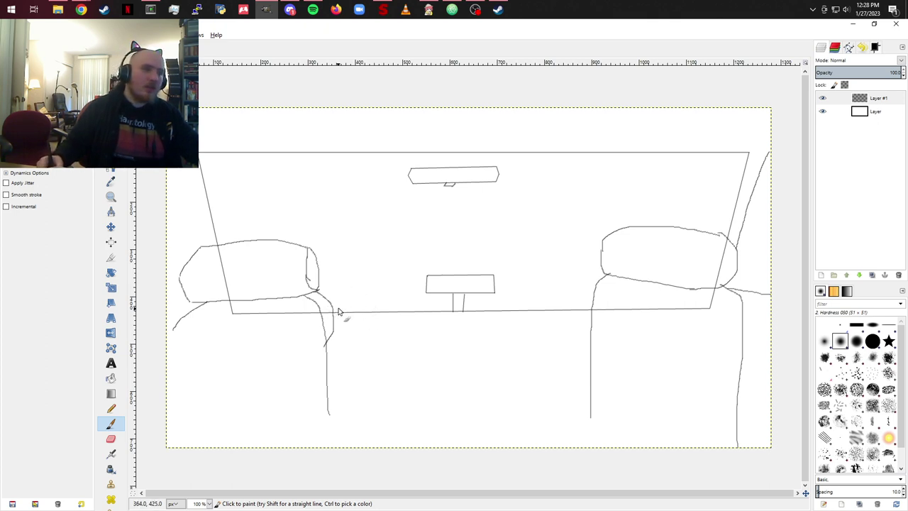
{"action": "left_click_drag", "start_coordinate": [336, 316], "coordinate": [364, 343]}
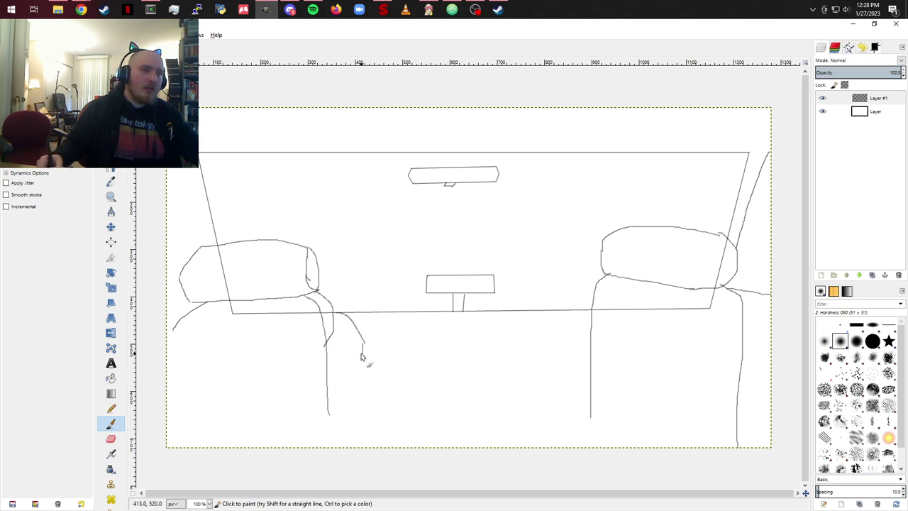
{"action": "mouse_move", "coordinate": [364, 357]}
{"action": "left_mouse_down"}
{"action": "mouse_move", "coordinate": [326, 366]}
{"action": "mouse_move", "coordinate": [352, 340]}
{"action": "mouse_move", "coordinate": [334, 346]}
{"action": "mouse_move", "coordinate": [339, 362]}
{"action": "mouse_move", "coordinate": [358, 350]}
{"action": "left_mouse_up"}
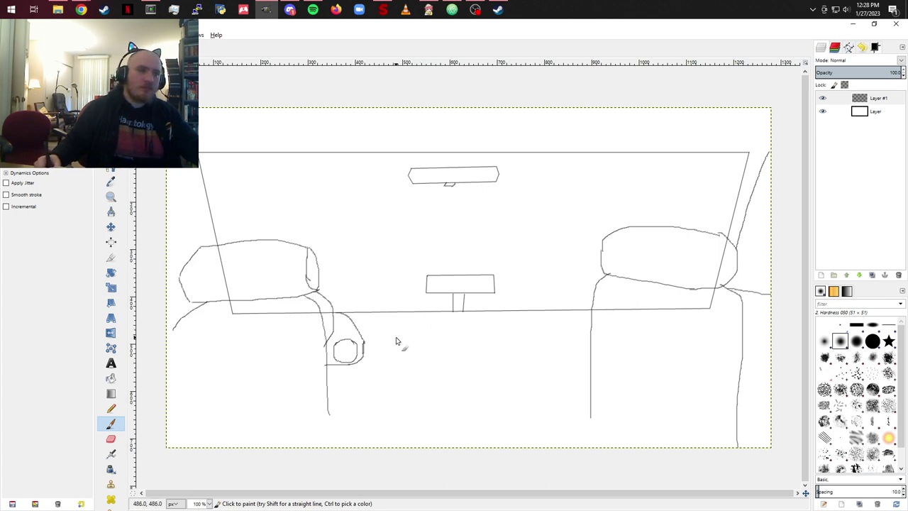
Step: Draw a tapered console panel about 235 px wide below the windshield, with a slanted side line about 90 px long down from its left corner
{"action": "mouse_move", "coordinate": [389, 337]}
{"action": "left_mouse_down"}
{"action": "mouse_move", "coordinate": [396, 320]}
{"action": "mouse_move", "coordinate": [487, 320]}
{"action": "mouse_move", "coordinate": [498, 344]}
{"action": "left_mouse_up"}
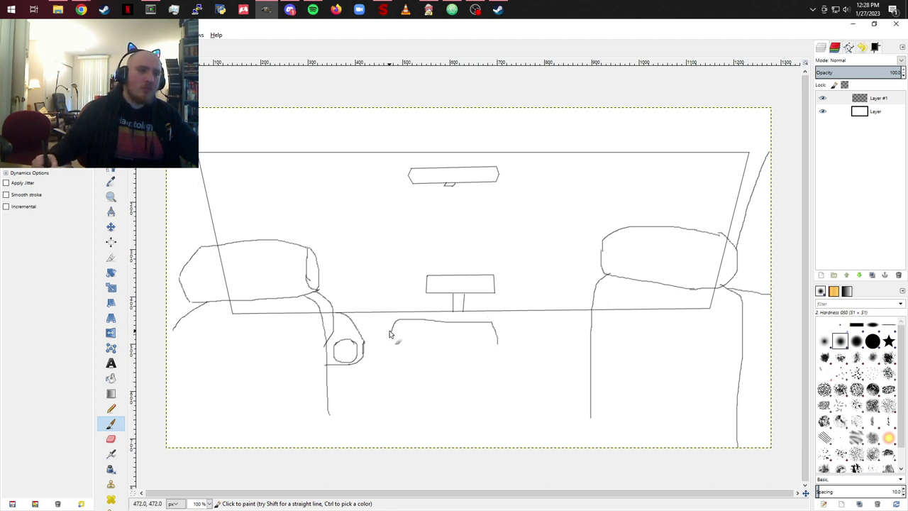
{"action": "mouse_move", "coordinate": [390, 340]}
{"action": "left_mouse_down"}
{"action": "mouse_move", "coordinate": [388, 350]}
{"action": "mouse_move", "coordinate": [402, 351]}
{"action": "mouse_move", "coordinate": [501, 348]}
{"action": "left_mouse_up"}
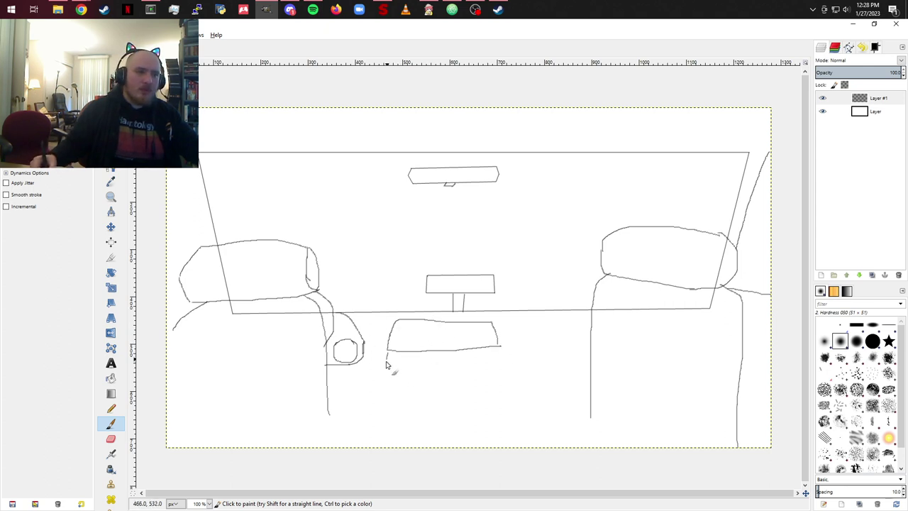
{"action": "left_click_drag", "start_coordinate": [386, 355], "coordinate": [381, 396]}
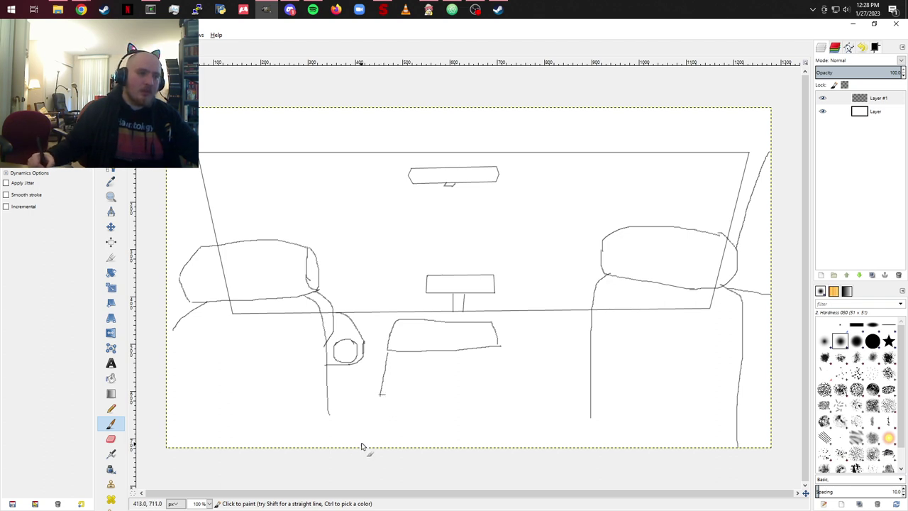
Step: Draw a rounded arch about 310 px wide at the canvas's bottom edge, containing a rectangle with a small square and short horizontal lines
{"action": "mouse_move", "coordinate": [361, 446]}
{"action": "left_mouse_down"}
{"action": "mouse_move", "coordinate": [369, 414]}
{"action": "mouse_move", "coordinate": [397, 393]}
{"action": "mouse_move", "coordinate": [474, 394]}
{"action": "mouse_move", "coordinate": [485, 448]}
{"action": "left_mouse_up"}
{"action": "key", "text": "ctrl+z"}
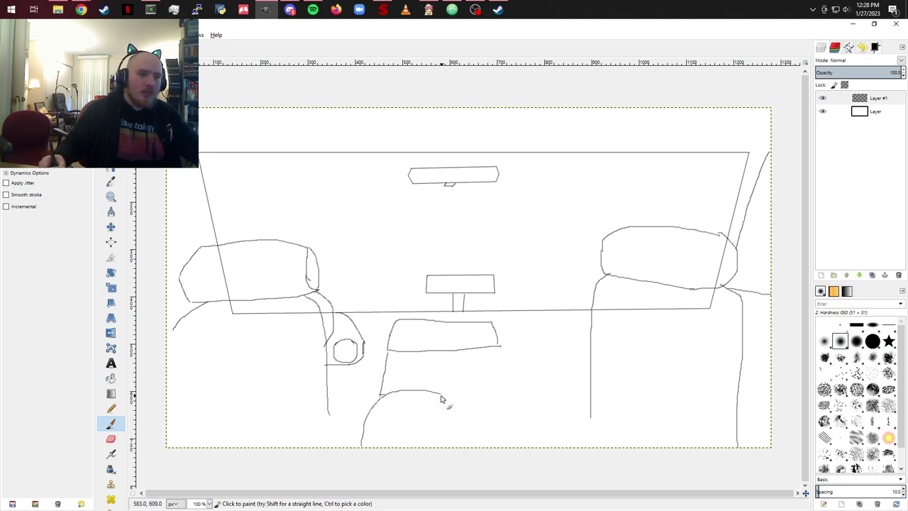
{"action": "mouse_move", "coordinate": [441, 396]}
{"action": "left_mouse_down"}
{"action": "mouse_move", "coordinate": [484, 390]}
{"action": "mouse_move", "coordinate": [504, 409]}
{"action": "mouse_move", "coordinate": [507, 475]}
{"action": "left_mouse_up"}
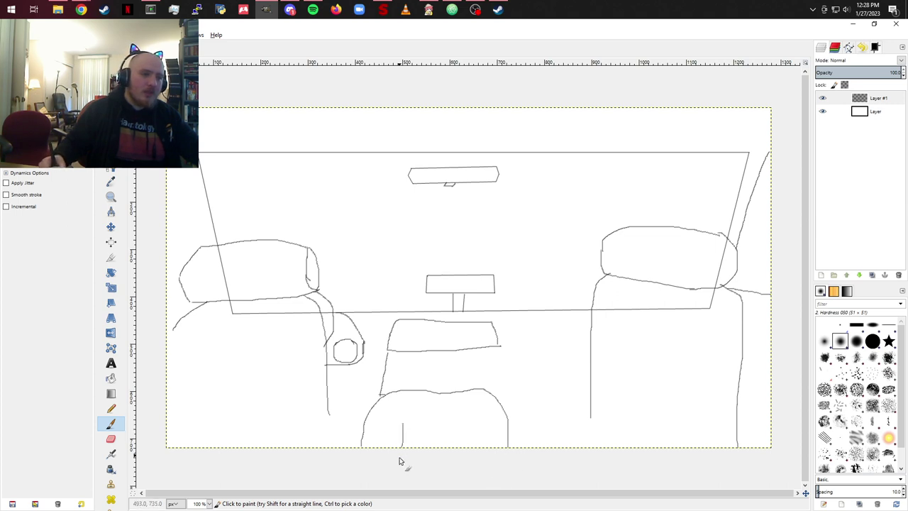
{"action": "mouse_move", "coordinate": [405, 426]}
{"action": "left_mouse_down"}
{"action": "mouse_move", "coordinate": [479, 418]}
{"action": "mouse_move", "coordinate": [480, 446]}
{"action": "left_mouse_up"}
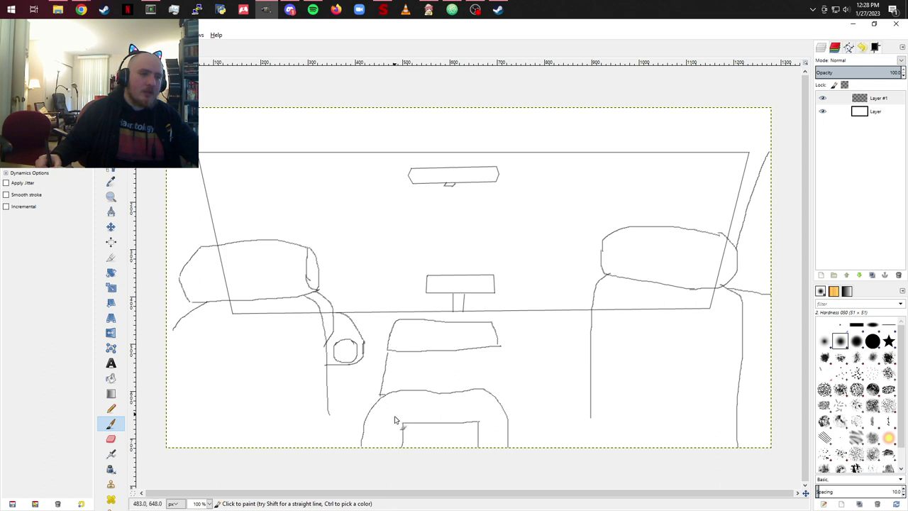
{"action": "mouse_move", "coordinate": [408, 445]}
{"action": "left_mouse_down"}
{"action": "mouse_move", "coordinate": [419, 438]}
{"action": "mouse_move", "coordinate": [406, 440]}
{"action": "mouse_move", "coordinate": [475, 433]}
{"action": "mouse_move", "coordinate": [436, 441]}
{"action": "mouse_move", "coordinate": [468, 441]}
{"action": "left_mouse_up"}
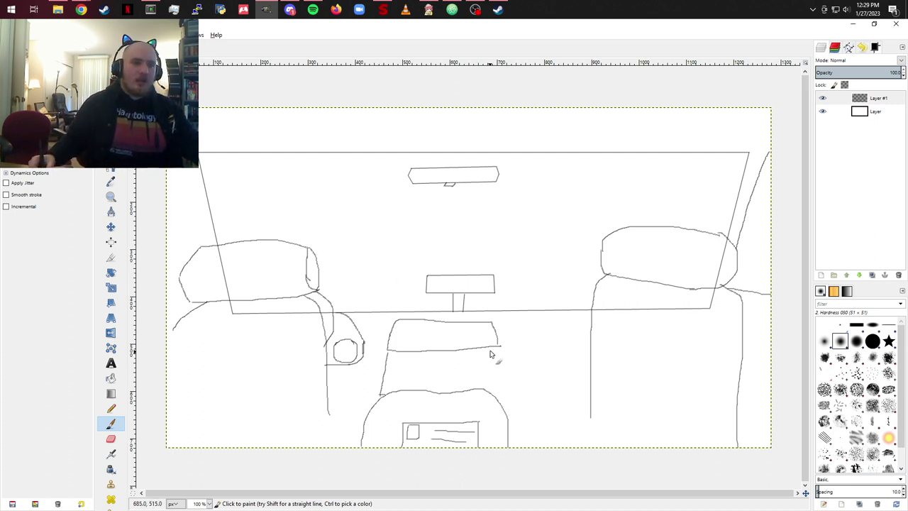
Step: Close the centre console's right side and fill its face with a small knob, buttons, a narrow display, a button grid and a long slot
{"action": "left_click_drag", "start_coordinate": [500, 347], "coordinate": [495, 395]}
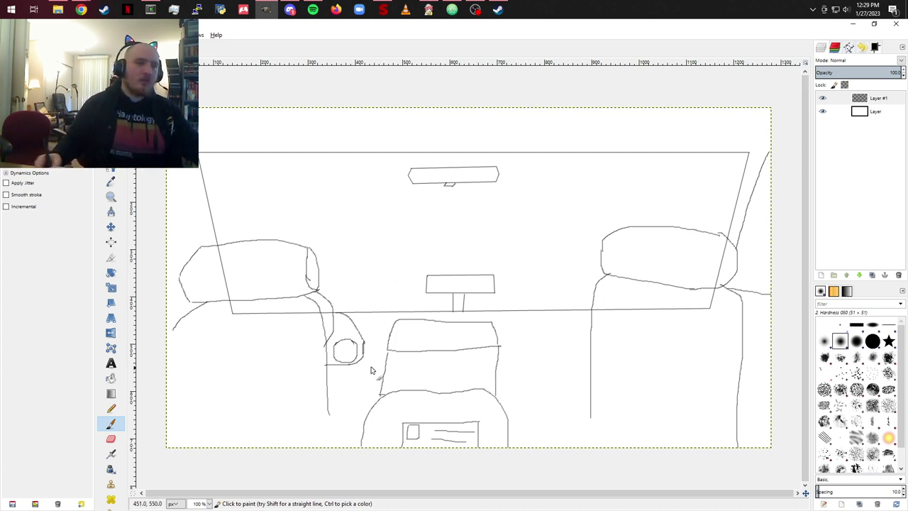
{"action": "left_click_drag", "start_coordinate": [394, 368], "coordinate": [395, 367]}
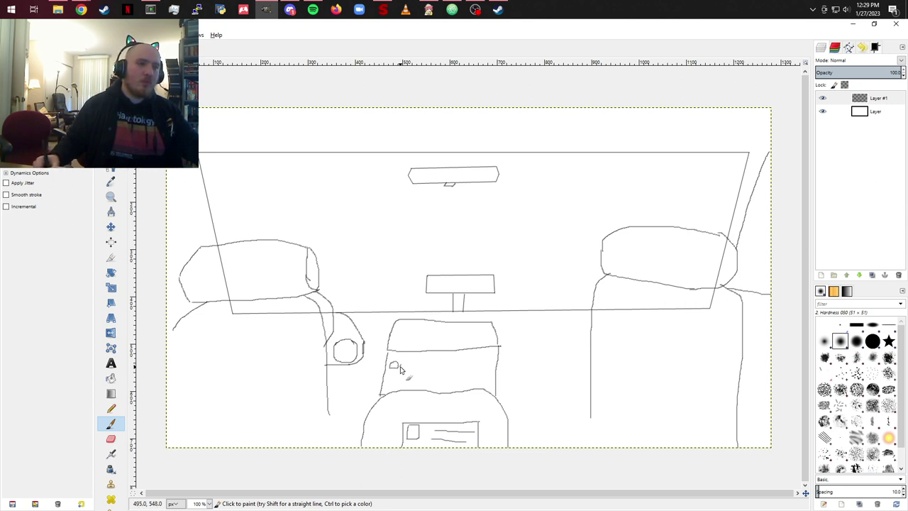
{"action": "mouse_move", "coordinate": [401, 366]}
{"action": "left_mouse_down"}
{"action": "mouse_move", "coordinate": [441, 360]}
{"action": "mouse_move", "coordinate": [433, 371]}
{"action": "mouse_move", "coordinate": [450, 370]}
{"action": "left_mouse_up"}
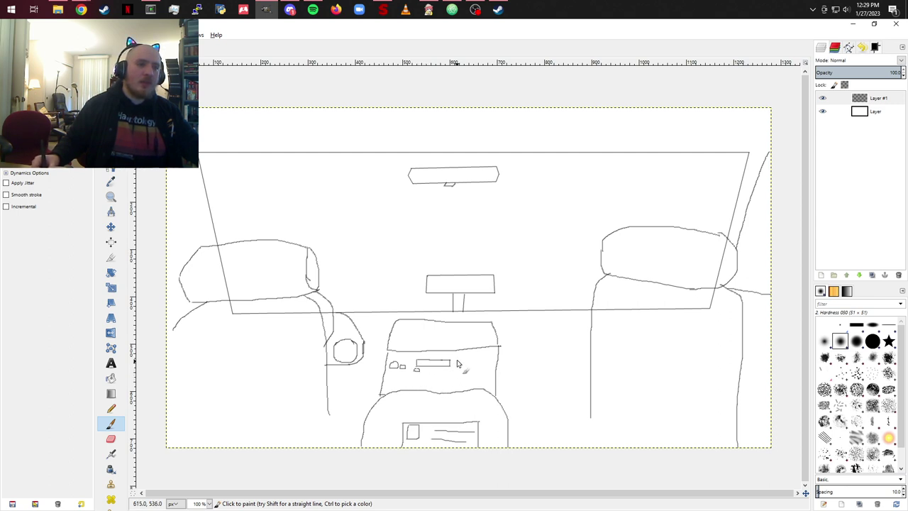
{"action": "left_click_drag", "start_coordinate": [457, 362], "coordinate": [475, 363]}
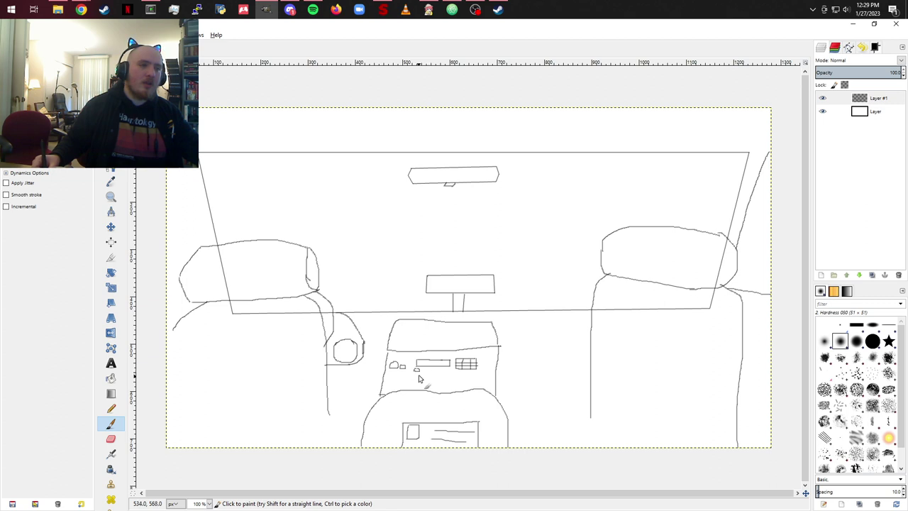
{"action": "mouse_move", "coordinate": [421, 377]}
{"action": "left_mouse_down"}
{"action": "mouse_move", "coordinate": [466, 374]}
{"action": "mouse_move", "coordinate": [419, 380]}
{"action": "mouse_move", "coordinate": [474, 382]}
{"action": "left_mouse_up"}
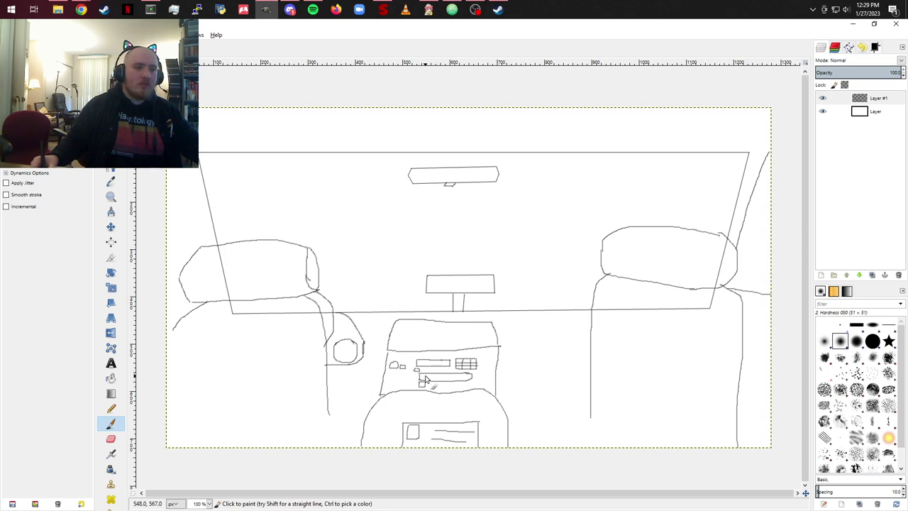
{"action": "left_click_drag", "start_coordinate": [421, 381], "coordinate": [424, 387]}
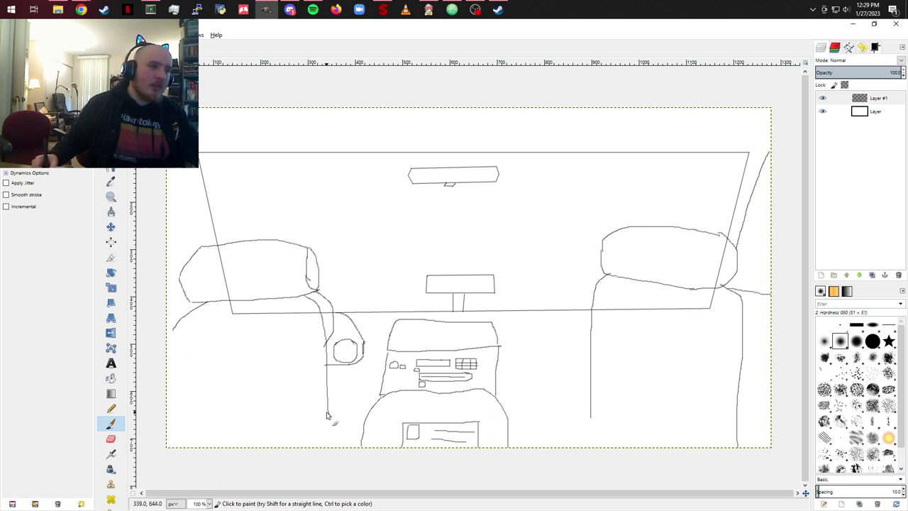
Step: Extend both seats' inner sides to the canvas's bottom edge and draw a domed head above the left headrest with short hair strokes and a small side shape
{"action": "left_click_drag", "start_coordinate": [328, 416], "coordinate": [329, 443]}
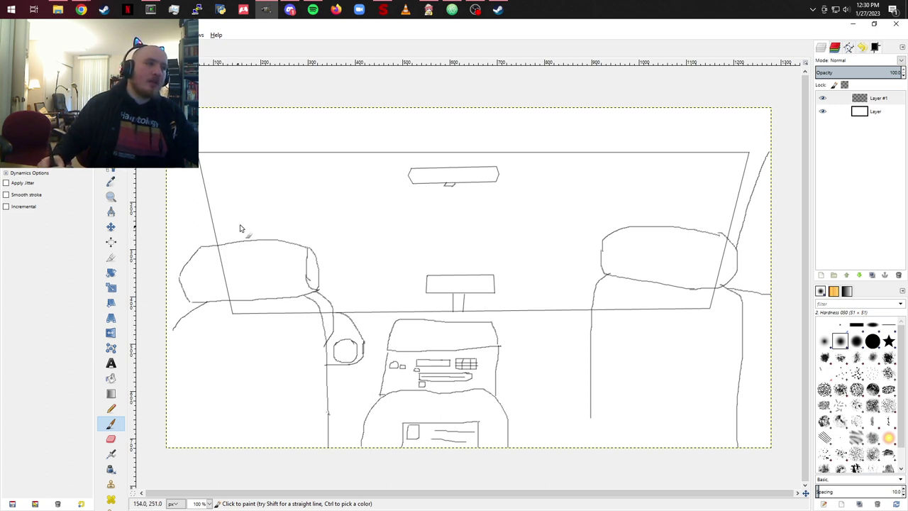
{"action": "left_click_drag", "start_coordinate": [221, 245], "coordinate": [241, 221]}
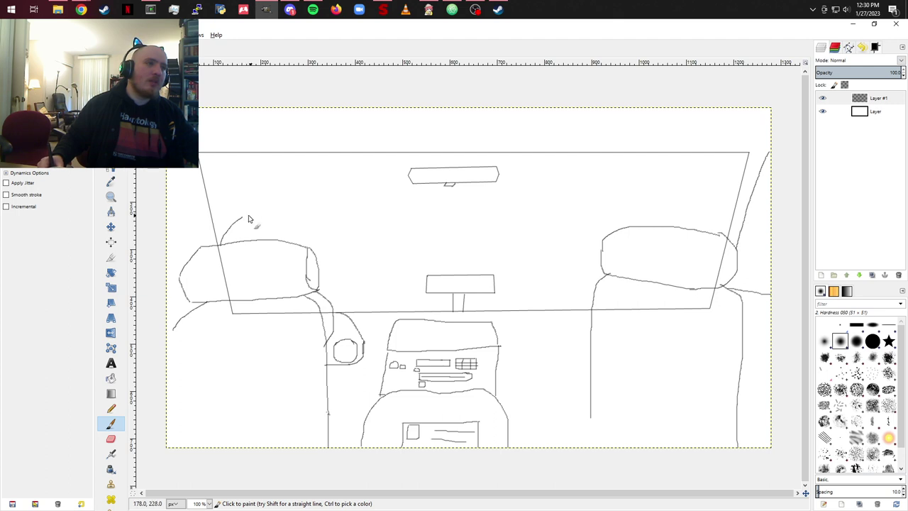
{"action": "mouse_move", "coordinate": [243, 221]}
{"action": "left_mouse_down"}
{"action": "mouse_move", "coordinate": [271, 218]}
{"action": "mouse_move", "coordinate": [297, 245]}
{"action": "left_mouse_up"}
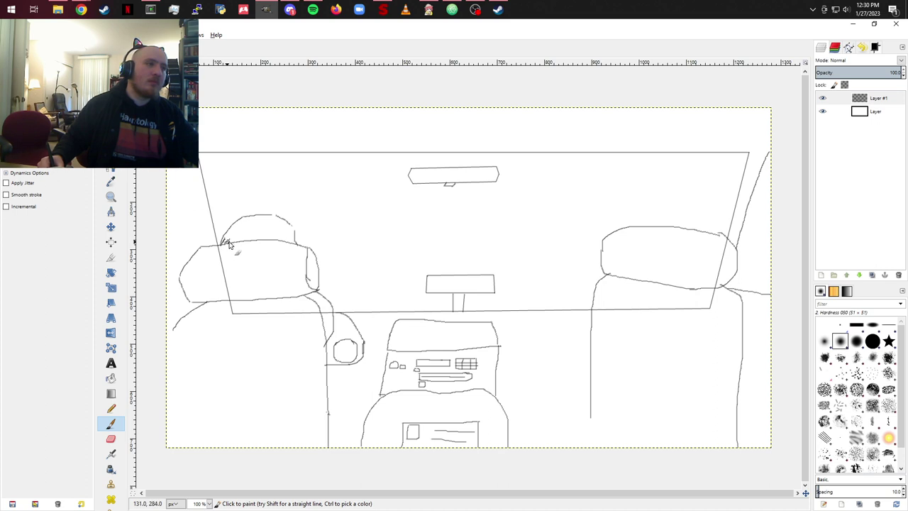
{"action": "left_click_drag", "start_coordinate": [229, 244], "coordinate": [296, 246]}
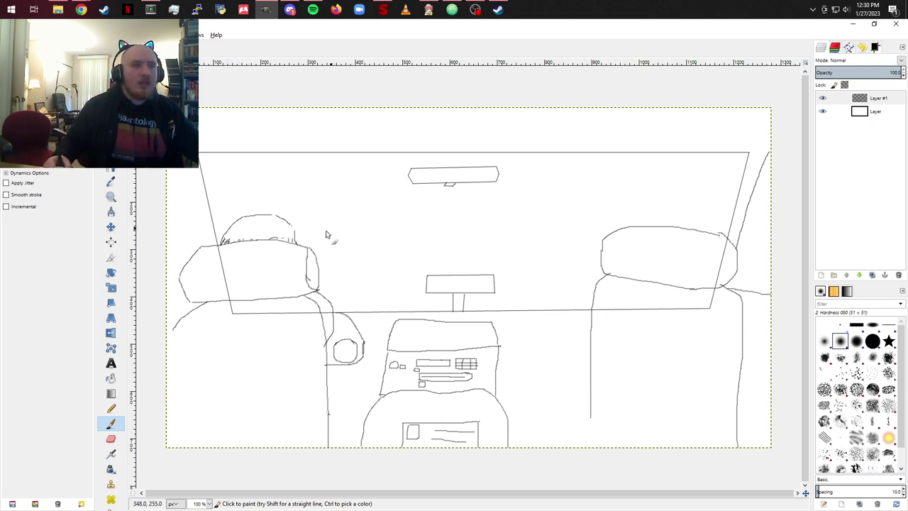
{"action": "left_click_drag", "start_coordinate": [295, 240], "coordinate": [305, 239]}
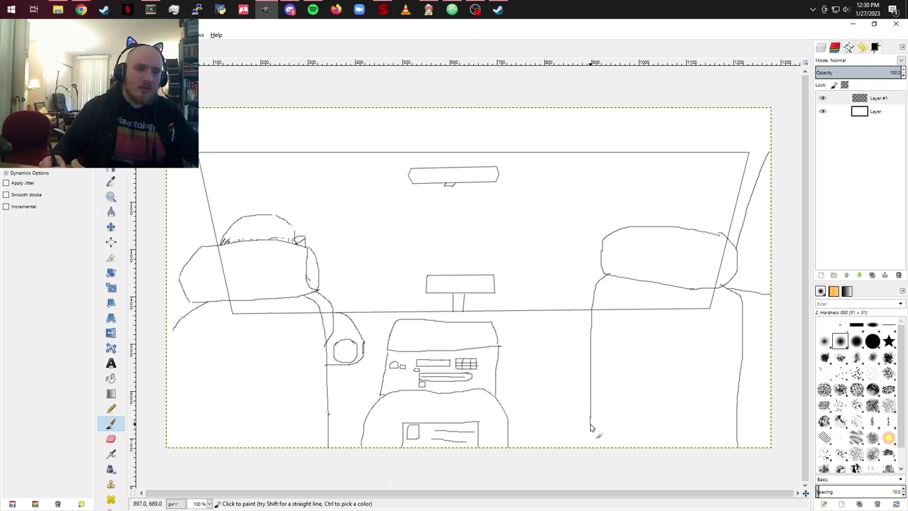
{"action": "left_click_drag", "start_coordinate": [591, 428], "coordinate": [589, 453]}
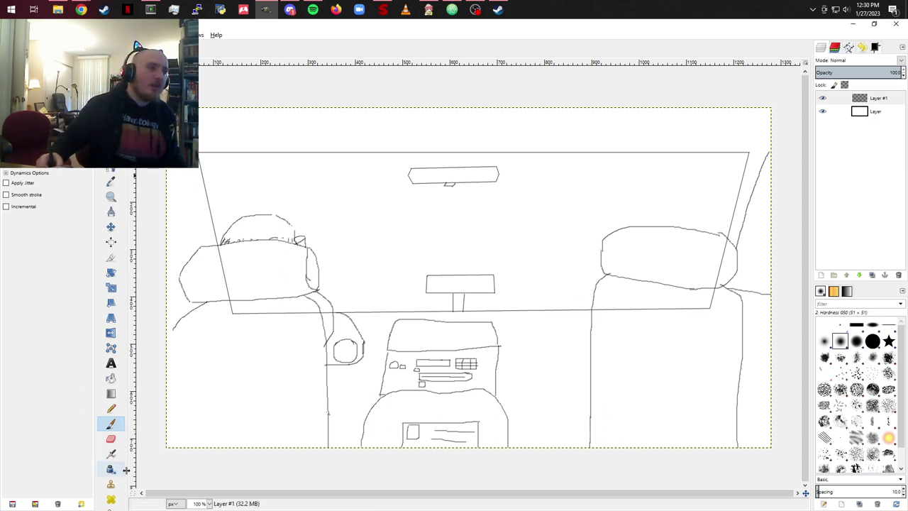
Step: Erase the windshield frame lines that run across the left and right headrests and seat backs
{"action": "left_click", "coordinate": [111, 440]}
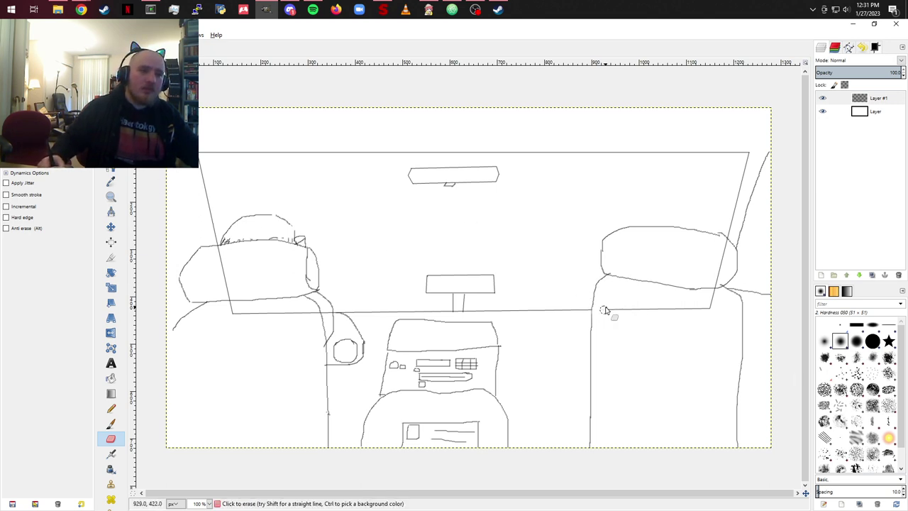
{"action": "mouse_move", "coordinate": [605, 310]}
{"action": "left_mouse_down"}
{"action": "mouse_move", "coordinate": [662, 313]}
{"action": "mouse_move", "coordinate": [600, 313]}
{"action": "mouse_move", "coordinate": [708, 309]}
{"action": "mouse_move", "coordinate": [722, 292]}
{"action": "mouse_move", "coordinate": [734, 226]}
{"action": "mouse_move", "coordinate": [712, 306]}
{"action": "mouse_move", "coordinate": [721, 286]}
{"action": "left_mouse_up"}
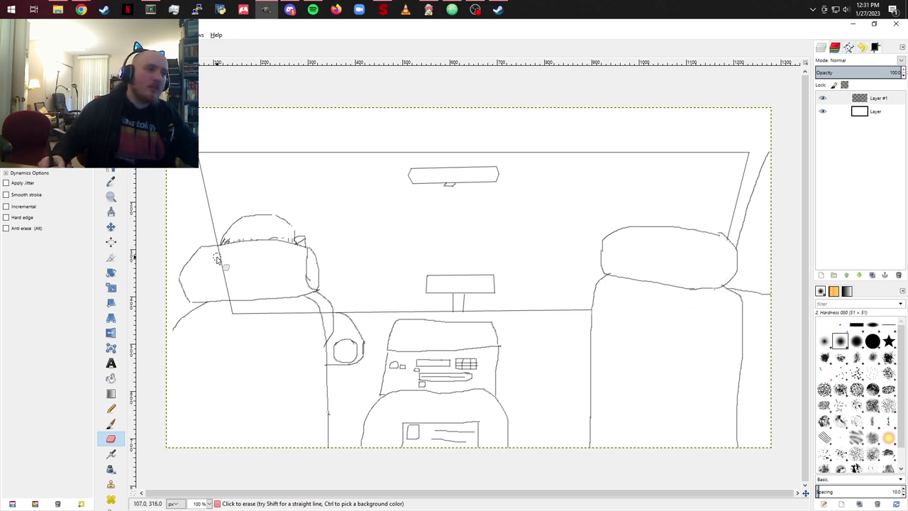
{"action": "mouse_move", "coordinate": [216, 260]}
{"action": "left_mouse_down"}
{"action": "mouse_move", "coordinate": [214, 250]}
{"action": "mouse_move", "coordinate": [230, 297]}
{"action": "left_mouse_up"}
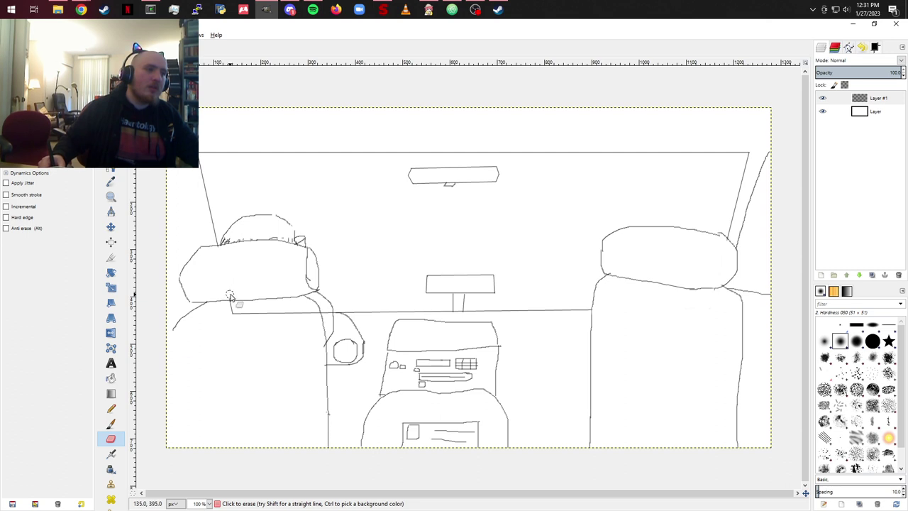
{"action": "mouse_move", "coordinate": [217, 349]}
{"action": "left_mouse_down"}
{"action": "mouse_move", "coordinate": [236, 311]}
{"action": "mouse_move", "coordinate": [229, 305]}
{"action": "mouse_move", "coordinate": [241, 313]}
{"action": "mouse_move", "coordinate": [228, 305]}
{"action": "mouse_move", "coordinate": [270, 321]}
{"action": "left_mouse_up"}
{"action": "mouse_move", "coordinate": [274, 316]}
{"action": "left_mouse_down"}
{"action": "mouse_move", "coordinate": [328, 314]}
{"action": "mouse_move", "coordinate": [316, 316]}
{"action": "left_mouse_up"}
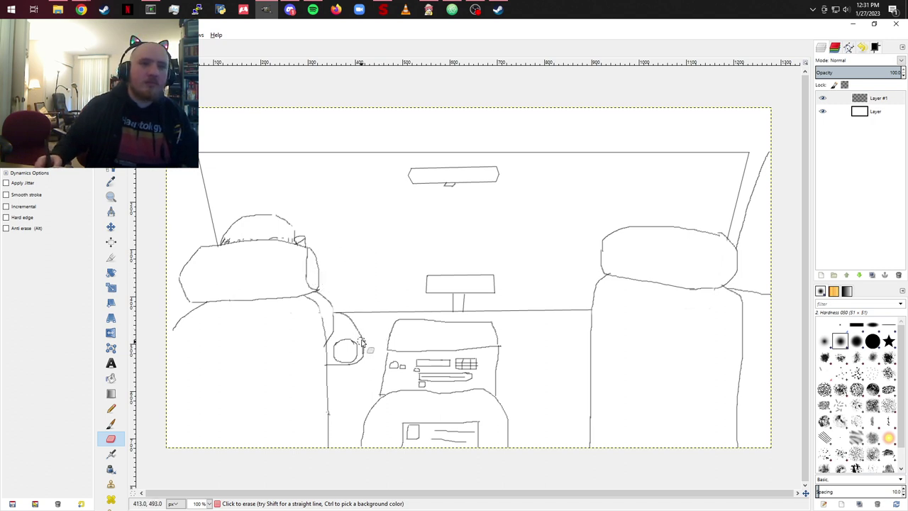
Step: Erase the windshield's two upper corners, redraw them rounded, and extend the left seat's outline to the canvas edge
{"action": "left_click", "coordinate": [201, 152]}
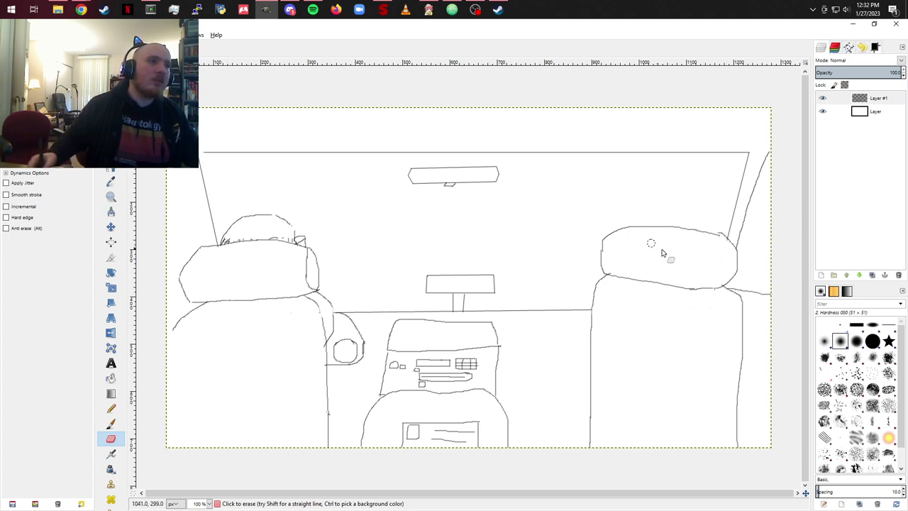
{"action": "mouse_move", "coordinate": [750, 157]}
{"action": "left_mouse_down"}
{"action": "mouse_move", "coordinate": [742, 150]}
{"action": "mouse_move", "coordinate": [751, 161]}
{"action": "left_mouse_up"}
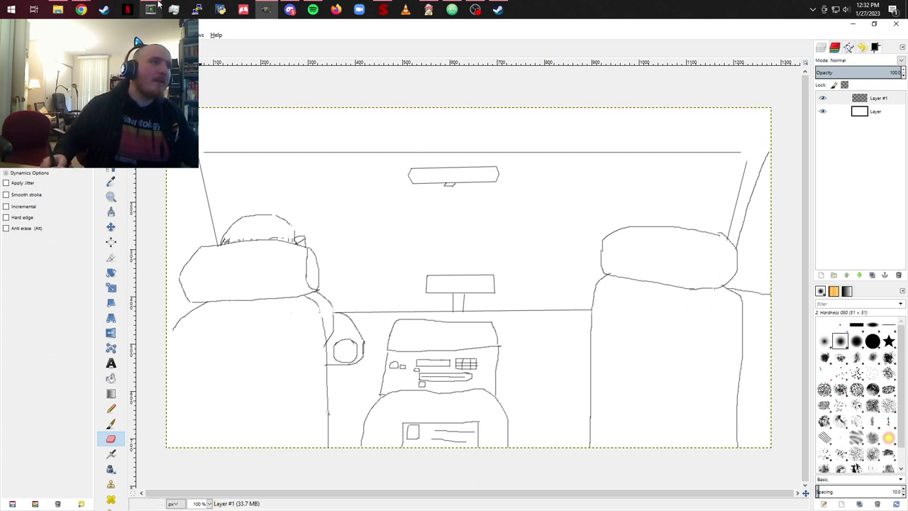
{"action": "left_click", "coordinate": [111, 423]}
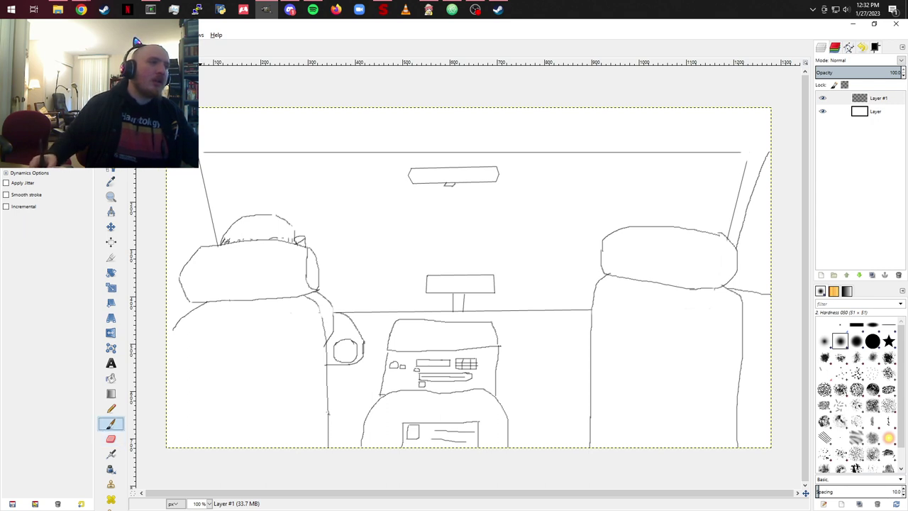
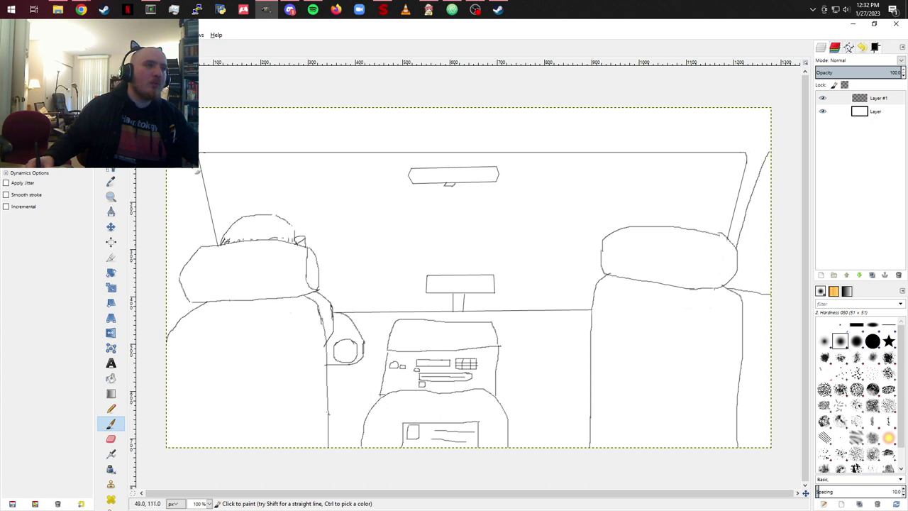
Step: Draw a second slanted line outside the windshield's left side and a curved shape about 70 px wide between the left seat and console
{"action": "left_click_drag", "start_coordinate": [193, 178], "coordinate": [198, 197]}
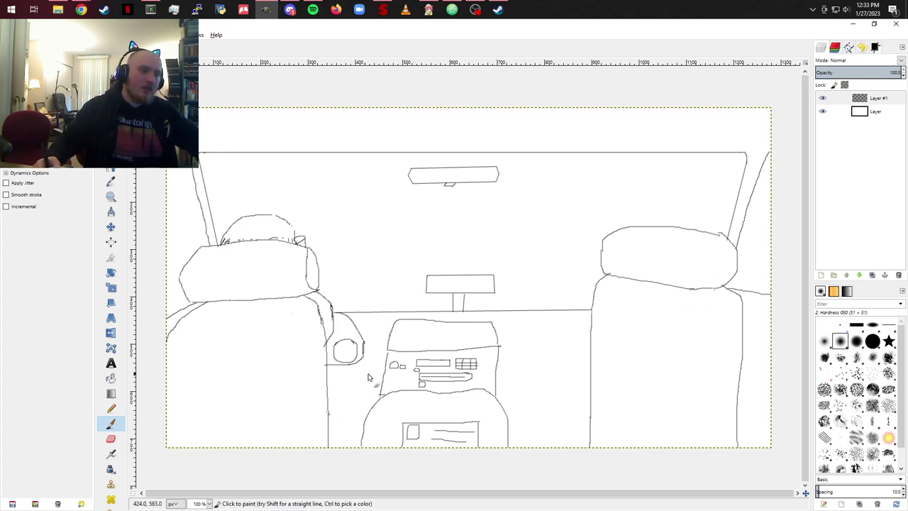
{"action": "mouse_move", "coordinate": [327, 389]}
{"action": "left_mouse_down"}
{"action": "mouse_move", "coordinate": [348, 382]}
{"action": "mouse_move", "coordinate": [358, 393]}
{"action": "mouse_move", "coordinate": [359, 439]}
{"action": "left_mouse_up"}
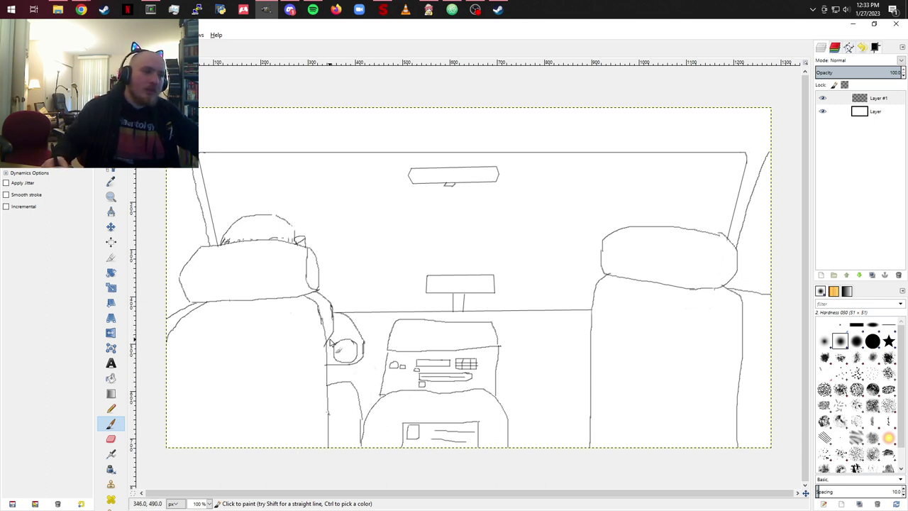
Step: Draw a thin slanted lever about 90 px long above the round dial beside the left seat and erase the stroke overlapping it
{"action": "mouse_move", "coordinate": [327, 343]}
{"action": "left_mouse_down"}
{"action": "mouse_move", "coordinate": [368, 327]}
{"action": "mouse_move", "coordinate": [356, 333]}
{"action": "left_mouse_up"}
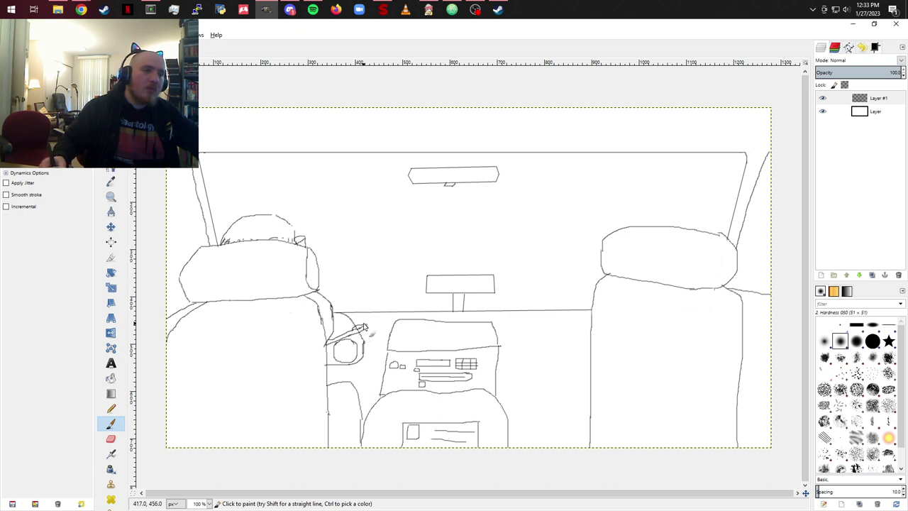
{"action": "left_click", "coordinate": [110, 437]}
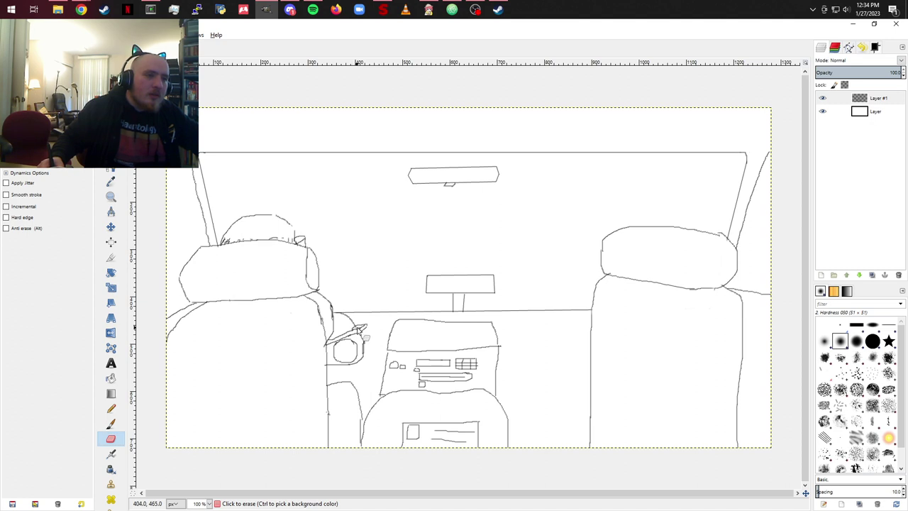
{"action": "left_click", "coordinate": [359, 330]}
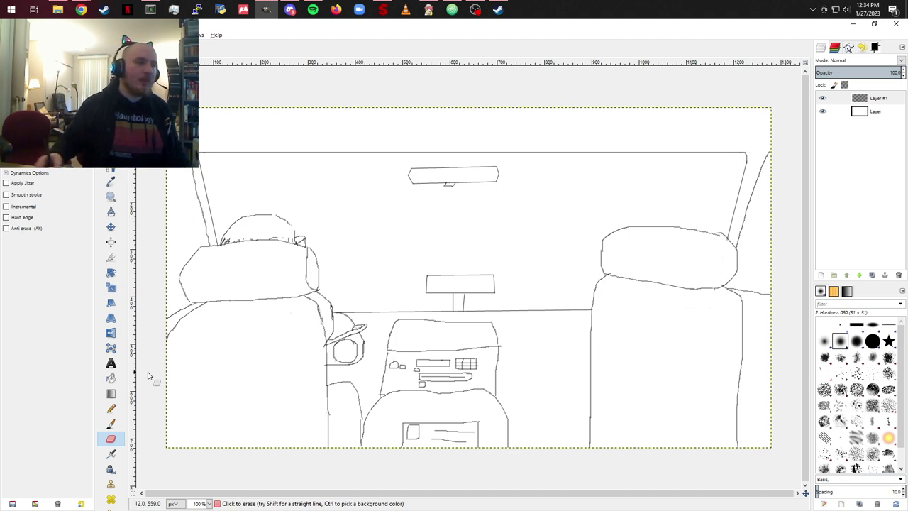
{"action": "left_click", "coordinate": [111, 424]}
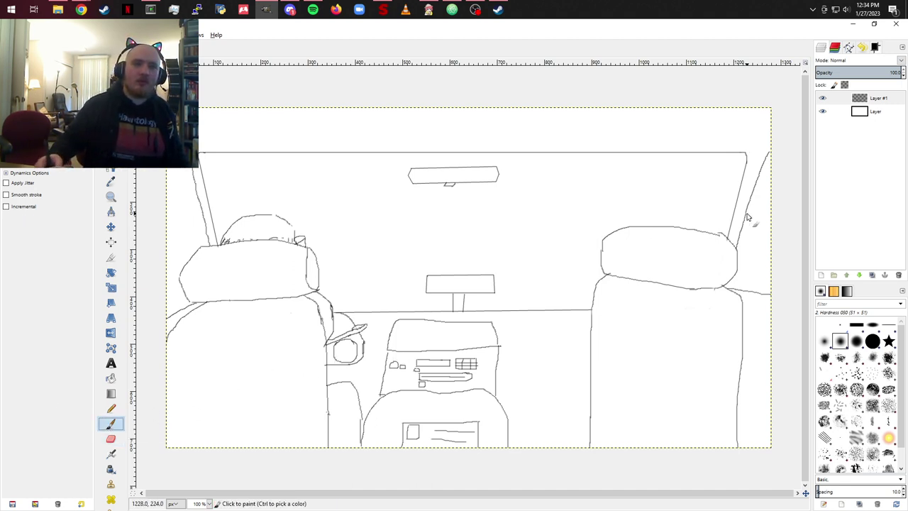
Step: Add a 1280 × 720 transparent layer, place it directly below the line-art layer, and make Layer #1 active again
{"action": "left_click", "coordinate": [823, 276]}
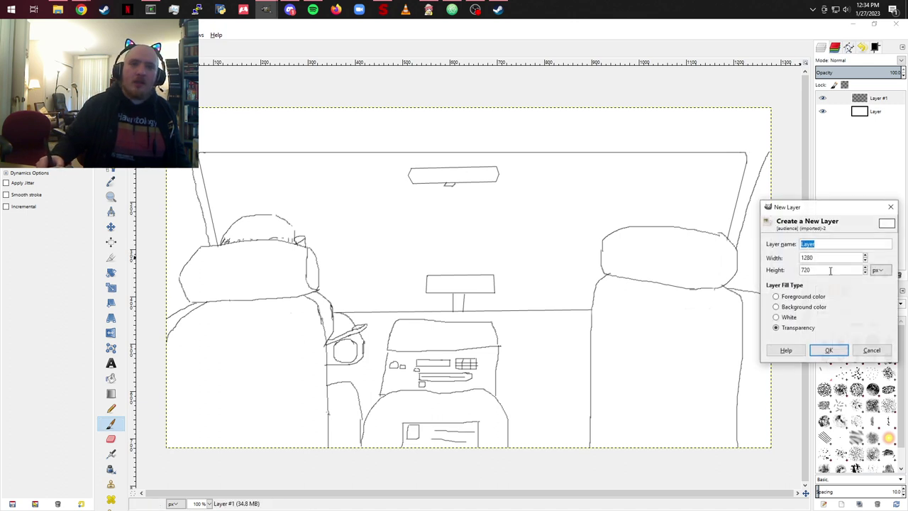
{"action": "left_click", "coordinate": [829, 350]}
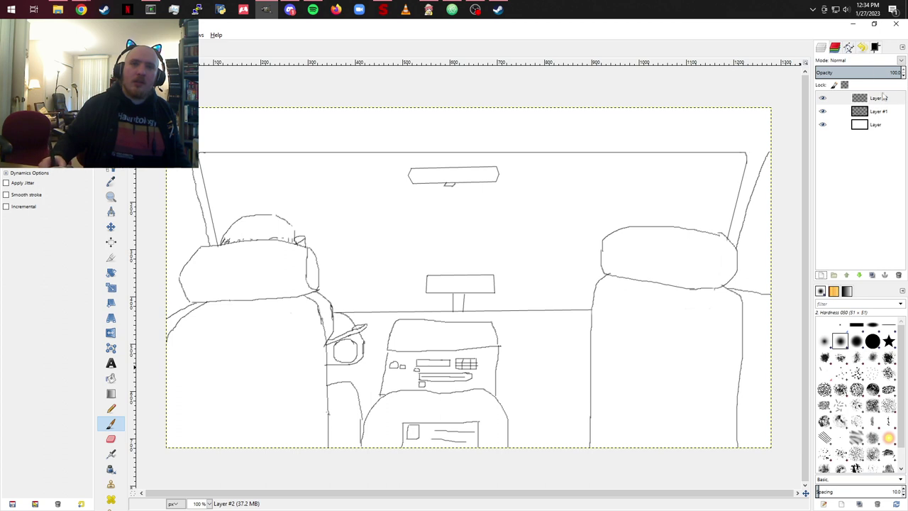
{"action": "mouse_move", "coordinate": [885, 98]}
{"action": "left_mouse_down"}
{"action": "mouse_move", "coordinate": [893, 122]}
{"action": "mouse_move", "coordinate": [886, 115]}
{"action": "left_mouse_up"}
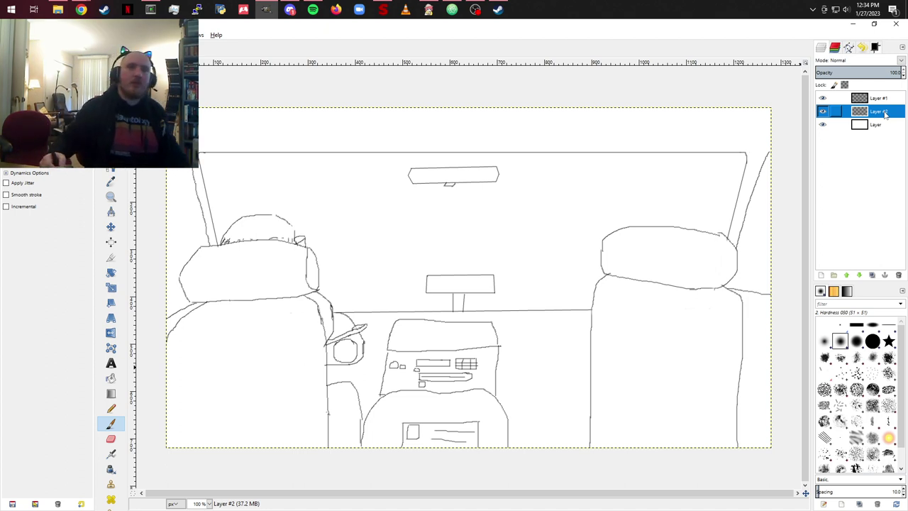
{"action": "left_click", "coordinate": [883, 98]}
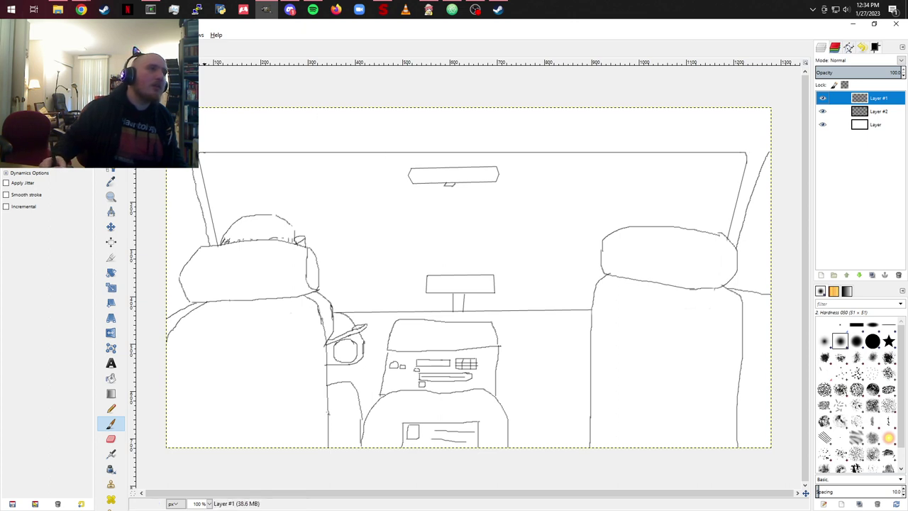
Step: Draw two rounded glasses lenses, each about 40 px wide, side by side inside the rearview mirror
{"action": "left_click", "coordinate": [43, 35]}
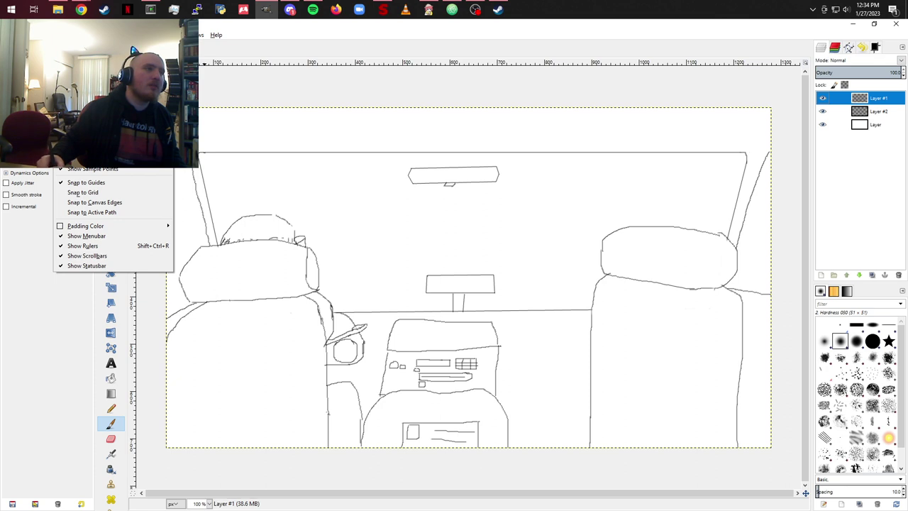
{"action": "mouse_move", "coordinate": [163, 65]}
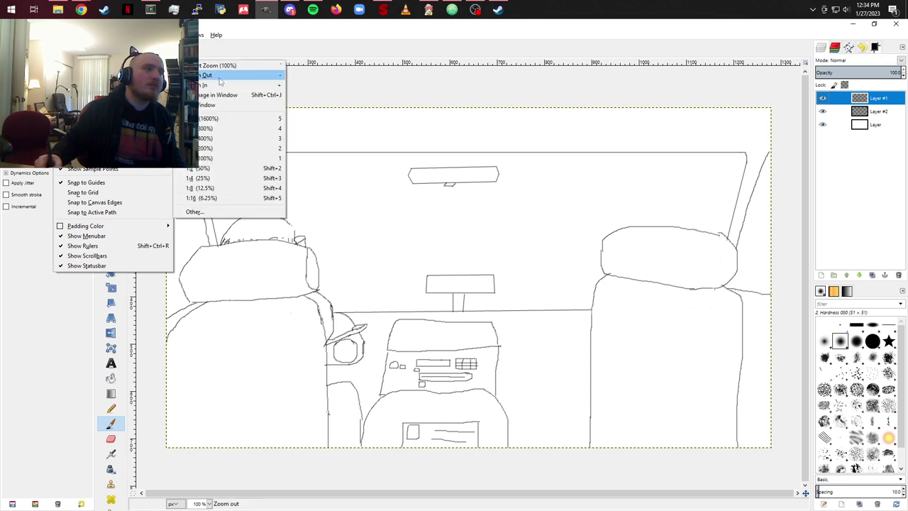
{"action": "left_click", "coordinate": [222, 150]}
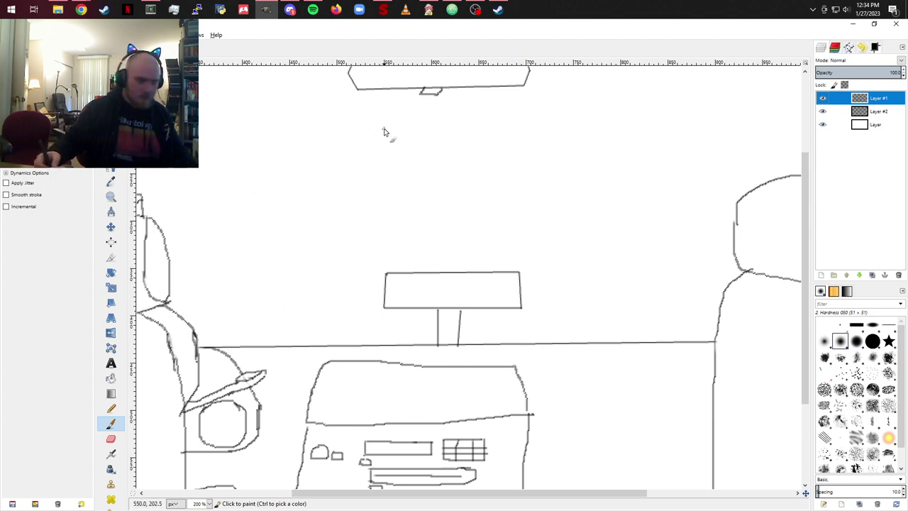
{"action": "mouse_move", "coordinate": [454, 125]}
{"action": "left_mouse_down"}
{"action": "mouse_move", "coordinate": [435, 188]}
{"action": "mouse_move", "coordinate": [464, 209]}
{"action": "left_mouse_up"}
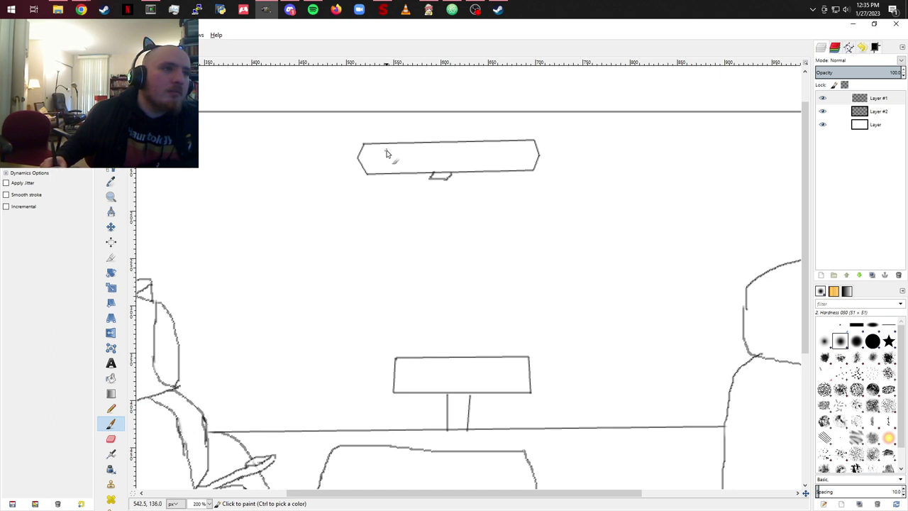
{"action": "mouse_move", "coordinate": [384, 150]}
{"action": "left_mouse_down"}
{"action": "mouse_move", "coordinate": [380, 164]}
{"action": "mouse_move", "coordinate": [412, 151]}
{"action": "mouse_move", "coordinate": [416, 172]}
{"action": "mouse_move", "coordinate": [380, 174]}
{"action": "left_mouse_up"}
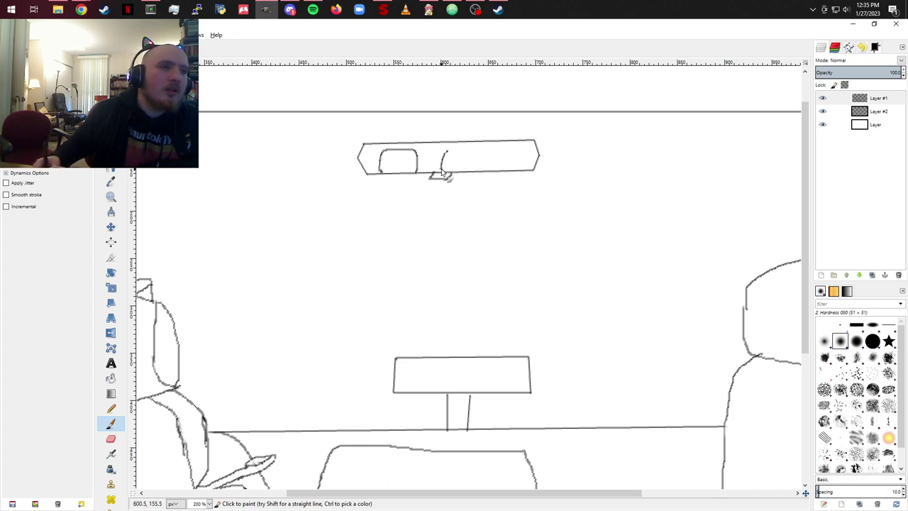
{"action": "mouse_move", "coordinate": [440, 173]}
{"action": "left_mouse_down"}
{"action": "mouse_move", "coordinate": [448, 152]}
{"action": "mouse_move", "coordinate": [469, 151]}
{"action": "mouse_move", "coordinate": [474, 169]}
{"action": "mouse_move", "coordinate": [464, 176]}
{"action": "left_mouse_up"}
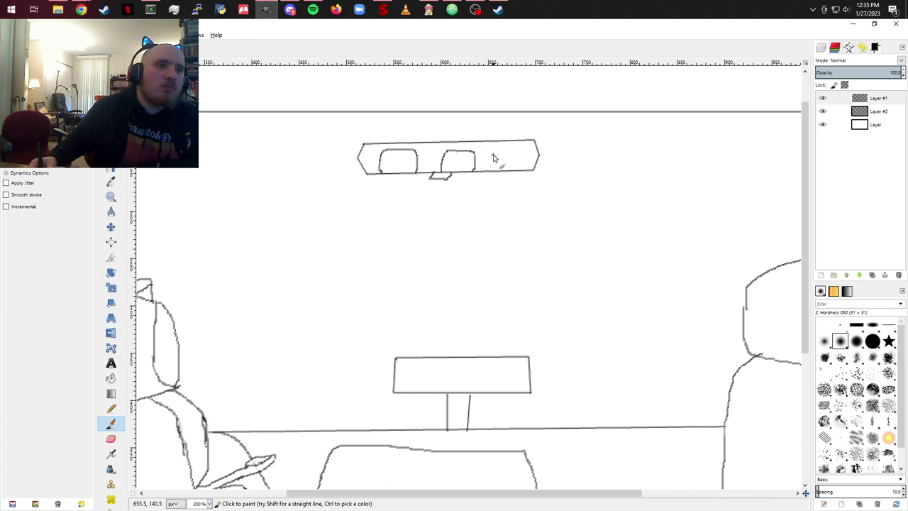
Step: Complete the mirror reflection with an ear, the glasses' temple arm and nose bridge, and short hair strokes on both sides
{"action": "mouse_move", "coordinate": [493, 154]}
{"action": "left_mouse_down"}
{"action": "mouse_move", "coordinate": [513, 156]}
{"action": "mouse_move", "coordinate": [501, 170]}
{"action": "mouse_move", "coordinate": [502, 159]}
{"action": "left_mouse_up"}
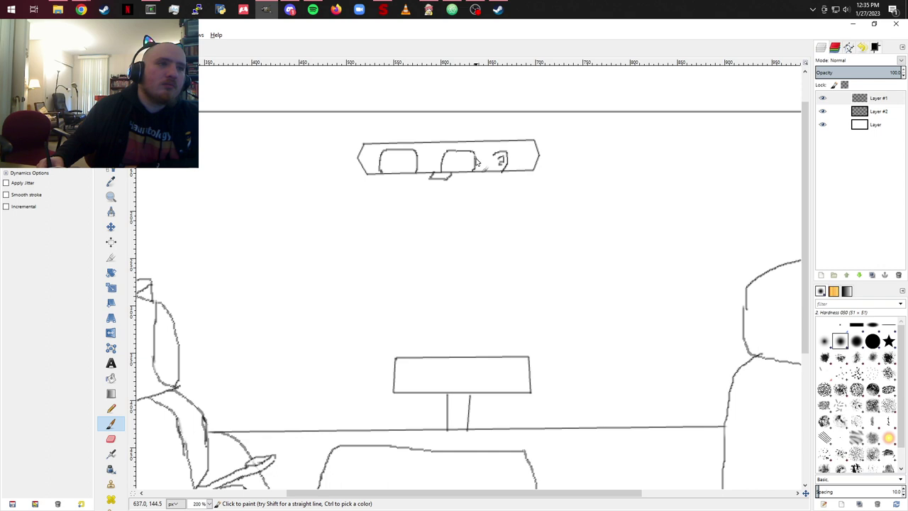
{"action": "left_click_drag", "start_coordinate": [476, 163], "coordinate": [495, 152]}
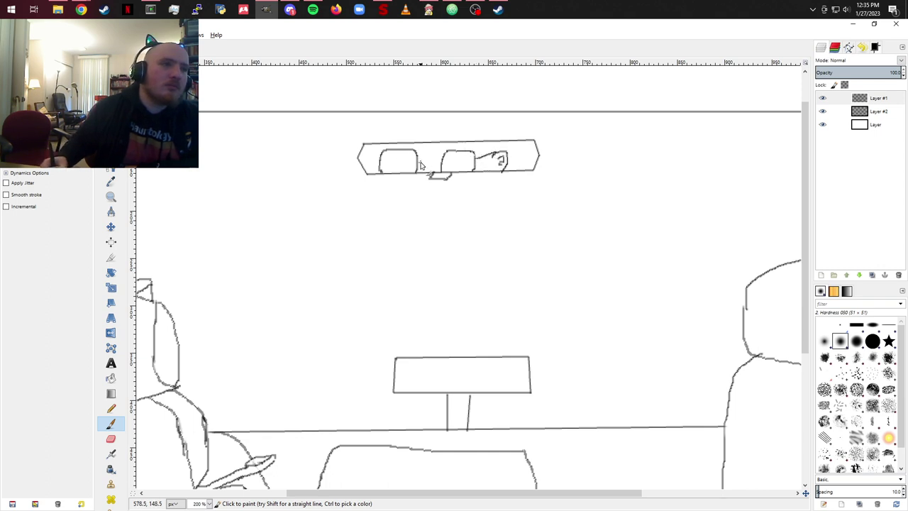
{"action": "mouse_move", "coordinate": [420, 162]}
{"action": "left_mouse_down"}
{"action": "mouse_move", "coordinate": [430, 156]}
{"action": "mouse_move", "coordinate": [441, 166]}
{"action": "left_mouse_up"}
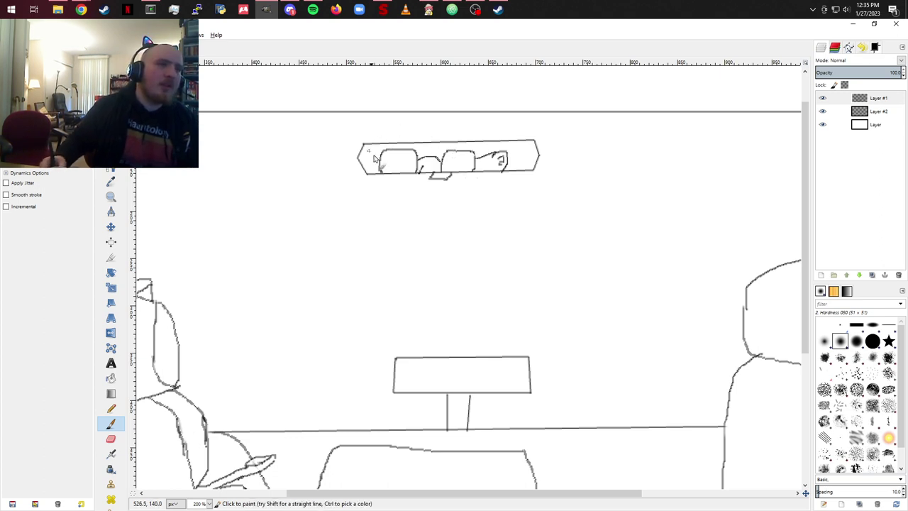
{"action": "left_click_drag", "start_coordinate": [393, 147], "coordinate": [389, 151]}
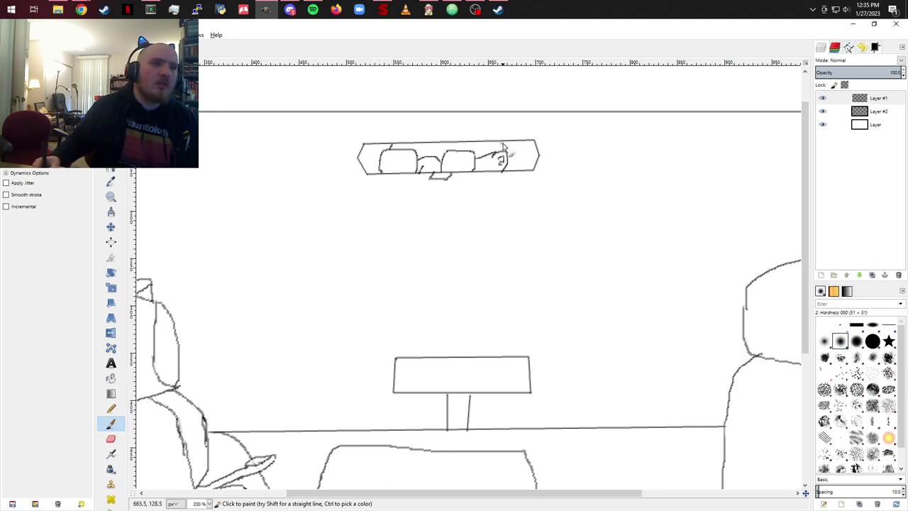
{"action": "mouse_move", "coordinate": [501, 144]}
{"action": "left_mouse_down"}
{"action": "mouse_move", "coordinate": [500, 165]}
{"action": "mouse_move", "coordinate": [500, 152]}
{"action": "left_mouse_up"}
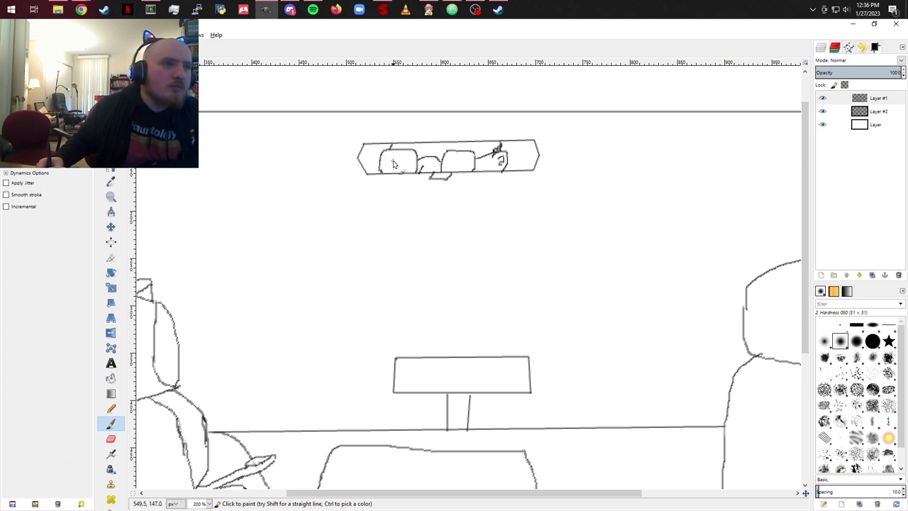
Step: Draw an eye with a dark pupil and lid lines inside each lens, plus short strokes between the right lens and the ear
{"action": "left_click_drag", "start_coordinate": [396, 174], "coordinate": [405, 176]}
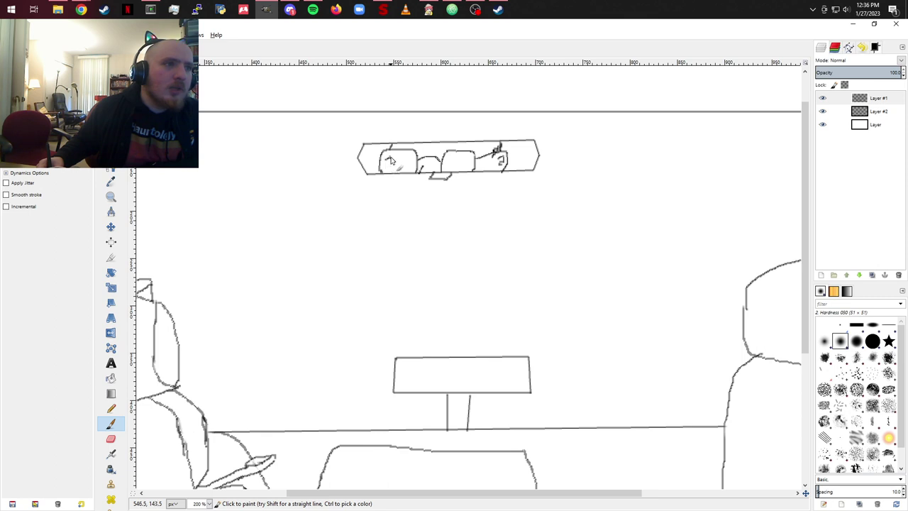
{"action": "mouse_move", "coordinate": [397, 158]}
{"action": "left_mouse_down"}
{"action": "mouse_move", "coordinate": [416, 155]}
{"action": "mouse_move", "coordinate": [426, 166]}
{"action": "left_mouse_up"}
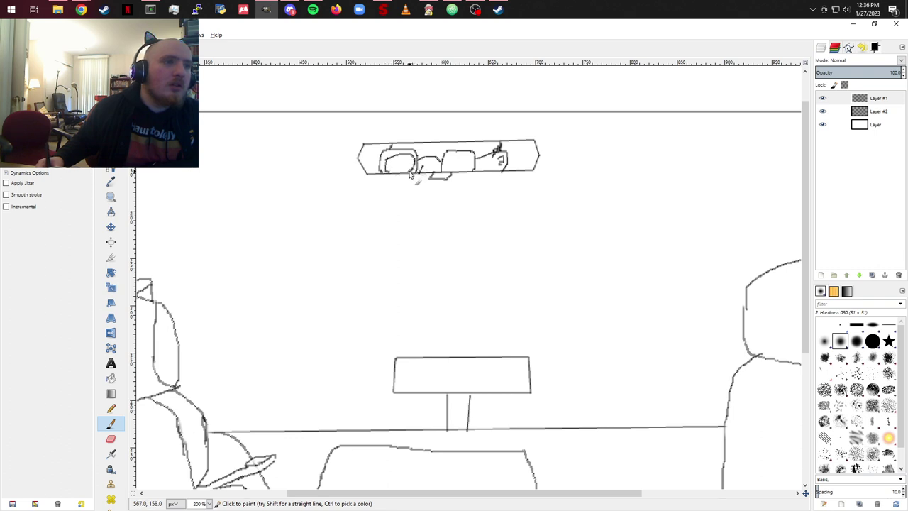
{"action": "key", "text": "ctrl"}
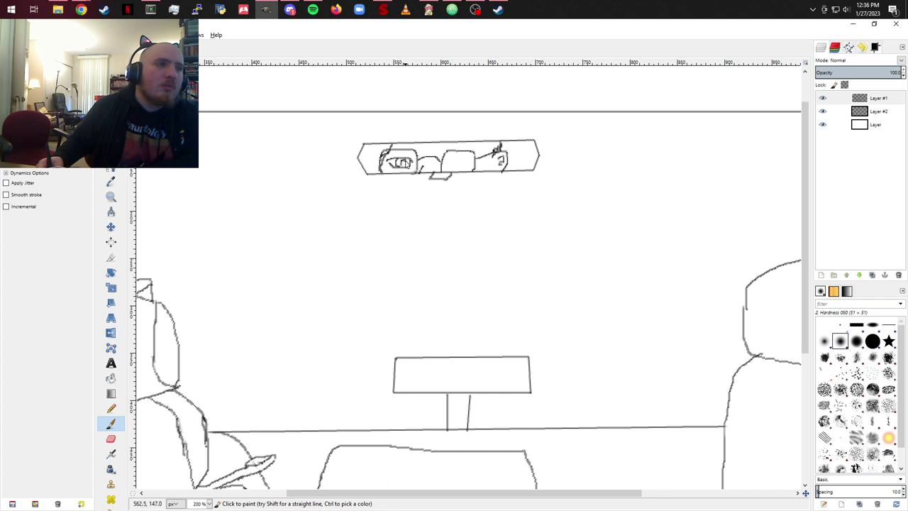
{"action": "left_click_drag", "start_coordinate": [406, 164], "coordinate": [410, 175]}
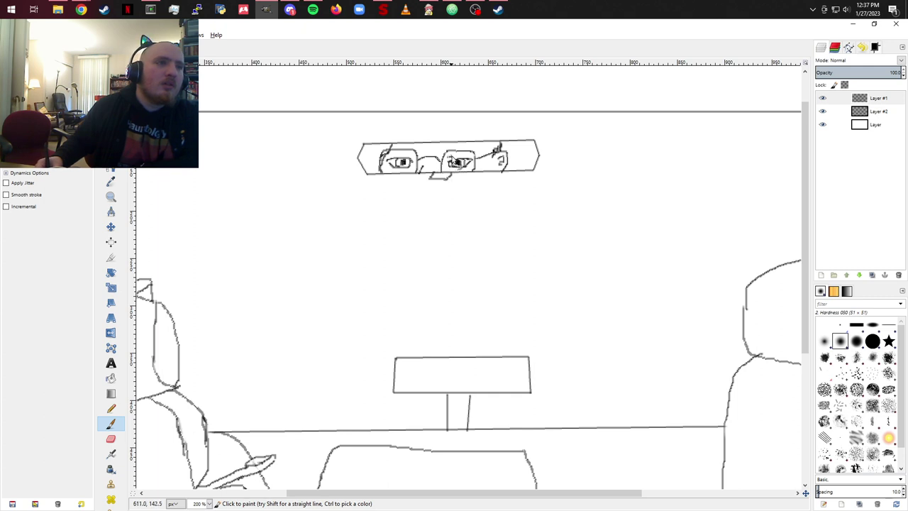
{"action": "left_click_drag", "start_coordinate": [456, 160], "coordinate": [457, 159]}
{"action": "left_click_drag", "start_coordinate": [402, 157], "coordinate": [410, 161]}
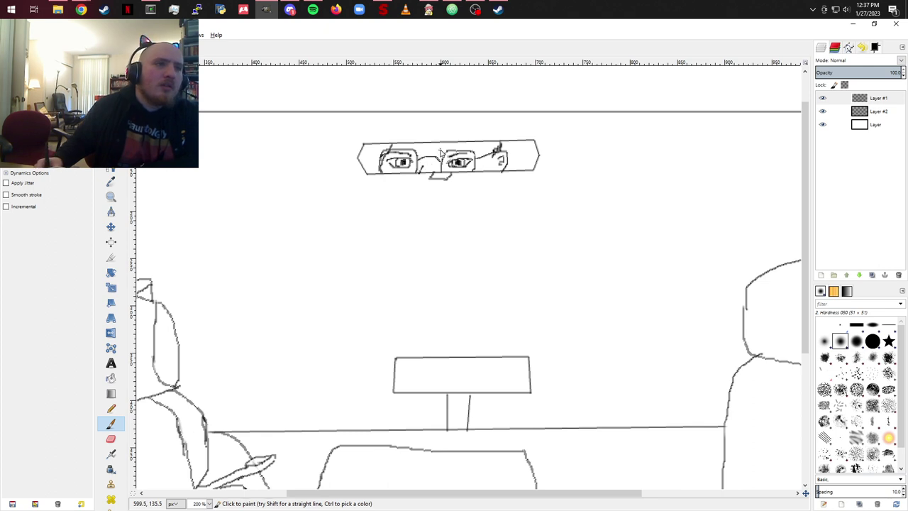
{"action": "left_click_drag", "start_coordinate": [472, 142], "coordinate": [483, 164]}
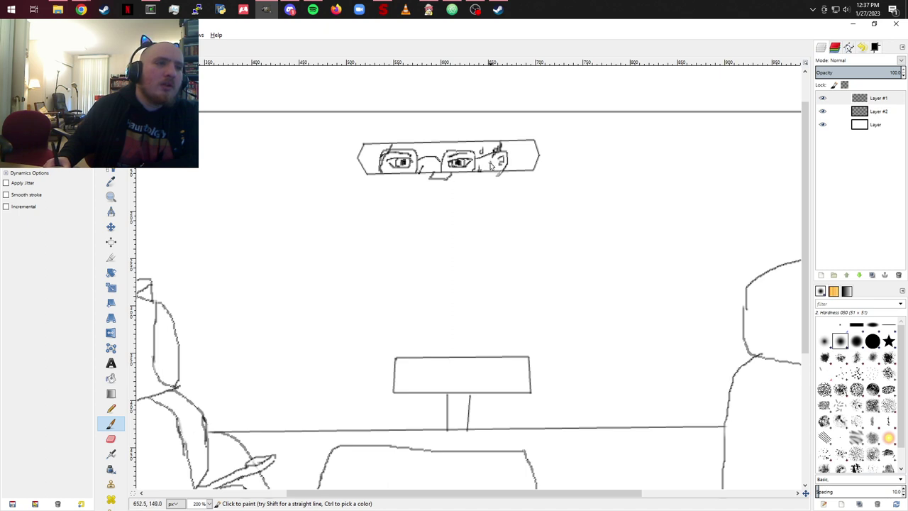
Step: Add a small stroke above the glasses' nose bridge in the mirror reflection
{"action": "left_click_drag", "start_coordinate": [435, 165], "coordinate": [428, 152]}
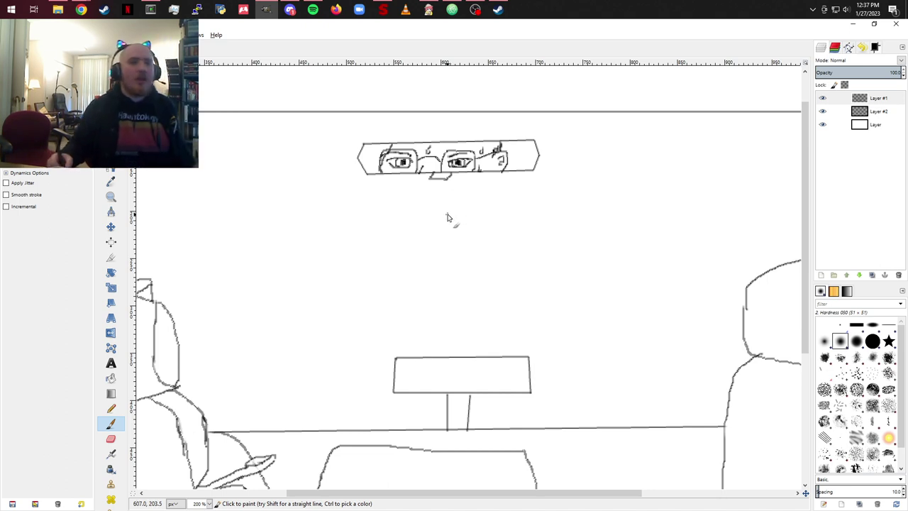
Step: On Layer #2, draw a nearby streetlight beside the driver's headrest, with two vertical pole lines, an arm and a lamp head under the roof line
{"action": "left_click", "coordinate": [880, 109]}
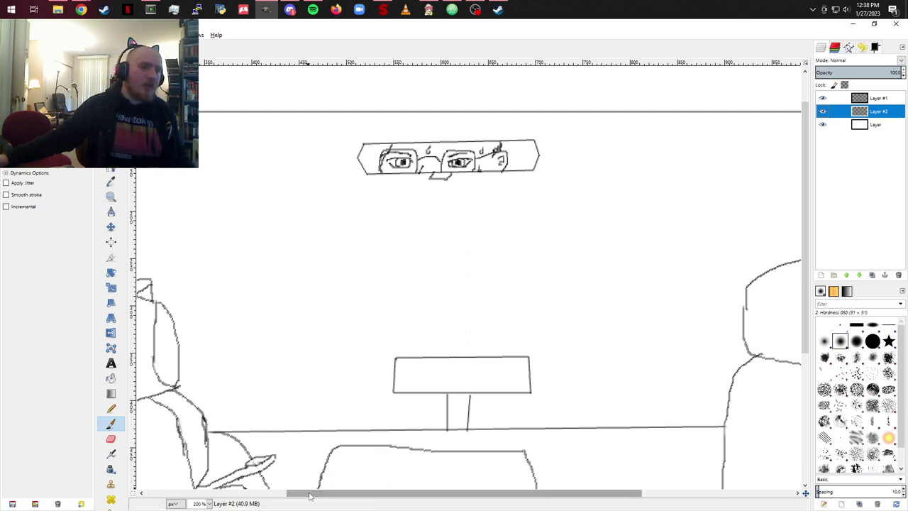
{"action": "left_click_drag", "start_coordinate": [310, 495], "coordinate": [210, 504]}
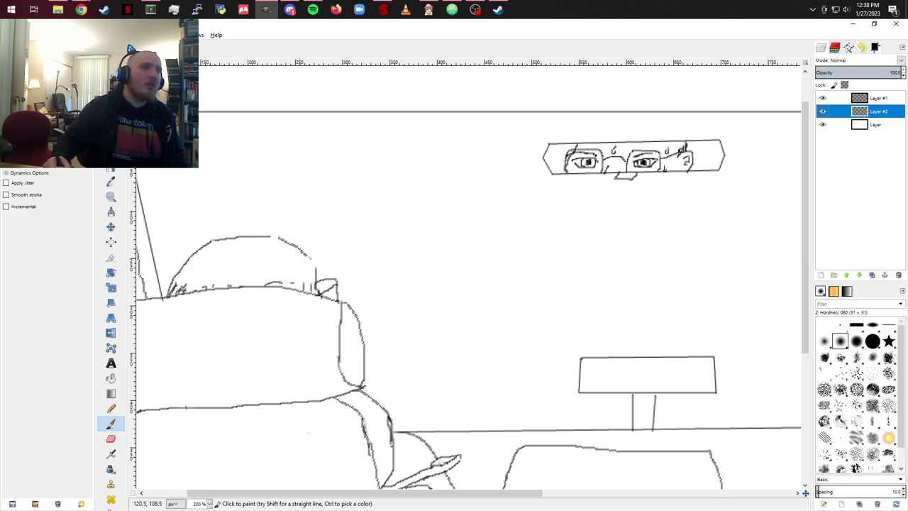
{"action": "left_click", "coordinate": [173, 283], "text": "shift"}
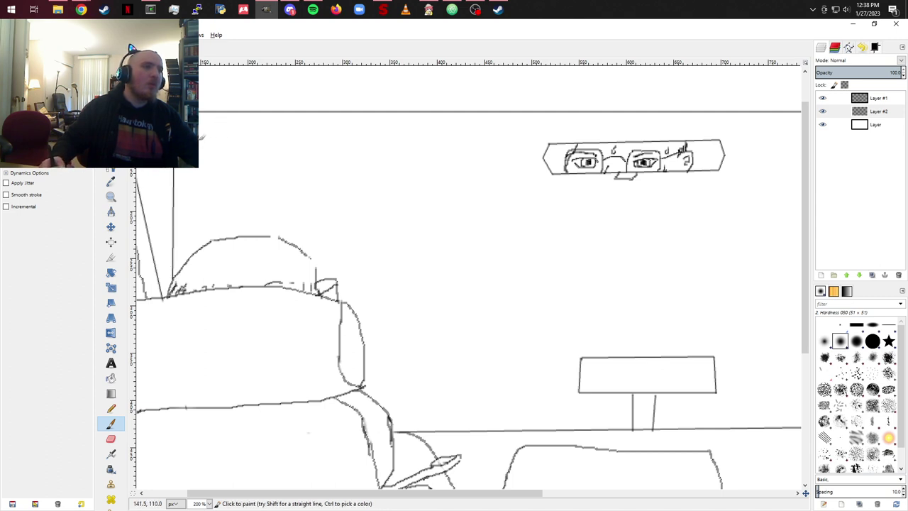
{"action": "mouse_move", "coordinate": [188, 264]}
{"action": "left_mouse_down"}
{"action": "mouse_move", "coordinate": [190, 170]}
{"action": "mouse_move", "coordinate": [192, 250]}
{"action": "left_mouse_up"}
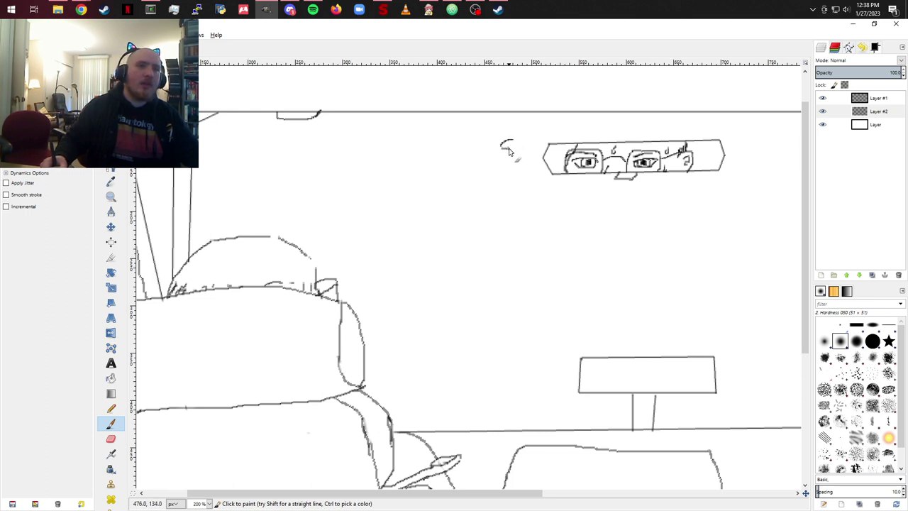
Step: Draw two distant streetlights flanking the rearview mirror, each with a small lamp head, an arm and a straight pole
{"action": "left_click_drag", "start_coordinate": [494, 152], "coordinate": [476, 160]}
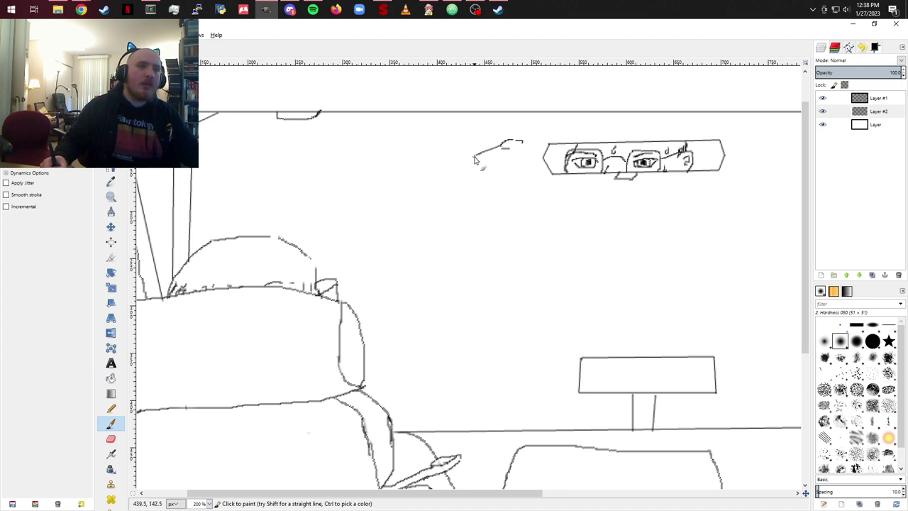
{"action": "left_click", "coordinate": [466, 294], "text": "shift"}
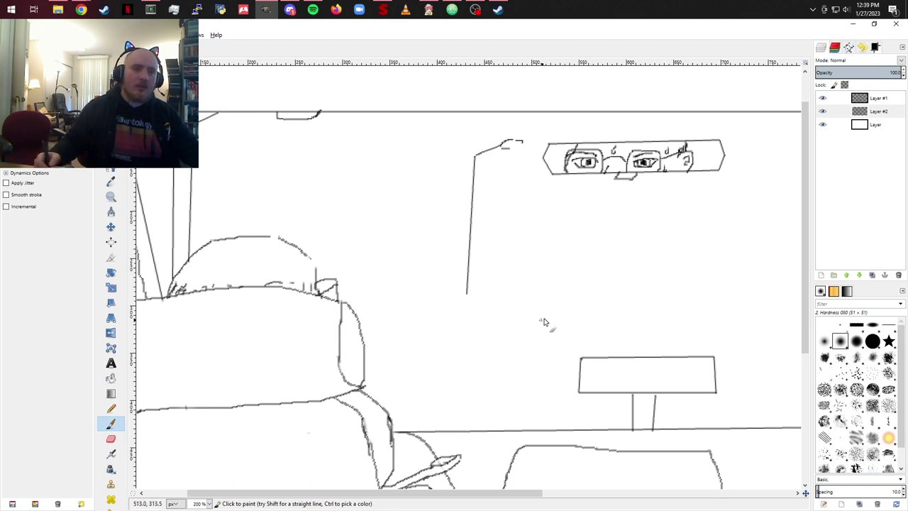
{"action": "mouse_move", "coordinate": [661, 269]}
{"action": "left_mouse_down"}
{"action": "mouse_move", "coordinate": [593, 293]}
{"action": "mouse_move", "coordinate": [481, 270]}
{"action": "mouse_move", "coordinate": [454, 274]}
{"action": "left_mouse_up"}
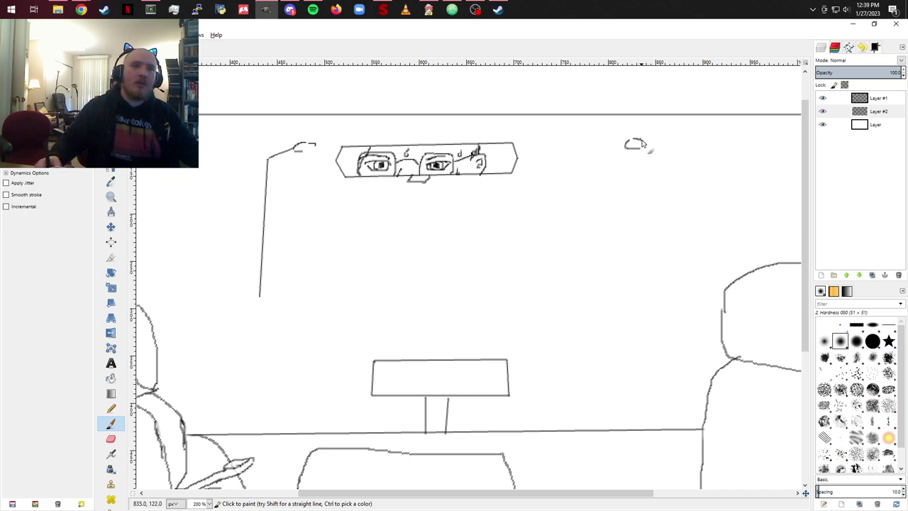
{"action": "left_click_drag", "start_coordinate": [647, 148], "coordinate": [671, 158]}
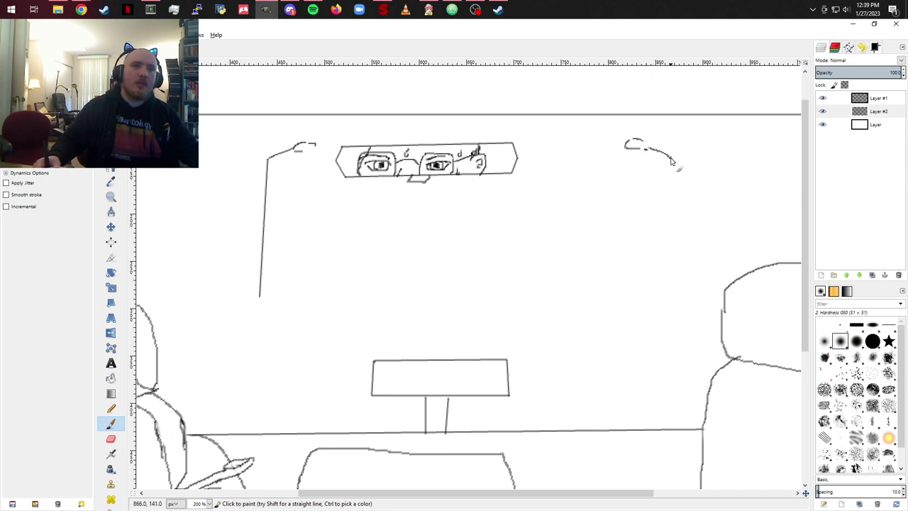
{"action": "left_click", "coordinate": [672, 293], "text": "shift"}
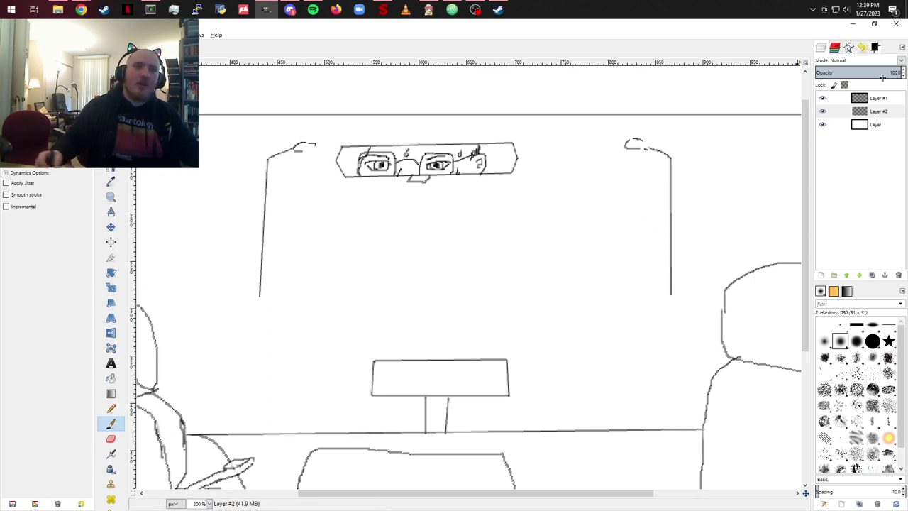
Step: Make Layer #1 active and draw the curved base of a windshield wiper on the dashboard line near the driver's seat
{"action": "left_click", "coordinate": [887, 99]}
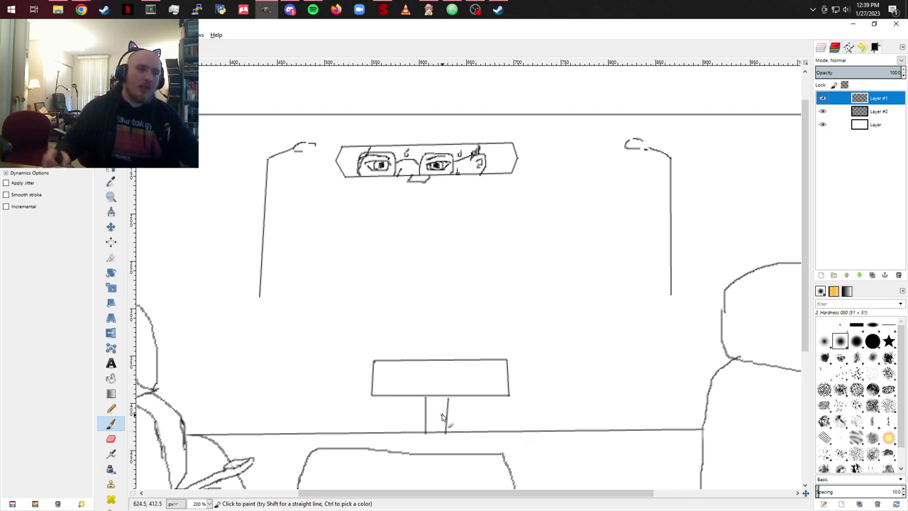
{"action": "left_click", "coordinate": [288, 436]}
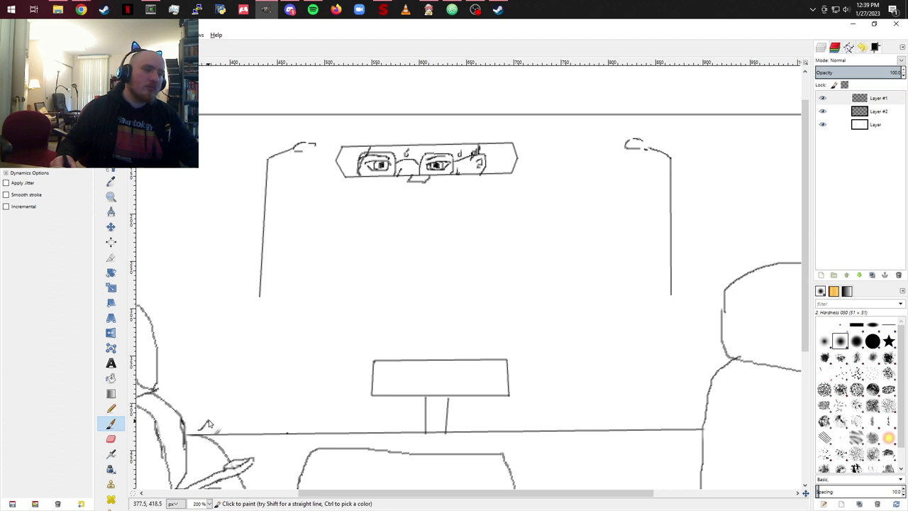
{"action": "mouse_move", "coordinate": [208, 423]}
{"action": "left_mouse_down"}
{"action": "mouse_move", "coordinate": [253, 405]}
{"action": "mouse_move", "coordinate": [215, 429]}
{"action": "left_mouse_up"}
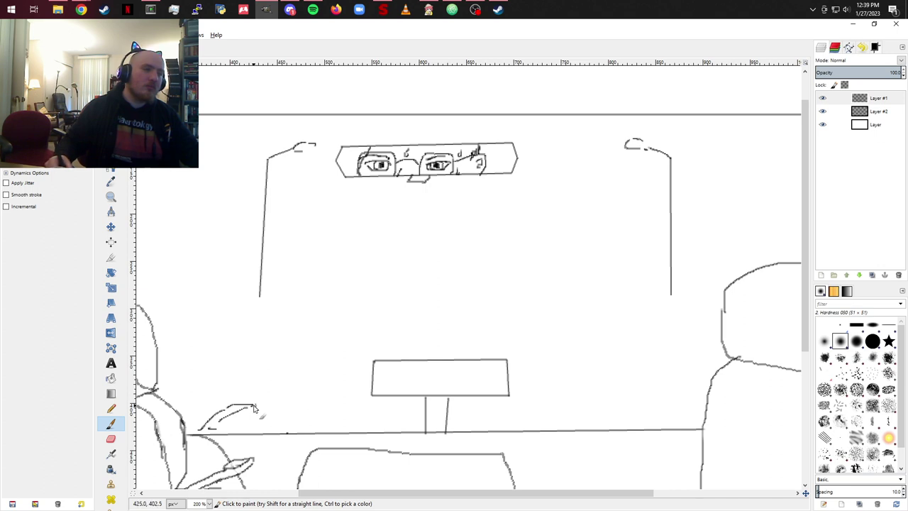
{"action": "left_click", "coordinate": [513, 195], "text": "shift"}
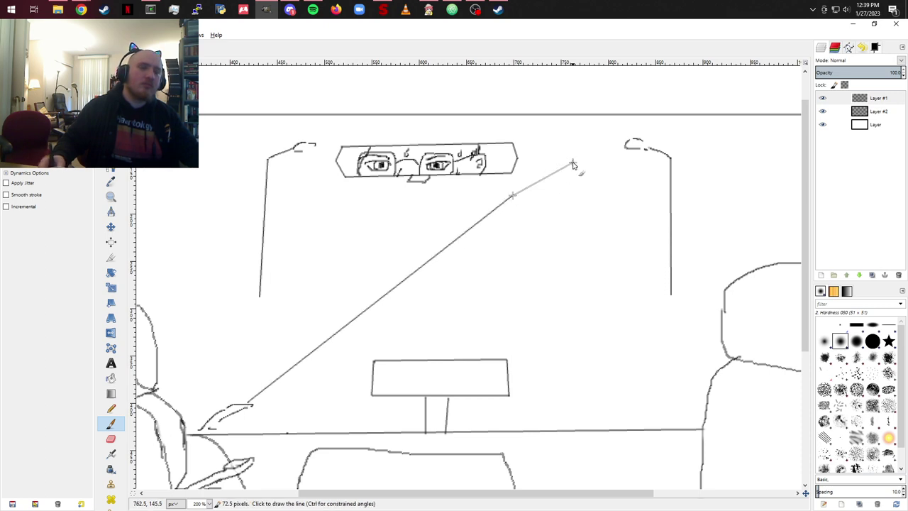
{"action": "left_click", "coordinate": [622, 125], "text": "shift"}
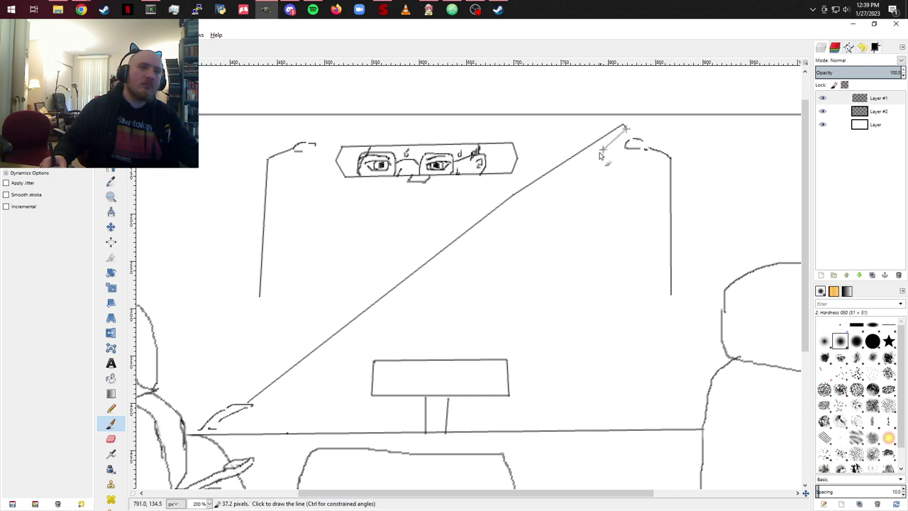
{"action": "left_click", "coordinate": [508, 221], "text": "shift"}
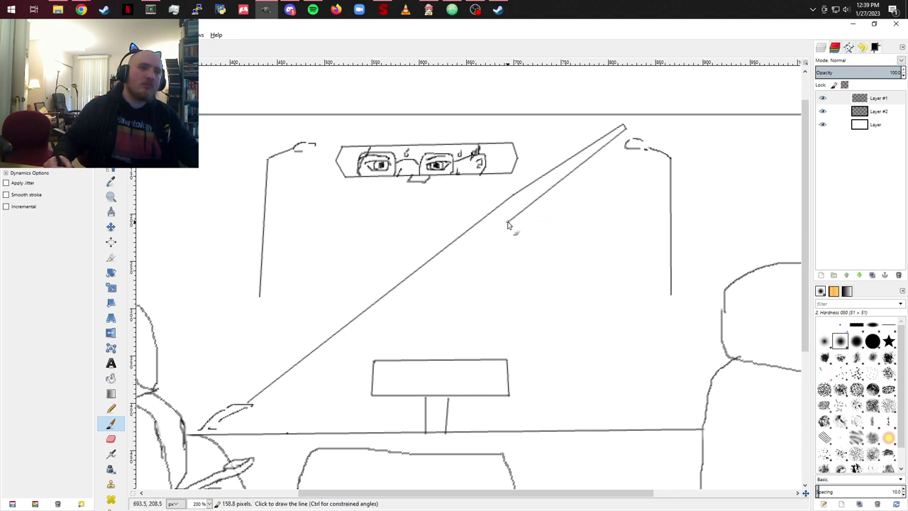
{"action": "left_click", "coordinate": [251, 406], "text": "shift"}
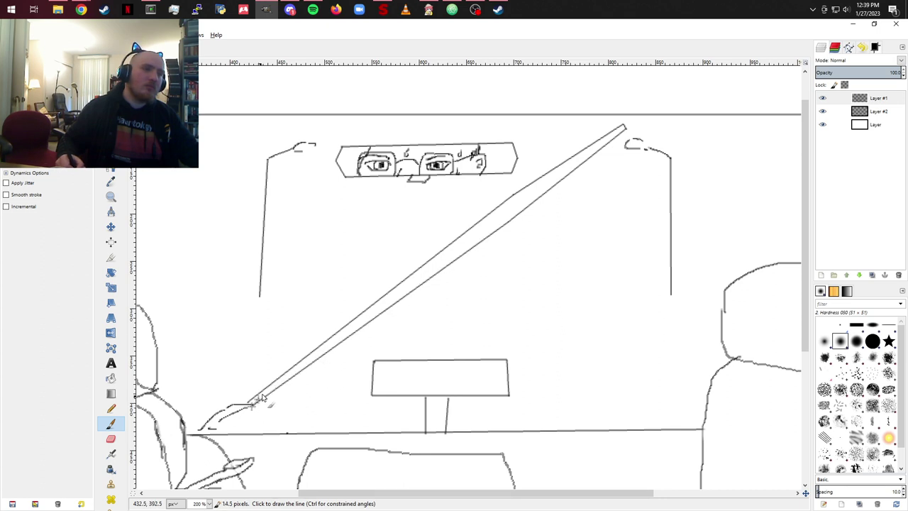
{"action": "left_click", "coordinate": [515, 199], "text": "shift"}
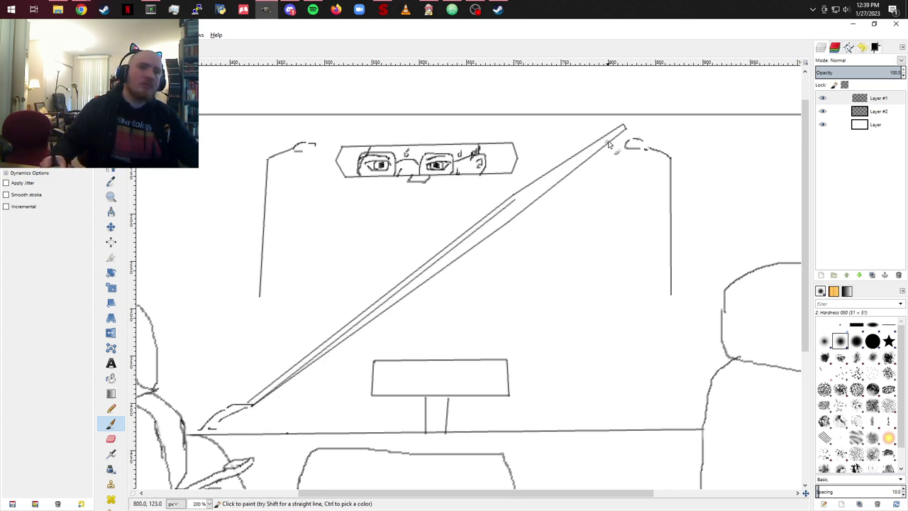
{"action": "left_click", "coordinate": [625, 128], "text": "shift"}
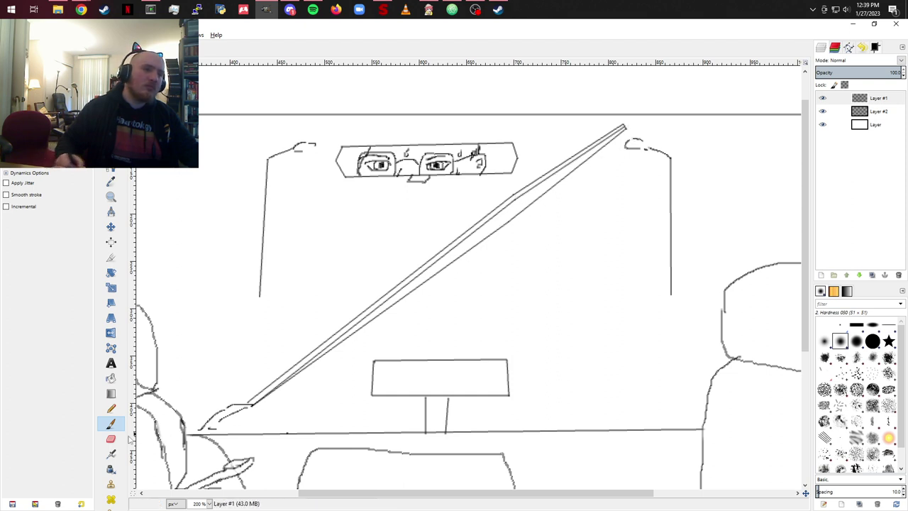
{"action": "left_click", "coordinate": [291, 376], "text": "shift"}
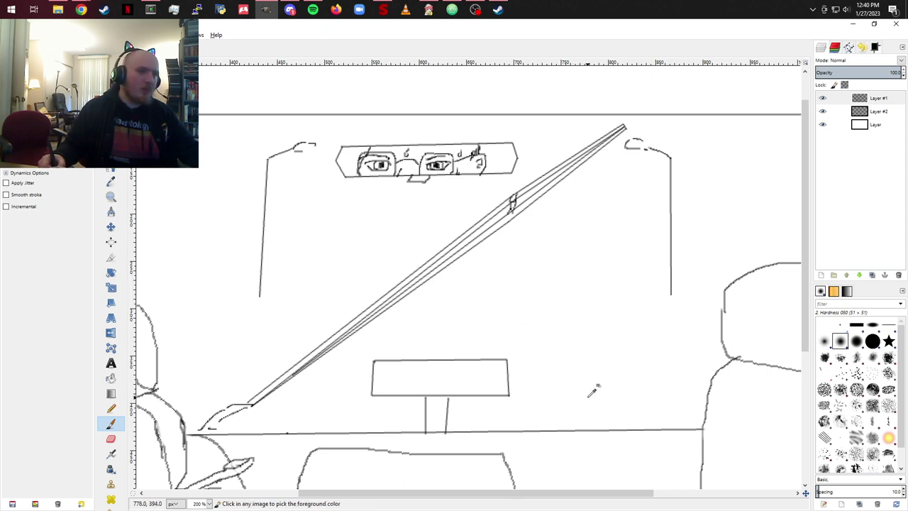
{"action": "key", "text": "ctrl+z"}
{"action": "key", "text": "ctrl+z"}
{"action": "key", "text": "ctrl+z"}
{"action": "key", "text": "ctrl+z"}
{"action": "key", "text": "ctrl+z"}
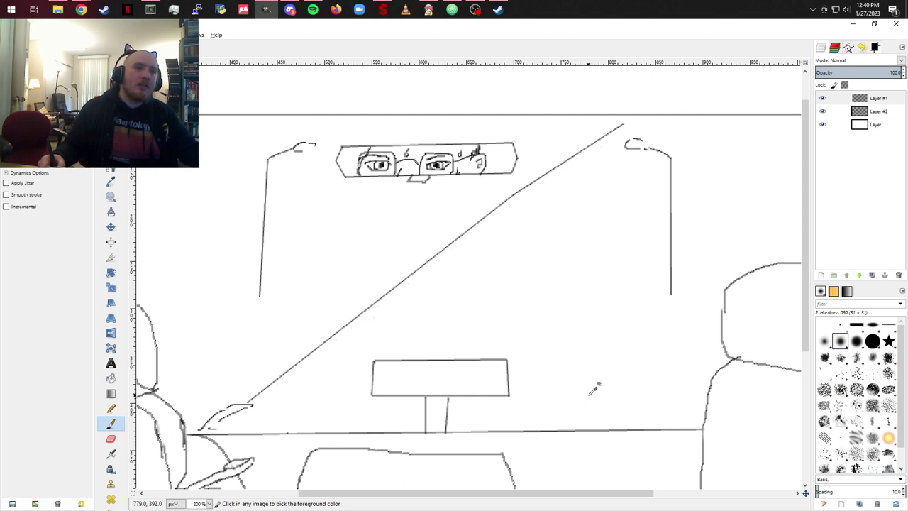
{"action": "key", "text": "ctrl+z"}
{"action": "key", "text": "ctrl+z"}
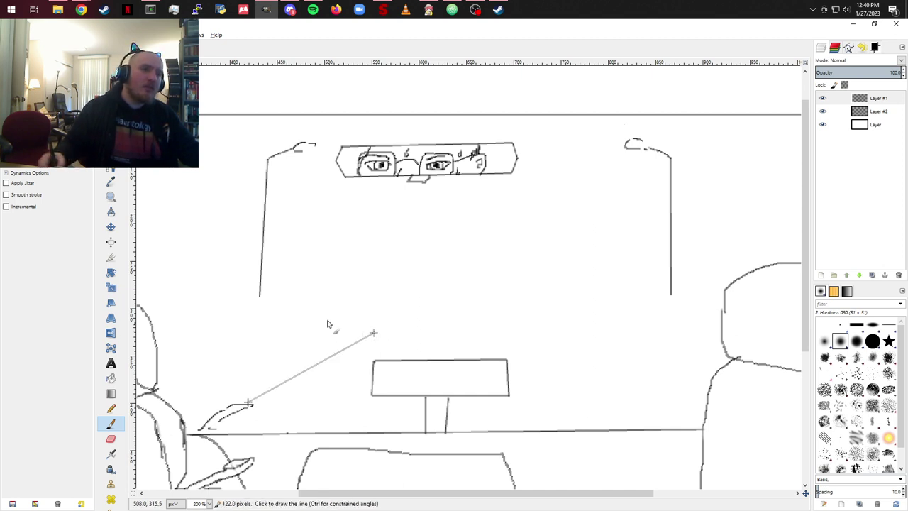
Step: Draw a diagonal wiper about 375 px long from the base, using straight outlines, inner blade lines and a small joint at the middle
{"action": "left_click", "coordinate": [403, 277]}
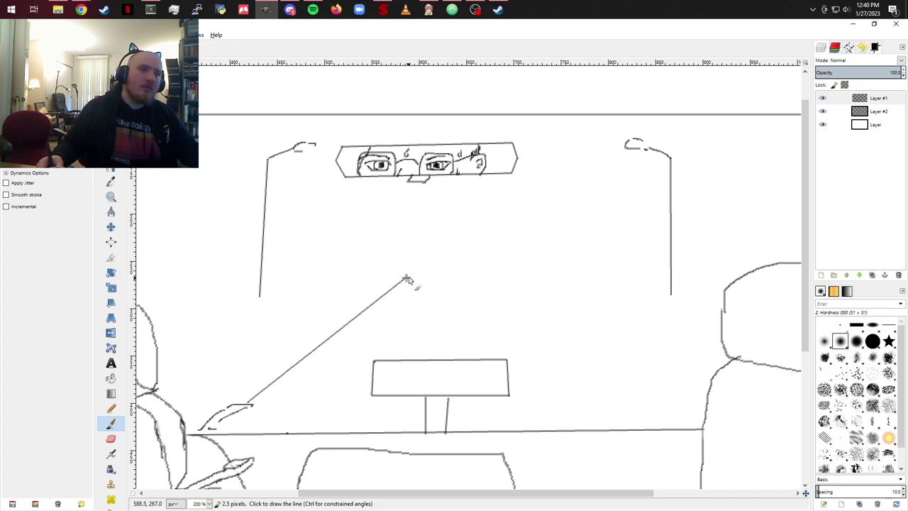
{"action": "left_click", "coordinate": [538, 198]}
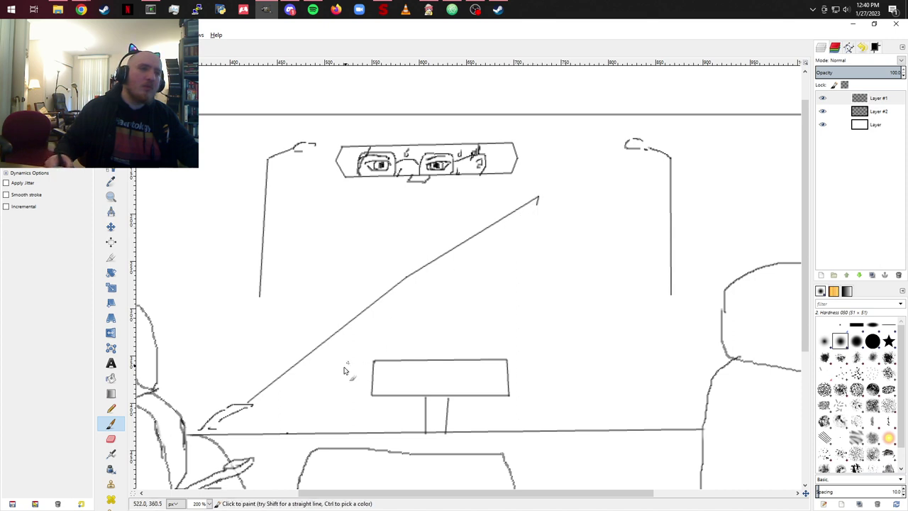
{"action": "left_click", "coordinate": [252, 405]}
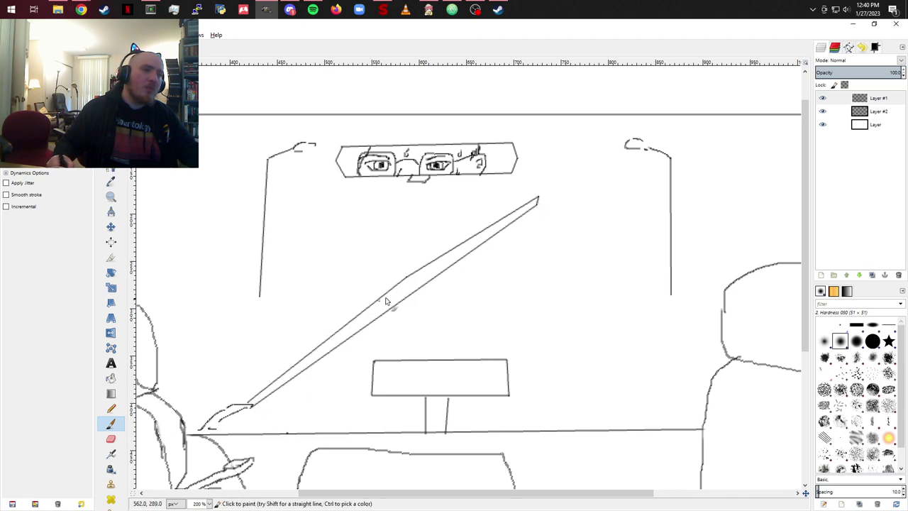
{"action": "left_click", "coordinate": [409, 284]}
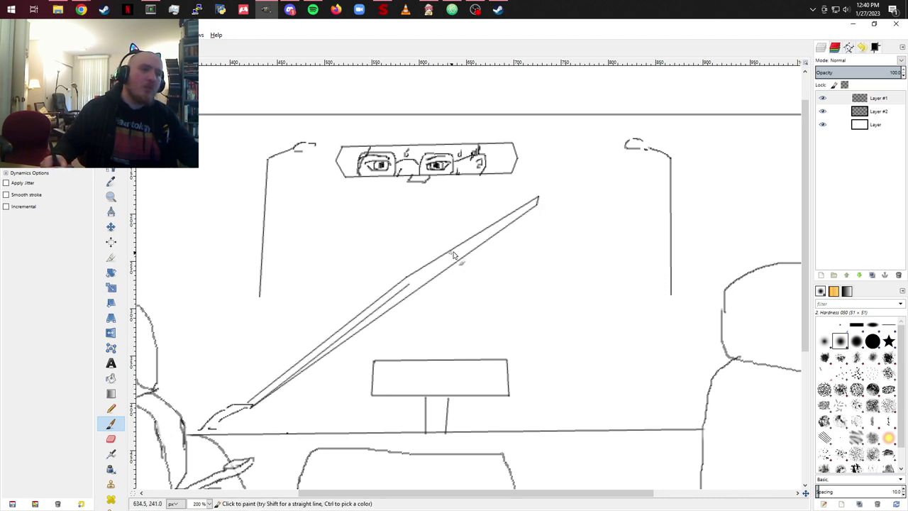
{"action": "left_click", "coordinate": [538, 201]}
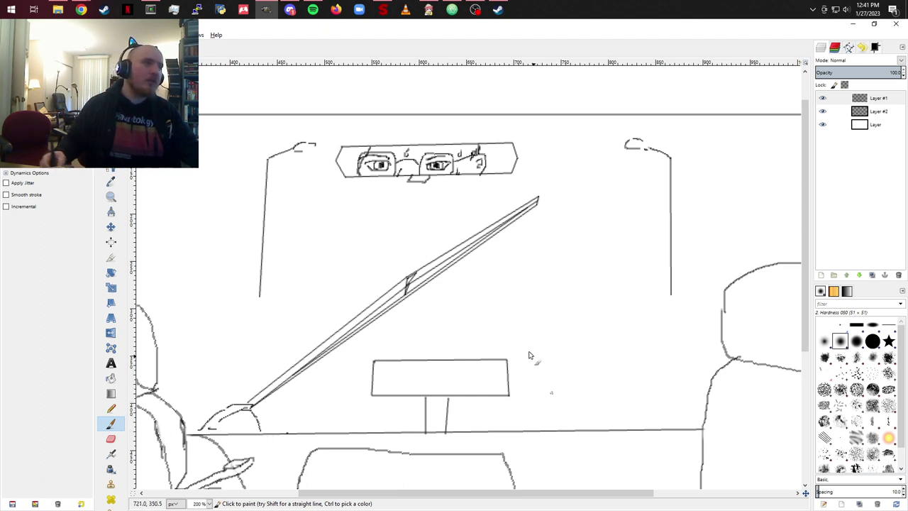
Step: Copy a 396 × 265 px rectangle enclosing the whole wiper onto a new layer and switch to the Move tool
{"action": "key", "text": "r"}
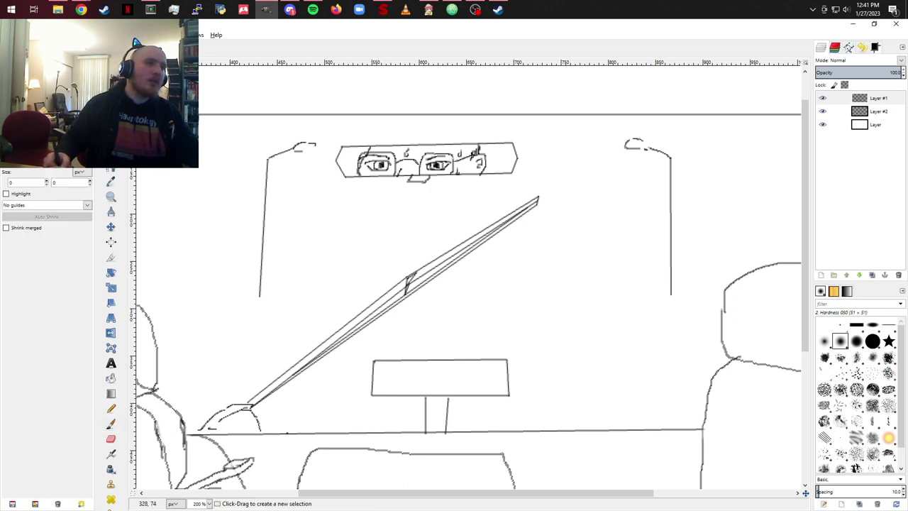
{"action": "left_click_drag", "start_coordinate": [307, 184], "coordinate": [569, 407]}
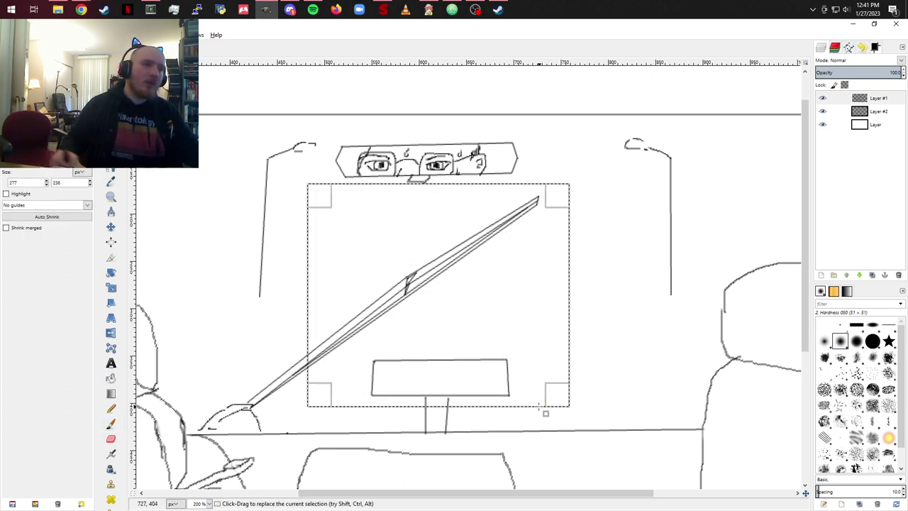
{"action": "left_click_drag", "start_coordinate": [317, 398], "coordinate": [208, 427]}
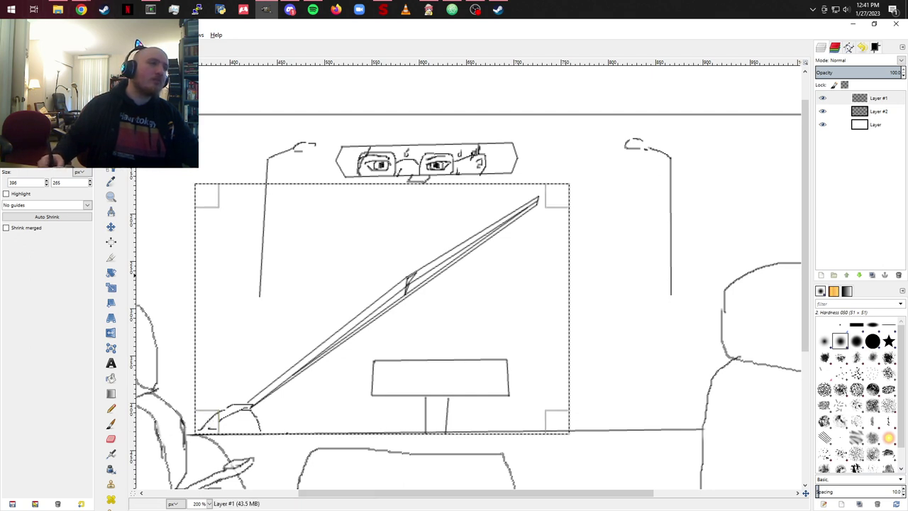
{"action": "left_click", "coordinate": [31, 35]}
{"action": "left_click", "coordinate": [43, 86]}
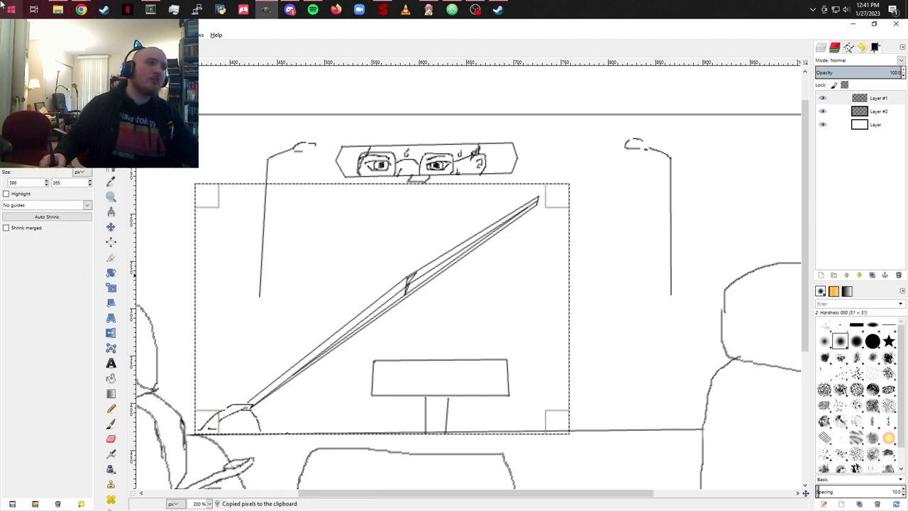
{"action": "left_click", "coordinate": [32, 34]}
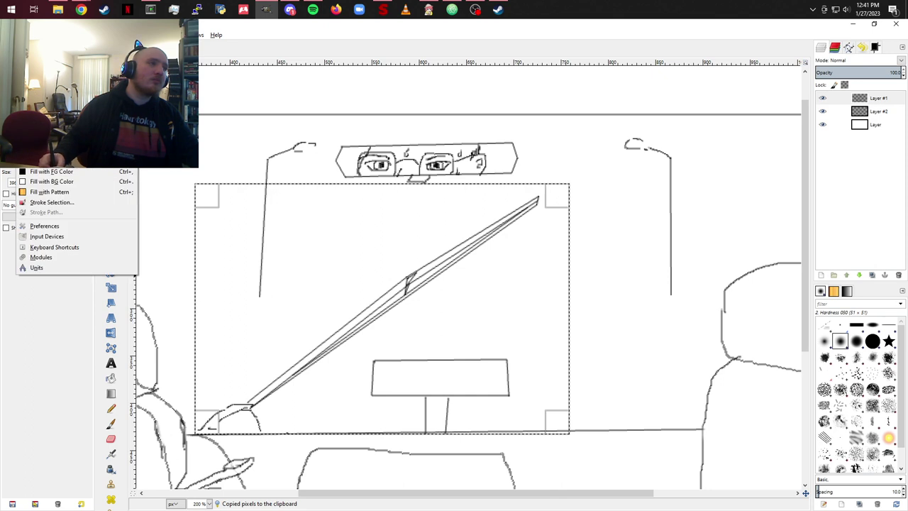
{"action": "key", "text": "ctrl+v"}
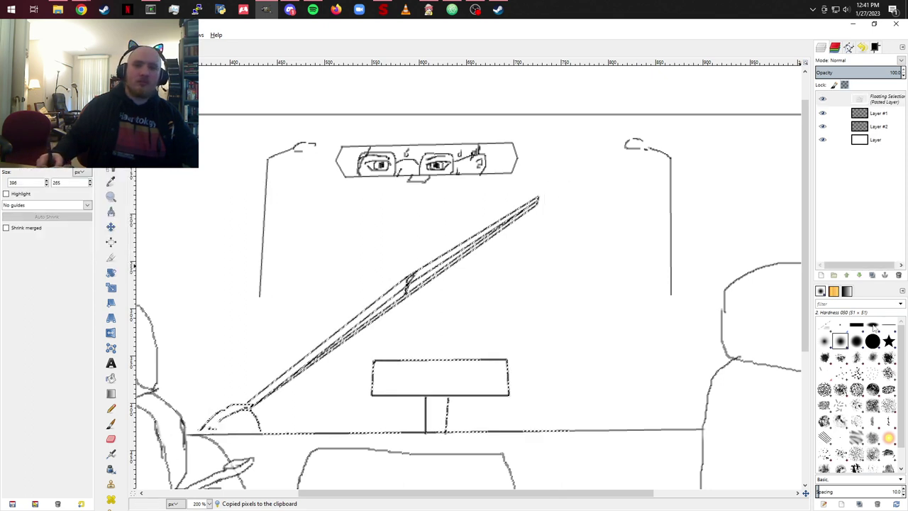
{"action": "left_click", "coordinate": [821, 275]}
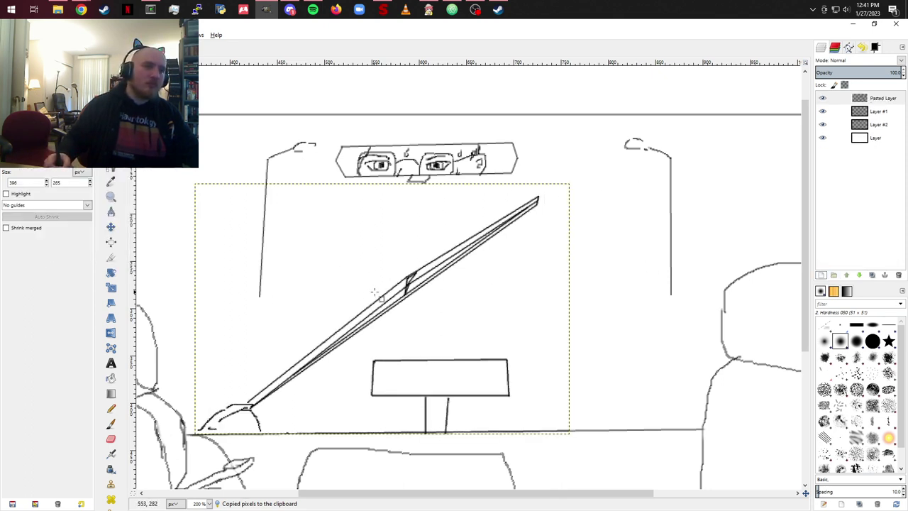
{"action": "left_click", "coordinate": [110, 227]}
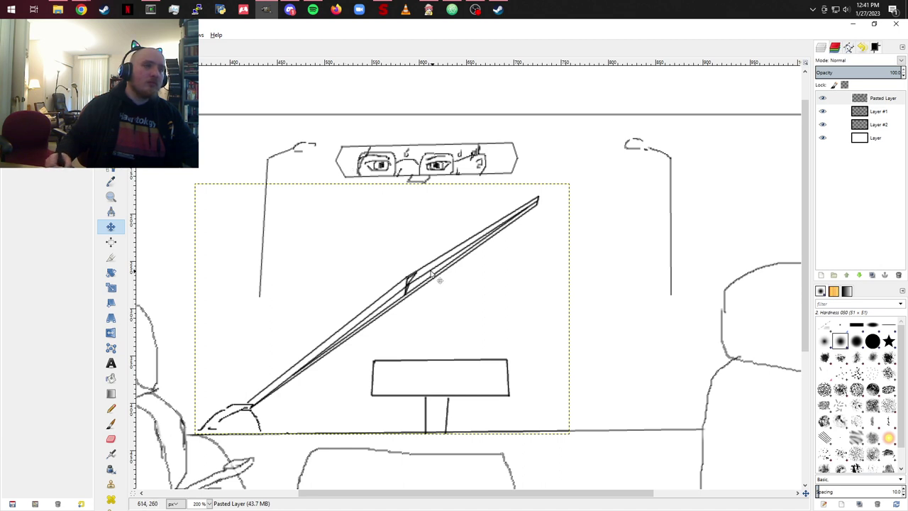
Step: Move the pasted wiper about 290 px horizontally toward the passenger seat, keeping its base on the dashboard line
{"action": "left_click_drag", "start_coordinate": [428, 279], "coordinate": [707, 282]}
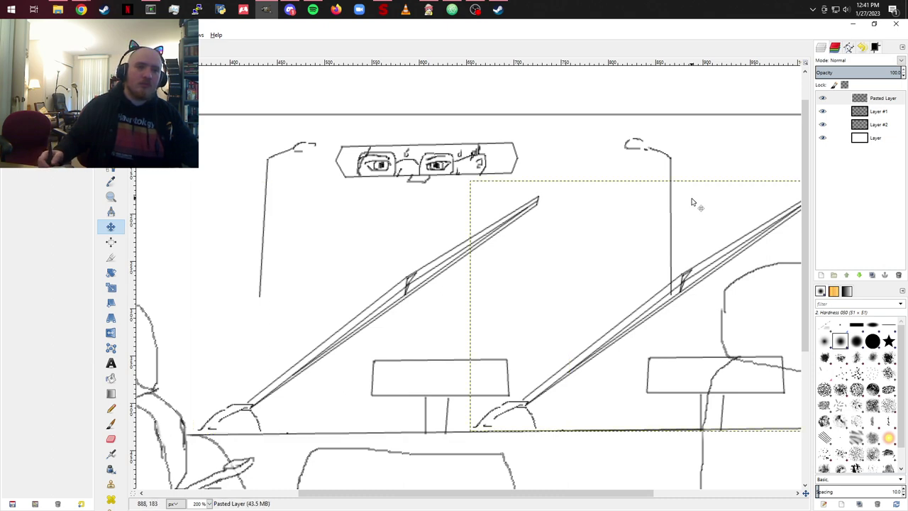
{"action": "left_click_drag", "start_coordinate": [692, 203], "coordinate": [517, 166]}
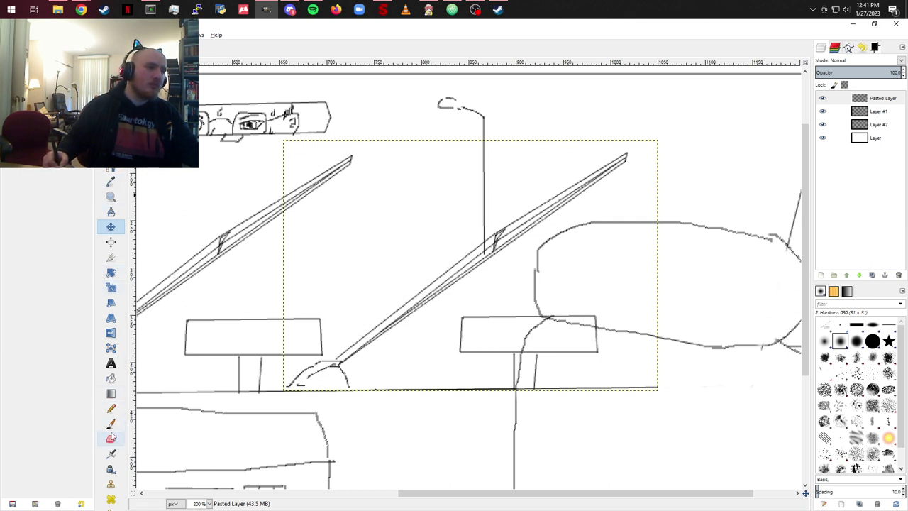
Step: Delete the duplicated dashboard screen and stand from the pasted layer with a 182 × 94 px rectangular selection, and clear the selection
{"action": "key", "text": "r"}
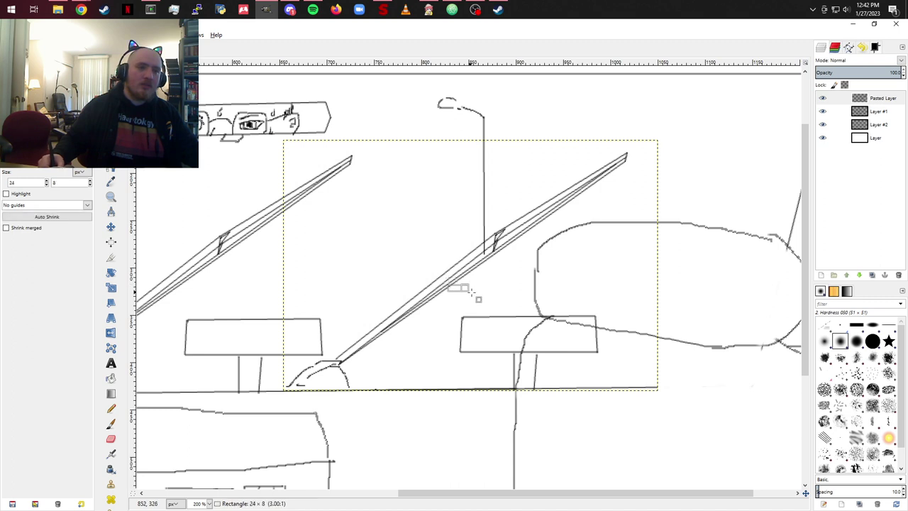
{"action": "left_click_drag", "start_coordinate": [448, 284], "coordinate": [622, 391]}
{"action": "left_click_drag", "start_coordinate": [462, 297], "coordinate": [462, 310]}
{"action": "key", "text": "Delete"}
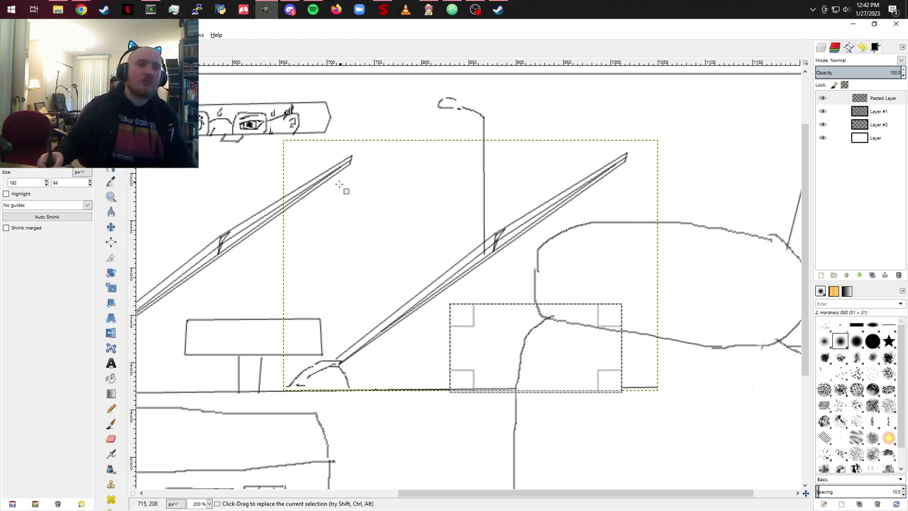
{"action": "left_click", "coordinate": [39, 35]}
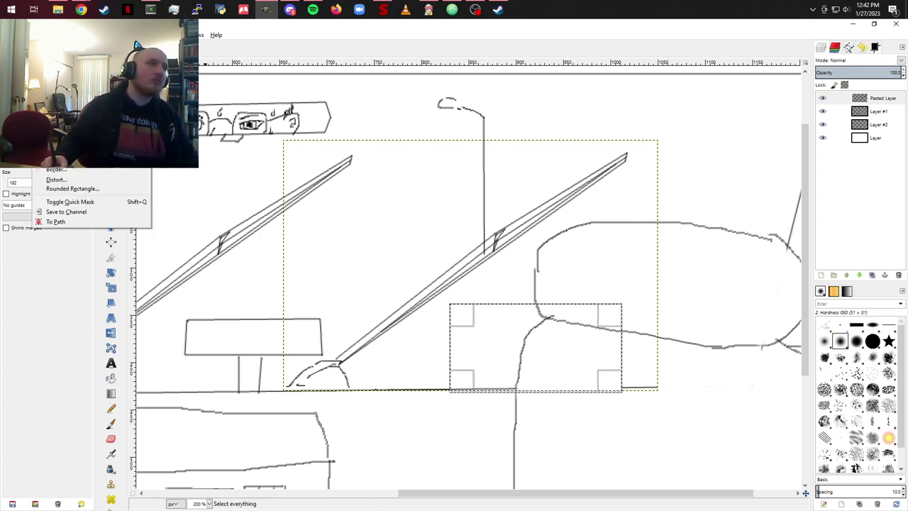
{"action": "left_click", "coordinate": [57, 53]}
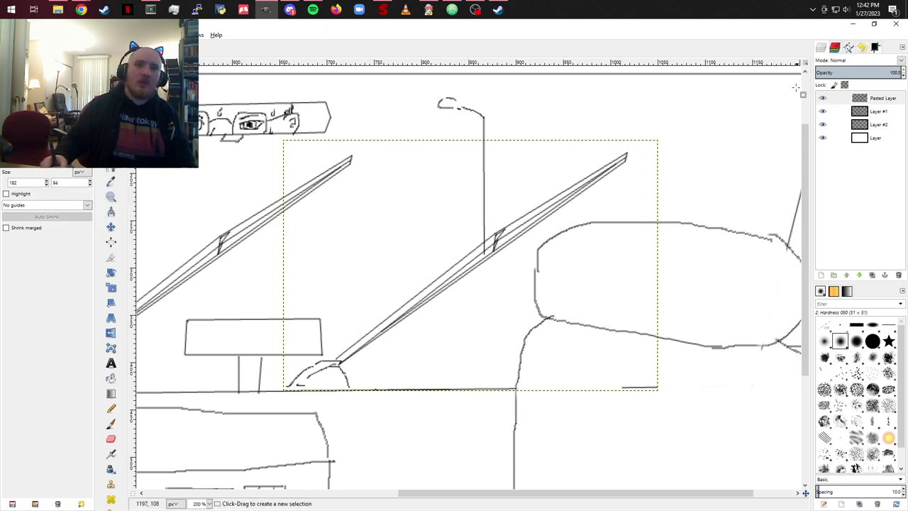
Step: Erase the leftover dashboard line segment crossing the passenger seat on the pasted layer
{"action": "left_click", "coordinate": [824, 100]}
{"action": "left_click", "coordinate": [826, 99]}
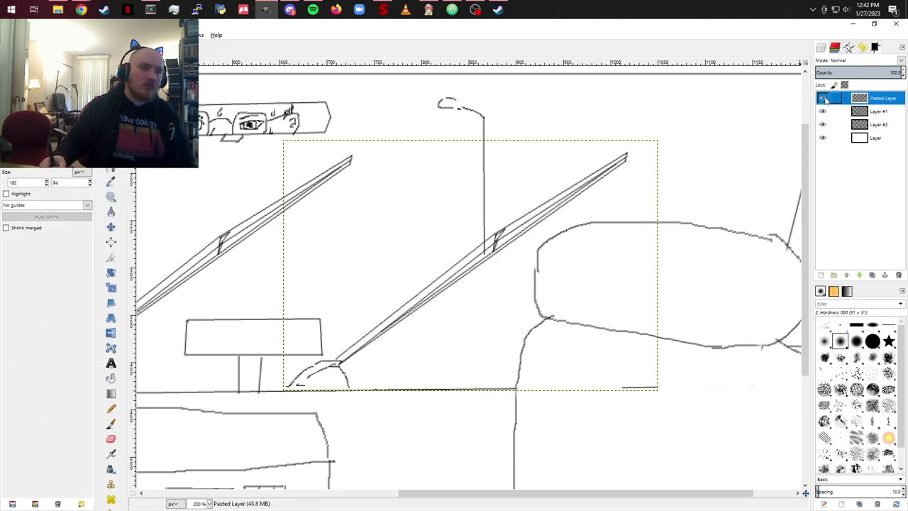
{"action": "left_click", "coordinate": [827, 99]}
{"action": "left_click", "coordinate": [829, 99]}
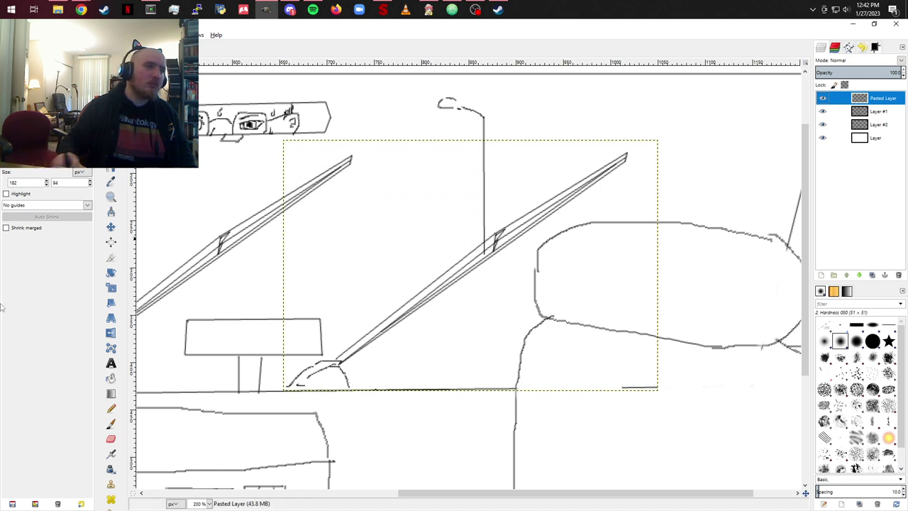
{"action": "left_click", "coordinate": [111, 439]}
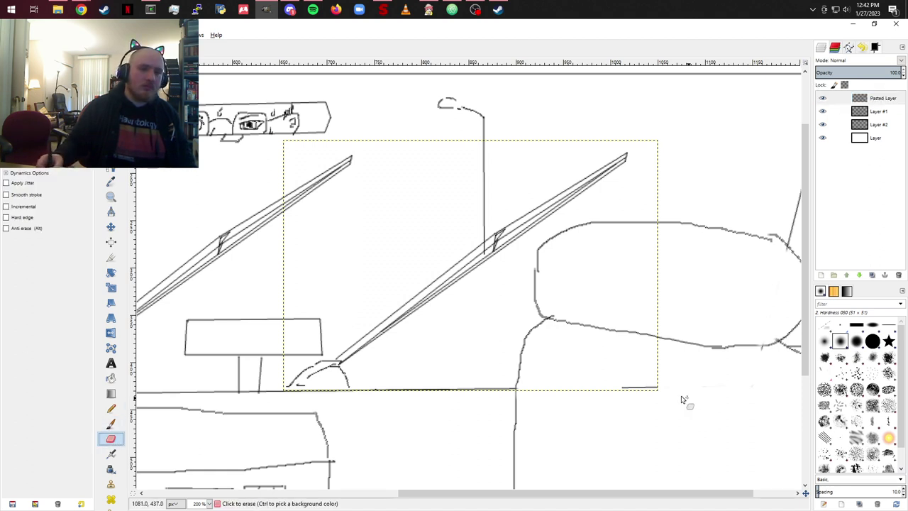
{"action": "left_click_drag", "start_coordinate": [625, 388], "coordinate": [643, 391]}
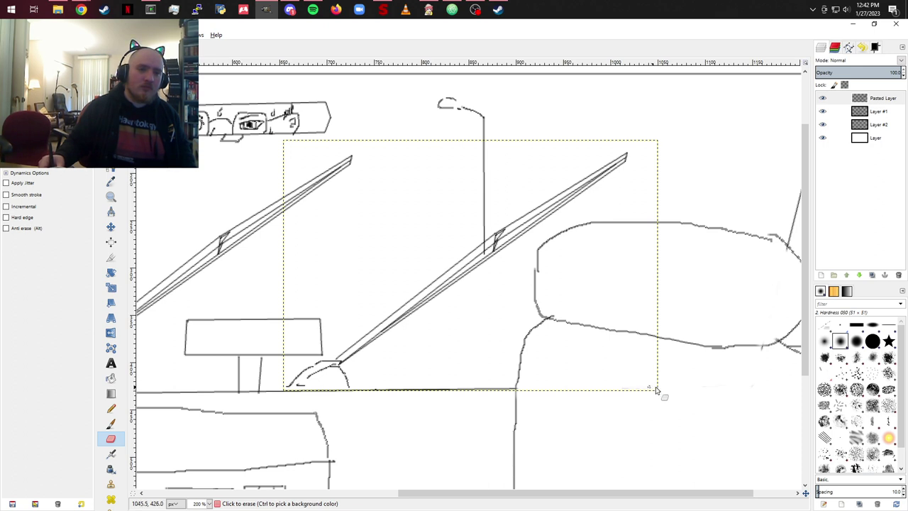
Step: Merge the pasted wiper layer down into Layer #1
{"action": "right_click", "coordinate": [870, 101]}
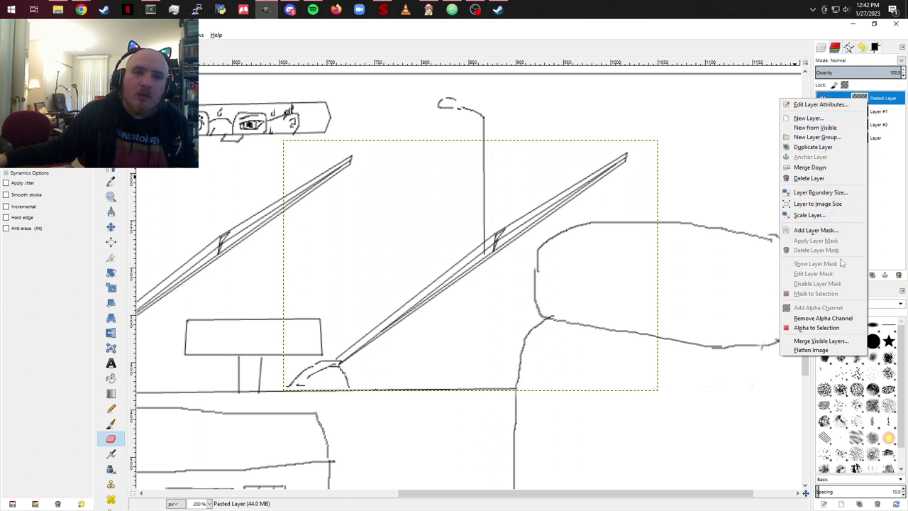
{"action": "left_click", "coordinate": [885, 213]}
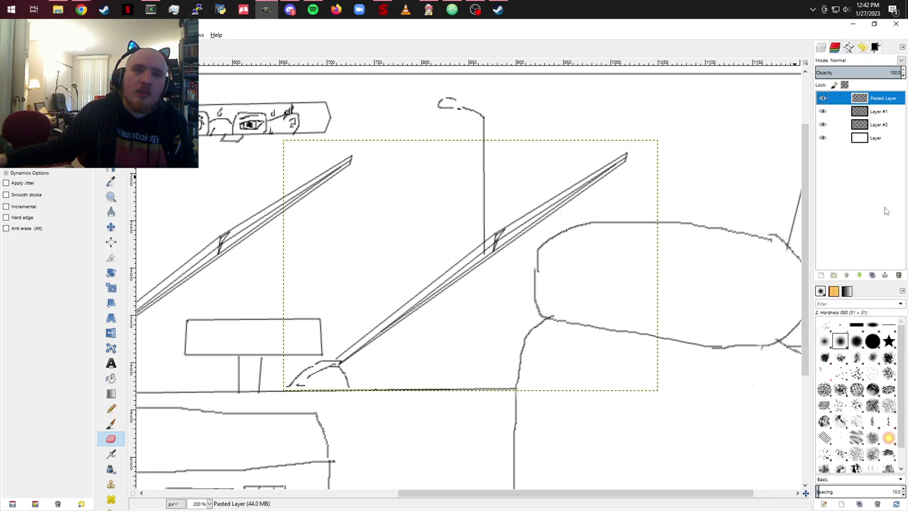
{"action": "right_click", "coordinate": [889, 104]}
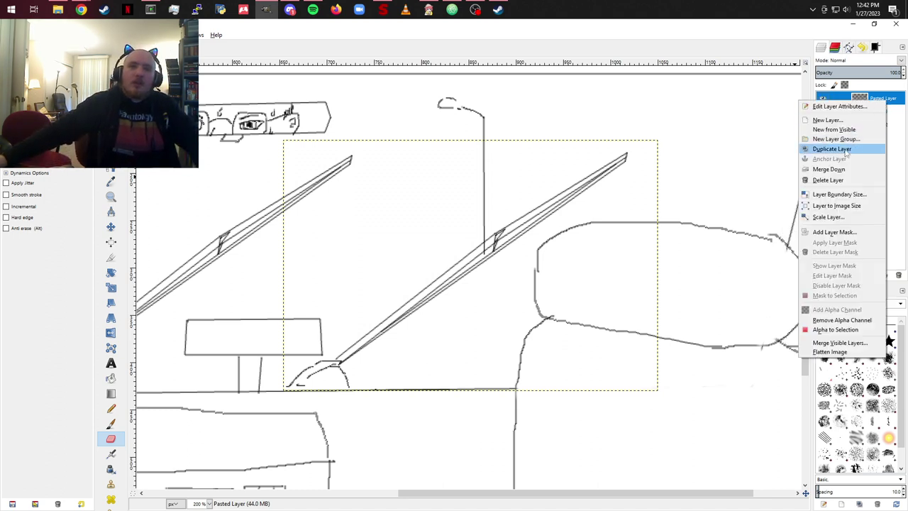
{"action": "left_click", "coordinate": [834, 169]}
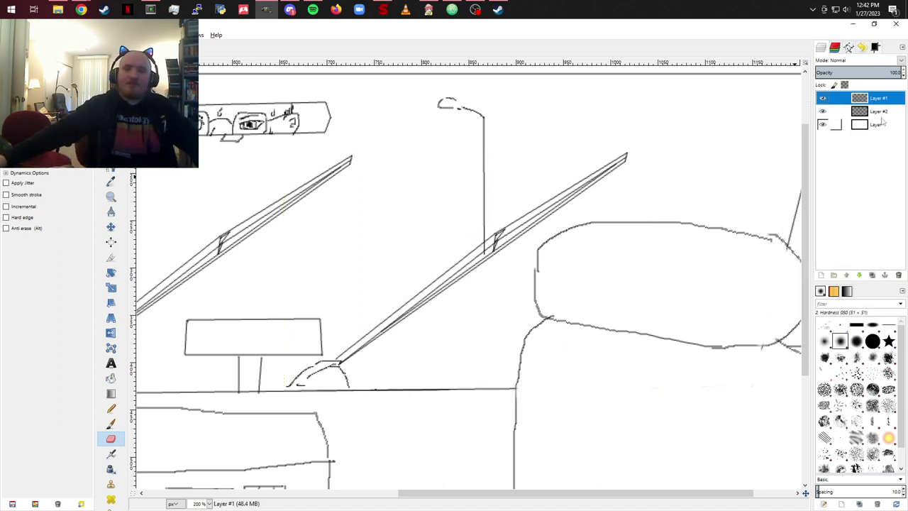
Step: Add a new transparent 1280 × 720 px layer directly above Layer #2
{"action": "left_click", "coordinate": [882, 114]}
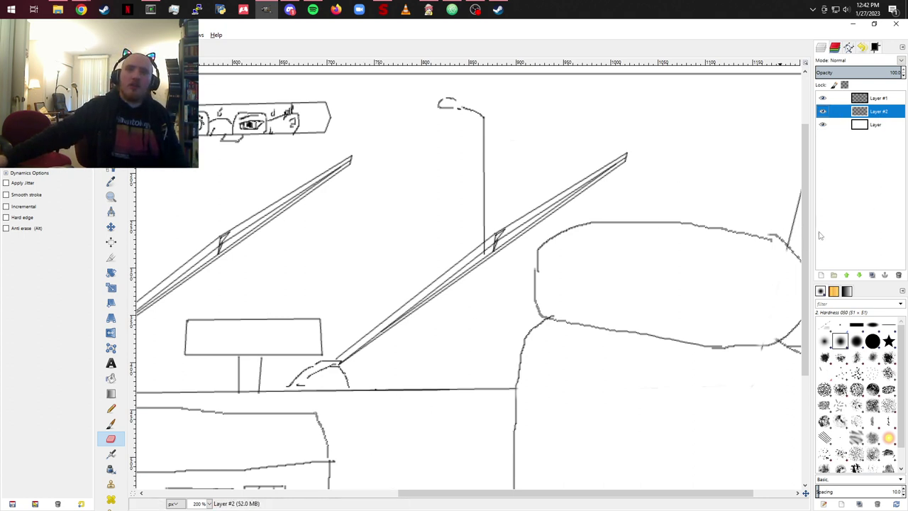
{"action": "left_click", "coordinate": [821, 276]}
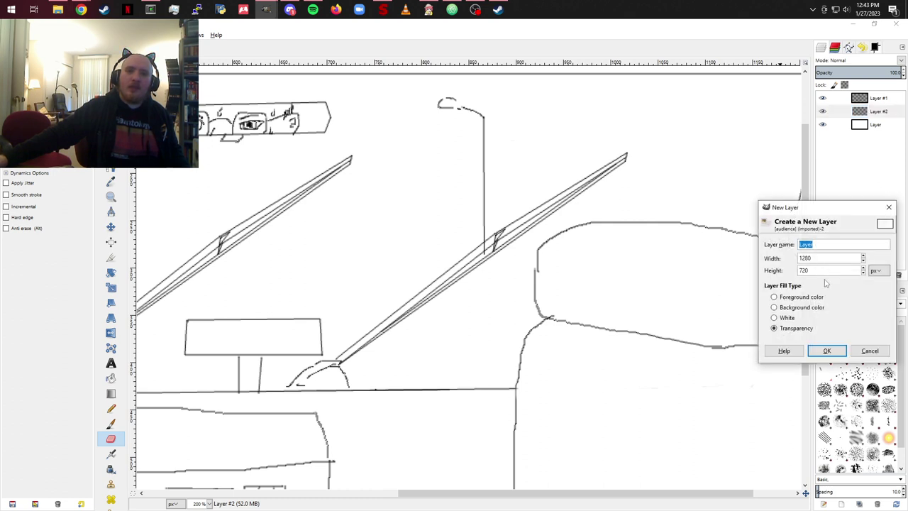
{"action": "left_click", "coordinate": [824, 349]}
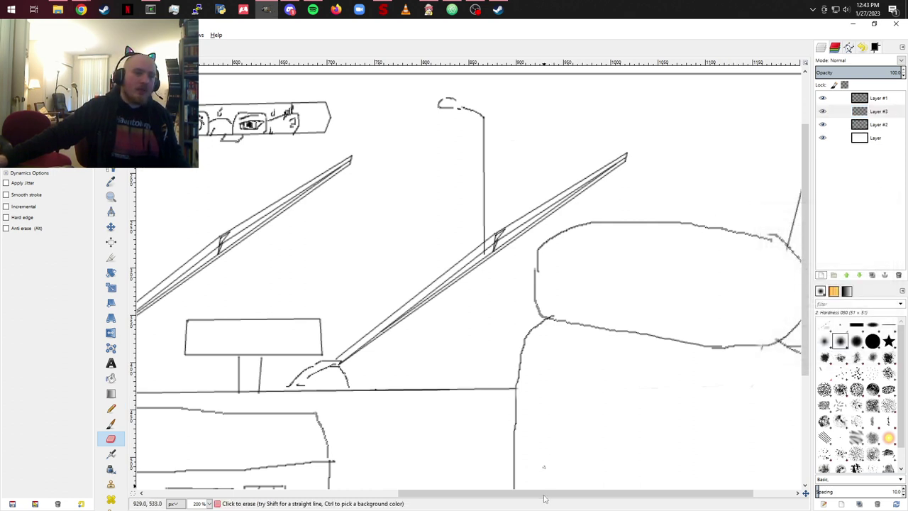
Step: Switch to the Paintbrush and set the foreground color to a muted yellow, RGB 223, 210, 118
{"action": "left_click_drag", "start_coordinate": [545, 496], "coordinate": [297, 497]}
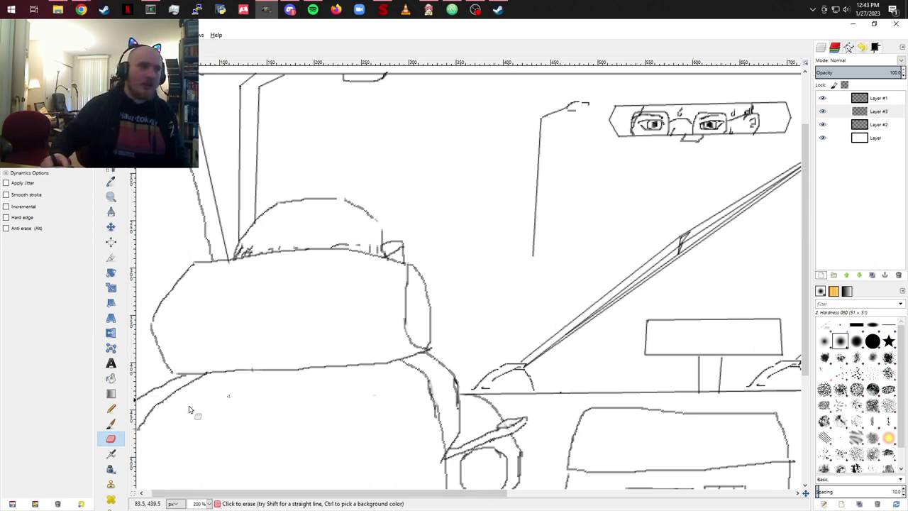
{"action": "left_click", "coordinate": [111, 424]}
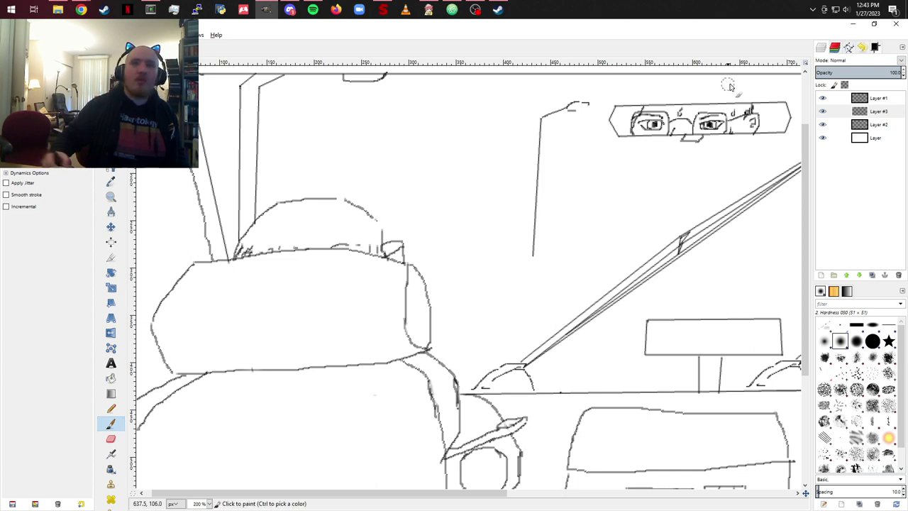
{"action": "left_click", "coordinate": [877, 47]}
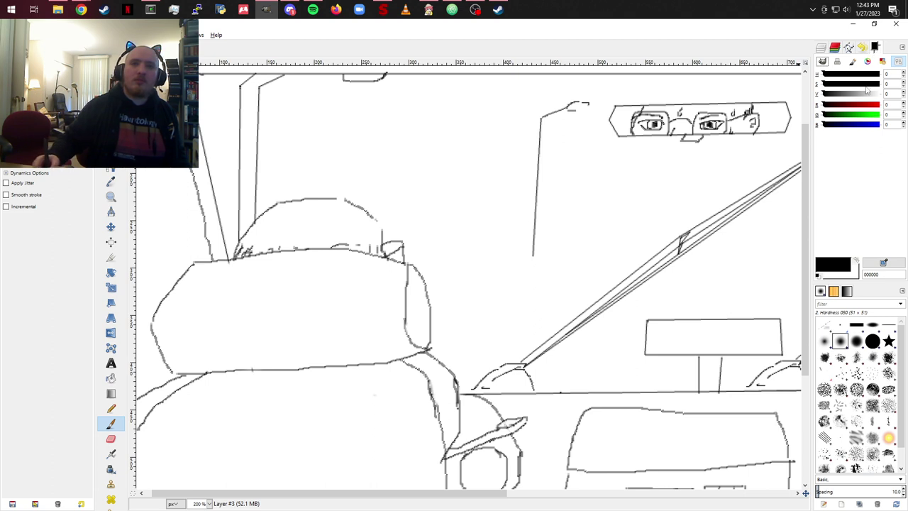
{"action": "left_click", "coordinate": [821, 48]}
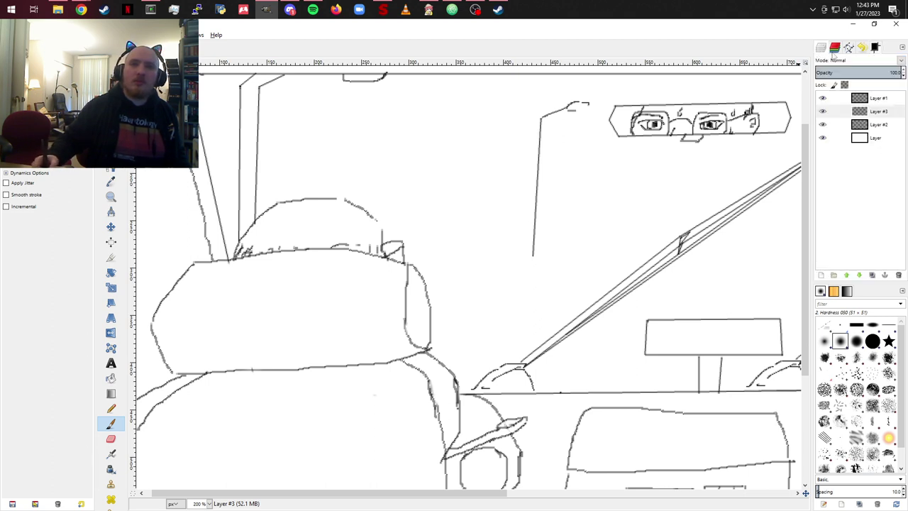
{"action": "left_click", "coordinate": [877, 47]}
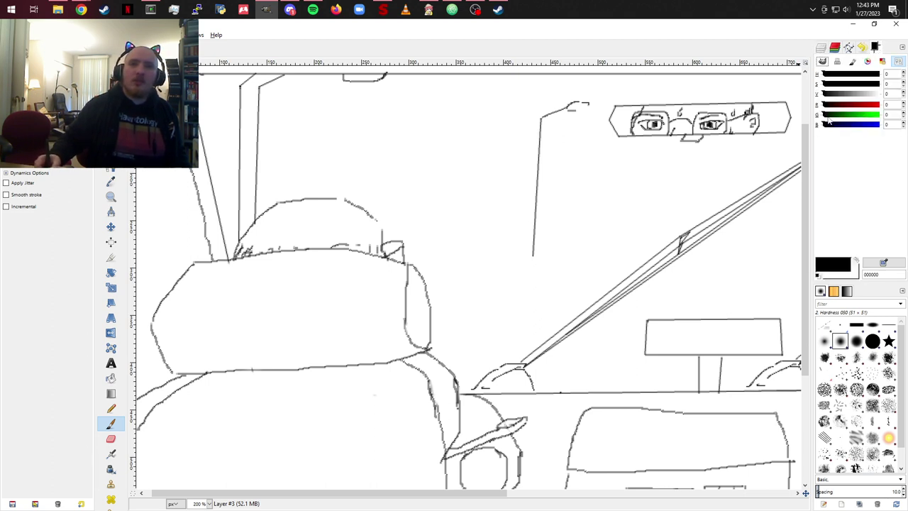
{"action": "left_click_drag", "start_coordinate": [824, 106], "coordinate": [847, 130]}
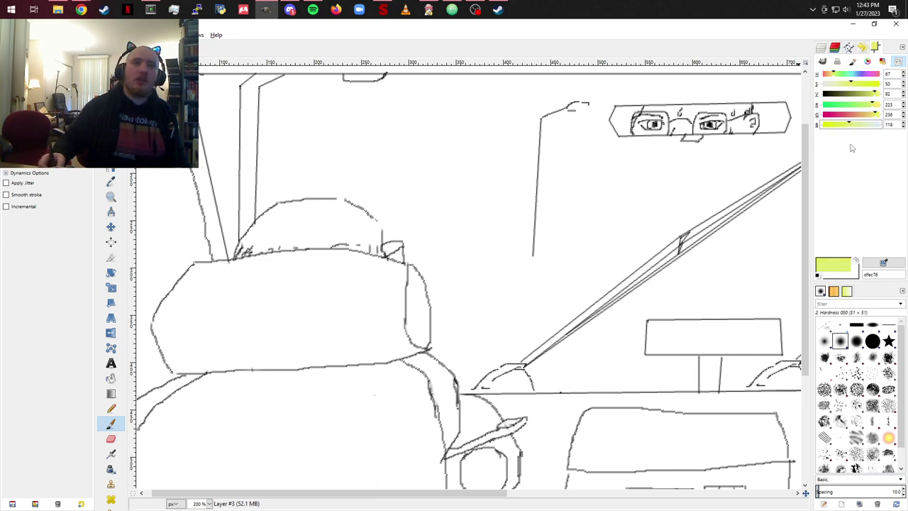
{"action": "left_click_drag", "start_coordinate": [876, 116], "coordinate": [869, 118]}
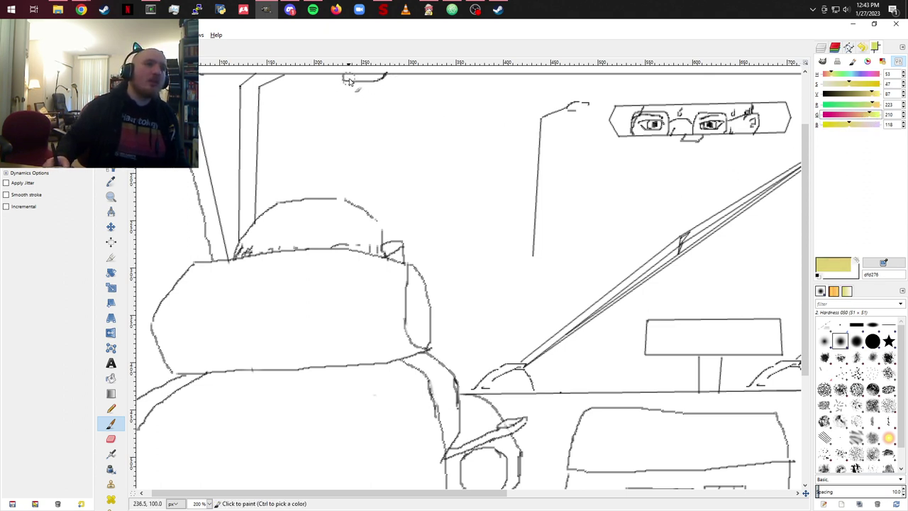
Step: Paint the near streetlight's lamp head yellow on Layer #3 and place that layer below Layer #2
{"action": "left_click_drag", "start_coordinate": [345, 78], "coordinate": [382, 81]}
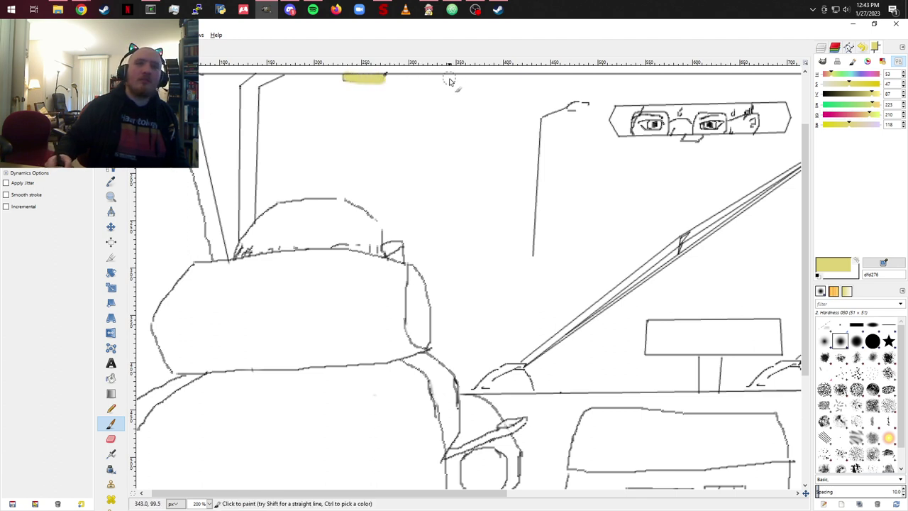
{"action": "left_click", "coordinate": [821, 47]}
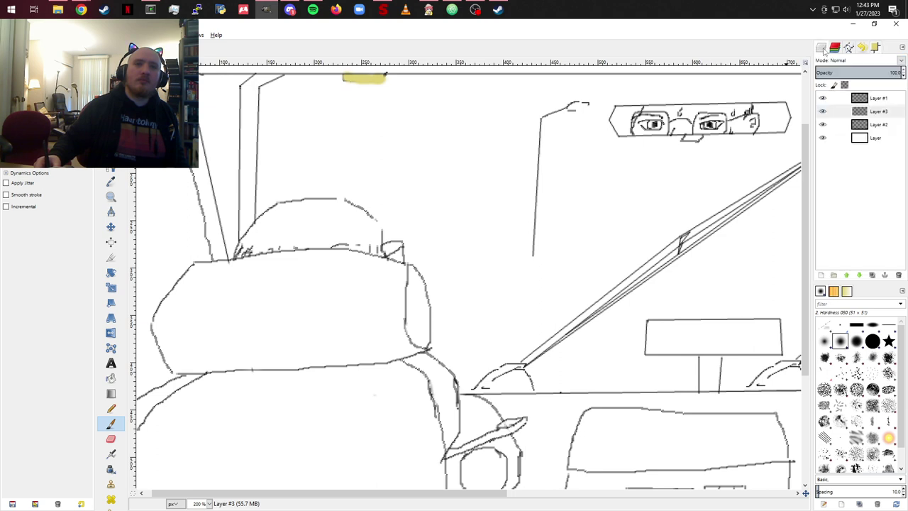
{"action": "left_click_drag", "start_coordinate": [859, 98], "coordinate": [861, 132]}
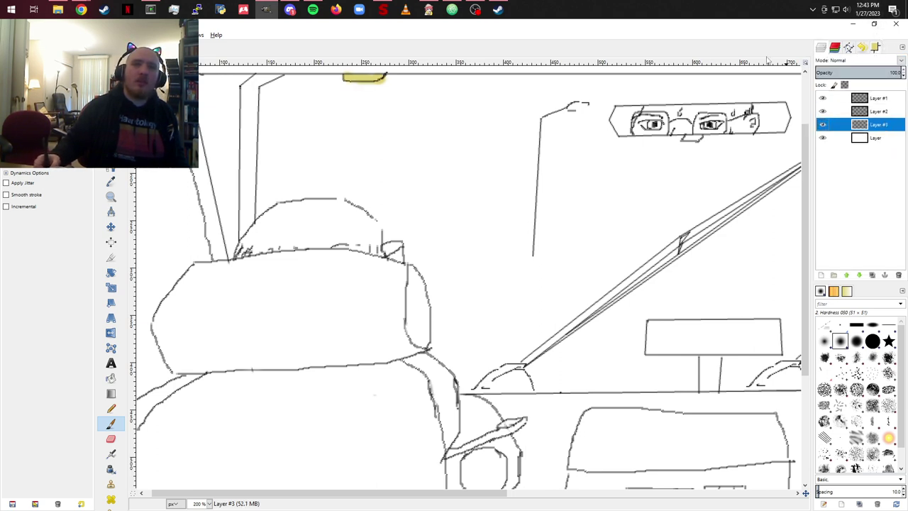
Step: Fill the lamp heads of the two distant streetlights flanking the rearview mirror with the same yellow
{"action": "left_click_drag", "start_coordinate": [575, 110], "coordinate": [577, 108]}
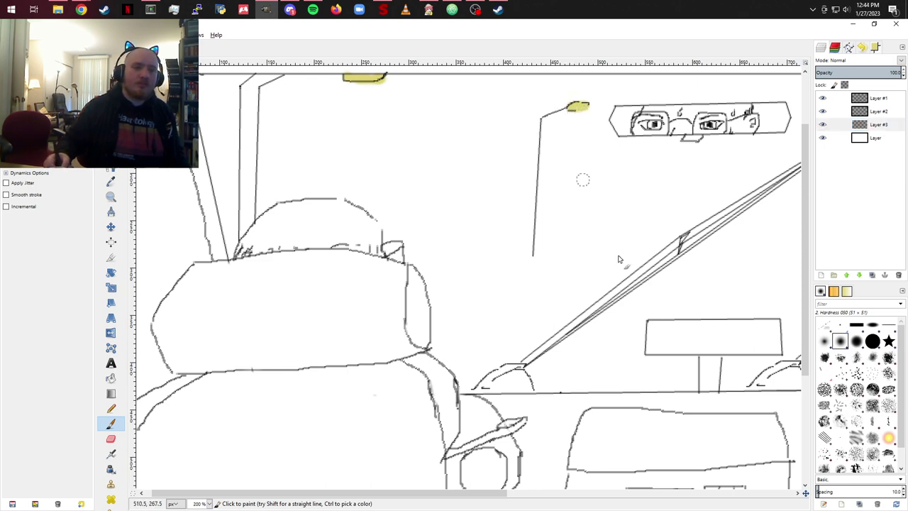
{"action": "scroll", "coordinate": [686, 258], "scroll_direction": "right", "scroll_amount": 5}
{"action": "scroll", "coordinate": [486, 274], "scroll_direction": "up", "scroll_amount": 2}
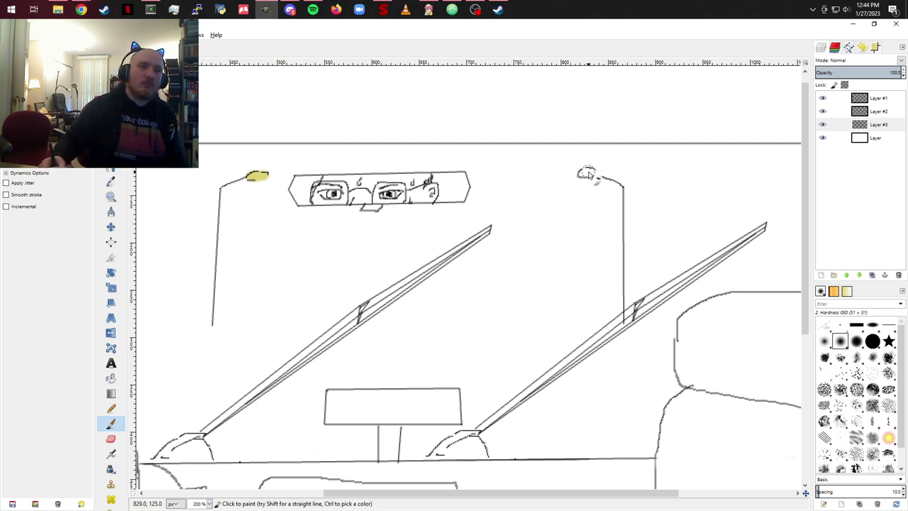
{"action": "left_click_drag", "start_coordinate": [586, 175], "coordinate": [587, 177]}
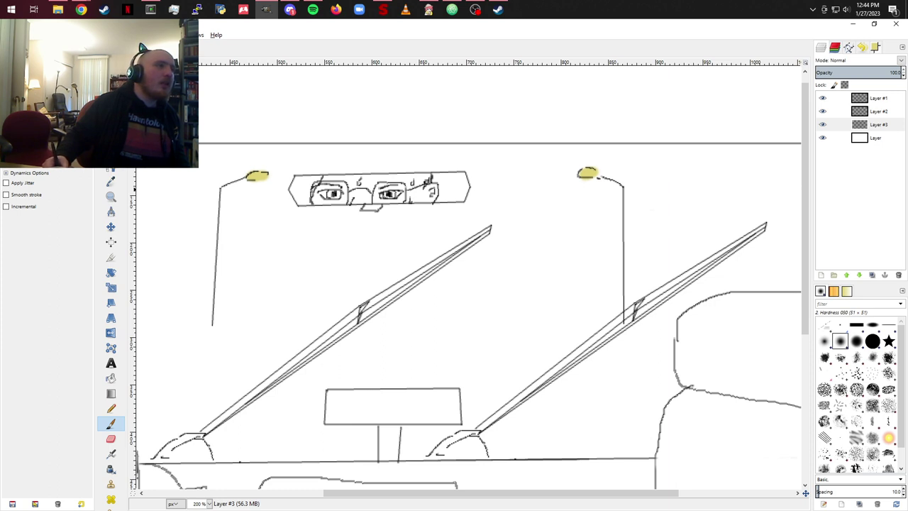
Step: Try painting a soft yellow glow around the near streetlight's lamp head and undo its strokes
{"action": "left_click_drag", "start_coordinate": [161, 249], "coordinate": [417, 200]}
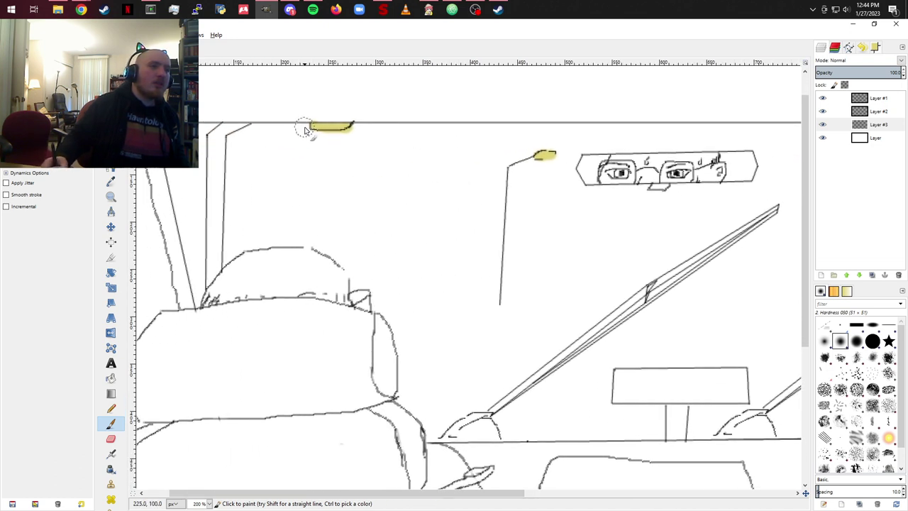
{"action": "mouse_move", "coordinate": [307, 135]}
{"action": "left_mouse_down"}
{"action": "mouse_move", "coordinate": [308, 126]}
{"action": "mouse_move", "coordinate": [334, 137]}
{"action": "mouse_move", "coordinate": [355, 128]}
{"action": "left_mouse_up"}
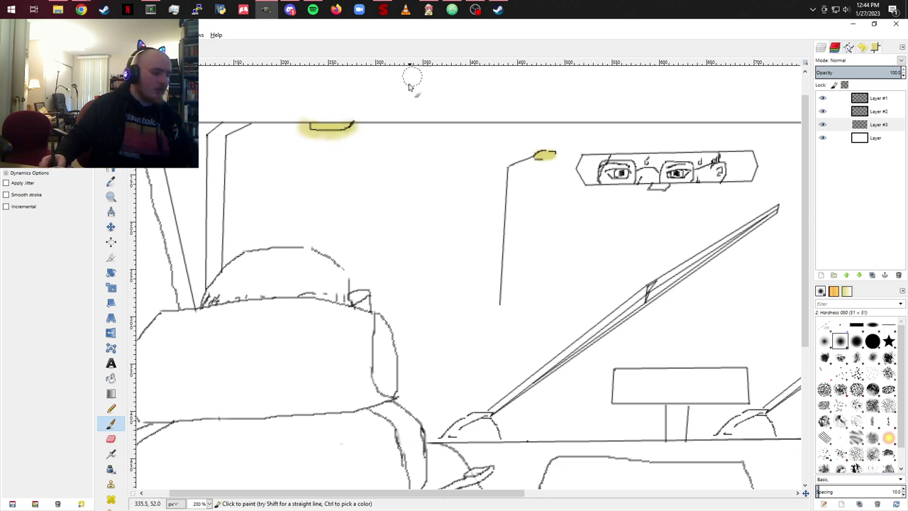
{"action": "key", "text": "ctrl"}
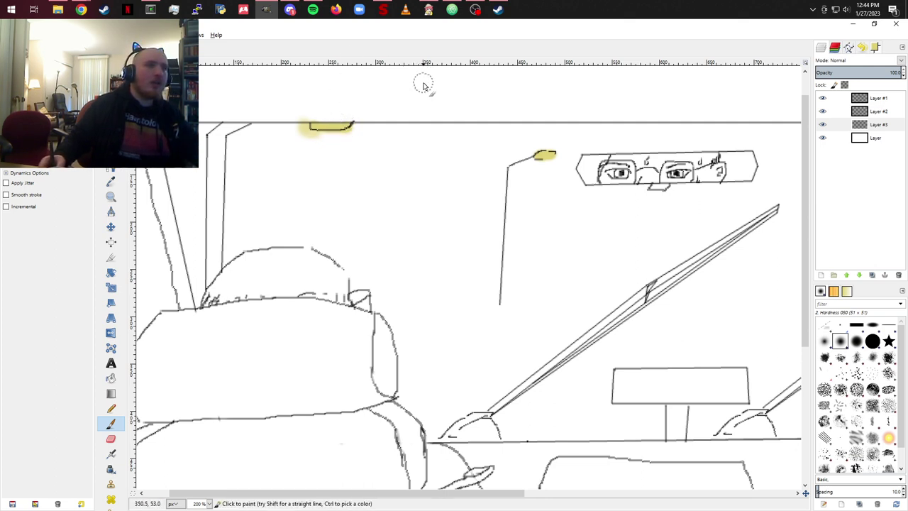
{"action": "key", "text": "ctrl+z"}
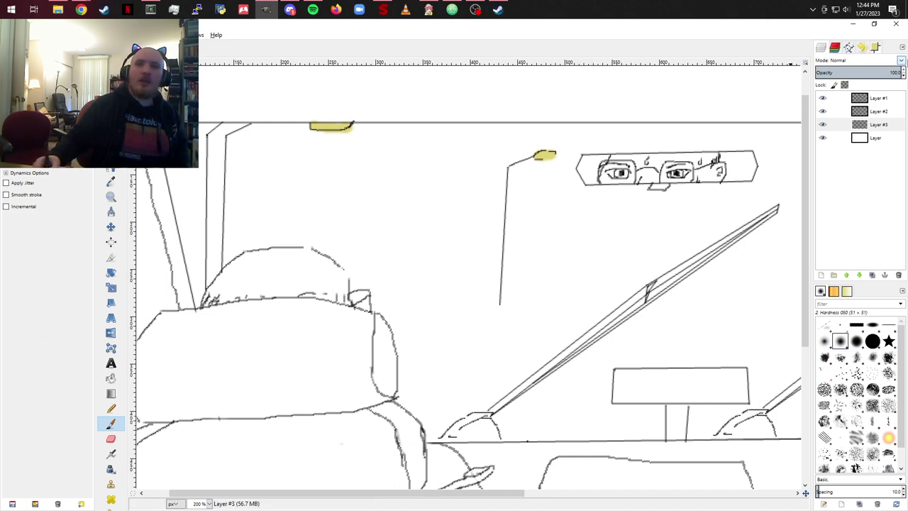
Step: Set the foreground color to pale yellow, RGB 255, 245, 169, and paint soft glows around the streetlights' lamp heads
{"action": "left_click", "coordinate": [871, 48]}
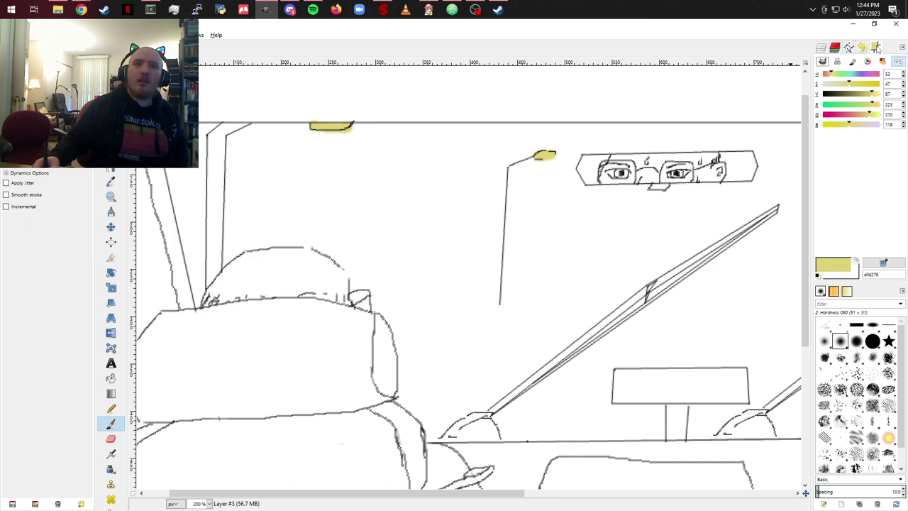
{"action": "left_click", "coordinate": [873, 95]}
{"action": "left_click_drag", "start_coordinate": [872, 96], "coordinate": [879, 97]}
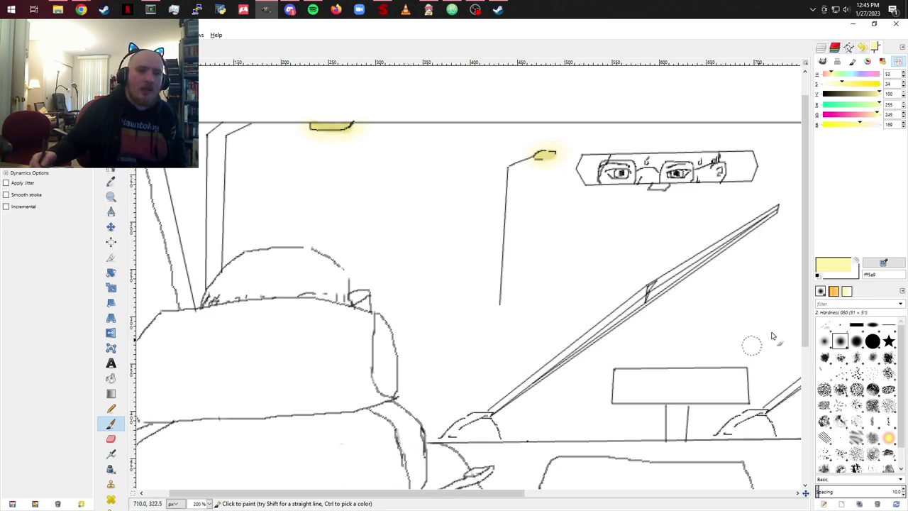
{"action": "scroll", "coordinate": [752, 334], "scroll_direction": "right", "scroll_amount": 6}
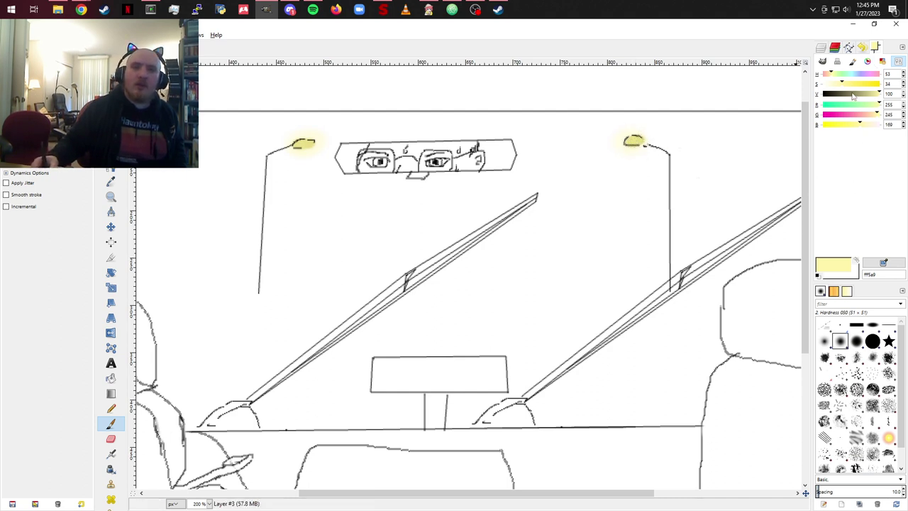
Step: Make the foreground color black and add a transparent 1280 × 720 px layer directly below Layer #3
{"action": "left_click", "coordinate": [856, 262]}
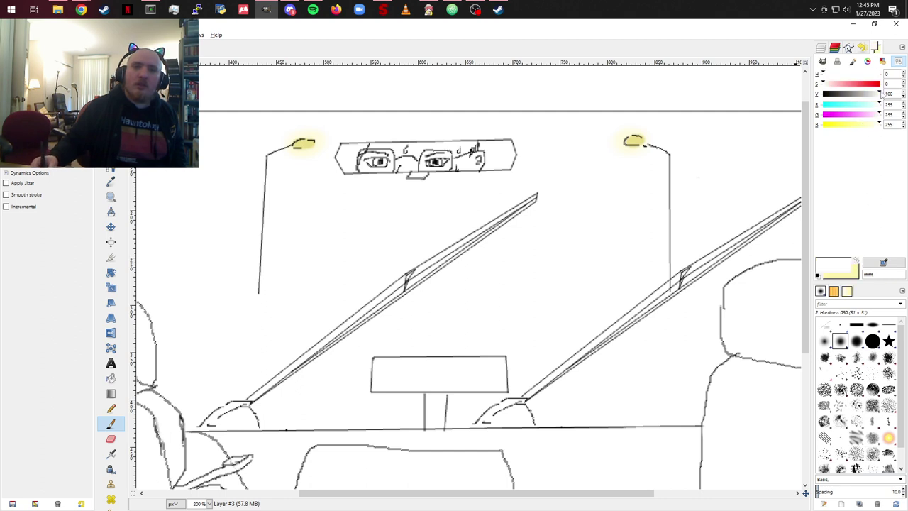
{"action": "left_click_drag", "start_coordinate": [882, 94], "coordinate": [823, 93]}
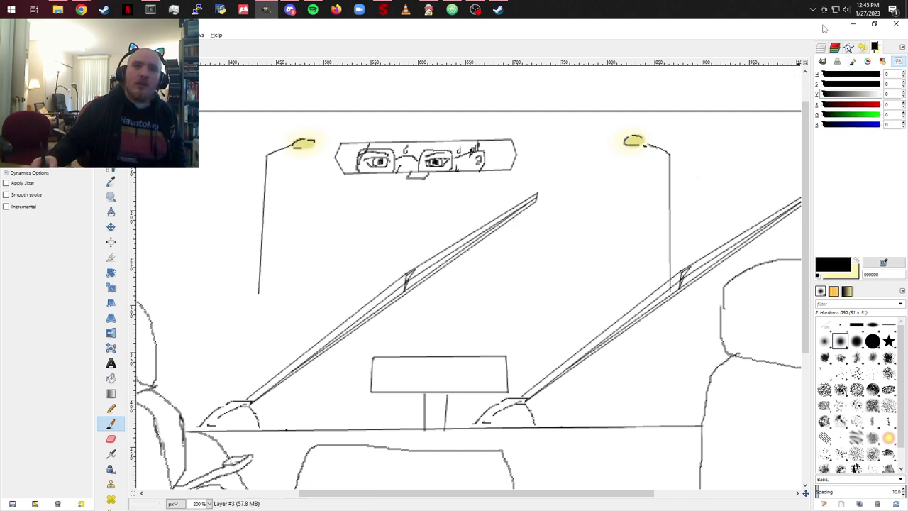
{"action": "left_click", "coordinate": [822, 48]}
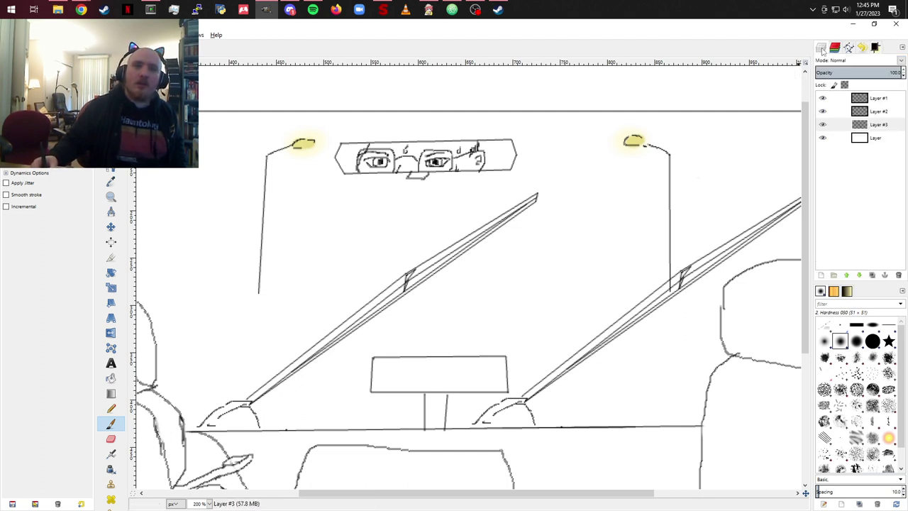
{"action": "left_click", "coordinate": [821, 275]}
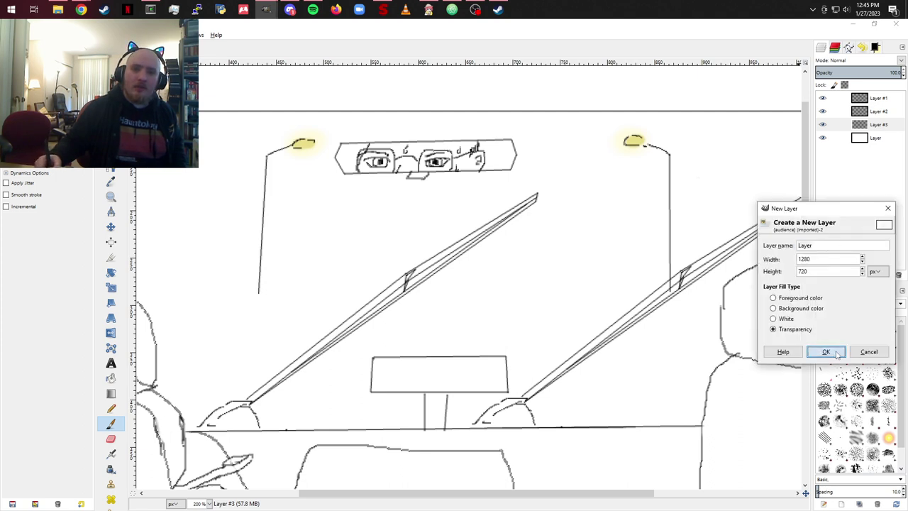
{"action": "left_click", "coordinate": [826, 351]}
{"action": "left_click_drag", "start_coordinate": [891, 126], "coordinate": [893, 142]}
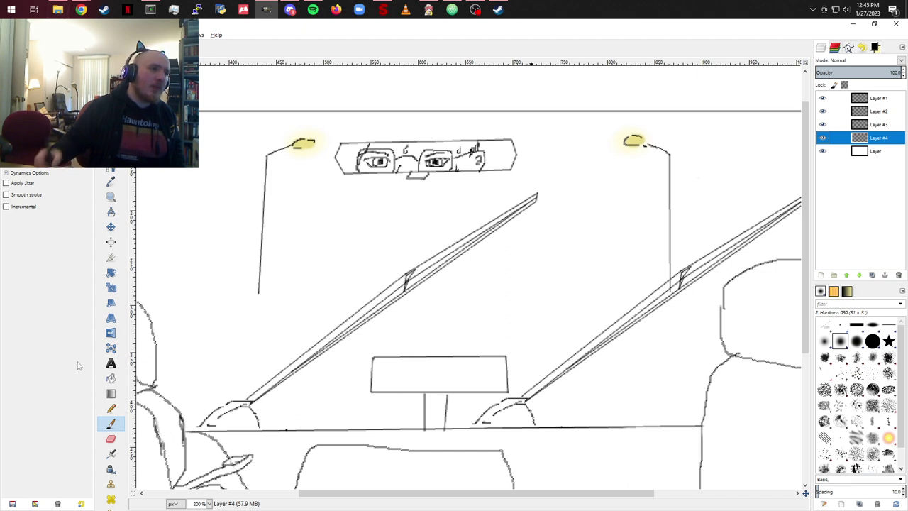
Step: Bucket-fill Layer #4 with black to preview the lamp glow against darkness, and hide that layer
{"action": "left_click", "coordinate": [110, 379]}
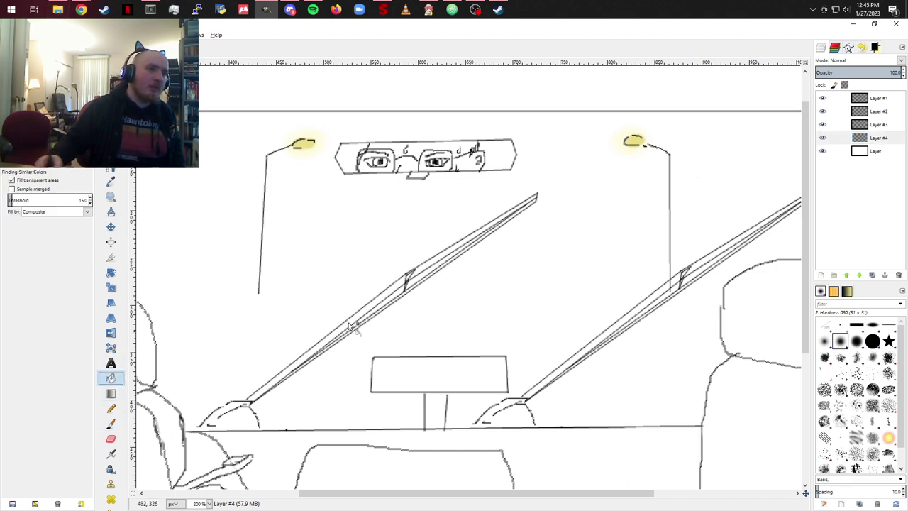
{"action": "left_click", "coordinate": [521, 304]}
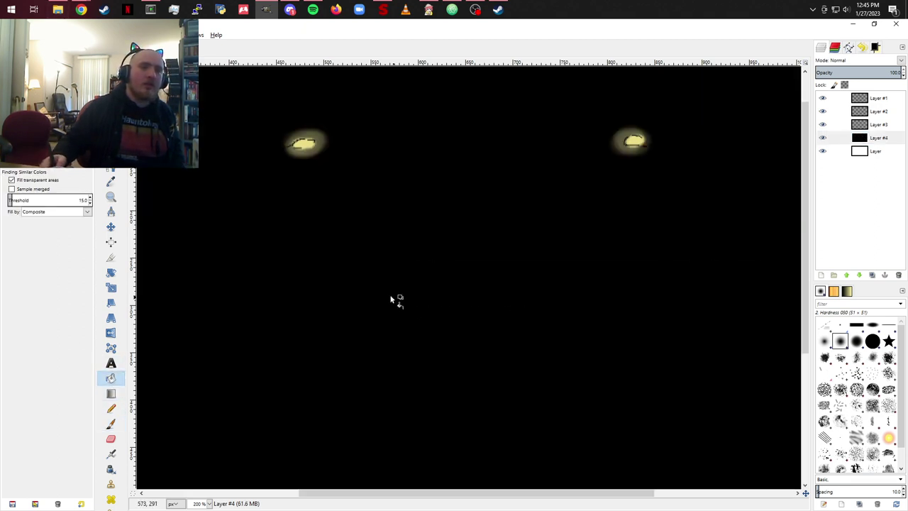
{"action": "left_click_drag", "start_coordinate": [391, 298], "coordinate": [501, 284]}
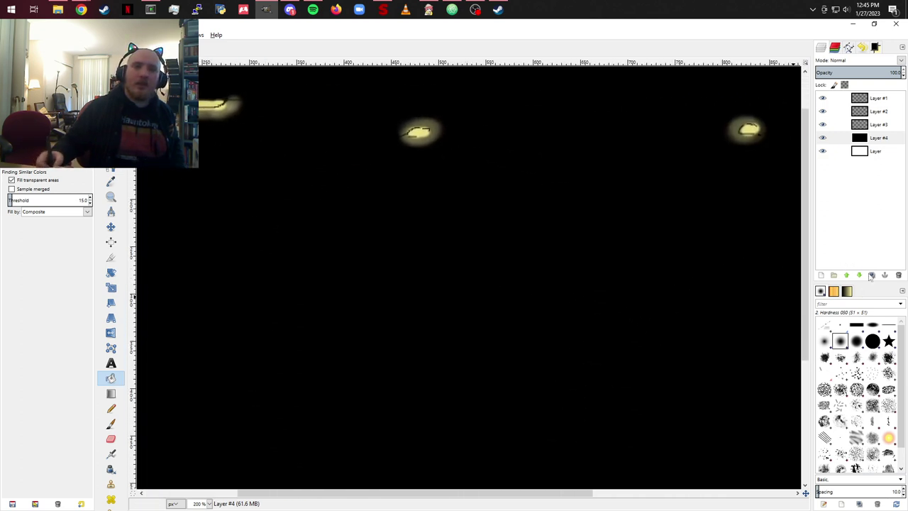
{"action": "left_click", "coordinate": [822, 139]}
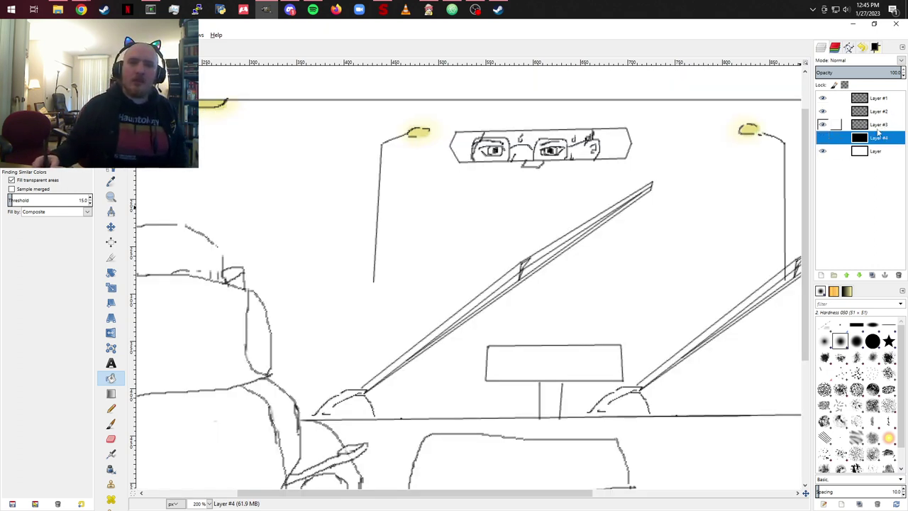
Step: Add another transparent 1280 × 720 px layer between Layer #3 and the hidden black layer
{"action": "left_click_drag", "start_coordinate": [720, 220], "coordinate": [626, 206]}
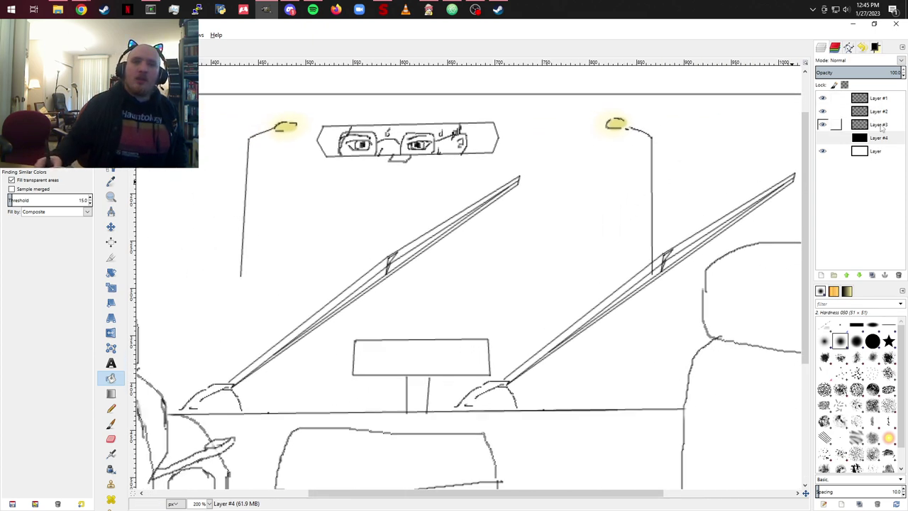
{"action": "left_click", "coordinate": [822, 275]}
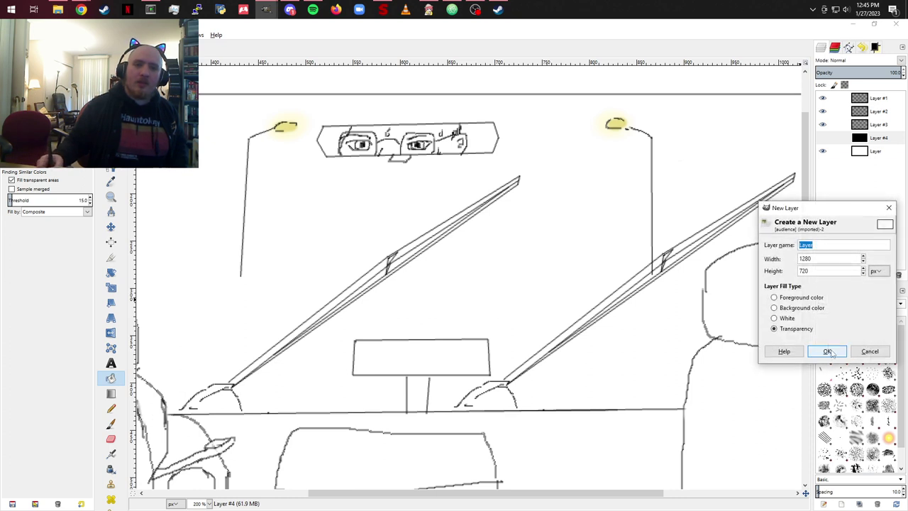
{"action": "left_click", "coordinate": [831, 351]}
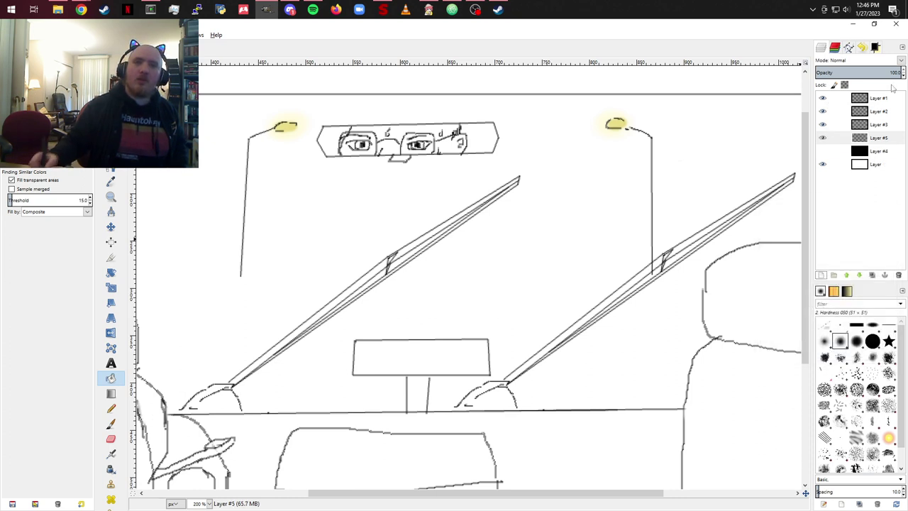
Step: Set the foreground color to a dark muted blue-violet, RGB 45, 43, 64
{"action": "left_click", "coordinate": [876, 47]}
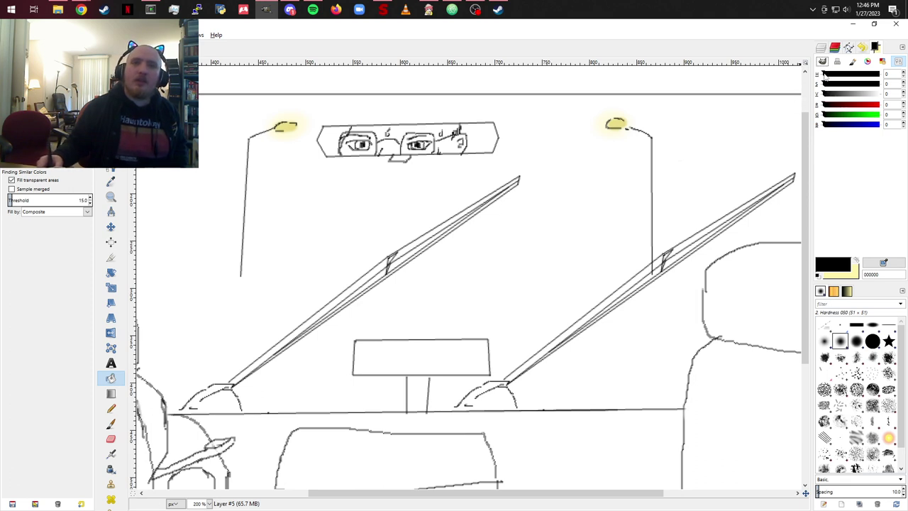
{"action": "left_click_drag", "start_coordinate": [824, 125], "coordinate": [853, 130]}
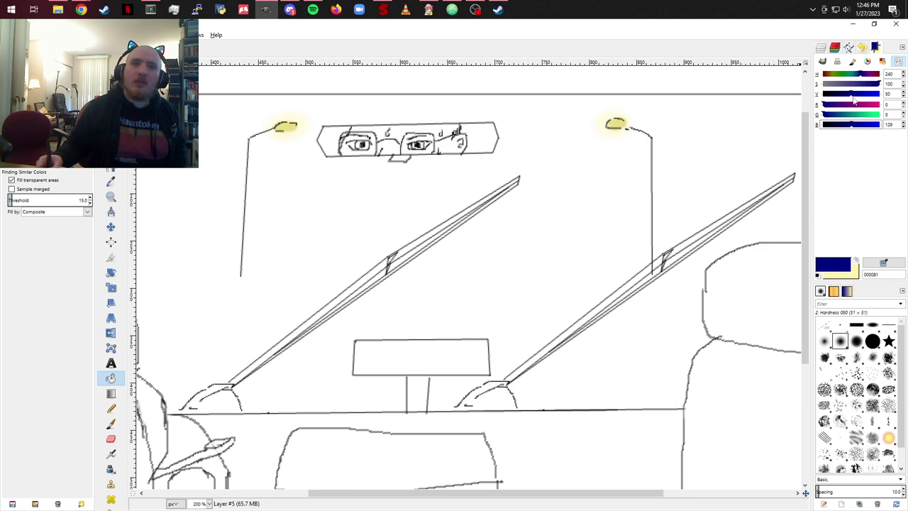
{"action": "left_click_drag", "start_coordinate": [879, 85], "coordinate": [853, 86]}
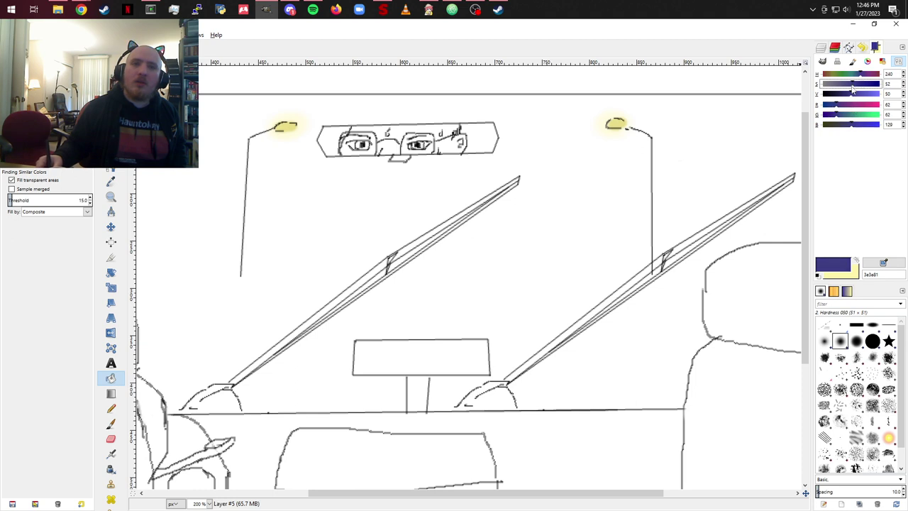
{"action": "left_click_drag", "start_coordinate": [851, 95], "coordinate": [841, 95]}
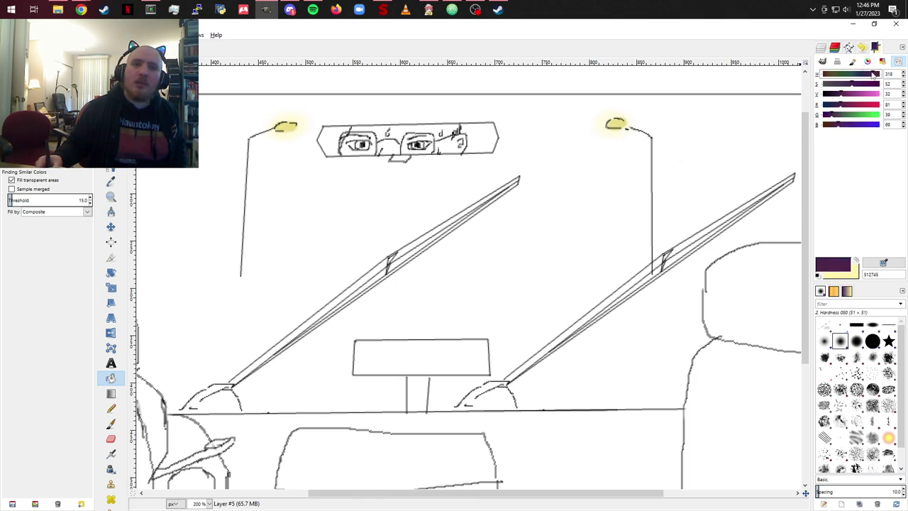
{"action": "left_click_drag", "start_coordinate": [862, 73], "coordinate": [863, 77]}
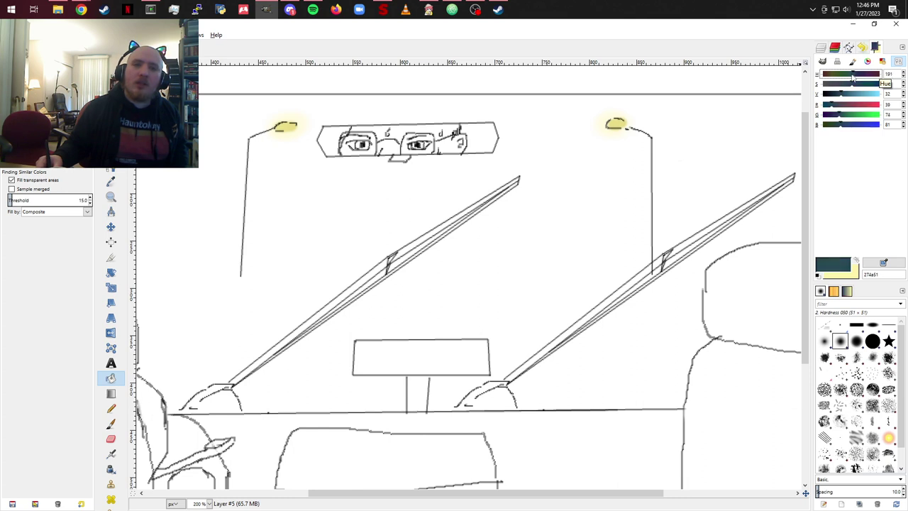
{"action": "left_click_drag", "start_coordinate": [852, 78], "coordinate": [859, 76]}
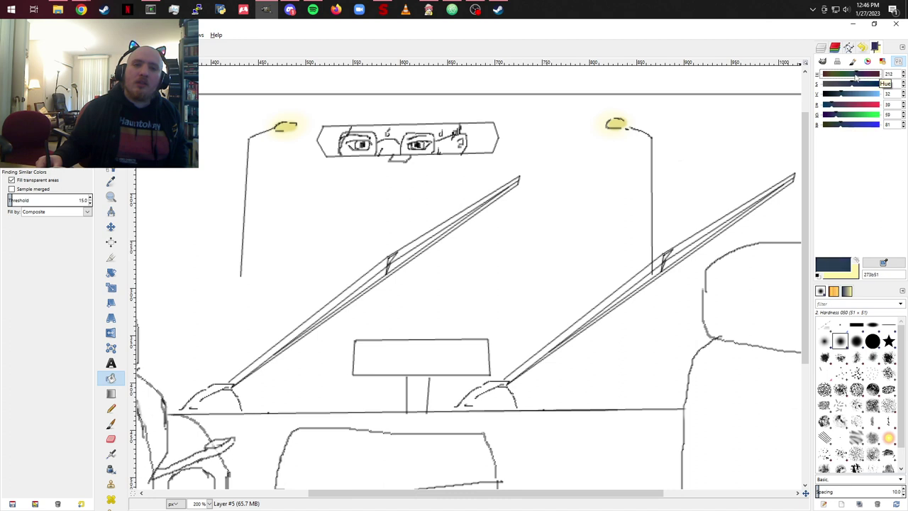
{"action": "left_click_drag", "start_coordinate": [857, 78], "coordinate": [861, 79]}
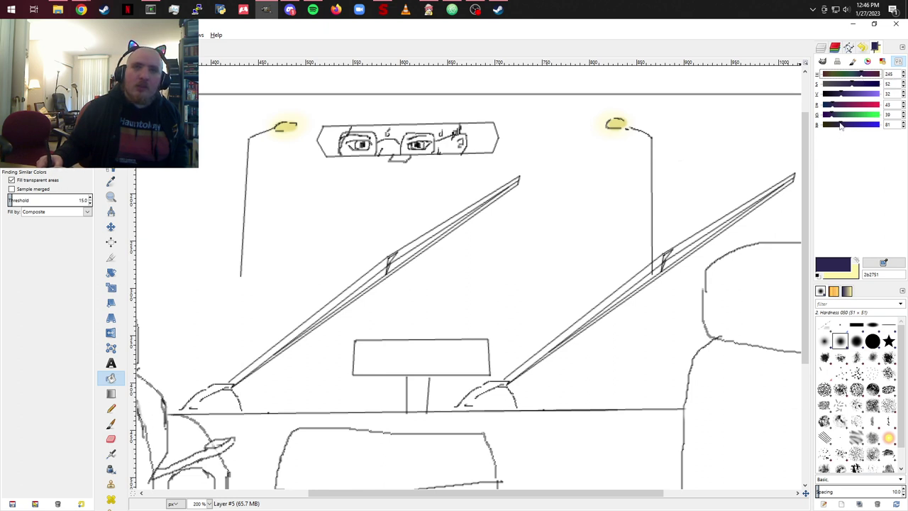
{"action": "left_click_drag", "start_coordinate": [841, 125], "coordinate": [837, 126]}
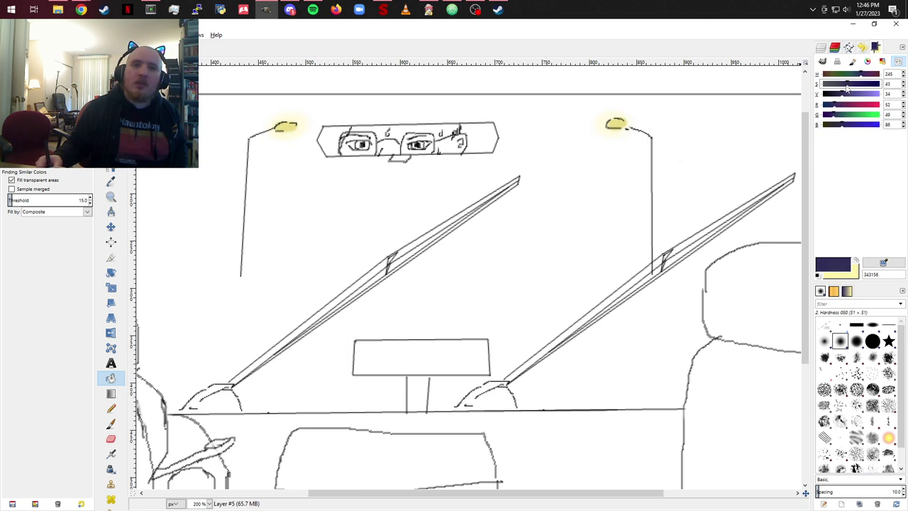
{"action": "left_click_drag", "start_coordinate": [860, 88], "coordinate": [845, 88]}
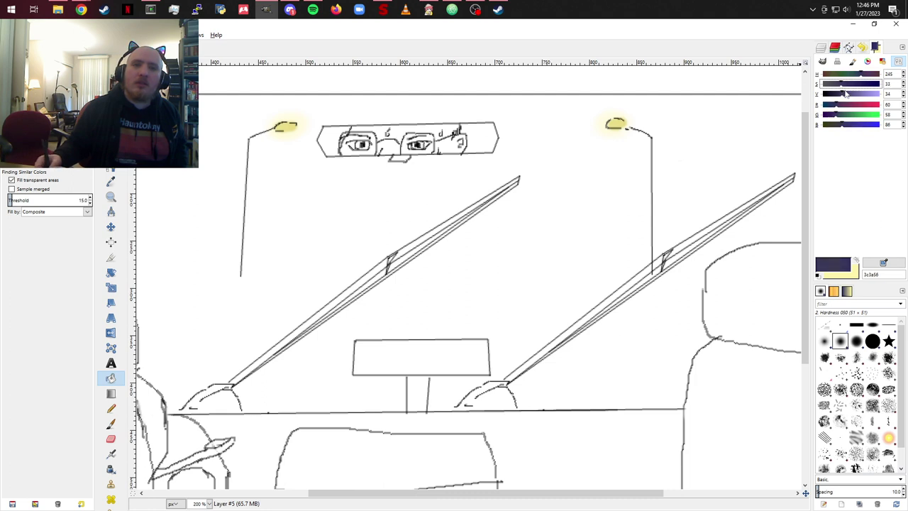
{"action": "left_click_drag", "start_coordinate": [842, 98], "coordinate": [838, 97]}
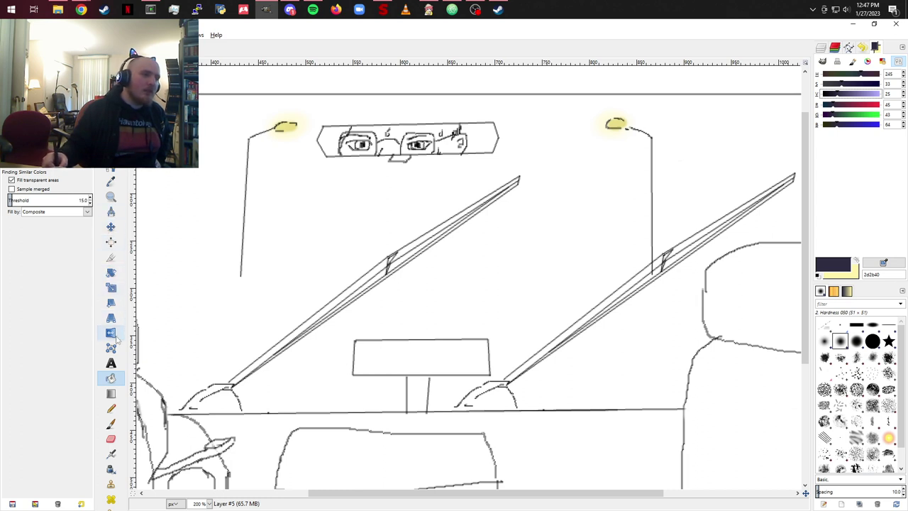
Step: Paint the left side window and the narrow triangular window beside it in the dark blue-violet with the Paintbrush on Layer #5
{"action": "left_click", "coordinate": [113, 424]}
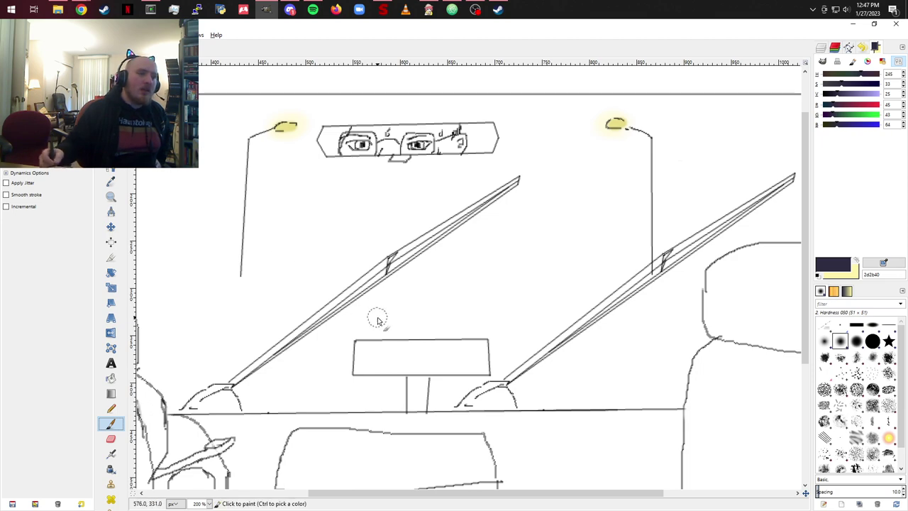
{"action": "mouse_move", "coordinate": [290, 291]}
{"action": "left_mouse_down"}
{"action": "mouse_move", "coordinate": [502, 209]}
{"action": "mouse_move", "coordinate": [563, 208]}
{"action": "mouse_move", "coordinate": [708, 276]}
{"action": "left_mouse_up"}
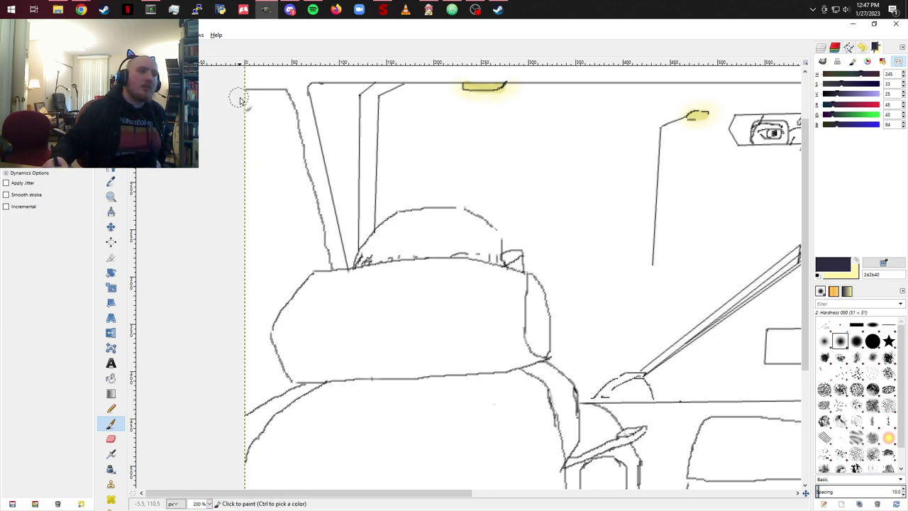
{"action": "mouse_move", "coordinate": [239, 95]}
{"action": "left_mouse_down"}
{"action": "mouse_move", "coordinate": [288, 98]}
{"action": "mouse_move", "coordinate": [304, 190]}
{"action": "left_mouse_up"}
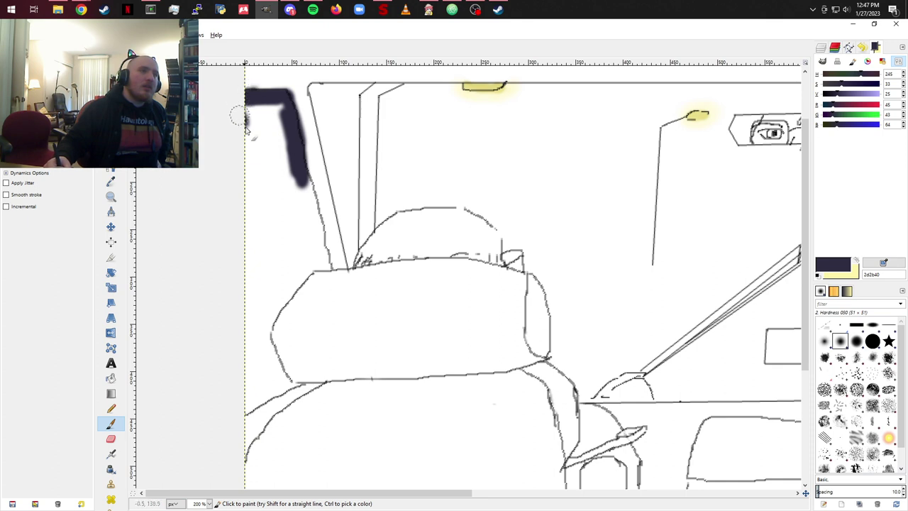
{"action": "mouse_move", "coordinate": [248, 115]}
{"action": "left_mouse_down"}
{"action": "mouse_move", "coordinate": [300, 132]}
{"action": "mouse_move", "coordinate": [258, 122]}
{"action": "mouse_move", "coordinate": [271, 103]}
{"action": "mouse_move", "coordinate": [254, 117]}
{"action": "mouse_move", "coordinate": [265, 120]}
{"action": "mouse_move", "coordinate": [251, 132]}
{"action": "mouse_move", "coordinate": [257, 144]}
{"action": "mouse_move", "coordinate": [276, 135]}
{"action": "mouse_move", "coordinate": [252, 170]}
{"action": "mouse_move", "coordinate": [271, 168]}
{"action": "mouse_move", "coordinate": [286, 150]}
{"action": "mouse_move", "coordinate": [260, 184]}
{"action": "mouse_move", "coordinate": [262, 208]}
{"action": "mouse_move", "coordinate": [253, 201]}
{"action": "mouse_move", "coordinate": [256, 182]}
{"action": "mouse_move", "coordinate": [278, 179]}
{"action": "mouse_move", "coordinate": [291, 183]}
{"action": "mouse_move", "coordinate": [287, 205]}
{"action": "mouse_move", "coordinate": [295, 154]}
{"action": "mouse_move", "coordinate": [273, 195]}
{"action": "mouse_move", "coordinate": [282, 221]}
{"action": "mouse_move", "coordinate": [274, 225]}
{"action": "mouse_move", "coordinate": [298, 198]}
{"action": "left_mouse_up"}
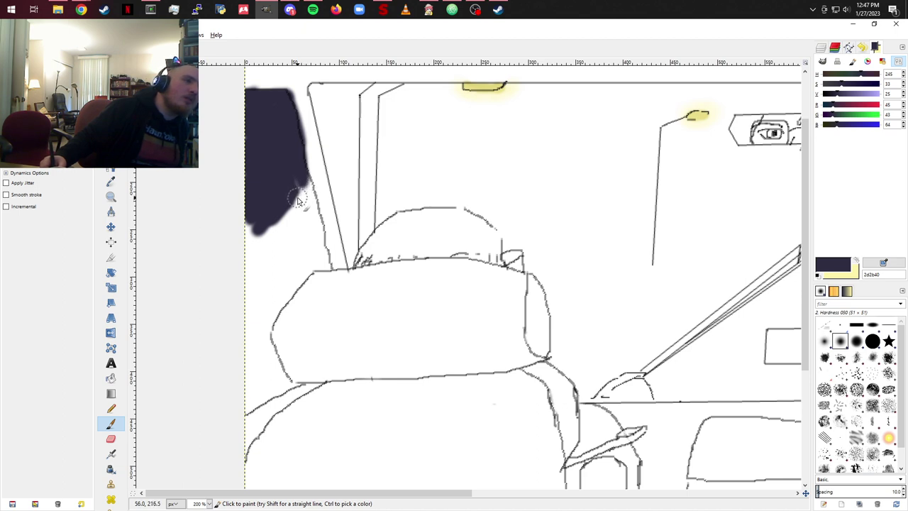
{"action": "left_click_drag", "start_coordinate": [298, 201], "coordinate": [304, 186]}
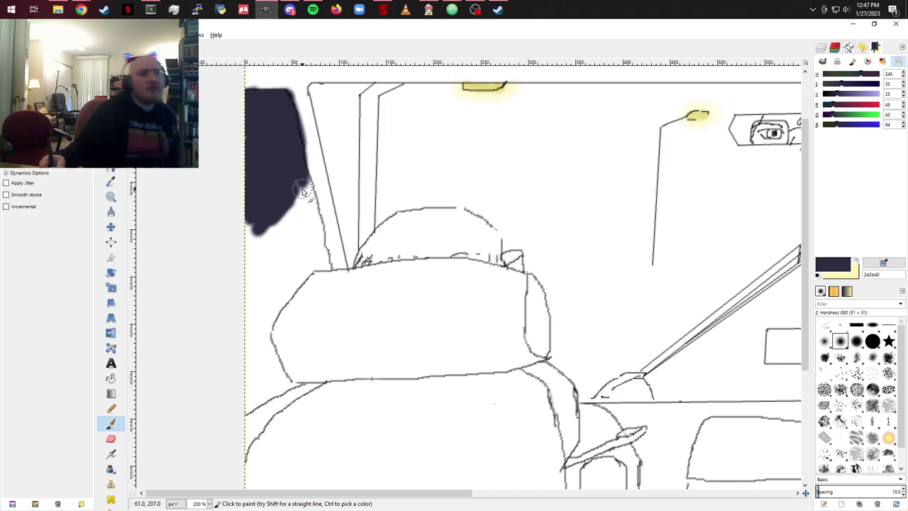
{"action": "mouse_move", "coordinate": [298, 186]}
{"action": "left_mouse_down"}
{"action": "mouse_move", "coordinate": [326, 272]}
{"action": "mouse_move", "coordinate": [327, 262]}
{"action": "mouse_move", "coordinate": [317, 264]}
{"action": "mouse_move", "coordinate": [293, 284]}
{"action": "mouse_move", "coordinate": [262, 333]}
{"action": "mouse_move", "coordinate": [276, 307]}
{"action": "mouse_move", "coordinate": [268, 363]}
{"action": "mouse_move", "coordinate": [271, 370]}
{"action": "mouse_move", "coordinate": [274, 356]}
{"action": "mouse_move", "coordinate": [278, 376]}
{"action": "mouse_move", "coordinate": [299, 385]}
{"action": "mouse_move", "coordinate": [248, 408]}
{"action": "mouse_move", "coordinate": [248, 379]}
{"action": "mouse_move", "coordinate": [245, 406]}
{"action": "mouse_move", "coordinate": [275, 383]}
{"action": "mouse_move", "coordinate": [252, 383]}
{"action": "mouse_move", "coordinate": [266, 335]}
{"action": "mouse_move", "coordinate": [235, 340]}
{"action": "mouse_move", "coordinate": [224, 331]}
{"action": "mouse_move", "coordinate": [283, 276]}
{"action": "mouse_move", "coordinate": [262, 298]}
{"action": "mouse_move", "coordinate": [302, 264]}
{"action": "mouse_move", "coordinate": [325, 258]}
{"action": "mouse_move", "coordinate": [305, 240]}
{"action": "mouse_move", "coordinate": [235, 290]}
{"action": "mouse_move", "coordinate": [278, 237]}
{"action": "mouse_move", "coordinate": [279, 215]}
{"action": "mouse_move", "coordinate": [294, 237]}
{"action": "mouse_move", "coordinate": [245, 239]}
{"action": "mouse_move", "coordinate": [236, 209]}
{"action": "left_mouse_up"}
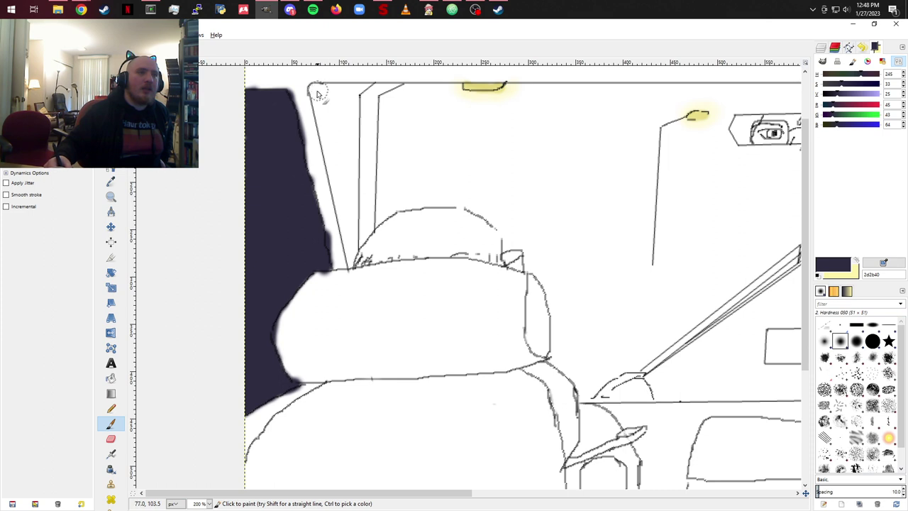
{"action": "mouse_move", "coordinate": [317, 94]}
{"action": "left_mouse_down"}
{"action": "mouse_move", "coordinate": [349, 259]}
{"action": "mouse_move", "coordinate": [325, 83]}
{"action": "mouse_move", "coordinate": [371, 86]}
{"action": "mouse_move", "coordinate": [359, 101]}
{"action": "mouse_move", "coordinate": [354, 241]}
{"action": "mouse_move", "coordinate": [342, 168]}
{"action": "left_mouse_up"}
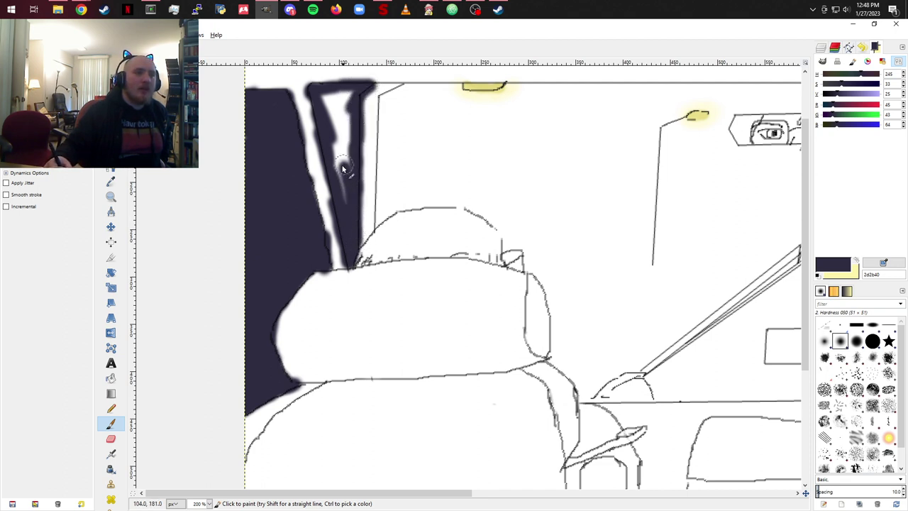
{"action": "mouse_move", "coordinate": [345, 203]}
{"action": "left_mouse_down"}
{"action": "mouse_move", "coordinate": [332, 156]}
{"action": "mouse_move", "coordinate": [348, 145]}
{"action": "mouse_move", "coordinate": [341, 100]}
{"action": "mouse_move", "coordinate": [327, 113]}
{"action": "mouse_move", "coordinate": [345, 92]}
{"action": "mouse_move", "coordinate": [343, 102]}
{"action": "left_mouse_up"}
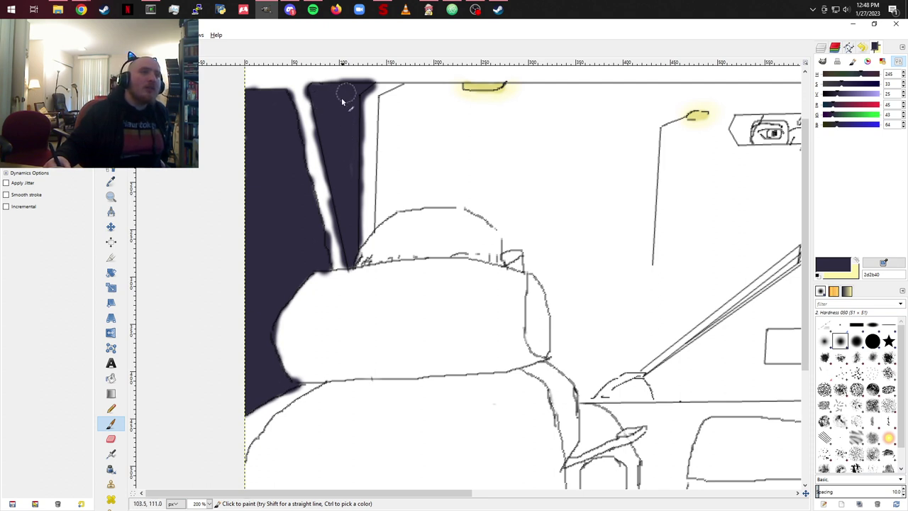
Step: Outline the windshield's left side in dark blue-violet, along its edges, the driver's cap and seat, and the left wiper base
{"action": "mouse_move", "coordinate": [408, 92]}
{"action": "left_mouse_down"}
{"action": "mouse_move", "coordinate": [383, 104]}
{"action": "mouse_move", "coordinate": [371, 243]}
{"action": "mouse_move", "coordinate": [376, 216]}
{"action": "mouse_move", "coordinate": [393, 206]}
{"action": "mouse_move", "coordinate": [388, 176]}
{"action": "mouse_move", "coordinate": [413, 206]}
{"action": "mouse_move", "coordinate": [398, 207]}
{"action": "mouse_move", "coordinate": [479, 212]}
{"action": "mouse_move", "coordinate": [457, 193]}
{"action": "mouse_move", "coordinate": [465, 208]}
{"action": "mouse_move", "coordinate": [487, 203]}
{"action": "mouse_move", "coordinate": [497, 222]}
{"action": "mouse_move", "coordinate": [473, 204]}
{"action": "mouse_move", "coordinate": [500, 227]}
{"action": "mouse_move", "coordinate": [507, 261]}
{"action": "mouse_move", "coordinate": [549, 281]}
{"action": "mouse_move", "coordinate": [549, 361]}
{"action": "left_mouse_up"}
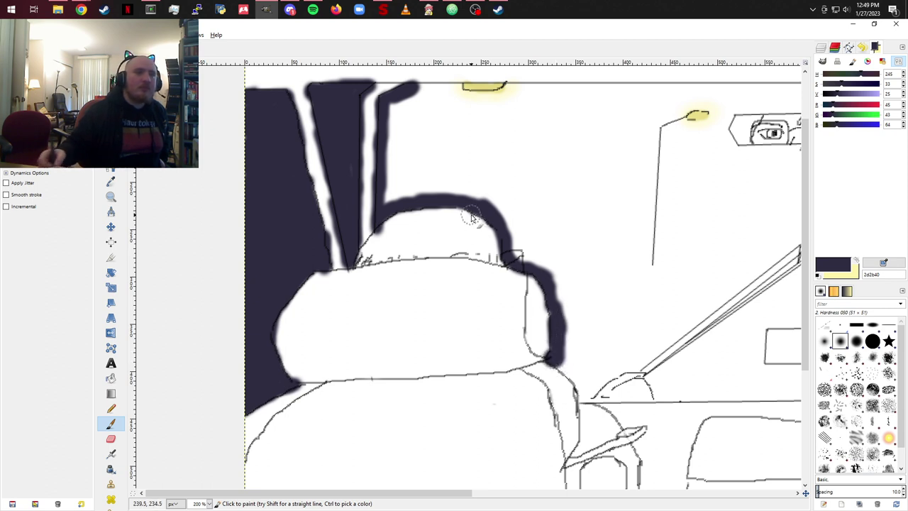
{"action": "left_click_drag", "start_coordinate": [412, 90], "coordinate": [458, 89]}
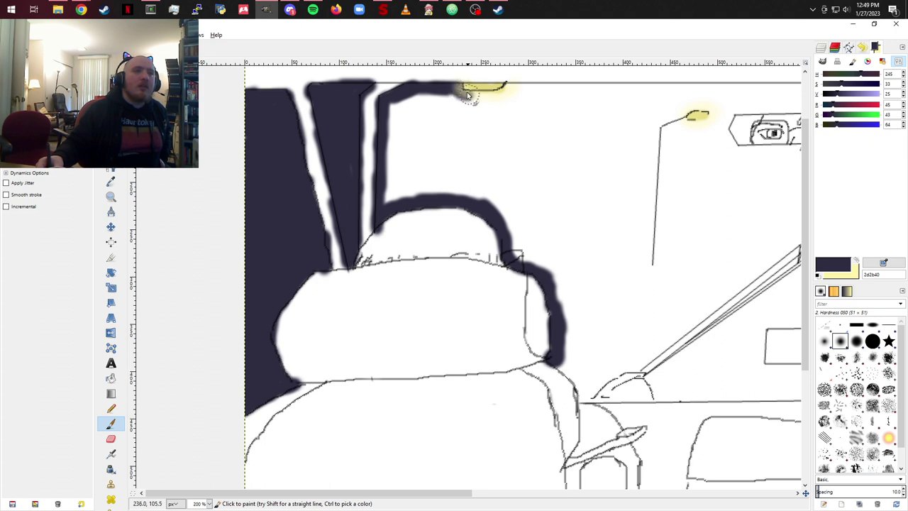
{"action": "mouse_move", "coordinate": [463, 93]}
{"action": "left_mouse_down"}
{"action": "mouse_move", "coordinate": [508, 85]}
{"action": "mouse_move", "coordinate": [457, 88]}
{"action": "mouse_move", "coordinate": [556, 92]}
{"action": "left_mouse_up"}
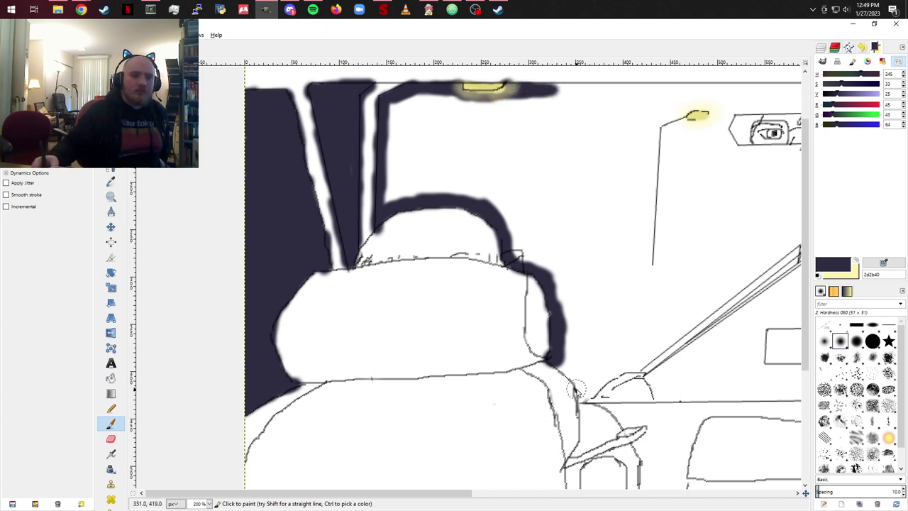
{"action": "mouse_move", "coordinate": [558, 363]}
{"action": "left_mouse_down"}
{"action": "mouse_move", "coordinate": [587, 401]}
{"action": "mouse_move", "coordinate": [600, 389]}
{"action": "mouse_move", "coordinate": [583, 393]}
{"action": "mouse_move", "coordinate": [631, 369]}
{"action": "mouse_move", "coordinate": [650, 380]}
{"action": "mouse_move", "coordinate": [638, 365]}
{"action": "mouse_move", "coordinate": [659, 376]}
{"action": "mouse_move", "coordinate": [663, 403]}
{"action": "left_mouse_up"}
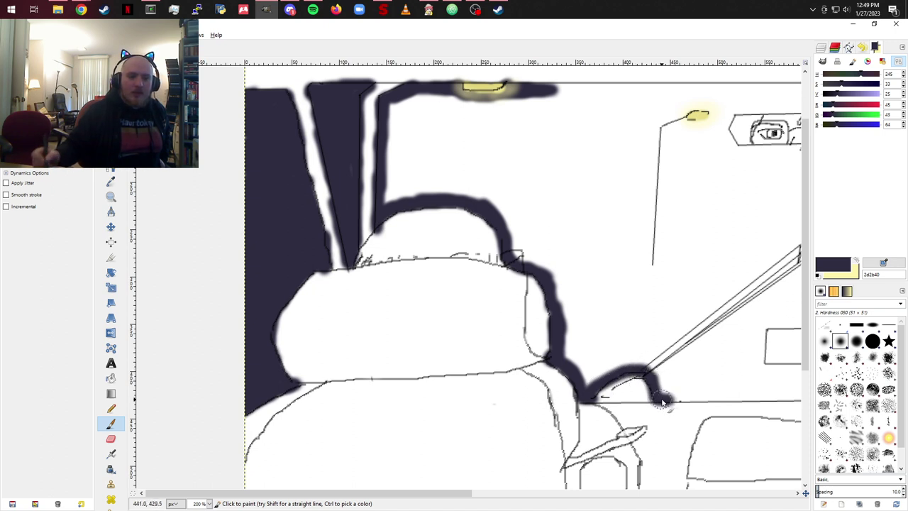
Step: Continue the dark blue-violet outline along the dashboard, around the road sign and its post, and over the second wiper's base
{"action": "right_click", "coordinate": [699, 354]}
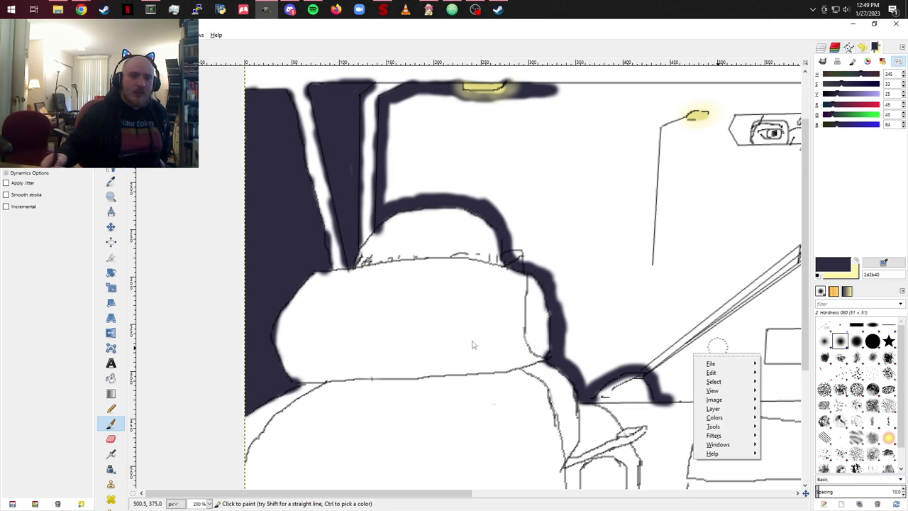
{"action": "key", "text": "Escape"}
{"action": "mouse_move", "coordinate": [616, 320]}
{"action": "left_mouse_down"}
{"action": "mouse_move", "coordinate": [313, 290]}
{"action": "mouse_move", "coordinate": [331, 290]}
{"action": "left_mouse_up"}
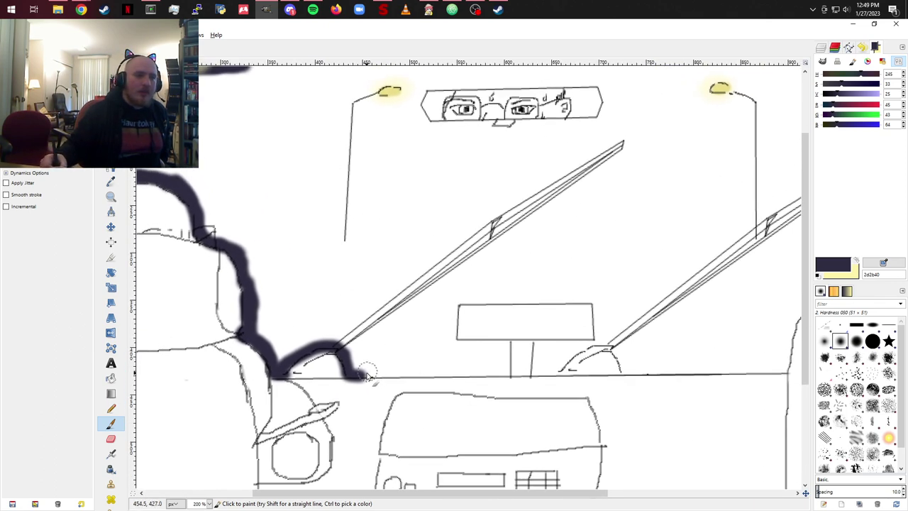
{"action": "mouse_move", "coordinate": [362, 376]}
{"action": "left_mouse_down"}
{"action": "mouse_move", "coordinate": [510, 376]}
{"action": "mouse_move", "coordinate": [510, 343]}
{"action": "mouse_move", "coordinate": [450, 339]}
{"action": "mouse_move", "coordinate": [459, 306]}
{"action": "mouse_move", "coordinate": [596, 306]}
{"action": "mouse_move", "coordinate": [593, 340]}
{"action": "mouse_move", "coordinate": [533, 345]}
{"action": "mouse_move", "coordinate": [528, 372]}
{"action": "mouse_move", "coordinate": [540, 390]}
{"action": "mouse_move", "coordinate": [544, 373]}
{"action": "mouse_move", "coordinate": [533, 371]}
{"action": "mouse_move", "coordinate": [557, 375]}
{"action": "mouse_move", "coordinate": [609, 347]}
{"action": "mouse_move", "coordinate": [631, 365]}
{"action": "mouse_move", "coordinate": [613, 358]}
{"action": "mouse_move", "coordinate": [637, 374]}
{"action": "left_mouse_up"}
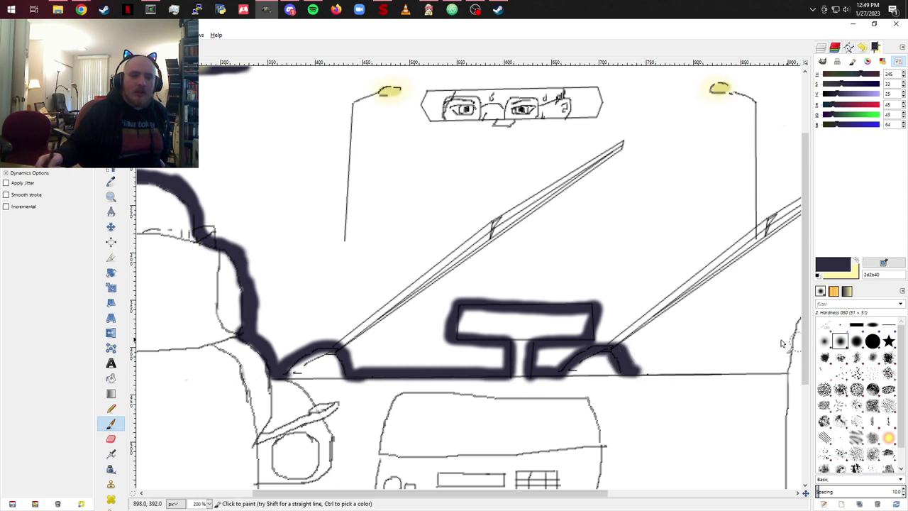
Step: Close the windshield outline along the remaining dashboard, passenger headrest and right edge, with a straight stroke along the top edge
{"action": "left_click_drag", "start_coordinate": [710, 357], "coordinate": [537, 367]}
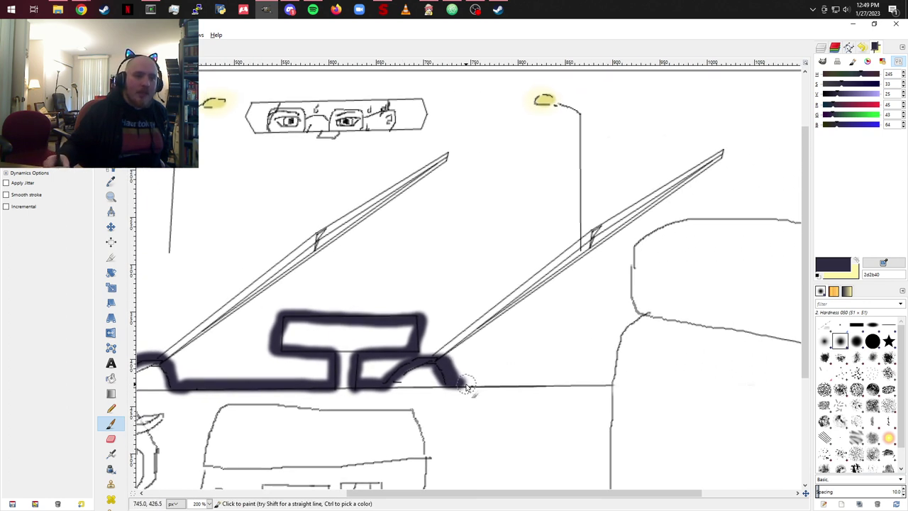
{"action": "mouse_move", "coordinate": [466, 387]}
{"action": "left_mouse_down"}
{"action": "mouse_move", "coordinate": [611, 377]}
{"action": "mouse_move", "coordinate": [642, 315]}
{"action": "mouse_move", "coordinate": [624, 301]}
{"action": "mouse_move", "coordinate": [492, 284]}
{"action": "mouse_move", "coordinate": [497, 234]}
{"action": "mouse_move", "coordinate": [511, 218]}
{"action": "mouse_move", "coordinate": [554, 203]}
{"action": "mouse_move", "coordinate": [665, 196]}
{"action": "left_mouse_up"}
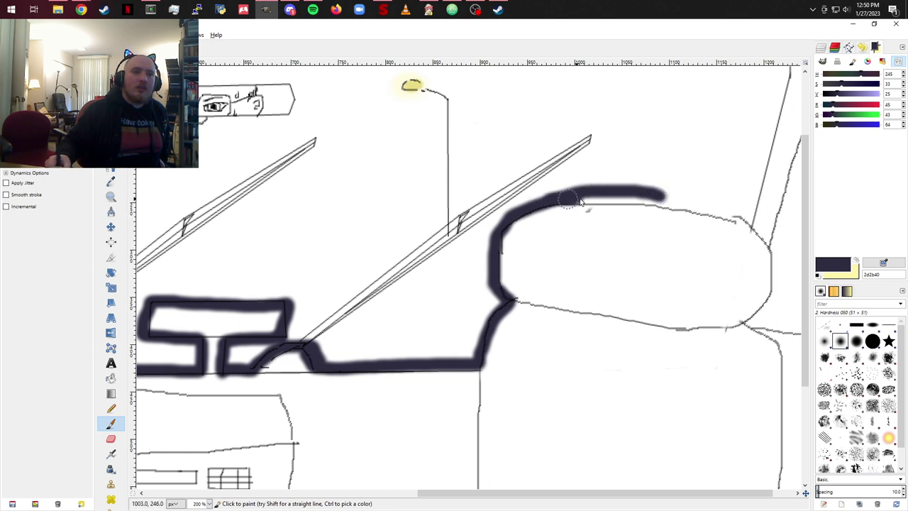
{"action": "mouse_move", "coordinate": [580, 203]}
{"action": "left_mouse_down"}
{"action": "mouse_move", "coordinate": [660, 198]}
{"action": "mouse_move", "coordinate": [713, 217]}
{"action": "left_mouse_up"}
{"action": "mouse_move", "coordinate": [636, 197]}
{"action": "left_mouse_down"}
{"action": "mouse_move", "coordinate": [750, 223]}
{"action": "mouse_move", "coordinate": [766, 171]}
{"action": "left_mouse_up"}
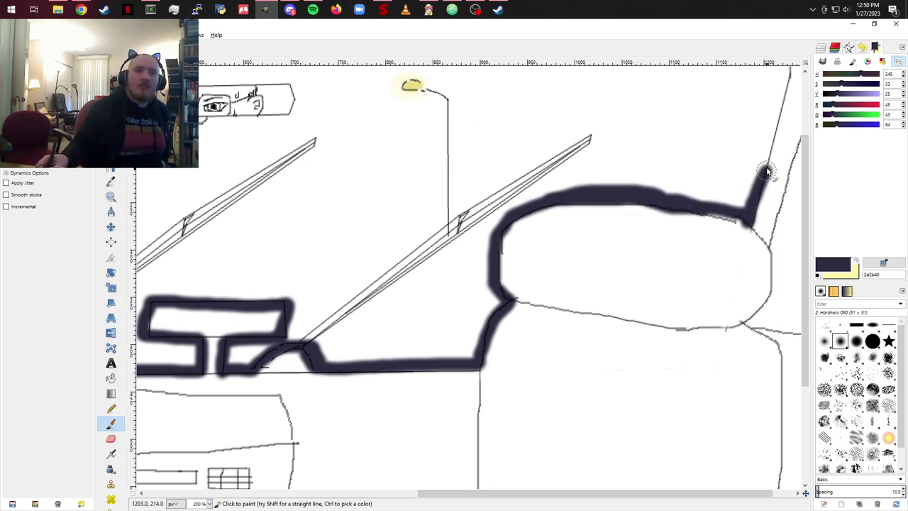
{"action": "scroll", "coordinate": [669, 126], "scroll_direction": "up", "scroll_amount": 5}
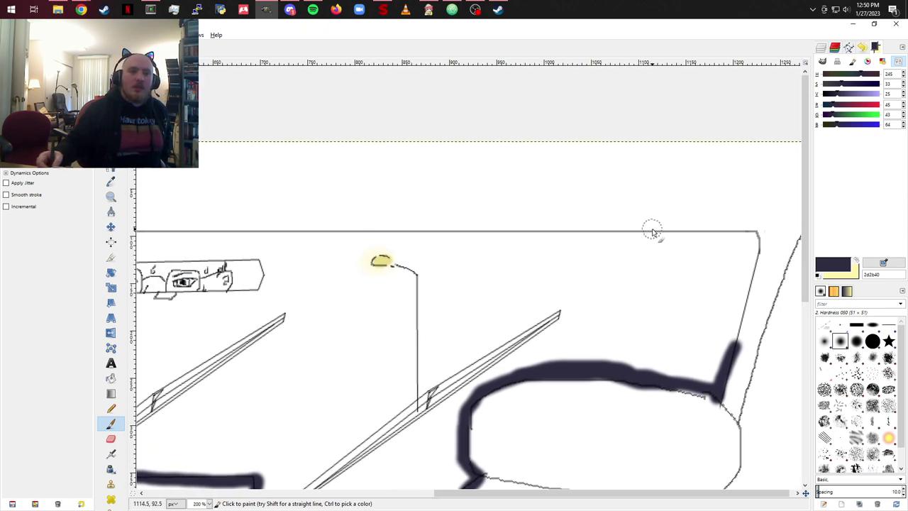
{"action": "mouse_move", "coordinate": [733, 348]}
{"action": "left_mouse_down"}
{"action": "mouse_move", "coordinate": [759, 250]}
{"action": "mouse_move", "coordinate": [751, 225]}
{"action": "left_mouse_up"}
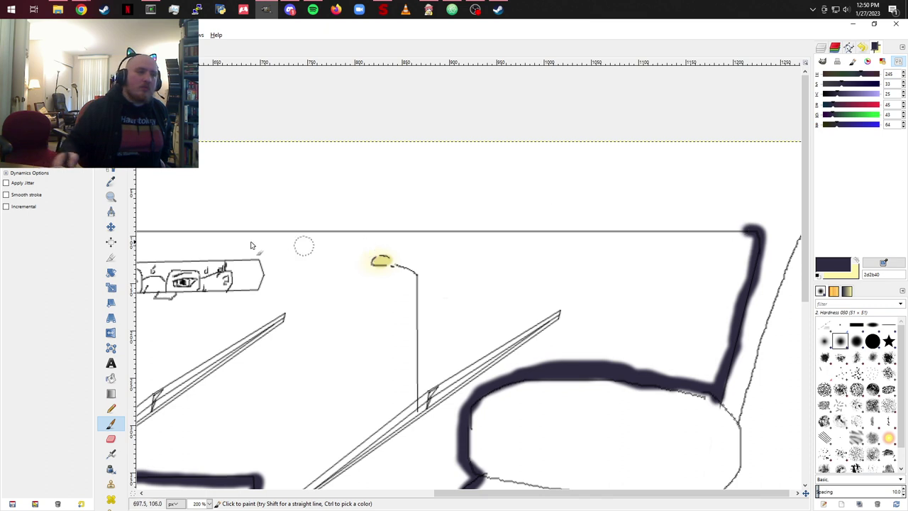
{"action": "mouse_move", "coordinate": [305, 246]}
{"action": "left_mouse_down"}
{"action": "mouse_move", "coordinate": [276, 264]}
{"action": "mouse_move", "coordinate": [606, 239]}
{"action": "left_mouse_up"}
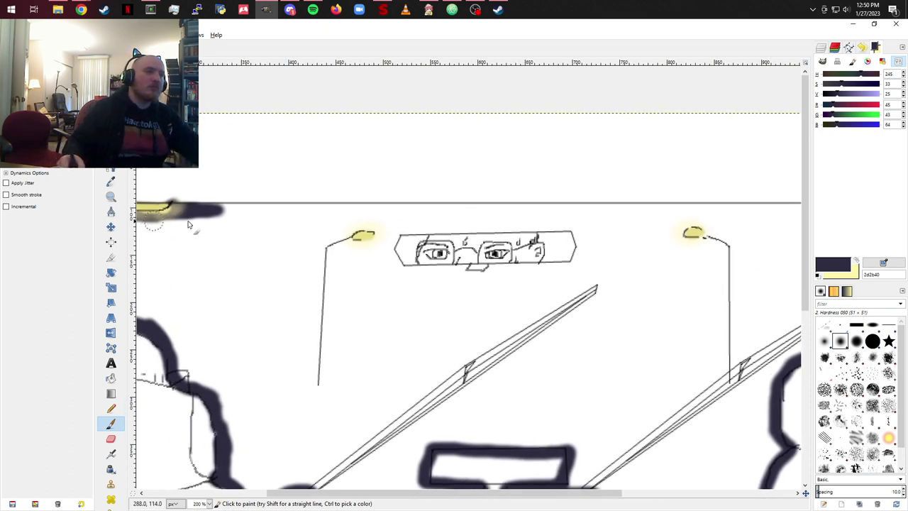
{"action": "left_click", "coordinate": [213, 211], "text": "shift"}
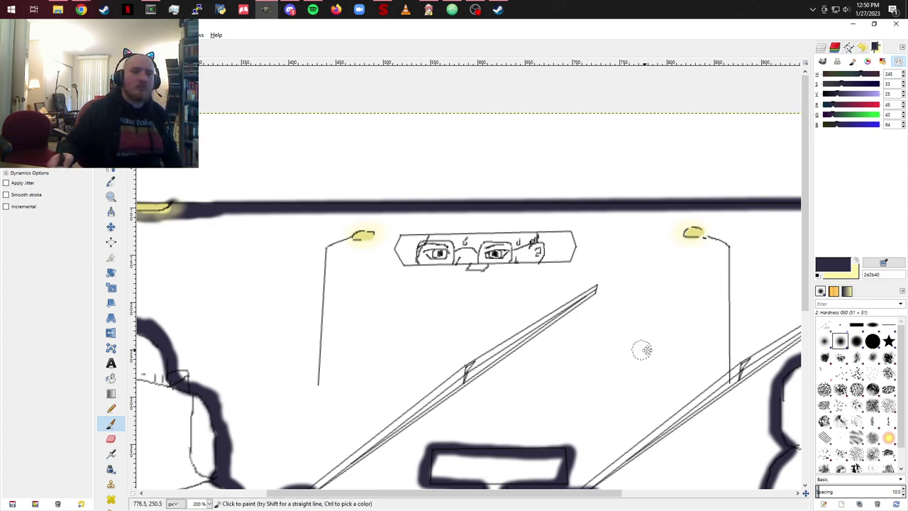
Step: Outline the right side window in dark blue-violet, following its frame, the passenger headrest, the lower sill and the canvas edge
{"action": "mouse_move", "coordinate": [642, 349]}
{"action": "left_mouse_down"}
{"action": "mouse_move", "coordinate": [312, 324]}
{"action": "mouse_move", "coordinate": [318, 316]}
{"action": "left_mouse_up"}
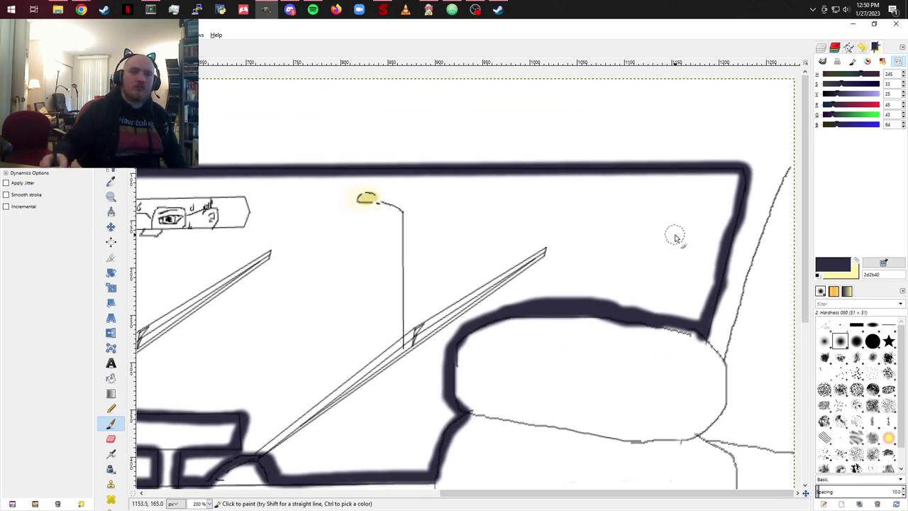
{"action": "mouse_move", "coordinate": [793, 169]}
{"action": "left_mouse_down"}
{"action": "mouse_move", "coordinate": [764, 298]}
{"action": "mouse_move", "coordinate": [741, 344]}
{"action": "left_mouse_up"}
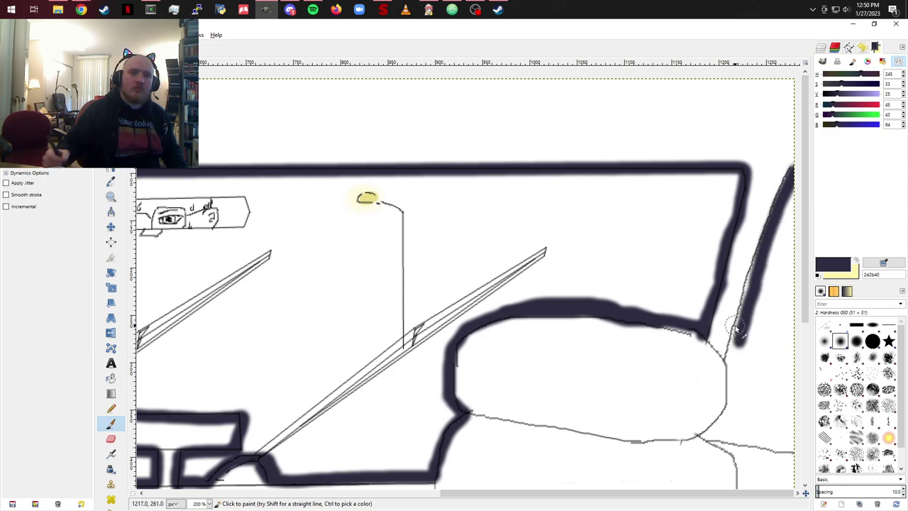
{"action": "mouse_move", "coordinate": [759, 262]}
{"action": "left_mouse_down"}
{"action": "mouse_move", "coordinate": [723, 422]}
{"action": "mouse_move", "coordinate": [702, 440]}
{"action": "mouse_move", "coordinate": [783, 442]}
{"action": "mouse_move", "coordinate": [735, 441]}
{"action": "mouse_move", "coordinate": [794, 452]}
{"action": "left_mouse_up"}
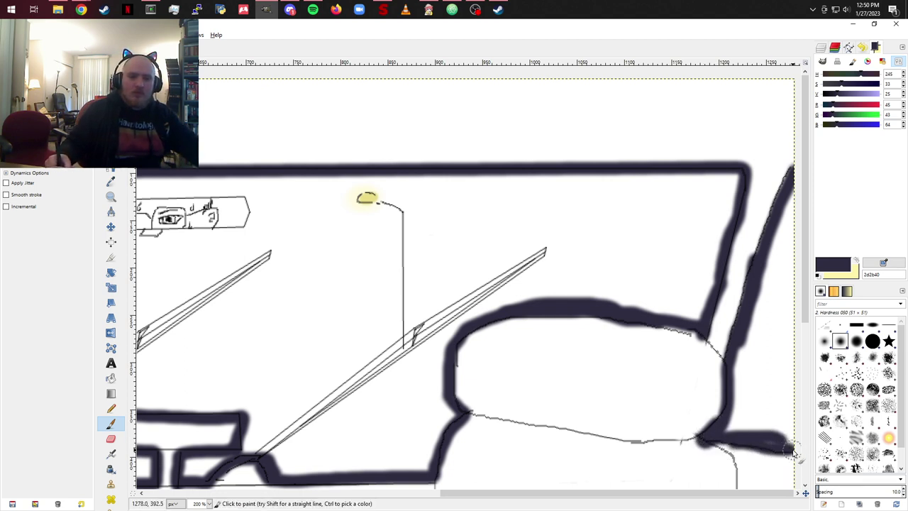
{"action": "left_click", "coordinate": [791, 177], "text": "shift"}
{"action": "mouse_move", "coordinate": [791, 177]}
{"action": "left_mouse_down"}
{"action": "mouse_move", "coordinate": [738, 322]}
{"action": "mouse_move", "coordinate": [745, 341]}
{"action": "mouse_move", "coordinate": [738, 362]}
{"action": "left_mouse_up"}
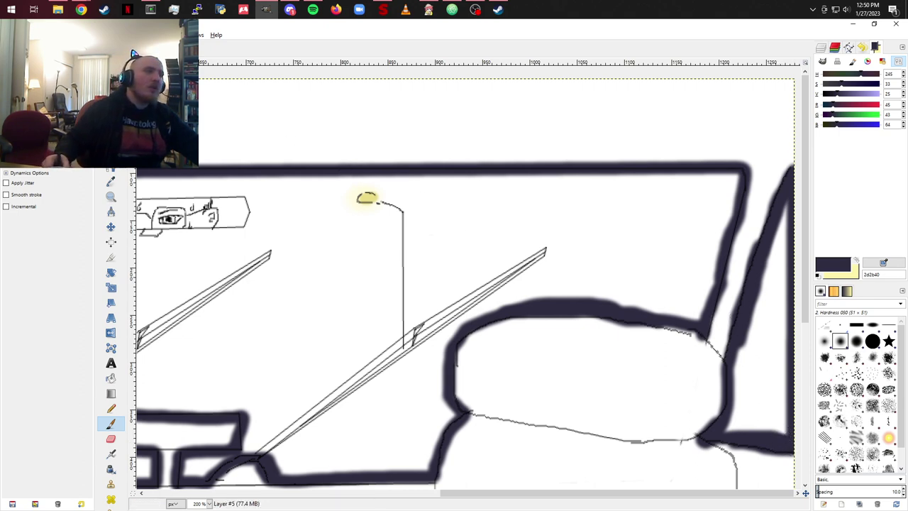
Step: Select the unpainted interiors of the right side window and windshield together by color, and grow the selection
{"action": "key", "text": "r"}
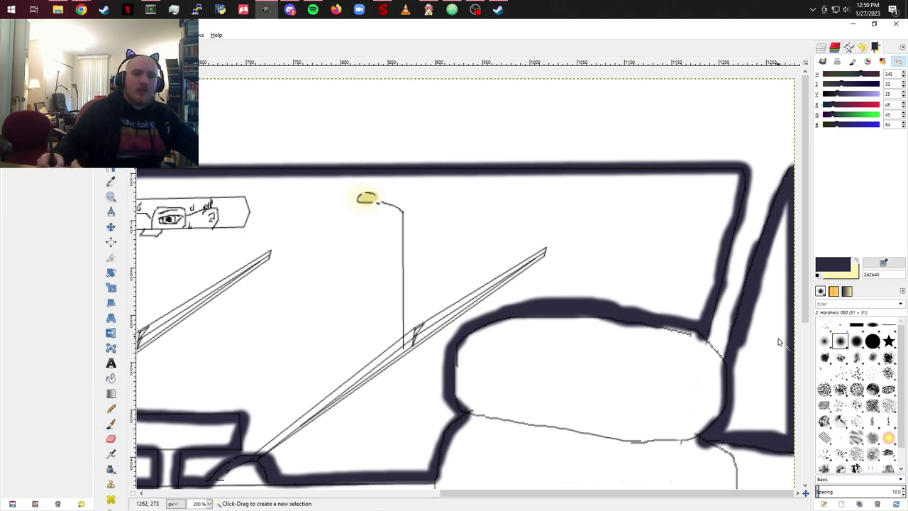
{"action": "key", "text": "ctrl+z"}
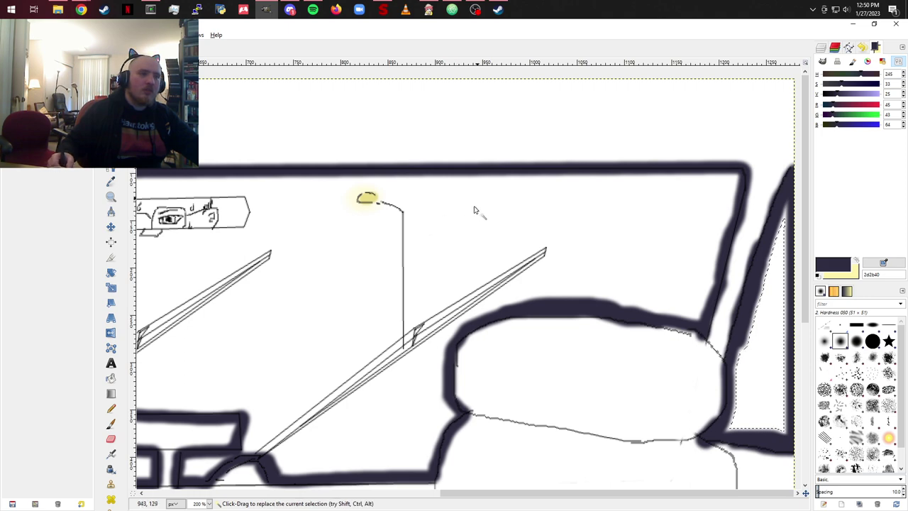
{"action": "mouse_move", "coordinate": [507, 218]}
{"action": "left_mouse_down"}
{"action": "mouse_move", "coordinate": [428, 246]}
{"action": "mouse_move", "coordinate": [785, 187]}
{"action": "left_mouse_up"}
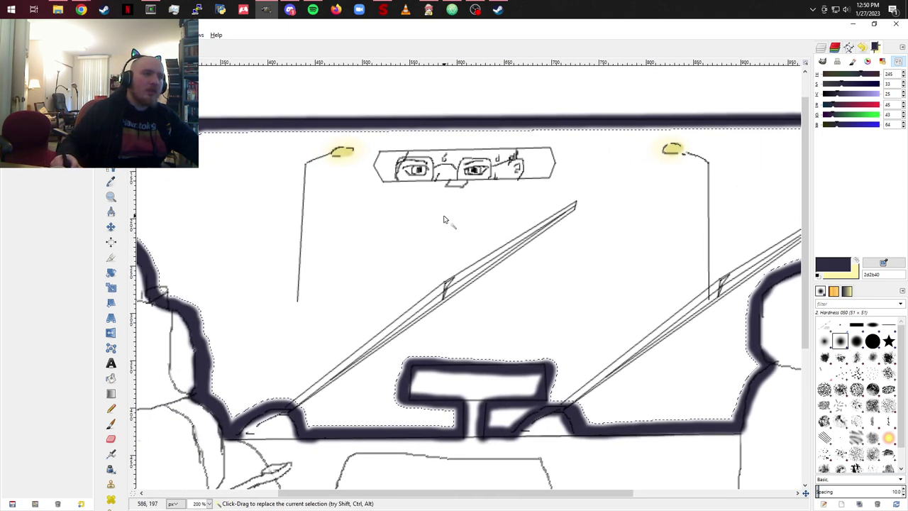
{"action": "left_click_drag", "start_coordinate": [661, 251], "coordinate": [363, 282]}
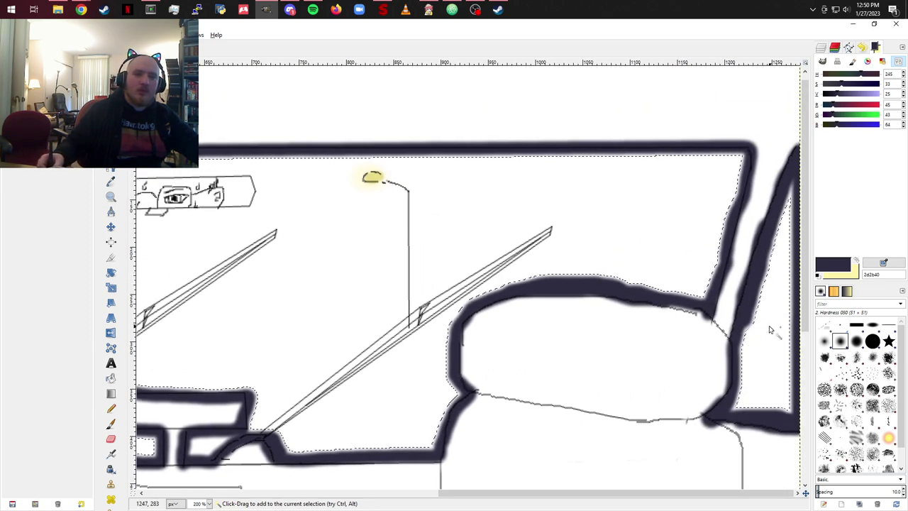
{"action": "key", "text": "alt+s"}
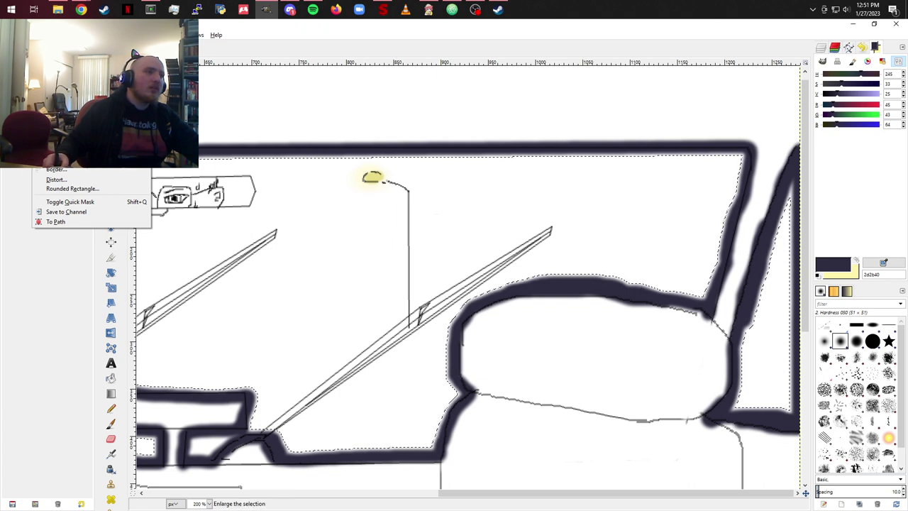
{"action": "left_click", "coordinate": [57, 159]}
{"action": "left_click", "coordinate": [92, 194]}
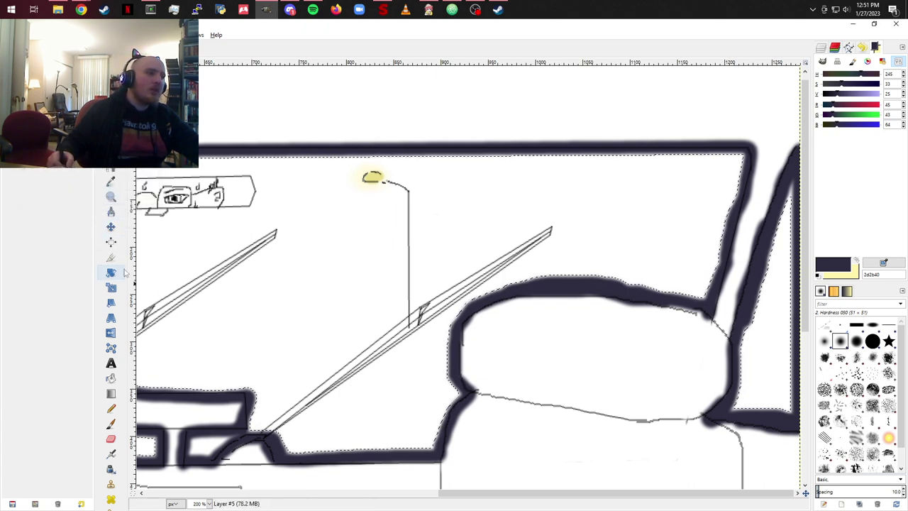
Step: Bucket-fill the selected window interiors with the dark blue-violet and clear the selection
{"action": "left_click", "coordinate": [111, 378]}
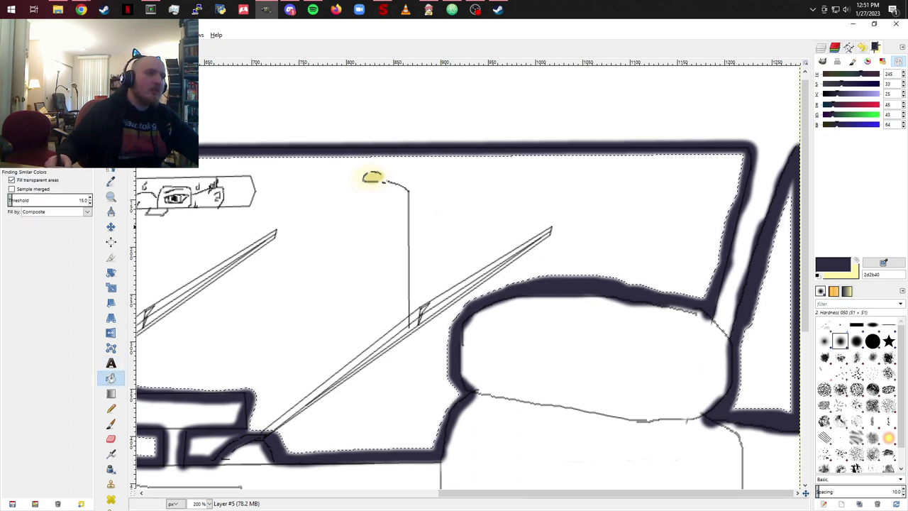
{"action": "left_click", "coordinate": [288, 283]}
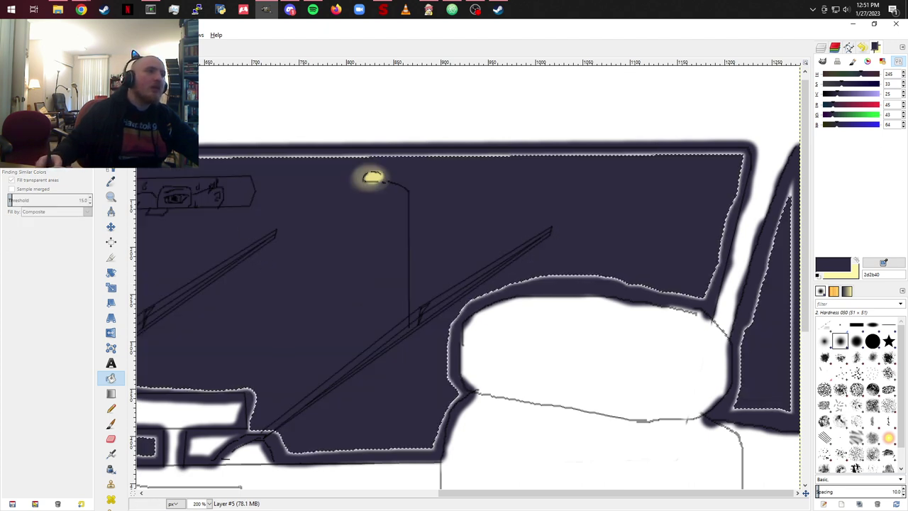
{"action": "key", "text": "alt+s"}
{"action": "key", "text": "Return"}
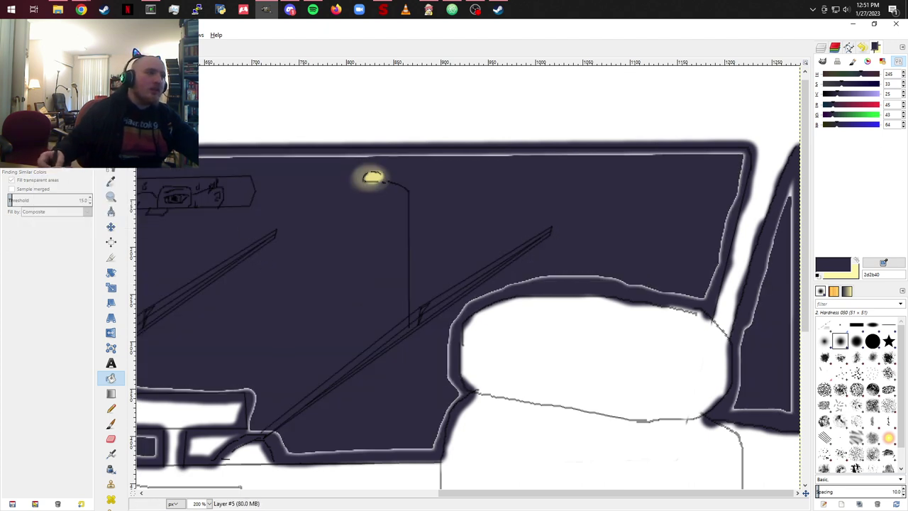
Step: Paint over the light seam between outline and fill all around the right side window with the Paintbrush
{"action": "left_click", "coordinate": [111, 424]}
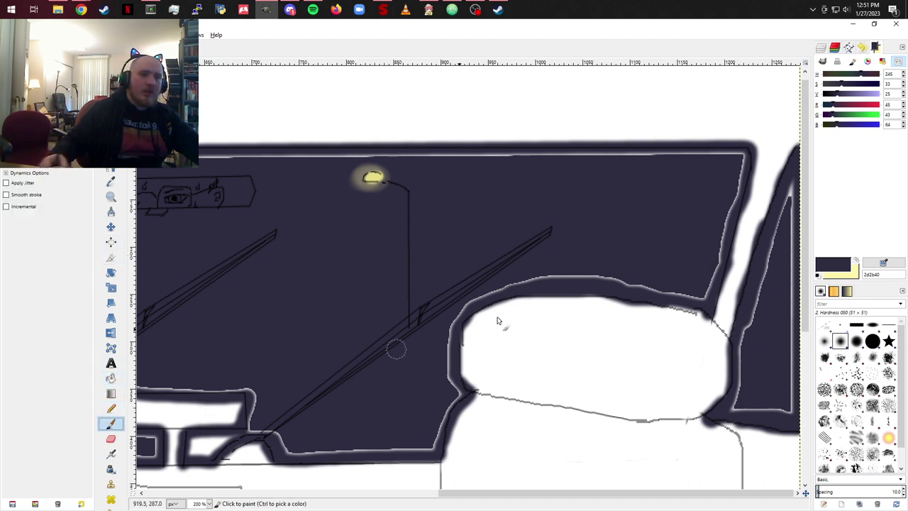
{"action": "left_click_drag", "start_coordinate": [794, 195], "coordinate": [796, 187]}
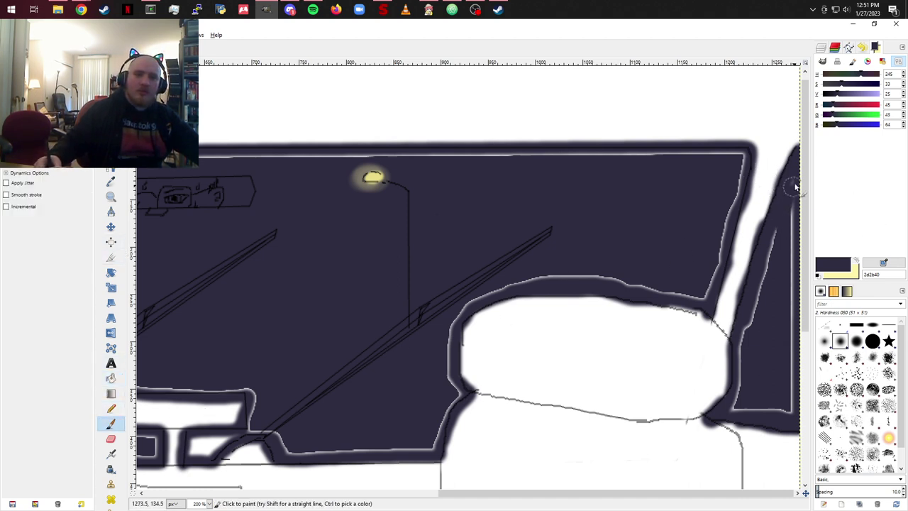
{"action": "mouse_move", "coordinate": [794, 224]}
{"action": "left_mouse_down"}
{"action": "mouse_move", "coordinate": [791, 317]}
{"action": "mouse_move", "coordinate": [795, 308]}
{"action": "mouse_move", "coordinate": [804, 329]}
{"action": "mouse_move", "coordinate": [779, 327]}
{"action": "mouse_move", "coordinate": [786, 348]}
{"action": "mouse_move", "coordinate": [795, 324]}
{"action": "mouse_move", "coordinate": [789, 414]}
{"action": "mouse_move", "coordinate": [735, 411]}
{"action": "left_mouse_up"}
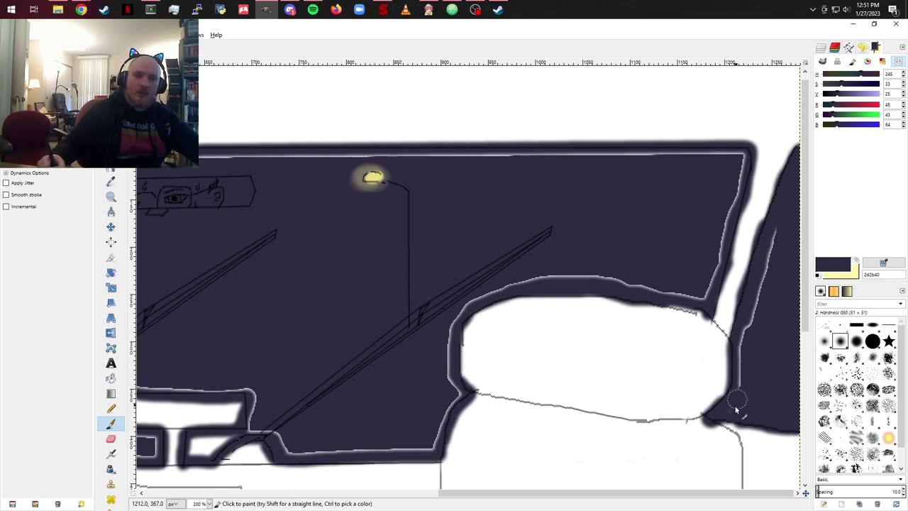
{"action": "mouse_move", "coordinate": [744, 369]}
{"action": "left_mouse_down"}
{"action": "mouse_move", "coordinate": [748, 313]}
{"action": "mouse_move", "coordinate": [775, 244]}
{"action": "left_mouse_up"}
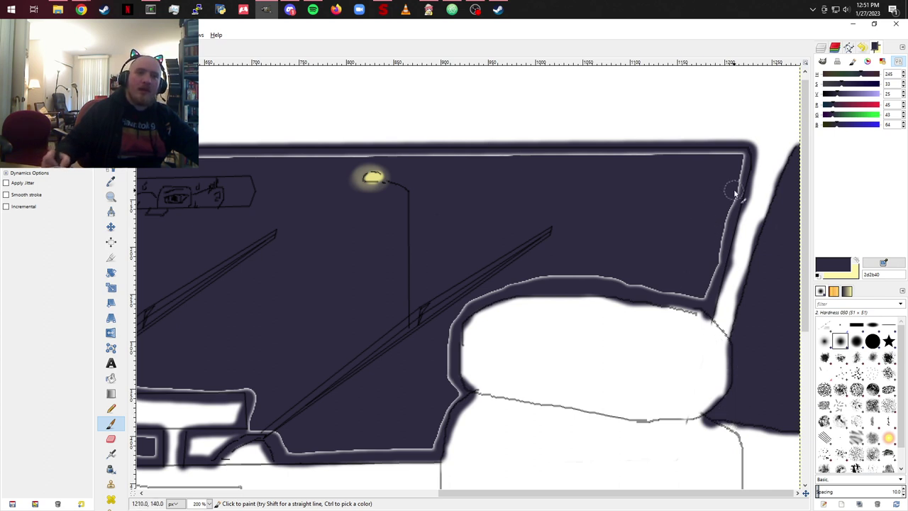
Step: Paint over the light seam down the windshield's passenger-side edge and around the passenger headrest to the lower sill
{"action": "left_click_drag", "start_coordinate": [743, 157], "coordinate": [715, 278]}
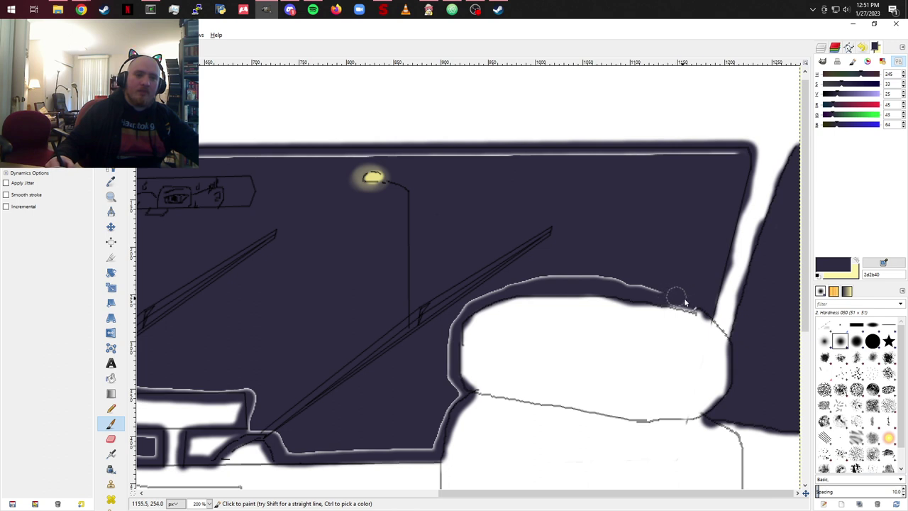
{"action": "left_click_drag", "start_coordinate": [679, 305], "coordinate": [692, 310]}
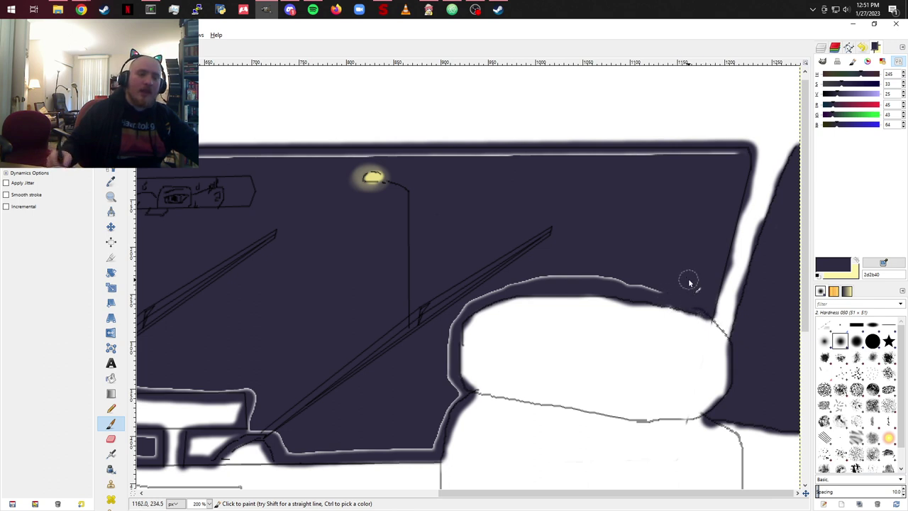
{"action": "mouse_move", "coordinate": [666, 280]}
{"action": "left_mouse_down"}
{"action": "mouse_move", "coordinate": [629, 290]}
{"action": "mouse_move", "coordinate": [660, 291]}
{"action": "mouse_move", "coordinate": [593, 277]}
{"action": "mouse_move", "coordinate": [476, 301]}
{"action": "left_mouse_up"}
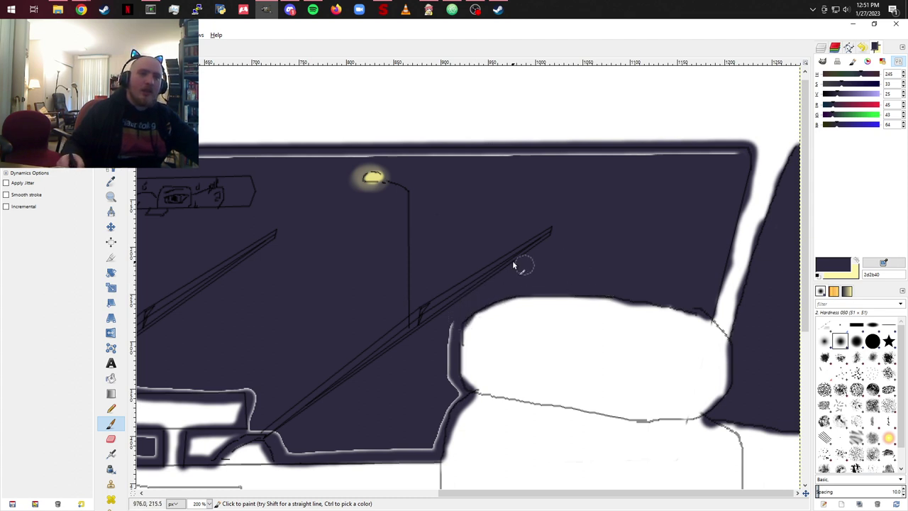
{"action": "mouse_move", "coordinate": [462, 319]}
{"action": "left_mouse_down"}
{"action": "mouse_move", "coordinate": [450, 344]}
{"action": "mouse_move", "coordinate": [459, 398]}
{"action": "mouse_move", "coordinate": [427, 452]}
{"action": "left_mouse_up"}
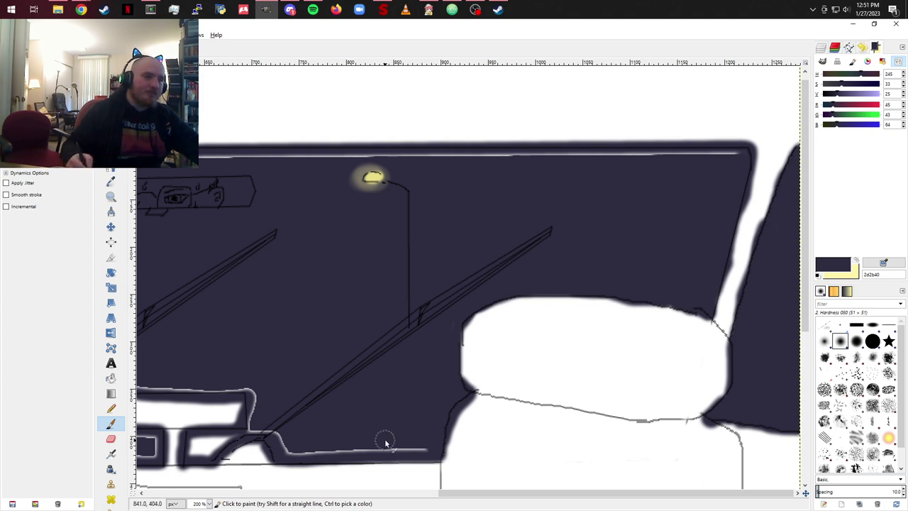
Step: Cover the light seam along the windshield's lower edge, around the T-shaped center mount and both wiper bases
{"action": "left_click_drag", "start_coordinate": [241, 317], "coordinate": [532, 292]}
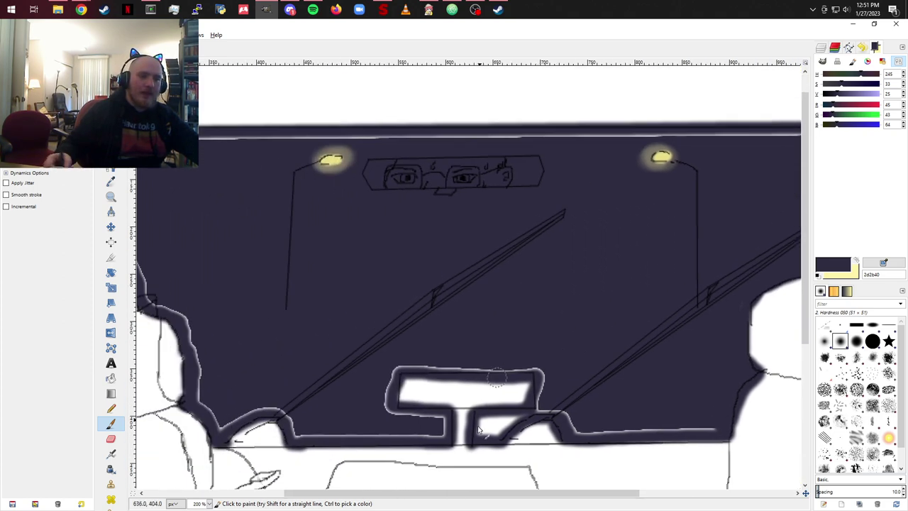
{"action": "mouse_move", "coordinate": [490, 425]}
{"action": "left_mouse_down"}
{"action": "mouse_move", "coordinate": [511, 420]}
{"action": "mouse_move", "coordinate": [486, 422]}
{"action": "mouse_move", "coordinate": [547, 408]}
{"action": "mouse_move", "coordinate": [539, 409]}
{"action": "mouse_move", "coordinate": [572, 417]}
{"action": "mouse_move", "coordinate": [576, 431]}
{"action": "mouse_move", "coordinate": [654, 422]}
{"action": "mouse_move", "coordinate": [674, 429]}
{"action": "mouse_move", "coordinate": [641, 426]}
{"action": "mouse_move", "coordinate": [717, 433]}
{"action": "left_mouse_up"}
{"action": "mouse_move", "coordinate": [607, 370]}
{"action": "left_mouse_down"}
{"action": "mouse_move", "coordinate": [569, 358]}
{"action": "mouse_move", "coordinate": [551, 367]}
{"action": "mouse_move", "coordinate": [540, 398]}
{"action": "mouse_move", "coordinate": [541, 368]}
{"action": "mouse_move", "coordinate": [532, 359]}
{"action": "mouse_move", "coordinate": [542, 368]}
{"action": "mouse_move", "coordinate": [441, 363]}
{"action": "mouse_move", "coordinate": [382, 373]}
{"action": "mouse_move", "coordinate": [460, 361]}
{"action": "mouse_move", "coordinate": [422, 367]}
{"action": "mouse_move", "coordinate": [386, 341]}
{"action": "mouse_move", "coordinate": [382, 404]}
{"action": "mouse_move", "coordinate": [389, 379]}
{"action": "left_mouse_up"}
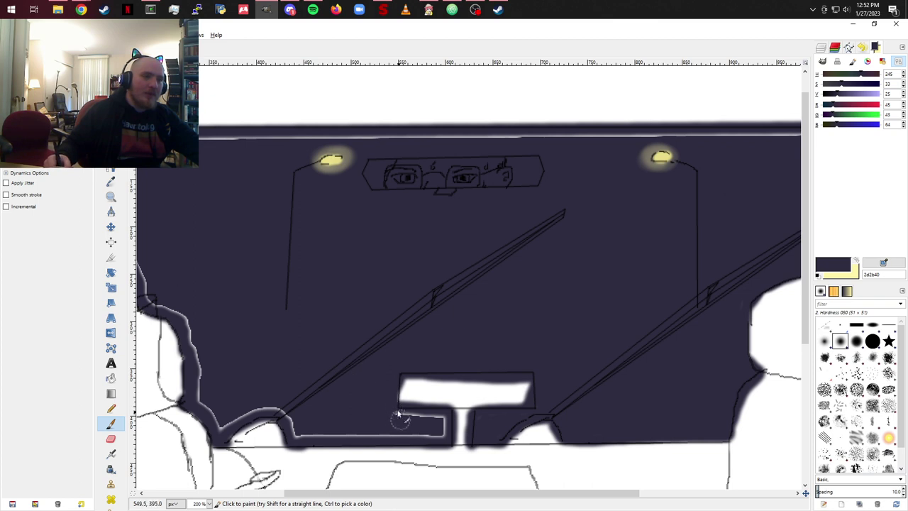
{"action": "mouse_move", "coordinate": [396, 416]}
{"action": "left_mouse_down"}
{"action": "mouse_move", "coordinate": [445, 420]}
{"action": "mouse_move", "coordinate": [443, 441]}
{"action": "mouse_move", "coordinate": [418, 435]}
{"action": "mouse_move", "coordinate": [494, 421]}
{"action": "mouse_move", "coordinate": [375, 426]}
{"action": "mouse_move", "coordinate": [408, 428]}
{"action": "mouse_move", "coordinate": [375, 435]}
{"action": "mouse_move", "coordinate": [298, 429]}
{"action": "mouse_move", "coordinate": [303, 439]}
{"action": "mouse_move", "coordinate": [281, 408]}
{"action": "mouse_move", "coordinate": [247, 409]}
{"action": "mouse_move", "coordinate": [224, 426]}
{"action": "left_mouse_up"}
Step: Cover the remaining light seam around the driver's seat and head with the dark blue-violet
{"action": "scroll", "coordinate": [235, 312], "scroll_direction": "left", "scroll_amount": 5}
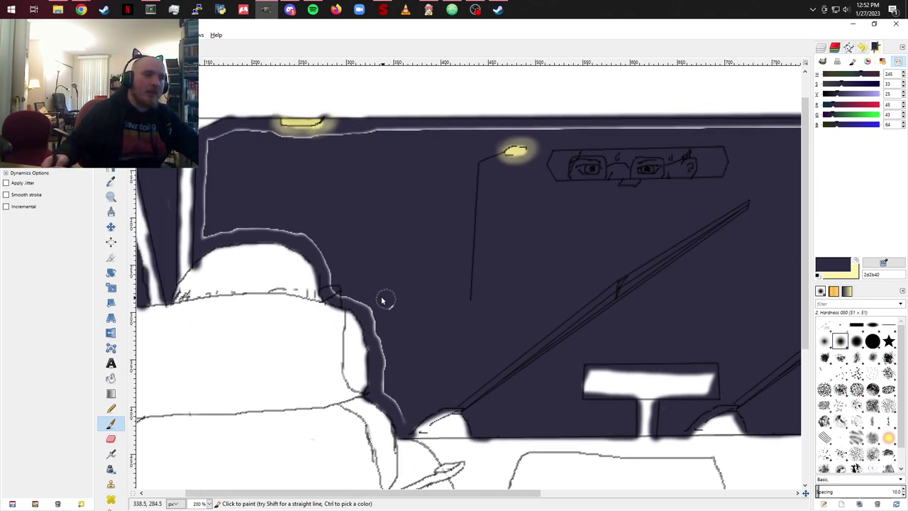
{"action": "mouse_move", "coordinate": [408, 417]}
{"action": "left_mouse_down"}
{"action": "mouse_move", "coordinate": [364, 319]}
{"action": "mouse_move", "coordinate": [376, 328]}
{"action": "mouse_move", "coordinate": [371, 308]}
{"action": "mouse_move", "coordinate": [335, 291]}
{"action": "left_mouse_up"}
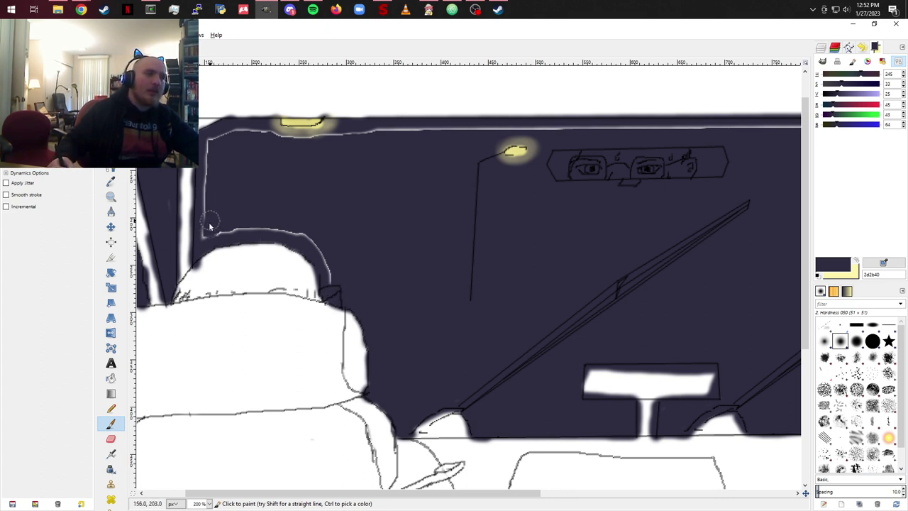
{"action": "mouse_move", "coordinate": [206, 236]}
{"action": "left_mouse_down"}
{"action": "mouse_move", "coordinate": [259, 226]}
{"action": "mouse_move", "coordinate": [302, 238]}
{"action": "mouse_move", "coordinate": [330, 258]}
{"action": "mouse_move", "coordinate": [334, 284]}
{"action": "left_mouse_up"}
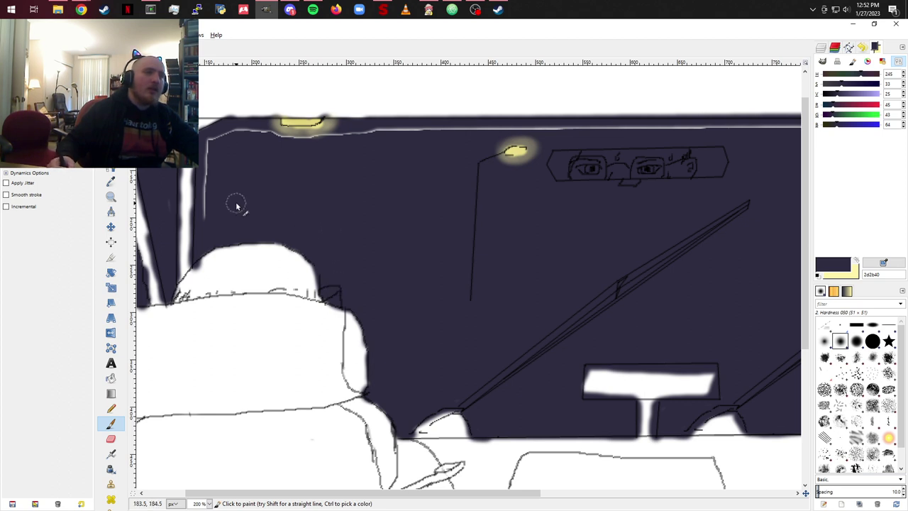
Step: Paint over the light seam up the windshield's driver-side edge and along its entire top edge
{"action": "mouse_move", "coordinate": [217, 200]}
{"action": "left_mouse_down"}
{"action": "mouse_move", "coordinate": [207, 200]}
{"action": "mouse_move", "coordinate": [209, 162]}
{"action": "mouse_move", "coordinate": [239, 138]}
{"action": "mouse_move", "coordinate": [223, 142]}
{"action": "mouse_move", "coordinate": [345, 138]}
{"action": "mouse_move", "coordinate": [328, 139]}
{"action": "left_mouse_up"}
{"action": "left_click_drag", "start_coordinate": [443, 137], "coordinate": [567, 136]}
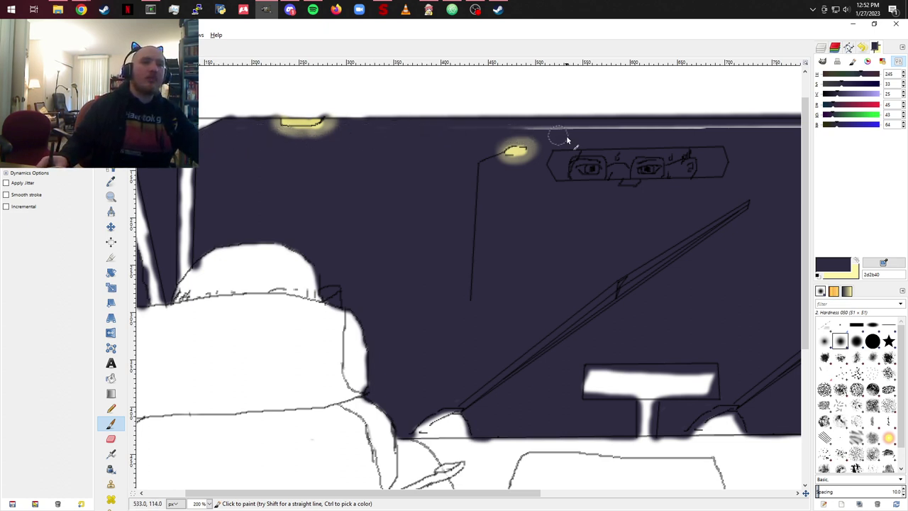
{"action": "scroll", "coordinate": [610, 256], "scroll_direction": "right", "scroll_amount": 5}
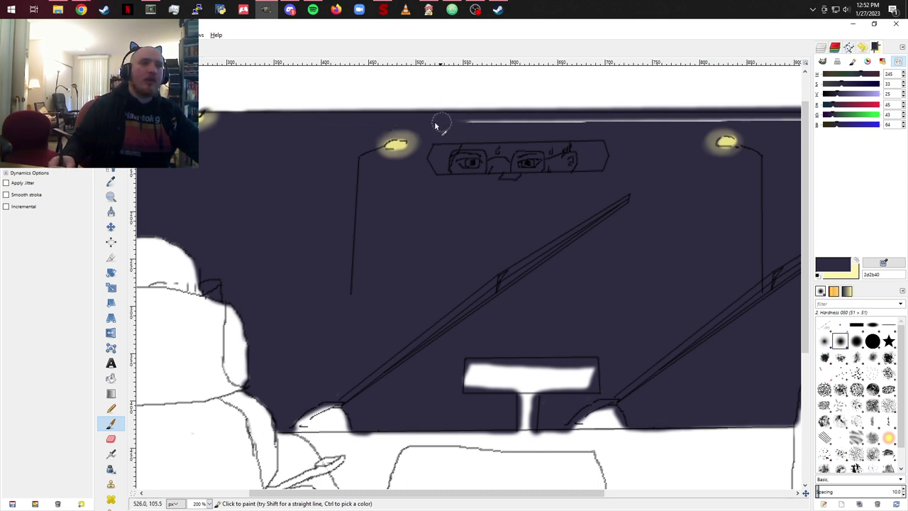
{"action": "mouse_move", "coordinate": [435, 126]}
{"action": "left_mouse_down"}
{"action": "mouse_move", "coordinate": [475, 124]}
{"action": "mouse_move", "coordinate": [474, 105]}
{"action": "mouse_move", "coordinate": [507, 114]}
{"action": "mouse_move", "coordinate": [481, 120]}
{"action": "mouse_move", "coordinate": [686, 128]}
{"action": "left_mouse_up"}
{"action": "scroll", "coordinate": [681, 187], "scroll_direction": "right", "scroll_amount": 6}
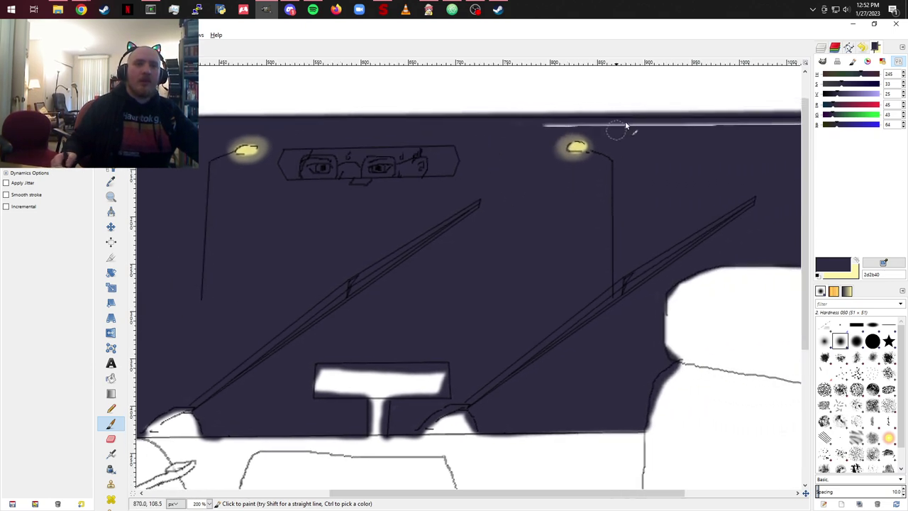
{"action": "left_click_drag", "start_coordinate": [537, 132], "coordinate": [677, 125]}
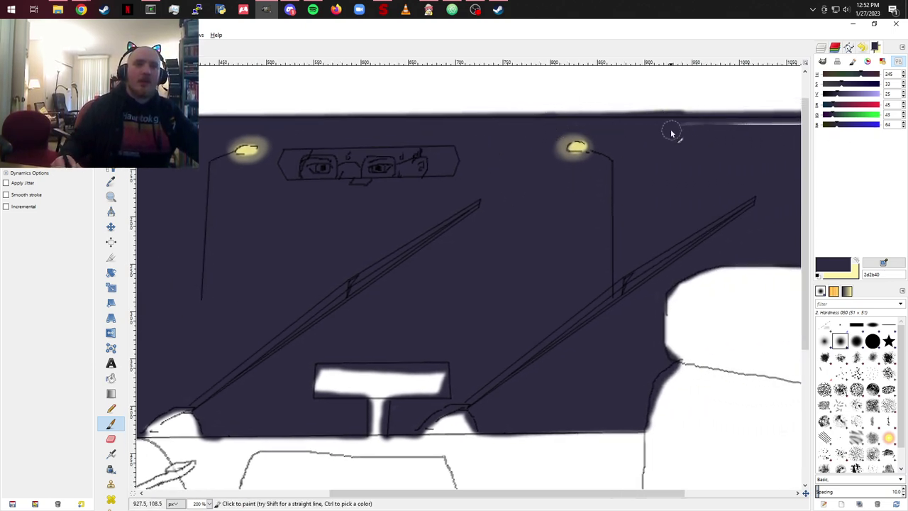
{"action": "left_click_drag", "start_coordinate": [700, 121], "coordinate": [788, 132]}
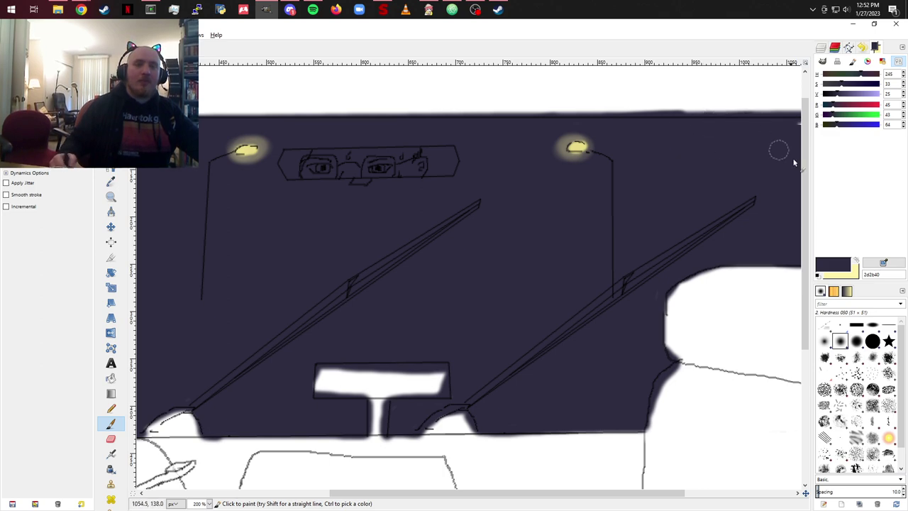
{"action": "left_click_drag", "start_coordinate": [770, 166], "coordinate": [565, 206]}
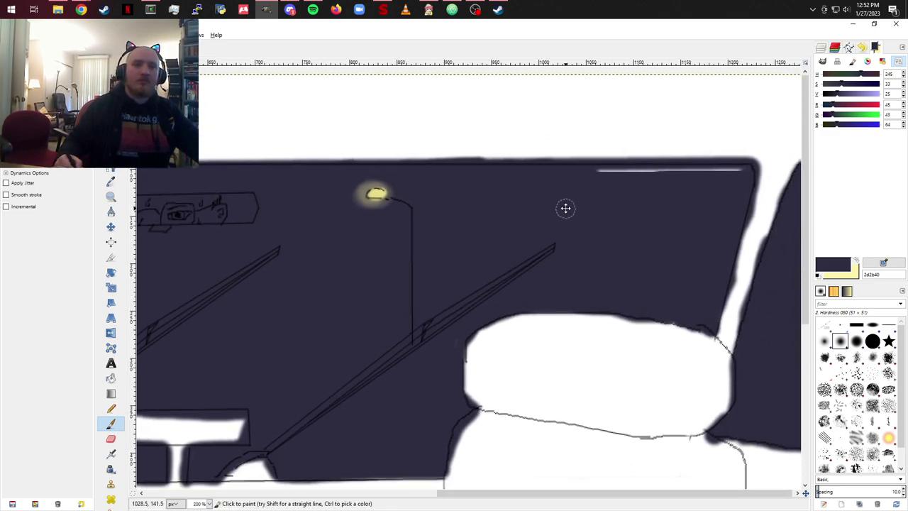
{"action": "mouse_move", "coordinate": [580, 177]}
{"action": "left_mouse_down"}
{"action": "mouse_move", "coordinate": [643, 167]}
{"action": "mouse_move", "coordinate": [592, 176]}
{"action": "mouse_move", "coordinate": [744, 180]}
{"action": "left_mouse_up"}
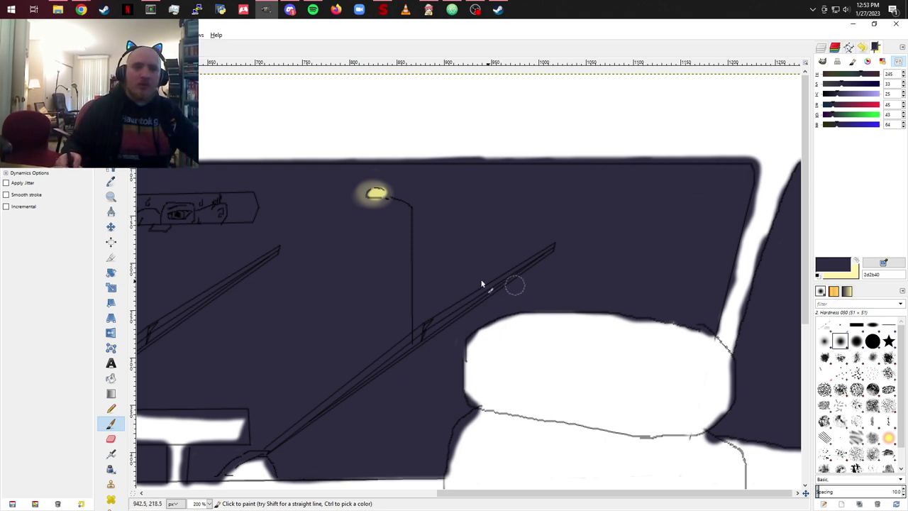
Step: Raise the foreground color's blue to 96 and try a broad soft stroke of it on the windshield
{"action": "mouse_move", "coordinate": [404, 267]}
{"action": "left_mouse_down"}
{"action": "mouse_move", "coordinate": [428, 256]}
{"action": "mouse_move", "coordinate": [743, 223]}
{"action": "mouse_move", "coordinate": [674, 217]}
{"action": "left_mouse_up"}
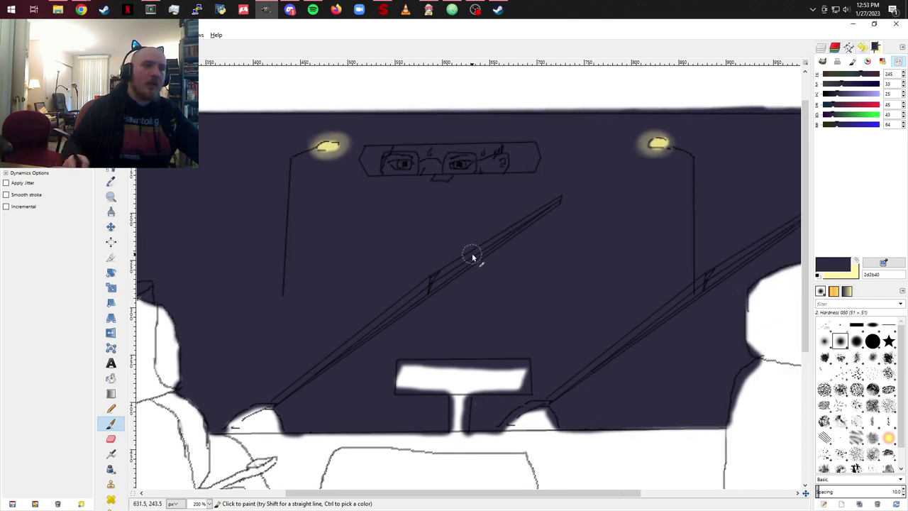
{"action": "left_click_drag", "start_coordinate": [472, 255], "coordinate": [794, 241]}
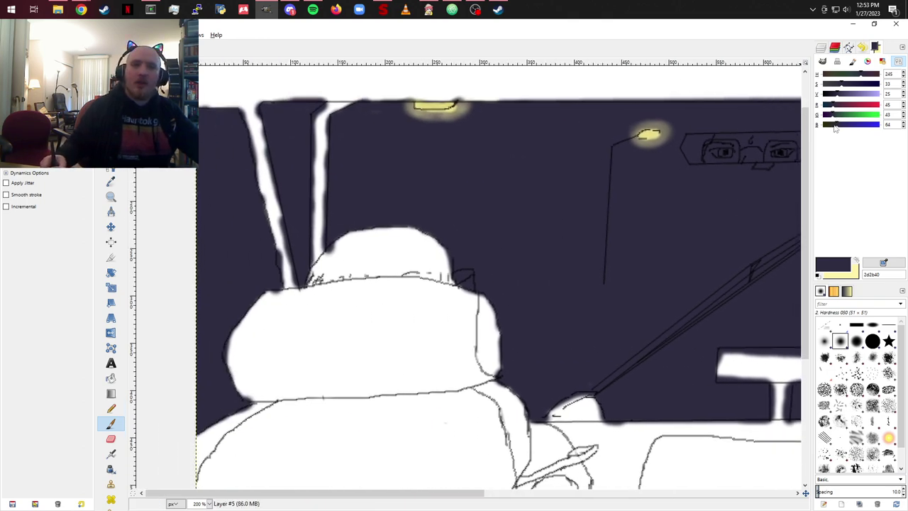
{"action": "left_click_drag", "start_coordinate": [840, 127], "coordinate": [844, 129]}
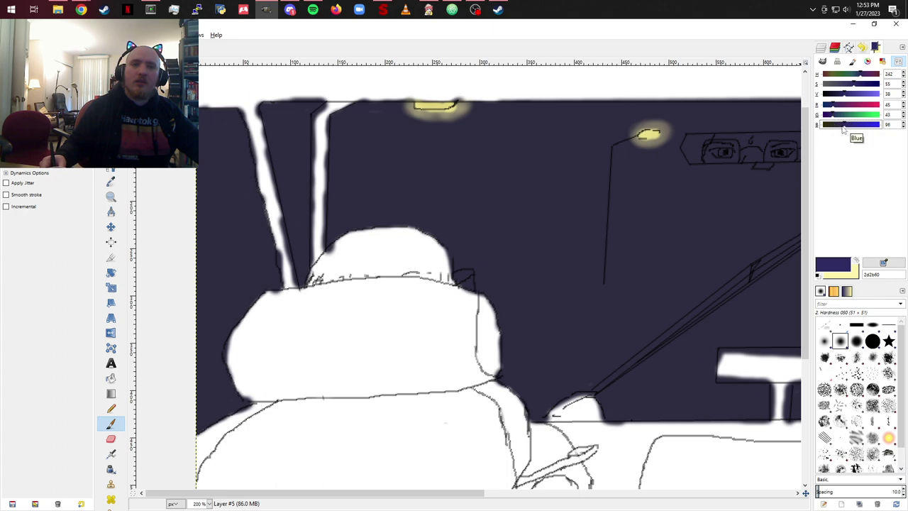
{"action": "mouse_move", "coordinate": [705, 135]}
{"action": "left_mouse_down"}
{"action": "mouse_move", "coordinate": [586, 152]}
{"action": "mouse_move", "coordinate": [524, 116]}
{"action": "left_mouse_up"}
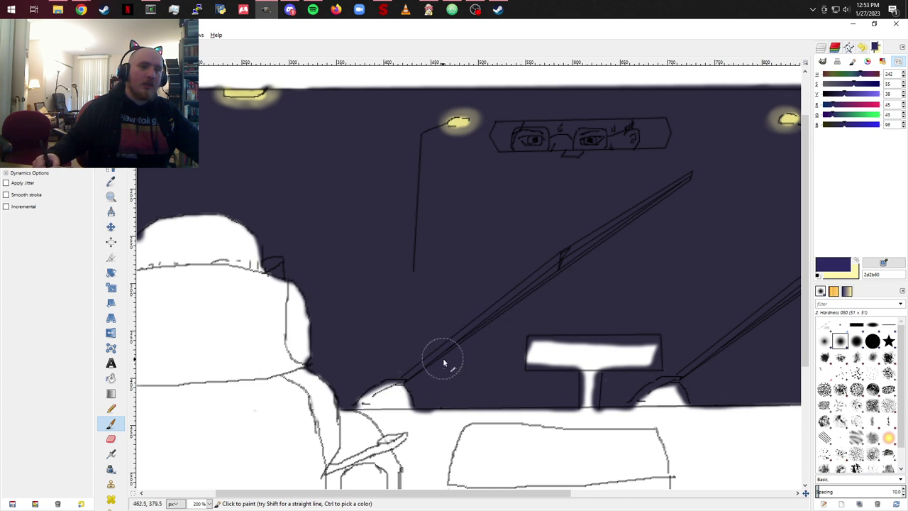
{"action": "mouse_move", "coordinate": [489, 295]}
{"action": "left_mouse_down"}
{"action": "mouse_move", "coordinate": [507, 253]}
{"action": "mouse_move", "coordinate": [508, 268]}
{"action": "left_mouse_up"}
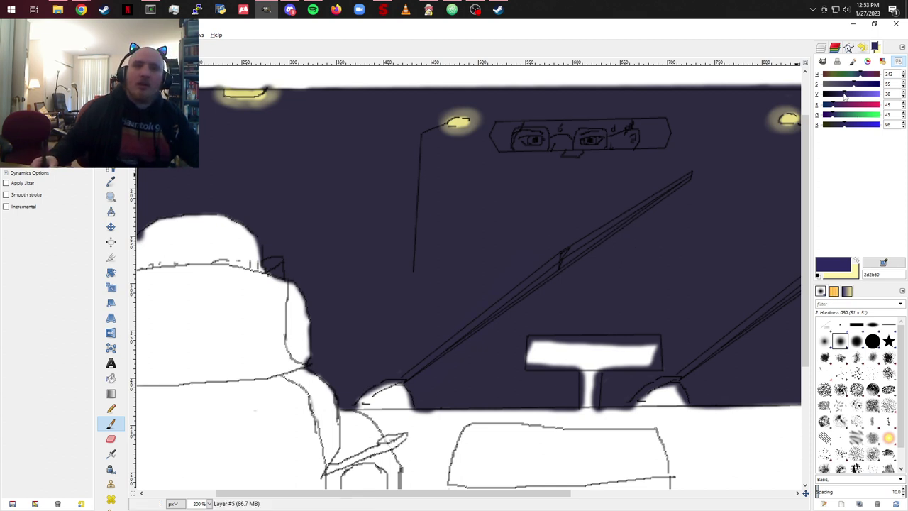
Step: Lower the foreground color's value to 19 and brush faint navy shading around the wipers and center mount in the windshield
{"action": "left_click_drag", "start_coordinate": [844, 95], "coordinate": [834, 95]}
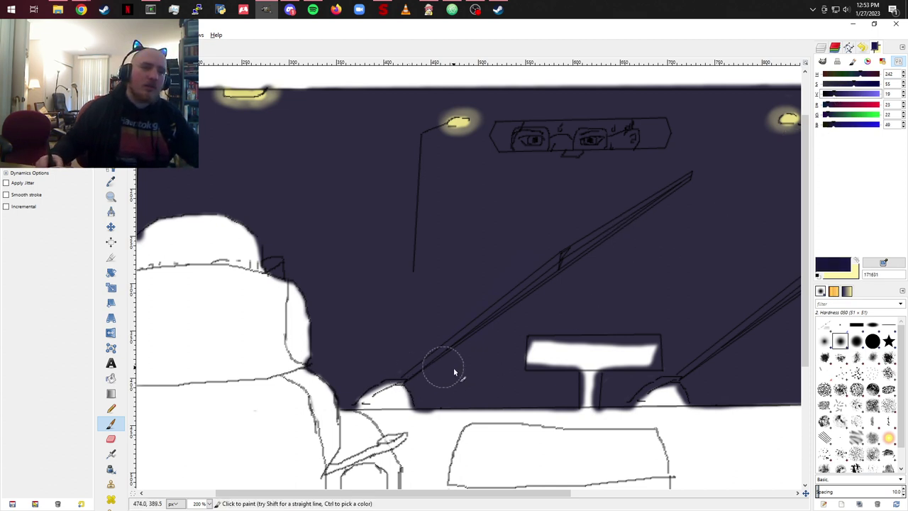
{"action": "mouse_move", "coordinate": [445, 376]}
{"action": "left_mouse_down"}
{"action": "mouse_move", "coordinate": [538, 238]}
{"action": "mouse_move", "coordinate": [498, 295]}
{"action": "mouse_move", "coordinate": [544, 213]}
{"action": "mouse_move", "coordinate": [466, 300]}
{"action": "mouse_move", "coordinate": [567, 199]}
{"action": "mouse_move", "coordinate": [497, 289]}
{"action": "mouse_move", "coordinate": [568, 209]}
{"action": "left_mouse_up"}
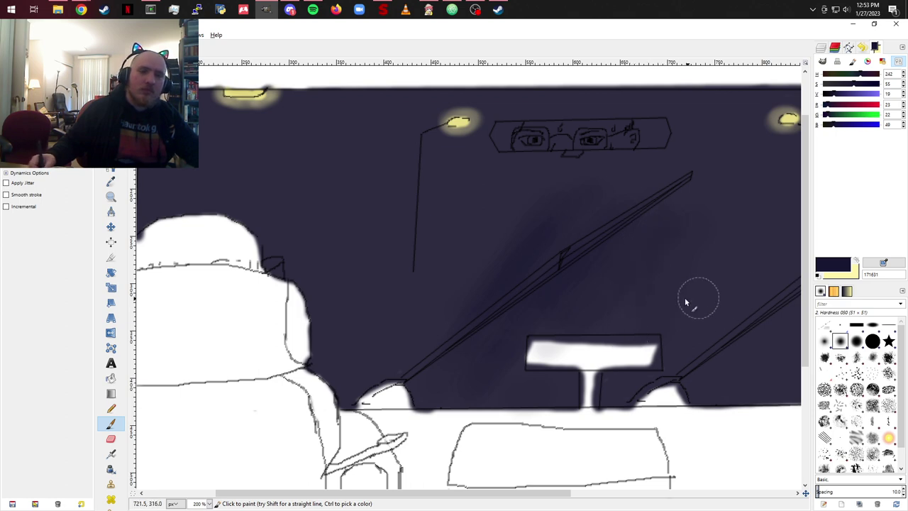
{"action": "mouse_move", "coordinate": [675, 285]}
{"action": "left_mouse_down"}
{"action": "mouse_move", "coordinate": [700, 298]}
{"action": "mouse_move", "coordinate": [586, 284]}
{"action": "left_mouse_up"}
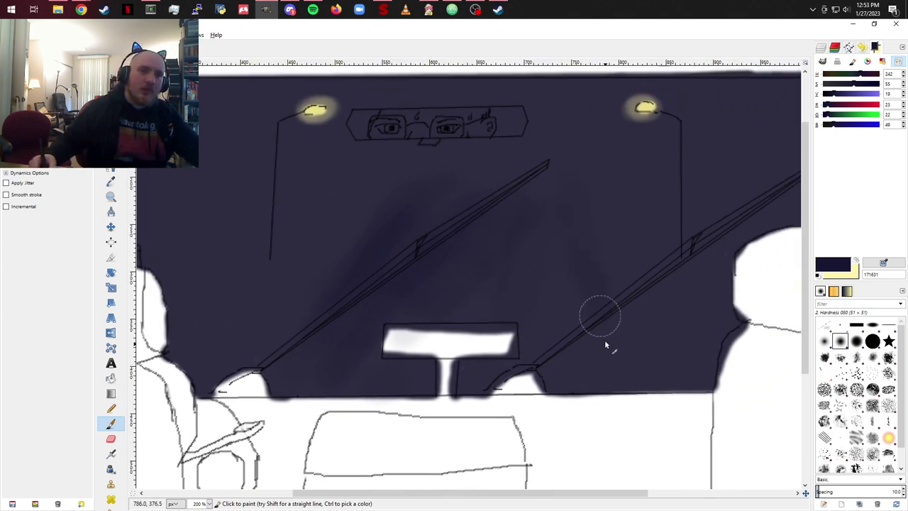
{"action": "mouse_move", "coordinate": [606, 345]}
{"action": "left_mouse_down"}
{"action": "mouse_move", "coordinate": [566, 217]}
{"action": "mouse_move", "coordinate": [572, 285]}
{"action": "mouse_move", "coordinate": [558, 259]}
{"action": "mouse_move", "coordinate": [552, 289]}
{"action": "mouse_move", "coordinate": [530, 251]}
{"action": "mouse_move", "coordinate": [587, 359]}
{"action": "left_mouse_up"}
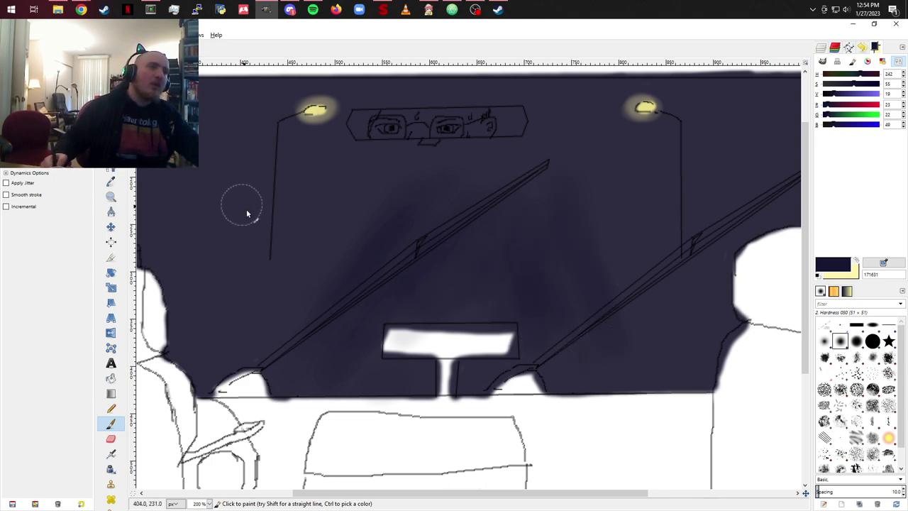
{"action": "left_click_drag", "start_coordinate": [247, 213], "coordinate": [501, 177]}
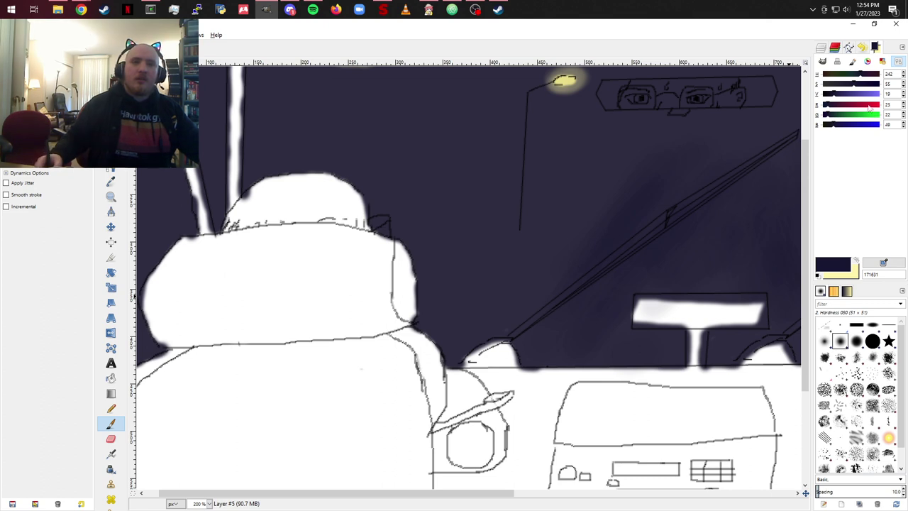
Step: Set the foreground to dark green 092913 and brush faint patches over the windshield's driver side and center
{"action": "left_click_drag", "start_coordinate": [829, 118], "coordinate": [831, 95]}
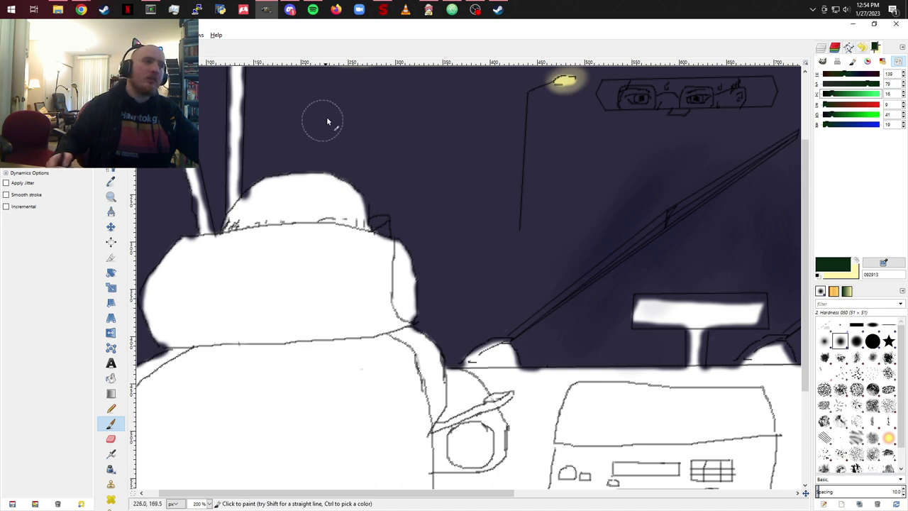
{"action": "left_click_drag", "start_coordinate": [330, 122], "coordinate": [489, 188]}
{"action": "left_click", "coordinate": [462, 172]}
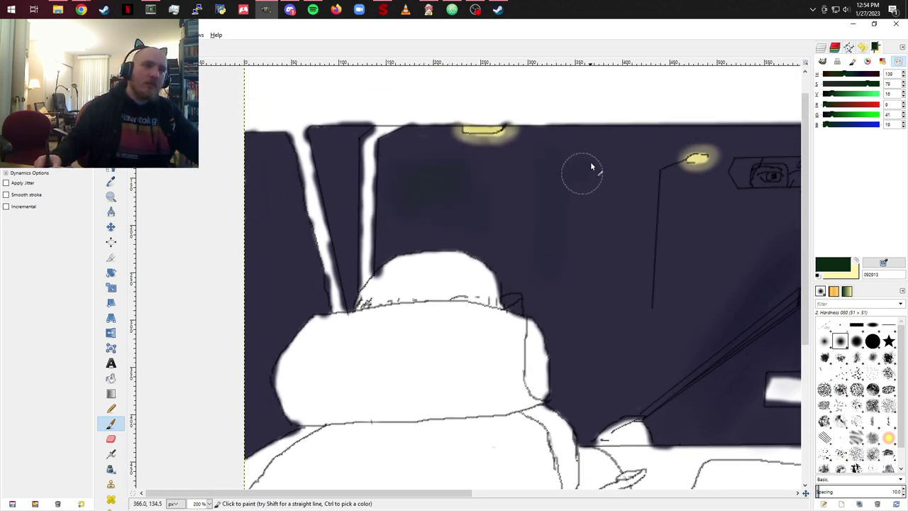
{"action": "left_click", "coordinate": [543, 203]}
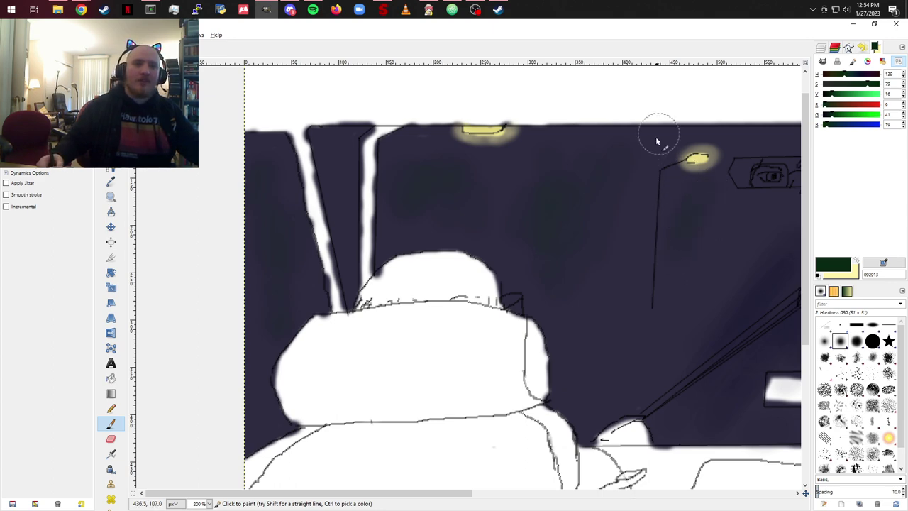
{"action": "mouse_move", "coordinate": [758, 283]}
{"action": "left_mouse_down"}
{"action": "mouse_move", "coordinate": [428, 282]}
{"action": "mouse_move", "coordinate": [493, 289]}
{"action": "left_mouse_up"}
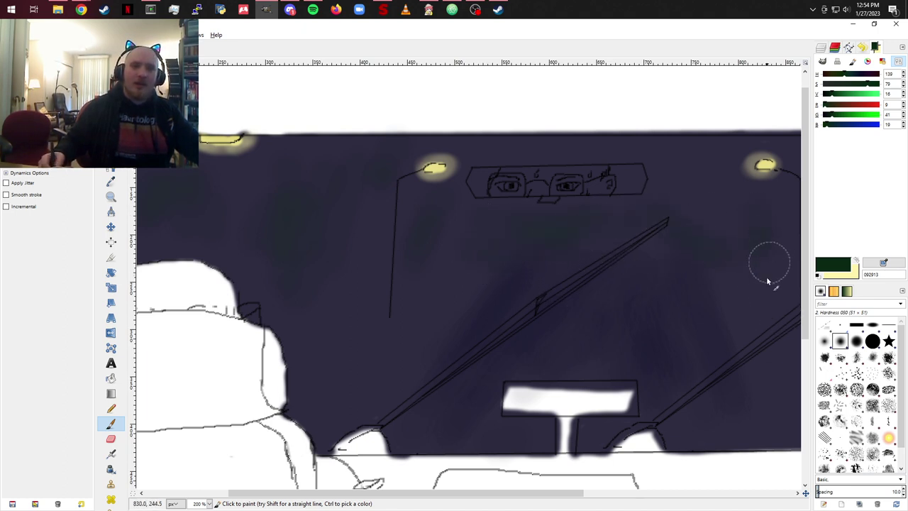
Step: Brush faint dark green patches across the windshield's passenger side and the right side window
{"action": "scroll", "coordinate": [766, 263], "scroll_direction": "right", "scroll_amount": 5}
{"action": "scroll", "coordinate": [767, 263], "scroll_direction": "down", "scroll_amount": 2}
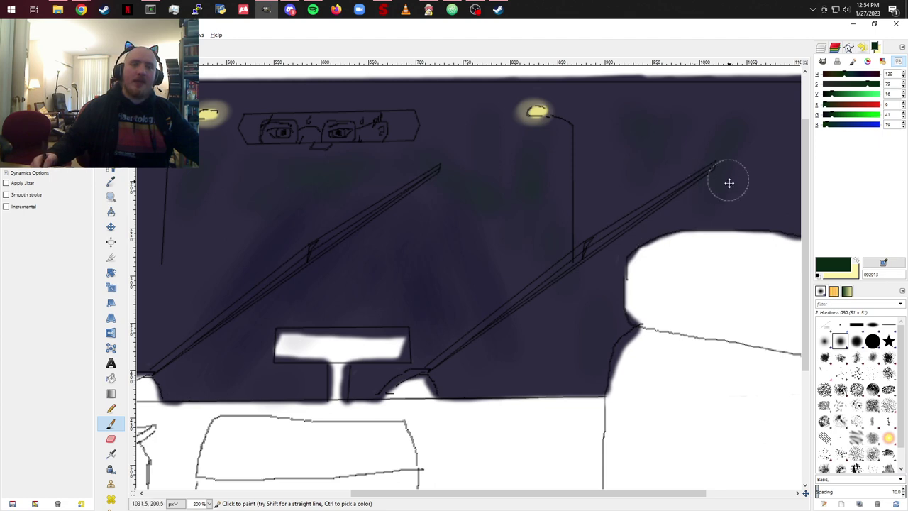
{"action": "left_click_drag", "start_coordinate": [728, 183], "coordinate": [414, 229]}
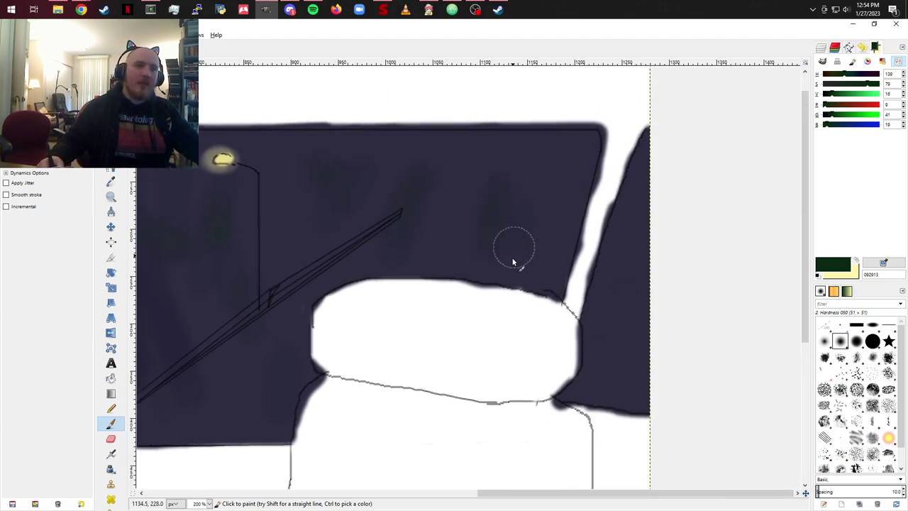
{"action": "left_click_drag", "start_coordinate": [617, 347], "coordinate": [598, 324]}
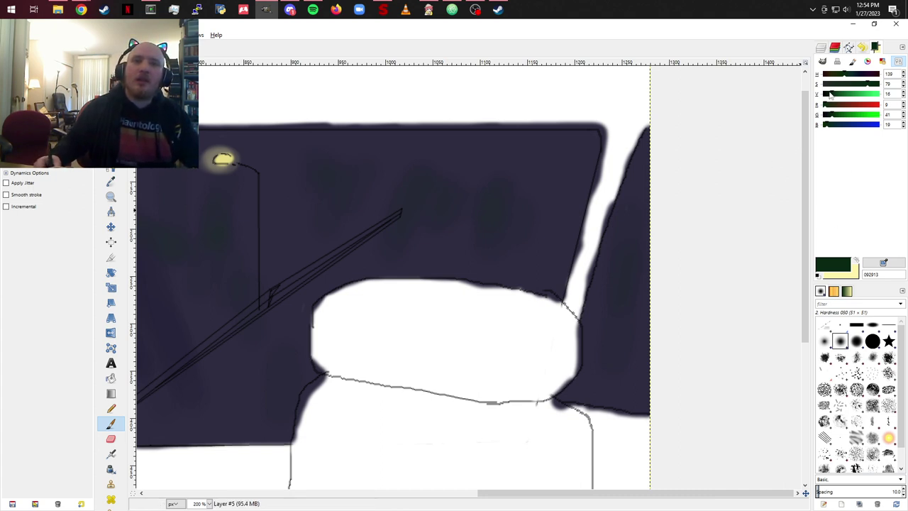
Step: Set the foreground color to the neutral dark gray 3c3c3c
{"action": "left_click_drag", "start_coordinate": [868, 86], "coordinate": [825, 83]}
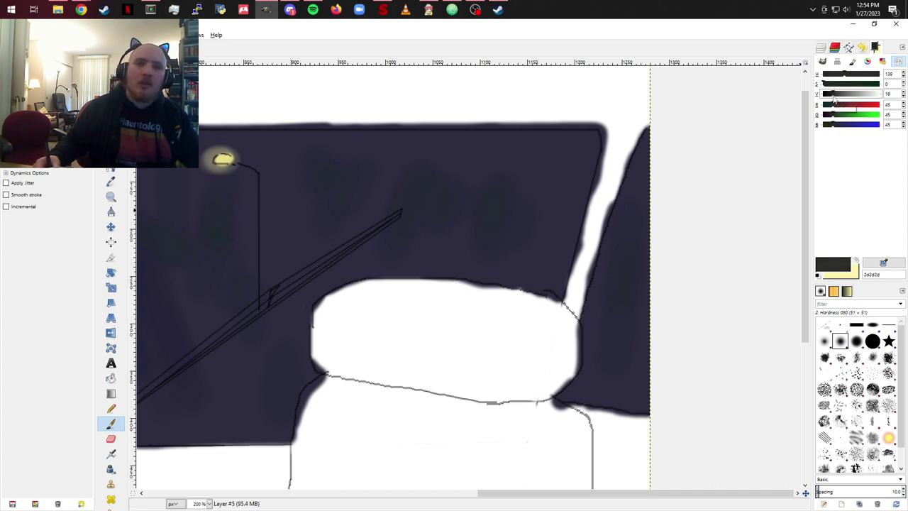
{"action": "left_click_drag", "start_coordinate": [833, 96], "coordinate": [837, 96]}
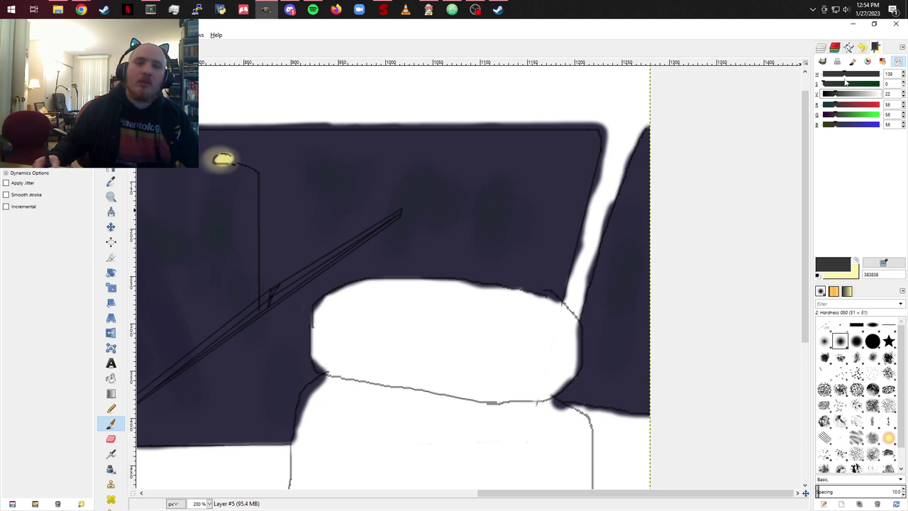
{"action": "left_click_drag", "start_coordinate": [843, 75], "coordinate": [848, 100]}
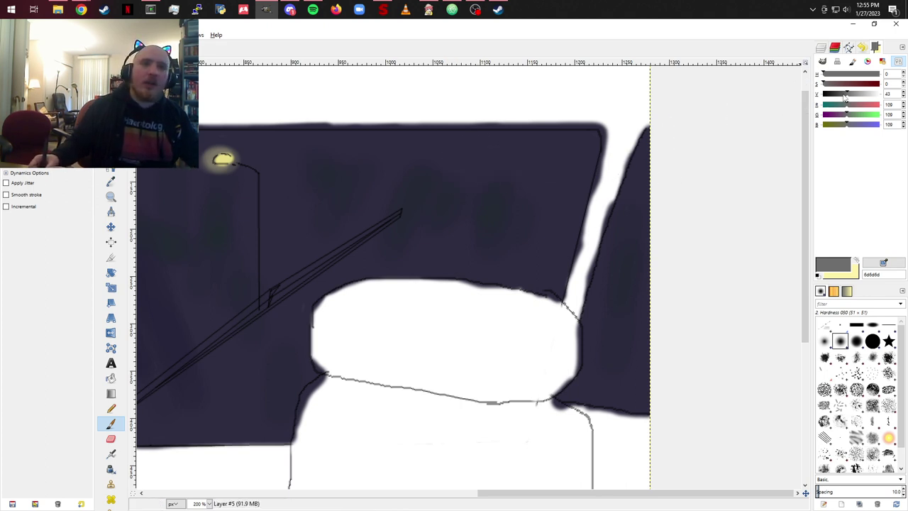
{"action": "left_click_drag", "start_coordinate": [846, 98], "coordinate": [834, 99]}
{"action": "left_click_drag", "start_coordinate": [835, 98], "coordinate": [838, 96]}
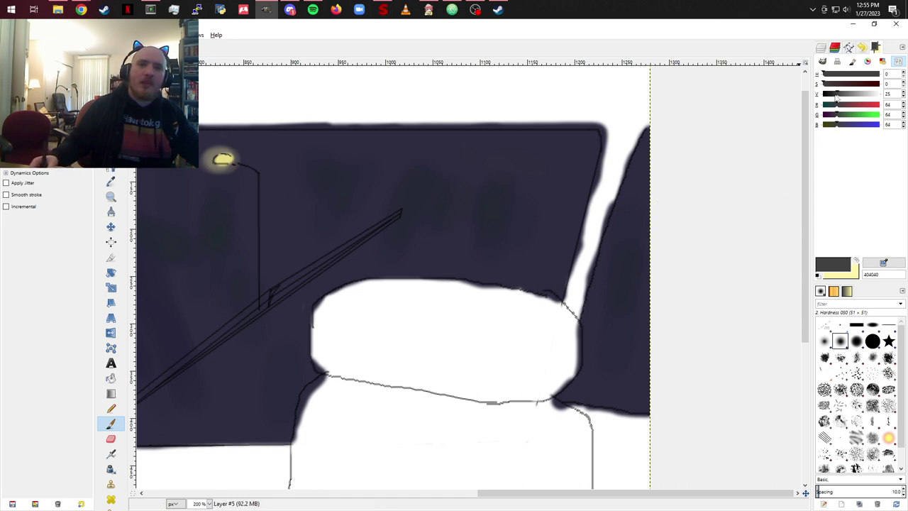
{"action": "left_click_drag", "start_coordinate": [838, 98], "coordinate": [829, 98]}
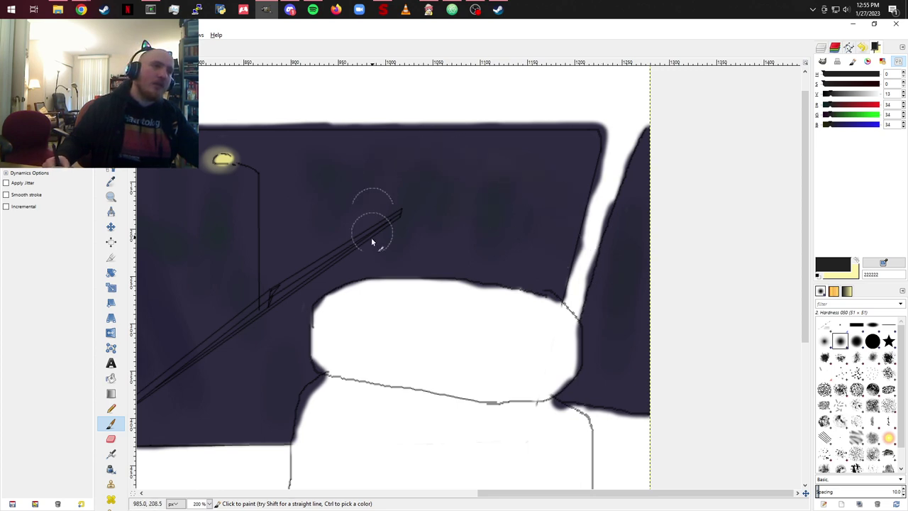
{"action": "left_click_drag", "start_coordinate": [279, 237], "coordinate": [738, 251]}
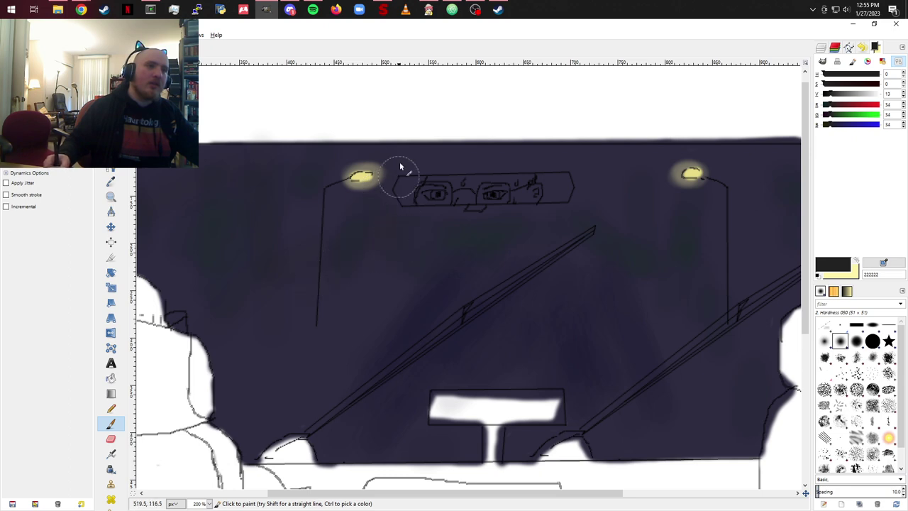
{"action": "scroll", "coordinate": [349, 253], "scroll_direction": "left", "scroll_amount": 10}
{"action": "scroll", "coordinate": [349, 254], "scroll_direction": "down", "scroll_amount": 2}
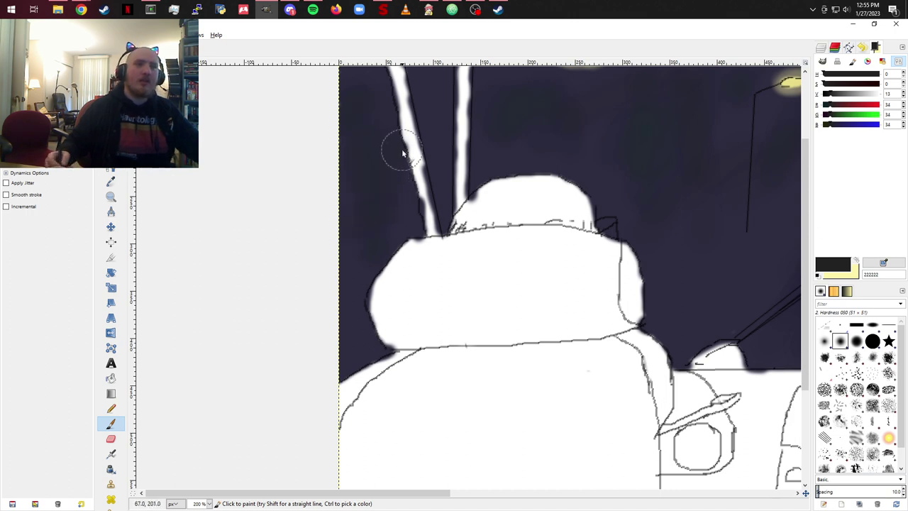
{"action": "scroll", "coordinate": [483, 193], "scroll_direction": "right", "scroll_amount": 8}
{"action": "scroll", "coordinate": [377, 278], "scroll_direction": "up", "scroll_amount": 3}
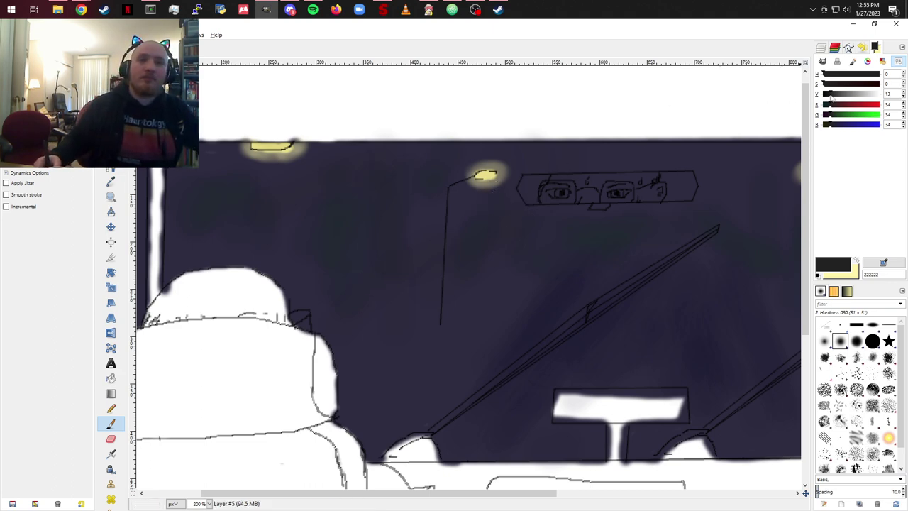
{"action": "left_click_drag", "start_coordinate": [833, 93], "coordinate": [838, 94]}
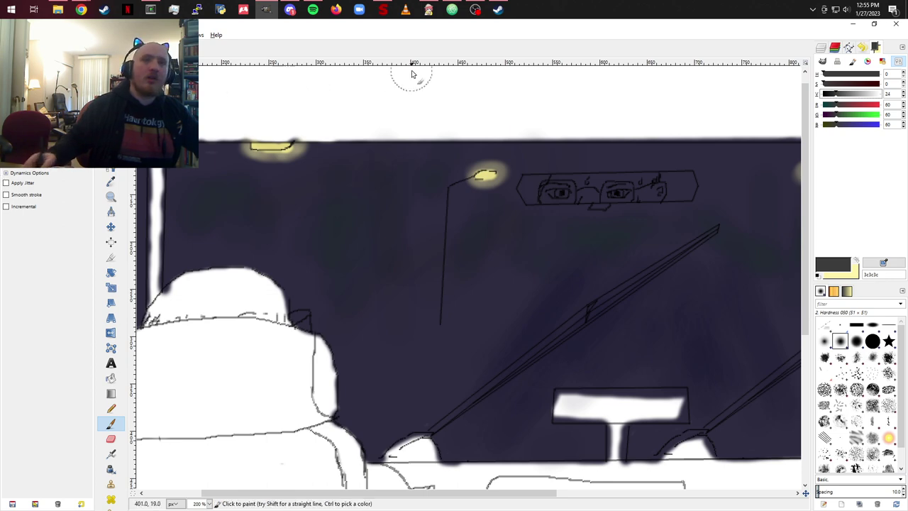
Step: Add a new transparent layer directly above Layer #5
{"action": "left_click", "coordinate": [822, 50]}
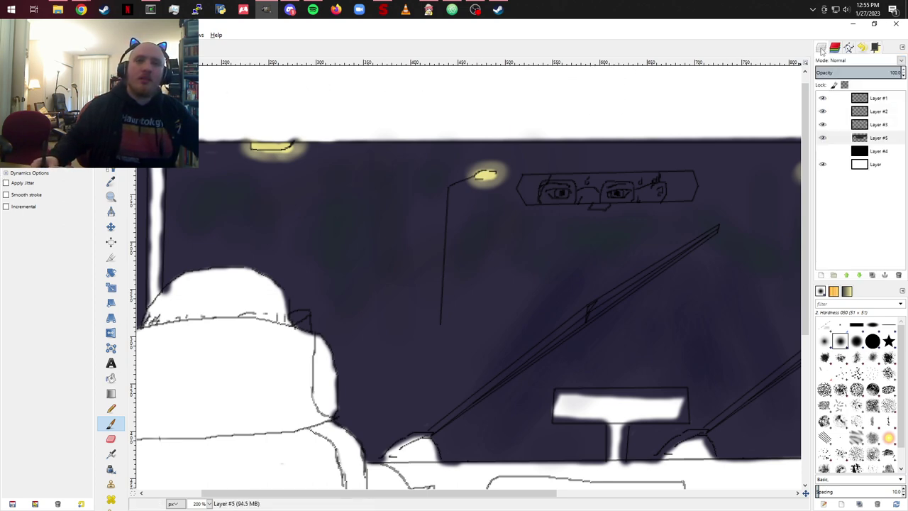
{"action": "left_click", "coordinate": [821, 275]}
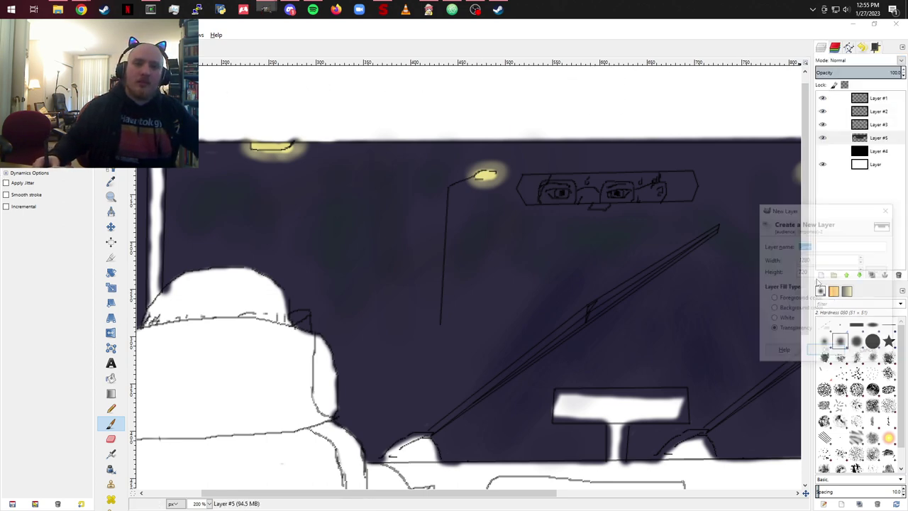
{"action": "left_click", "coordinate": [823, 350]}
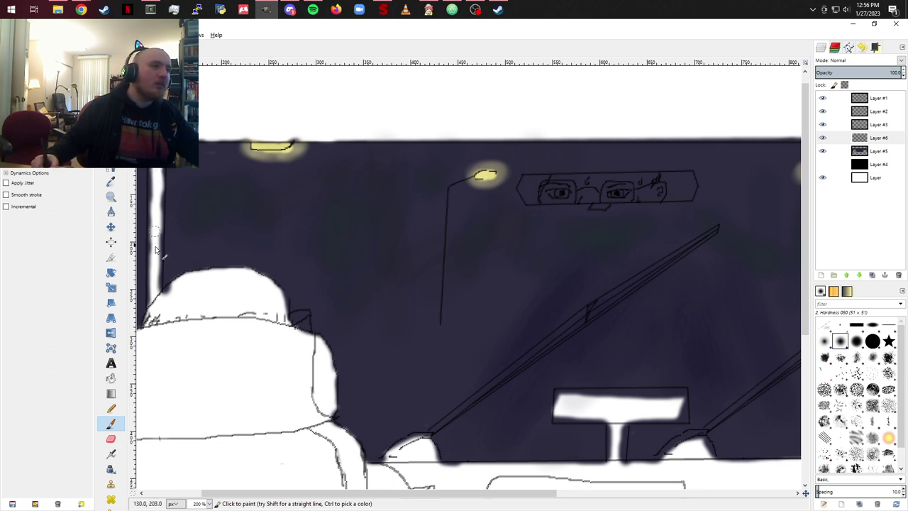
Step: Paint the pillar at the windshield's driver side dark gray with straight vertical brush strokes, covering its white area
{"action": "left_click", "coordinate": [155, 301], "text": "shift"}
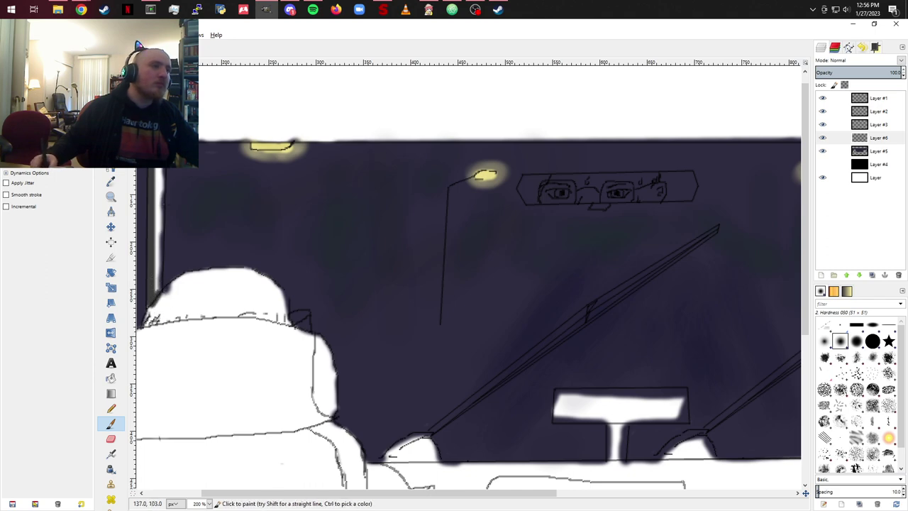
{"action": "key", "text": "ctrl+z"}
{"action": "left_click", "coordinate": [157, 169], "text": "shift"}
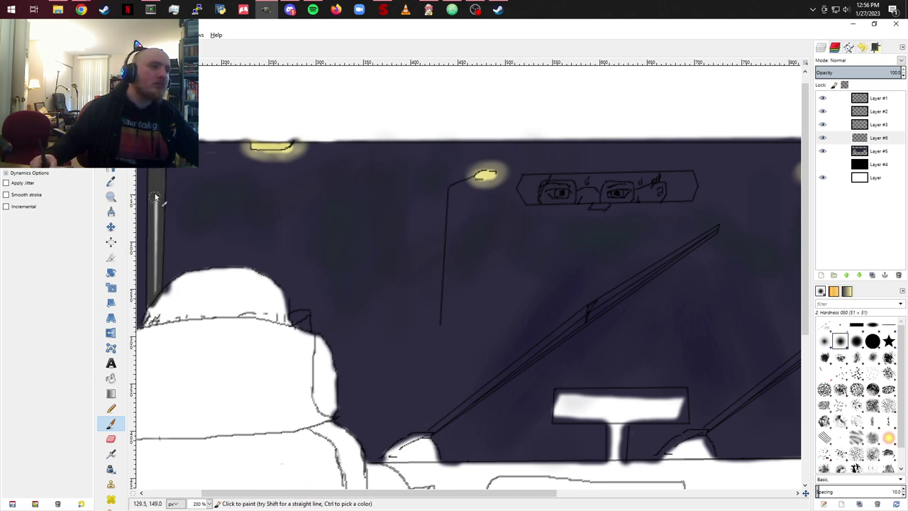
{"action": "mouse_move", "coordinate": [156, 197]}
{"action": "left_mouse_down"}
{"action": "mouse_move", "coordinate": [156, 296]}
{"action": "mouse_move", "coordinate": [150, 259]}
{"action": "mouse_move", "coordinate": [157, 286]}
{"action": "left_mouse_up"}
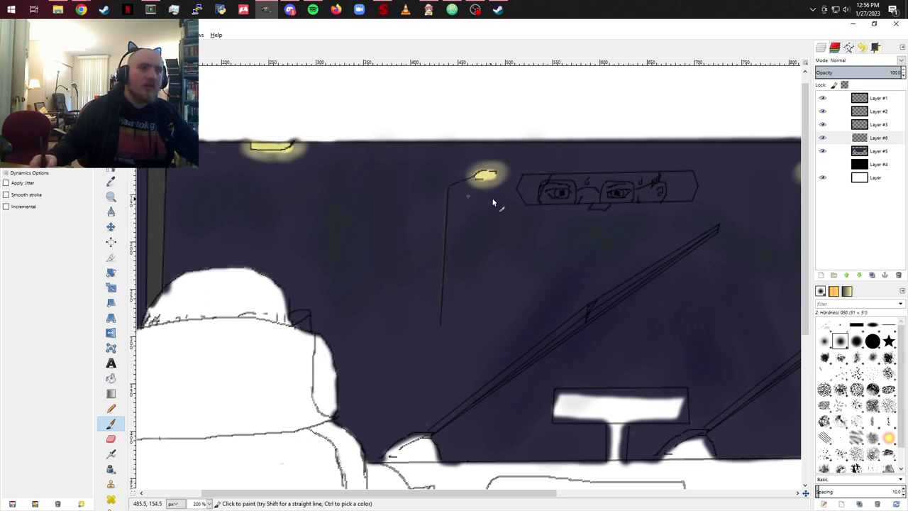
Step: Trace the poles and arms of the two windshield streetlights with thin straight dark gray brush lines
{"action": "left_click", "coordinate": [470, 180], "text": "shift"}
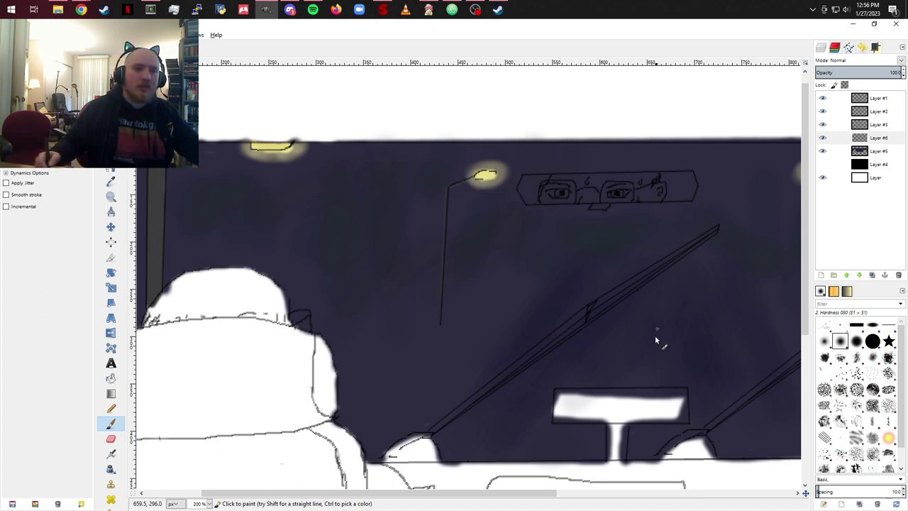
{"action": "scroll", "coordinate": [704, 272], "scroll_direction": "right", "scroll_amount": 5}
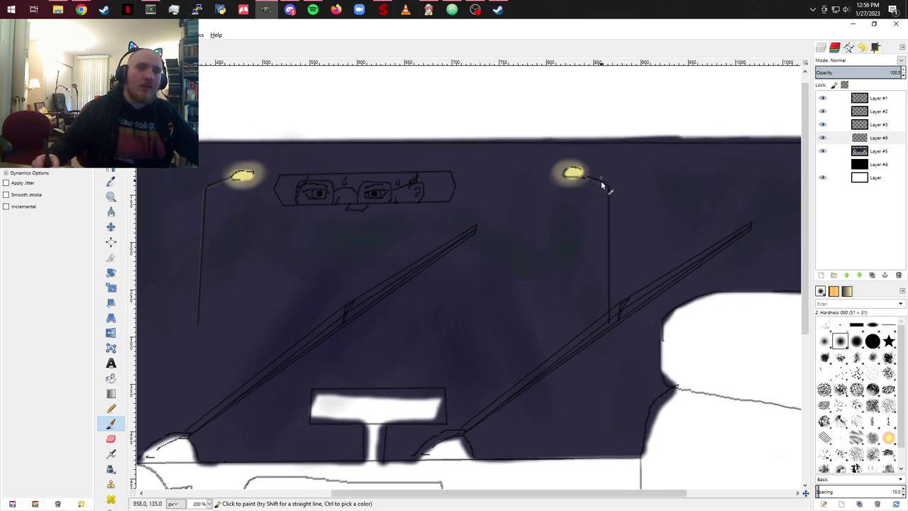
{"action": "left_click", "coordinate": [608, 322], "text": "shift"}
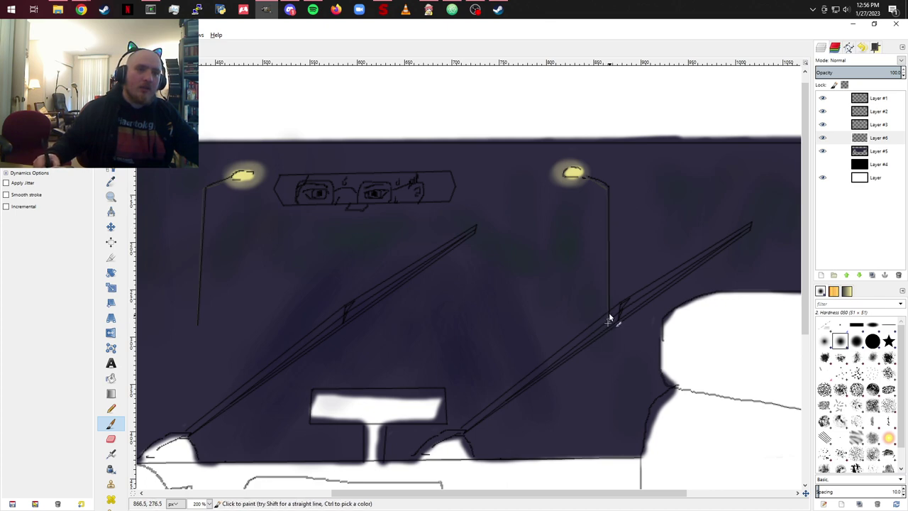
{"action": "left_click", "coordinate": [610, 189], "text": "shift"}
Step: Add another transparent layer above Layer #6 and raise the foreground color's value to 100 for pure white
{"action": "mouse_move", "coordinate": [543, 242]}
{"action": "left_mouse_down"}
{"action": "mouse_move", "coordinate": [469, 286]}
{"action": "mouse_move", "coordinate": [345, 166]}
{"action": "mouse_move", "coordinate": [189, 189]}
{"action": "mouse_move", "coordinate": [440, 164]}
{"action": "mouse_move", "coordinate": [578, 208]}
{"action": "mouse_move", "coordinate": [730, 203]}
{"action": "left_mouse_up"}
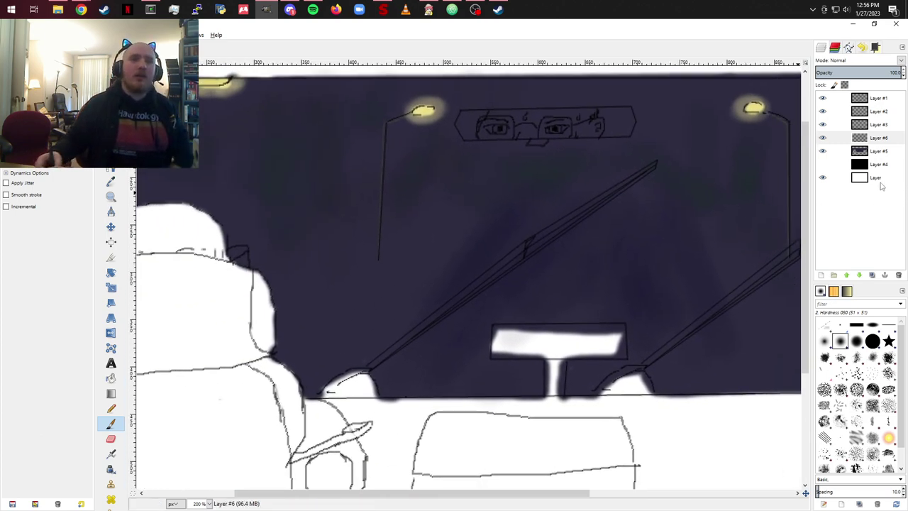
{"action": "left_click", "coordinate": [821, 276]}
{"action": "left_click", "coordinate": [826, 351]}
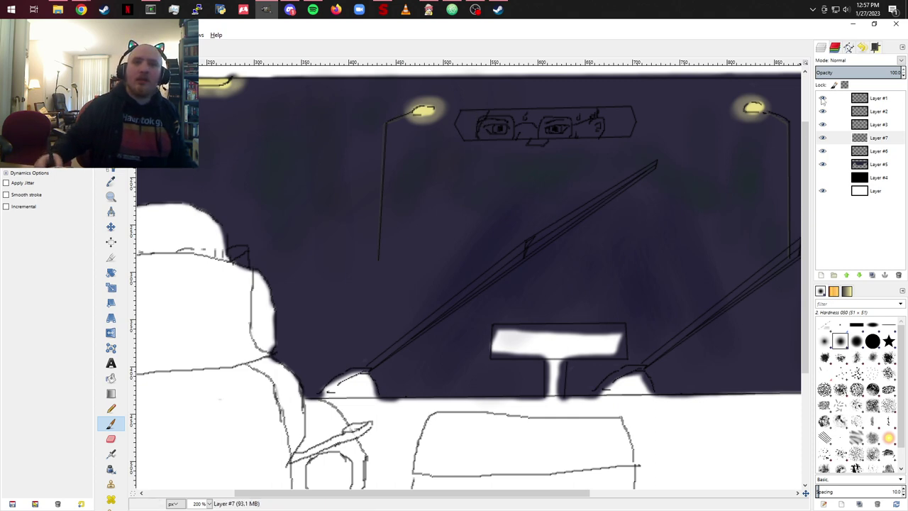
{"action": "left_click", "coordinate": [876, 48]}
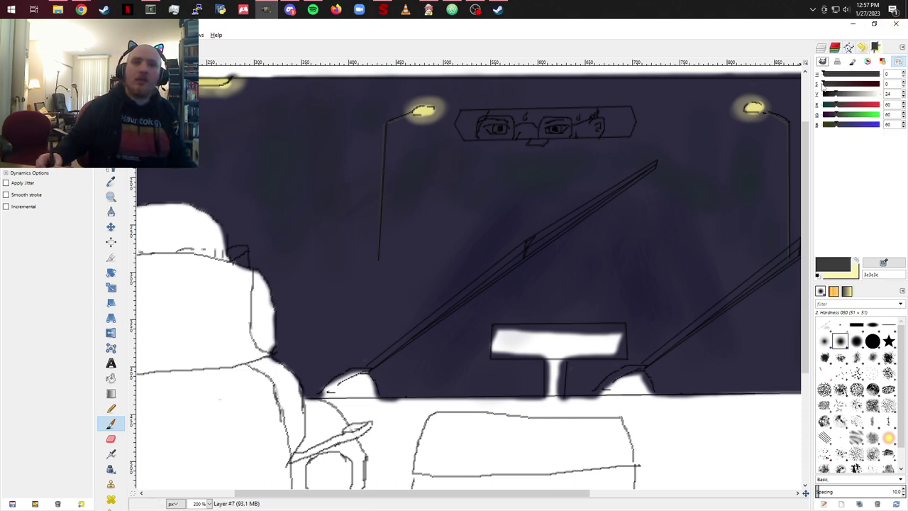
{"action": "left_click_drag", "start_coordinate": [830, 95], "coordinate": [880, 94]}
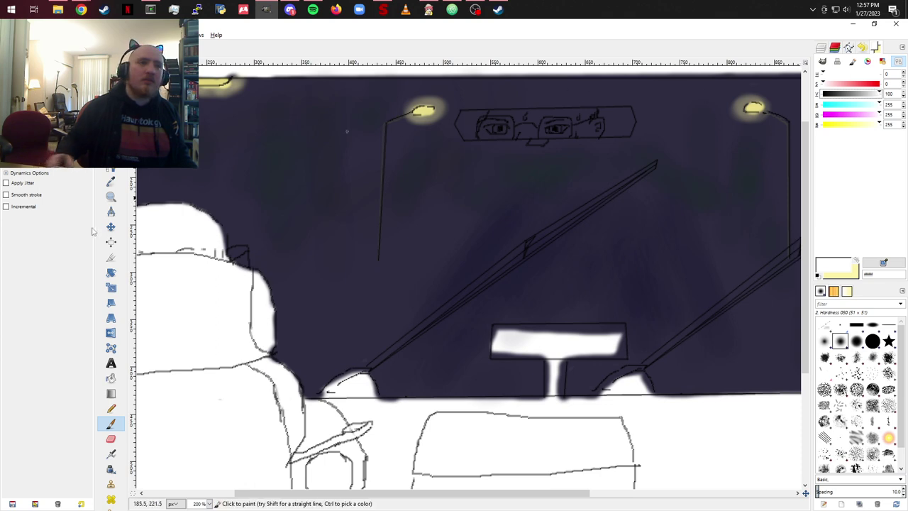
Step: Brush short faint white curved marks on the windshield between the driver and the nearest streetlight, and between the mirror and the other streetlight
{"action": "left_click", "coordinate": [286, 137]}
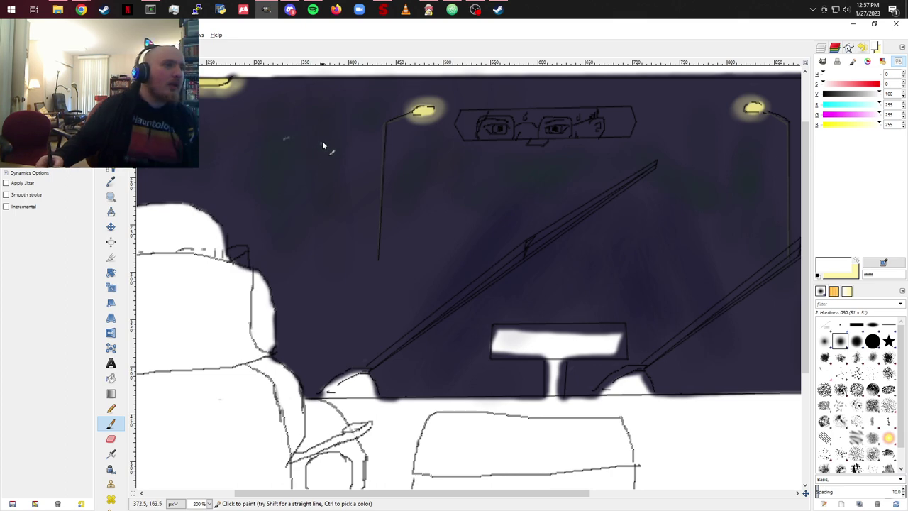
{"action": "key", "text": "ctrl+z"}
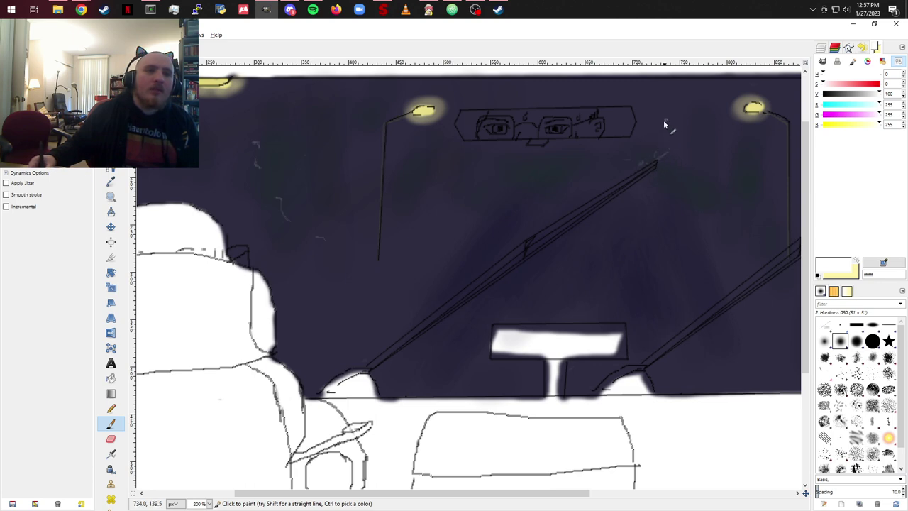
{"action": "left_click_drag", "start_coordinate": [674, 111], "coordinate": [701, 114]}
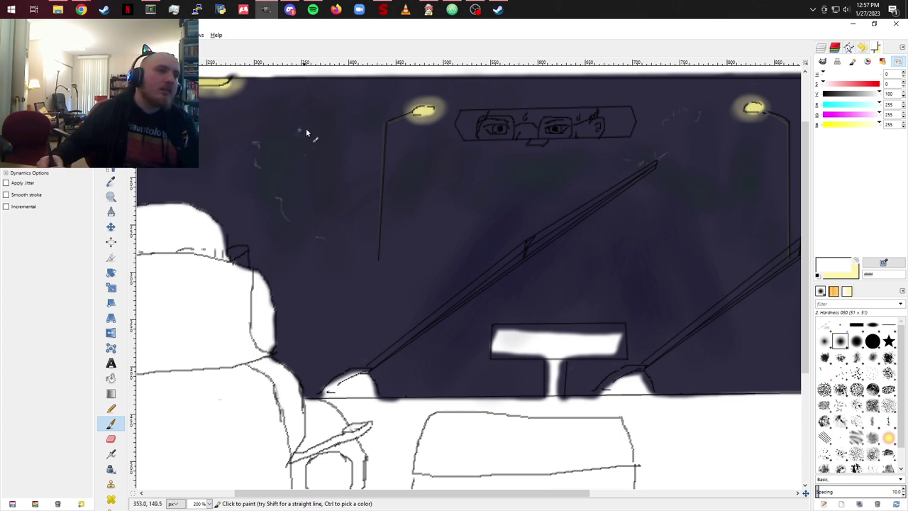
{"action": "left_click_drag", "start_coordinate": [312, 129], "coordinate": [316, 140]}
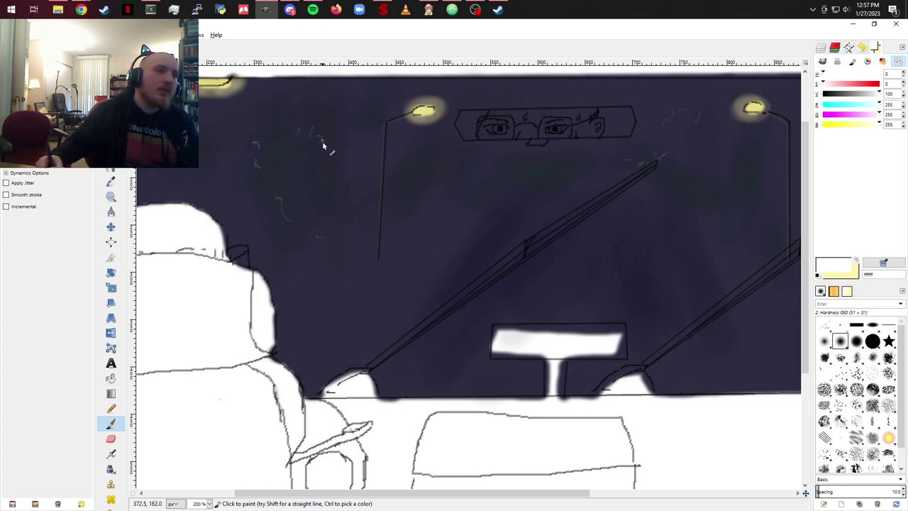
{"action": "left_click_drag", "start_coordinate": [339, 186], "coordinate": [336, 193]}
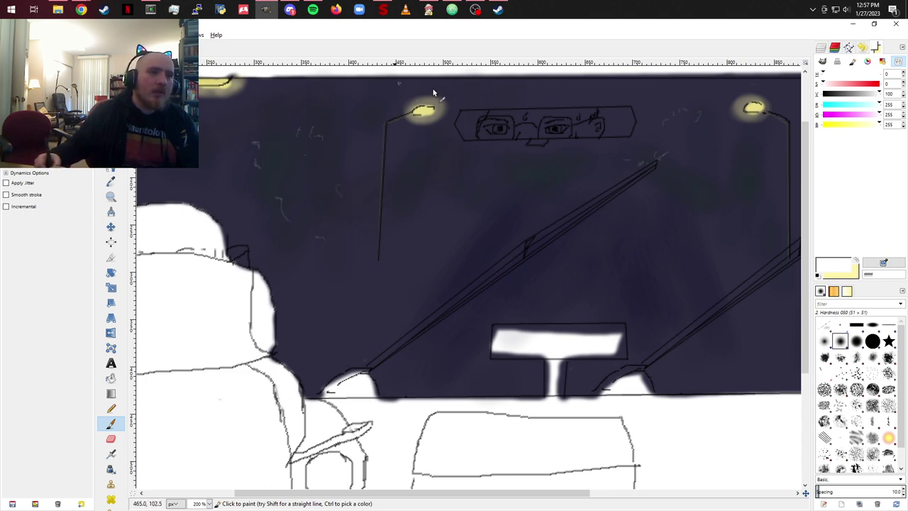
Step: Brush a few small faint white curved marks on the windshield beneath the rearview mirror
{"action": "left_click_drag", "start_coordinate": [470, 174], "coordinate": [468, 178]}
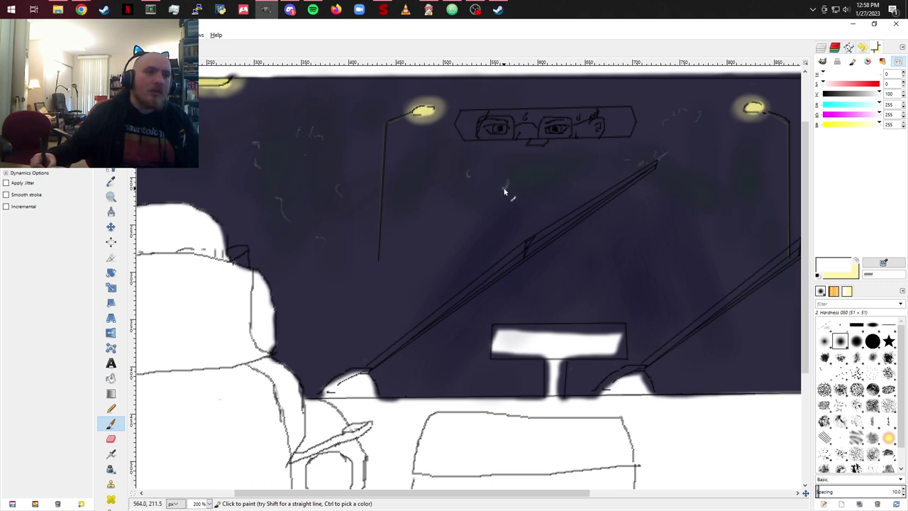
{"action": "left_click", "coordinate": [505, 186]}
{"action": "left_click_drag", "start_coordinate": [501, 185], "coordinate": [499, 185]}
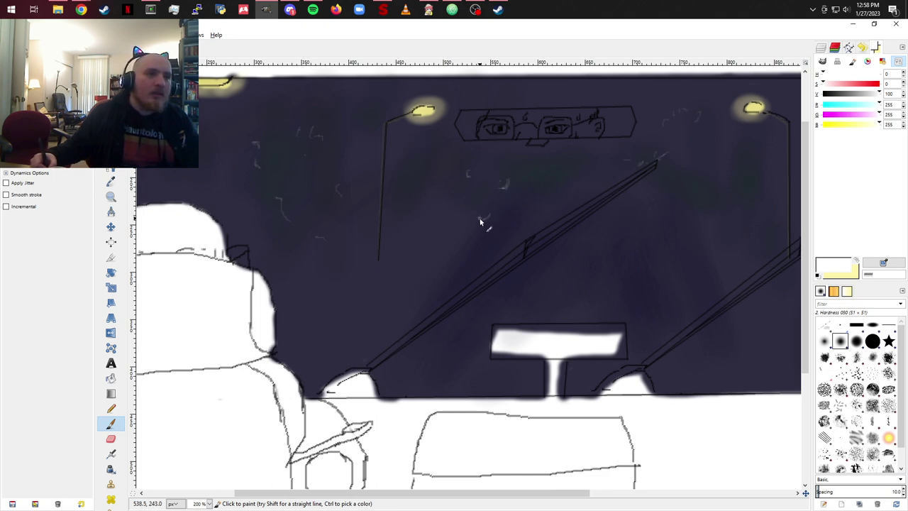
{"action": "left_click_drag", "start_coordinate": [480, 219], "coordinate": [488, 216]}
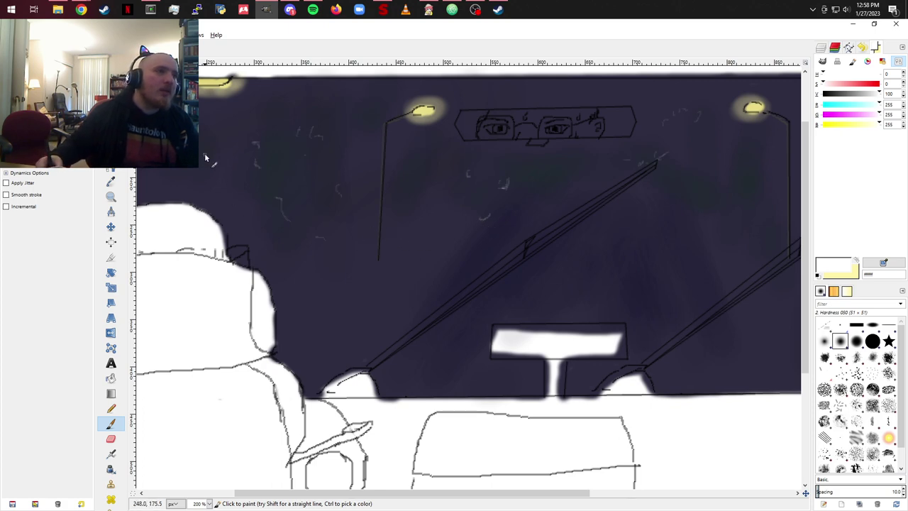
Step: Brush faint white curved marks above the driver's head and beside the driver-side wiper on the windshield
{"action": "left_click_drag", "start_coordinate": [211, 151], "coordinate": [205, 156]}
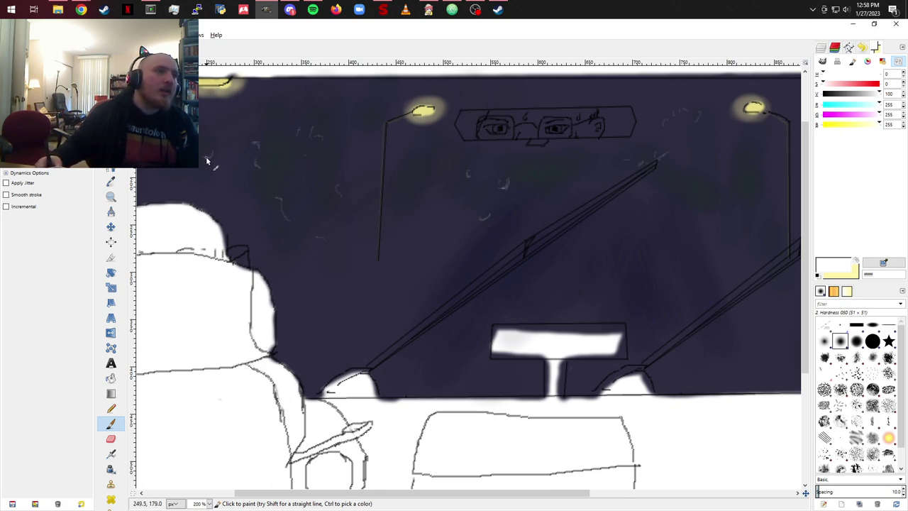
{"action": "left_click", "coordinate": [227, 178]}
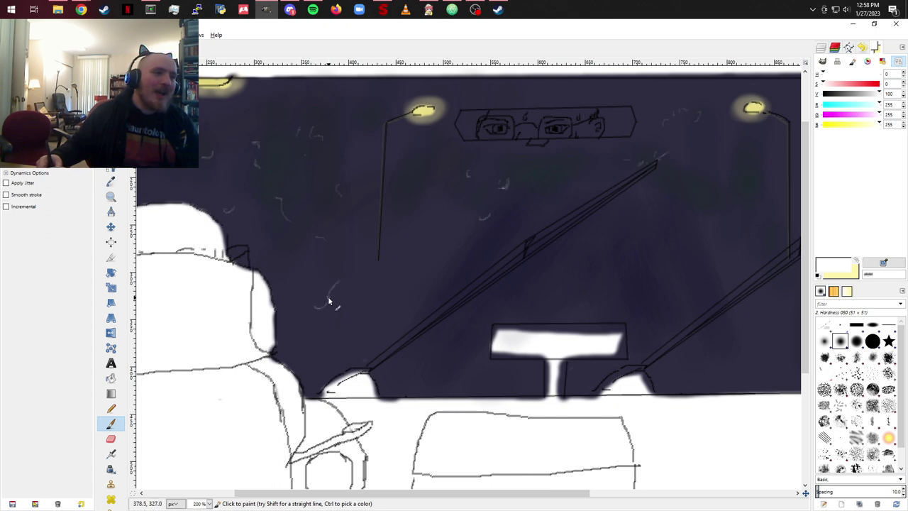
{"action": "left_click_drag", "start_coordinate": [318, 307], "coordinate": [325, 285]}
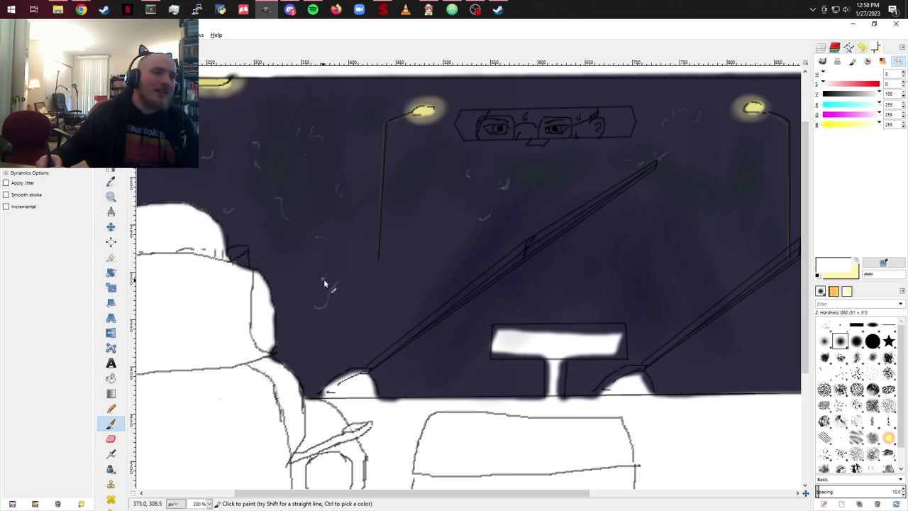
{"action": "left_click_drag", "start_coordinate": [399, 299], "coordinate": [408, 300]}
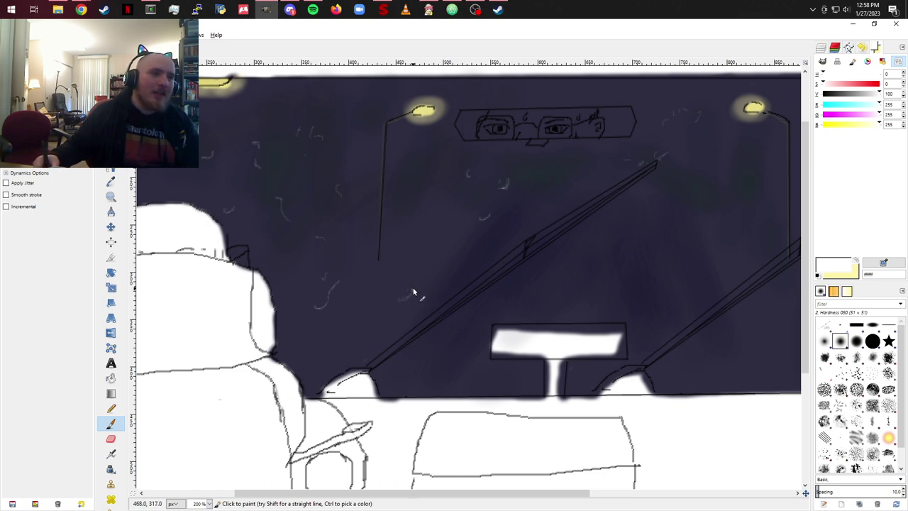
{"action": "left_click_drag", "start_coordinate": [415, 287], "coordinate": [420, 281]}
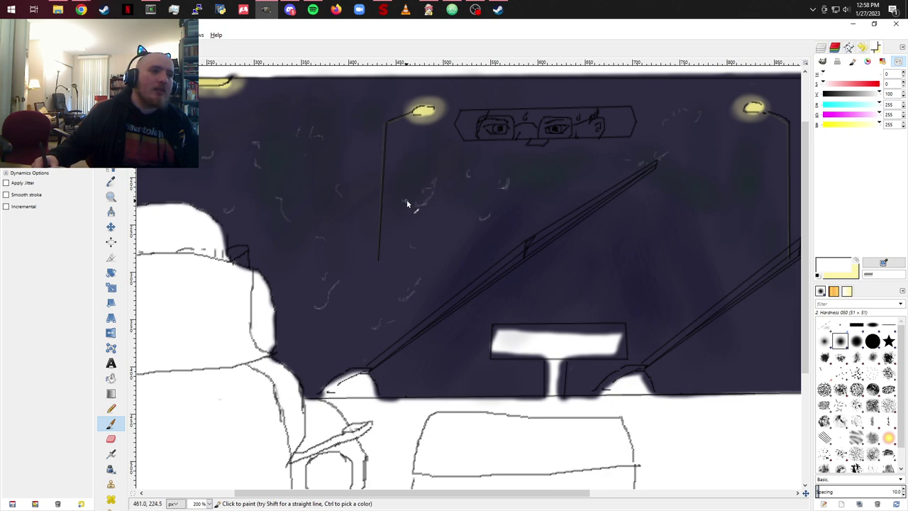
Step: Brush short faint white curved marks on the windshield between the two wipers and around the streetlight nearest the passenger seat
{"action": "left_click_drag", "start_coordinate": [412, 196], "coordinate": [421, 183]}
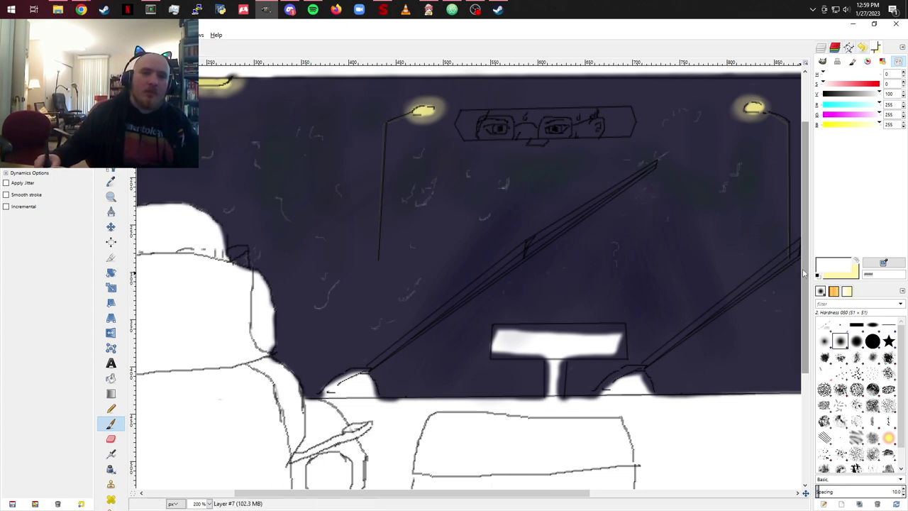
{"action": "scroll", "coordinate": [763, 270], "scroll_direction": "right", "scroll_amount": 5}
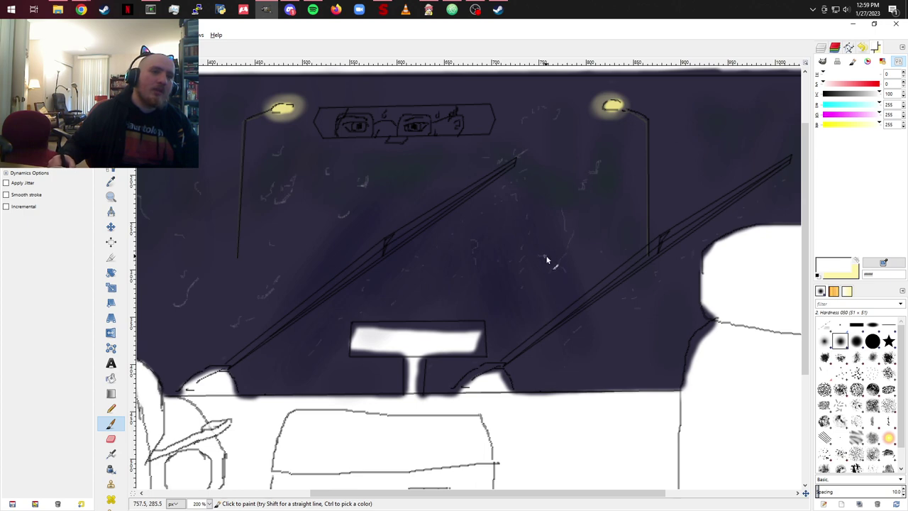
{"action": "left_click_drag", "start_coordinate": [686, 122], "coordinate": [688, 138]}
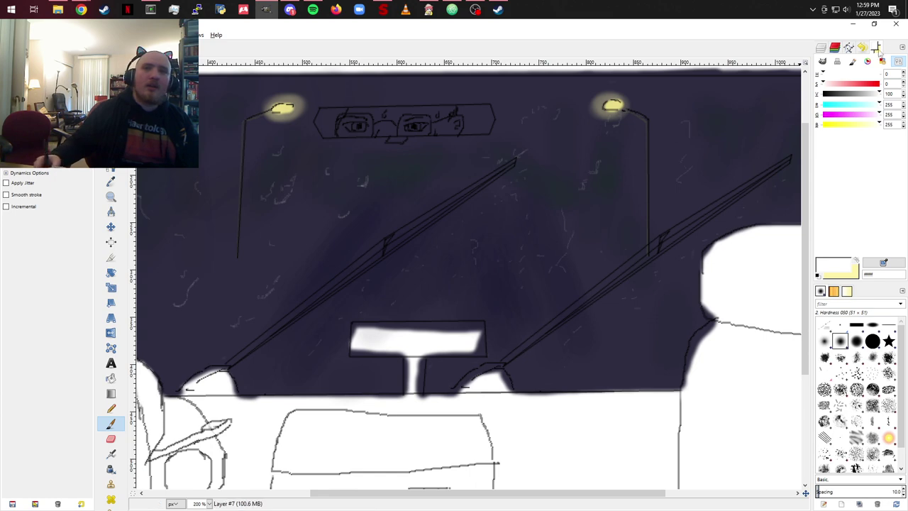
{"action": "left_click", "coordinate": [856, 262]}
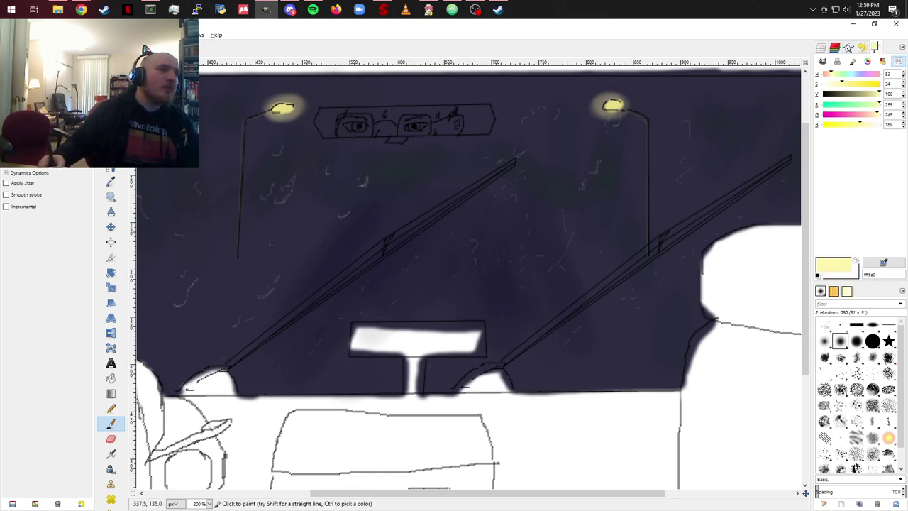
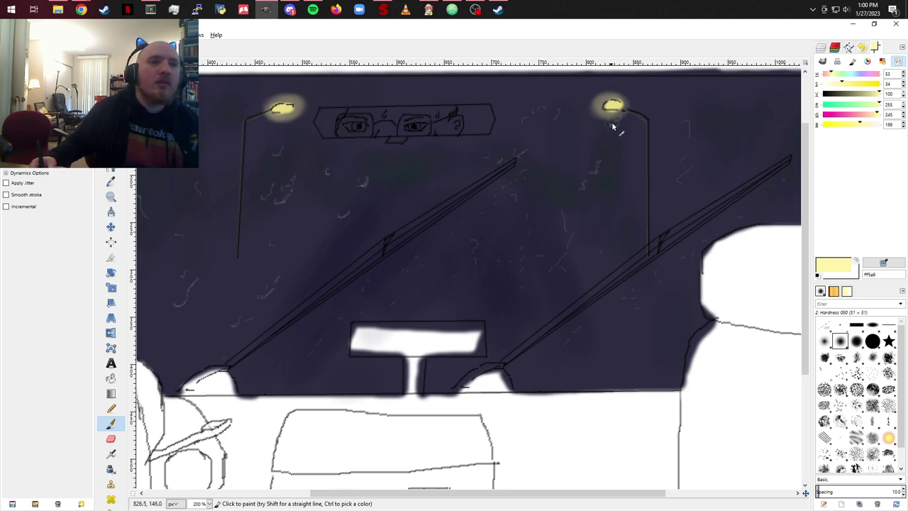
{"action": "key", "text": "ctrl"}
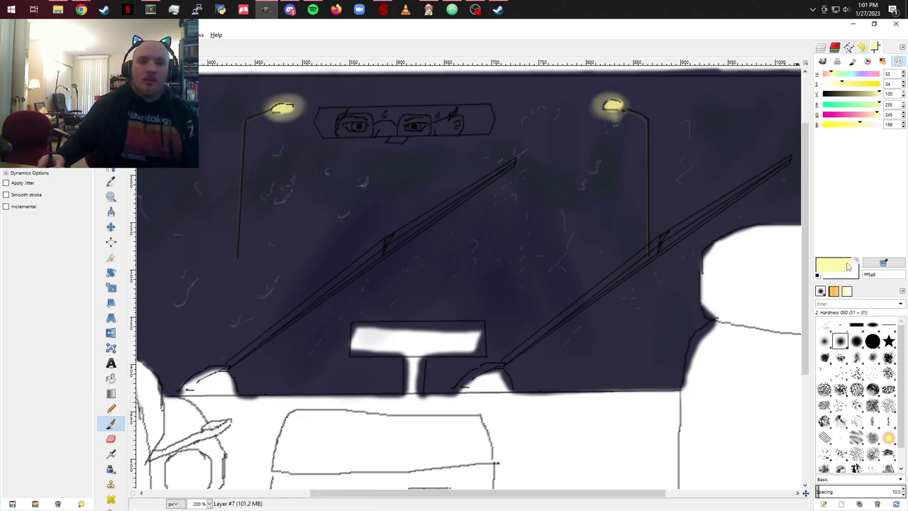
{"action": "key", "text": "x"}
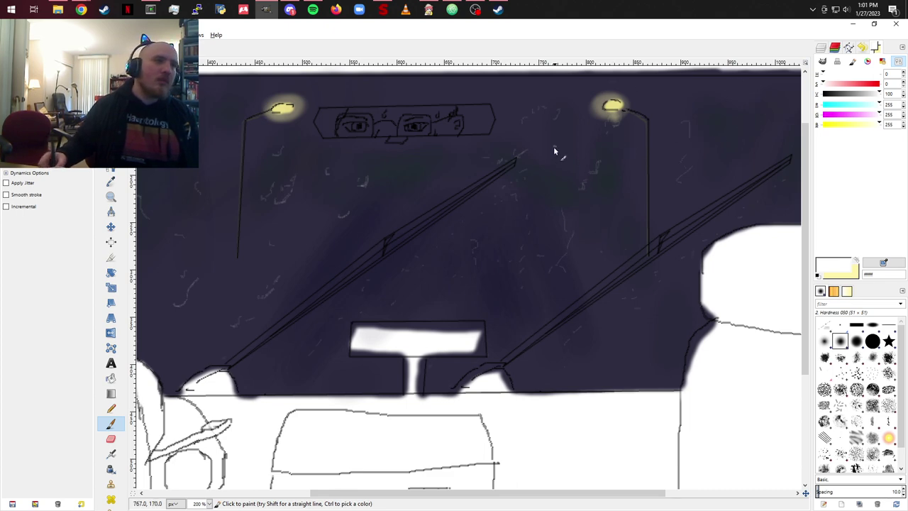
Step: Brush small faint white marks low on the windshield beside the driver's seat and near the base of the second wiper
{"action": "left_click_drag", "start_coordinate": [217, 160], "coordinate": [484, 200]}
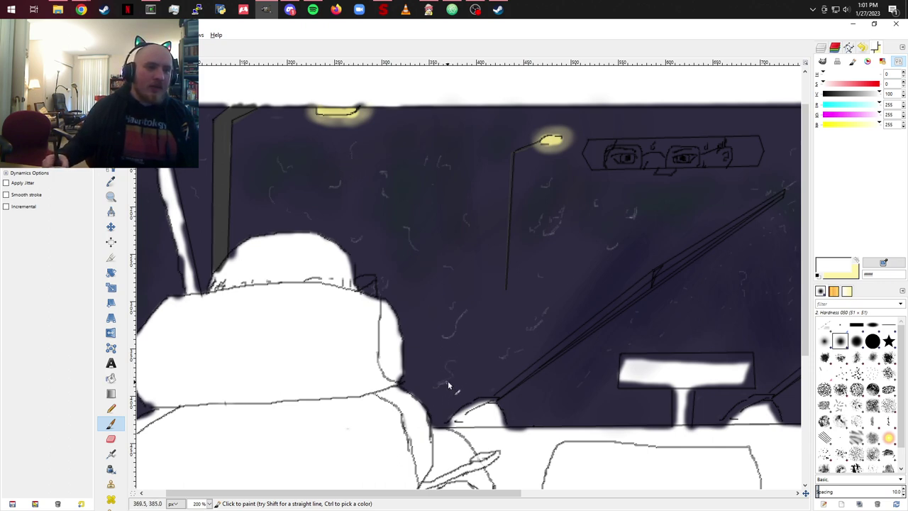
{"action": "left_click_drag", "start_coordinate": [449, 361], "coordinate": [448, 374]}
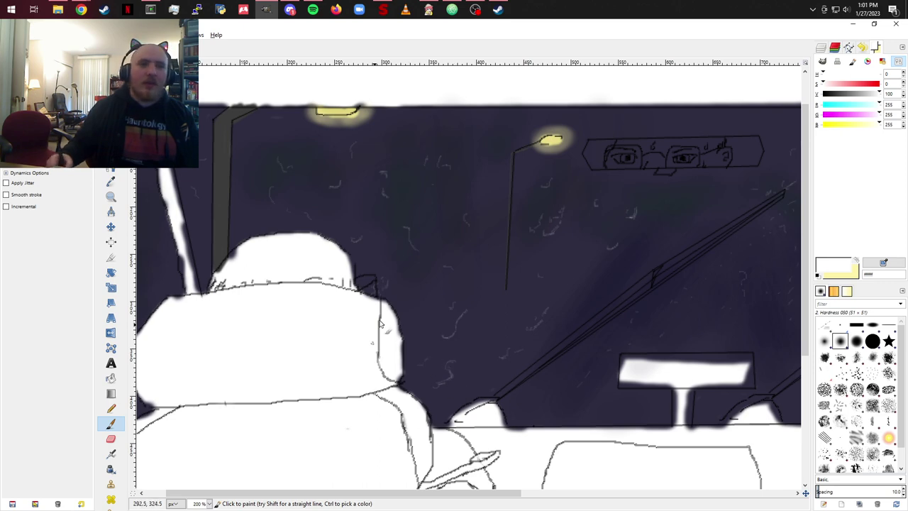
{"action": "left_click_drag", "start_coordinate": [566, 346], "coordinate": [459, 274]}
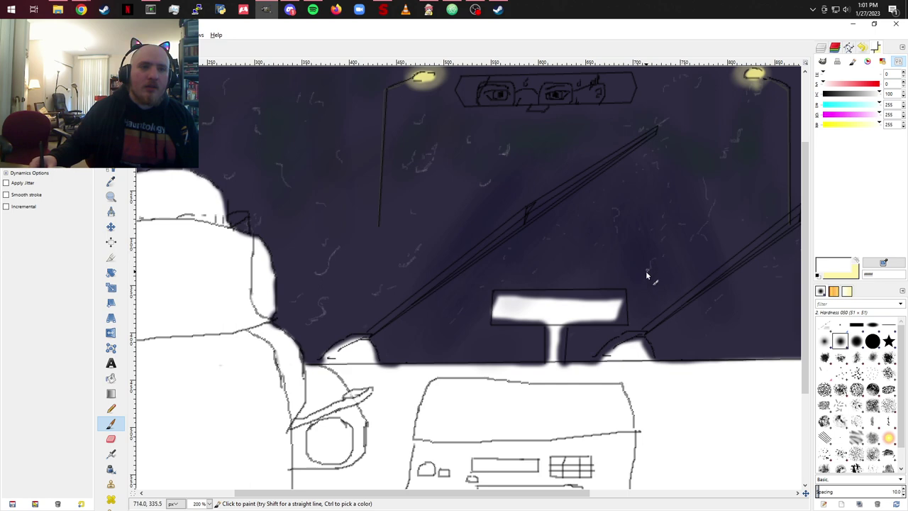
Step: Brush faint white squiggly marks on the windshield around the passenger headrest and in the passenger side window
{"action": "scroll", "coordinate": [712, 270], "scroll_direction": "right", "scroll_amount": 5}
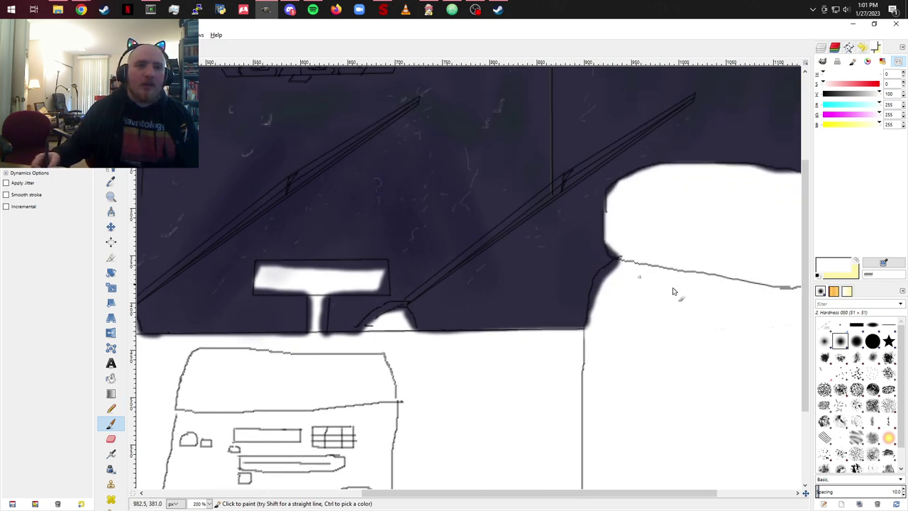
{"action": "scroll", "coordinate": [608, 211], "scroll_direction": "up", "scroll_amount": 5}
{"action": "scroll", "coordinate": [609, 210], "scroll_direction": "right", "scroll_amount": 3}
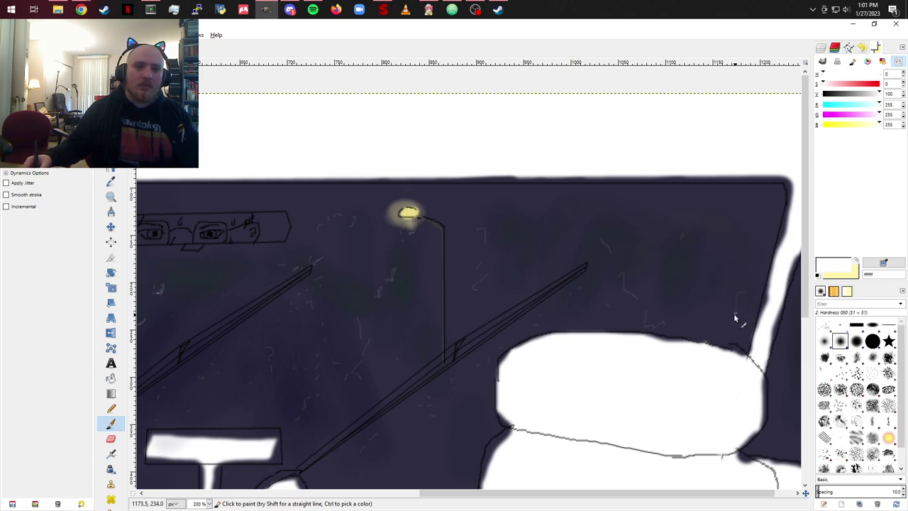
{"action": "scroll", "coordinate": [738, 359], "scroll_direction": "down", "scroll_amount": 2}
{"action": "scroll", "coordinate": [738, 358], "scroll_direction": "right", "scroll_amount": 3}
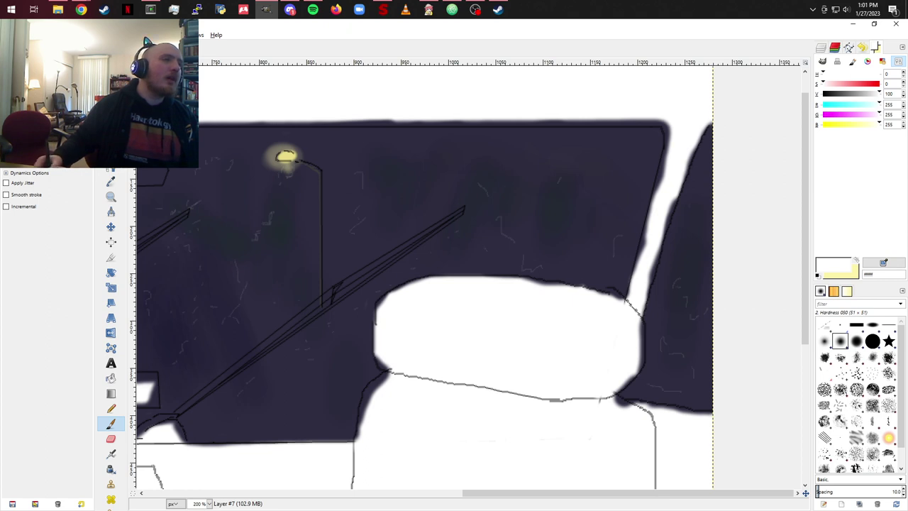
Step: Brush broad, very faint white streaks across the windshield above the passenger headrest, beneath the streetlight and between the wipers
{"action": "scroll", "coordinate": [274, 319], "scroll_direction": "left", "scroll_amount": 5}
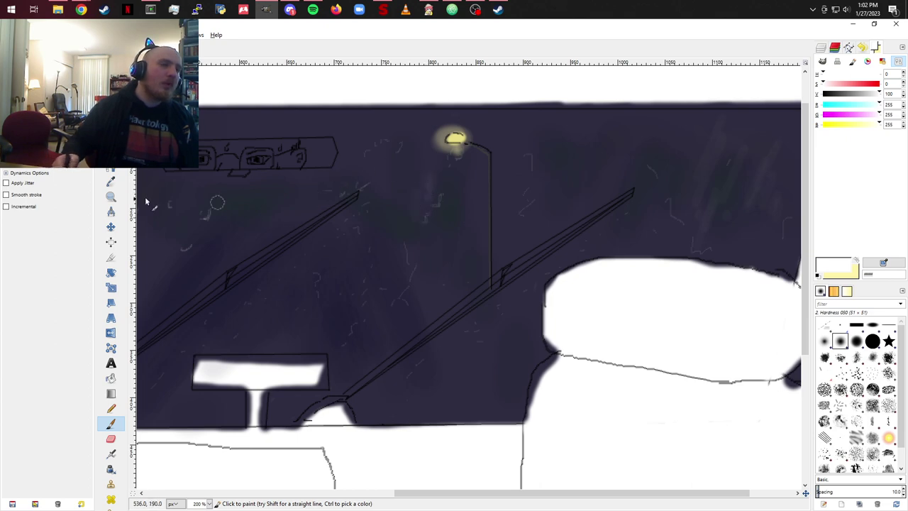
{"action": "mouse_move", "coordinate": [239, 209]}
{"action": "left_mouse_down"}
{"action": "mouse_move", "coordinate": [397, 216]}
{"action": "mouse_move", "coordinate": [446, 181]}
{"action": "left_mouse_up"}
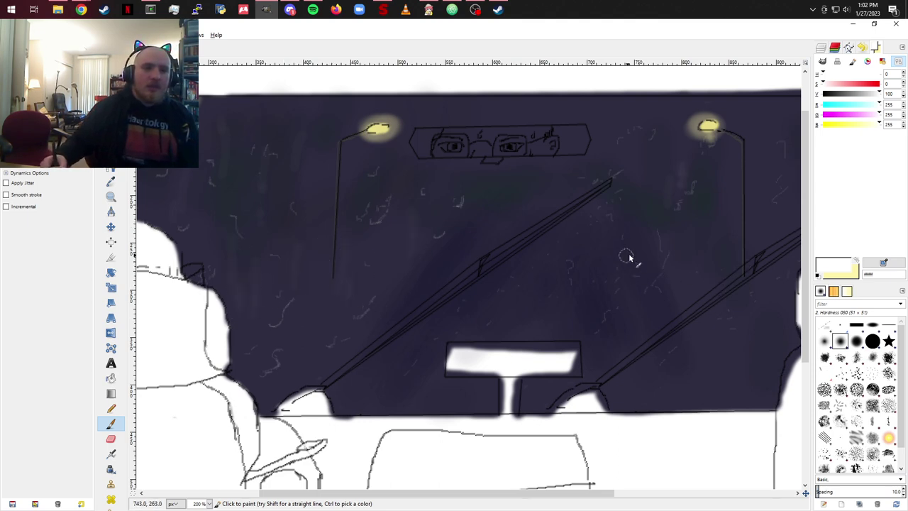
{"action": "left_click_drag", "start_coordinate": [654, 233], "coordinate": [655, 268]}
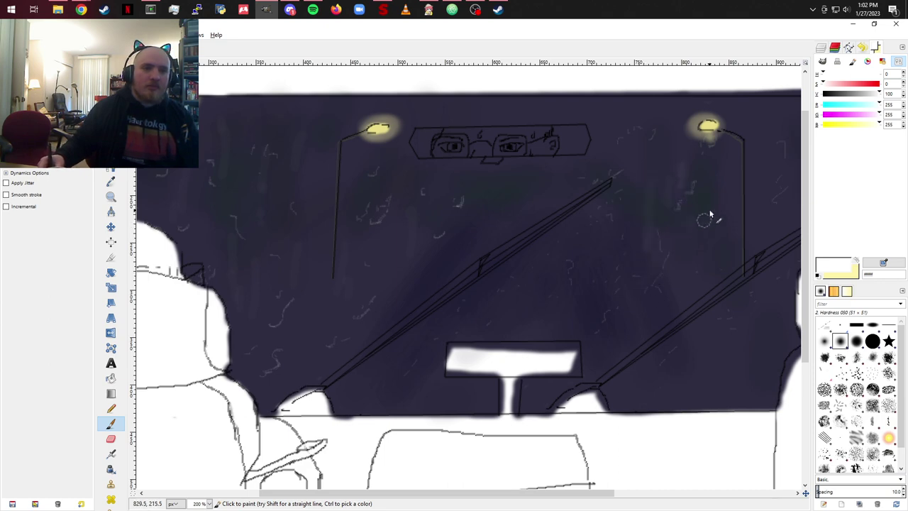
{"action": "left_click_drag", "start_coordinate": [738, 349], "coordinate": [482, 276]}
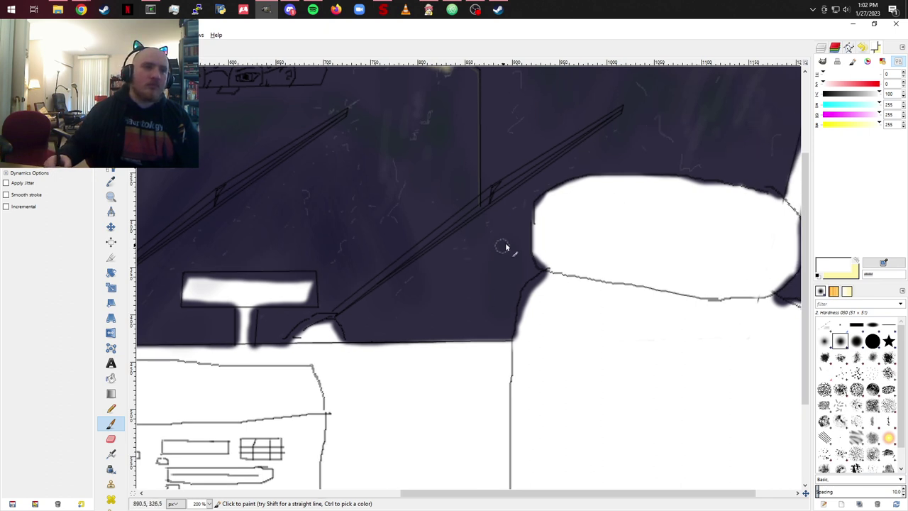
{"action": "left_click_drag", "start_coordinate": [582, 287], "coordinate": [355, 257]}
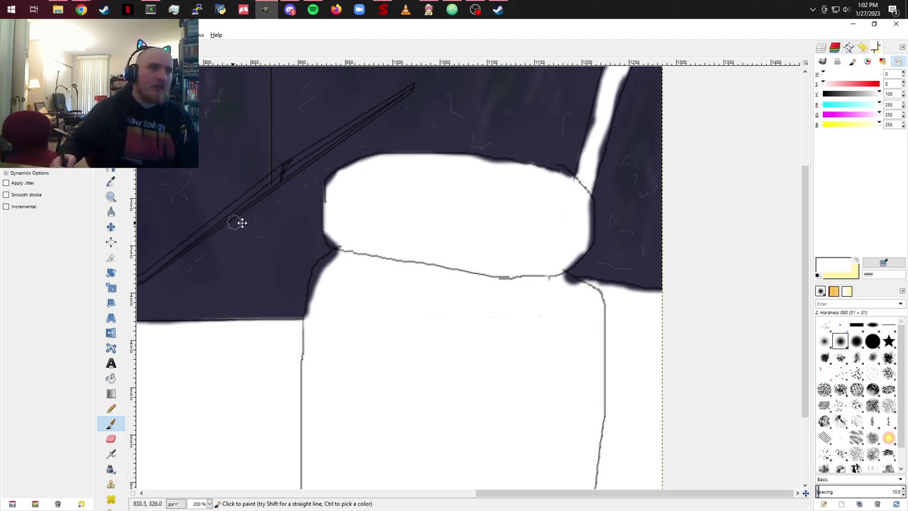
{"action": "mouse_move", "coordinate": [239, 219]}
{"action": "left_mouse_down"}
{"action": "mouse_move", "coordinate": [594, 285]}
{"action": "mouse_move", "coordinate": [716, 338]}
{"action": "mouse_move", "coordinate": [634, 287]}
{"action": "left_mouse_up"}
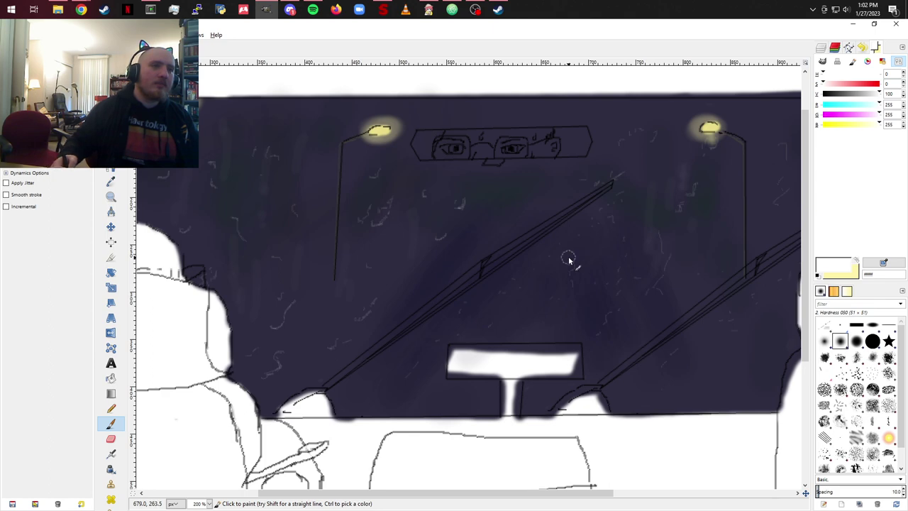
Step: Brush broad, very faint white streaks on the driver's half of the windshield and in the driver's side window
{"action": "left_click_drag", "start_coordinate": [569, 260], "coordinate": [795, 280]}
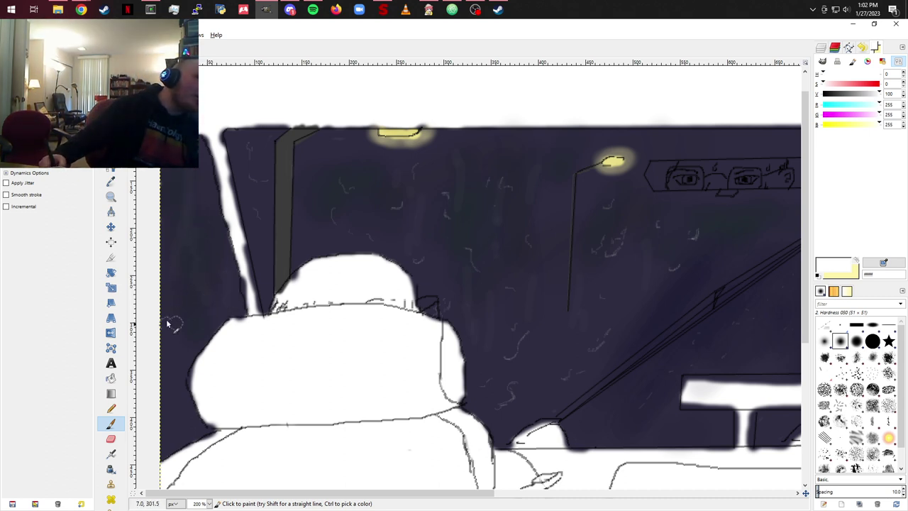
{"action": "left_click_drag", "start_coordinate": [201, 370], "coordinate": [178, 402]}
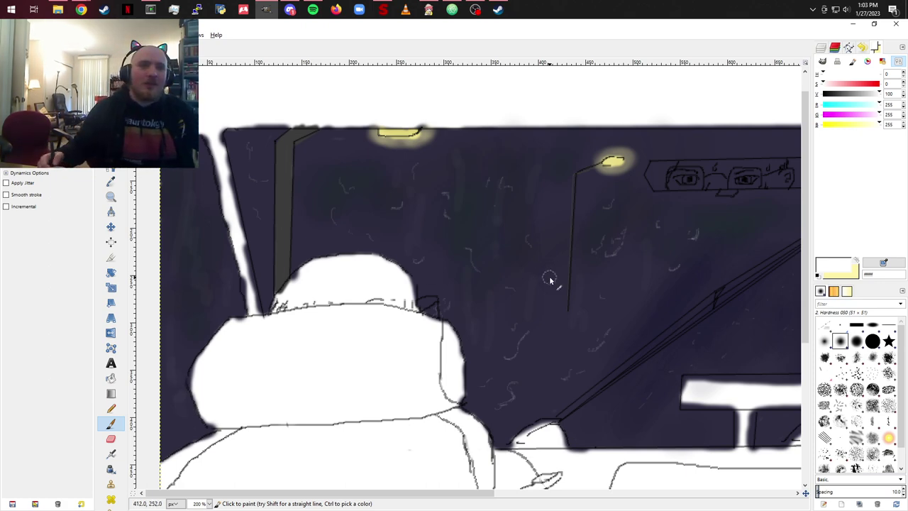
{"action": "mouse_move", "coordinate": [549, 280]}
{"action": "left_mouse_down"}
{"action": "mouse_move", "coordinate": [370, 247]}
{"action": "mouse_move", "coordinate": [491, 221]}
{"action": "mouse_move", "coordinate": [527, 233]}
{"action": "mouse_move", "coordinate": [523, 261]}
{"action": "left_mouse_up"}
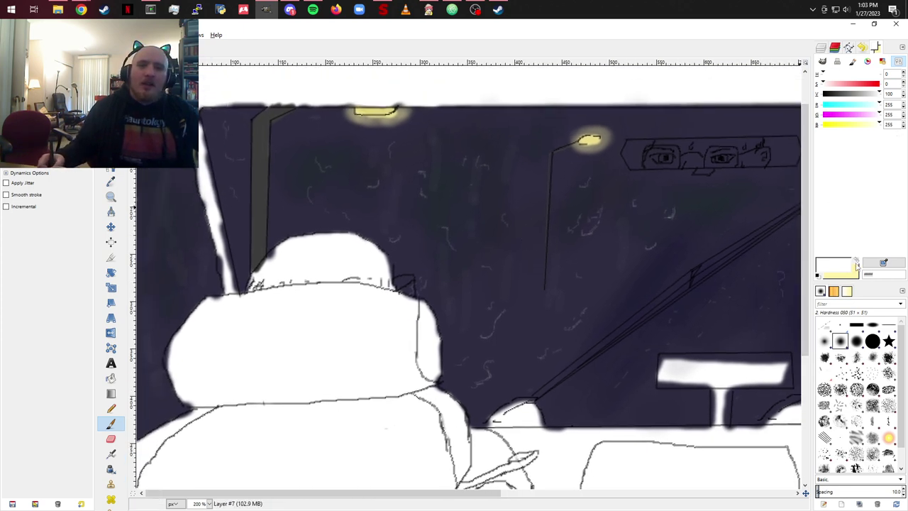
Step: Swap back to the pale yellow foreground color and darken it to olive 36331e, with saturation 44 and value 21
{"action": "left_click", "coordinate": [856, 261]}
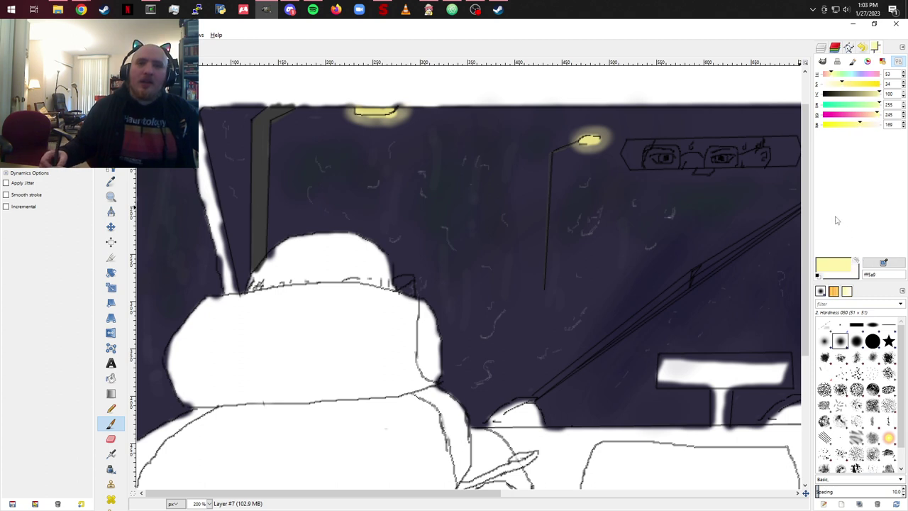
{"action": "left_click_drag", "start_coordinate": [880, 93], "coordinate": [850, 87]}
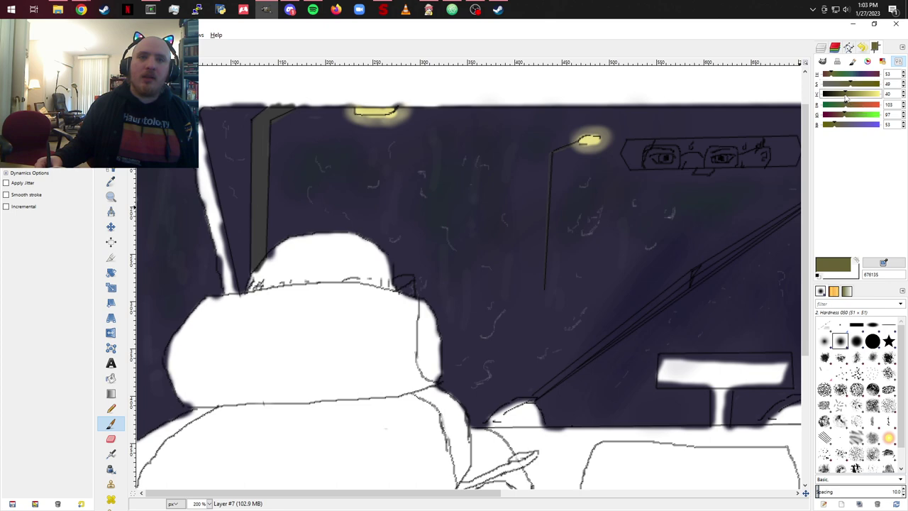
{"action": "left_click_drag", "start_coordinate": [847, 94], "coordinate": [836, 99]}
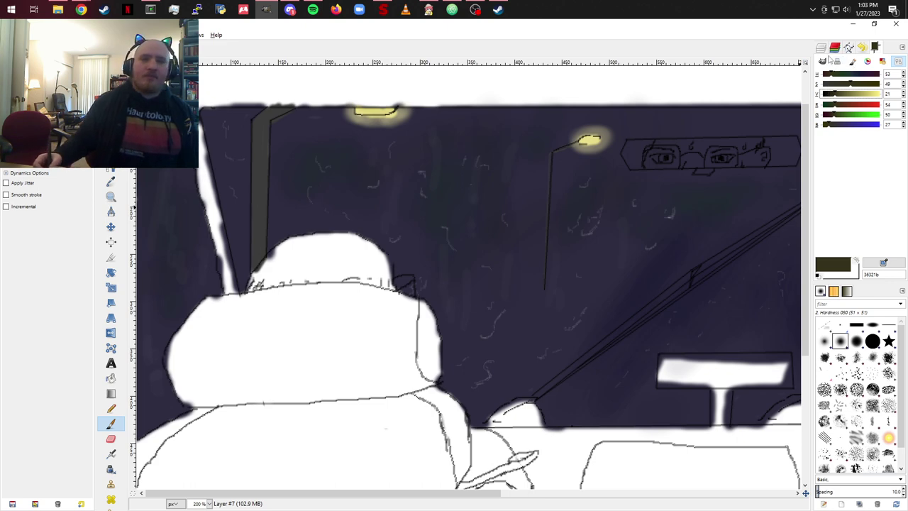
{"action": "left_click", "coordinate": [836, 95]}
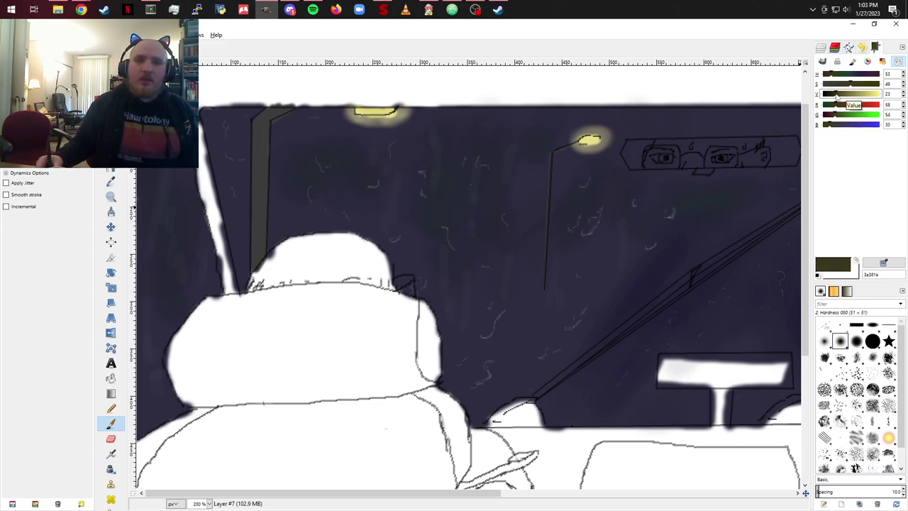
{"action": "left_click", "coordinate": [854, 84]}
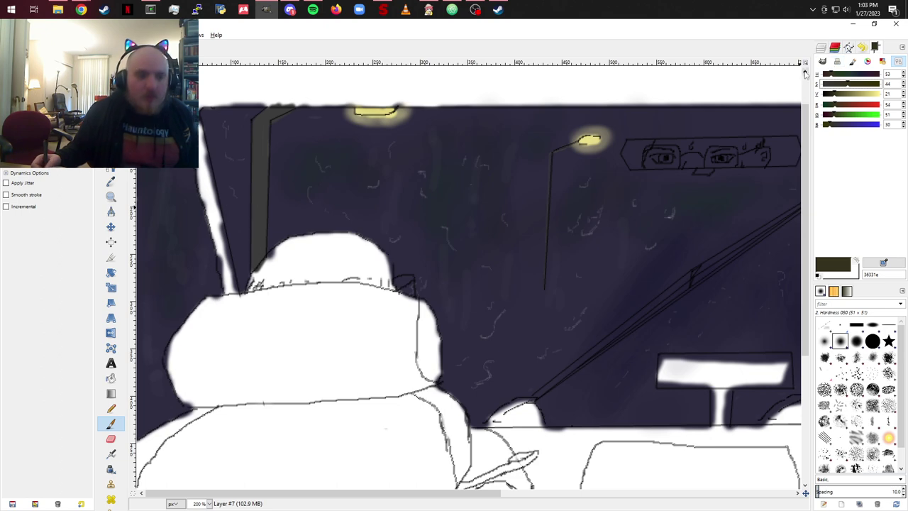
Step: Check what Layer #3 and Layer #2 contain by switching the visibility of each off and on
{"action": "left_click", "coordinate": [822, 48]}
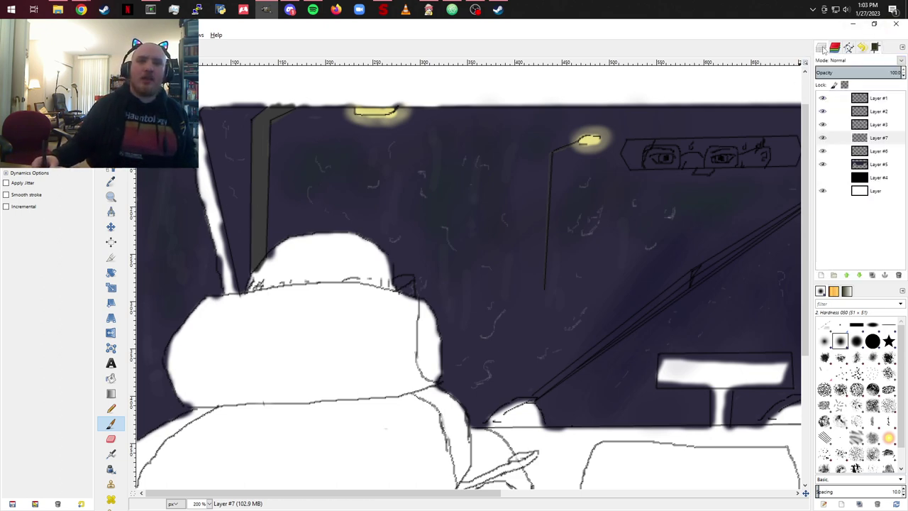
{"action": "left_click", "coordinate": [873, 125]}
{"action": "left_click", "coordinate": [822, 125]}
{"action": "left_click", "coordinate": [823, 125]}
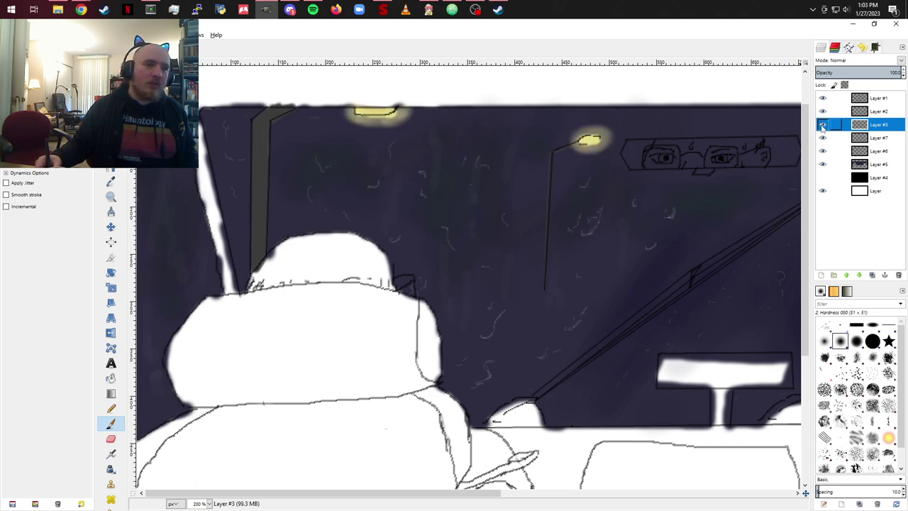
{"action": "left_click", "coordinate": [888, 112]}
{"action": "left_click", "coordinate": [823, 111]}
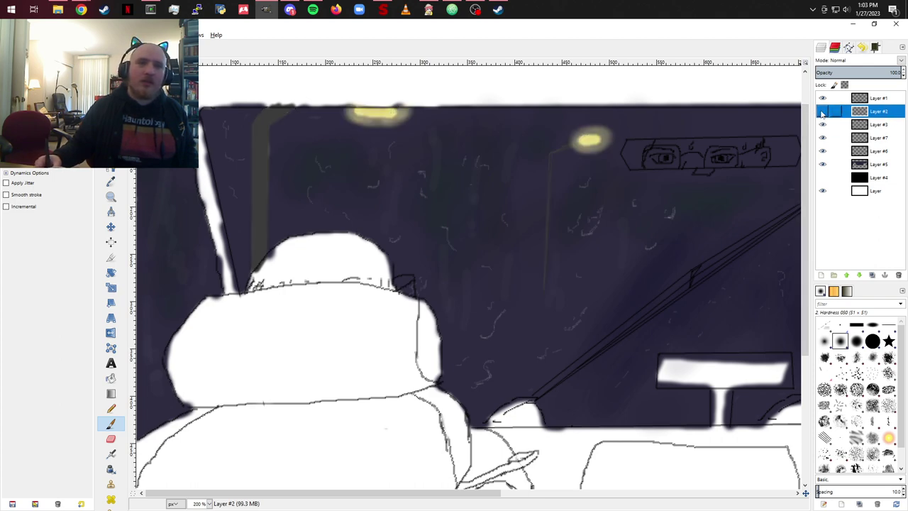
{"action": "left_click", "coordinate": [823, 111]}
Step: Add a new 1280 by 720 px transparent layer and place it directly beneath Layer #1
{"action": "left_click", "coordinate": [839, 99]}
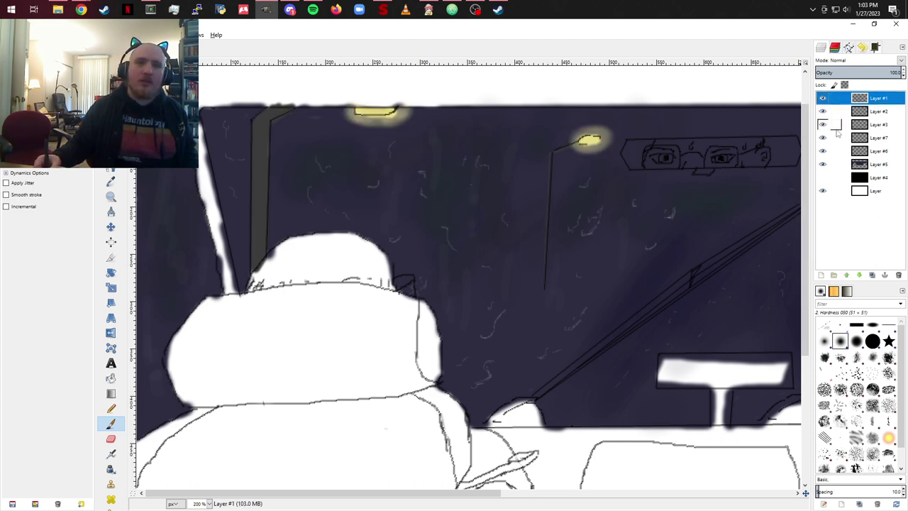
{"action": "left_click", "coordinate": [835, 276]}
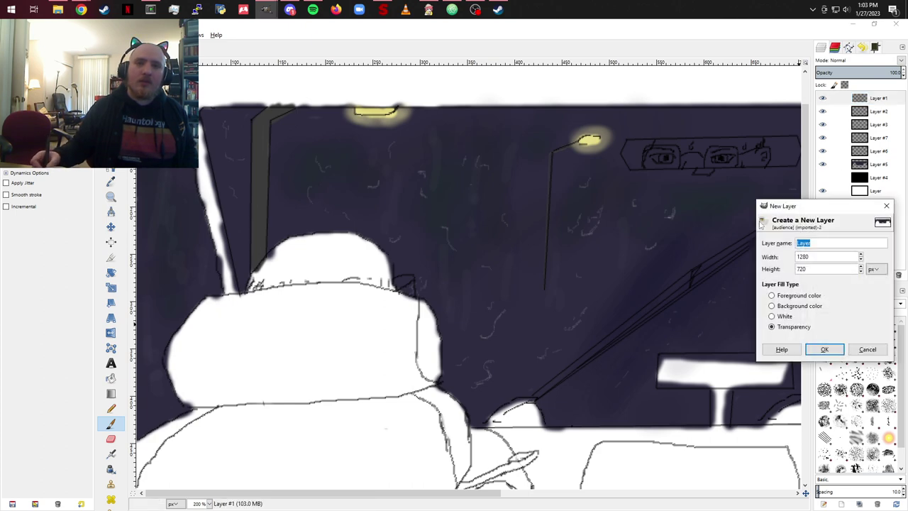
{"action": "left_click", "coordinate": [825, 349]}
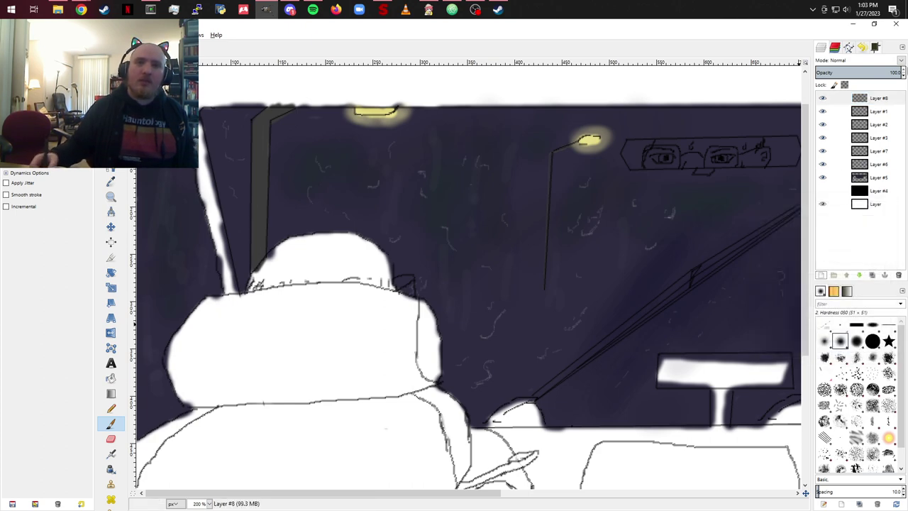
{"action": "left_click_drag", "start_coordinate": [896, 110], "coordinate": [896, 113]}
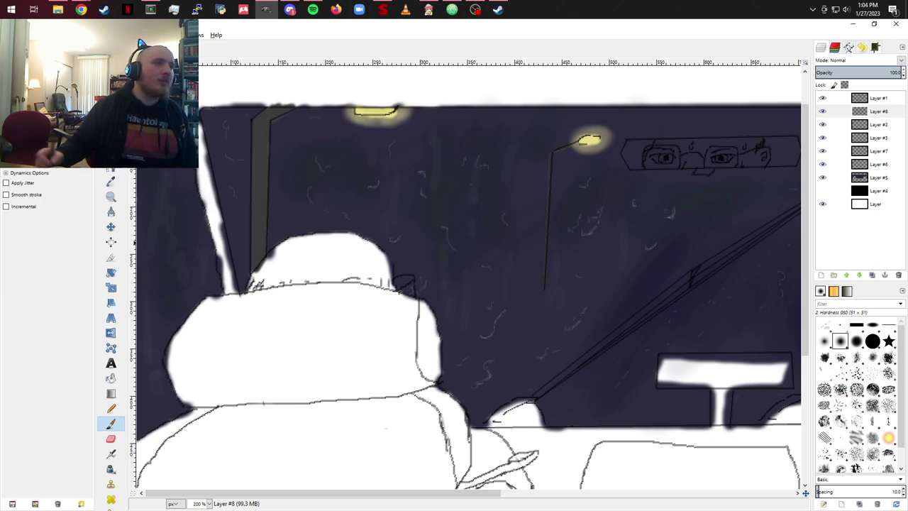
{"action": "left_click", "coordinate": [209, 305]}
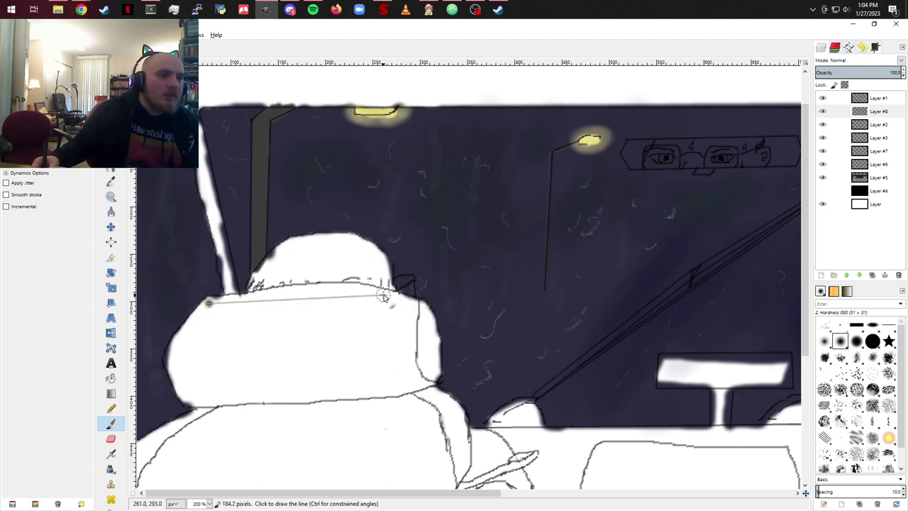
{"action": "left_click", "coordinate": [419, 303], "text": "shift"}
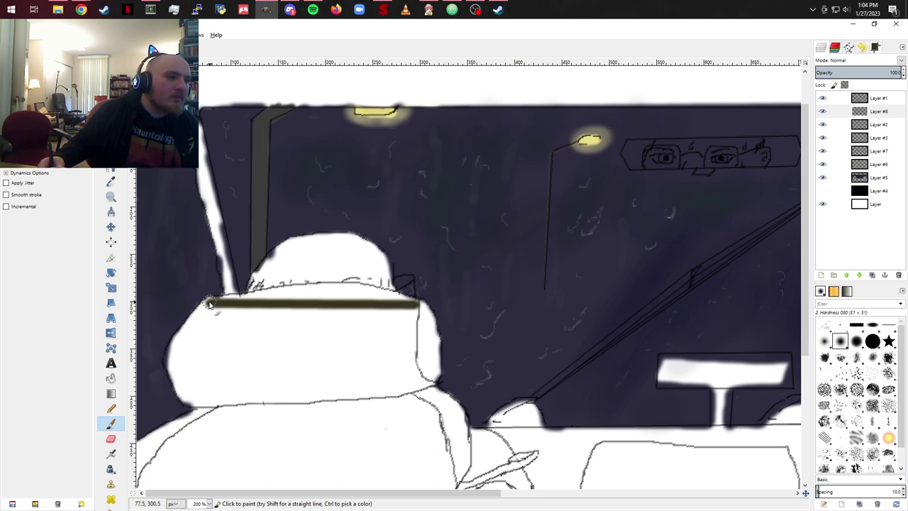
{"action": "left_click_drag", "start_coordinate": [222, 305], "coordinate": [276, 294]}
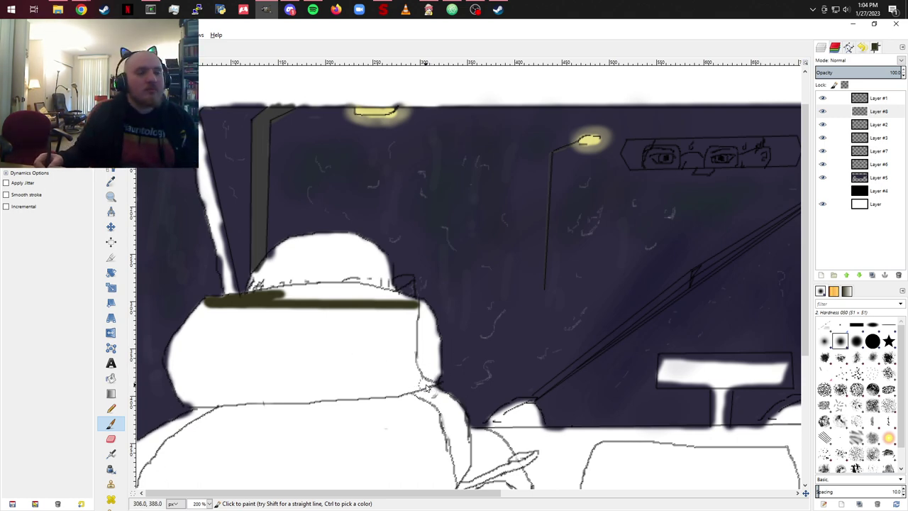
{"action": "key", "text": "ctrl+z"}
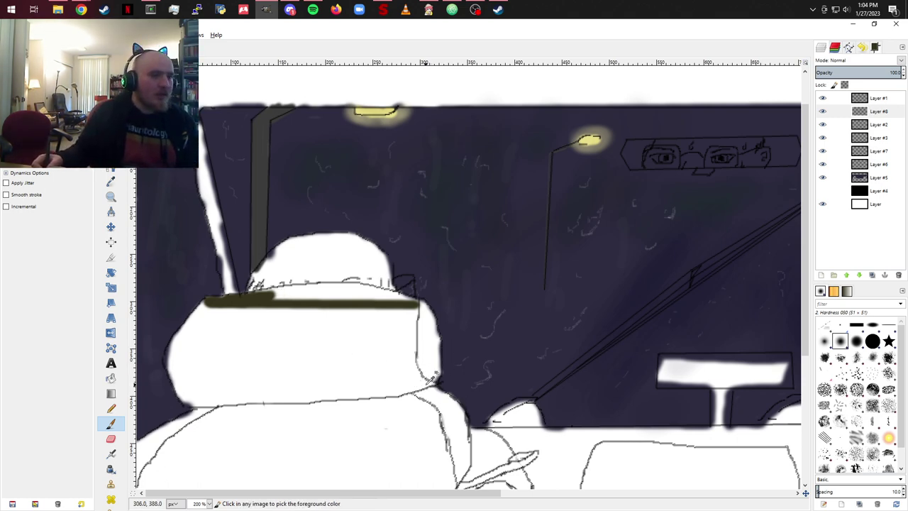
{"action": "key", "text": "ctrl+z"}
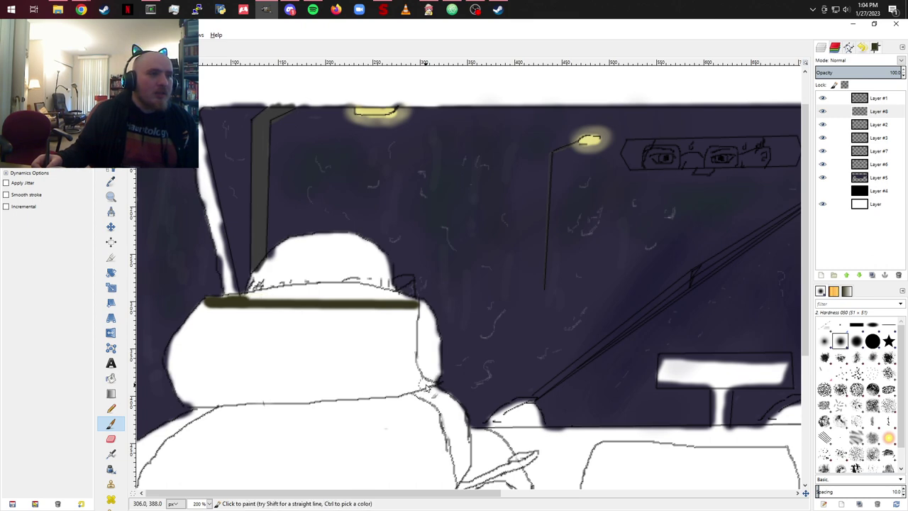
{"action": "key", "text": "ctrl"}
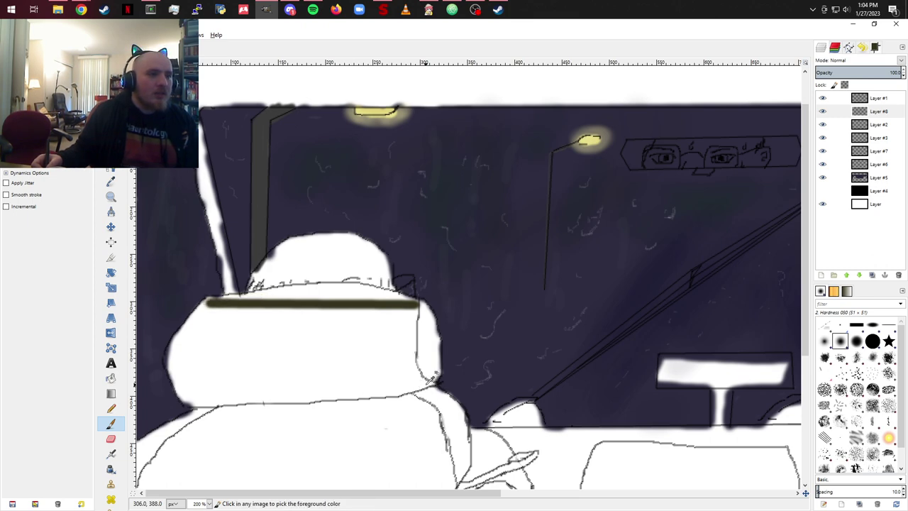
{"action": "key", "text": "ctrl+z"}
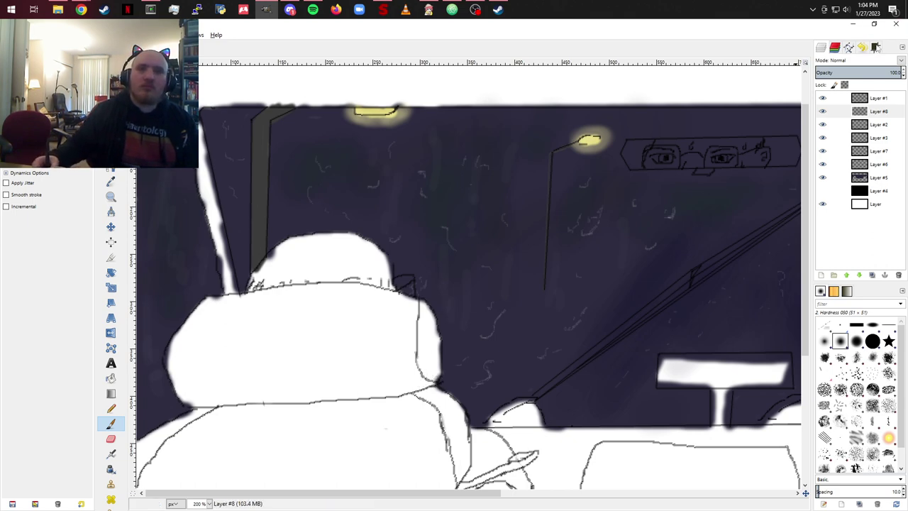
Step: Darken the foreground olive to 18160d, value 9, and brush a thick outline just inside the driver's headrest, leaving a gap along its lower edge
{"action": "left_click", "coordinate": [875, 47]}
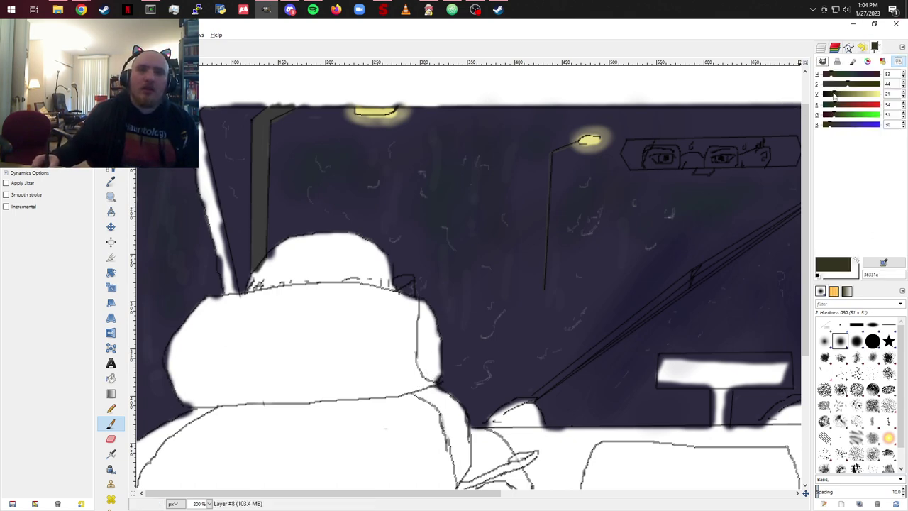
{"action": "left_click_drag", "start_coordinate": [836, 97], "coordinate": [828, 97]}
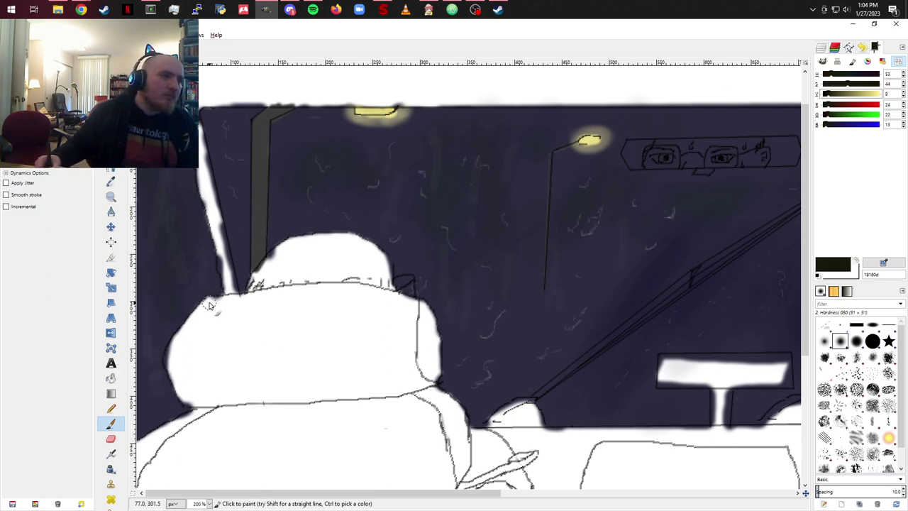
{"action": "mouse_move", "coordinate": [210, 305]}
{"action": "left_mouse_down"}
{"action": "mouse_move", "coordinate": [171, 362]}
{"action": "mouse_move", "coordinate": [179, 342]}
{"action": "mouse_move", "coordinate": [212, 306]}
{"action": "mouse_move", "coordinate": [181, 360]}
{"action": "mouse_move", "coordinate": [171, 364]}
{"action": "mouse_move", "coordinate": [188, 403]}
{"action": "mouse_move", "coordinate": [200, 407]}
{"action": "left_mouse_up"}
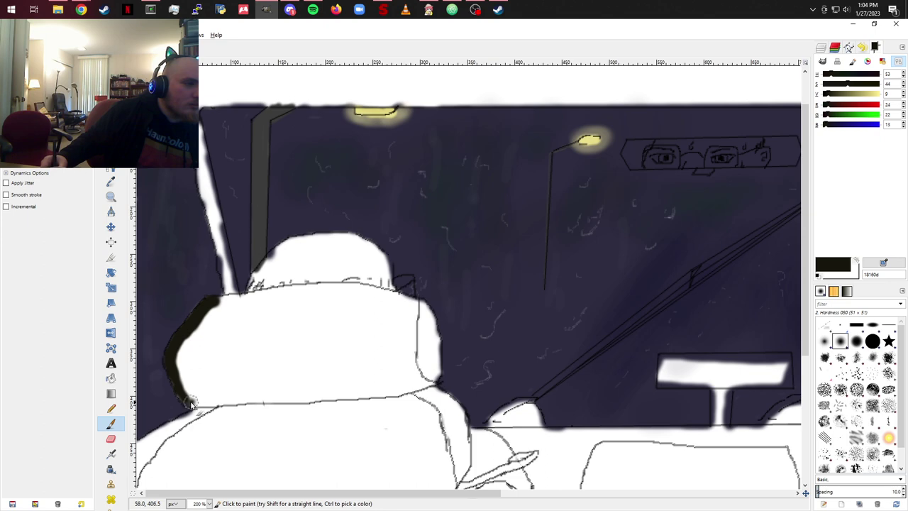
{"action": "mouse_move", "coordinate": [186, 398]}
{"action": "left_mouse_down"}
{"action": "mouse_move", "coordinate": [249, 410]}
{"action": "mouse_move", "coordinate": [237, 406]}
{"action": "mouse_move", "coordinate": [355, 404]}
{"action": "left_mouse_up"}
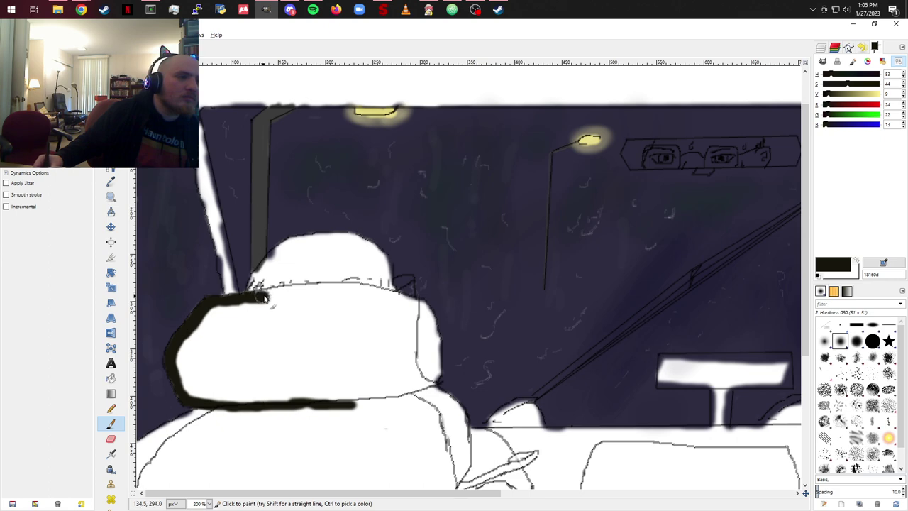
{"action": "left_click_drag", "start_coordinate": [277, 297], "coordinate": [289, 298]}
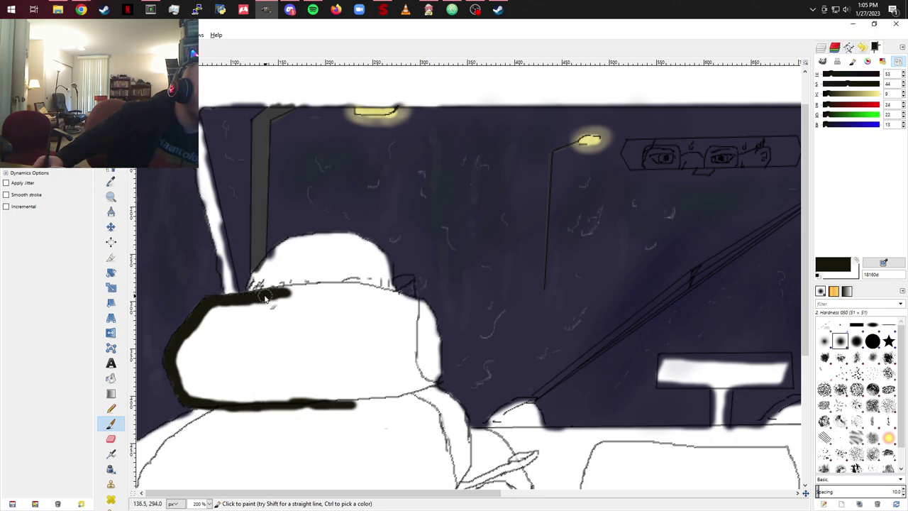
{"action": "mouse_move", "coordinate": [266, 299]}
{"action": "left_mouse_down"}
{"action": "mouse_move", "coordinate": [306, 295]}
{"action": "mouse_move", "coordinate": [283, 292]}
{"action": "left_mouse_up"}
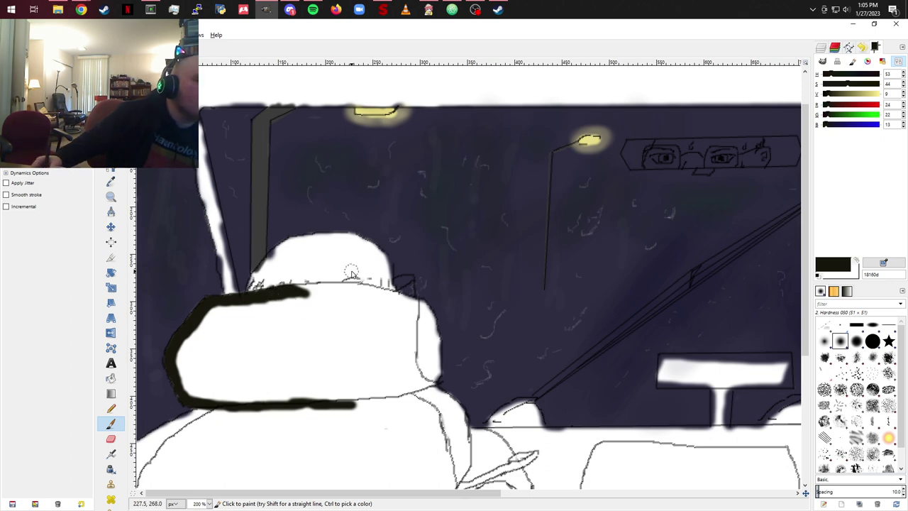
{"action": "mouse_move", "coordinate": [304, 293]}
{"action": "left_mouse_down"}
{"action": "mouse_move", "coordinate": [323, 291]}
{"action": "mouse_move", "coordinate": [295, 291]}
{"action": "mouse_move", "coordinate": [331, 294]}
{"action": "left_mouse_up"}
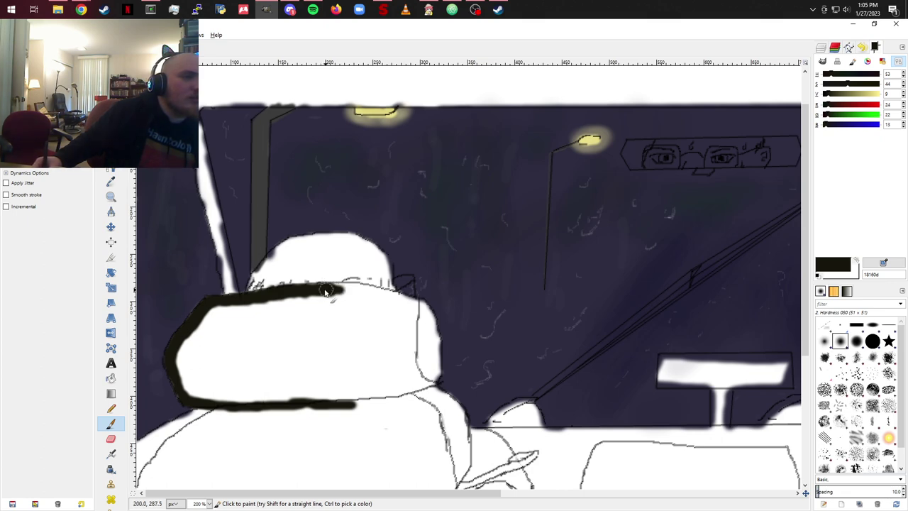
{"action": "left_click_drag", "start_coordinate": [343, 292], "coordinate": [358, 294]}
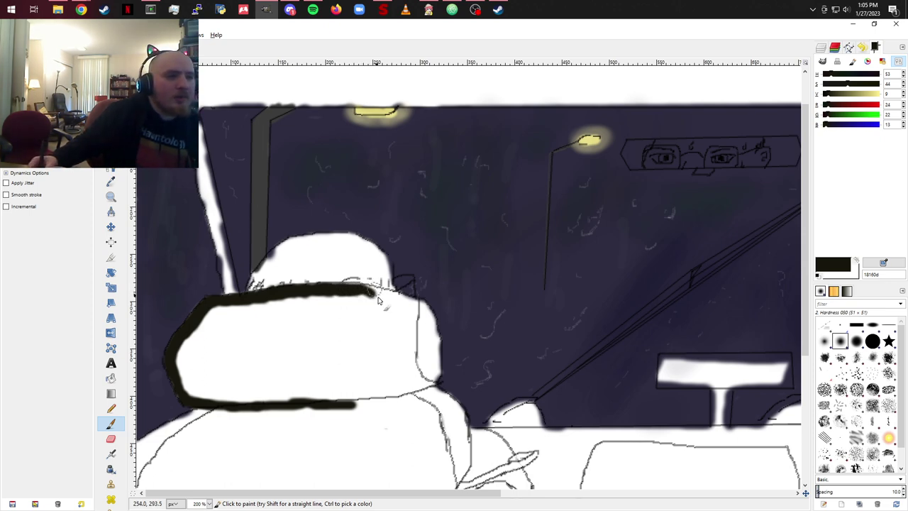
{"action": "mouse_move", "coordinate": [384, 296]}
{"action": "left_mouse_down"}
{"action": "mouse_move", "coordinate": [432, 322]}
{"action": "mouse_move", "coordinate": [435, 355]}
{"action": "mouse_move", "coordinate": [438, 341]}
{"action": "mouse_move", "coordinate": [437, 372]}
{"action": "mouse_move", "coordinate": [409, 396]}
{"action": "left_mouse_up"}
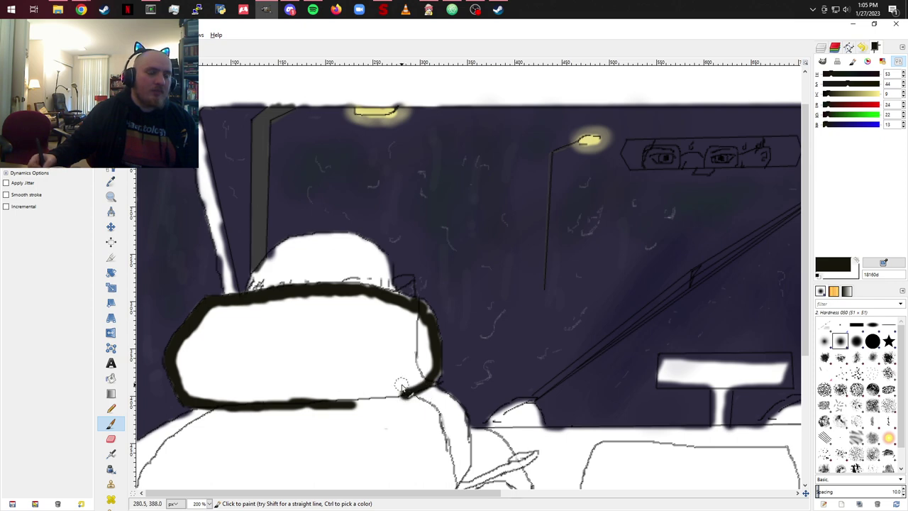
Step: Brush the driver's seat back's left shoulder edge from beneath the headrest down to the canvas's left border
{"action": "mouse_move", "coordinate": [337, 389]}
{"action": "left_mouse_down"}
{"action": "mouse_move", "coordinate": [419, 269]}
{"action": "mouse_move", "coordinate": [421, 249]}
{"action": "left_mouse_up"}
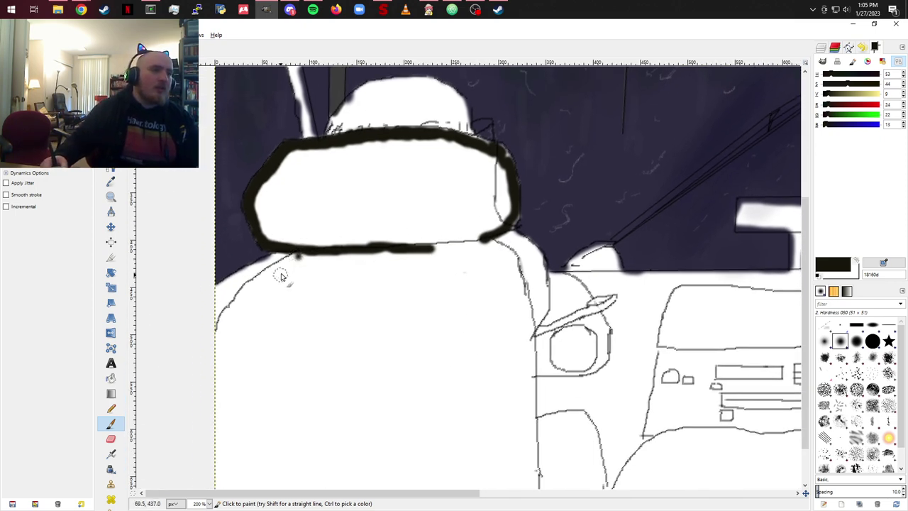
{"action": "left_click_drag", "start_coordinate": [304, 252], "coordinate": [276, 275]}
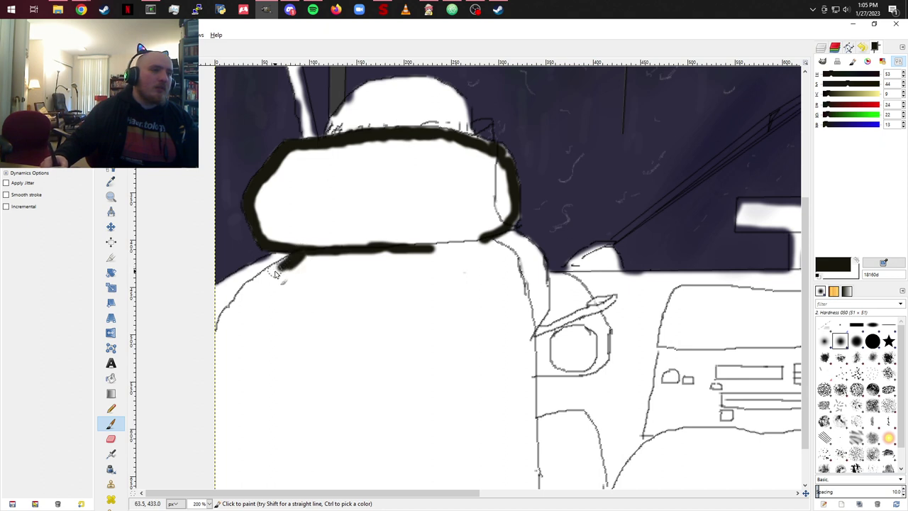
{"action": "left_click", "coordinate": [238, 295], "text": "shift"}
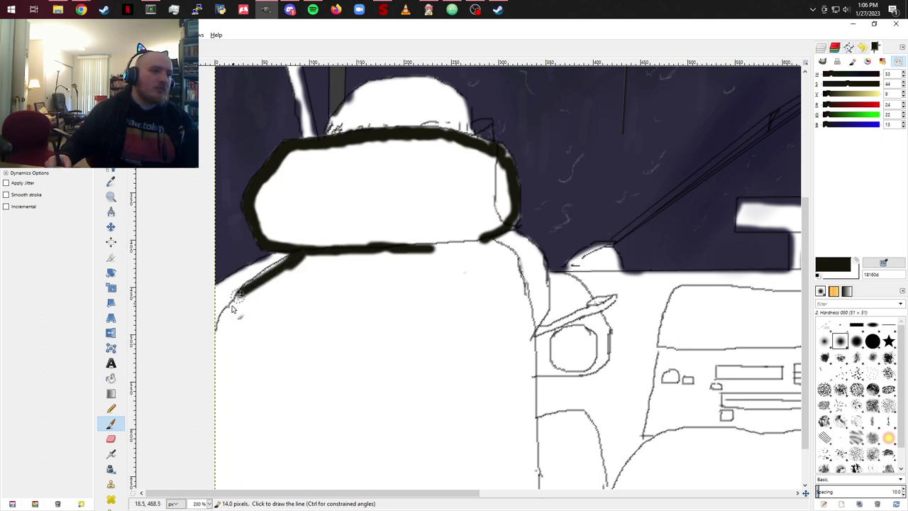
{"action": "left_click", "coordinate": [218, 344], "text": "shift"}
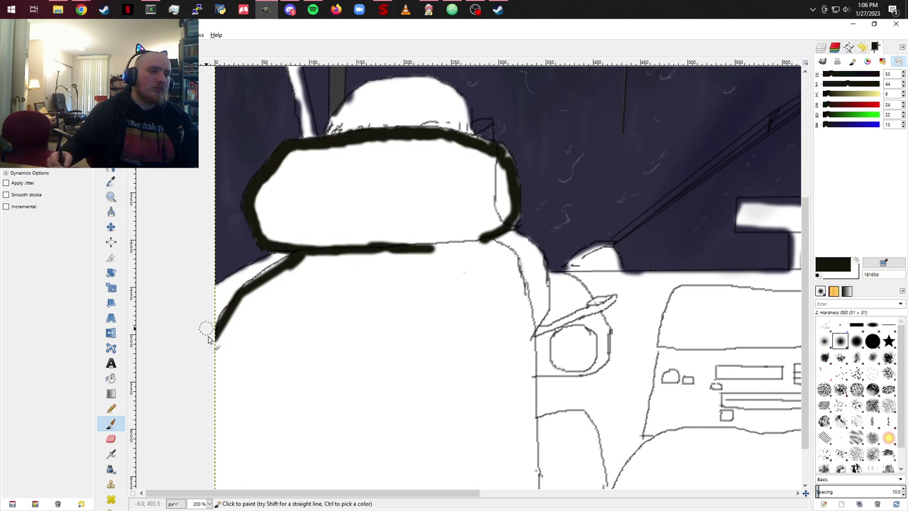
Step: Paint straight dark segments along the seat back's right edge, from below the canvas up to the lever beside the steering wheel
{"action": "left_click_drag", "start_coordinate": [250, 419], "coordinate": [325, 260]}
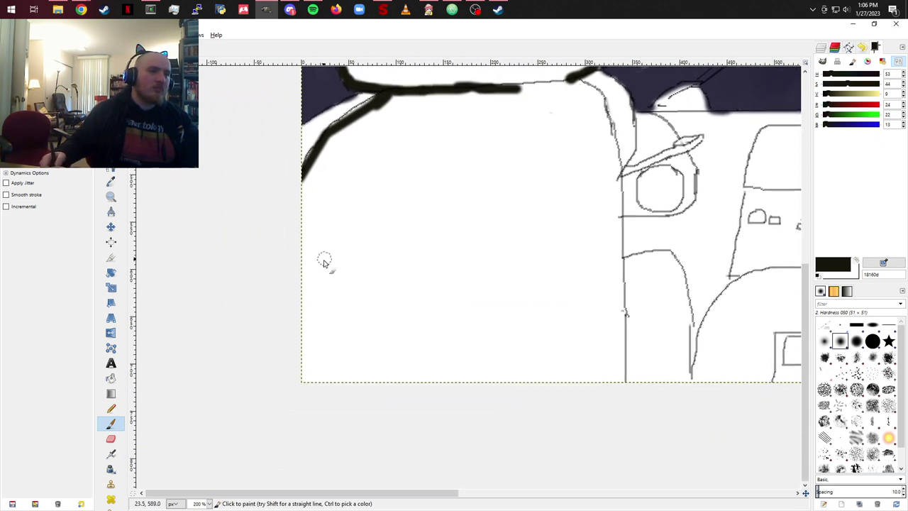
{"action": "left_click", "coordinate": [287, 423], "text": "shift"}
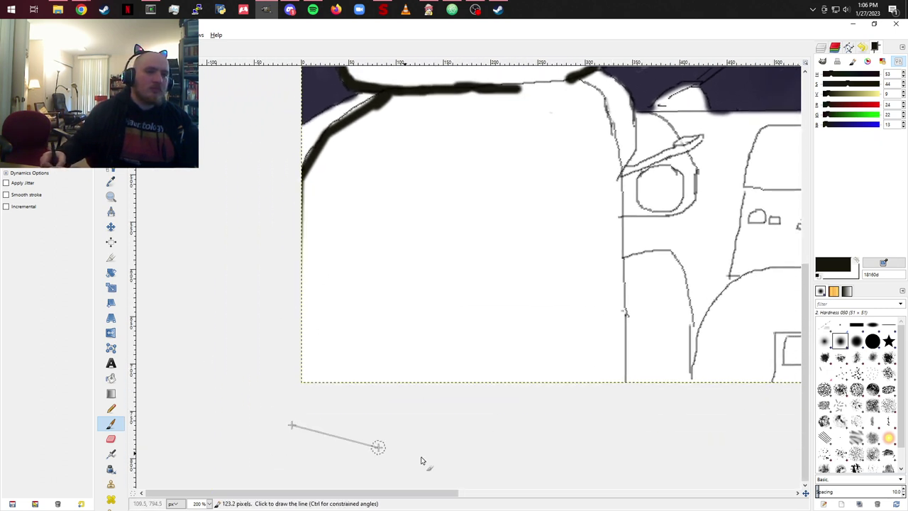
{"action": "left_click", "coordinate": [618, 409], "text": "shift"}
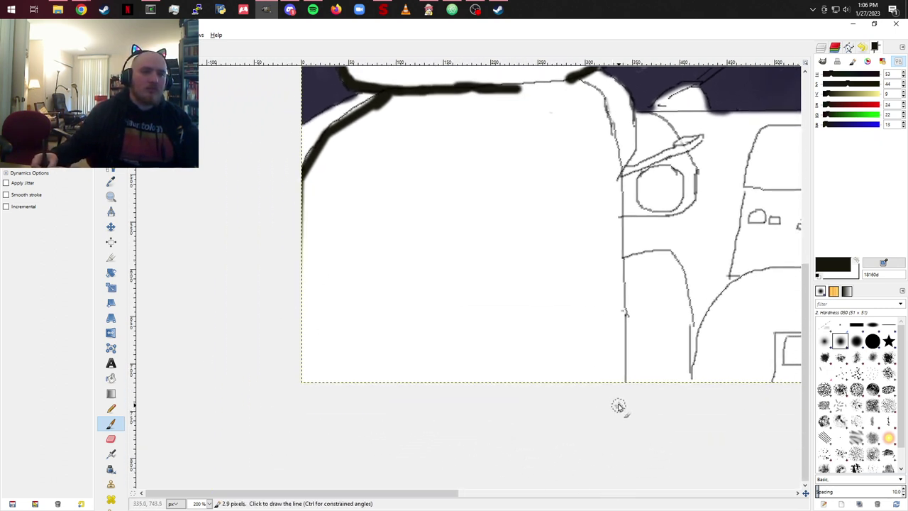
{"action": "left_click", "coordinate": [618, 229], "text": "shift"}
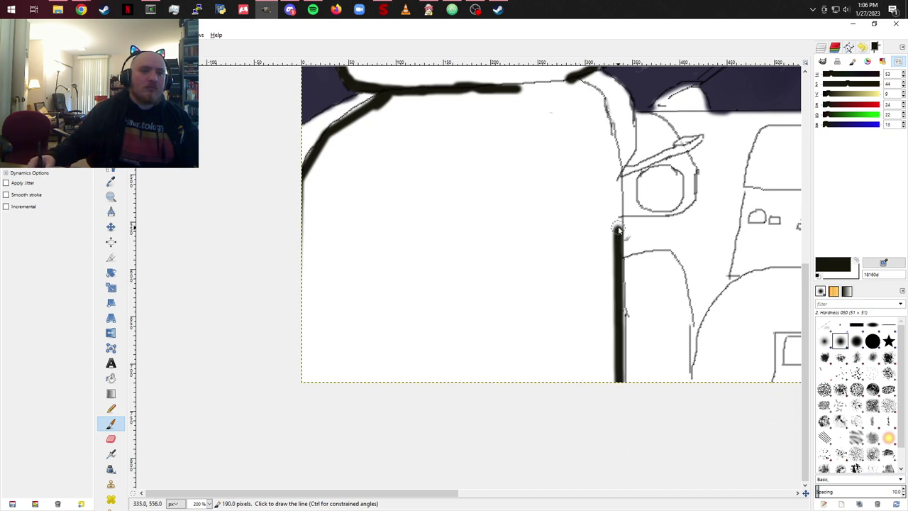
{"action": "left_click", "coordinate": [616, 156], "text": "shift"}
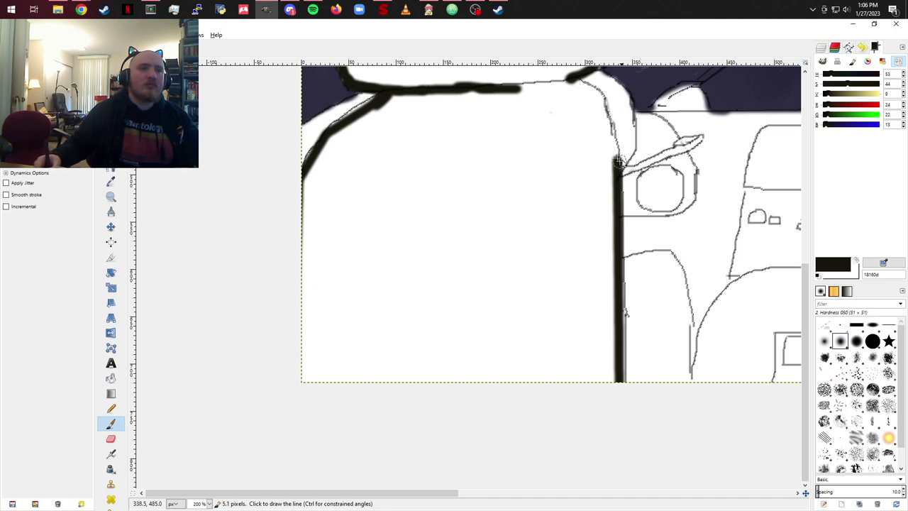
Step: Ink the left seat's upper-right shoulder with thick near-black straight brush segments, joining its side line to the headrest
{"action": "left_click", "coordinate": [633, 127], "text": "shift"}
{"action": "left_click", "coordinate": [621, 166], "text": "shift"}
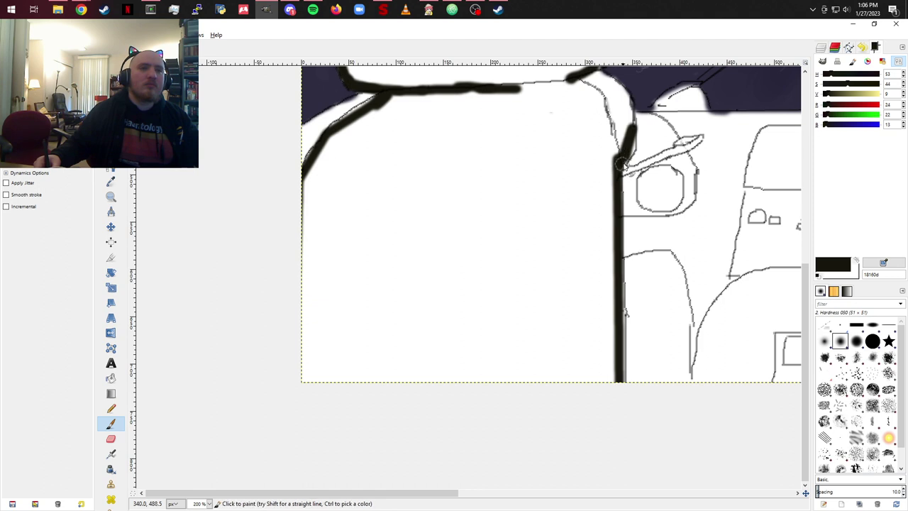
{"action": "left_click", "coordinate": [624, 96], "text": "shift"}
{"action": "left_click", "coordinate": [599, 77], "text": "shift"}
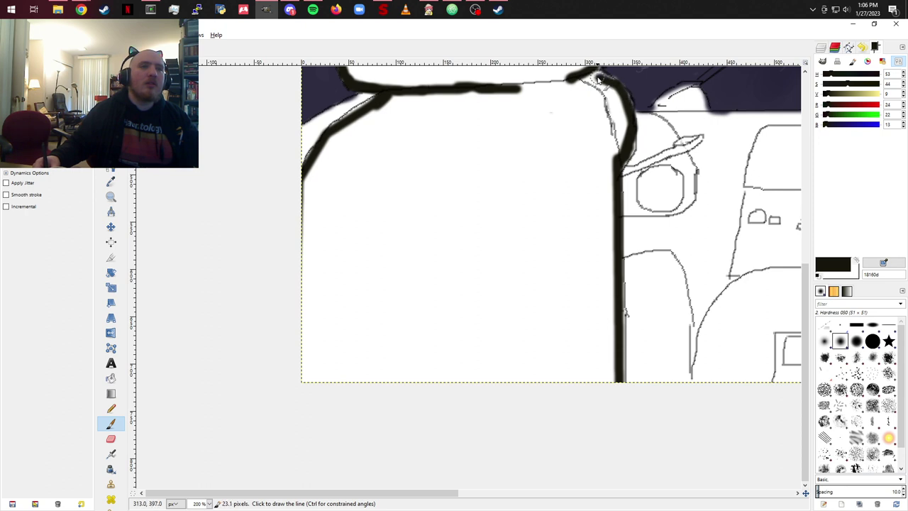
{"action": "left_click", "coordinate": [581, 76], "text": "shift"}
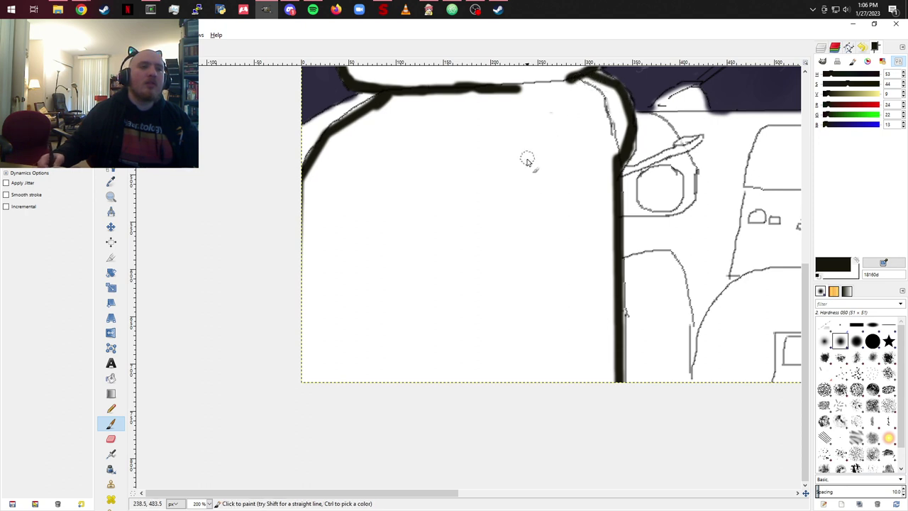
Step: Ink the rounded arch below the dashboard controls with connected thick brush segments, from the canvas's bottom edge up, across and back down
{"action": "scroll", "coordinate": [528, 163], "scroll_direction": "up", "scroll_amount": 3}
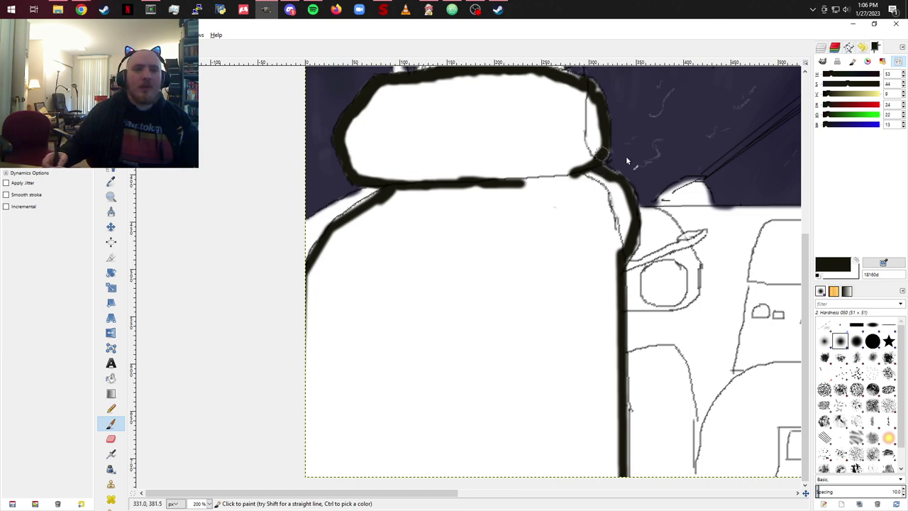
{"action": "left_click_drag", "start_coordinate": [730, 298], "coordinate": [441, 207]}
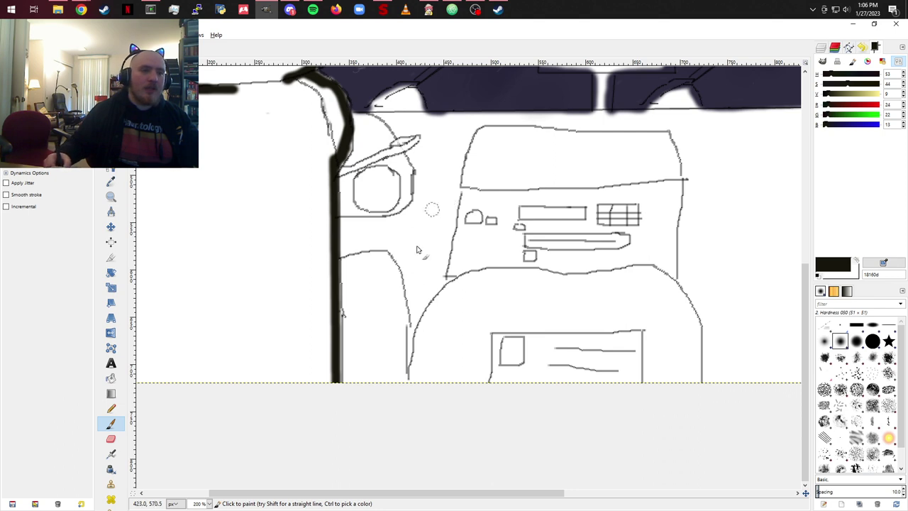
{"action": "left_click", "coordinate": [410, 376], "text": "shift"}
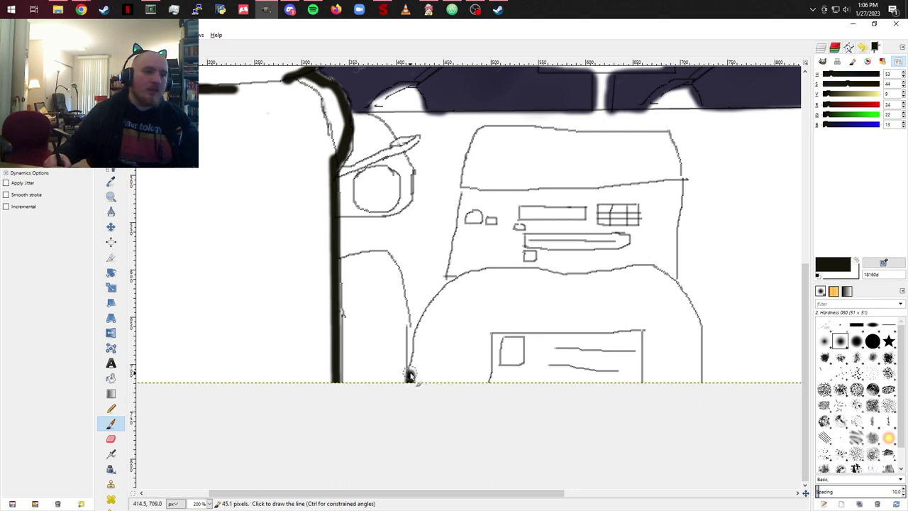
{"action": "left_click", "coordinate": [430, 316], "text": "shift"}
{"action": "left_click", "coordinate": [437, 298], "text": "shift"}
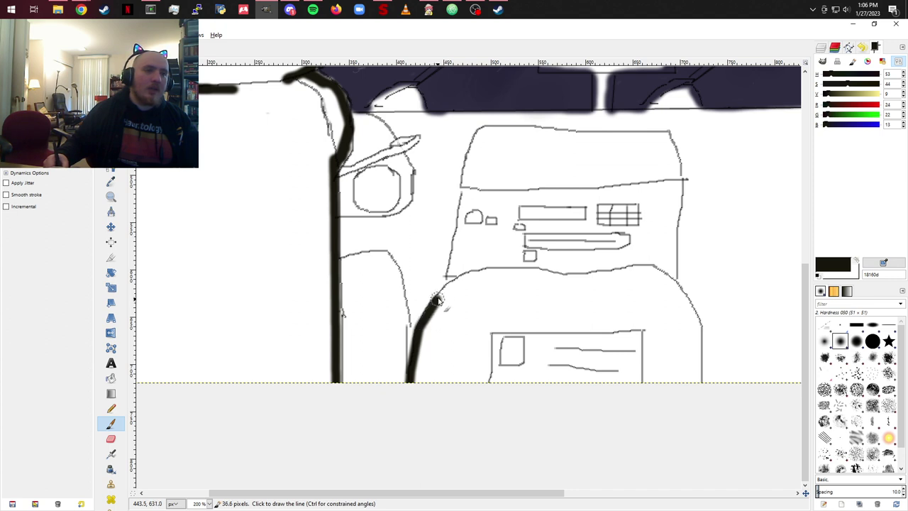
{"action": "left_click", "coordinate": [462, 281], "text": "shift"}
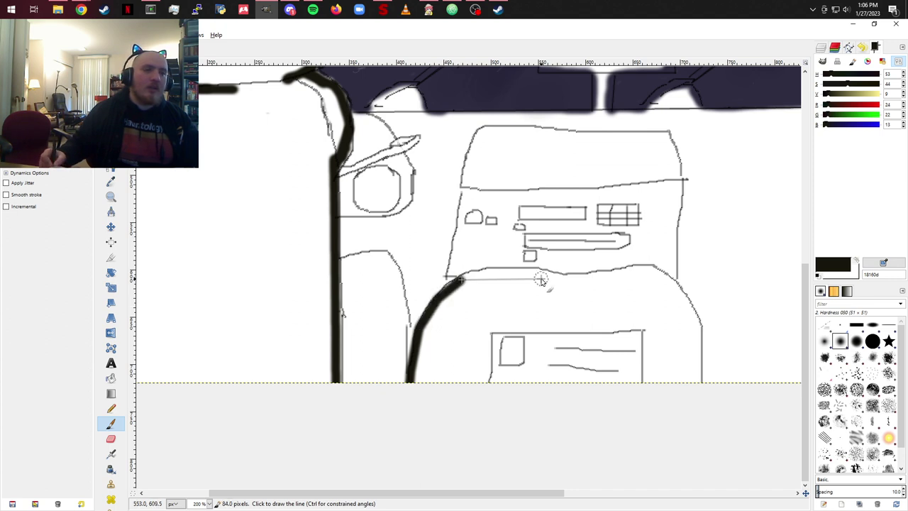
{"action": "left_click", "coordinate": [485, 274], "text": "shift"}
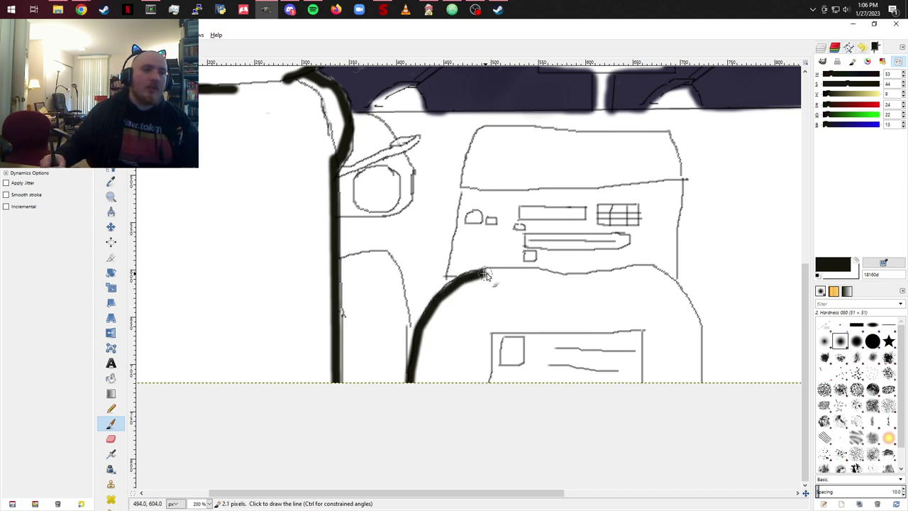
{"action": "left_click", "coordinate": [536, 271], "text": "shift"}
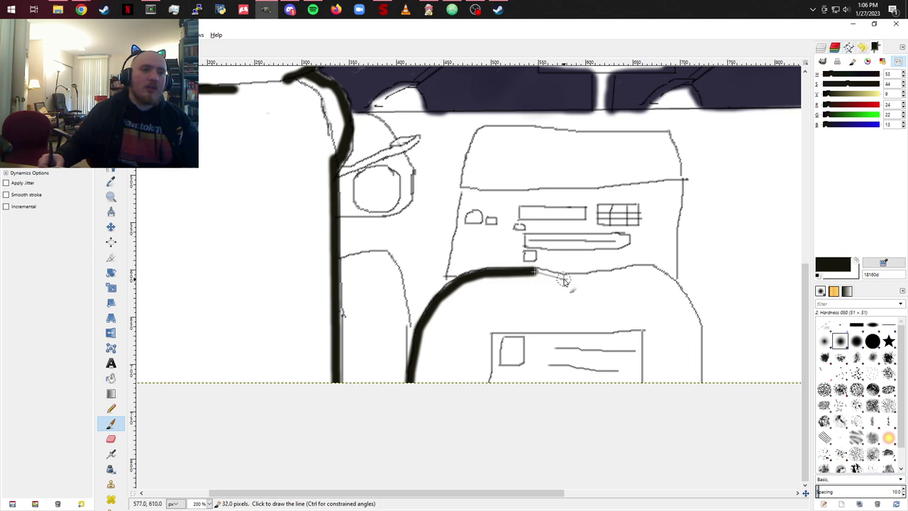
{"action": "left_click", "coordinate": [561, 277], "text": "shift"}
{"action": "left_click", "coordinate": [595, 279], "text": "shift"}
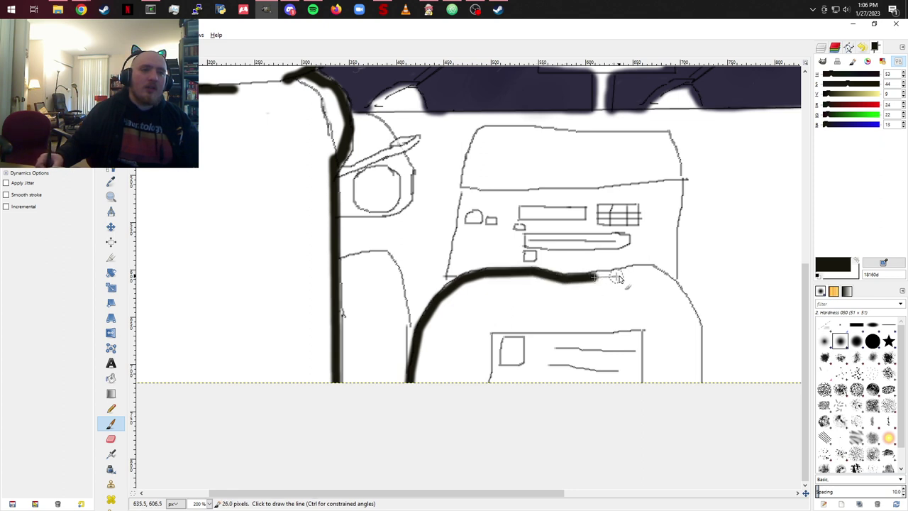
{"action": "left_click", "coordinate": [626, 276], "text": "shift"}
{"action": "left_click", "coordinate": [639, 271], "text": "shift"}
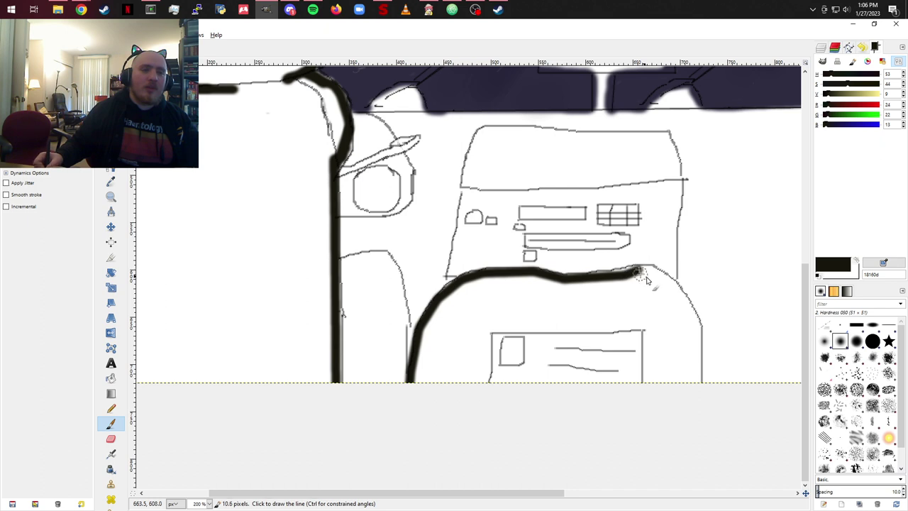
{"action": "left_click", "coordinate": [655, 270], "text": "shift"}
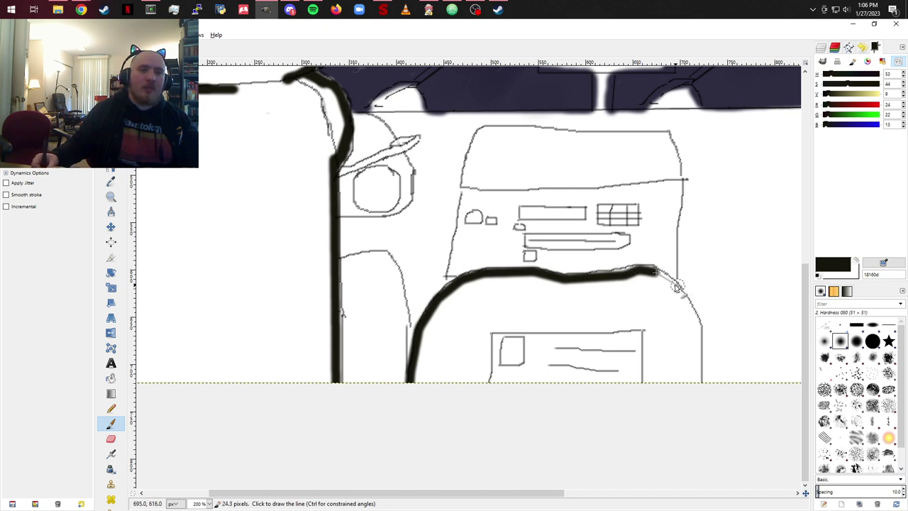
{"action": "left_click", "coordinate": [686, 304], "text": "shift"}
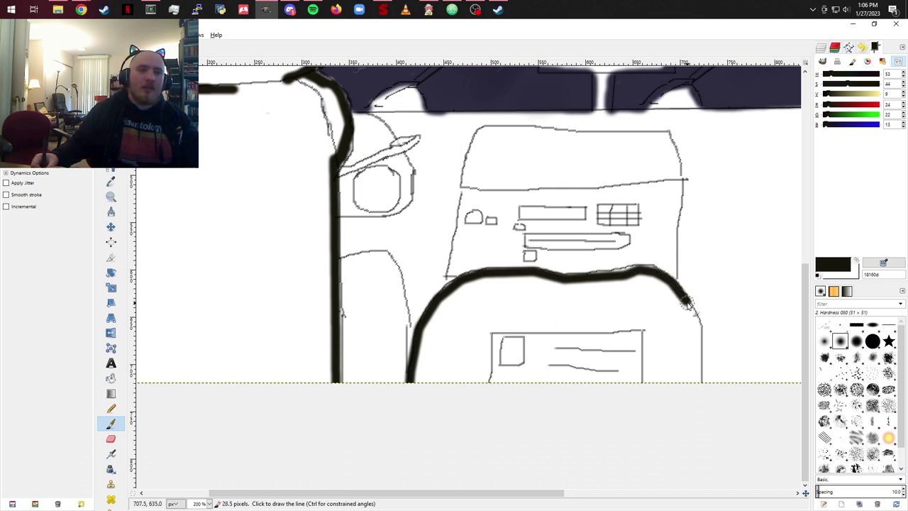
{"action": "left_click", "coordinate": [701, 326], "text": "shift"}
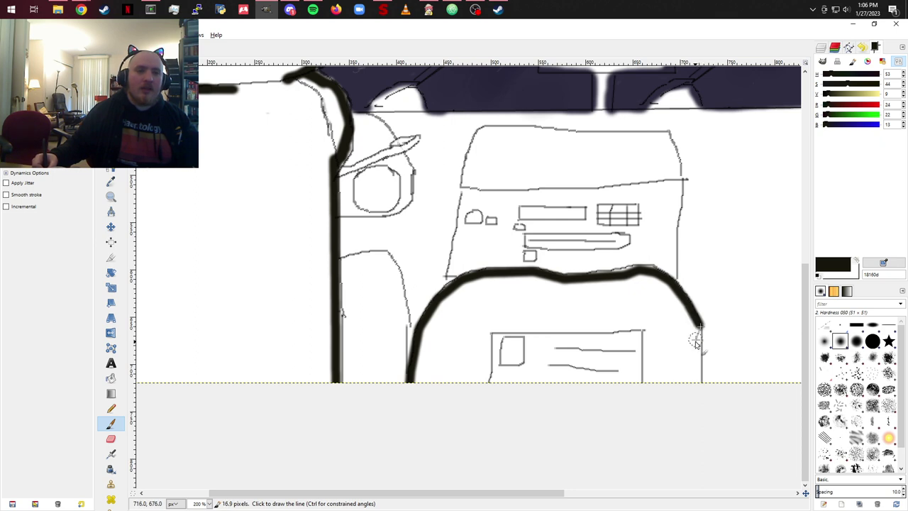
{"action": "left_click", "coordinate": [700, 395], "text": "shift"}
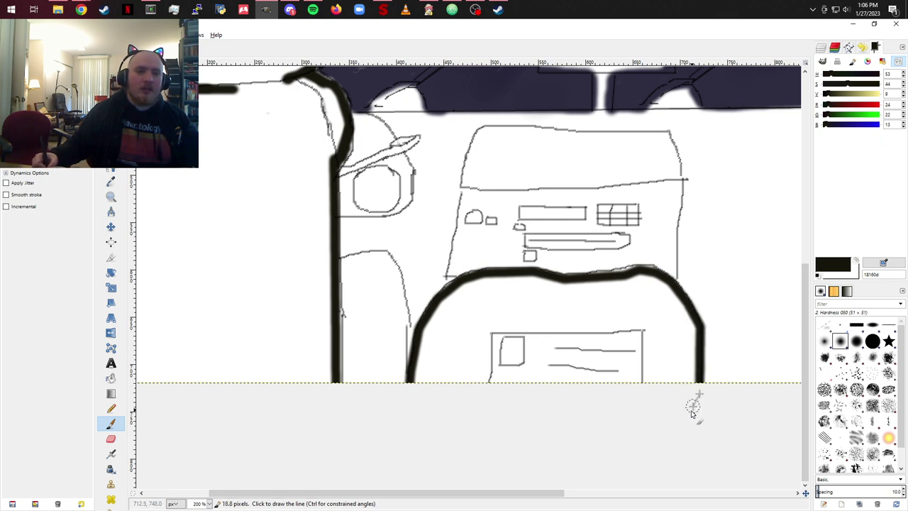
{"action": "left_click", "coordinate": [412, 436]}
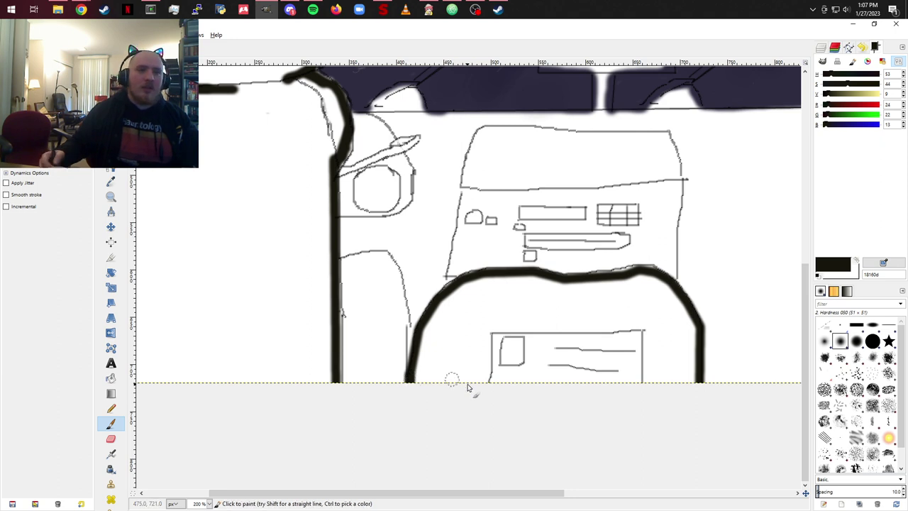
Step: Ink the left edge of the right seat's backrest from the canvas's bottom edge up to the headrest's lower-left corner
{"action": "scroll", "coordinate": [523, 372], "scroll_direction": "right", "scroll_amount": 5}
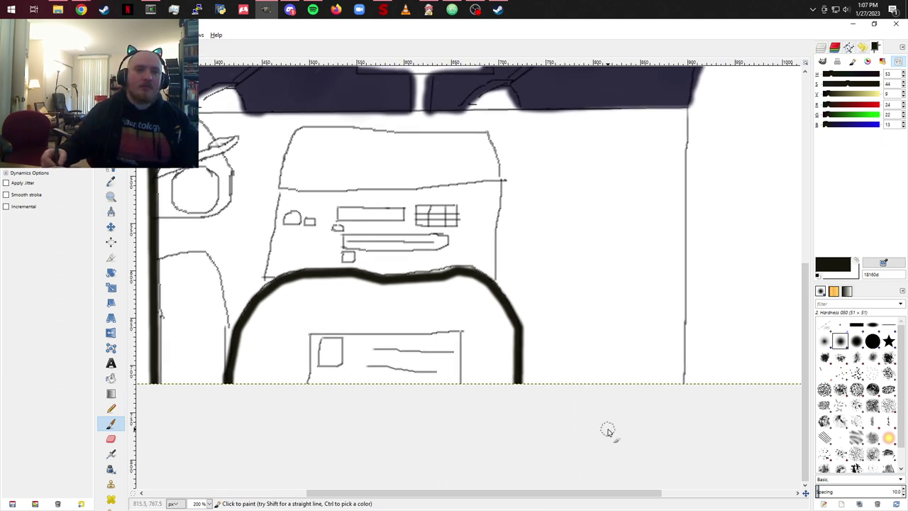
{"action": "left_click_drag", "start_coordinate": [664, 446], "coordinate": [476, 487]}
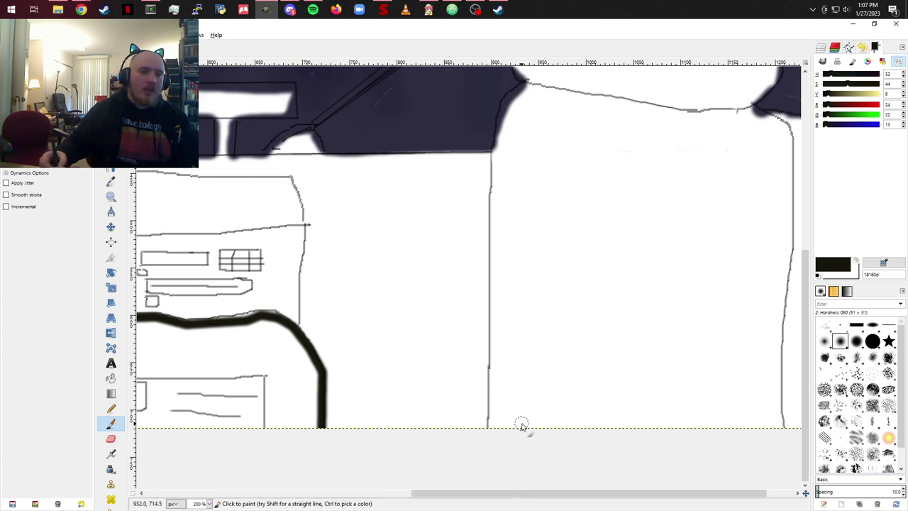
{"action": "key", "text": "shift"}
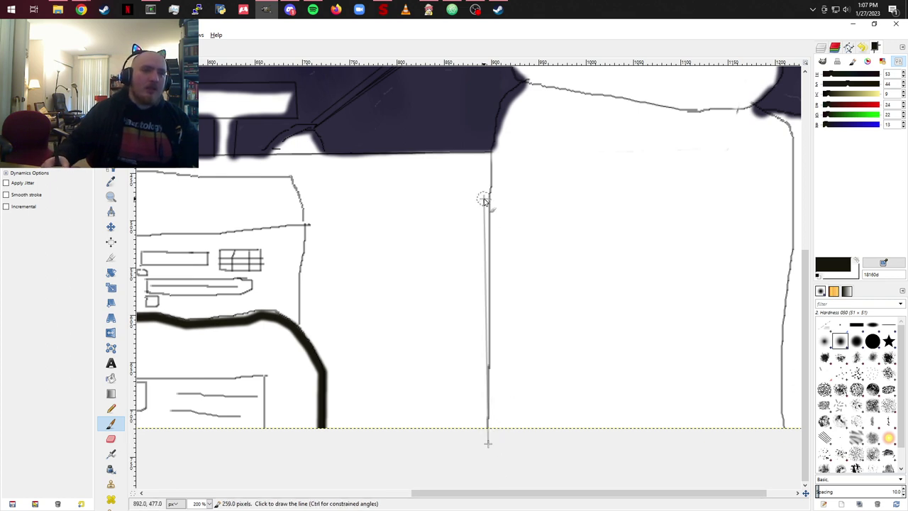
{"action": "left_click", "coordinate": [497, 153], "text": "shift"}
{"action": "left_click", "coordinate": [501, 129], "text": "shift"}
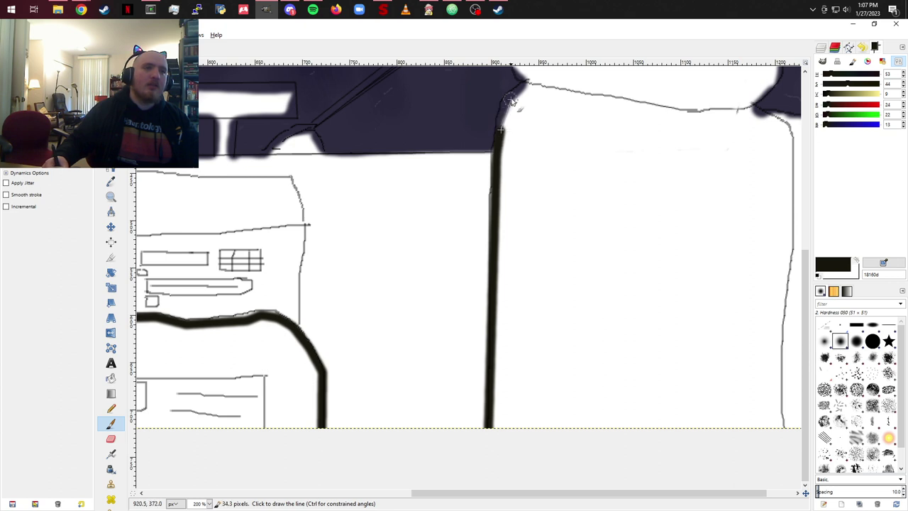
{"action": "left_click", "coordinate": [506, 105], "text": "shift"}
{"action": "left_click", "coordinate": [523, 86], "text": "shift"}
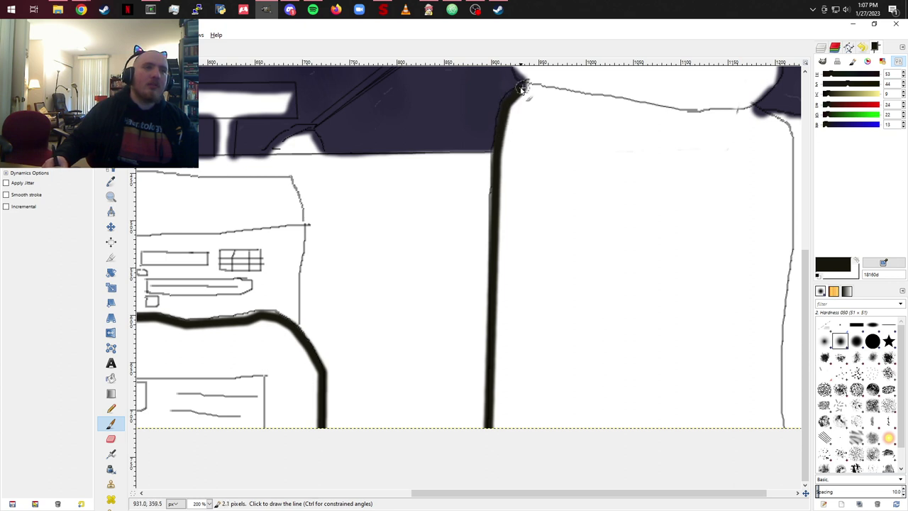
Step: Ink the right seat's headrest outline with connected straight segments, around its left side, top and right side to the backrest
{"action": "scroll", "coordinate": [560, 239], "scroll_direction": "up", "scroll_amount": 5}
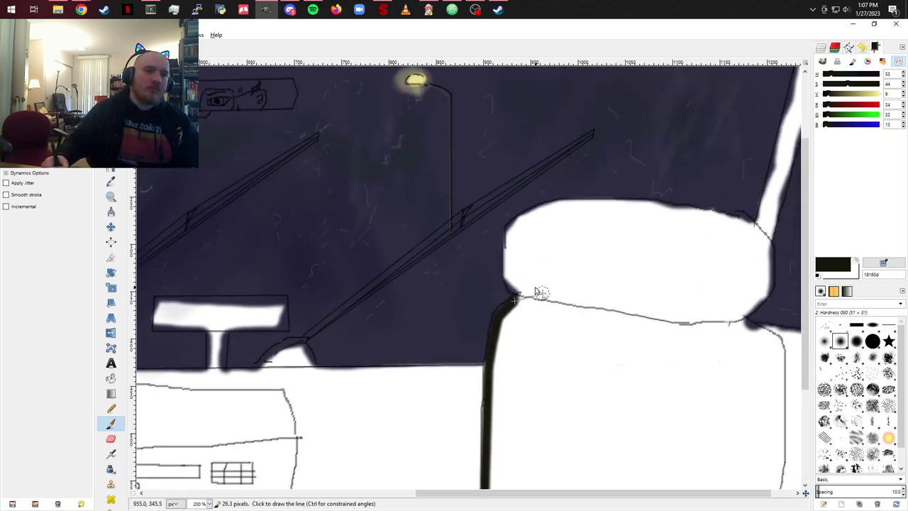
{"action": "left_click", "coordinate": [514, 287], "text": "shift"}
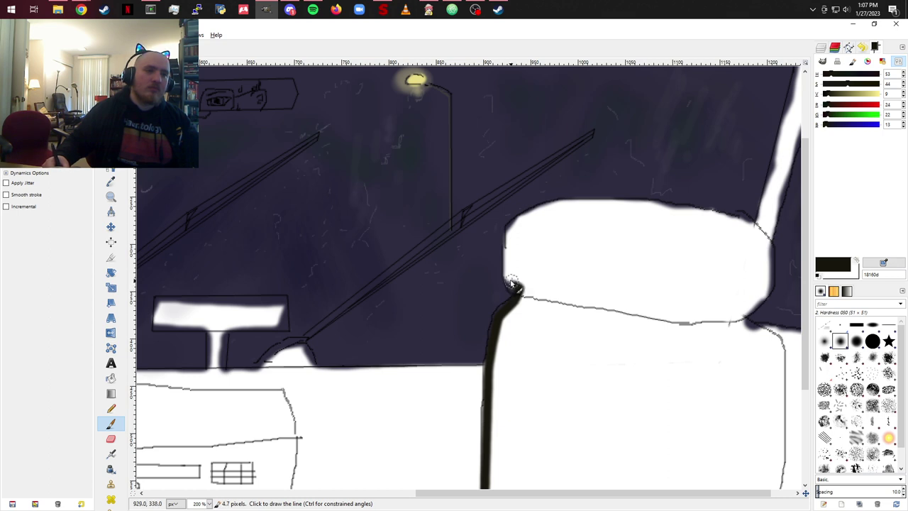
{"action": "left_click", "coordinate": [506, 268], "text": "shift"}
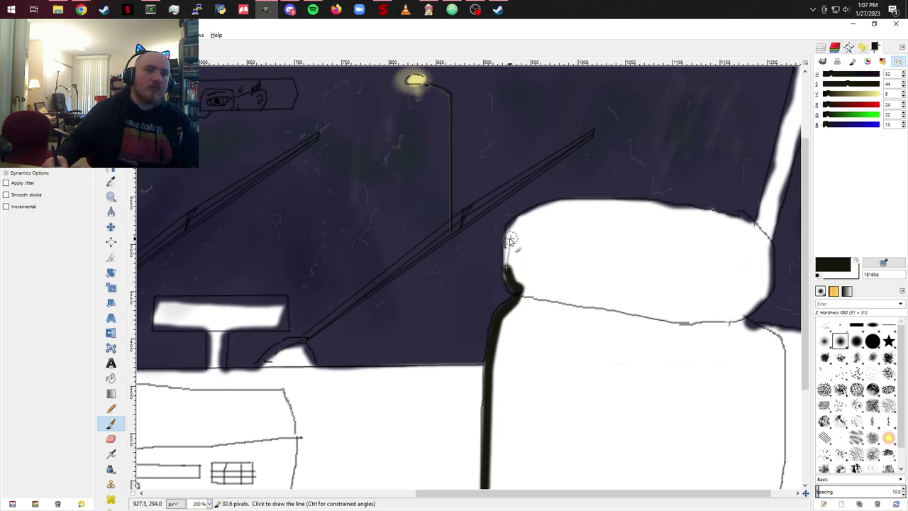
{"action": "left_click", "coordinate": [510, 241], "text": "shift"}
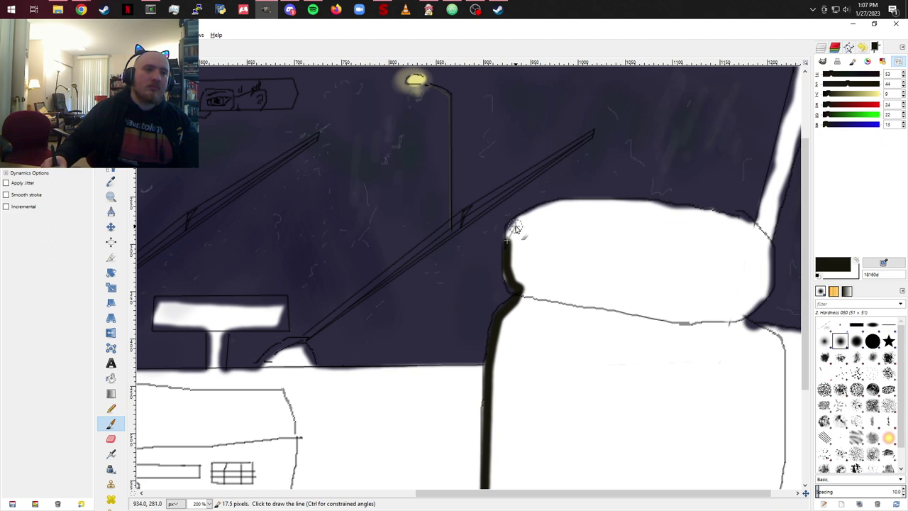
{"action": "left_click", "coordinate": [517, 227], "text": "shift"}
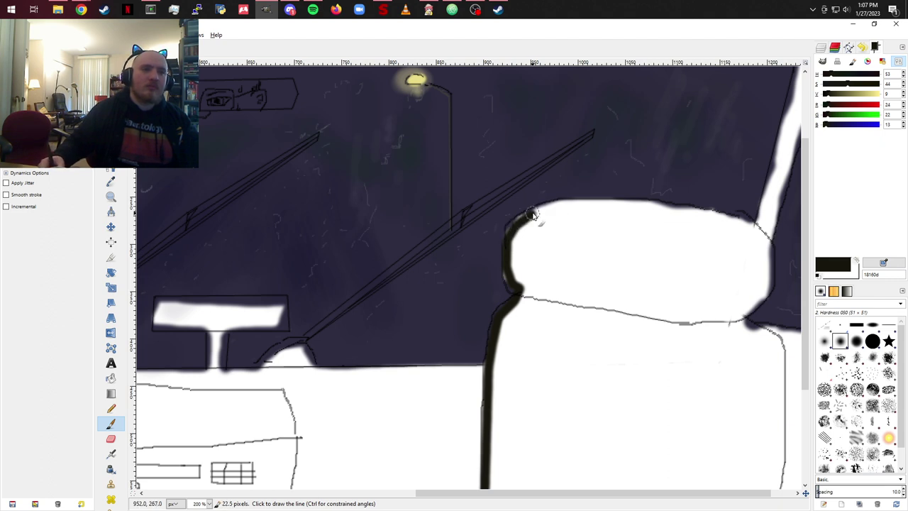
{"action": "left_click", "coordinate": [533, 215], "text": "shift"}
{"action": "left_click", "coordinate": [560, 204], "text": "shift"}
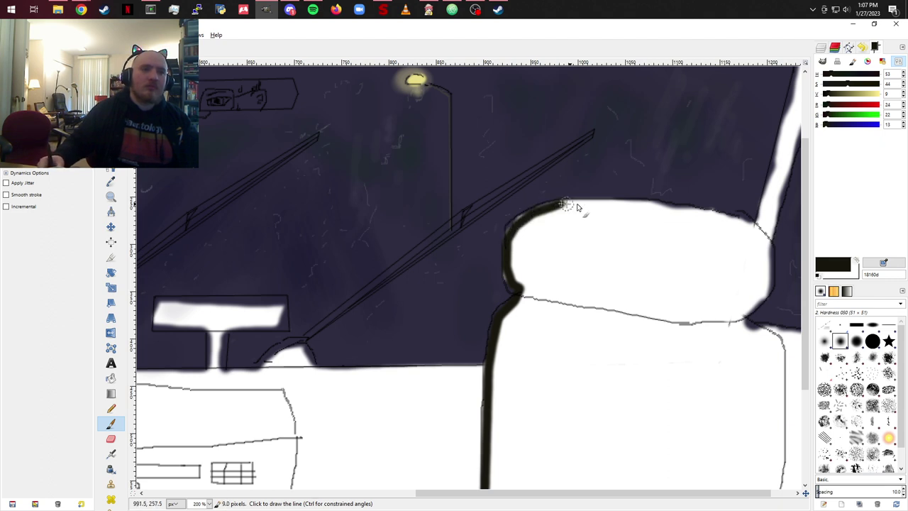
{"action": "left_click", "coordinate": [690, 211], "text": "shift"}
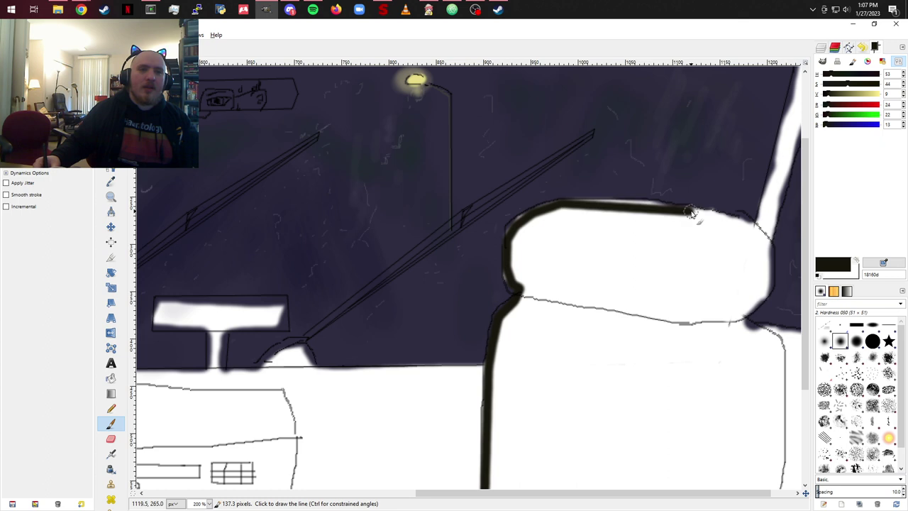
{"action": "left_click", "coordinate": [754, 227], "text": "shift"}
{"action": "left_click", "coordinate": [766, 244], "text": "shift"}
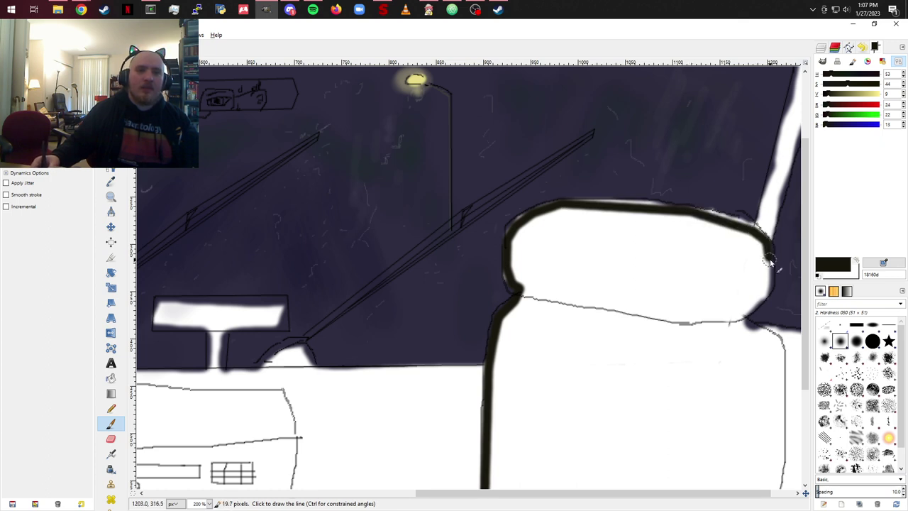
{"action": "left_click", "coordinate": [766, 287], "text": "shift"}
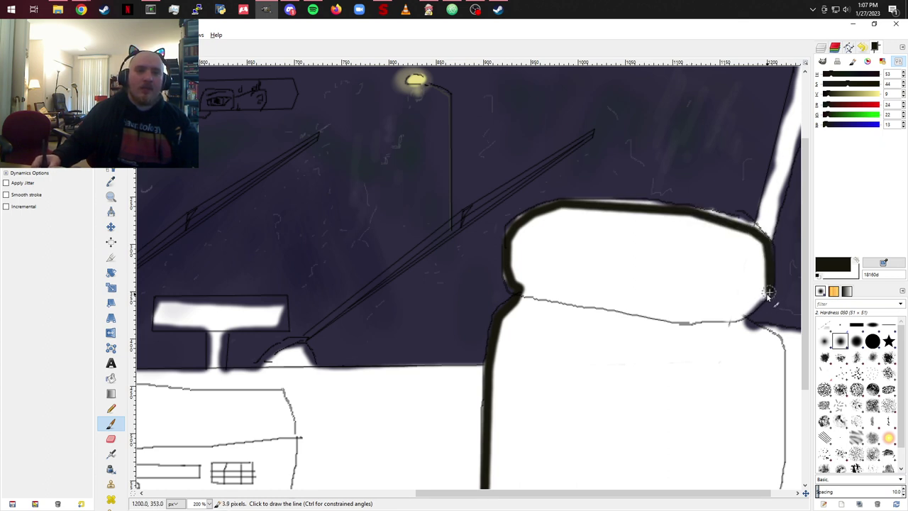
{"action": "left_click", "coordinate": [742, 321], "text": "shift"}
{"action": "left_click", "coordinate": [758, 334], "text": "shift"}
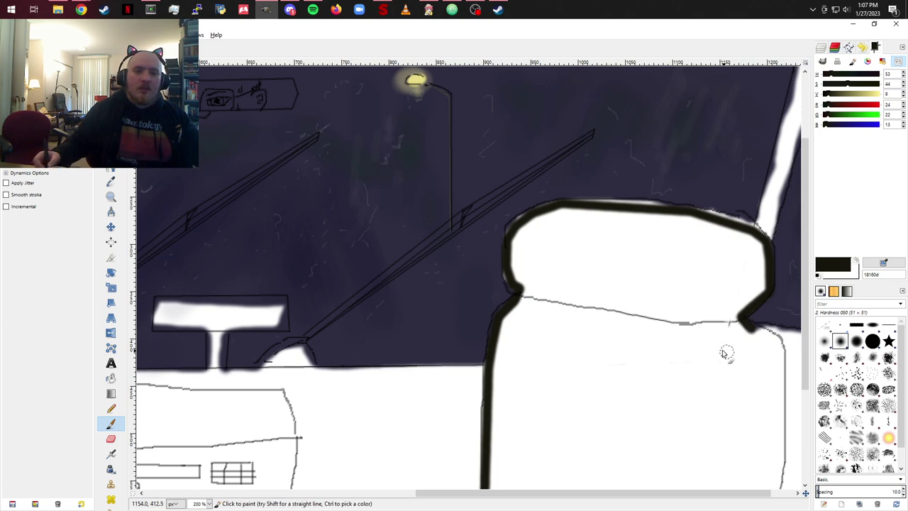
Step: Ink the right edge of the right seat's backrest from the headrest down past the canvas's bottom edge, closing the outline along the bottom
{"action": "left_click_drag", "start_coordinate": [728, 390], "coordinate": [603, 241]}
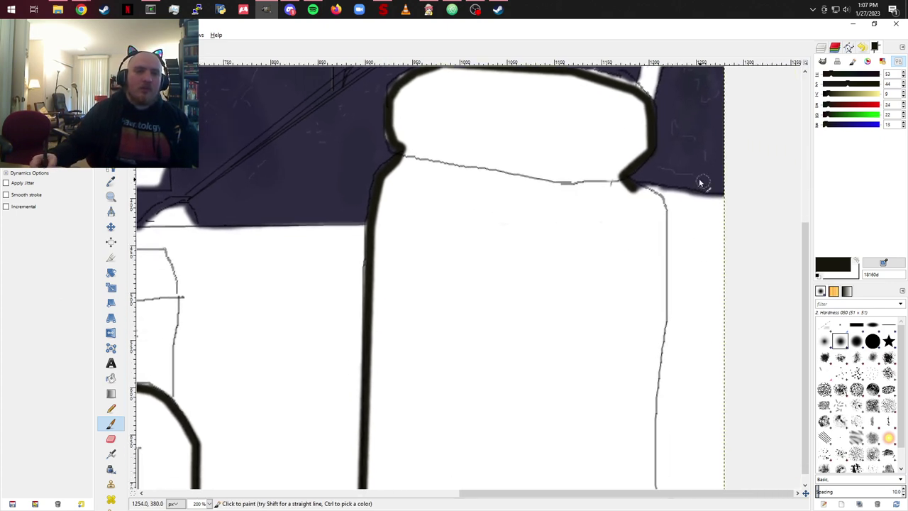
{"action": "left_click", "coordinate": [654, 196], "text": "shift"}
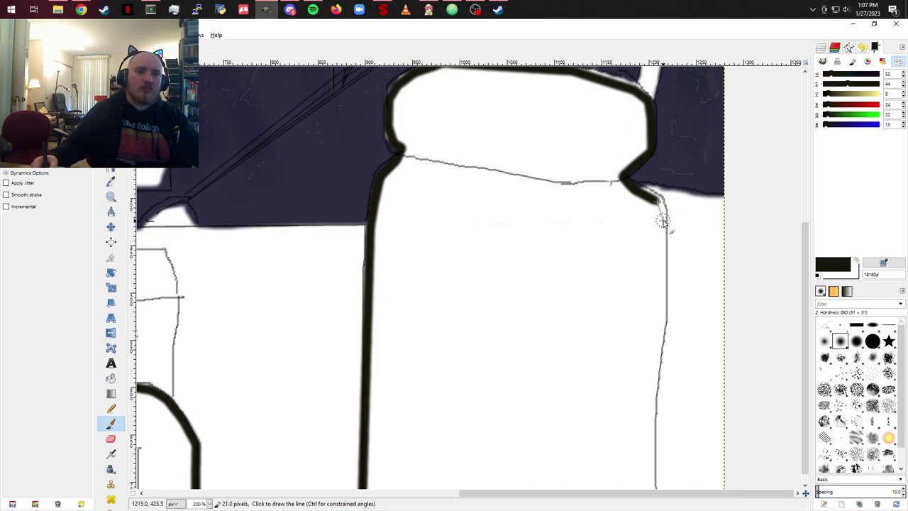
{"action": "left_click", "coordinate": [664, 220], "text": "shift"}
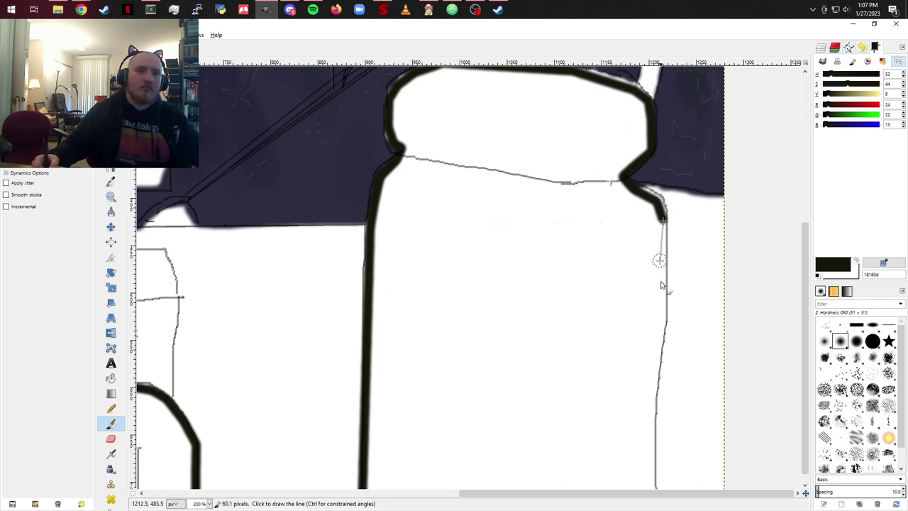
{"action": "left_click", "coordinate": [647, 447], "text": "shift"}
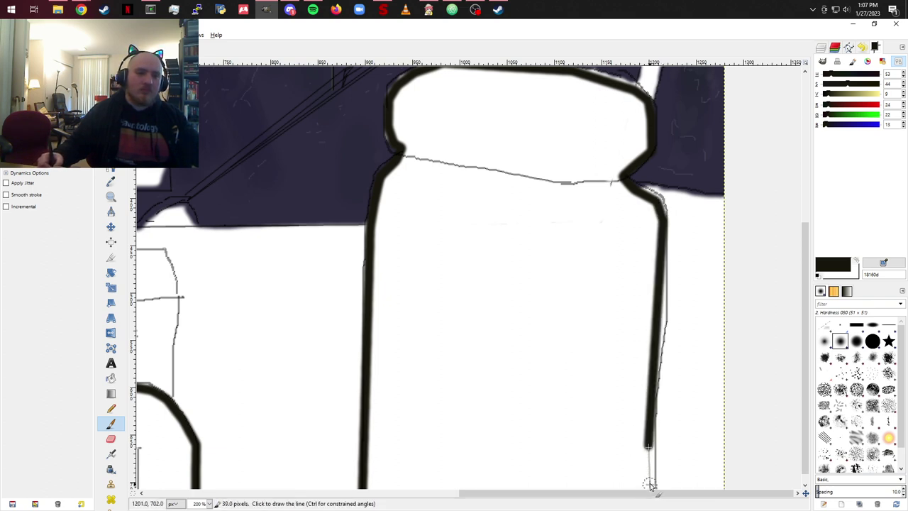
{"action": "left_click", "coordinate": [650, 485], "text": "shift"}
{"action": "scroll", "coordinate": [632, 355], "scroll_direction": "down", "scroll_amount": 5}
{"action": "scroll", "coordinate": [644, 177], "scroll_direction": "left", "scroll_amount": 2}
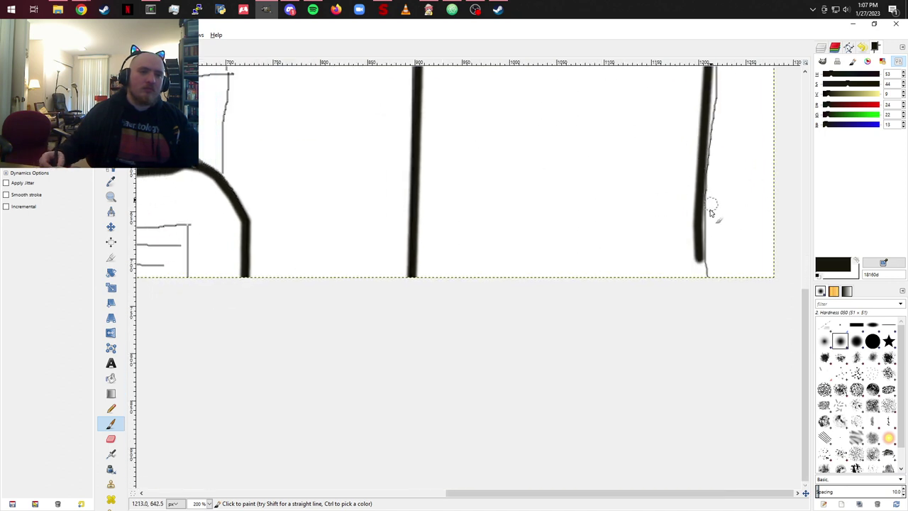
{"action": "left_click", "coordinate": [706, 323], "text": "shift"}
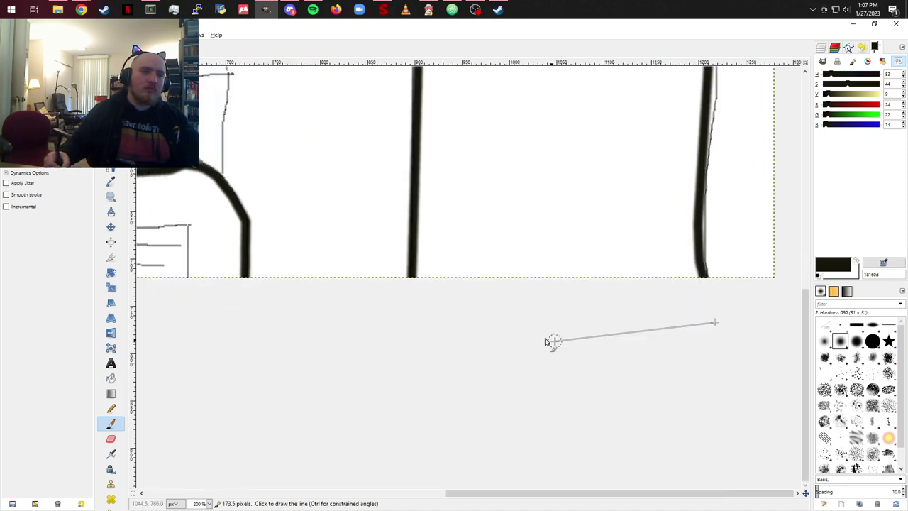
{"action": "left_click", "coordinate": [386, 312], "text": "shift"}
{"action": "left_click", "coordinate": [416, 272], "text": "shift"}
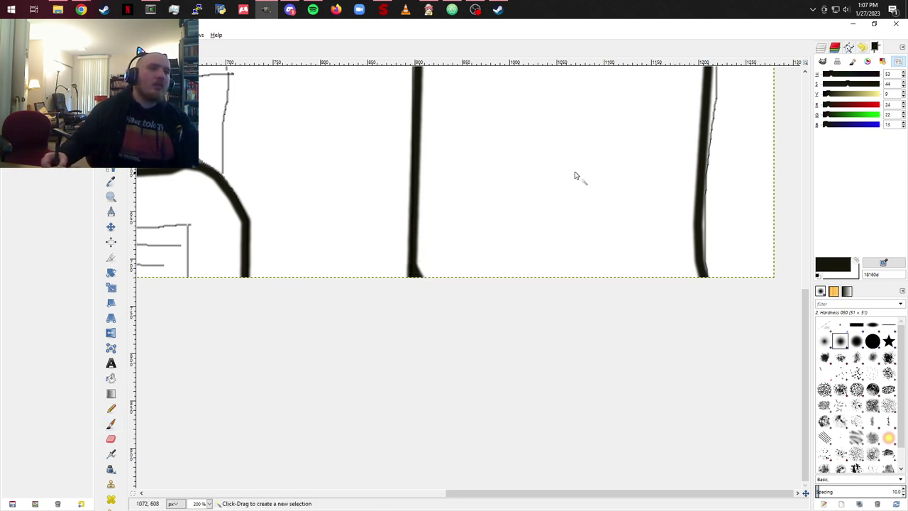
Step: Fuzzy-select the white interiors of the right seat, the arch below the dashboard and the left seat as one combined selection
{"action": "left_click", "coordinate": [553, 190]}
{"action": "left_click_drag", "start_coordinate": [260, 222], "coordinate": [570, 213]}
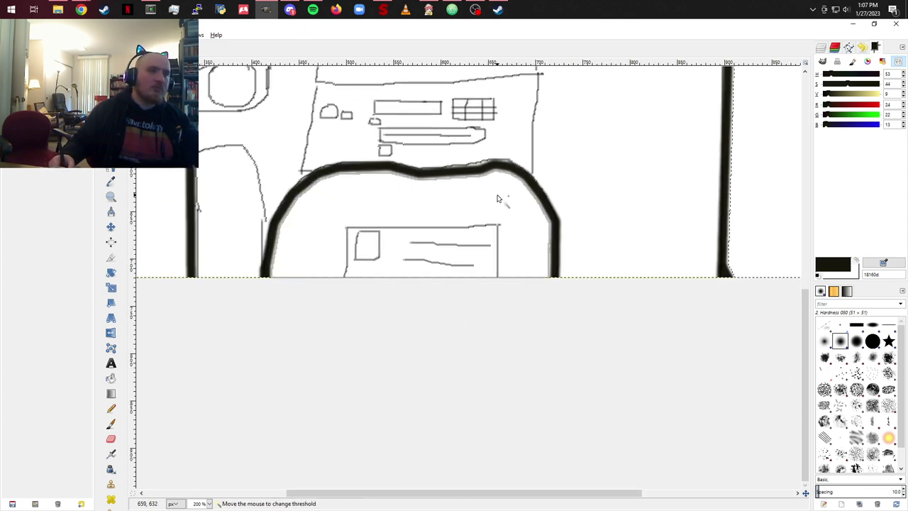
{"action": "scroll", "coordinate": [371, 198], "scroll_direction": "left", "scroll_amount": 5}
{"action": "key", "text": "shift"}
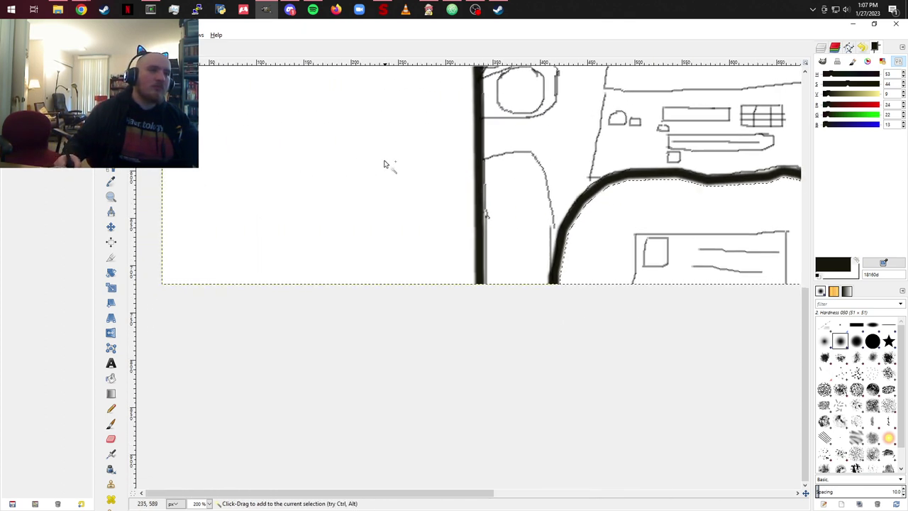
{"action": "mouse_move", "coordinate": [391, 158]}
{"action": "left_mouse_down"}
{"action": "mouse_move", "coordinate": [447, 414]}
{"action": "mouse_move", "coordinate": [456, 398]}
{"action": "left_mouse_up"}
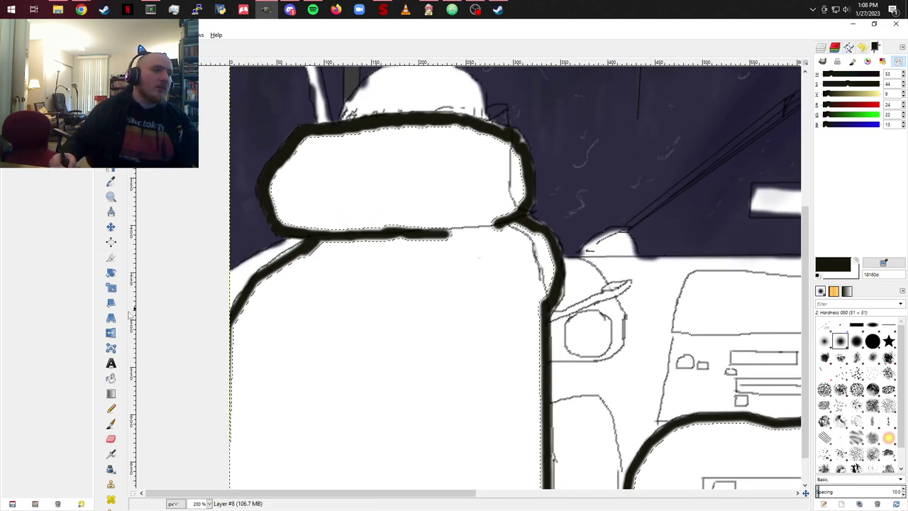
Step: Bucket-fill the selected seats and arch interiors with the near-black 18160d, and clear the selection
{"action": "left_click", "coordinate": [111, 378]}
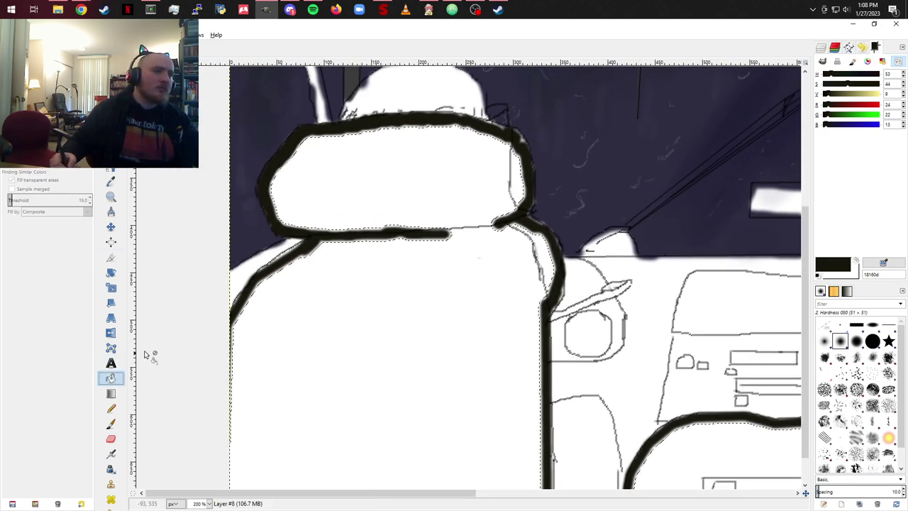
{"action": "left_click", "coordinate": [451, 196]}
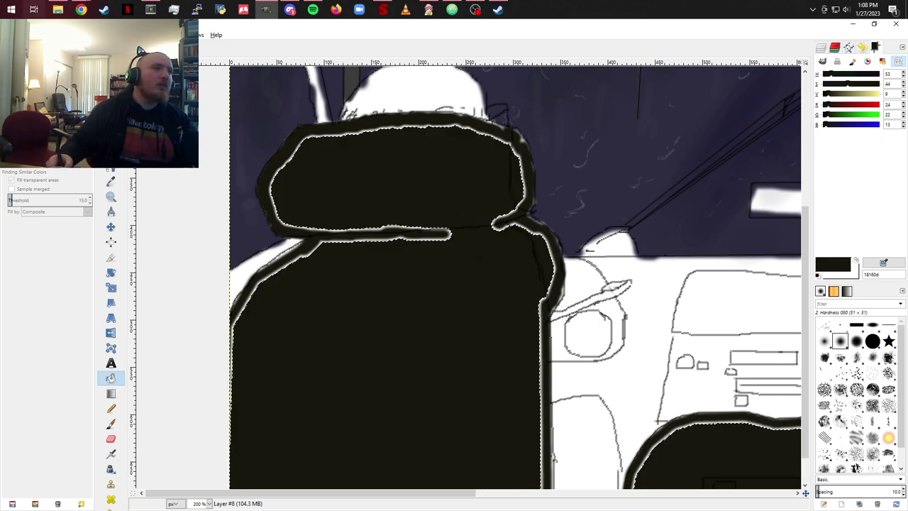
{"action": "left_click", "coordinate": [52, 35]}
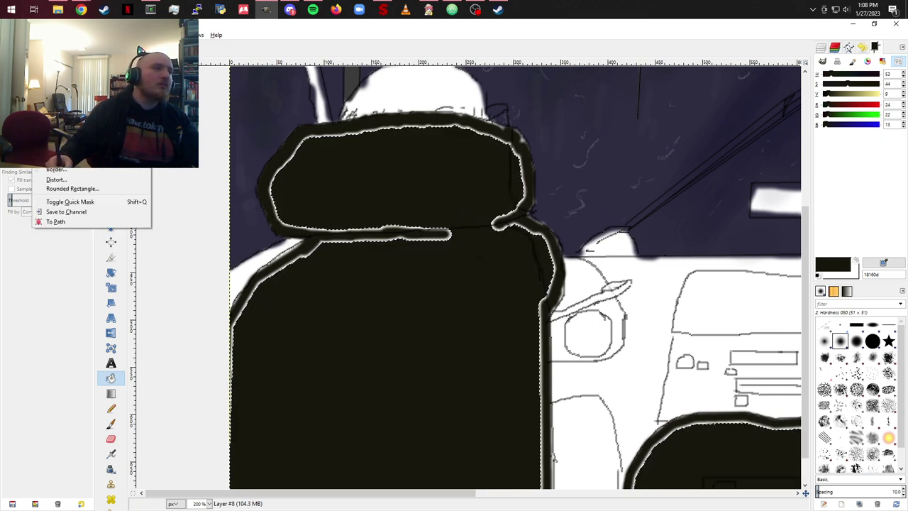
{"action": "left_click", "coordinate": [71, 59]}
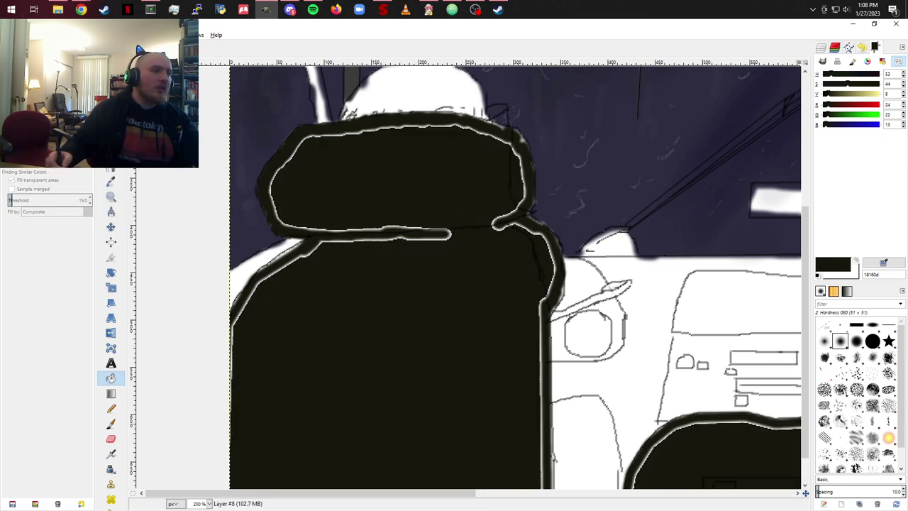
Step: Paint over the white gaps between fill and outline all around the left seat's headrest with the near-black brush
{"action": "left_click", "coordinate": [110, 424]}
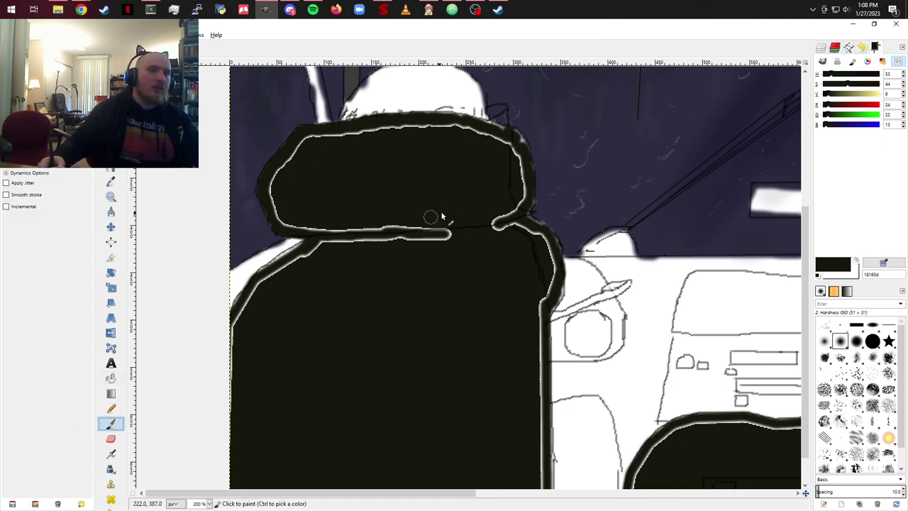
{"action": "mouse_move", "coordinate": [442, 217]}
{"action": "left_mouse_down"}
{"action": "mouse_move", "coordinate": [457, 233]}
{"action": "mouse_move", "coordinate": [431, 215]}
{"action": "mouse_move", "coordinate": [391, 247]}
{"action": "mouse_move", "coordinate": [436, 234]}
{"action": "mouse_move", "coordinate": [386, 227]}
{"action": "mouse_move", "coordinate": [363, 251]}
{"action": "mouse_move", "coordinate": [409, 216]}
{"action": "mouse_move", "coordinate": [349, 256]}
{"action": "mouse_move", "coordinate": [367, 226]}
{"action": "mouse_move", "coordinate": [314, 244]}
{"action": "left_mouse_up"}
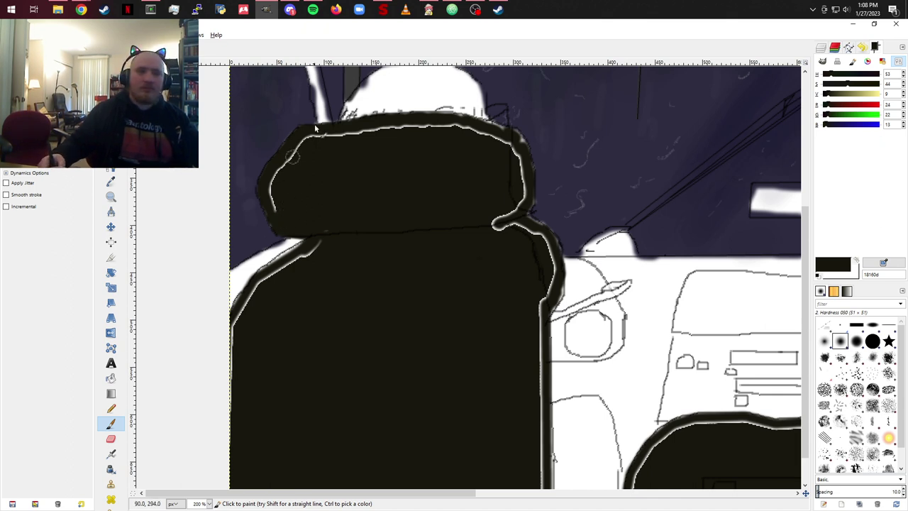
{"action": "left_click_drag", "start_coordinate": [289, 166], "coordinate": [270, 190]}
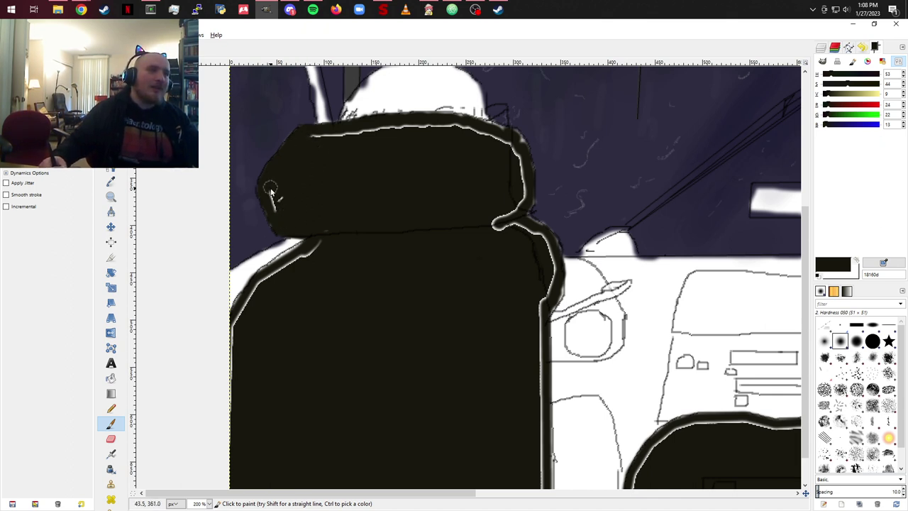
{"action": "mouse_move", "coordinate": [312, 157]}
{"action": "left_mouse_down"}
{"action": "mouse_move", "coordinate": [313, 139]}
{"action": "mouse_move", "coordinate": [347, 140]}
{"action": "mouse_move", "coordinate": [320, 136]}
{"action": "mouse_move", "coordinate": [486, 138]}
{"action": "mouse_move", "coordinate": [453, 128]}
{"action": "mouse_move", "coordinate": [474, 125]}
{"action": "mouse_move", "coordinate": [497, 152]}
{"action": "mouse_move", "coordinate": [492, 140]}
{"action": "mouse_move", "coordinate": [513, 152]}
{"action": "mouse_move", "coordinate": [506, 142]}
{"action": "mouse_move", "coordinate": [527, 176]}
{"action": "mouse_move", "coordinate": [512, 136]}
{"action": "mouse_move", "coordinate": [482, 130]}
{"action": "left_mouse_up"}
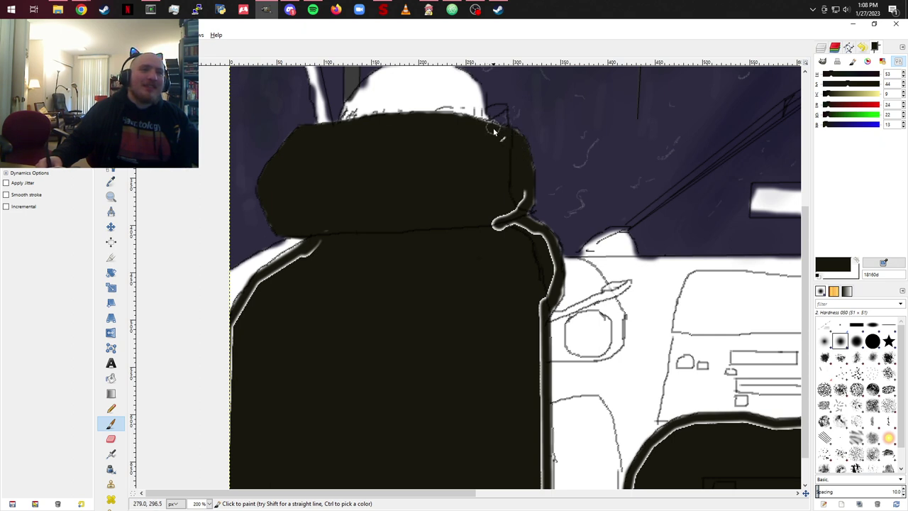
{"action": "mouse_move", "coordinate": [532, 201]}
{"action": "left_mouse_down"}
{"action": "mouse_move", "coordinate": [521, 195]}
{"action": "mouse_move", "coordinate": [524, 177]}
{"action": "mouse_move", "coordinate": [520, 207]}
{"action": "mouse_move", "coordinate": [487, 232]}
{"action": "left_mouse_up"}
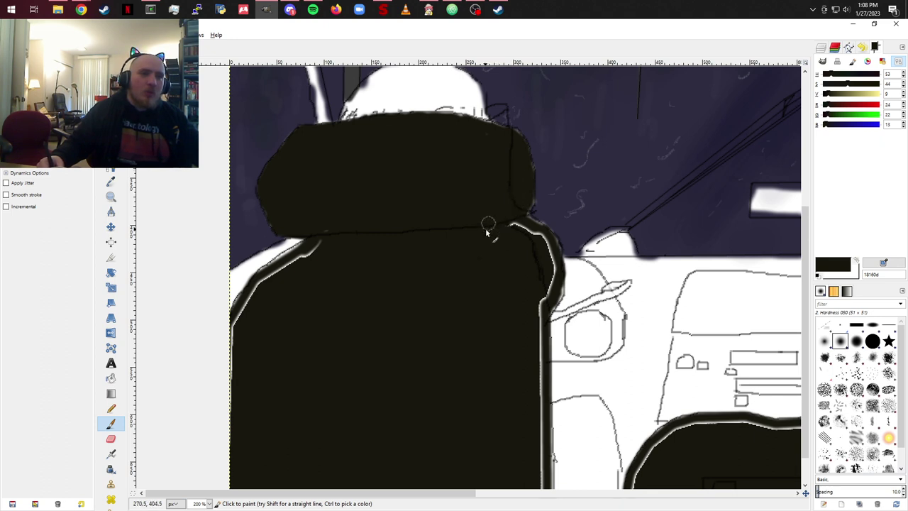
Step: Cover the white gaps inside the left seat's left side and both of its shoulders with near-black brush strokes
{"action": "mouse_move", "coordinate": [326, 227]}
{"action": "left_mouse_down"}
{"action": "mouse_move", "coordinate": [296, 270]}
{"action": "mouse_move", "coordinate": [273, 284]}
{"action": "mouse_move", "coordinate": [300, 253]}
{"action": "mouse_move", "coordinate": [263, 278]}
{"action": "mouse_move", "coordinate": [271, 271]}
{"action": "mouse_move", "coordinate": [257, 298]}
{"action": "mouse_move", "coordinate": [269, 300]}
{"action": "mouse_move", "coordinate": [243, 315]}
{"action": "mouse_move", "coordinate": [253, 300]}
{"action": "mouse_move", "coordinate": [235, 332]}
{"action": "mouse_move", "coordinate": [241, 303]}
{"action": "mouse_move", "coordinate": [228, 376]}
{"action": "mouse_move", "coordinate": [230, 462]}
{"action": "left_mouse_up"}
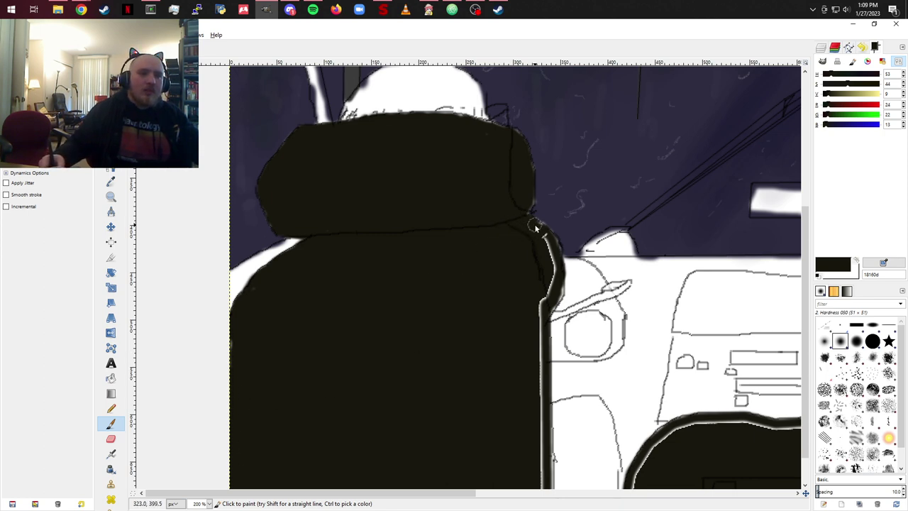
{"action": "mouse_move", "coordinate": [536, 227]}
{"action": "left_mouse_down"}
{"action": "mouse_move", "coordinate": [542, 232]}
{"action": "mouse_move", "coordinate": [523, 207]}
{"action": "mouse_move", "coordinate": [518, 140]}
{"action": "mouse_move", "coordinate": [496, 132]}
{"action": "mouse_move", "coordinate": [515, 139]}
{"action": "left_mouse_up"}
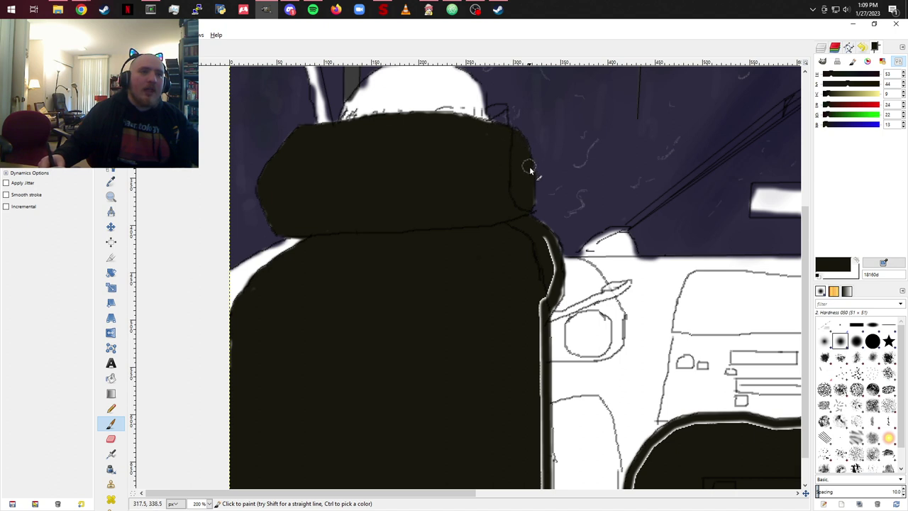
{"action": "mouse_move", "coordinate": [528, 199]}
{"action": "left_mouse_down"}
{"action": "mouse_move", "coordinate": [517, 222]}
{"action": "mouse_move", "coordinate": [551, 254]}
{"action": "mouse_move", "coordinate": [541, 229]}
{"action": "mouse_move", "coordinate": [556, 253]}
{"action": "mouse_move", "coordinate": [552, 240]}
{"action": "mouse_move", "coordinate": [552, 276]}
{"action": "mouse_move", "coordinate": [543, 261]}
{"action": "mouse_move", "coordinate": [558, 289]}
{"action": "mouse_move", "coordinate": [548, 314]}
{"action": "mouse_move", "coordinate": [536, 261]}
{"action": "left_mouse_up"}
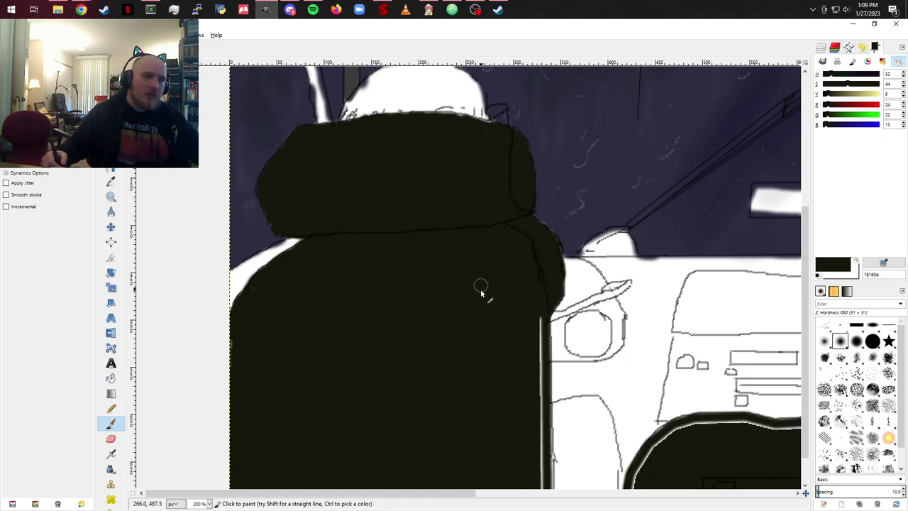
Step: Cover the white gap along the right edge of the left seat's backrest, from below the shoulder to the canvas's bottom edge
{"action": "left_click_drag", "start_coordinate": [475, 310], "coordinate": [448, 168]}
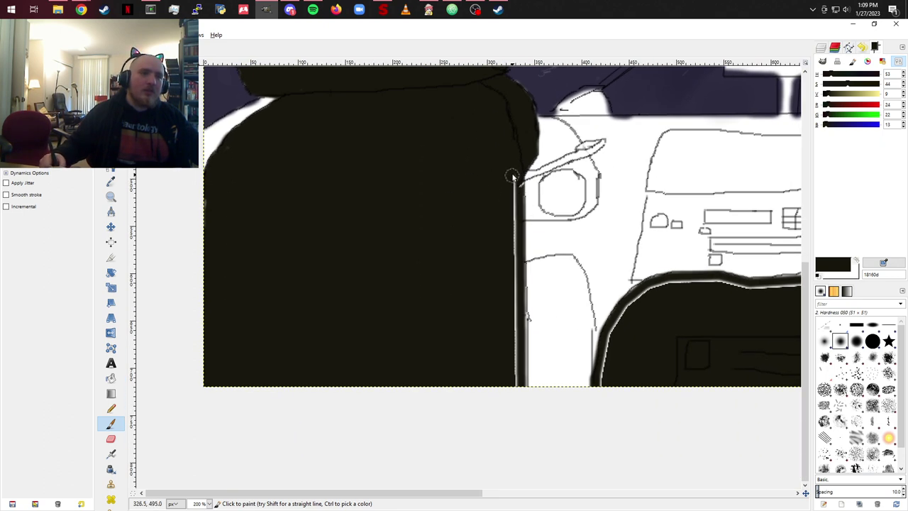
{"action": "mouse_move", "coordinate": [512, 176]}
{"action": "left_mouse_down"}
{"action": "mouse_move", "coordinate": [494, 347]}
{"action": "mouse_move", "coordinate": [507, 377]}
{"action": "left_mouse_up"}
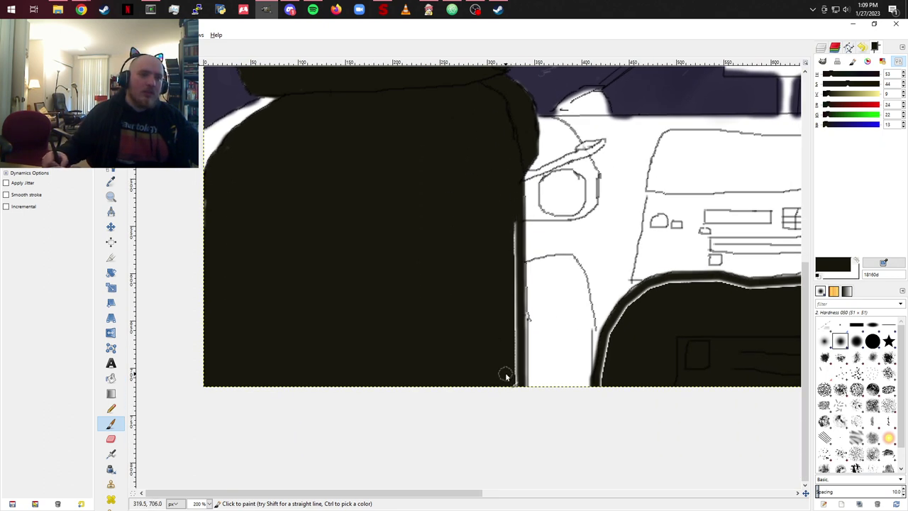
{"action": "left_click", "coordinate": [517, 388], "text": "shift"}
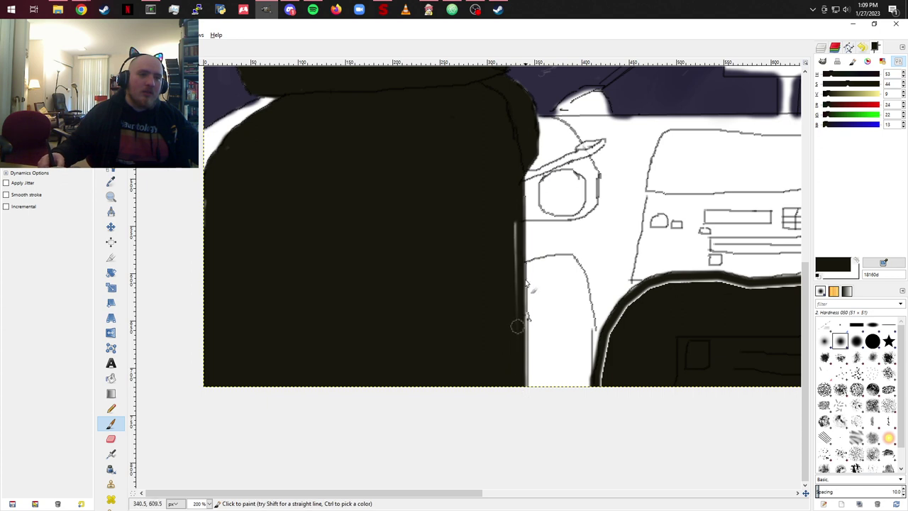
{"action": "left_click", "coordinate": [516, 217], "text": "shift"}
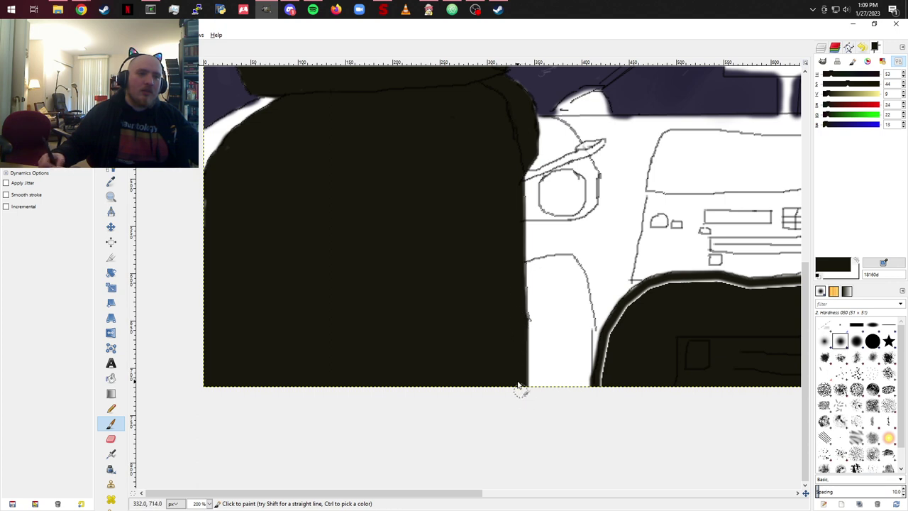
Step: Paint over the white gap inside the arch below the dashboard, from its lower-left end across the top to its lower-right end
{"action": "scroll", "coordinate": [679, 376], "scroll_direction": "right", "scroll_amount": 5}
{"action": "scroll", "coordinate": [578, 381], "scroll_direction": "up", "scroll_amount": 1}
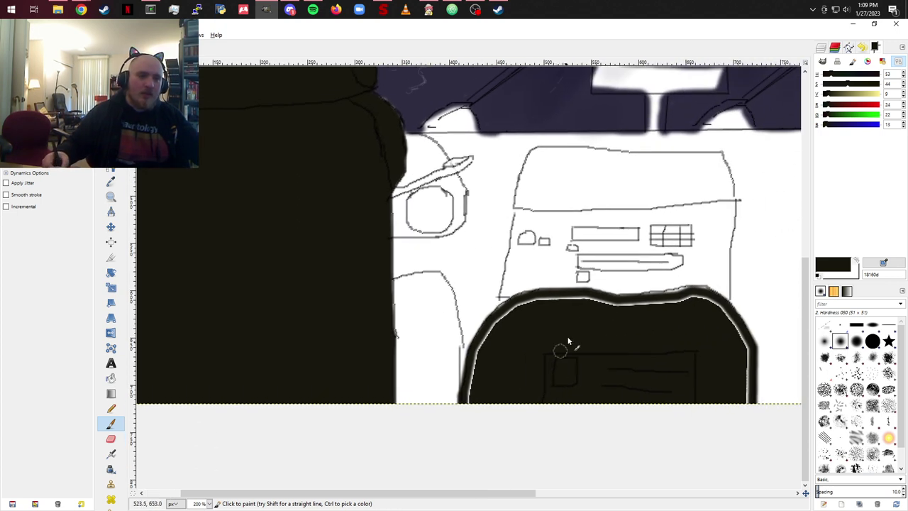
{"action": "mouse_move", "coordinate": [469, 397]}
{"action": "left_mouse_down"}
{"action": "mouse_move", "coordinate": [486, 336]}
{"action": "mouse_move", "coordinate": [477, 359]}
{"action": "mouse_move", "coordinate": [489, 331]}
{"action": "mouse_move", "coordinate": [522, 306]}
{"action": "mouse_move", "coordinate": [498, 318]}
{"action": "mouse_move", "coordinate": [503, 309]}
{"action": "mouse_move", "coordinate": [522, 298]}
{"action": "mouse_move", "coordinate": [622, 302]}
{"action": "mouse_move", "coordinate": [623, 313]}
{"action": "mouse_move", "coordinate": [603, 304]}
{"action": "mouse_move", "coordinate": [621, 320]}
{"action": "mouse_move", "coordinate": [661, 325]}
{"action": "mouse_move", "coordinate": [672, 311]}
{"action": "mouse_move", "coordinate": [677, 323]}
{"action": "mouse_move", "coordinate": [693, 314]}
{"action": "mouse_move", "coordinate": [622, 307]}
{"action": "left_mouse_up"}
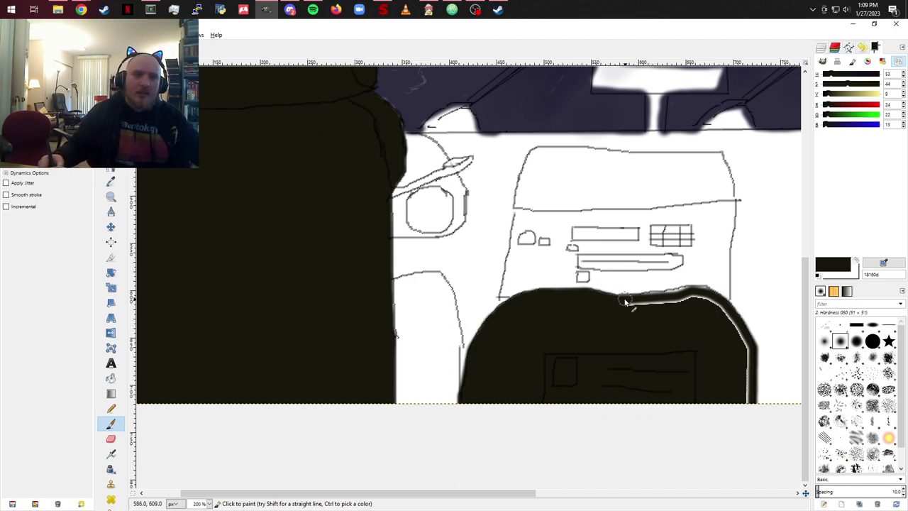
{"action": "mouse_move", "coordinate": [626, 303]}
{"action": "left_mouse_down"}
{"action": "mouse_move", "coordinate": [707, 296]}
{"action": "mouse_move", "coordinate": [639, 310]}
{"action": "left_mouse_up"}
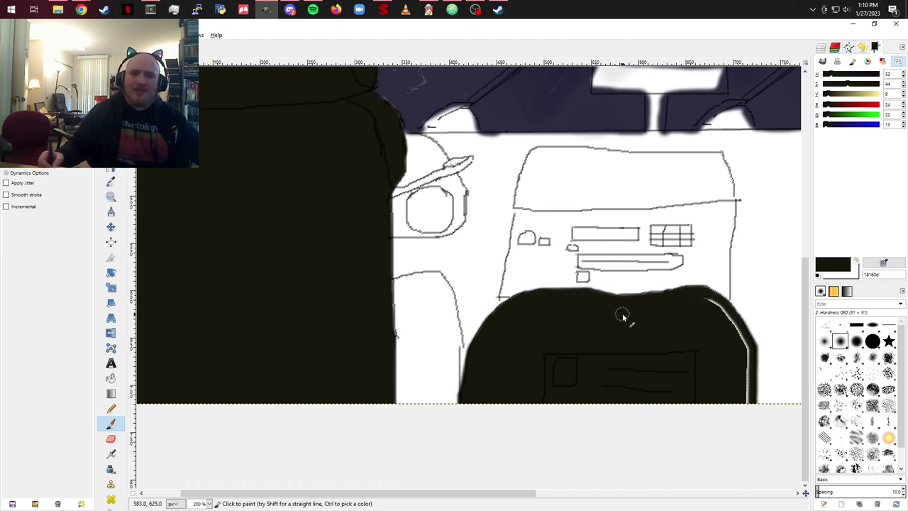
{"action": "mouse_move", "coordinate": [714, 320]}
{"action": "left_mouse_down"}
{"action": "mouse_move", "coordinate": [655, 322]}
{"action": "mouse_move", "coordinate": [595, 291]}
{"action": "left_mouse_up"}
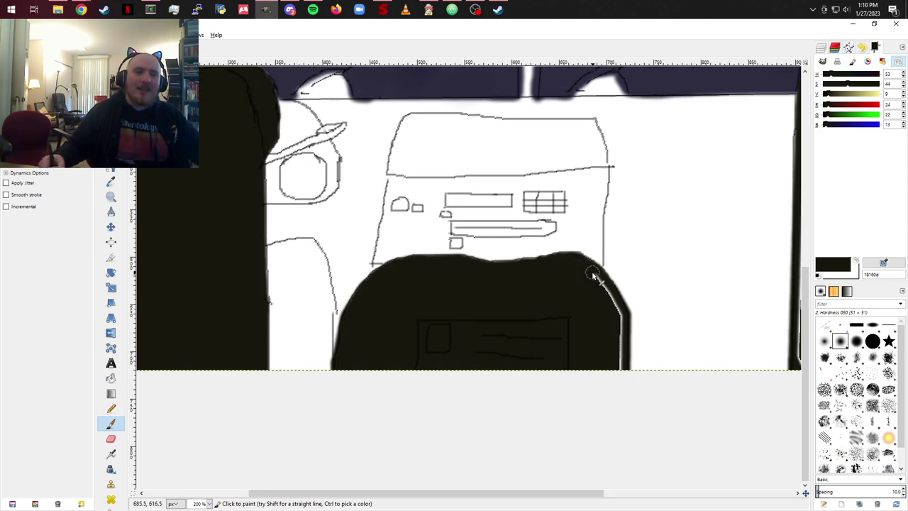
{"action": "mouse_move", "coordinate": [586, 267]}
{"action": "left_mouse_down"}
{"action": "mouse_move", "coordinate": [614, 311]}
{"action": "mouse_move", "coordinate": [612, 300]}
{"action": "mouse_move", "coordinate": [616, 339]}
{"action": "mouse_move", "coordinate": [617, 319]}
{"action": "mouse_move", "coordinate": [621, 326]}
{"action": "mouse_move", "coordinate": [607, 295]}
{"action": "mouse_move", "coordinate": [617, 310]}
{"action": "mouse_move", "coordinate": [618, 375]}
{"action": "left_mouse_up"}
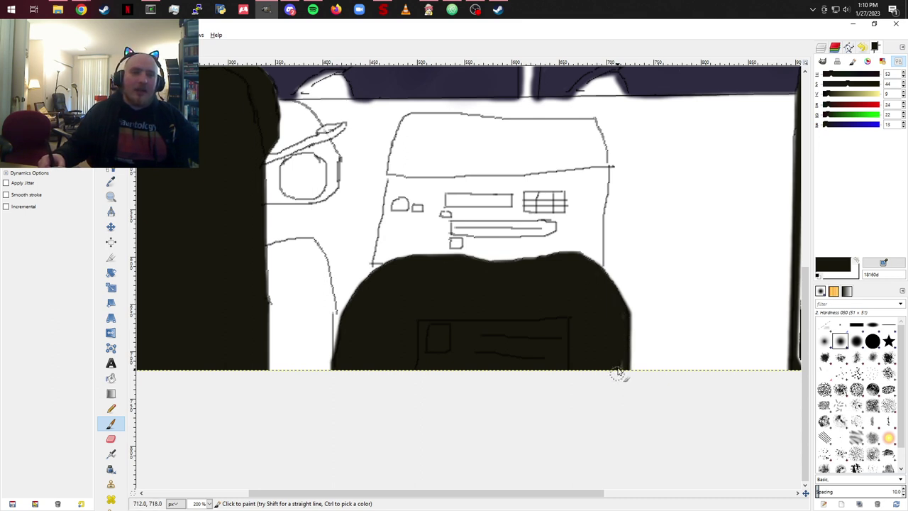
Step: Paint over the white gap along the right seat's left side, from the canvas's bottom edge up to the shoulder, with the near-black brush
{"action": "mouse_move", "coordinate": [601, 301]}
{"action": "left_mouse_down"}
{"action": "mouse_move", "coordinate": [420, 303]}
{"action": "mouse_move", "coordinate": [447, 331]}
{"action": "mouse_move", "coordinate": [371, 412]}
{"action": "left_mouse_up"}
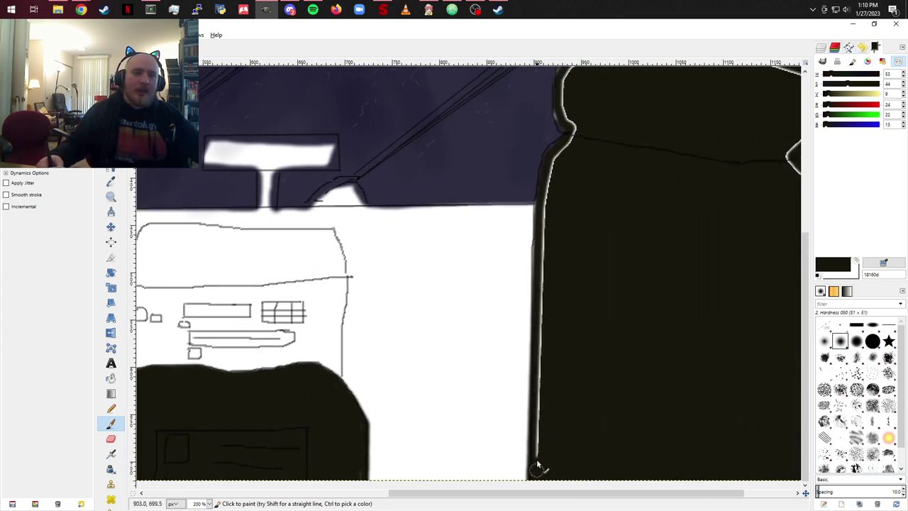
{"action": "mouse_move", "coordinate": [539, 469]}
{"action": "left_mouse_down"}
{"action": "mouse_move", "coordinate": [543, 405]}
{"action": "mouse_move", "coordinate": [559, 398]}
{"action": "mouse_move", "coordinate": [556, 460]}
{"action": "left_mouse_up"}
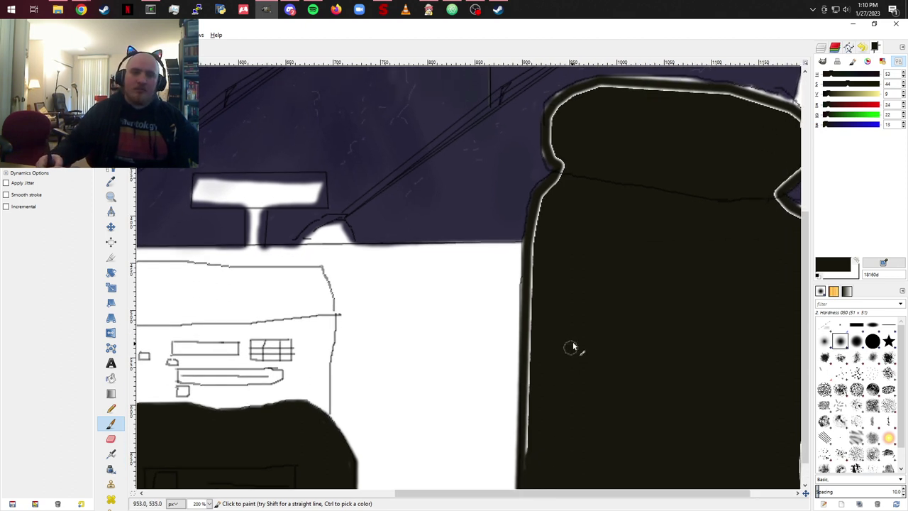
{"action": "mouse_move", "coordinate": [566, 178]}
{"action": "left_mouse_down"}
{"action": "mouse_move", "coordinate": [536, 225]}
{"action": "mouse_move", "coordinate": [532, 273]}
{"action": "mouse_move", "coordinate": [531, 261]}
{"action": "mouse_move", "coordinate": [533, 336]}
{"action": "mouse_move", "coordinate": [525, 290]}
{"action": "left_mouse_up"}
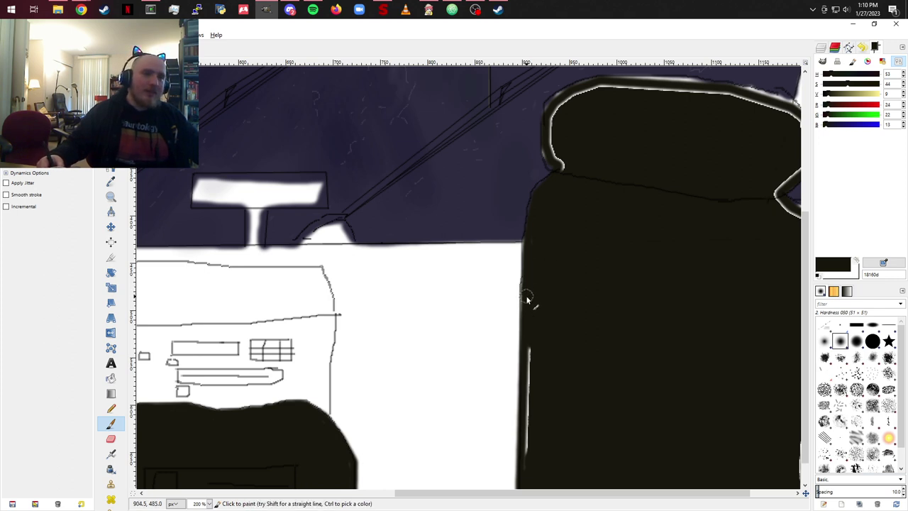
{"action": "left_click_drag", "start_coordinate": [525, 291], "coordinate": [526, 316]}
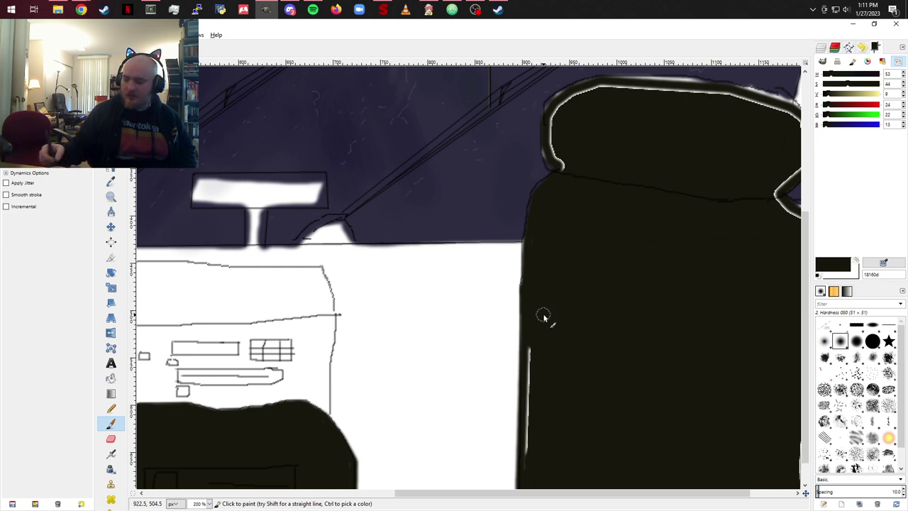
{"action": "left_click_drag", "start_coordinate": [529, 355], "coordinate": [526, 472]}
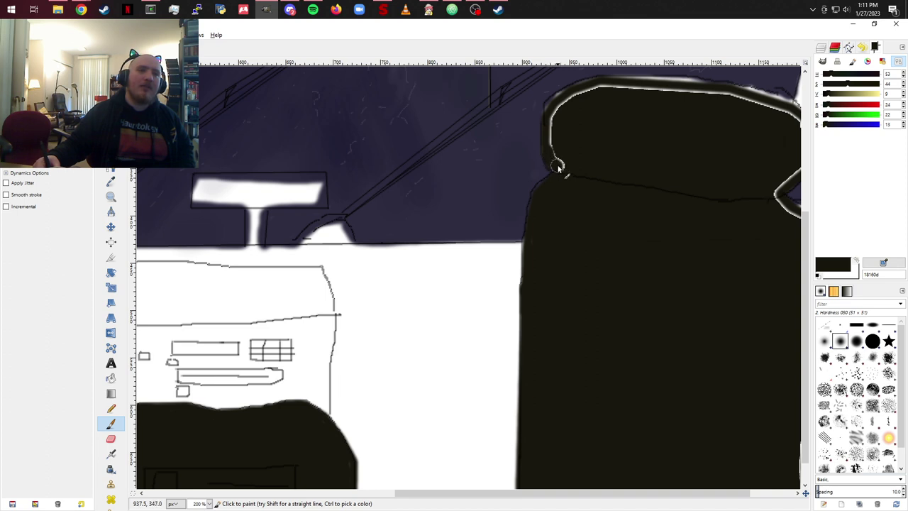
Step: Cover the white gap along the left side and top of the right seat's headrest with near-black brush strokes
{"action": "mouse_move", "coordinate": [564, 165]}
{"action": "left_mouse_down"}
{"action": "mouse_move", "coordinate": [555, 130]}
{"action": "mouse_move", "coordinate": [561, 142]}
{"action": "mouse_move", "coordinate": [557, 132]}
{"action": "mouse_move", "coordinate": [552, 141]}
{"action": "mouse_move", "coordinate": [558, 102]}
{"action": "mouse_move", "coordinate": [548, 112]}
{"action": "mouse_move", "coordinate": [551, 120]}
{"action": "mouse_move", "coordinate": [602, 90]}
{"action": "mouse_move", "coordinate": [571, 94]}
{"action": "mouse_move", "coordinate": [636, 89]}
{"action": "mouse_move", "coordinate": [572, 93]}
{"action": "mouse_move", "coordinate": [616, 84]}
{"action": "left_mouse_up"}
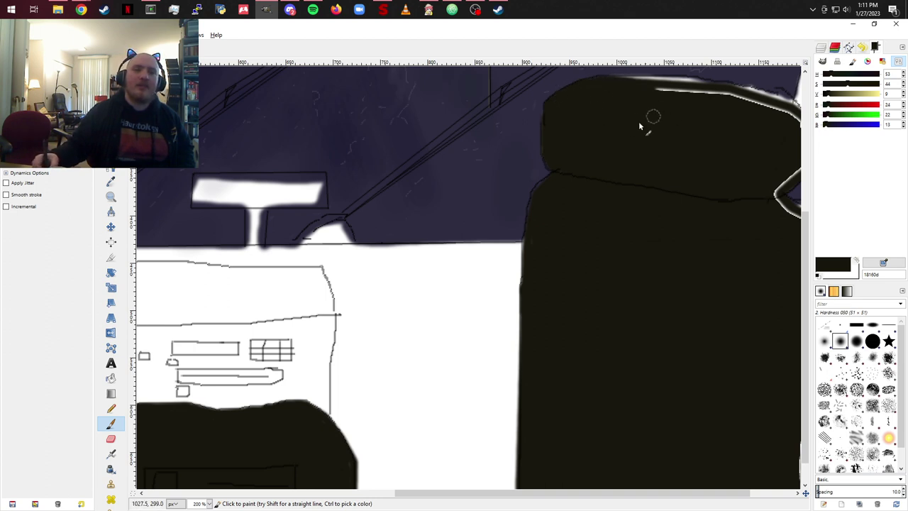
{"action": "scroll", "coordinate": [664, 165], "scroll_direction": "right", "scroll_amount": 3}
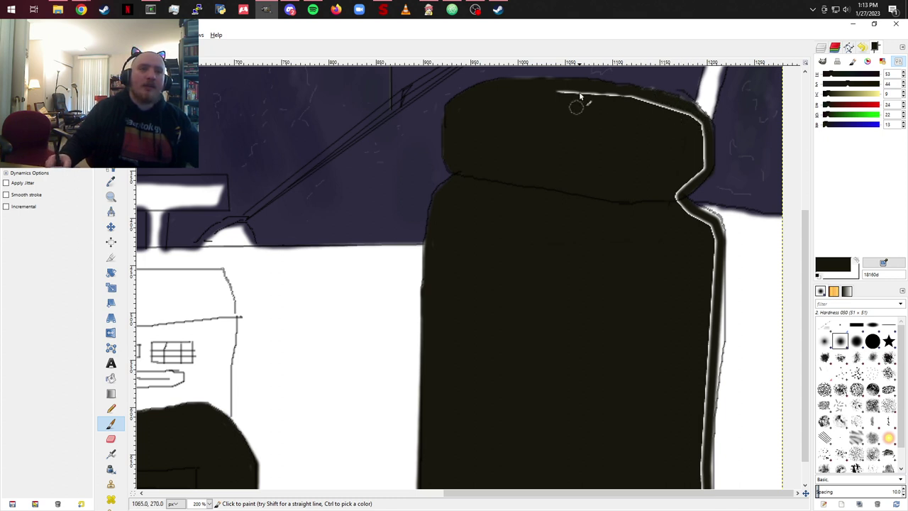
{"action": "mouse_move", "coordinate": [578, 102]}
{"action": "left_mouse_down"}
{"action": "mouse_move", "coordinate": [643, 99]}
{"action": "mouse_move", "coordinate": [658, 112]}
{"action": "mouse_move", "coordinate": [639, 94]}
{"action": "mouse_move", "coordinate": [681, 111]}
{"action": "left_mouse_up"}
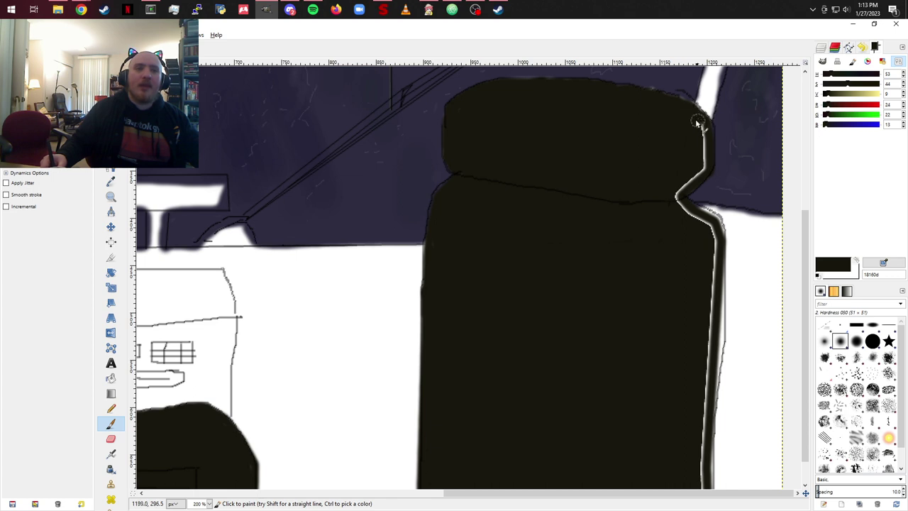
Step: Fill the white gaps along the right side of the right seat's headrest, shoulder and backrest down to the canvas's bottom edge in near-black
{"action": "mouse_move", "coordinate": [698, 124]}
{"action": "left_mouse_down"}
{"action": "mouse_move", "coordinate": [703, 146]}
{"action": "mouse_move", "coordinate": [698, 128]}
{"action": "mouse_move", "coordinate": [700, 141]}
{"action": "mouse_move", "coordinate": [704, 126]}
{"action": "mouse_move", "coordinate": [725, 139]}
{"action": "mouse_move", "coordinate": [678, 187]}
{"action": "mouse_move", "coordinate": [700, 225]}
{"action": "mouse_move", "coordinate": [710, 226]}
{"action": "mouse_move", "coordinate": [699, 216]}
{"action": "mouse_move", "coordinate": [713, 221]}
{"action": "mouse_move", "coordinate": [696, 209]}
{"action": "mouse_move", "coordinate": [722, 230]}
{"action": "mouse_move", "coordinate": [719, 259]}
{"action": "mouse_move", "coordinate": [703, 243]}
{"action": "mouse_move", "coordinate": [713, 228]}
{"action": "mouse_move", "coordinate": [704, 382]}
{"action": "left_mouse_up"}
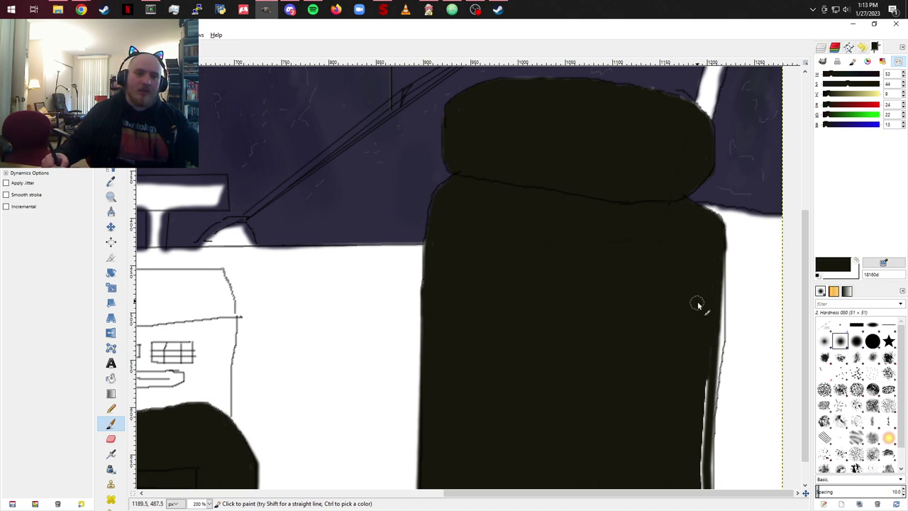
{"action": "mouse_move", "coordinate": [716, 352]}
{"action": "left_mouse_down"}
{"action": "mouse_move", "coordinate": [653, 355]}
{"action": "mouse_move", "coordinate": [559, 288]}
{"action": "mouse_move", "coordinate": [598, 262]}
{"action": "left_mouse_up"}
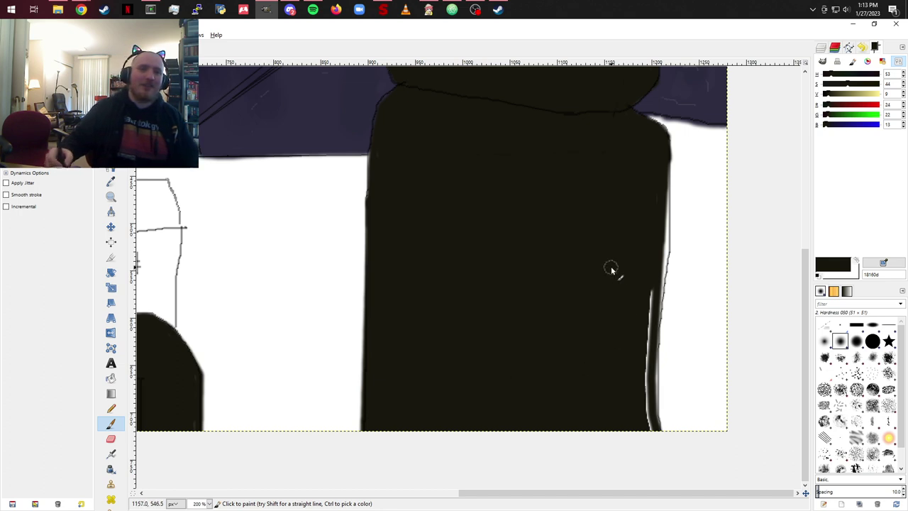
{"action": "mouse_move", "coordinate": [651, 294]}
{"action": "left_mouse_down"}
{"action": "mouse_move", "coordinate": [644, 375]}
{"action": "mouse_move", "coordinate": [652, 431]}
{"action": "left_mouse_up"}
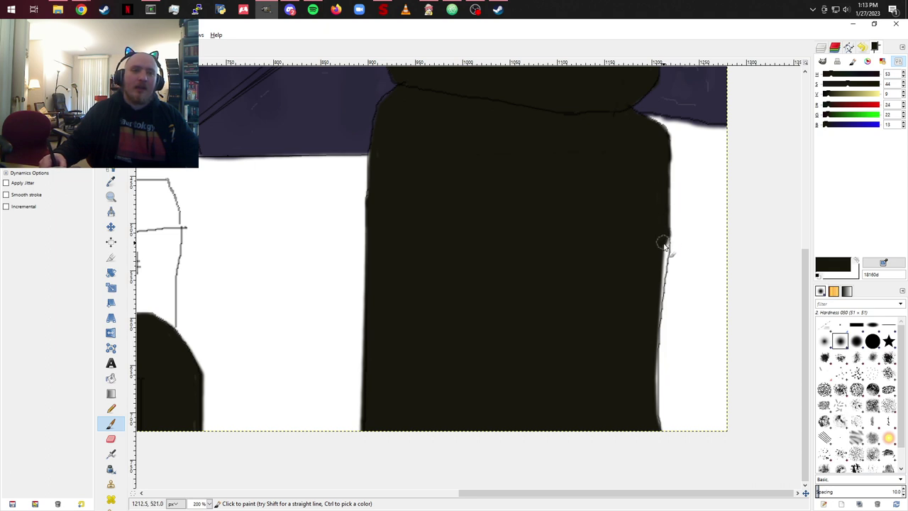
{"action": "left_click_drag", "start_coordinate": [665, 241], "coordinate": [656, 318]}
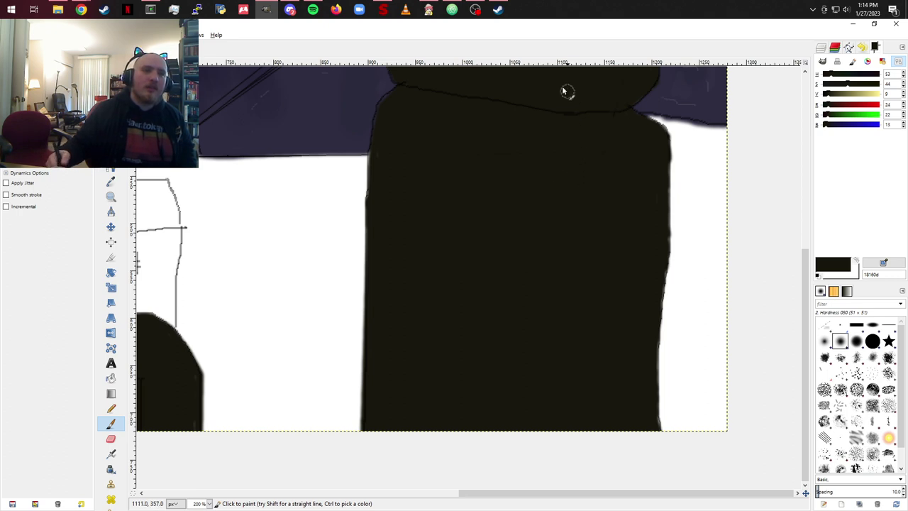
Step: Paint the outlined rectangle inside the dark arch solid white, with straight strokes along its top and sides, up to its outline
{"action": "mouse_move", "coordinate": [506, 162]}
{"action": "left_mouse_down"}
{"action": "mouse_move", "coordinate": [542, 184]}
{"action": "mouse_move", "coordinate": [619, 276]}
{"action": "mouse_move", "coordinate": [615, 313]}
{"action": "mouse_move", "coordinate": [783, 217]}
{"action": "left_mouse_up"}
{"action": "mouse_move", "coordinate": [430, 272]}
{"action": "left_mouse_down"}
{"action": "mouse_move", "coordinate": [615, 199]}
{"action": "mouse_move", "coordinate": [610, 223]}
{"action": "left_mouse_up"}
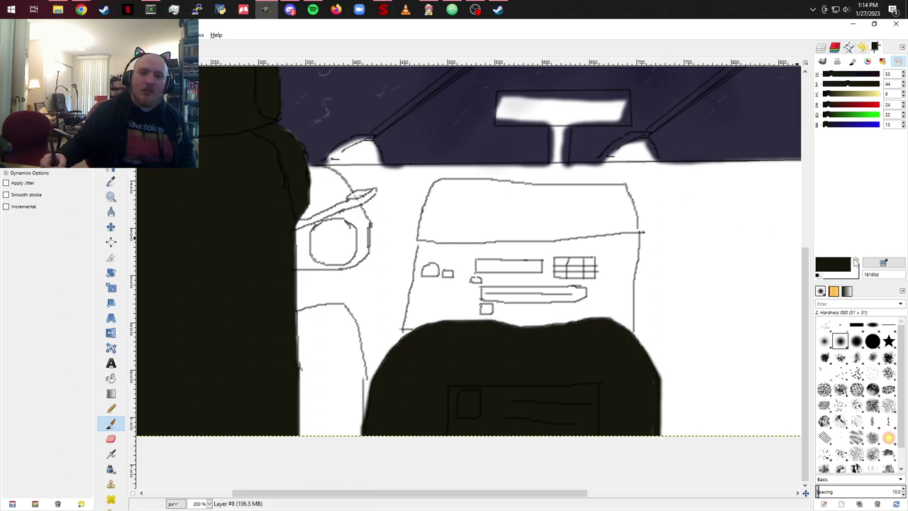
{"action": "left_click", "coordinate": [858, 261]}
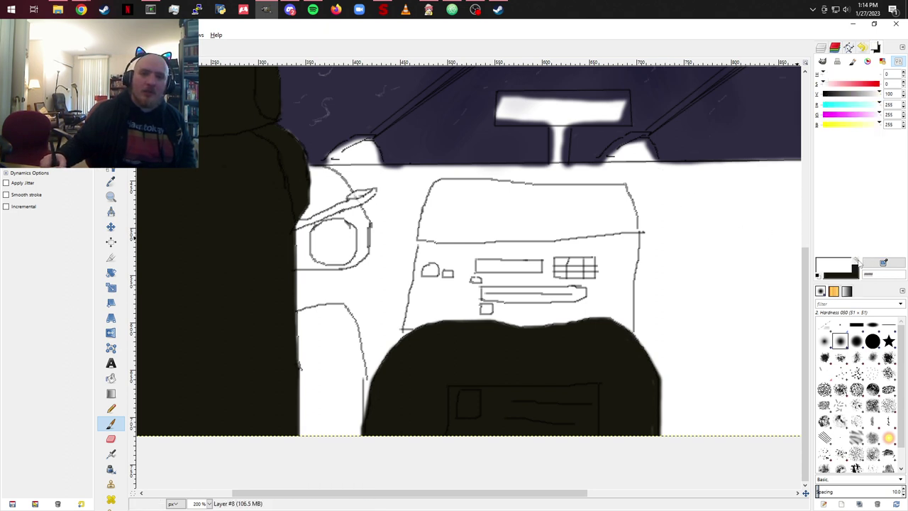
{"action": "left_click", "coordinate": [455, 393]}
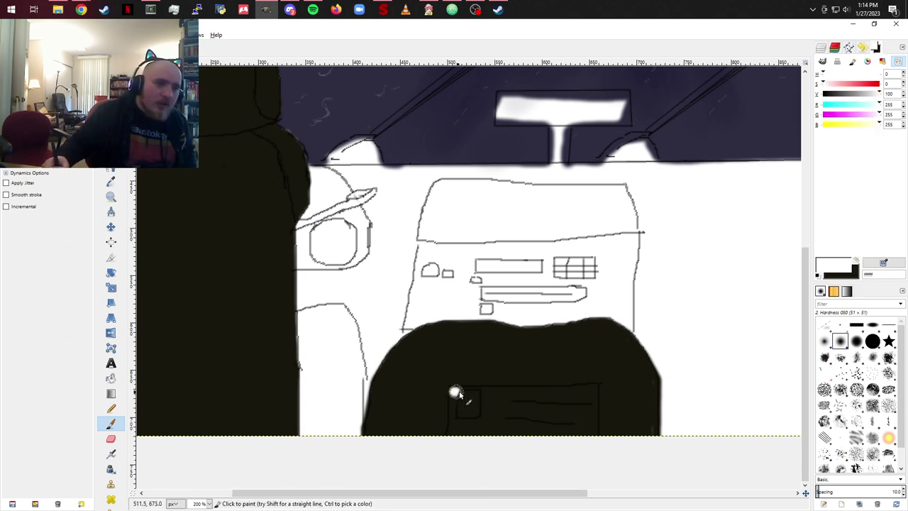
{"action": "left_click_drag", "start_coordinate": [454, 393], "coordinate": [473, 394]}
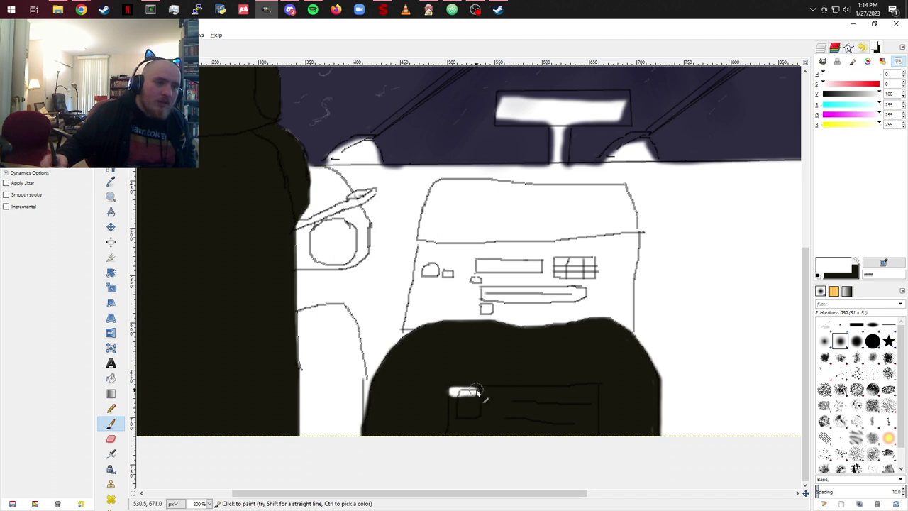
{"action": "left_click", "coordinate": [595, 390], "text": "shift"}
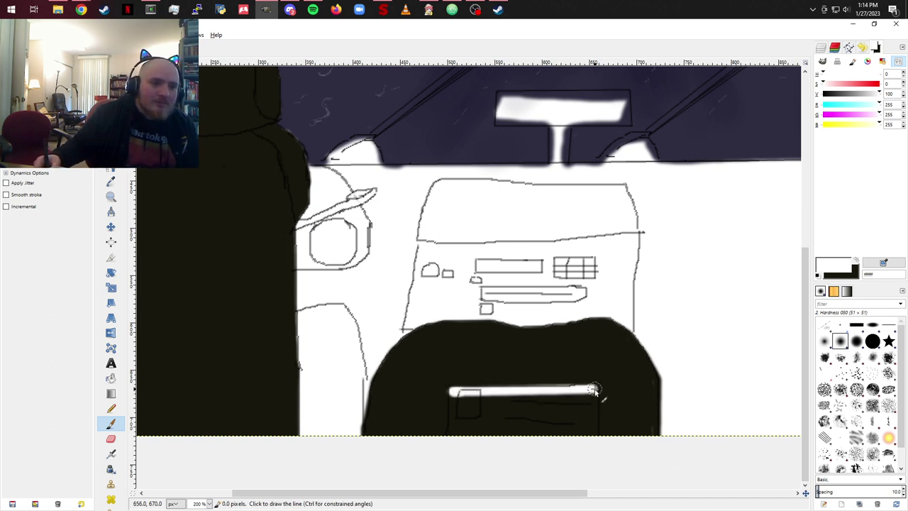
{"action": "left_click", "coordinate": [595, 434], "text": "shift"}
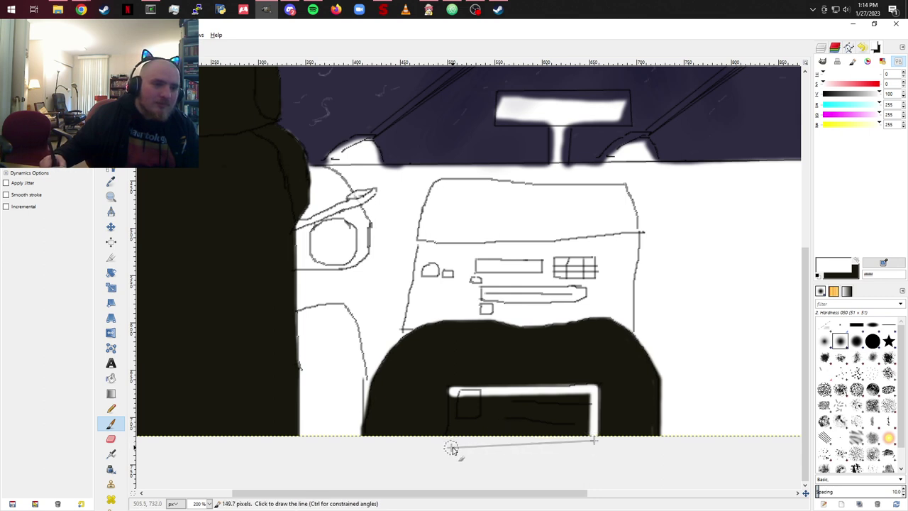
{"action": "left_click_drag", "start_coordinate": [453, 398], "coordinate": [451, 438]}
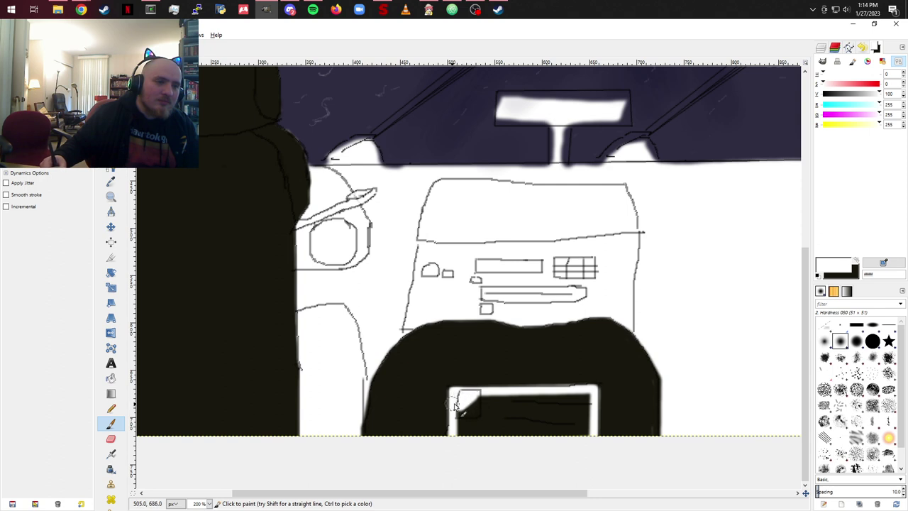
{"action": "mouse_move", "coordinate": [455, 406]}
{"action": "left_mouse_down"}
{"action": "mouse_move", "coordinate": [488, 396]}
{"action": "mouse_move", "coordinate": [453, 436]}
{"action": "mouse_move", "coordinate": [490, 398]}
{"action": "mouse_move", "coordinate": [476, 412]}
{"action": "mouse_move", "coordinate": [501, 395]}
{"action": "mouse_move", "coordinate": [480, 434]}
{"action": "mouse_move", "coordinate": [498, 414]}
{"action": "mouse_move", "coordinate": [471, 425]}
{"action": "mouse_move", "coordinate": [525, 393]}
{"action": "mouse_move", "coordinate": [516, 397]}
{"action": "mouse_move", "coordinate": [588, 396]}
{"action": "mouse_move", "coordinate": [572, 419]}
{"action": "mouse_move", "coordinate": [588, 398]}
{"action": "mouse_move", "coordinate": [556, 399]}
{"action": "mouse_move", "coordinate": [583, 403]}
{"action": "mouse_move", "coordinate": [587, 439]}
{"action": "mouse_move", "coordinate": [571, 439]}
{"action": "mouse_move", "coordinate": [568, 409]}
{"action": "mouse_move", "coordinate": [542, 436]}
{"action": "mouse_move", "coordinate": [540, 413]}
{"action": "mouse_move", "coordinate": [518, 437]}
{"action": "mouse_move", "coordinate": [551, 411]}
{"action": "mouse_move", "coordinate": [567, 438]}
{"action": "mouse_move", "coordinate": [578, 432]}
{"action": "mouse_move", "coordinate": [523, 413]}
{"action": "mouse_move", "coordinate": [492, 439]}
{"action": "left_mouse_up"}
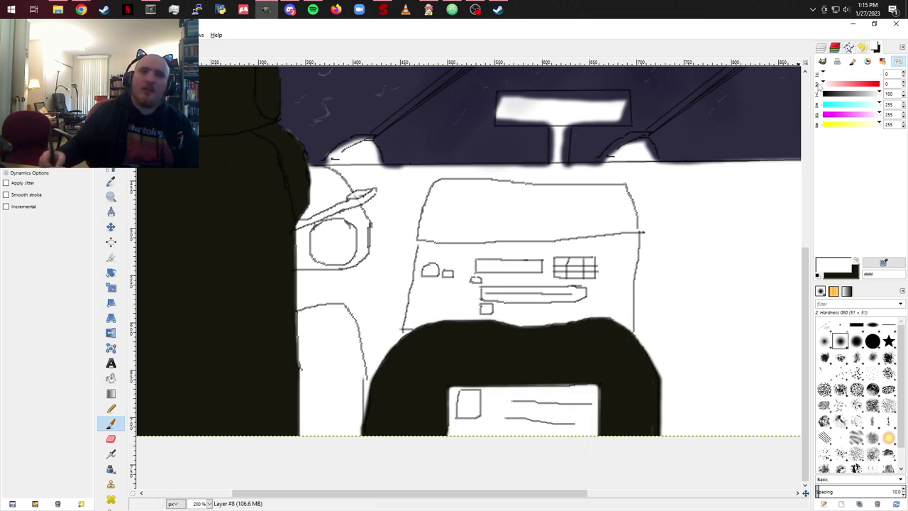
Step: Mottle the white rectangle inside the arch with pale yellow-green dddda9 strokes and darker olive 838357 strokes
{"action": "left_click_drag", "start_coordinate": [879, 97], "coordinate": [860, 131]}
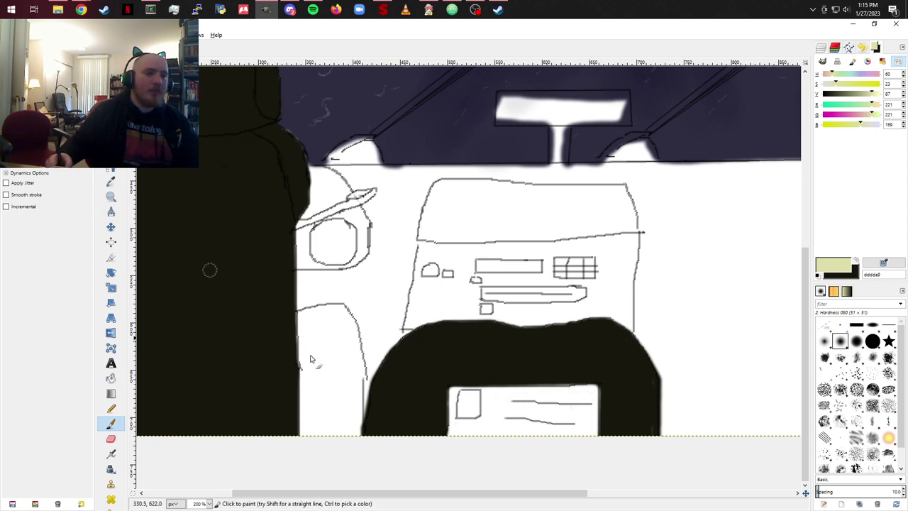
{"action": "mouse_move", "coordinate": [459, 398]}
{"action": "left_mouse_down"}
{"action": "mouse_move", "coordinate": [478, 425]}
{"action": "mouse_move", "coordinate": [544, 394]}
{"action": "mouse_move", "coordinate": [571, 411]}
{"action": "mouse_move", "coordinate": [589, 403]}
{"action": "mouse_move", "coordinate": [587, 442]}
{"action": "mouse_move", "coordinate": [591, 404]}
{"action": "mouse_move", "coordinate": [556, 404]}
{"action": "mouse_move", "coordinate": [496, 438]}
{"action": "mouse_move", "coordinate": [456, 435]}
{"action": "mouse_move", "coordinate": [488, 390]}
{"action": "mouse_move", "coordinate": [499, 399]}
{"action": "mouse_move", "coordinate": [542, 390]}
{"action": "mouse_move", "coordinate": [576, 419]}
{"action": "left_mouse_up"}
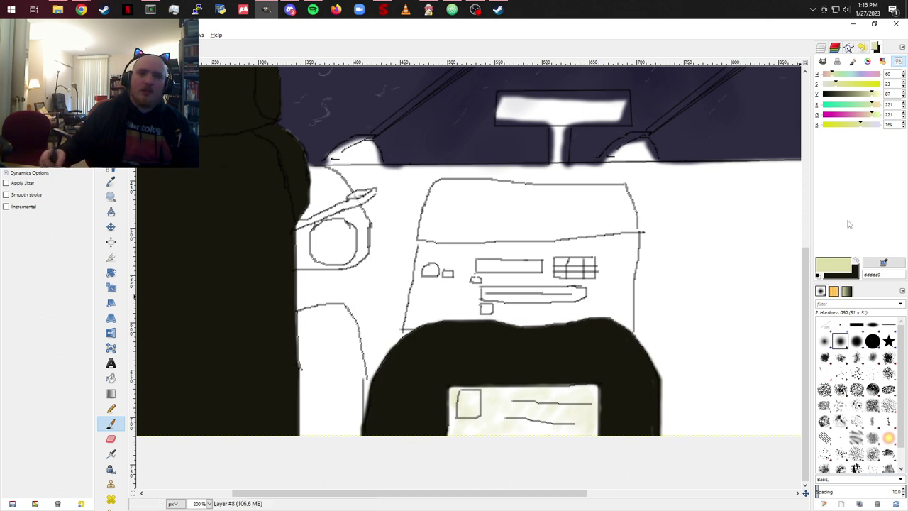
{"action": "left_click_drag", "start_coordinate": [872, 95], "coordinate": [836, 95]}
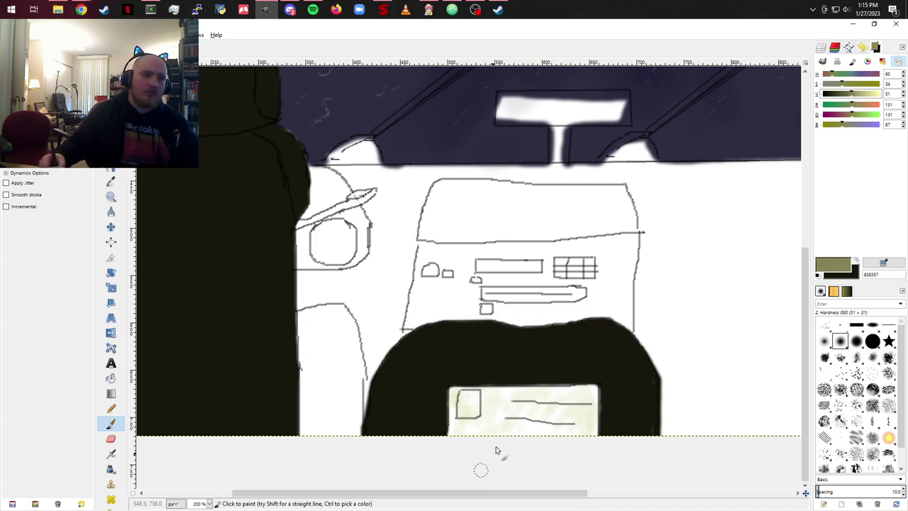
{"action": "mouse_move", "coordinate": [535, 452]}
{"action": "left_mouse_down"}
{"action": "mouse_move", "coordinate": [544, 413]}
{"action": "mouse_move", "coordinate": [515, 448]}
{"action": "mouse_move", "coordinate": [460, 398]}
{"action": "mouse_move", "coordinate": [473, 398]}
{"action": "mouse_move", "coordinate": [469, 409]}
{"action": "mouse_move", "coordinate": [463, 398]}
{"action": "mouse_move", "coordinate": [480, 399]}
{"action": "mouse_move", "coordinate": [460, 437]}
{"action": "mouse_move", "coordinate": [515, 392]}
{"action": "mouse_move", "coordinate": [486, 402]}
{"action": "mouse_move", "coordinate": [524, 413]}
{"action": "mouse_move", "coordinate": [565, 399]}
{"action": "mouse_move", "coordinate": [561, 427]}
{"action": "mouse_move", "coordinate": [535, 432]}
{"action": "mouse_move", "coordinate": [507, 426]}
{"action": "mouse_move", "coordinate": [536, 395]}
{"action": "mouse_move", "coordinate": [591, 392]}
{"action": "mouse_move", "coordinate": [594, 400]}
{"action": "mouse_move", "coordinate": [572, 396]}
{"action": "mouse_move", "coordinate": [585, 386]}
{"action": "mouse_move", "coordinate": [485, 388]}
{"action": "mouse_move", "coordinate": [502, 388]}
{"action": "mouse_move", "coordinate": [467, 399]}
{"action": "mouse_move", "coordinate": [445, 432]}
{"action": "mouse_move", "coordinate": [493, 418]}
{"action": "mouse_move", "coordinate": [505, 431]}
{"action": "mouse_move", "coordinate": [552, 418]}
{"action": "mouse_move", "coordinate": [557, 435]}
{"action": "mouse_move", "coordinate": [583, 433]}
{"action": "mouse_move", "coordinate": [599, 394]}
{"action": "left_mouse_up"}
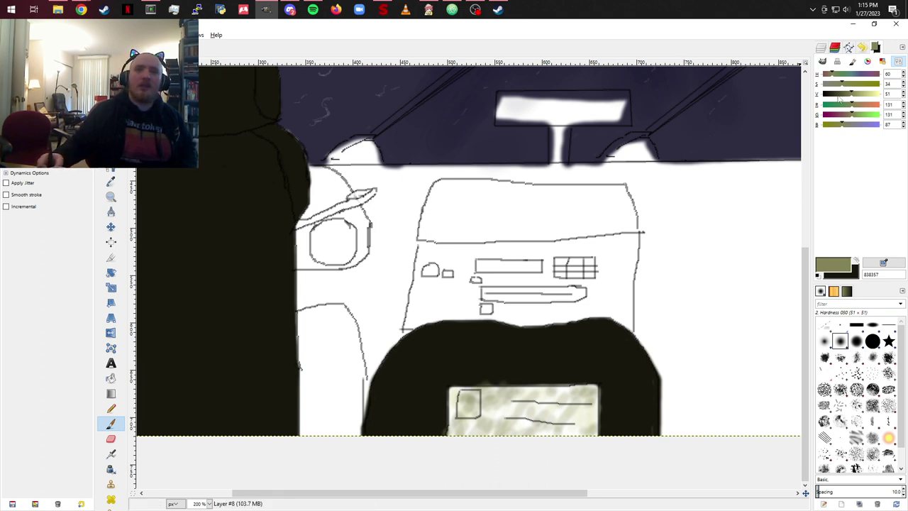
Step: Add grey-olive 878778 mottling over the rectangle inside the arch, including the small square in its upper-left corner
{"action": "left_click_drag", "start_coordinate": [855, 97], "coordinate": [833, 86]}
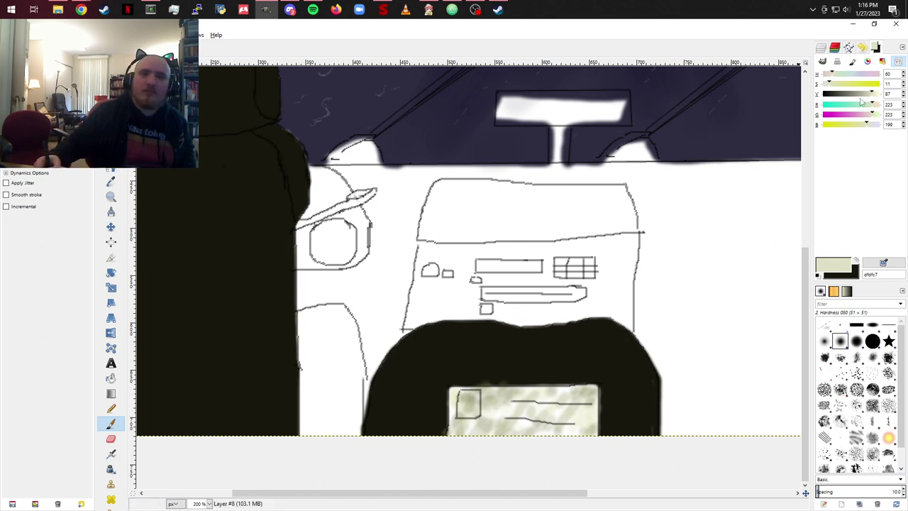
{"action": "left_click_drag", "start_coordinate": [873, 95], "coordinate": [855, 97]}
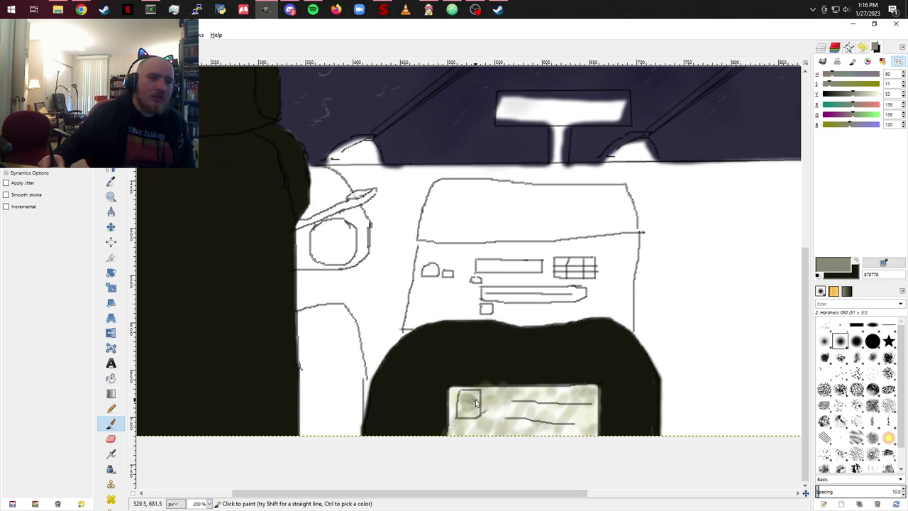
{"action": "left_click_drag", "start_coordinate": [474, 408], "coordinate": [469, 413]}
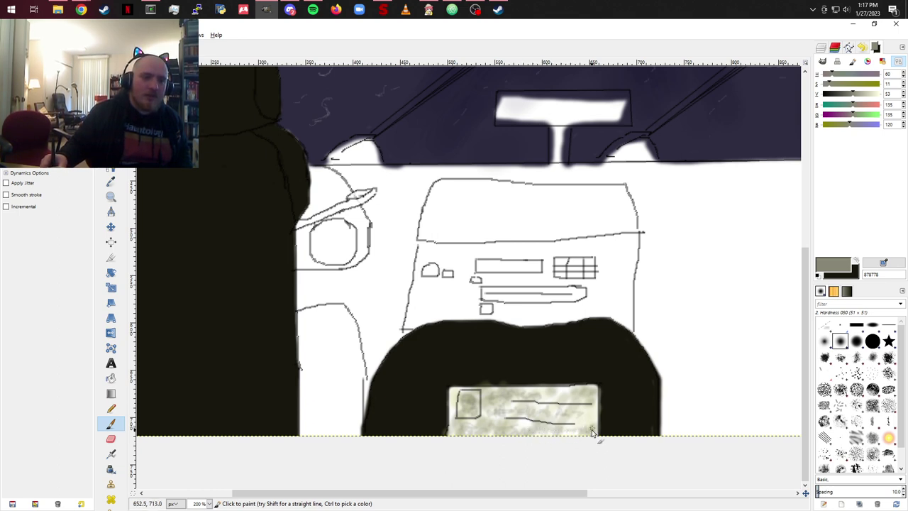
Step: Check which layer holds the line art, and erase the upper of the two long lines inside the mottled rectangle on Layer #1
{"action": "left_click", "coordinate": [821, 48]}
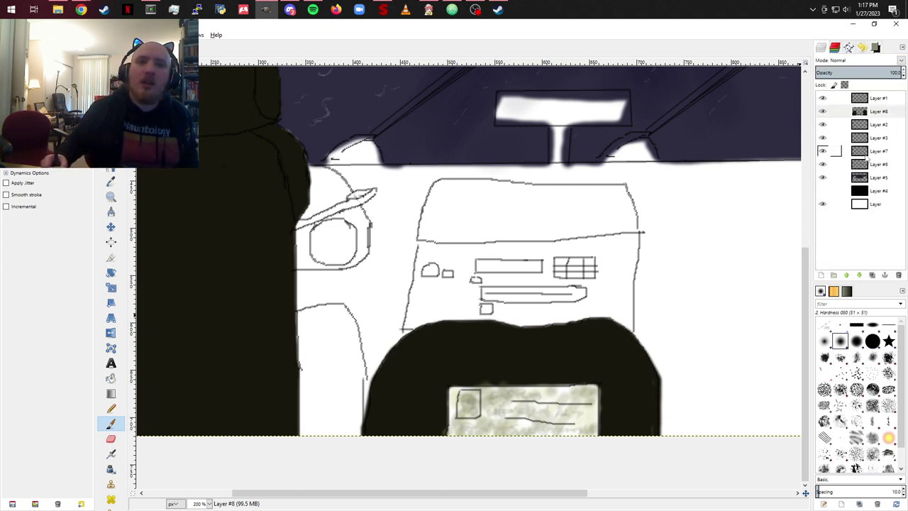
{"action": "left_click", "coordinate": [835, 152]}
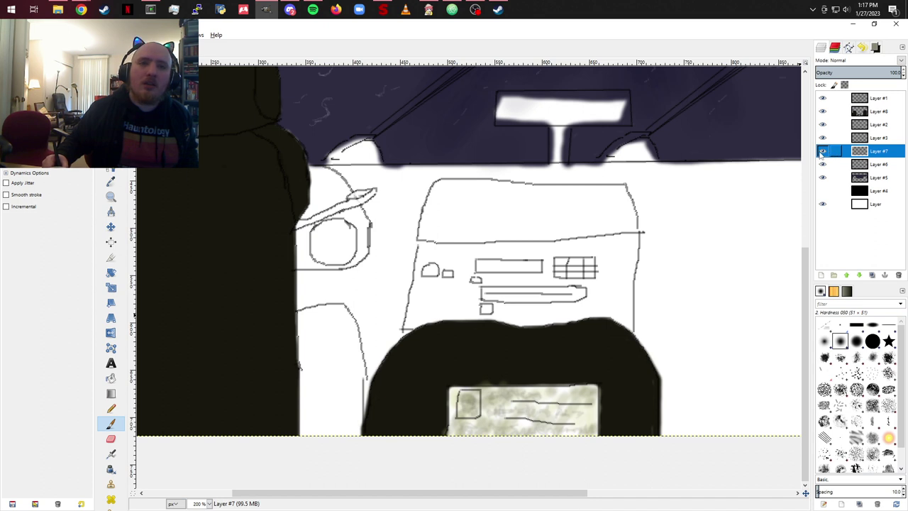
{"action": "left_click", "coordinate": [822, 152]}
{"action": "left_click", "coordinate": [823, 152]}
{"action": "left_click", "coordinate": [858, 169]}
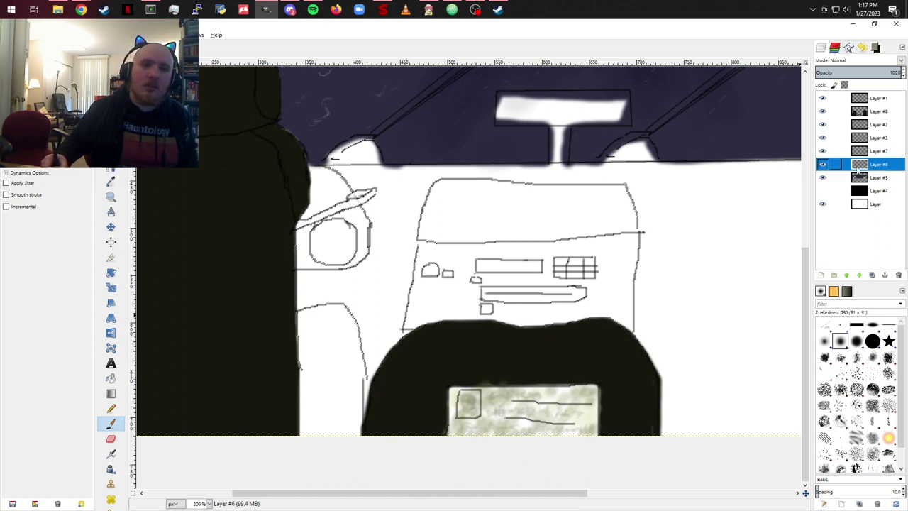
{"action": "left_click", "coordinate": [879, 126]}
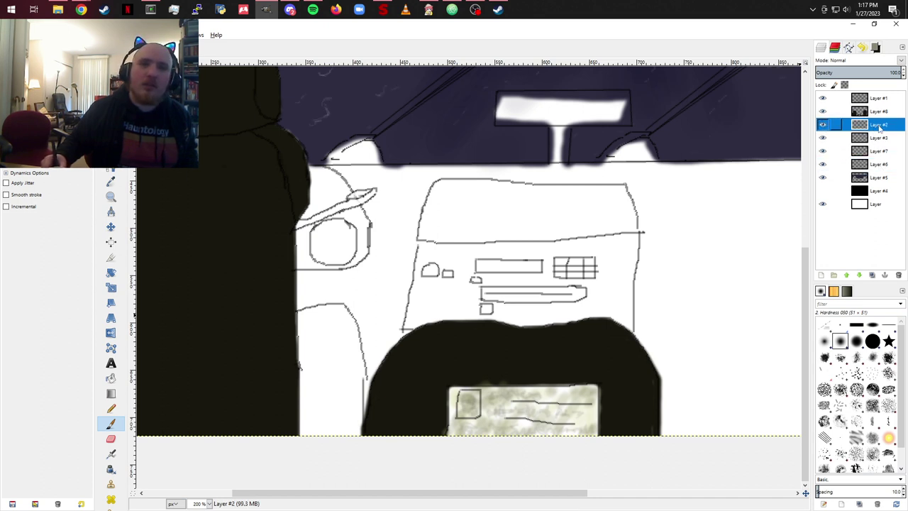
{"action": "left_click", "coordinate": [877, 103]}
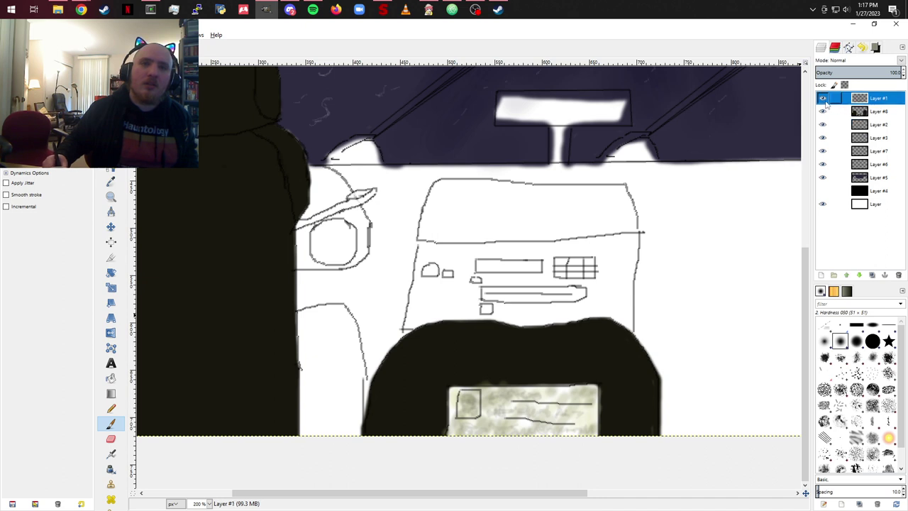
{"action": "left_click", "coordinate": [823, 98]}
{"action": "left_click", "coordinate": [823, 98]}
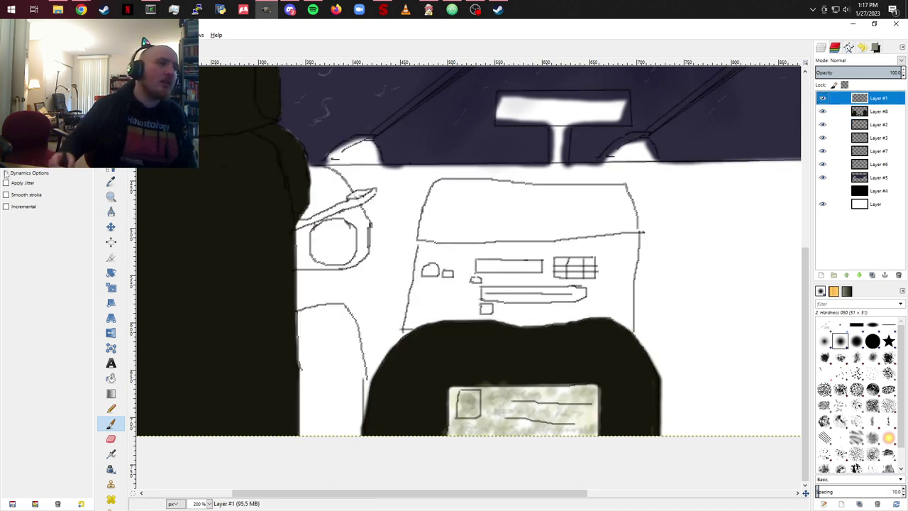
{"action": "left_click", "coordinate": [110, 439]}
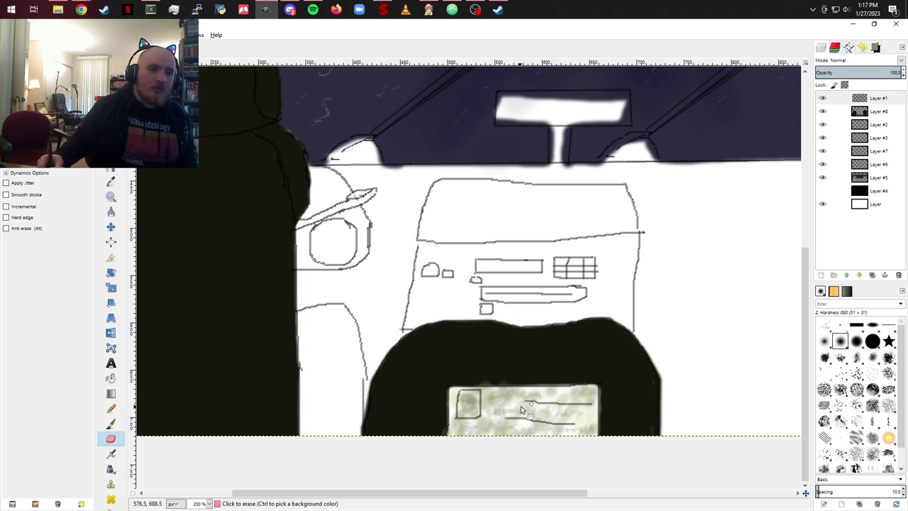
{"action": "left_click_drag", "start_coordinate": [527, 401], "coordinate": [591, 408]}
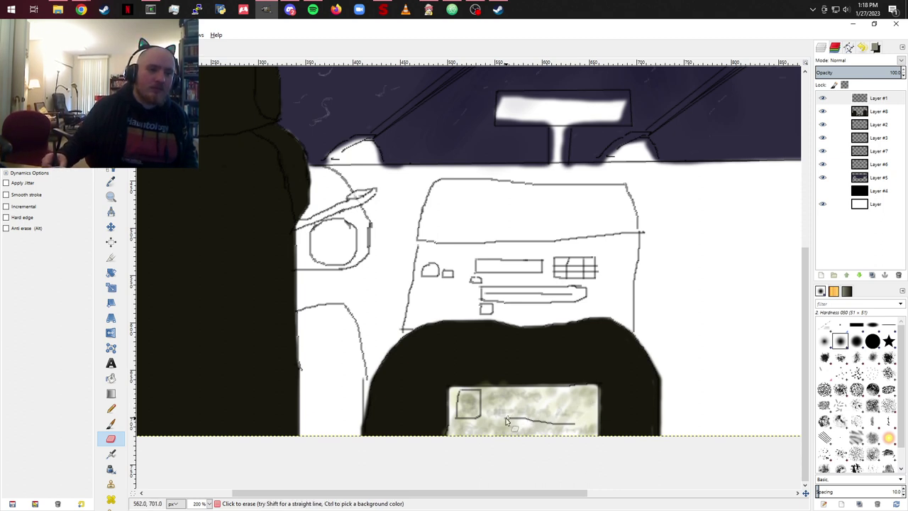
Step: Erase the remaining long line inside the mottled rectangle on Layer #1, and add a new layer directly above Layer #8
{"action": "mouse_move", "coordinate": [523, 422]}
{"action": "left_mouse_down"}
{"action": "mouse_move", "coordinate": [568, 429]}
{"action": "mouse_move", "coordinate": [581, 453]}
{"action": "left_mouse_up"}
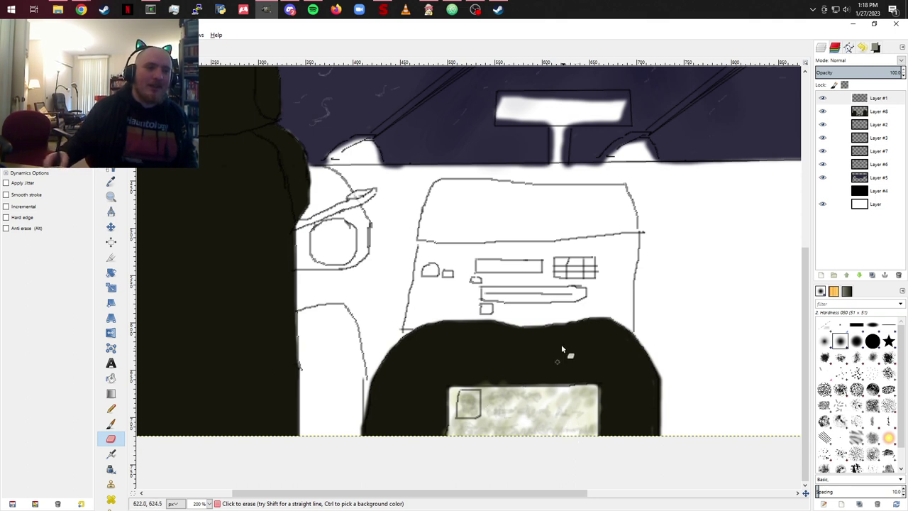
{"action": "left_click", "coordinate": [877, 119]}
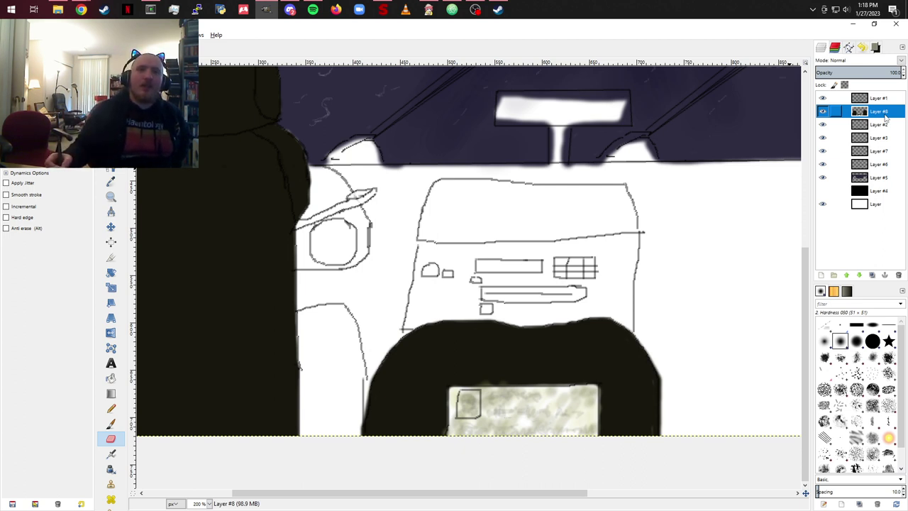
{"action": "left_click", "coordinate": [822, 276]}
{"action": "left_click", "coordinate": [830, 352]}
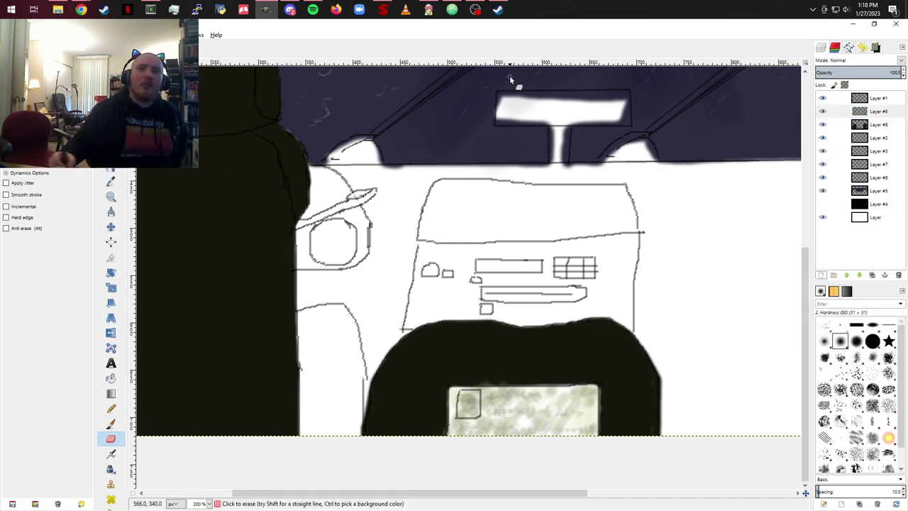
Step: Set the foreground colour to grey-olive 7a7a6d and switch to the Paintbrush
{"action": "left_click", "coordinate": [876, 48]}
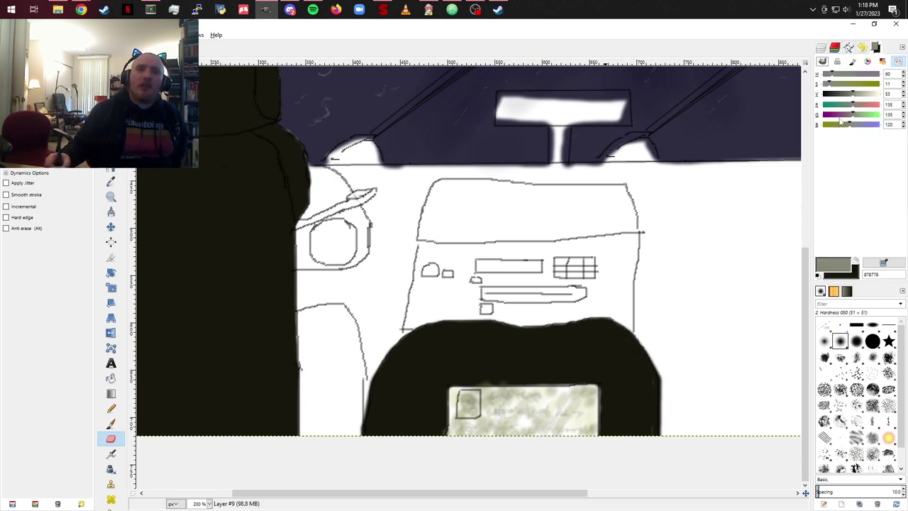
{"action": "left_click_drag", "start_coordinate": [853, 94], "coordinate": [853, 94]}
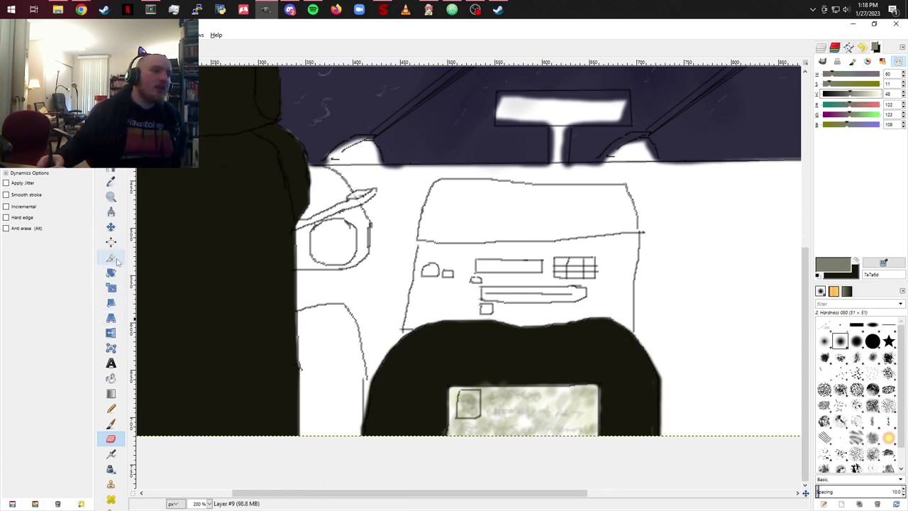
{"action": "left_click", "coordinate": [111, 424]}
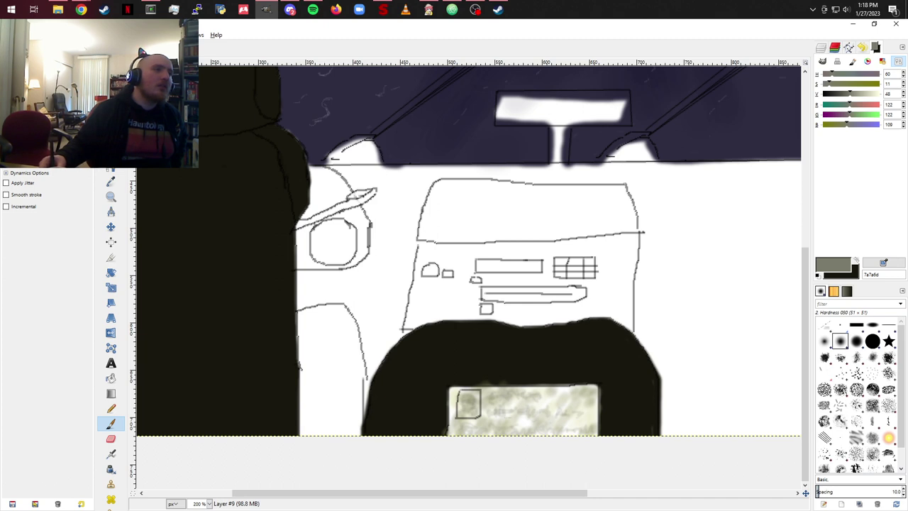
{"action": "left_click", "coordinate": [316, 178]}
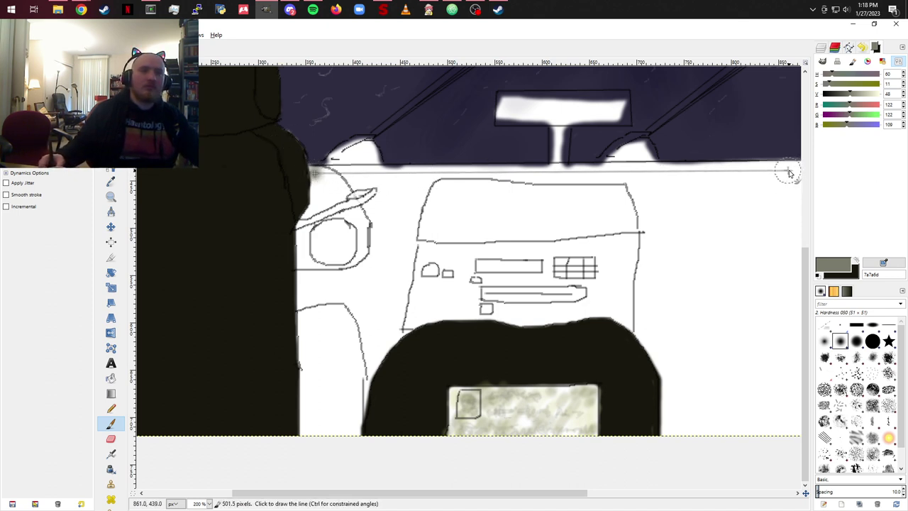
{"action": "left_click", "coordinate": [789, 173], "text": "shift"}
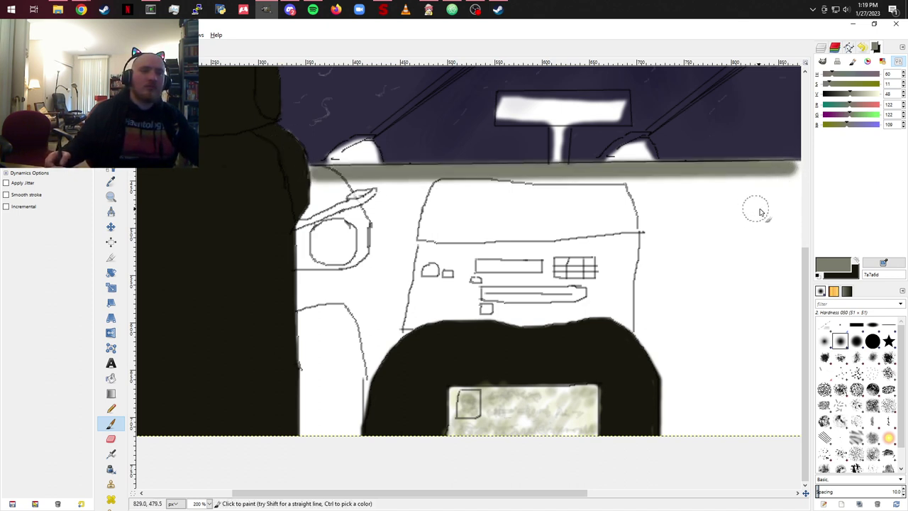
{"action": "scroll", "coordinate": [759, 212], "scroll_direction": "right", "scroll_amount": 5}
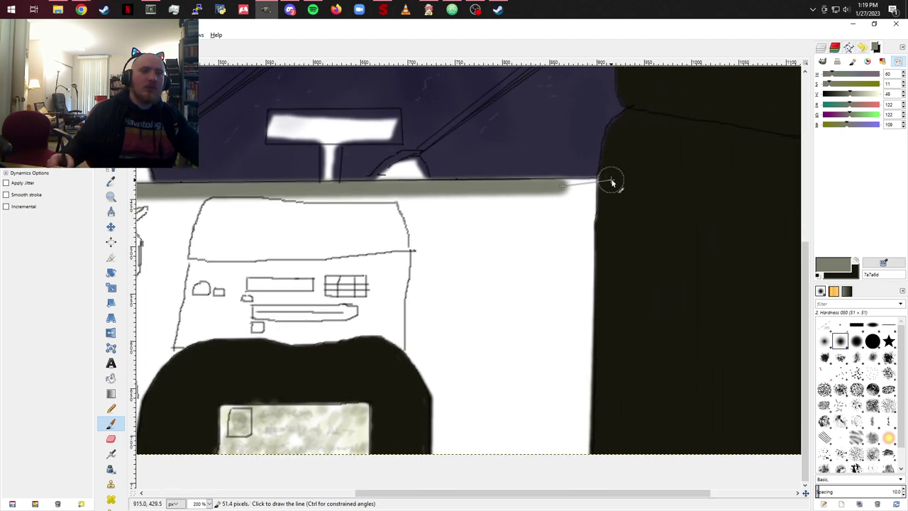
{"action": "left_click", "coordinate": [599, 185], "text": "shift"}
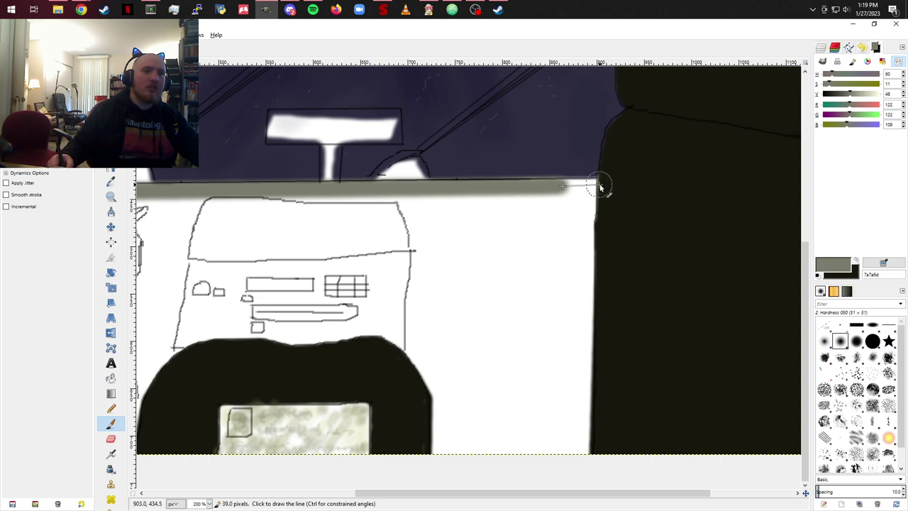
{"action": "left_click", "coordinate": [604, 181], "text": "shift"}
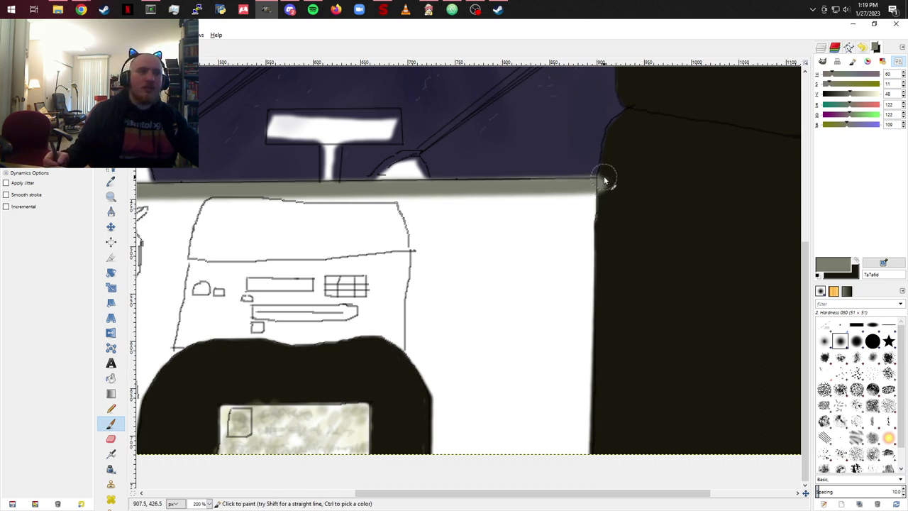
{"action": "key", "text": "ctrl"}
{"action": "key", "text": "ctrl+z"}
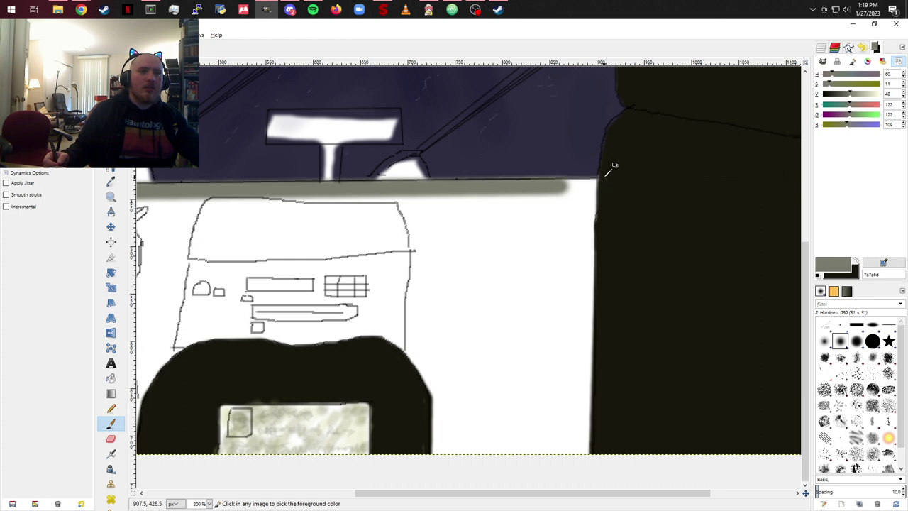
{"action": "key", "text": "ctrl+z"}
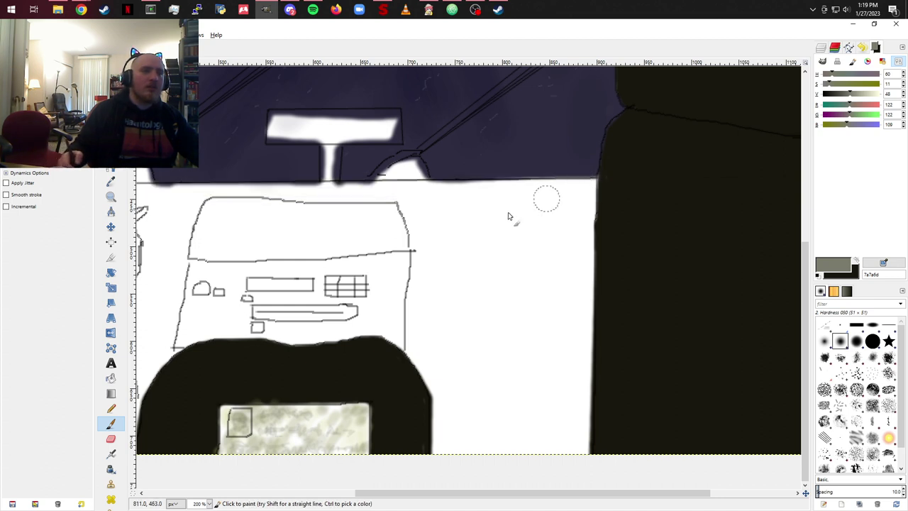
Step: Darken the foreground colour to 3c3c35 and paint a straight band under the windshield line, from the left seat to the right seat
{"action": "mouse_move", "coordinate": [508, 216]}
{"action": "left_mouse_down"}
{"action": "mouse_move", "coordinate": [519, 202]}
{"action": "mouse_move", "coordinate": [742, 154]}
{"action": "left_mouse_up"}
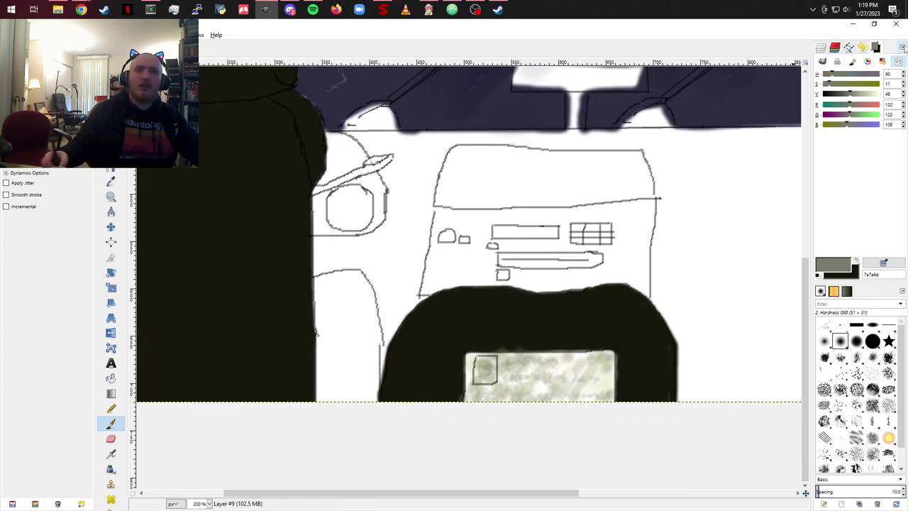
{"action": "left_click_drag", "start_coordinate": [851, 96], "coordinate": [838, 100]}
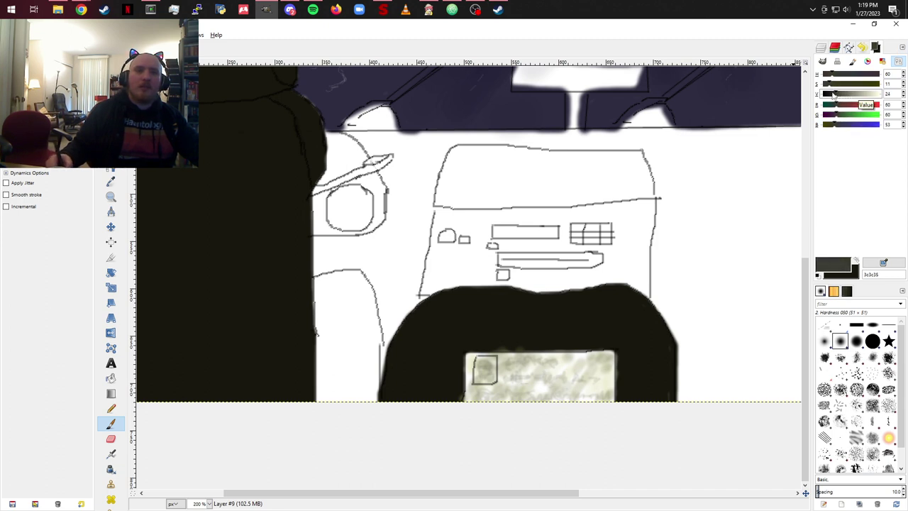
{"action": "left_click", "coordinate": [327, 142]}
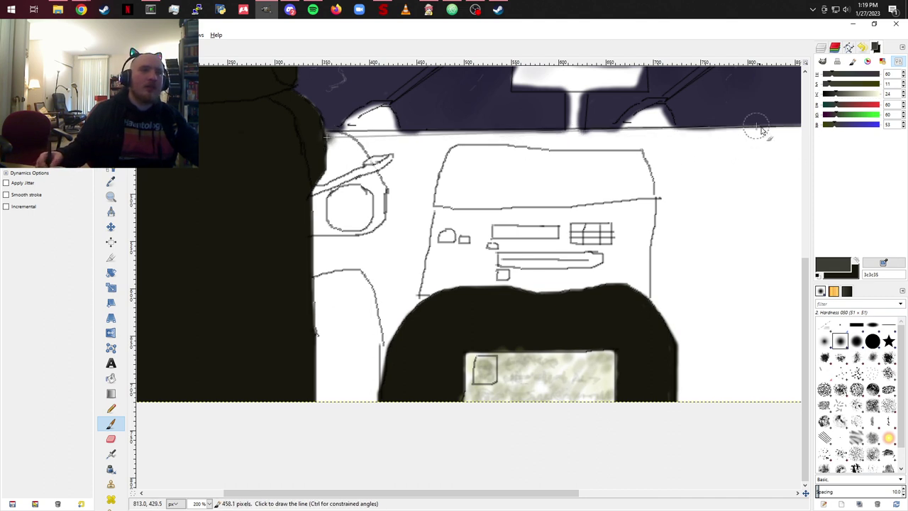
{"action": "scroll", "coordinate": [762, 127], "scroll_direction": "right", "scroll_amount": 5}
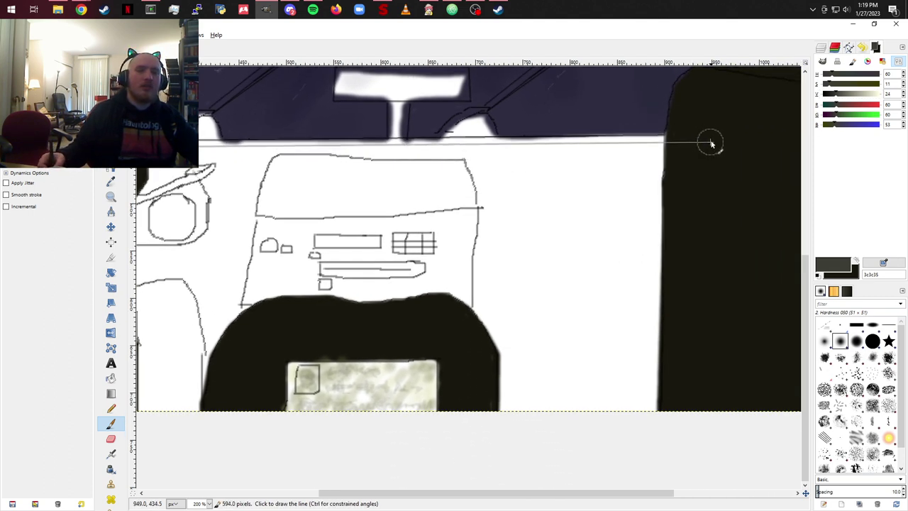
{"action": "left_click", "coordinate": [710, 137], "text": "shift"}
{"action": "key", "text": "ctrl+z"}
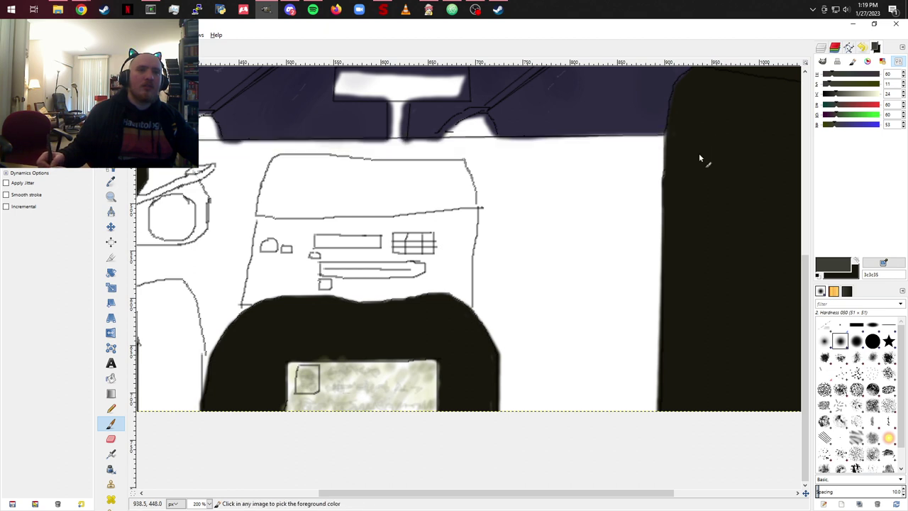
{"action": "left_click", "coordinate": [666, 144], "text": "shift"}
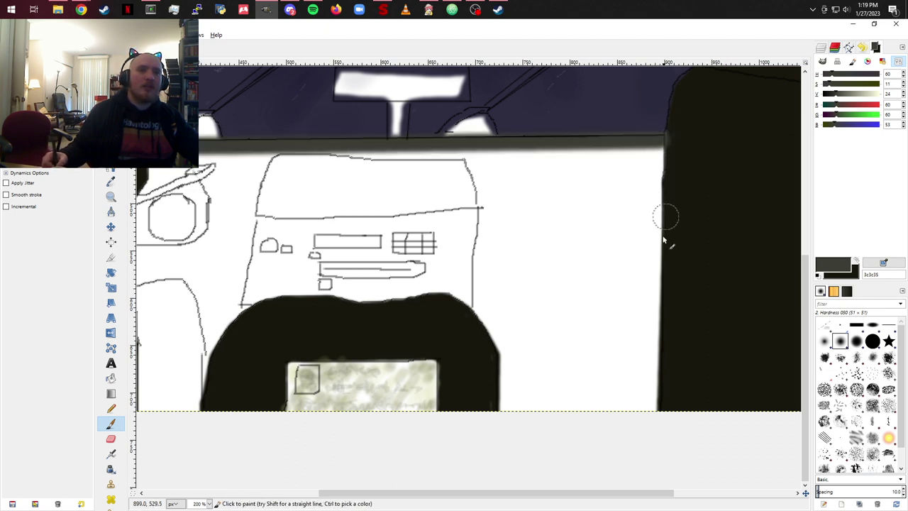
Step: Continue the 3c3c35 outline with straight strokes down the right seat's inner edge, along the canvas bottom and up the arch's right side
{"action": "left_click", "coordinate": [654, 410], "text": "shift"}
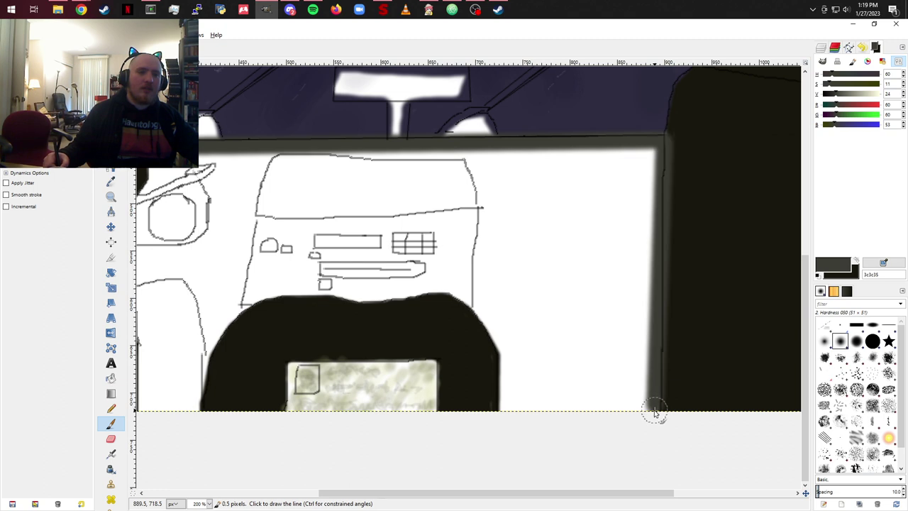
{"action": "left_click", "coordinate": [497, 413], "text": "shift"}
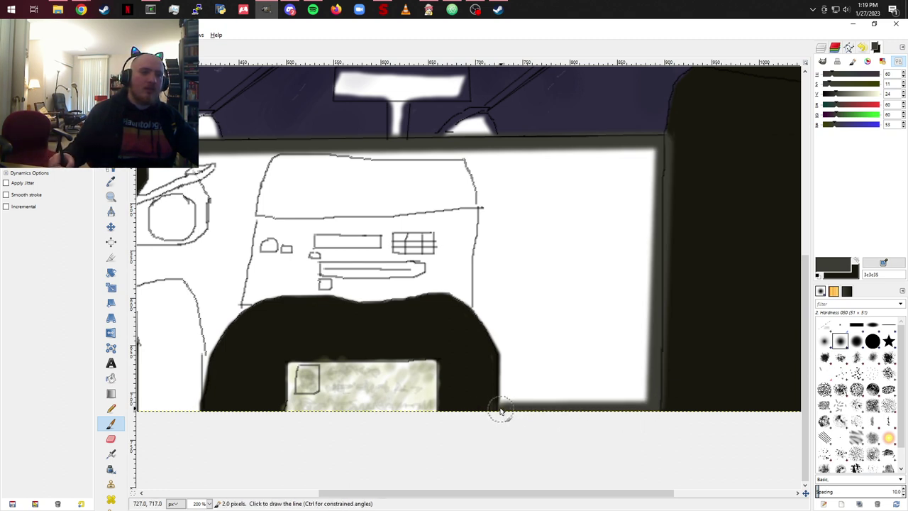
{"action": "left_click", "coordinate": [496, 334], "text": "shift"}
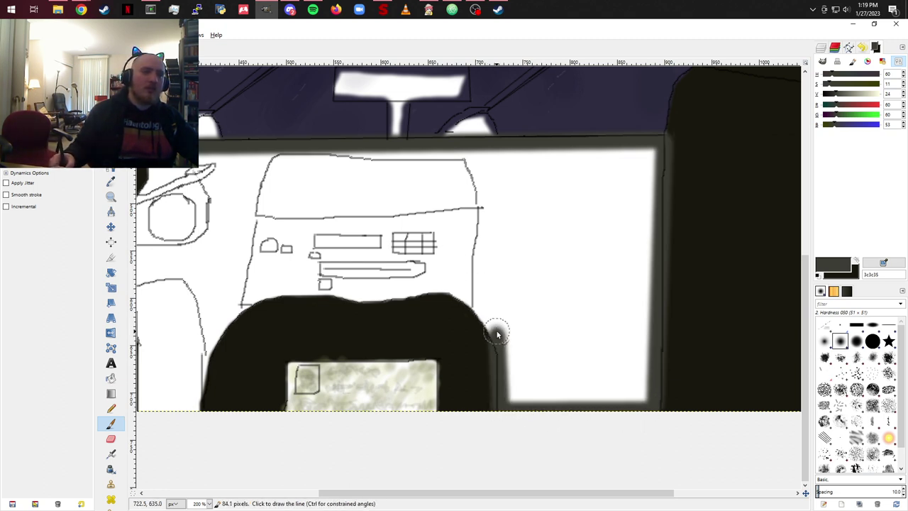
{"action": "left_click", "coordinate": [448, 295], "text": "shift"}
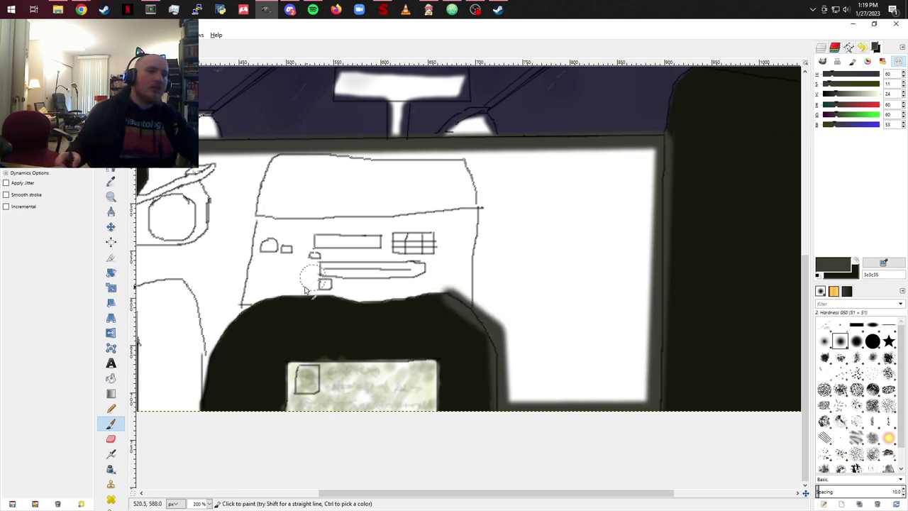
Step: Extend the 3c3c35 outline over the arch's top and left side, along the canvas bottom, and up the left seat's edge to the dashboard
{"action": "scroll", "coordinate": [440, 262], "scroll_direction": "left", "scroll_amount": 5}
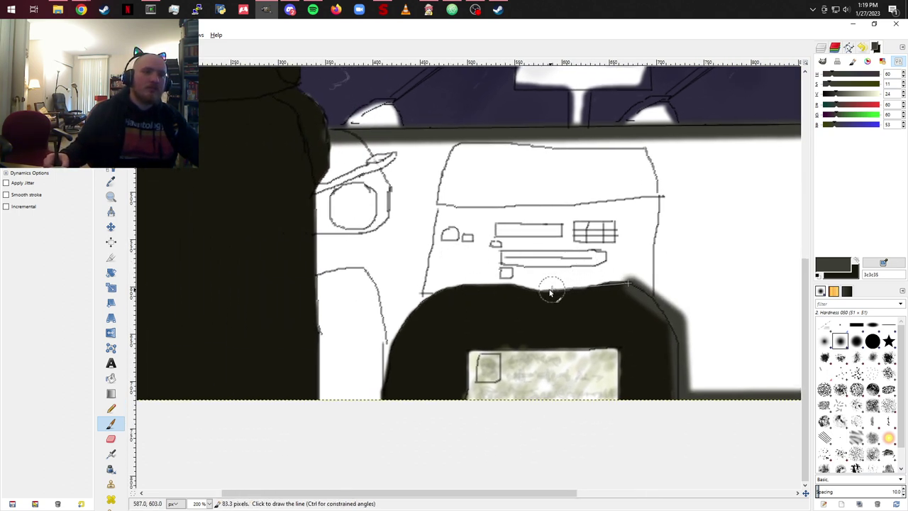
{"action": "left_click", "coordinate": [435, 297], "text": "shift"}
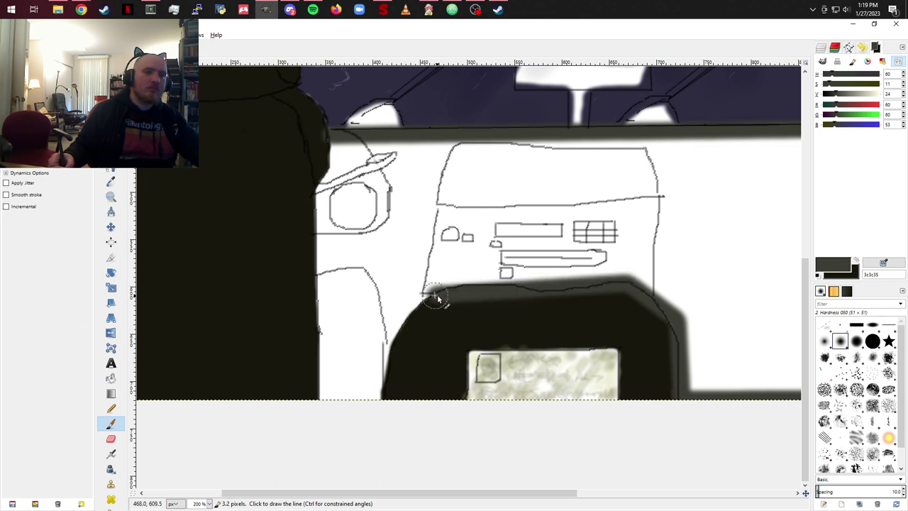
{"action": "left_click", "coordinate": [375, 402], "text": "shift"}
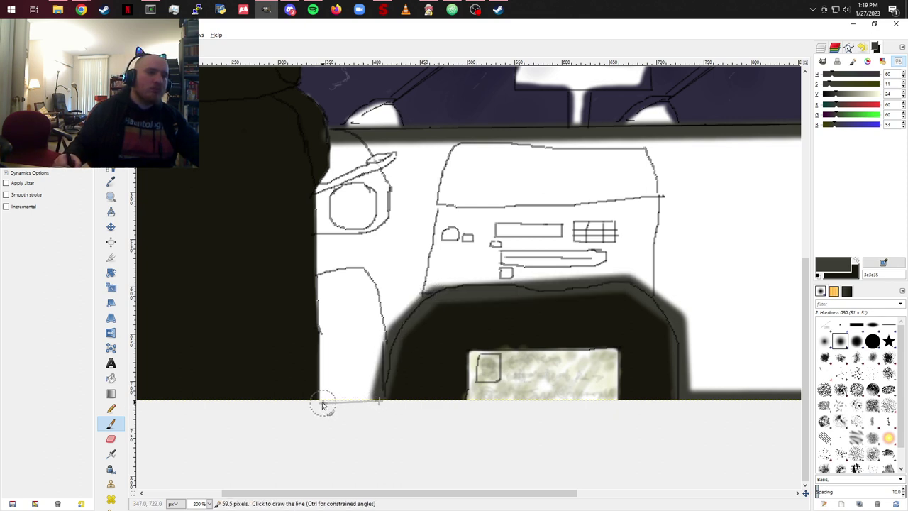
{"action": "left_click", "coordinate": [317, 191], "text": "shift"}
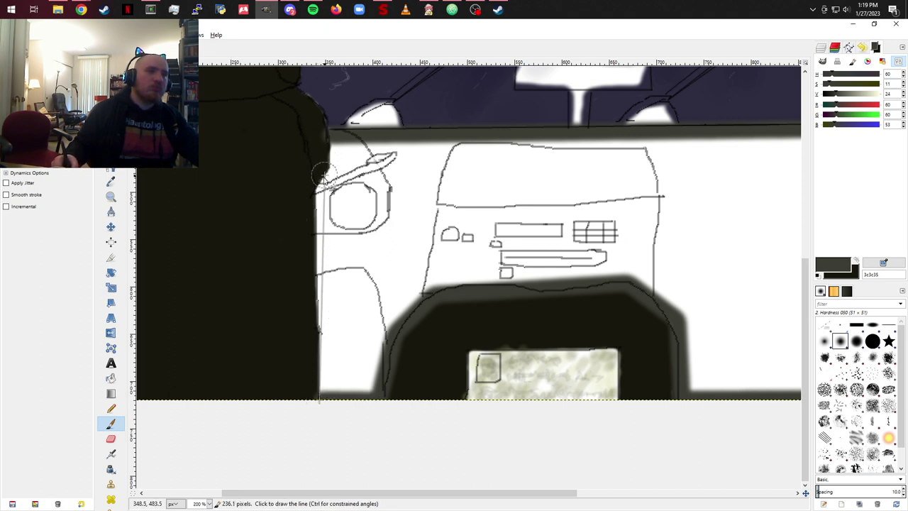
{"action": "key", "text": "ctrl+z"}
{"action": "left_click", "coordinate": [315, 191], "text": "shift"}
{"action": "left_click", "coordinate": [334, 154], "text": "shift"}
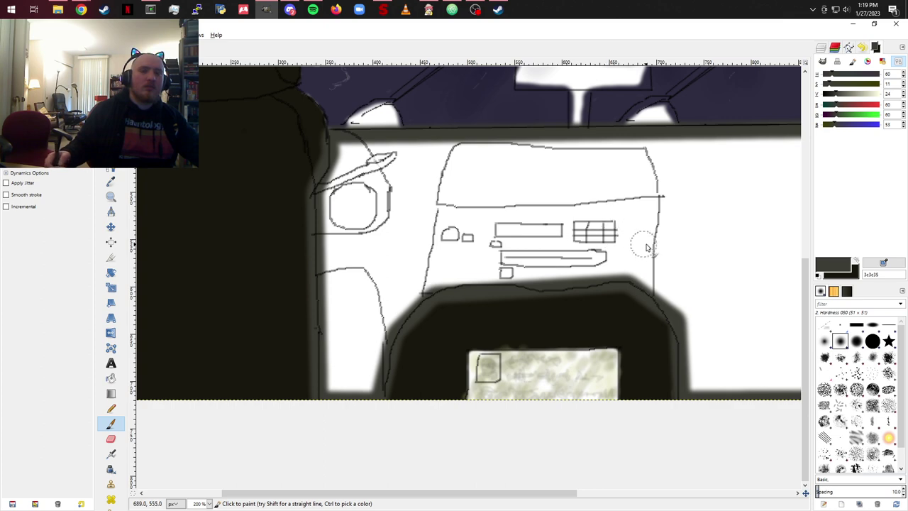
Step: Paint straight 3c3c35 bands under the window line right of the right seat and up that seat's outer edge
{"action": "left_click_drag", "start_coordinate": [647, 248], "coordinate": [308, 304]}
{"action": "scroll", "coordinate": [369, 316], "scroll_direction": "up", "scroll_amount": 2}
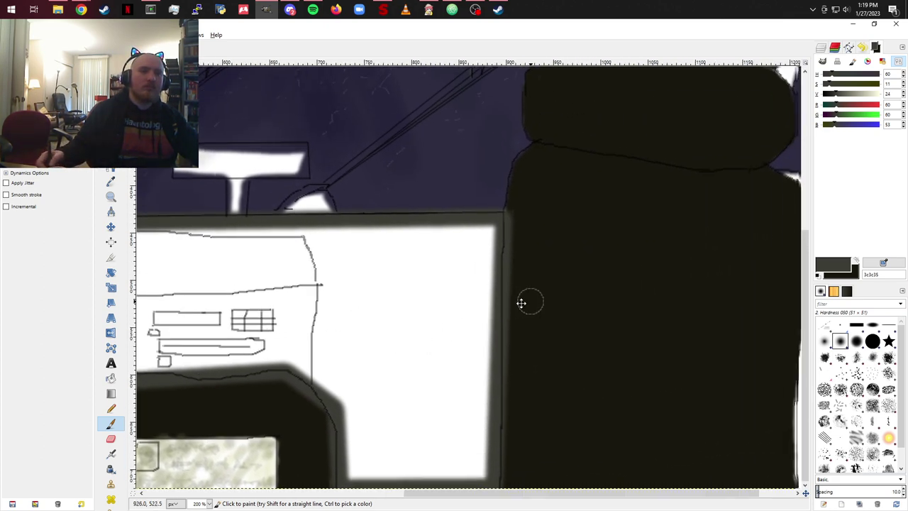
{"action": "left_click_drag", "start_coordinate": [521, 303], "coordinate": [245, 400]}
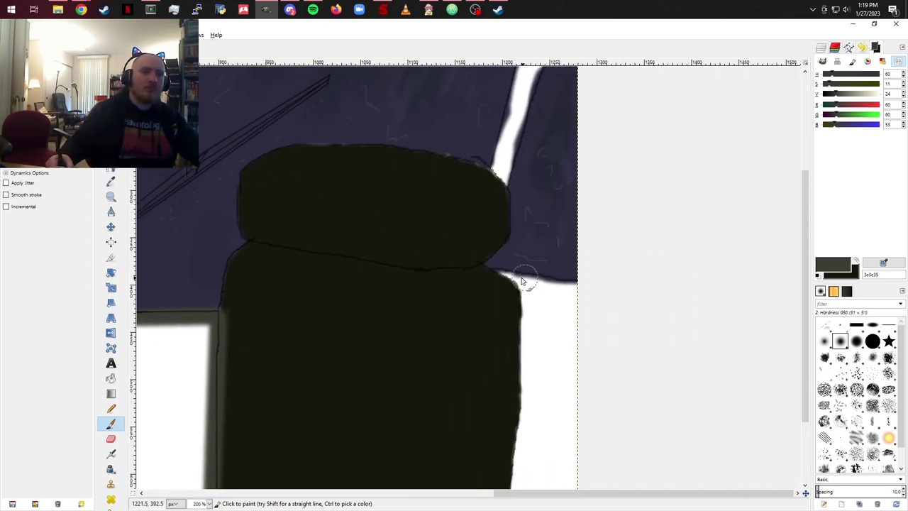
{"action": "left_click", "coordinate": [496, 279]}
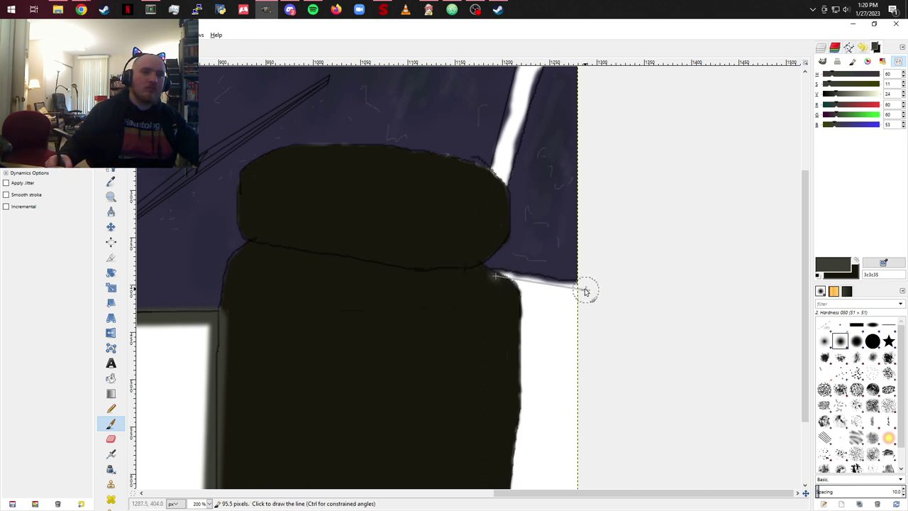
{"action": "left_click", "coordinate": [586, 288], "text": "shift"}
{"action": "scroll", "coordinate": [660, 298], "scroll_direction": "down", "scroll_amount": 5}
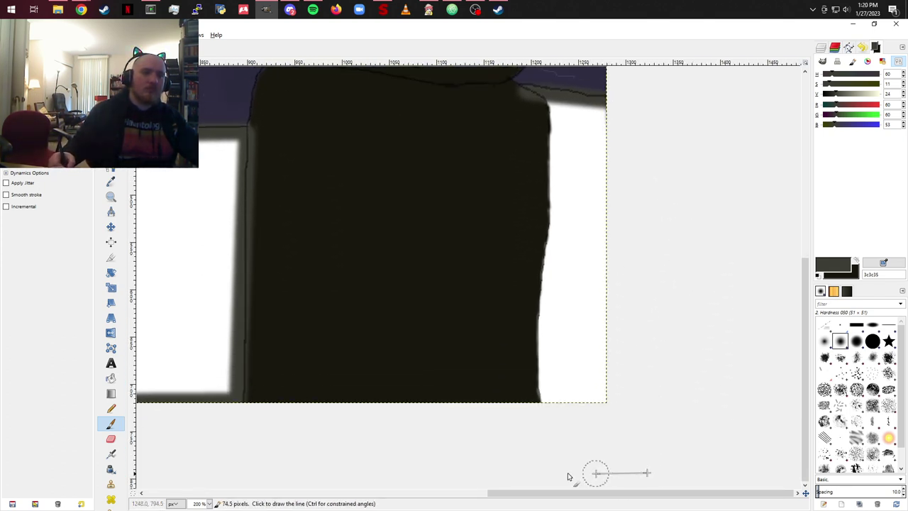
{"action": "left_click", "coordinate": [509, 439], "text": "shift"}
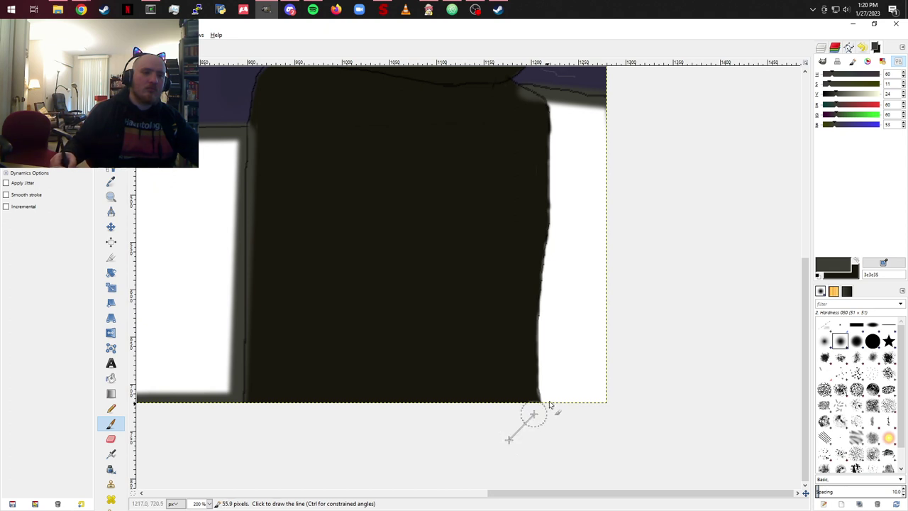
{"action": "left_click", "coordinate": [554, 202], "text": "shift"}
{"action": "scroll", "coordinate": [552, 294], "scroll_direction": "up", "scroll_amount": 2}
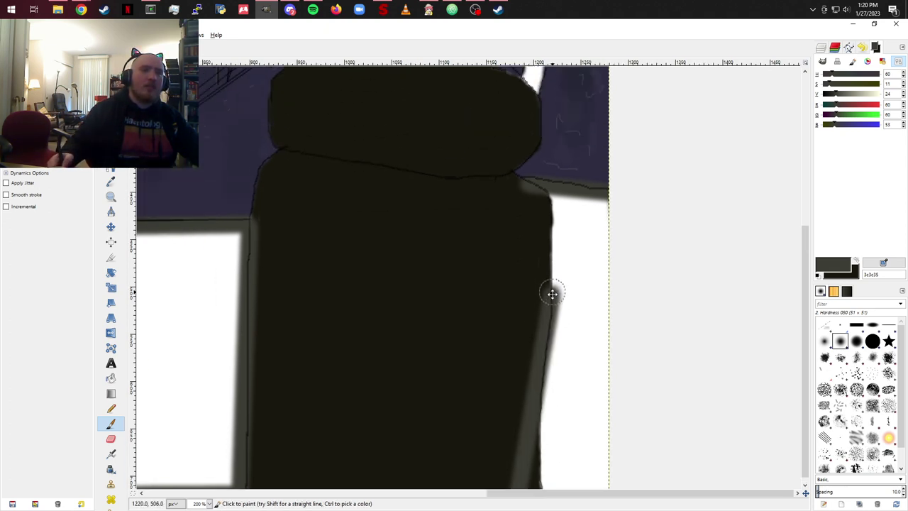
{"action": "left_click", "coordinate": [548, 193], "text": "shift"}
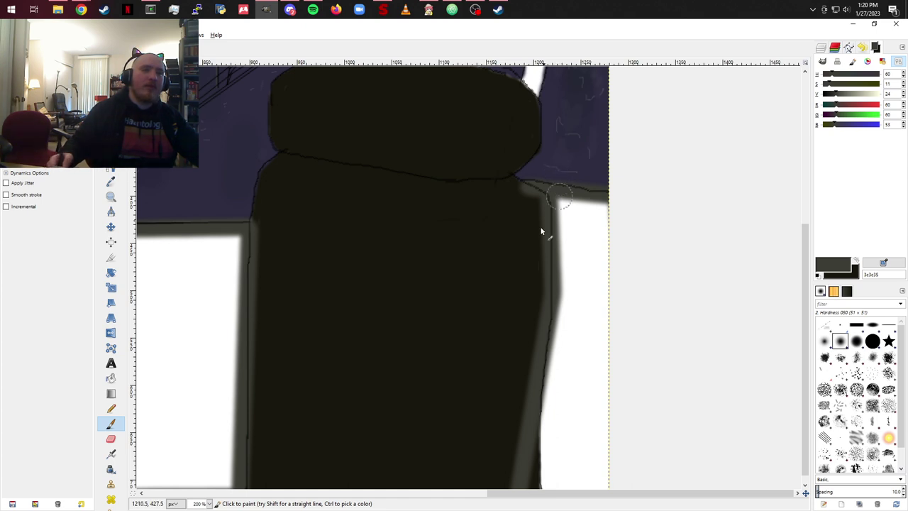
Step: Paint the white pillar between the windshield and the right side window in 3c3c35, up to the windshield's upper right corner
{"action": "scroll", "coordinate": [540, 262], "scroll_direction": "up", "scroll_amount": 4}
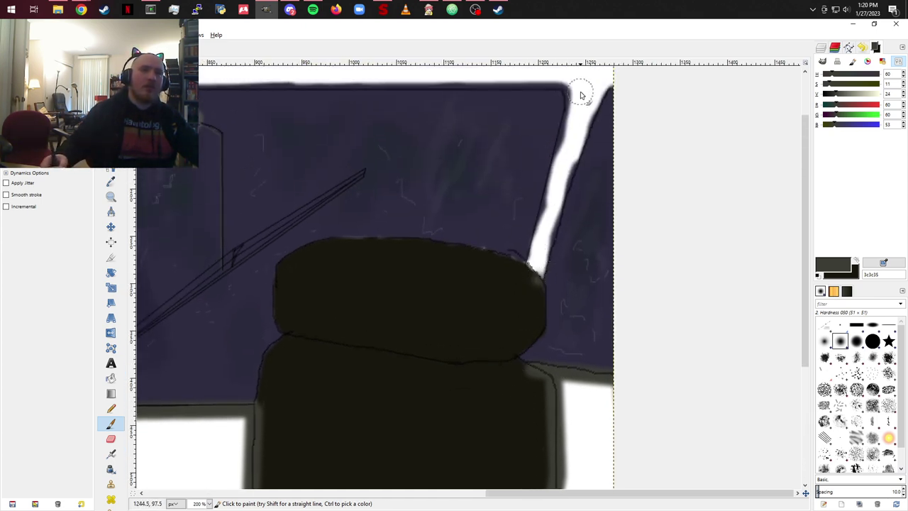
{"action": "key", "text": "ctrl+z"}
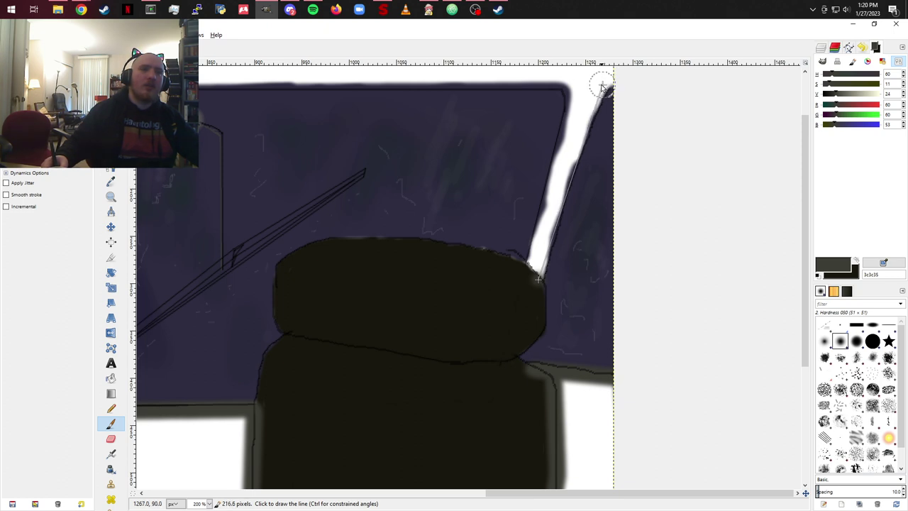
{"action": "left_click", "coordinate": [601, 86], "text": "shift"}
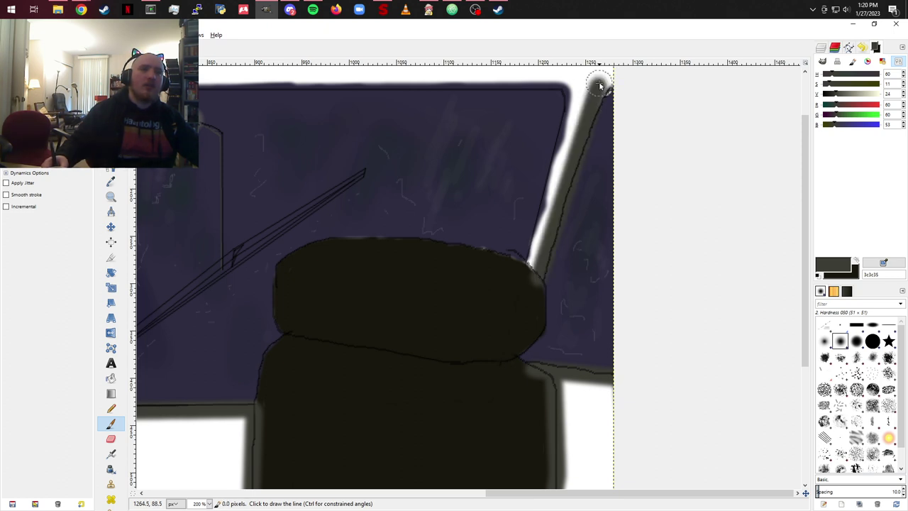
{"action": "key", "text": "ctrl+z"}
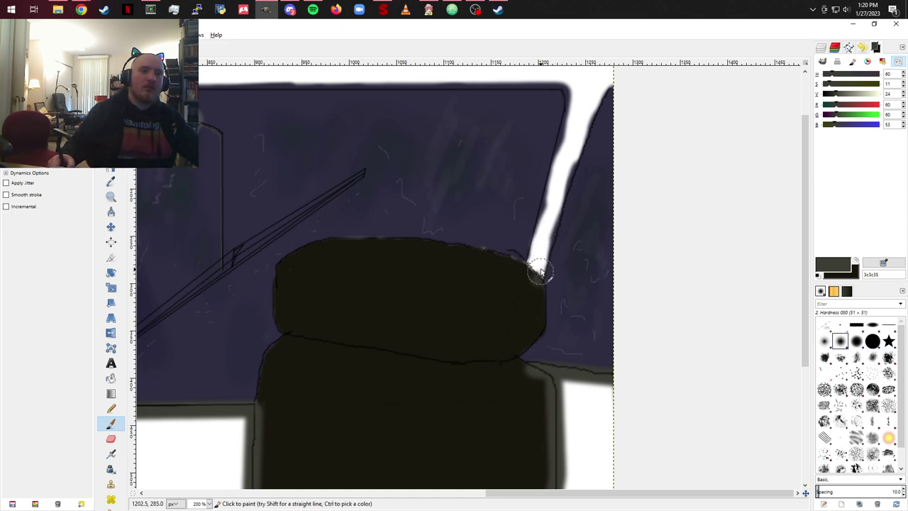
{"action": "left_click", "coordinate": [598, 80], "text": "shift"}
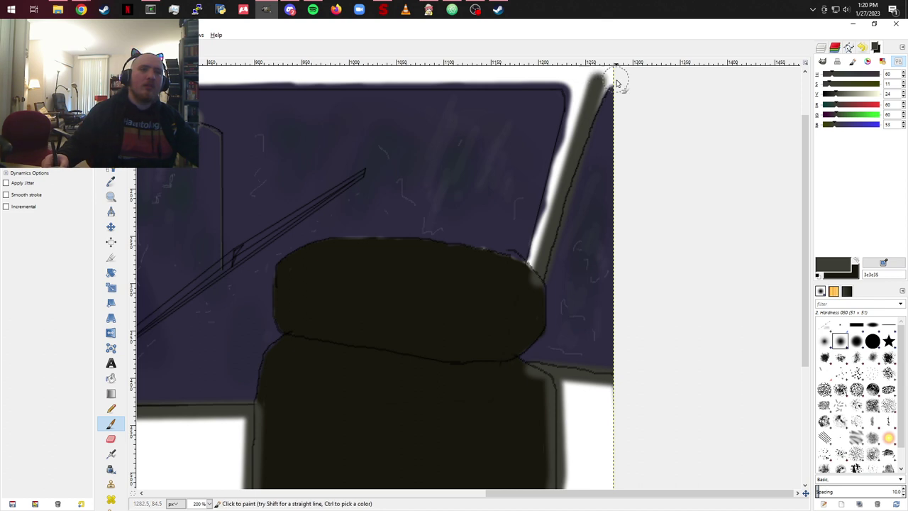
{"action": "left_click", "coordinate": [617, 79], "text": "shift"}
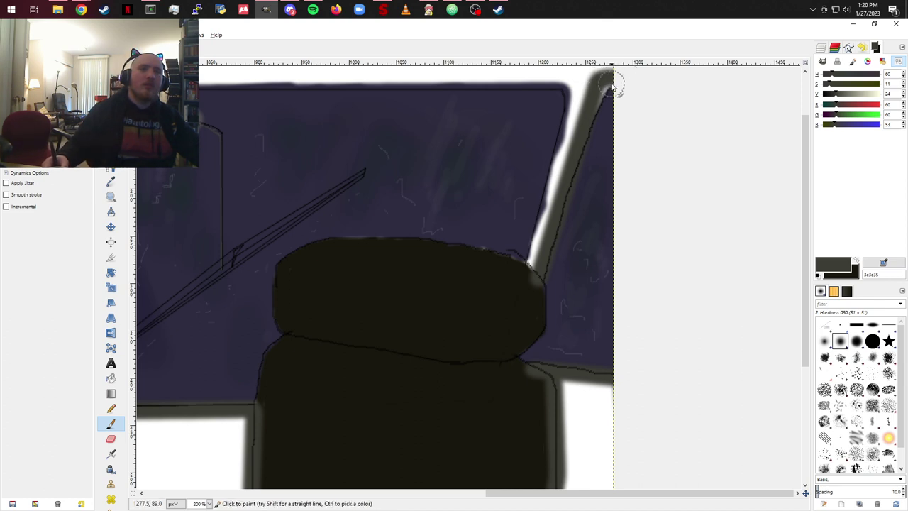
{"action": "mouse_move", "coordinate": [594, 106]}
{"action": "left_mouse_down"}
{"action": "mouse_move", "coordinate": [655, 57]}
{"action": "mouse_move", "coordinate": [606, 71]}
{"action": "mouse_move", "coordinate": [629, 66]}
{"action": "mouse_move", "coordinate": [592, 87]}
{"action": "mouse_move", "coordinate": [568, 85]}
{"action": "mouse_move", "coordinate": [577, 102]}
{"action": "mouse_move", "coordinate": [560, 186]}
{"action": "mouse_move", "coordinate": [568, 132]}
{"action": "mouse_move", "coordinate": [537, 168]}
{"action": "mouse_move", "coordinate": [550, 181]}
{"action": "mouse_move", "coordinate": [559, 171]}
{"action": "mouse_move", "coordinate": [554, 195]}
{"action": "mouse_move", "coordinate": [560, 163]}
{"action": "mouse_move", "coordinate": [540, 254]}
{"action": "mouse_move", "coordinate": [544, 226]}
{"action": "mouse_move", "coordinate": [538, 260]}
{"action": "left_mouse_up"}
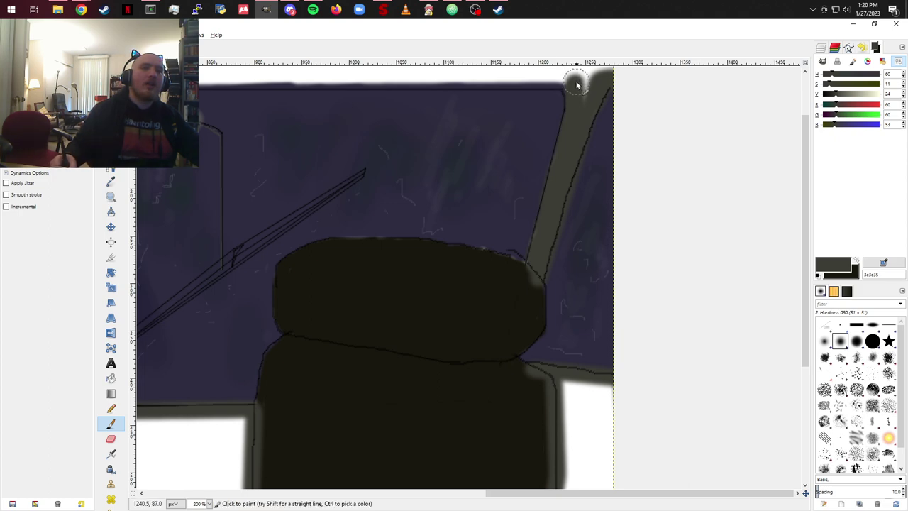
{"action": "mouse_move", "coordinate": [562, 84]}
{"action": "left_mouse_down"}
{"action": "mouse_move", "coordinate": [554, 78]}
{"action": "mouse_move", "coordinate": [560, 84]}
{"action": "left_mouse_up"}
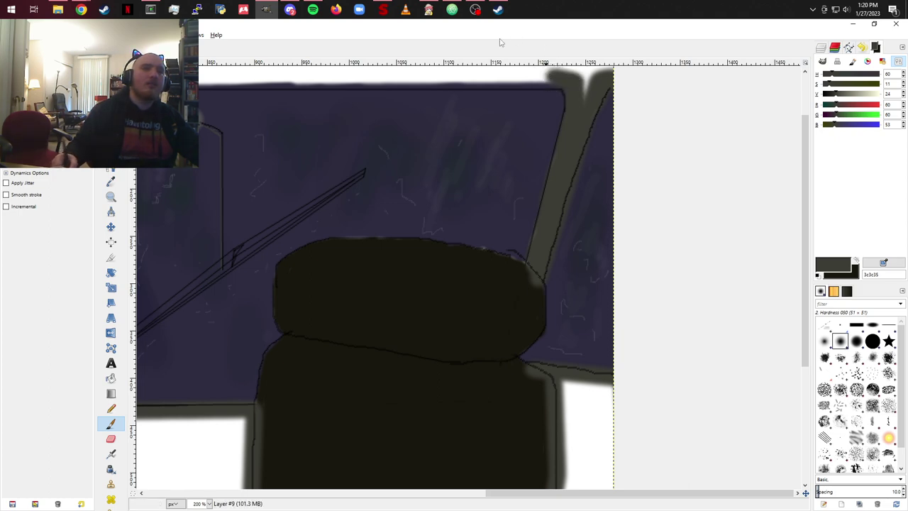
Step: Paint a straight 3c3c35 band above the windshield from its upper right corner to the canvas's left edge
{"action": "left_click_drag", "start_coordinate": [408, 129], "coordinate": [816, 167]}
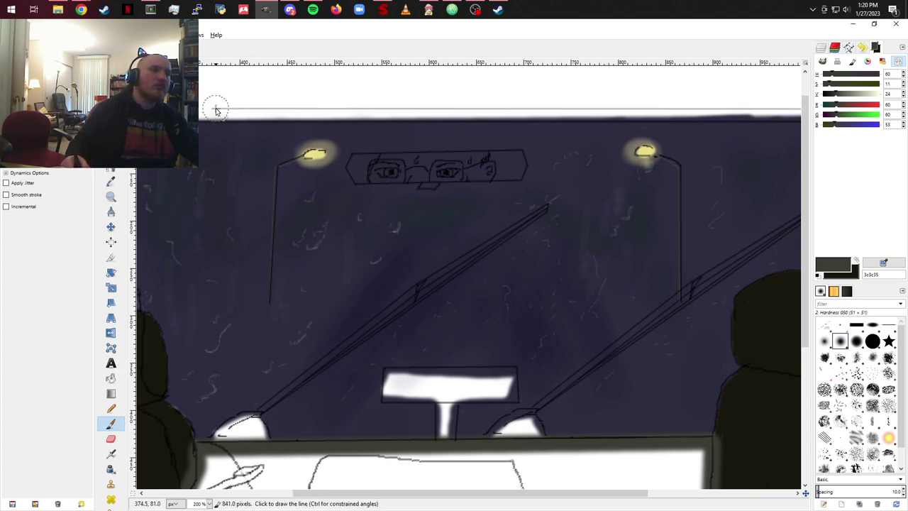
{"action": "left_click", "coordinate": [216, 110], "text": "shift"}
{"action": "scroll", "coordinate": [450, 118], "scroll_direction": "left", "scroll_amount": 5}
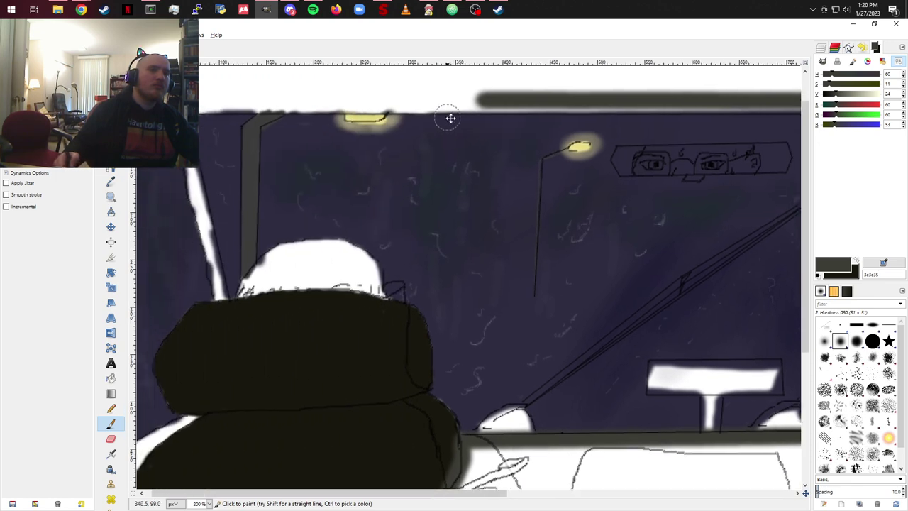
{"action": "left_click", "coordinate": [205, 109], "text": "shift"}
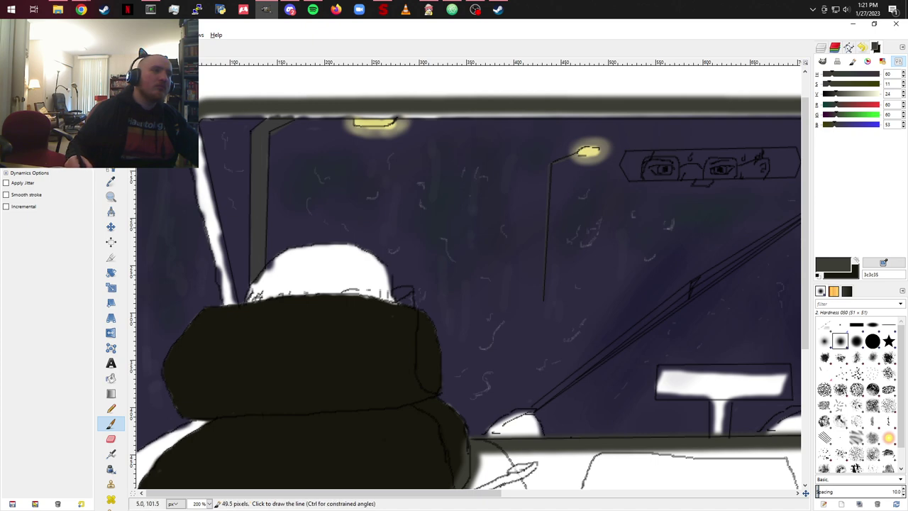
{"action": "scroll", "coordinate": [215, 107], "scroll_direction": "left", "scroll_amount": 5}
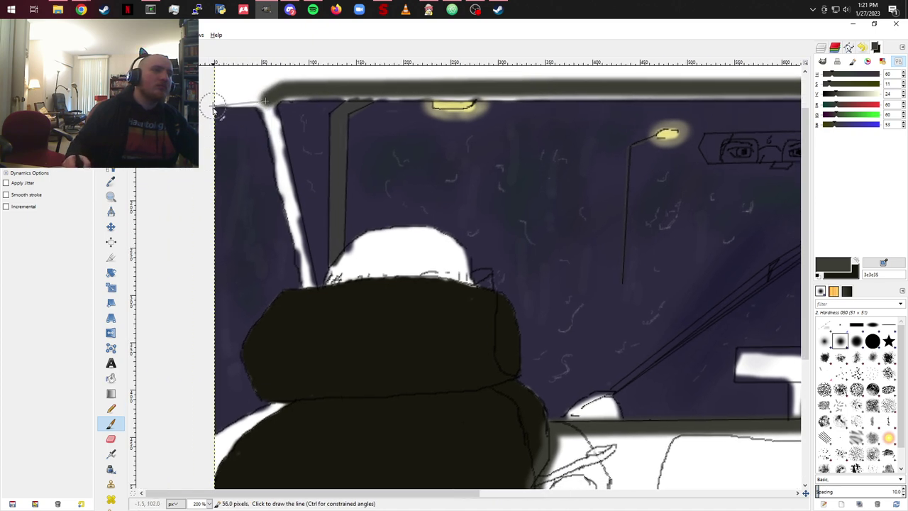
Step: Carry the straight 3c3c35 line outside the canvas over the roof area and around its upper right corner to the right pillar
{"action": "scroll", "coordinate": [215, 103], "scroll_direction": "up", "scroll_amount": 5}
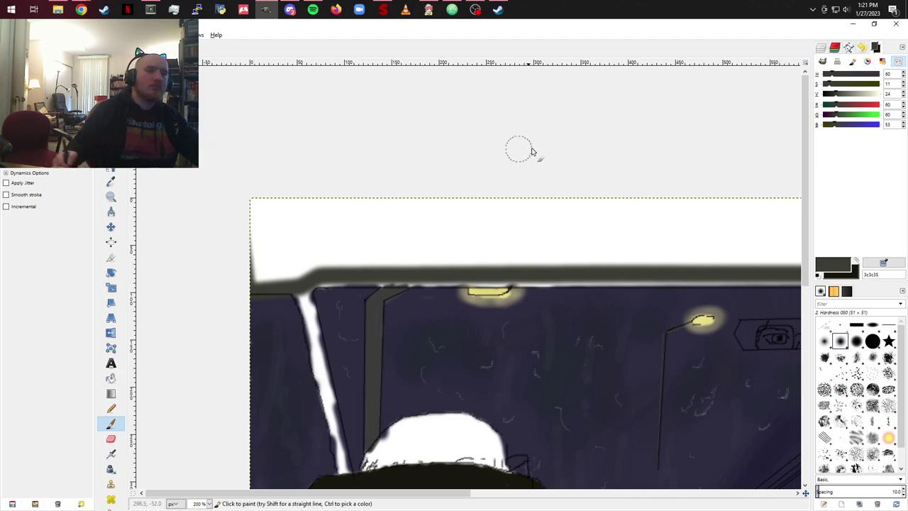
{"action": "mouse_move", "coordinate": [523, 149]}
{"action": "left_mouse_down"}
{"action": "mouse_move", "coordinate": [357, 176]}
{"action": "mouse_move", "coordinate": [142, 182]}
{"action": "left_mouse_up"}
{"action": "left_click_drag", "start_coordinate": [470, 192], "coordinate": [173, 169]}
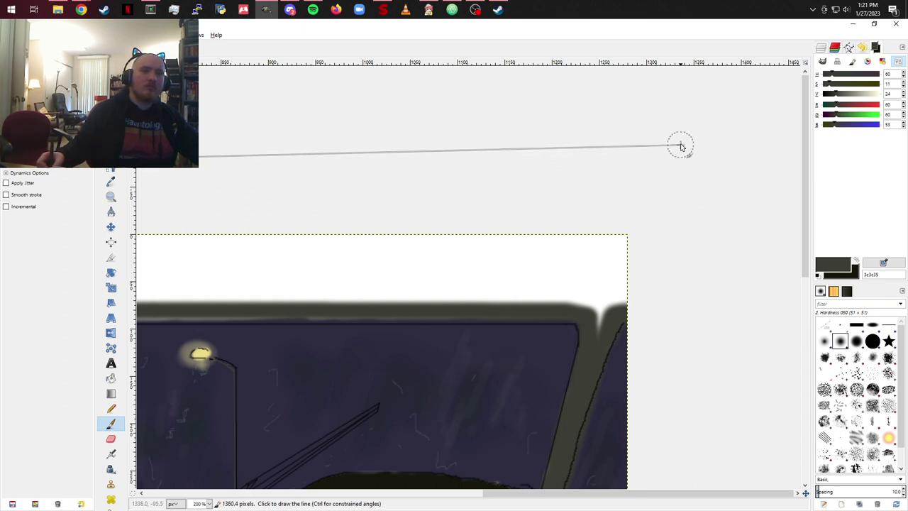
{"action": "left_click", "coordinate": [705, 147], "text": "shift"}
{"action": "left_click", "coordinate": [701, 328], "text": "shift"}
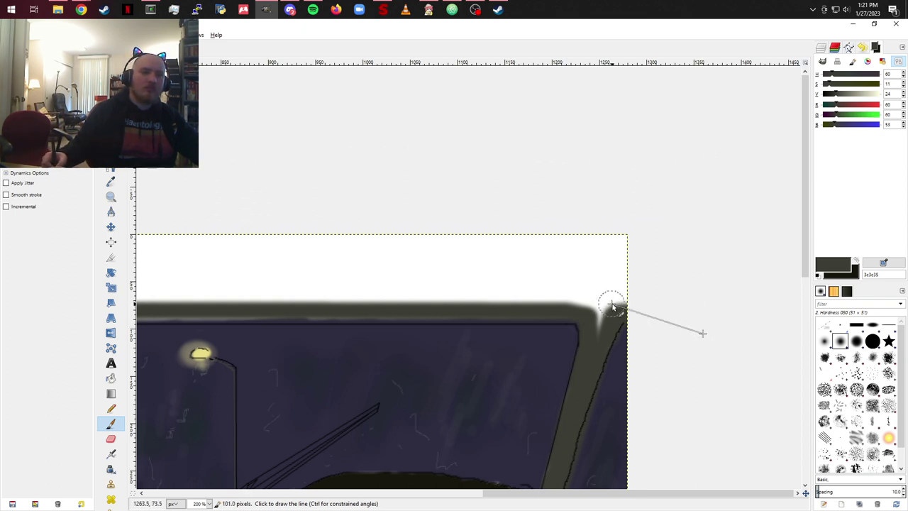
Step: Paint the white gap between the left seat's shoulder and the left side window in 3c3c35
{"action": "left_click_drag", "start_coordinate": [621, 288], "coordinate": [887, 83]}
{"action": "mouse_move", "coordinate": [373, 282]}
{"action": "left_mouse_down"}
{"action": "mouse_move", "coordinate": [472, 237]}
{"action": "mouse_move", "coordinate": [606, 202]}
{"action": "left_mouse_up"}
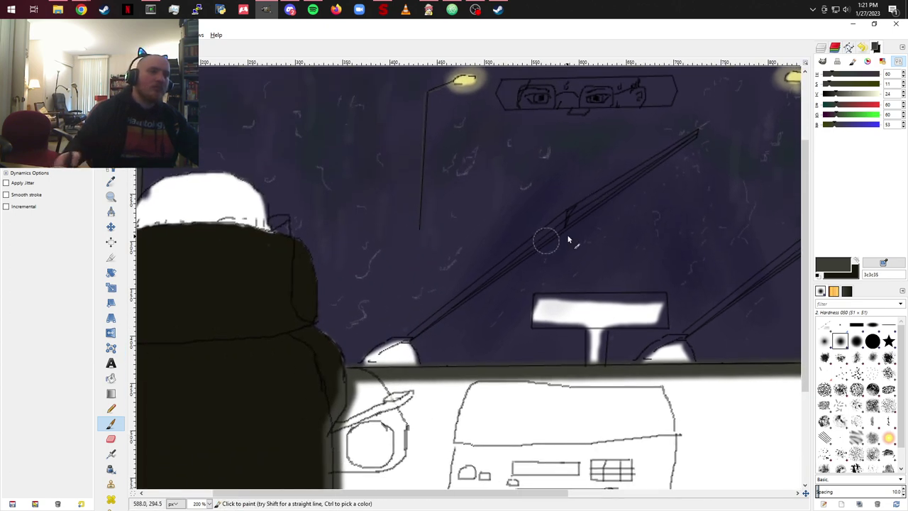
{"action": "left_click_drag", "start_coordinate": [374, 202], "coordinate": [655, 196]}
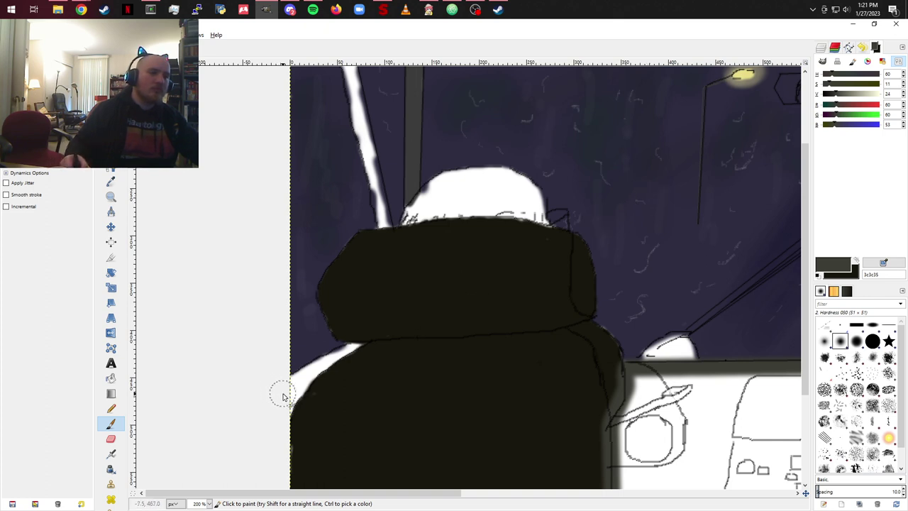
{"action": "left_click_drag", "start_coordinate": [359, 350], "coordinate": [360, 351]}
{"action": "mouse_move", "coordinate": [329, 377]}
{"action": "left_mouse_down"}
{"action": "mouse_move", "coordinate": [346, 362]}
{"action": "mouse_move", "coordinate": [302, 389]}
{"action": "mouse_move", "coordinate": [357, 349]}
{"action": "mouse_move", "coordinate": [337, 365]}
{"action": "left_mouse_up"}
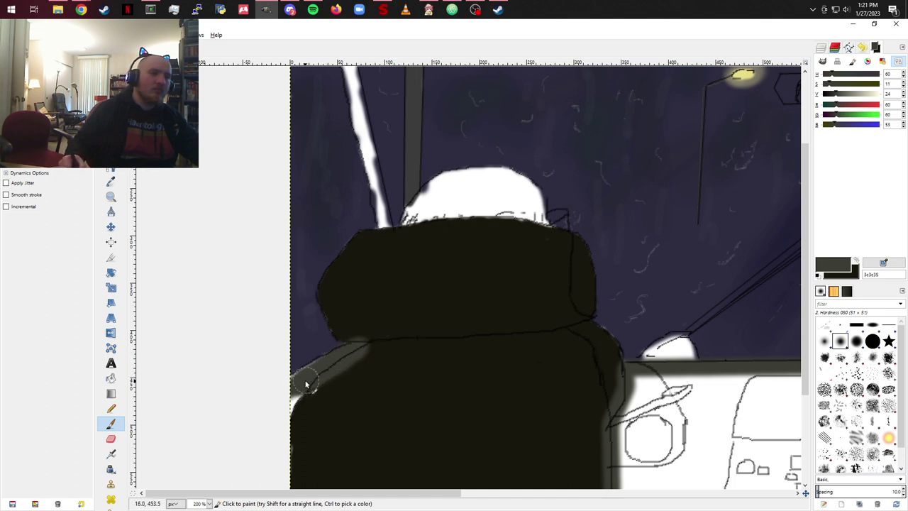
{"action": "left_click_drag", "start_coordinate": [298, 391], "coordinate": [291, 409]}
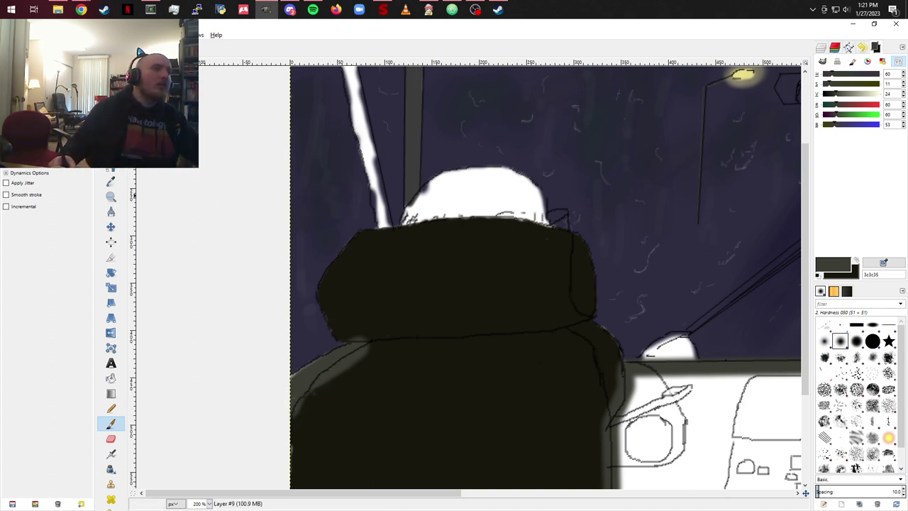
Step: Reduce the brush size and fill the white left window pillar with 3c3c35 strokes from the roof band down to the headrest
{"action": "scroll", "coordinate": [223, 171], "scroll_direction": "up", "scroll_amount": 5}
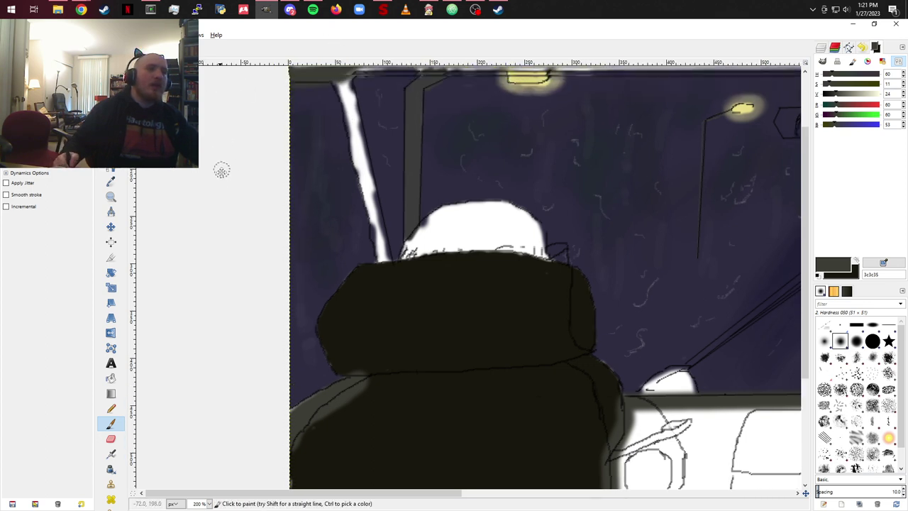
{"action": "scroll", "coordinate": [238, 232], "scroll_direction": "left", "scroll_amount": 2}
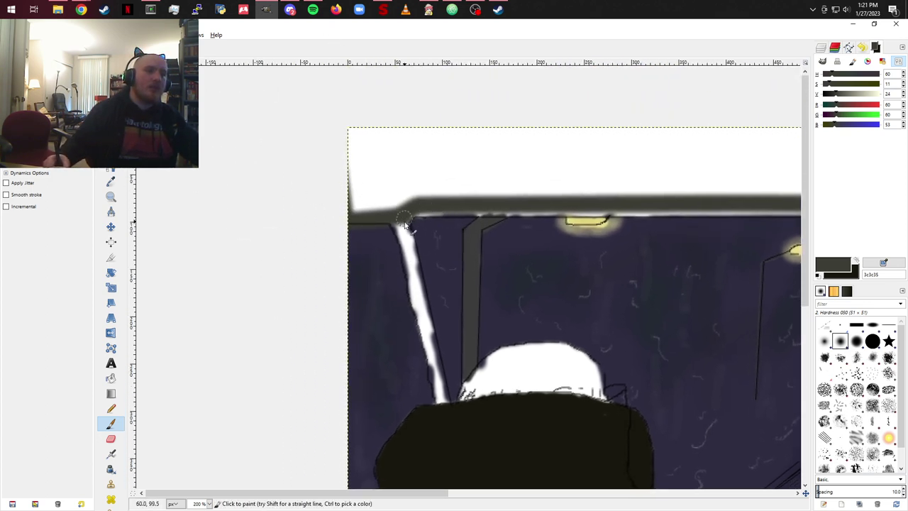
{"action": "left_click_drag", "start_coordinate": [406, 225], "coordinate": [408, 236]}
{"action": "left_click", "coordinate": [436, 401]}
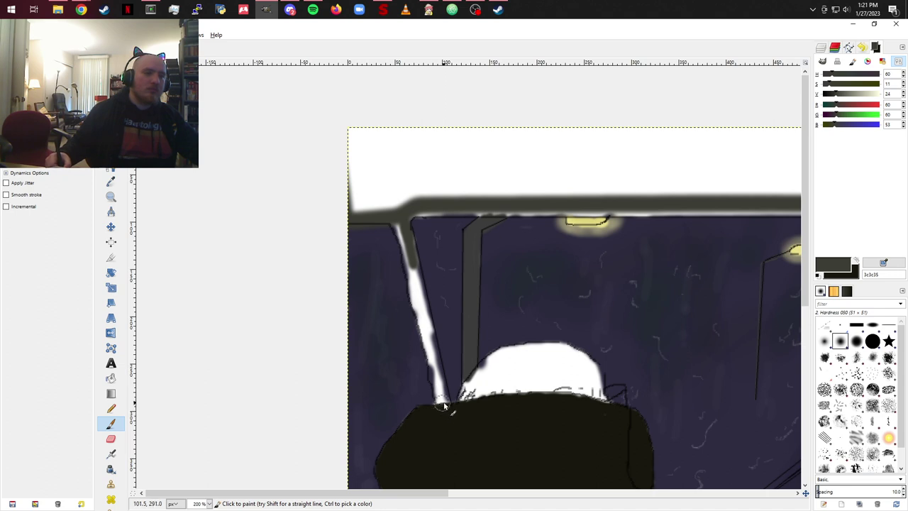
{"action": "left_click", "coordinate": [411, 267], "text": "shift"}
{"action": "left_click", "coordinate": [435, 402], "text": "shift"}
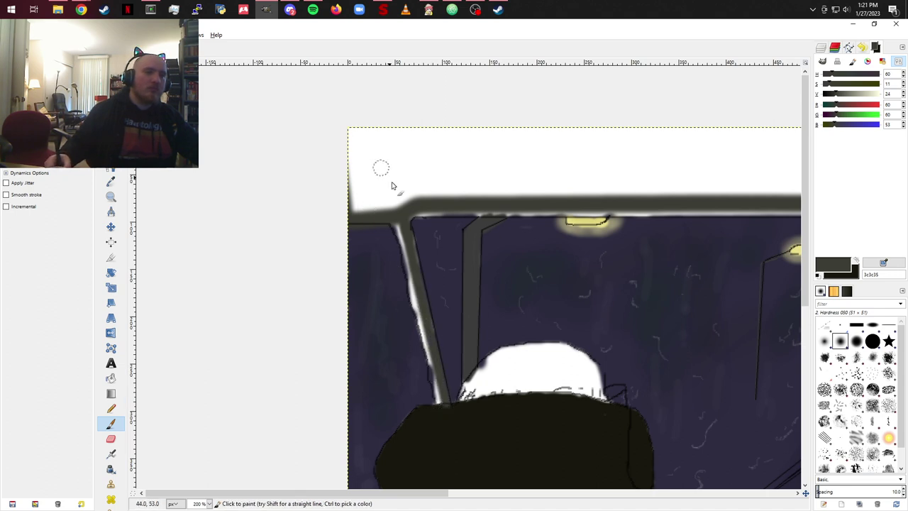
{"action": "left_click", "coordinate": [442, 410], "text": "shift"}
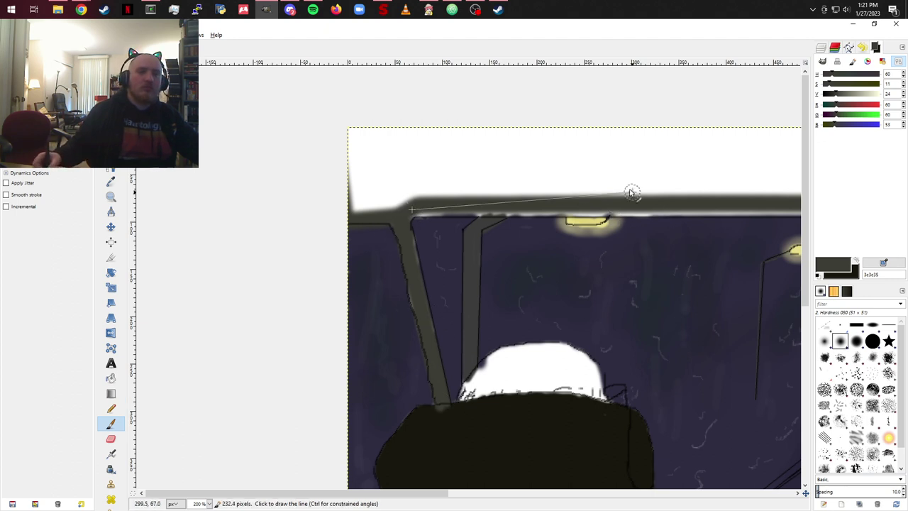
Step: Cover the thin white gap between the roof band and the windshield's upper edge with straight 3c3c35 strokes across its full width
{"action": "scroll", "coordinate": [512, 249], "scroll_direction": "right", "scroll_amount": 5}
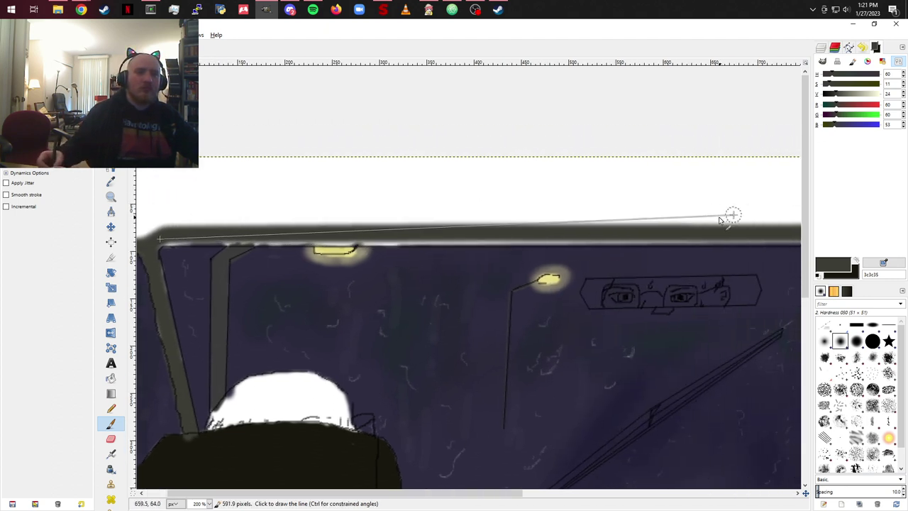
{"action": "left_click", "coordinate": [738, 242]}
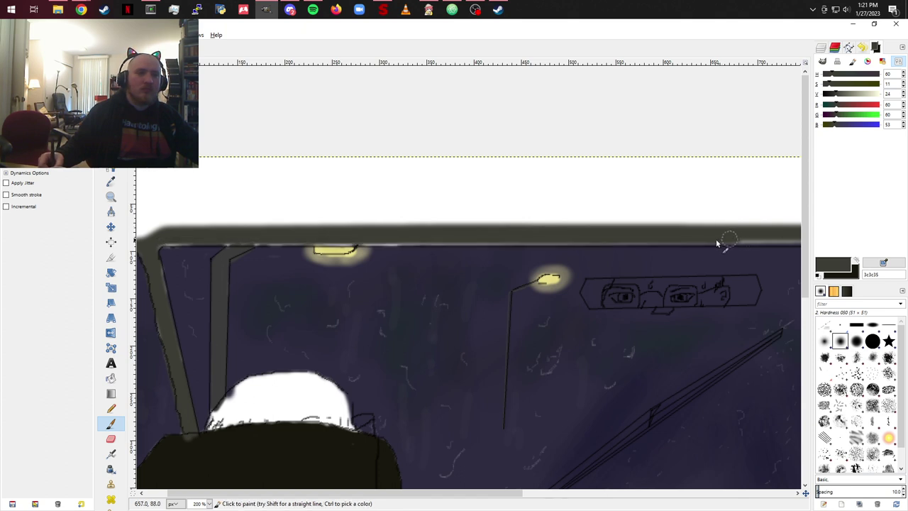
{"action": "left_click", "coordinate": [158, 242]}
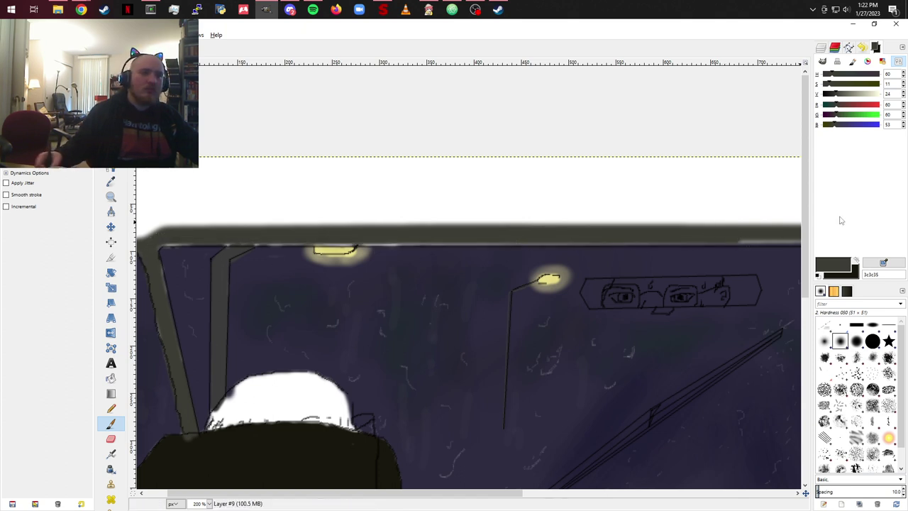
{"action": "left_click", "coordinate": [774, 243]}
{"action": "left_click_drag", "start_coordinate": [719, 257], "coordinate": [422, 290]}
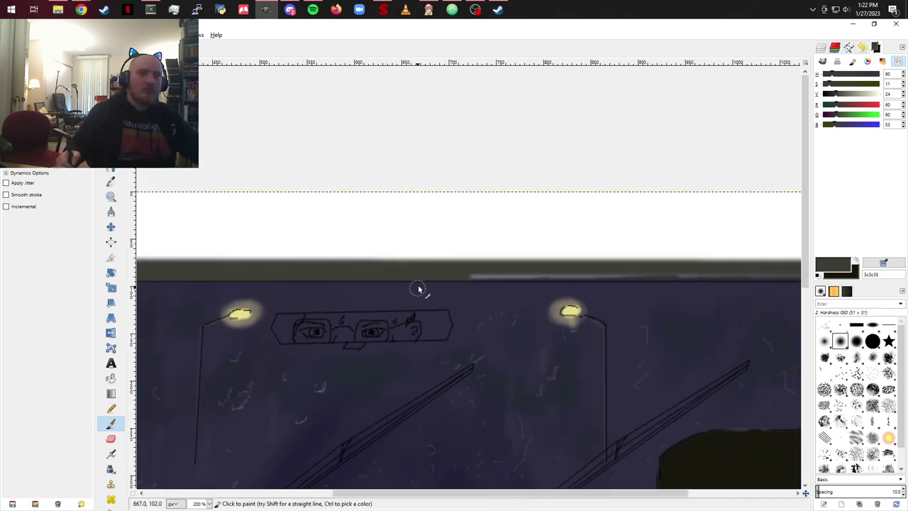
{"action": "left_click_drag", "start_coordinate": [726, 270], "coordinate": [447, 290]}
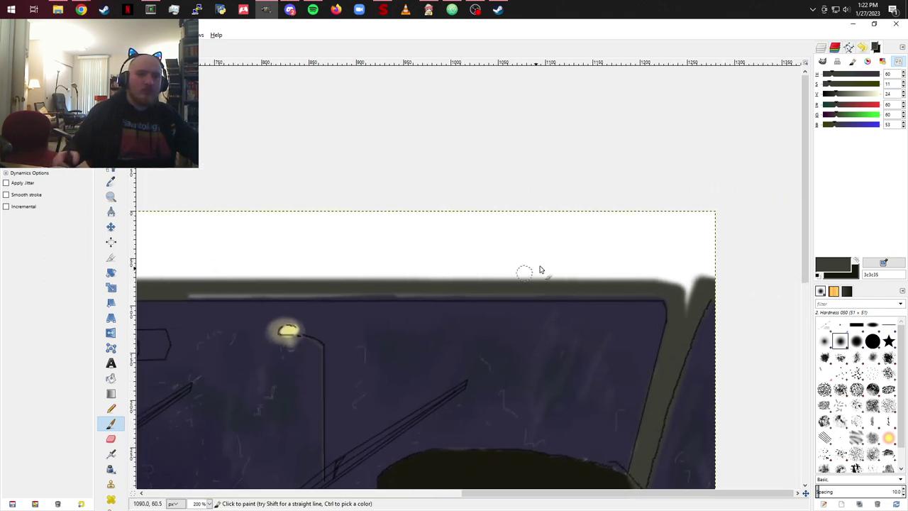
{"action": "left_click", "coordinate": [665, 298]}
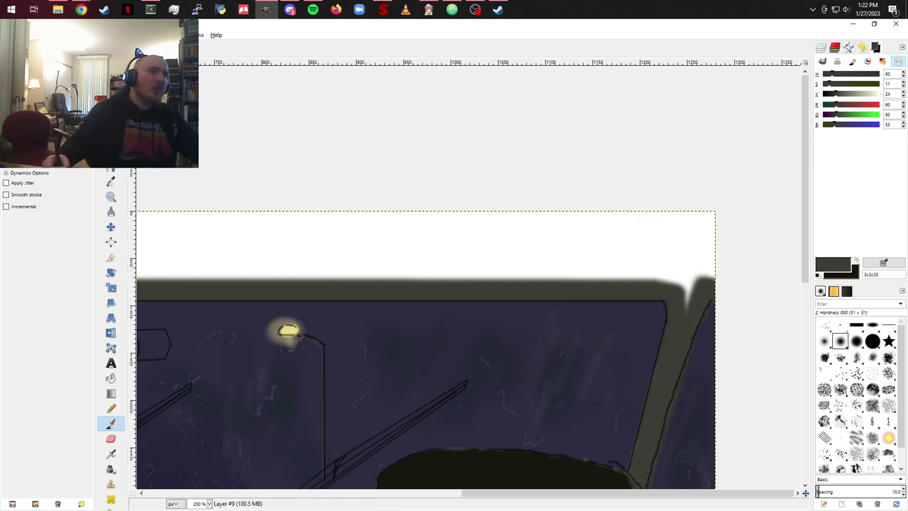
Step: Select the white roof, dashboard and right door areas together with Fuzzy Select, adding each area to the selection
{"action": "key", "text": "u"}
{"action": "left_click", "coordinate": [358, 249]}
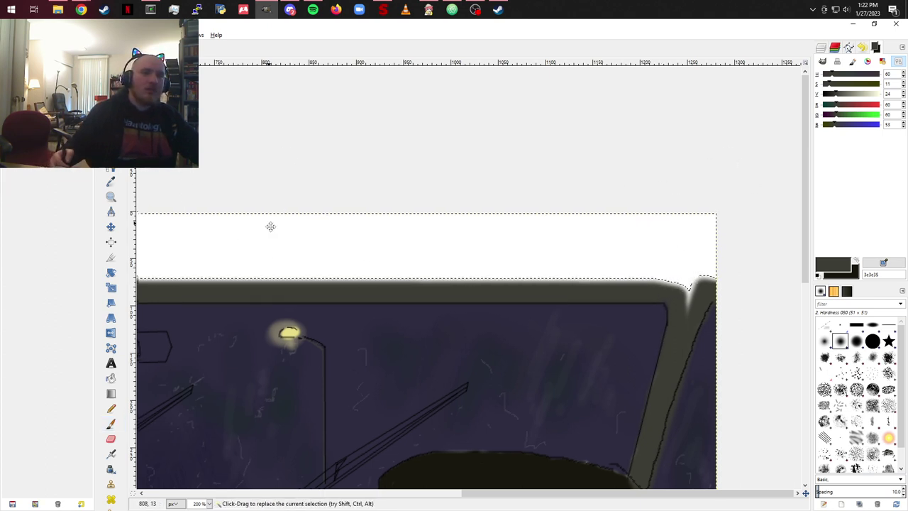
{"action": "scroll", "coordinate": [270, 224], "scroll_direction": "down", "scroll_amount": 6}
{"action": "scroll", "coordinate": [270, 225], "scroll_direction": "left", "scroll_amount": 3}
{"action": "scroll", "coordinate": [352, 133], "scroll_direction": "down", "scroll_amount": 6}
{"action": "scroll", "coordinate": [353, 134], "scroll_direction": "left", "scroll_amount": 4}
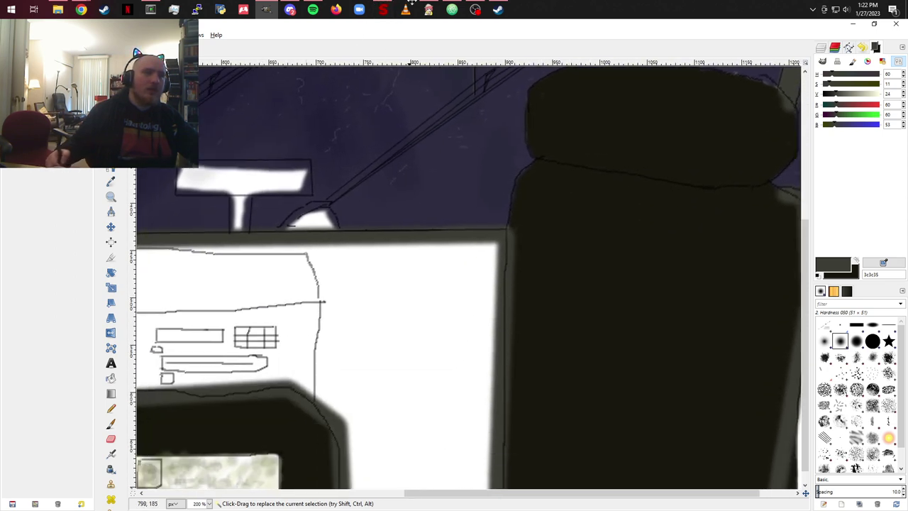
{"action": "scroll", "coordinate": [566, 109], "scroll_direction": "left", "scroll_amount": 1}
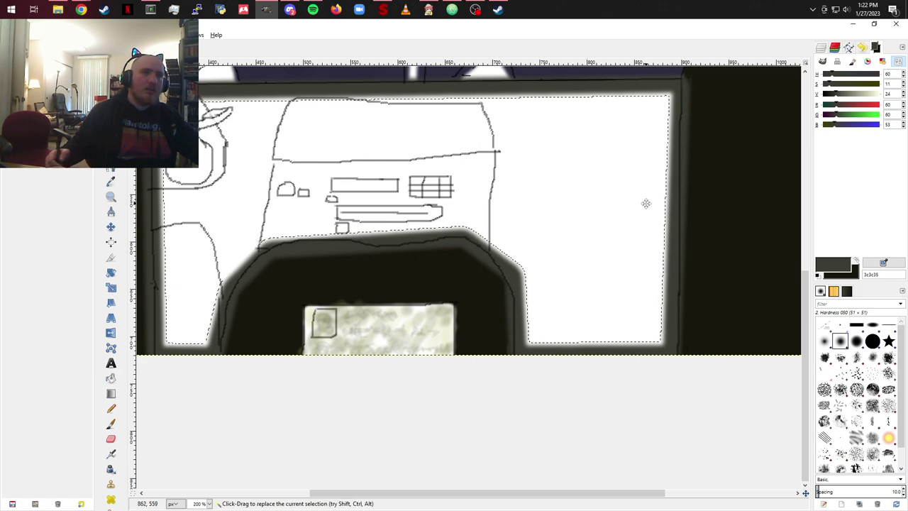
{"action": "left_click_drag", "start_coordinate": [644, 203], "coordinate": [187, 223]}
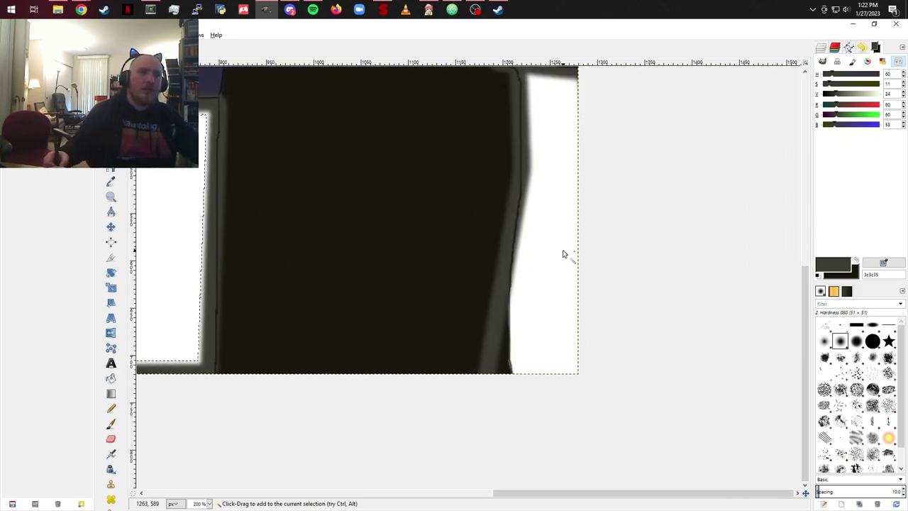
{"action": "left_click", "coordinate": [560, 183], "text": "shift"}
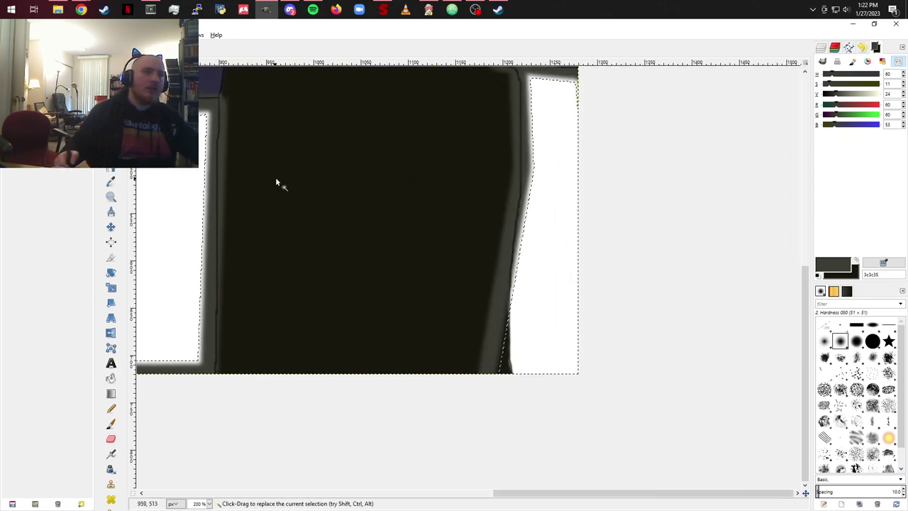
{"action": "scroll", "coordinate": [277, 183], "scroll_direction": "left", "scroll_amount": 15}
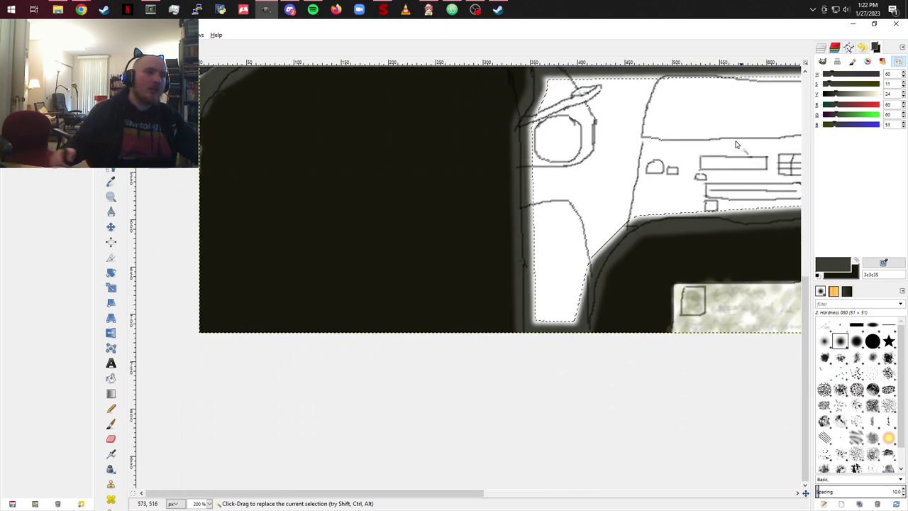
{"action": "left_click_drag", "start_coordinate": [705, 126], "coordinate": [645, 328]}
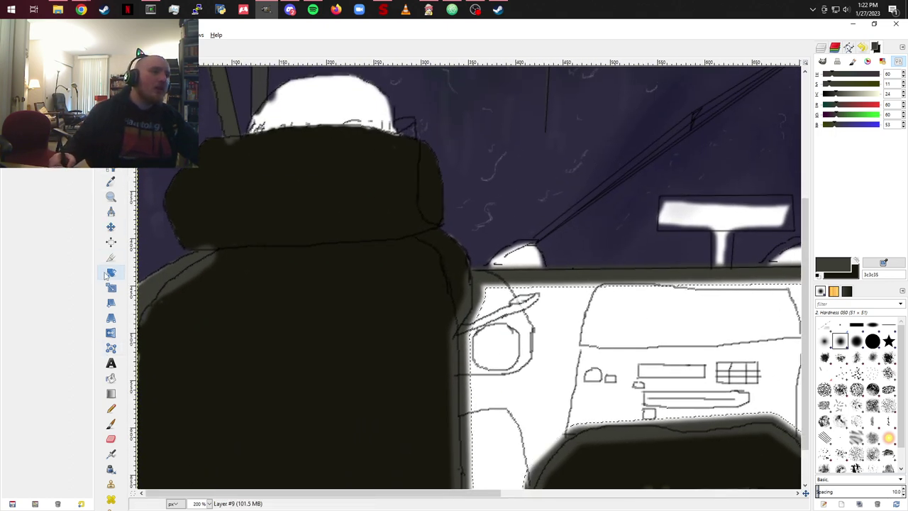
Step: Bucket-fill the selected roof, dashboard and door areas with 3c3c35 and clear the selection
{"action": "left_click", "coordinate": [112, 378]}
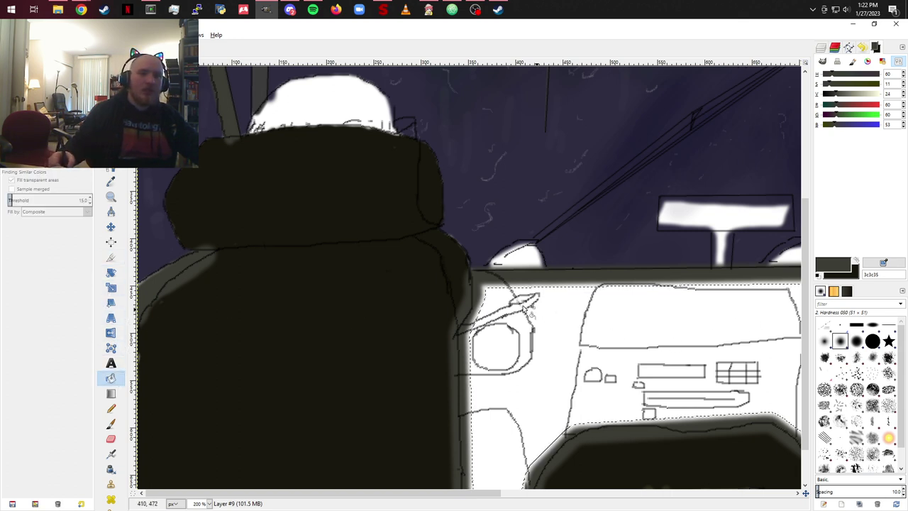
{"action": "left_click", "coordinate": [542, 329]}
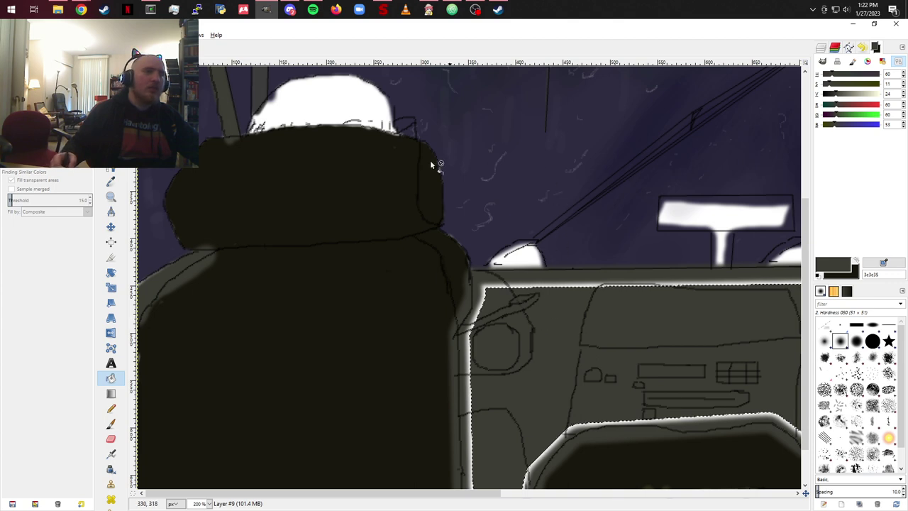
{"action": "key", "text": "alt+s"}
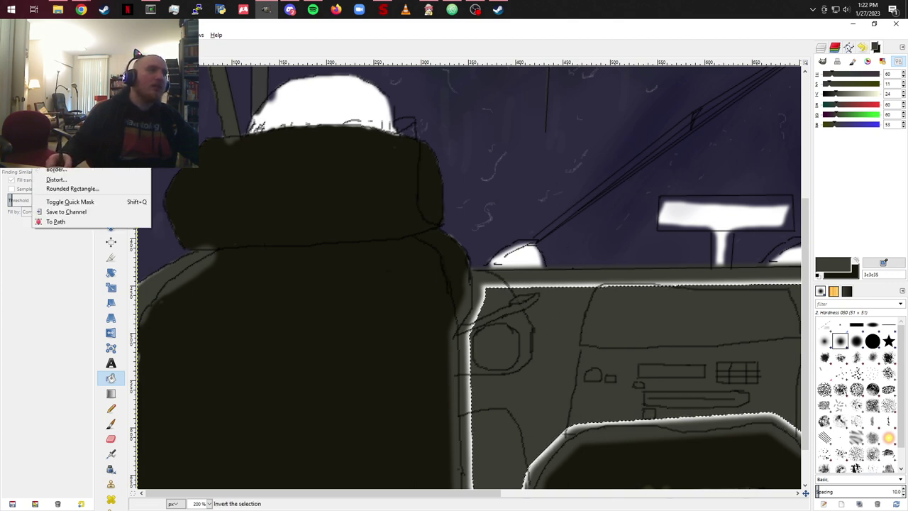
{"action": "key", "text": "Return"}
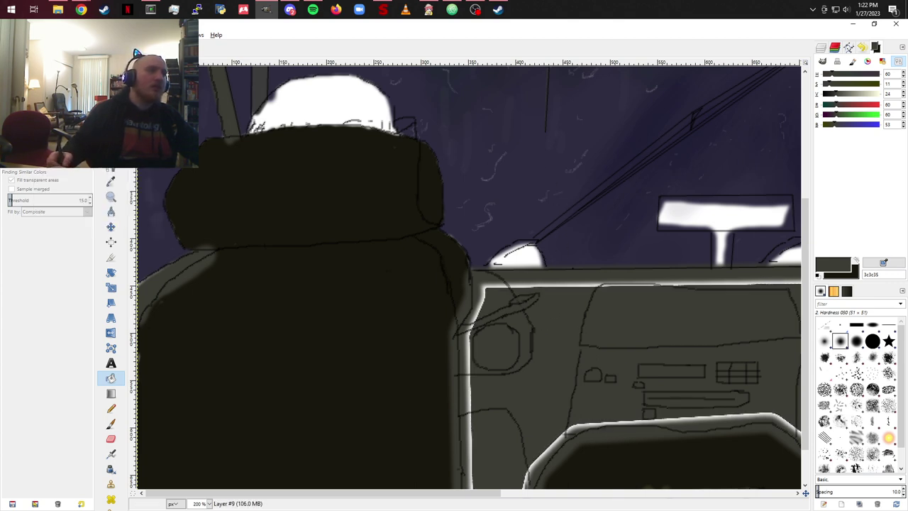
Step: Brush 3c3c35 over the white seam along the dashboard's upper edge and down both of its sides beside the seats
{"action": "left_click", "coordinate": [111, 424]}
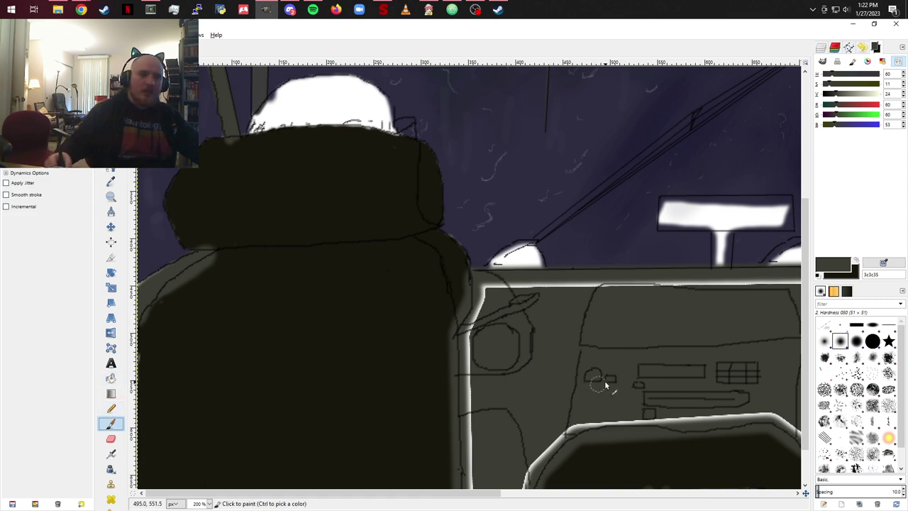
{"action": "mouse_move", "coordinate": [486, 294]}
{"action": "left_mouse_down"}
{"action": "mouse_move", "coordinate": [471, 360]}
{"action": "mouse_move", "coordinate": [465, 354]}
{"action": "left_mouse_up"}
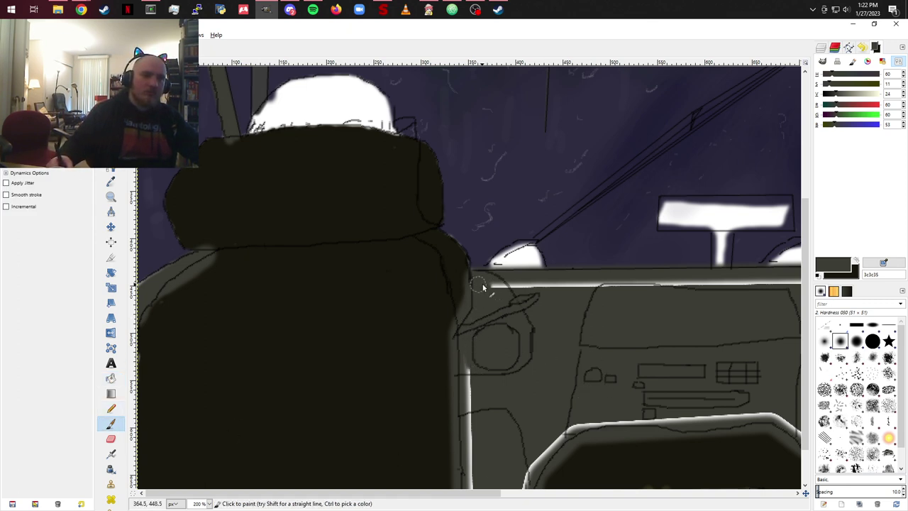
{"action": "left_click_drag", "start_coordinate": [482, 287], "coordinate": [566, 284]}
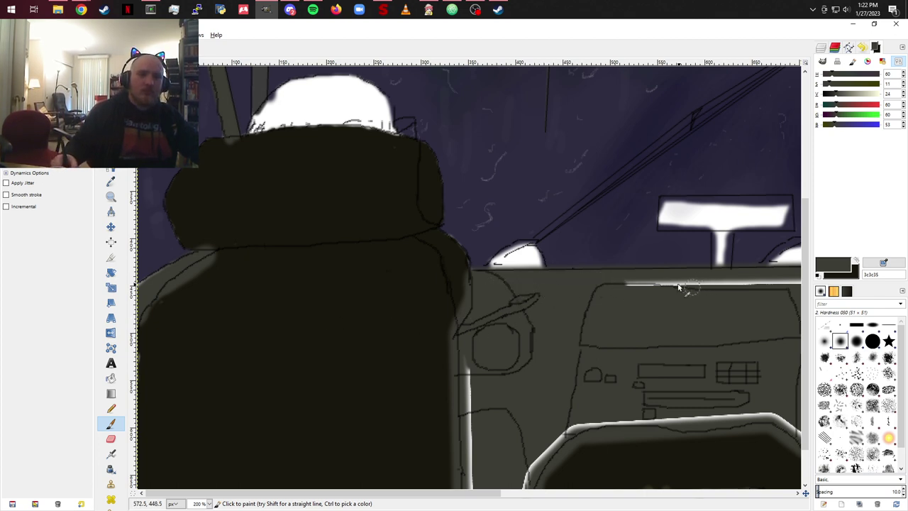
{"action": "mouse_move", "coordinate": [637, 287]}
{"action": "left_mouse_down"}
{"action": "mouse_move", "coordinate": [767, 285]}
{"action": "mouse_move", "coordinate": [567, 321]}
{"action": "mouse_move", "coordinate": [603, 308]}
{"action": "mouse_move", "coordinate": [771, 305]}
{"action": "left_mouse_up"}
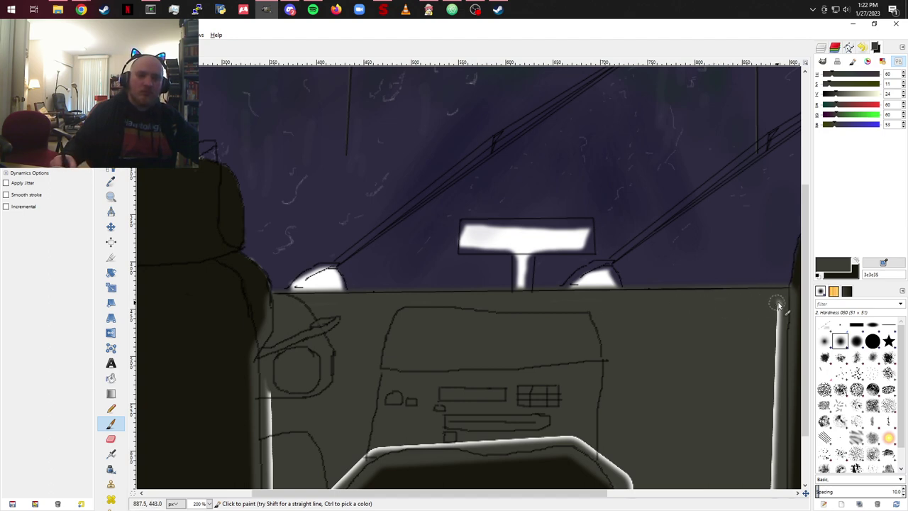
{"action": "left_click_drag", "start_coordinate": [778, 305], "coordinate": [777, 447]}
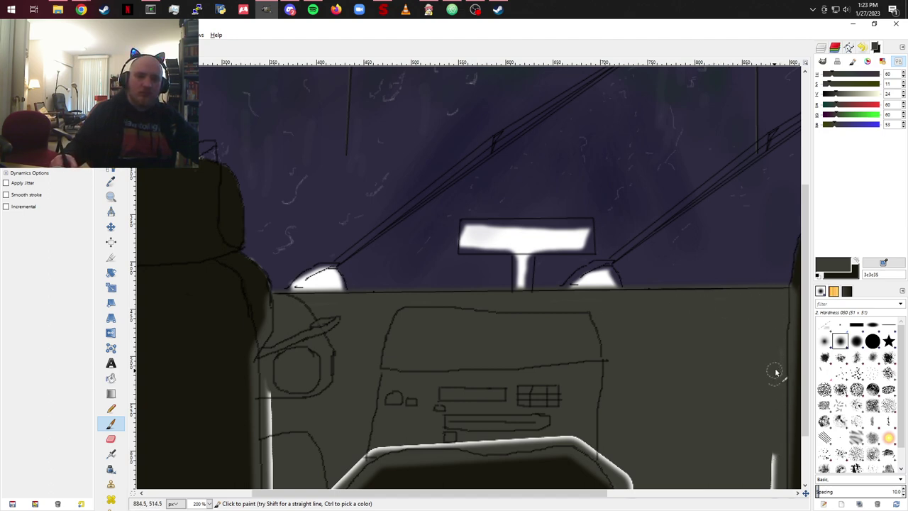
Step: Cover the remaining white seam along the dashboard's lower edge, around the dark arch and beside the left seat with 3c3c35
{"action": "scroll", "coordinate": [752, 416], "scroll_direction": "down", "scroll_amount": 5}
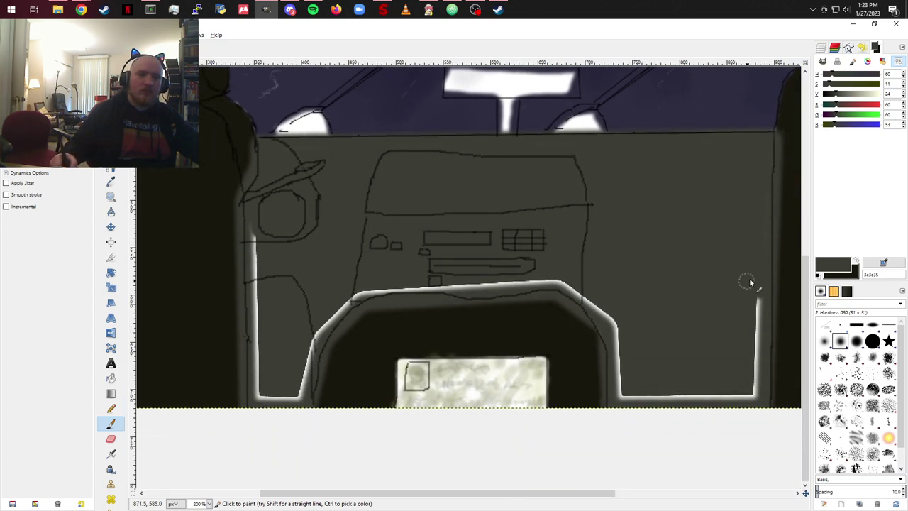
{"action": "mouse_move", "coordinate": [761, 310]}
{"action": "left_mouse_down"}
{"action": "mouse_move", "coordinate": [761, 362]}
{"action": "mouse_move", "coordinate": [753, 293]}
{"action": "mouse_move", "coordinate": [760, 386]}
{"action": "mouse_move", "coordinate": [753, 366]}
{"action": "mouse_move", "coordinate": [737, 400]}
{"action": "mouse_move", "coordinate": [719, 382]}
{"action": "mouse_move", "coordinate": [706, 397]}
{"action": "mouse_move", "coordinate": [675, 403]}
{"action": "mouse_move", "coordinate": [667, 386]}
{"action": "mouse_move", "coordinate": [649, 406]}
{"action": "mouse_move", "coordinate": [642, 396]}
{"action": "mouse_move", "coordinate": [627, 404]}
{"action": "mouse_move", "coordinate": [629, 360]}
{"action": "mouse_move", "coordinate": [627, 402]}
{"action": "mouse_move", "coordinate": [617, 402]}
{"action": "mouse_move", "coordinate": [611, 332]}
{"action": "mouse_move", "coordinate": [620, 366]}
{"action": "left_mouse_up"}
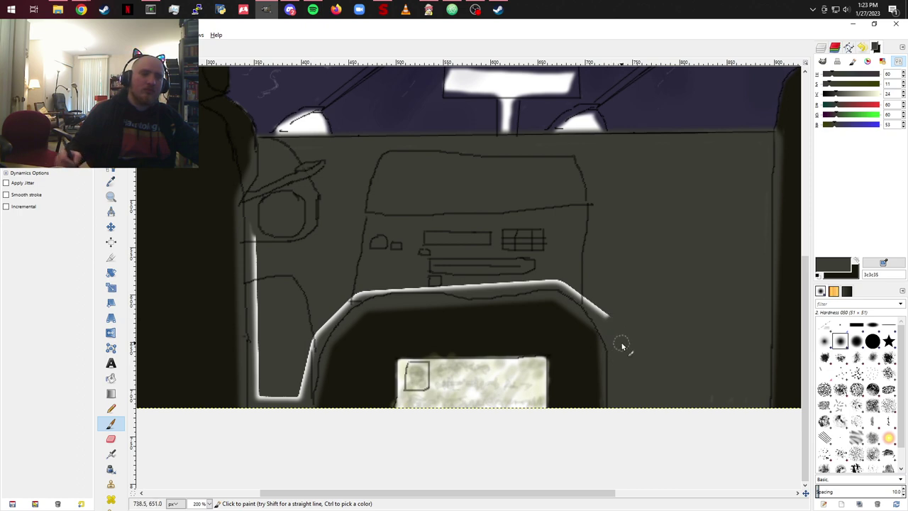
{"action": "mouse_move", "coordinate": [552, 291]}
{"action": "left_mouse_down"}
{"action": "mouse_move", "coordinate": [599, 295]}
{"action": "mouse_move", "coordinate": [567, 281]}
{"action": "mouse_move", "coordinate": [605, 314]}
{"action": "mouse_move", "coordinate": [567, 286]}
{"action": "mouse_move", "coordinate": [527, 286]}
{"action": "mouse_move", "coordinate": [535, 284]}
{"action": "mouse_move", "coordinate": [506, 310]}
{"action": "mouse_move", "coordinate": [443, 279]}
{"action": "mouse_move", "coordinate": [431, 290]}
{"action": "mouse_move", "coordinate": [368, 293]}
{"action": "mouse_move", "coordinate": [411, 278]}
{"action": "mouse_move", "coordinate": [355, 309]}
{"action": "mouse_move", "coordinate": [364, 295]}
{"action": "mouse_move", "coordinate": [324, 330]}
{"action": "mouse_move", "coordinate": [289, 404]}
{"action": "mouse_move", "coordinate": [276, 386]}
{"action": "mouse_move", "coordinate": [264, 409]}
{"action": "mouse_move", "coordinate": [254, 329]}
{"action": "mouse_move", "coordinate": [265, 305]}
{"action": "left_mouse_up"}
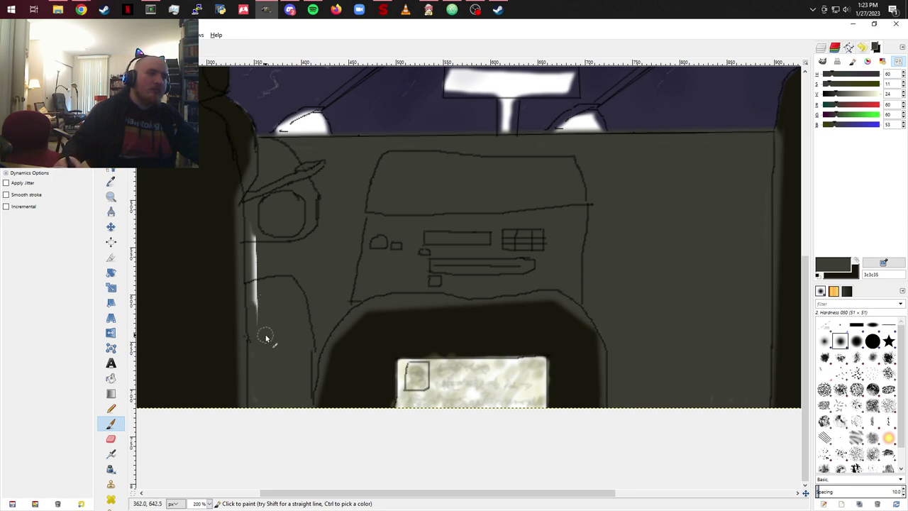
{"action": "mouse_move", "coordinate": [253, 412]}
{"action": "left_mouse_down"}
{"action": "mouse_move", "coordinate": [250, 265]}
{"action": "mouse_move", "coordinate": [568, 260]}
{"action": "mouse_move", "coordinate": [583, 286]}
{"action": "left_mouse_up"}
{"action": "right_click", "coordinate": [583, 286]}
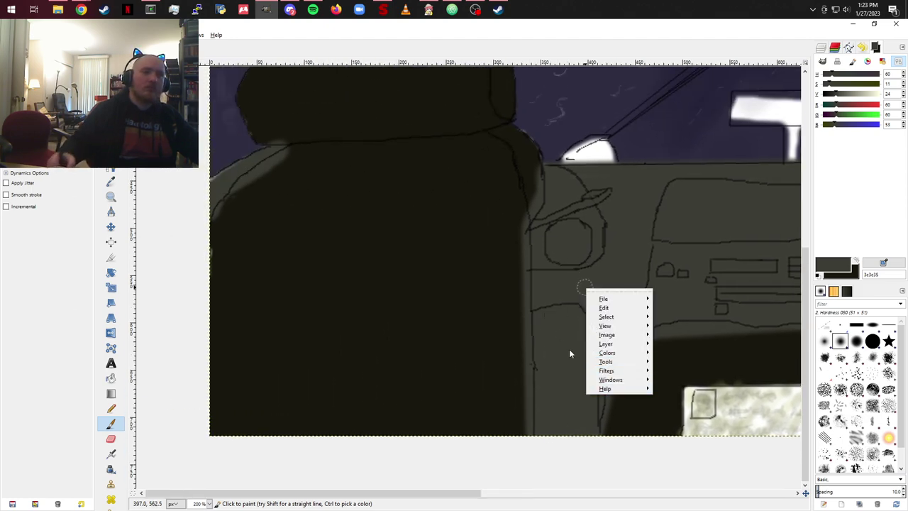
{"action": "left_click", "coordinate": [608, 227]}
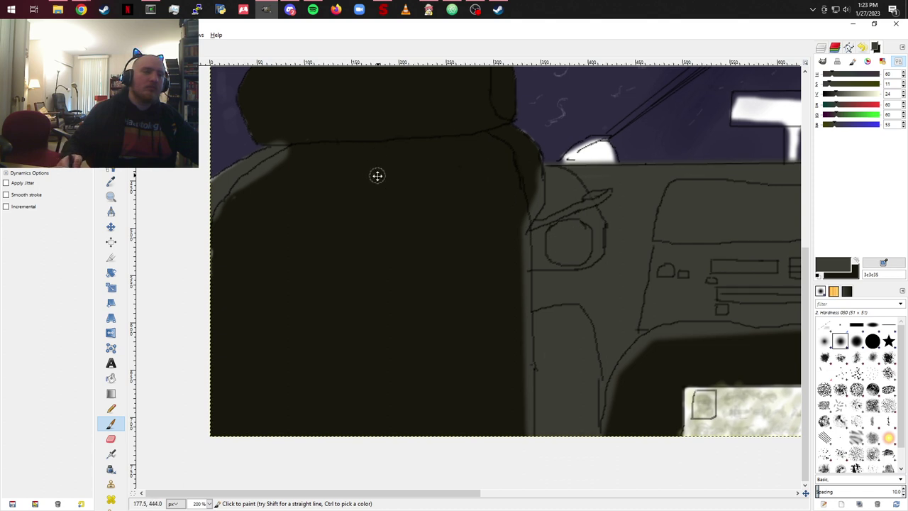
Step: Paint 3c3c35 over the white seam in the roof from the upper left corner across to the right edge of the canvas
{"action": "left_click_drag", "start_coordinate": [377, 176], "coordinate": [433, 469]}
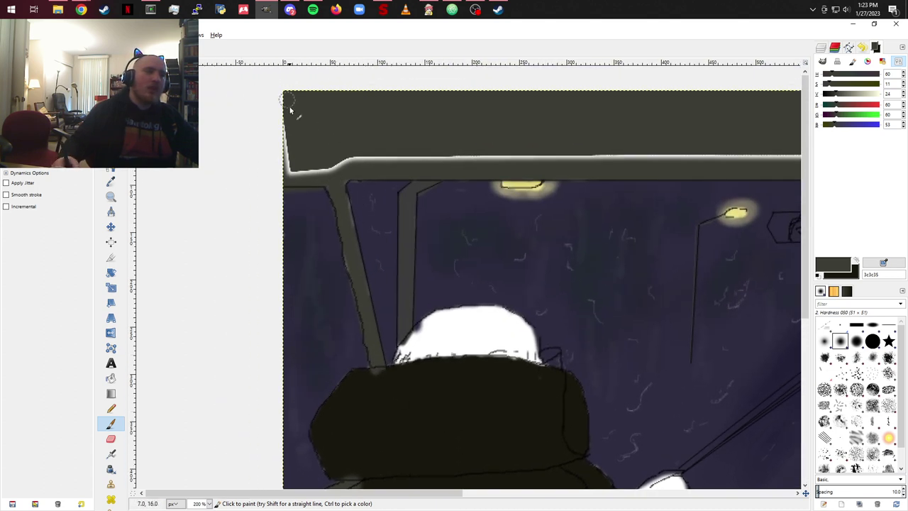
{"action": "mouse_move", "coordinate": [288, 104]}
{"action": "left_mouse_down"}
{"action": "mouse_move", "coordinate": [290, 170]}
{"action": "mouse_move", "coordinate": [367, 159]}
{"action": "mouse_move", "coordinate": [341, 163]}
{"action": "left_mouse_up"}
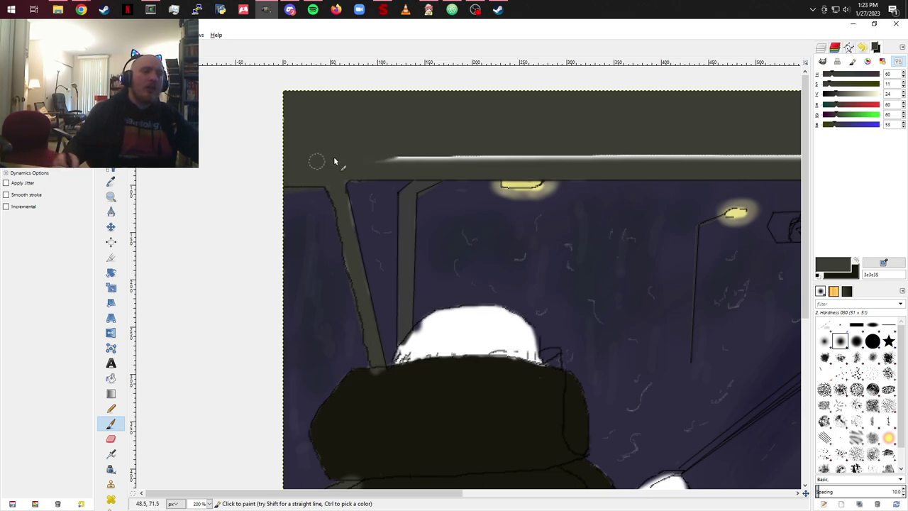
{"action": "mouse_move", "coordinate": [370, 164]}
{"action": "left_mouse_down"}
{"action": "mouse_move", "coordinate": [446, 154]}
{"action": "mouse_move", "coordinate": [417, 161]}
{"action": "mouse_move", "coordinate": [455, 165]}
{"action": "mouse_move", "coordinate": [571, 149]}
{"action": "mouse_move", "coordinate": [576, 163]}
{"action": "mouse_move", "coordinate": [407, 170]}
{"action": "mouse_move", "coordinate": [379, 183]}
{"action": "mouse_move", "coordinate": [369, 173]}
{"action": "mouse_move", "coordinate": [349, 182]}
{"action": "mouse_move", "coordinate": [482, 173]}
{"action": "mouse_move", "coordinate": [401, 193]}
{"action": "mouse_move", "coordinate": [542, 189]}
{"action": "mouse_move", "coordinate": [531, 185]}
{"action": "mouse_move", "coordinate": [527, 191]}
{"action": "mouse_move", "coordinate": [569, 194]}
{"action": "mouse_move", "coordinate": [549, 189]}
{"action": "mouse_move", "coordinate": [553, 204]}
{"action": "mouse_move", "coordinate": [559, 193]}
{"action": "mouse_move", "coordinate": [527, 191]}
{"action": "mouse_move", "coordinate": [623, 199]}
{"action": "left_mouse_up"}
{"action": "scroll", "coordinate": [639, 202], "scroll_direction": "right", "scroll_amount": 5}
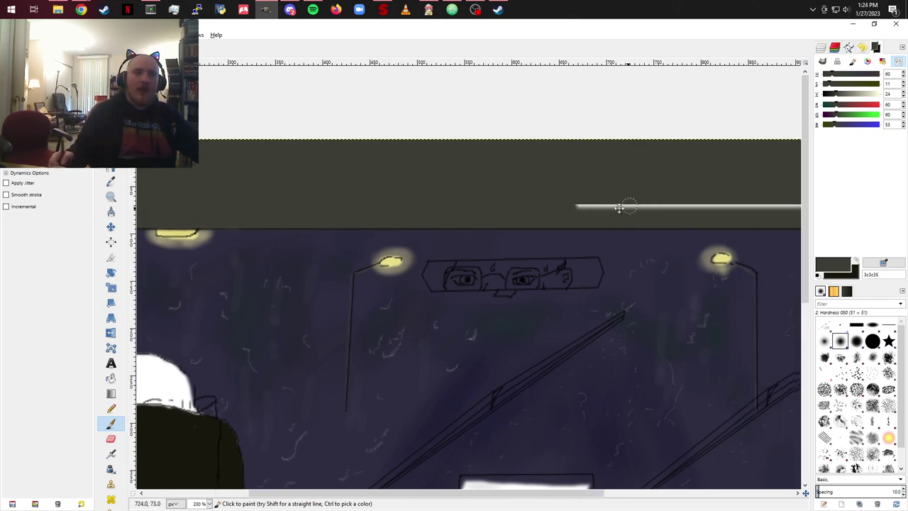
{"action": "mouse_move", "coordinate": [412, 197]}
{"action": "left_mouse_down"}
{"action": "mouse_move", "coordinate": [529, 205]}
{"action": "mouse_move", "coordinate": [583, 199]}
{"action": "mouse_move", "coordinate": [599, 214]}
{"action": "mouse_move", "coordinate": [588, 201]}
{"action": "mouse_move", "coordinate": [560, 205]}
{"action": "mouse_move", "coordinate": [685, 198]}
{"action": "left_mouse_up"}
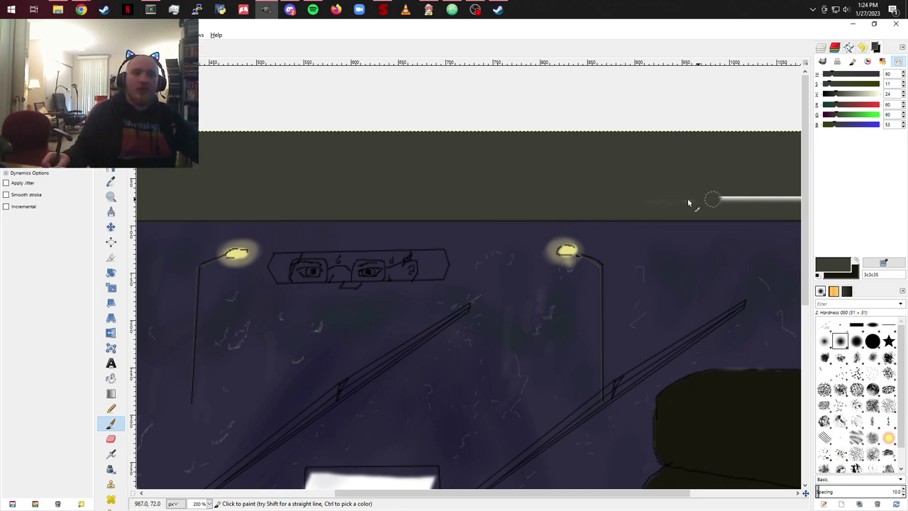
{"action": "scroll", "coordinate": [731, 193], "scroll_direction": "up", "scroll_amount": 1}
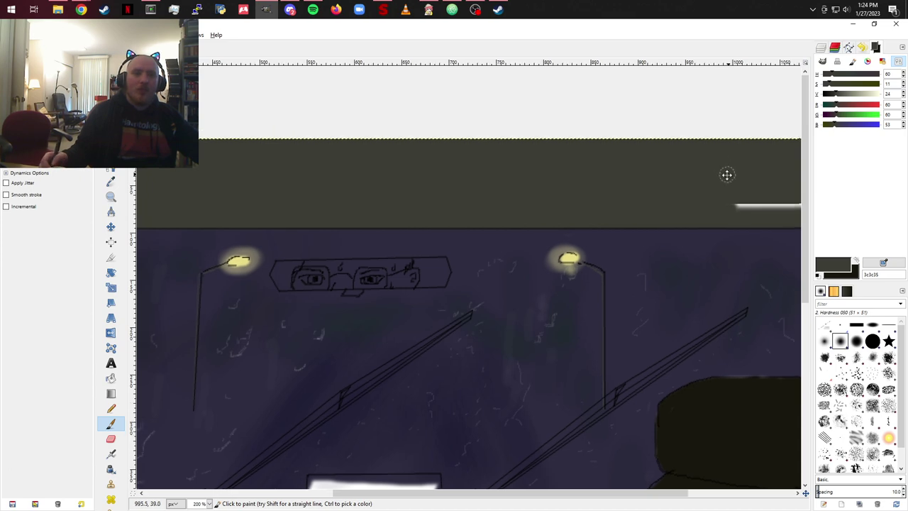
{"action": "scroll", "coordinate": [726, 175], "scroll_direction": "right", "scroll_amount": 4}
{"action": "mouse_move", "coordinate": [536, 213]}
{"action": "left_mouse_down"}
{"action": "mouse_move", "coordinate": [661, 216]}
{"action": "mouse_move", "coordinate": [536, 212]}
{"action": "mouse_move", "coordinate": [587, 223]}
{"action": "mouse_move", "coordinate": [687, 205]}
{"action": "mouse_move", "coordinate": [745, 209]}
{"action": "mouse_move", "coordinate": [779, 218]}
{"action": "mouse_move", "coordinate": [771, 247]}
{"action": "left_mouse_up"}
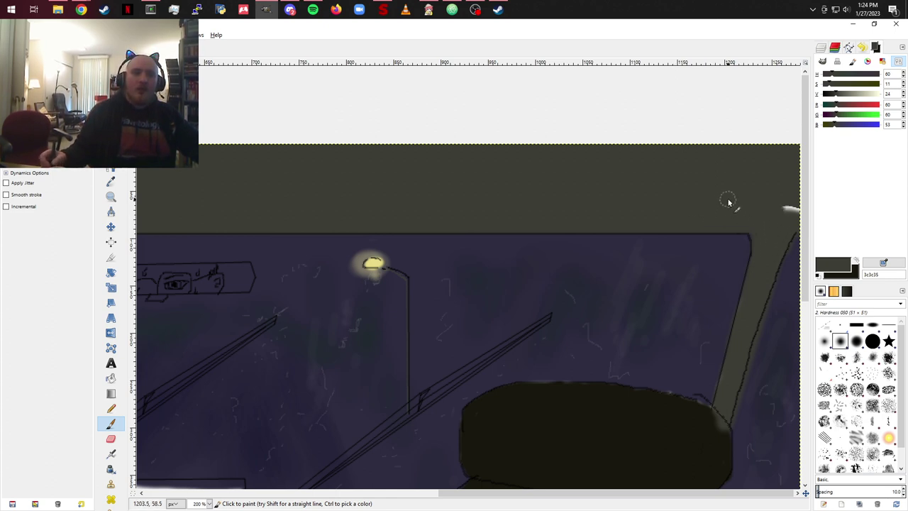
{"action": "scroll", "coordinate": [703, 269], "scroll_direction": "right", "scroll_amount": 4}
{"action": "scroll", "coordinate": [588, 205], "scroll_direction": "down", "scroll_amount": 1}
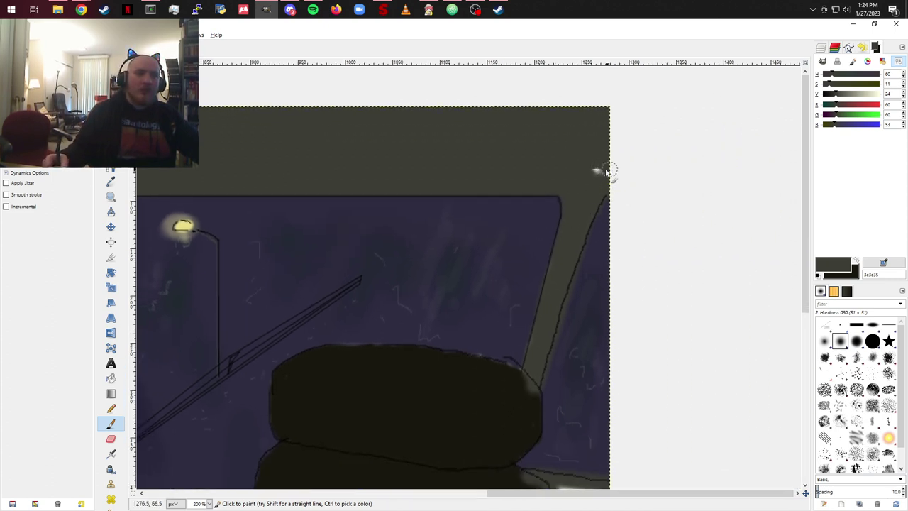
Step: Brush 3c3c35 over the white seam around the right door panel next to the right seat
{"action": "scroll", "coordinate": [511, 359], "scroll_direction": "down", "scroll_amount": 6}
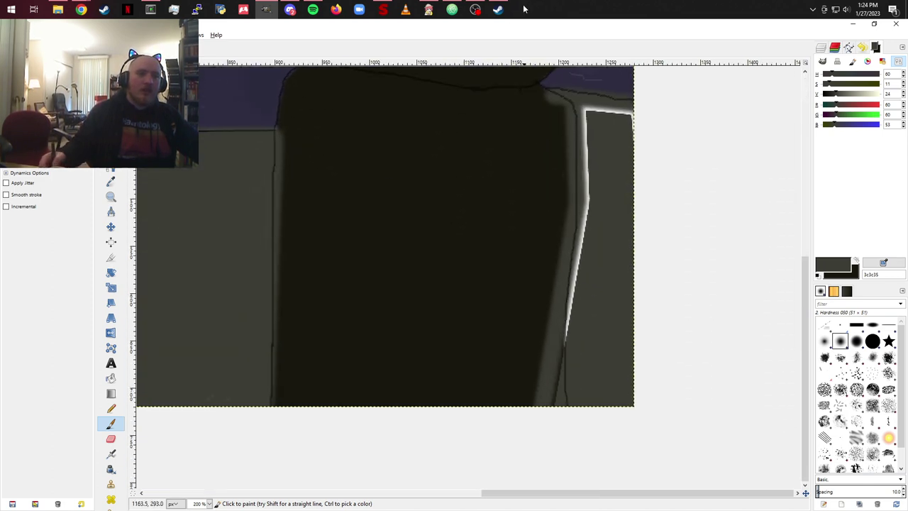
{"action": "mouse_move", "coordinate": [584, 116]}
{"action": "left_mouse_down"}
{"action": "mouse_move", "coordinate": [637, 119]}
{"action": "mouse_move", "coordinate": [581, 110]}
{"action": "mouse_move", "coordinate": [586, 170]}
{"action": "left_mouse_up"}
{"action": "left_click_drag", "start_coordinate": [587, 207], "coordinate": [570, 353]}
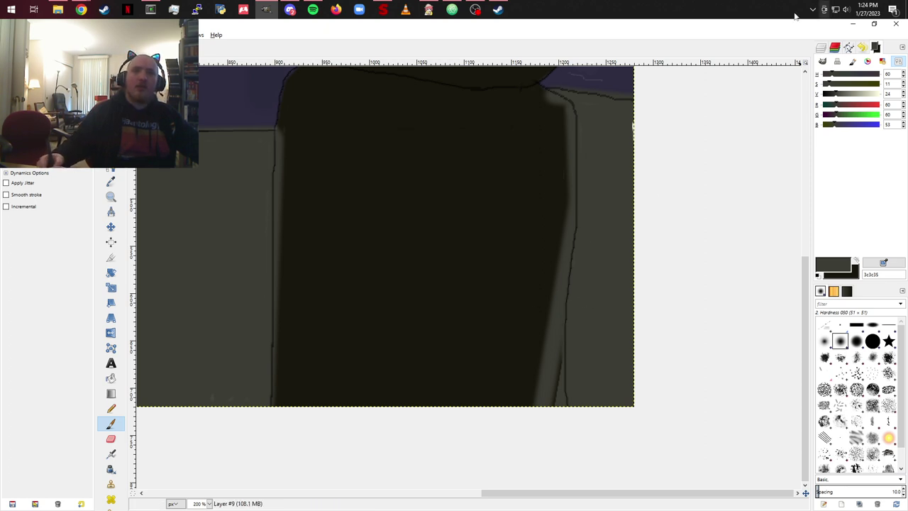
Step: Move Layer #9 below Layer #8 and check the seat edges against the dashboard and doors
{"action": "left_click", "coordinate": [822, 47]}
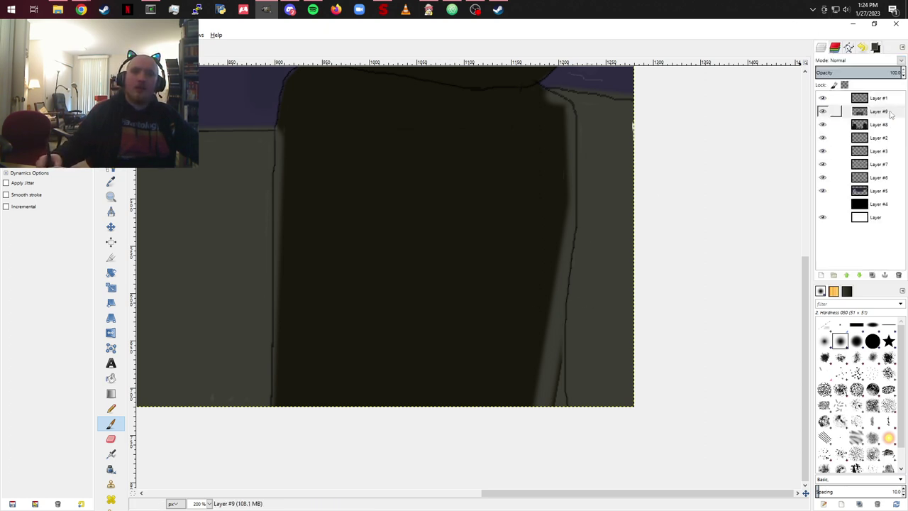
{"action": "left_click_drag", "start_coordinate": [893, 114], "coordinate": [892, 126]}
{"action": "scroll", "coordinate": [311, 263], "scroll_direction": "left", "scroll_amount": 2}
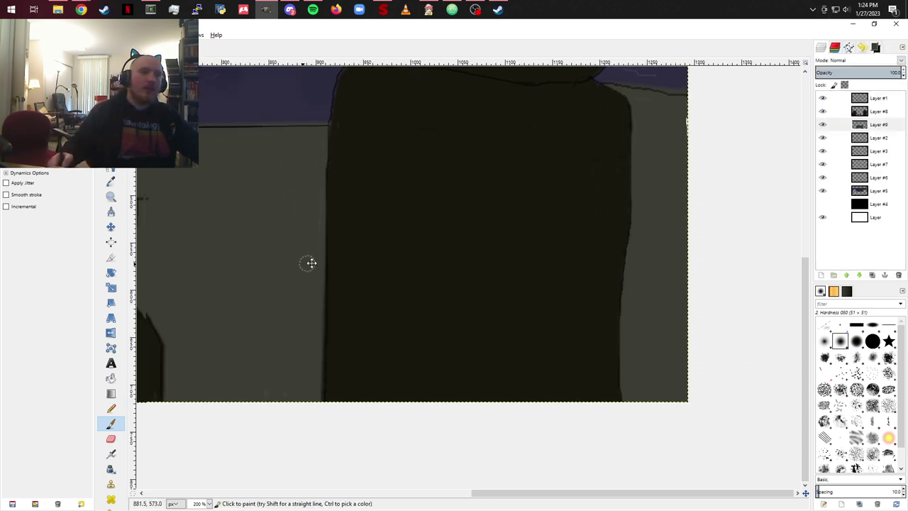
{"action": "left_click_drag", "start_coordinate": [311, 263], "coordinate": [623, 368]}
{"action": "left_click_drag", "start_coordinate": [438, 328], "coordinate": [235, 318]}
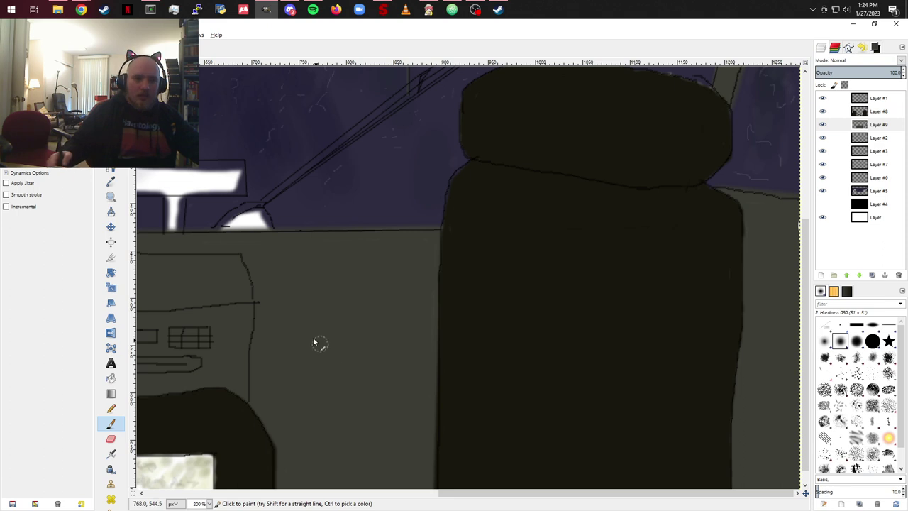
{"action": "left_click_drag", "start_coordinate": [284, 234], "coordinate": [579, 366]}
{"action": "left_click_drag", "start_coordinate": [376, 295], "coordinate": [568, 215]}
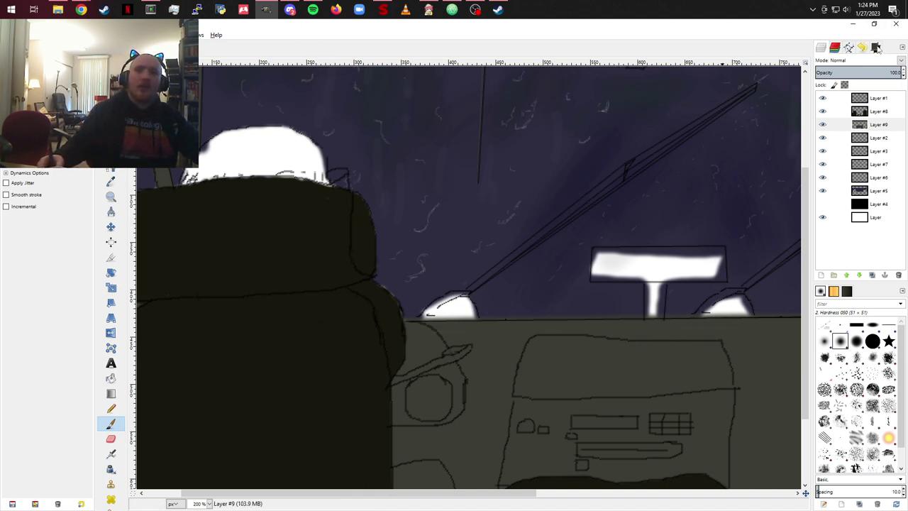
Step: Try filling the round dial beside the left seat with pale cream f0f0d6
{"action": "left_click", "coordinate": [877, 47]}
{"action": "left_click_drag", "start_coordinate": [837, 95], "coordinate": [876, 96]}
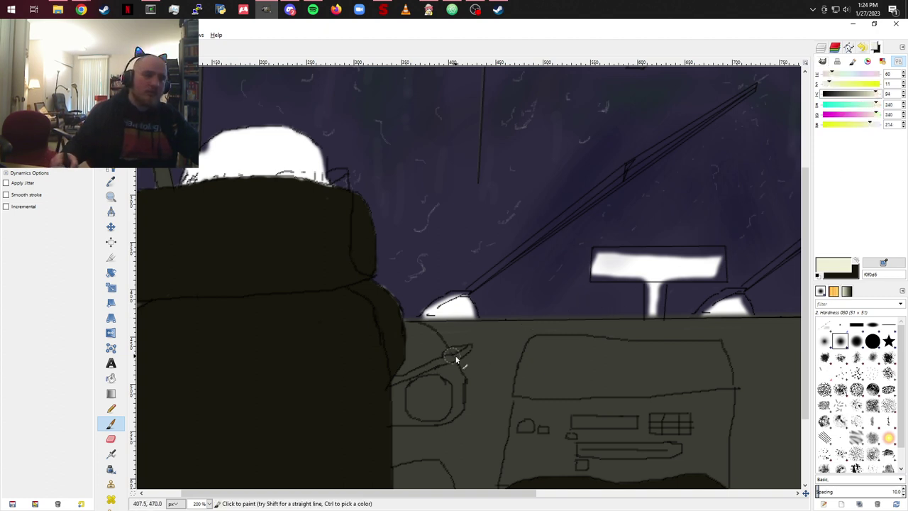
{"action": "mouse_move", "coordinate": [429, 391]}
{"action": "left_mouse_down"}
{"action": "mouse_move", "coordinate": [433, 383]}
{"action": "mouse_move", "coordinate": [413, 396]}
{"action": "mouse_move", "coordinate": [420, 415]}
{"action": "mouse_move", "coordinate": [435, 415]}
{"action": "mouse_move", "coordinate": [434, 398]}
{"action": "left_mouse_up"}
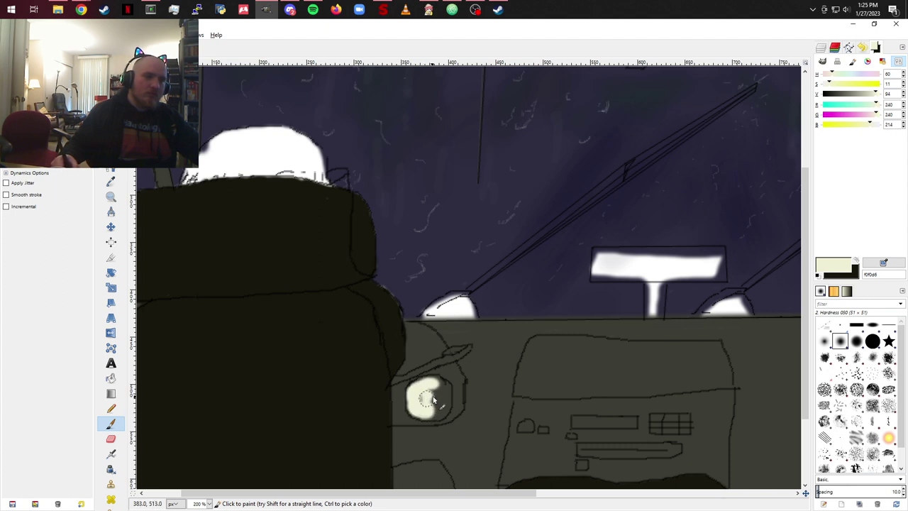
{"action": "key", "text": "ctrl+z"}
{"action": "key", "text": "ctrl+z"}
{"action": "key", "text": "ctrl+z"}
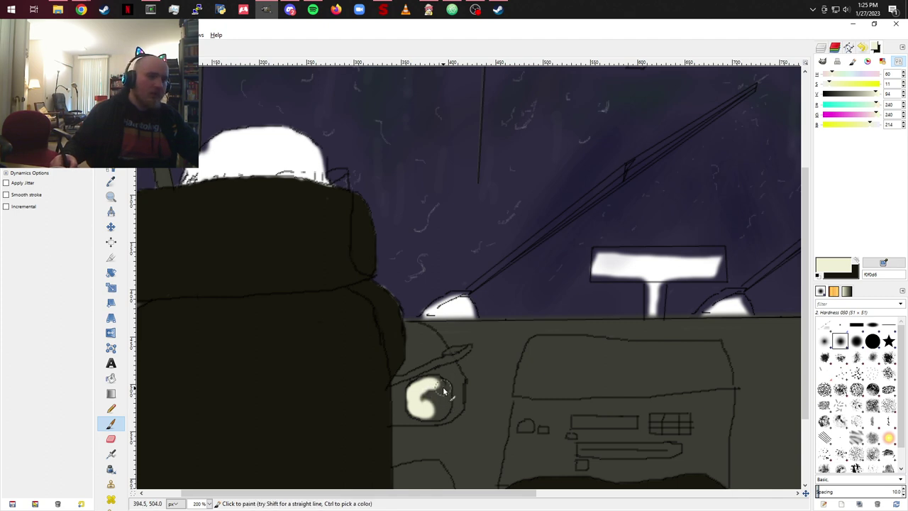
{"action": "mouse_move", "coordinate": [418, 413]}
{"action": "left_mouse_down"}
{"action": "mouse_move", "coordinate": [416, 383]}
{"action": "mouse_move", "coordinate": [440, 380]}
{"action": "mouse_move", "coordinate": [449, 394]}
{"action": "left_mouse_up"}
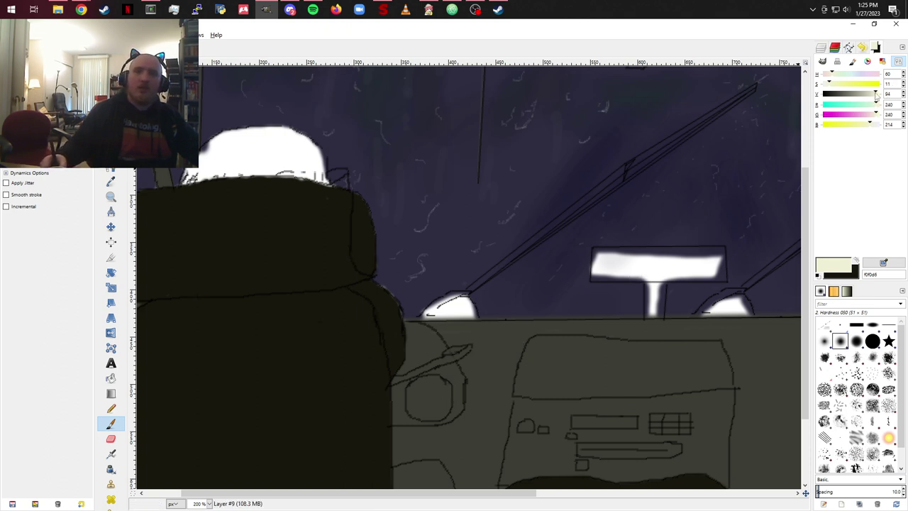
Step: Set the foreground color to 181815 and fill the round dial beside the left seat with it
{"action": "left_click_drag", "start_coordinate": [875, 94], "coordinate": [836, 95]}
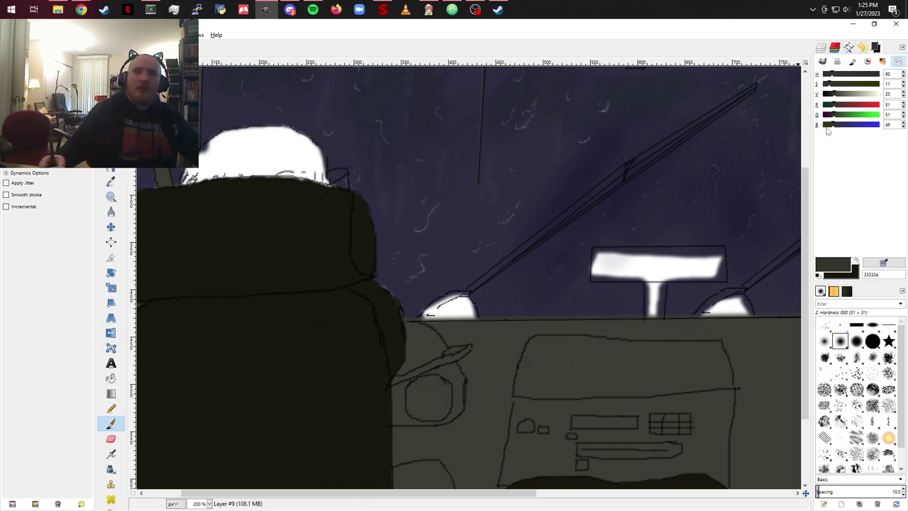
{"action": "left_click_drag", "start_coordinate": [834, 98], "coordinate": [828, 97]}
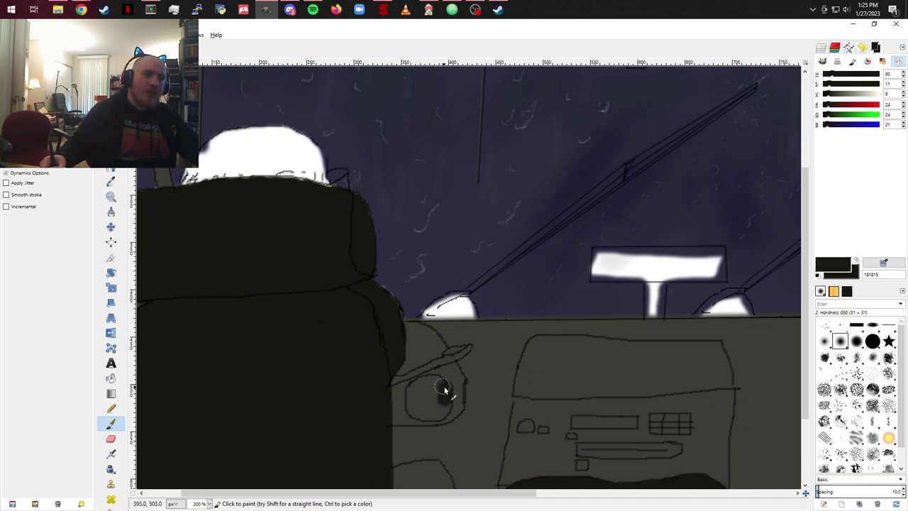
{"action": "mouse_move", "coordinate": [435, 387]}
{"action": "left_mouse_down"}
{"action": "mouse_move", "coordinate": [413, 401]}
{"action": "mouse_move", "coordinate": [426, 383]}
{"action": "mouse_move", "coordinate": [445, 385]}
{"action": "mouse_move", "coordinate": [442, 420]}
{"action": "mouse_move", "coordinate": [437, 399]}
{"action": "mouse_move", "coordinate": [421, 394]}
{"action": "mouse_move", "coordinate": [414, 409]}
{"action": "mouse_move", "coordinate": [440, 415]}
{"action": "mouse_move", "coordinate": [426, 399]}
{"action": "left_mouse_up"}
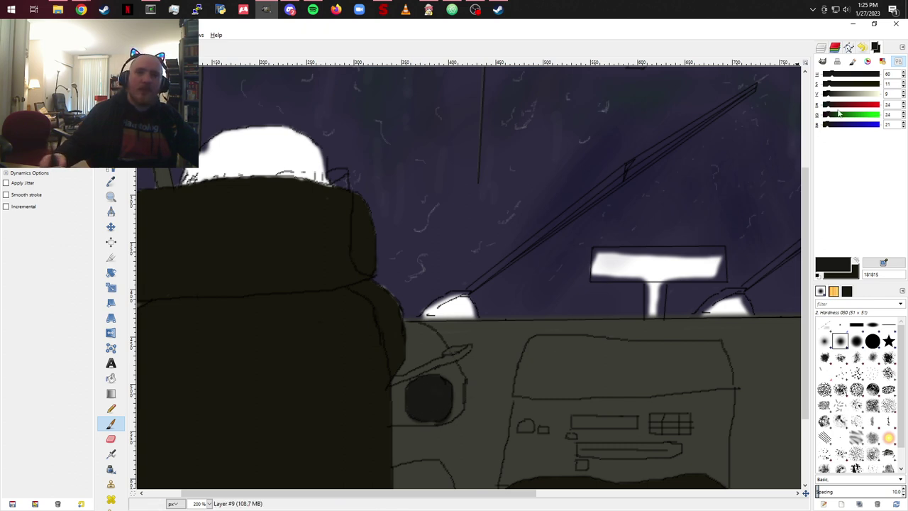
Step: Set the foreground color to 292924 and paint the housing around the round dial and the area above the slanted lever
{"action": "left_click_drag", "start_coordinate": [829, 96], "coordinate": [833, 95]}
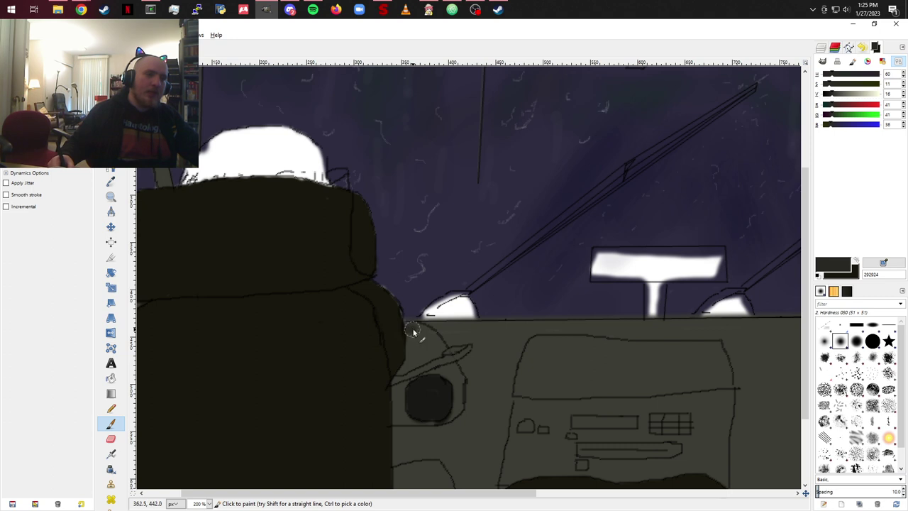
{"action": "mouse_move", "coordinate": [409, 329]}
{"action": "left_mouse_down"}
{"action": "mouse_move", "coordinate": [440, 351]}
{"action": "mouse_move", "coordinate": [406, 367]}
{"action": "mouse_move", "coordinate": [419, 344]}
{"action": "mouse_move", "coordinate": [412, 336]}
{"action": "mouse_move", "coordinate": [423, 349]}
{"action": "mouse_move", "coordinate": [410, 368]}
{"action": "mouse_move", "coordinate": [404, 331]}
{"action": "mouse_move", "coordinate": [429, 351]}
{"action": "left_mouse_up"}
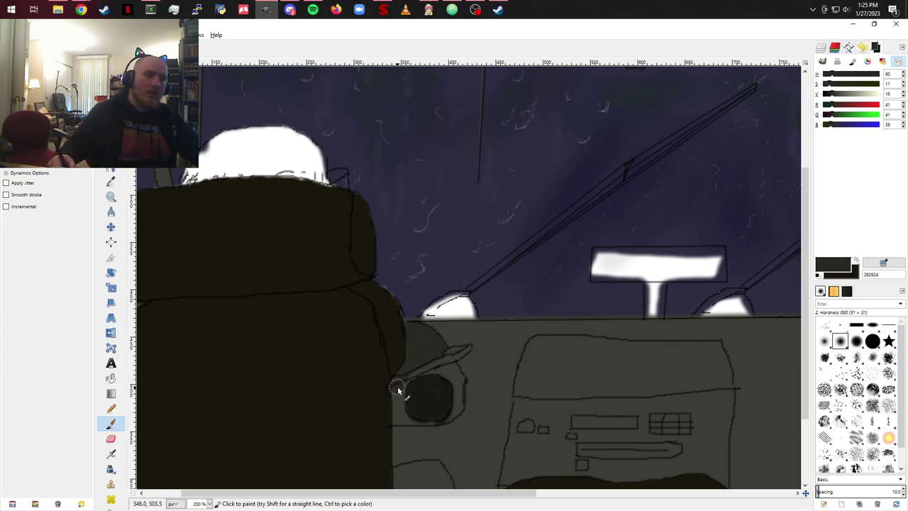
{"action": "left_click_drag", "start_coordinate": [402, 389], "coordinate": [410, 426]}
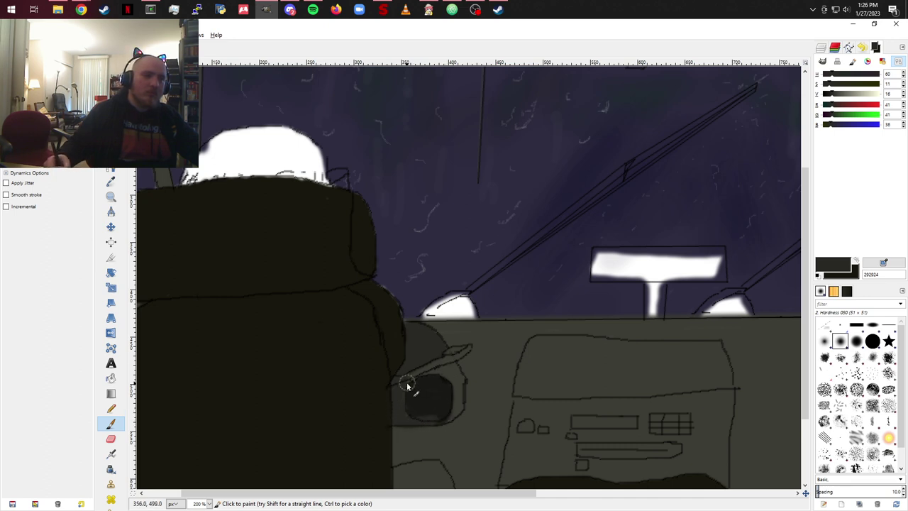
{"action": "mouse_move", "coordinate": [408, 387]}
{"action": "left_mouse_down"}
{"action": "mouse_move", "coordinate": [438, 373]}
{"action": "mouse_move", "coordinate": [456, 376]}
{"action": "mouse_move", "coordinate": [460, 400]}
{"action": "left_mouse_up"}
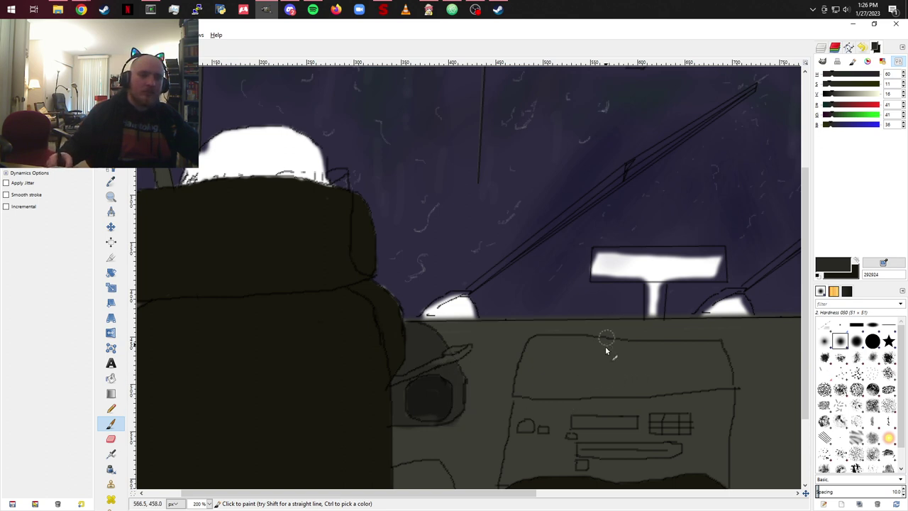
Step: Darken the round dial with 1e1e1b and shade most of its face with 090908
{"action": "mouse_move", "coordinate": [614, 408]}
{"action": "left_mouse_down"}
{"action": "mouse_move", "coordinate": [590, 408]}
{"action": "mouse_move", "coordinate": [534, 365]}
{"action": "left_mouse_up"}
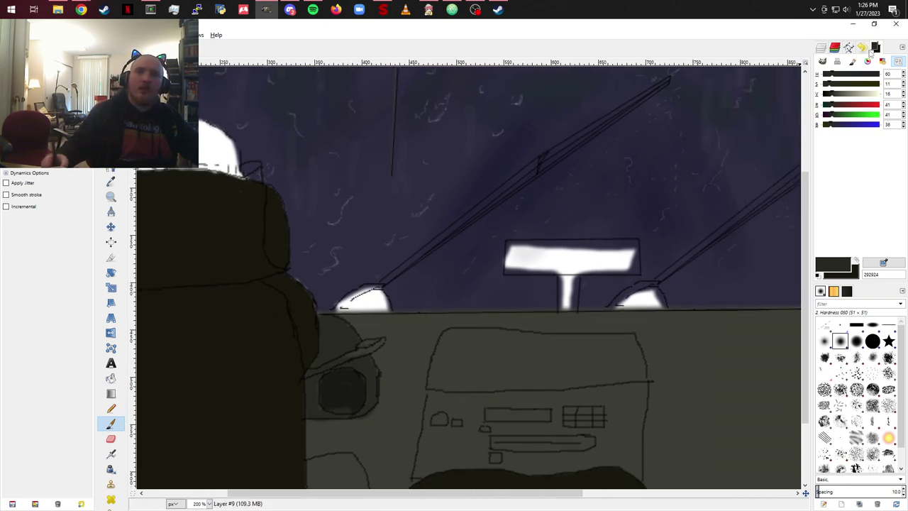
{"action": "left_click", "coordinate": [832, 95]}
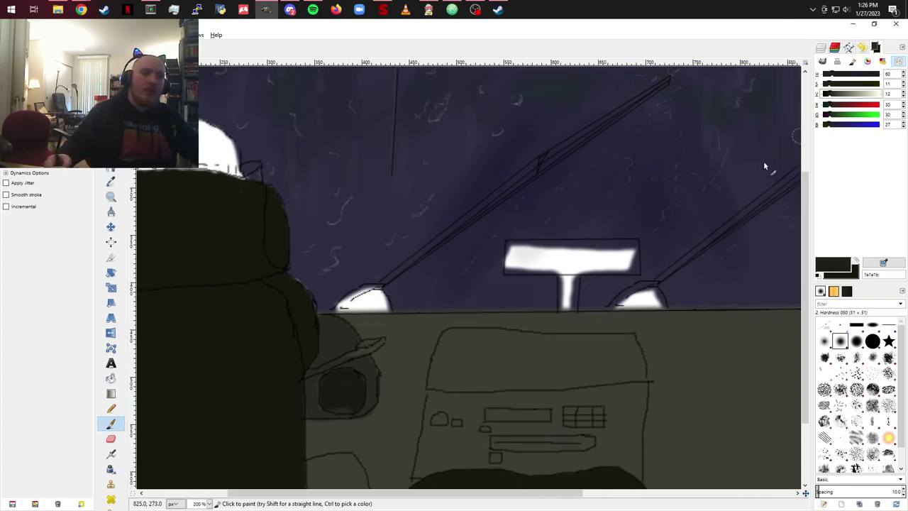
{"action": "left_click_drag", "start_coordinate": [332, 392], "coordinate": [356, 387]}
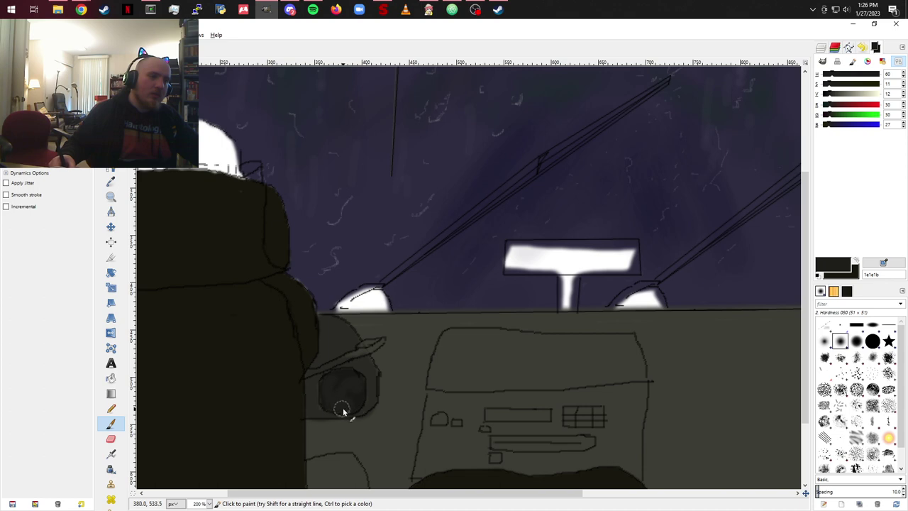
{"action": "left_click", "coordinate": [829, 95]}
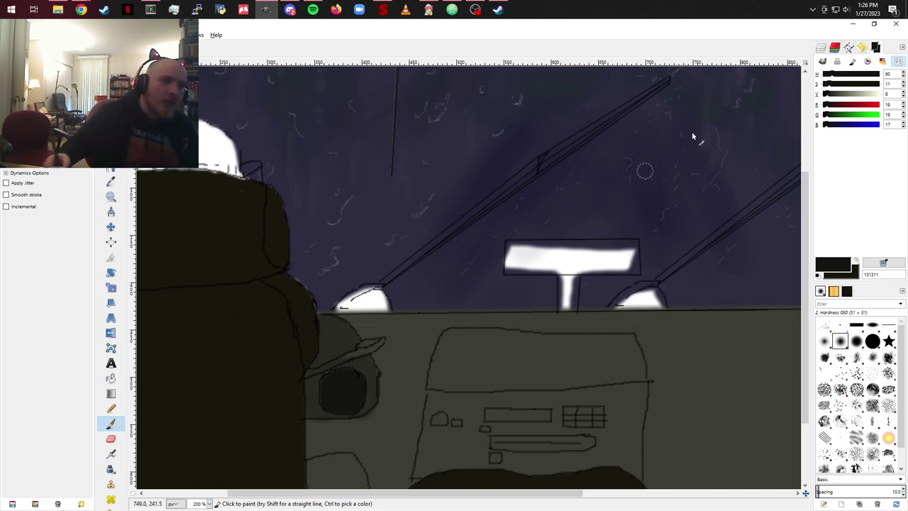
{"action": "left_click", "coordinate": [827, 94]}
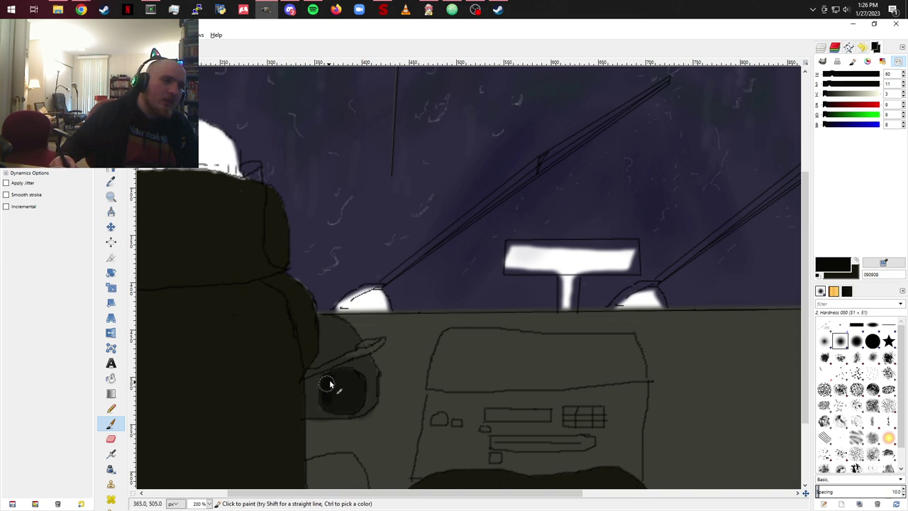
{"action": "mouse_move", "coordinate": [326, 384]}
{"action": "left_mouse_down"}
{"action": "mouse_move", "coordinate": [349, 377]}
{"action": "mouse_move", "coordinate": [334, 398]}
{"action": "mouse_move", "coordinate": [343, 383]}
{"action": "mouse_move", "coordinate": [366, 386]}
{"action": "left_mouse_up"}
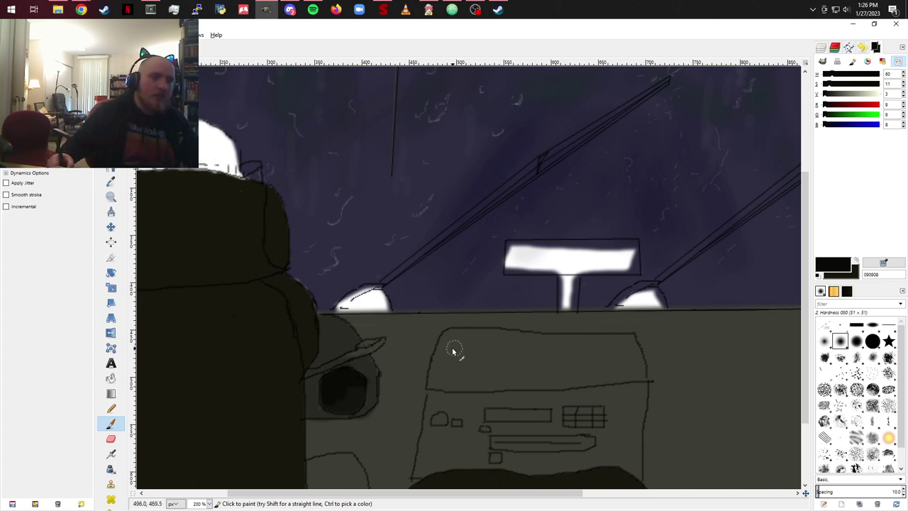
Step: Outline the upper section of the center console with 090908 and fill it in completely
{"action": "mouse_move", "coordinate": [450, 334]}
{"action": "left_mouse_down"}
{"action": "mouse_move", "coordinate": [436, 382]}
{"action": "mouse_move", "coordinate": [444, 340]}
{"action": "mouse_move", "coordinate": [500, 333]}
{"action": "left_mouse_up"}
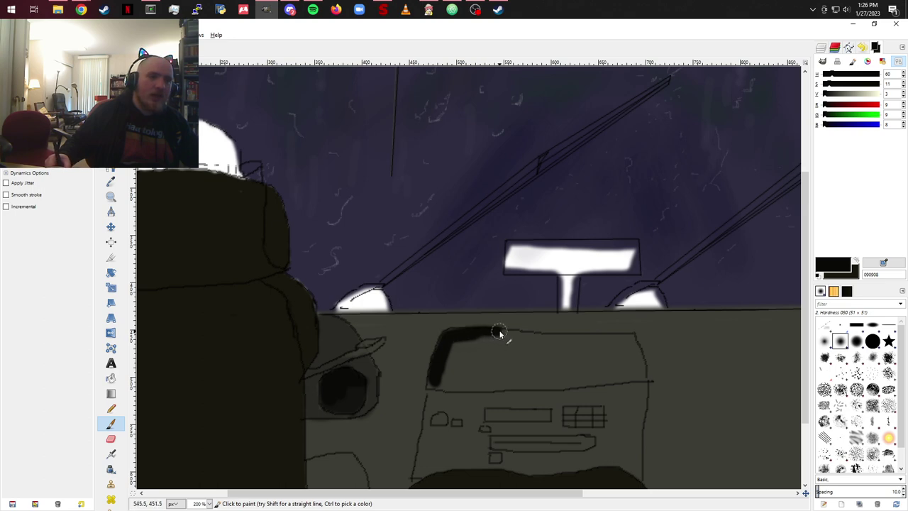
{"action": "left_click", "coordinate": [630, 336], "text": "shift"}
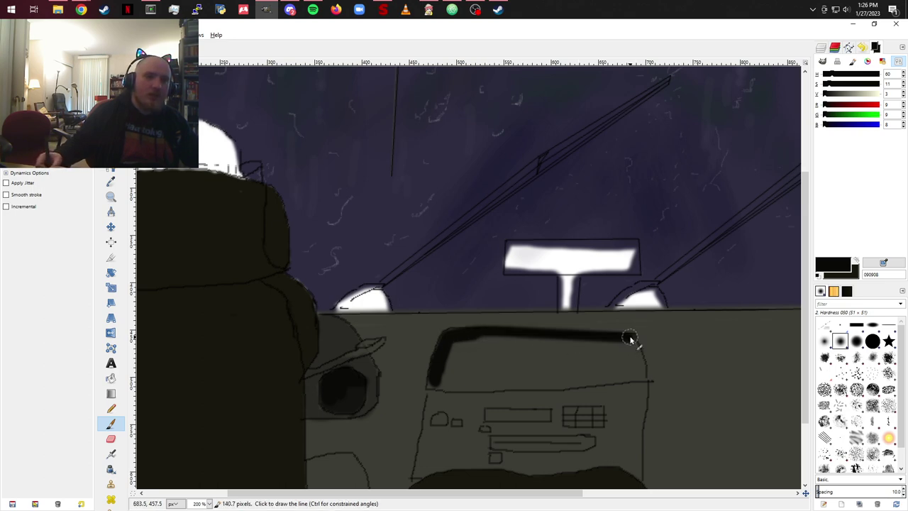
{"action": "left_click_drag", "start_coordinate": [629, 338], "coordinate": [645, 364]}
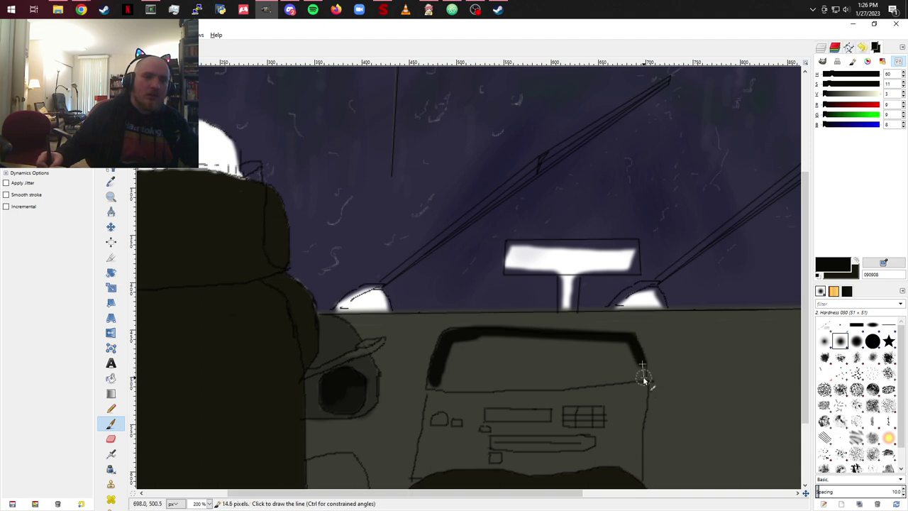
{"action": "left_click", "coordinate": [644, 381], "text": "shift"}
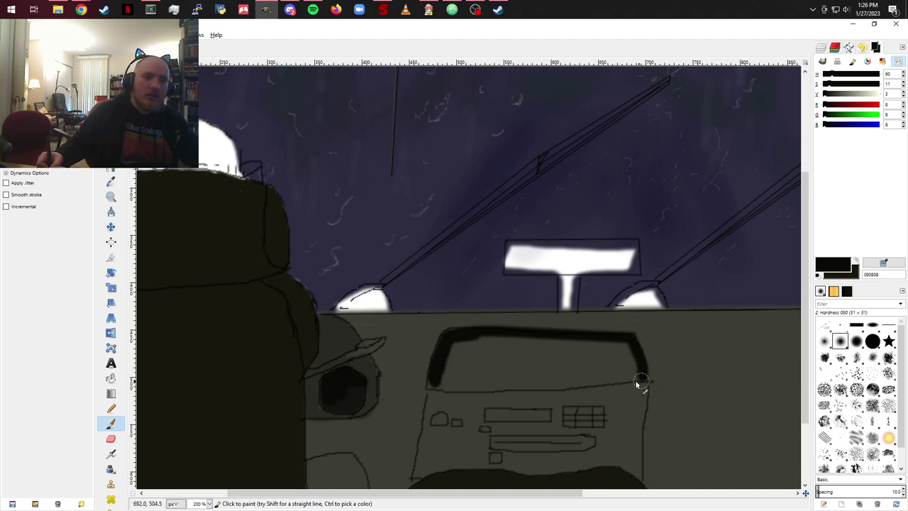
{"action": "left_click", "coordinate": [434, 389], "text": "shift"}
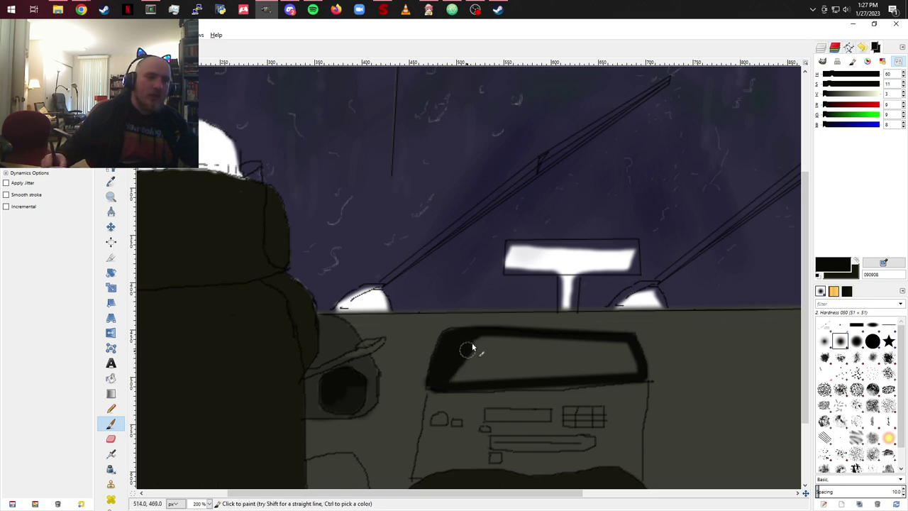
{"action": "left_click_drag", "start_coordinate": [465, 358], "coordinate": [474, 345]}
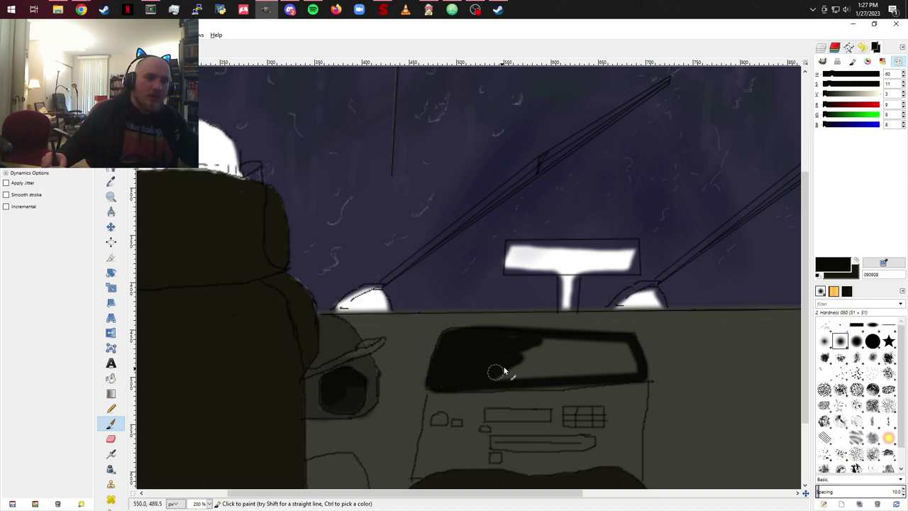
{"action": "mouse_move", "coordinate": [497, 371]}
{"action": "left_mouse_down"}
{"action": "mouse_move", "coordinate": [517, 361]}
{"action": "mouse_move", "coordinate": [506, 375]}
{"action": "mouse_move", "coordinate": [526, 351]}
{"action": "mouse_move", "coordinate": [518, 341]}
{"action": "mouse_move", "coordinate": [552, 344]}
{"action": "mouse_move", "coordinate": [531, 348]}
{"action": "mouse_move", "coordinate": [518, 374]}
{"action": "mouse_move", "coordinate": [587, 349]}
{"action": "left_mouse_up"}
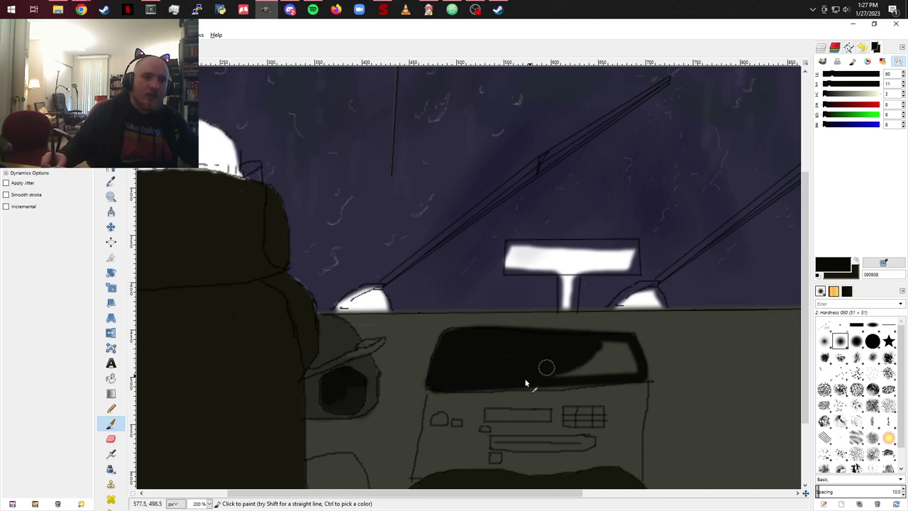
{"action": "mouse_move", "coordinate": [526, 384]}
{"action": "left_mouse_down"}
{"action": "mouse_move", "coordinate": [597, 374]}
{"action": "mouse_move", "coordinate": [586, 367]}
{"action": "mouse_move", "coordinate": [610, 346]}
{"action": "mouse_move", "coordinate": [603, 366]}
{"action": "mouse_move", "coordinate": [627, 365]}
{"action": "mouse_move", "coordinate": [609, 351]}
{"action": "mouse_move", "coordinate": [590, 351]}
{"action": "mouse_move", "coordinate": [610, 363]}
{"action": "mouse_move", "coordinate": [628, 358]}
{"action": "mouse_move", "coordinate": [628, 346]}
{"action": "mouse_move", "coordinate": [630, 372]}
{"action": "mouse_move", "coordinate": [578, 372]}
{"action": "left_mouse_up"}
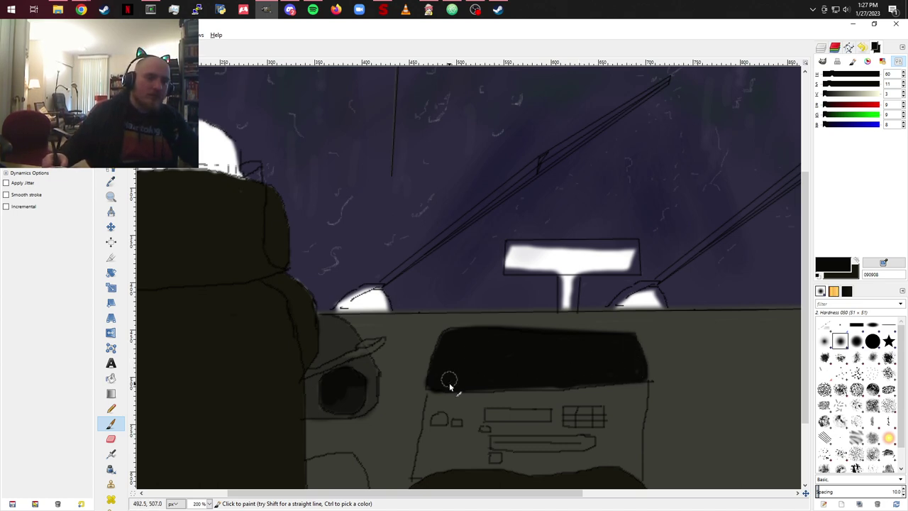
Step: Edge the lower section of the center console with straight 090908 lines down both sides and along the dark arch
{"action": "left_click", "coordinate": [416, 483], "text": "shift"}
{"action": "scroll", "coordinate": [517, 479], "scroll_direction": "down", "scroll_amount": 2}
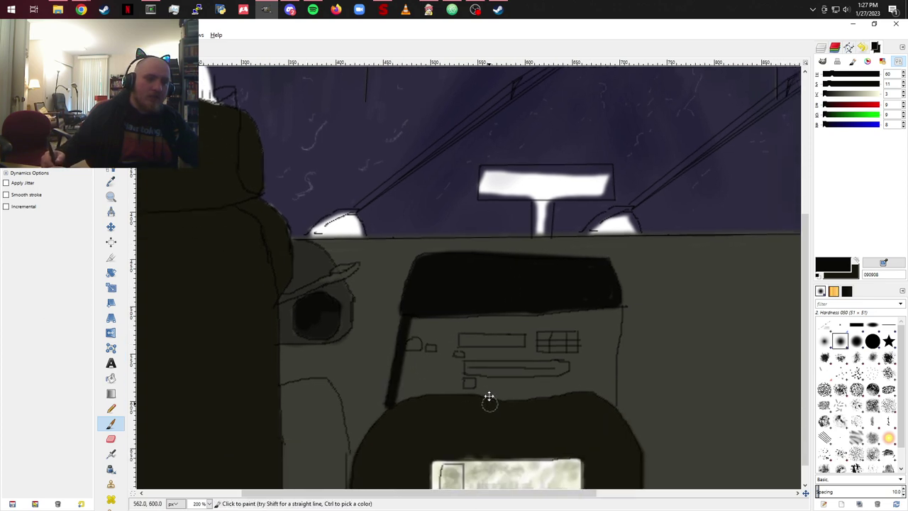
{"action": "scroll", "coordinate": [489, 397], "scroll_direction": "down", "scroll_amount": 1}
{"action": "scroll", "coordinate": [489, 398], "scroll_direction": "left", "scroll_amount": 1}
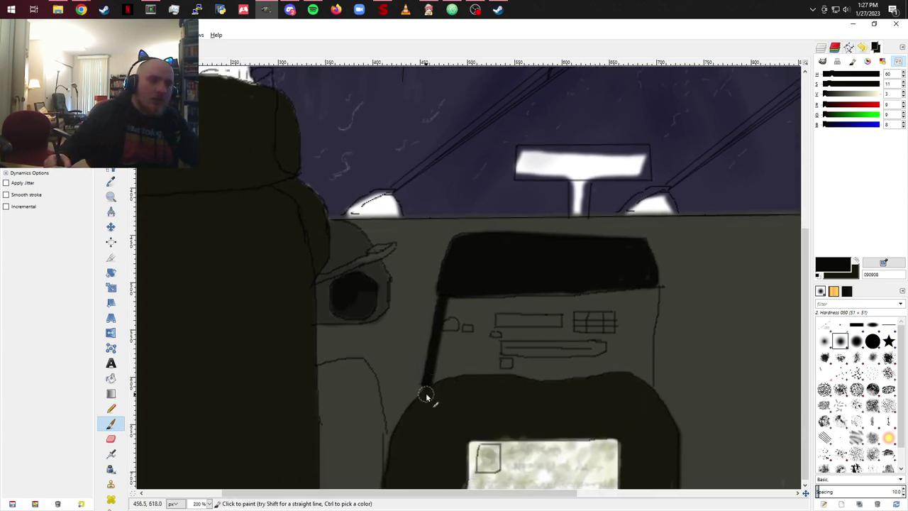
{"action": "left_click", "coordinate": [650, 279]}
{"action": "left_click", "coordinate": [649, 396], "text": "shift"}
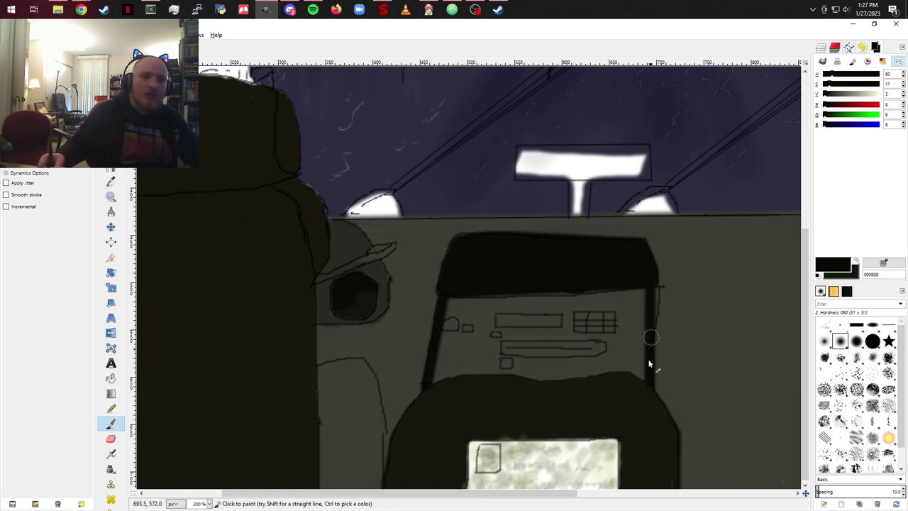
{"action": "left_click", "coordinate": [651, 399], "text": "shift"}
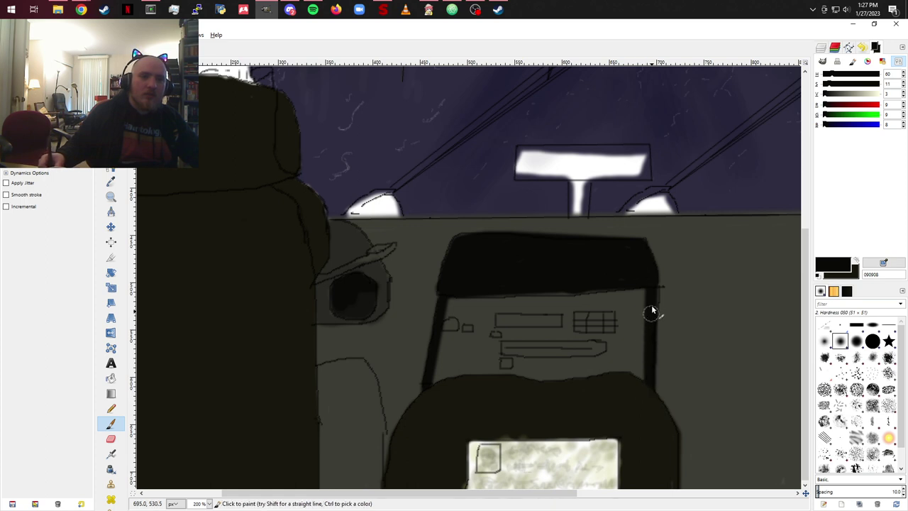
{"action": "left_click", "coordinate": [653, 280]}
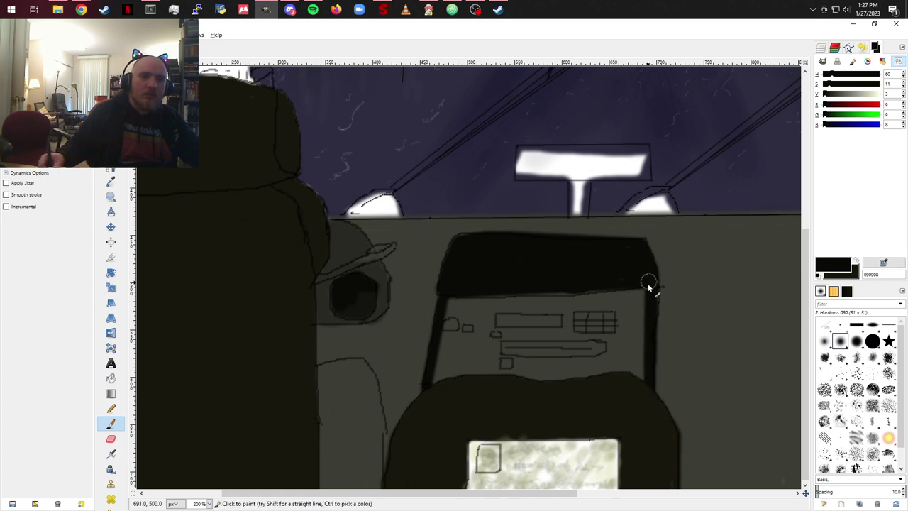
{"action": "left_click", "coordinate": [650, 390]}
{"action": "left_click", "coordinate": [428, 388], "text": "shift"}
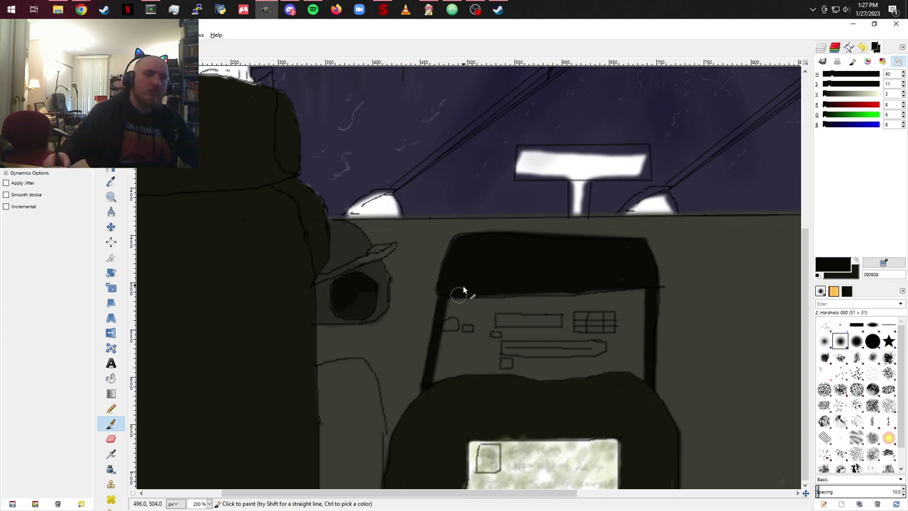
Step: Fill the console's lower section with 090908, covering the area around the radio controls down to the arch
{"action": "mouse_move", "coordinate": [462, 310]}
{"action": "left_mouse_down"}
{"action": "mouse_move", "coordinate": [450, 308]}
{"action": "mouse_move", "coordinate": [467, 310]}
{"action": "mouse_move", "coordinate": [447, 340]}
{"action": "mouse_move", "coordinate": [444, 383]}
{"action": "mouse_move", "coordinate": [455, 378]}
{"action": "mouse_move", "coordinate": [475, 310]}
{"action": "mouse_move", "coordinate": [496, 306]}
{"action": "mouse_move", "coordinate": [514, 282]}
{"action": "mouse_move", "coordinate": [527, 293]}
{"action": "left_mouse_up"}
{"action": "mouse_move", "coordinate": [517, 335]}
{"action": "left_mouse_down"}
{"action": "mouse_move", "coordinate": [529, 322]}
{"action": "mouse_move", "coordinate": [495, 376]}
{"action": "mouse_move", "coordinate": [489, 355]}
{"action": "mouse_move", "coordinate": [511, 279]}
{"action": "mouse_move", "coordinate": [557, 291]}
{"action": "mouse_move", "coordinate": [545, 292]}
{"action": "mouse_move", "coordinate": [562, 297]}
{"action": "mouse_move", "coordinate": [559, 325]}
{"action": "mouse_move", "coordinate": [575, 290]}
{"action": "mouse_move", "coordinate": [527, 361]}
{"action": "mouse_move", "coordinate": [539, 382]}
{"action": "mouse_move", "coordinate": [575, 308]}
{"action": "mouse_move", "coordinate": [578, 355]}
{"action": "mouse_move", "coordinate": [577, 321]}
{"action": "mouse_move", "coordinate": [625, 286]}
{"action": "mouse_move", "coordinate": [625, 321]}
{"action": "mouse_move", "coordinate": [570, 383]}
{"action": "mouse_move", "coordinate": [594, 379]}
{"action": "mouse_move", "coordinate": [596, 357]}
{"action": "mouse_move", "coordinate": [618, 389]}
{"action": "left_mouse_up"}
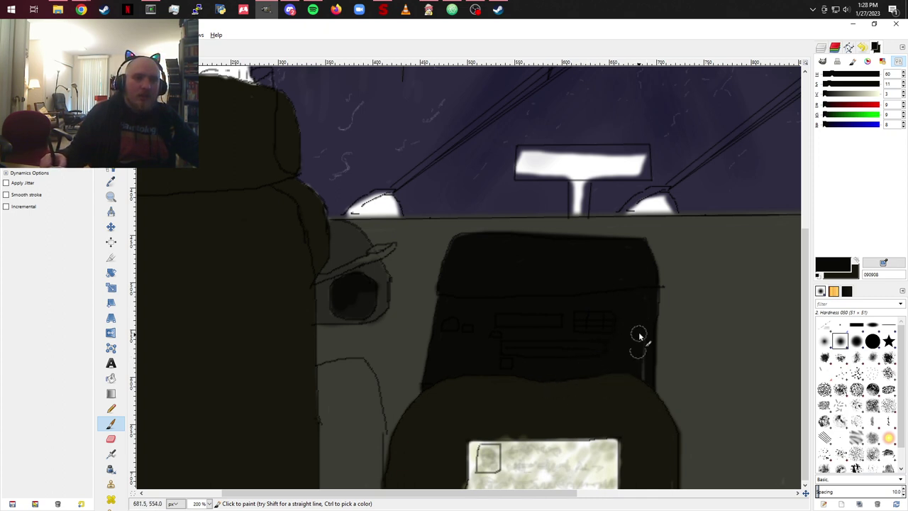
{"action": "left_click_drag", "start_coordinate": [639, 336], "coordinate": [639, 380]}
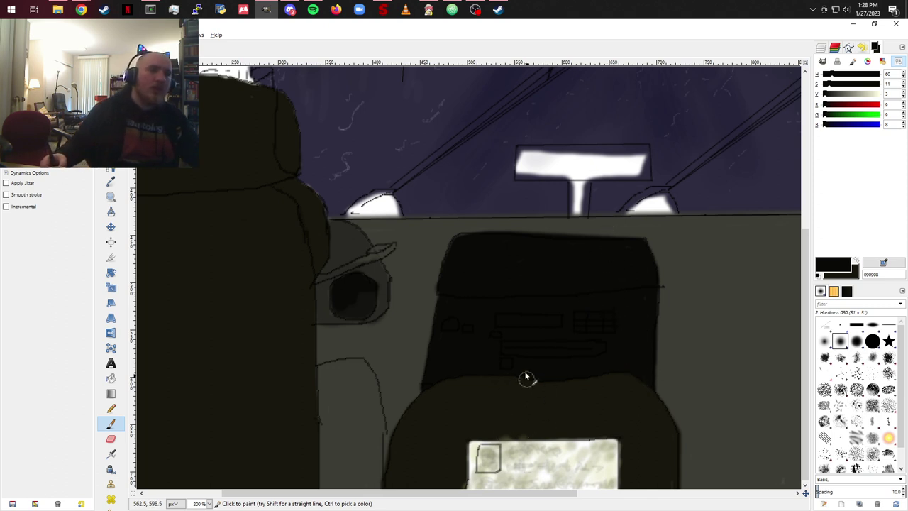
Step: Fill the T-shaped dashboard object with 090908, edging its rectangular head with straight lines and covering the stem
{"action": "left_click_drag", "start_coordinate": [538, 148], "coordinate": [522, 157]}
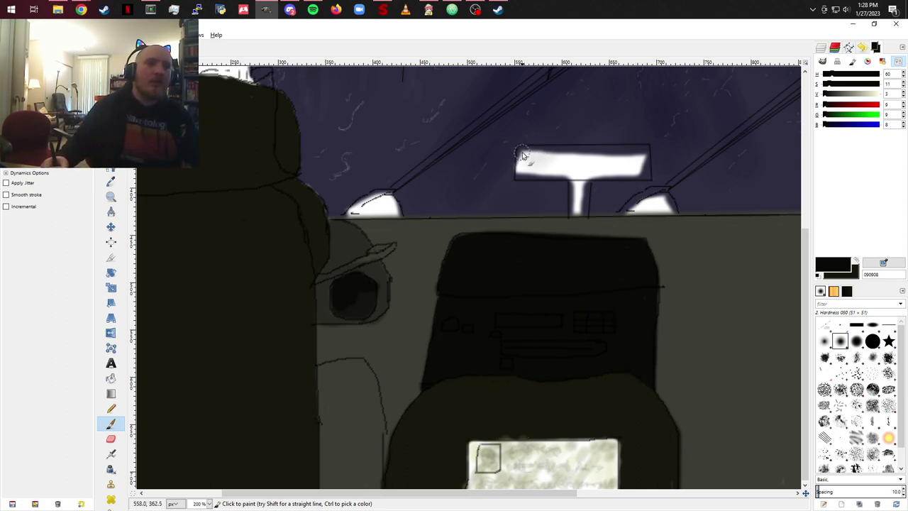
{"action": "left_click", "coordinate": [644, 151], "text": "shift"}
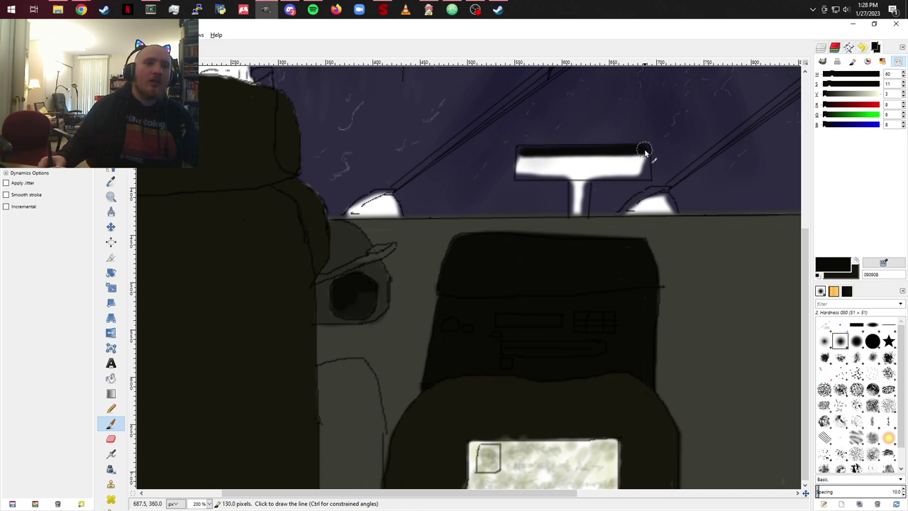
{"action": "left_click_drag", "start_coordinate": [644, 178], "coordinate": [641, 170]}
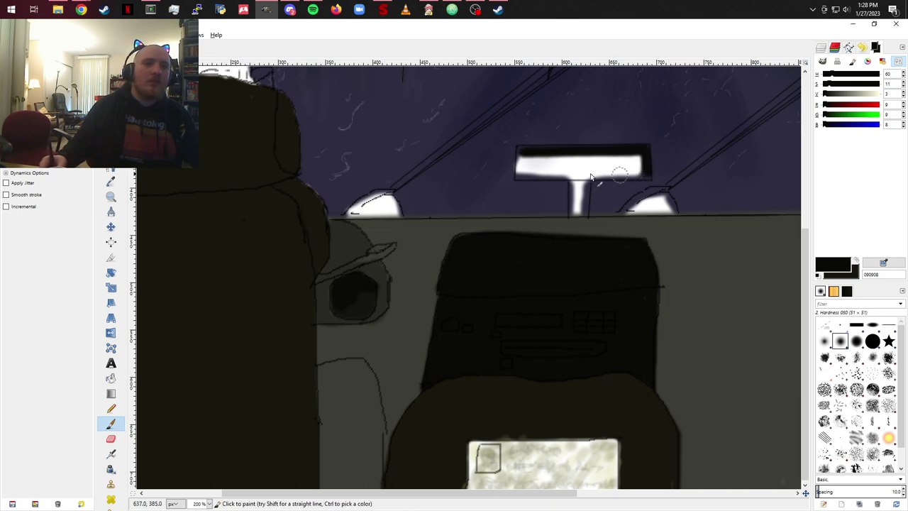
{"action": "left_click", "coordinate": [520, 179], "text": "shift"}
{"action": "mouse_move", "coordinate": [523, 178]}
{"action": "left_mouse_down"}
{"action": "mouse_move", "coordinate": [524, 151]}
{"action": "mouse_move", "coordinate": [535, 158]}
{"action": "mouse_move", "coordinate": [528, 165]}
{"action": "mouse_move", "coordinate": [547, 159]}
{"action": "mouse_move", "coordinate": [533, 172]}
{"action": "mouse_move", "coordinate": [525, 152]}
{"action": "mouse_move", "coordinate": [542, 159]}
{"action": "mouse_move", "coordinate": [534, 170]}
{"action": "mouse_move", "coordinate": [614, 156]}
{"action": "mouse_move", "coordinate": [603, 166]}
{"action": "mouse_move", "coordinate": [639, 169]}
{"action": "left_mouse_up"}
{"action": "mouse_move", "coordinate": [585, 174]}
{"action": "left_mouse_down"}
{"action": "mouse_move", "coordinate": [573, 199]}
{"action": "mouse_move", "coordinate": [574, 186]}
{"action": "mouse_move", "coordinate": [583, 215]}
{"action": "mouse_move", "coordinate": [586, 186]}
{"action": "mouse_move", "coordinate": [582, 196]}
{"action": "left_mouse_up"}
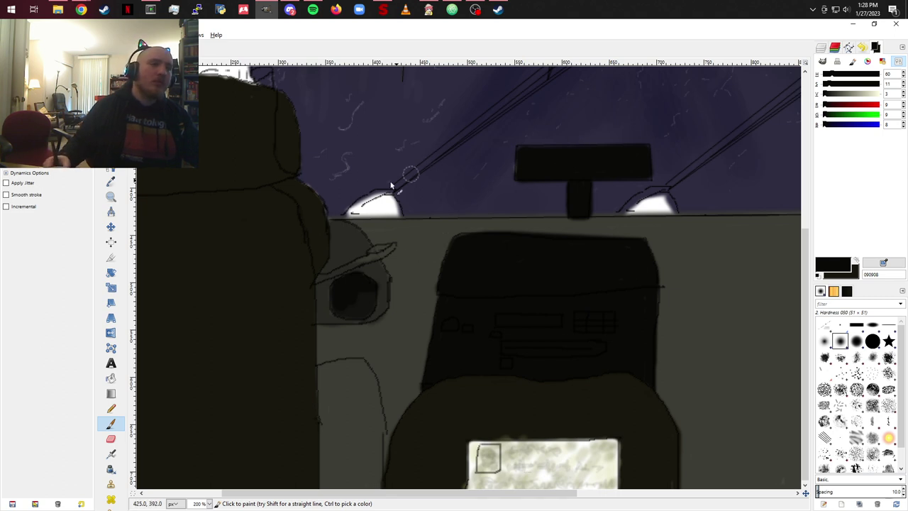
Step: Fill both white wiper bases along the dashboard edge with 090908, undoing stray strokes on the first one
{"action": "mouse_move", "coordinate": [391, 187]}
{"action": "left_mouse_down"}
{"action": "mouse_move", "coordinate": [364, 209]}
{"action": "mouse_move", "coordinate": [348, 208]}
{"action": "mouse_move", "coordinate": [386, 192]}
{"action": "mouse_move", "coordinate": [348, 212]}
{"action": "mouse_move", "coordinate": [397, 212]}
{"action": "mouse_move", "coordinate": [379, 206]}
{"action": "mouse_move", "coordinate": [375, 216]}
{"action": "left_mouse_up"}
{"action": "key", "text": "ctrl+z"}
{"action": "key", "text": "ctrl+z"}
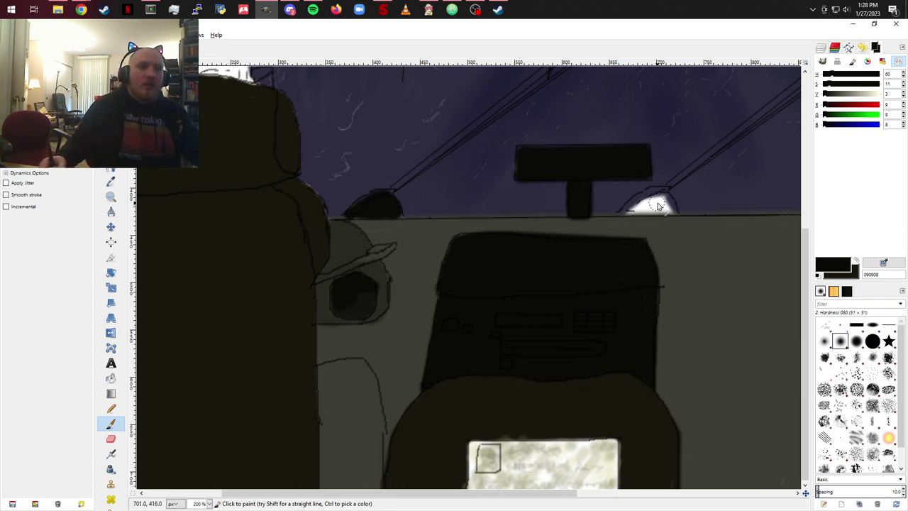
{"action": "mouse_move", "coordinate": [661, 199]}
{"action": "left_mouse_down"}
{"action": "mouse_move", "coordinate": [625, 212]}
{"action": "mouse_move", "coordinate": [672, 211]}
{"action": "mouse_move", "coordinate": [653, 203]}
{"action": "mouse_move", "coordinate": [659, 199]}
{"action": "mouse_move", "coordinate": [659, 210]}
{"action": "left_mouse_up"}
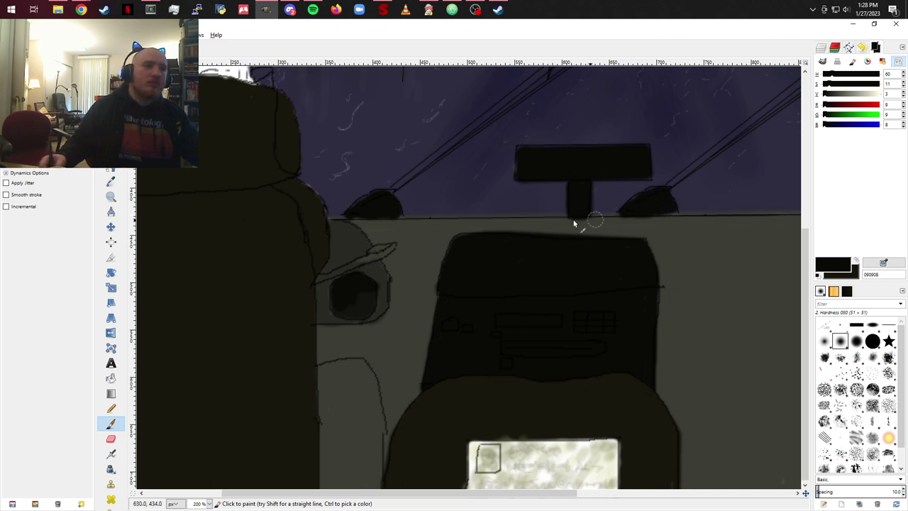
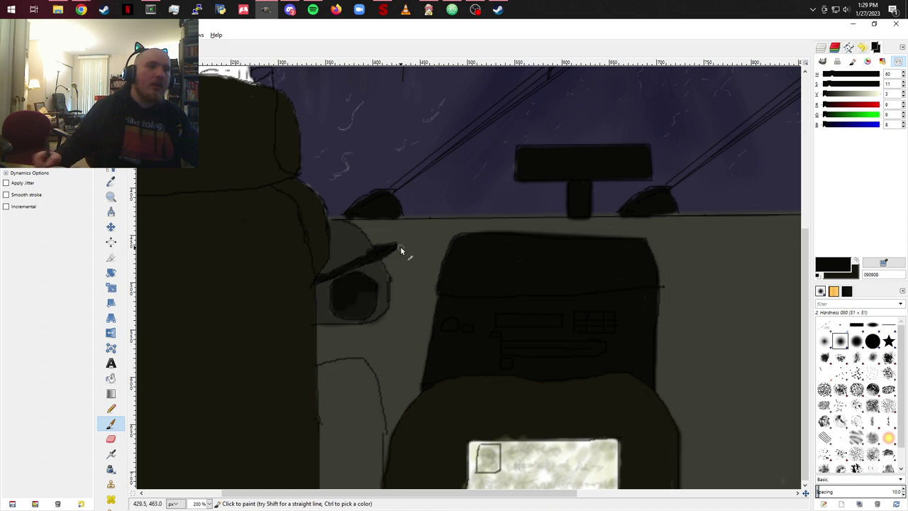
Step: Paint the left windshield wiper with straight 090908 lines along both edges, from its base to the tip
{"action": "left_click_drag", "start_coordinate": [479, 252], "coordinate": [395, 411]}
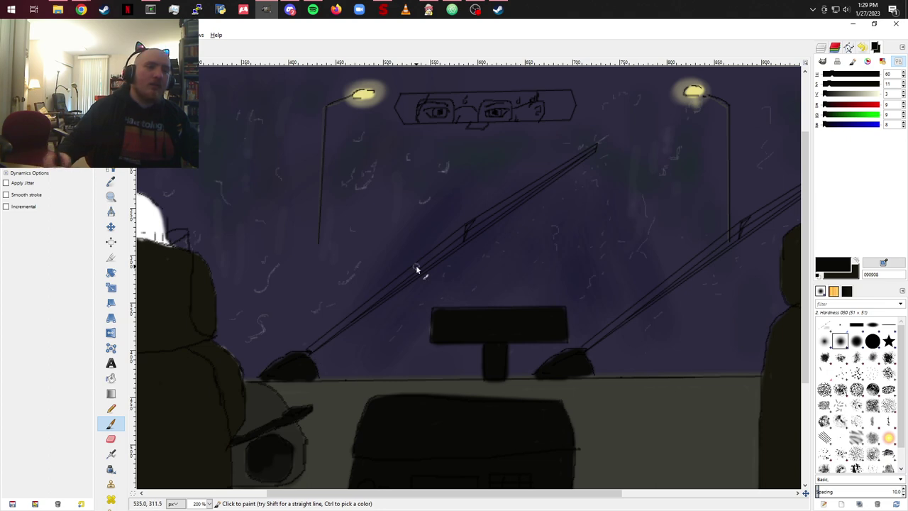
{"action": "left_click", "coordinate": [467, 234], "text": "shift"}
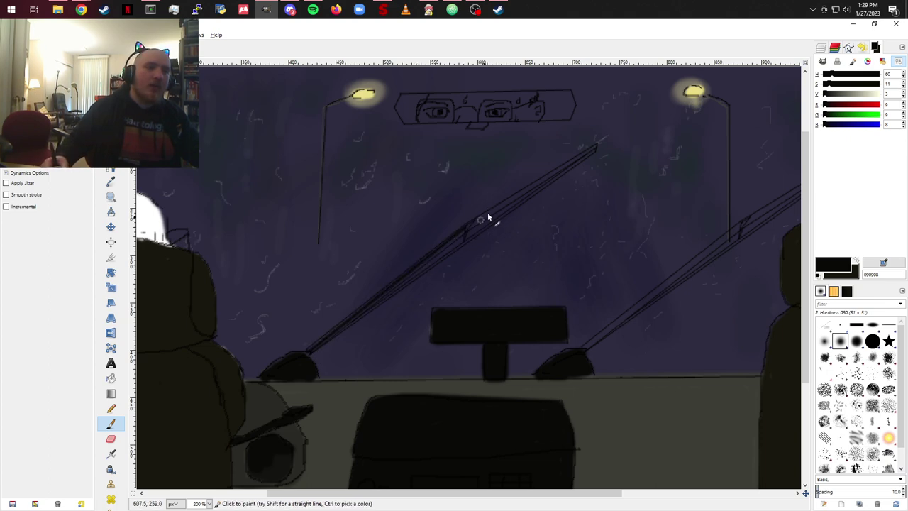
{"action": "left_click", "coordinate": [600, 147]}
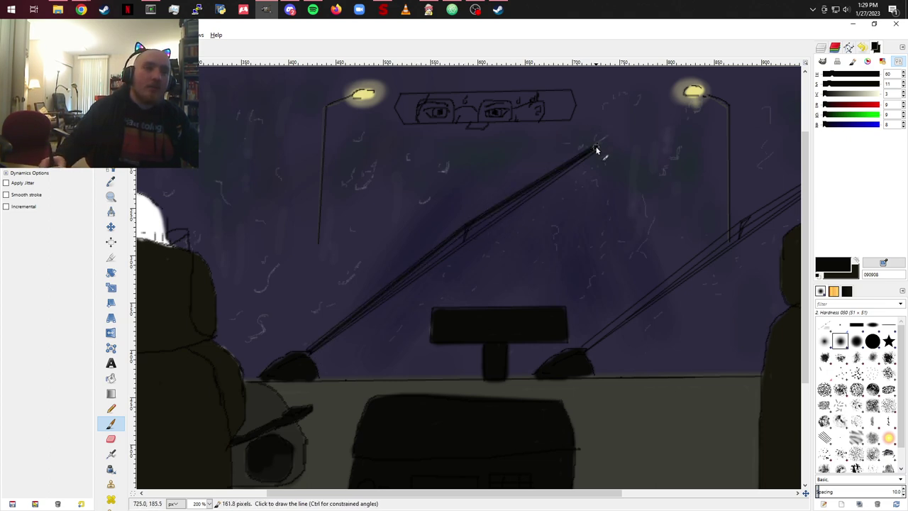
{"action": "left_click", "coordinate": [452, 248], "text": "shift"}
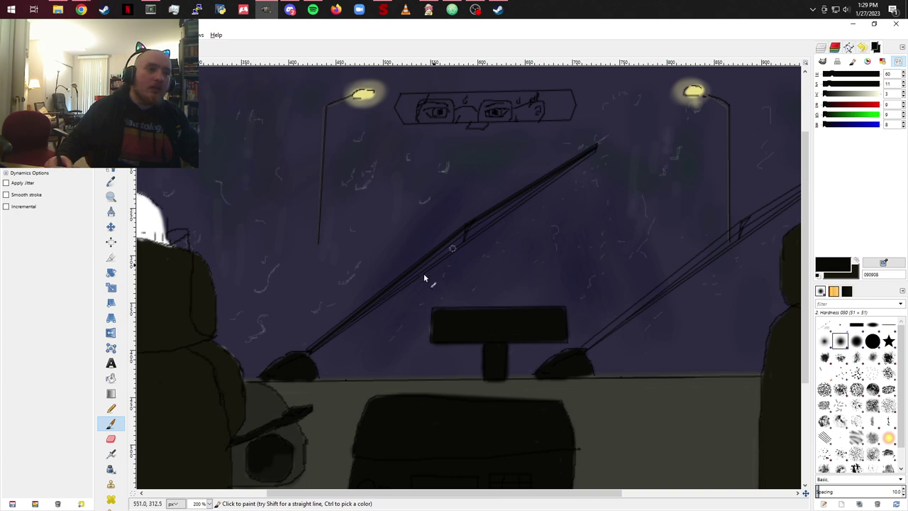
{"action": "left_click", "coordinate": [312, 349], "text": "shift"}
{"action": "key", "text": "ctrl+z"}
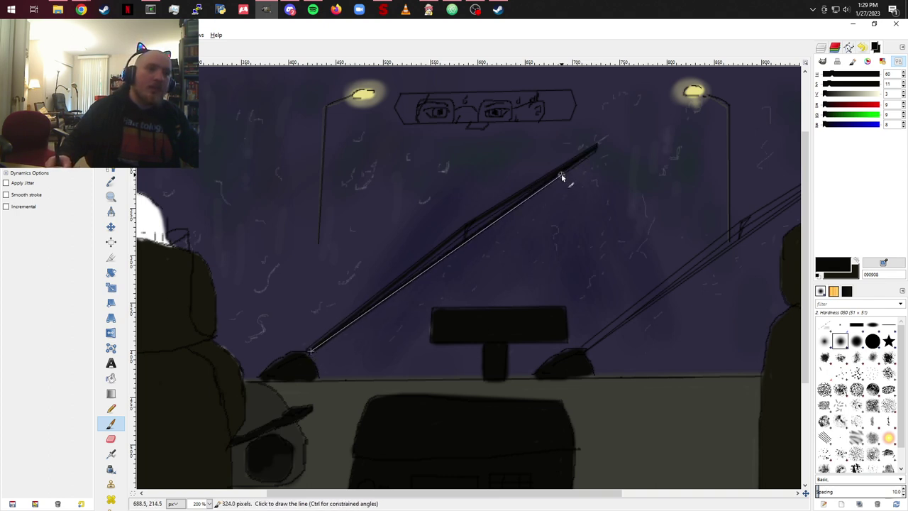
{"action": "left_click", "coordinate": [596, 150], "text": "shift"}
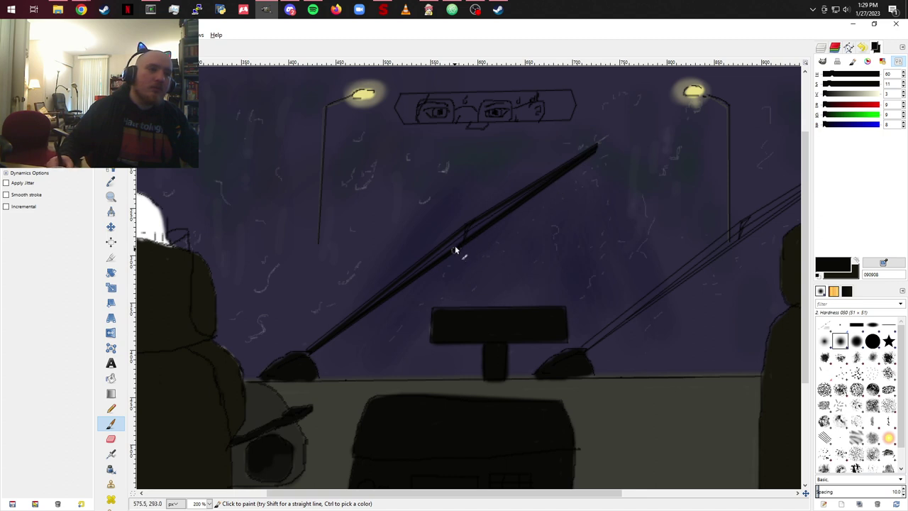
{"action": "left_click", "coordinate": [363, 311], "text": "shift"}
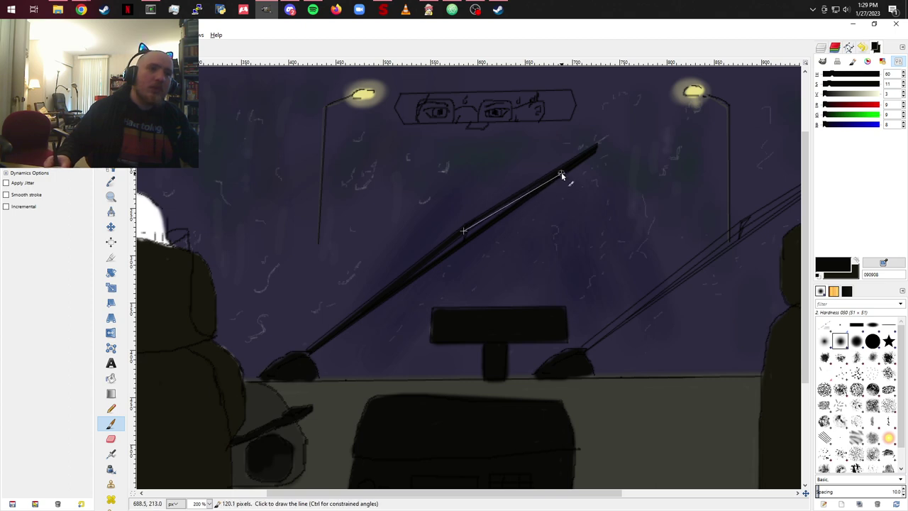
{"action": "left_click_drag", "start_coordinate": [561, 177], "coordinate": [470, 231]}
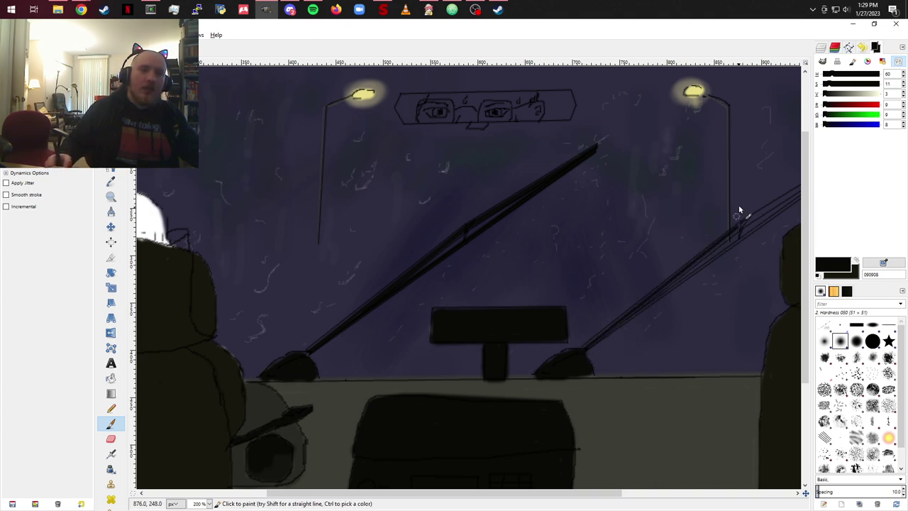
Step: Paint the right windshield wiper with straight 090908 lines up to its tip
{"action": "scroll", "coordinate": [753, 210], "scroll_direction": "up", "scroll_amount": 3}
{"action": "scroll", "coordinate": [753, 210], "scroll_direction": "right", "scroll_amount": 5}
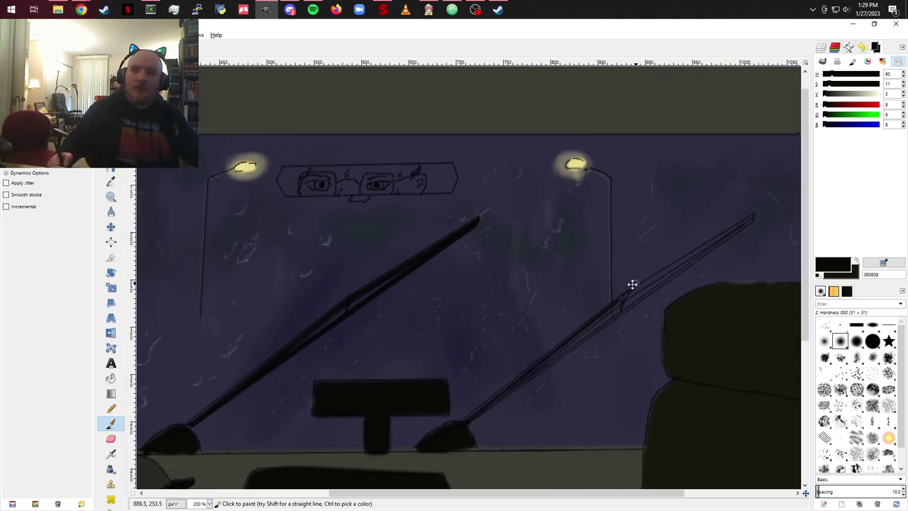
{"action": "left_click", "coordinate": [749, 221], "text": "shift"}
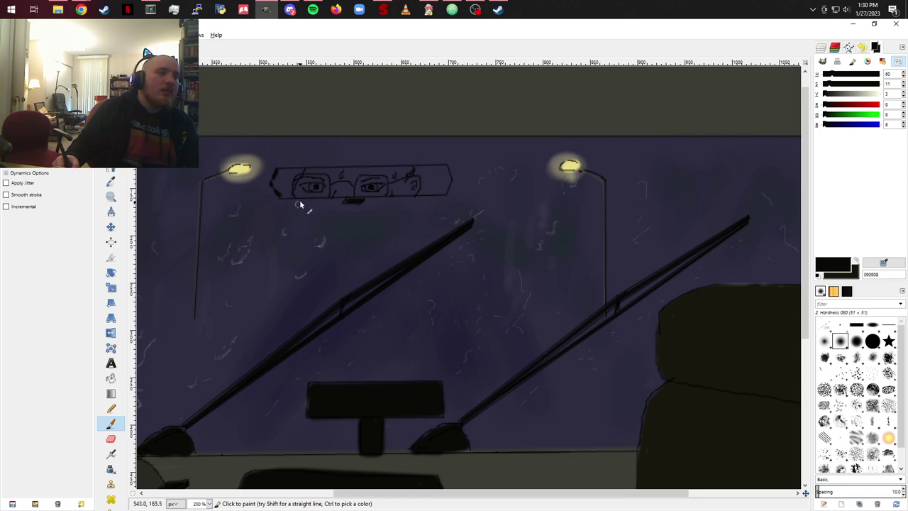
Step: Thicken the rear-view mirror's frame all around with 090908 and add a dark mount at its upper edge
{"action": "mouse_move", "coordinate": [281, 170]}
{"action": "left_mouse_down"}
{"action": "mouse_move", "coordinate": [274, 197]}
{"action": "mouse_move", "coordinate": [297, 199]}
{"action": "left_mouse_up"}
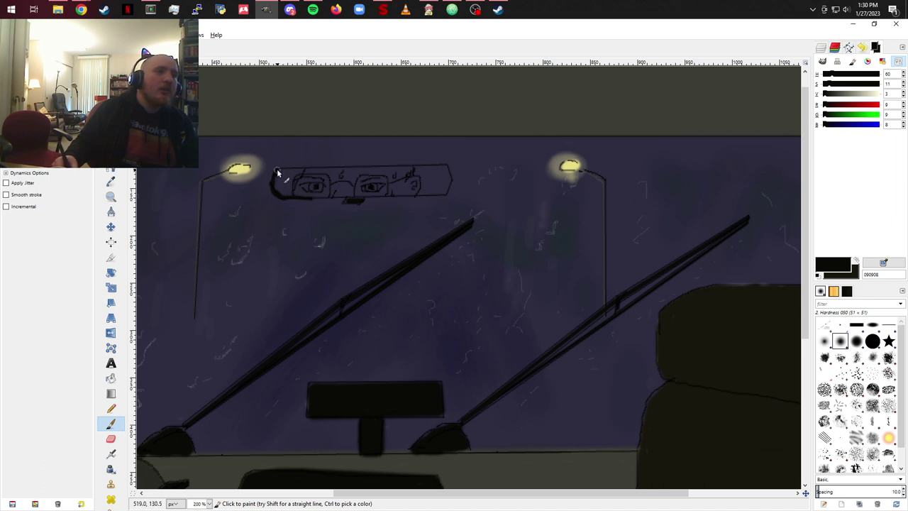
{"action": "left_click", "coordinate": [300, 168]}
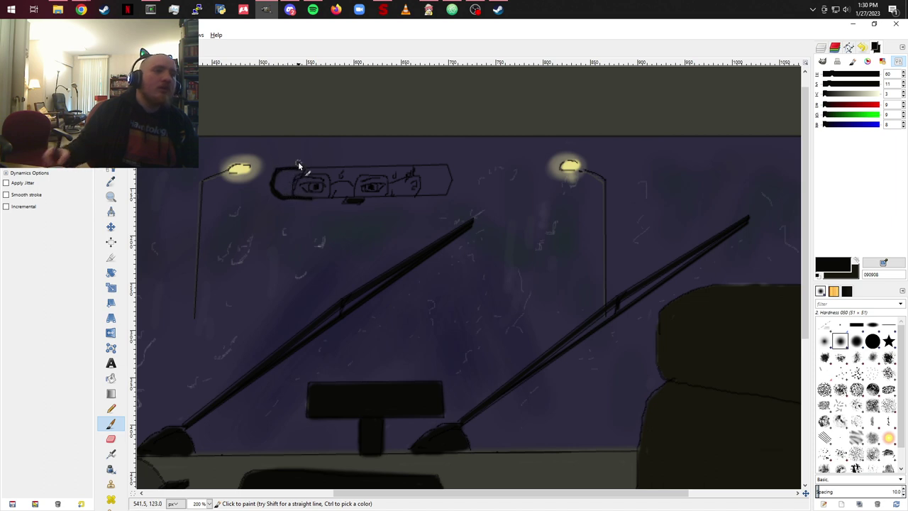
{"action": "left_click", "coordinate": [443, 165], "text": "shift"}
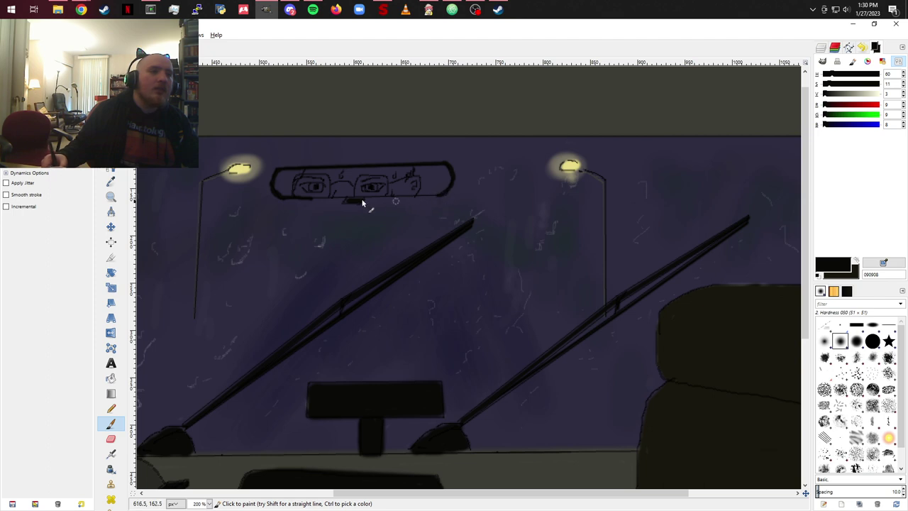
{"action": "left_click", "coordinate": [310, 198], "text": "shift"}
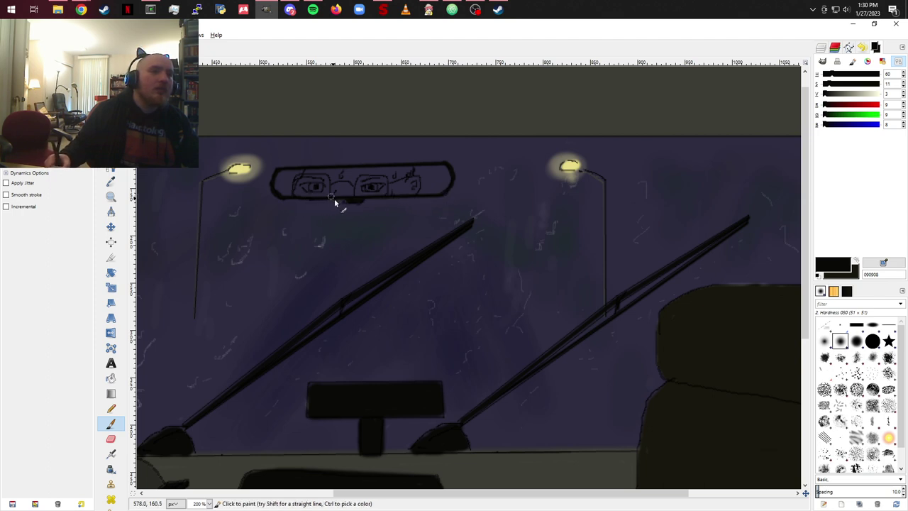
{"action": "left_click", "coordinate": [364, 165]}
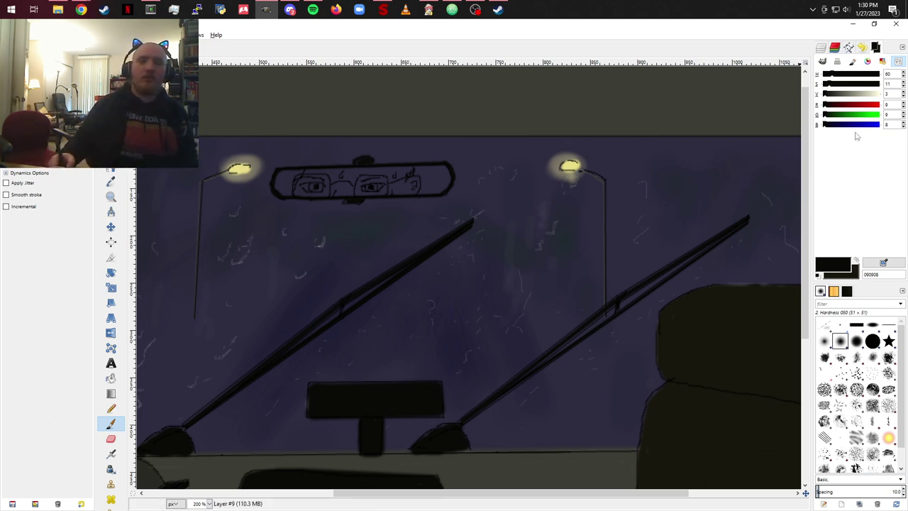
Step: Add a new layer directly above Layer #8
{"action": "left_click", "coordinate": [821, 47]}
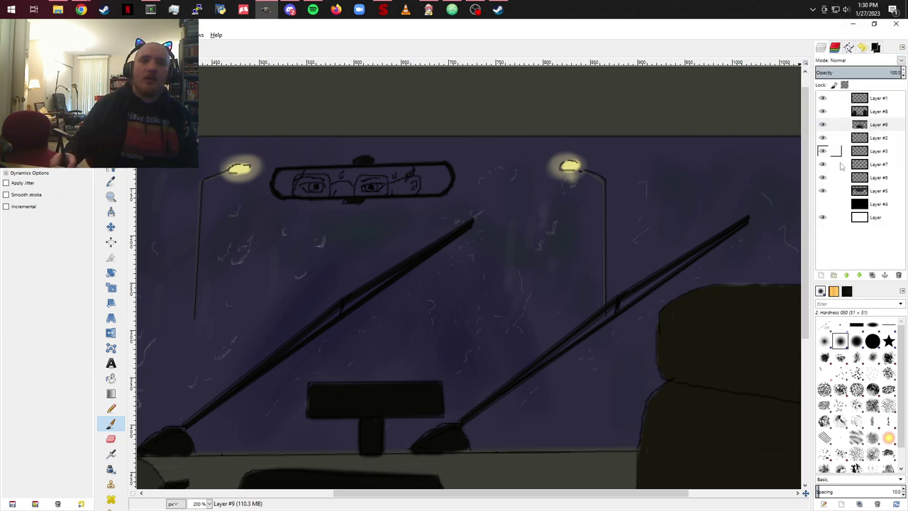
{"action": "left_click", "coordinate": [875, 113]}
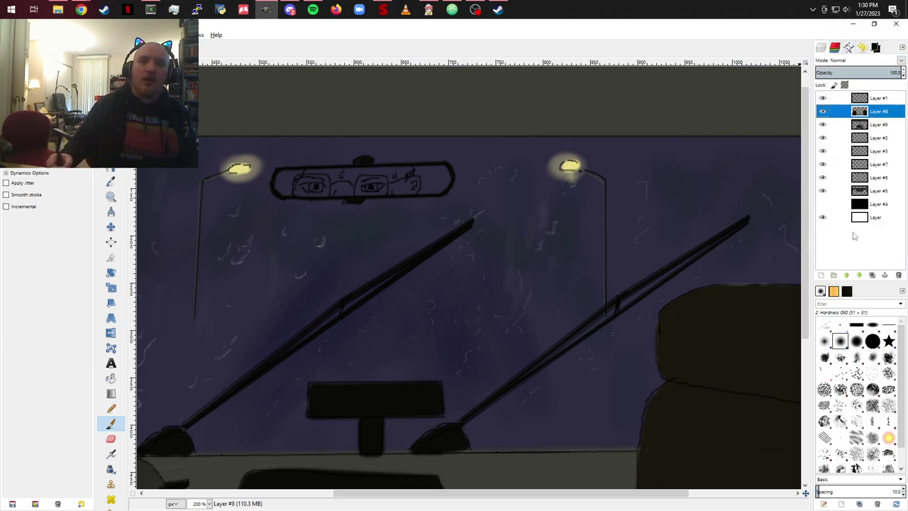
{"action": "left_click", "coordinate": [821, 275]}
{"action": "left_click", "coordinate": [825, 351]}
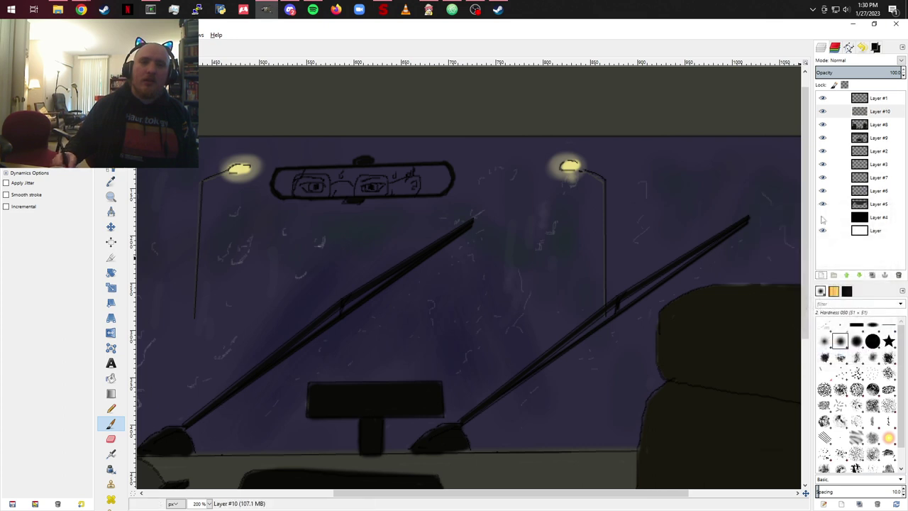
Step: Lighten the brush color to e3e3ca and paint the skin around the eyes reflected in the rear-view mirror, undoing the excess strokes
{"action": "left_click", "coordinate": [876, 47]}
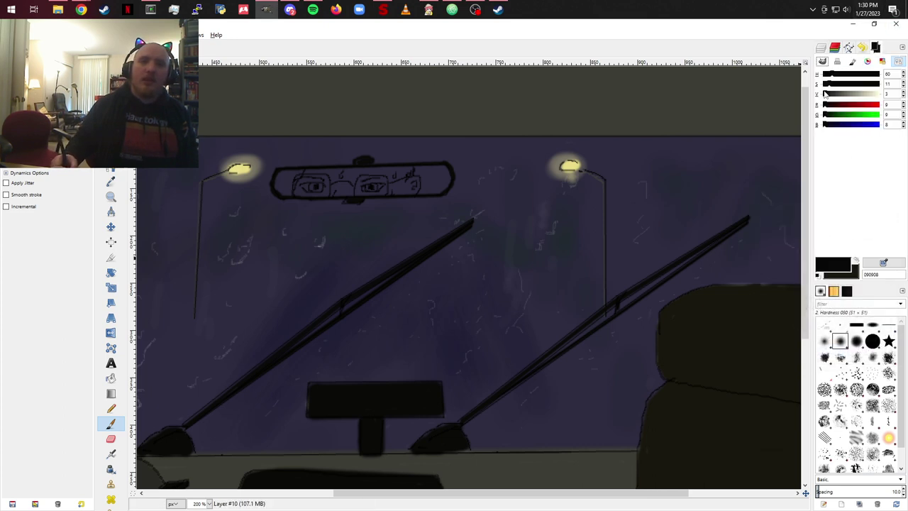
{"action": "left_click_drag", "start_coordinate": [826, 94], "coordinate": [873, 94]}
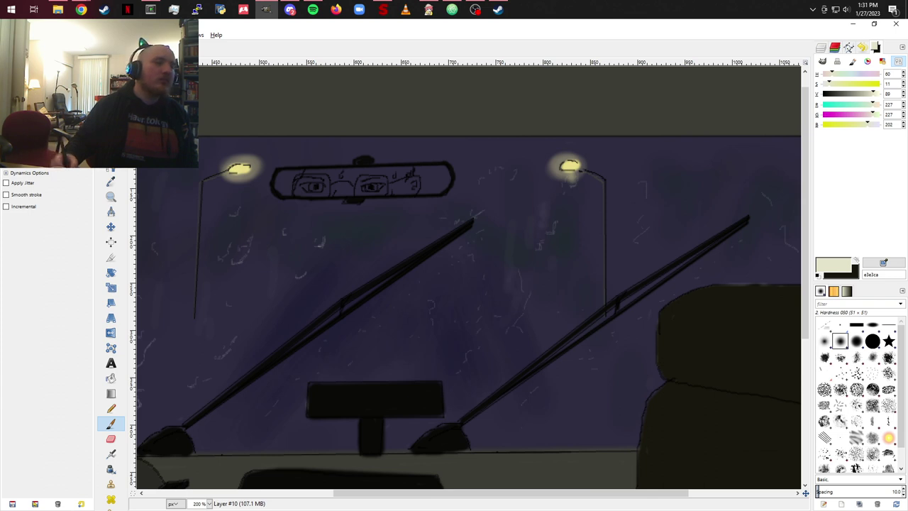
{"action": "mouse_move", "coordinate": [304, 182]}
{"action": "left_mouse_down"}
{"action": "mouse_move", "coordinate": [318, 174]}
{"action": "mouse_move", "coordinate": [304, 186]}
{"action": "mouse_move", "coordinate": [311, 198]}
{"action": "mouse_move", "coordinate": [318, 179]}
{"action": "mouse_move", "coordinate": [313, 197]}
{"action": "mouse_move", "coordinate": [305, 193]}
{"action": "mouse_move", "coordinate": [330, 194]}
{"action": "mouse_move", "coordinate": [317, 174]}
{"action": "mouse_move", "coordinate": [334, 183]}
{"action": "mouse_move", "coordinate": [345, 175]}
{"action": "left_mouse_up"}
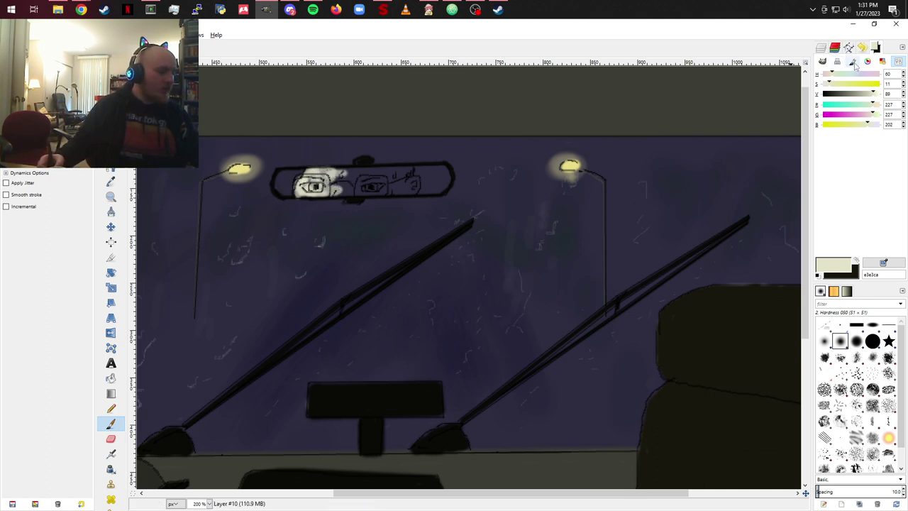
{"action": "key", "text": "ctrl+z"}
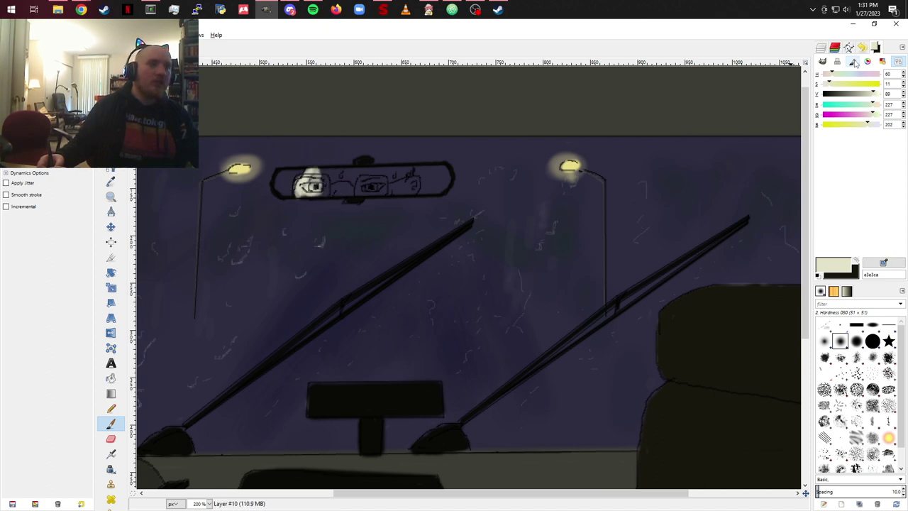
{"action": "key", "text": "ctrl+z"}
{"action": "key", "text": "ctrl+z"}
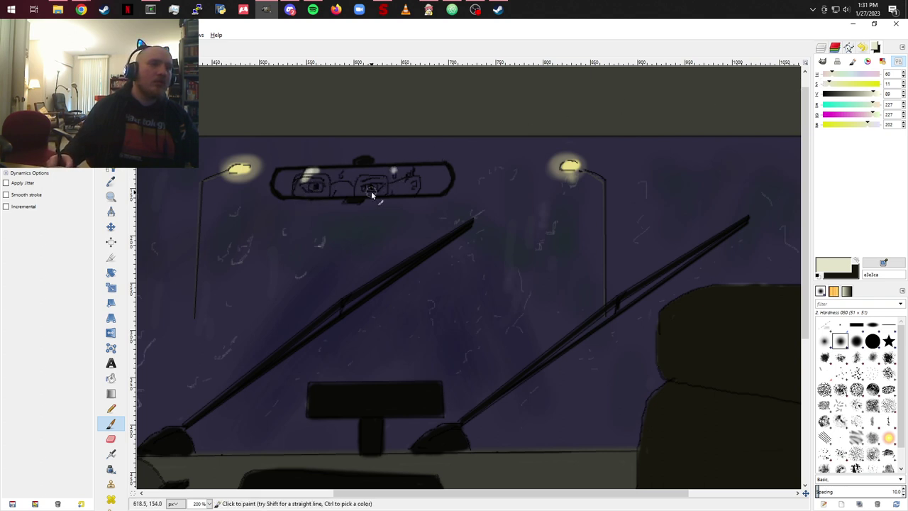
{"action": "mouse_move", "coordinate": [392, 172]}
{"action": "left_mouse_down"}
{"action": "mouse_move", "coordinate": [400, 179]}
{"action": "mouse_move", "coordinate": [391, 190]}
{"action": "mouse_move", "coordinate": [416, 187]}
{"action": "left_mouse_up"}
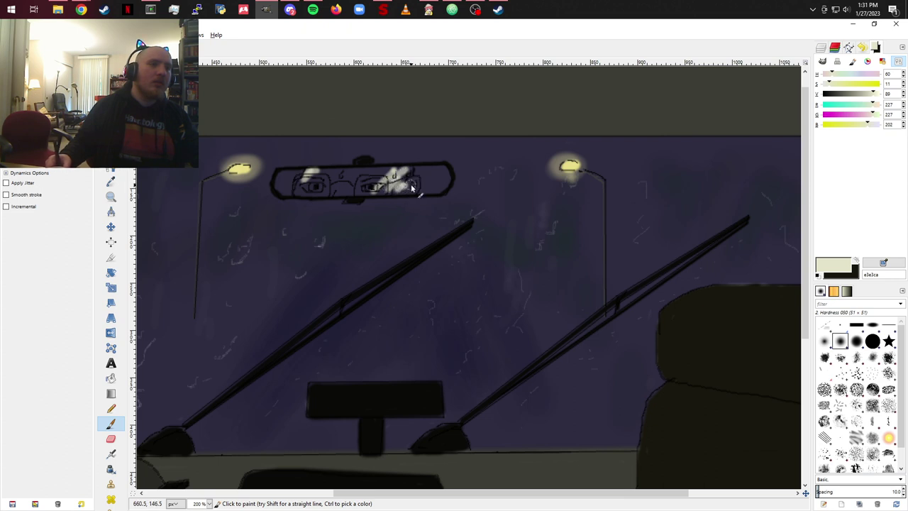
{"action": "mouse_move", "coordinate": [354, 177]}
{"action": "left_mouse_down"}
{"action": "mouse_move", "coordinate": [344, 198]}
{"action": "mouse_move", "coordinate": [355, 174]}
{"action": "mouse_move", "coordinate": [361, 186]}
{"action": "mouse_move", "coordinate": [380, 188]}
{"action": "mouse_move", "coordinate": [369, 181]}
{"action": "mouse_move", "coordinate": [375, 176]}
{"action": "mouse_move", "coordinate": [349, 192]}
{"action": "left_mouse_up"}
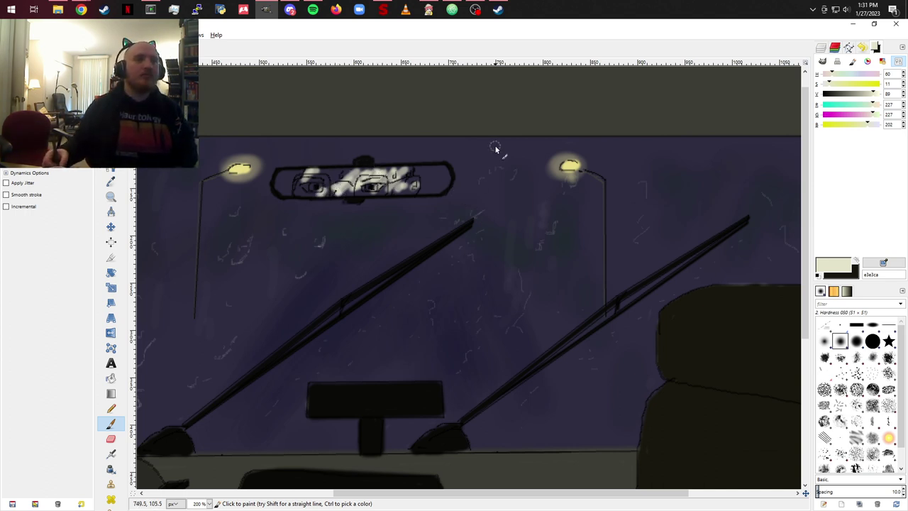
Step: Change the brush color to pure green 00ff00
{"action": "left_click_drag", "start_coordinate": [229, 263], "coordinate": [423, 224]}
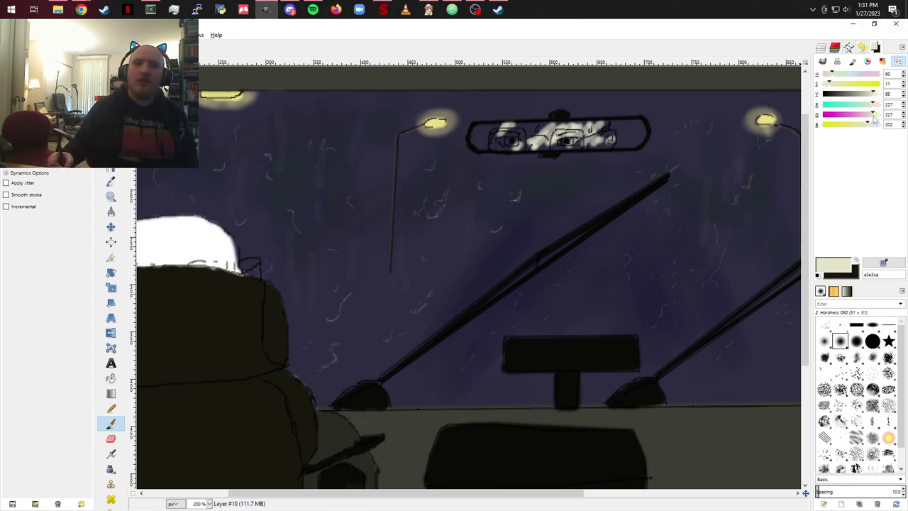
{"action": "left_click_drag", "start_coordinate": [873, 107], "coordinate": [824, 106]}
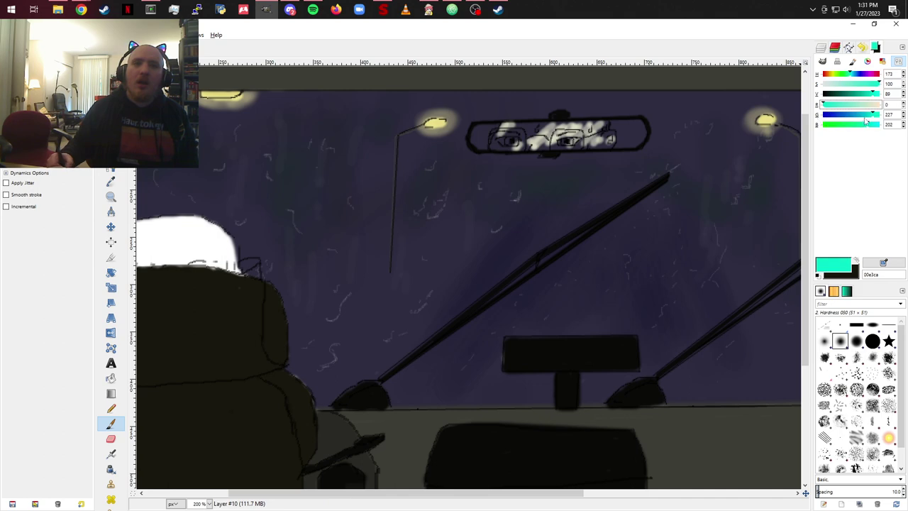
{"action": "left_click_drag", "start_coordinate": [869, 127], "coordinate": [817, 132]}
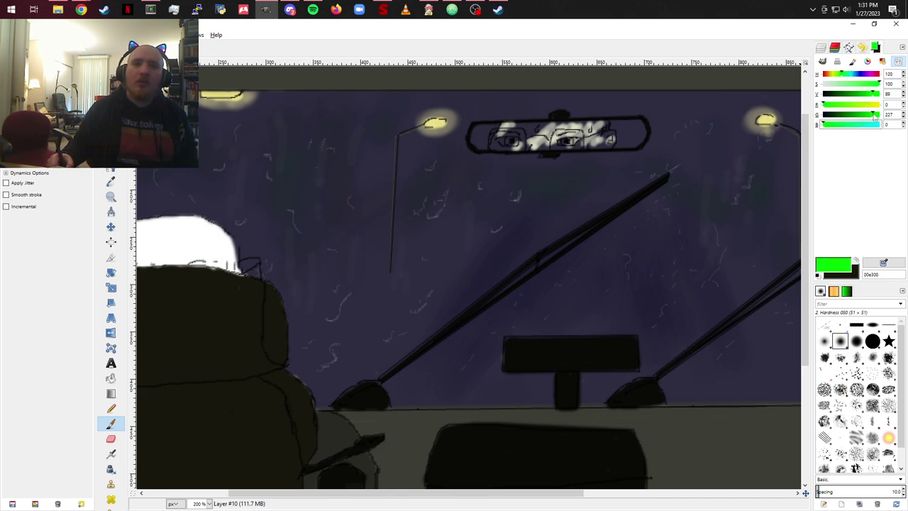
{"action": "left_click_drag", "start_coordinate": [874, 117], "coordinate": [886, 119]}
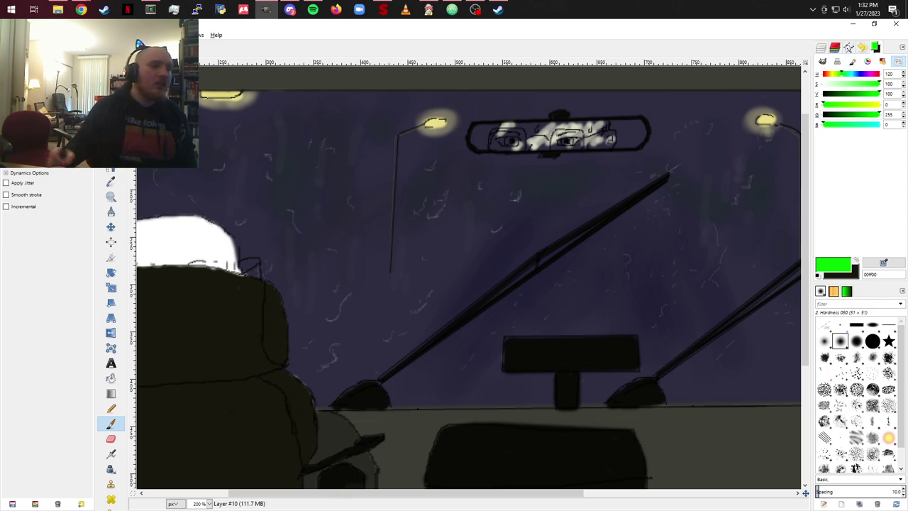
Step: Paint a vertical green needle and a ring of small tick marks on the round gauge behind the steering wheel
{"action": "mouse_move", "coordinate": [330, 308]}
{"action": "left_mouse_down"}
{"action": "mouse_move", "coordinate": [397, 260]}
{"action": "mouse_move", "coordinate": [477, 149]}
{"action": "left_mouse_up"}
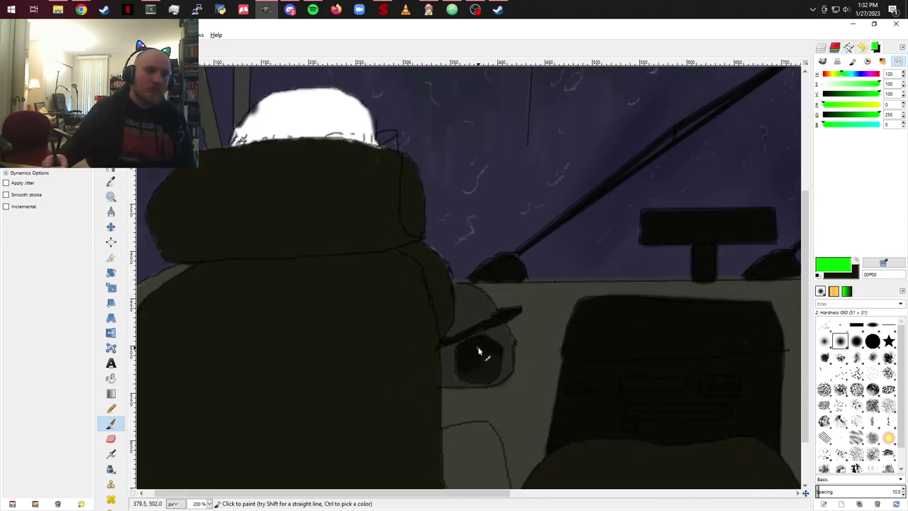
{"action": "key", "text": "shift"}
{"action": "left_click", "coordinate": [478, 369], "text": "shift"}
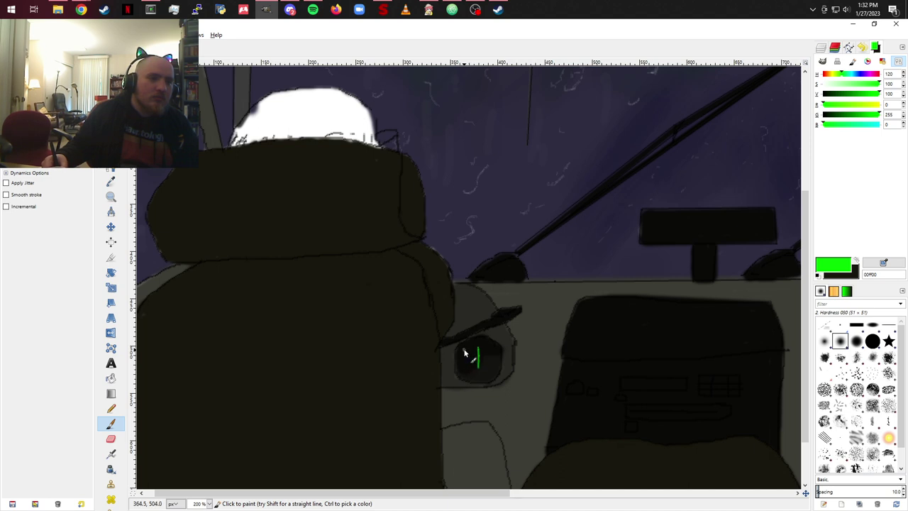
{"action": "left_click", "coordinate": [464, 348]}
{"action": "left_click", "coordinate": [475, 341]}
{"action": "left_click", "coordinate": [486, 343]}
{"action": "left_click", "coordinate": [495, 348]}
{"action": "left_click", "coordinate": [457, 360]}
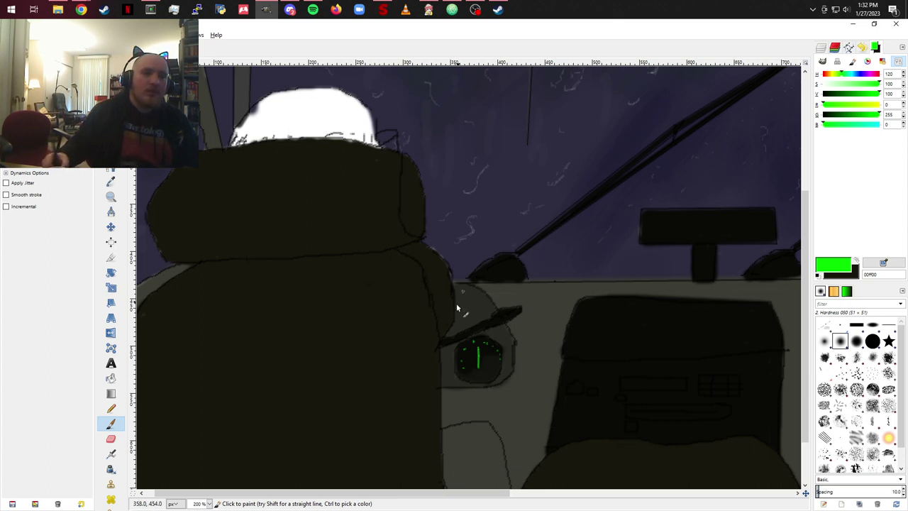
Step: Draw a green ¥ sign followed by the digits 0 and 9 on the dashboard fare meter
{"action": "left_click", "coordinate": [654, 220]}
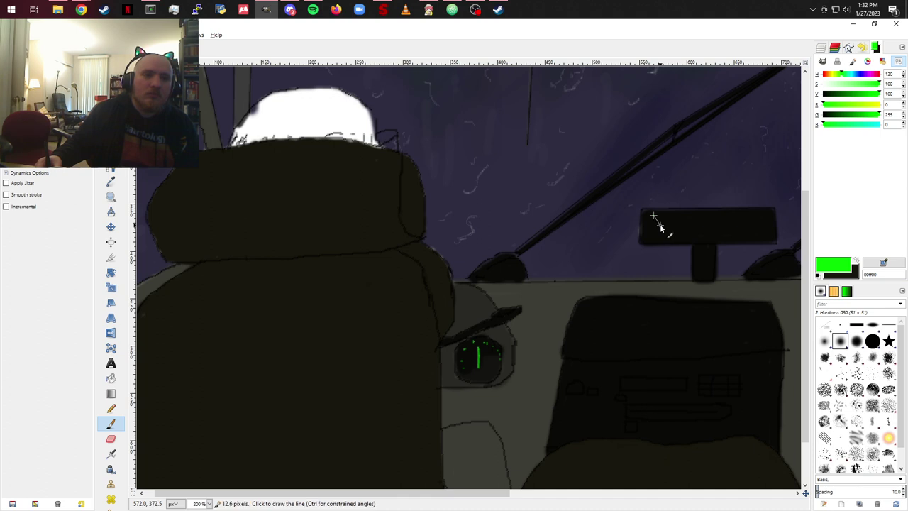
{"action": "left_click", "coordinate": [660, 224], "text": "shift"}
{"action": "left_click", "coordinate": [665, 217], "text": "shift"}
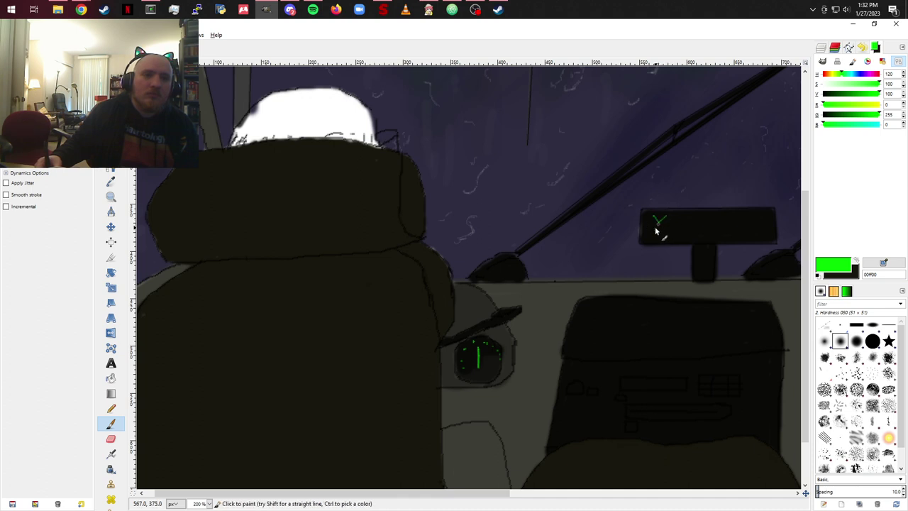
{"action": "left_click_drag", "start_coordinate": [658, 236], "coordinate": [659, 224]}
{"action": "left_click_drag", "start_coordinate": [654, 226], "coordinate": [665, 227]}
{"action": "left_click_drag", "start_coordinate": [653, 232], "coordinate": [665, 232]}
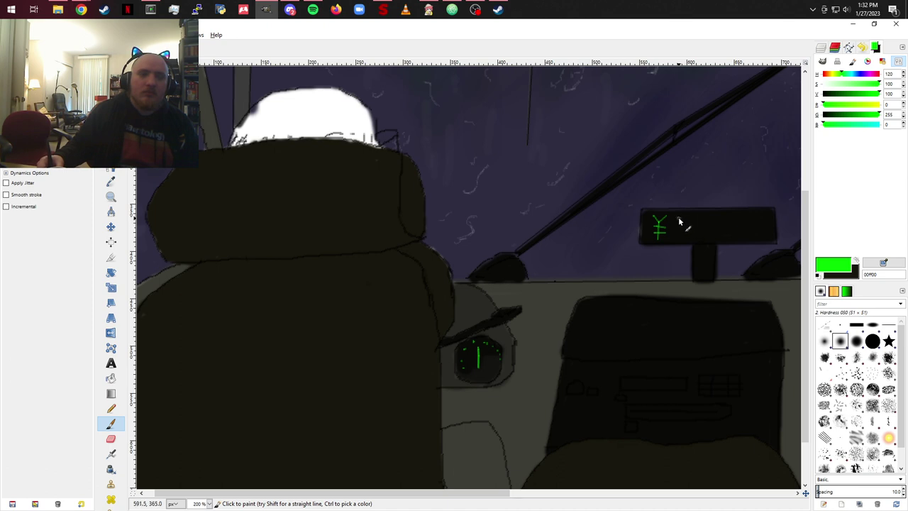
{"action": "mouse_move", "coordinate": [677, 223]}
{"action": "left_mouse_down"}
{"action": "mouse_move", "coordinate": [687, 223]}
{"action": "mouse_move", "coordinate": [691, 240]}
{"action": "mouse_move", "coordinate": [678, 225]}
{"action": "mouse_move", "coordinate": [679, 240]}
{"action": "left_mouse_up"}
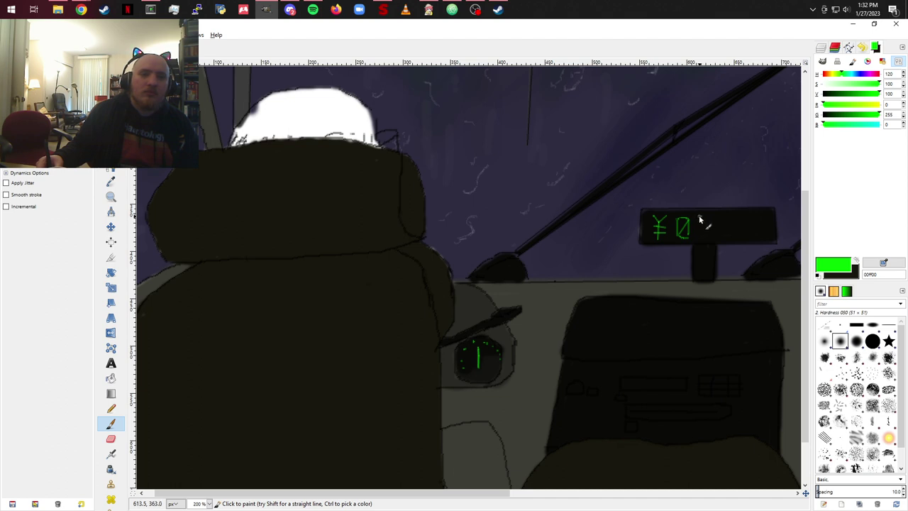
{"action": "mouse_move", "coordinate": [699, 218]}
{"action": "left_mouse_down"}
{"action": "mouse_move", "coordinate": [709, 227]}
{"action": "mouse_move", "coordinate": [709, 217]}
{"action": "left_mouse_up"}
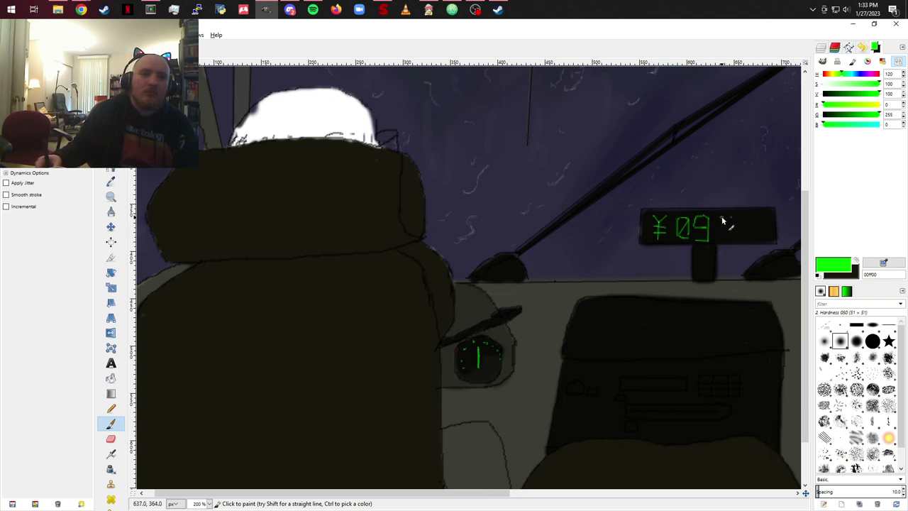
{"action": "left_click", "coordinate": [720, 218], "text": "shift"}
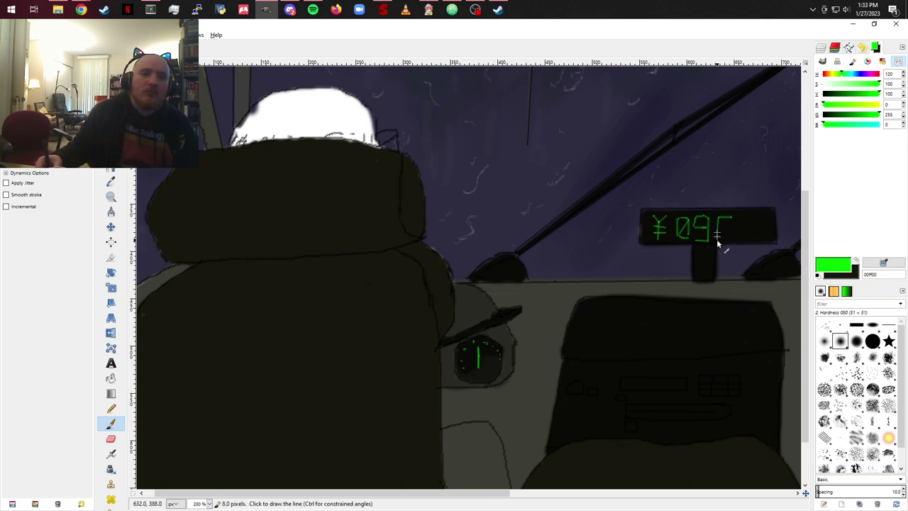
{"action": "left_click", "coordinate": [718, 241], "text": "shift"}
{"action": "left_click", "coordinate": [732, 240], "text": "shift"}
{"action": "left_click", "coordinate": [731, 232], "text": "shift"}
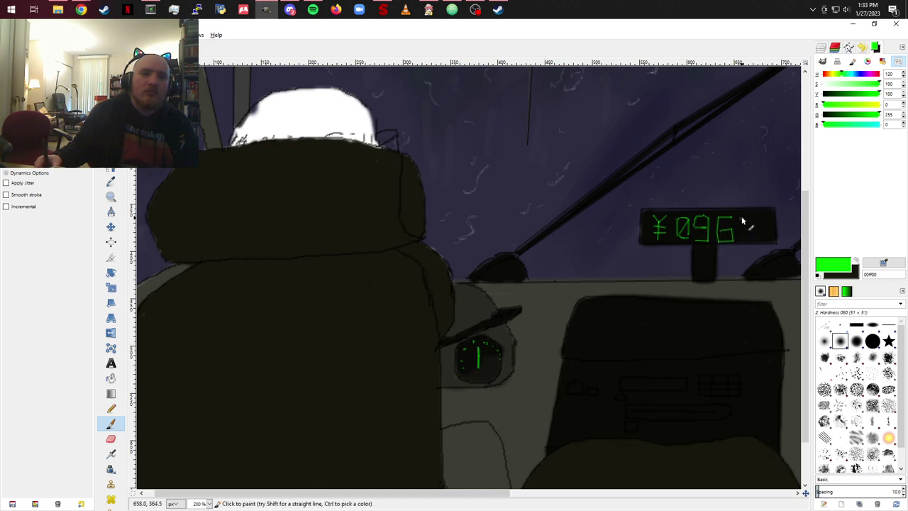
{"action": "left_click", "coordinate": [754, 219]}
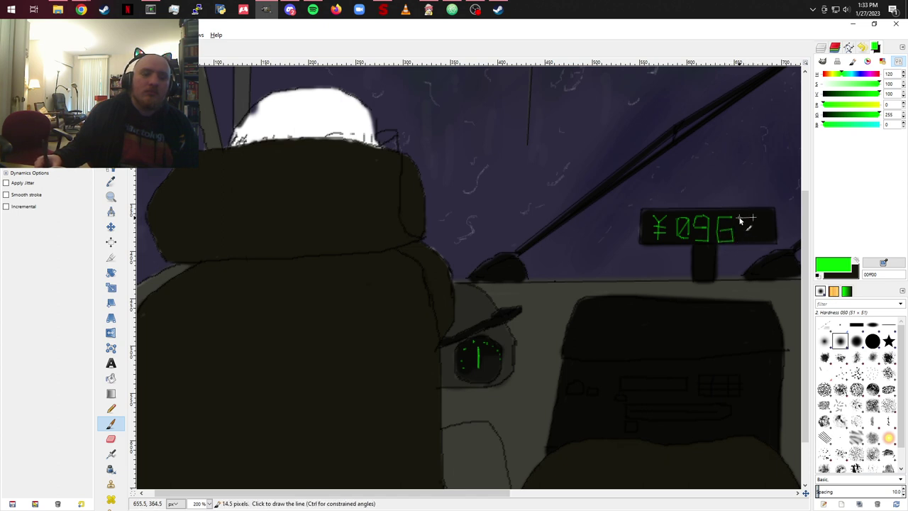
{"action": "left_click", "coordinate": [742, 221], "text": "shift"}
{"action": "key", "text": "ctrl+z"}
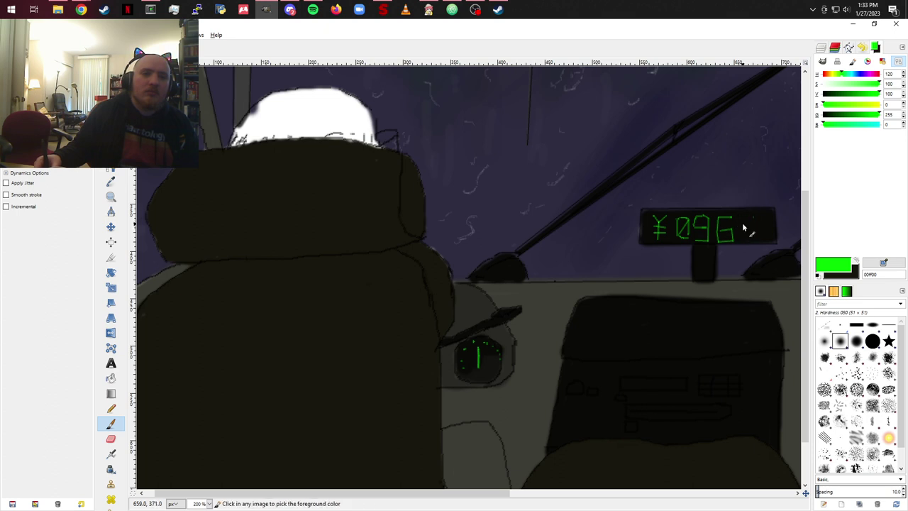
{"action": "key", "text": "ctrl+z"}
{"action": "key", "text": "ctrl+z"}
{"action": "key", "text": "ctrl+z"}
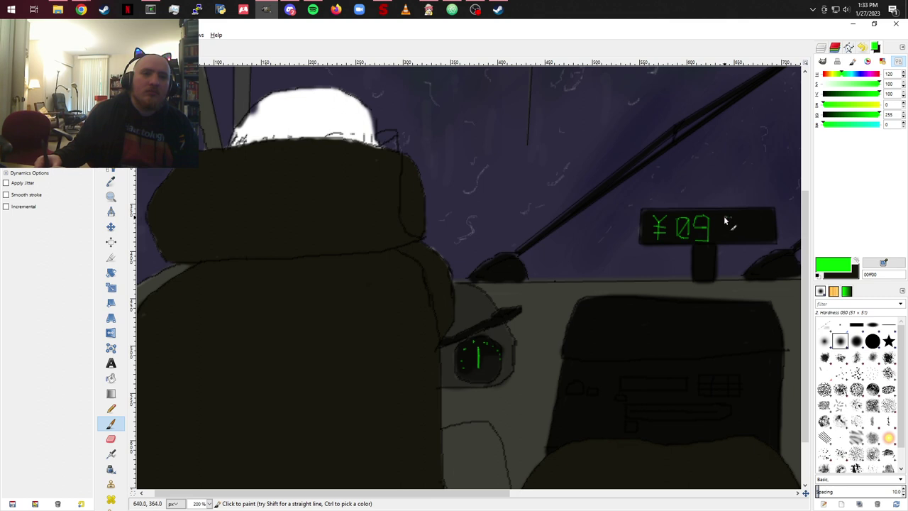
Step: Draw the green digits 3, 5 and 1 after the 09 on the fare meter
{"action": "left_click", "coordinate": [731, 220], "text": "shift"}
{"action": "left_click_drag", "start_coordinate": [733, 220], "coordinate": [731, 234]}
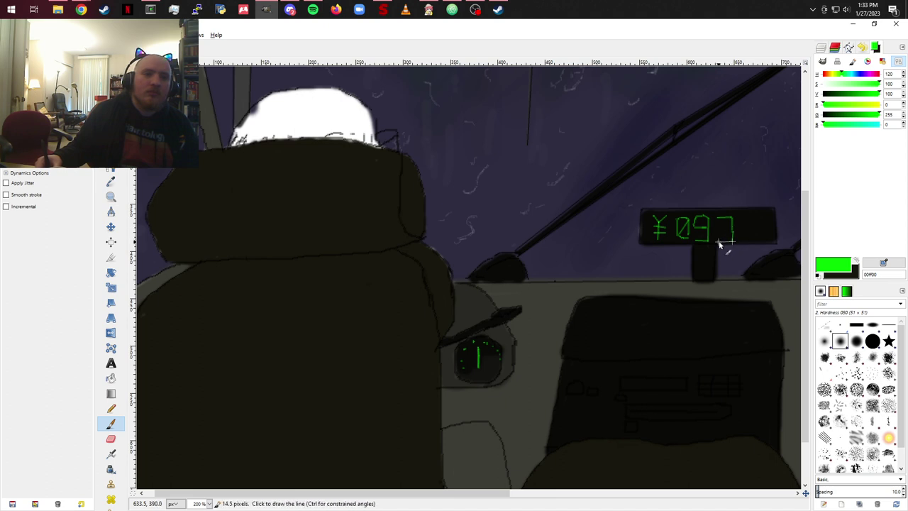
{"action": "left_click", "coordinate": [718, 228], "text": "shift"}
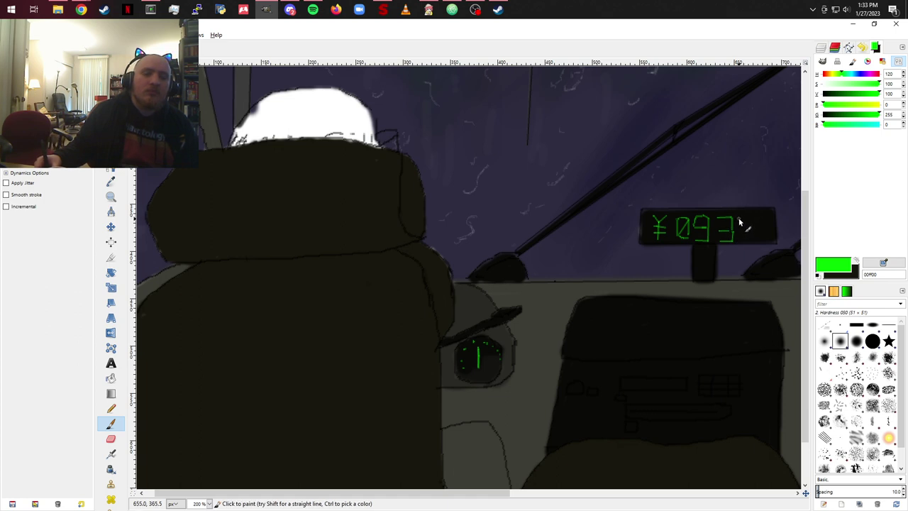
{"action": "mouse_move", "coordinate": [759, 218]}
{"action": "left_mouse_down"}
{"action": "mouse_move", "coordinate": [744, 218]}
{"action": "mouse_move", "coordinate": [758, 234]}
{"action": "left_mouse_up"}
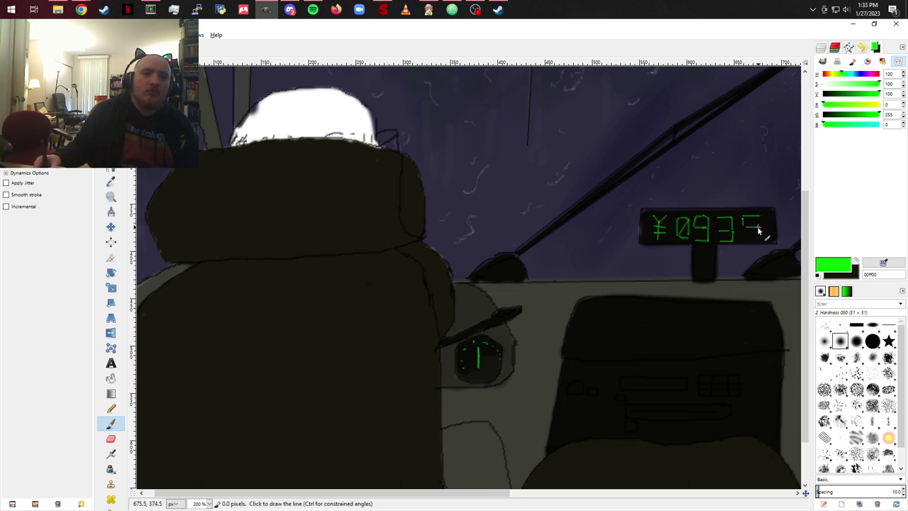
{"action": "left_click", "coordinate": [743, 239], "text": "shift"}
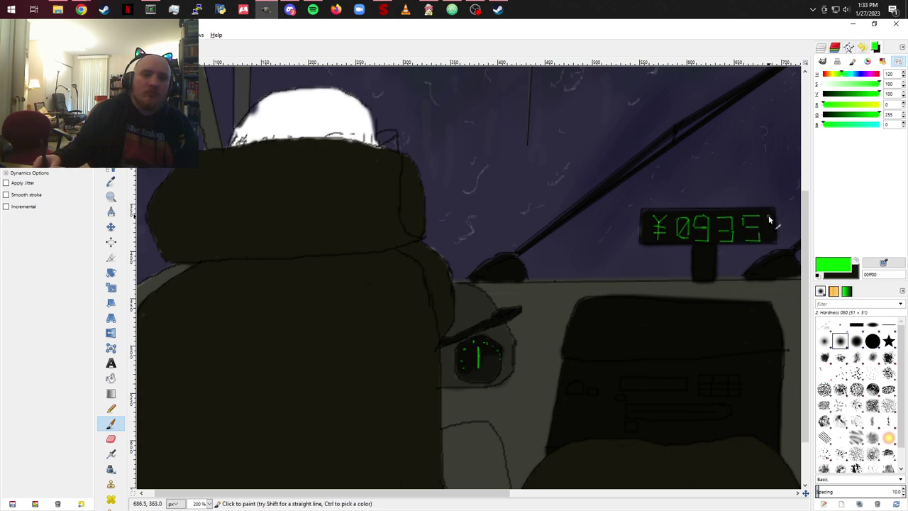
{"action": "left_click_drag", "start_coordinate": [773, 220], "coordinate": [771, 239]}
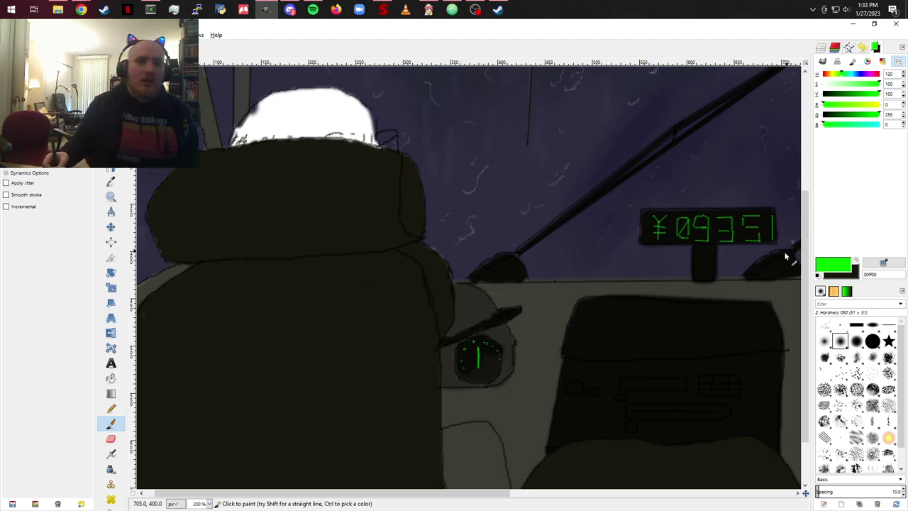
Step: Trace the small grid at the right of the center console with green segment-style characters resembling FFF, plus a mark beneath the first
{"action": "left_click_drag", "start_coordinate": [560, 287], "coordinate": [389, 254]}
{"action": "left_click_drag", "start_coordinate": [572, 276], "coordinate": [737, 288]}
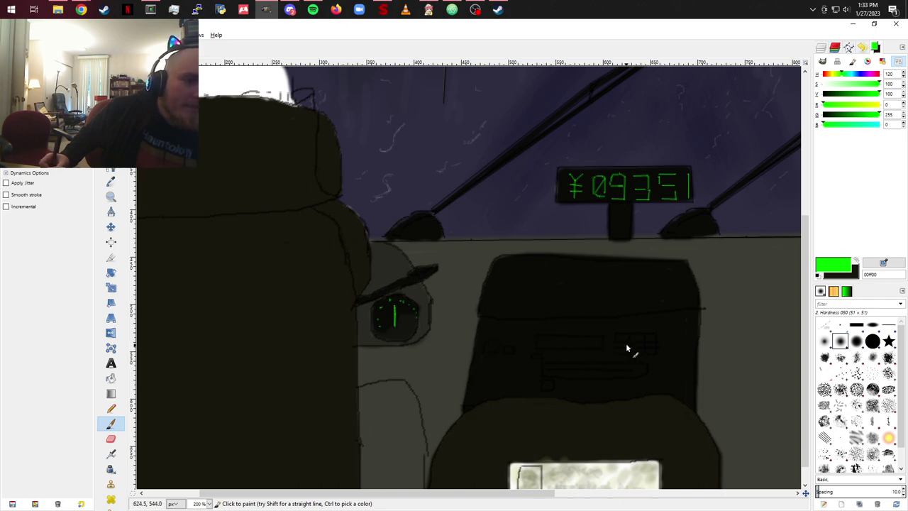
{"action": "left_click_drag", "start_coordinate": [616, 333], "coordinate": [618, 346]}
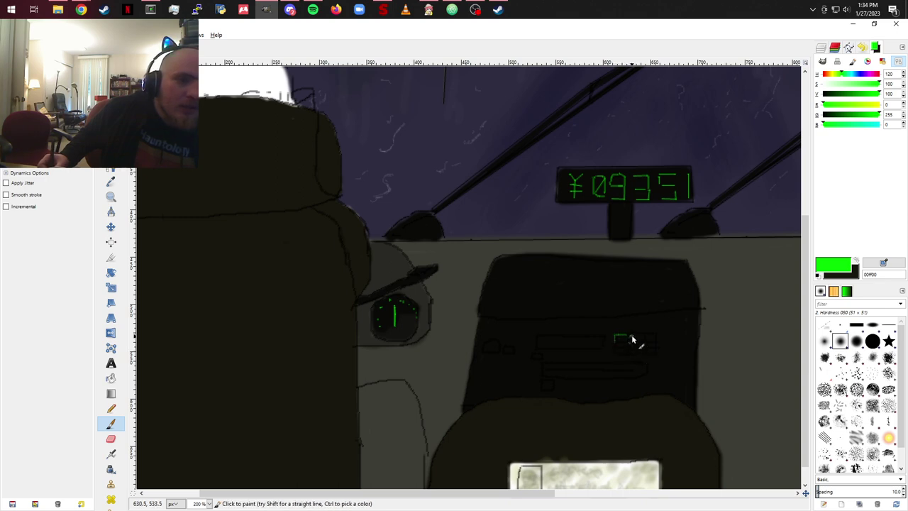
{"action": "left_click_drag", "start_coordinate": [631, 341], "coordinate": [638, 340]}
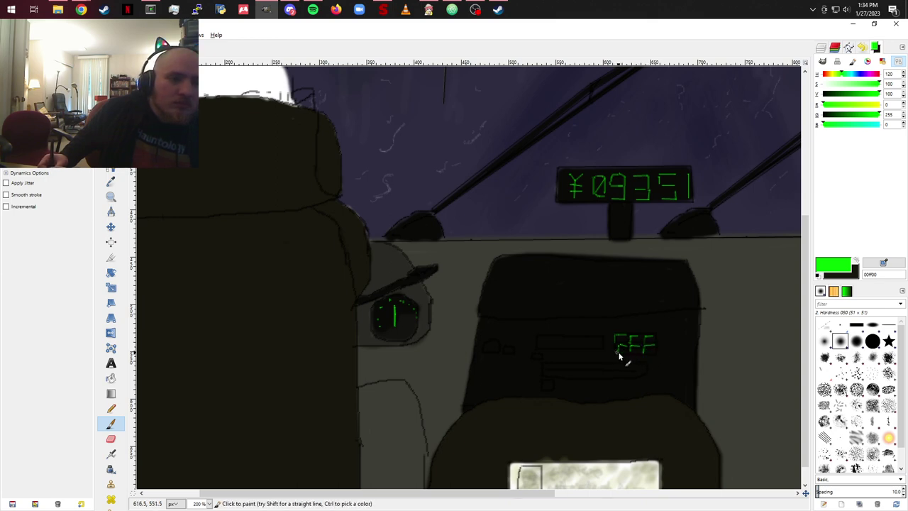
{"action": "left_click_drag", "start_coordinate": [619, 357], "coordinate": [628, 348]}
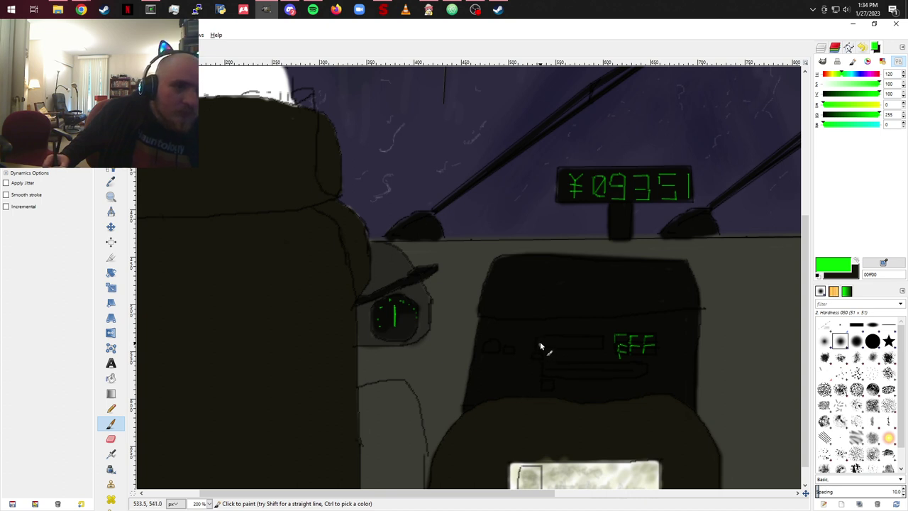
Step: Paint straight green highlight lines along the upper and lower long slots of the center console
{"action": "left_click_drag", "start_coordinate": [541, 344], "coordinate": [545, 340]}
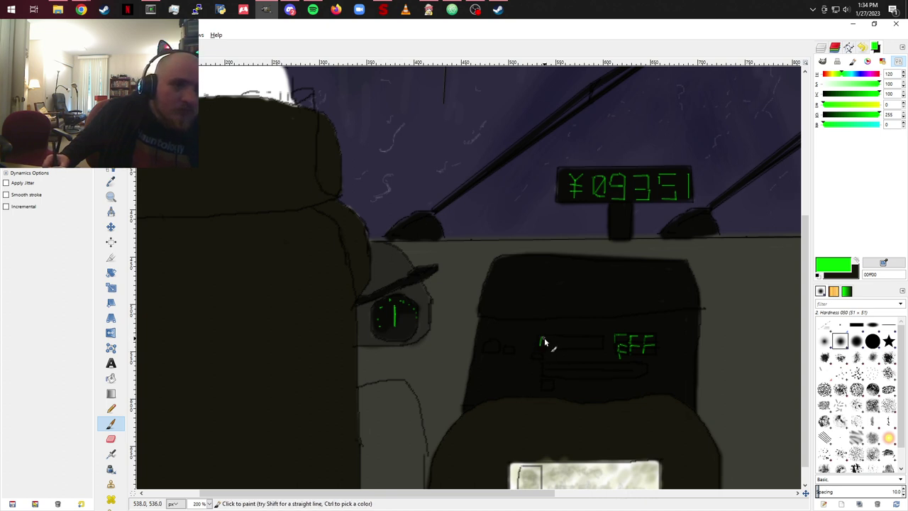
{"action": "left_click", "coordinate": [598, 341], "text": "shift"}
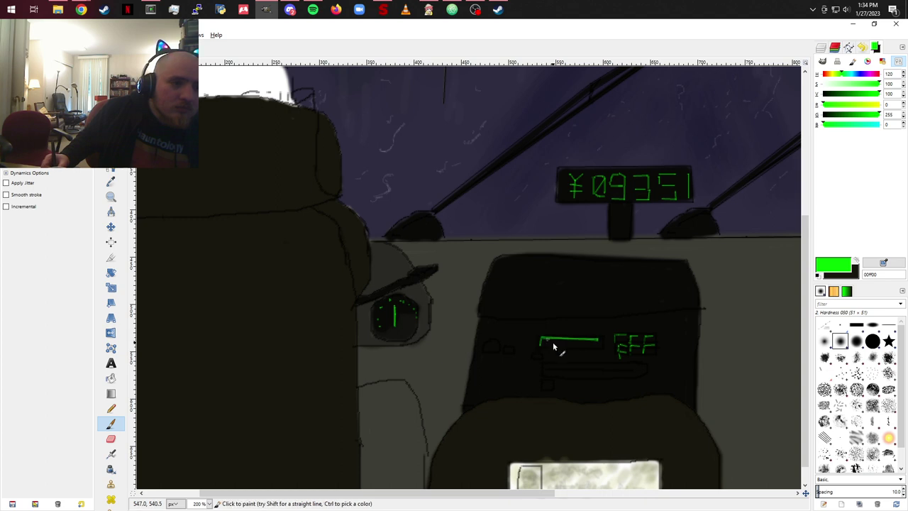
{"action": "left_click", "coordinate": [554, 369]}
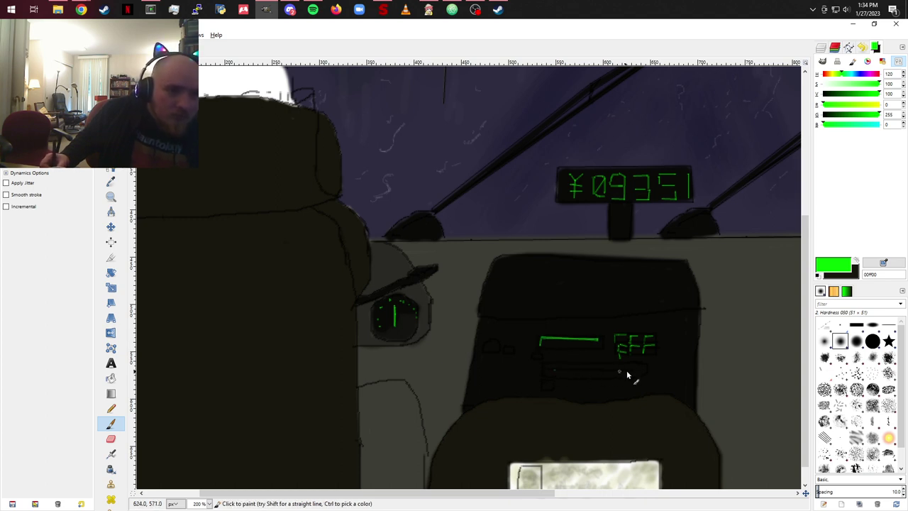
{"action": "left_click", "coordinate": [632, 370], "text": "shift"}
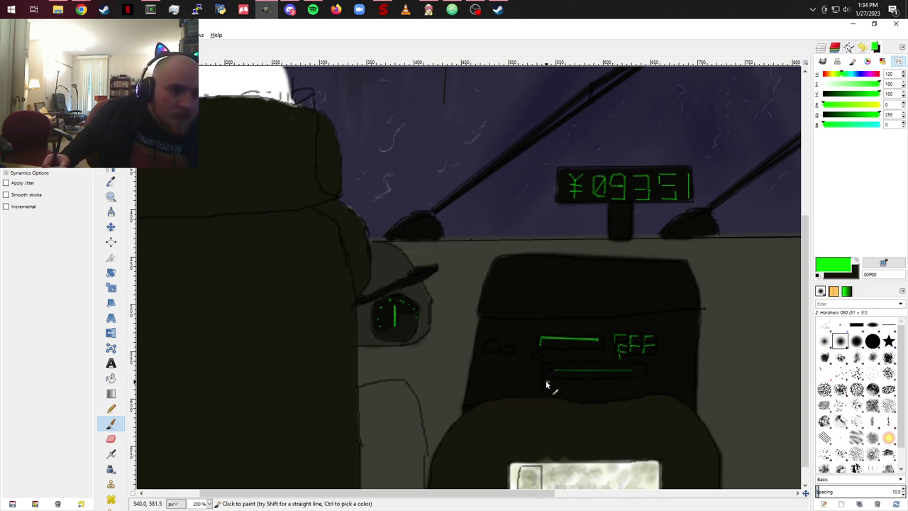
Step: Outline the console's small square, side button and round knob in green, and add a marked rectangular display beside the knob
{"action": "left_click_drag", "start_coordinate": [546, 386], "coordinate": [547, 386]}
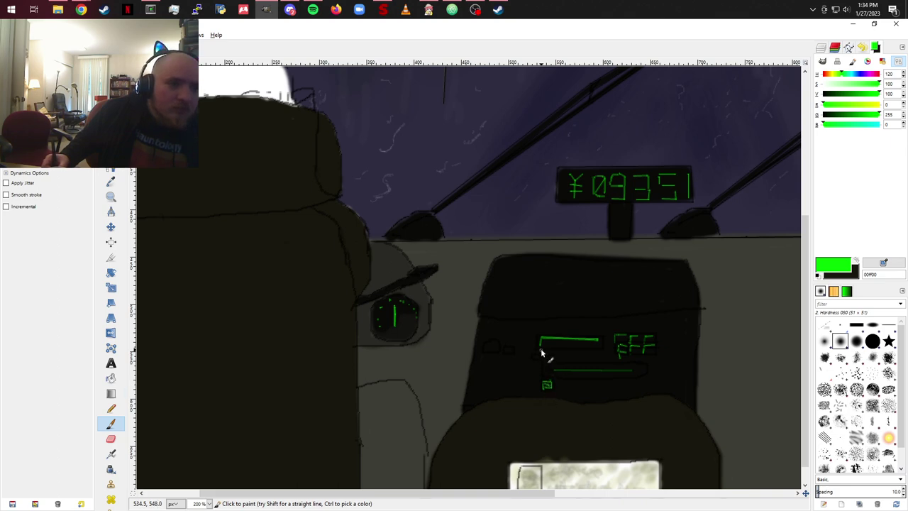
{"action": "left_click_drag", "start_coordinate": [542, 353], "coordinate": [546, 352]}
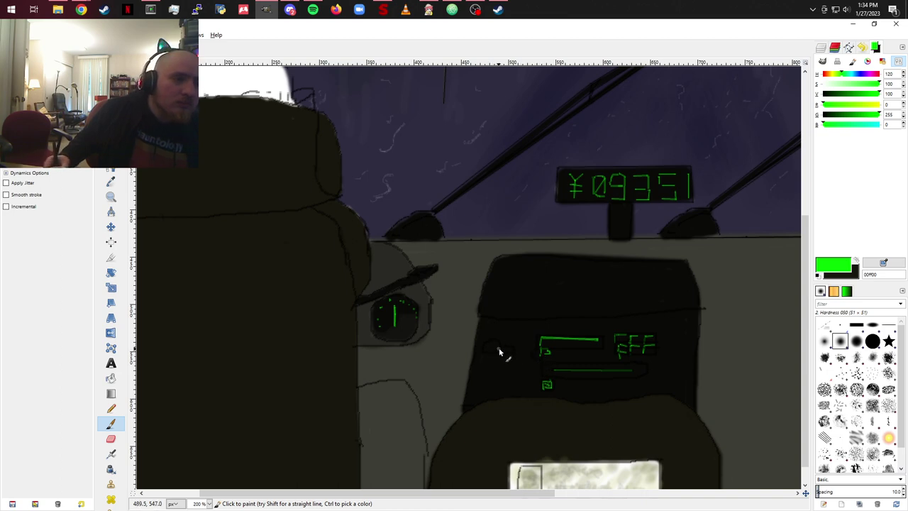
{"action": "mouse_move", "coordinate": [498, 341]}
{"action": "left_mouse_down"}
{"action": "mouse_move", "coordinate": [486, 346]}
{"action": "mouse_move", "coordinate": [490, 354]}
{"action": "mouse_move", "coordinate": [494, 347]}
{"action": "left_mouse_up"}
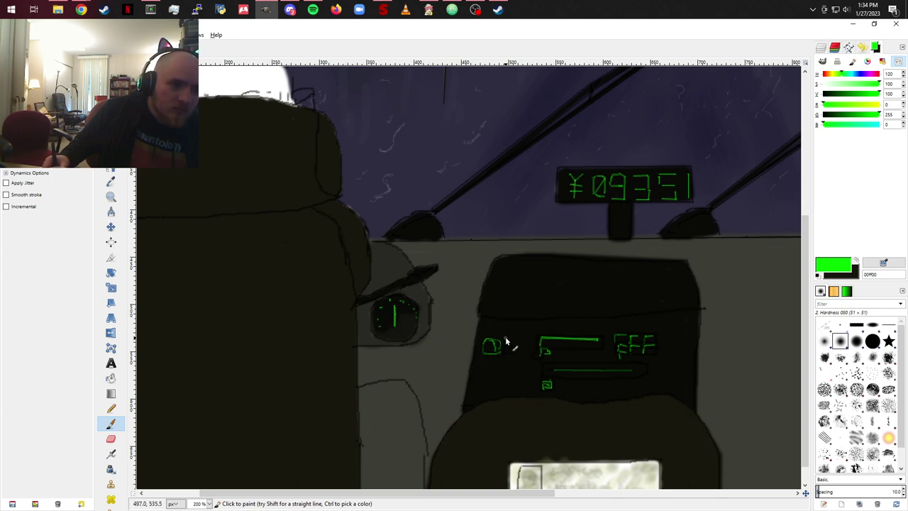
{"action": "mouse_move", "coordinate": [505, 341]}
{"action": "left_mouse_down"}
{"action": "mouse_move", "coordinate": [531, 343]}
{"action": "mouse_move", "coordinate": [507, 348]}
{"action": "mouse_move", "coordinate": [515, 354]}
{"action": "mouse_move", "coordinate": [536, 350]}
{"action": "left_mouse_up"}
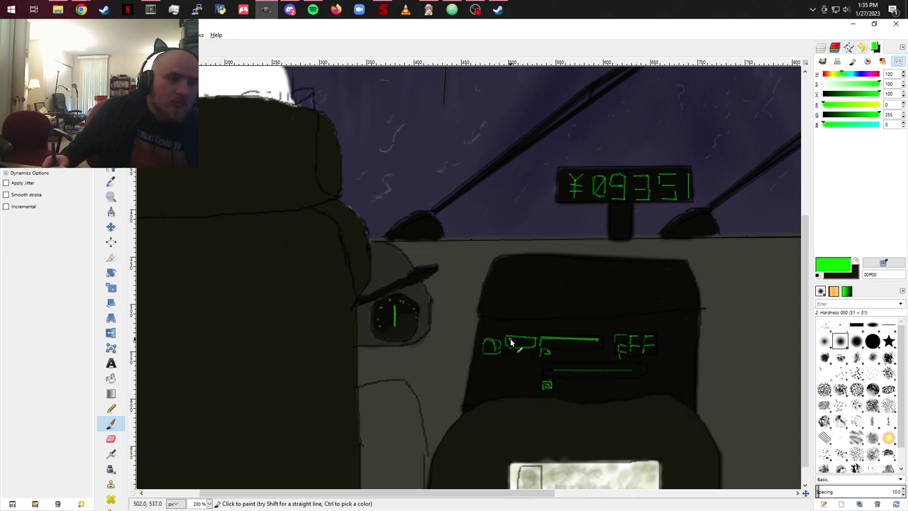
{"action": "left_click_drag", "start_coordinate": [513, 343], "coordinate": [535, 353]}
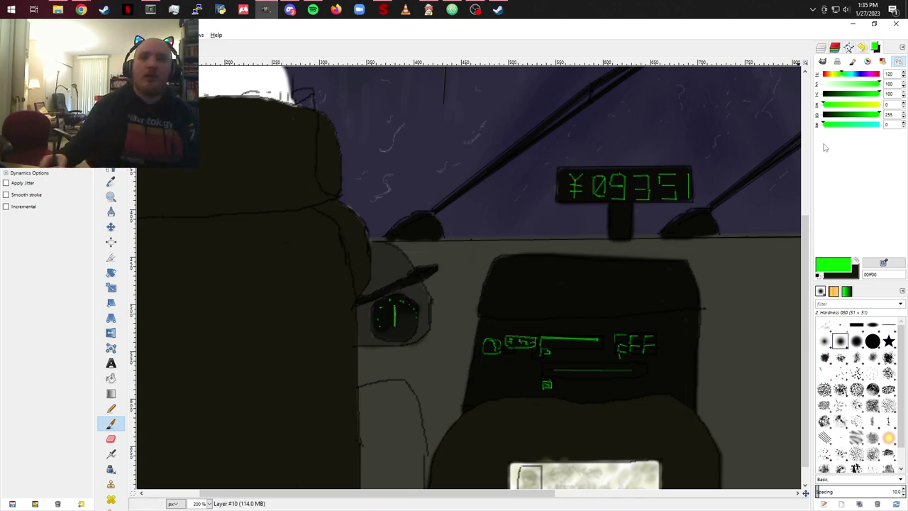
Step: Lighten the green paint colour to d4ffd4 and draw three groups of thin highlight lines across the console's upper panel
{"action": "left_click_drag", "start_coordinate": [880, 84], "coordinate": [834, 83]}
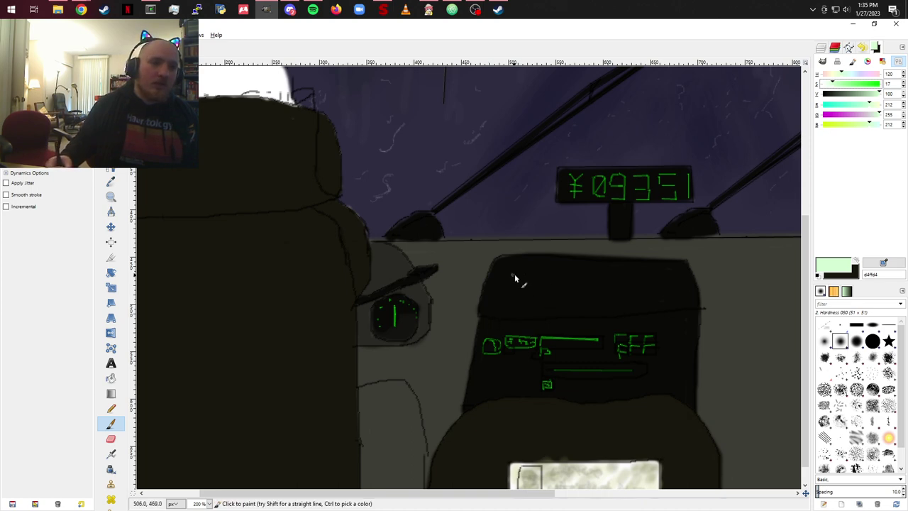
{"action": "mouse_move", "coordinate": [518, 282]}
{"action": "left_mouse_down"}
{"action": "mouse_move", "coordinate": [543, 291]}
{"action": "mouse_move", "coordinate": [507, 302]}
{"action": "mouse_move", "coordinate": [520, 303]}
{"action": "left_mouse_up"}
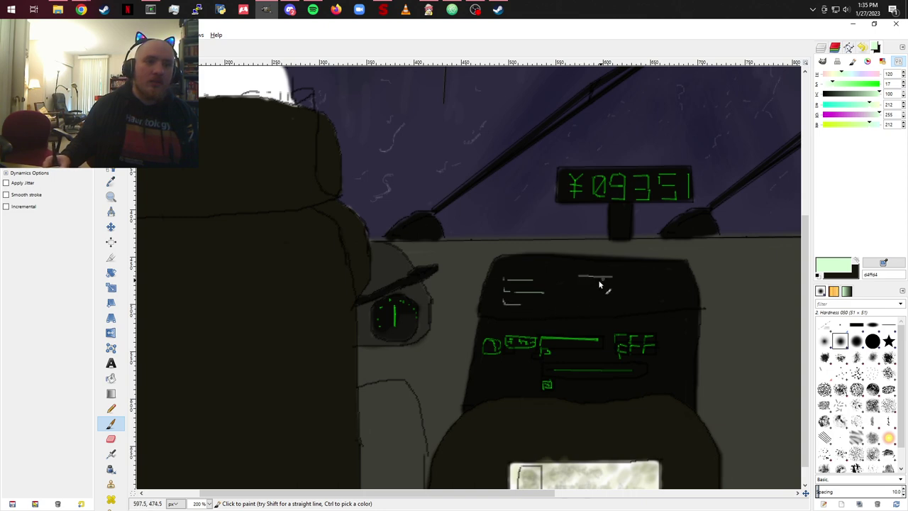
{"action": "left_click_drag", "start_coordinate": [599, 296], "coordinate": [587, 297]}
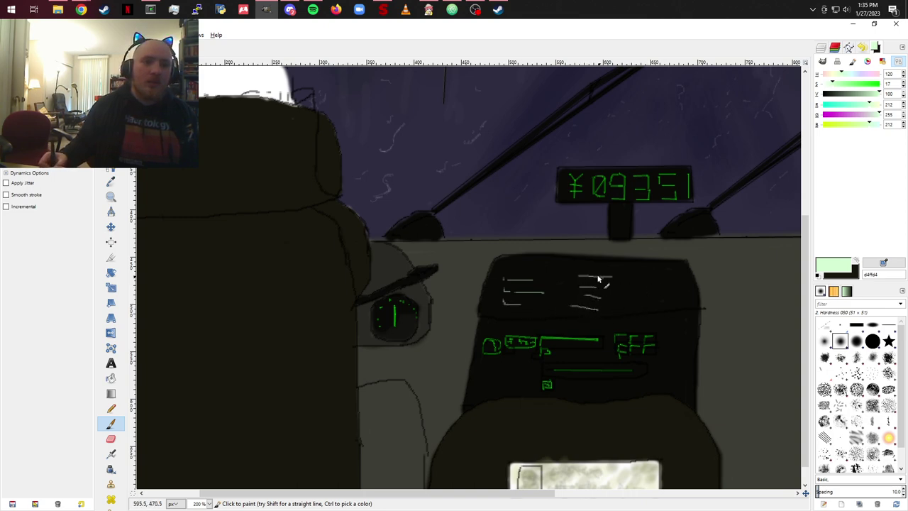
{"action": "mouse_move", "coordinate": [643, 279]}
{"action": "left_mouse_down"}
{"action": "mouse_move", "coordinate": [679, 278]}
{"action": "mouse_move", "coordinate": [680, 294]}
{"action": "left_mouse_up"}
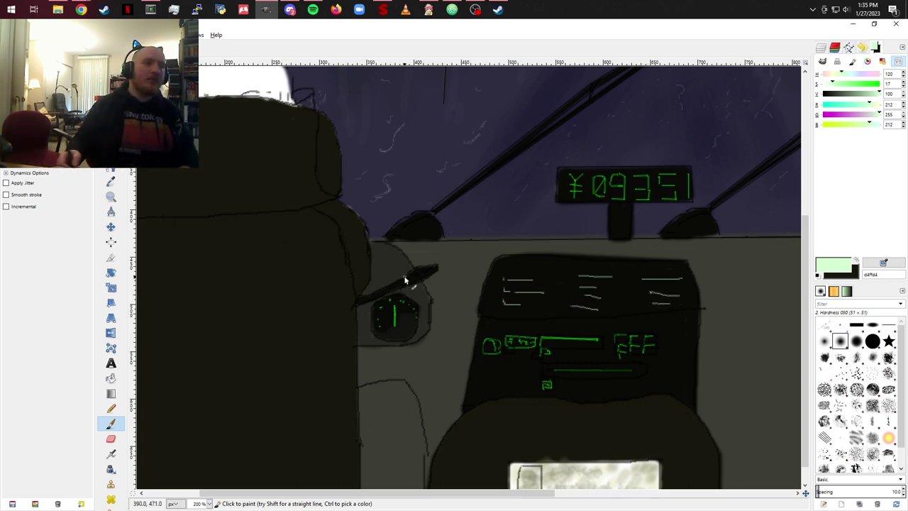
Step: Add pale highlight strokes to the stalk above the green gauge and to the console's upper left corner
{"action": "mouse_move", "coordinate": [408, 284]}
{"action": "left_mouse_down"}
{"action": "mouse_move", "coordinate": [603, 213]}
{"action": "mouse_move", "coordinate": [591, 265]}
{"action": "mouse_move", "coordinate": [579, 267]}
{"action": "left_mouse_up"}
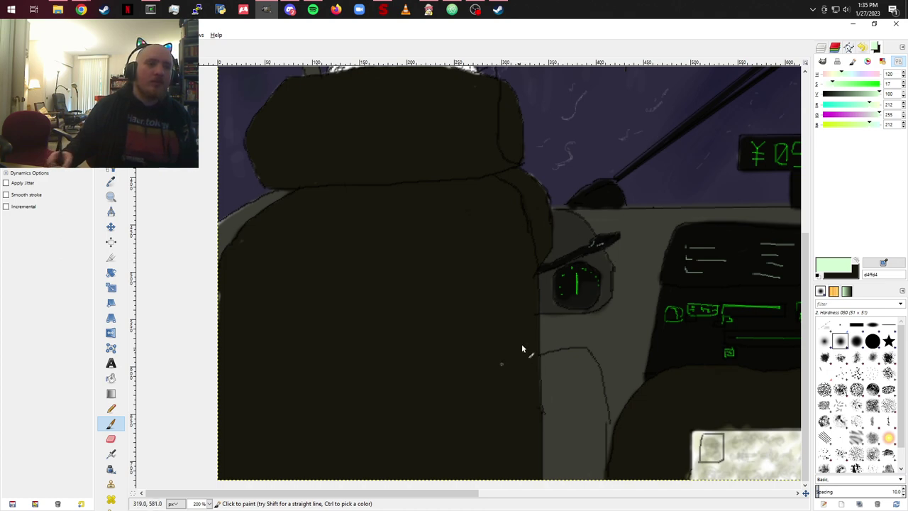
{"action": "left_click_drag", "start_coordinate": [451, 227], "coordinate": [147, 346]}
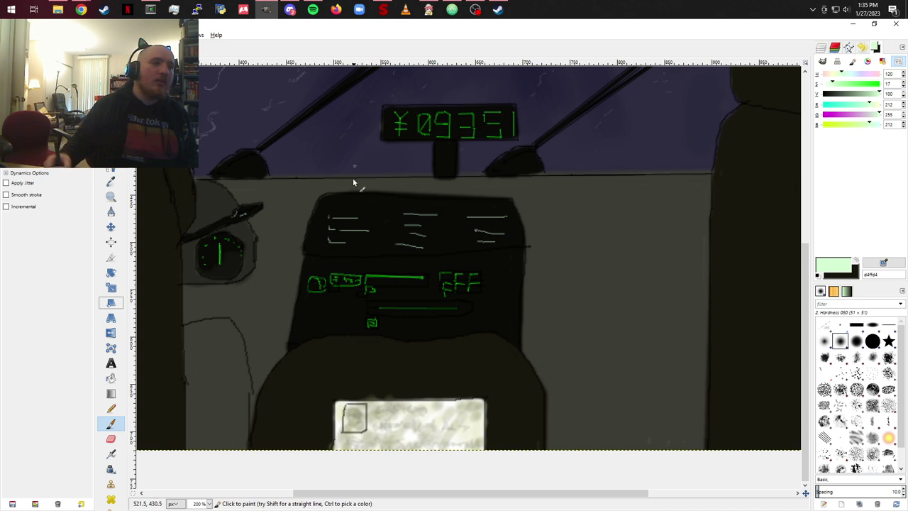
{"action": "left_click_drag", "start_coordinate": [321, 207], "coordinate": [335, 200]}
{"action": "left_click_drag", "start_coordinate": [367, 226], "coordinate": [661, 255]}
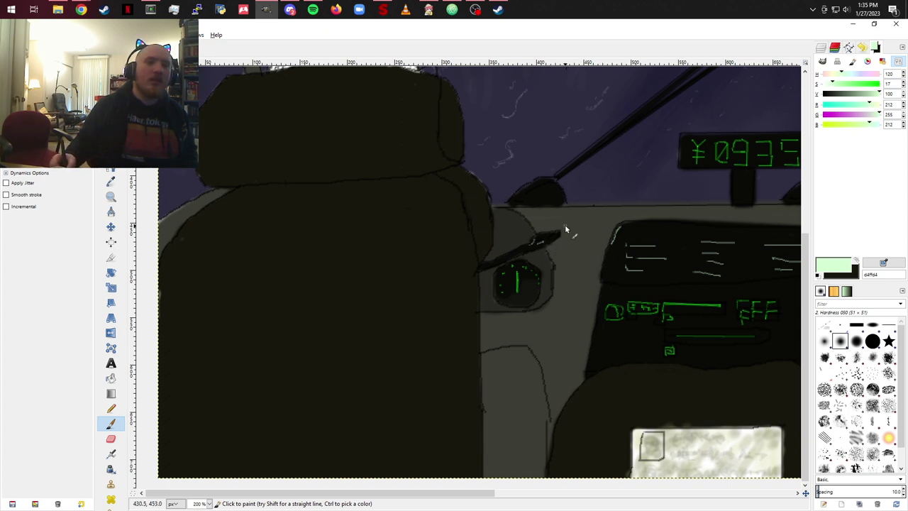
Step: Paint pale highlights on the fare meter's upper left corner and down the left edge of its stand
{"action": "mouse_move", "coordinate": [565, 225]}
{"action": "left_mouse_down"}
{"action": "mouse_move", "coordinate": [495, 314]}
{"action": "mouse_move", "coordinate": [489, 302]}
{"action": "left_mouse_up"}
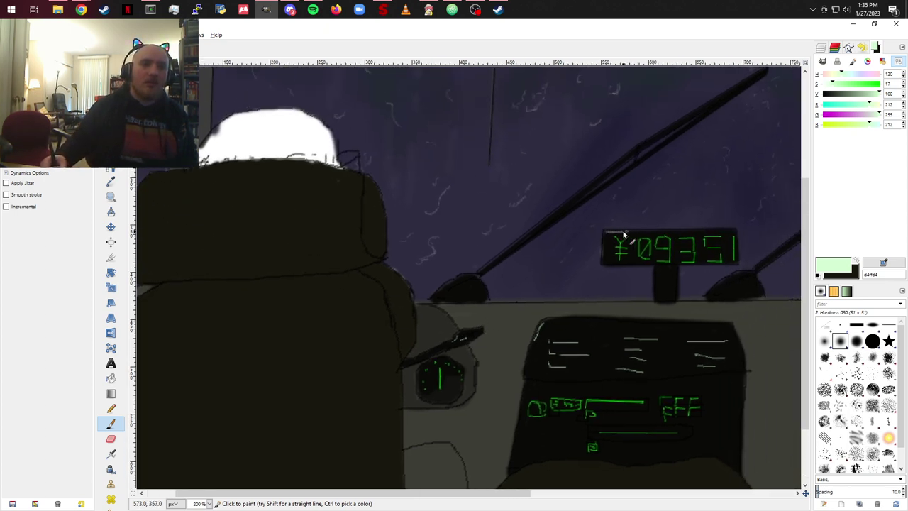
{"action": "left_click_drag", "start_coordinate": [605, 232], "coordinate": [606, 252]}
{"action": "left_click_drag", "start_coordinate": [657, 269], "coordinate": [657, 309]}
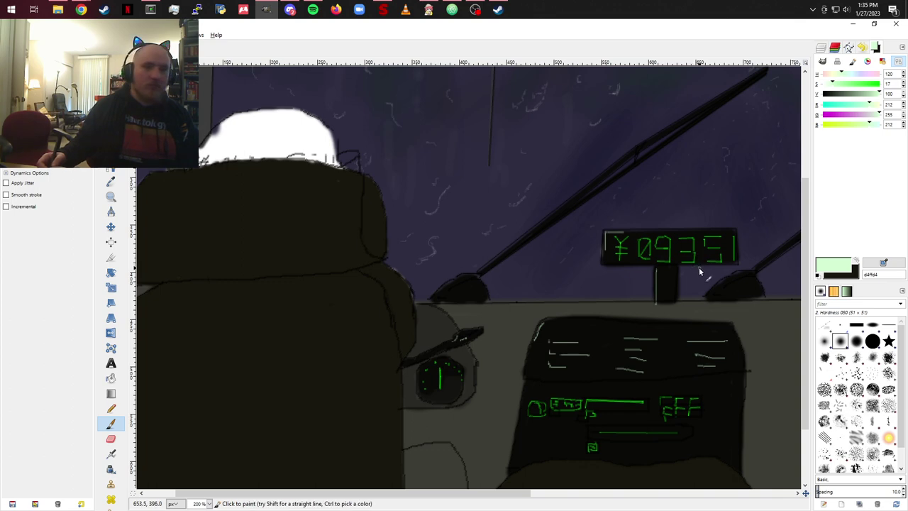
{"action": "left_click_drag", "start_coordinate": [716, 314], "coordinate": [489, 270]}
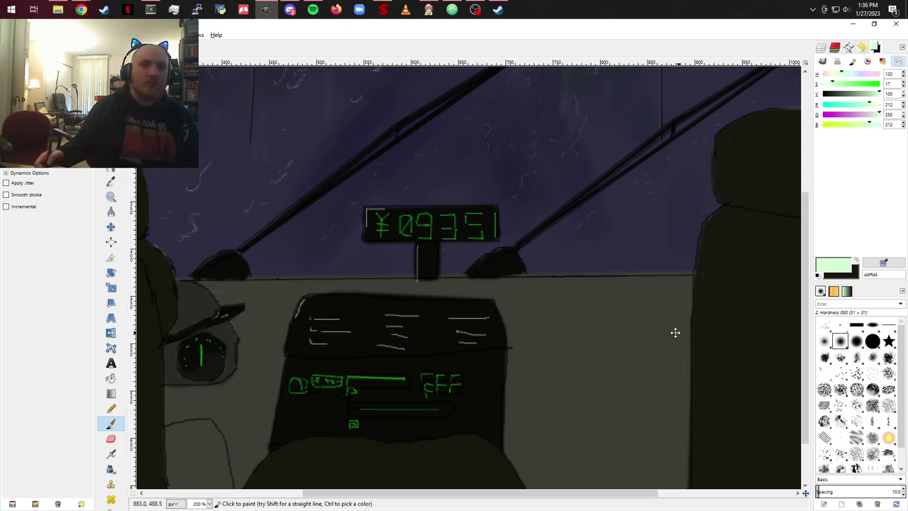
Step: Draw a straight pale highlight along the left part of the driver's headrest's top edge
{"action": "left_click_drag", "start_coordinate": [675, 331], "coordinate": [690, 287]}
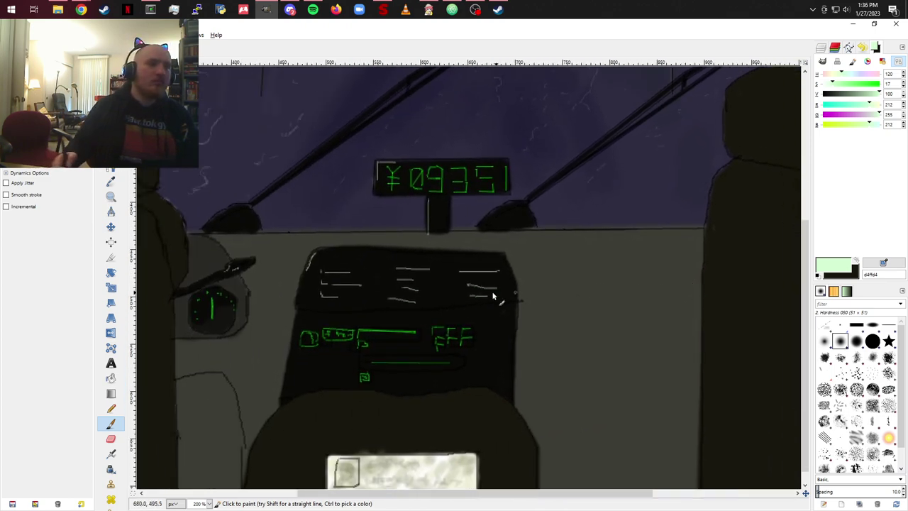
{"action": "left_click_drag", "start_coordinate": [493, 298], "coordinate": [838, 292]}
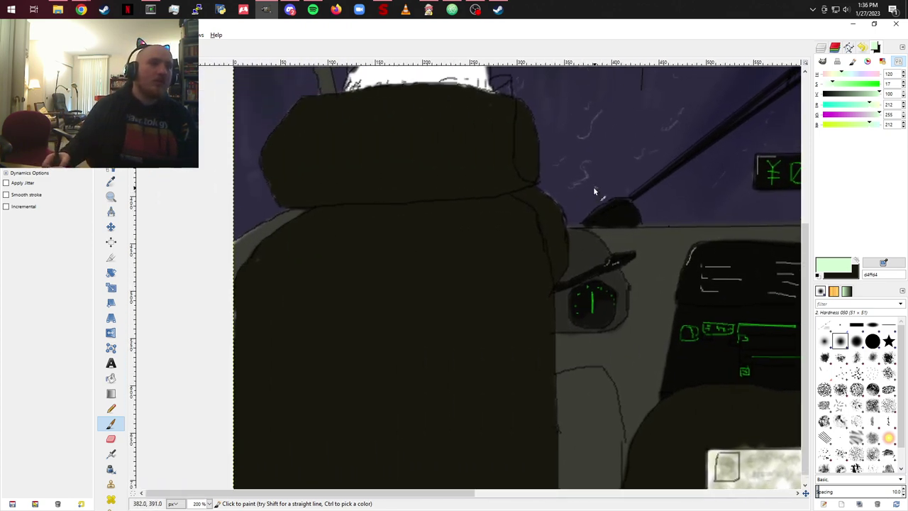
{"action": "left_click", "coordinate": [430, 187]}
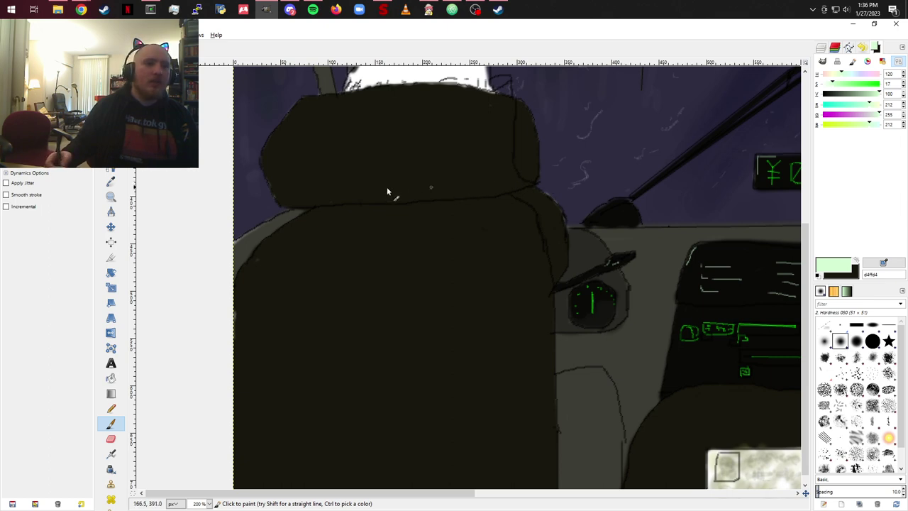
{"action": "left_click", "coordinate": [315, 99]}
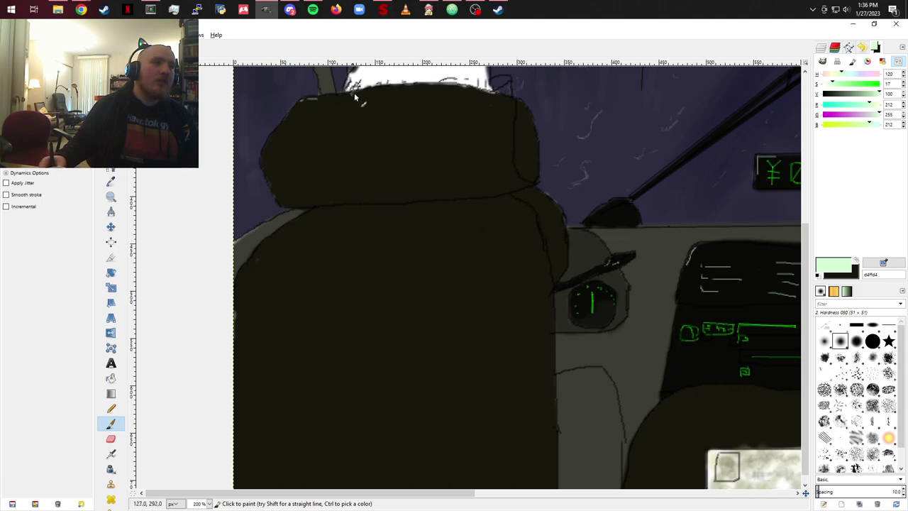
{"action": "key", "text": "shift"}
{"action": "left_click", "coordinate": [402, 91], "text": "shift"}
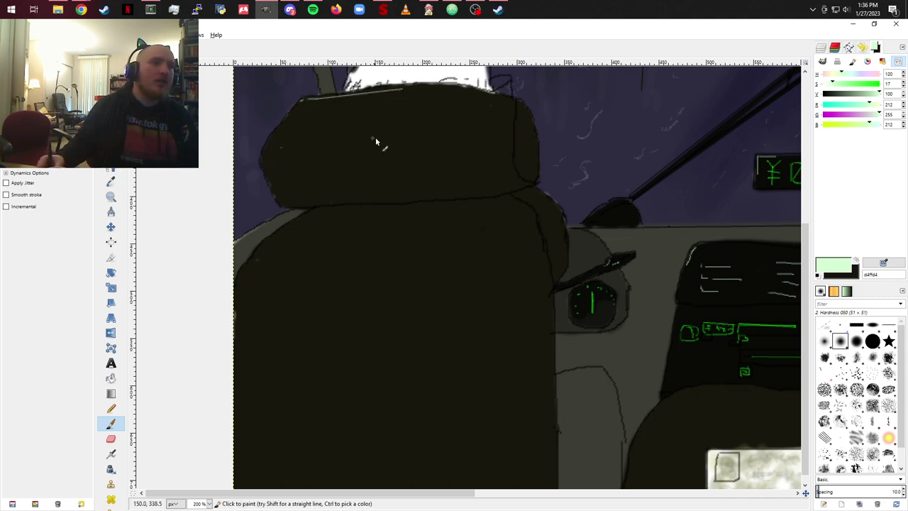
Step: Draw a long straight highlight across the driver's headrest and shorter ones along its left side and the seat back's edges
{"action": "left_click", "coordinate": [281, 148]}
{"action": "left_click", "coordinate": [448, 135], "text": "shift"}
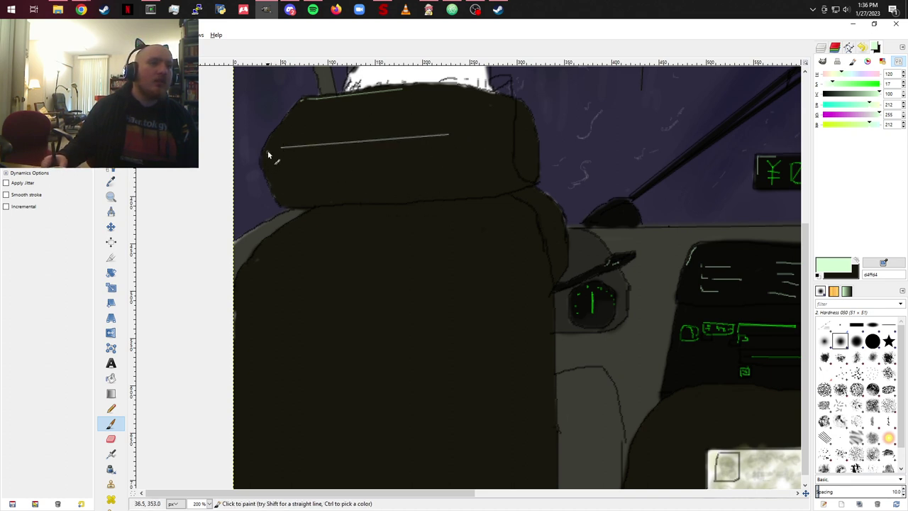
{"action": "mouse_move", "coordinate": [268, 155]}
{"action": "left_mouse_down"}
{"action": "mouse_move", "coordinate": [280, 201]}
{"action": "mouse_move", "coordinate": [314, 215]}
{"action": "mouse_move", "coordinate": [292, 226]}
{"action": "left_mouse_up"}
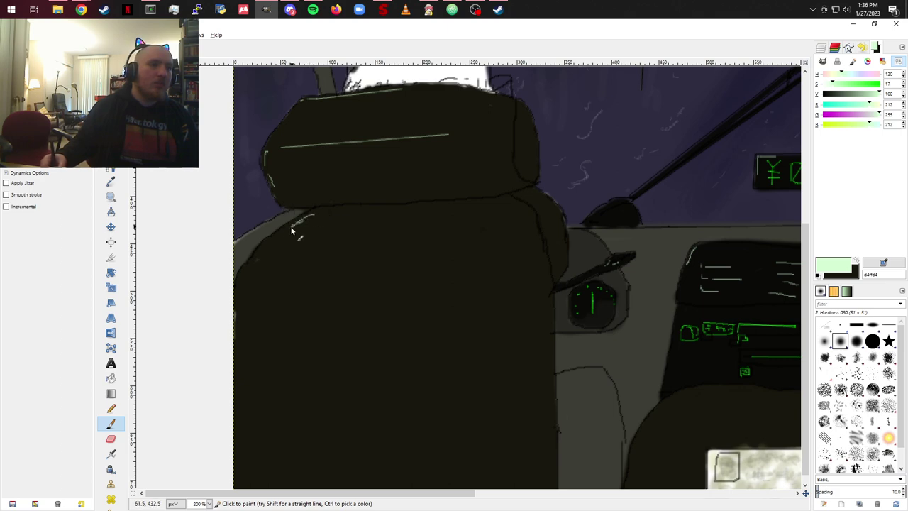
{"action": "left_click", "coordinate": [249, 275], "text": "shift"}
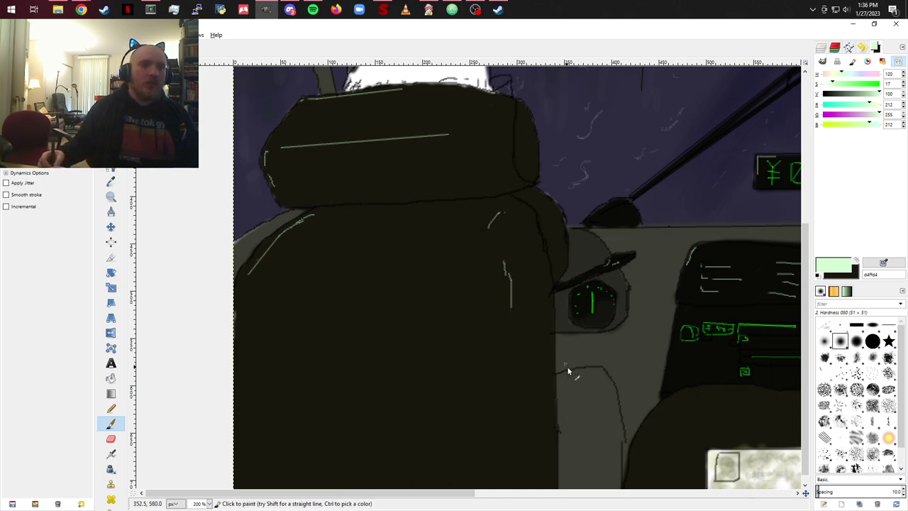
Step: Paint pale highlight strokes along the upper curves of the dark rounded shape beneath the console
{"action": "left_click_drag", "start_coordinate": [675, 392], "coordinate": [280, 421]}
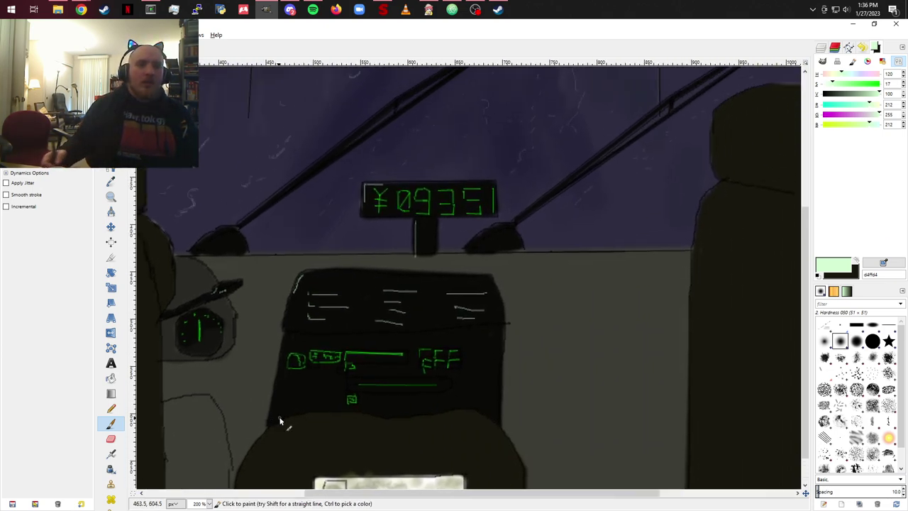
{"action": "left_click_drag", "start_coordinate": [508, 427], "coordinate": [709, 314]}
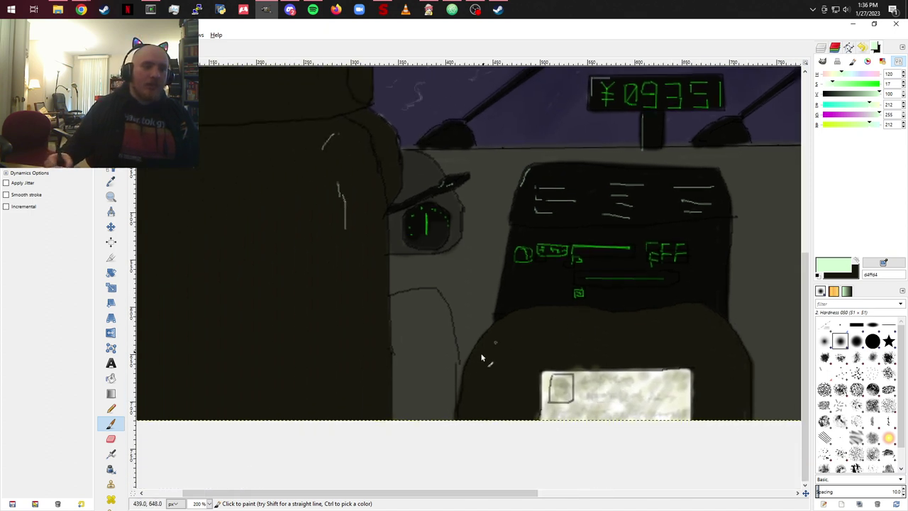
{"action": "mouse_move", "coordinate": [484, 350]}
{"action": "left_mouse_down"}
{"action": "mouse_move", "coordinate": [516, 325]}
{"action": "mouse_move", "coordinate": [577, 324]}
{"action": "left_mouse_up"}
{"action": "left_click_drag", "start_coordinate": [483, 360], "coordinate": [483, 442]}
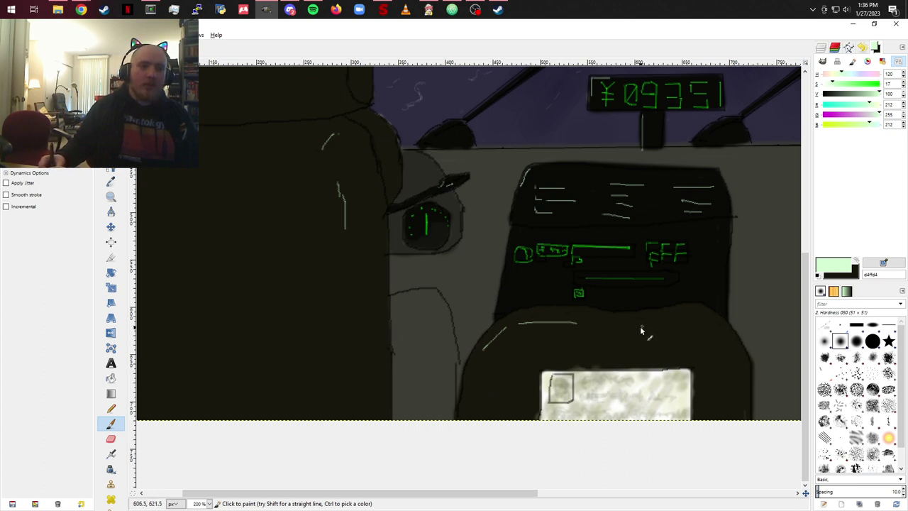
{"action": "mouse_move", "coordinate": [632, 327]}
{"action": "left_mouse_down"}
{"action": "mouse_move", "coordinate": [689, 317]}
{"action": "mouse_move", "coordinate": [681, 331]}
{"action": "mouse_move", "coordinate": [504, 372]}
{"action": "mouse_move", "coordinate": [393, 428]}
{"action": "left_mouse_up"}
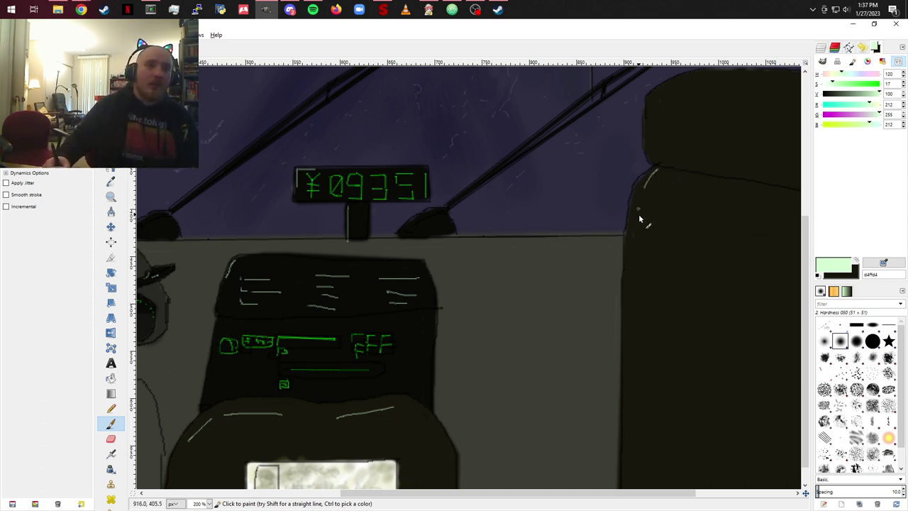
Step: Draw a long straight highlight down the passenger seat back's left edge and short strokes around its headrest
{"action": "left_click", "coordinate": [632, 446], "text": "shift"}
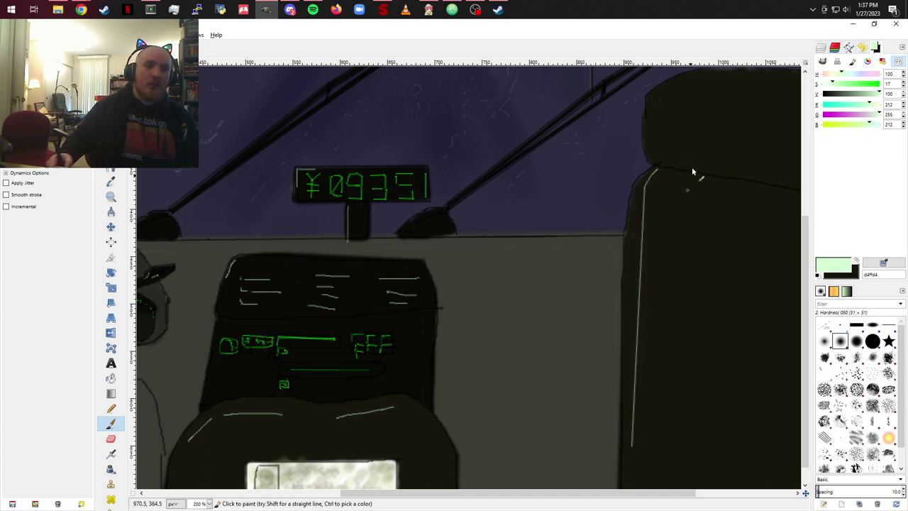
{"action": "left_click_drag", "start_coordinate": [701, 213], "coordinate": [580, 317]}
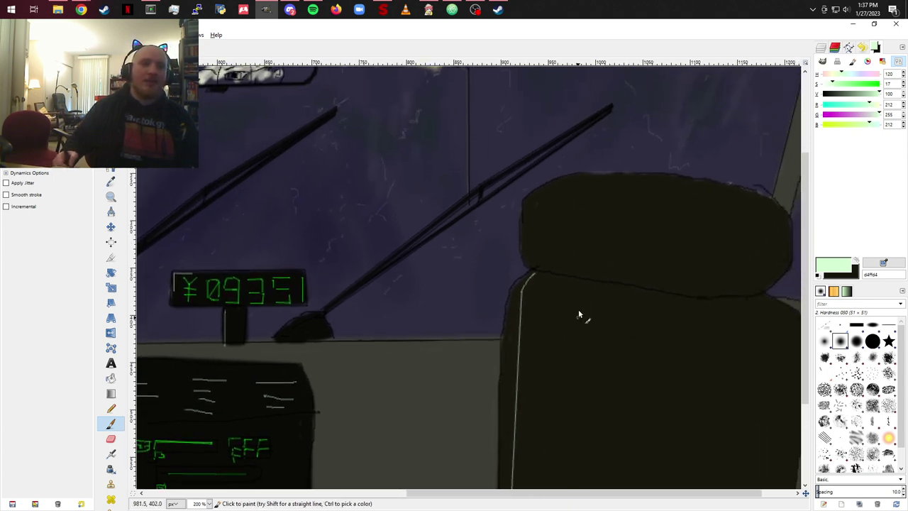
{"action": "mouse_move", "coordinate": [564, 185]}
{"action": "left_mouse_down"}
{"action": "mouse_move", "coordinate": [535, 211]}
{"action": "mouse_move", "coordinate": [535, 245]}
{"action": "left_mouse_up"}
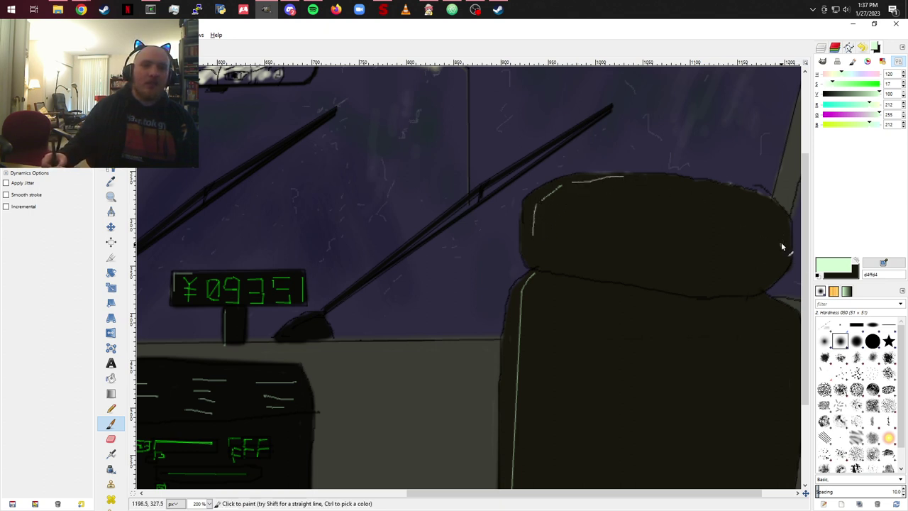
{"action": "left_click_drag", "start_coordinate": [785, 250], "coordinate": [772, 269]}
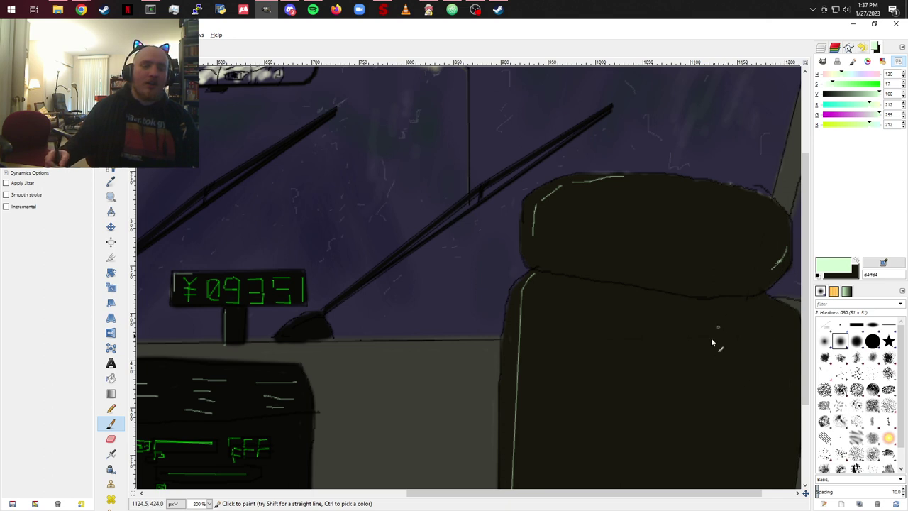
Step: Add broken pale highlight strokes down the right edge of the passenger seat back
{"action": "scroll", "coordinate": [694, 365], "scroll_direction": "right", "scroll_amount": 3}
{"action": "scroll", "coordinate": [638, 312], "scroll_direction": "down", "scroll_amount": 2}
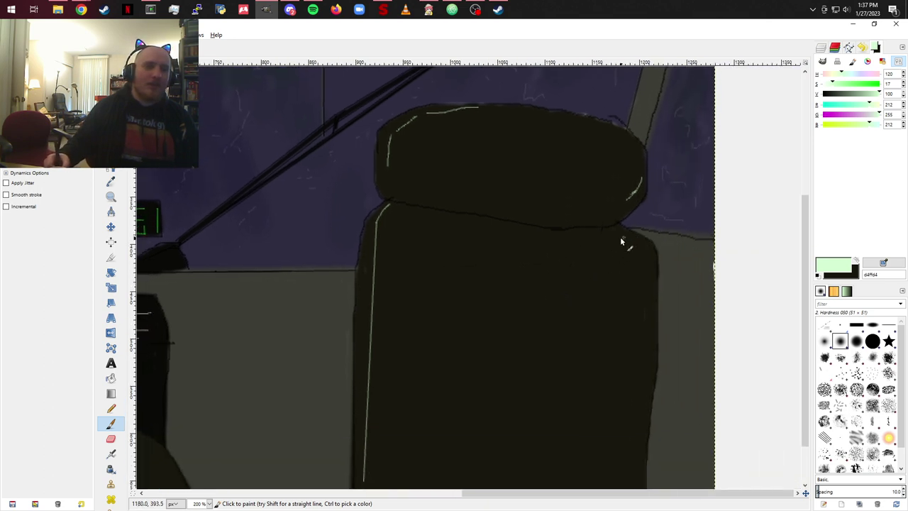
{"action": "left_click_drag", "start_coordinate": [633, 288], "coordinate": [631, 318]}
{"action": "left_click_drag", "start_coordinate": [629, 342], "coordinate": [629, 366]}
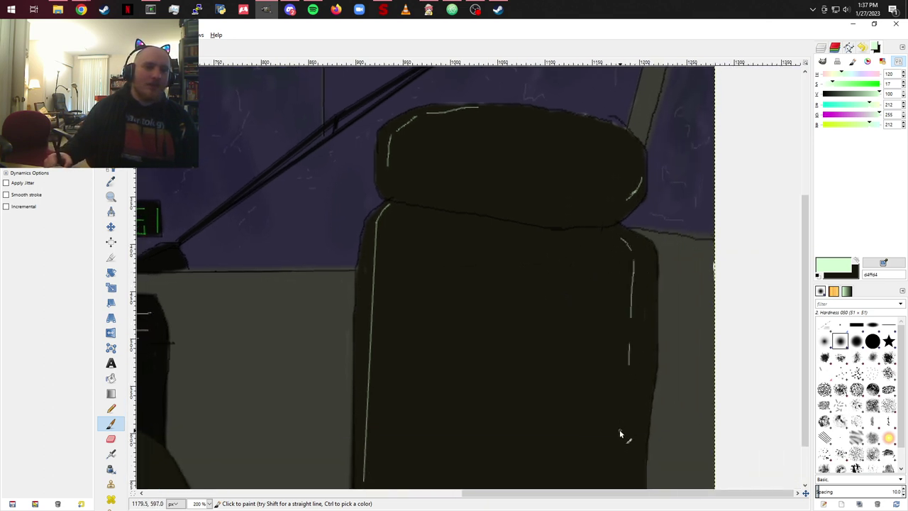
Step: Add a new layer directly above Layer #10 and change the paint colour to the muted yellow d1d4ab
{"action": "scroll", "coordinate": [589, 337], "scroll_direction": "down", "scroll_amount": 2}
{"action": "scroll", "coordinate": [653, 312], "scroll_direction": "left", "scroll_amount": 5}
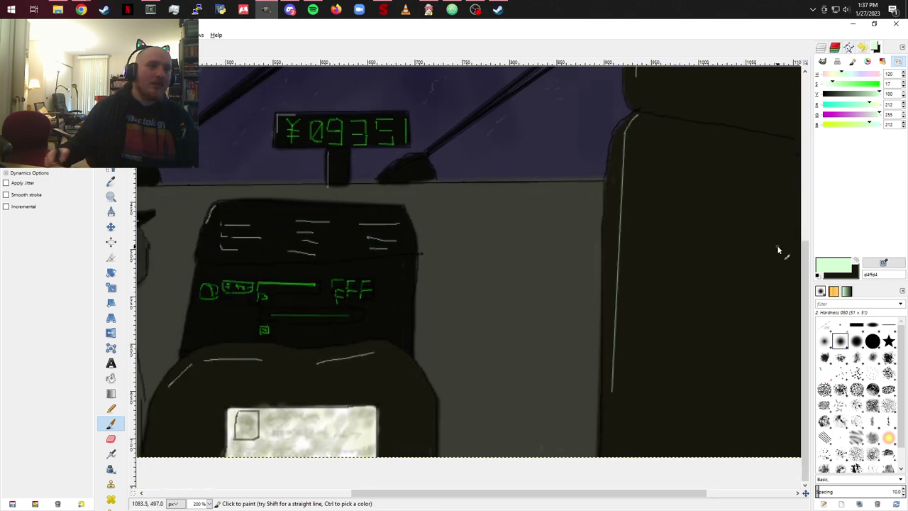
{"action": "scroll", "coordinate": [588, 298], "scroll_direction": "left", "scroll_amount": 6}
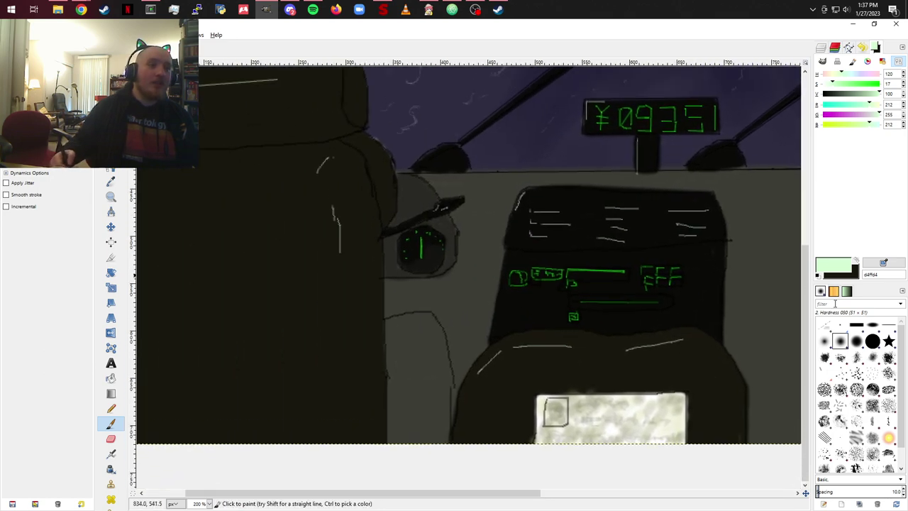
{"action": "scroll", "coordinate": [593, 275], "scroll_direction": "up", "scroll_amount": 5}
{"action": "scroll", "coordinate": [593, 275], "scroll_direction": "left", "scroll_amount": 2}
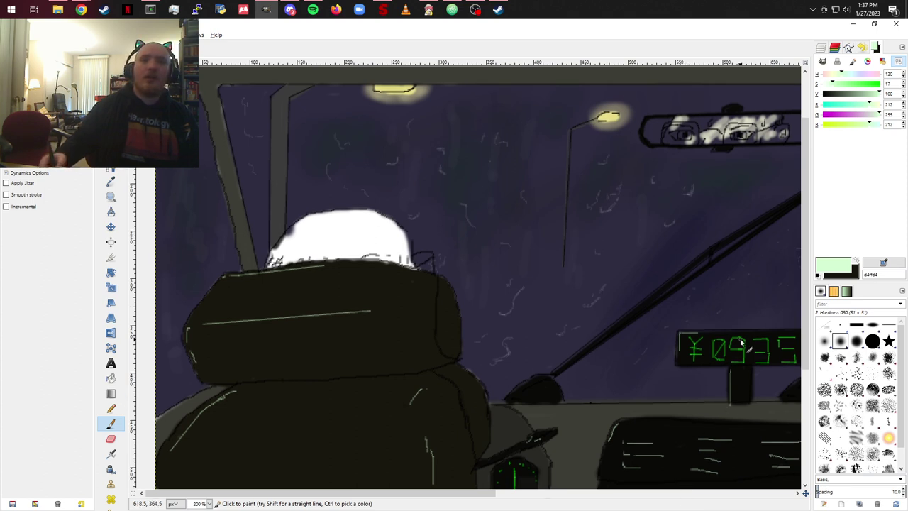
{"action": "left_click", "coordinate": [821, 48]}
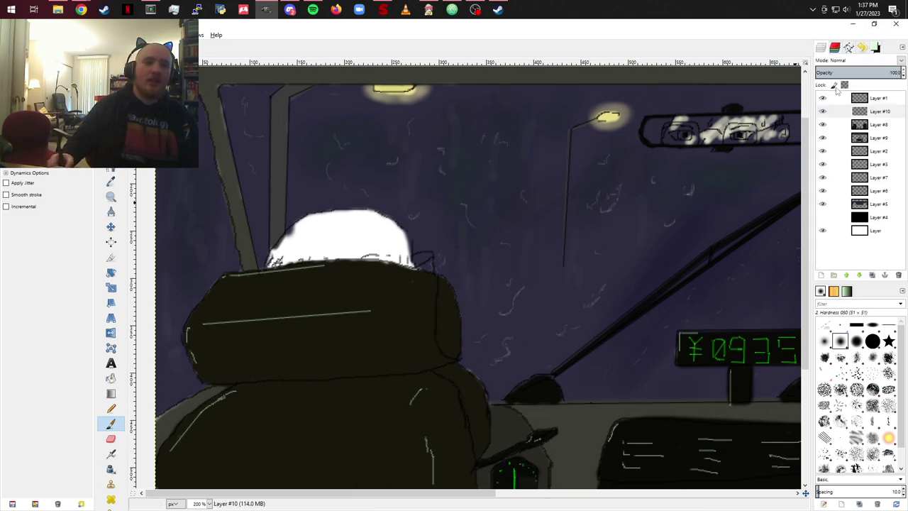
{"action": "left_click", "coordinate": [821, 274]}
{"action": "left_click", "coordinate": [827, 353]}
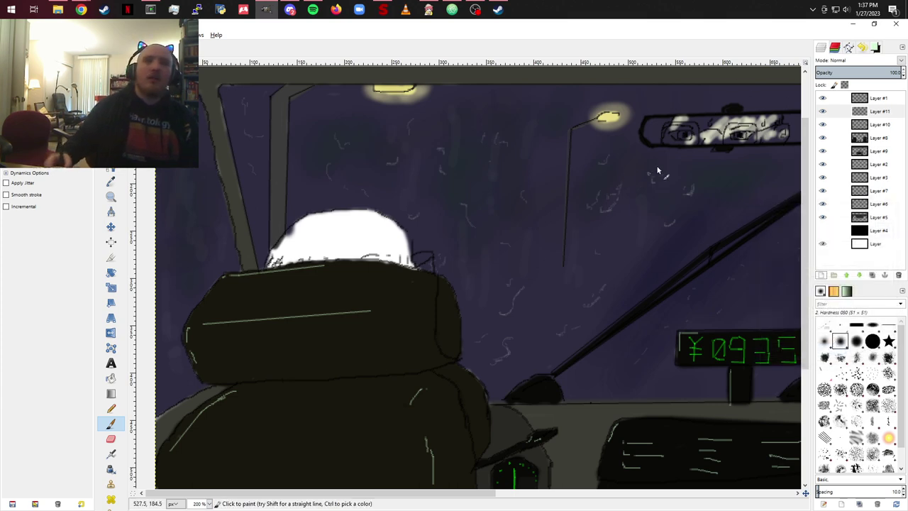
{"action": "left_click", "coordinate": [878, 47]}
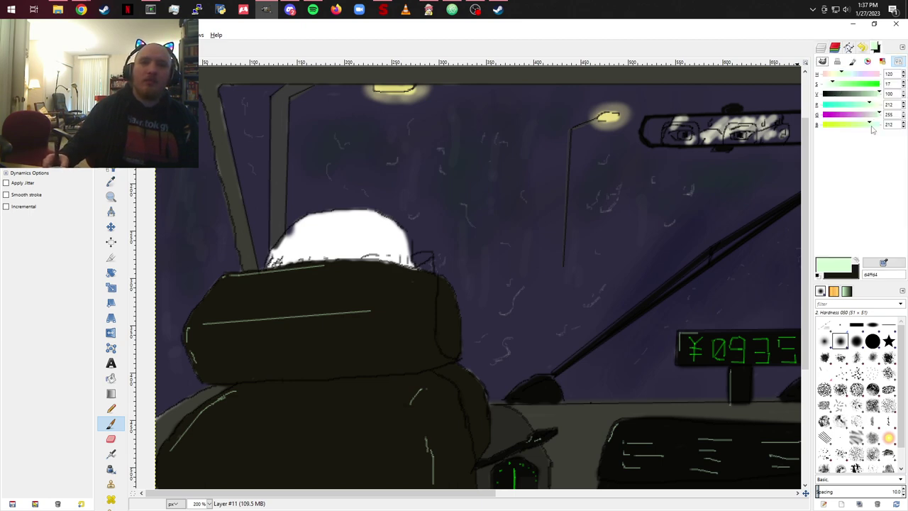
{"action": "left_click_drag", "start_coordinate": [870, 124], "coordinate": [835, 83]}
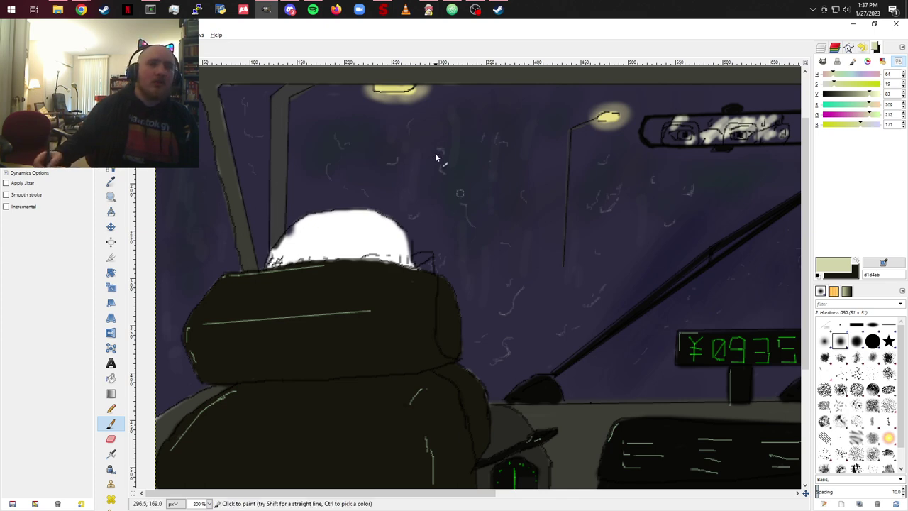
Step: Move Layer #11 down the layer stack to directly below Layer #9
{"action": "left_click", "coordinate": [821, 47]}
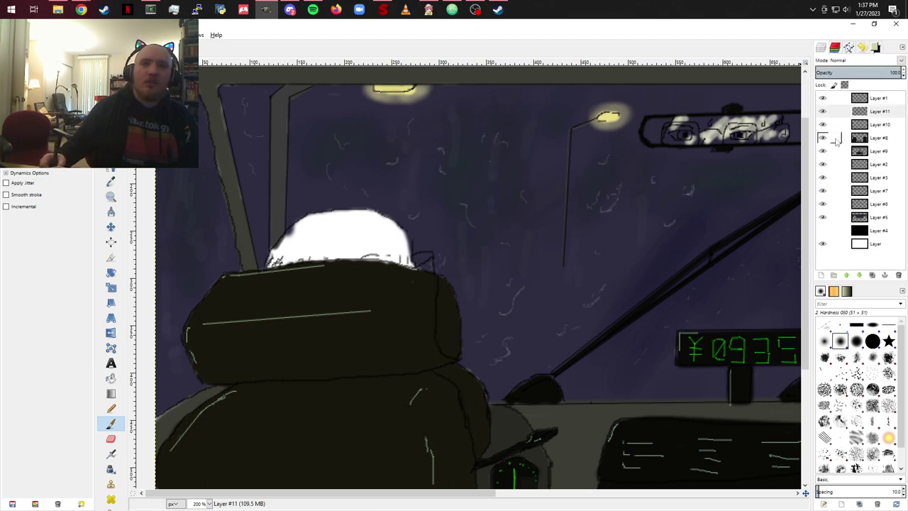
{"action": "left_click", "coordinate": [824, 114]}
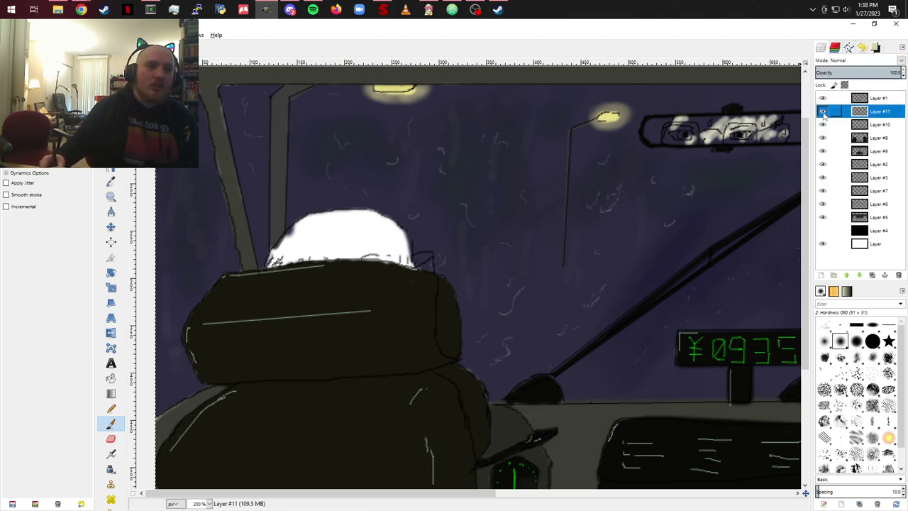
{"action": "left_click_drag", "start_coordinate": [881, 116], "coordinate": [883, 156]}
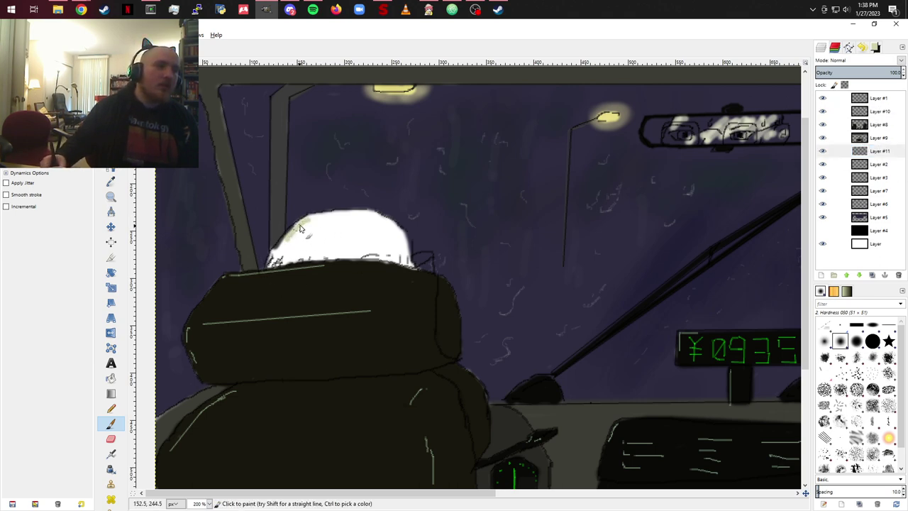
Step: Paint the driver's white cap above the headrest solid with the muted yellow d1d4ab on Layer #11
{"action": "mouse_move", "coordinate": [299, 229]}
{"action": "left_mouse_down"}
{"action": "mouse_move", "coordinate": [274, 261]}
{"action": "mouse_move", "coordinate": [285, 254]}
{"action": "mouse_move", "coordinate": [284, 263]}
{"action": "mouse_move", "coordinate": [314, 223]}
{"action": "mouse_move", "coordinate": [301, 225]}
{"action": "mouse_move", "coordinate": [370, 213]}
{"action": "mouse_move", "coordinate": [395, 230]}
{"action": "mouse_move", "coordinate": [390, 220]}
{"action": "mouse_move", "coordinate": [392, 232]}
{"action": "mouse_move", "coordinate": [399, 226]}
{"action": "mouse_move", "coordinate": [415, 272]}
{"action": "mouse_move", "coordinate": [346, 254]}
{"action": "mouse_move", "coordinate": [300, 260]}
{"action": "mouse_move", "coordinate": [316, 242]}
{"action": "mouse_move", "coordinate": [290, 262]}
{"action": "mouse_move", "coordinate": [307, 231]}
{"action": "mouse_move", "coordinate": [278, 264]}
{"action": "left_mouse_up"}
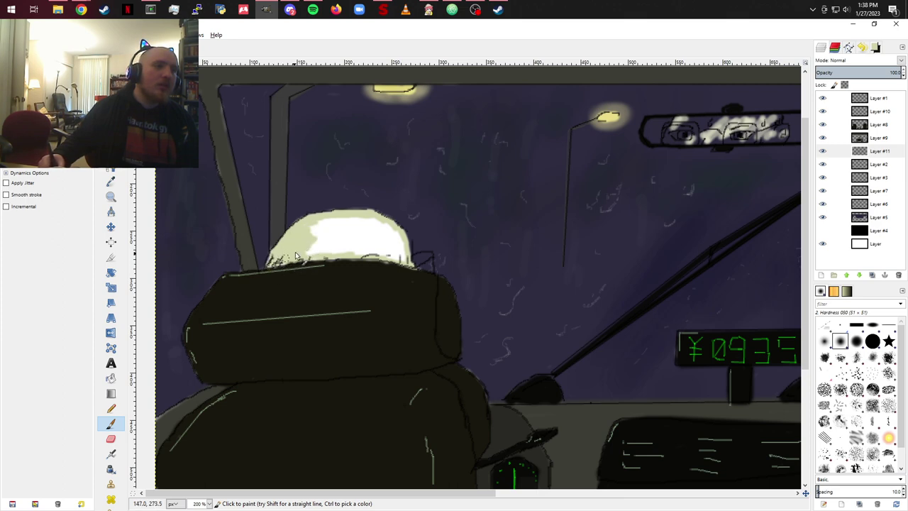
{"action": "mouse_move", "coordinate": [296, 256]}
{"action": "left_mouse_down"}
{"action": "mouse_move", "coordinate": [319, 237]}
{"action": "mouse_move", "coordinate": [309, 240]}
{"action": "mouse_move", "coordinate": [321, 224]}
{"action": "mouse_move", "coordinate": [295, 239]}
{"action": "mouse_move", "coordinate": [314, 224]}
{"action": "mouse_move", "coordinate": [313, 247]}
{"action": "mouse_move", "coordinate": [334, 232]}
{"action": "mouse_move", "coordinate": [337, 223]}
{"action": "left_mouse_up"}
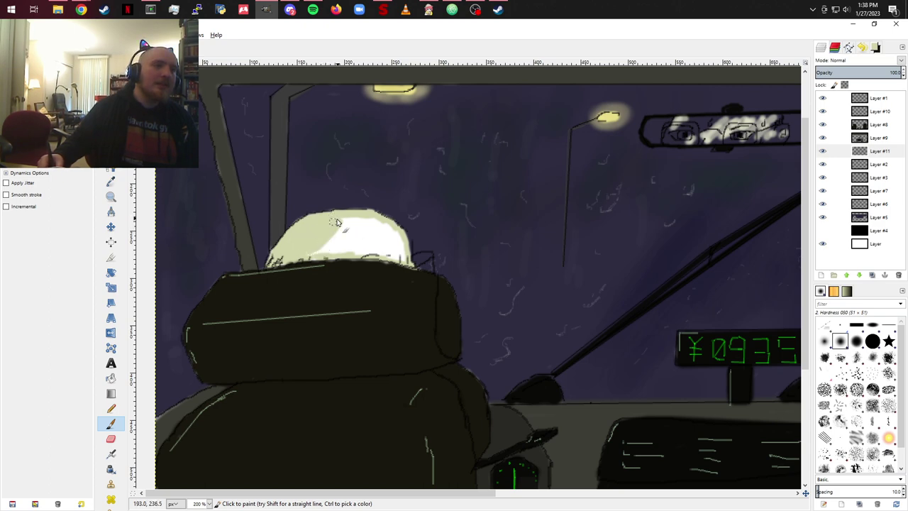
{"action": "mouse_move", "coordinate": [313, 259]}
{"action": "left_mouse_down"}
{"action": "mouse_move", "coordinate": [346, 220]}
{"action": "mouse_move", "coordinate": [327, 238]}
{"action": "mouse_move", "coordinate": [344, 224]}
{"action": "mouse_move", "coordinate": [319, 224]}
{"action": "mouse_move", "coordinate": [338, 234]}
{"action": "mouse_move", "coordinate": [302, 257]}
{"action": "mouse_move", "coordinate": [334, 245]}
{"action": "mouse_move", "coordinate": [333, 254]}
{"action": "mouse_move", "coordinate": [357, 222]}
{"action": "mouse_move", "coordinate": [343, 248]}
{"action": "mouse_move", "coordinate": [354, 240]}
{"action": "mouse_move", "coordinate": [353, 254]}
{"action": "mouse_move", "coordinate": [350, 242]}
{"action": "mouse_move", "coordinate": [368, 224]}
{"action": "mouse_move", "coordinate": [360, 227]}
{"action": "mouse_move", "coordinate": [379, 226]}
{"action": "mouse_move", "coordinate": [371, 220]}
{"action": "mouse_move", "coordinate": [348, 240]}
{"action": "mouse_move", "coordinate": [352, 251]}
{"action": "mouse_move", "coordinate": [367, 246]}
{"action": "mouse_move", "coordinate": [372, 257]}
{"action": "mouse_move", "coordinate": [381, 227]}
{"action": "mouse_move", "coordinate": [367, 250]}
{"action": "mouse_move", "coordinate": [377, 252]}
{"action": "mouse_move", "coordinate": [387, 228]}
{"action": "mouse_move", "coordinate": [398, 232]}
{"action": "mouse_move", "coordinate": [396, 259]}
{"action": "left_mouse_up"}
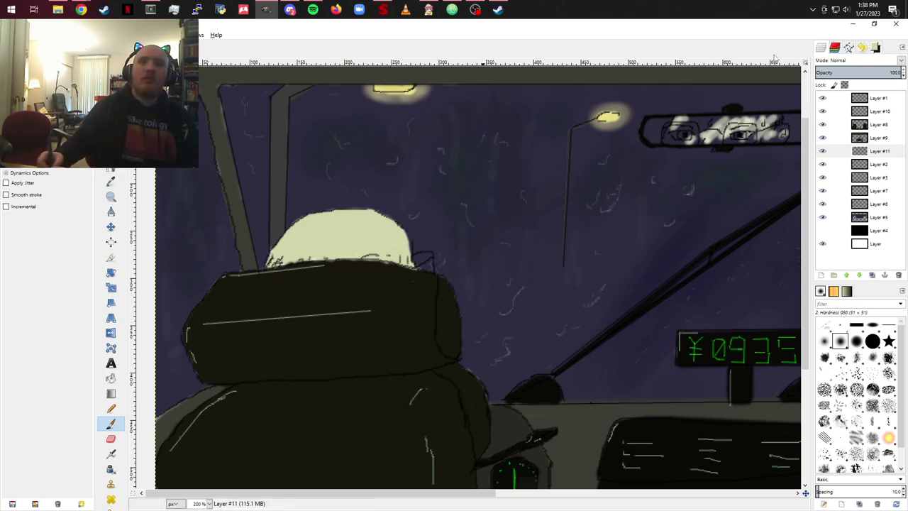
Step: Lighten the paint colour to eaecce and brush a soft highlight onto the upper part of the driver's cap
{"action": "left_click", "coordinate": [875, 47]}
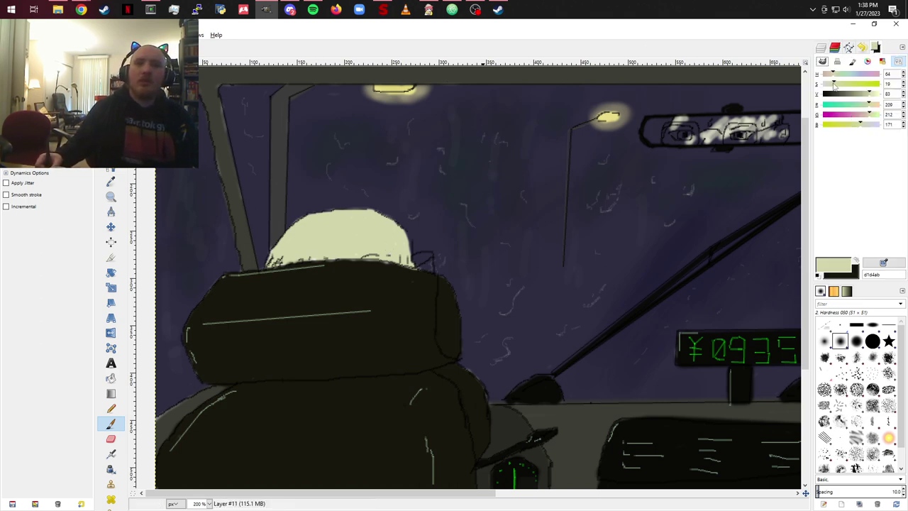
{"action": "left_click_drag", "start_coordinate": [868, 99], "coordinate": [831, 84]}
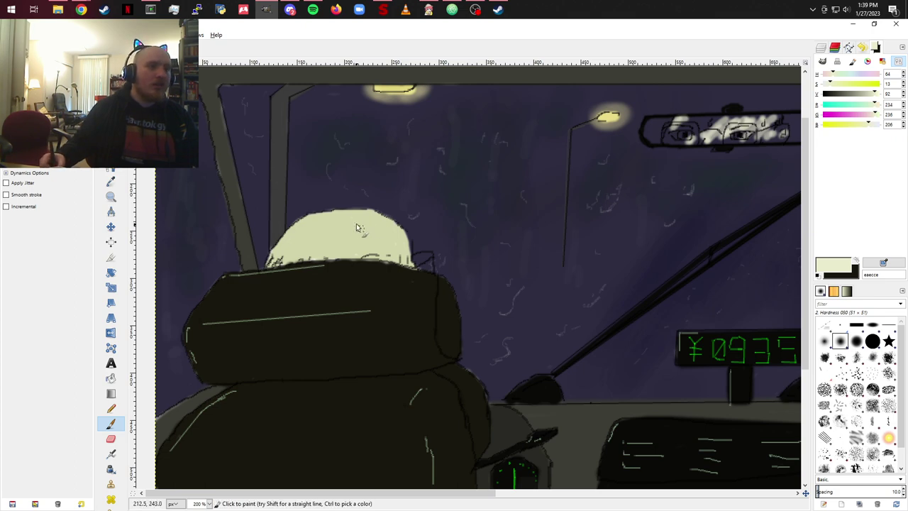
{"action": "left_click_drag", "start_coordinate": [360, 222], "coordinate": [377, 231]}
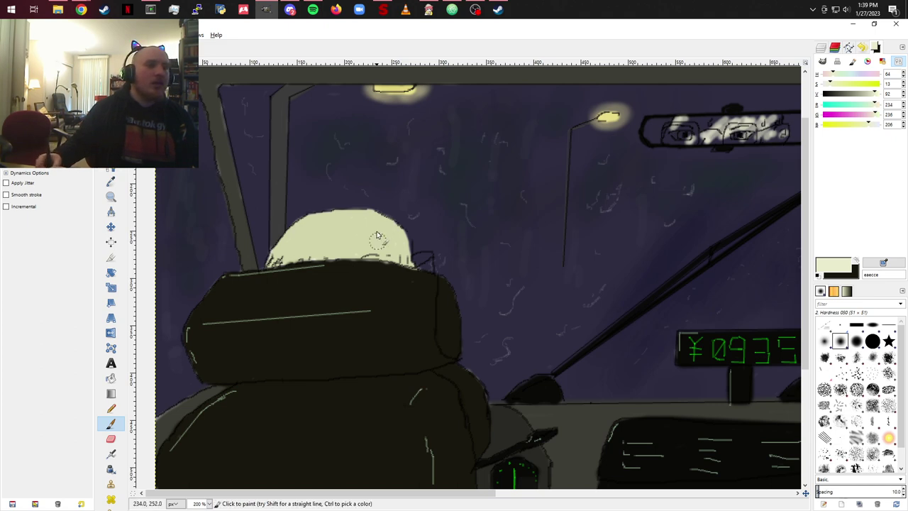
{"action": "mouse_move", "coordinate": [376, 232]}
{"action": "left_mouse_down"}
{"action": "mouse_move", "coordinate": [353, 235]}
{"action": "mouse_move", "coordinate": [374, 231]}
{"action": "mouse_move", "coordinate": [337, 241]}
{"action": "mouse_move", "coordinate": [381, 226]}
{"action": "left_mouse_up"}
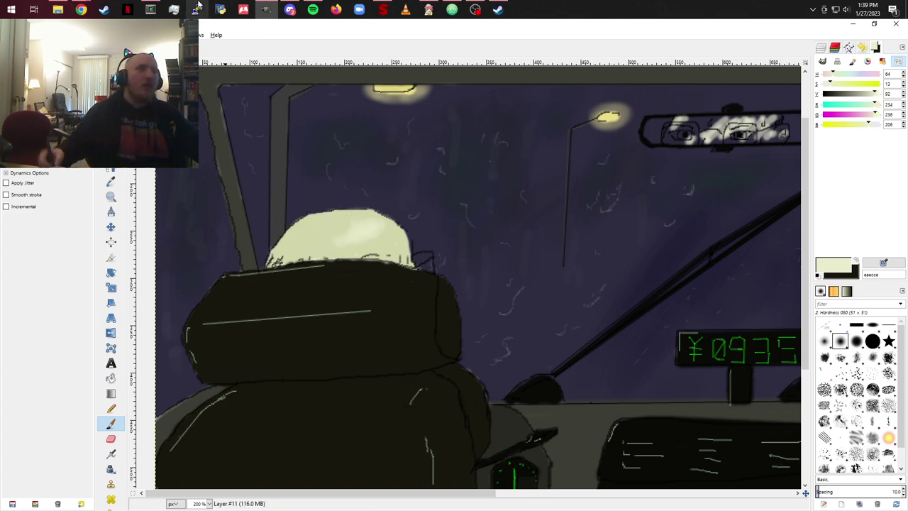
Step: On Layer #9, fill the rounded shape between the driver's seat and the console with dark grey 242420 and shade it with black 000000
{"action": "left_click", "coordinate": [216, 35]}
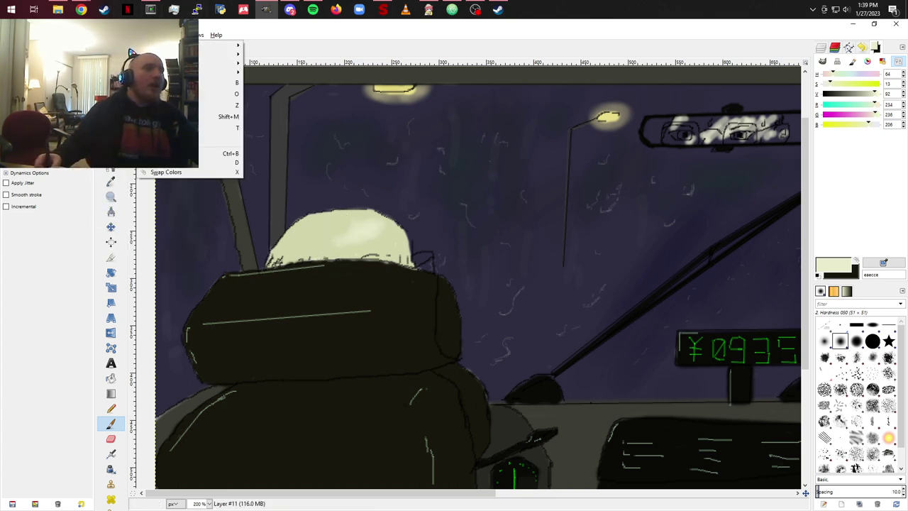
{"action": "mouse_move", "coordinate": [142, 65]}
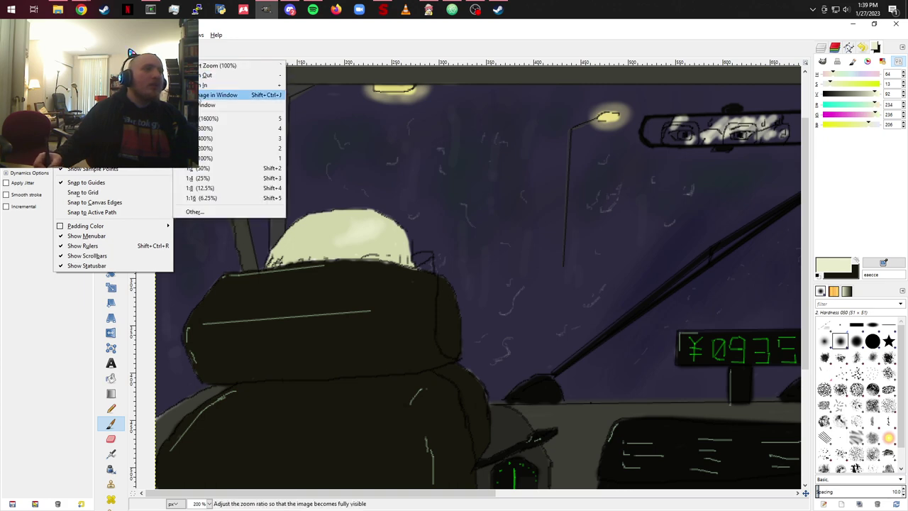
{"action": "left_click", "coordinate": [205, 158]}
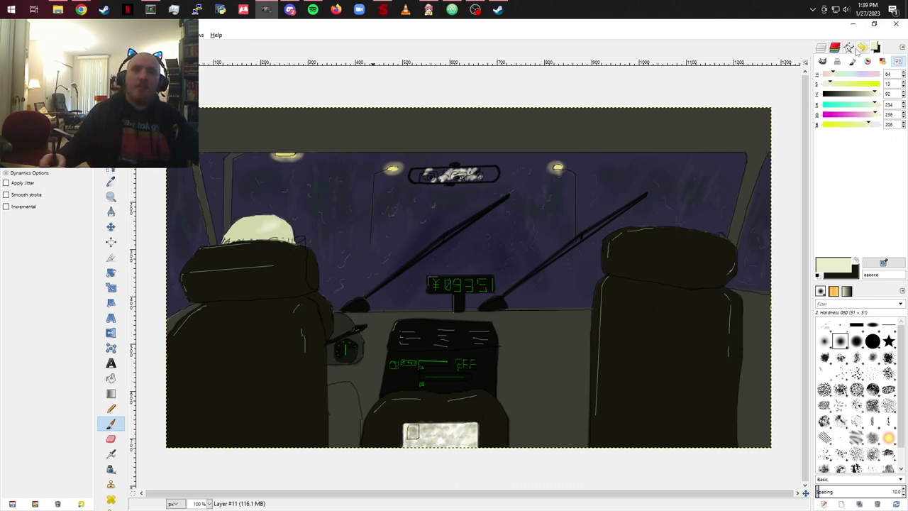
{"action": "left_click", "coordinate": [821, 49]}
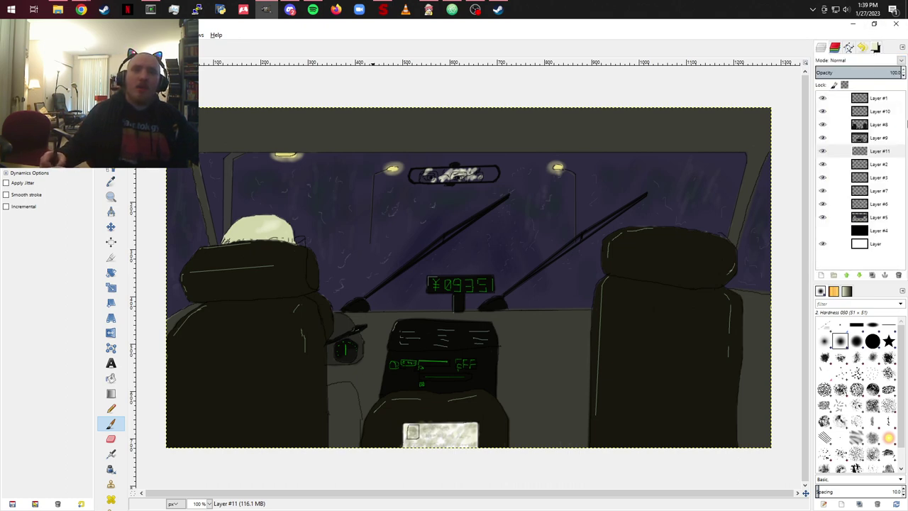
{"action": "left_click", "coordinate": [880, 139]}
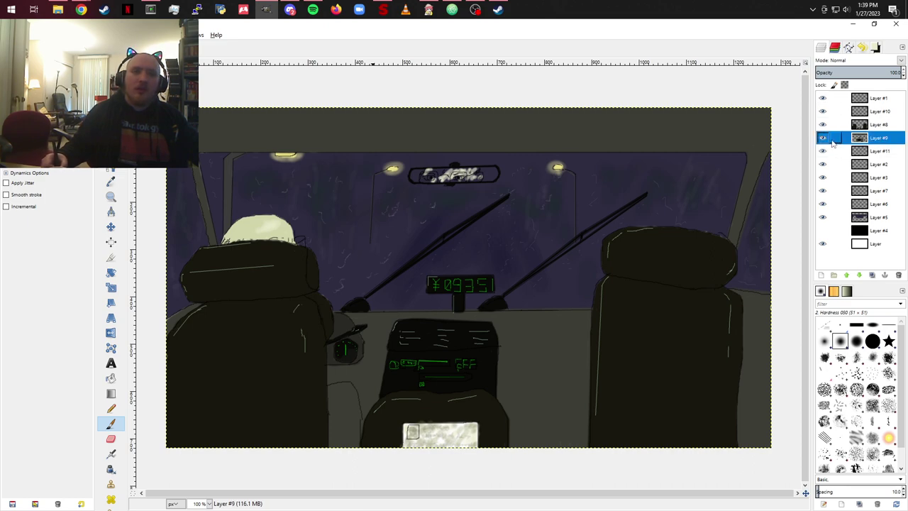
{"action": "left_click", "coordinate": [877, 47]}
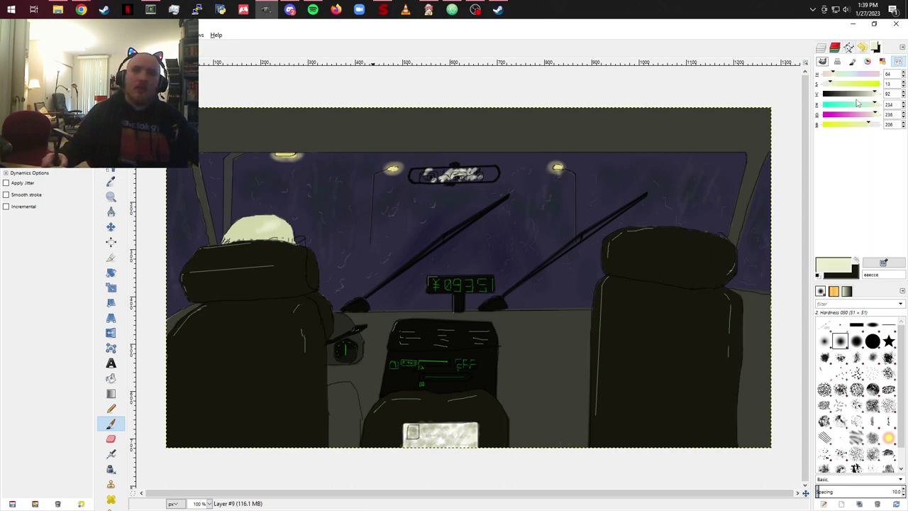
{"action": "left_click_drag", "start_coordinate": [878, 95], "coordinate": [827, 95]}
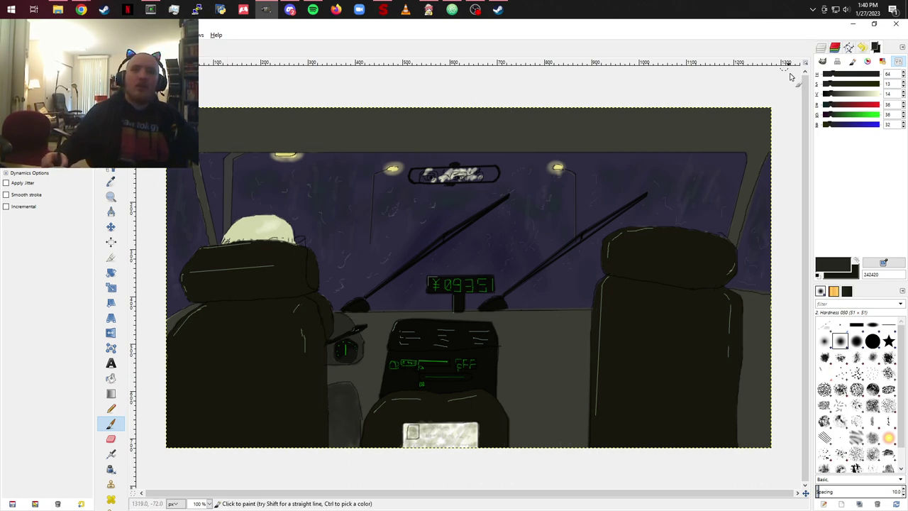
{"action": "left_click_drag", "start_coordinate": [834, 94], "coordinate": [820, 95]}
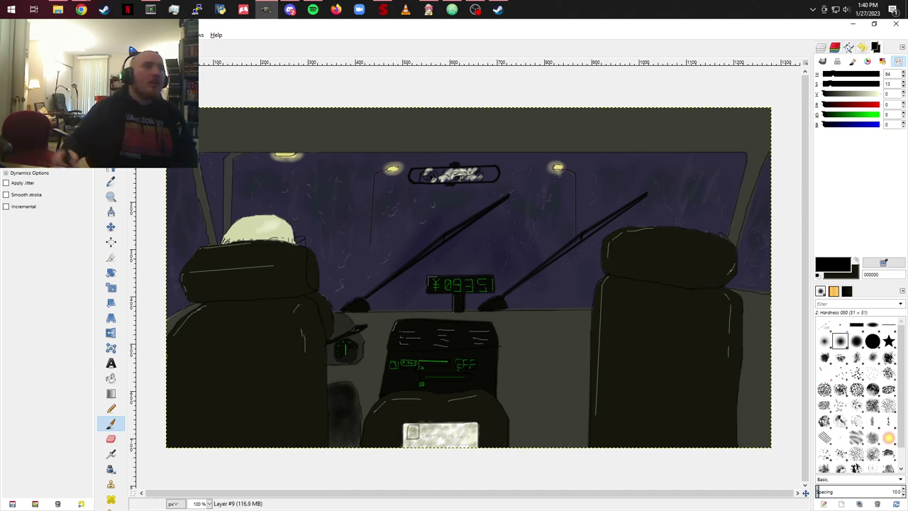
Step: Switch to the code editor, check the opening scene's image name at the start of march15.rpy, and return to GIMP
{"action": "left_click", "coordinate": [453, 10]}
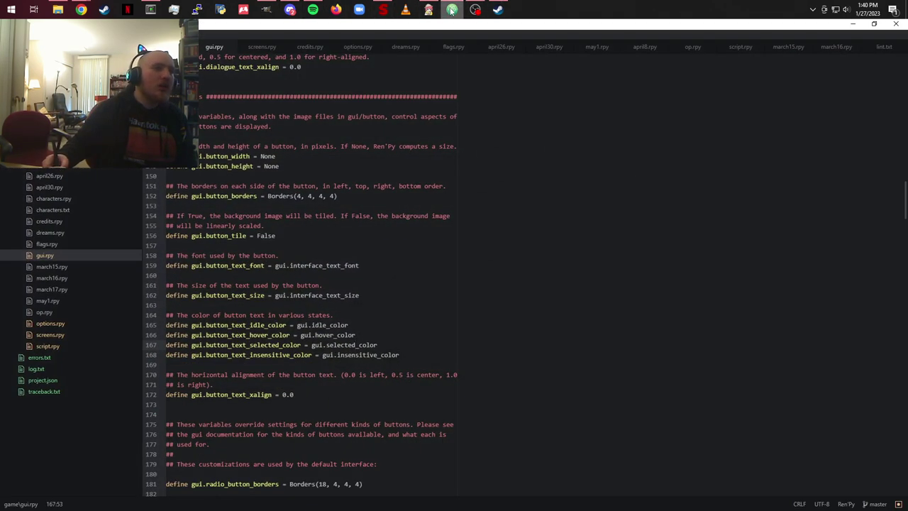
{"action": "left_click", "coordinate": [57, 267]}
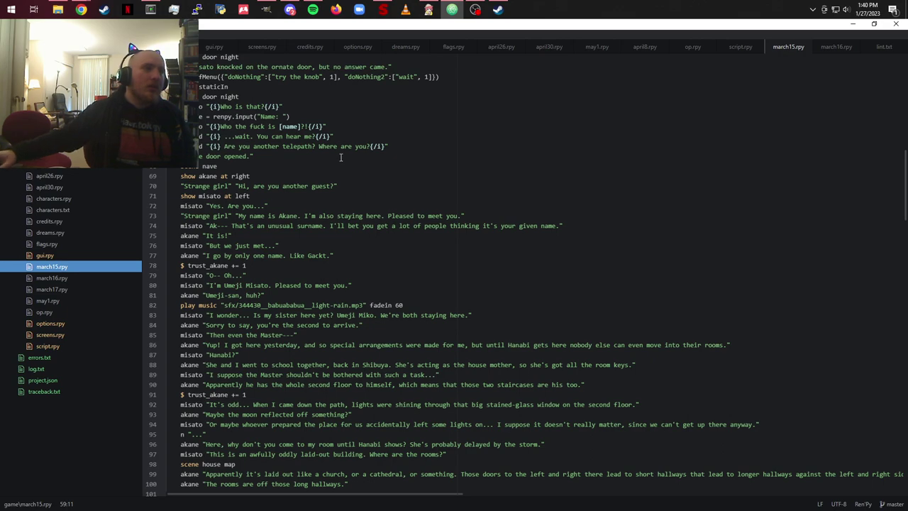
{"action": "scroll", "coordinate": [340, 157], "scroll_direction": "up", "scroll_amount": 19}
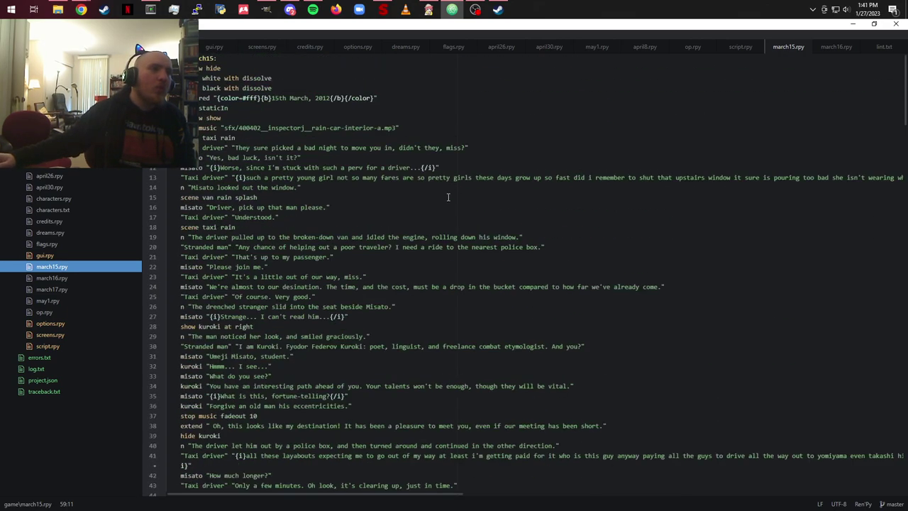
{"action": "left_click", "coordinate": [452, 7]}
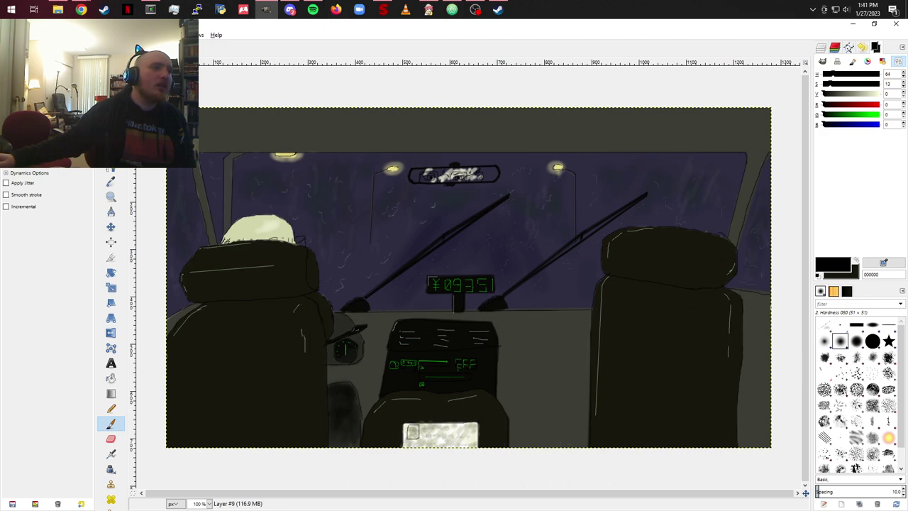
Step: Export the drawing as taxi rain.png to the game's images folder with the default PNG options
{"action": "key", "text": "alt+f"}
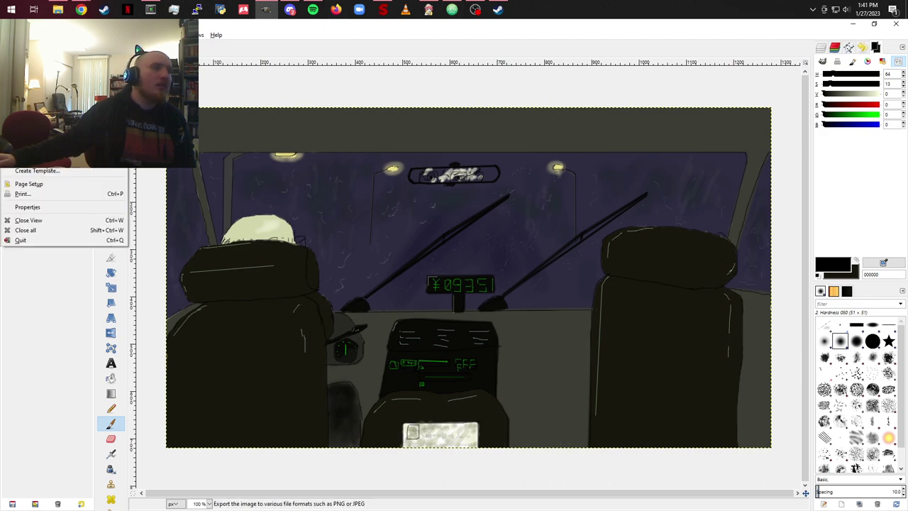
{"action": "key", "text": "Return"}
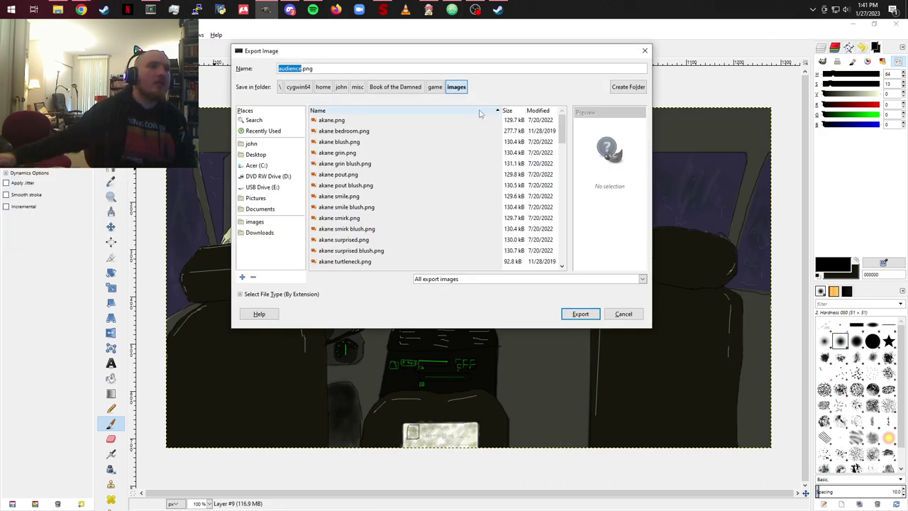
{"action": "key", "text": "BackSpace"}
{"action": "type", "text": "taxi rai"}
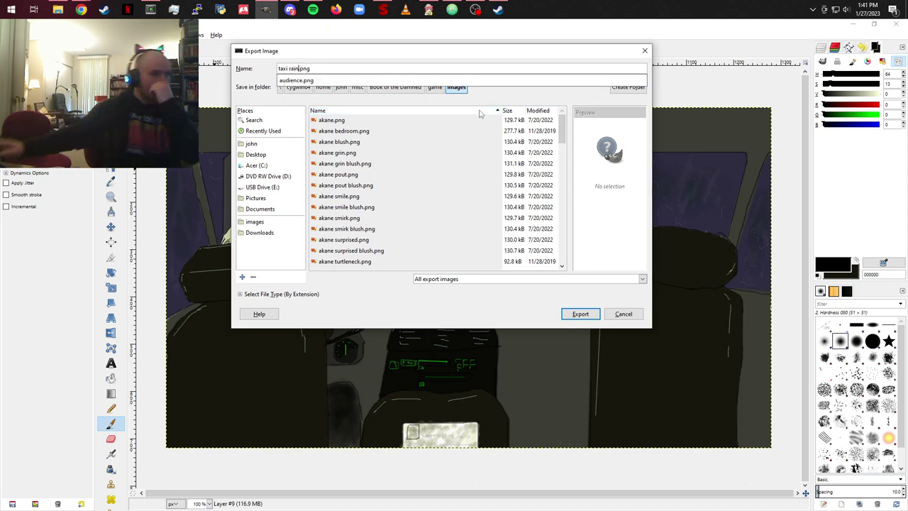
{"action": "key", "text": "Return"}
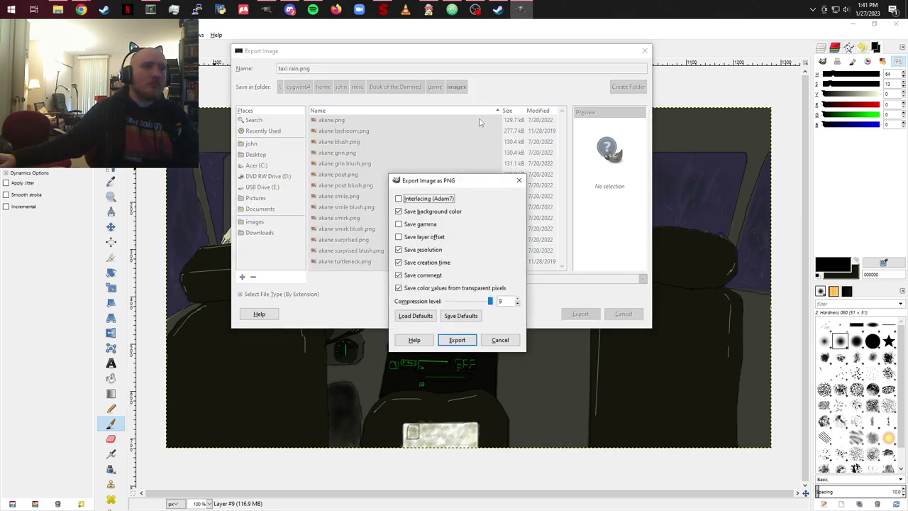
{"action": "left_click", "coordinate": [457, 340]}
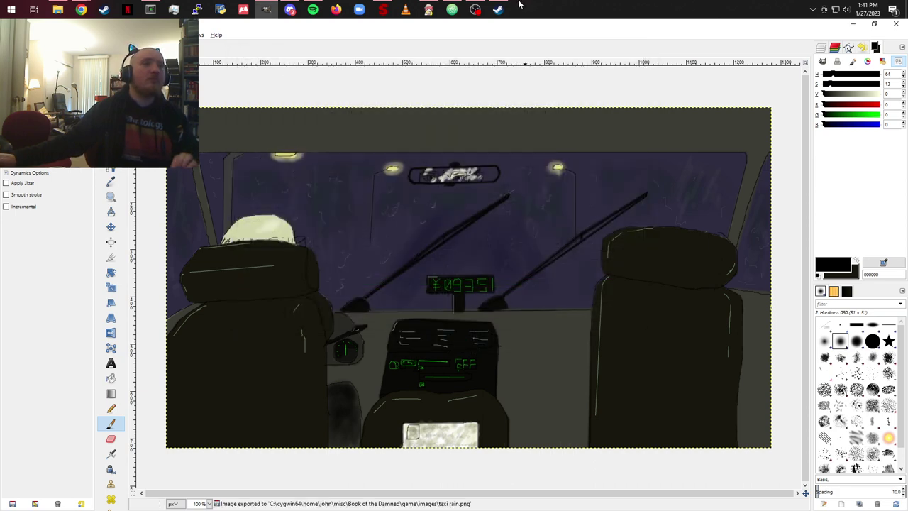
Step: Switch to the Ren'Py Launcher, launch Book of the Damned, start the game and check the taxi background through the opening dialogue lines
{"action": "left_click", "coordinate": [429, 10]}
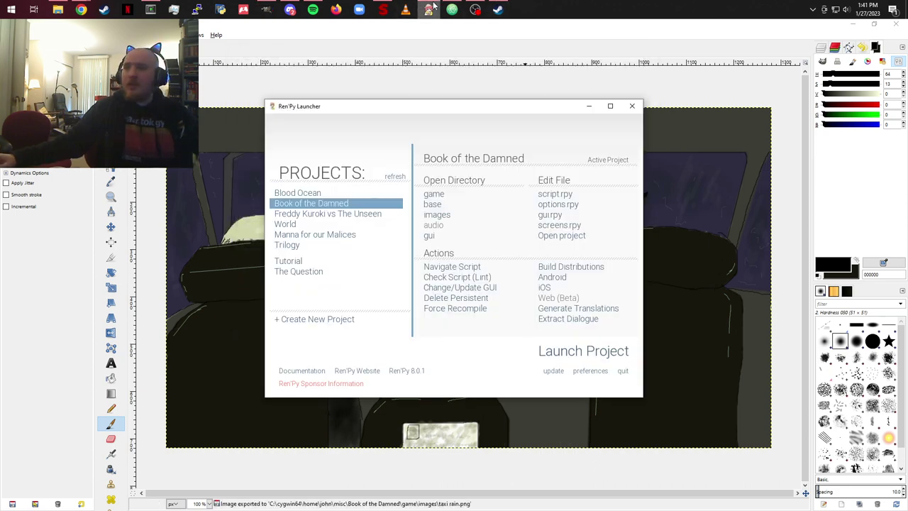
{"action": "left_click", "coordinate": [582, 352]}
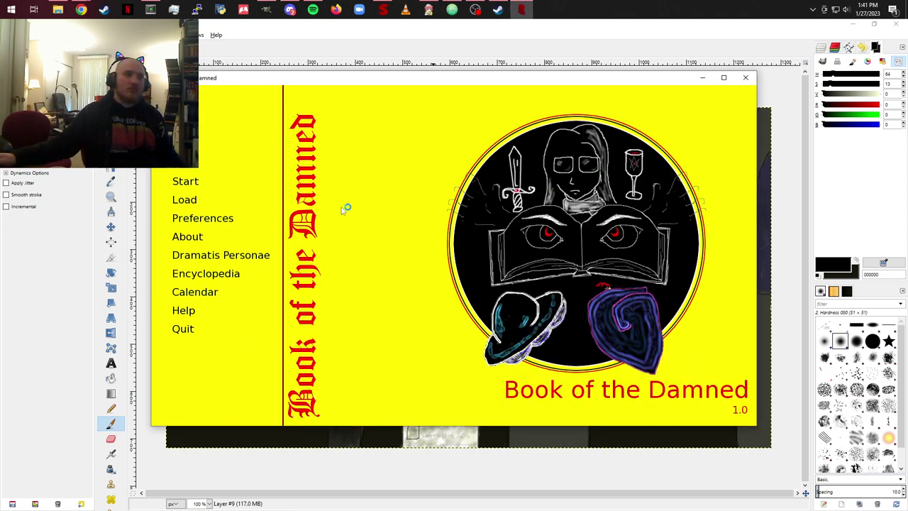
{"action": "left_click", "coordinate": [179, 179]}
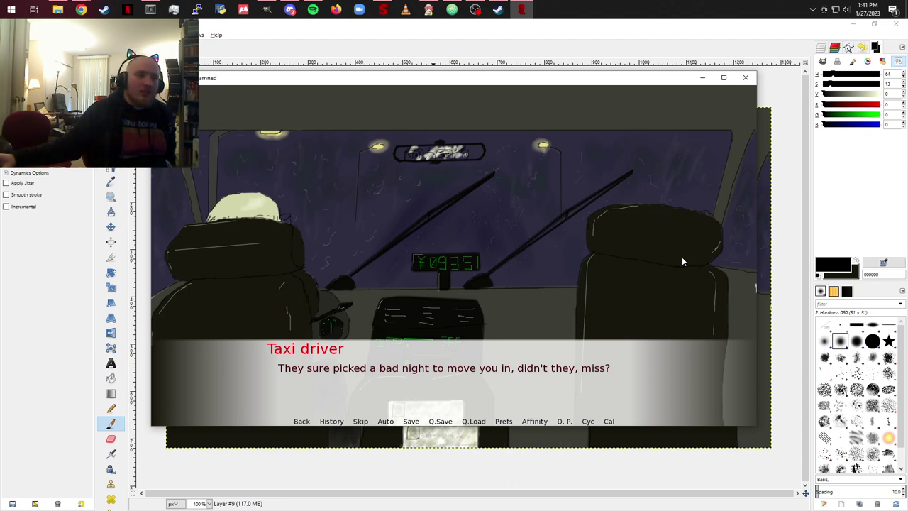
{"action": "left_click", "coordinate": [682, 261]}
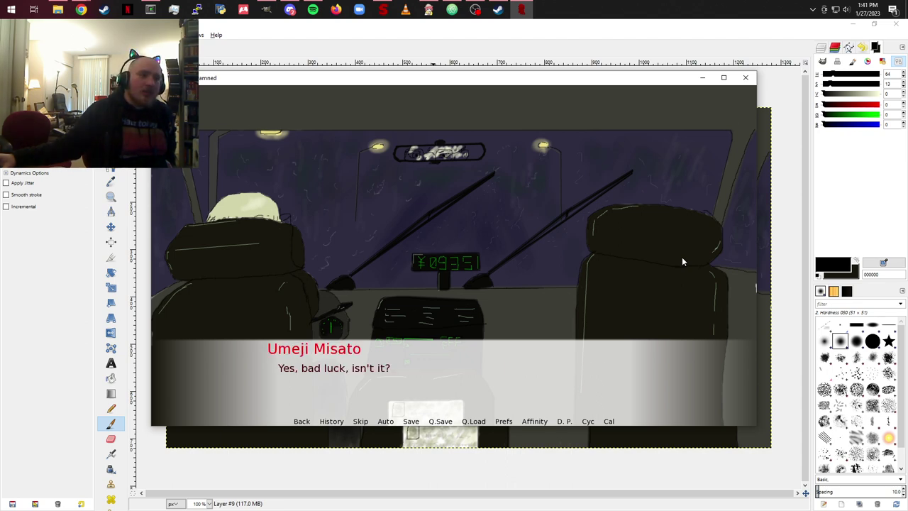
{"action": "left_click", "coordinate": [682, 261]}
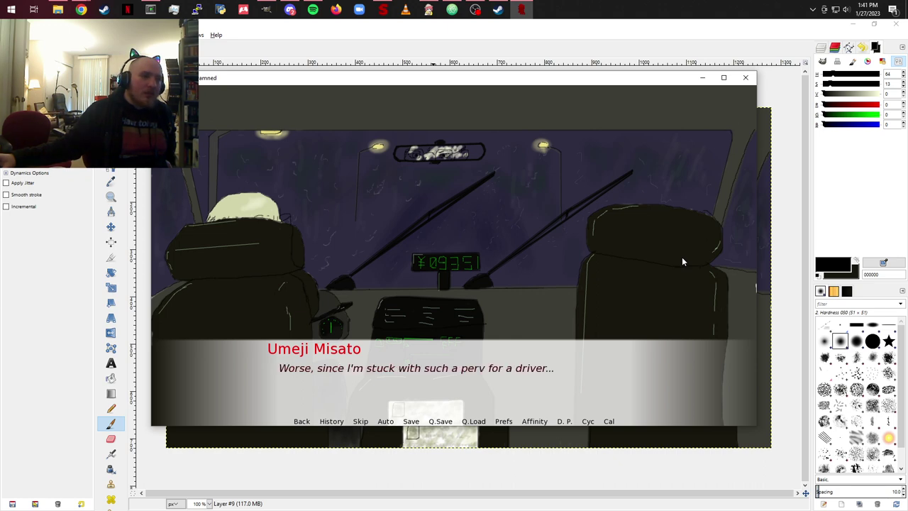
{"action": "left_click", "coordinate": [682, 261]}
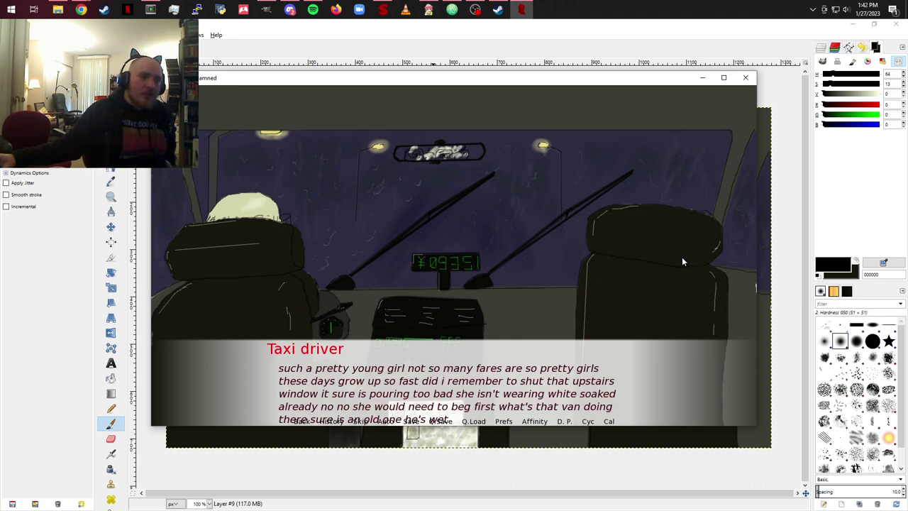
Step: Play through the taxi scene, rolling back once, up to the driver pulling up at the broken-down van
{"action": "left_click", "coordinate": [682, 261]}
{"action": "left_click", "coordinate": [682, 262]}
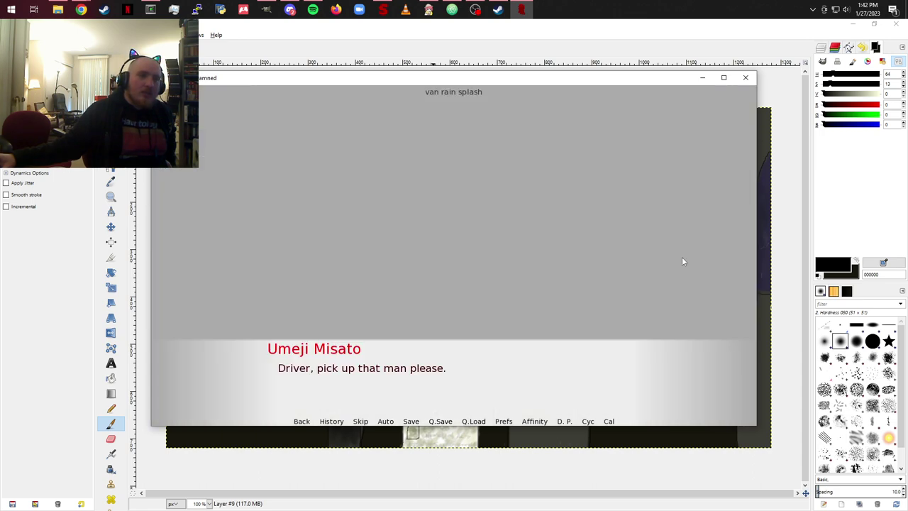
{"action": "scroll", "coordinate": [682, 261], "scroll_direction": "up", "scroll_amount": 1}
{"action": "left_click", "coordinate": [684, 137]}
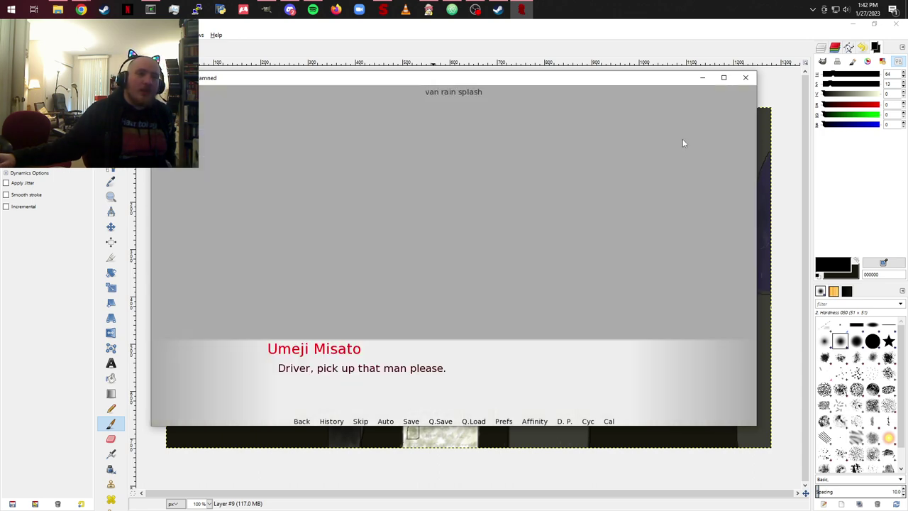
{"action": "scroll", "coordinate": [683, 138], "scroll_direction": "up", "scroll_amount": 1}
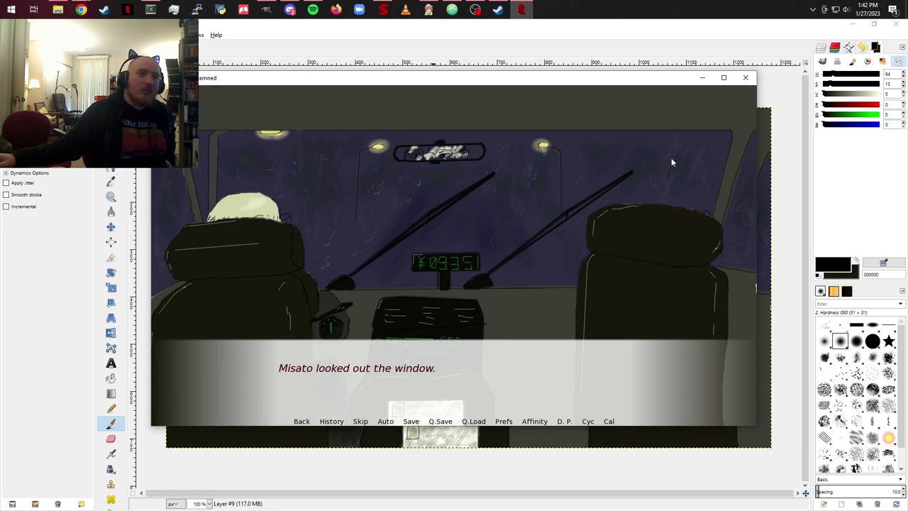
{"action": "left_click", "coordinate": [657, 195]}
{"action": "left_click", "coordinate": [658, 195]}
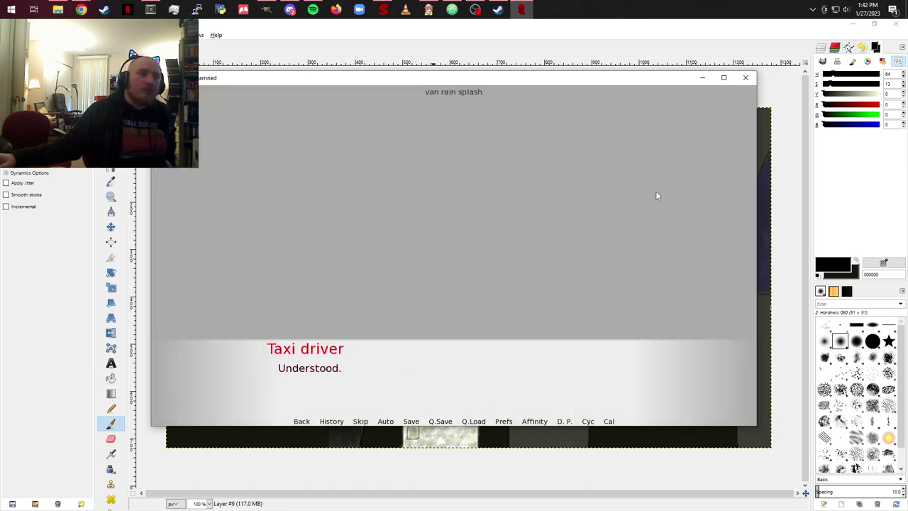
{"action": "left_click", "coordinate": [657, 195]}
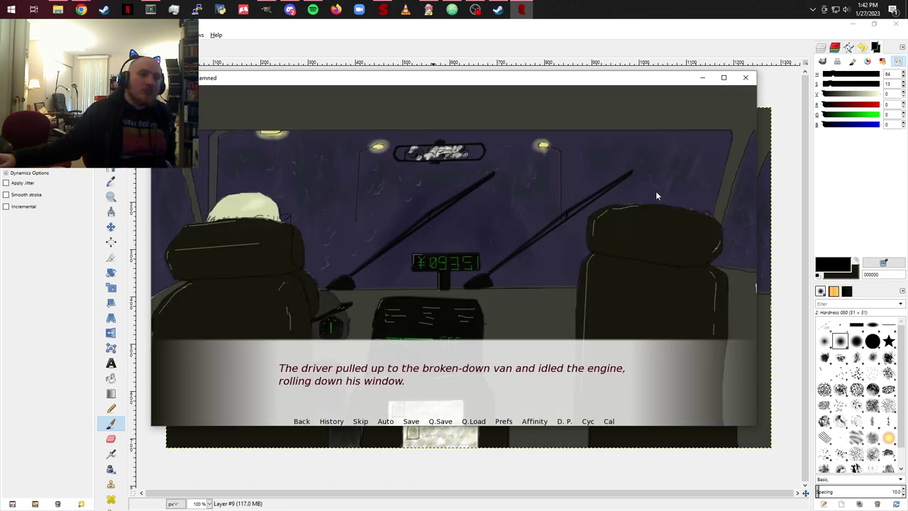
Step: Advance the taxi dialogue until the white-haired man's sprite is shown over the taxi background
{"action": "left_click", "coordinate": [657, 196]}
{"action": "left_click", "coordinate": [657, 196]}
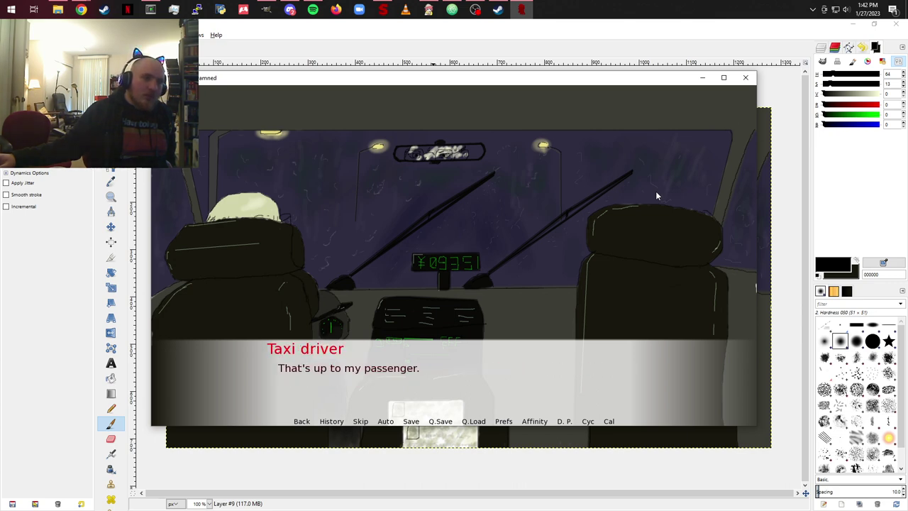
{"action": "left_click", "coordinate": [656, 196]}
{"action": "left_click", "coordinate": [656, 196]}
{"action": "left_click", "coordinate": [657, 196]}
{"action": "left_click", "coordinate": [657, 196]}
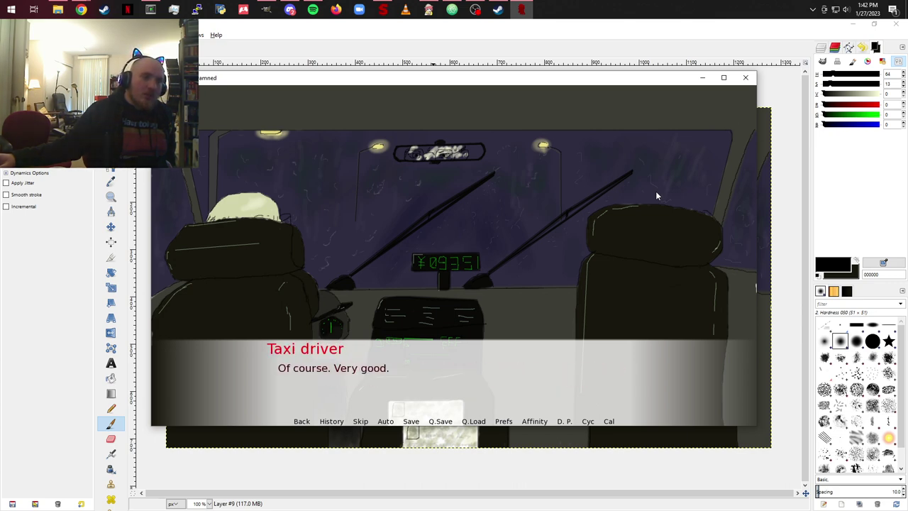
{"action": "left_click", "coordinate": [656, 196]}
{"action": "left_click", "coordinate": [656, 196]}
{"action": "left_click", "coordinate": [656, 196]}
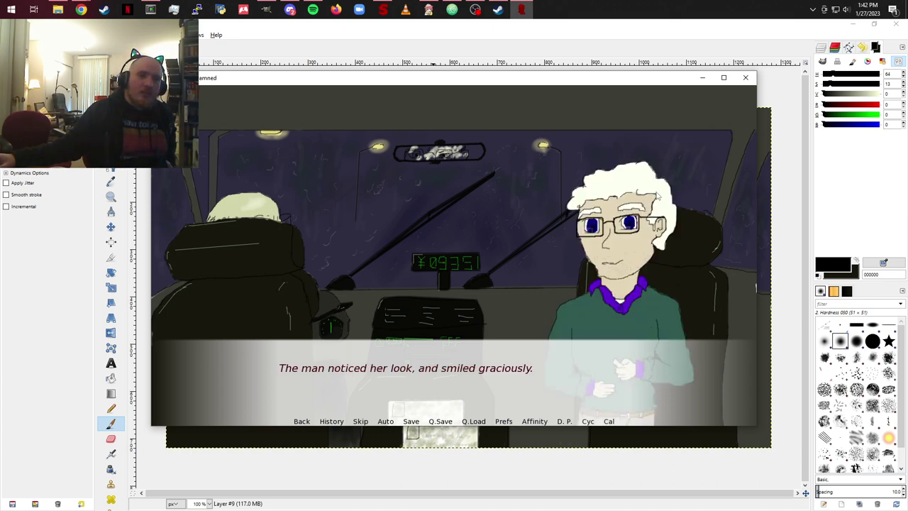
Step: Play through the conversation with the white-haired man until he is let out by the police box
{"action": "left_click", "coordinate": [658, 196]}
{"action": "left_click", "coordinate": [658, 196]}
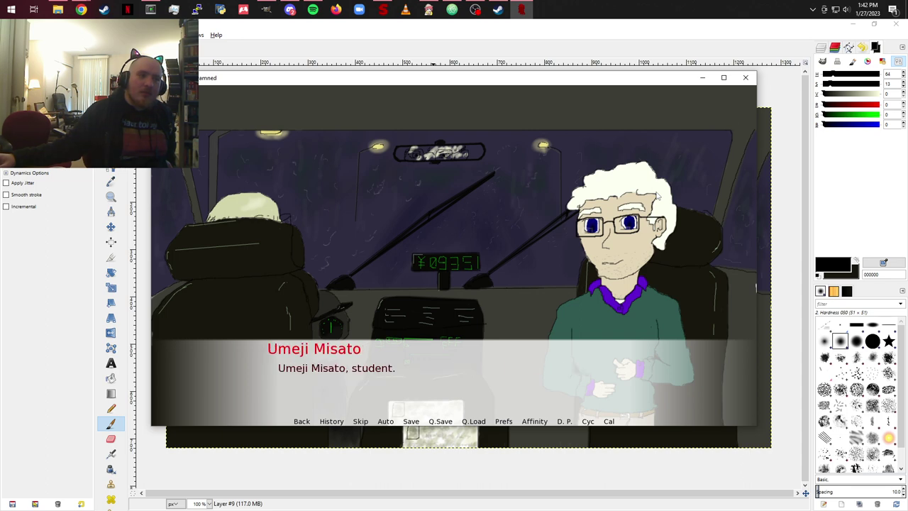
{"action": "left_click", "coordinate": [658, 196]}
{"action": "left_click", "coordinate": [658, 196]}
{"action": "left_click", "coordinate": [658, 196]}
{"action": "left_click", "coordinate": [658, 196]}
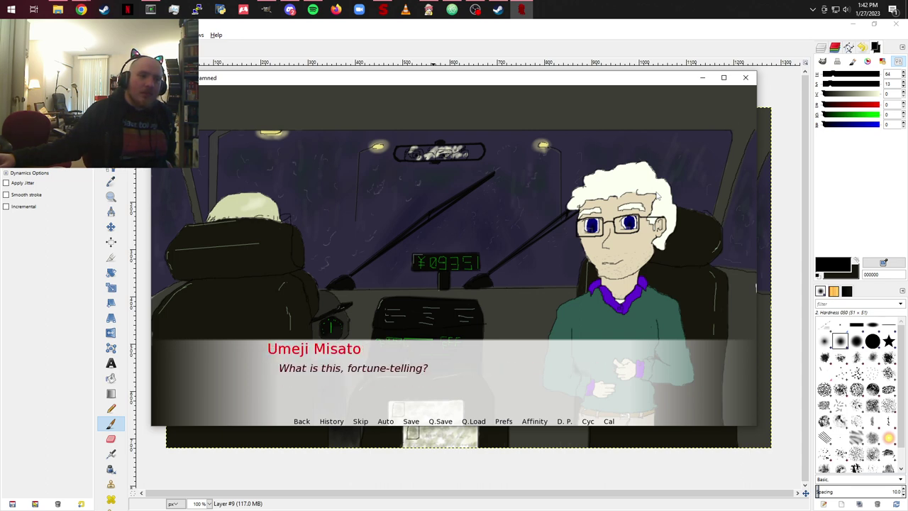
{"action": "left_click", "coordinate": [657, 197]}
{"action": "left_click", "coordinate": [657, 196]}
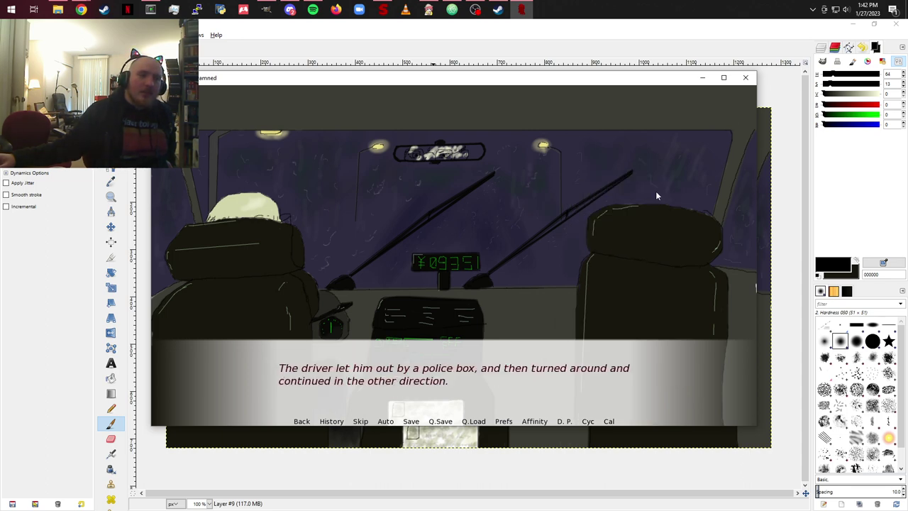
Step: Play the rest of the taxi ride through to the path entrance night scene
{"action": "left_click", "coordinate": [657, 197]}
{"action": "left_click", "coordinate": [656, 196]}
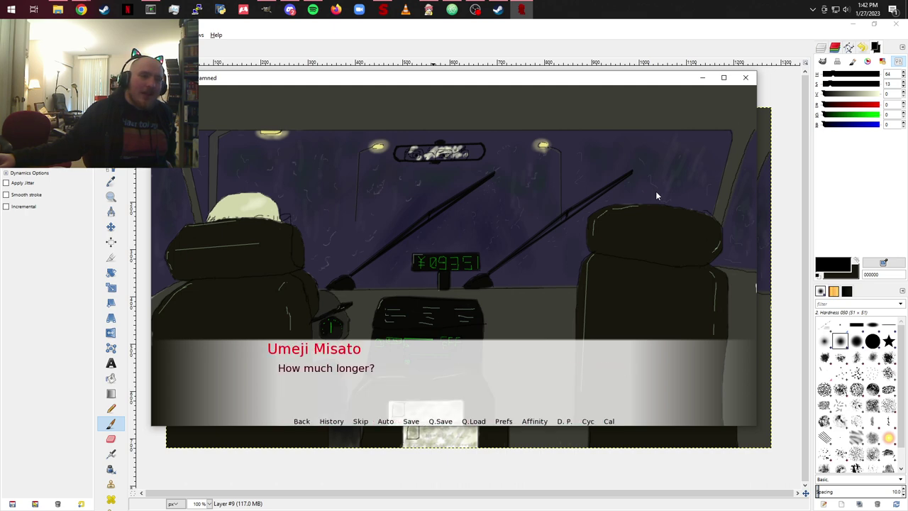
{"action": "left_click", "coordinate": [656, 196]}
{"action": "left_click", "coordinate": [656, 196]}
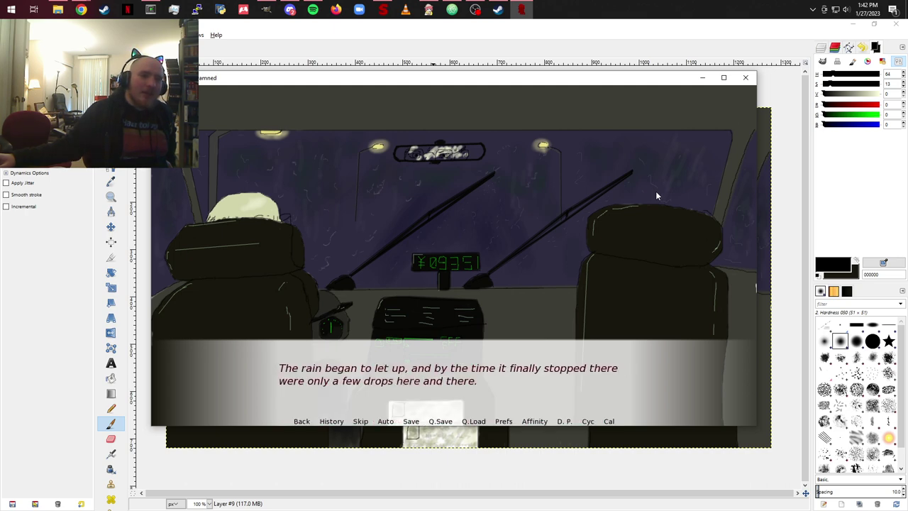
{"action": "left_click", "coordinate": [657, 196]}
{"action": "left_click", "coordinate": [656, 196]}
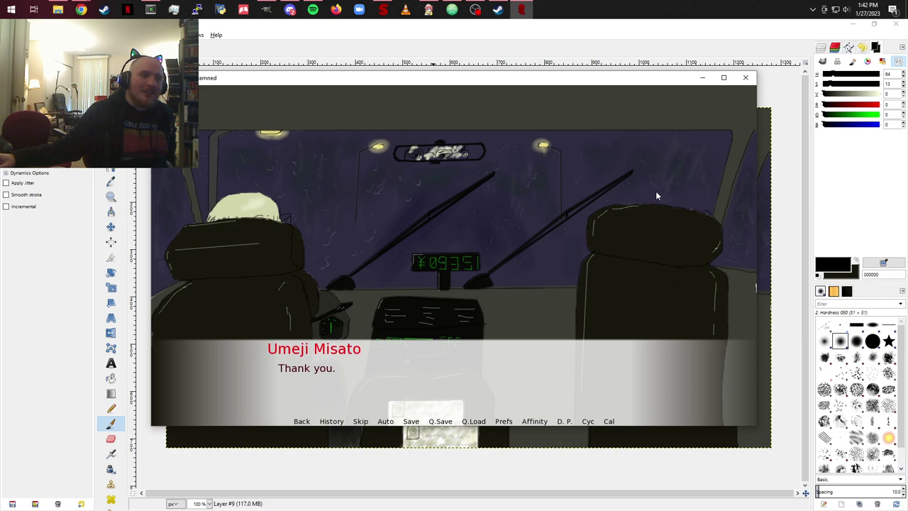
{"action": "left_click", "coordinate": [656, 196]}
{"action": "left_click", "coordinate": [657, 196]}
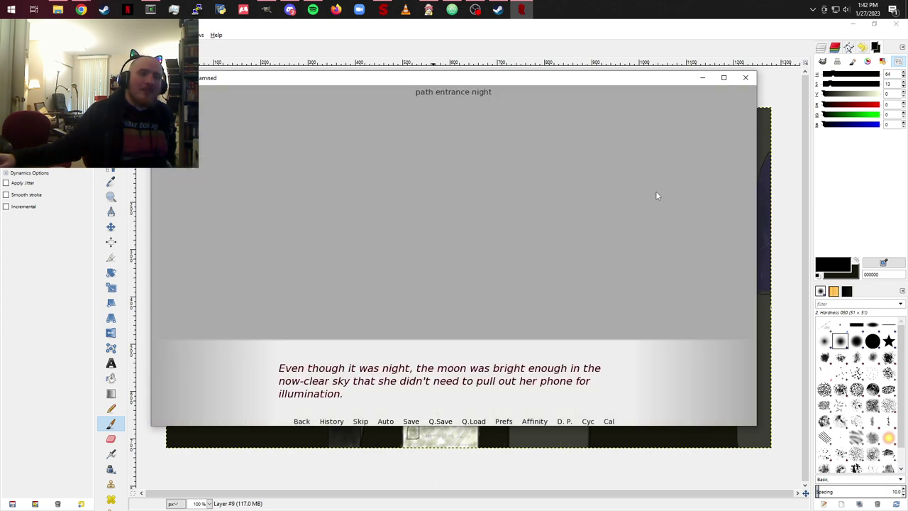
Step: Quit the running game and minimize the Ren'Py Launcher
{"action": "left_click", "coordinate": [747, 78]}
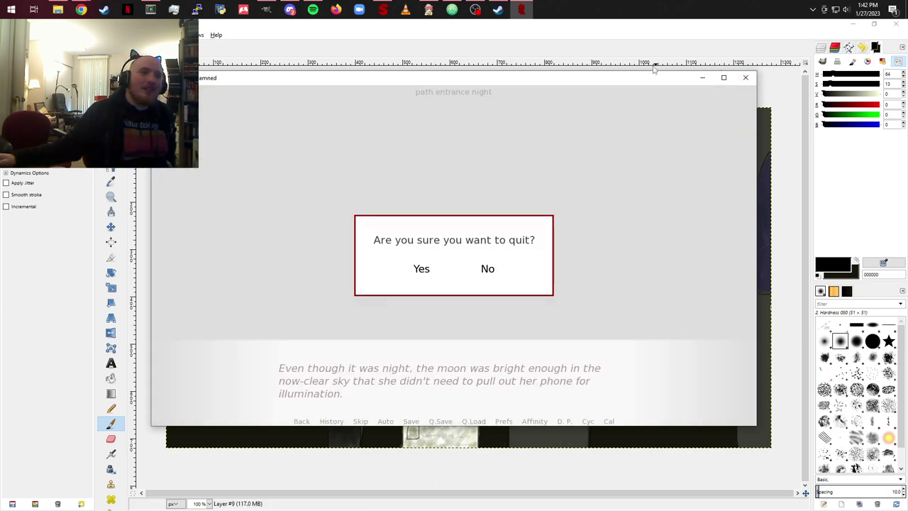
{"action": "left_click", "coordinate": [430, 273]}
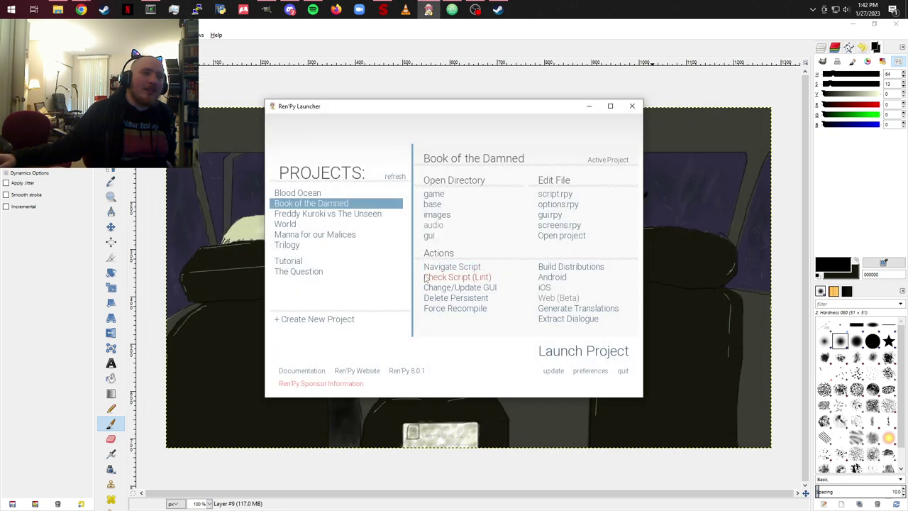
{"action": "left_click", "coordinate": [582, 104]}
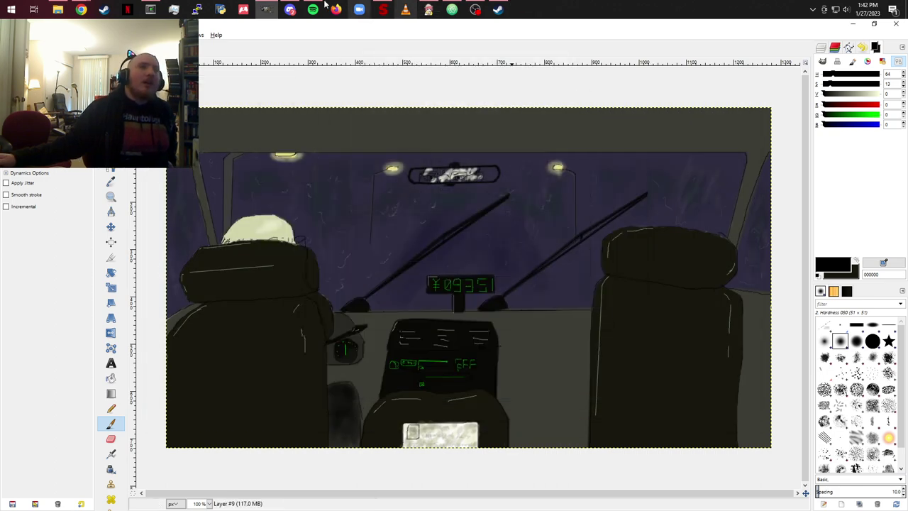
Step: Switch to the terminal, change to the Book of the Damned/game/images directory and list its files
{"action": "left_click", "coordinate": [150, 9]}
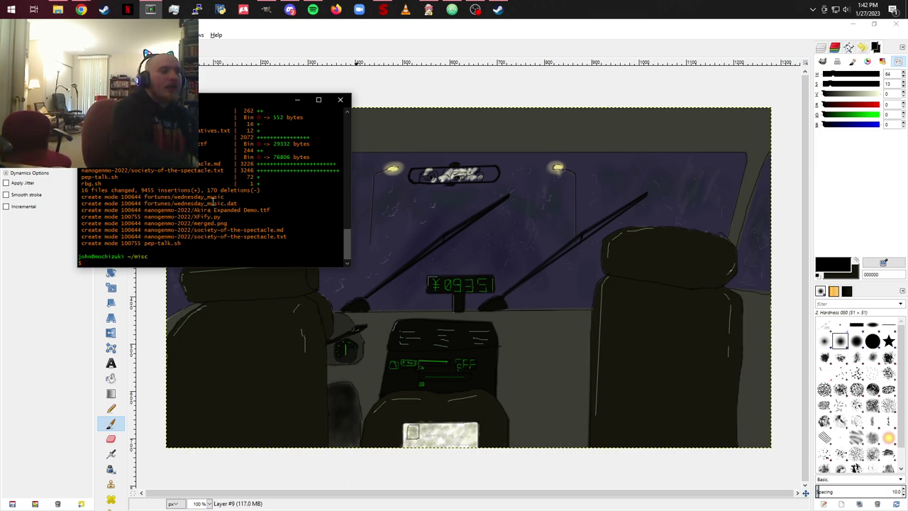
{"action": "type", "text": "cd Book\\"}
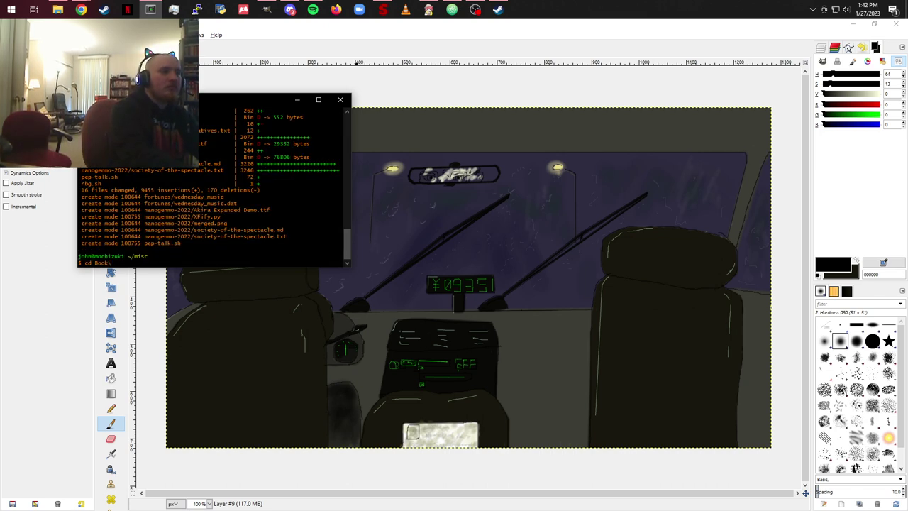
{"action": "key", "text": "Tab"}
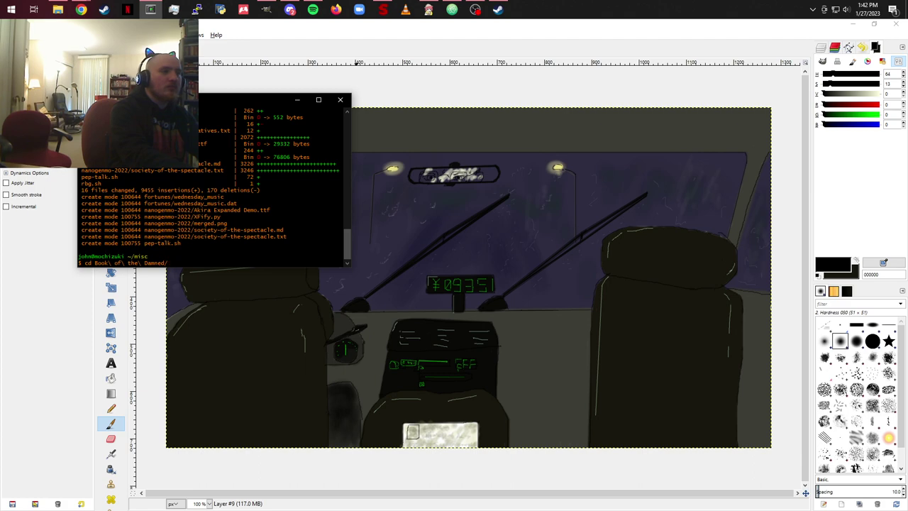
{"action": "type", "text": "ga"}
{"action": "key", "text": "Tab"}
{"action": "type", "text": "im"}
{"action": "key", "text": "Tab"}
{"action": "key", "text": "Return"}
{"action": "type", "text": "ls"}
{"action": "key", "text": "Return"}
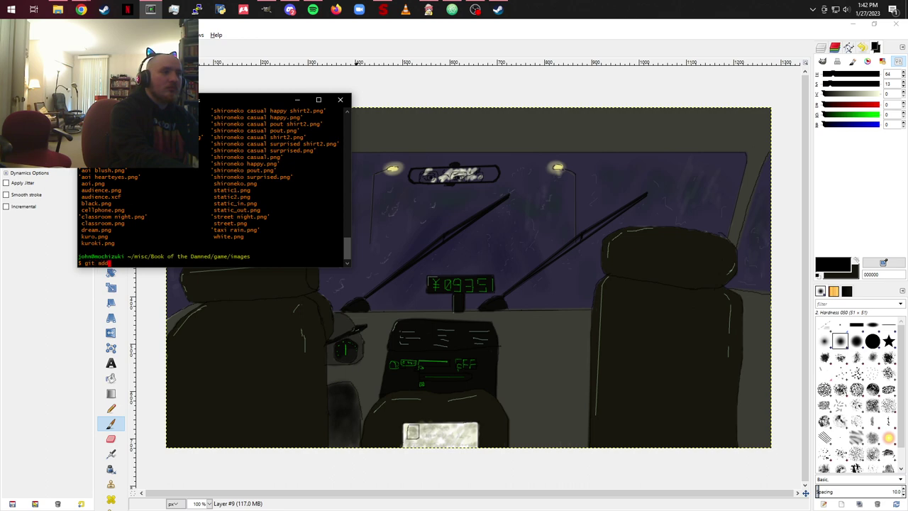
Step: Stage "taxi rain.png" in git and check the diff for remaining changes
{"action": "type", "text": "git add ta"}
{"action": "key", "text": "Tab"}
{"action": "key", "text": "Return"}
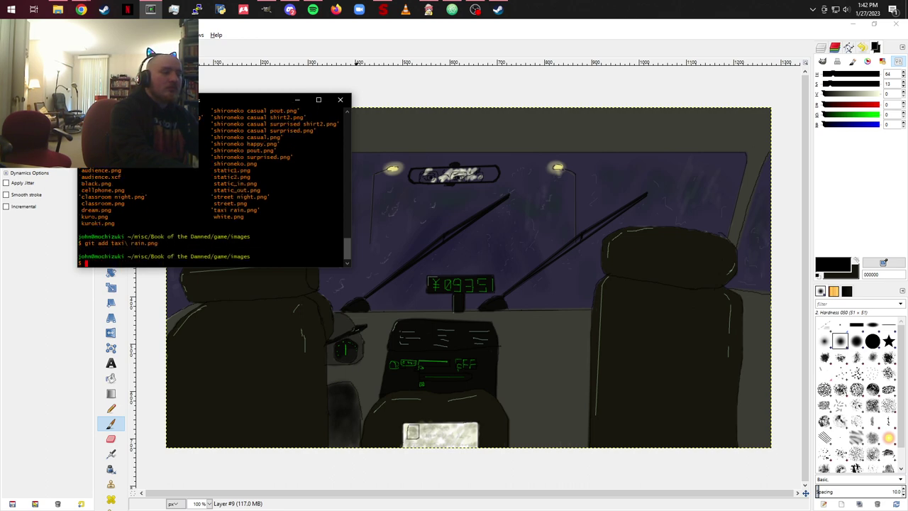
{"action": "type", "text": "git diff"}
{"action": "key", "text": "Return"}
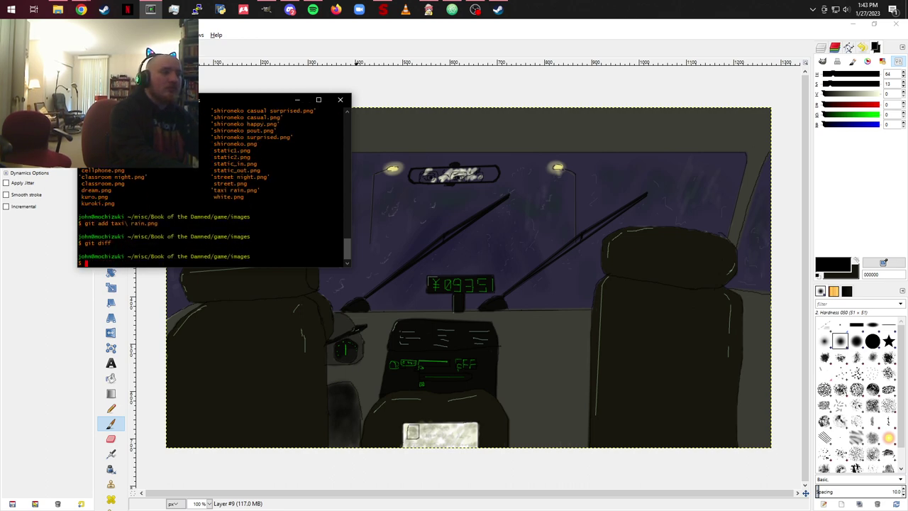
Step: Commit all changes with the message "add taxi rain" and minimize the terminal
{"action": "type", "text": "git "}
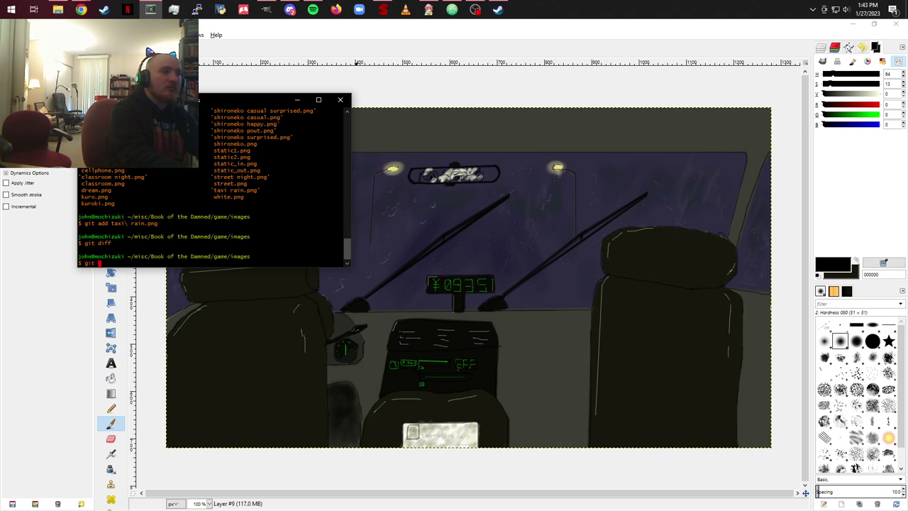
{"action": "type", "text": "commit -a -m \"add taxi rain"}
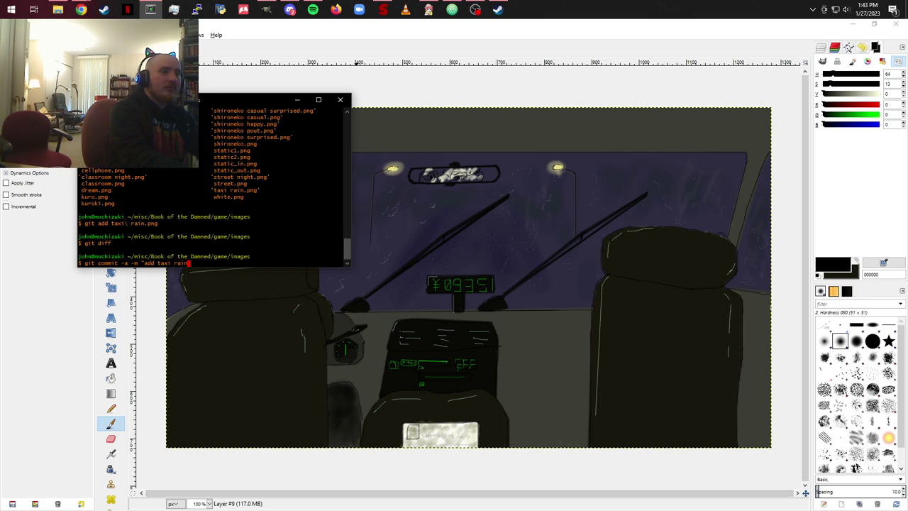
{"action": "type", "text": "\""}
{"action": "key", "text": "Return"}
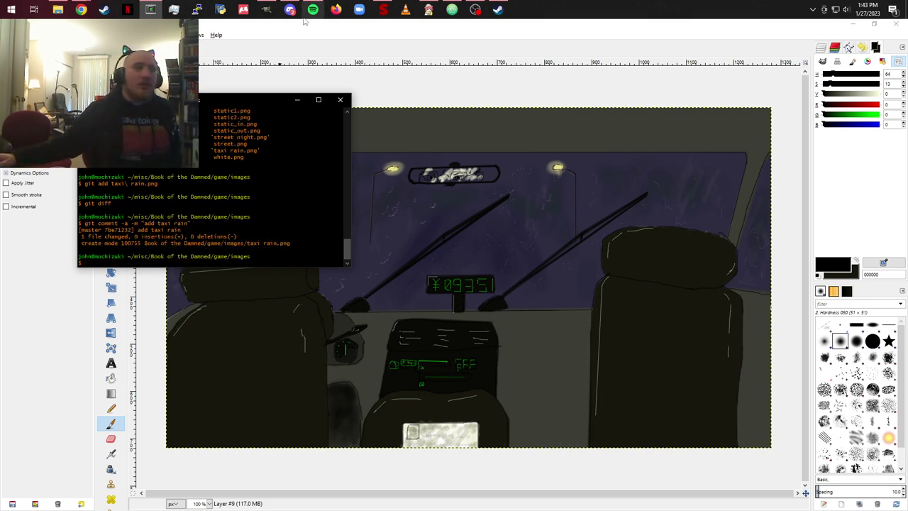
{"action": "left_click", "coordinate": [297, 99]}
Step: Show the layer list in GIMP and open audience.png from the images folder
{"action": "mouse_move", "coordinate": [434, 9]}
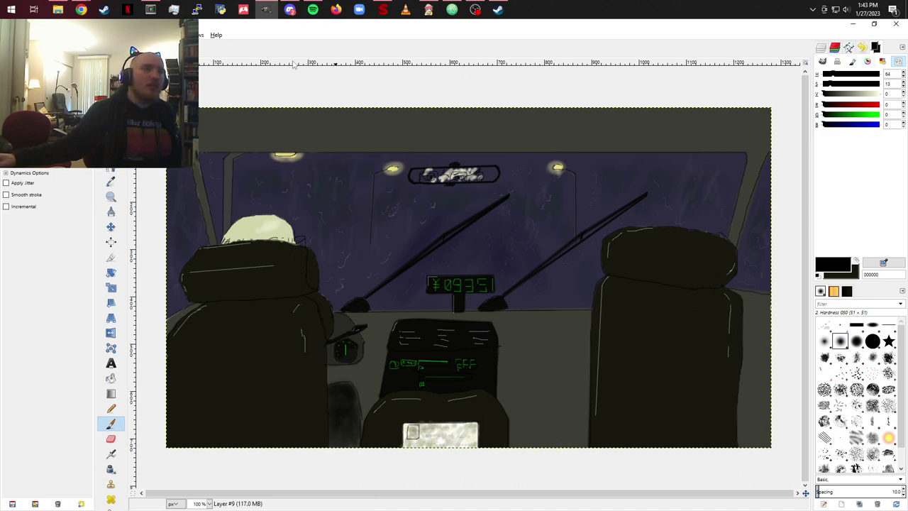
{"action": "left_click", "coordinate": [822, 47]}
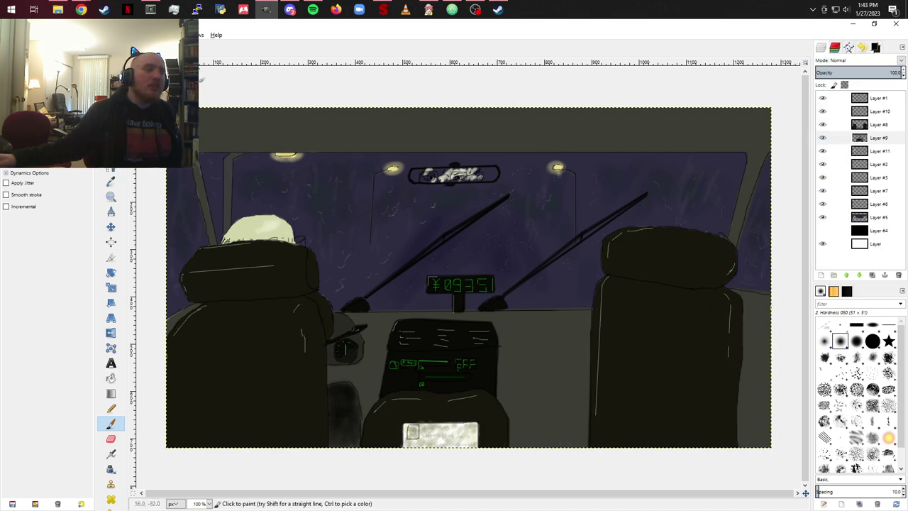
{"action": "key", "text": "alt+f"}
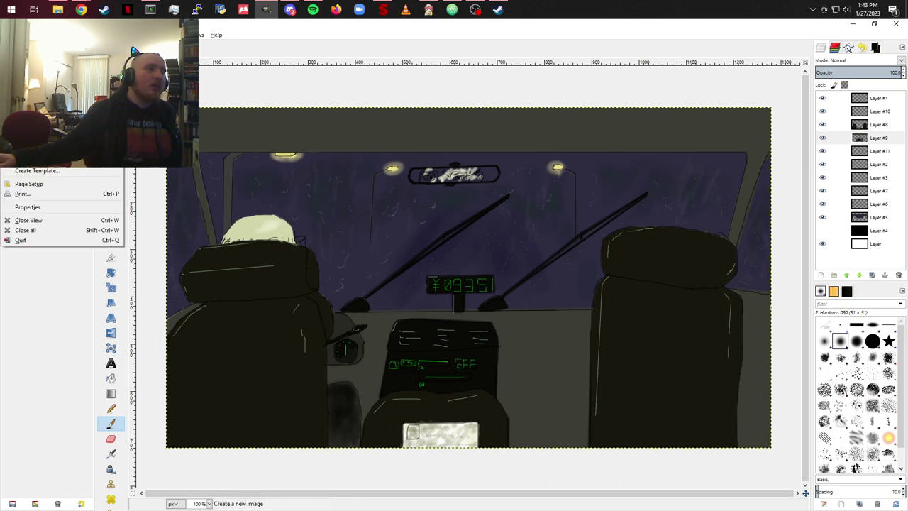
{"action": "key", "text": "Down"}
{"action": "key", "text": "Down"}
{"action": "key", "text": "Return"}
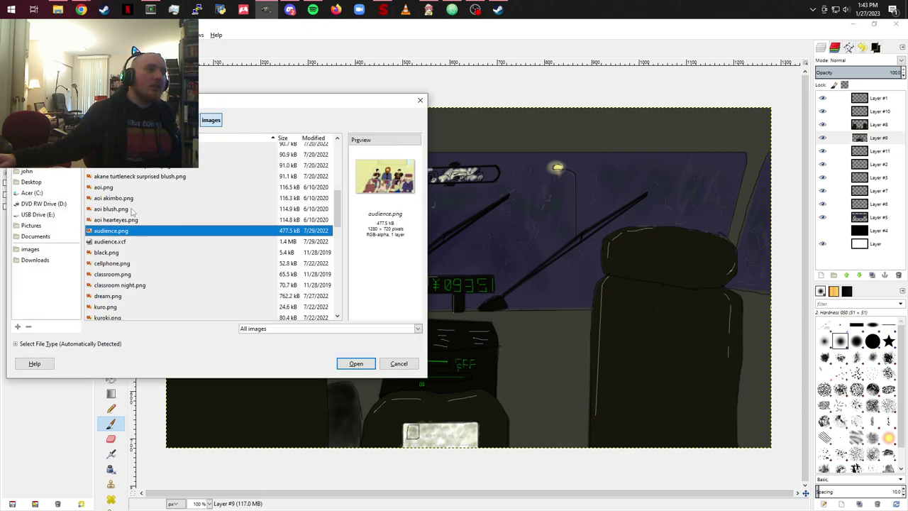
{"action": "left_click", "coordinate": [356, 363]}
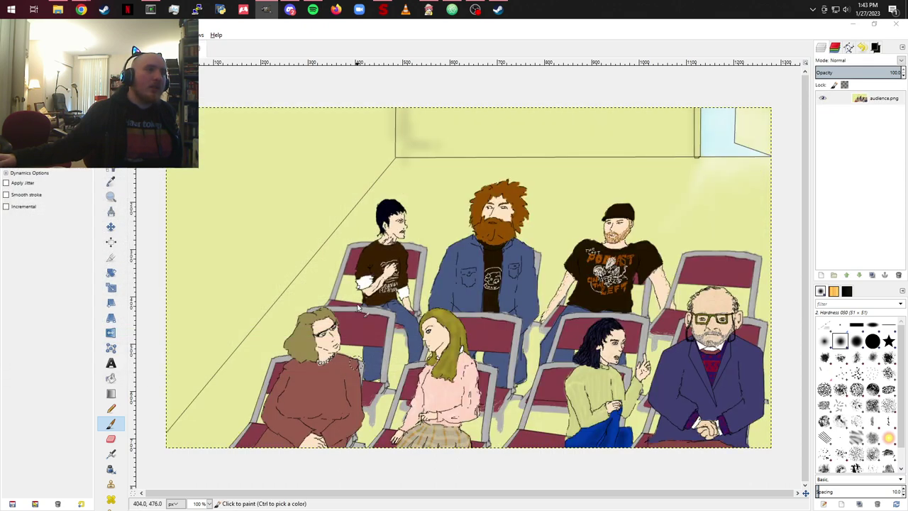
Step: Add a white-filled 1280 × 720 px layer above the audience.png layer
{"action": "left_click", "coordinate": [821, 275]}
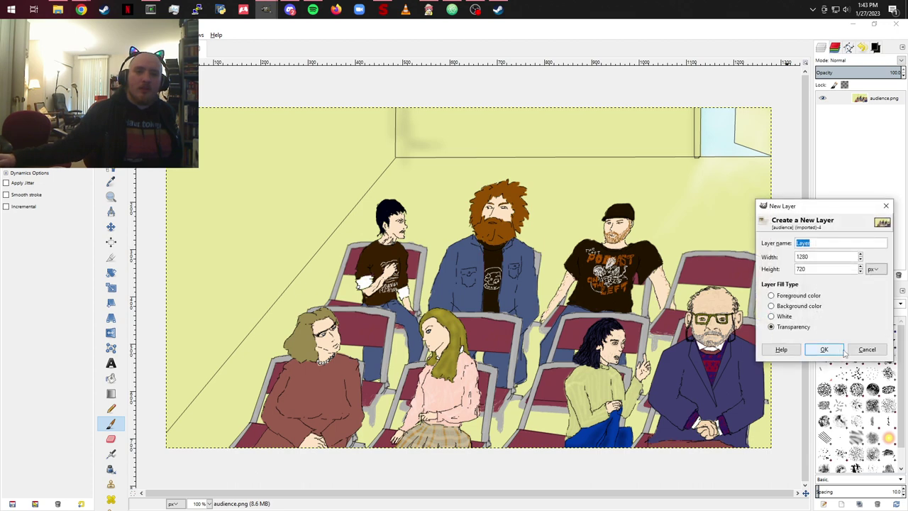
{"action": "left_click", "coordinate": [807, 320]}
{"action": "left_click", "coordinate": [824, 350]}
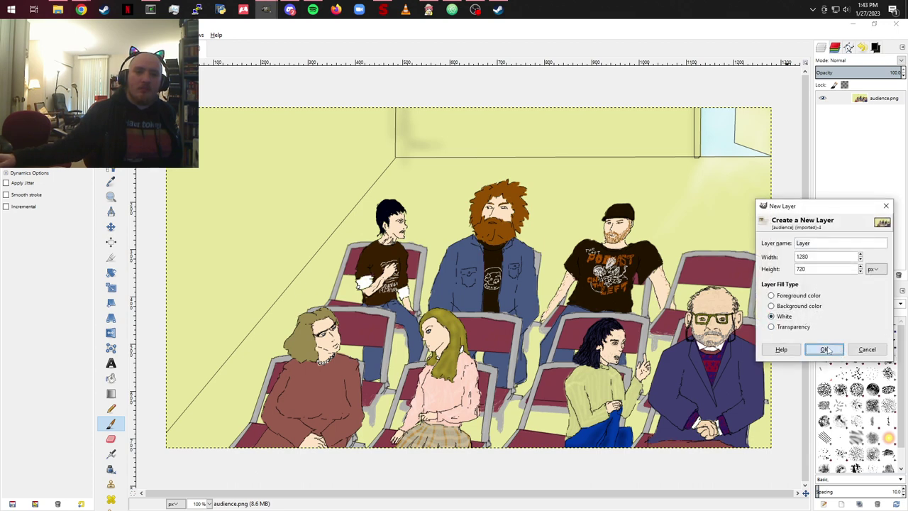
Step: Add a transparent 1280 × 720 px layer above the white layer
{"action": "left_click", "coordinate": [821, 275]}
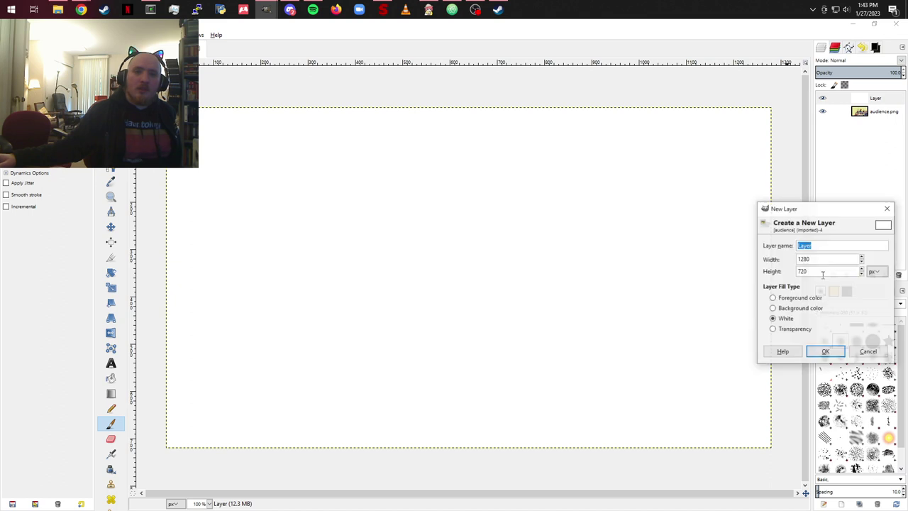
{"action": "left_click", "coordinate": [800, 330]}
{"action": "left_click", "coordinate": [830, 357]}
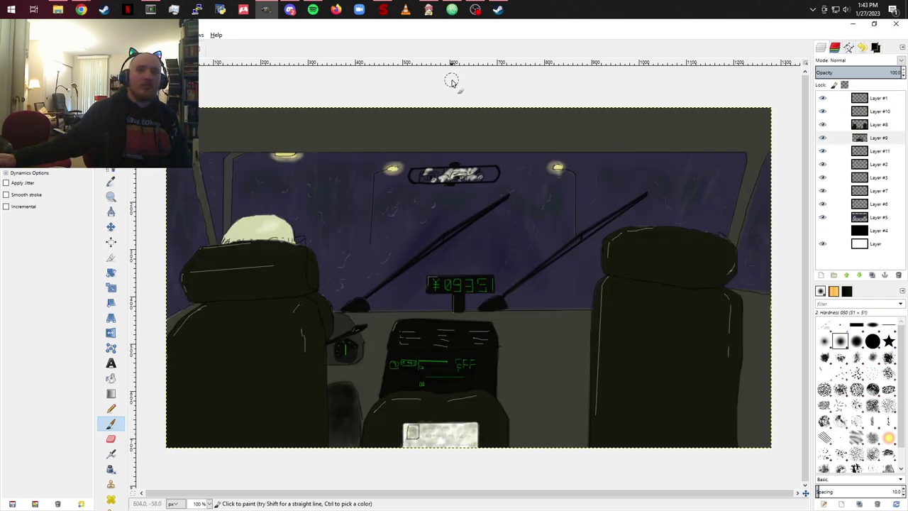
Step: Sample the dark purple 2a283b from Layer #5 of the taxi image and fill the audience image's new transparent layer with it
{"action": "left_click", "coordinate": [882, 222]}
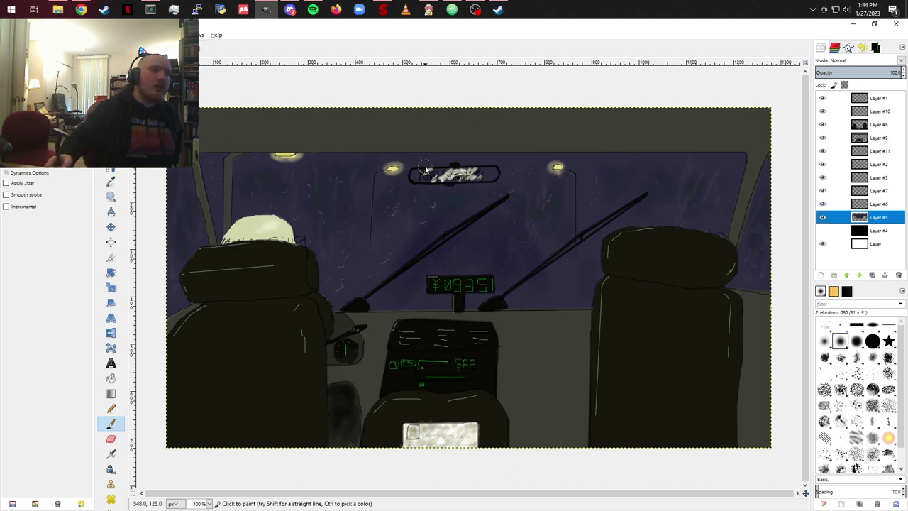
{"action": "left_click", "coordinate": [111, 182]}
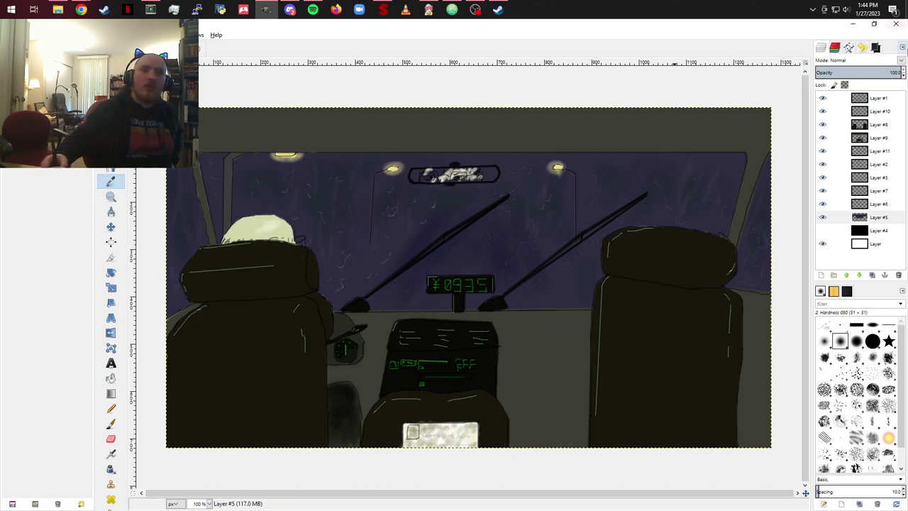
{"action": "left_click", "coordinate": [877, 50]}
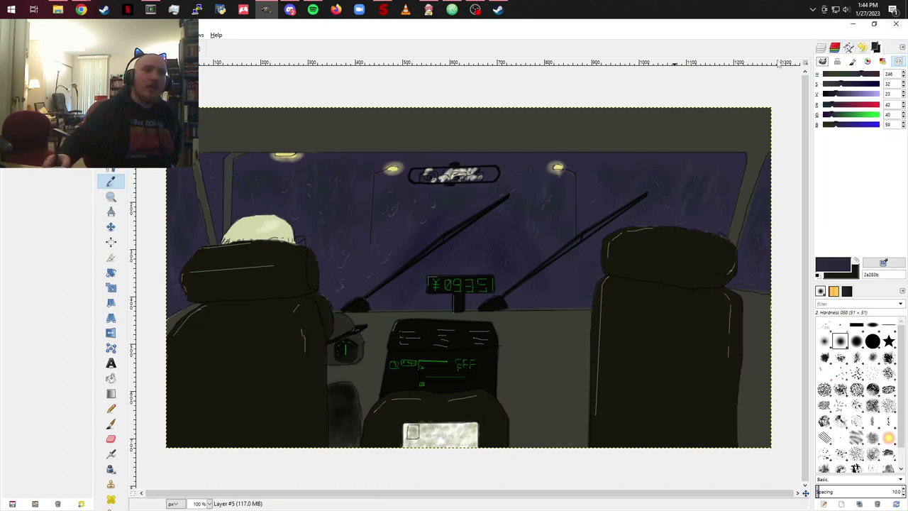
{"action": "key", "text": "ctrl+Page_Down"}
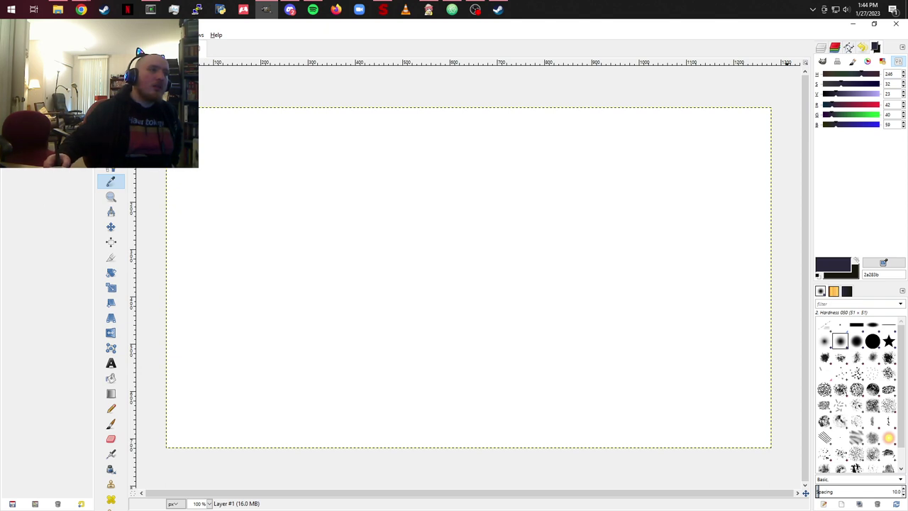
{"action": "left_click", "coordinate": [114, 377]}
{"action": "left_click", "coordinate": [448, 230]}
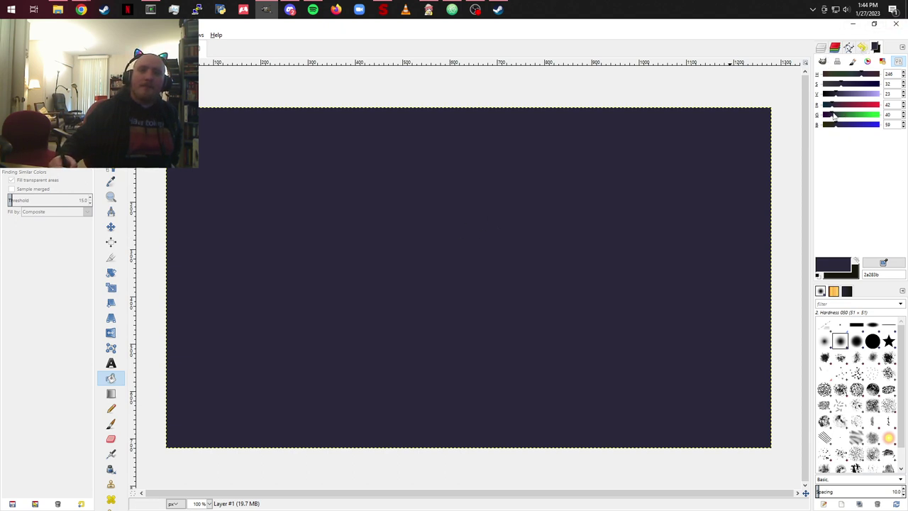
Step: Set the foreground color to bright green 2ad63b and add a transparent layer above the dark purple fill for Paintbrush work
{"action": "left_click_drag", "start_coordinate": [833, 114], "coordinate": [861, 106]}
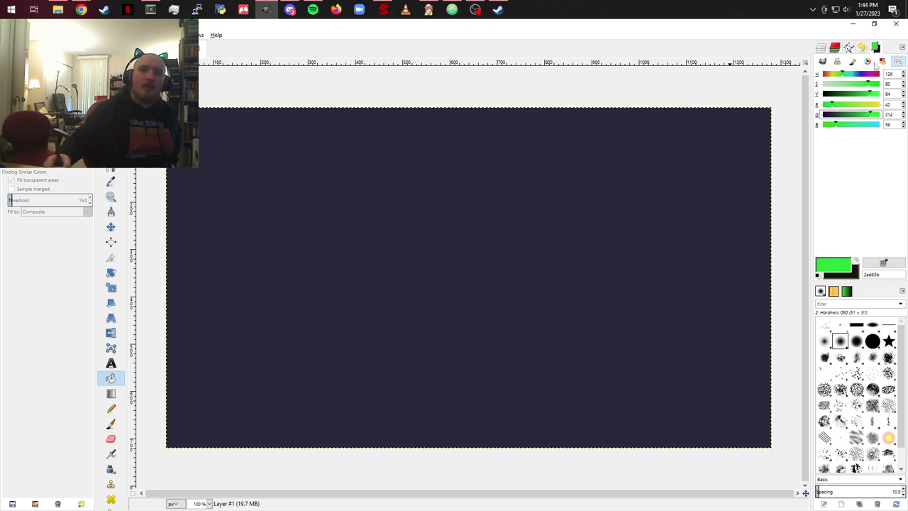
{"action": "left_click", "coordinate": [821, 47]}
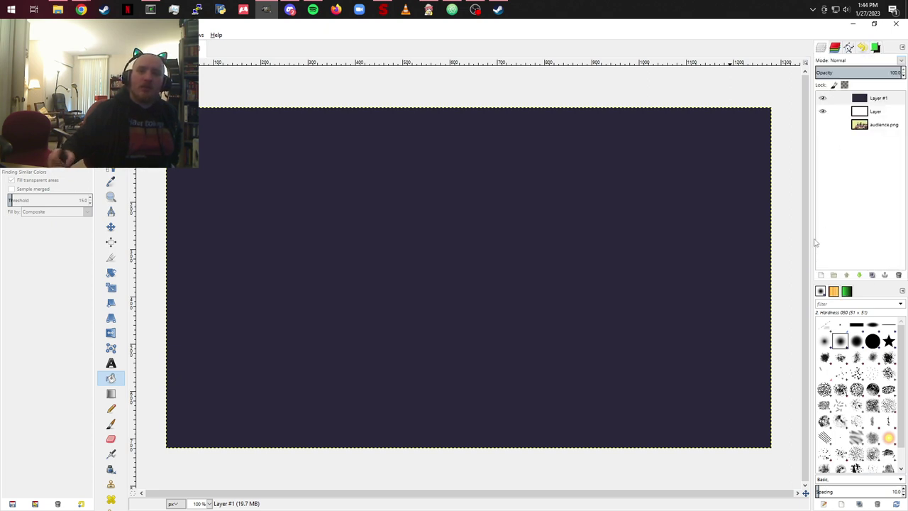
{"action": "left_click", "coordinate": [821, 275]}
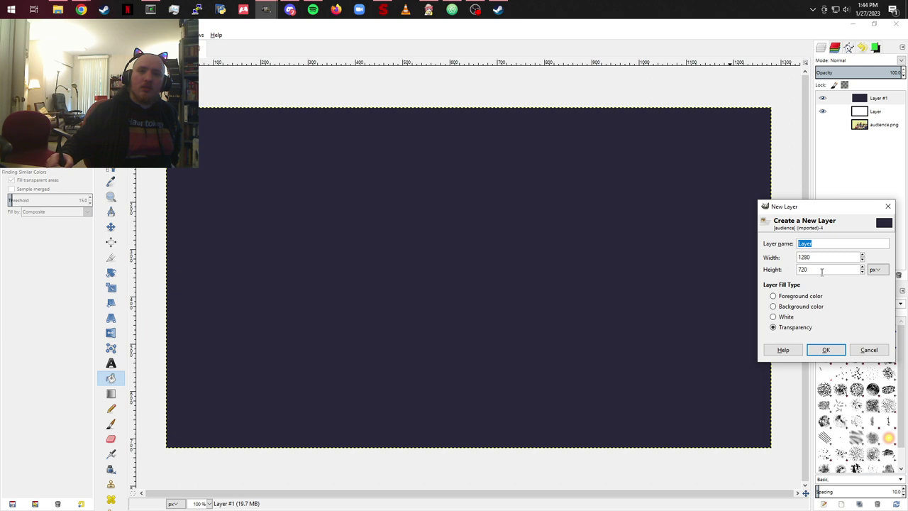
{"action": "left_click", "coordinate": [828, 350]}
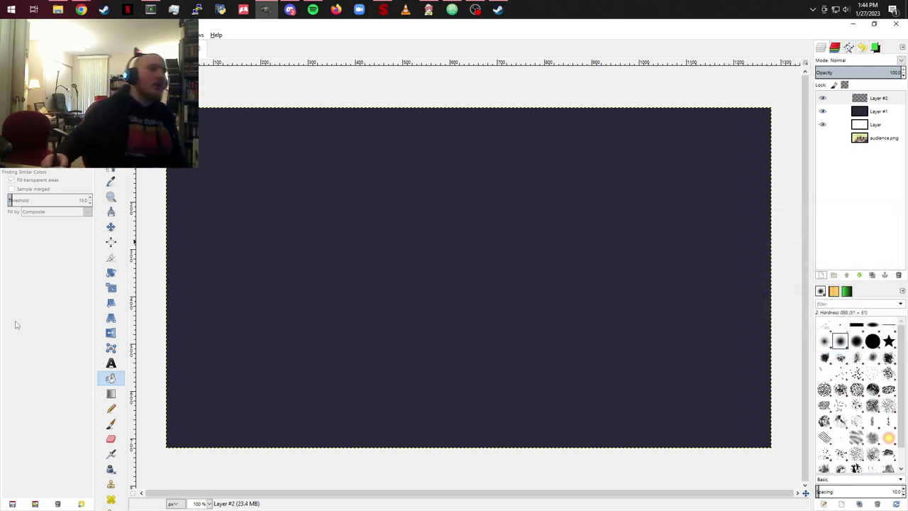
{"action": "left_click", "coordinate": [110, 424]}
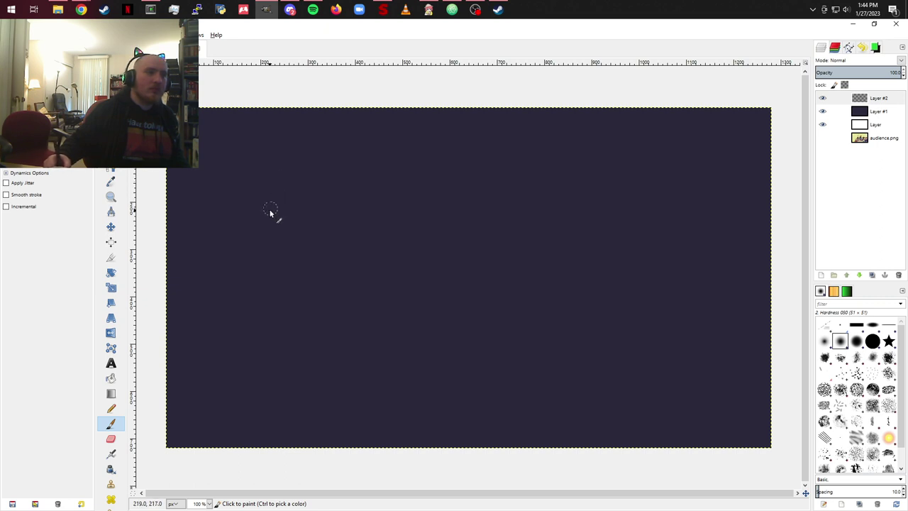
{"action": "mouse_move", "coordinate": [273, 207]}
{"action": "left_mouse_down"}
{"action": "mouse_move", "coordinate": [308, 176]}
{"action": "mouse_move", "coordinate": [297, 186]}
{"action": "mouse_move", "coordinate": [360, 176]}
{"action": "left_mouse_up"}
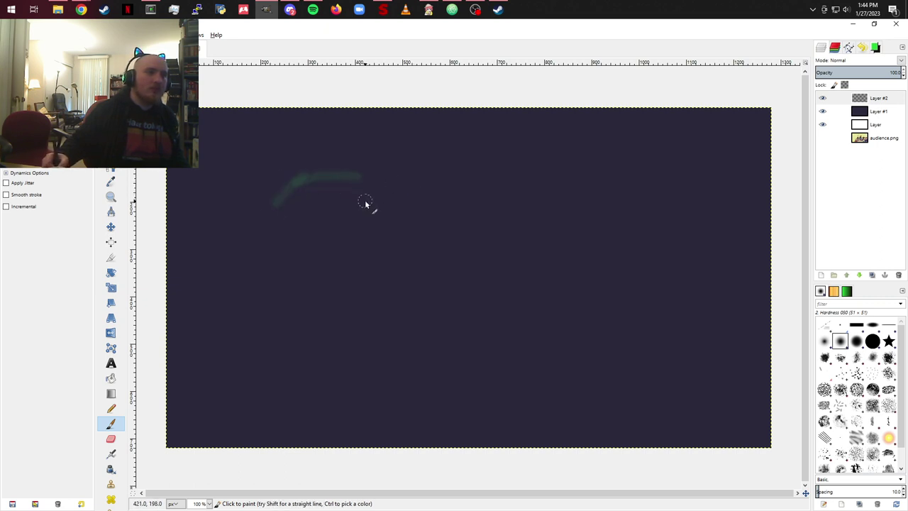
{"action": "key", "text": "ctrl+z"}
{"action": "key", "text": "ctrl+z"}
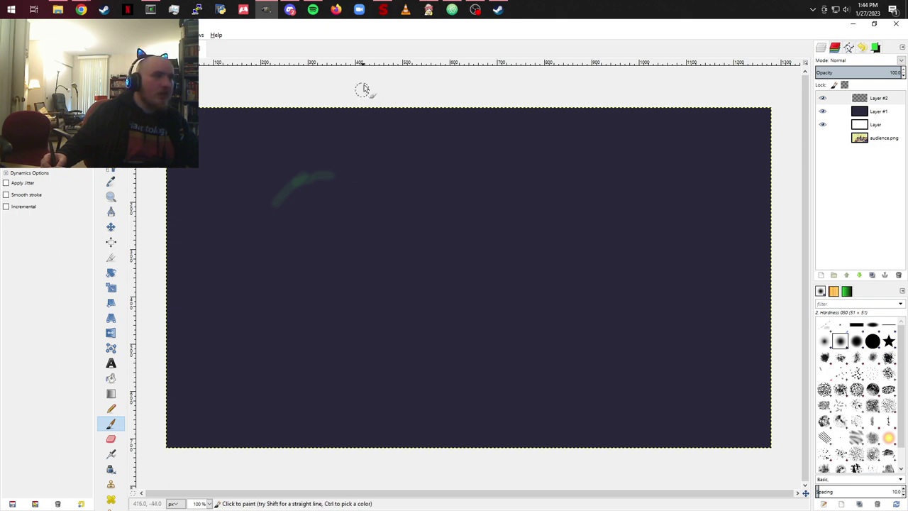
{"action": "key", "text": "ctrl+z"}
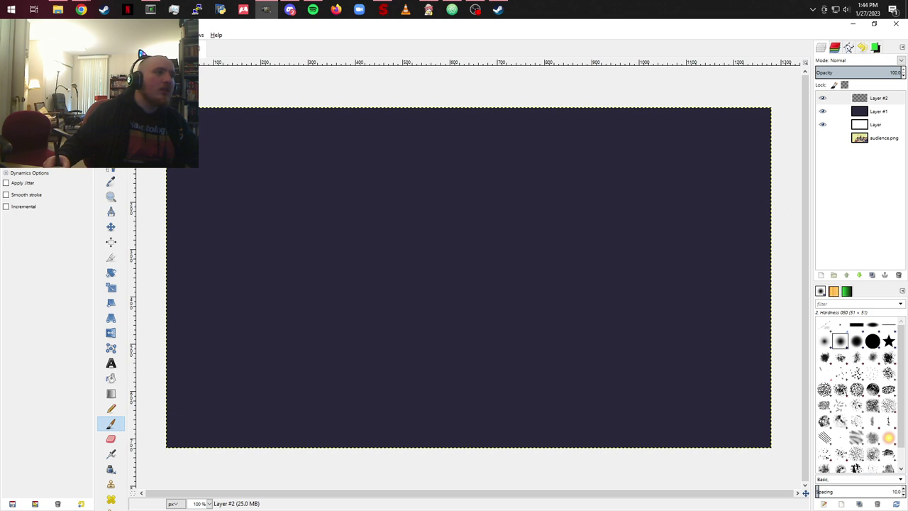
Step: Set the foreground color to dark green 2c7c34 and paint the upper body of a van on the transparent layer
{"action": "left_click", "coordinate": [875, 46]}
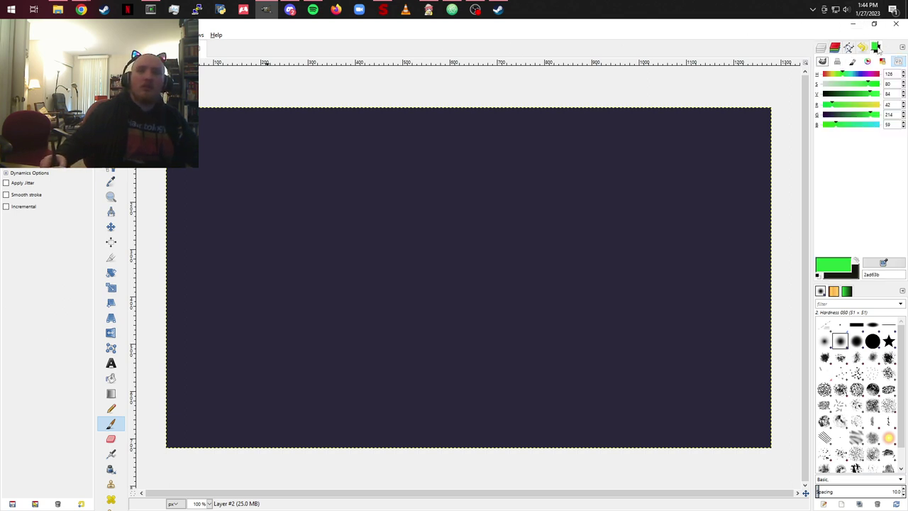
{"action": "mouse_move", "coordinate": [870, 99]}
{"action": "left_mouse_down"}
{"action": "mouse_move", "coordinate": [858, 97]}
{"action": "mouse_move", "coordinate": [862, 87]}
{"action": "mouse_move", "coordinate": [850, 98]}
{"action": "mouse_move", "coordinate": [859, 86]}
{"action": "left_mouse_up"}
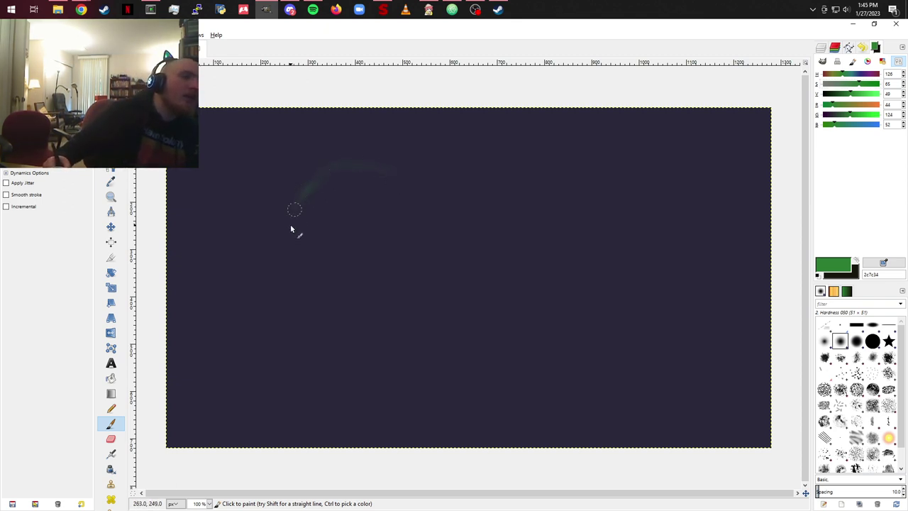
{"action": "mouse_move", "coordinate": [294, 227]}
{"action": "left_mouse_down"}
{"action": "mouse_move", "coordinate": [308, 165]}
{"action": "mouse_move", "coordinate": [295, 212]}
{"action": "mouse_move", "coordinate": [324, 169]}
{"action": "mouse_move", "coordinate": [390, 159]}
{"action": "mouse_move", "coordinate": [365, 153]}
{"action": "mouse_move", "coordinate": [483, 176]}
{"action": "left_mouse_up"}
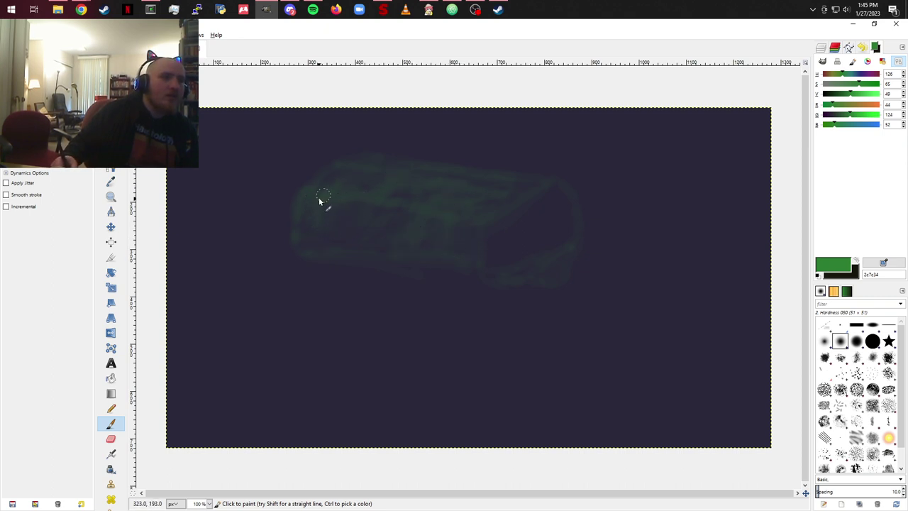
{"action": "mouse_move", "coordinate": [320, 200]}
{"action": "left_mouse_down"}
{"action": "mouse_move", "coordinate": [352, 173]}
{"action": "mouse_move", "coordinate": [307, 239]}
{"action": "mouse_move", "coordinate": [388, 211]}
{"action": "left_mouse_up"}
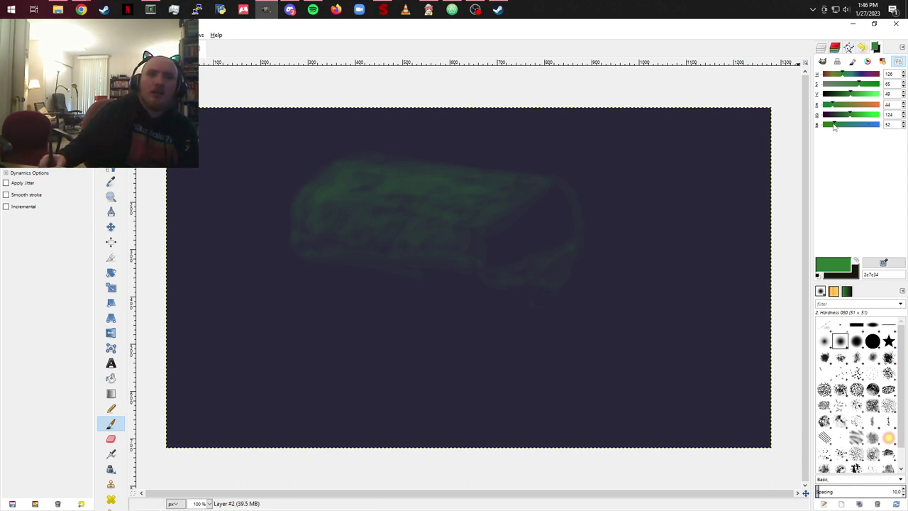
Step: Set the foreground color to muted blue 325b72 and paint the van's lower body beneath the green part
{"action": "left_click_drag", "start_coordinate": [835, 127], "coordinate": [860, 126]}
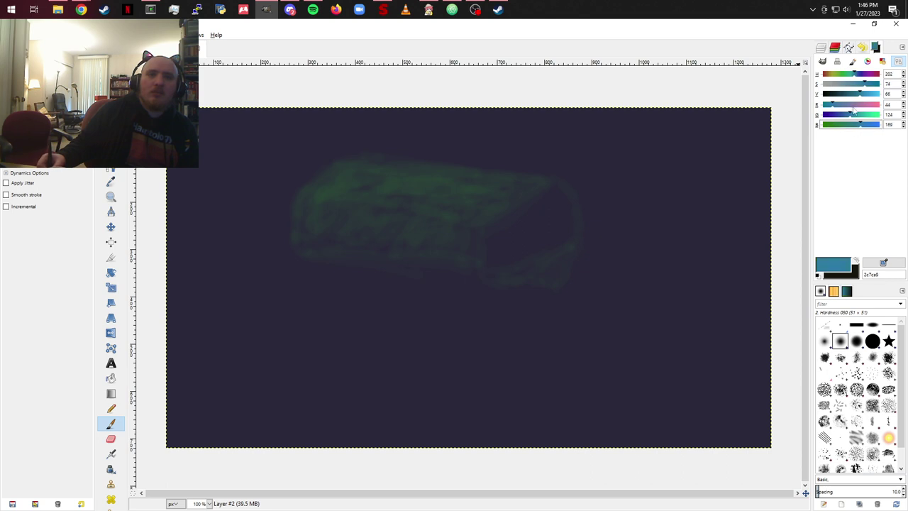
{"action": "left_click_drag", "start_coordinate": [866, 83], "coordinate": [846, 98]}
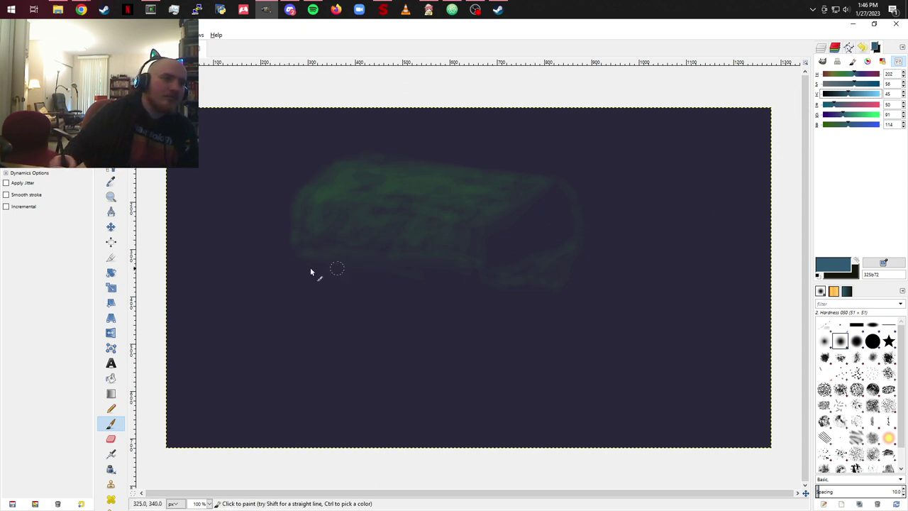
{"action": "left_click_drag", "start_coordinate": [292, 262], "coordinate": [295, 286]}
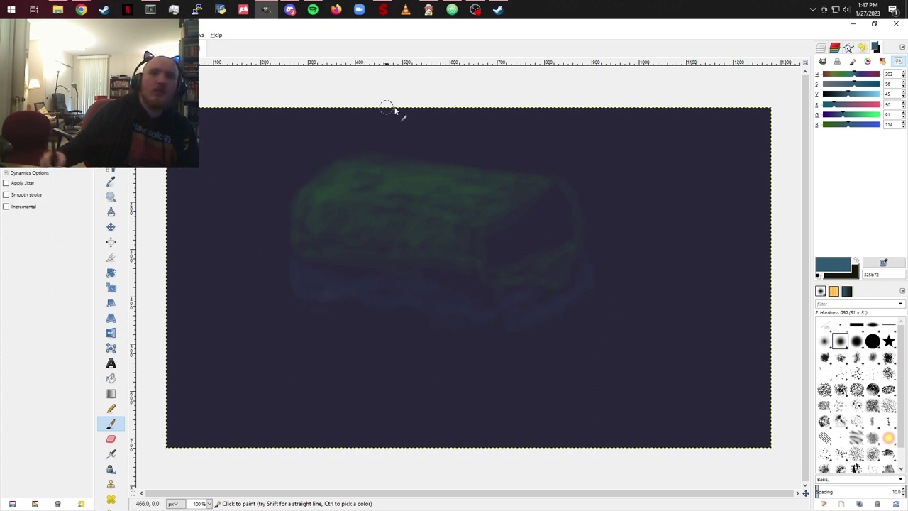
Step: Darken the foreground color to near-black 030506 and paint the wheels under the van
{"action": "left_click_drag", "start_coordinate": [852, 95], "coordinate": [836, 94]}
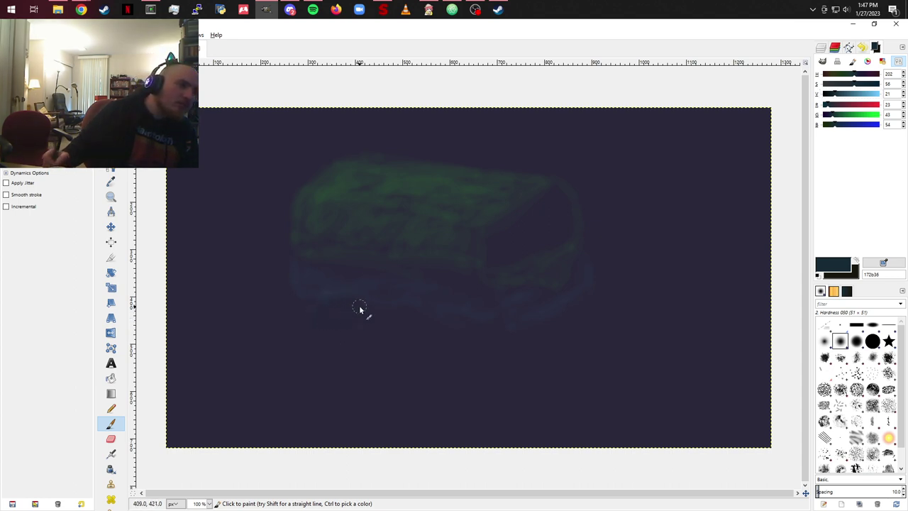
{"action": "left_click", "coordinate": [829, 95]}
{"action": "left_click", "coordinate": [824, 94]}
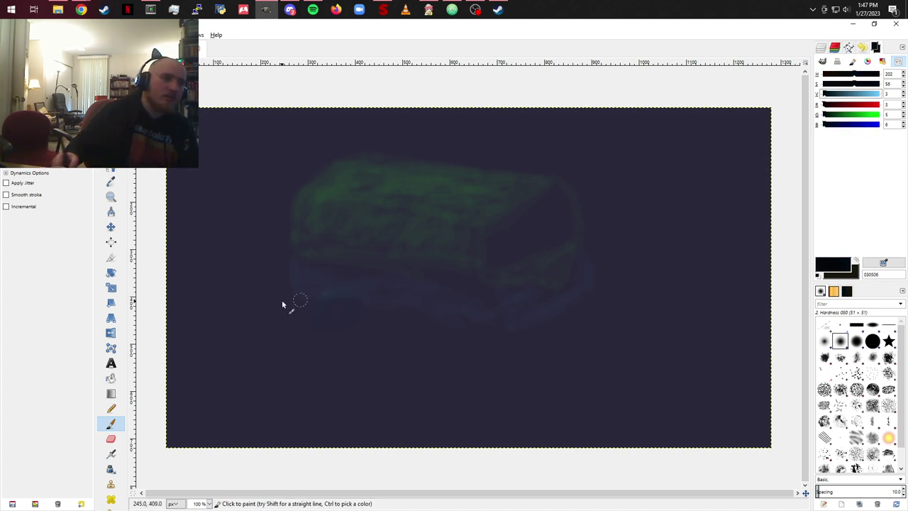
{"action": "left_click", "coordinate": [335, 313]}
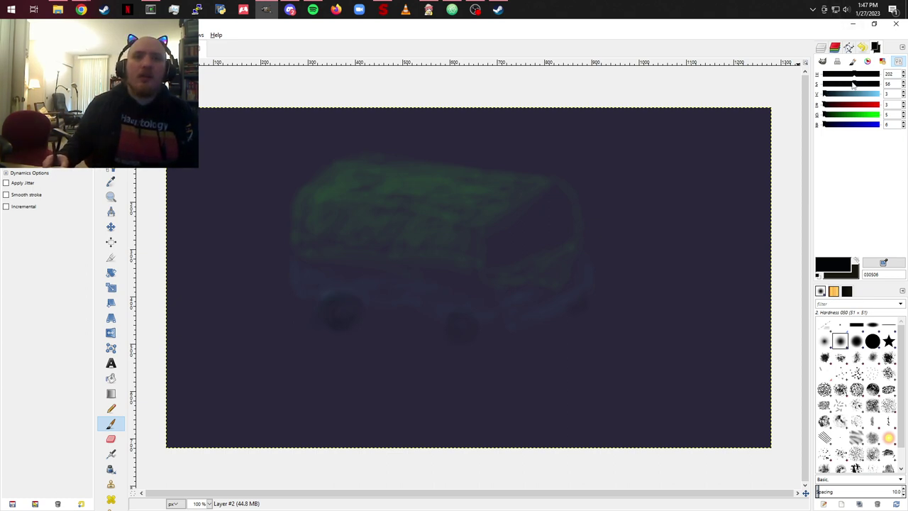
Step: Set the foreground color to neutral gray 424242 and paint a faint standing figure with raised arms beside the van's front
{"action": "left_click_drag", "start_coordinate": [854, 84], "coordinate": [831, 95]}
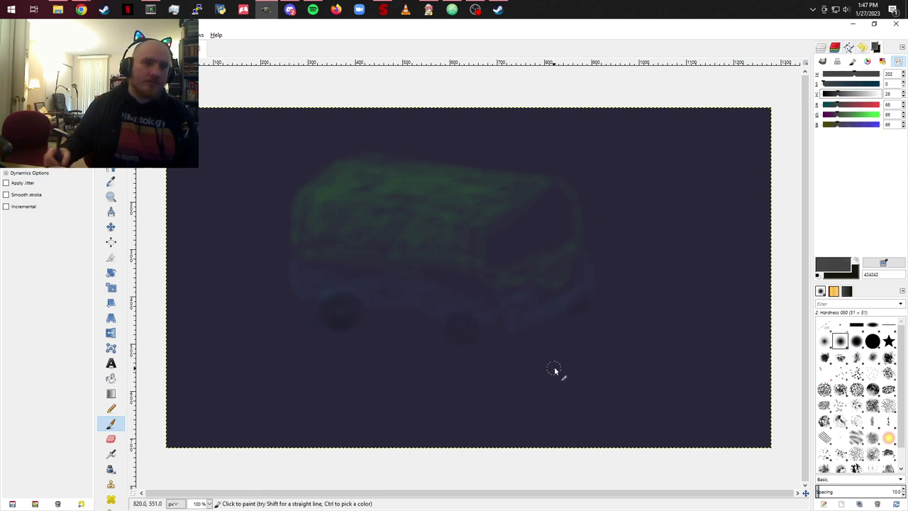
{"action": "left_click", "coordinate": [661, 237]}
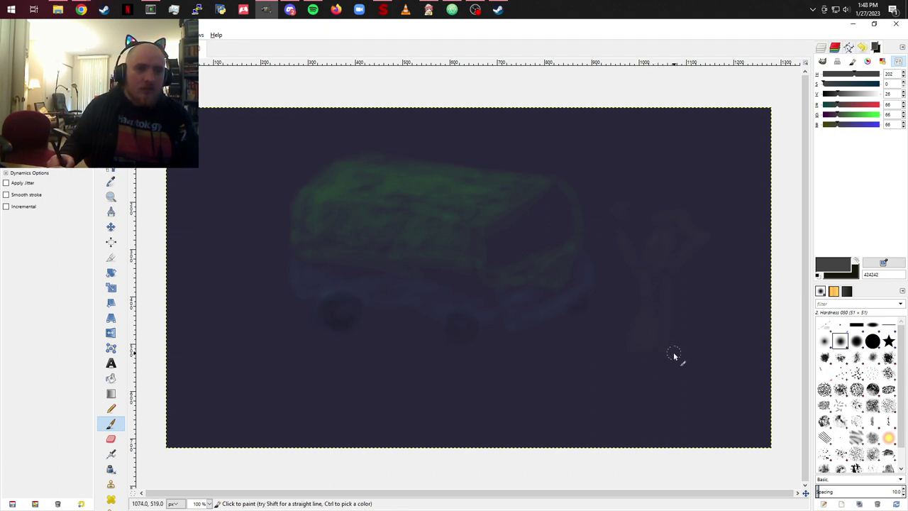
{"action": "key", "text": "ctrl"}
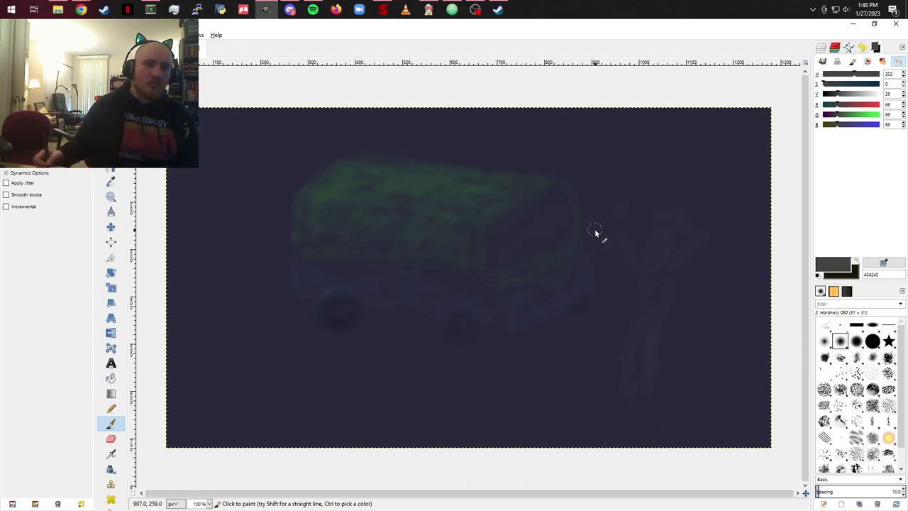
Step: Add another transparent layer above the painted van layer
{"action": "left_click", "coordinate": [822, 48]}
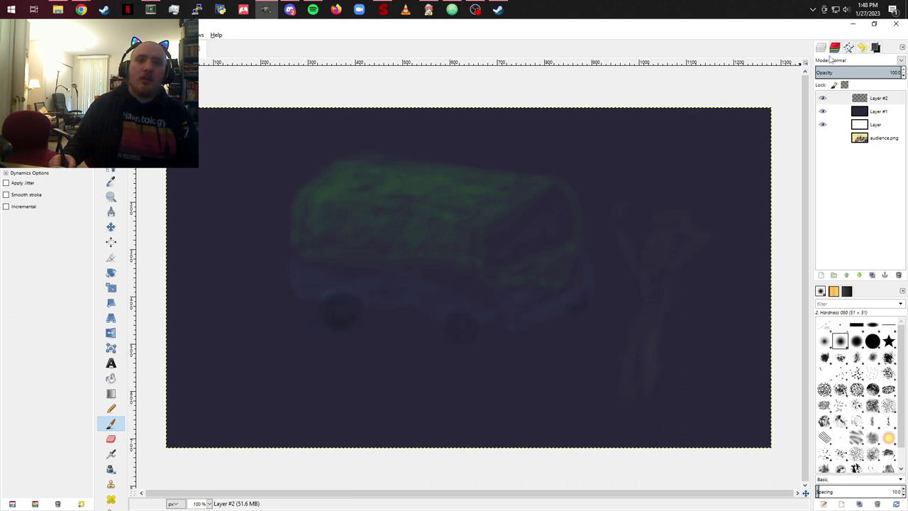
{"action": "left_click", "coordinate": [824, 275]}
{"action": "left_click", "coordinate": [823, 350]}
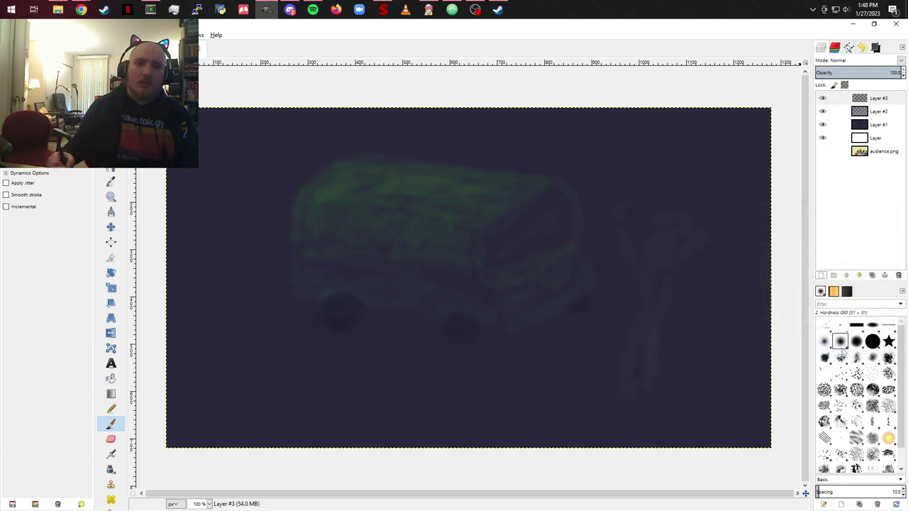
Step: Set the foreground color to white and paint thin, faint splash lines beneath and around the van
{"action": "left_click", "coordinate": [877, 47]}
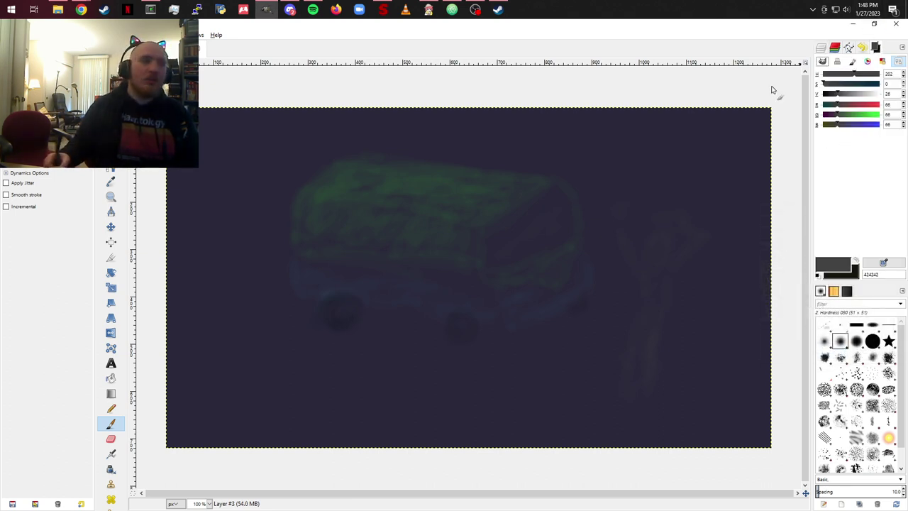
{"action": "left_click_drag", "start_coordinate": [838, 93], "coordinate": [891, 98]}
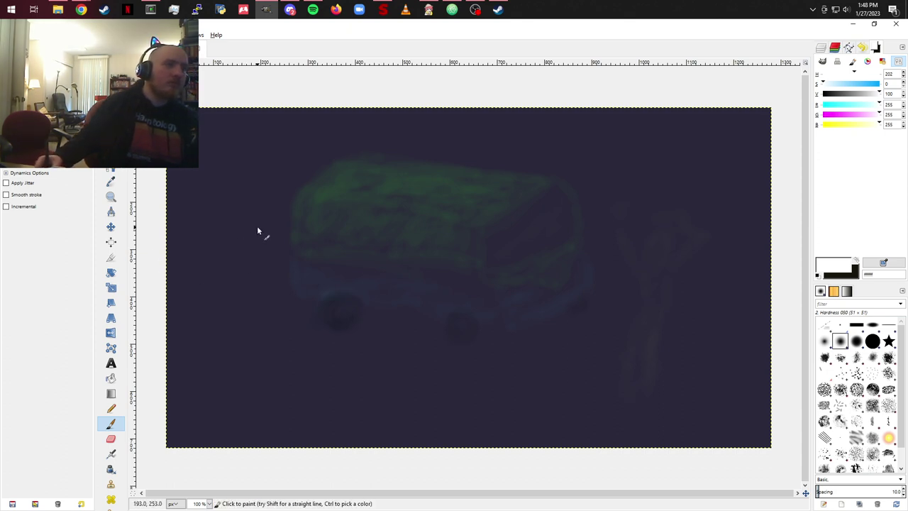
{"action": "left_click_drag", "start_coordinate": [257, 237], "coordinate": [258, 228]}
{"action": "left_click_drag", "start_coordinate": [373, 331], "coordinate": [380, 345]}
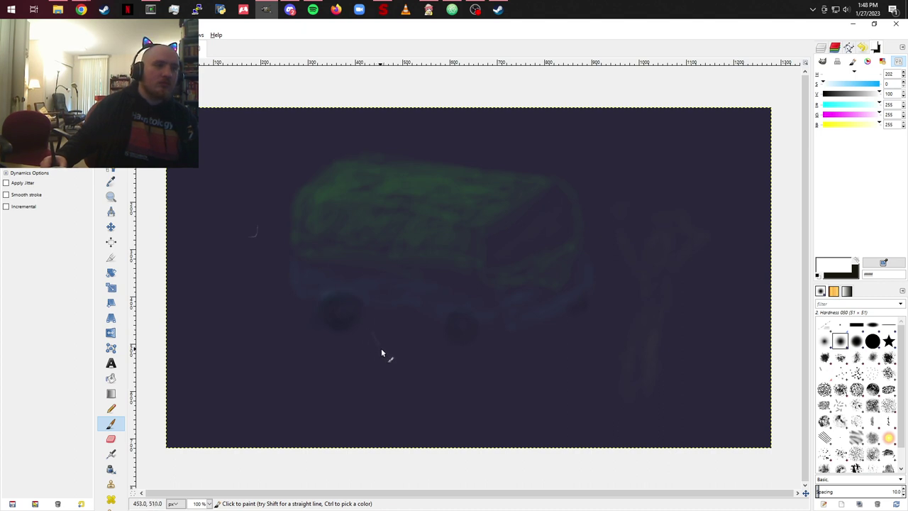
{"action": "mouse_move", "coordinate": [490, 371]}
{"action": "left_mouse_down"}
{"action": "mouse_move", "coordinate": [525, 379]}
{"action": "mouse_move", "coordinate": [571, 354]}
{"action": "left_mouse_up"}
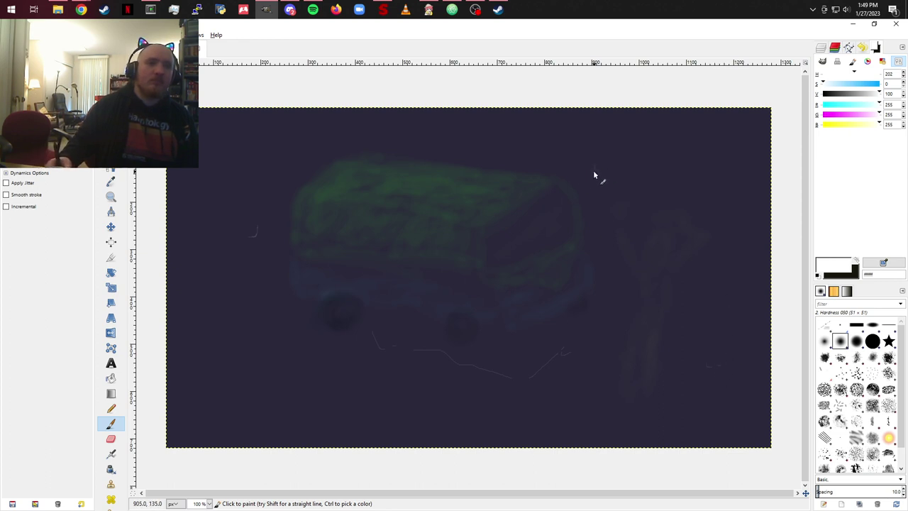
{"action": "left_click_drag", "start_coordinate": [595, 165], "coordinate": [595, 173]}
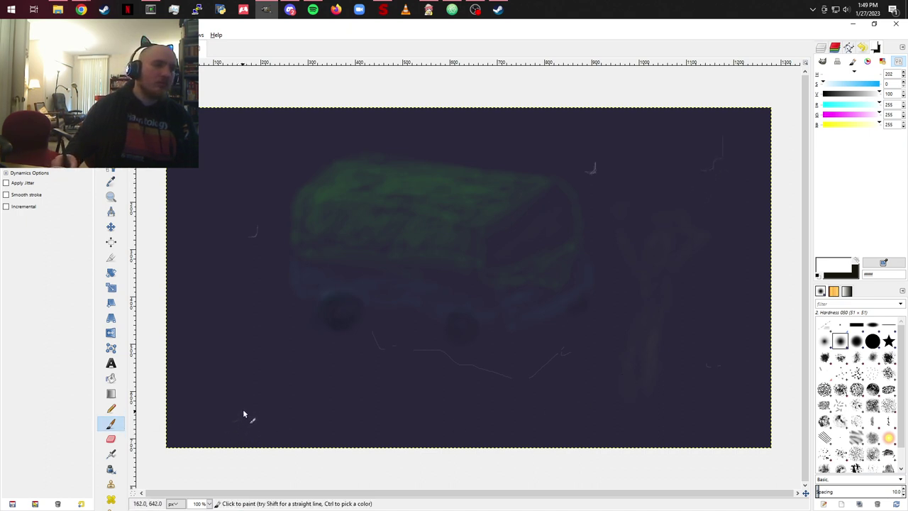
Step: Paint soft, translucent white rain streaks over the van and across both sides of the dark background
{"action": "left_click_drag", "start_coordinate": [246, 399], "coordinate": [234, 421]}
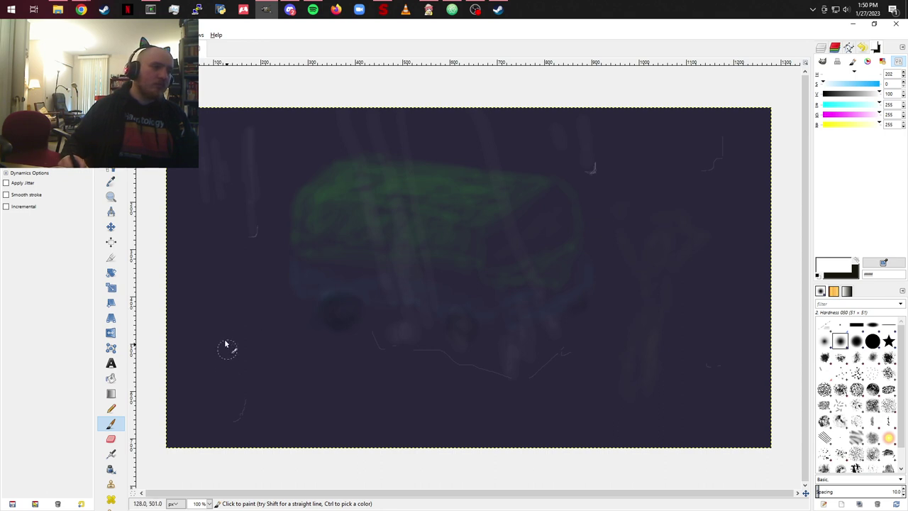
{"action": "mouse_move", "coordinate": [226, 347]}
{"action": "left_mouse_down"}
{"action": "mouse_move", "coordinate": [243, 435]}
{"action": "mouse_move", "coordinate": [232, 387]}
{"action": "mouse_move", "coordinate": [221, 373]}
{"action": "mouse_move", "coordinate": [215, 384]}
{"action": "mouse_move", "coordinate": [190, 287]}
{"action": "mouse_move", "coordinate": [228, 420]}
{"action": "mouse_move", "coordinate": [223, 375]}
{"action": "mouse_move", "coordinate": [201, 397]}
{"action": "left_mouse_up"}
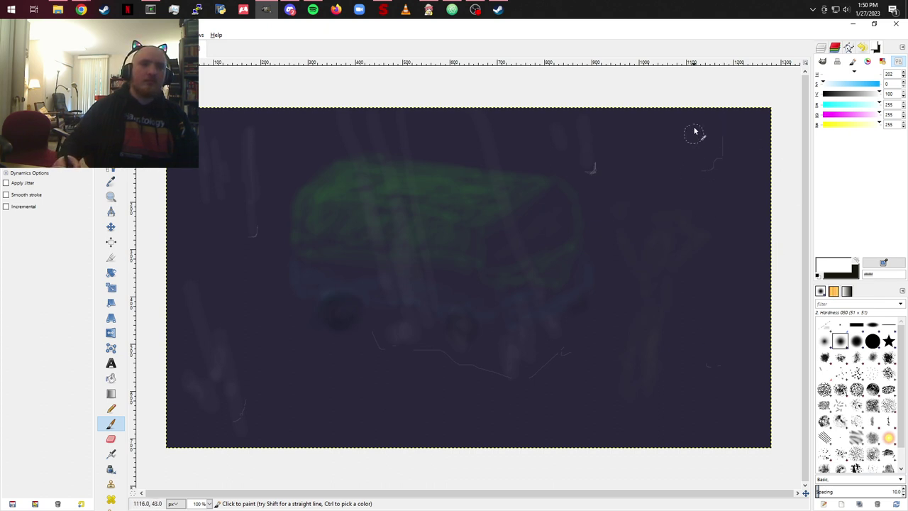
{"action": "mouse_move", "coordinate": [694, 130]}
{"action": "left_mouse_down"}
{"action": "mouse_move", "coordinate": [713, 151]}
{"action": "mouse_move", "coordinate": [706, 136]}
{"action": "mouse_move", "coordinate": [695, 153]}
{"action": "mouse_move", "coordinate": [712, 119]}
{"action": "mouse_move", "coordinate": [710, 162]}
{"action": "left_mouse_up"}
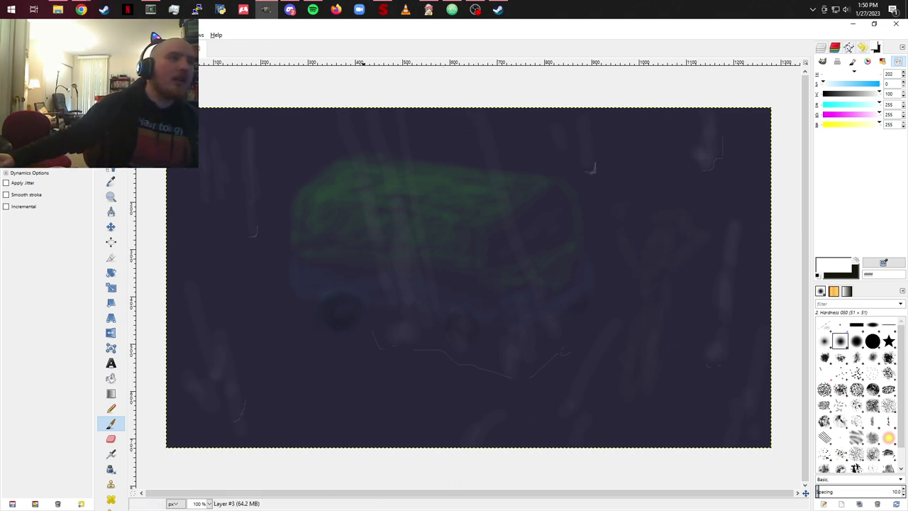
Step: Switch to the code editor, look up the van scene's image name in march15.rpy, and return to GIMP
{"action": "left_click", "coordinate": [452, 9]}
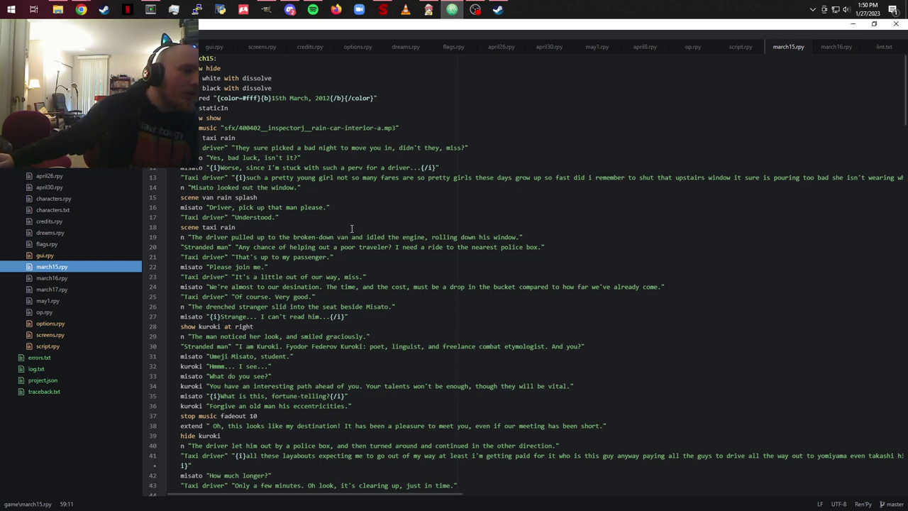
{"action": "scroll", "coordinate": [323, 183], "scroll_direction": "down", "scroll_amount": 3}
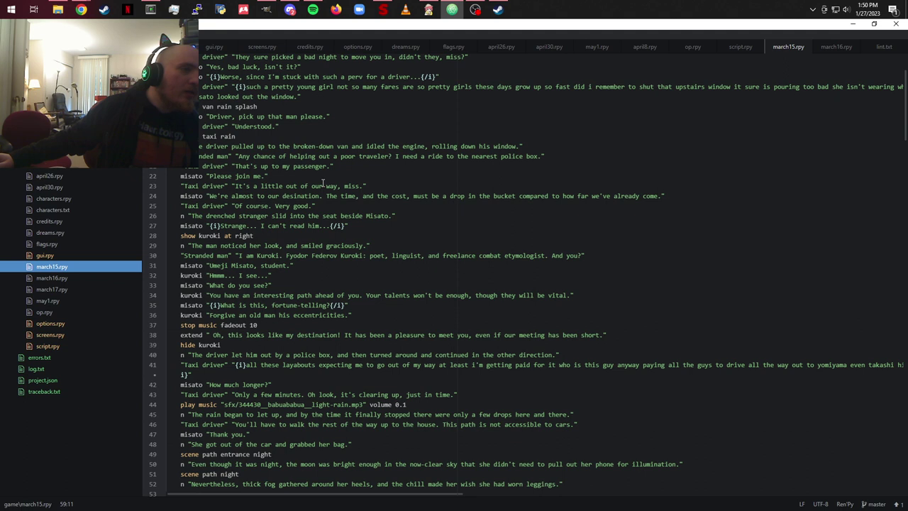
{"action": "scroll", "coordinate": [319, 246], "scroll_direction": "up", "scroll_amount": 3}
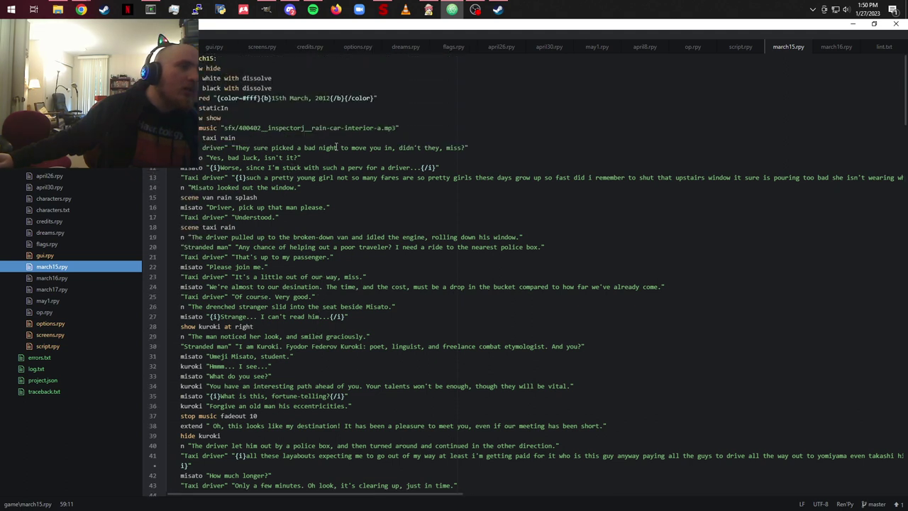
{"action": "left_click", "coordinate": [266, 9]}
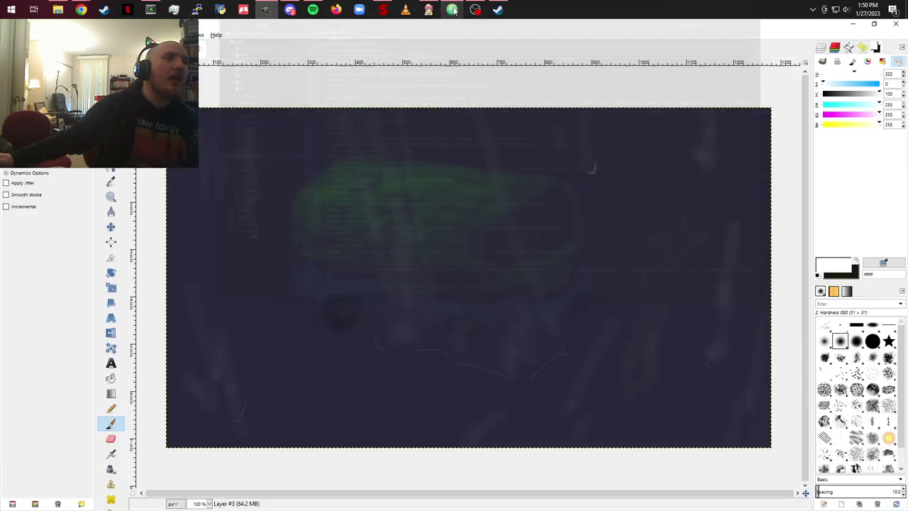
Step: Export the image as van rain splash.png into the game's images folder with the default export options
{"action": "key", "text": "alt+f"}
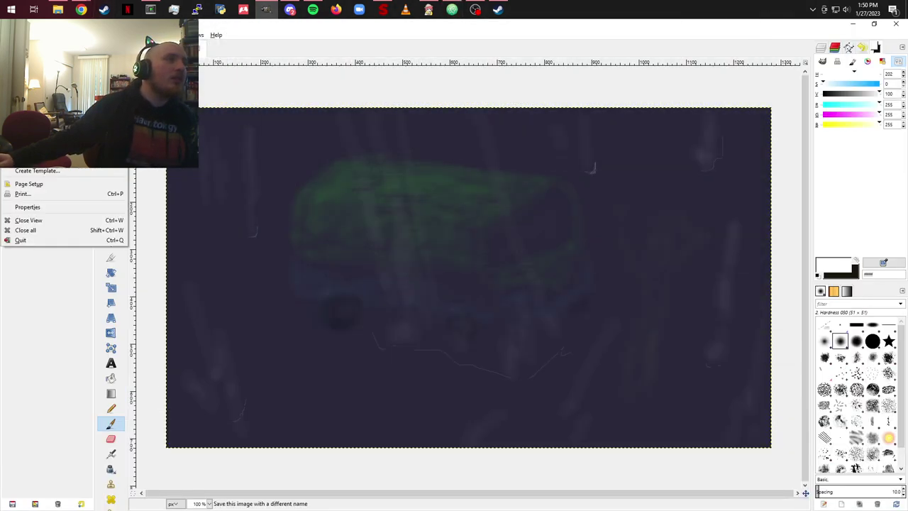
{"action": "key", "text": "Down"}
{"action": "key", "text": "Down"}
{"action": "key", "text": "Down"}
{"action": "key", "text": "Down"}
{"action": "key", "text": "Return"}
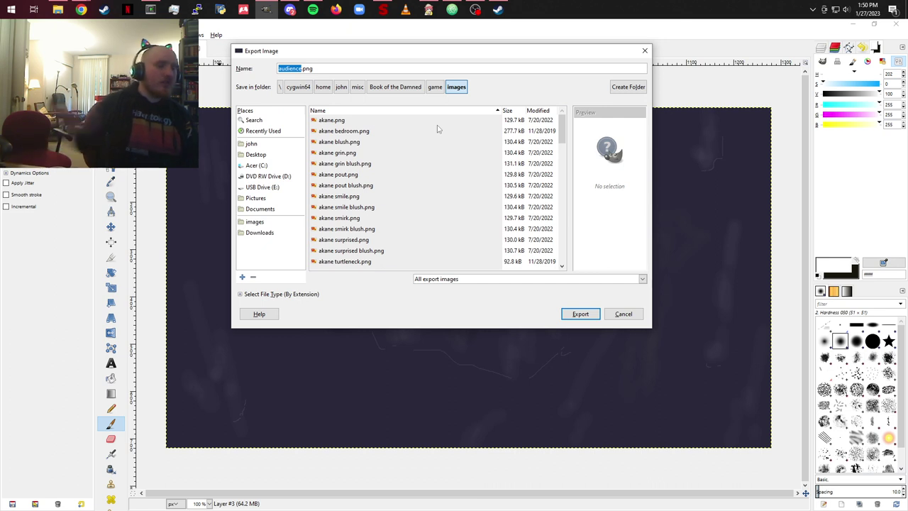
{"action": "key", "text": "BackSpace"}
{"action": "type", "text": "van"}
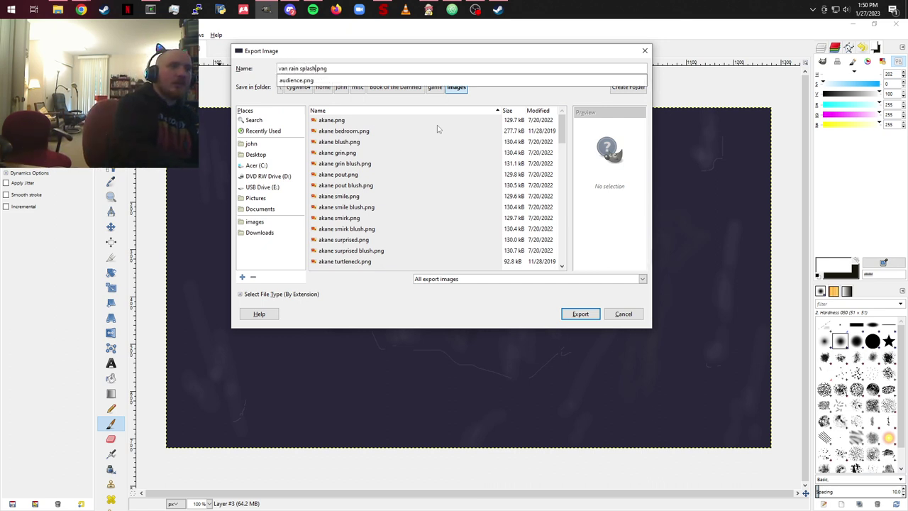
{"action": "type", "text": " rain splash"}
{"action": "key", "text": "Return"}
{"action": "key", "text": "Return"}
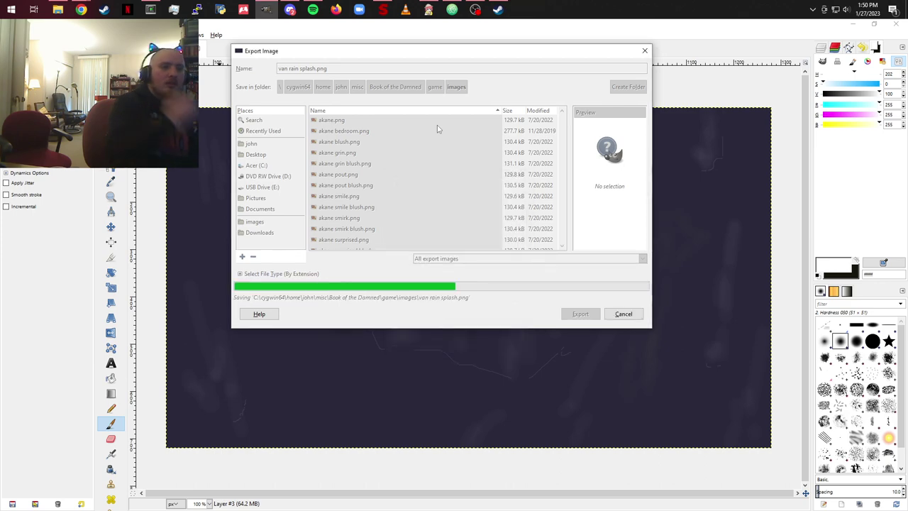
Step: Launch Book of the Damned from the Ren'Py Launcher, start a new game, and advance the dialogue to the van scene
{"action": "left_click", "coordinate": [429, 10]}
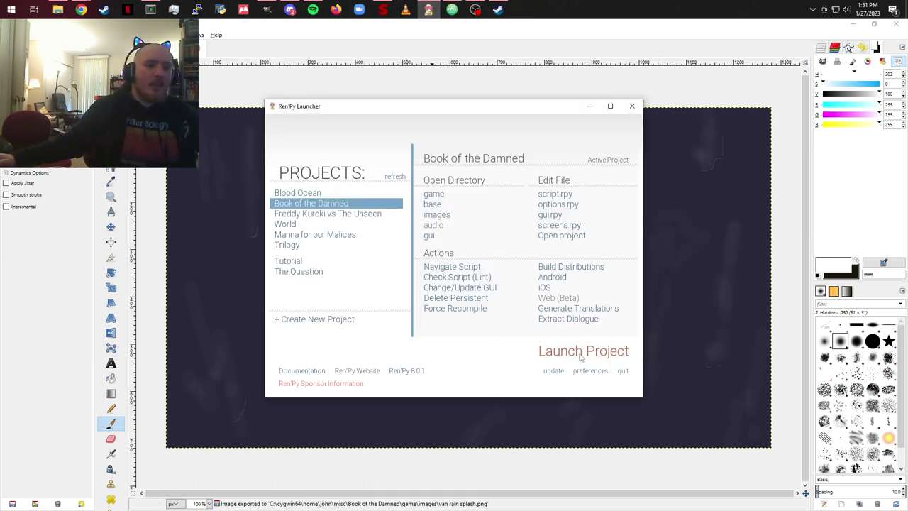
{"action": "left_click", "coordinate": [581, 353]}
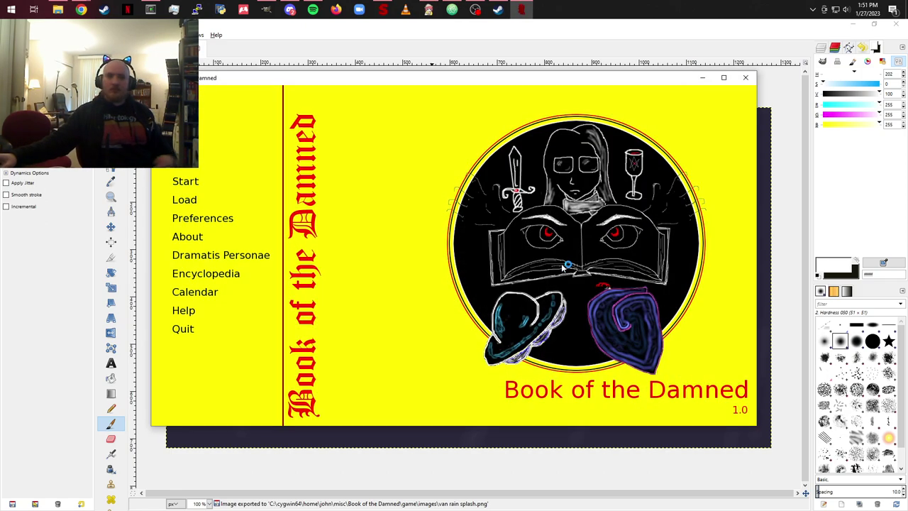
{"action": "left_click", "coordinate": [189, 180]}
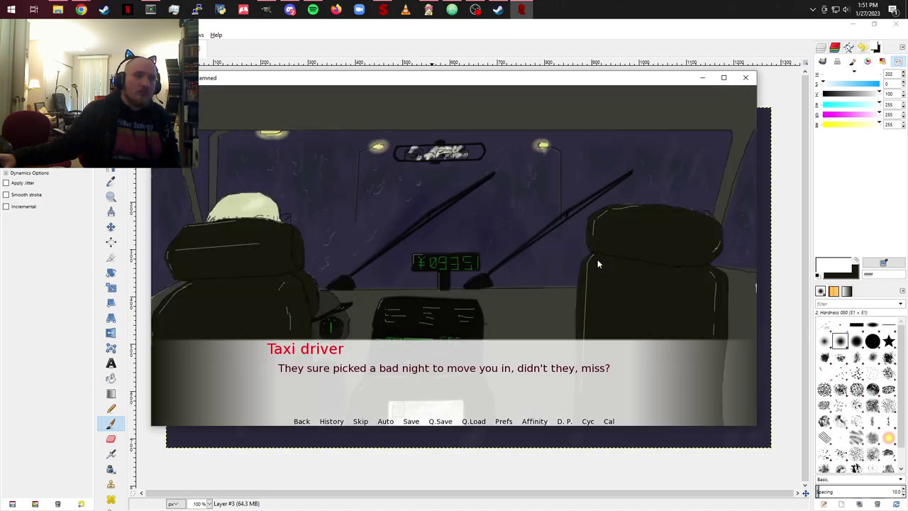
{"action": "left_click", "coordinate": [597, 261]}
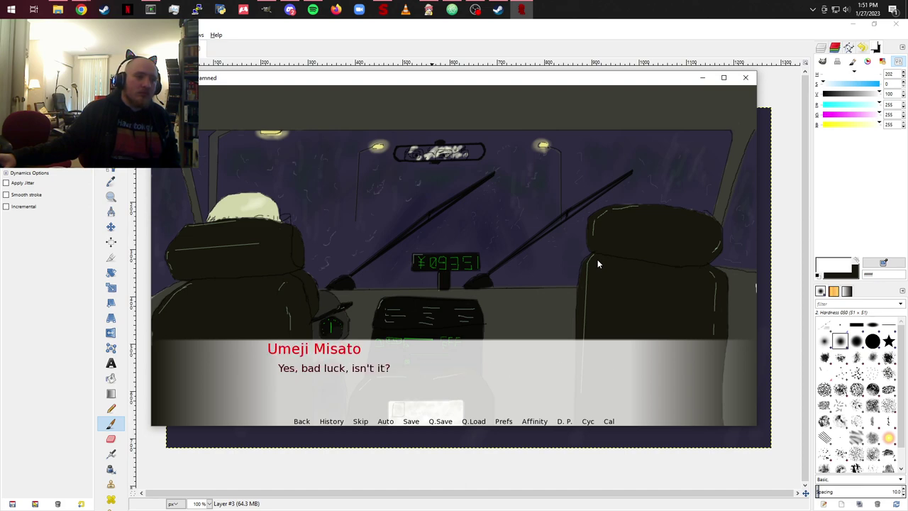
{"action": "left_click", "coordinate": [597, 261]}
{"action": "left_click", "coordinate": [598, 261]}
{"action": "left_click", "coordinate": [597, 261]}
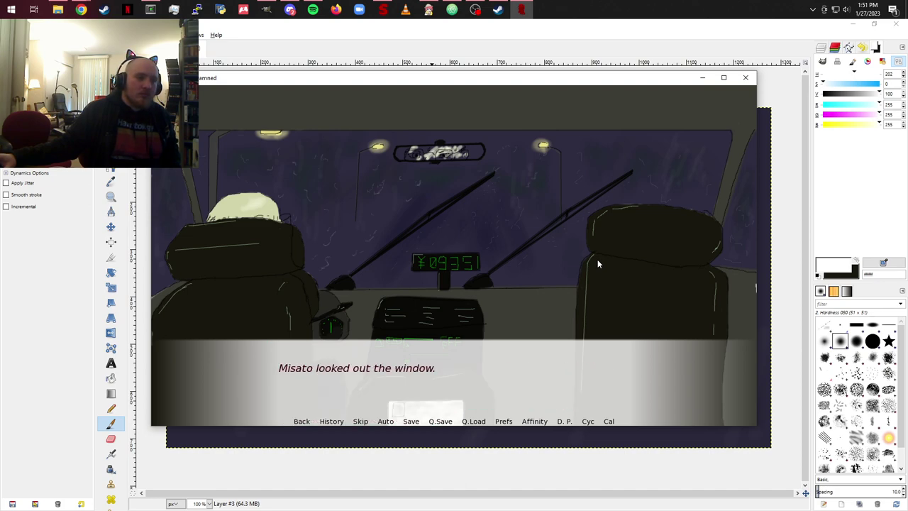
{"action": "left_click", "coordinate": [597, 261]}
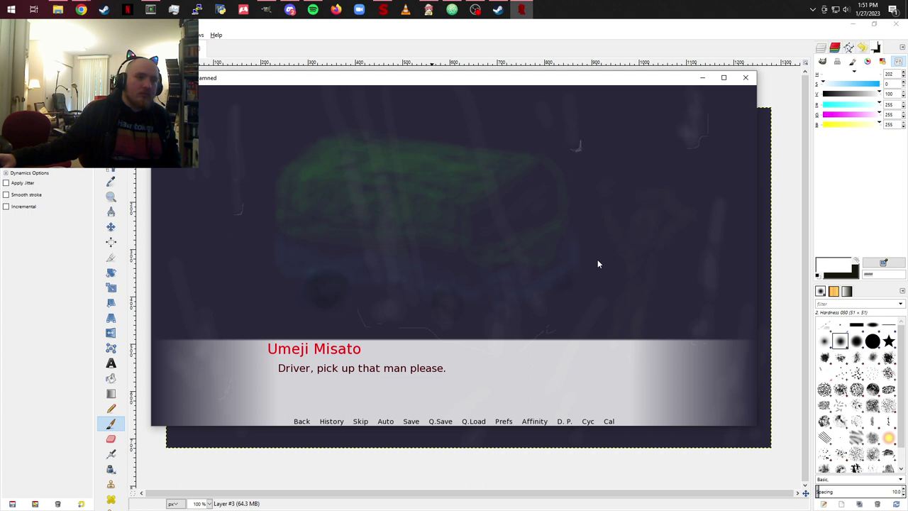
Step: Play on through the taxi ride dialogue until the path entrance night scene
{"action": "left_click", "coordinate": [675, 269]}
{"action": "left_click", "coordinate": [675, 269]}
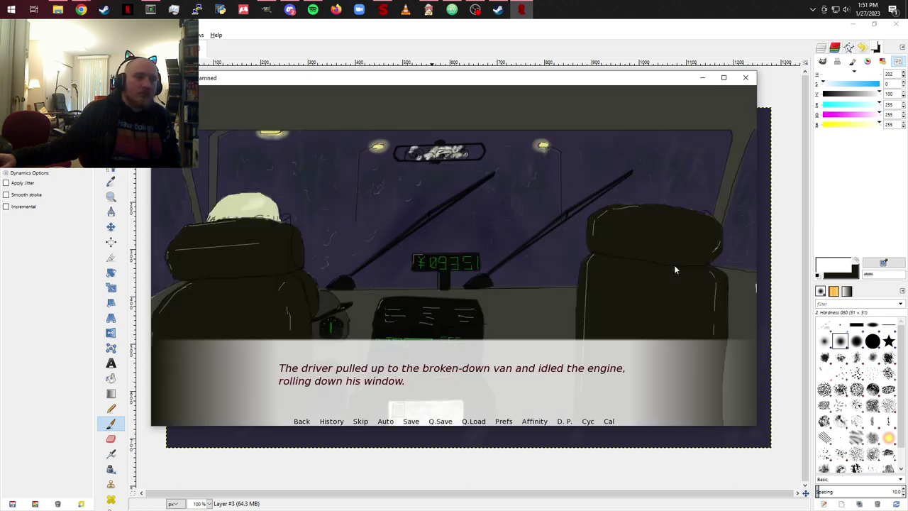
{"action": "left_click", "coordinate": [674, 269]}
{"action": "left_click", "coordinate": [675, 269]}
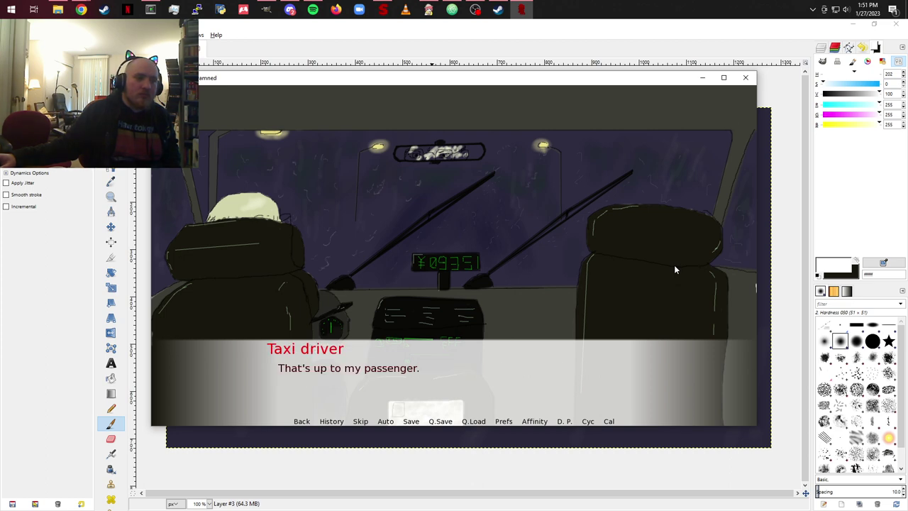
{"action": "left_click", "coordinate": [675, 269]}
{"action": "left_click", "coordinate": [675, 269]}
{"action": "left_click", "coordinate": [675, 269]}
{"action": "left_click", "coordinate": [675, 269]}
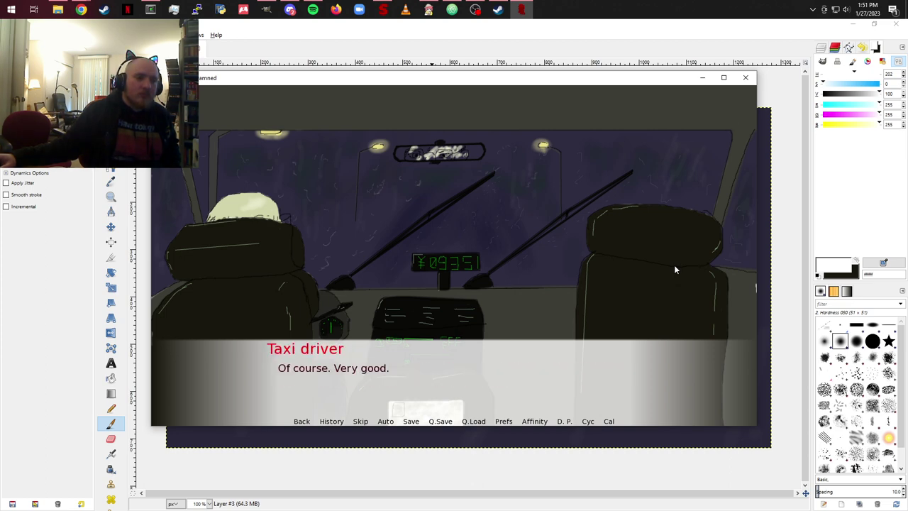
{"action": "left_click", "coordinate": [675, 269]}
{"action": "left_click", "coordinate": [675, 269]}
{"action": "left_click", "coordinate": [674, 269]}
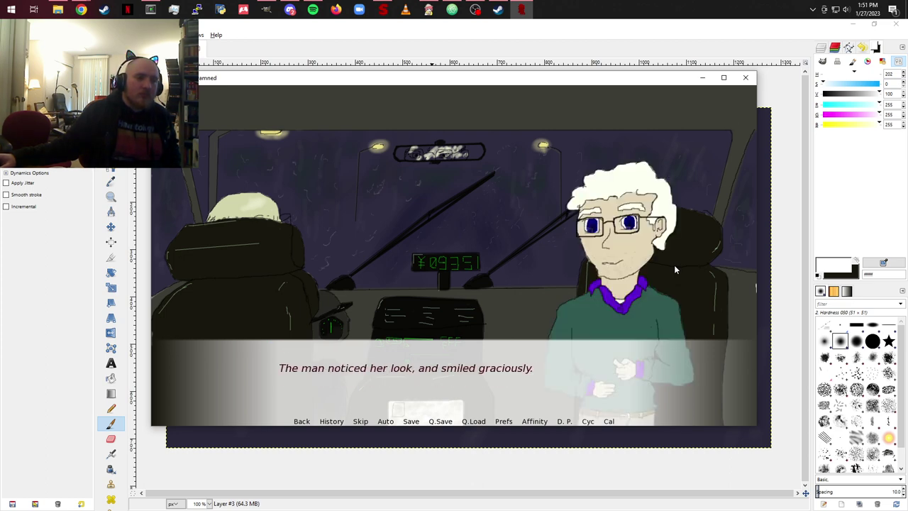
{"action": "left_click", "coordinate": [675, 269]}
{"action": "left_click", "coordinate": [675, 268]}
{"action": "left_click", "coordinate": [675, 269]}
{"action": "left_click", "coordinate": [675, 269]}
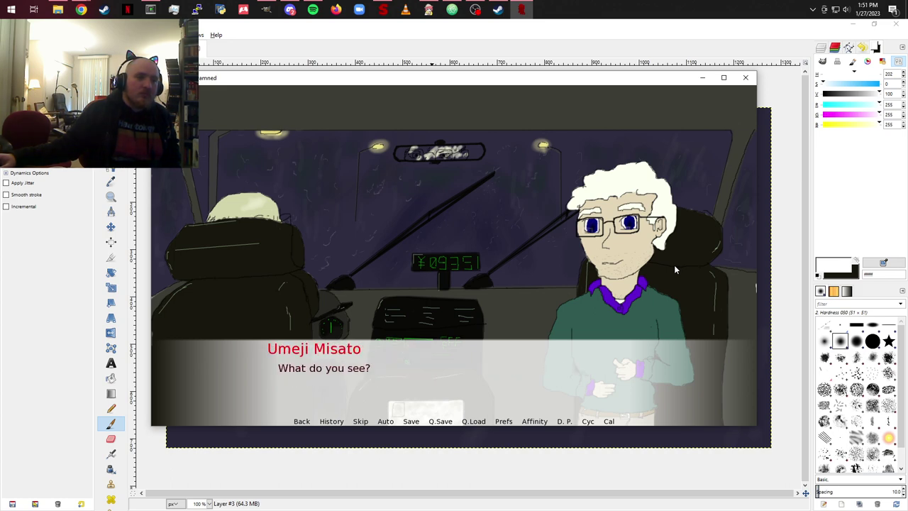
{"action": "left_click", "coordinate": [675, 269]}
{"action": "left_click", "coordinate": [675, 269]}
{"action": "left_click", "coordinate": [675, 269]}
{"action": "left_click", "coordinate": [675, 269]}
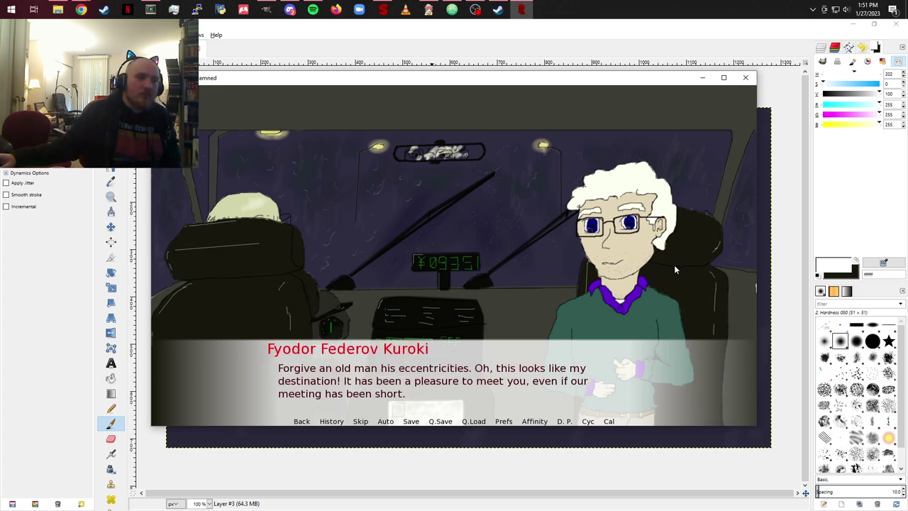
{"action": "left_click", "coordinate": [675, 269]}
{"action": "left_click", "coordinate": [675, 269]}
{"action": "left_click", "coordinate": [674, 269]}
{"action": "left_click", "coordinate": [675, 269]}
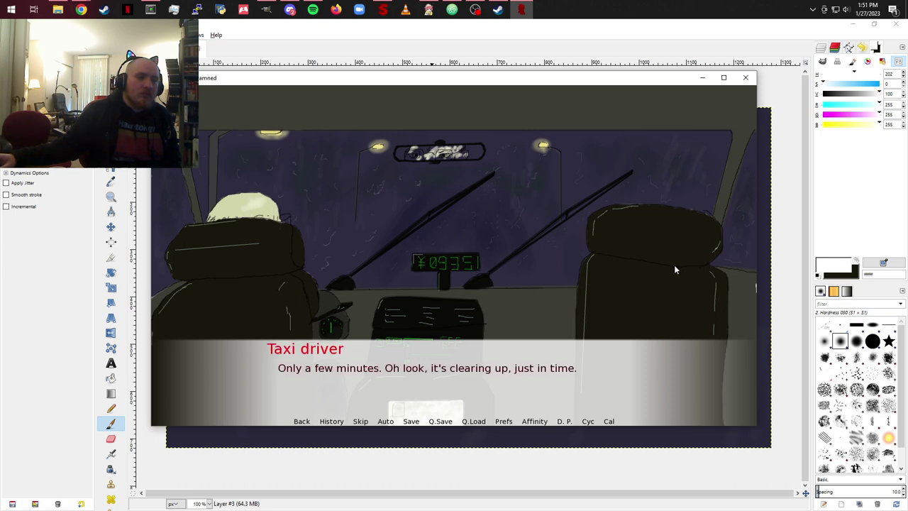
{"action": "left_click", "coordinate": [675, 269]}
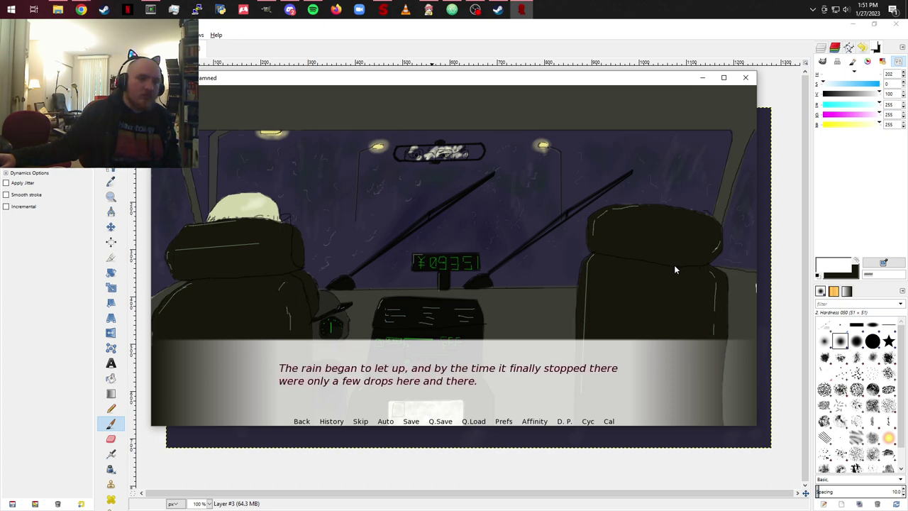
{"action": "left_click", "coordinate": [675, 269]}
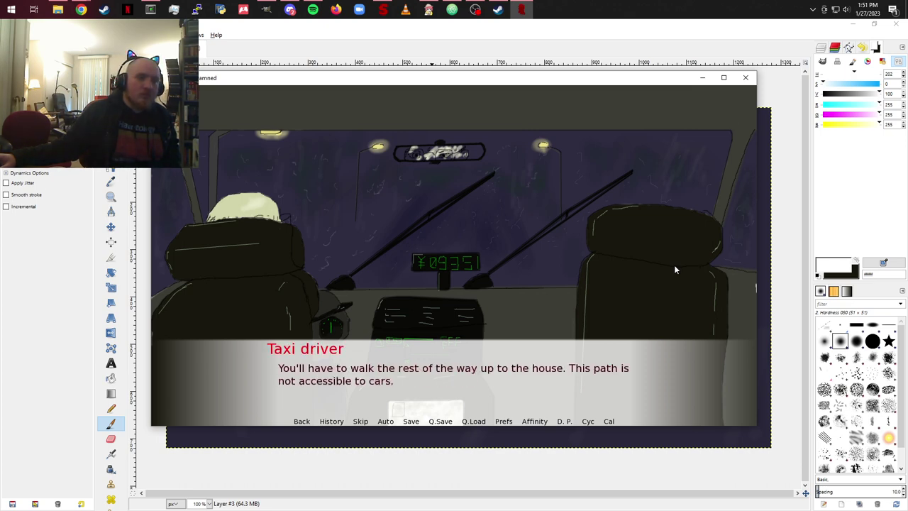
{"action": "left_click", "coordinate": [675, 269]}
{"action": "left_click", "coordinate": [675, 269]}
{"action": "left_click", "coordinate": [675, 269]}
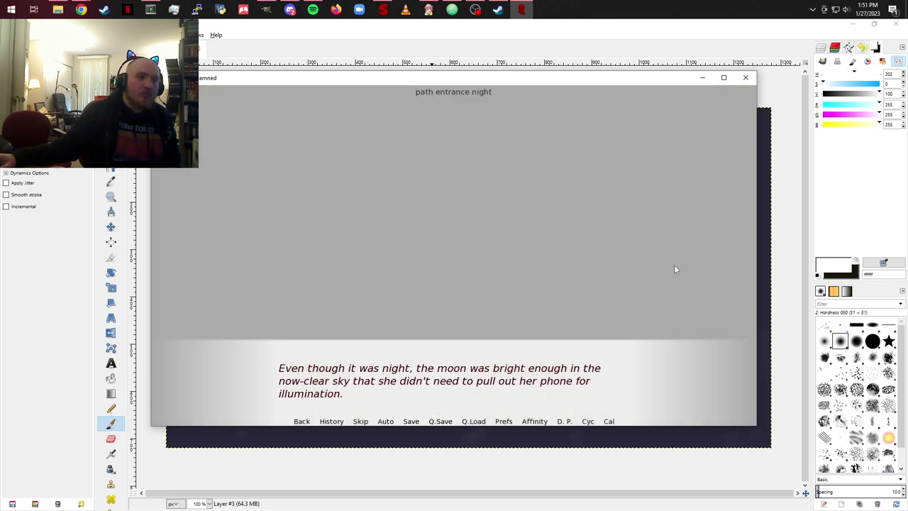
Step: Close the game, minimize the Ren'Py Launcher, and switch to the terminal open in the images folder
{"action": "left_click", "coordinate": [711, 125]}
{"action": "left_click", "coordinate": [746, 77]}
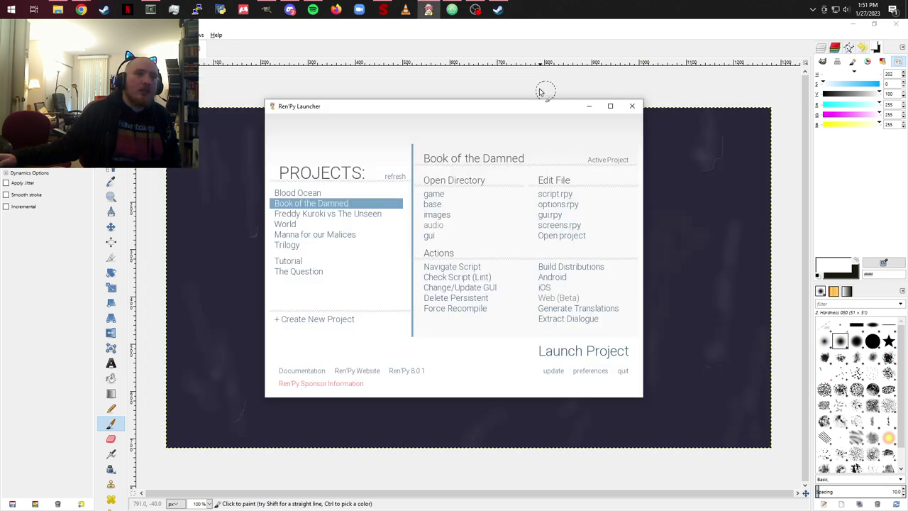
{"action": "left_click", "coordinate": [586, 103]}
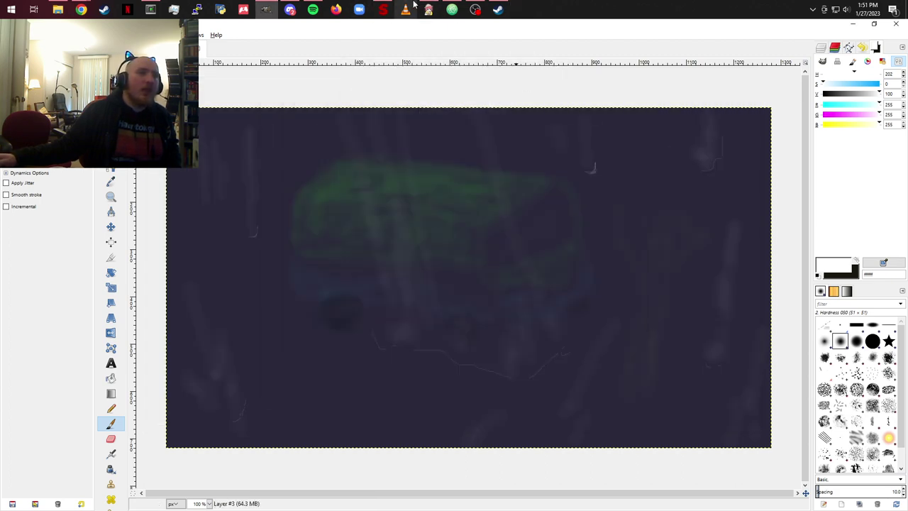
{"action": "left_click", "coordinate": [151, 10]}
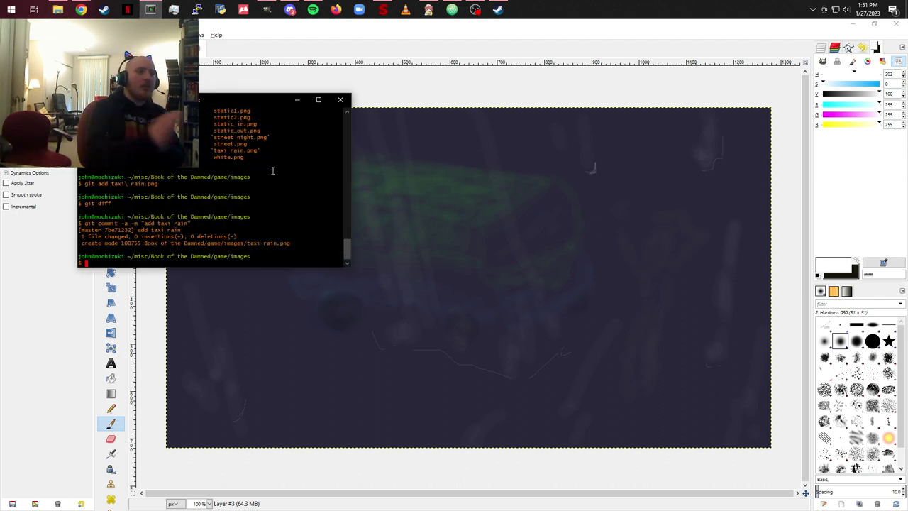
Step: List the files in the images folder and stage van rain splash.png in Git
{"action": "type", "text": "ls"}
{"action": "key", "text": "Return"}
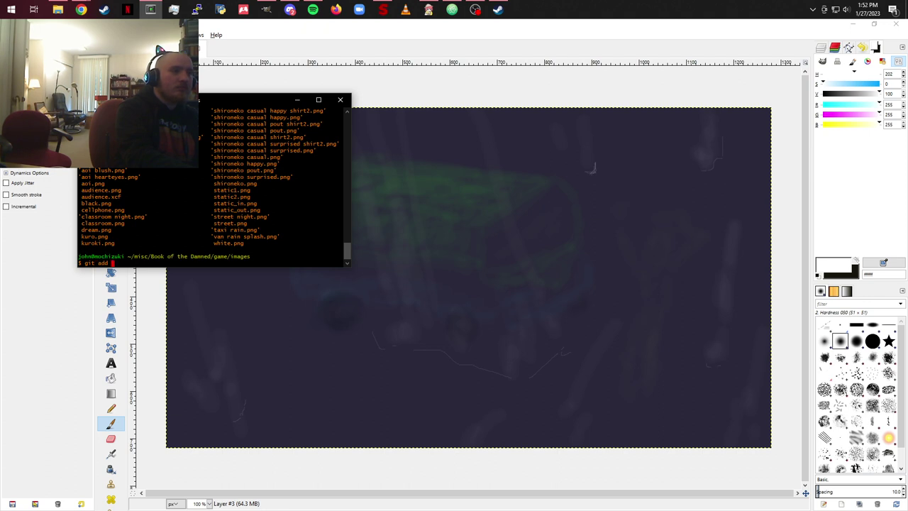
{"action": "type", "text": "git add va"}
{"action": "key", "text": "Tab"}
{"action": "key", "text": "Return"}
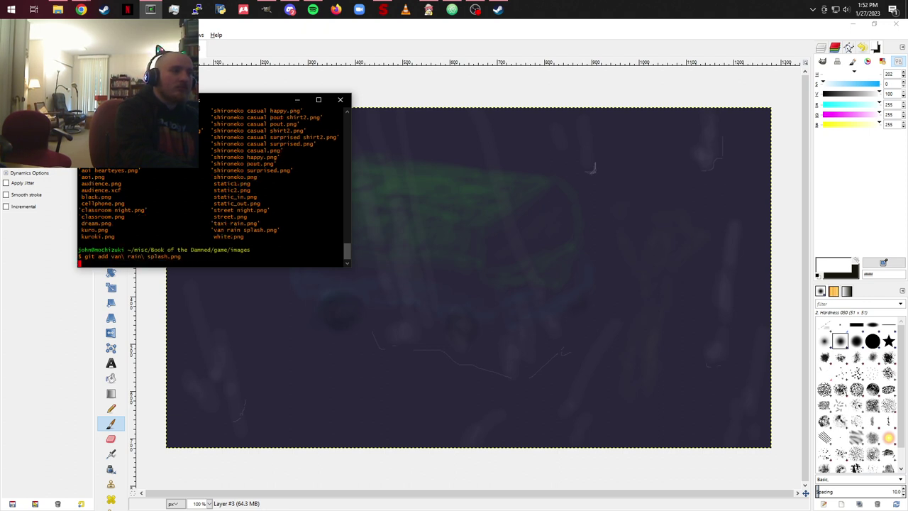
Step: Commit all changes with the message "add van rain splash" and minimize the terminal to return to GIMP
{"action": "type", "text": "git commit -"}
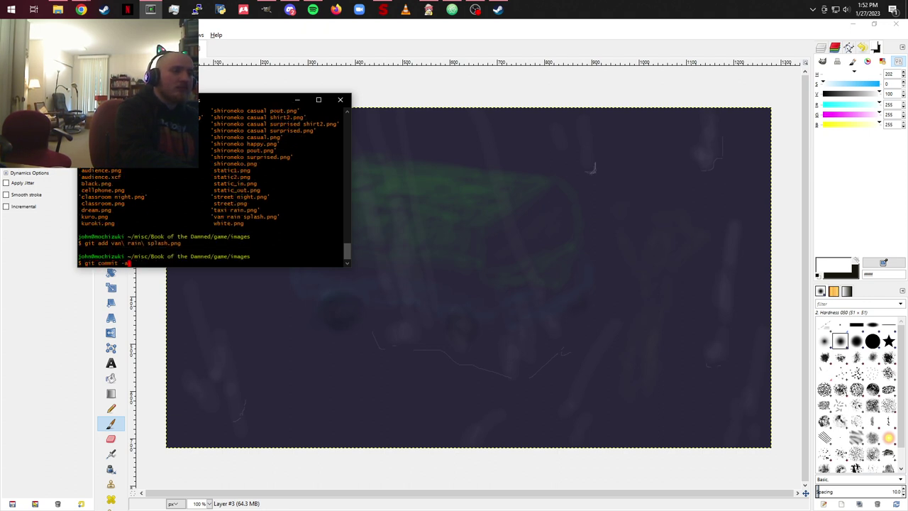
{"action": "type", "text": "a -m \"add van r"}
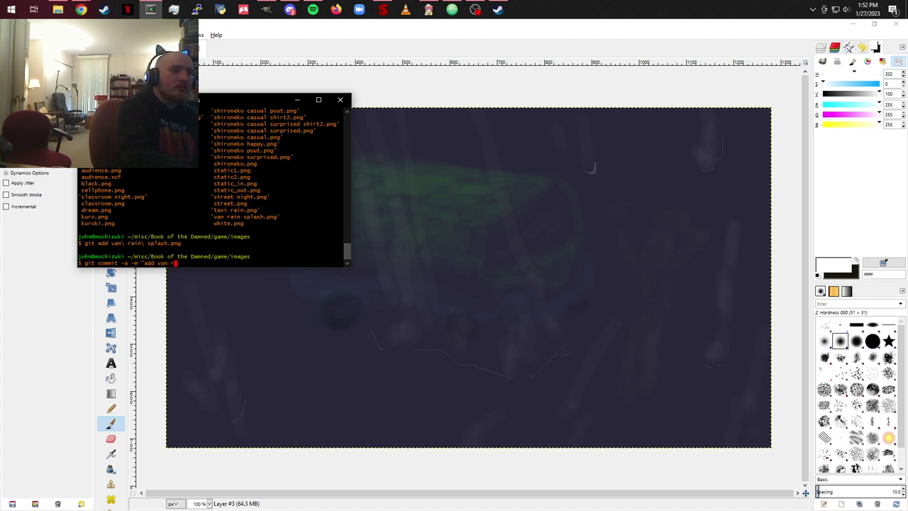
{"action": "type", "text": "ain splash\""}
{"action": "key", "text": "Return"}
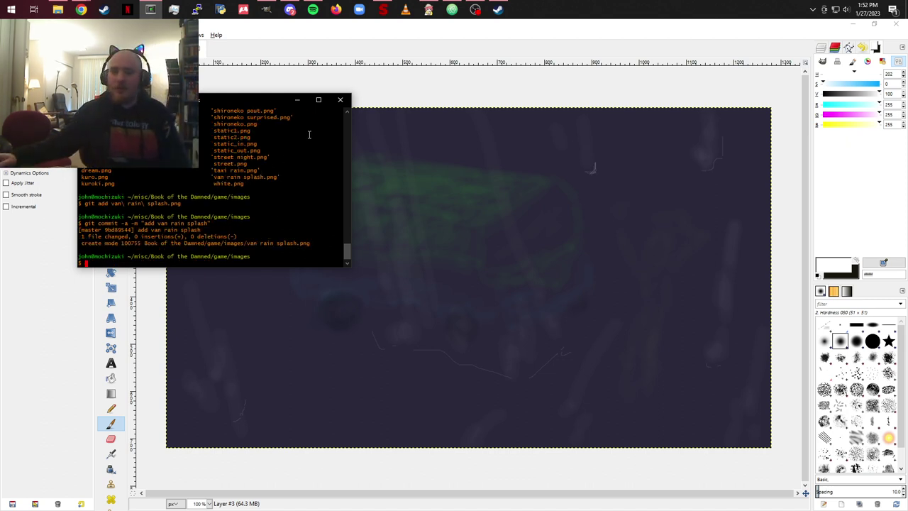
{"action": "left_click", "coordinate": [297, 99]}
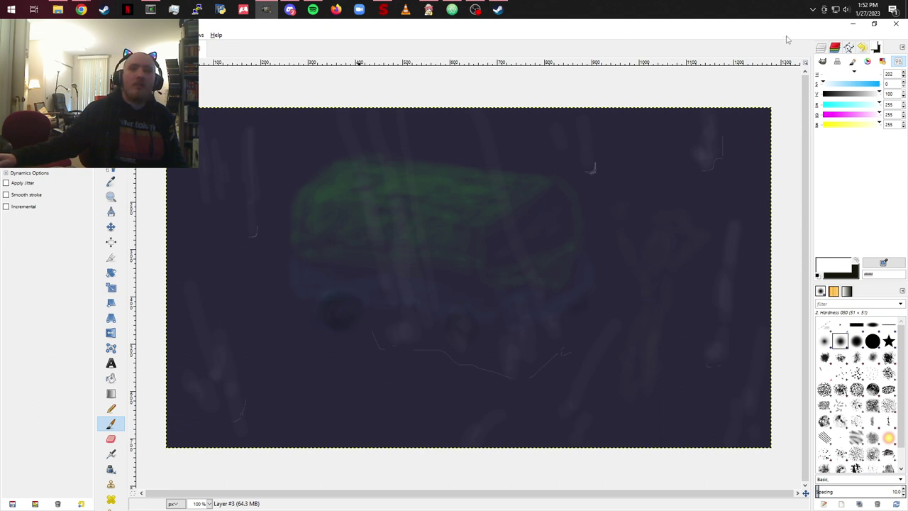
Step: Delete Layer #3, Layer #2 and Layer #1, and add a new 1280 × 720 px layer filled with transparency
{"action": "left_click", "coordinate": [821, 48]}
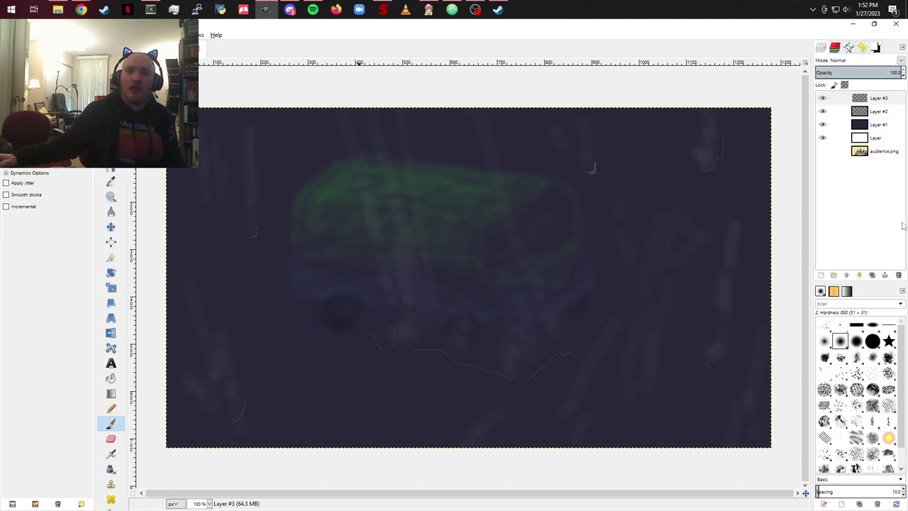
{"action": "left_click", "coordinate": [898, 277]}
{"action": "left_click", "coordinate": [899, 277]}
{"action": "left_click", "coordinate": [899, 277]}
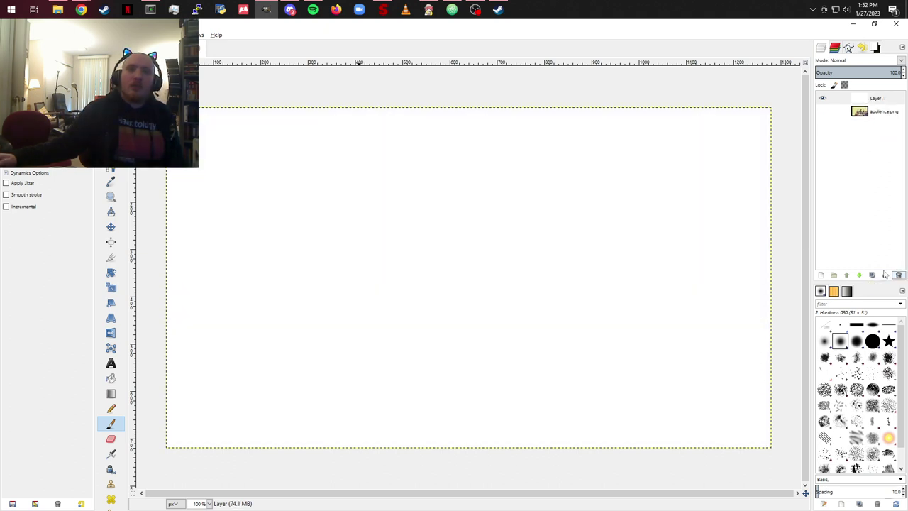
{"action": "left_click", "coordinate": [824, 275]}
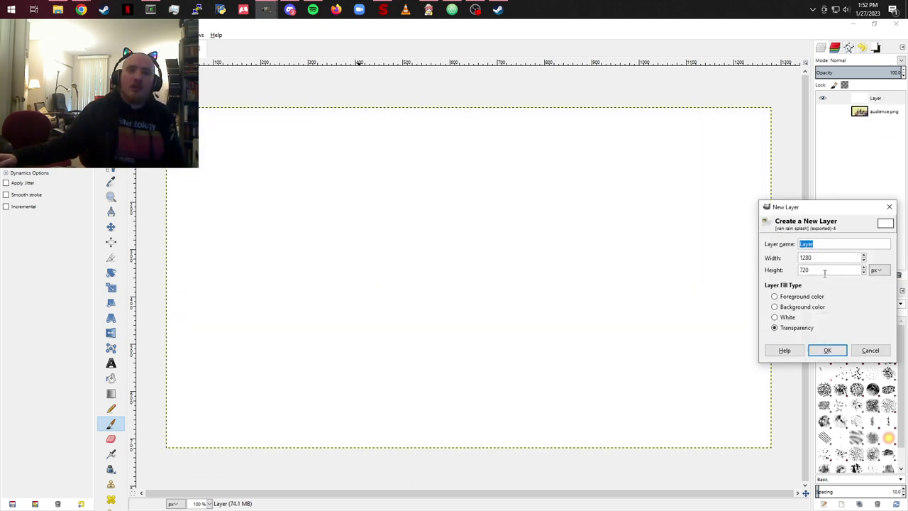
{"action": "left_click", "coordinate": [829, 349]}
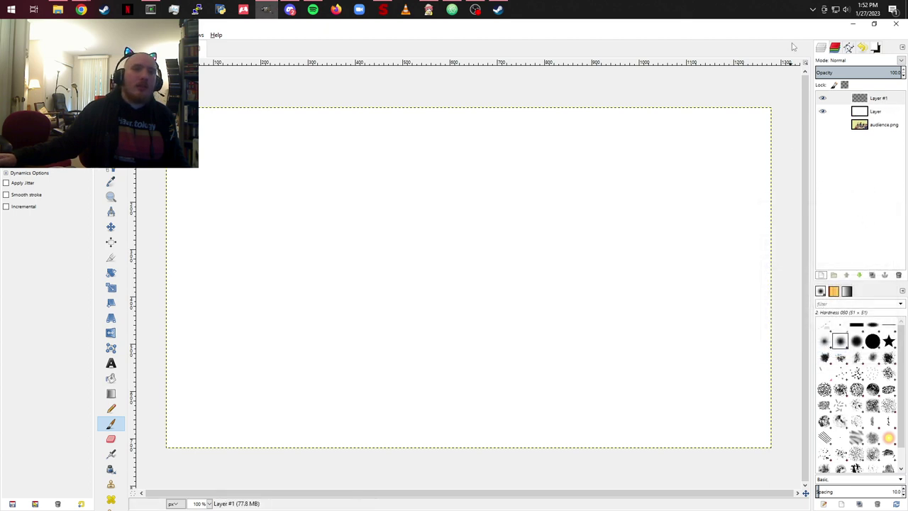
Step: Swap the foreground and background colours, raise the foreground colour's value to 35 (5a5533), and show the layer list
{"action": "left_click", "coordinate": [877, 47]}
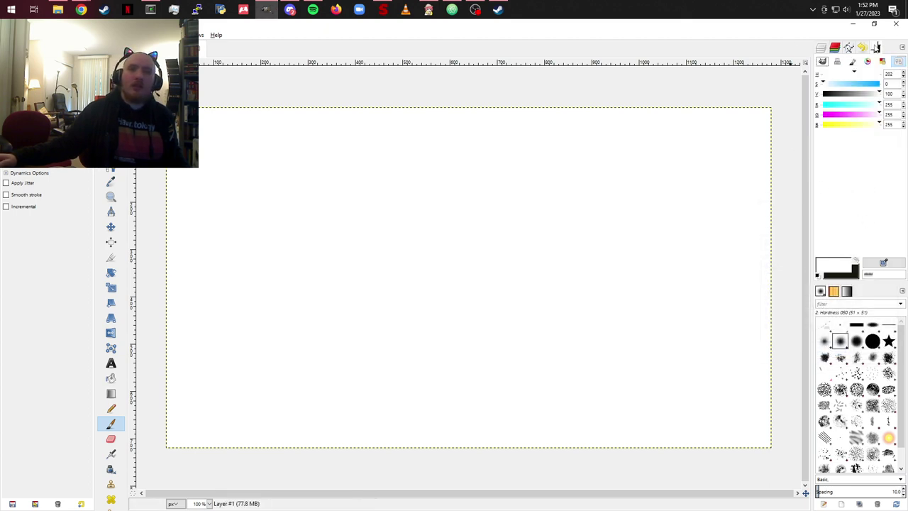
{"action": "left_click", "coordinate": [858, 261]}
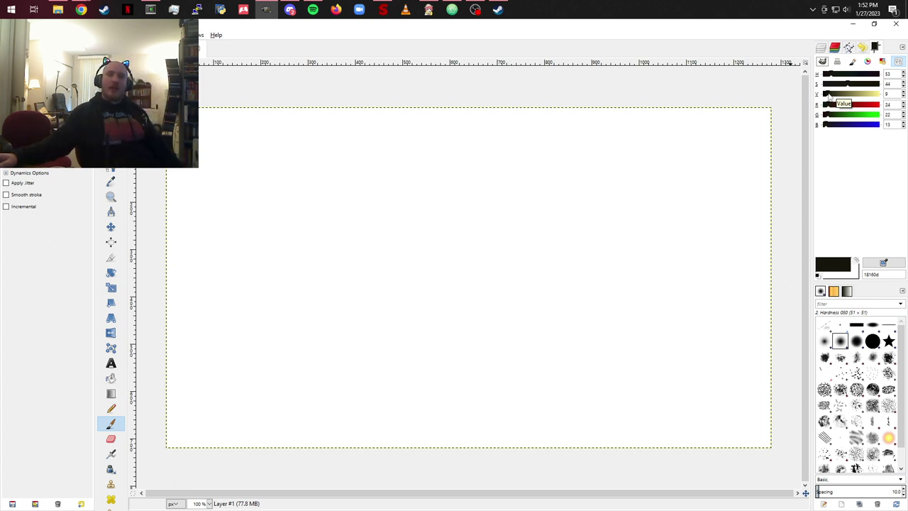
{"action": "left_click_drag", "start_coordinate": [829, 98], "coordinate": [824, 96]}
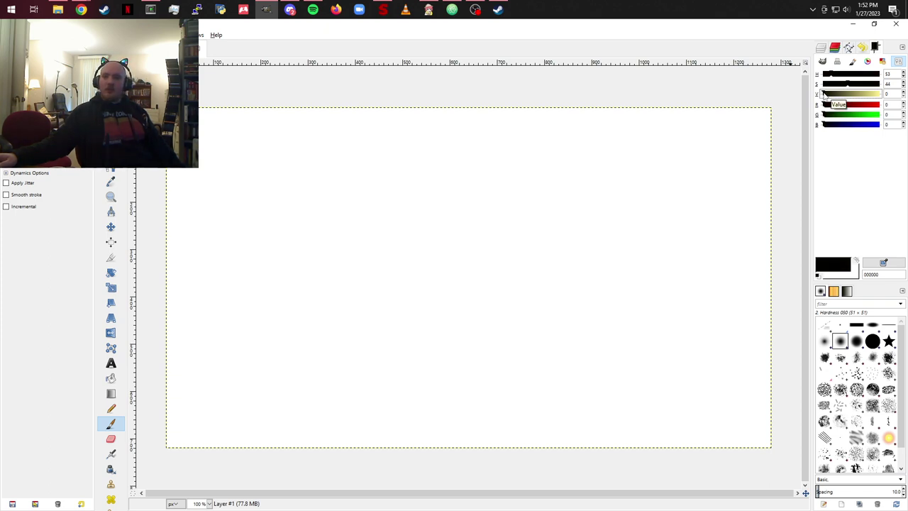
{"action": "left_click_drag", "start_coordinate": [825, 95], "coordinate": [843, 93]}
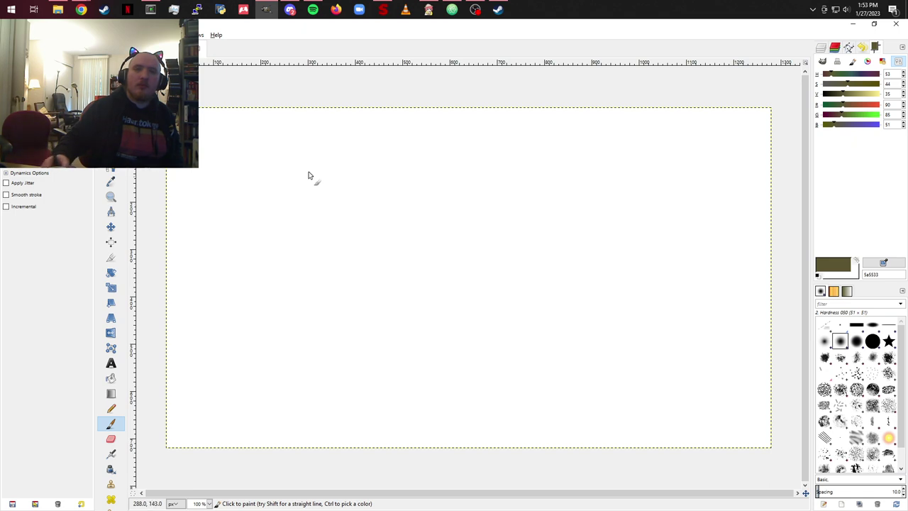
{"action": "left_click", "coordinate": [821, 48]}
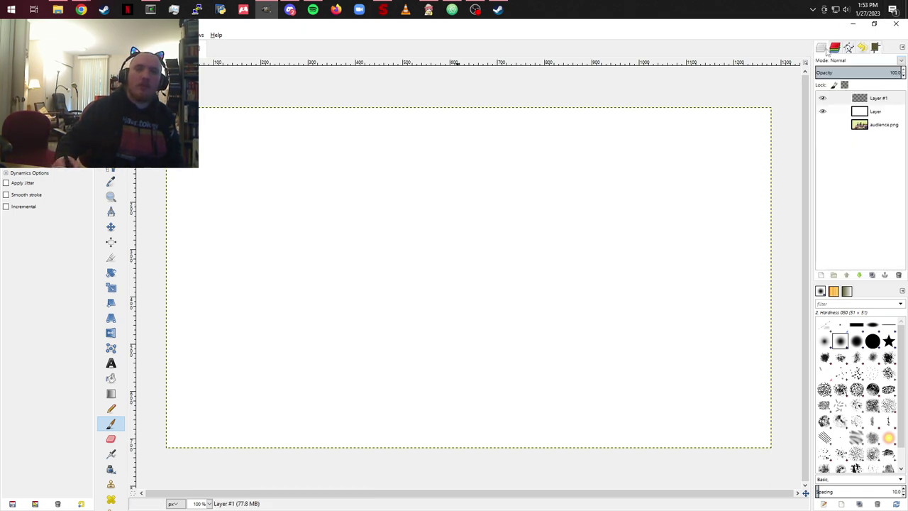
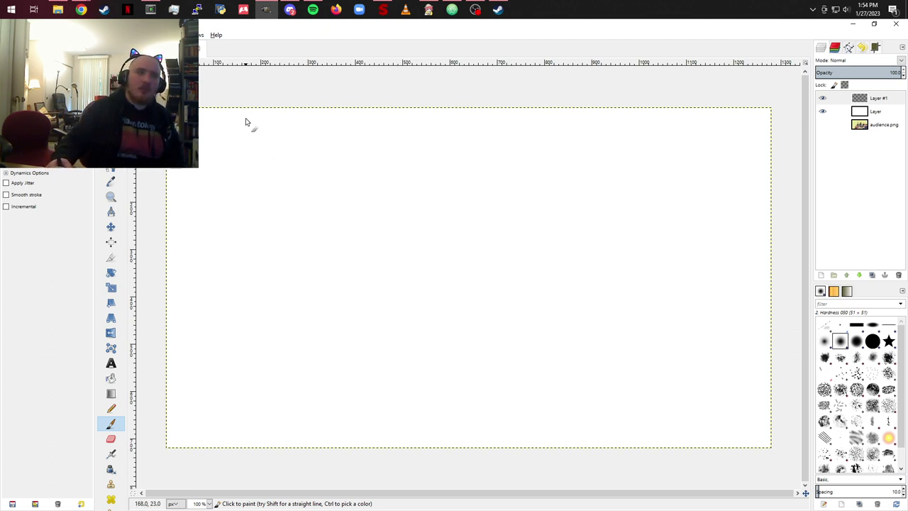
Step: Undo the stray diagonal line and paint a straight-segment line from the canvas's left edge up to its top edge
{"action": "left_click", "coordinate": [170, 325], "text": "shift"}
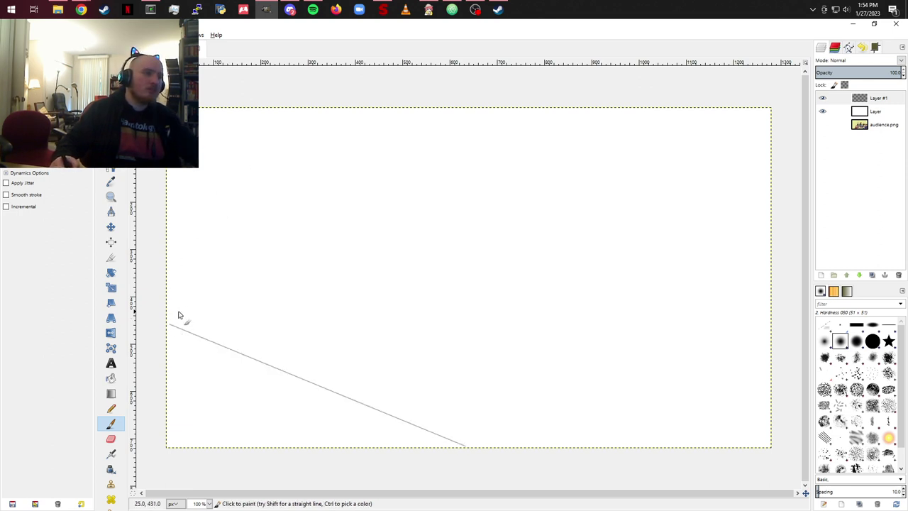
{"action": "key", "text": "ctrl+z"}
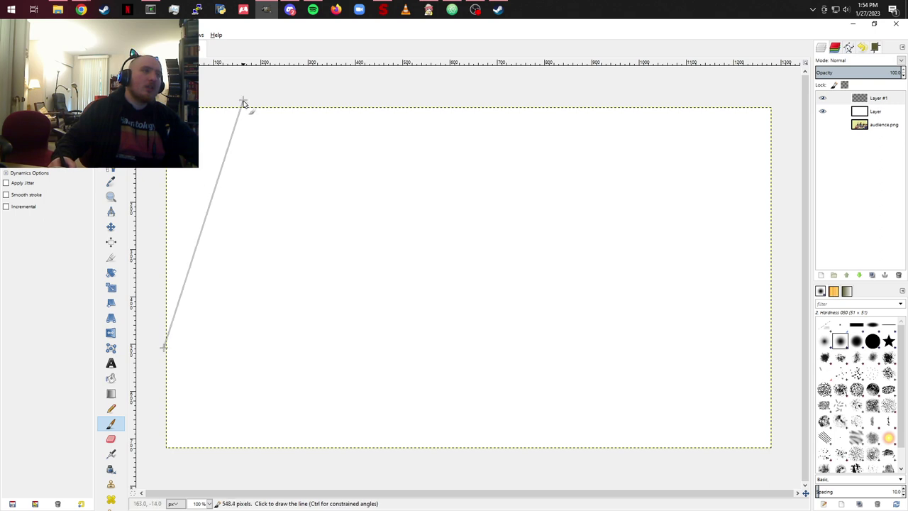
{"action": "left_click", "coordinate": [211, 166], "text": "shift"}
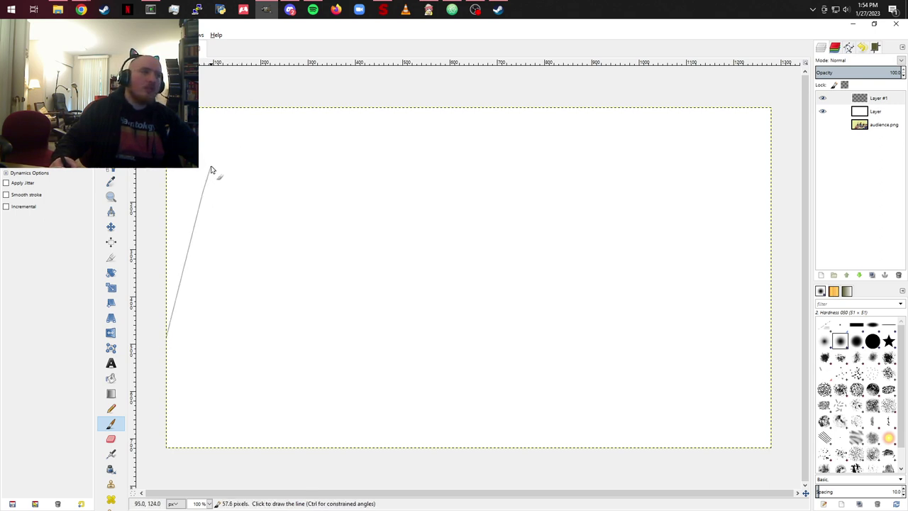
{"action": "left_click", "coordinate": [232, 110], "text": "shift"}
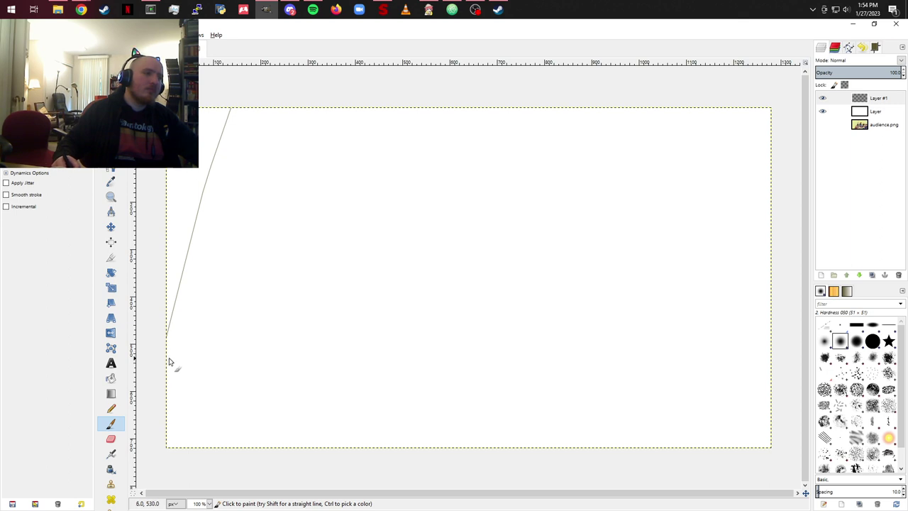
Step: Paint a second, bent line of straight segments just right of the first, from the left edge to the top edge
{"action": "left_click", "coordinate": [190, 268], "text": "shift"}
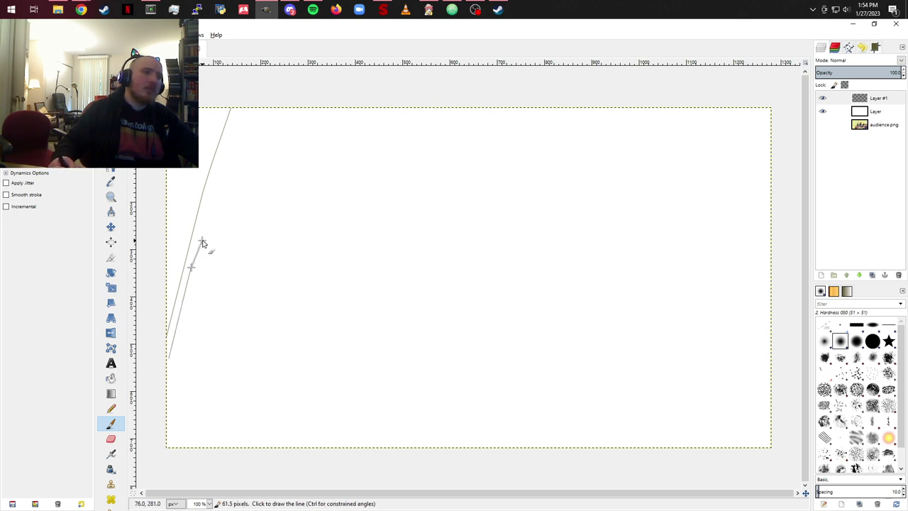
{"action": "left_click", "coordinate": [204, 239], "text": "shift"}
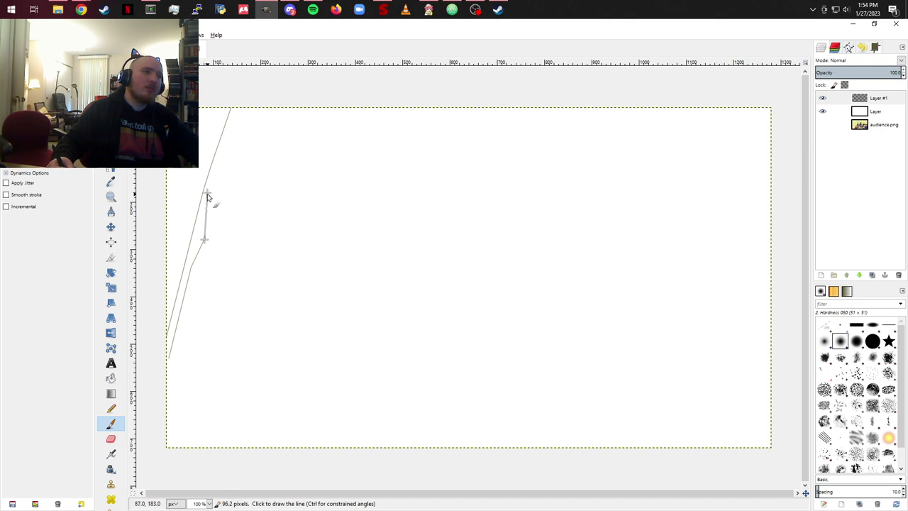
{"action": "left_click", "coordinate": [214, 187], "text": "shift"}
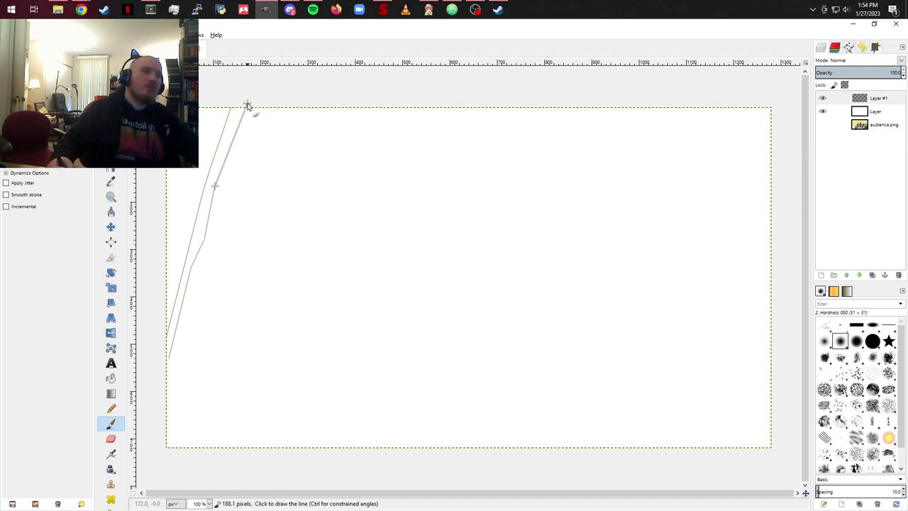
{"action": "left_click", "coordinate": [247, 105], "text": "shift"}
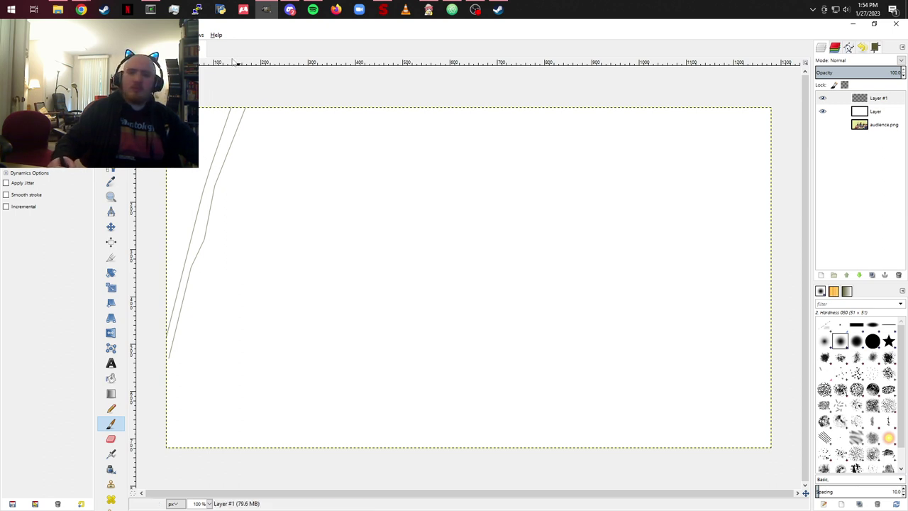
Step: Paint two close, bent lines across the canvas's upper-left corner, both running between the top edge and the left edge
{"action": "left_click", "coordinate": [206, 104]}
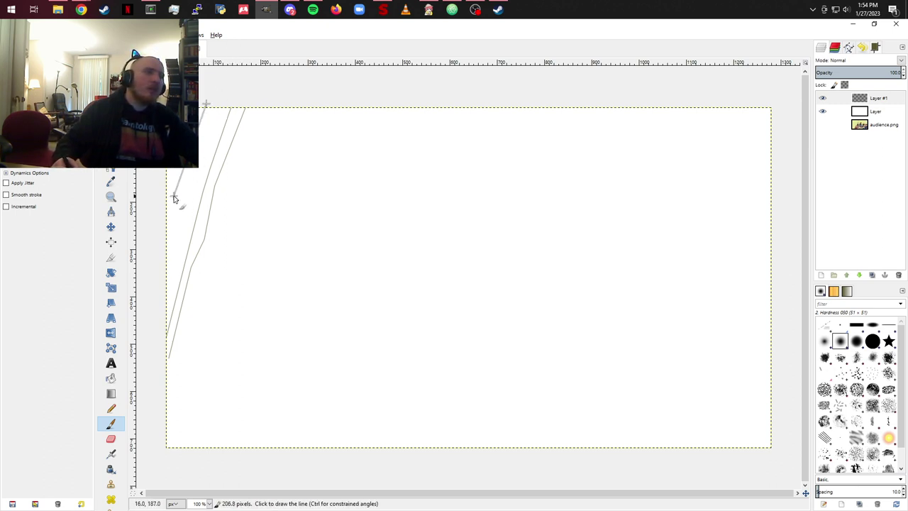
{"action": "left_click", "coordinate": [174, 199], "text": "shift"}
{"action": "left_click", "coordinate": [173, 220], "text": "shift"}
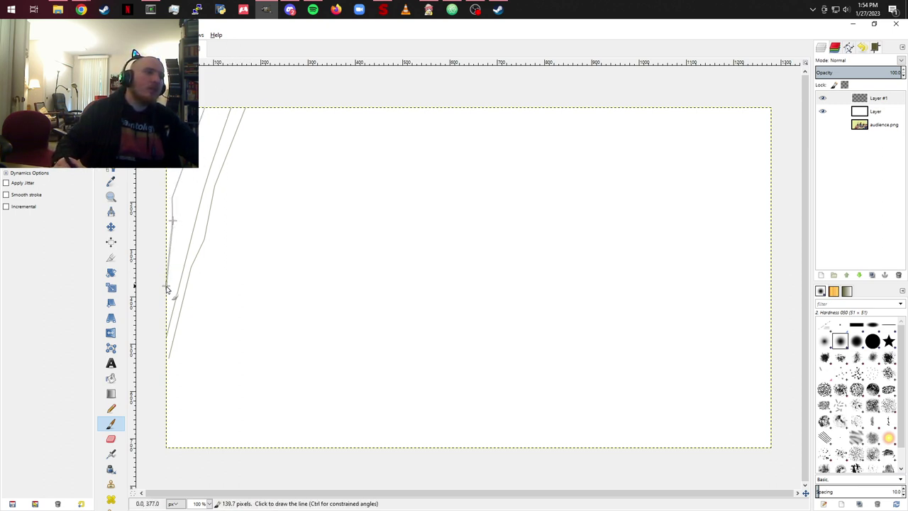
{"action": "left_click", "coordinate": [168, 301], "text": "shift"}
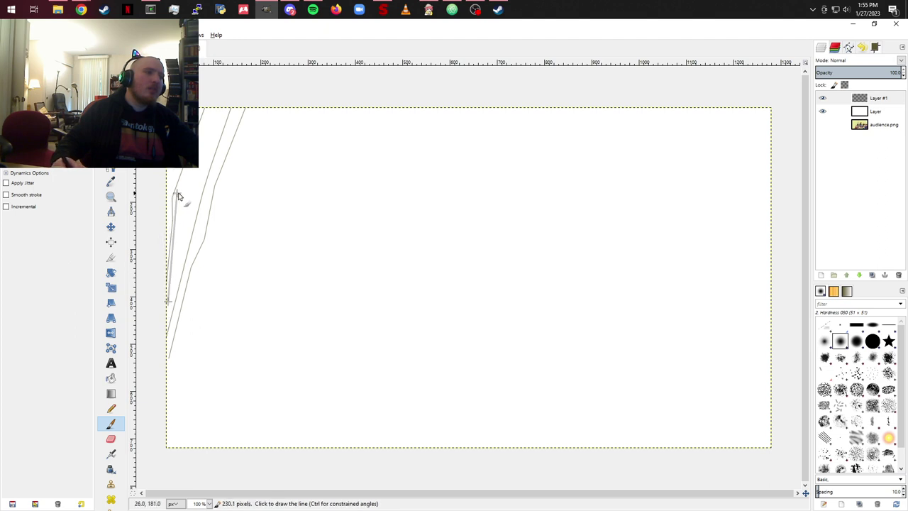
{"action": "left_click", "coordinate": [177, 203], "text": "shift"}
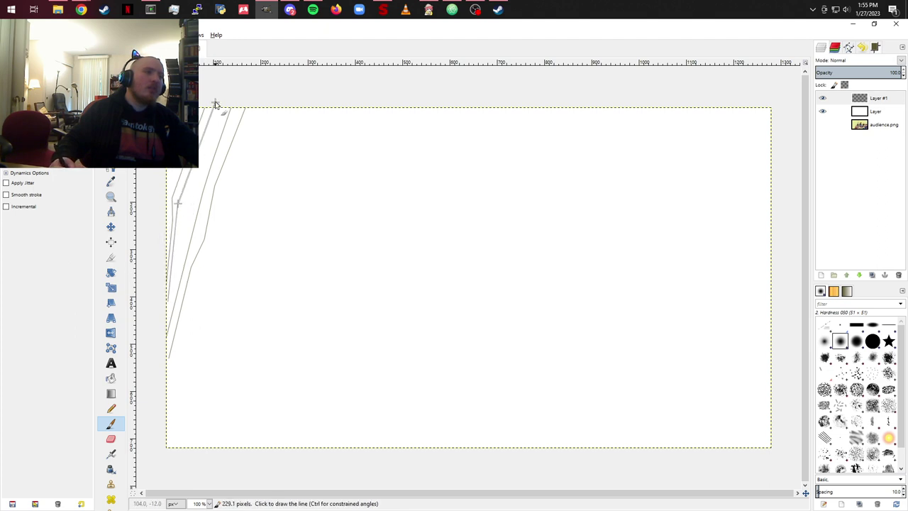
{"action": "left_click", "coordinate": [216, 105], "text": "shift"}
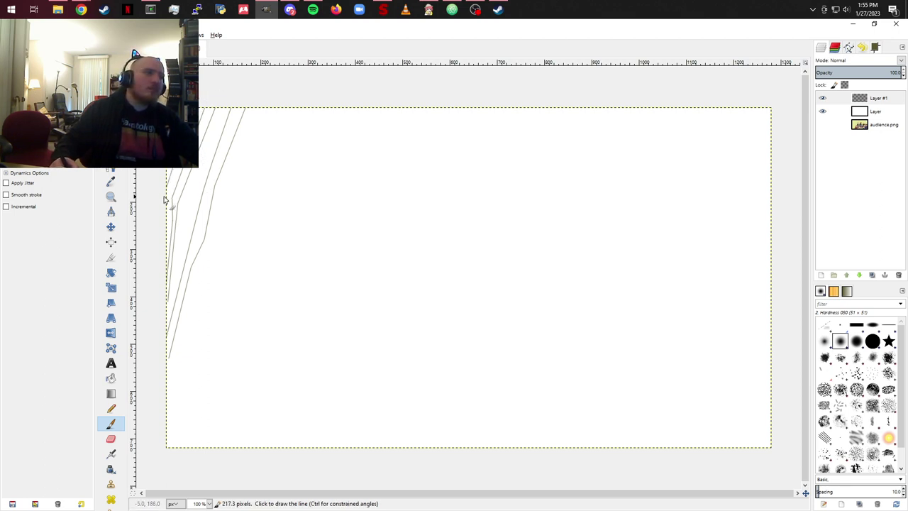
{"action": "left_click_drag", "start_coordinate": [166, 196], "coordinate": [166, 115]}
{"action": "key", "text": "shift"}
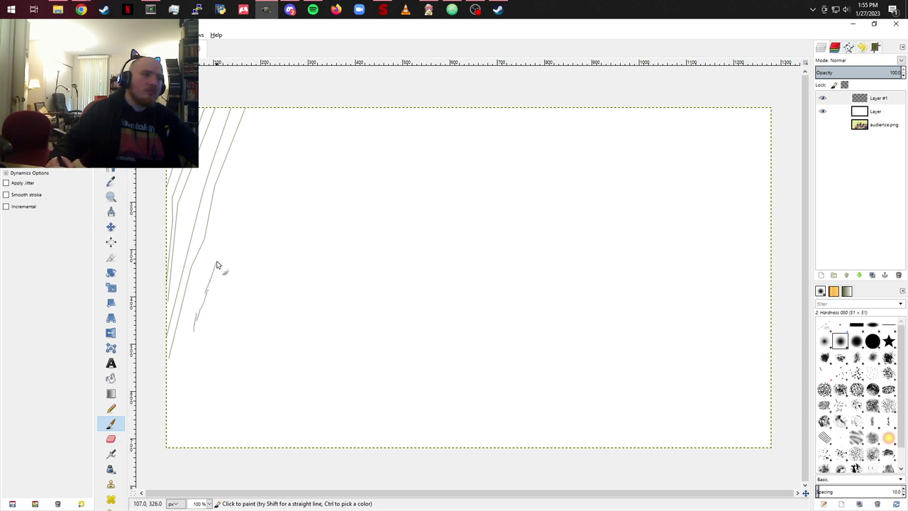
{"action": "key", "text": "ctrl+z"}
{"action": "key", "text": "ctrl+z"}
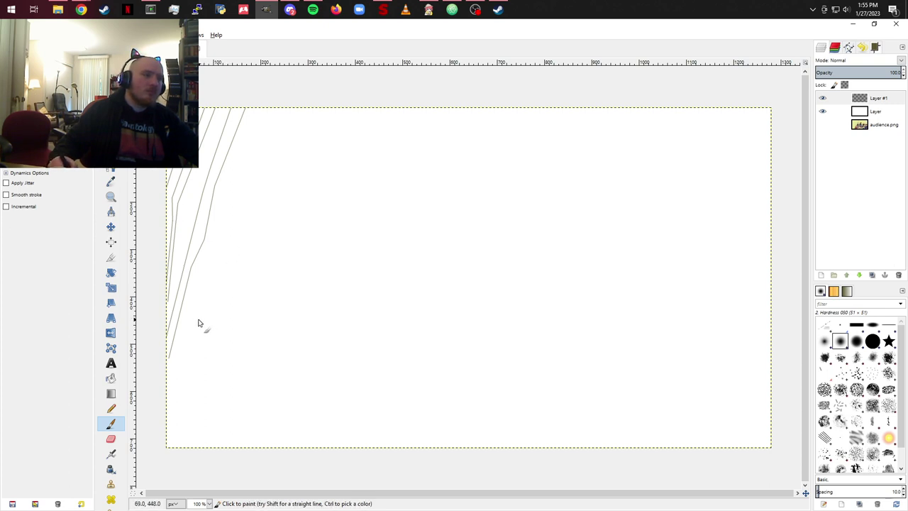
Step: Paint a branch line with a vertical segment of about 100 px, angled up to meet the outer bent line
{"action": "left_click", "coordinate": [196, 340]}
{"action": "left_click", "coordinate": [195, 291], "text": "shift"}
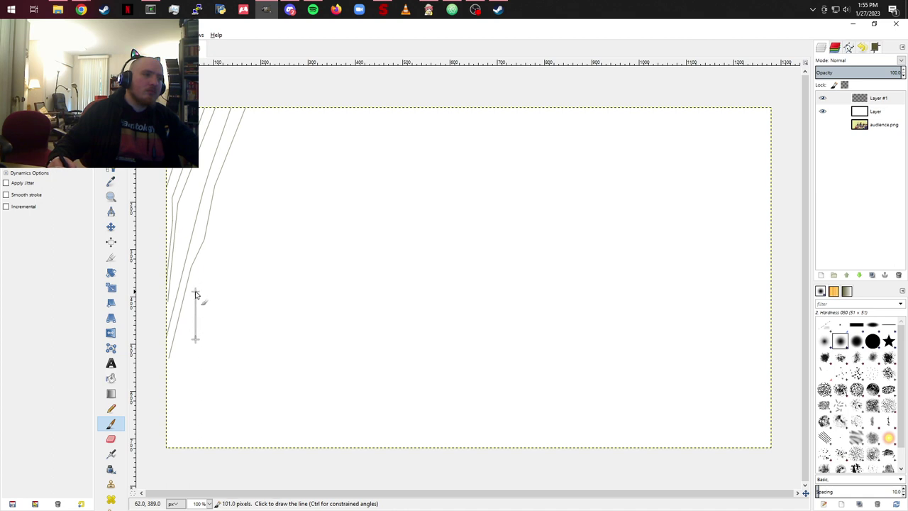
{"action": "left_click", "coordinate": [202, 247], "text": "shift"}
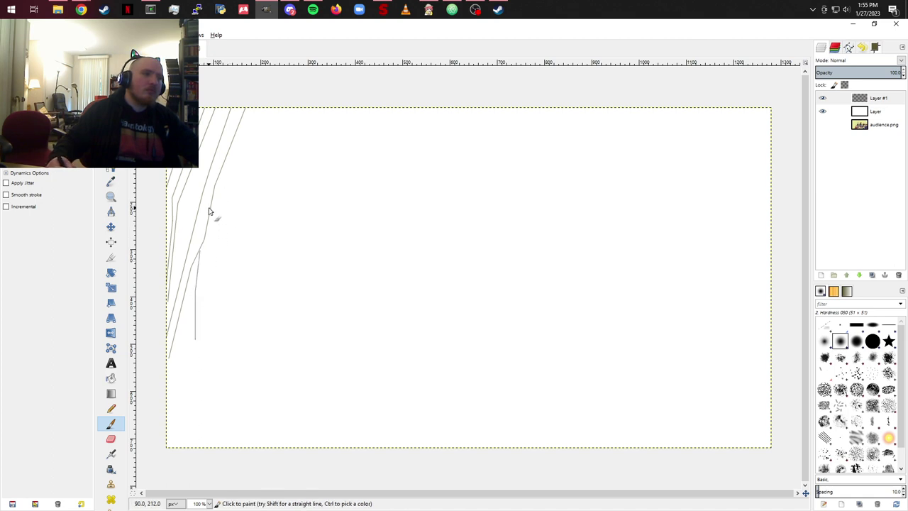
{"action": "left_click", "coordinate": [202, 298], "text": "shift"}
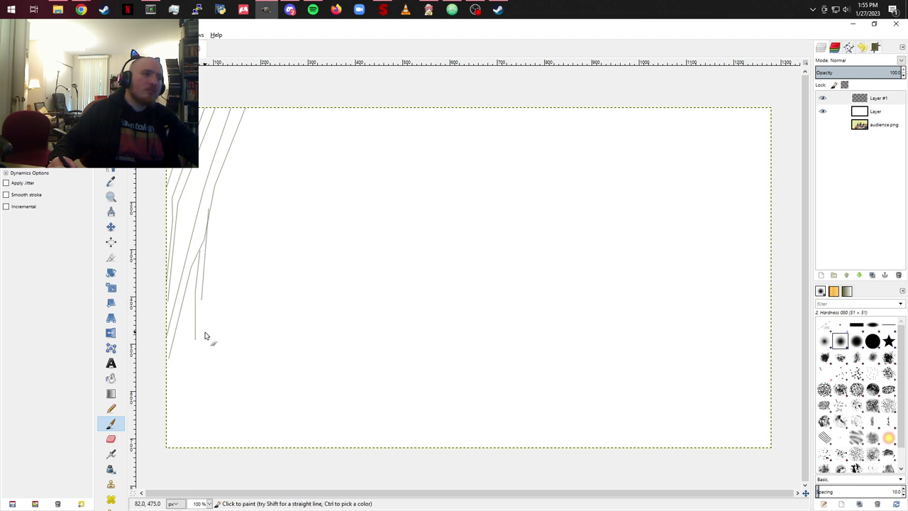
{"action": "left_click", "coordinate": [203, 339], "text": "shift"}
{"action": "key", "text": "ctrl+z"}
{"action": "key", "text": "ctrl+z"}
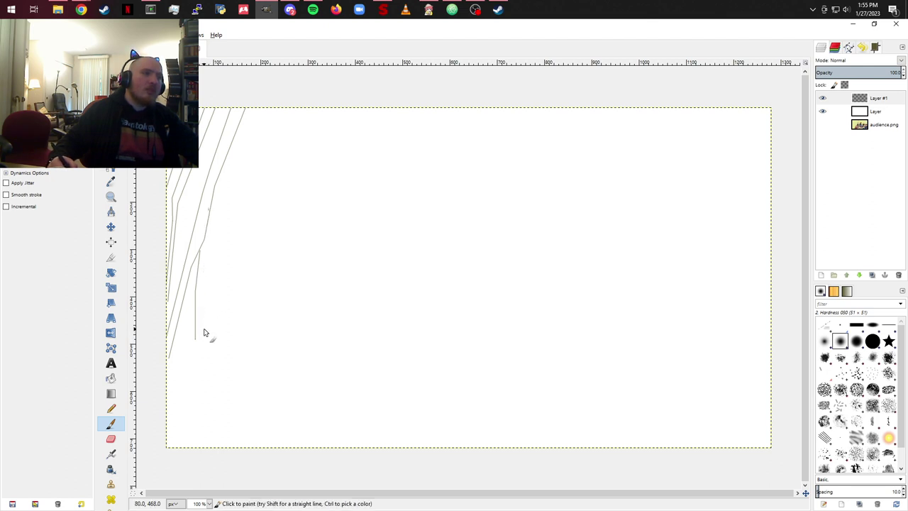
Step: Undo all the thin straight-segment lines painted across the canvas's upper-left area
{"action": "key", "text": "ctrl+z"}
{"action": "key", "text": "ctrl+z"}
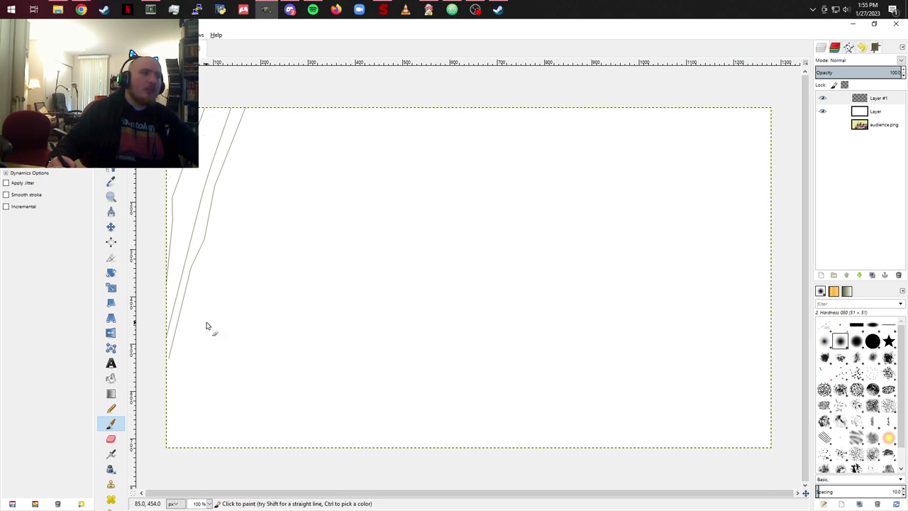
{"action": "key", "text": "ctrl+z"}
{"action": "key", "text": "ctrl+z"}
{"action": "key", "text": "ctrl+z"}
{"action": "key", "text": "ctrl+z"}
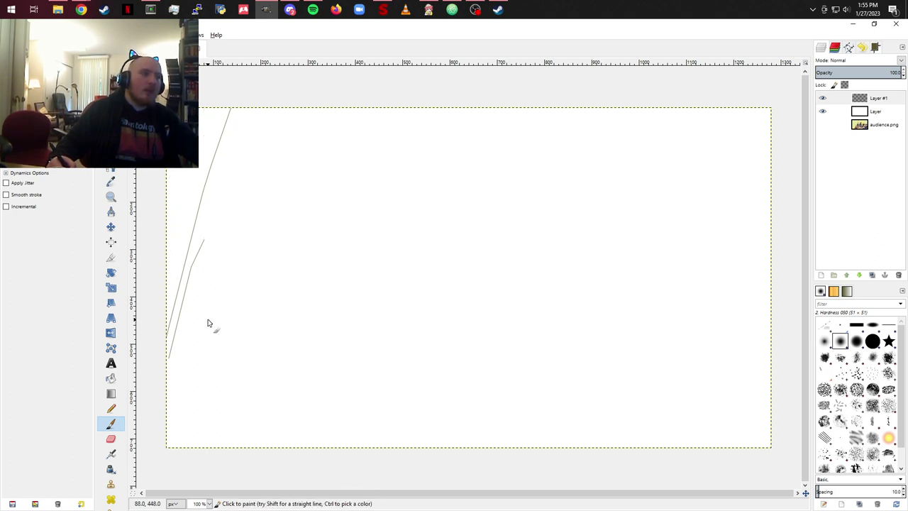
{"action": "key", "text": "ctrl+z"}
{"action": "key", "text": "ctrl+z"}
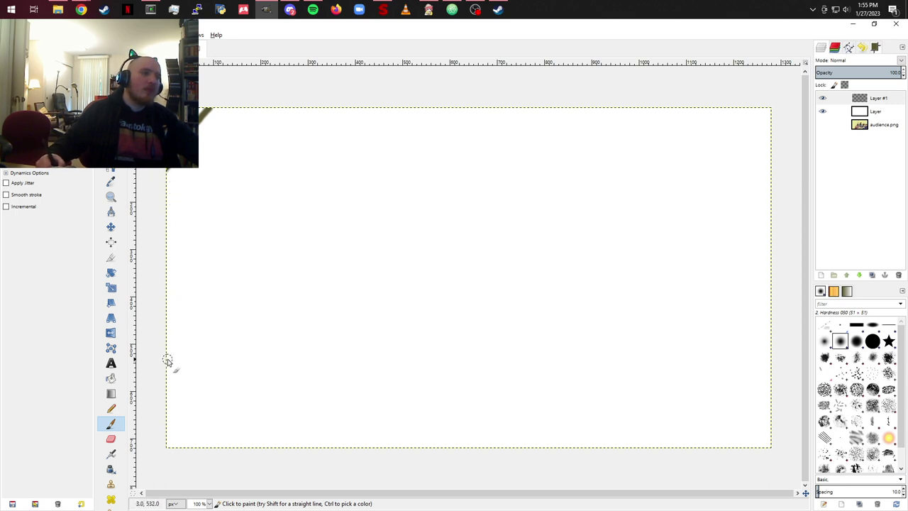
Step: Paint a thick dark olive bent line from the canvas's left edge to its top edge, widening its upper part with a second pass
{"action": "left_click_drag", "start_coordinate": [168, 360], "coordinate": [183, 295]}
{"action": "left_click", "coordinate": [211, 217], "text": "shift"}
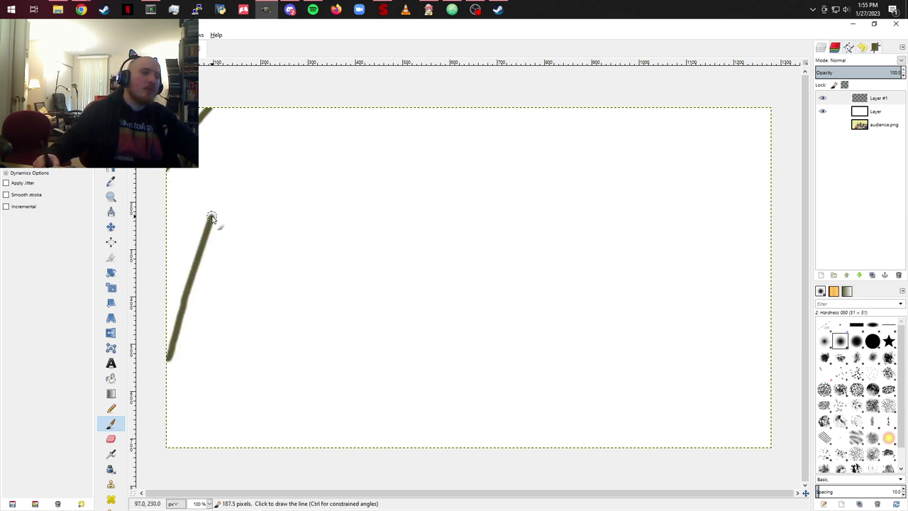
{"action": "left_click", "coordinate": [280, 100], "text": "shift"}
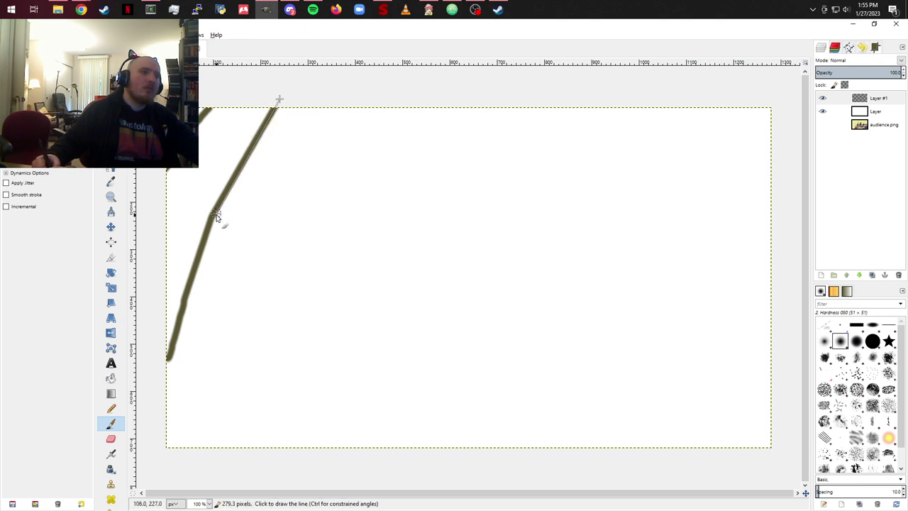
{"action": "left_click_drag", "start_coordinate": [288, 106], "coordinate": [243, 188]}
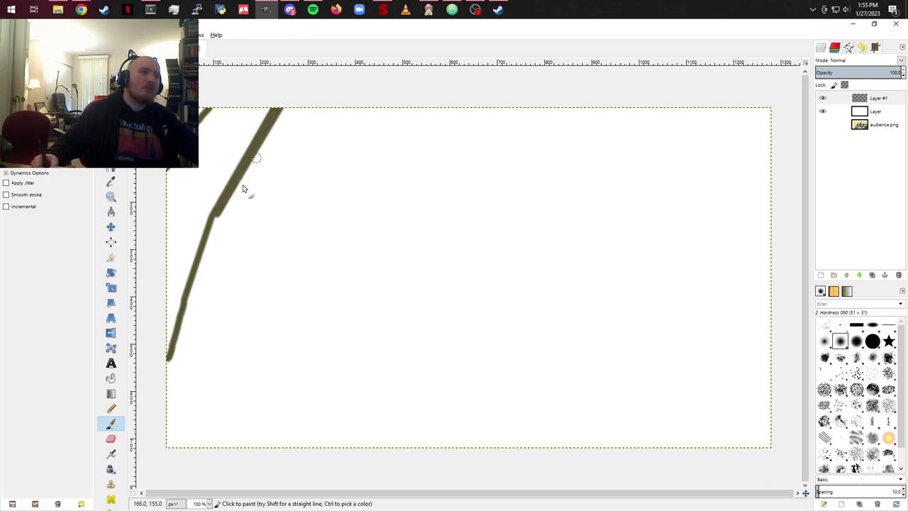
{"action": "left_click", "coordinate": [208, 233], "text": "shift"}
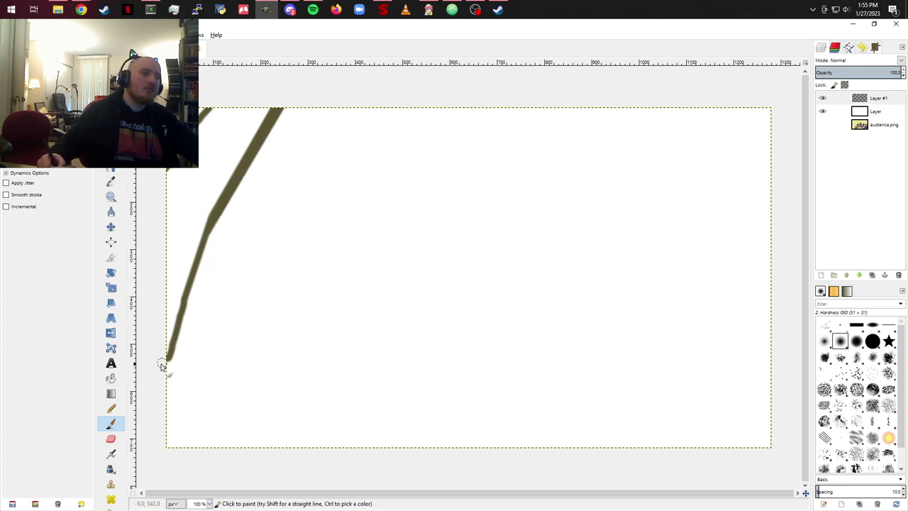
Step: Undo all the dark olive strokes to clear the drawing layer
{"action": "key", "text": "ctrl+z"}
{"action": "key", "text": "ctrl+z"}
{"action": "key", "text": "ctrl+z"}
{"action": "key", "text": "ctrl+z"}
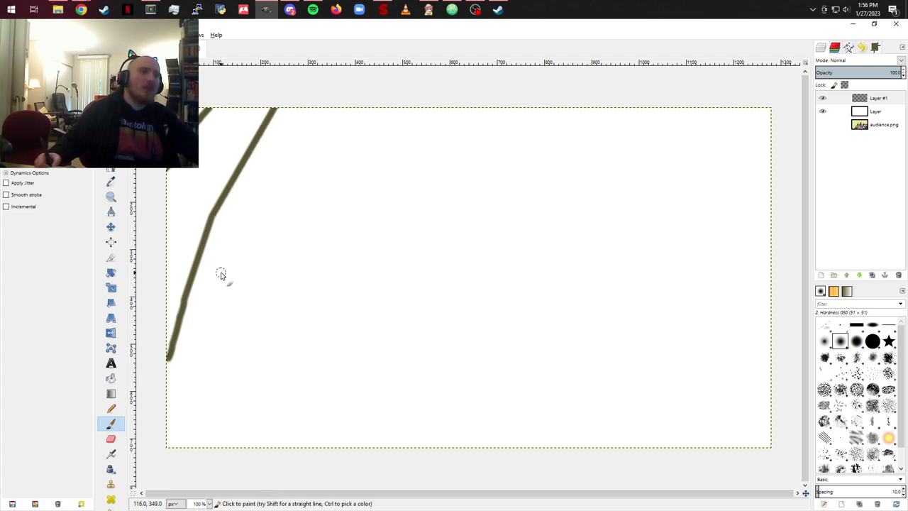
{"action": "key", "text": "ctrl+z"}
{"action": "key", "text": "ctrl+z"}
{"action": "key", "text": "ctrl+z"}
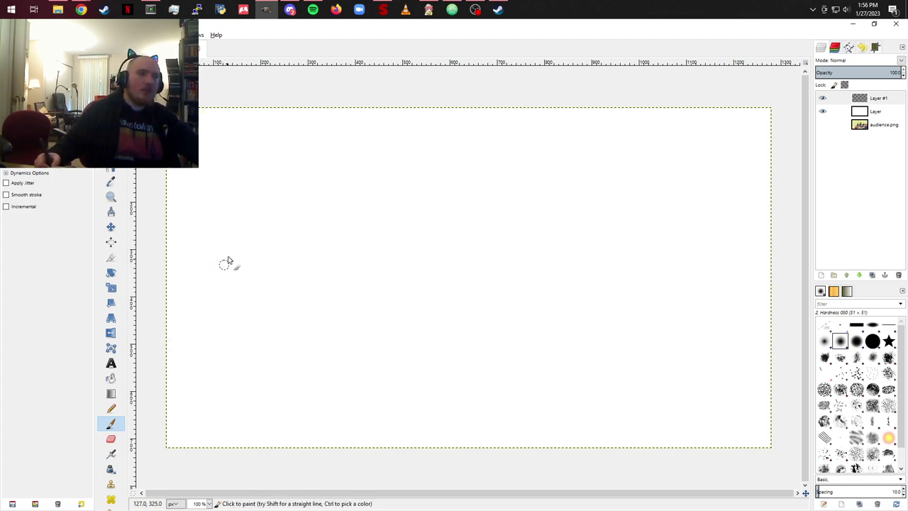
Step: Lighten the foreground colour to value 77 (c5bb6f) and paint a bent line across the canvas's upper-left corner
{"action": "left_click", "coordinate": [877, 48]}
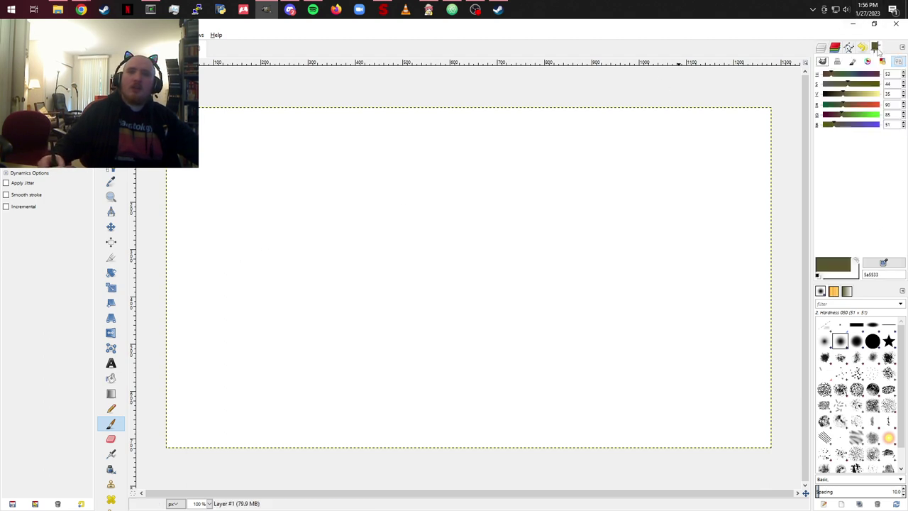
{"action": "left_click_drag", "start_coordinate": [845, 96], "coordinate": [866, 95]}
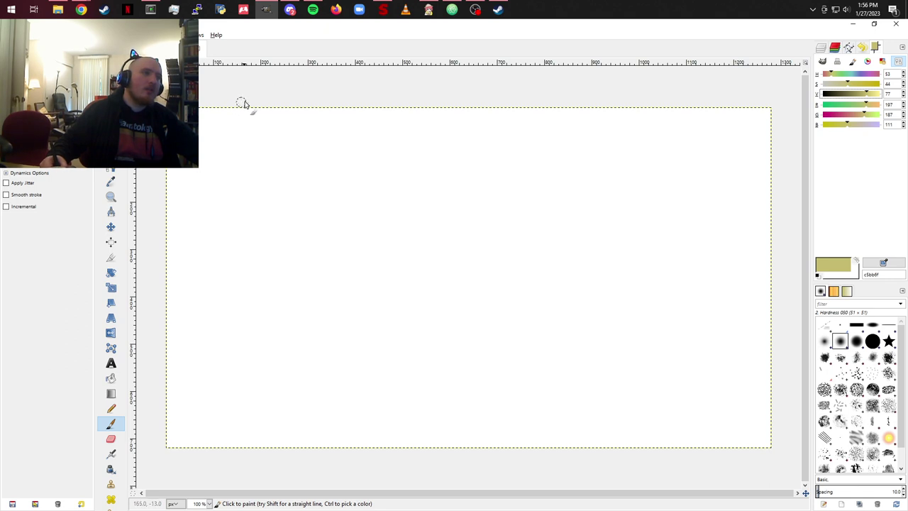
{"action": "left_click_drag", "start_coordinate": [241, 107], "coordinate": [187, 175]}
{"action": "left_click", "coordinate": [161, 246], "text": "shift"}
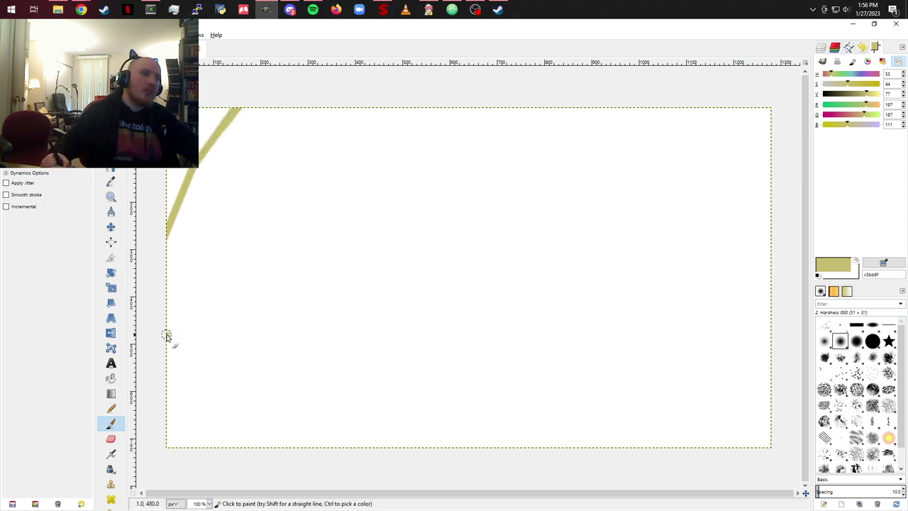
Step: Paint a second bent line of straight segments outside the corner line, from the left edge up to the top edge
{"action": "left_click", "coordinate": [193, 246], "text": "shift"}
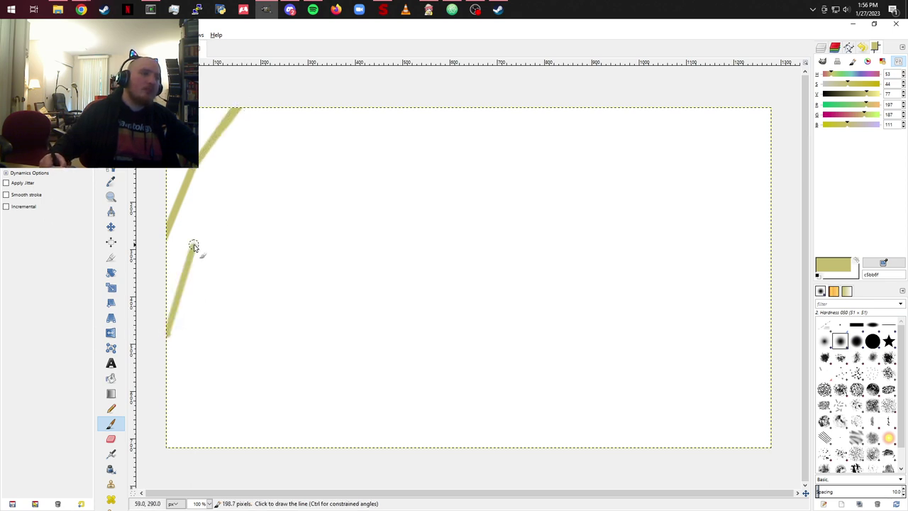
{"action": "left_click", "coordinate": [264, 126], "text": "shift"}
{"action": "left_click", "coordinate": [285, 112], "text": "shift"}
{"action": "left_click", "coordinate": [304, 91], "text": "shift"}
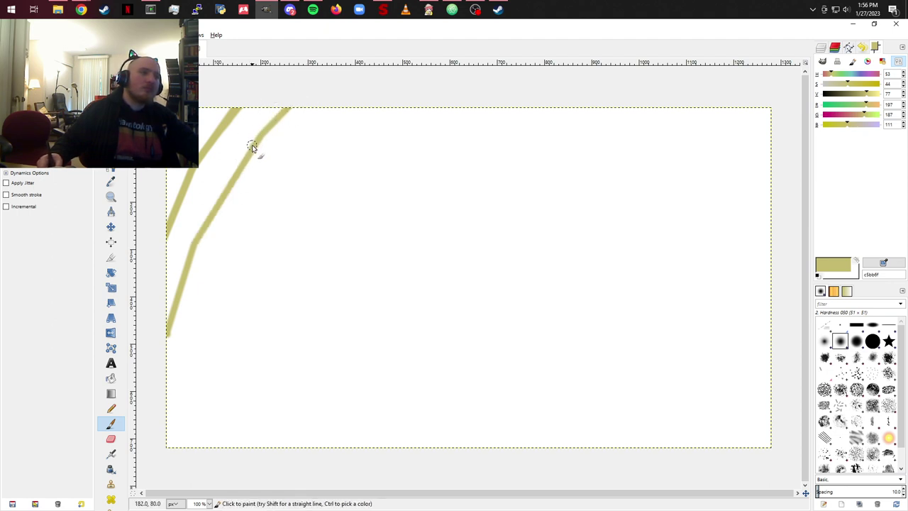
Step: Thicken the outer bent line with a second pass and paint a thinner line between it and the corner line, up to the top edge
{"action": "left_click", "coordinate": [286, 102], "text": "shift"}
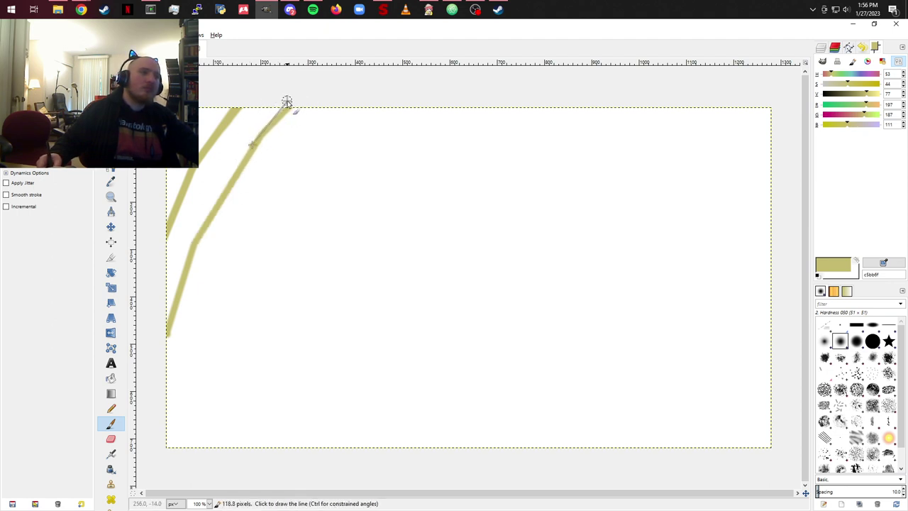
{"action": "left_click", "coordinate": [221, 208], "text": "shift"}
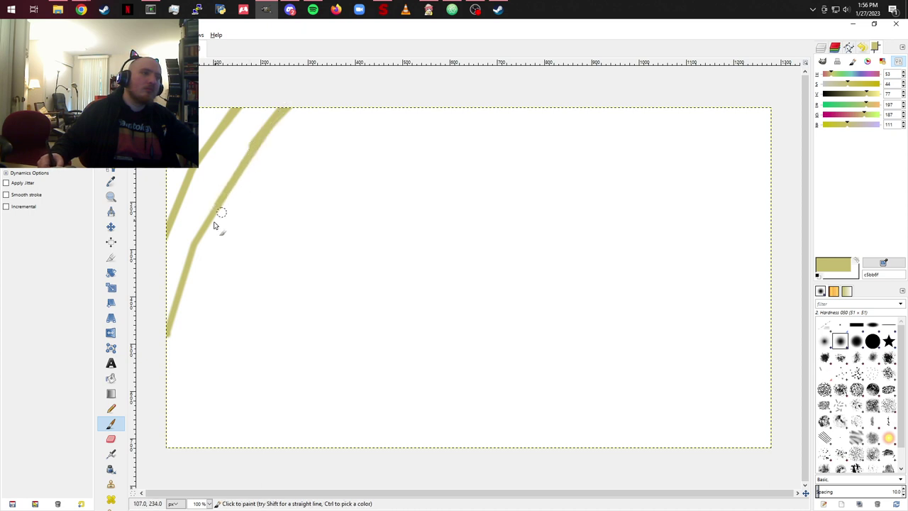
{"action": "left_click", "coordinate": [193, 261], "text": "shift"}
{"action": "left_click", "coordinate": [169, 332], "text": "shift"}
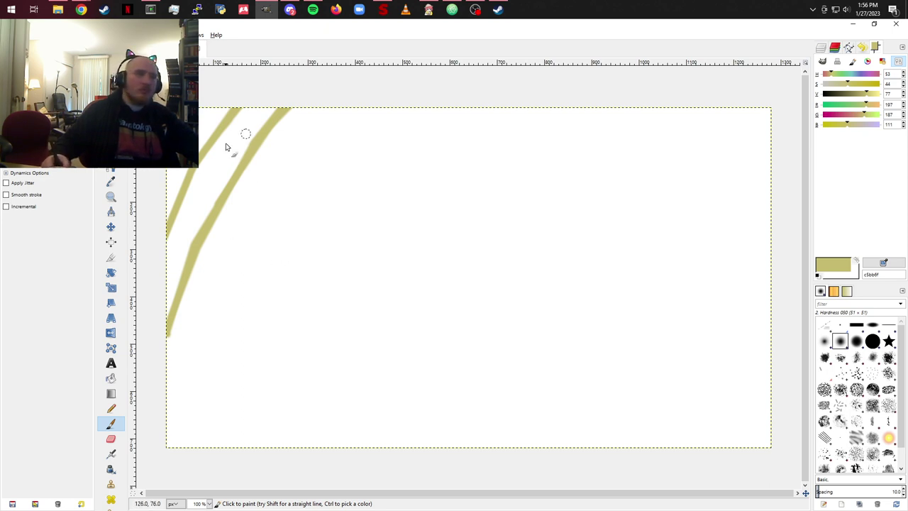
{"action": "left_click", "coordinate": [187, 216], "text": "shift"}
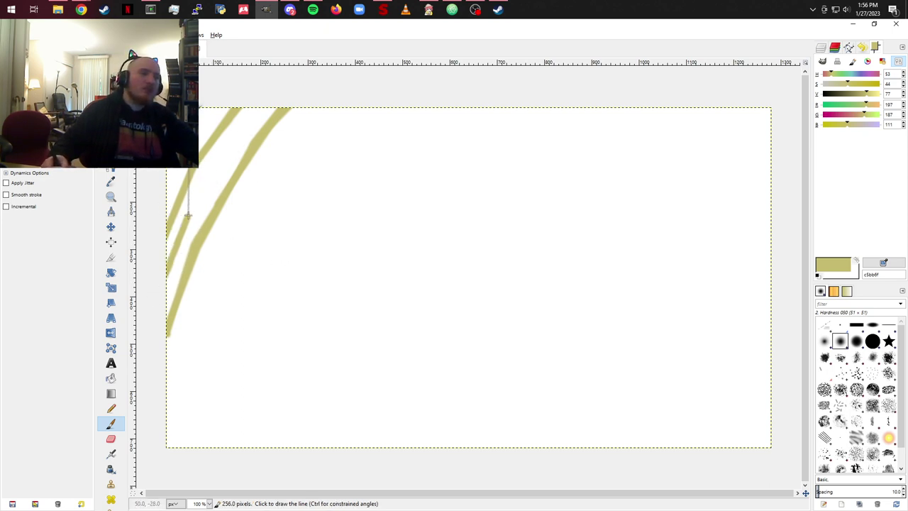
{"action": "left_click", "coordinate": [215, 100], "text": "shift"}
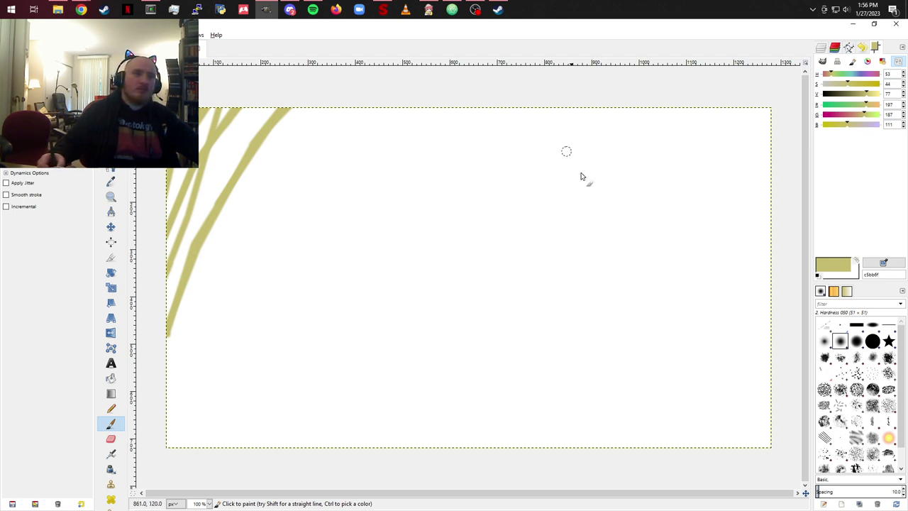
Step: Paint the two slanted edges of a broad trunk descending rightward from the top edge in the canvas's upper-right area
{"action": "left_click", "coordinate": [645, 113]}
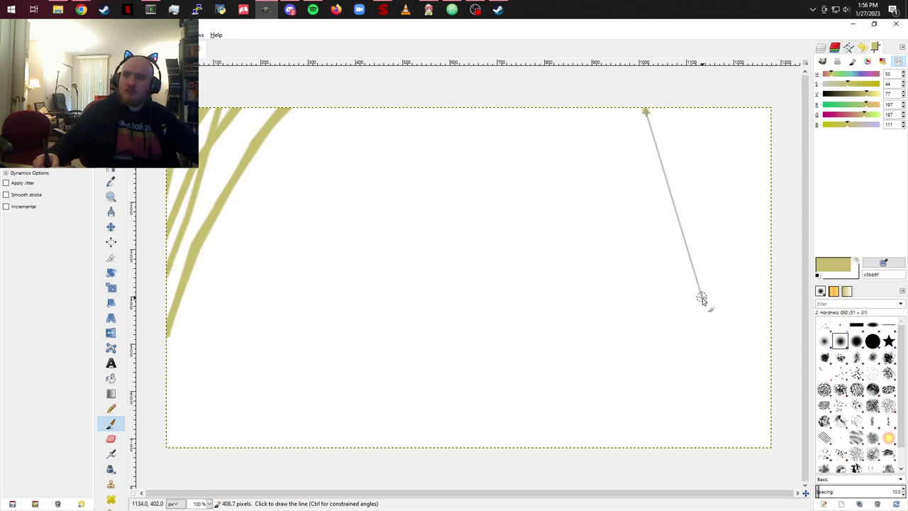
{"action": "left_click_drag", "start_coordinate": [701, 298], "coordinate": [713, 323]}
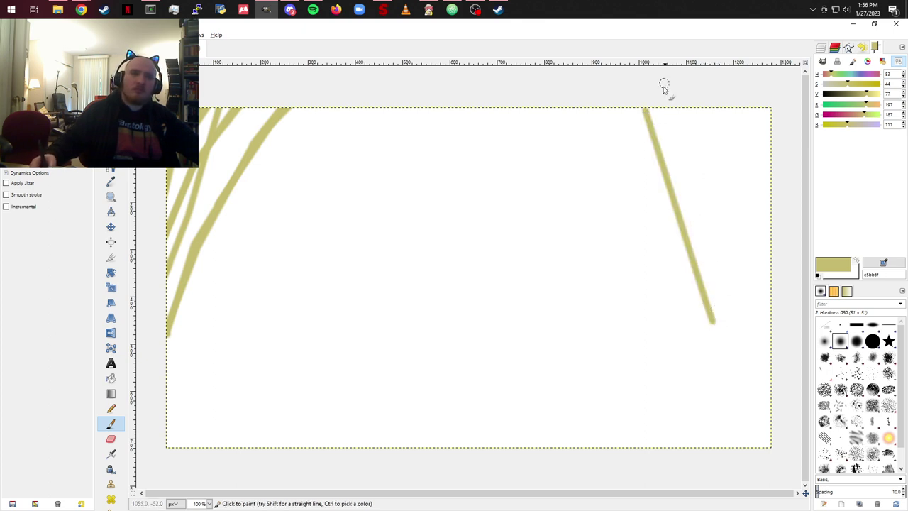
{"action": "left_click", "coordinate": [669, 206], "text": "shift"}
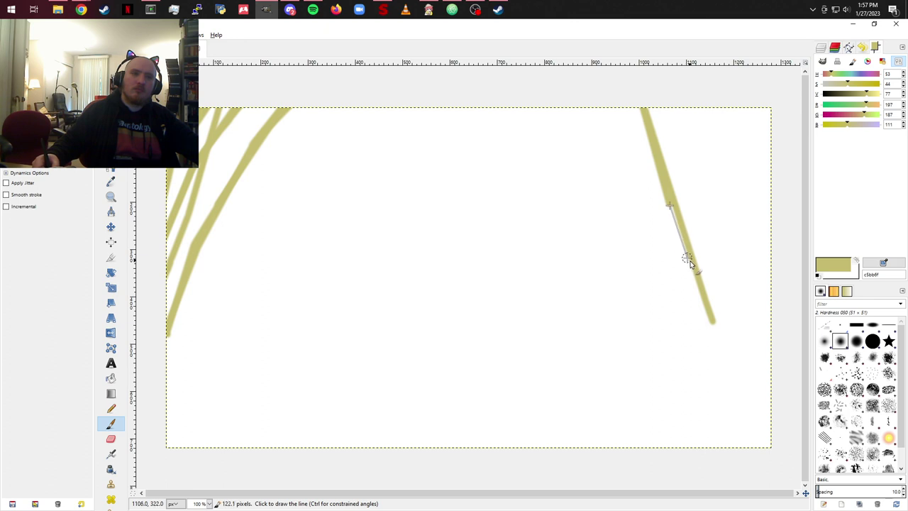
{"action": "left_click", "coordinate": [740, 278], "text": "shift"}
{"action": "left_click", "coordinate": [691, 99], "text": "shift"}
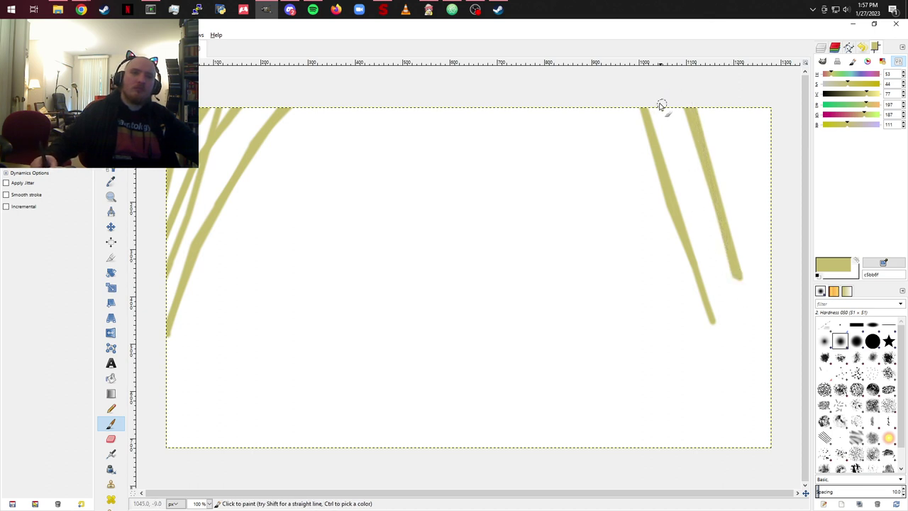
Step: Fill the area between the trunk's two slanted edges with solid brush strokes down to a ragged lower end
{"action": "mouse_move", "coordinate": [655, 110]}
{"action": "left_mouse_down"}
{"action": "mouse_move", "coordinate": [679, 112]}
{"action": "mouse_move", "coordinate": [661, 125]}
{"action": "mouse_move", "coordinate": [662, 159]}
{"action": "mouse_move", "coordinate": [683, 107]}
{"action": "mouse_move", "coordinate": [661, 144]}
{"action": "mouse_move", "coordinate": [671, 148]}
{"action": "mouse_move", "coordinate": [685, 126]}
{"action": "mouse_move", "coordinate": [662, 160]}
{"action": "mouse_move", "coordinate": [678, 141]}
{"action": "mouse_move", "coordinate": [670, 183]}
{"action": "mouse_move", "coordinate": [683, 133]}
{"action": "mouse_move", "coordinate": [679, 168]}
{"action": "left_mouse_up"}
{"action": "mouse_move", "coordinate": [694, 133]}
{"action": "left_mouse_down"}
{"action": "mouse_move", "coordinate": [691, 167]}
{"action": "mouse_move", "coordinate": [681, 171]}
{"action": "mouse_move", "coordinate": [683, 245]}
{"action": "left_mouse_up"}
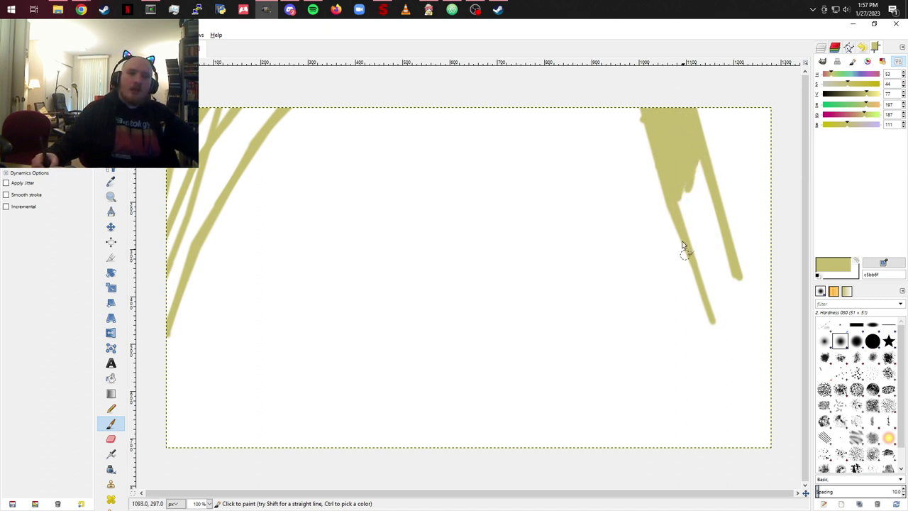
{"action": "mouse_move", "coordinate": [683, 182]}
{"action": "left_mouse_down"}
{"action": "mouse_move", "coordinate": [689, 193]}
{"action": "mouse_move", "coordinate": [700, 183]}
{"action": "mouse_move", "coordinate": [686, 229]}
{"action": "left_mouse_up"}
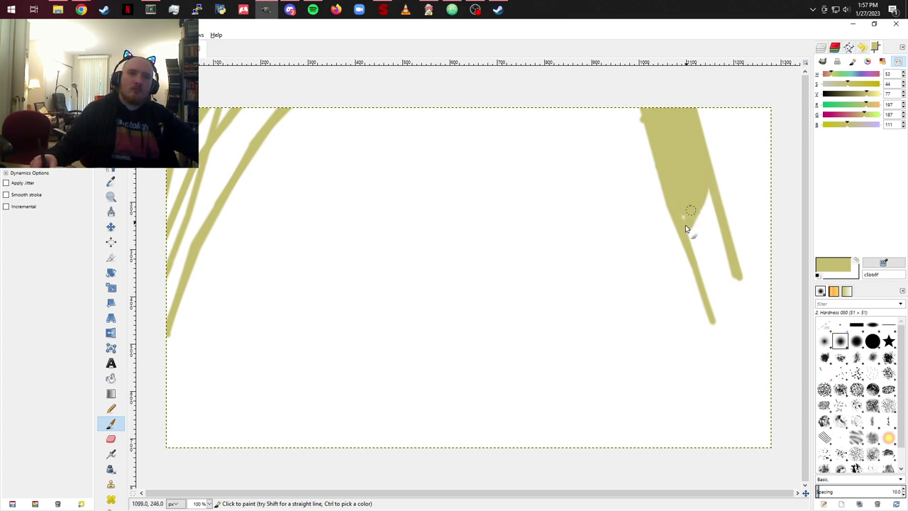
{"action": "left_click_drag", "start_coordinate": [696, 198], "coordinate": [687, 232]}
{"action": "mouse_move", "coordinate": [676, 201]}
{"action": "left_mouse_down"}
{"action": "mouse_move", "coordinate": [693, 247]}
{"action": "mouse_move", "coordinate": [709, 189]}
{"action": "mouse_move", "coordinate": [699, 220]}
{"action": "mouse_move", "coordinate": [708, 214]}
{"action": "mouse_move", "coordinate": [705, 239]}
{"action": "mouse_move", "coordinate": [716, 229]}
{"action": "mouse_move", "coordinate": [720, 235]}
{"action": "mouse_move", "coordinate": [717, 223]}
{"action": "mouse_move", "coordinate": [698, 256]}
{"action": "mouse_move", "coordinate": [698, 244]}
{"action": "mouse_move", "coordinate": [700, 262]}
{"action": "mouse_move", "coordinate": [712, 257]}
{"action": "mouse_move", "coordinate": [700, 252]}
{"action": "mouse_move", "coordinate": [705, 288]}
{"action": "mouse_move", "coordinate": [721, 230]}
{"action": "mouse_move", "coordinate": [706, 270]}
{"action": "mouse_move", "coordinate": [708, 288]}
{"action": "mouse_move", "coordinate": [724, 272]}
{"action": "mouse_move", "coordinate": [720, 292]}
{"action": "mouse_move", "coordinate": [726, 243]}
{"action": "mouse_move", "coordinate": [706, 191]}
{"action": "mouse_move", "coordinate": [719, 296]}
{"action": "mouse_move", "coordinate": [734, 276]}
{"action": "mouse_move", "coordinate": [734, 310]}
{"action": "left_mouse_up"}
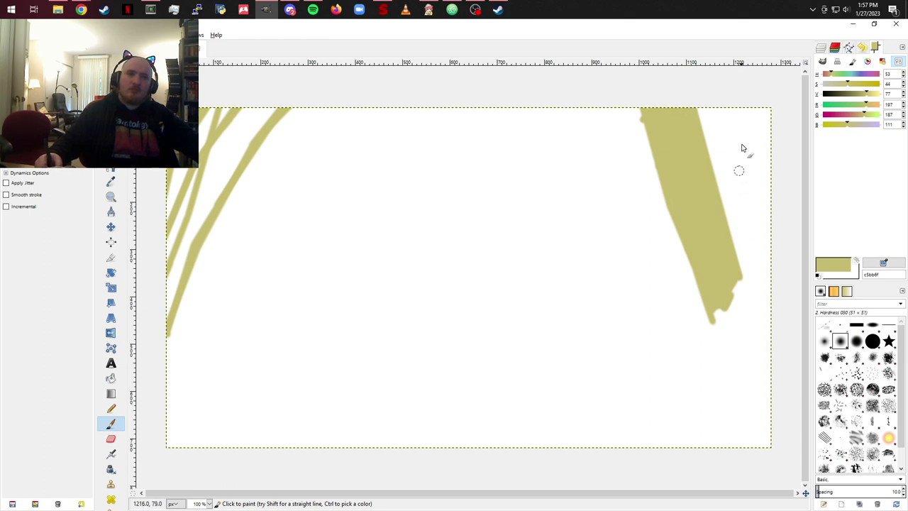
Step: Paint one branch rising and one descending from the trunk's right side, undo the extra stroke, and add a wavy stroke below the trunk
{"action": "left_click_drag", "start_coordinate": [748, 159], "coordinate": [730, 220]}
{"action": "mouse_move", "coordinate": [742, 277]}
{"action": "left_mouse_down"}
{"action": "mouse_move", "coordinate": [762, 311]}
{"action": "mouse_move", "coordinate": [743, 286]}
{"action": "mouse_move", "coordinate": [747, 298]}
{"action": "left_mouse_up"}
{"action": "mouse_move", "coordinate": [728, 224]}
{"action": "left_mouse_down"}
{"action": "mouse_move", "coordinate": [748, 149]}
{"action": "mouse_move", "coordinate": [730, 238]}
{"action": "left_mouse_up"}
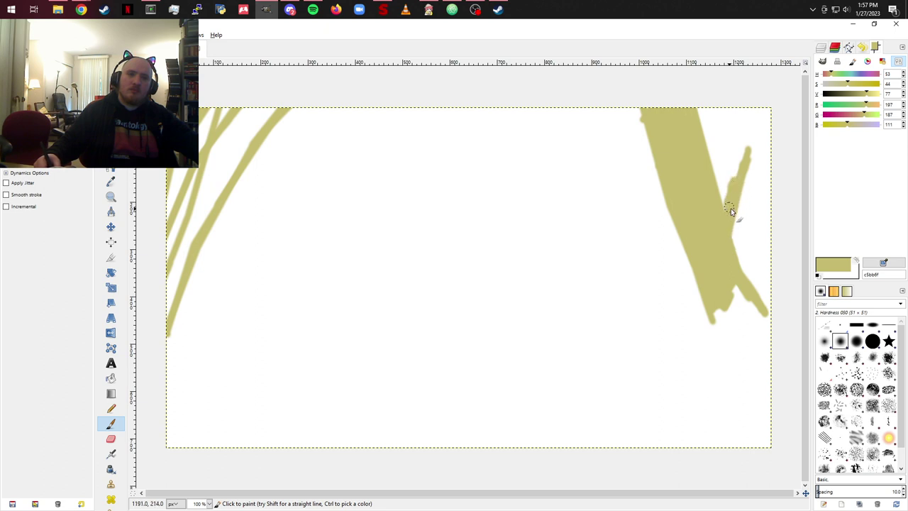
{"action": "key", "text": "ctrl+z"}
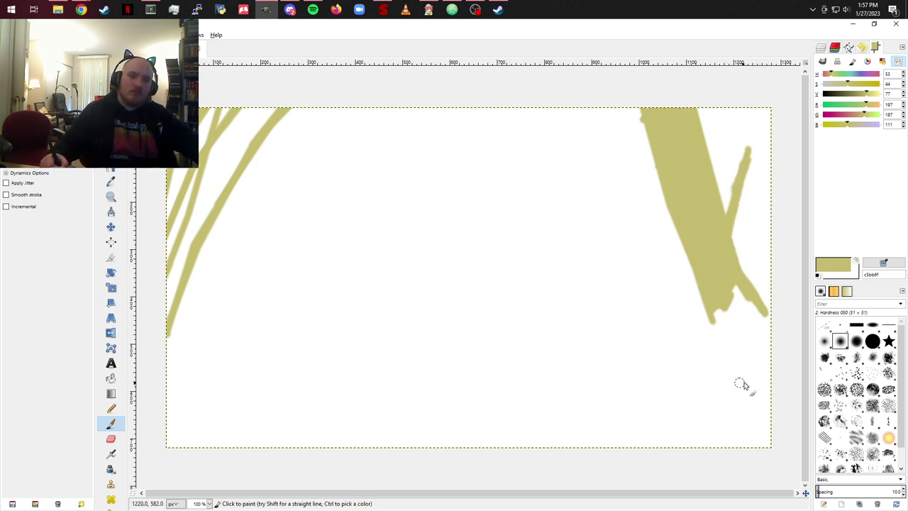
{"action": "mouse_move", "coordinate": [740, 383]}
{"action": "left_mouse_down"}
{"action": "mouse_move", "coordinate": [734, 371]}
{"action": "mouse_move", "coordinate": [675, 365]}
{"action": "mouse_move", "coordinate": [741, 365]}
{"action": "left_mouse_up"}
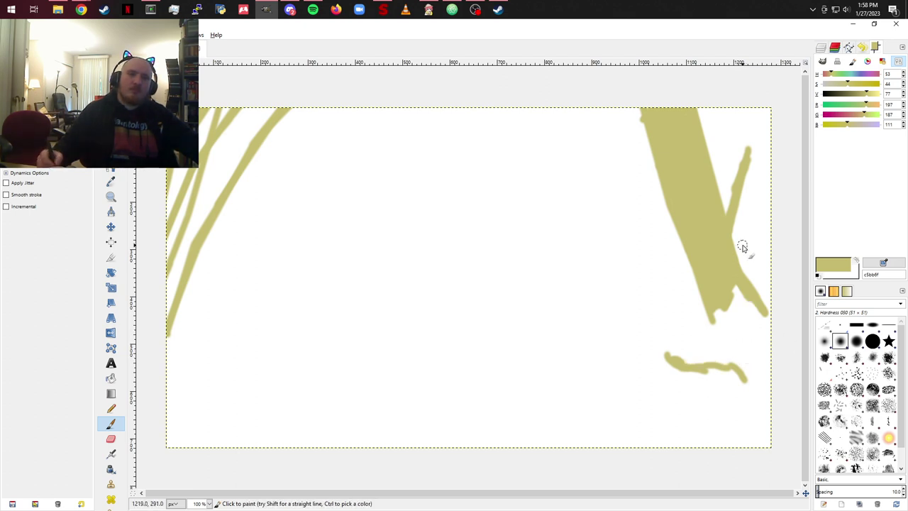
Step: Paint a bent line across the canvas's upper-right corner, from the top edge to the right edge and down along it
{"action": "left_click", "coordinate": [738, 105]}
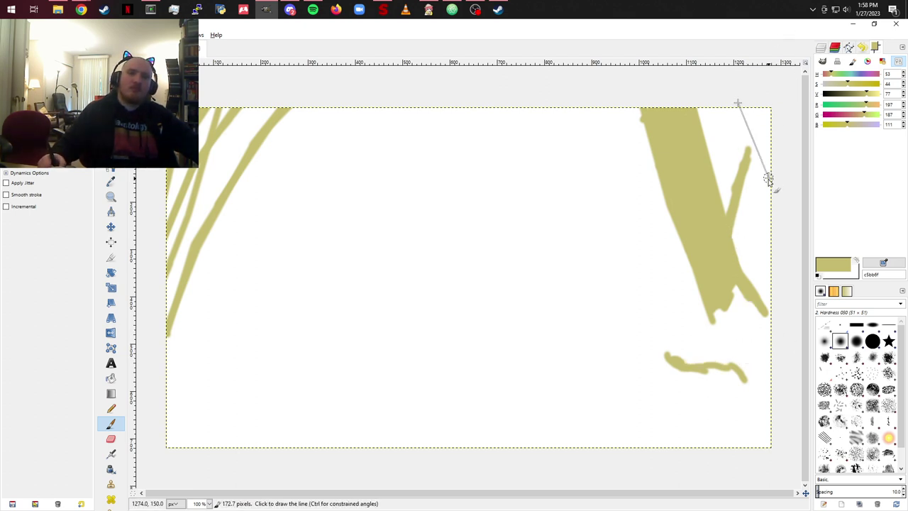
{"action": "left_click", "coordinate": [769, 183], "text": "shift"}
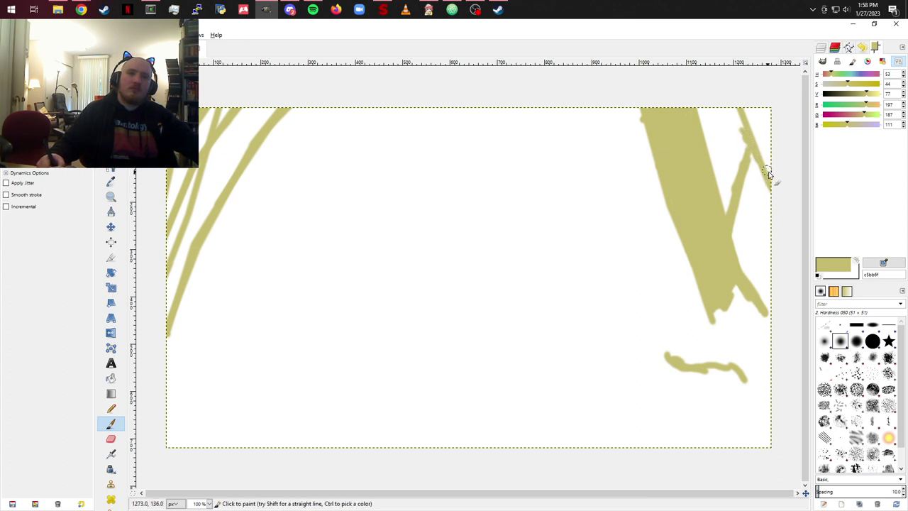
{"action": "left_click", "coordinate": [770, 256], "text": "shift"}
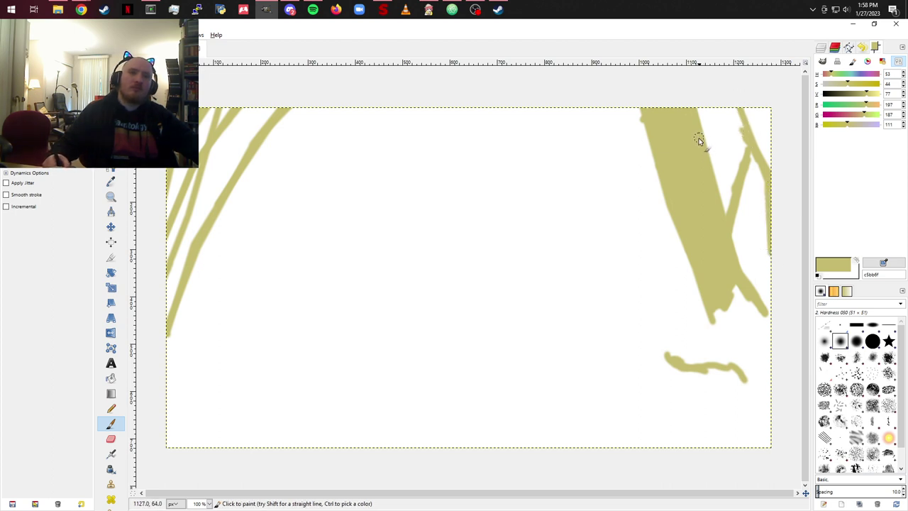
Step: Paint a short stroke beside the trunk's top, a curved branch left of the trunk, and a thickening branch hanging from the top edge's middle
{"action": "mouse_move", "coordinate": [704, 128]}
{"action": "left_mouse_down"}
{"action": "mouse_move", "coordinate": [705, 106]}
{"action": "mouse_move", "coordinate": [714, 118]}
{"action": "left_mouse_up"}
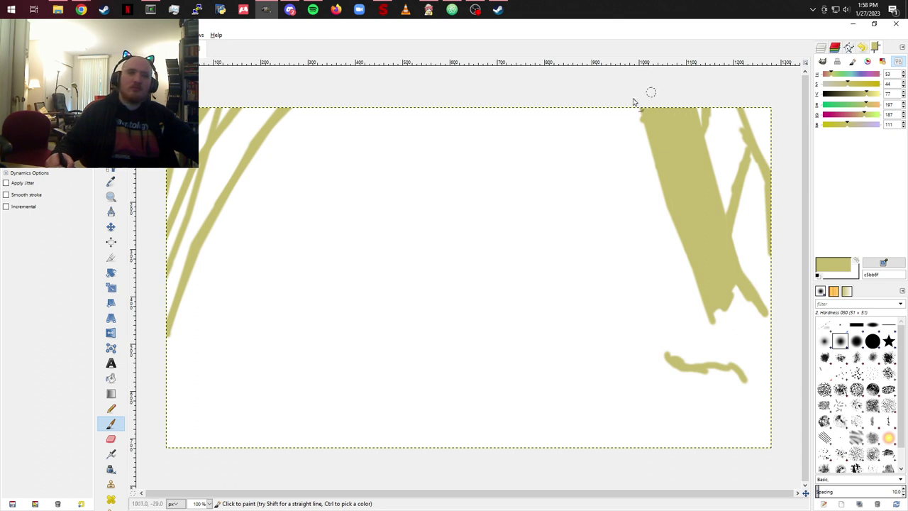
{"action": "mouse_move", "coordinate": [600, 119]}
{"action": "left_mouse_down"}
{"action": "mouse_move", "coordinate": [590, 114]}
{"action": "mouse_move", "coordinate": [631, 172]}
{"action": "left_mouse_up"}
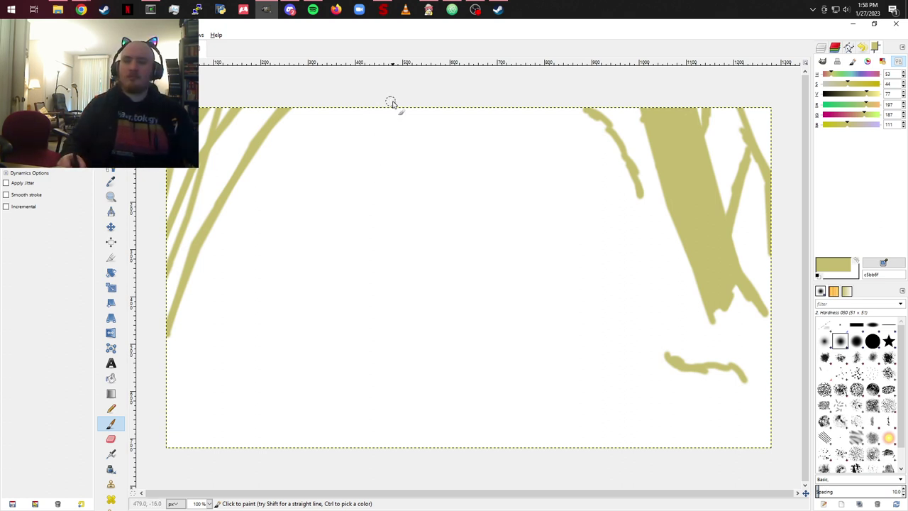
{"action": "mouse_move", "coordinate": [466, 119]}
{"action": "left_mouse_down"}
{"action": "mouse_move", "coordinate": [439, 137]}
{"action": "mouse_move", "coordinate": [444, 172]}
{"action": "mouse_move", "coordinate": [434, 201]}
{"action": "mouse_move", "coordinate": [424, 219]}
{"action": "mouse_move", "coordinate": [435, 174]}
{"action": "mouse_move", "coordinate": [428, 204]}
{"action": "mouse_move", "coordinate": [422, 179]}
{"action": "mouse_move", "coordinate": [393, 248]}
{"action": "mouse_move", "coordinate": [419, 210]}
{"action": "mouse_move", "coordinate": [407, 245]}
{"action": "left_mouse_up"}
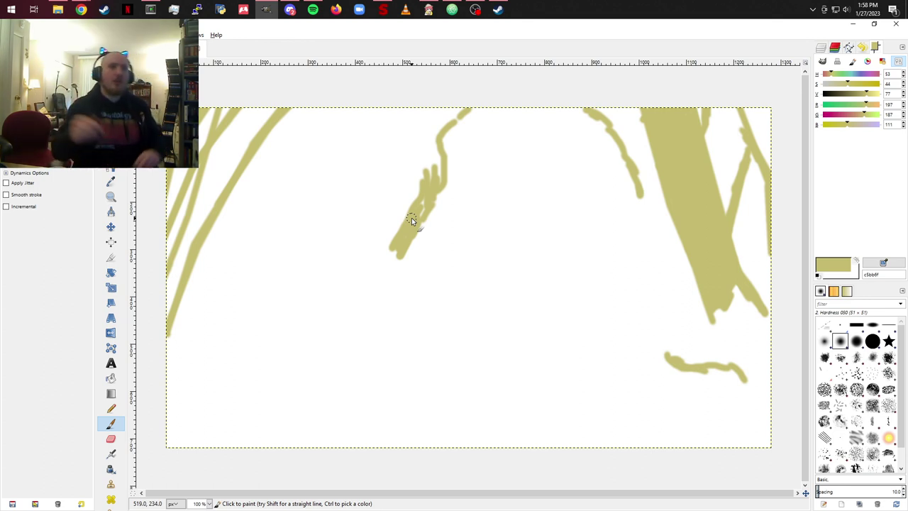
Step: Swap the olive to the background colour and mix a dark brown foreground colour, 72472d
{"action": "left_click", "coordinate": [856, 260]}
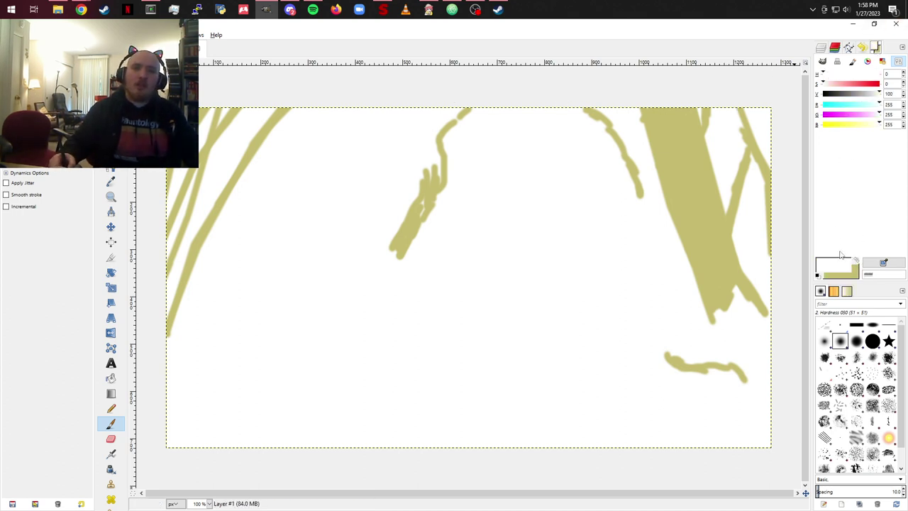
{"action": "left_click_drag", "start_coordinate": [878, 96], "coordinate": [827, 106]}
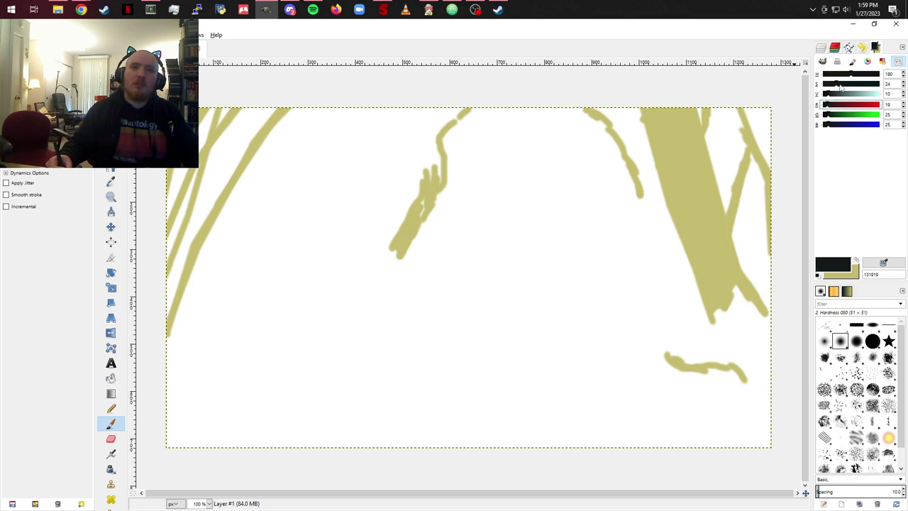
{"action": "left_click_drag", "start_coordinate": [852, 73], "coordinate": [877, 74]}
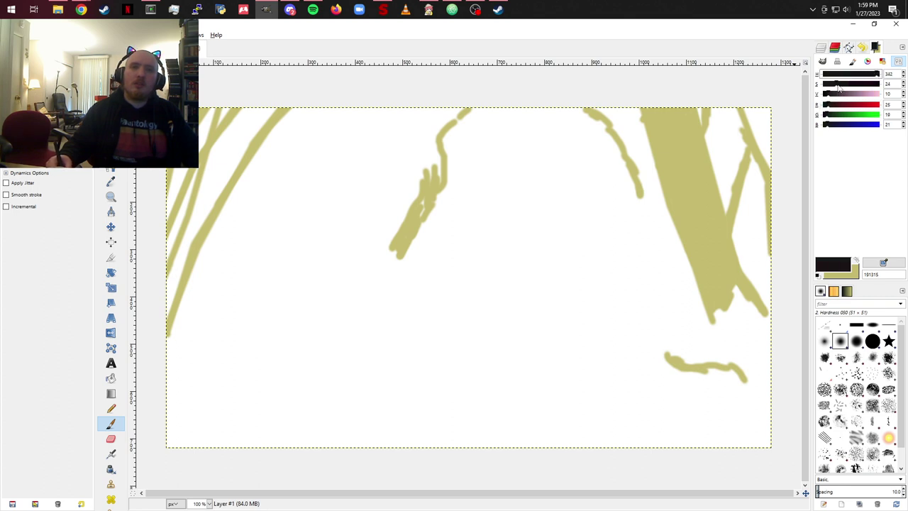
{"action": "left_click_drag", "start_coordinate": [829, 105], "coordinate": [864, 96]}
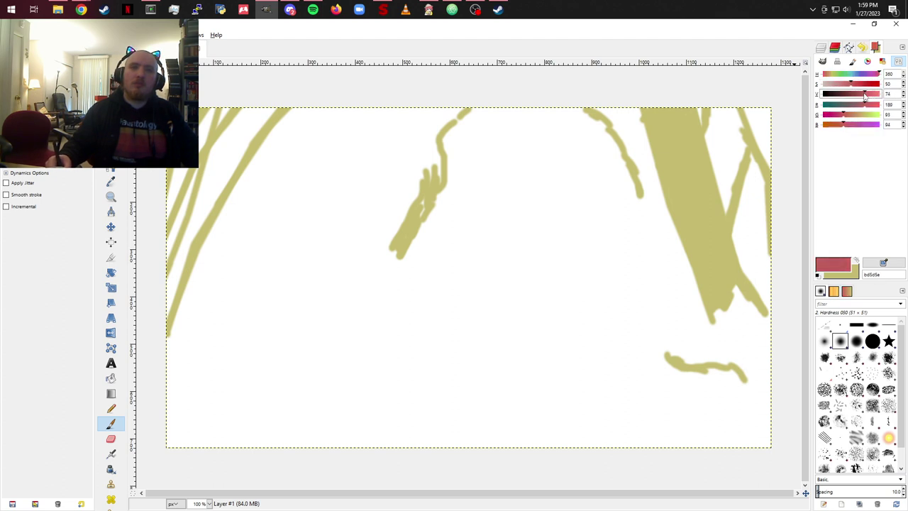
{"action": "left_click_drag", "start_coordinate": [839, 124], "coordinate": [831, 128]}
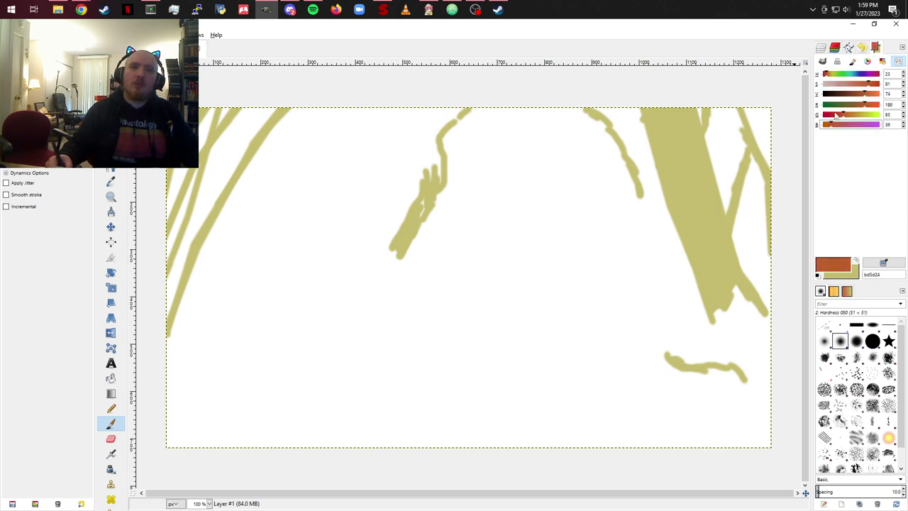
{"action": "left_click_drag", "start_coordinate": [869, 84], "coordinate": [852, 97]}
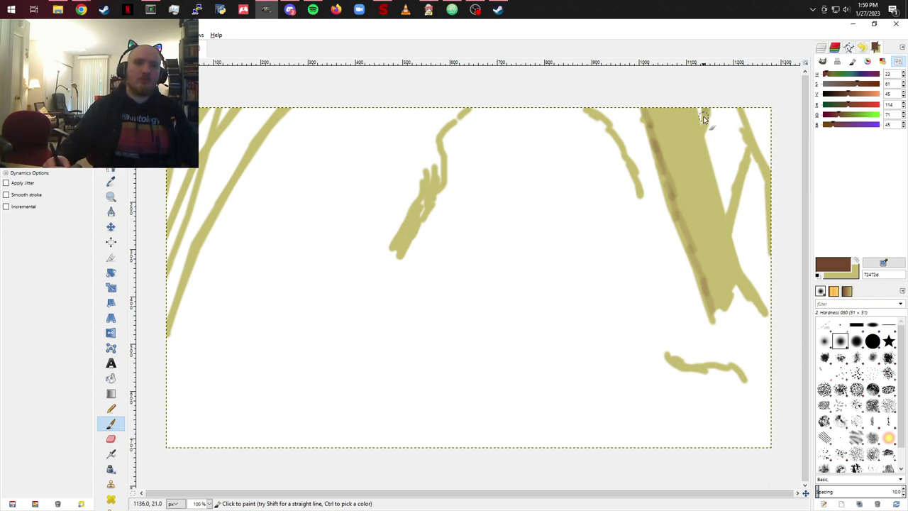
Step: Shade the large trunk, its thin branches, the slanted trunks at the canvas's left and the hanging branch with short brown bark strokes
{"action": "left_click_drag", "start_coordinate": [736, 201], "coordinate": [726, 227]}
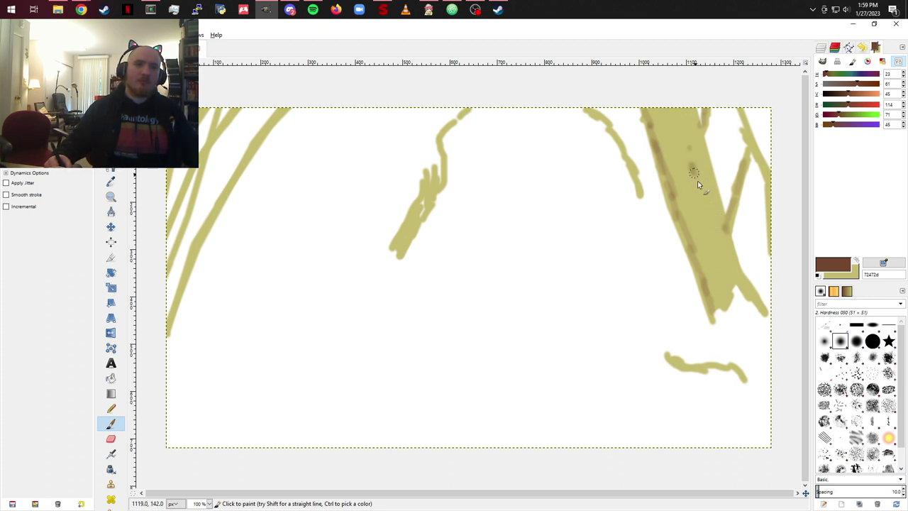
{"action": "mouse_move", "coordinate": [675, 92]}
{"action": "left_mouse_down"}
{"action": "mouse_move", "coordinate": [663, 117]}
{"action": "mouse_move", "coordinate": [697, 161]}
{"action": "mouse_move", "coordinate": [713, 284]}
{"action": "mouse_move", "coordinate": [718, 239]}
{"action": "mouse_move", "coordinate": [745, 288]}
{"action": "mouse_move", "coordinate": [738, 220]}
{"action": "left_mouse_up"}
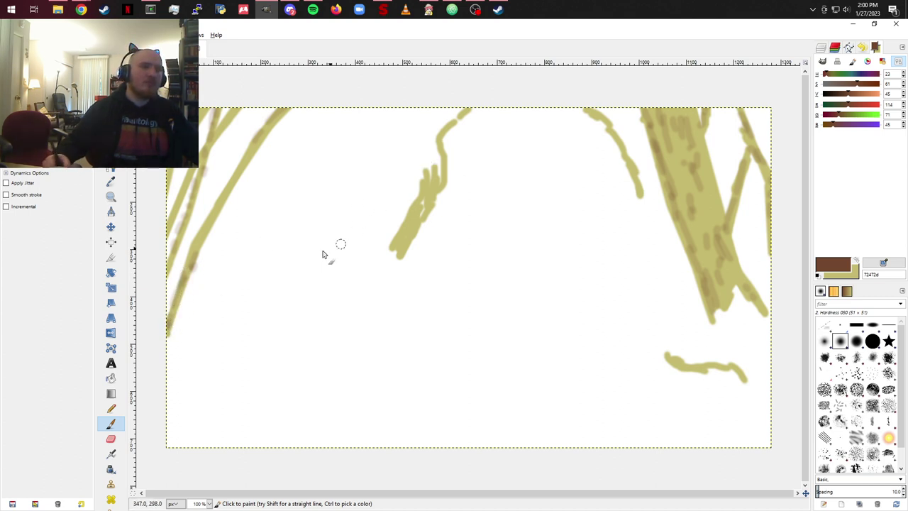
{"action": "left_click_drag", "start_coordinate": [399, 250], "coordinate": [418, 226]}
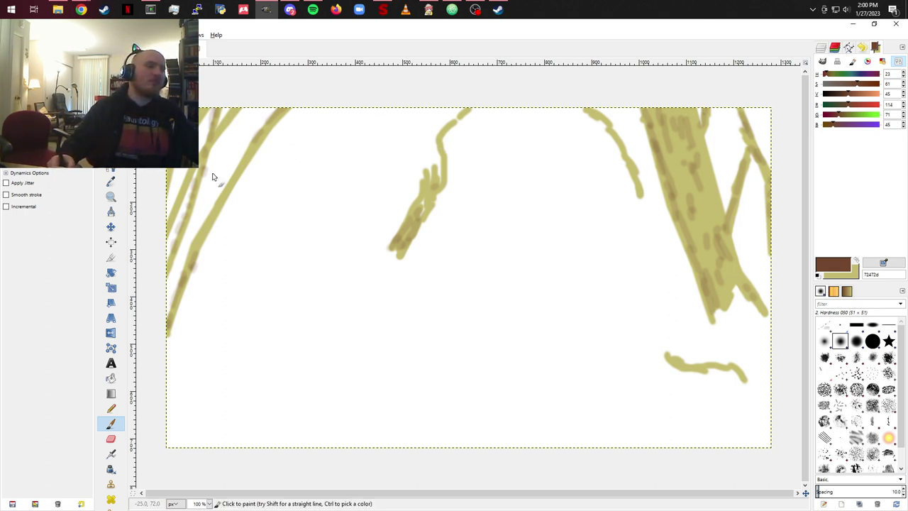
Step: Paint faint brown slanted strokes in the upper-left area and two broken bank lines rising from the lower-left corner toward the centre
{"action": "mouse_move", "coordinate": [376, 162]}
{"action": "left_mouse_down"}
{"action": "mouse_move", "coordinate": [339, 226]}
{"action": "mouse_move", "coordinate": [317, 240]}
{"action": "left_mouse_up"}
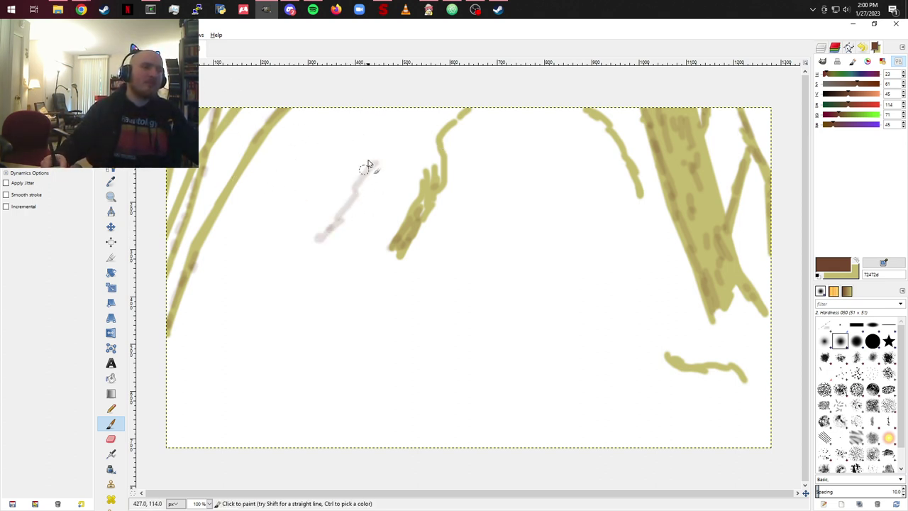
{"action": "mouse_move", "coordinate": [344, 110]}
{"action": "left_mouse_down"}
{"action": "mouse_move", "coordinate": [258, 191]}
{"action": "mouse_move", "coordinate": [240, 247]}
{"action": "mouse_move", "coordinate": [326, 154]}
{"action": "mouse_move", "coordinate": [349, 141]}
{"action": "mouse_move", "coordinate": [368, 170]}
{"action": "left_mouse_up"}
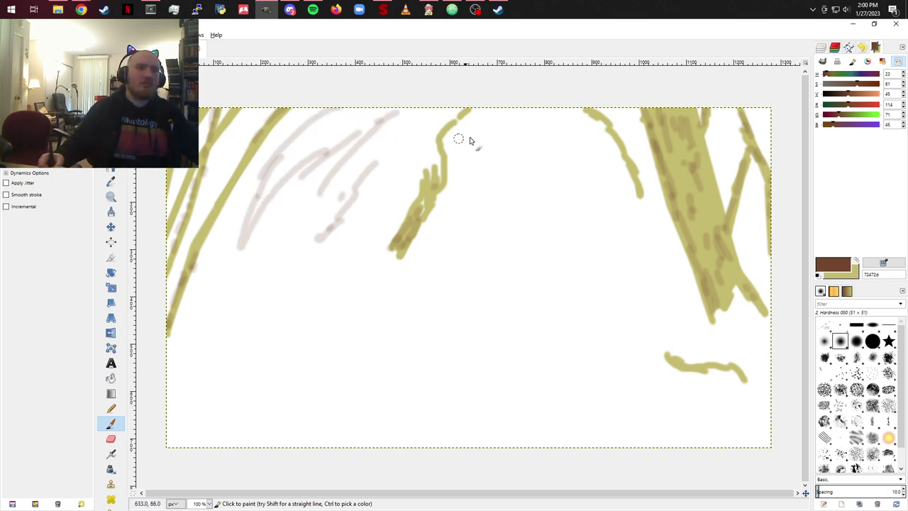
{"action": "left_click_drag", "start_coordinate": [639, 231], "coordinate": [644, 224]}
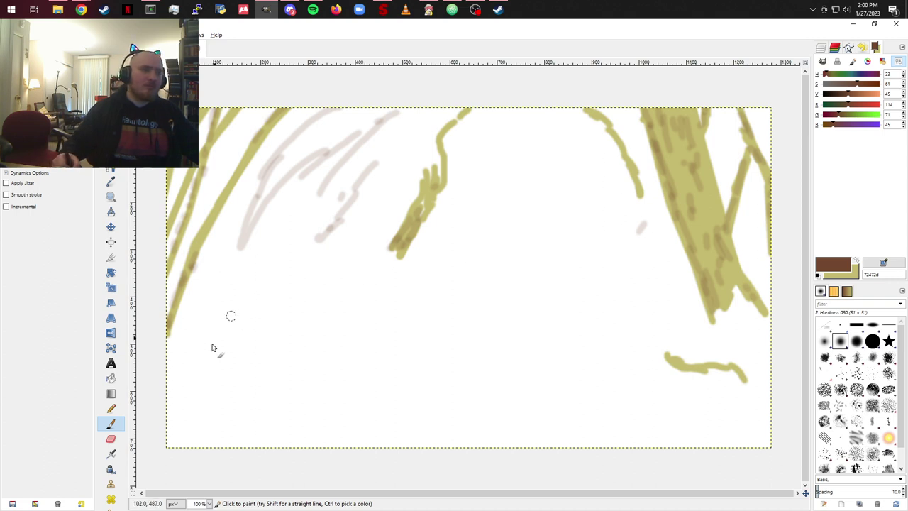
{"action": "mouse_move", "coordinate": [178, 387]}
{"action": "left_mouse_down"}
{"action": "mouse_move", "coordinate": [185, 362]}
{"action": "mouse_move", "coordinate": [304, 326]}
{"action": "mouse_move", "coordinate": [339, 329]}
{"action": "mouse_move", "coordinate": [377, 290]}
{"action": "mouse_move", "coordinate": [416, 272]}
{"action": "left_mouse_up"}
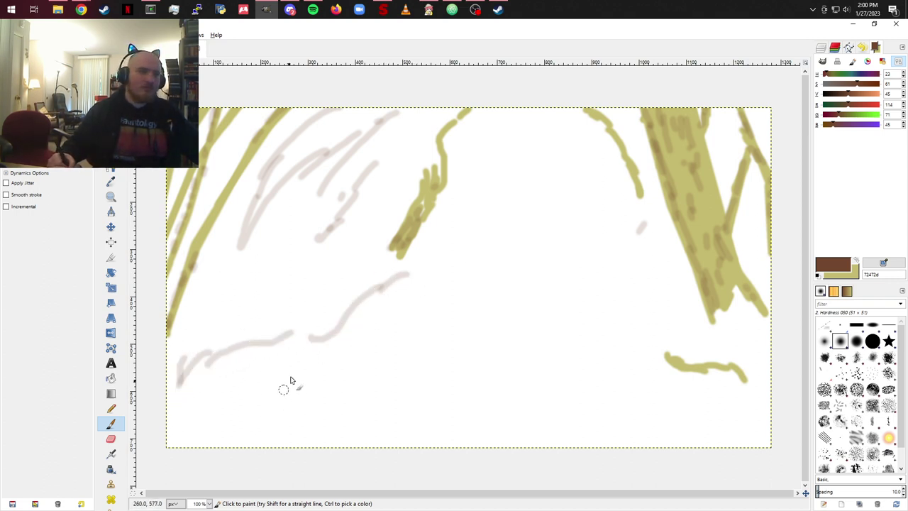
{"action": "mouse_move", "coordinate": [257, 365]}
{"action": "left_mouse_down"}
{"action": "mouse_move", "coordinate": [199, 470]}
{"action": "mouse_move", "coordinate": [254, 379]}
{"action": "mouse_move", "coordinate": [467, 272]}
{"action": "mouse_move", "coordinate": [477, 247]}
{"action": "left_mouse_up"}
Step: Paint a faint brown arch between the two hanging branches and a broken bank line descending to the canvas's lower-right corner
{"action": "mouse_move", "coordinate": [545, 136]}
{"action": "left_mouse_down"}
{"action": "mouse_move", "coordinate": [501, 178]}
{"action": "mouse_move", "coordinate": [505, 217]}
{"action": "left_mouse_up"}
{"action": "left_click", "coordinate": [593, 154]}
{"action": "left_click_drag", "start_coordinate": [569, 150], "coordinate": [508, 186]}
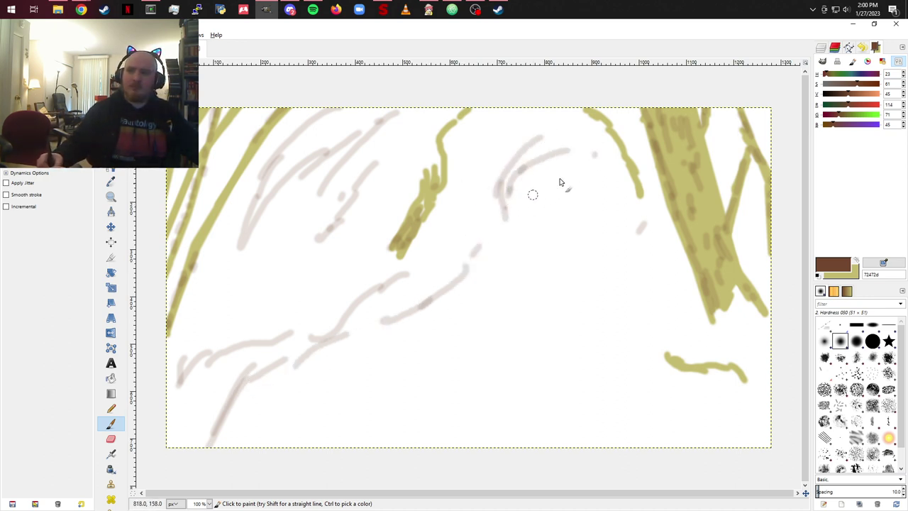
{"action": "mouse_move", "coordinate": [604, 151]}
{"action": "left_mouse_down"}
{"action": "mouse_move", "coordinate": [607, 181]}
{"action": "mouse_move", "coordinate": [603, 227]}
{"action": "left_mouse_up"}
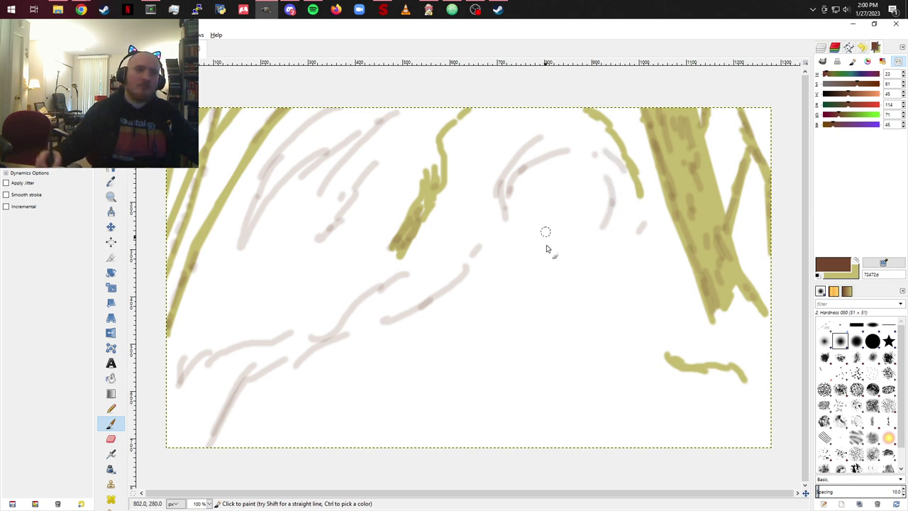
{"action": "mouse_move", "coordinate": [594, 277]}
{"action": "left_mouse_down"}
{"action": "mouse_move", "coordinate": [604, 338]}
{"action": "mouse_move", "coordinate": [642, 352]}
{"action": "left_mouse_up"}
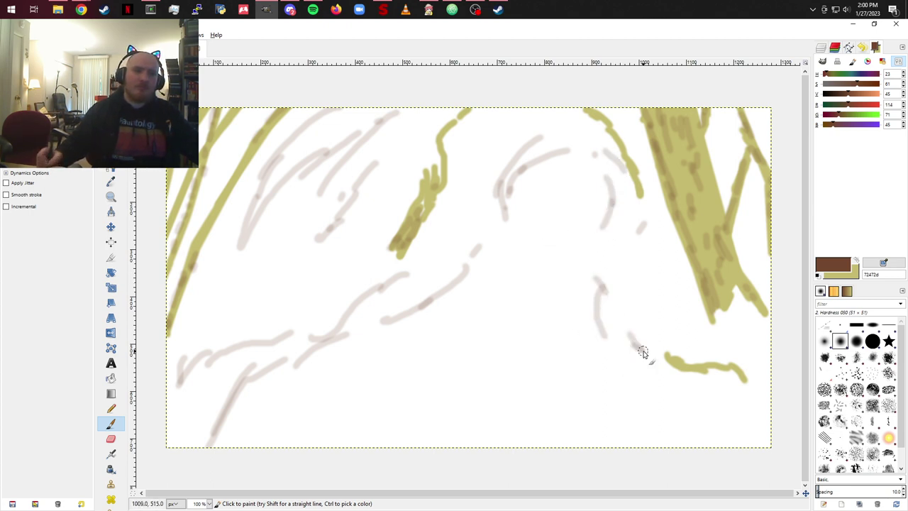
{"action": "left_click_drag", "start_coordinate": [716, 404], "coordinate": [745, 446]}
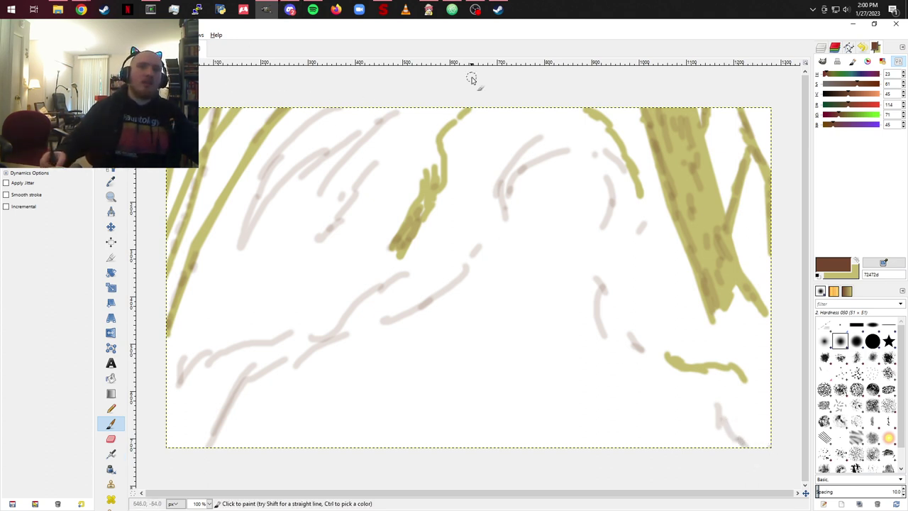
Step: Switch back to the olive colour and scribble faint foliage across the canvas's upper area and down around the large trunk
{"action": "left_click", "coordinate": [856, 260]}
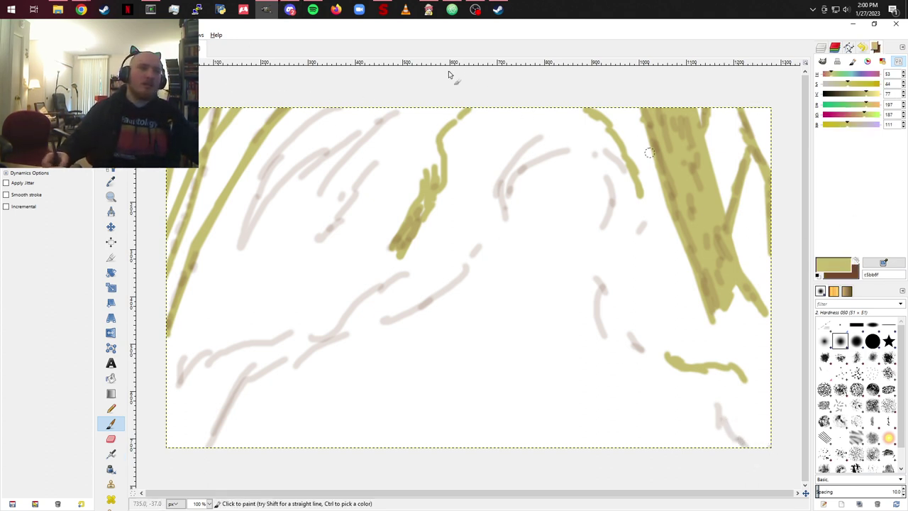
{"action": "mouse_move", "coordinate": [211, 257]}
{"action": "left_mouse_down"}
{"action": "mouse_move", "coordinate": [249, 182]}
{"action": "mouse_move", "coordinate": [334, 113]}
{"action": "left_mouse_up"}
{"action": "mouse_move", "coordinate": [240, 136]}
{"action": "left_mouse_down"}
{"action": "mouse_move", "coordinate": [211, 169]}
{"action": "mouse_move", "coordinate": [262, 113]}
{"action": "mouse_move", "coordinate": [257, 103]}
{"action": "mouse_move", "coordinate": [234, 171]}
{"action": "mouse_move", "coordinate": [219, 181]}
{"action": "mouse_move", "coordinate": [214, 161]}
{"action": "mouse_move", "coordinate": [274, 160]}
{"action": "mouse_move", "coordinate": [280, 193]}
{"action": "mouse_move", "coordinate": [306, 125]}
{"action": "mouse_move", "coordinate": [325, 113]}
{"action": "mouse_move", "coordinate": [299, 191]}
{"action": "mouse_move", "coordinate": [315, 187]}
{"action": "mouse_move", "coordinate": [342, 213]}
{"action": "mouse_move", "coordinate": [266, 290]}
{"action": "mouse_move", "coordinate": [265, 237]}
{"action": "mouse_move", "coordinate": [214, 309]}
{"action": "mouse_move", "coordinate": [243, 317]}
{"action": "mouse_move", "coordinate": [284, 283]}
{"action": "mouse_move", "coordinate": [322, 184]}
{"action": "mouse_move", "coordinate": [371, 145]}
{"action": "mouse_move", "coordinate": [392, 152]}
{"action": "mouse_move", "coordinate": [366, 244]}
{"action": "mouse_move", "coordinate": [408, 146]}
{"action": "mouse_move", "coordinate": [417, 160]}
{"action": "mouse_move", "coordinate": [430, 155]}
{"action": "mouse_move", "coordinate": [457, 111]}
{"action": "mouse_move", "coordinate": [435, 129]}
{"action": "mouse_move", "coordinate": [430, 115]}
{"action": "mouse_move", "coordinate": [497, 123]}
{"action": "mouse_move", "coordinate": [464, 166]}
{"action": "mouse_move", "coordinate": [457, 135]}
{"action": "mouse_move", "coordinate": [458, 166]}
{"action": "mouse_move", "coordinate": [489, 177]}
{"action": "mouse_move", "coordinate": [535, 130]}
{"action": "mouse_move", "coordinate": [472, 216]}
{"action": "mouse_move", "coordinate": [465, 210]}
{"action": "mouse_move", "coordinate": [547, 188]}
{"action": "mouse_move", "coordinate": [563, 212]}
{"action": "mouse_move", "coordinate": [538, 225]}
{"action": "mouse_move", "coordinate": [543, 236]}
{"action": "mouse_move", "coordinate": [566, 189]}
{"action": "mouse_move", "coordinate": [557, 178]}
{"action": "mouse_move", "coordinate": [526, 191]}
{"action": "mouse_move", "coordinate": [545, 181]}
{"action": "mouse_move", "coordinate": [586, 117]}
{"action": "mouse_move", "coordinate": [576, 179]}
{"action": "mouse_move", "coordinate": [588, 220]}
{"action": "left_mouse_up"}
{"action": "mouse_move", "coordinate": [633, 167]}
{"action": "left_mouse_down"}
{"action": "mouse_move", "coordinate": [658, 240]}
{"action": "mouse_move", "coordinate": [609, 234]}
{"action": "mouse_move", "coordinate": [677, 290]}
{"action": "mouse_move", "coordinate": [624, 300]}
{"action": "mouse_move", "coordinate": [694, 307]}
{"action": "mouse_move", "coordinate": [682, 309]}
{"action": "mouse_move", "coordinate": [682, 292]}
{"action": "mouse_move", "coordinate": [708, 316]}
{"action": "mouse_move", "coordinate": [755, 242]}
{"action": "mouse_move", "coordinate": [736, 135]}
{"action": "mouse_move", "coordinate": [719, 148]}
{"action": "mouse_move", "coordinate": [754, 107]}
{"action": "mouse_move", "coordinate": [763, 134]}
{"action": "mouse_move", "coordinate": [739, 353]}
{"action": "mouse_move", "coordinate": [717, 321]}
{"action": "mouse_move", "coordinate": [737, 323]}
{"action": "mouse_move", "coordinate": [749, 373]}
{"action": "left_mouse_up"}
{"action": "mouse_move", "coordinate": [744, 414]}
{"action": "left_mouse_down"}
{"action": "mouse_move", "coordinate": [711, 361]}
{"action": "mouse_move", "coordinate": [707, 329]}
{"action": "mouse_move", "coordinate": [754, 419]}
{"action": "mouse_move", "coordinate": [766, 334]}
{"action": "mouse_move", "coordinate": [752, 206]}
{"action": "mouse_move", "coordinate": [723, 149]}
{"action": "mouse_move", "coordinate": [735, 191]}
{"action": "left_mouse_up"}
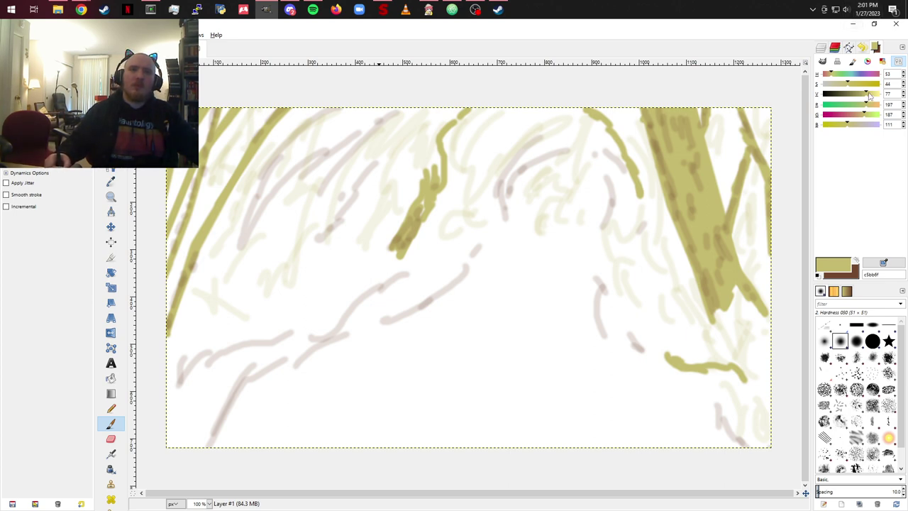
Step: Lighten the foreground to pale yellow ecdf85 at value 92 and scribble in the path widening from the centre to the lower edge
{"action": "left_click_drag", "start_coordinate": [870, 94], "coordinate": [876, 94]}
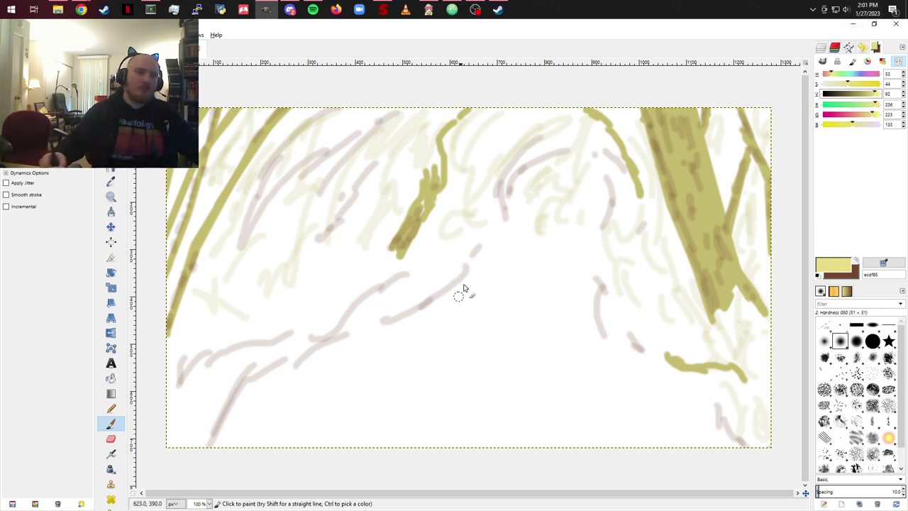
{"action": "mouse_move", "coordinate": [529, 285]}
{"action": "left_mouse_down"}
{"action": "mouse_move", "coordinate": [515, 268]}
{"action": "mouse_move", "coordinate": [527, 246]}
{"action": "mouse_move", "coordinate": [542, 248]}
{"action": "mouse_move", "coordinate": [466, 316]}
{"action": "mouse_move", "coordinate": [339, 381]}
{"action": "mouse_move", "coordinate": [290, 426]}
{"action": "mouse_move", "coordinate": [288, 405]}
{"action": "mouse_move", "coordinate": [241, 431]}
{"action": "mouse_move", "coordinate": [377, 383]}
{"action": "mouse_move", "coordinate": [459, 411]}
{"action": "mouse_move", "coordinate": [520, 270]}
{"action": "mouse_move", "coordinate": [568, 242]}
{"action": "mouse_move", "coordinate": [564, 334]}
{"action": "mouse_move", "coordinate": [577, 379]}
{"action": "mouse_move", "coordinate": [618, 409]}
{"action": "mouse_move", "coordinate": [692, 433]}
{"action": "mouse_move", "coordinate": [659, 405]}
{"action": "mouse_move", "coordinate": [549, 400]}
{"action": "left_mouse_up"}
{"action": "mouse_move", "coordinate": [515, 323]}
{"action": "left_mouse_down"}
{"action": "mouse_move", "coordinate": [534, 297]}
{"action": "mouse_move", "coordinate": [506, 360]}
{"action": "mouse_move", "coordinate": [548, 385]}
{"action": "mouse_move", "coordinate": [529, 432]}
{"action": "mouse_move", "coordinate": [613, 456]}
{"action": "mouse_move", "coordinate": [556, 419]}
{"action": "mouse_move", "coordinate": [556, 392]}
{"action": "mouse_move", "coordinate": [413, 402]}
{"action": "mouse_move", "coordinate": [361, 438]}
{"action": "mouse_move", "coordinate": [428, 419]}
{"action": "mouse_move", "coordinate": [483, 313]}
{"action": "mouse_move", "coordinate": [522, 296]}
{"action": "mouse_move", "coordinate": [537, 312]}
{"action": "left_mouse_up"}
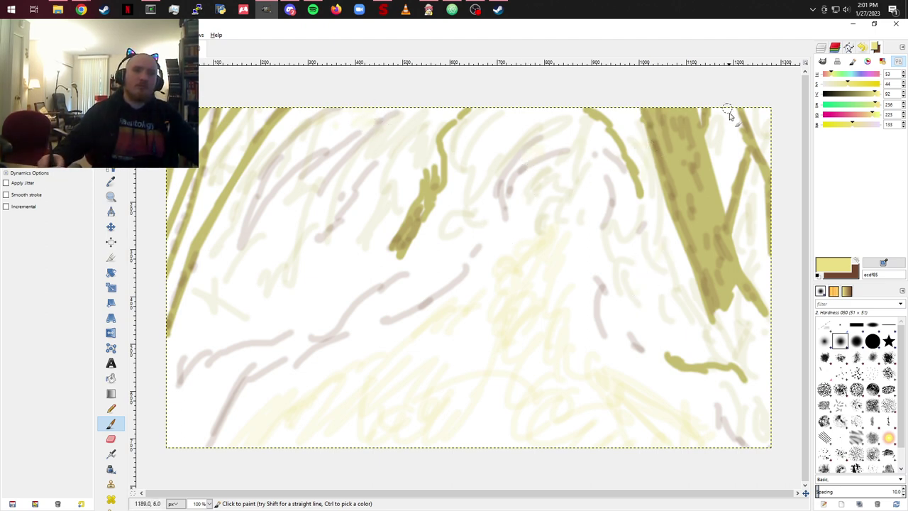
{"action": "left_click_drag", "start_coordinate": [728, 110], "coordinate": [733, 127]}
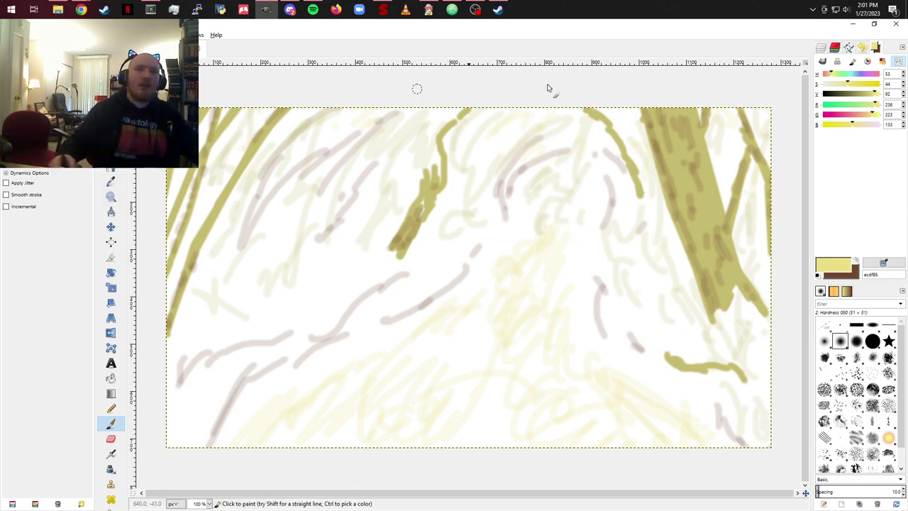
Step: Change the foreground to green 4fdf85 with red at 79 and scribble leaves along the left bank, upper canopy and around the large trunk's base
{"action": "left_click_drag", "start_coordinate": [875, 104], "coordinate": [842, 105]}
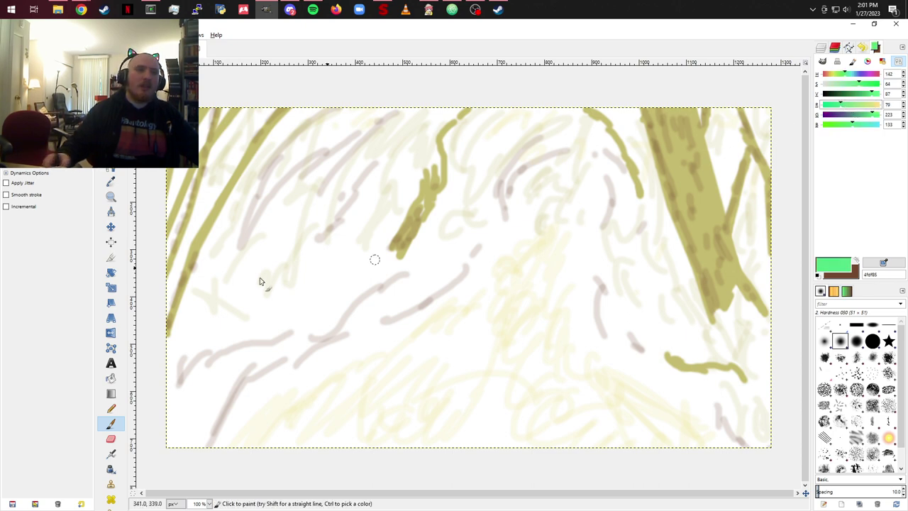
{"action": "mouse_move", "coordinate": [276, 247]}
{"action": "left_mouse_down"}
{"action": "mouse_move", "coordinate": [255, 259]}
{"action": "mouse_move", "coordinate": [288, 247]}
{"action": "mouse_move", "coordinate": [285, 179]}
{"action": "mouse_move", "coordinate": [308, 170]}
{"action": "mouse_move", "coordinate": [313, 123]}
{"action": "mouse_move", "coordinate": [345, 122]}
{"action": "mouse_move", "coordinate": [253, 160]}
{"action": "mouse_move", "coordinate": [273, 134]}
{"action": "mouse_move", "coordinate": [255, 152]}
{"action": "mouse_move", "coordinate": [241, 112]}
{"action": "mouse_move", "coordinate": [224, 159]}
{"action": "mouse_move", "coordinate": [212, 249]}
{"action": "mouse_move", "coordinate": [239, 244]}
{"action": "mouse_move", "coordinate": [220, 212]}
{"action": "mouse_move", "coordinate": [231, 207]}
{"action": "mouse_move", "coordinate": [200, 179]}
{"action": "mouse_move", "coordinate": [209, 196]}
{"action": "mouse_move", "coordinate": [207, 271]}
{"action": "mouse_move", "coordinate": [240, 298]}
{"action": "mouse_move", "coordinate": [316, 298]}
{"action": "mouse_move", "coordinate": [342, 217]}
{"action": "mouse_move", "coordinate": [300, 319]}
{"action": "mouse_move", "coordinate": [240, 342]}
{"action": "mouse_move", "coordinate": [193, 340]}
{"action": "mouse_move", "coordinate": [183, 328]}
{"action": "mouse_move", "coordinate": [212, 361]}
{"action": "mouse_move", "coordinate": [184, 382]}
{"action": "mouse_move", "coordinate": [183, 414]}
{"action": "mouse_move", "coordinate": [173, 404]}
{"action": "mouse_move", "coordinate": [168, 418]}
{"action": "mouse_move", "coordinate": [210, 408]}
{"action": "mouse_move", "coordinate": [265, 328]}
{"action": "mouse_move", "coordinate": [306, 319]}
{"action": "mouse_move", "coordinate": [362, 257]}
{"action": "left_mouse_up"}
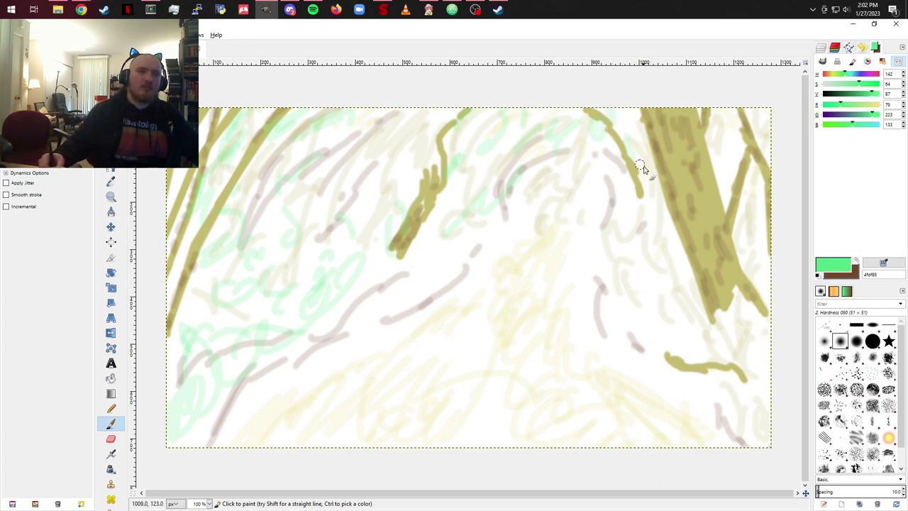
{"action": "mouse_move", "coordinate": [639, 283]}
{"action": "left_mouse_down"}
{"action": "mouse_move", "coordinate": [663, 307]}
{"action": "mouse_move", "coordinate": [725, 362]}
{"action": "mouse_move", "coordinate": [689, 341]}
{"action": "mouse_move", "coordinate": [732, 347]}
{"action": "mouse_move", "coordinate": [760, 411]}
{"action": "left_mouse_up"}
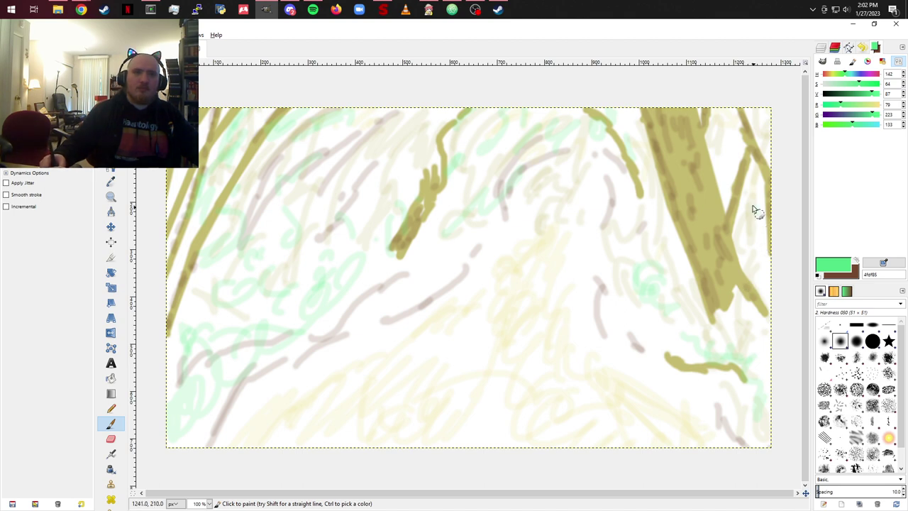
{"action": "left_click_drag", "start_coordinate": [755, 205], "coordinate": [751, 224]}
{"action": "left_click_drag", "start_coordinate": [738, 348], "coordinate": [734, 316]}
{"action": "mouse_move", "coordinate": [736, 278]}
{"action": "left_mouse_down"}
{"action": "mouse_move", "coordinate": [720, 321]}
{"action": "mouse_move", "coordinate": [767, 311]}
{"action": "mouse_move", "coordinate": [756, 342]}
{"action": "mouse_move", "coordinate": [738, 288]}
{"action": "mouse_move", "coordinate": [739, 320]}
{"action": "mouse_move", "coordinate": [719, 315]}
{"action": "mouse_move", "coordinate": [721, 340]}
{"action": "mouse_move", "coordinate": [760, 342]}
{"action": "mouse_move", "coordinate": [763, 367]}
{"action": "mouse_move", "coordinate": [728, 391]}
{"action": "left_mouse_up"}
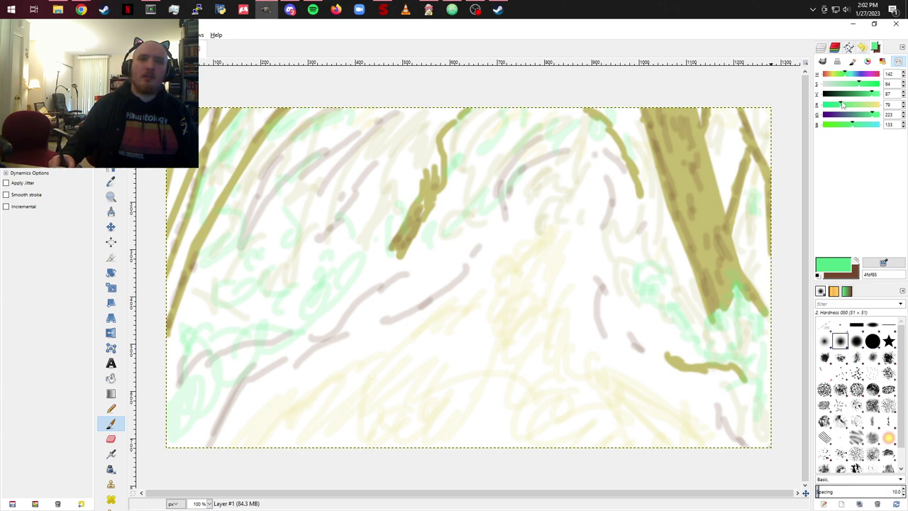
Step: Switch back to the brown and add branch strokes in the upper-left area, beside the hanging branch and around the large trunk
{"action": "left_click", "coordinate": [856, 262]}
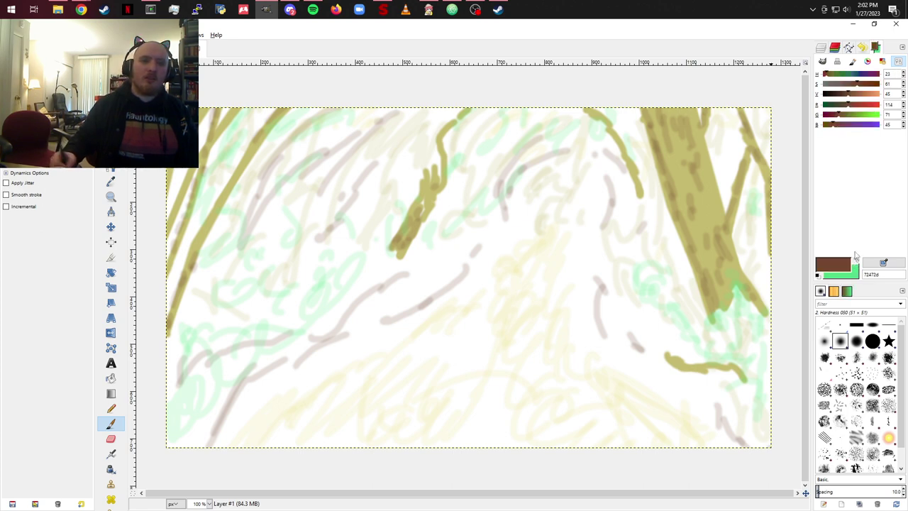
{"action": "mouse_move", "coordinate": [307, 225]}
{"action": "left_mouse_down"}
{"action": "mouse_move", "coordinate": [331, 200]}
{"action": "mouse_move", "coordinate": [289, 242]}
{"action": "mouse_move", "coordinate": [322, 207]}
{"action": "mouse_move", "coordinate": [361, 133]}
{"action": "mouse_move", "coordinate": [383, 120]}
{"action": "left_mouse_up"}
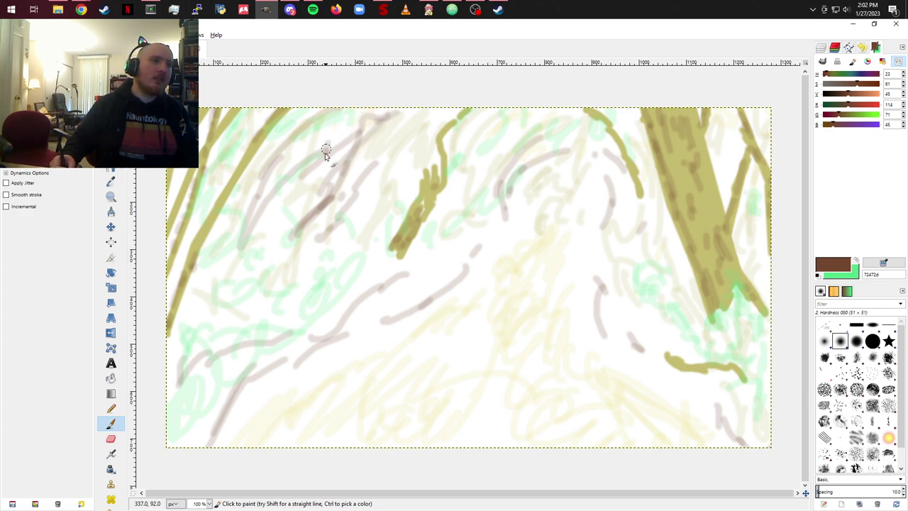
{"action": "mouse_move", "coordinate": [326, 156]}
{"action": "left_mouse_down"}
{"action": "mouse_move", "coordinate": [315, 172]}
{"action": "mouse_move", "coordinate": [361, 120]}
{"action": "left_mouse_up"}
{"action": "mouse_move", "coordinate": [292, 167]}
{"action": "left_mouse_down"}
{"action": "mouse_move", "coordinate": [268, 224]}
{"action": "mouse_move", "coordinate": [300, 203]}
{"action": "mouse_move", "coordinate": [316, 140]}
{"action": "left_mouse_up"}
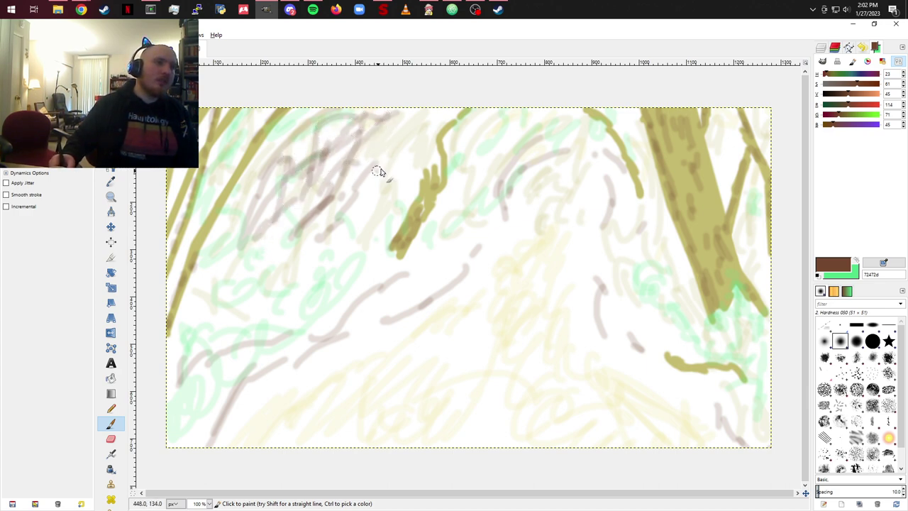
{"action": "mouse_move", "coordinate": [378, 172]}
{"action": "left_mouse_down"}
{"action": "mouse_move", "coordinate": [419, 118]}
{"action": "mouse_move", "coordinate": [385, 194]}
{"action": "mouse_move", "coordinate": [367, 211]}
{"action": "mouse_move", "coordinate": [369, 240]}
{"action": "mouse_move", "coordinate": [381, 170]}
{"action": "mouse_move", "coordinate": [393, 224]}
{"action": "mouse_move", "coordinate": [384, 271]}
{"action": "mouse_move", "coordinate": [466, 212]}
{"action": "mouse_move", "coordinate": [486, 167]}
{"action": "mouse_move", "coordinate": [483, 140]}
{"action": "mouse_move", "coordinate": [506, 124]}
{"action": "mouse_move", "coordinate": [481, 145]}
{"action": "mouse_move", "coordinate": [476, 182]}
{"action": "mouse_move", "coordinate": [461, 178]}
{"action": "mouse_move", "coordinate": [487, 188]}
{"action": "left_mouse_up"}
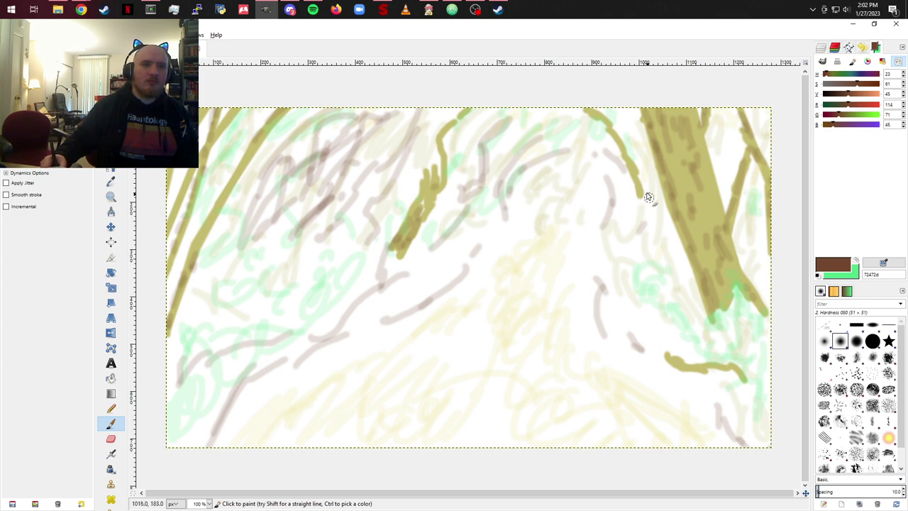
{"action": "mouse_move", "coordinate": [648, 197]}
{"action": "left_mouse_down"}
{"action": "mouse_move", "coordinate": [653, 236]}
{"action": "mouse_move", "coordinate": [630, 213]}
{"action": "mouse_move", "coordinate": [631, 189]}
{"action": "mouse_move", "coordinate": [612, 165]}
{"action": "mouse_move", "coordinate": [638, 196]}
{"action": "mouse_move", "coordinate": [667, 266]}
{"action": "left_mouse_up"}
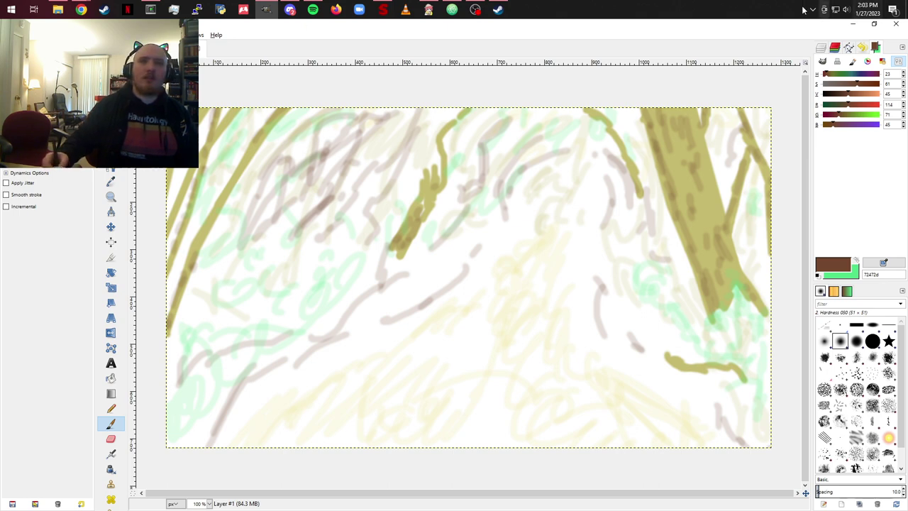
Step: Create a transparent 1280 × 720 px layer and move it directly beneath the sketch layer
{"action": "left_click", "coordinate": [821, 47]}
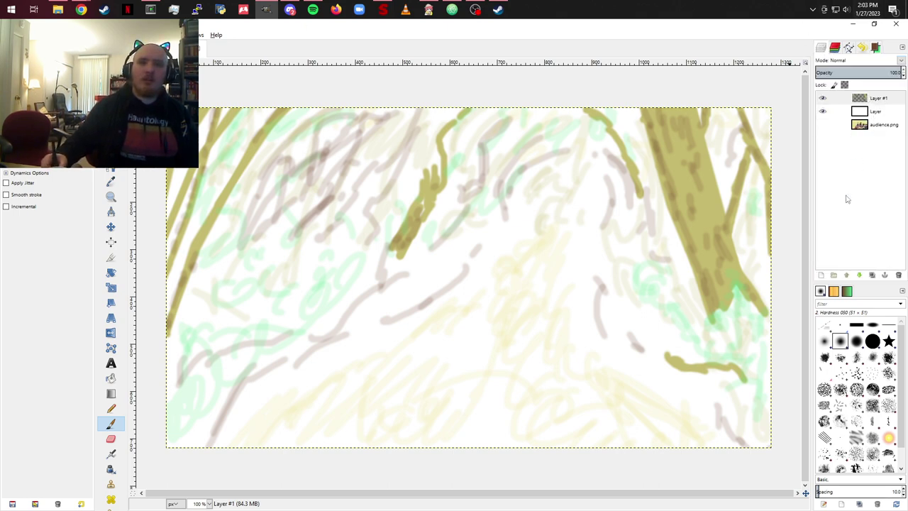
{"action": "left_click", "coordinate": [821, 274]}
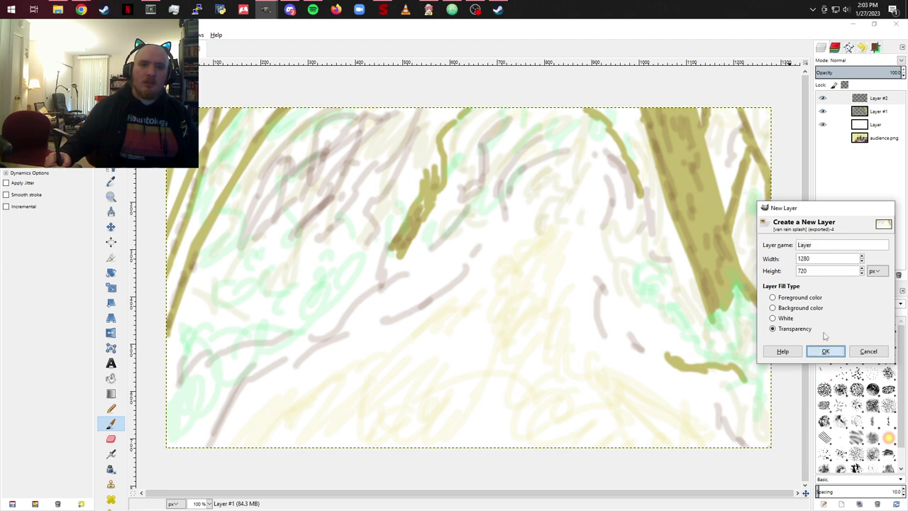
{"action": "left_click", "coordinate": [824, 350]}
{"action": "left_click", "coordinate": [879, 98]}
{"action": "left_click_drag", "start_coordinate": [879, 98], "coordinate": [879, 118]}
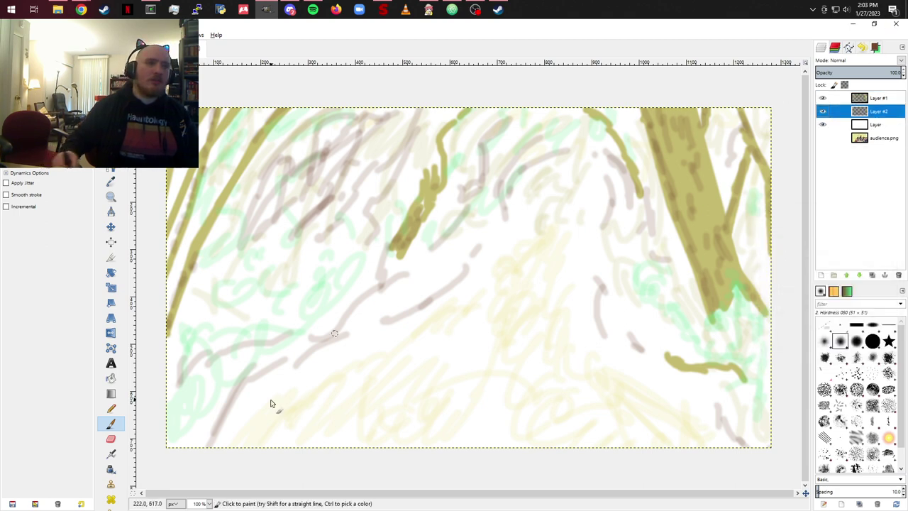
Step: Paint brown branch strokes on the new layer in the upper-left foliage and around the large trunk and its base
{"action": "left_click_drag", "start_coordinate": [281, 388], "coordinate": [340, 359]}
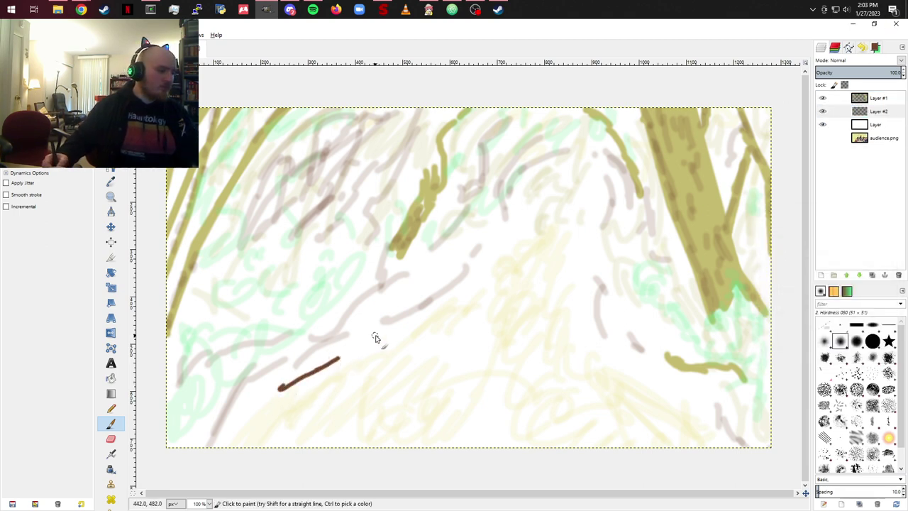
{"action": "key", "text": "ctrl+z"}
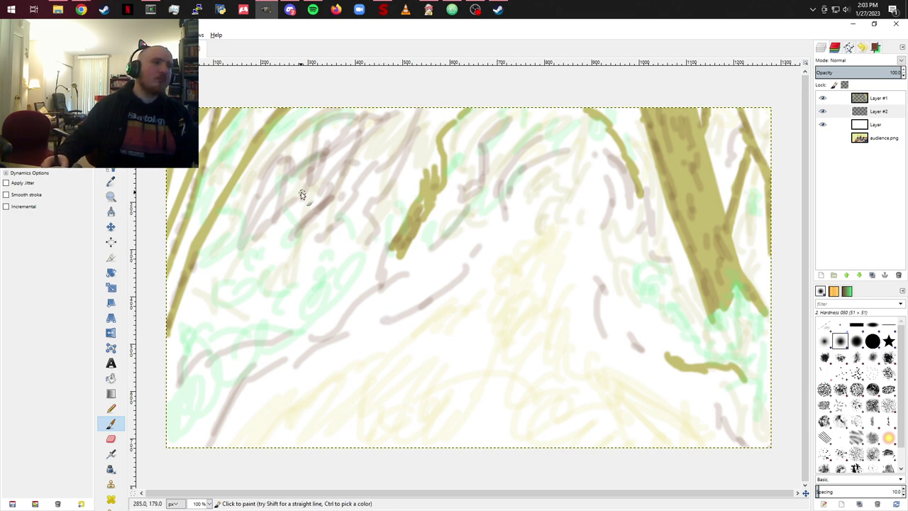
{"action": "left_click_drag", "start_coordinate": [355, 111], "coordinate": [326, 130]}
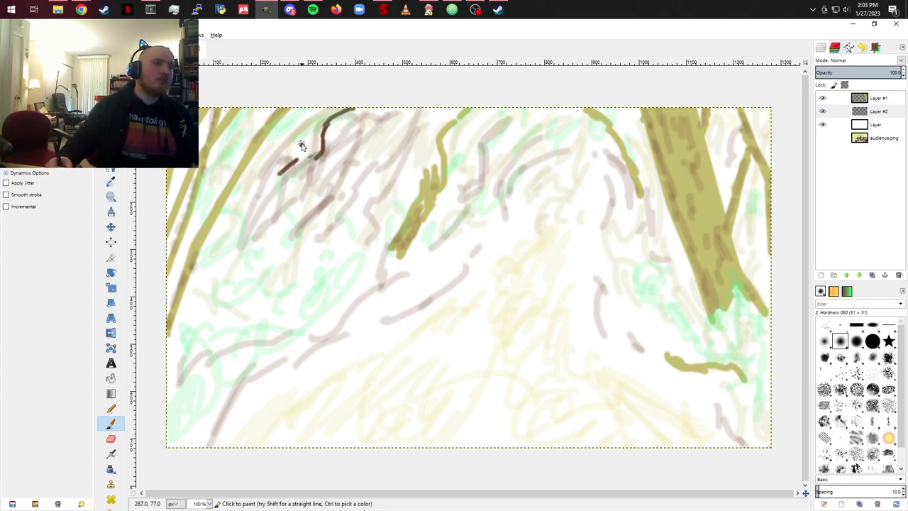
{"action": "left_click_drag", "start_coordinate": [267, 213], "coordinate": [239, 235]}
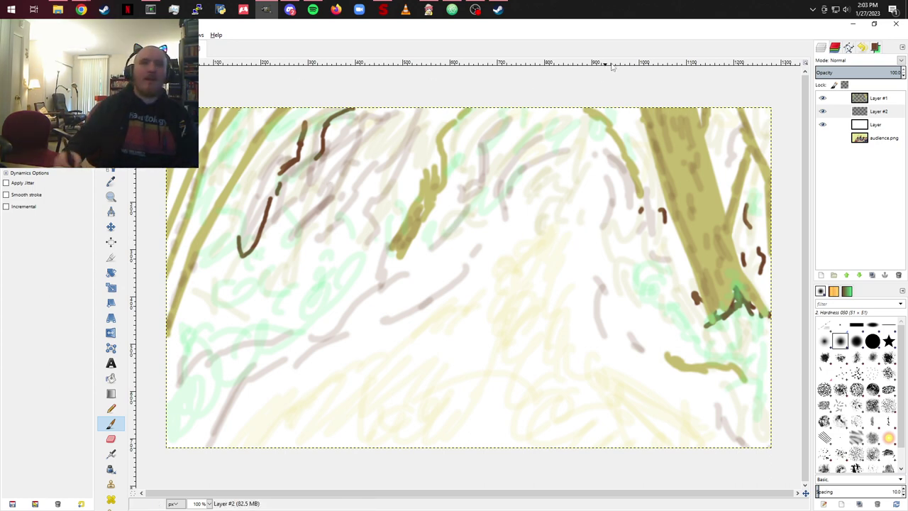
Step: Brighten the foreground to orange ff9f65 at value 100 and fill the path with a wider brush, from its far end to the lower edge
{"action": "left_click", "coordinate": [878, 46]}
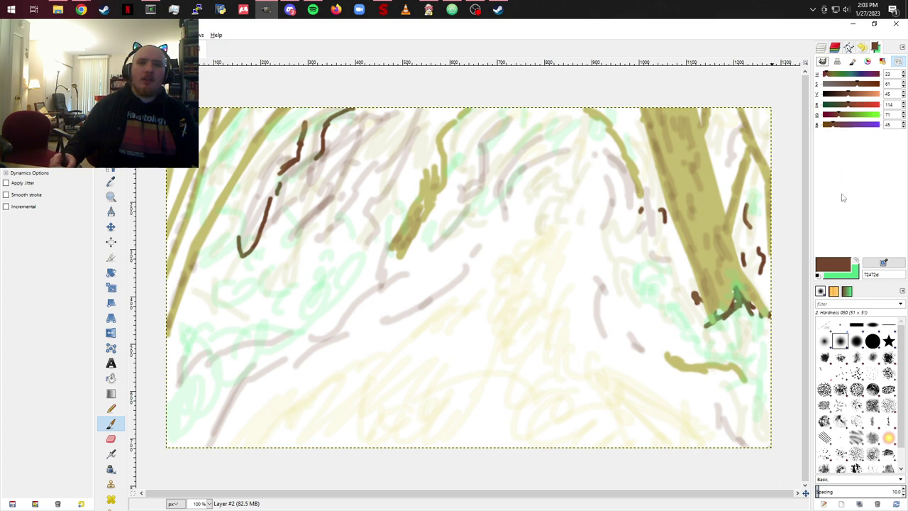
{"action": "left_click_drag", "start_coordinate": [853, 98], "coordinate": [881, 94]}
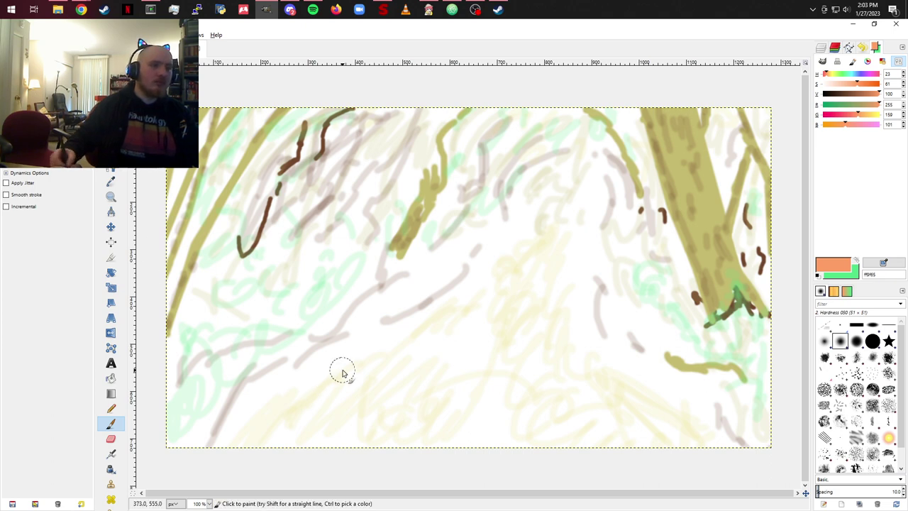
{"action": "mouse_move", "coordinate": [341, 372]}
{"action": "left_mouse_down"}
{"action": "mouse_move", "coordinate": [235, 433]}
{"action": "mouse_move", "coordinate": [233, 444]}
{"action": "mouse_move", "coordinate": [396, 343]}
{"action": "left_mouse_up"}
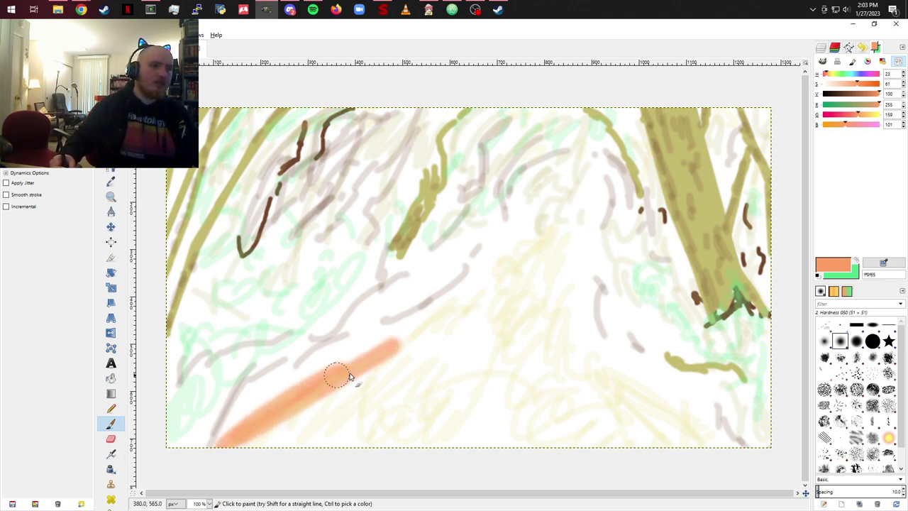
{"action": "key", "text": "ctrl+z"}
{"action": "key", "text": "ctrl+z"}
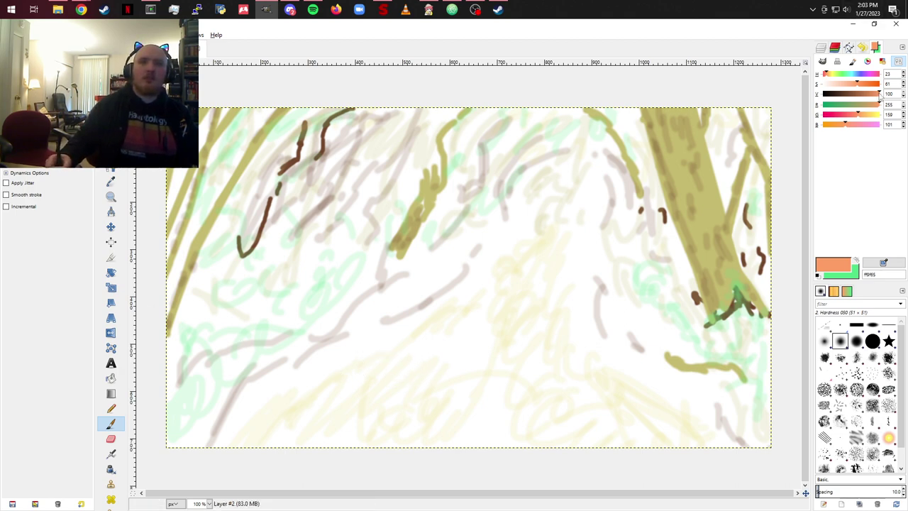
{"action": "mouse_move", "coordinate": [880, 95]}
{"action": "left_mouse_down"}
{"action": "mouse_move", "coordinate": [848, 95]}
{"action": "mouse_move", "coordinate": [878, 94]}
{"action": "left_mouse_up"}
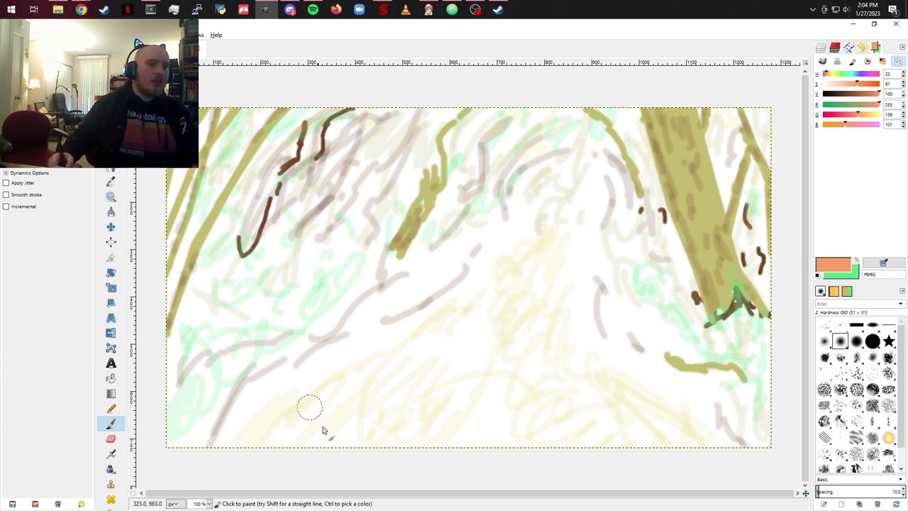
{"action": "left_click", "coordinate": [247, 438], "text": "shift"}
{"action": "mouse_move", "coordinate": [248, 443]}
{"action": "left_mouse_down"}
{"action": "mouse_move", "coordinate": [416, 352]}
{"action": "mouse_move", "coordinate": [392, 370]}
{"action": "mouse_move", "coordinate": [404, 350]}
{"action": "mouse_move", "coordinate": [493, 287]}
{"action": "mouse_move", "coordinate": [453, 316]}
{"action": "mouse_move", "coordinate": [533, 235]}
{"action": "mouse_move", "coordinate": [529, 225]}
{"action": "mouse_move", "coordinate": [552, 223]}
{"action": "mouse_move", "coordinate": [525, 276]}
{"action": "mouse_move", "coordinate": [440, 378]}
{"action": "mouse_move", "coordinate": [239, 440]}
{"action": "mouse_move", "coordinate": [272, 431]}
{"action": "mouse_move", "coordinate": [296, 456]}
{"action": "mouse_move", "coordinate": [344, 420]}
{"action": "mouse_move", "coordinate": [321, 431]}
{"action": "mouse_move", "coordinate": [423, 387]}
{"action": "mouse_move", "coordinate": [419, 399]}
{"action": "mouse_move", "coordinate": [480, 352]}
{"action": "mouse_move", "coordinate": [433, 433]}
{"action": "mouse_move", "coordinate": [456, 450]}
{"action": "mouse_move", "coordinate": [487, 438]}
{"action": "mouse_move", "coordinate": [515, 369]}
{"action": "mouse_move", "coordinate": [567, 305]}
{"action": "mouse_move", "coordinate": [549, 252]}
{"action": "mouse_move", "coordinate": [530, 328]}
{"action": "mouse_move", "coordinate": [551, 310]}
{"action": "mouse_move", "coordinate": [568, 364]}
{"action": "mouse_move", "coordinate": [550, 321]}
{"action": "mouse_move", "coordinate": [625, 409]}
{"action": "mouse_move", "coordinate": [595, 408]}
{"action": "mouse_move", "coordinate": [558, 293]}
{"action": "mouse_move", "coordinate": [560, 397]}
{"action": "mouse_move", "coordinate": [543, 369]}
{"action": "mouse_move", "coordinate": [546, 336]}
{"action": "mouse_move", "coordinate": [527, 394]}
{"action": "mouse_move", "coordinate": [479, 459]}
{"action": "mouse_move", "coordinate": [561, 402]}
{"action": "mouse_move", "coordinate": [582, 462]}
{"action": "mouse_move", "coordinate": [634, 442]}
{"action": "mouse_move", "coordinate": [678, 456]}
{"action": "mouse_move", "coordinate": [694, 443]}
{"action": "mouse_move", "coordinate": [652, 417]}
{"action": "mouse_move", "coordinate": [664, 417]}
{"action": "mouse_move", "coordinate": [444, 349]}
{"action": "left_mouse_up"}
{"action": "mouse_move", "coordinate": [518, 280]}
{"action": "left_mouse_down"}
{"action": "mouse_move", "coordinate": [452, 411]}
{"action": "mouse_move", "coordinate": [368, 482]}
{"action": "mouse_move", "coordinate": [341, 480]}
{"action": "mouse_move", "coordinate": [338, 459]}
{"action": "mouse_move", "coordinate": [371, 433]}
{"action": "mouse_move", "coordinate": [317, 467]}
{"action": "mouse_move", "coordinate": [396, 404]}
{"action": "mouse_move", "coordinate": [481, 375]}
{"action": "mouse_move", "coordinate": [505, 390]}
{"action": "mouse_move", "coordinate": [479, 421]}
{"action": "mouse_move", "coordinate": [534, 276]}
{"action": "left_mouse_up"}
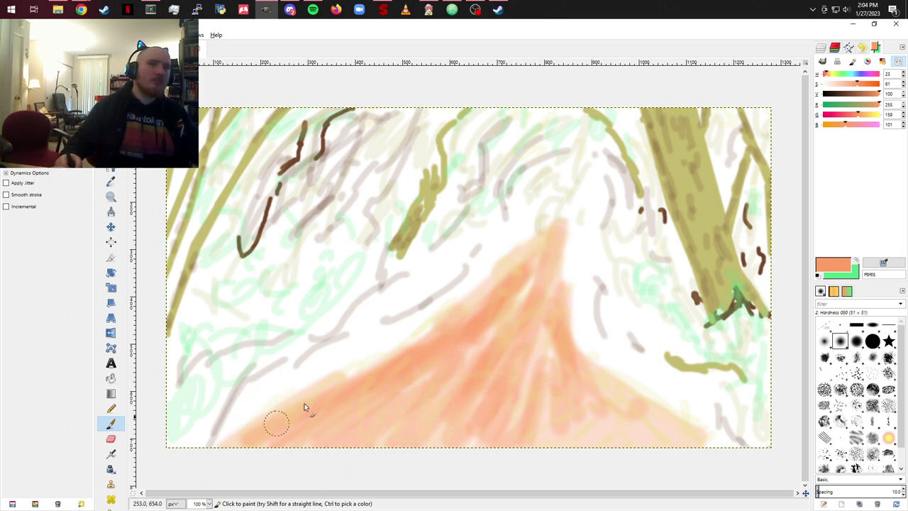
Step: Swap the foreground to green 4fdf85 and brush foliage over the canopy, the left bank and the right bank around the large trunk
{"action": "left_click", "coordinate": [856, 262]}
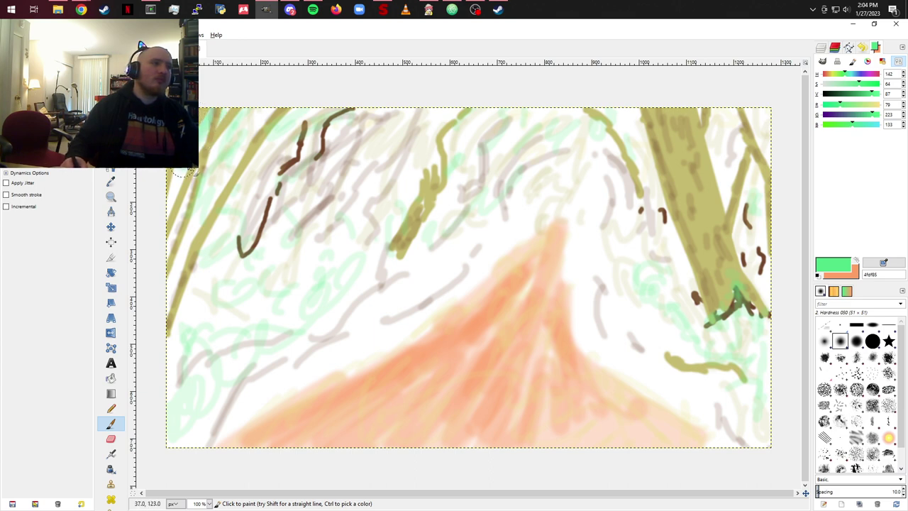
{"action": "mouse_move", "coordinate": [417, 140]}
{"action": "left_mouse_down"}
{"action": "mouse_move", "coordinate": [328, 125]}
{"action": "mouse_move", "coordinate": [296, 158]}
{"action": "mouse_move", "coordinate": [282, 129]}
{"action": "mouse_move", "coordinate": [270, 130]}
{"action": "mouse_move", "coordinate": [273, 201]}
{"action": "mouse_move", "coordinate": [285, 225]}
{"action": "mouse_move", "coordinate": [357, 149]}
{"action": "mouse_move", "coordinate": [356, 165]}
{"action": "mouse_move", "coordinate": [352, 119]}
{"action": "mouse_move", "coordinate": [296, 148]}
{"action": "mouse_move", "coordinate": [247, 192]}
{"action": "mouse_move", "coordinate": [229, 178]}
{"action": "mouse_move", "coordinate": [190, 211]}
{"action": "mouse_move", "coordinate": [162, 260]}
{"action": "left_mouse_up"}
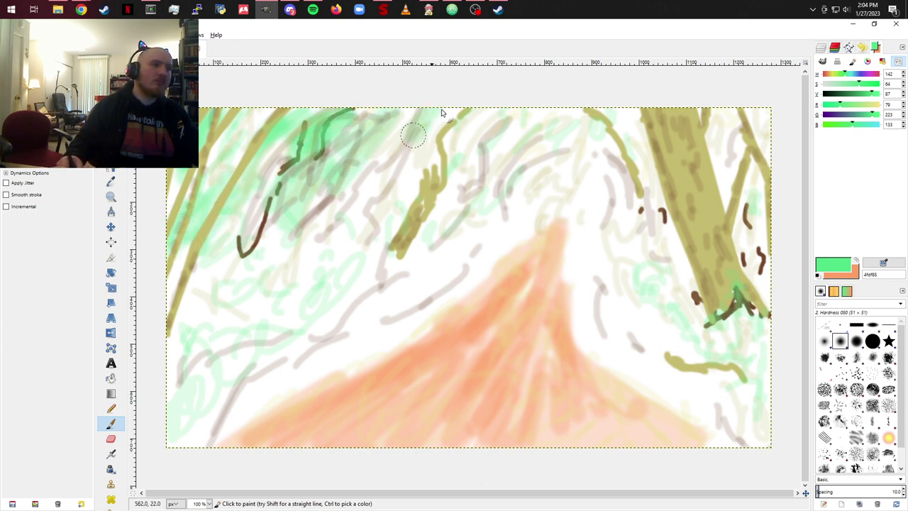
{"action": "mouse_move", "coordinate": [433, 117]}
{"action": "left_mouse_down"}
{"action": "mouse_move", "coordinate": [355, 177]}
{"action": "mouse_move", "coordinate": [397, 216]}
{"action": "left_mouse_up"}
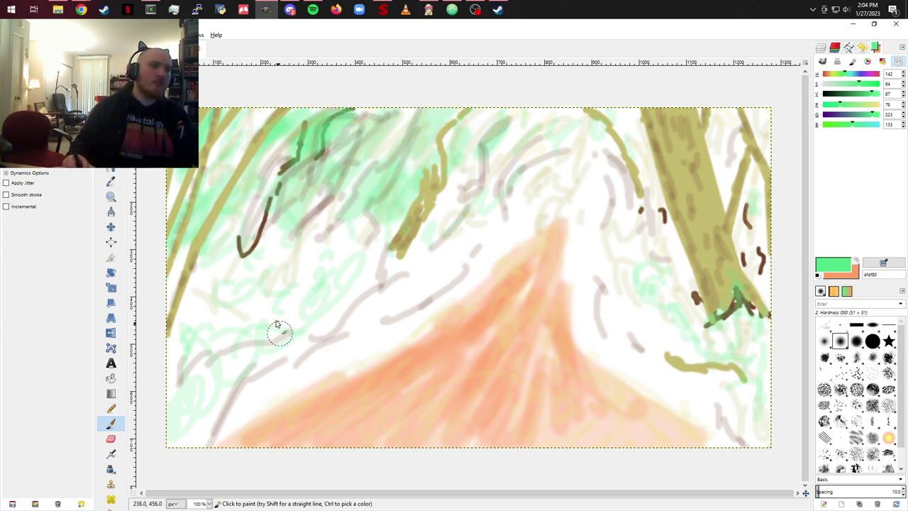
{"action": "mouse_move", "coordinate": [279, 328]}
{"action": "left_mouse_down"}
{"action": "mouse_move", "coordinate": [292, 299]}
{"action": "mouse_move", "coordinate": [242, 270]}
{"action": "mouse_move", "coordinate": [195, 289]}
{"action": "mouse_move", "coordinate": [180, 340]}
{"action": "mouse_move", "coordinate": [224, 360]}
{"action": "mouse_move", "coordinate": [290, 305]}
{"action": "mouse_move", "coordinate": [315, 301]}
{"action": "mouse_move", "coordinate": [267, 344]}
{"action": "mouse_move", "coordinate": [269, 264]}
{"action": "mouse_move", "coordinate": [342, 295]}
{"action": "mouse_move", "coordinate": [393, 279]}
{"action": "mouse_move", "coordinate": [229, 421]}
{"action": "mouse_move", "coordinate": [326, 365]}
{"action": "mouse_move", "coordinate": [379, 292]}
{"action": "mouse_move", "coordinate": [385, 307]}
{"action": "mouse_move", "coordinate": [442, 269]}
{"action": "mouse_move", "coordinate": [482, 207]}
{"action": "mouse_move", "coordinate": [449, 234]}
{"action": "mouse_move", "coordinate": [427, 278]}
{"action": "mouse_move", "coordinate": [445, 286]}
{"action": "mouse_move", "coordinate": [516, 235]}
{"action": "mouse_move", "coordinate": [542, 199]}
{"action": "left_mouse_up"}
{"action": "mouse_move", "coordinate": [603, 199]}
{"action": "left_mouse_down"}
{"action": "mouse_move", "coordinate": [633, 237]}
{"action": "mouse_move", "coordinate": [598, 274]}
{"action": "mouse_move", "coordinate": [592, 263]}
{"action": "mouse_move", "coordinate": [577, 301]}
{"action": "mouse_move", "coordinate": [623, 345]}
{"action": "mouse_move", "coordinate": [592, 324]}
{"action": "mouse_move", "coordinate": [640, 366]}
{"action": "mouse_move", "coordinate": [626, 311]}
{"action": "mouse_move", "coordinate": [663, 391]}
{"action": "mouse_move", "coordinate": [713, 376]}
{"action": "mouse_move", "coordinate": [737, 435]}
{"action": "mouse_move", "coordinate": [761, 377]}
{"action": "left_mouse_up"}
{"action": "mouse_move", "coordinate": [754, 179]}
{"action": "left_mouse_down"}
{"action": "mouse_move", "coordinate": [716, 193]}
{"action": "mouse_move", "coordinate": [730, 105]}
{"action": "mouse_move", "coordinate": [719, 133]}
{"action": "mouse_move", "coordinate": [746, 117]}
{"action": "left_mouse_up"}
{"action": "mouse_move", "coordinate": [616, 119]}
{"action": "left_mouse_down"}
{"action": "mouse_move", "coordinate": [629, 188]}
{"action": "mouse_move", "coordinate": [618, 247]}
{"action": "left_mouse_up"}
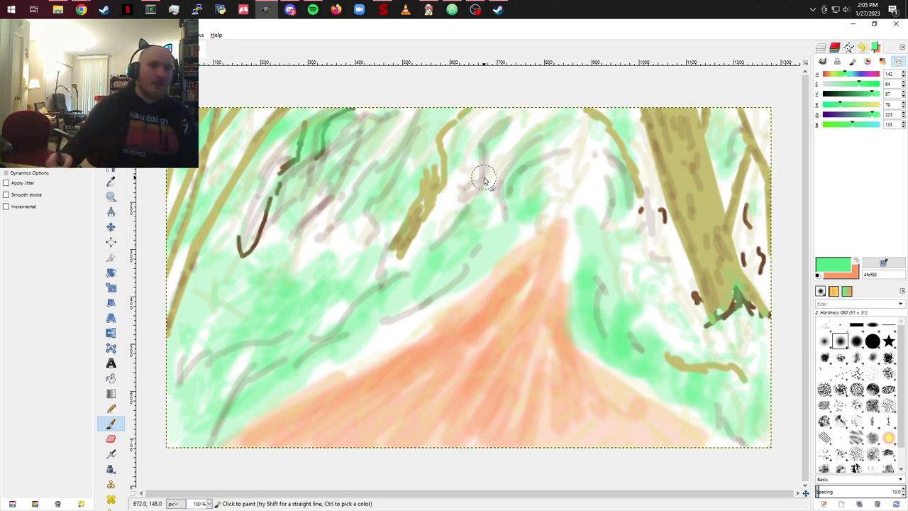
Step: Darken the green to 3ca965 at value 66 and add shadow patches in the canopy, beside the hanging branch and left of the large trunk
{"action": "left_click_drag", "start_coordinate": [873, 94], "coordinate": [859, 95]}
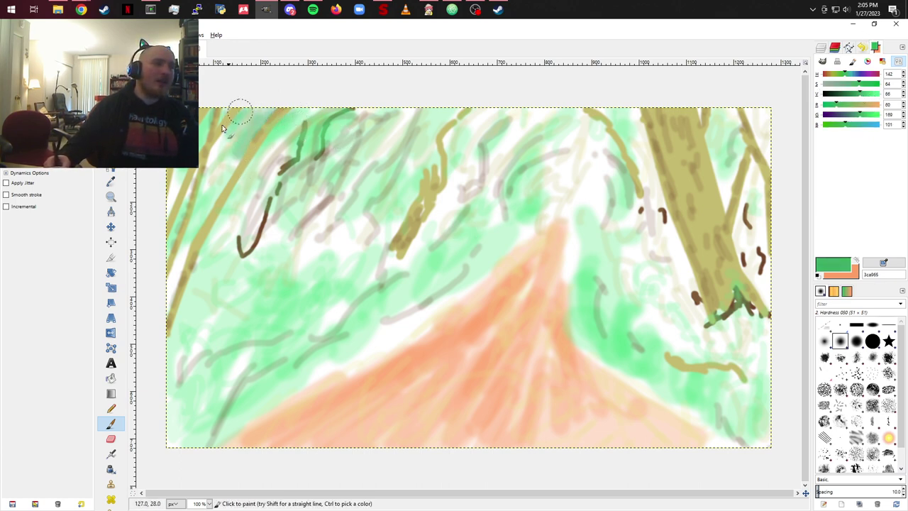
{"action": "left_click_drag", "start_coordinate": [248, 178], "coordinate": [250, 216]}
{"action": "left_click_drag", "start_coordinate": [392, 216], "coordinate": [372, 234]}
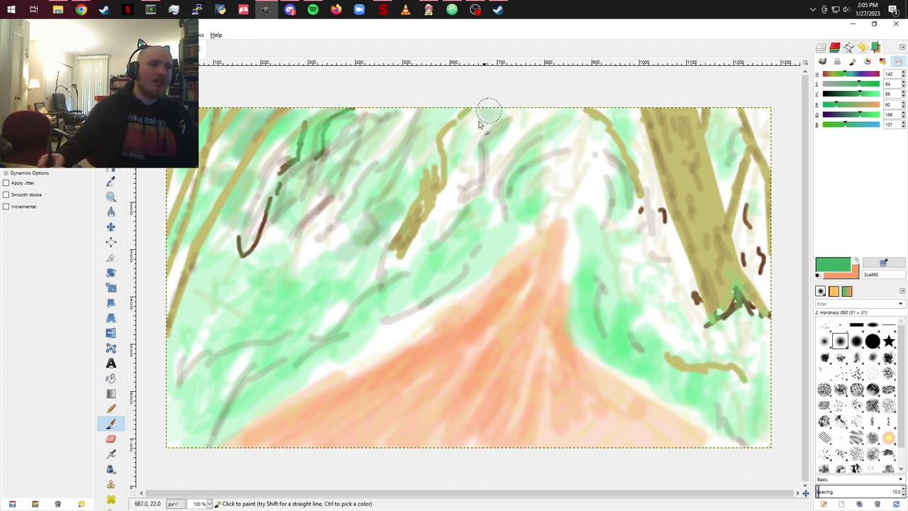
{"action": "mouse_move", "coordinate": [497, 110]}
{"action": "left_mouse_down"}
{"action": "mouse_move", "coordinate": [453, 214]}
{"action": "mouse_move", "coordinate": [429, 248]}
{"action": "left_mouse_up"}
{"action": "mouse_move", "coordinate": [574, 153]}
{"action": "left_mouse_down"}
{"action": "mouse_move", "coordinate": [553, 186]}
{"action": "mouse_move", "coordinate": [548, 153]}
{"action": "mouse_move", "coordinate": [578, 132]}
{"action": "left_mouse_up"}
{"action": "mouse_move", "coordinate": [625, 169]}
{"action": "left_mouse_down"}
{"action": "mouse_move", "coordinate": [624, 227]}
{"action": "mouse_move", "coordinate": [661, 278]}
{"action": "mouse_move", "coordinate": [718, 239]}
{"action": "left_mouse_up"}
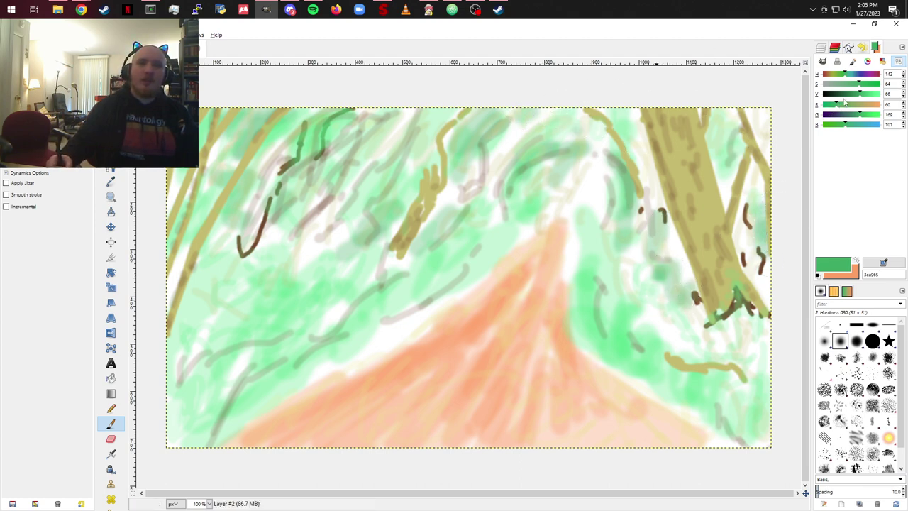
Step: Fill foliage gaps and the path's far end with pale yellow e1d682, and dab lavender e1d6ff at the opening above the path
{"action": "left_click_drag", "start_coordinate": [840, 106], "coordinate": [847, 85]}
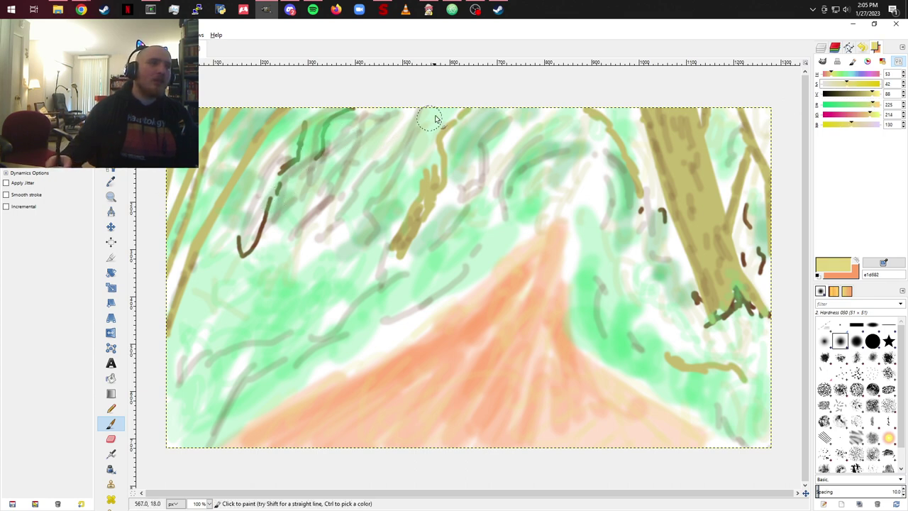
{"action": "mouse_move", "coordinate": [324, 200]}
{"action": "left_mouse_down"}
{"action": "mouse_move", "coordinate": [304, 263]}
{"action": "mouse_move", "coordinate": [346, 238]}
{"action": "left_mouse_up"}
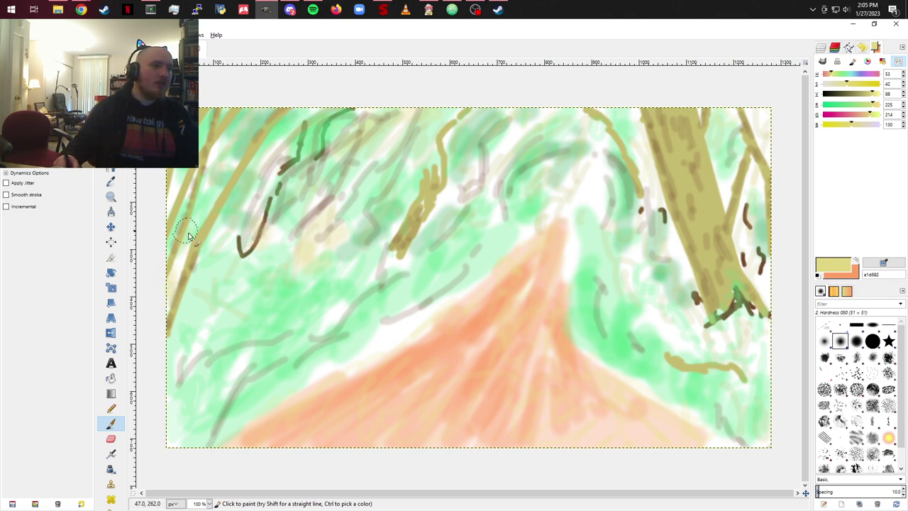
{"action": "mouse_move", "coordinate": [611, 113]}
{"action": "left_mouse_down"}
{"action": "mouse_move", "coordinate": [643, 144]}
{"action": "mouse_move", "coordinate": [633, 140]}
{"action": "mouse_move", "coordinate": [638, 230]}
{"action": "mouse_move", "coordinate": [678, 245]}
{"action": "mouse_move", "coordinate": [689, 277]}
{"action": "left_mouse_up"}
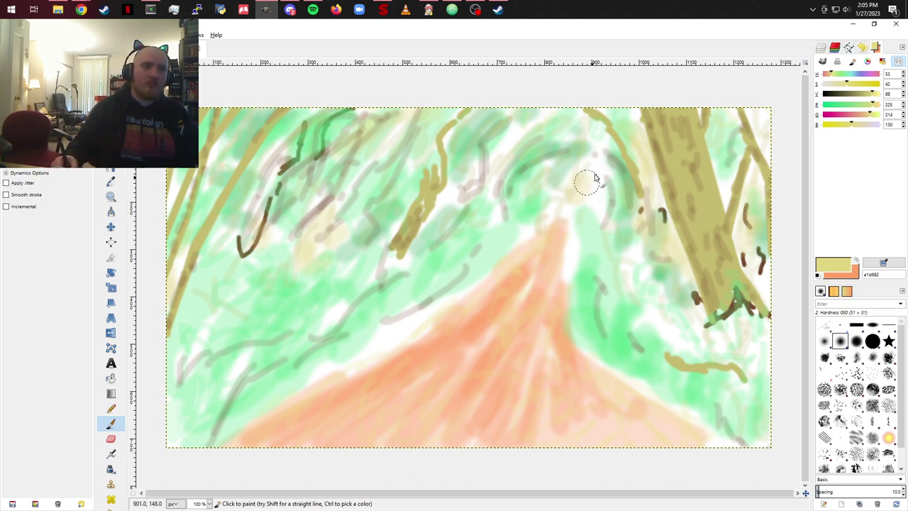
{"action": "mouse_move", "coordinate": [574, 189]}
{"action": "left_mouse_down"}
{"action": "mouse_move", "coordinate": [574, 209]}
{"action": "mouse_move", "coordinate": [598, 196]}
{"action": "mouse_move", "coordinate": [592, 166]}
{"action": "mouse_move", "coordinate": [603, 142]}
{"action": "left_mouse_up"}
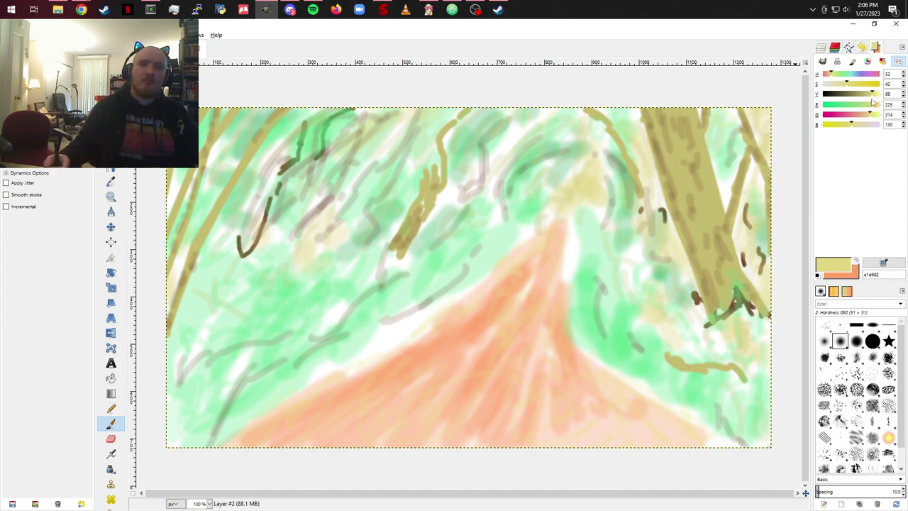
{"action": "left_click_drag", "start_coordinate": [867, 128], "coordinate": [881, 124]}
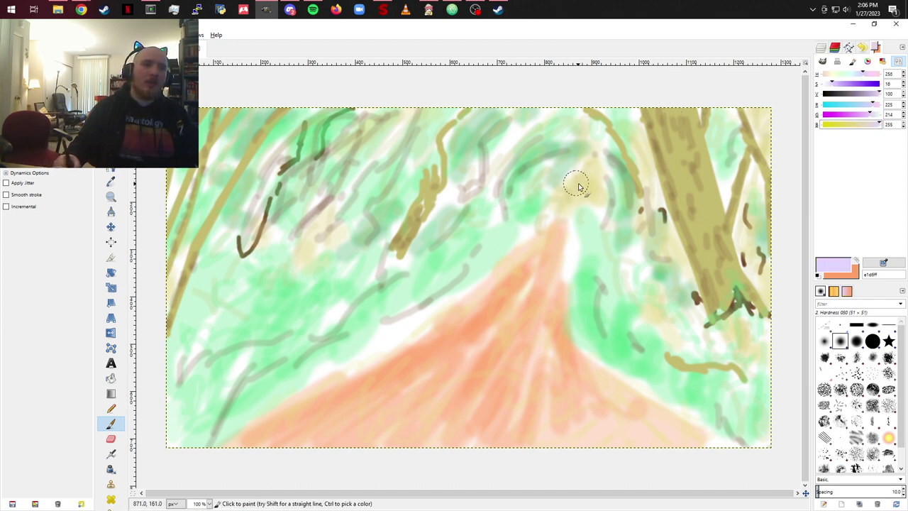
{"action": "mouse_move", "coordinate": [585, 176]}
{"action": "left_mouse_down"}
{"action": "mouse_move", "coordinate": [594, 196]}
{"action": "mouse_move", "coordinate": [578, 192]}
{"action": "mouse_move", "coordinate": [600, 174]}
{"action": "mouse_move", "coordinate": [594, 183]}
{"action": "left_mouse_up"}
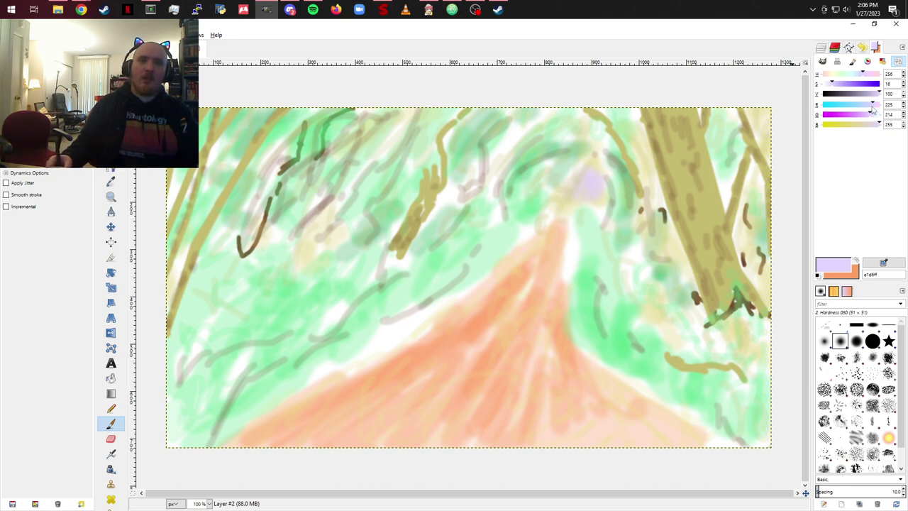
Step: Paint yellow e1d600 accents along the path's edges and in the foliage, and shade the left edge with darker bab200 at value 73
{"action": "left_click_drag", "start_coordinate": [877, 126], "coordinate": [823, 126]}
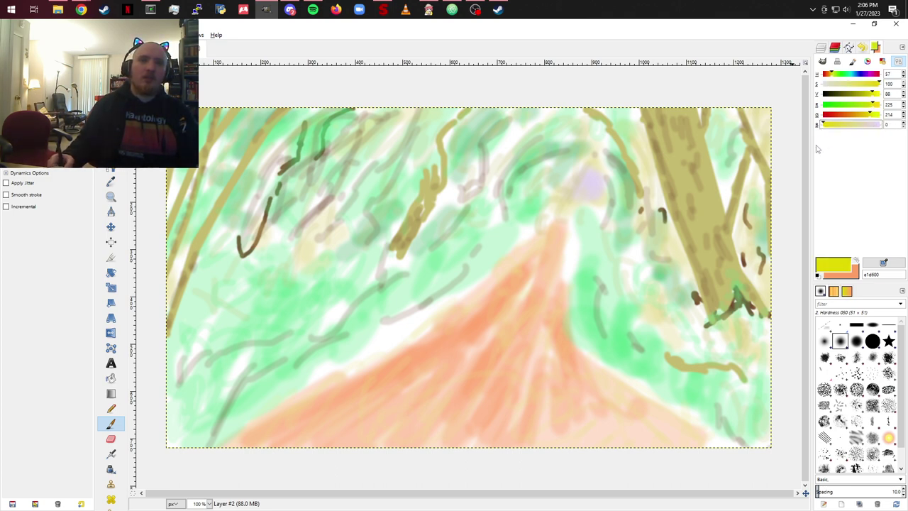
{"action": "mouse_move", "coordinate": [452, 314]}
{"action": "left_mouse_down"}
{"action": "mouse_move", "coordinate": [378, 341]}
{"action": "mouse_move", "coordinate": [415, 310]}
{"action": "mouse_move", "coordinate": [449, 300]}
{"action": "mouse_move", "coordinate": [353, 364]}
{"action": "mouse_move", "coordinate": [378, 352]}
{"action": "mouse_move", "coordinate": [323, 373]}
{"action": "mouse_move", "coordinate": [380, 352]}
{"action": "mouse_move", "coordinate": [473, 282]}
{"action": "mouse_move", "coordinate": [401, 261]}
{"action": "mouse_move", "coordinate": [374, 242]}
{"action": "mouse_move", "coordinate": [394, 250]}
{"action": "mouse_move", "coordinate": [377, 270]}
{"action": "left_mouse_up"}
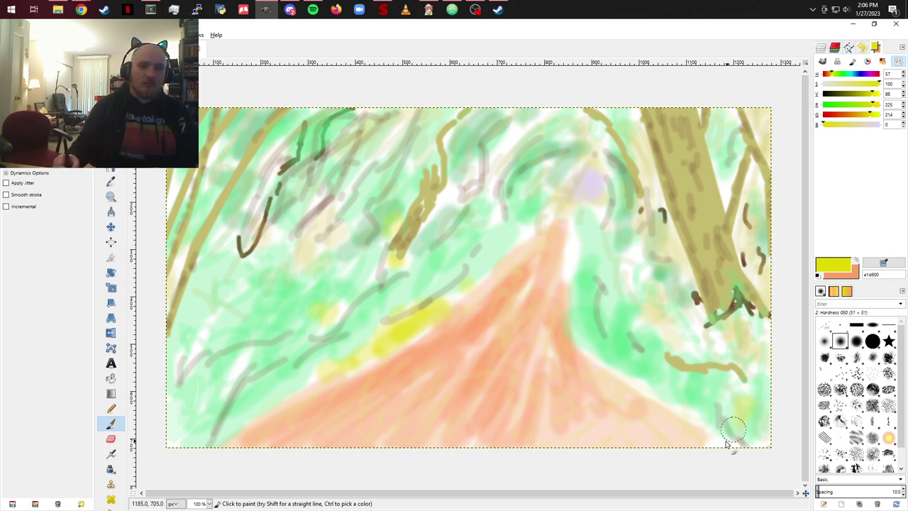
{"action": "left_click_drag", "start_coordinate": [734, 430], "coordinate": [746, 450]}
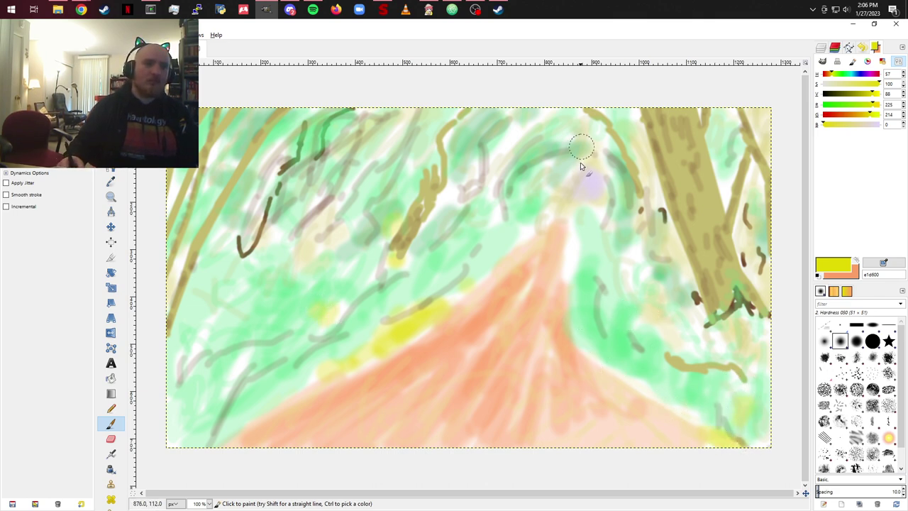
{"action": "mouse_move", "coordinate": [571, 253]}
{"action": "left_mouse_down"}
{"action": "mouse_move", "coordinate": [537, 219]}
{"action": "mouse_move", "coordinate": [533, 227]}
{"action": "left_mouse_up"}
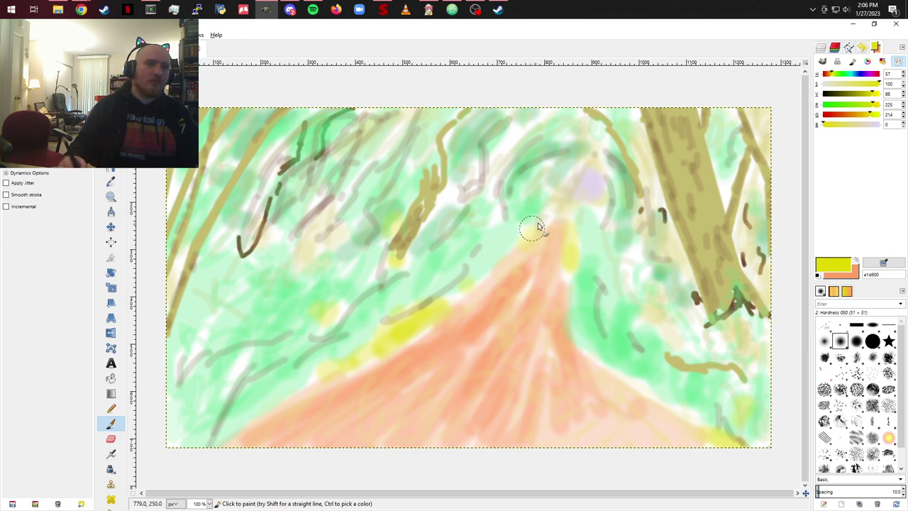
{"action": "left_click_drag", "start_coordinate": [872, 95], "coordinate": [864, 95]}
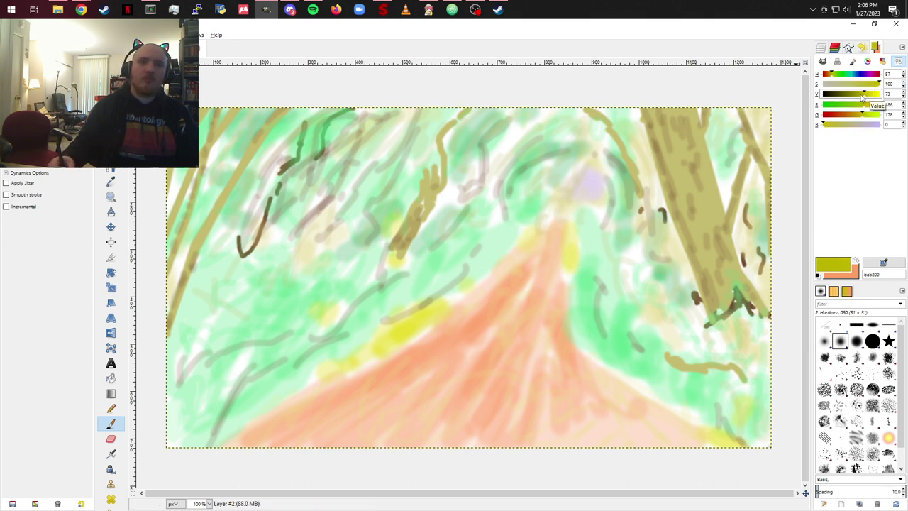
{"action": "mouse_move", "coordinate": [381, 351]}
{"action": "left_mouse_down"}
{"action": "mouse_move", "coordinate": [405, 326]}
{"action": "mouse_move", "coordinate": [419, 325]}
{"action": "mouse_move", "coordinate": [407, 347]}
{"action": "mouse_move", "coordinate": [434, 337]}
{"action": "mouse_move", "coordinate": [449, 310]}
{"action": "mouse_move", "coordinate": [449, 319]}
{"action": "mouse_move", "coordinate": [359, 346]}
{"action": "mouse_move", "coordinate": [331, 406]}
{"action": "left_mouse_up"}
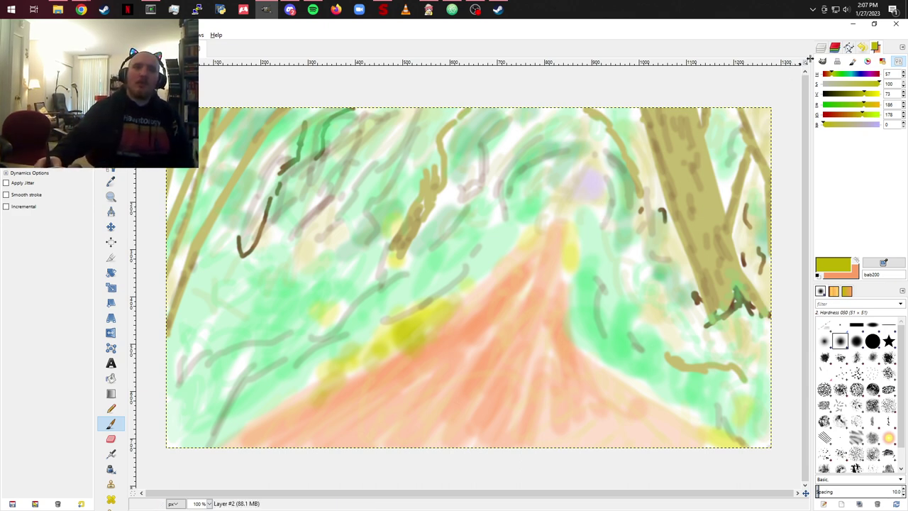
Step: Add a transparent layer directly above the sketch layer
{"action": "left_click", "coordinate": [822, 48]}
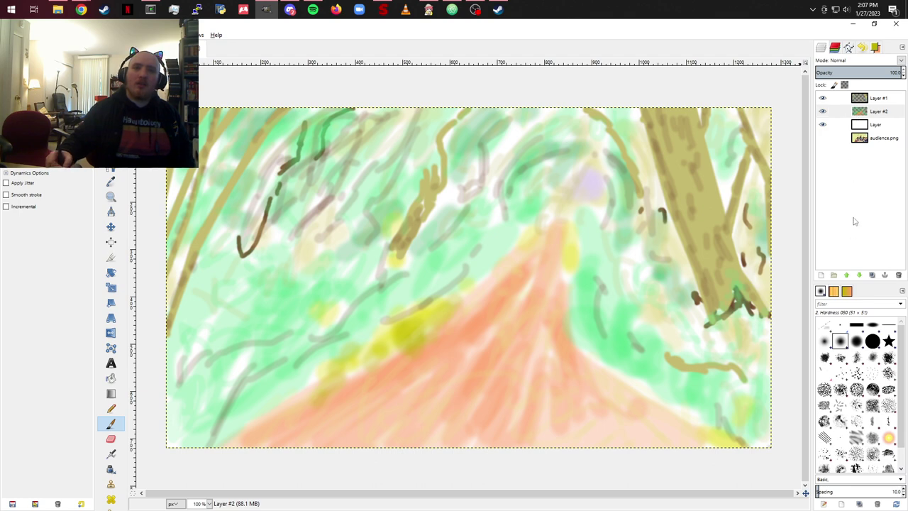
{"action": "left_click", "coordinate": [880, 99]}
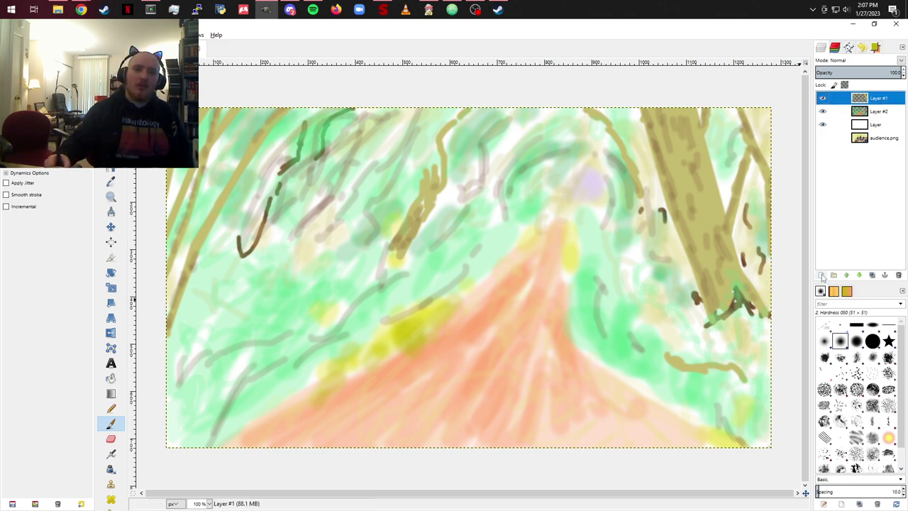
{"action": "left_click", "coordinate": [822, 276]}
{"action": "left_click", "coordinate": [825, 349]}
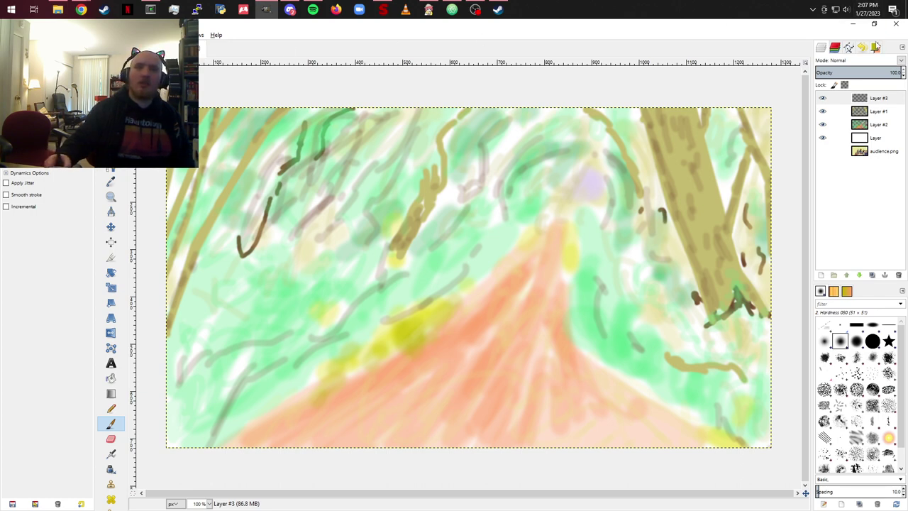
Step: Set the foreground color to black 000000 and outline both edges of the thickest slanting trunk on the forest's left side
{"action": "left_click", "coordinate": [876, 49]}
{"action": "left_click_drag", "start_coordinate": [867, 94], "coordinate": [778, 96]}
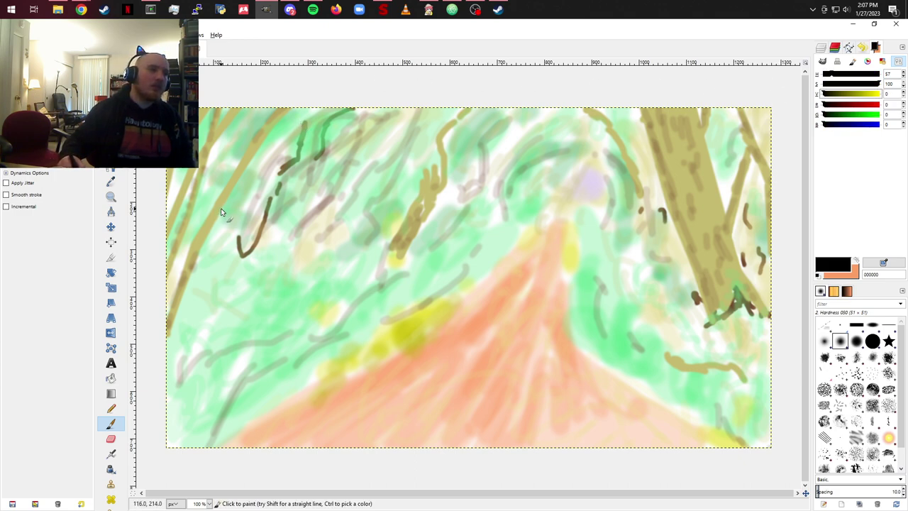
{"action": "left_click", "coordinate": [280, 106]}
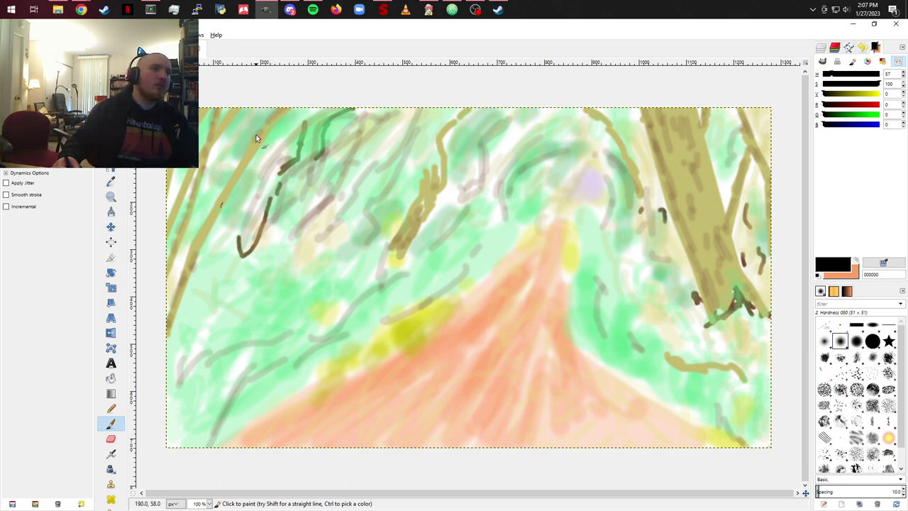
{"action": "left_click", "coordinate": [237, 171], "text": "shift"}
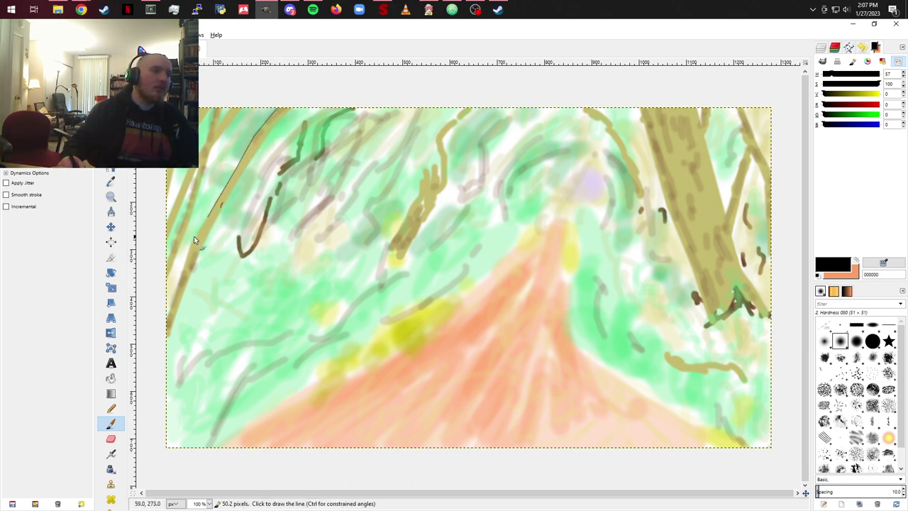
{"action": "left_click", "coordinate": [193, 241], "text": "shift"}
{"action": "left_click", "coordinate": [189, 252], "text": "shift"}
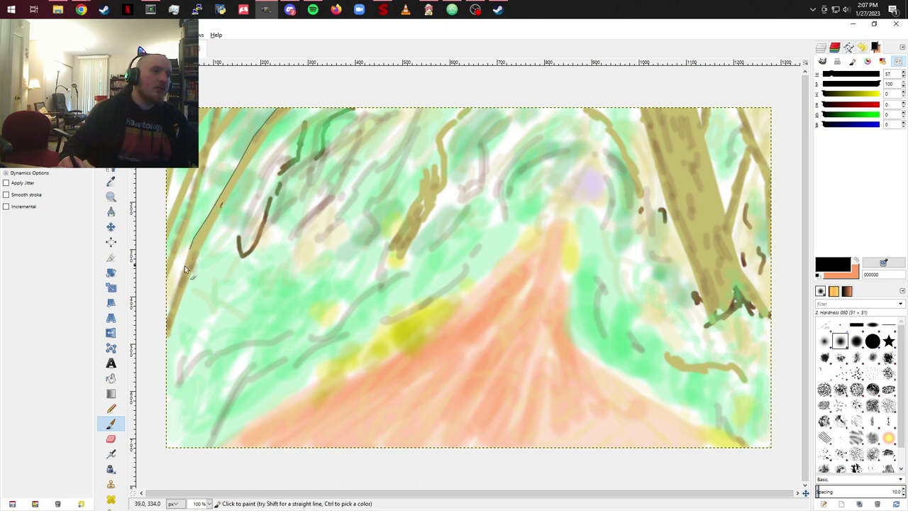
{"action": "left_click", "coordinate": [171, 306], "text": "shift"}
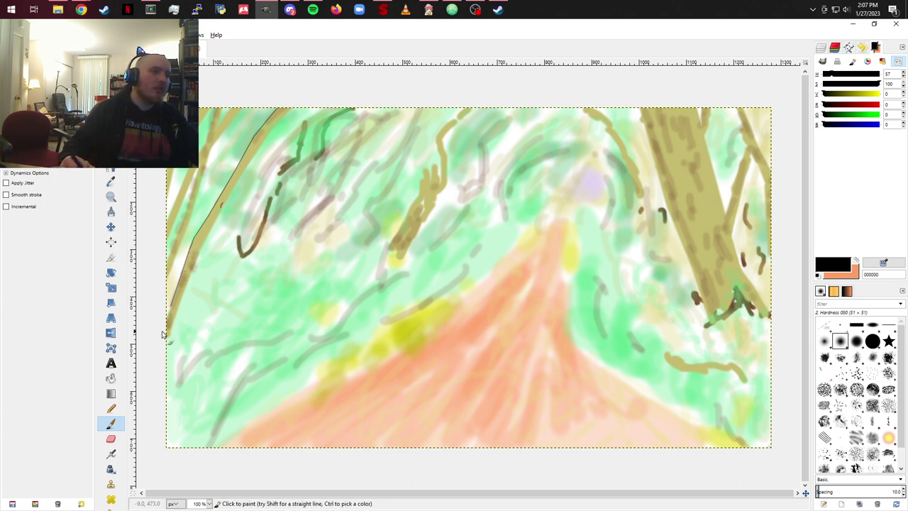
{"action": "left_click", "coordinate": [168, 324], "text": "shift"}
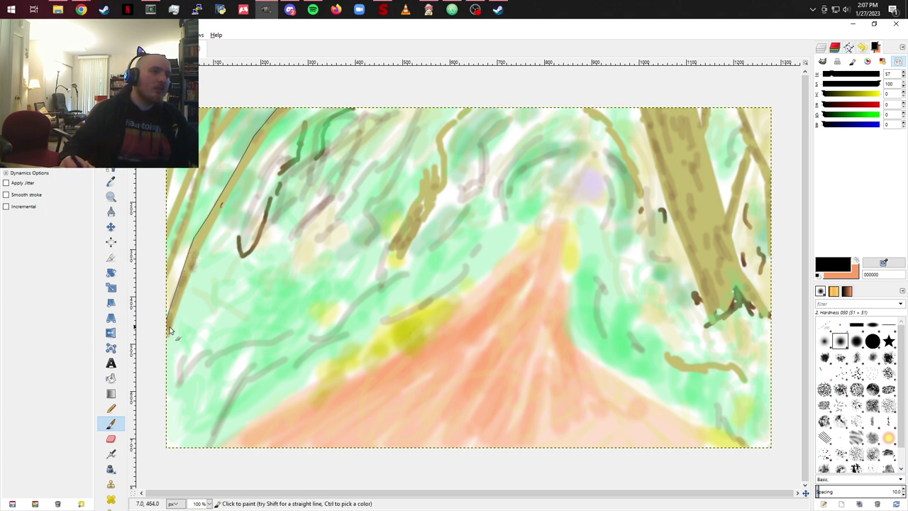
{"action": "left_click", "coordinate": [203, 242], "text": "shift"}
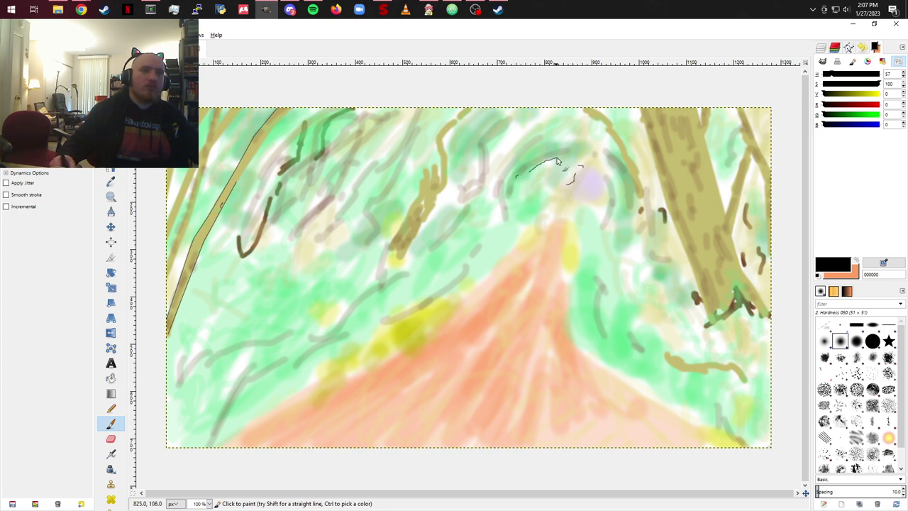
{"action": "left_click_drag", "start_coordinate": [558, 162], "coordinate": [569, 152]}
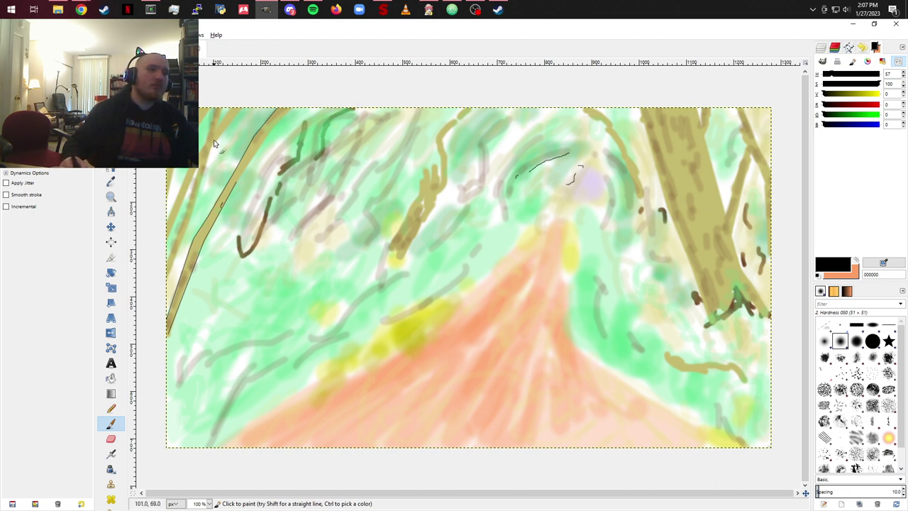
{"action": "key", "text": "ctrl"}
{"action": "key", "text": "ctrl+z"}
{"action": "key", "text": "ctrl+z"}
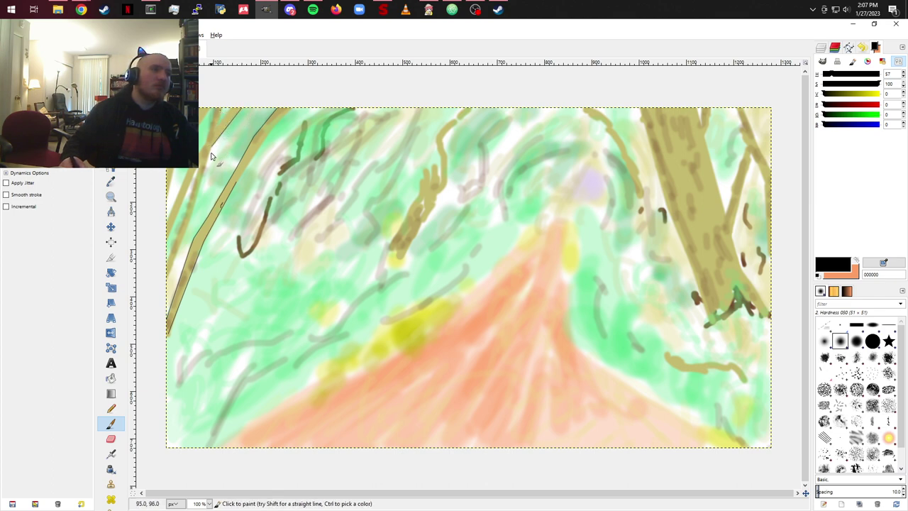
Step: Outline in black the remaining thin trunks at the left edge and the hanging branch in the canopy
{"action": "left_click_drag", "start_coordinate": [210, 157], "coordinate": [220, 109]}
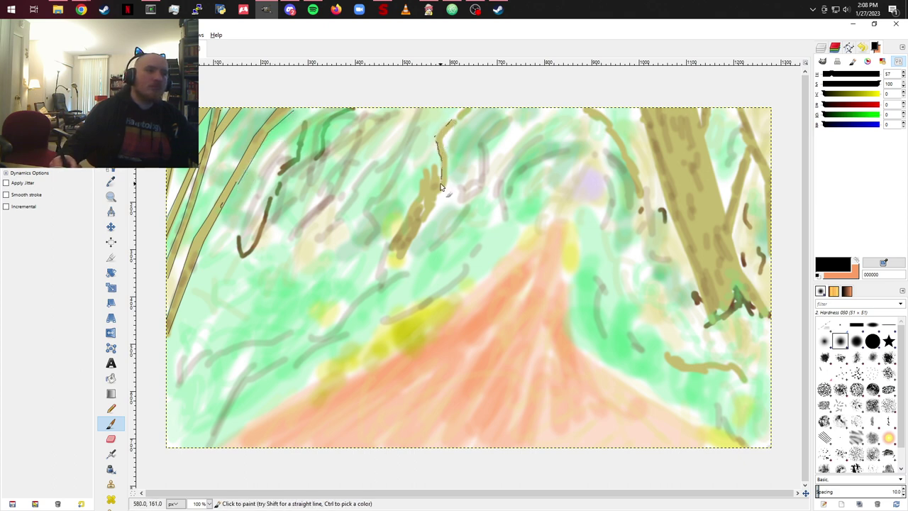
{"action": "left_click_drag", "start_coordinate": [442, 170], "coordinate": [441, 183]}
{"action": "mouse_move", "coordinate": [409, 213]}
{"action": "left_mouse_down"}
{"action": "mouse_move", "coordinate": [393, 240]}
{"action": "mouse_move", "coordinate": [427, 228]}
{"action": "mouse_move", "coordinate": [447, 191]}
{"action": "left_mouse_up"}
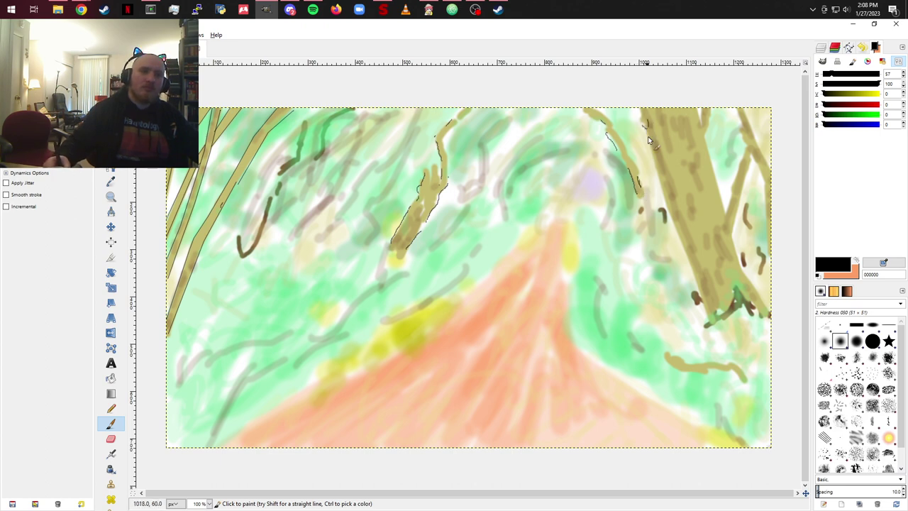
Step: Outline both sides of the large trunk and the edge of its right side branch with straight black lines
{"action": "left_click", "coordinate": [679, 237], "text": "shift"}
{"action": "left_click", "coordinate": [702, 315], "text": "shift"}
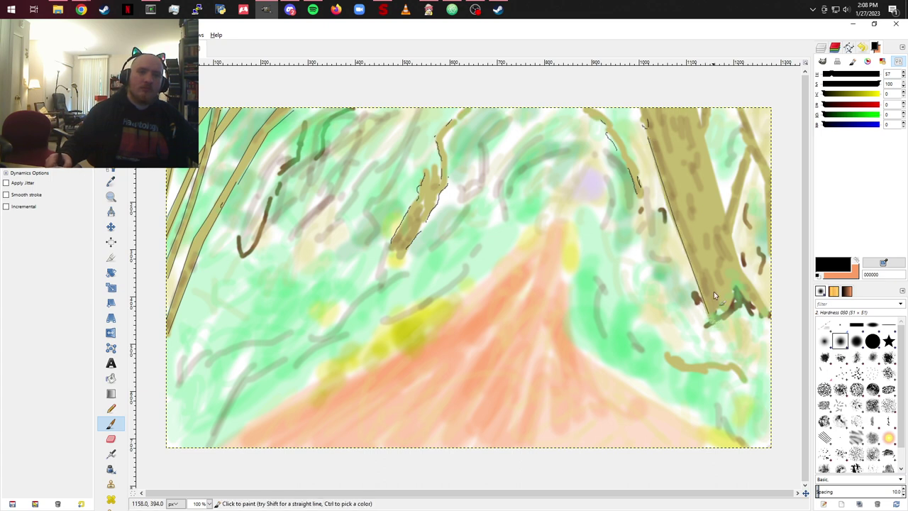
{"action": "left_click", "coordinate": [724, 210], "text": "shift"}
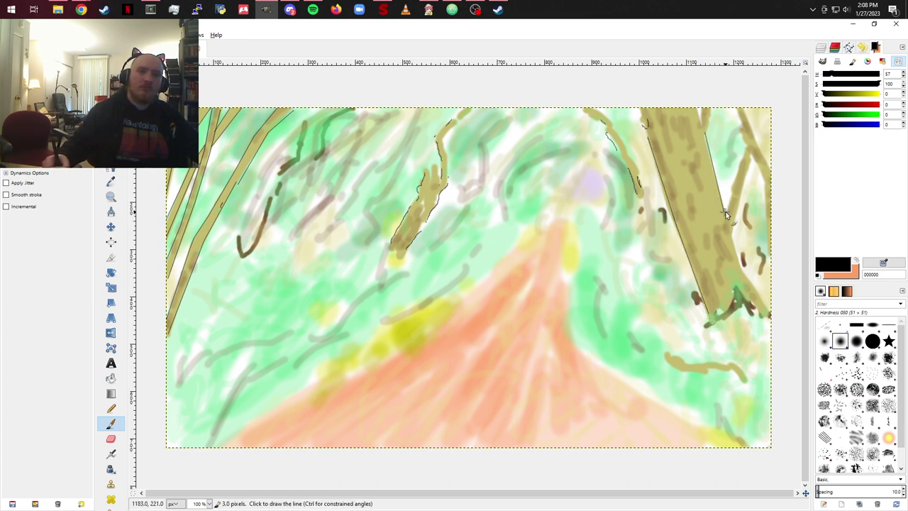
{"action": "left_click", "coordinate": [749, 151], "text": "shift"}
{"action": "key", "text": "ctrl+z"}
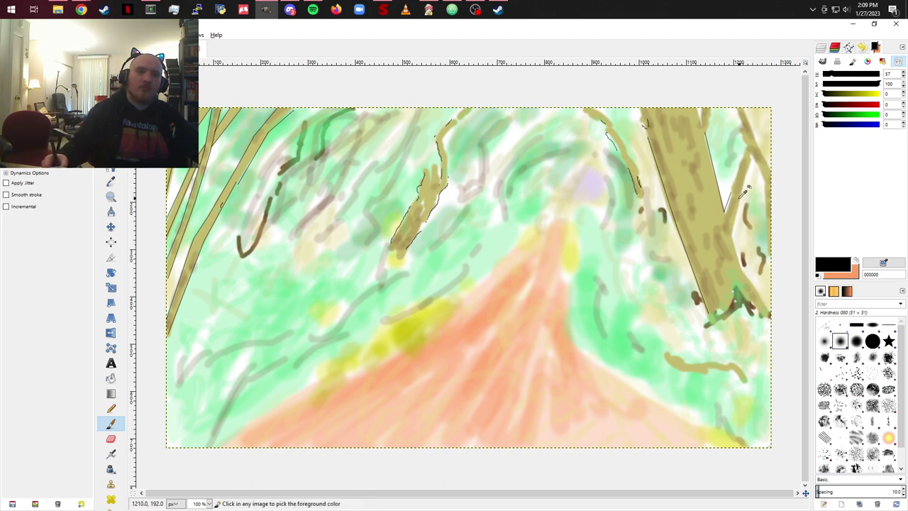
{"action": "left_click", "coordinate": [731, 196], "text": "shift"}
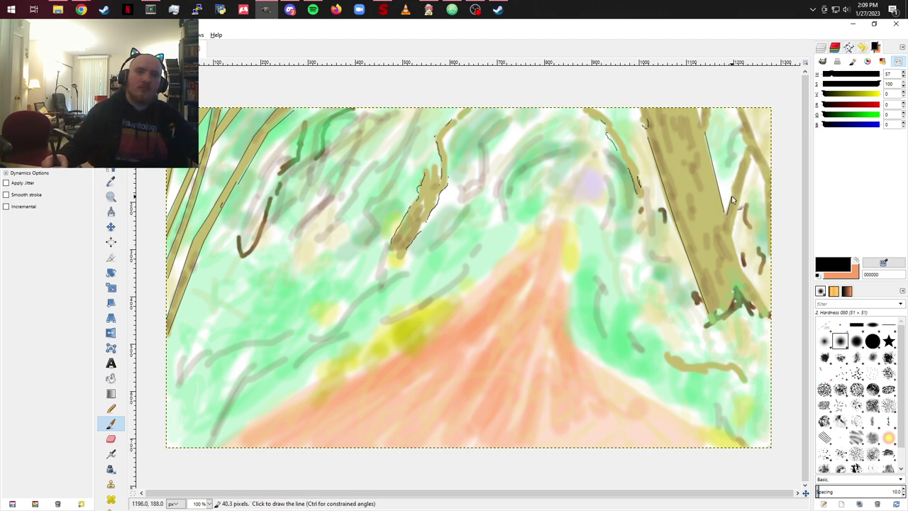
{"action": "left_click", "coordinate": [742, 161], "text": "shift"}
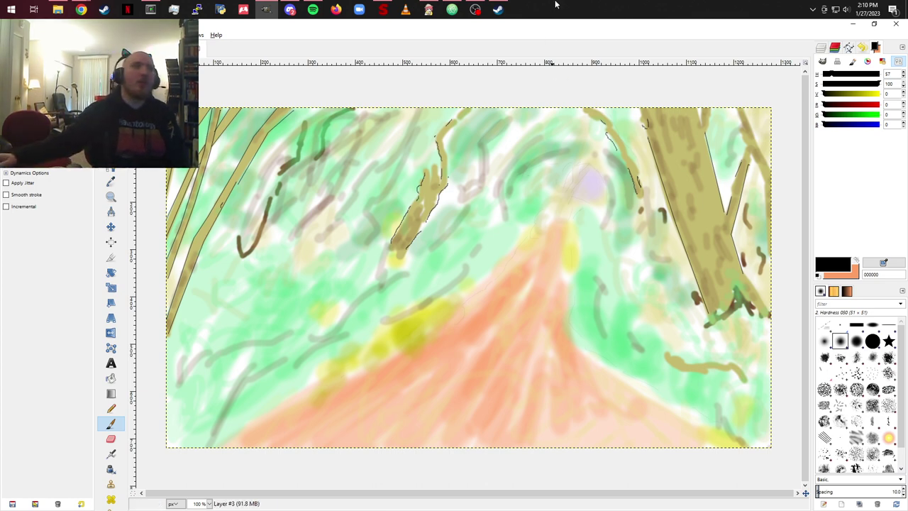
Step: Switch to the code editor, look up the path scene names in march15.rpy, and return to GIMP
{"action": "left_click", "coordinate": [452, 9]}
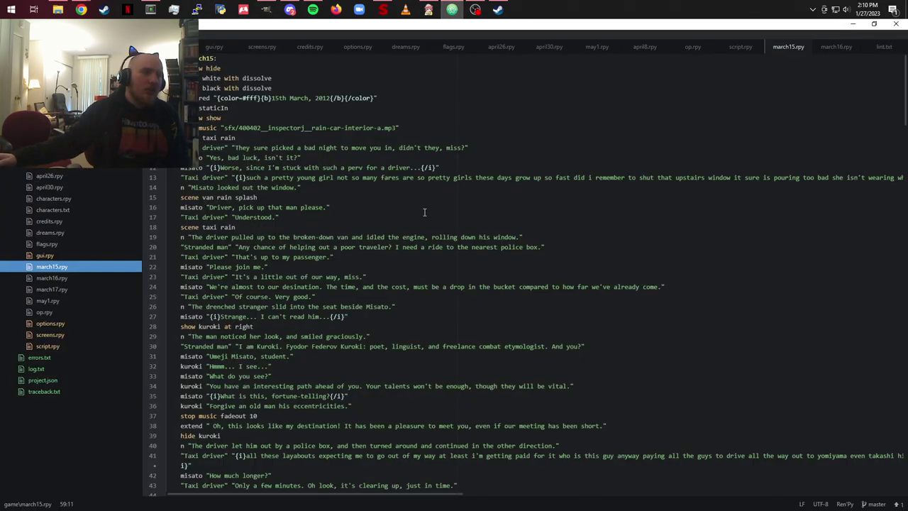
{"action": "scroll", "coordinate": [424, 212], "scroll_direction": "down", "scroll_amount": 7}
{"action": "scroll", "coordinate": [424, 211], "scroll_direction": "down", "scroll_amount": 2}
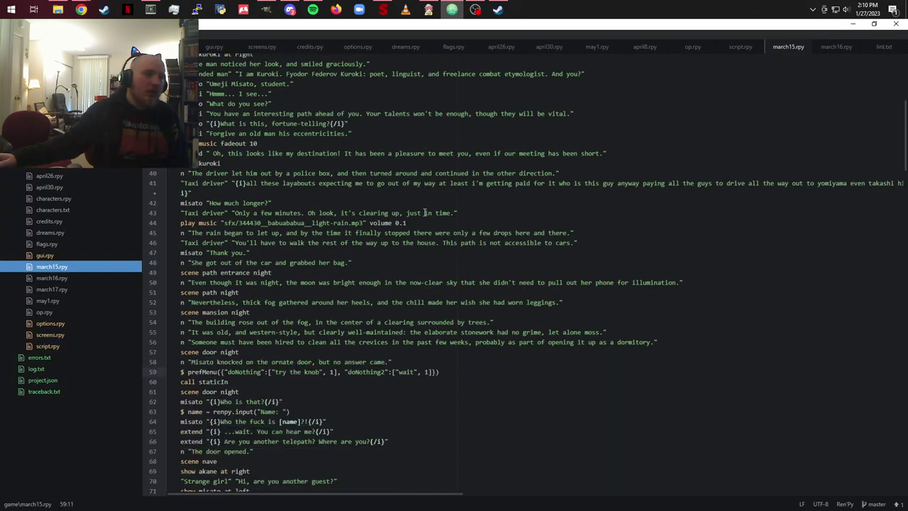
{"action": "left_click", "coordinate": [452, 9]}
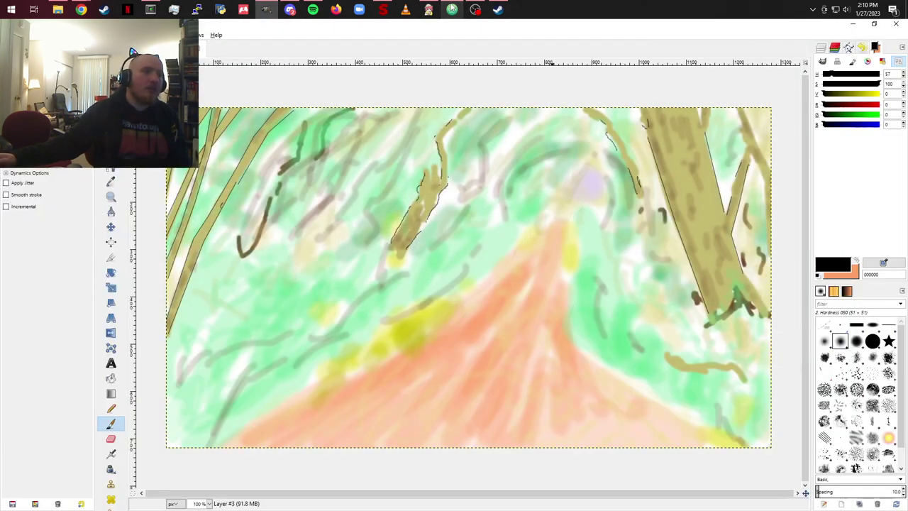
Step: Export the image as "path entrance.png" into the game's images folder
{"action": "left_click", "coordinate": [11, 35]}
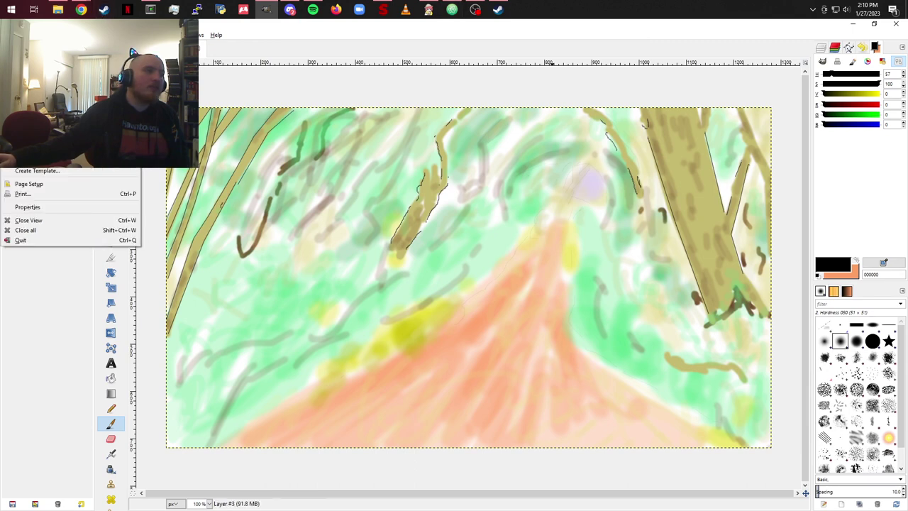
{"action": "left_click", "coordinate": [43, 157]}
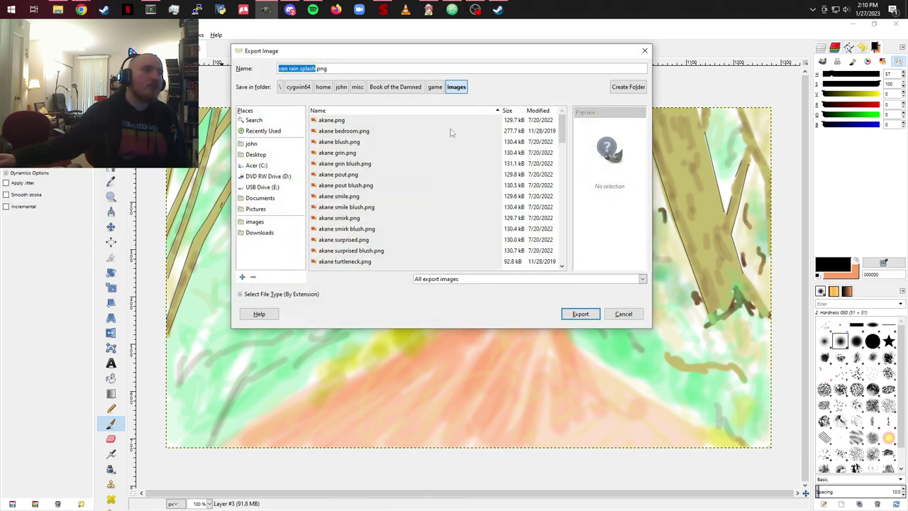
{"action": "key", "text": "BackSpace"}
{"action": "type", "text": "pat"}
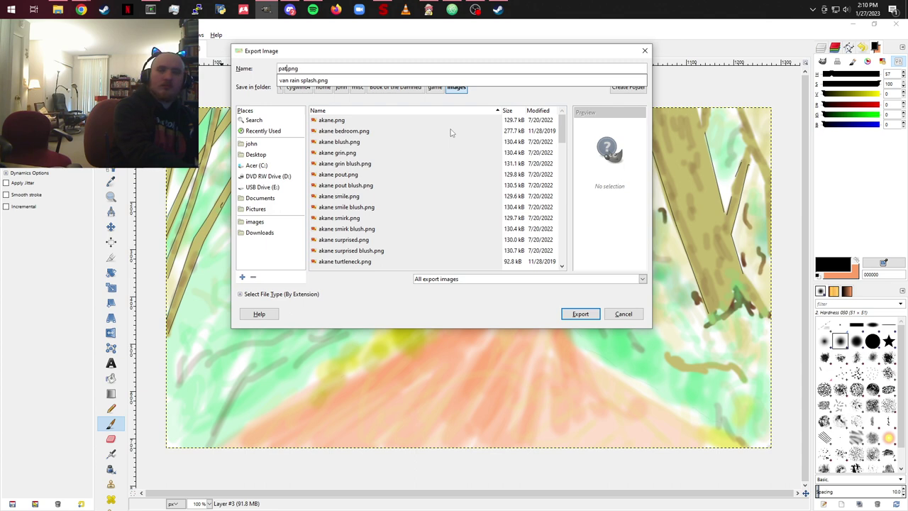
{"action": "type", "text": "h entrance"}
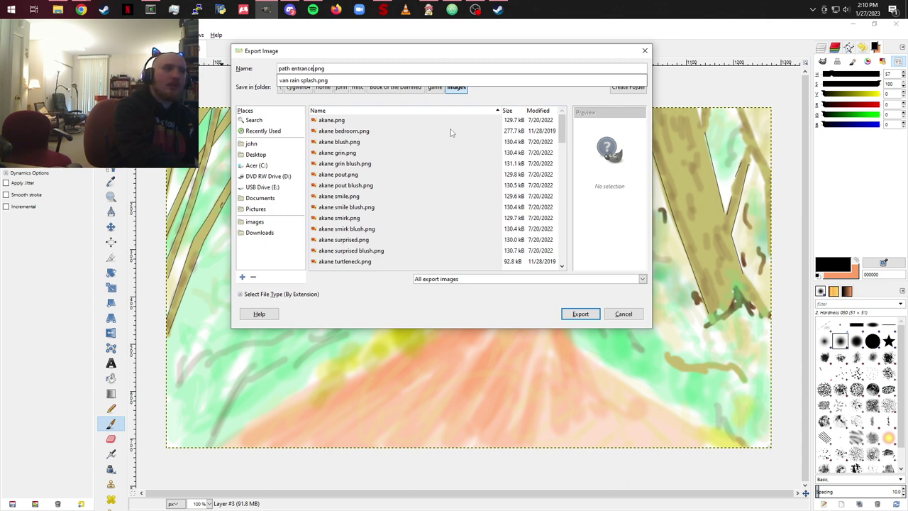
{"action": "key", "text": "Return"}
{"action": "key", "text": "Return"}
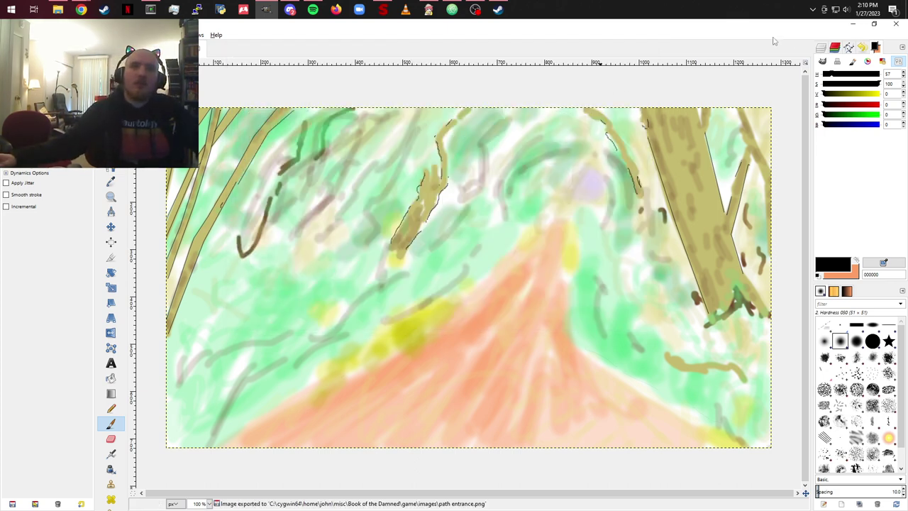
Step: Fill the white base layer named Layer with black using Bucket Fill
{"action": "left_click", "coordinate": [821, 48]}
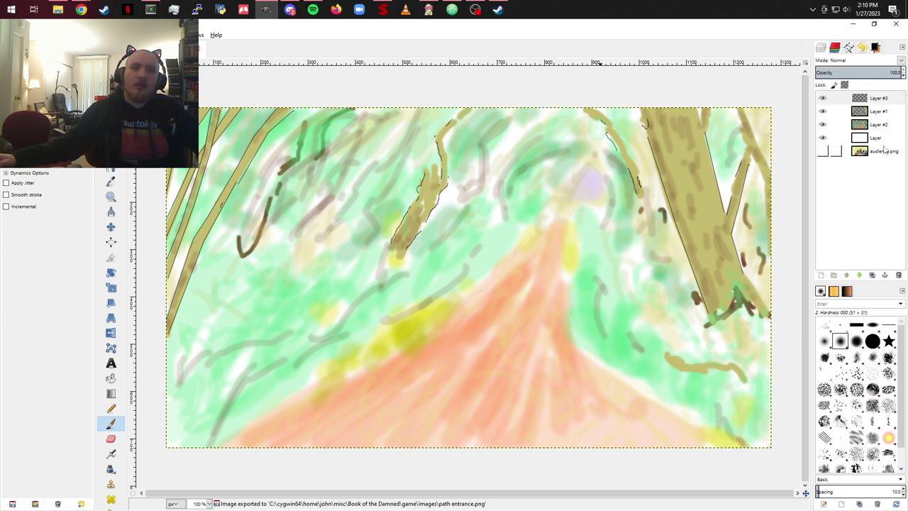
{"action": "left_click", "coordinate": [883, 142]}
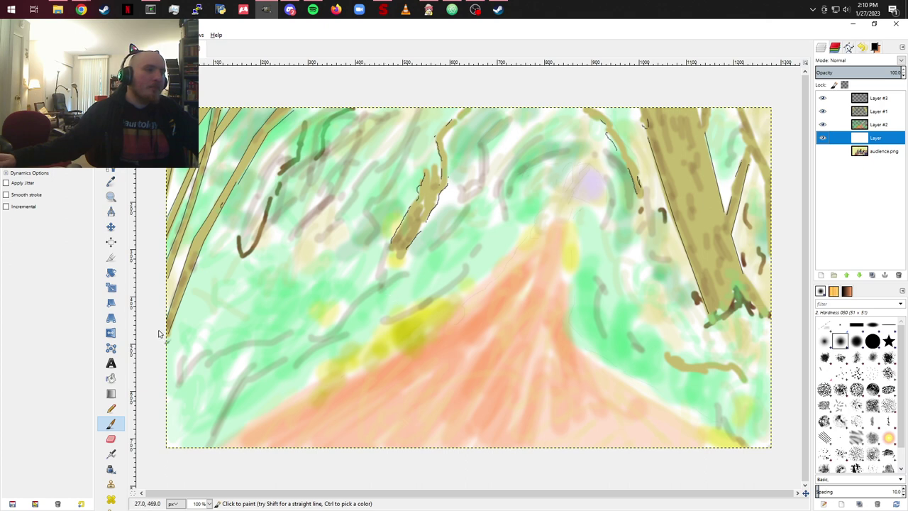
{"action": "left_click", "coordinate": [110, 379]}
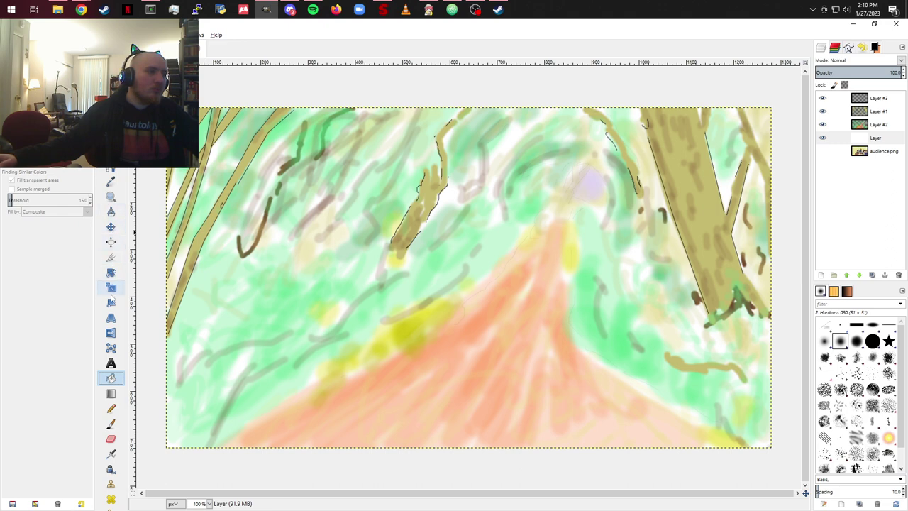
{"action": "left_click", "coordinate": [542, 276]}
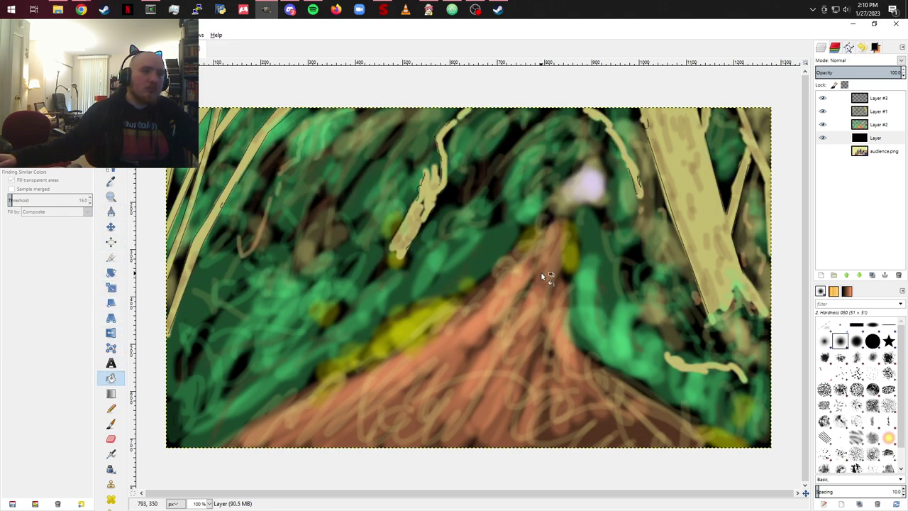
Step: Set the color layer, Layer #2, to Hard light mode and lower its opacity to about 24
{"action": "left_click", "coordinate": [888, 127]}
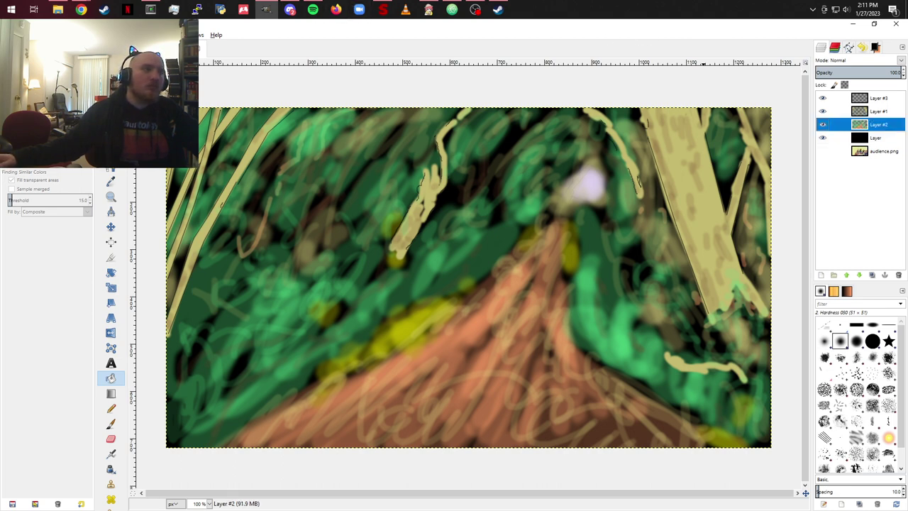
{"action": "left_click", "coordinate": [901, 61]}
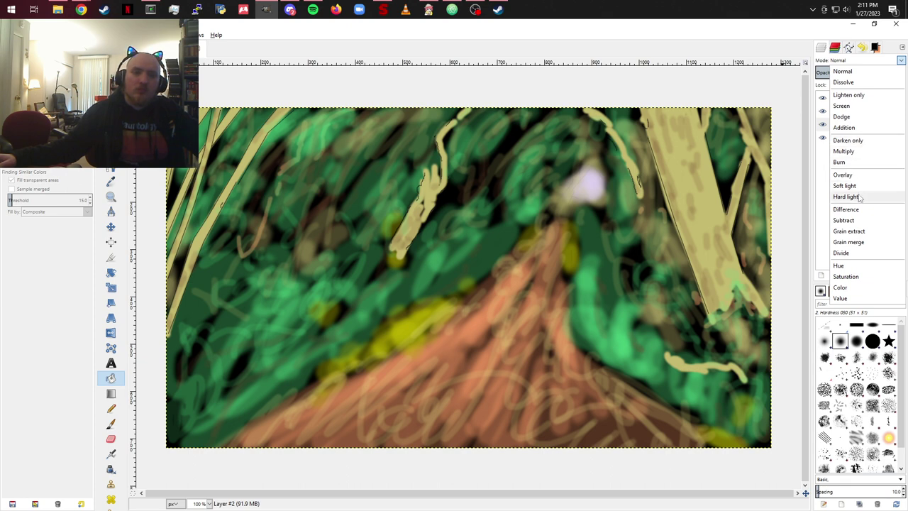
{"action": "left_click", "coordinate": [847, 197]}
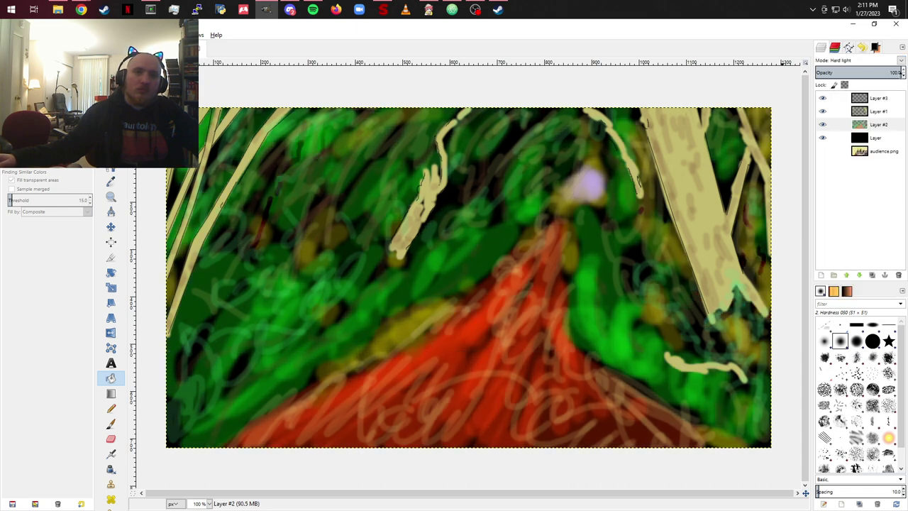
{"action": "left_click_drag", "start_coordinate": [903, 76], "coordinate": [903, 75]}
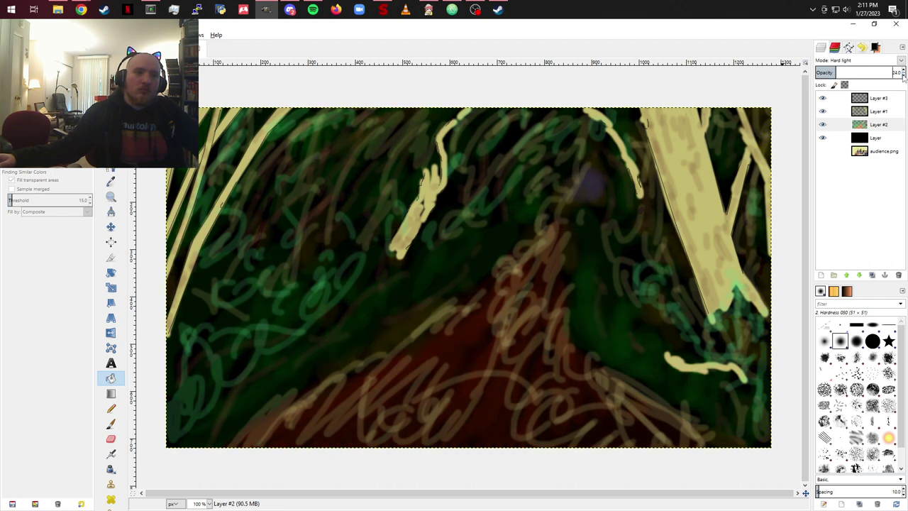
Step: Set the sketch layer, Layer #1, to Darken only mode
{"action": "left_click", "coordinate": [836, 111]}
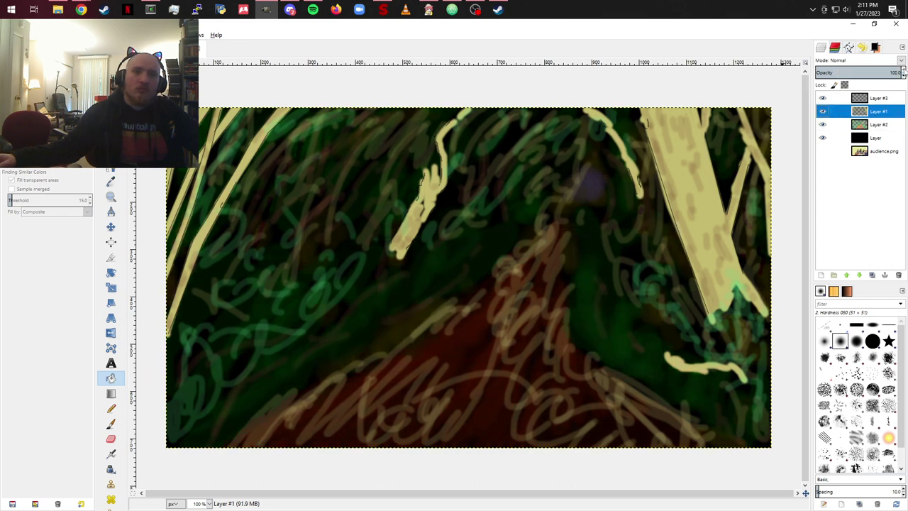
{"action": "left_click", "coordinate": [901, 61]}
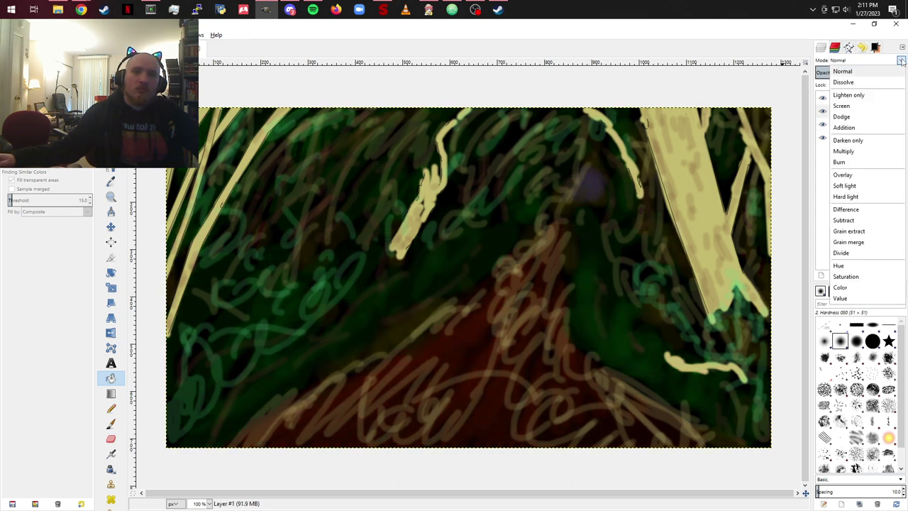
{"action": "left_click", "coordinate": [848, 141]}
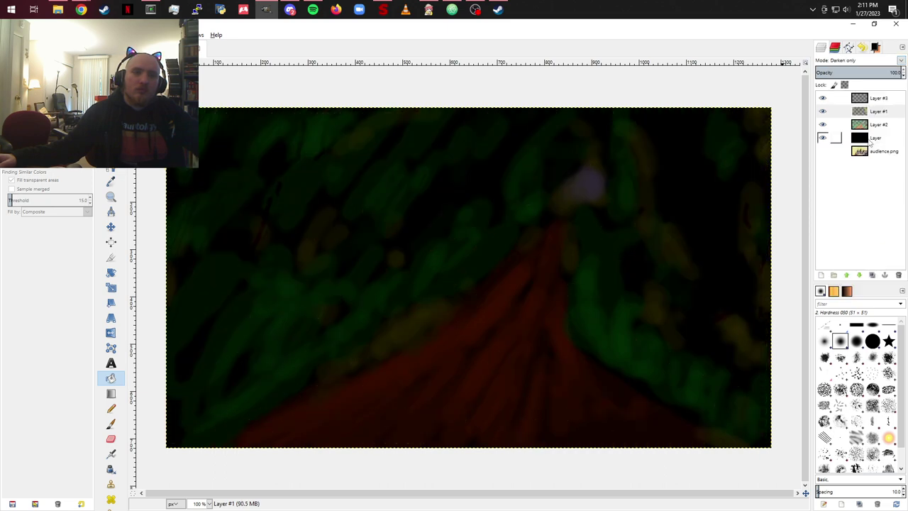
Step: Try the Burn, Soft light and Lighten only modes on the sketch layer, Layer #1
{"action": "left_click", "coordinate": [901, 61]}
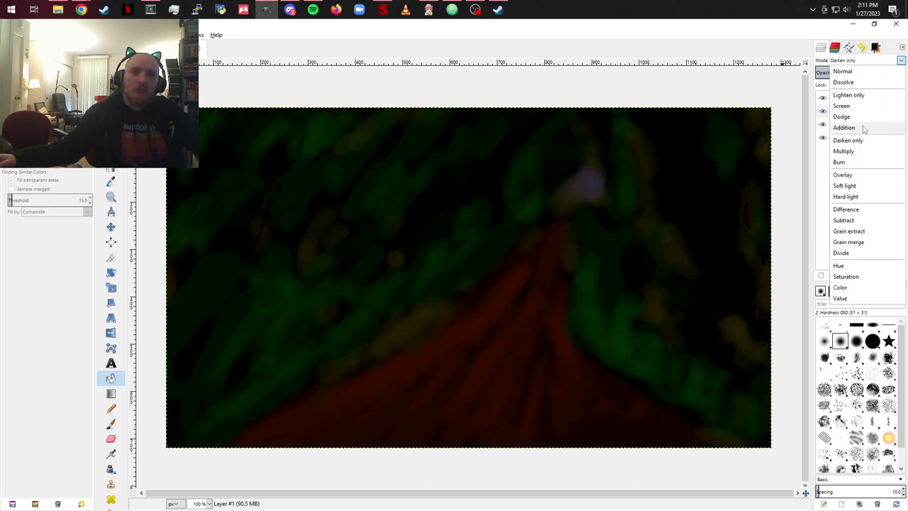
{"action": "left_click", "coordinate": [862, 163]}
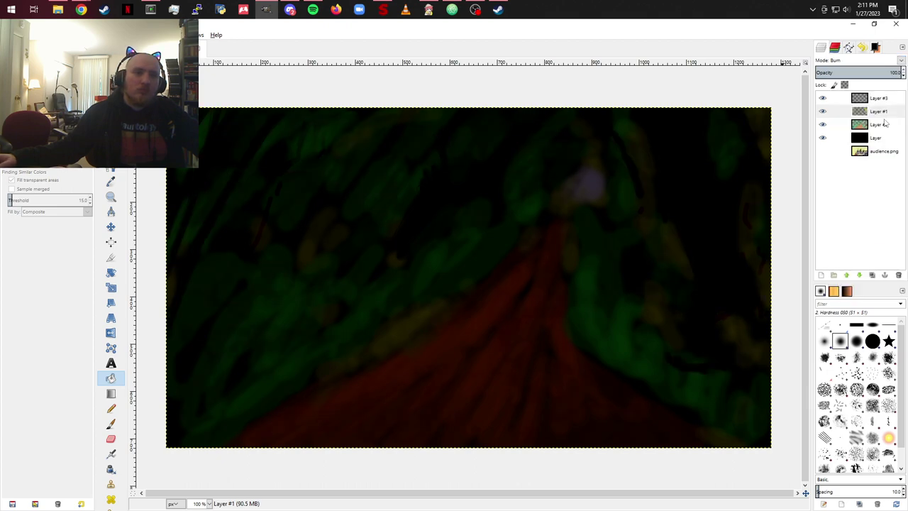
{"action": "left_click", "coordinate": [902, 60]}
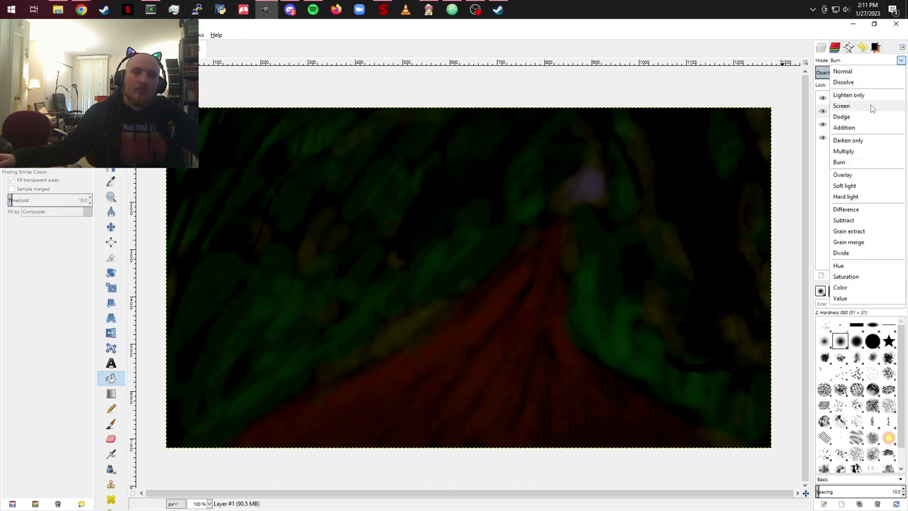
{"action": "left_click", "coordinate": [860, 186]}
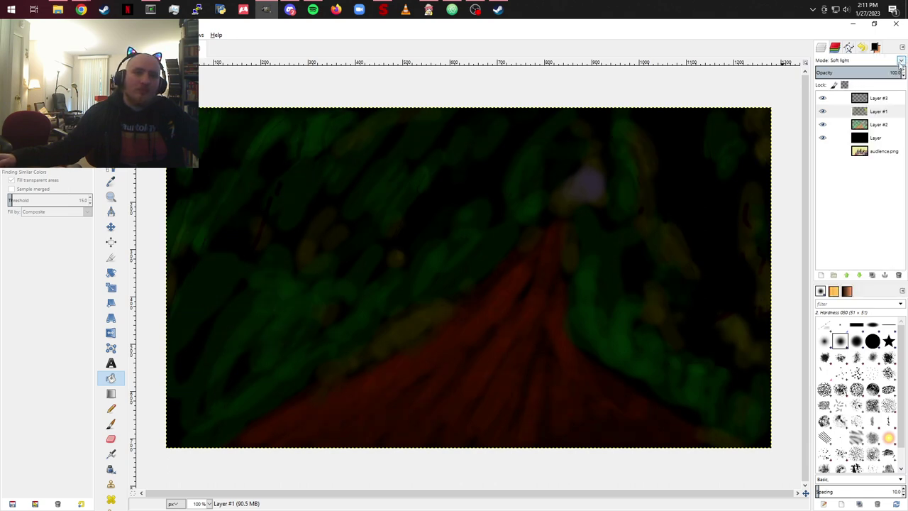
{"action": "left_click", "coordinate": [902, 62]}
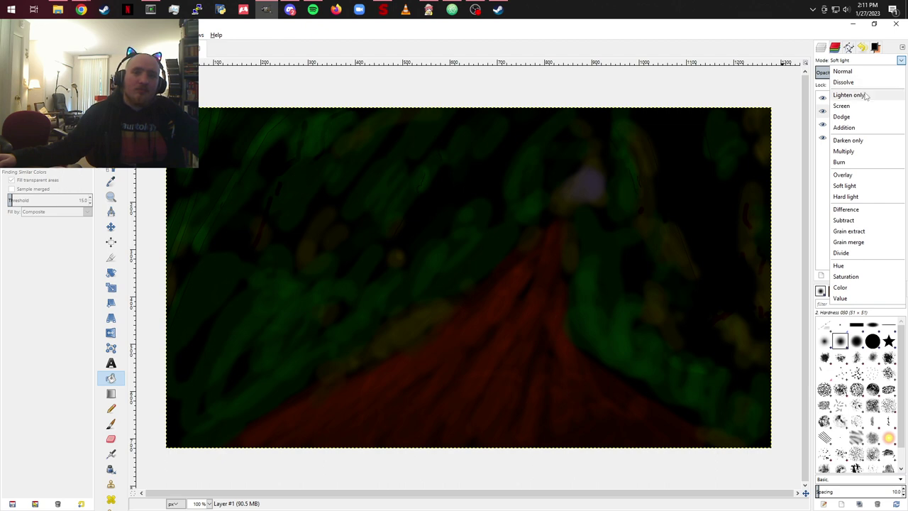
{"action": "left_click", "coordinate": [865, 95]}
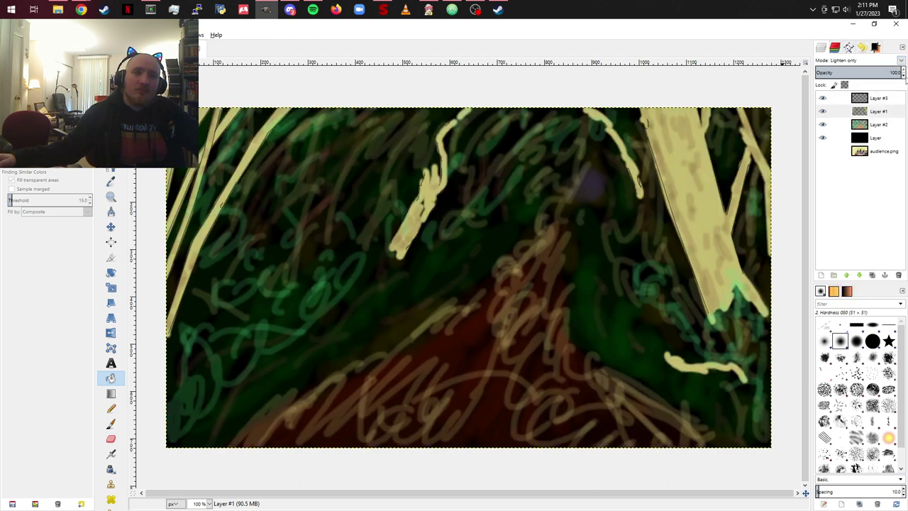
Step: Lower the opacity of Layer #1 to 10 and set its mode to Normal
{"action": "scroll", "coordinate": [904, 80], "scroll_direction": "down", "scroll_amount": 10}
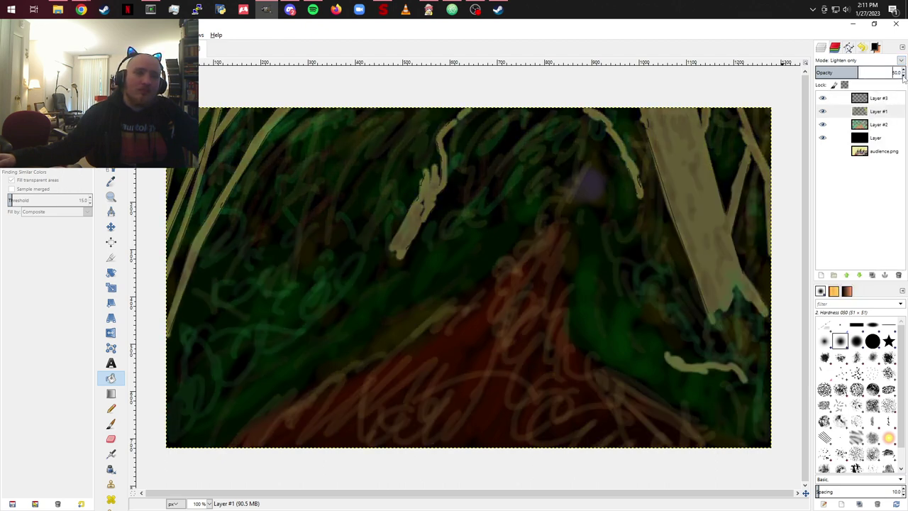
{"action": "scroll", "coordinate": [904, 79], "scroll_direction": "down", "scroll_amount": 5}
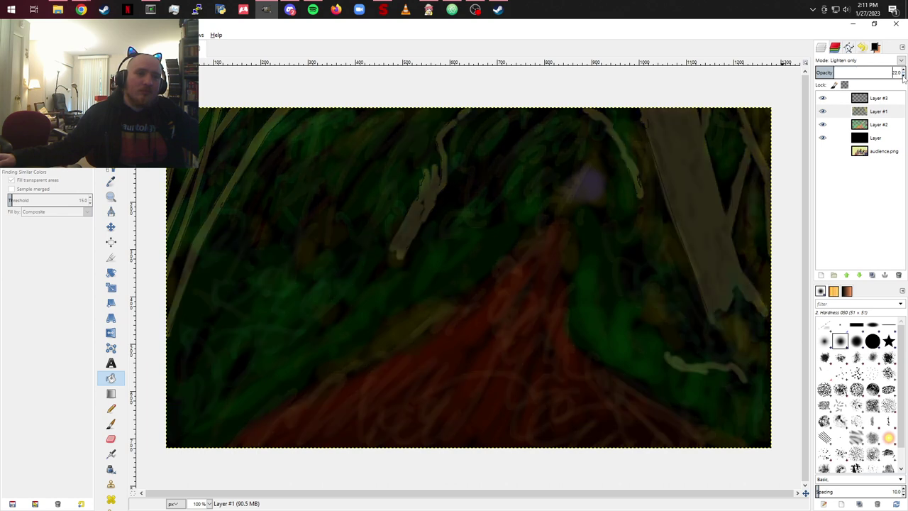
{"action": "scroll", "coordinate": [905, 80], "scroll_direction": "down", "scroll_amount": 3}
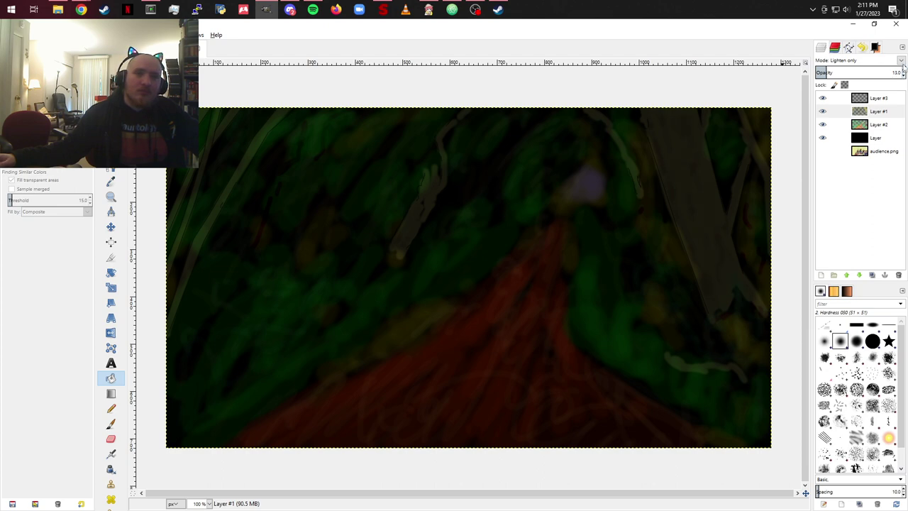
{"action": "left_click", "coordinate": [901, 60]}
{"action": "left_click", "coordinate": [873, 74]}
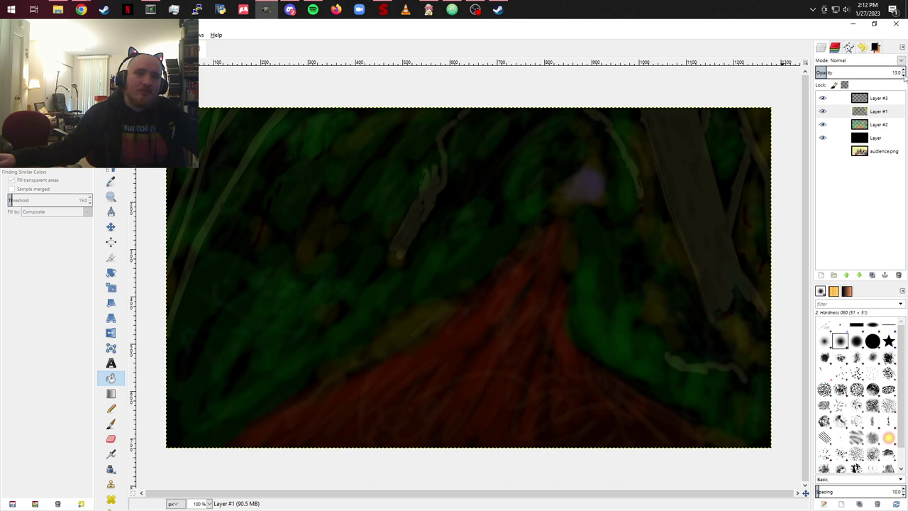
{"action": "left_click", "coordinate": [904, 76]}
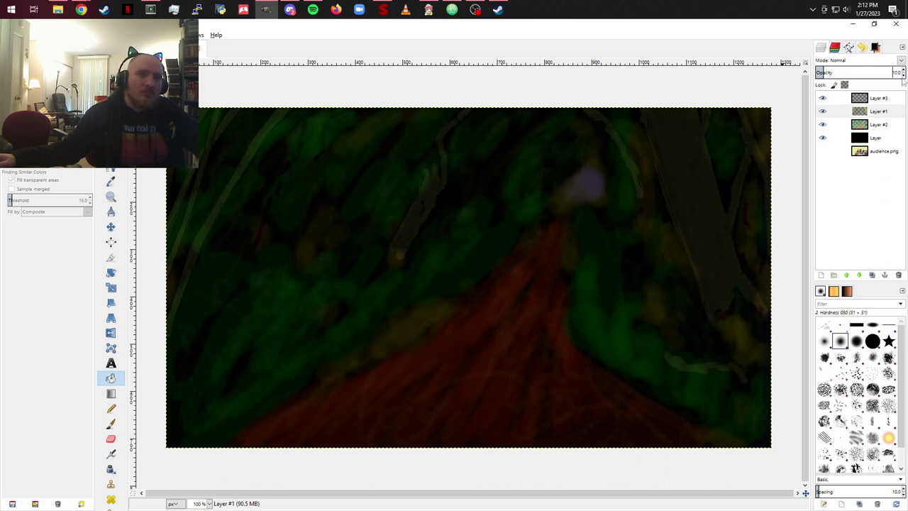
Step: Add a new transparent layer above Layer #3 at the top of the layer stack
{"action": "left_click", "coordinate": [885, 100]}
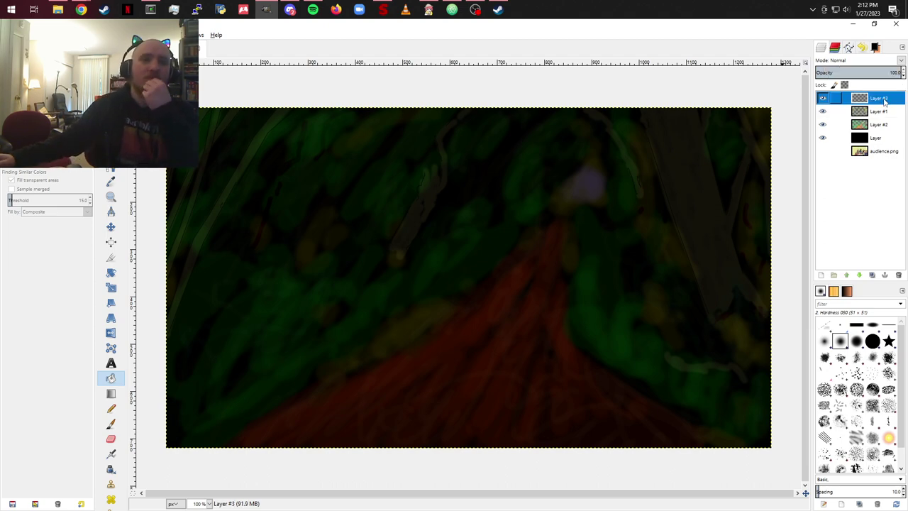
{"action": "left_click", "coordinate": [823, 275], "text": "shift"}
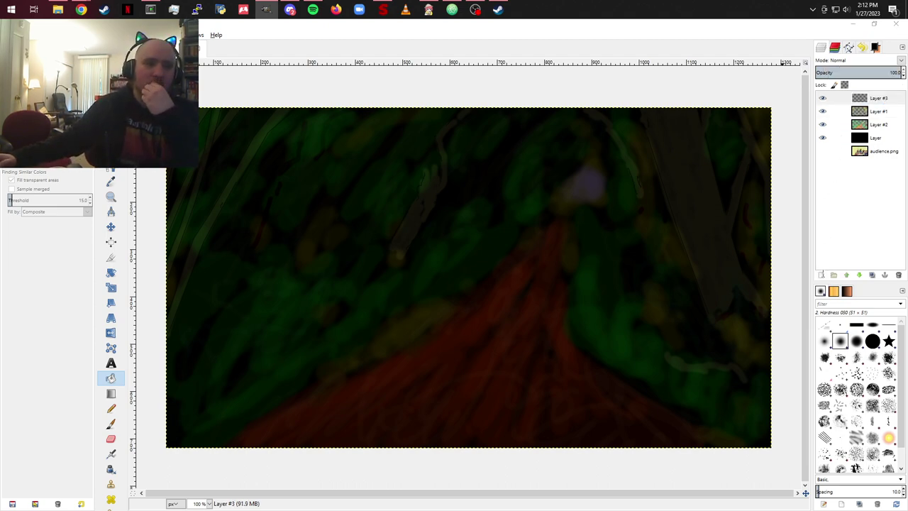
{"action": "left_click", "coordinate": [823, 276]}
{"action": "left_click", "coordinate": [836, 352]}
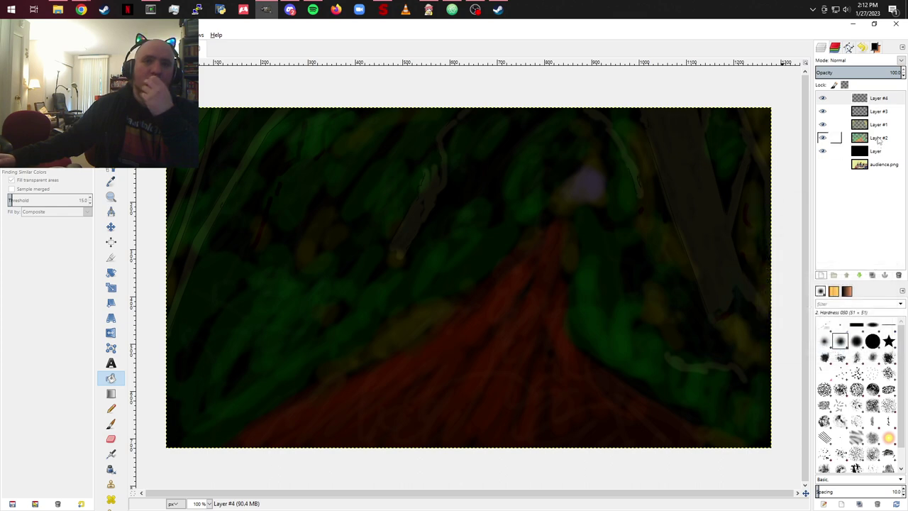
Step: Set the foreground color to the pale blue b5effb
{"action": "left_click", "coordinate": [878, 47]}
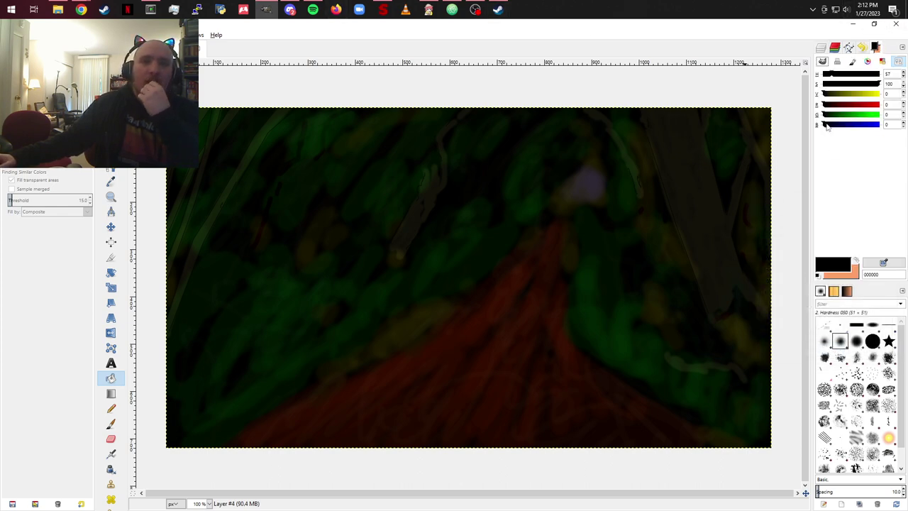
{"action": "left_click_drag", "start_coordinate": [826, 125], "coordinate": [879, 125]}
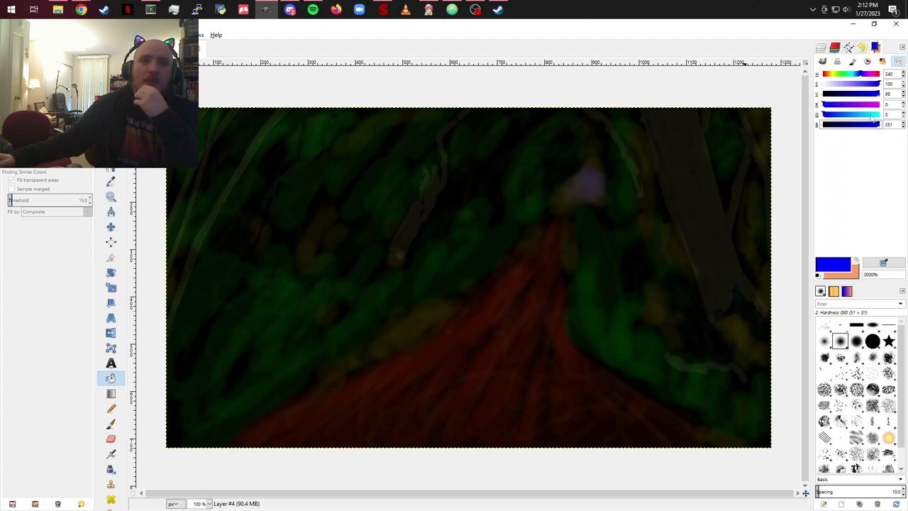
{"action": "left_click", "coordinate": [870, 115]}
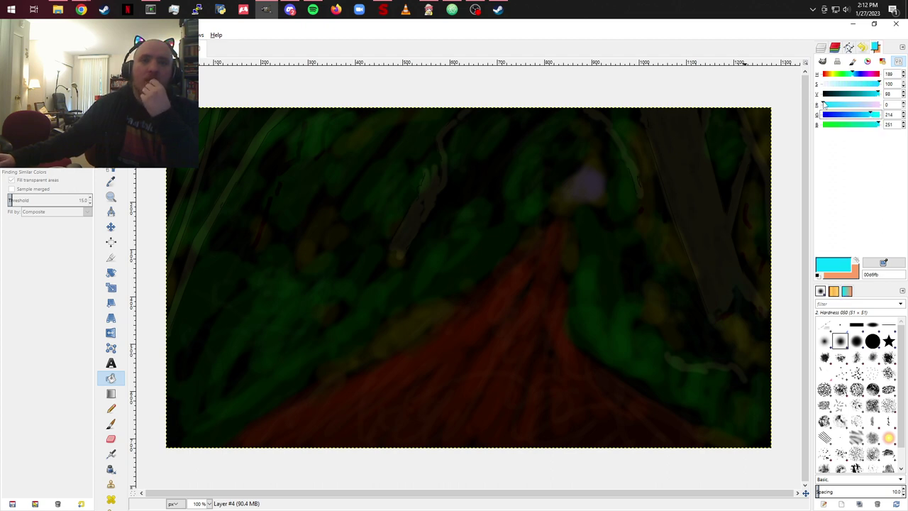
{"action": "left_click_drag", "start_coordinate": [823, 104], "coordinate": [839, 85]}
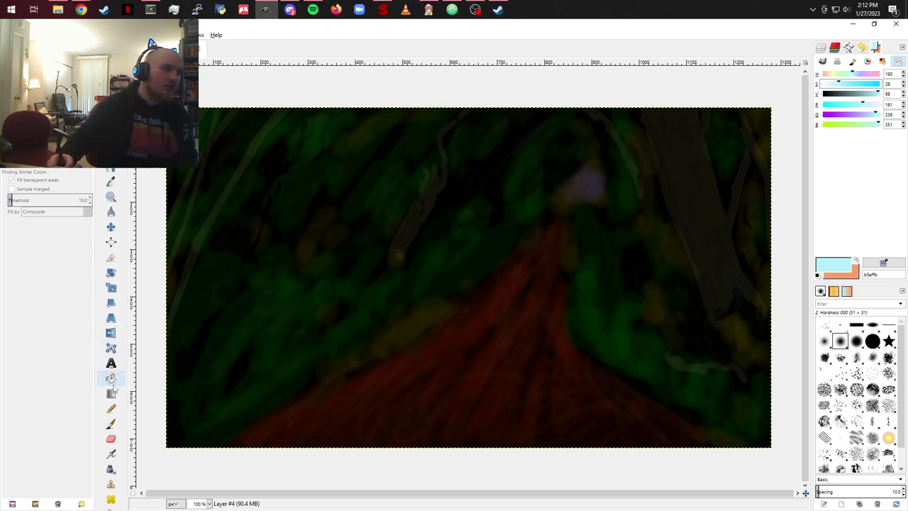
Step: Paint faint pale-blue light with the Paintbrush over the foliage around the far end of the path and the bushes right of it
{"action": "left_click", "coordinate": [112, 425]}
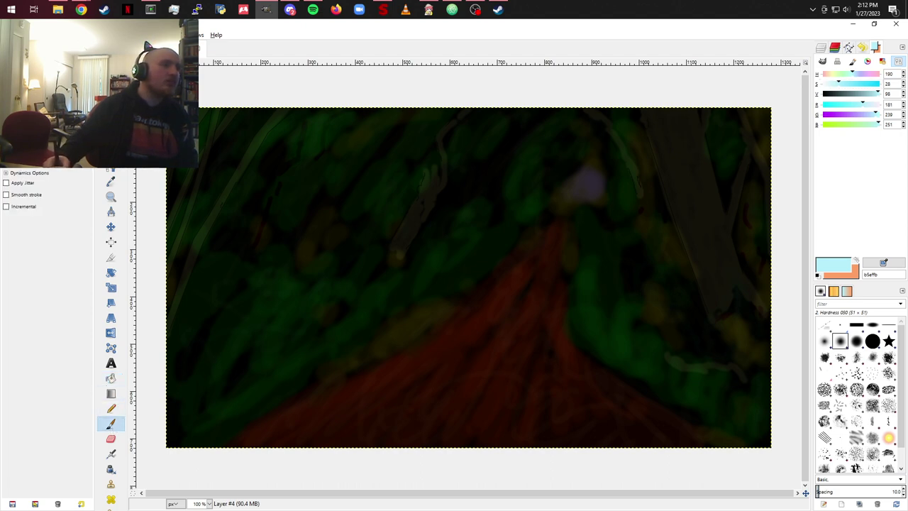
{"action": "left_click", "coordinate": [337, 340]}
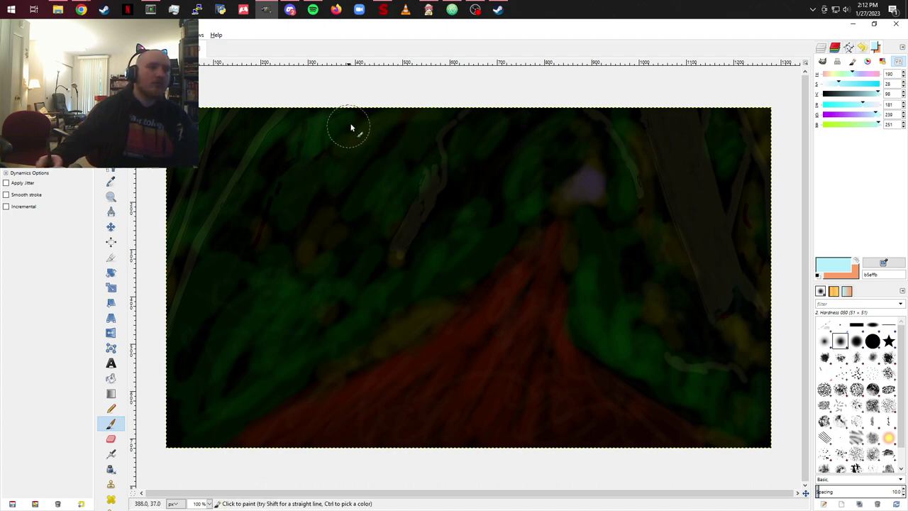
{"action": "left_click_drag", "start_coordinate": [333, 132], "coordinate": [298, 156]}
{"action": "key", "text": "ctrl+z"}
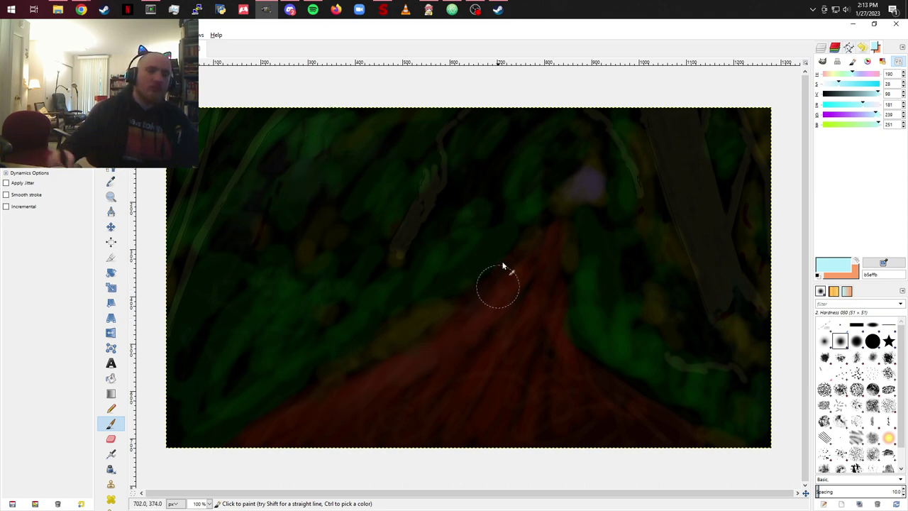
{"action": "mouse_move", "coordinate": [513, 152]}
{"action": "left_mouse_down"}
{"action": "mouse_move", "coordinate": [535, 128]}
{"action": "mouse_move", "coordinate": [498, 141]}
{"action": "left_mouse_up"}
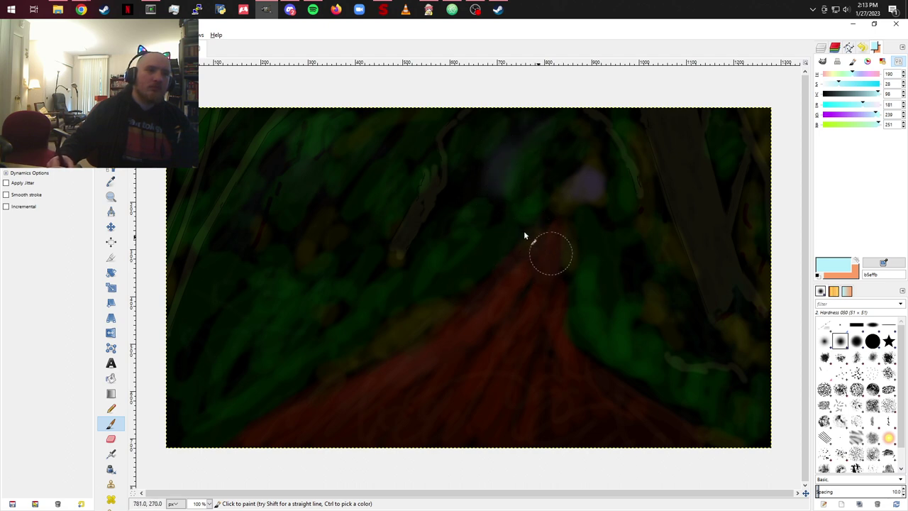
{"action": "mouse_move", "coordinate": [512, 232]}
{"action": "left_mouse_down"}
{"action": "mouse_move", "coordinate": [552, 248]}
{"action": "mouse_move", "coordinate": [539, 260]}
{"action": "mouse_move", "coordinate": [517, 257]}
{"action": "mouse_move", "coordinate": [506, 195]}
{"action": "mouse_move", "coordinate": [528, 169]}
{"action": "mouse_move", "coordinate": [494, 193]}
{"action": "mouse_move", "coordinate": [521, 154]}
{"action": "left_mouse_up"}
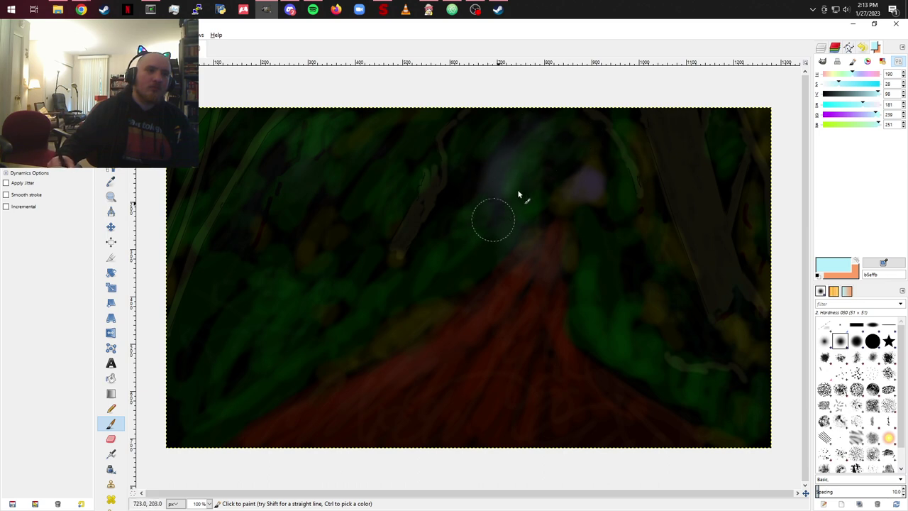
{"action": "mouse_move", "coordinate": [494, 216]}
{"action": "left_mouse_down"}
{"action": "mouse_move", "coordinate": [590, 146]}
{"action": "mouse_move", "coordinate": [505, 237]}
{"action": "mouse_move", "coordinate": [561, 165]}
{"action": "mouse_move", "coordinate": [493, 242]}
{"action": "mouse_move", "coordinate": [484, 209]}
{"action": "mouse_move", "coordinate": [524, 250]}
{"action": "mouse_move", "coordinate": [471, 229]}
{"action": "mouse_move", "coordinate": [546, 247]}
{"action": "mouse_move", "coordinate": [481, 253]}
{"action": "mouse_move", "coordinate": [499, 217]}
{"action": "mouse_move", "coordinate": [527, 257]}
{"action": "mouse_move", "coordinate": [485, 235]}
{"action": "mouse_move", "coordinate": [524, 258]}
{"action": "mouse_move", "coordinate": [507, 266]}
{"action": "mouse_move", "coordinate": [498, 256]}
{"action": "mouse_move", "coordinate": [554, 245]}
{"action": "mouse_move", "coordinate": [547, 233]}
{"action": "mouse_move", "coordinate": [600, 279]}
{"action": "mouse_move", "coordinate": [630, 267]}
{"action": "mouse_move", "coordinate": [635, 278]}
{"action": "mouse_move", "coordinate": [614, 282]}
{"action": "mouse_move", "coordinate": [646, 299]}
{"action": "mouse_move", "coordinate": [610, 368]}
{"action": "mouse_move", "coordinate": [630, 181]}
{"action": "mouse_move", "coordinate": [626, 257]}
{"action": "mouse_move", "coordinate": [596, 301]}
{"action": "left_mouse_up"}
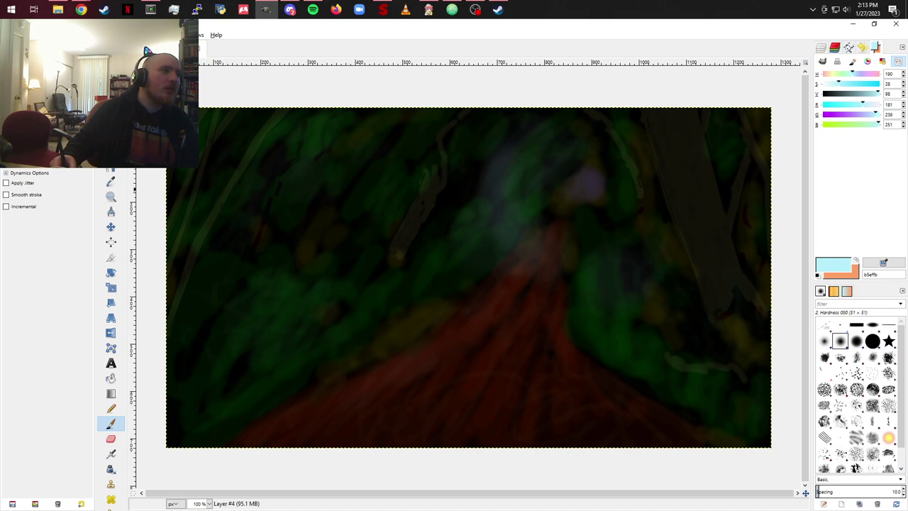
Step: Paint soft pale-blue light patches on the bushes either side of the path, the middle of the path and the upper foliage
{"action": "left_click_drag", "start_coordinate": [284, 330], "coordinate": [274, 338]}
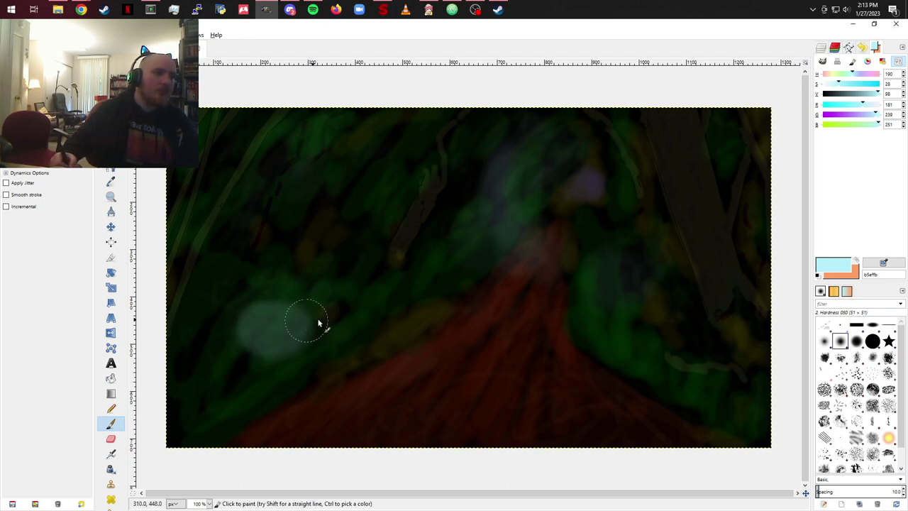
{"action": "key", "text": "ctrl+z"}
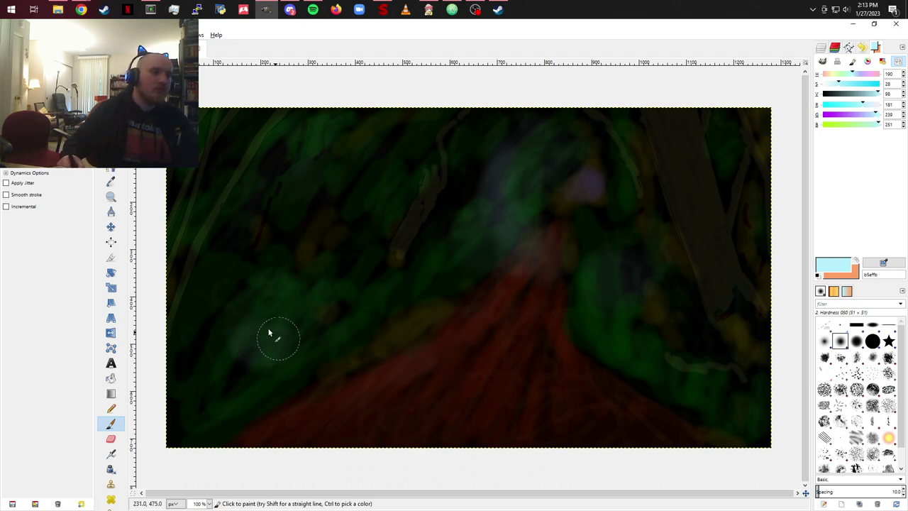
{"action": "left_click_drag", "start_coordinate": [257, 361], "coordinate": [263, 348]}
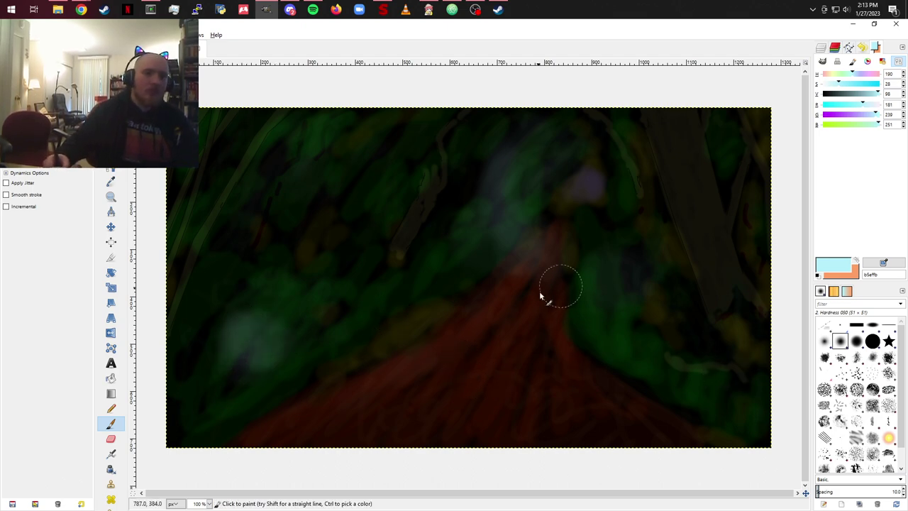
{"action": "left_click_drag", "start_coordinate": [659, 355], "coordinate": [643, 331]}
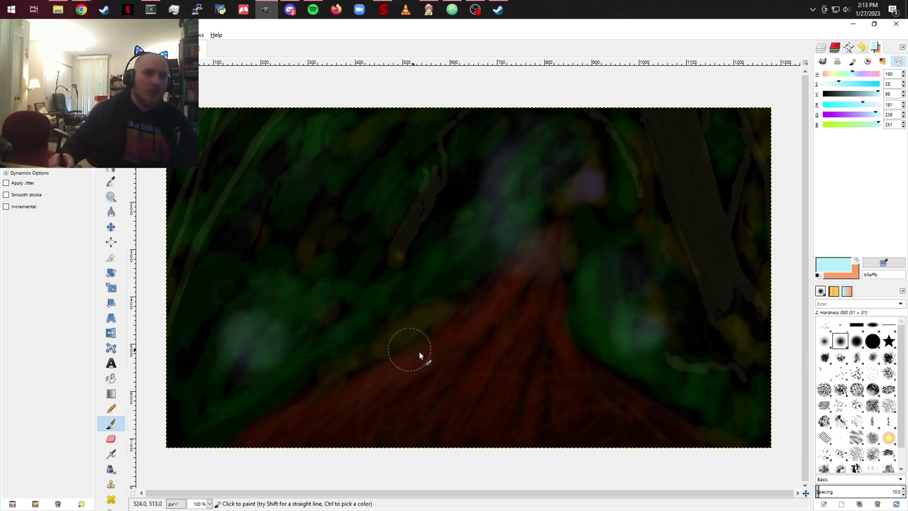
{"action": "mouse_move", "coordinate": [420, 355]}
{"action": "left_mouse_down"}
{"action": "mouse_move", "coordinate": [488, 360]}
{"action": "mouse_move", "coordinate": [435, 375]}
{"action": "mouse_move", "coordinate": [513, 327]}
{"action": "mouse_move", "coordinate": [497, 333]}
{"action": "mouse_move", "coordinate": [531, 303]}
{"action": "mouse_move", "coordinate": [483, 334]}
{"action": "mouse_move", "coordinate": [515, 372]}
{"action": "left_mouse_up"}
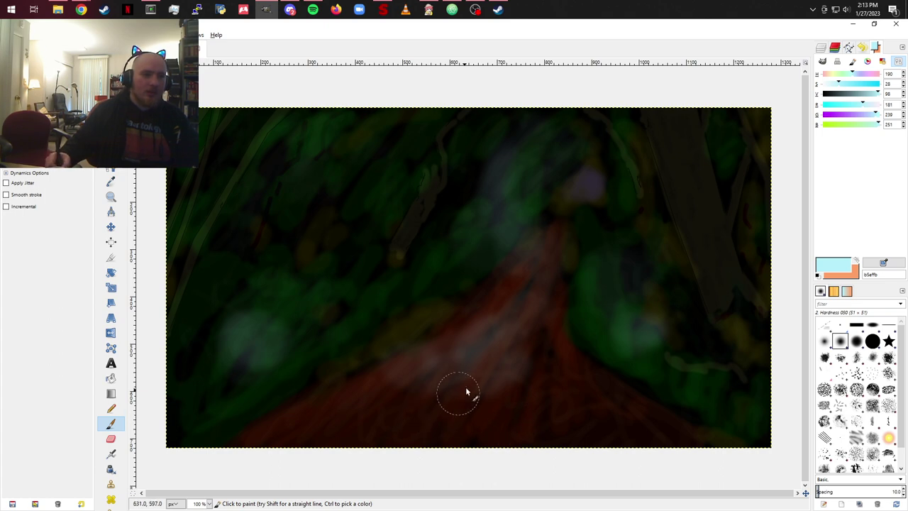
{"action": "mouse_move", "coordinate": [713, 139]}
{"action": "left_mouse_down"}
{"action": "mouse_move", "coordinate": [634, 125]}
{"action": "mouse_move", "coordinate": [623, 137]}
{"action": "left_mouse_up"}
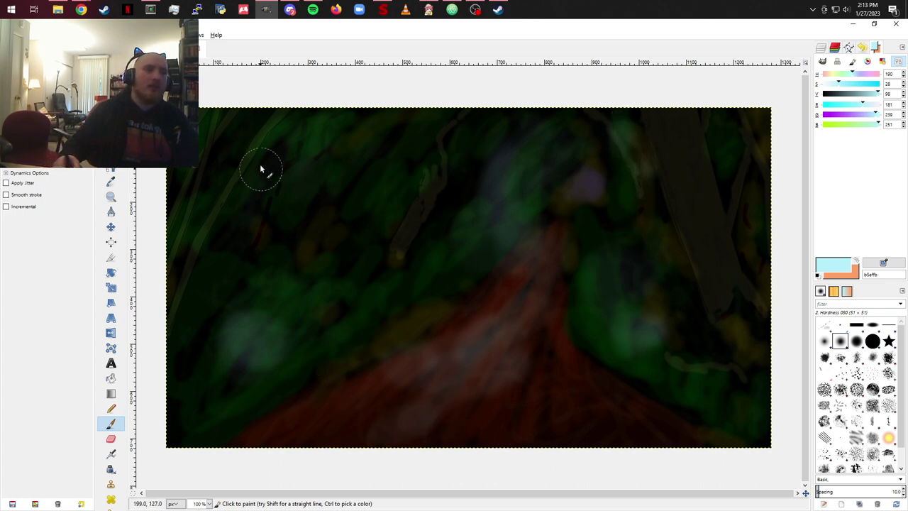
{"action": "left_click_drag", "start_coordinate": [345, 132], "coordinate": [327, 192]}
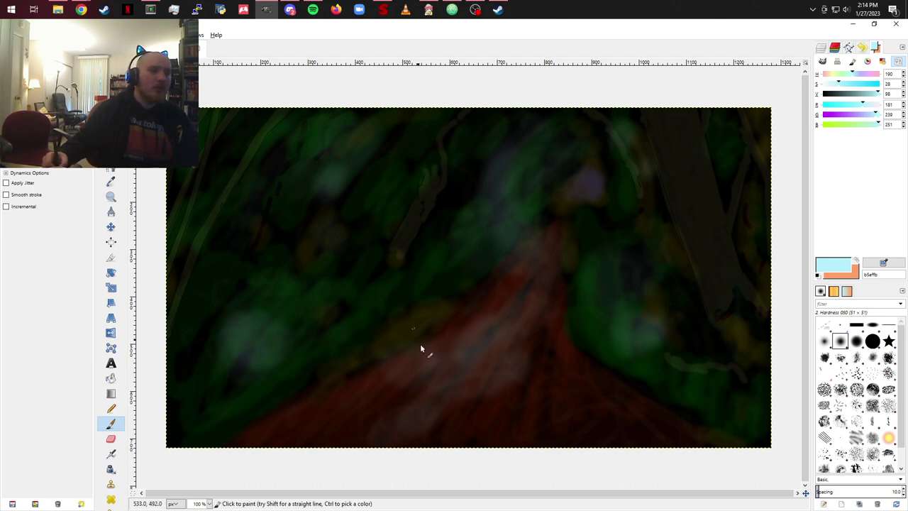
Step: Dot tiny pale-blue specks with the Paintbrush over the dark bushes and edges on both sides of the path
{"action": "left_click", "coordinate": [359, 322]}
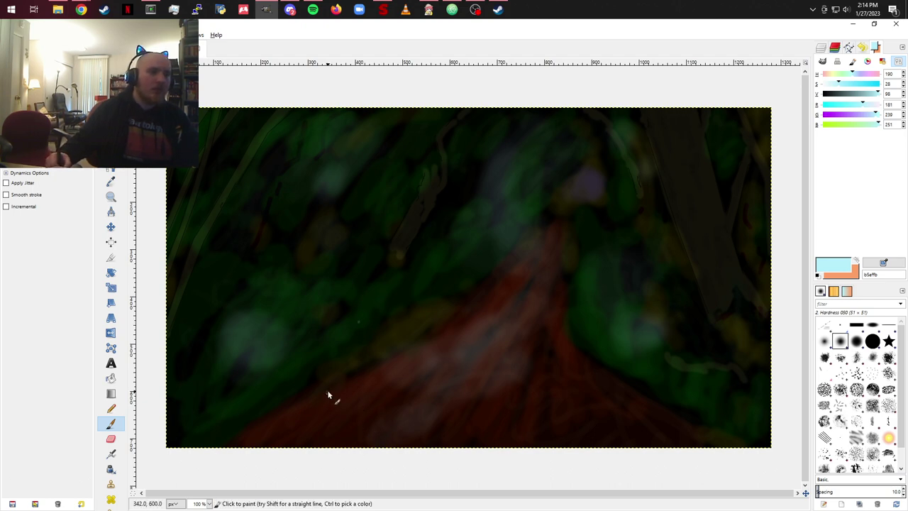
{"action": "left_click", "coordinate": [229, 361]}
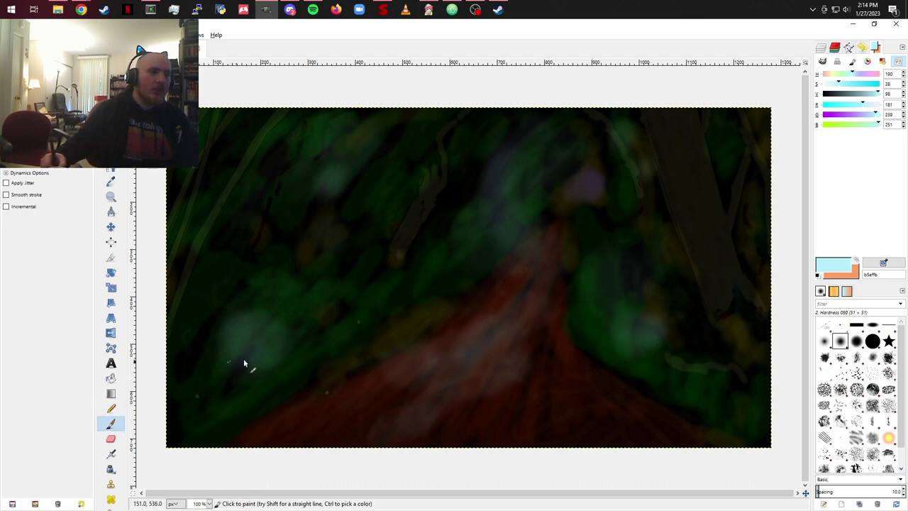
{"action": "key", "text": "ctrl"}
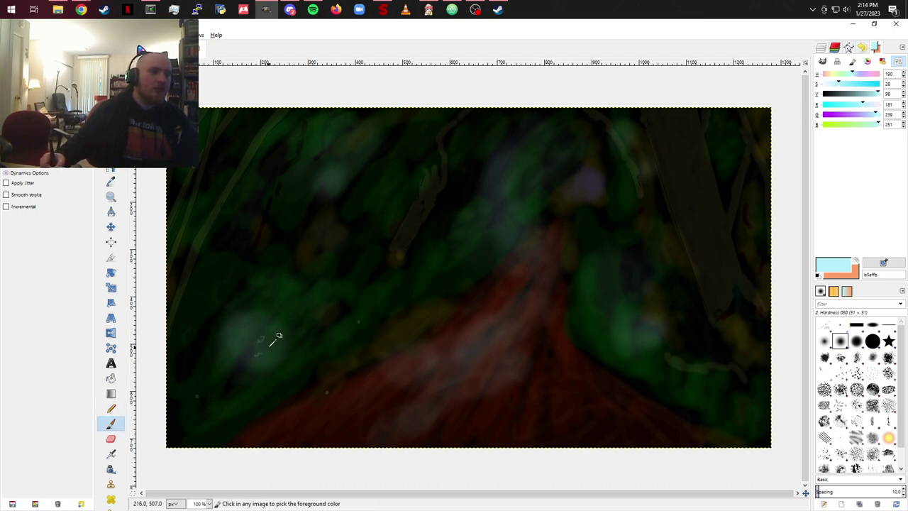
{"action": "left_click", "coordinate": [269, 363]}
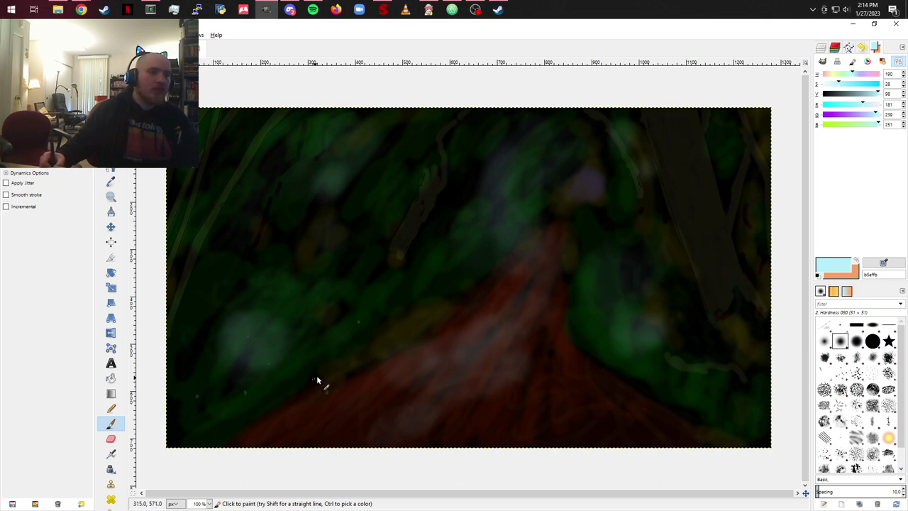
{"action": "left_click", "coordinate": [431, 349]}
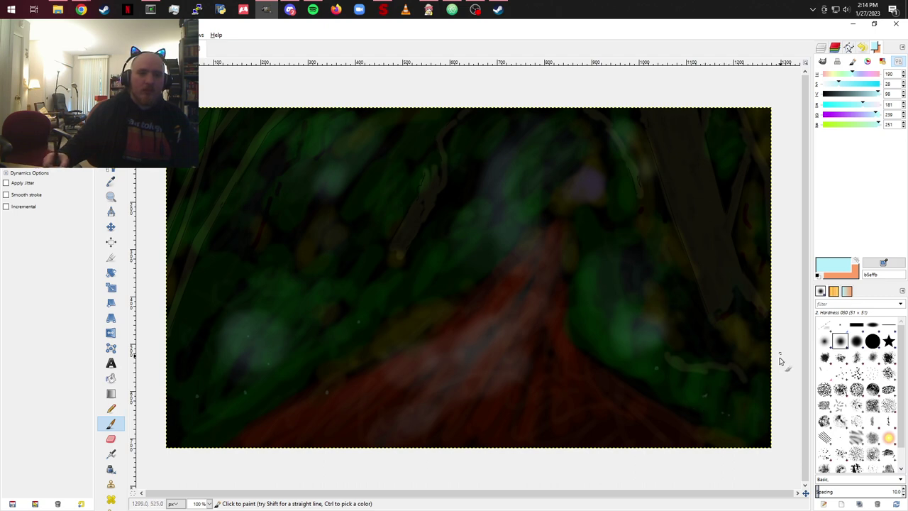
Step: Set the foreground color to the near-white eeeffb and paint small clusters of marks on the bushes beside the path
{"action": "left_click_drag", "start_coordinate": [877, 115], "coordinate": [868, 107]}
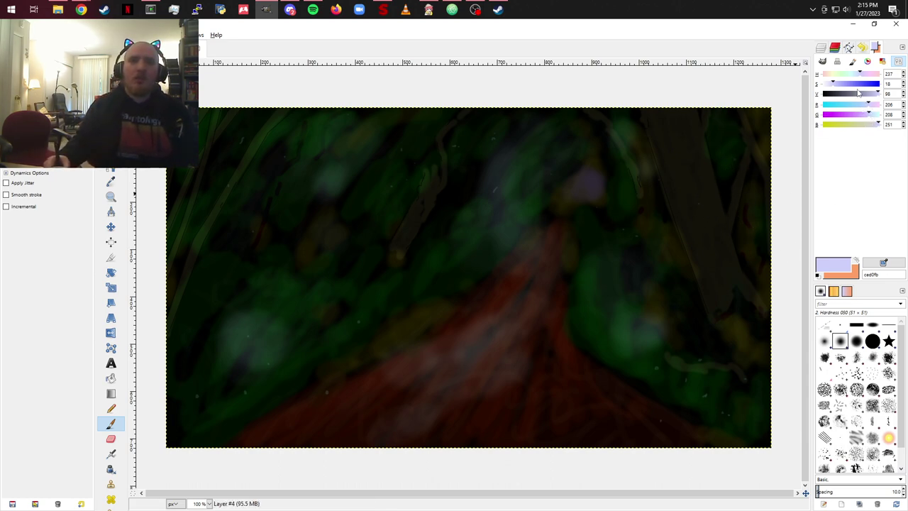
{"action": "left_click_drag", "start_coordinate": [833, 83], "coordinate": [826, 83]}
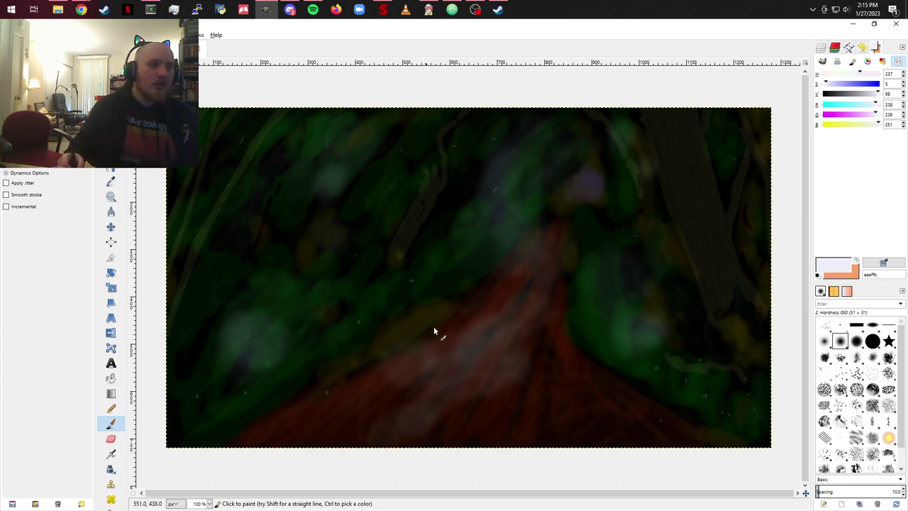
{"action": "left_click", "coordinate": [648, 376]}
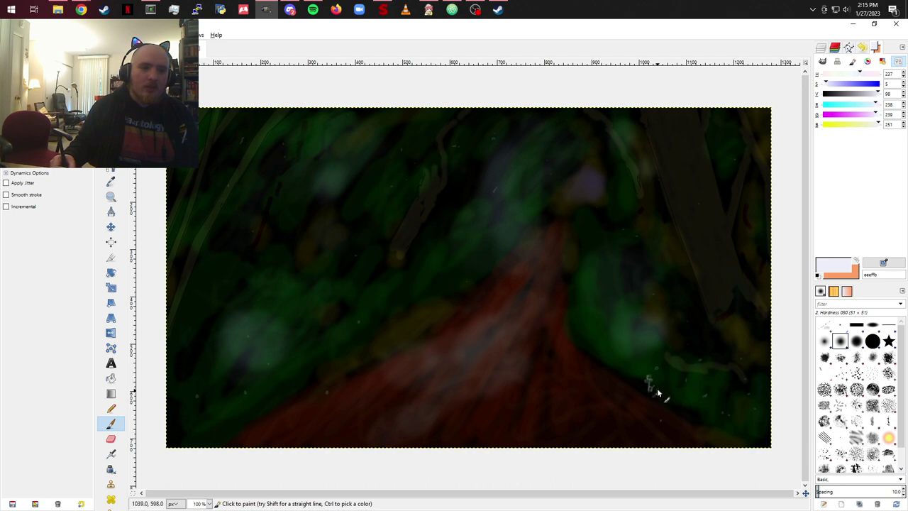
{"action": "left_click_drag", "start_coordinate": [658, 389], "coordinate": [660, 387]}
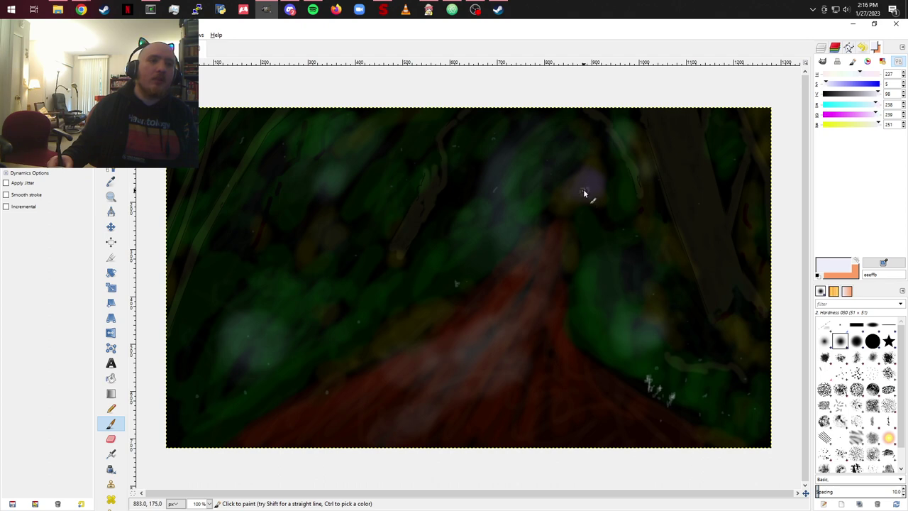
Step: Paint near-white marks in the purple glow at the far end of the path, undo them, and dab a fainter spot there
{"action": "left_click_drag", "start_coordinate": [583, 188], "coordinate": [583, 193]}
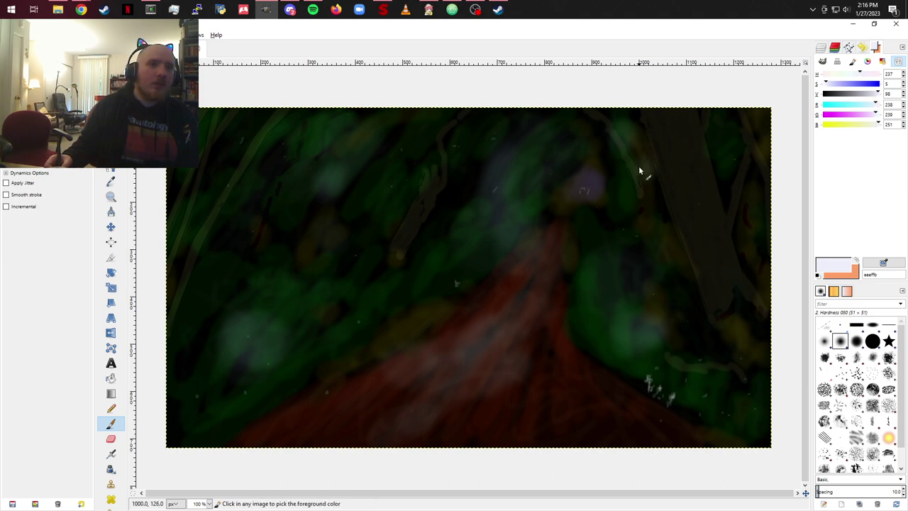
{"action": "key", "text": "ctrl+z"}
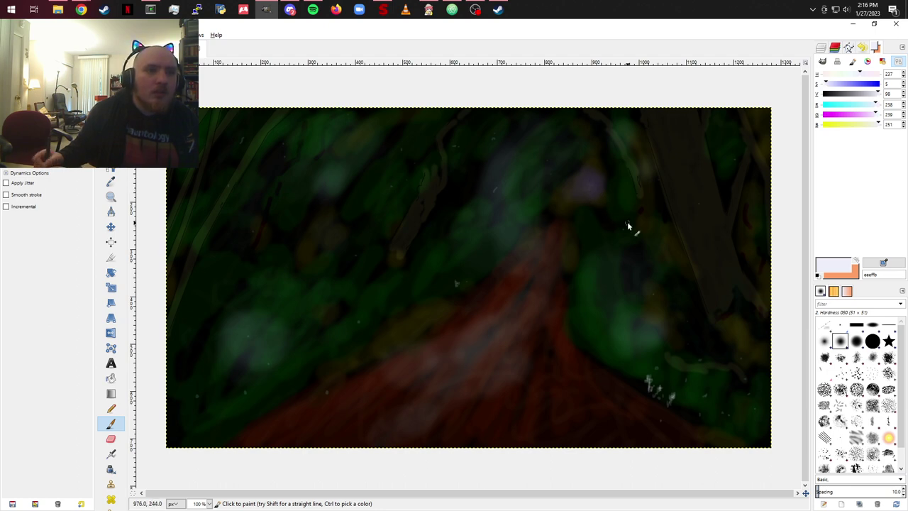
{"action": "left_click", "coordinate": [589, 192]}
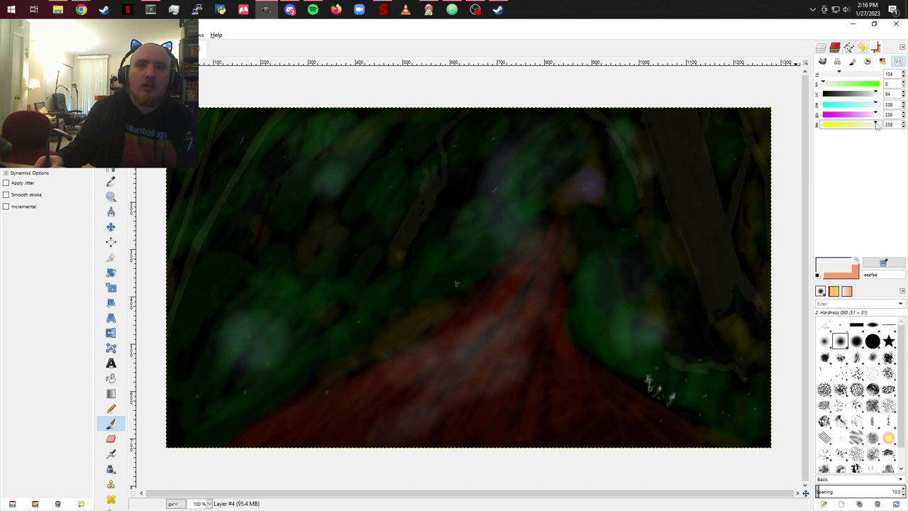
Step: Set the foreground color to the yellow f6ef4f and dab a small spot in the purple glow at the path's far end
{"action": "left_click_drag", "start_coordinate": [878, 124], "coordinate": [869, 106]}
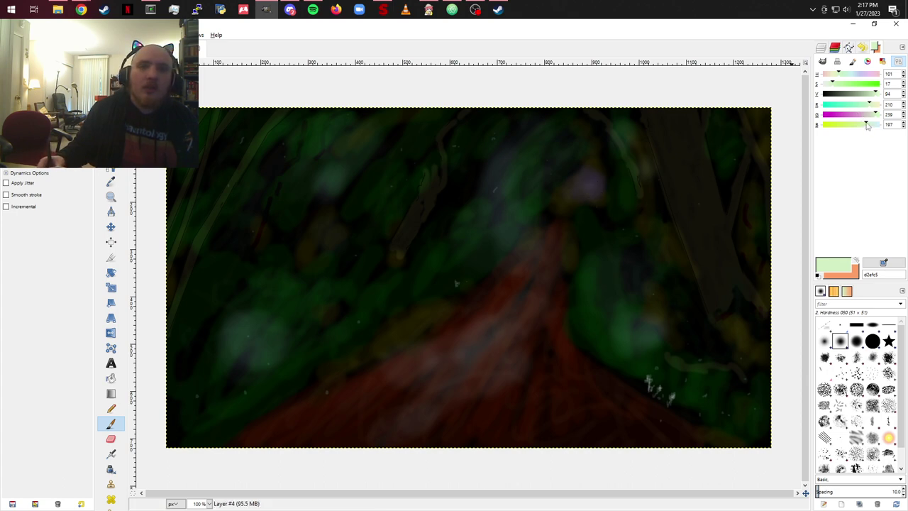
{"action": "mouse_move", "coordinate": [867, 125]}
{"action": "left_mouse_down"}
{"action": "mouse_move", "coordinate": [842, 125]}
{"action": "mouse_move", "coordinate": [879, 105]}
{"action": "left_mouse_up"}
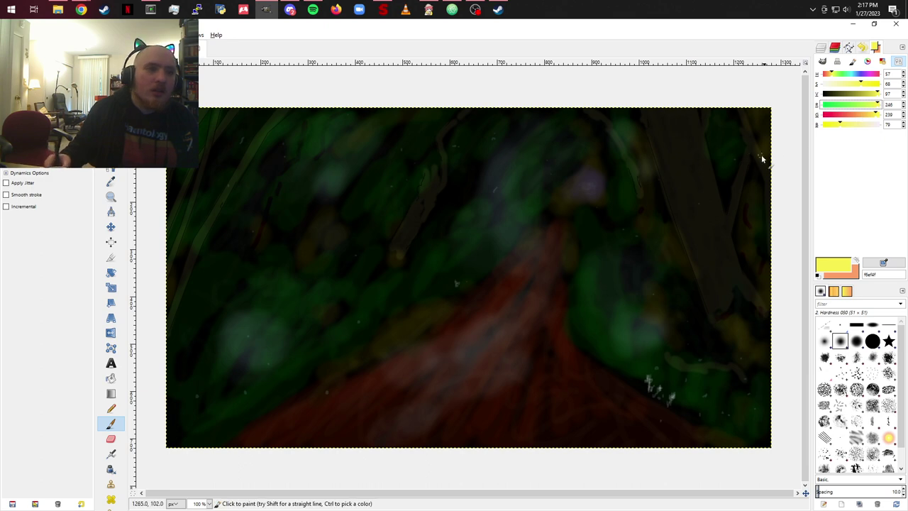
{"action": "left_click", "coordinate": [594, 189]}
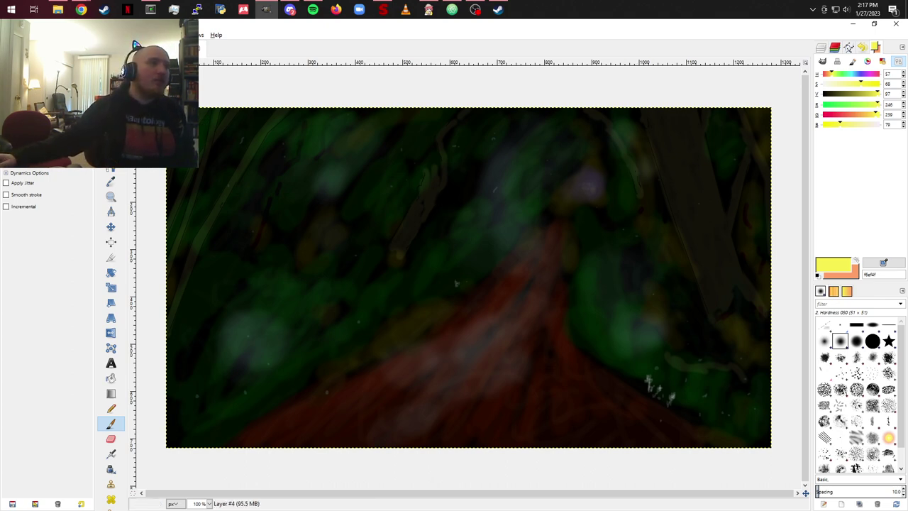
Step: Export the image as path entrance night.png into the game's images folder with the default PNG options
{"action": "key", "text": "alt+f"}
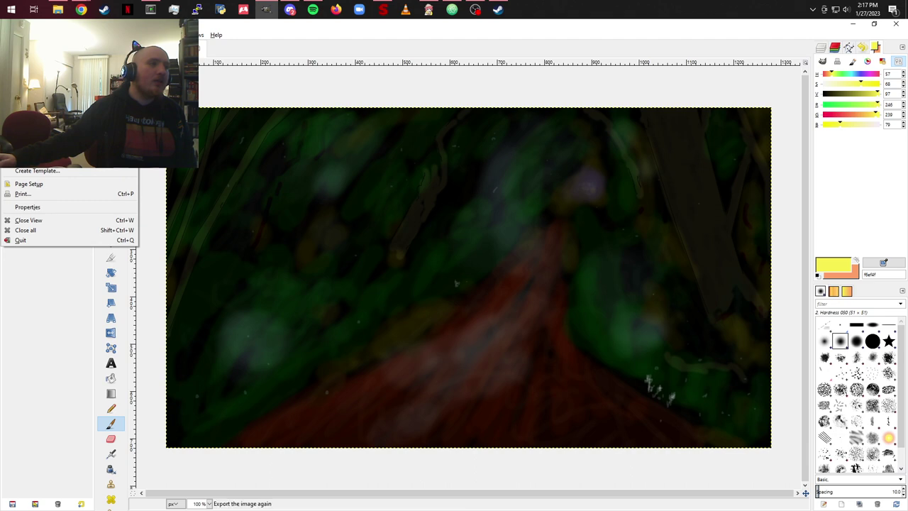
{"action": "key", "text": "Down"}
{"action": "key", "text": "Return"}
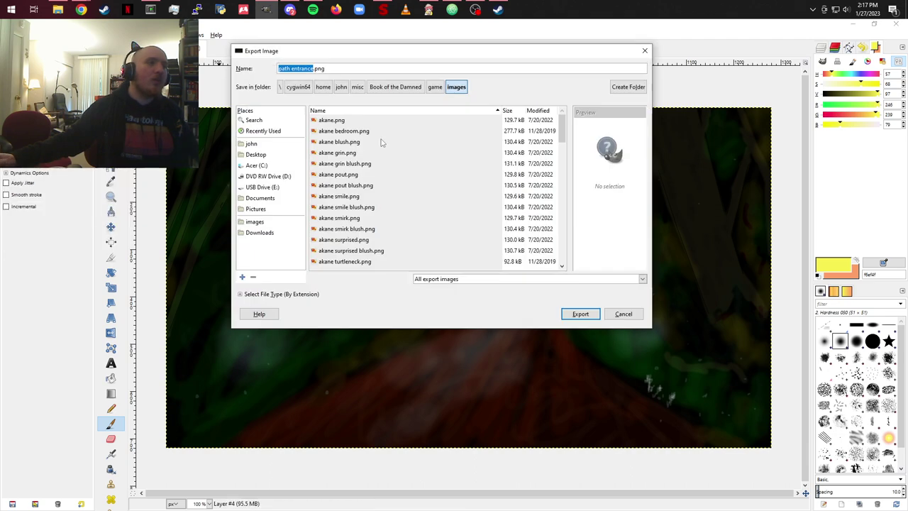
{"action": "key", "text": "Right"}
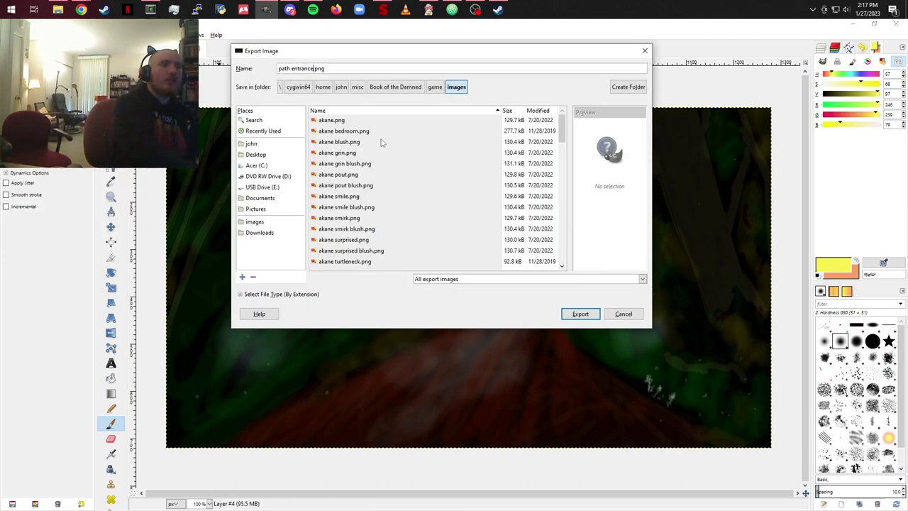
{"action": "type", "text": "night"}
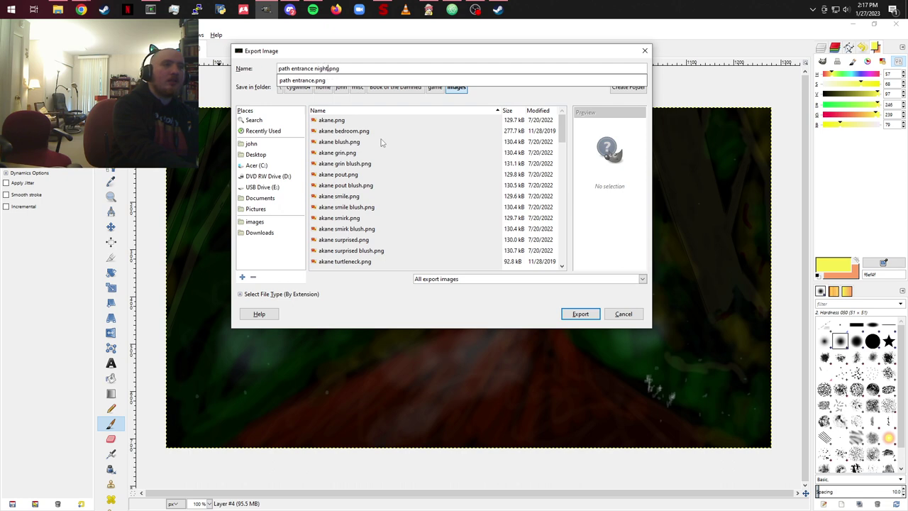
{"action": "key", "text": "Return"}
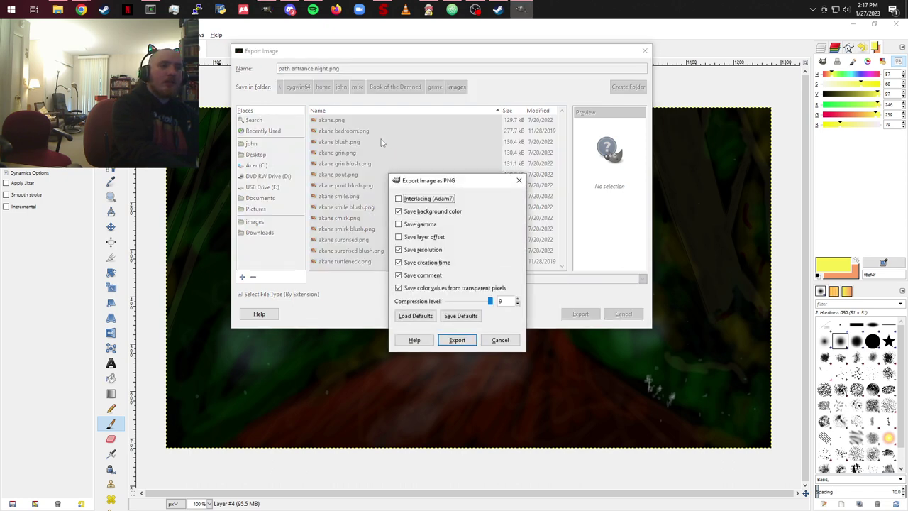
{"action": "key", "text": "Return"}
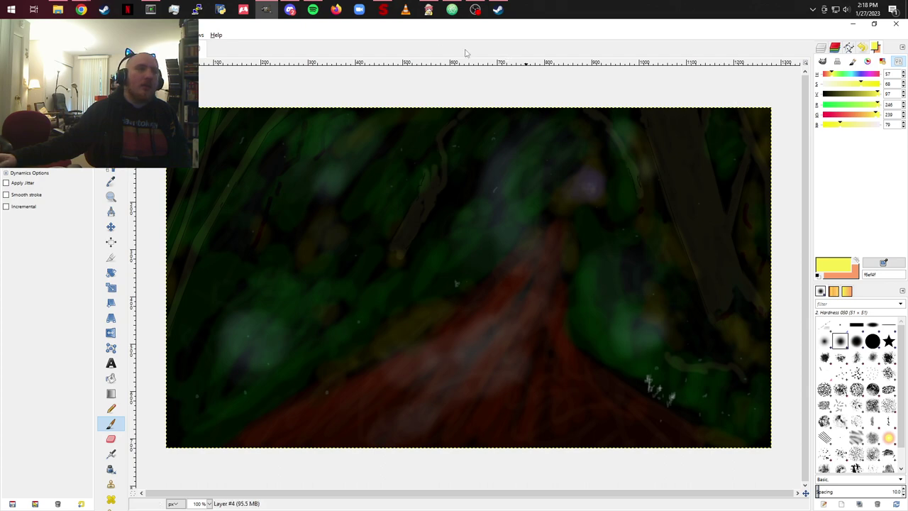
Step: Switch to Atom, delete the "scene path night" line from march15.rpy and save the script
{"action": "left_click", "coordinate": [452, 10]}
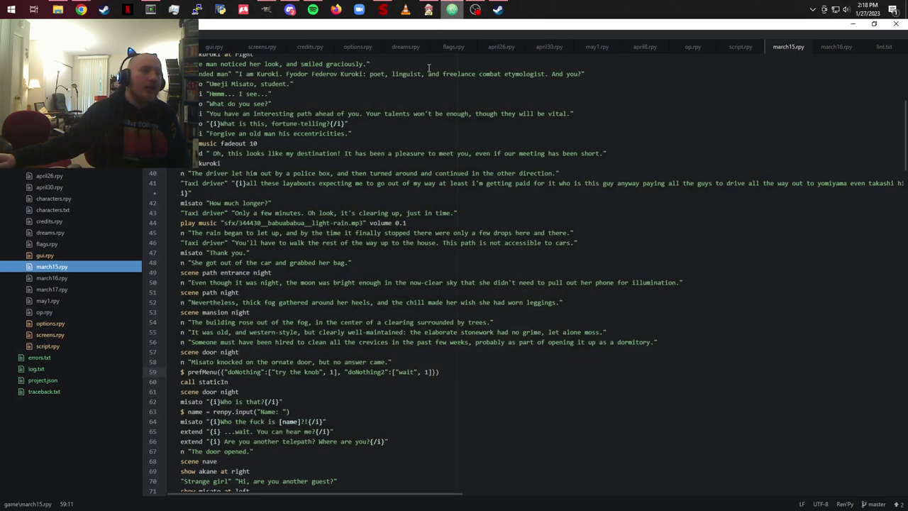
{"action": "left_click", "coordinate": [253, 292]}
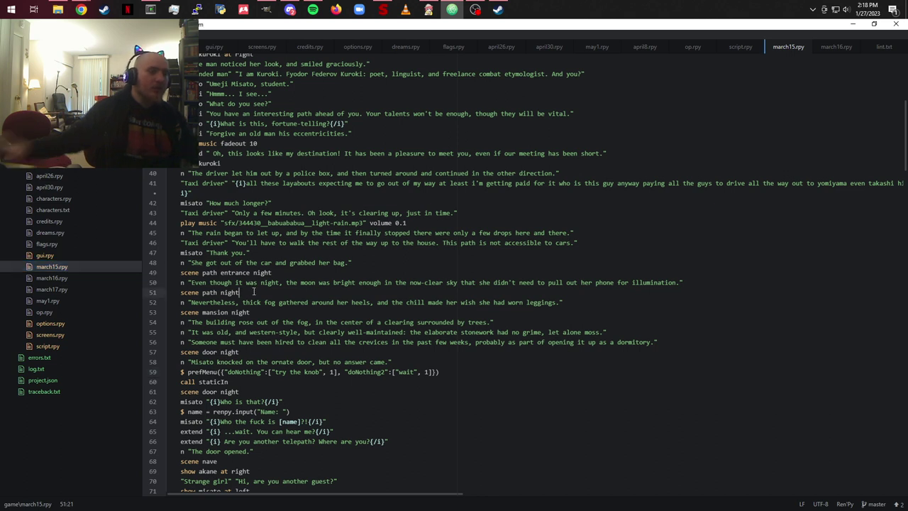
{"action": "key", "text": "shift+Home"}
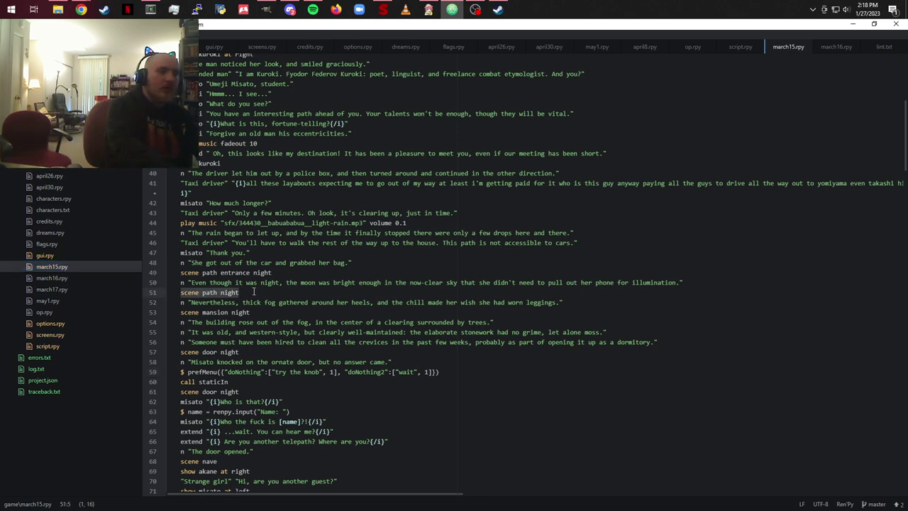
{"action": "key", "text": "BackSpace"}
{"action": "key", "text": "BackSpace"}
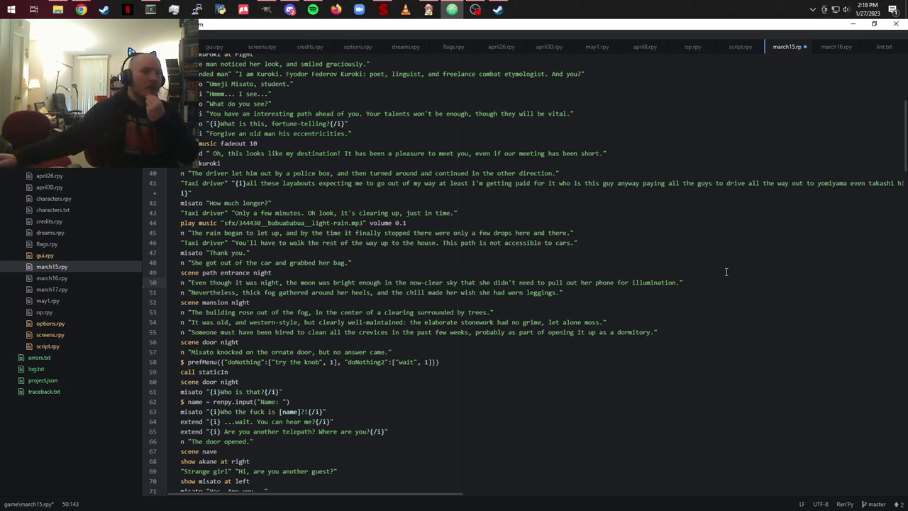
{"action": "key", "text": "ctrl+s"}
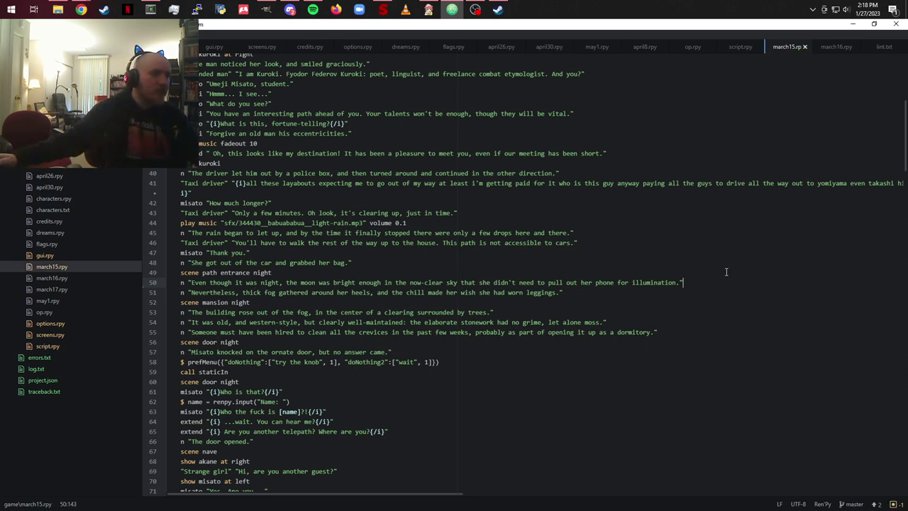
Step: Insert the narration "There was a man stranded by the side of the road, by a van." below the van rain splash scene line
{"action": "scroll", "coordinate": [622, 179], "scroll_direction": "up", "scroll_amount": 2}
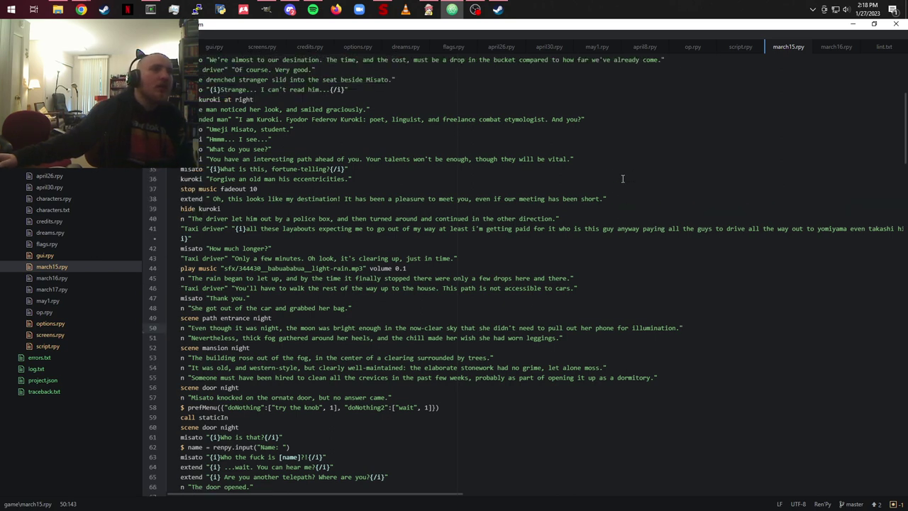
{"action": "scroll", "coordinate": [622, 178], "scroll_direction": "up", "scroll_amount": 3}
{"action": "scroll", "coordinate": [623, 178], "scroll_direction": "up", "scroll_amount": 5}
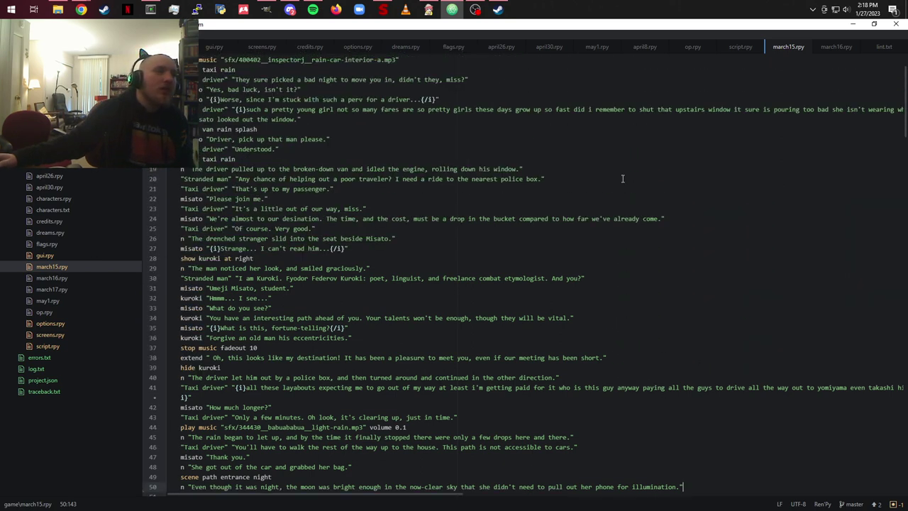
{"action": "scroll", "coordinate": [623, 179], "scroll_direction": "down", "scroll_amount": 2}
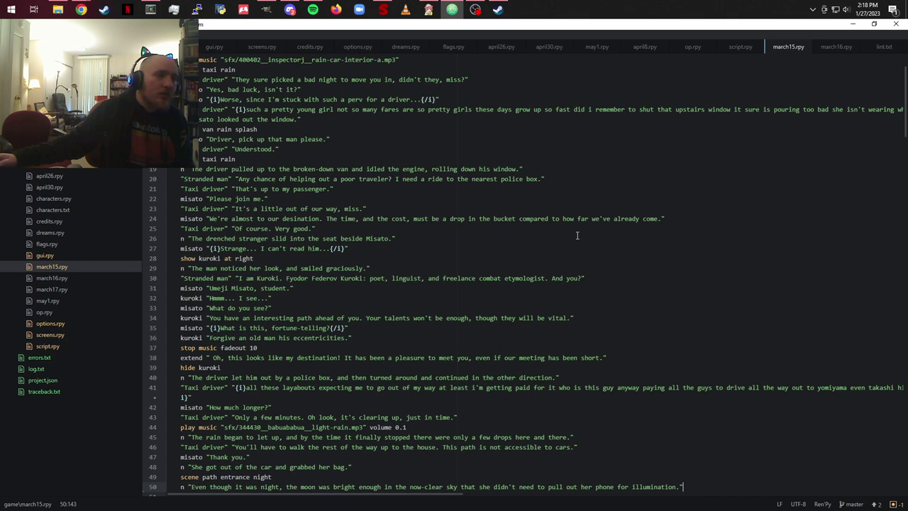
{"action": "scroll", "coordinate": [362, 184], "scroll_direction": "up", "scroll_amount": 1}
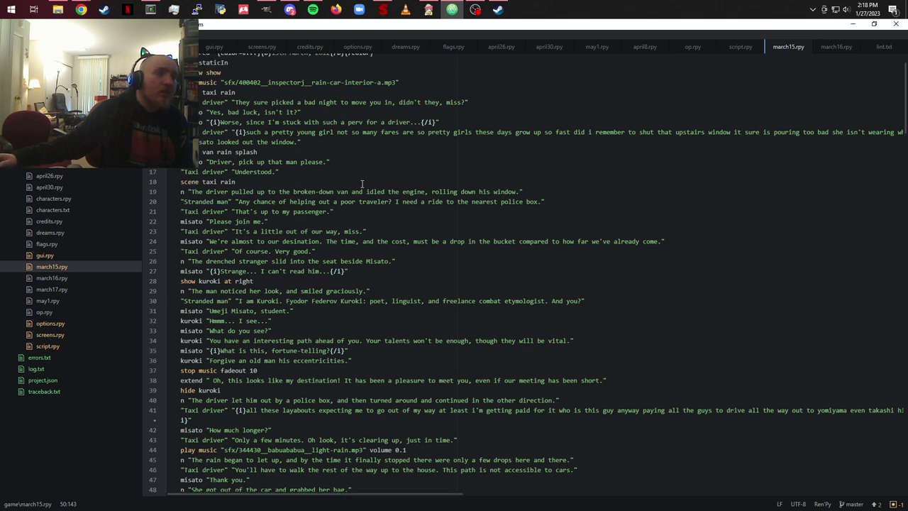
{"action": "left_click", "coordinate": [286, 150]}
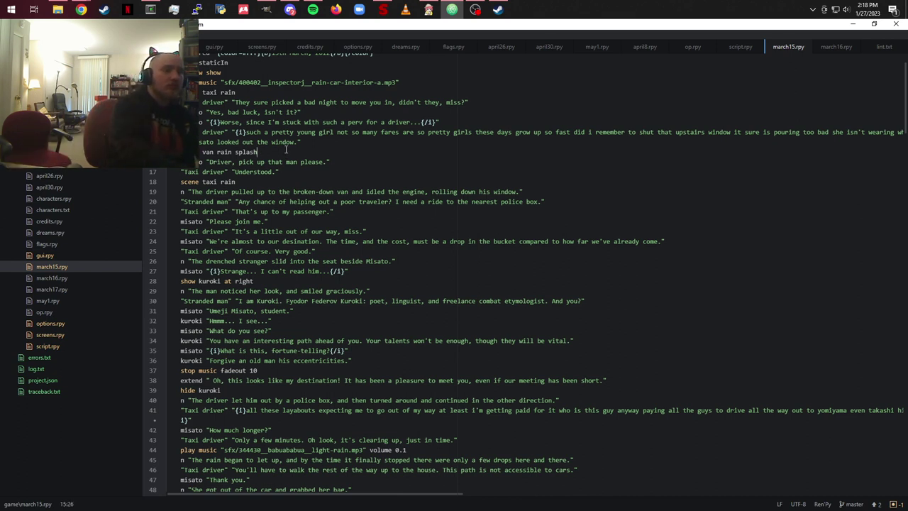
{"action": "key", "text": "Return"}
{"action": "type", "text": "here "}
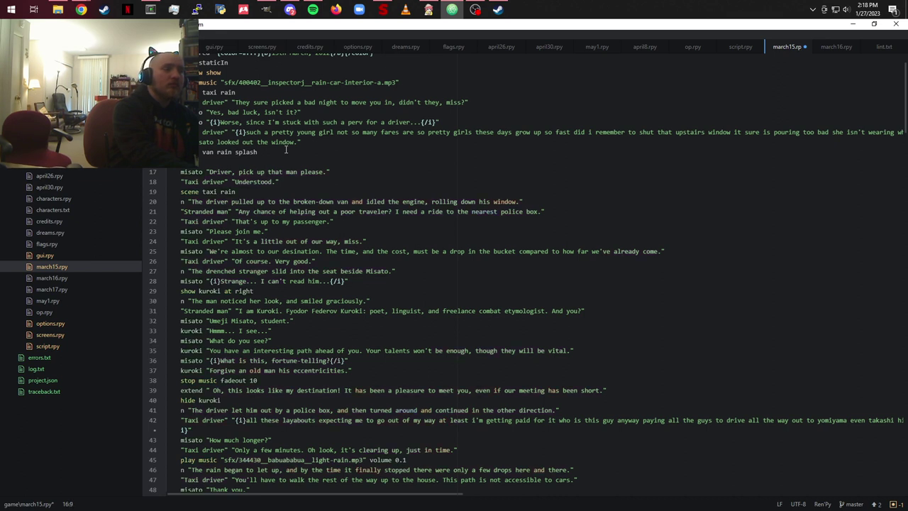
{"action": "type", "text": "was a man stranded by the sid"}
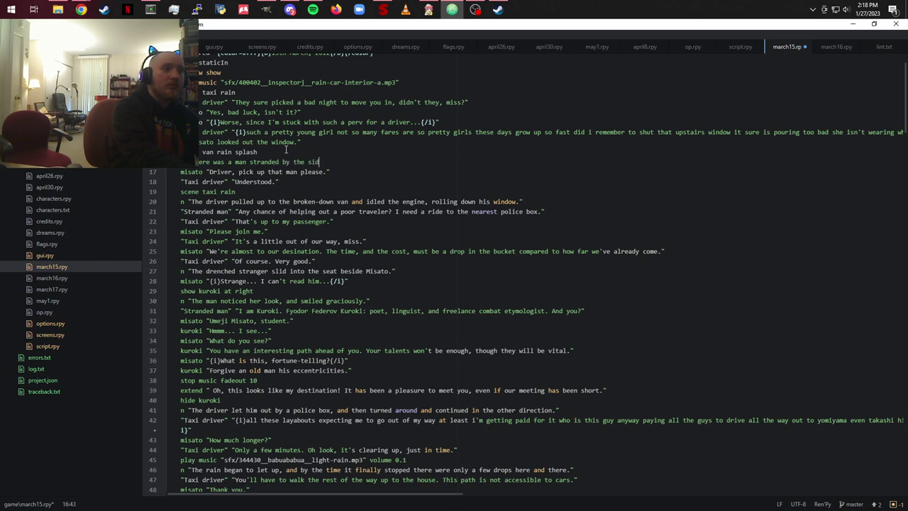
{"action": "type", "text": ", by a van."}
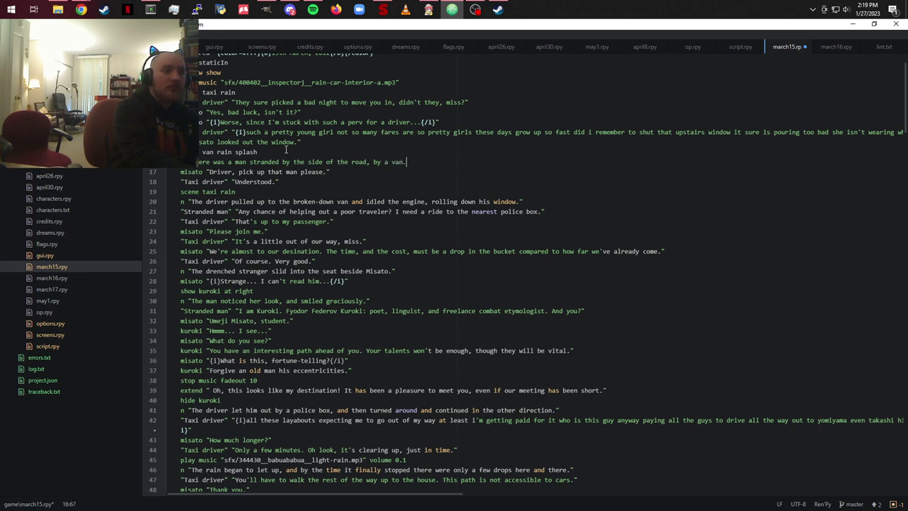
{"action": "type", "text": "\""}
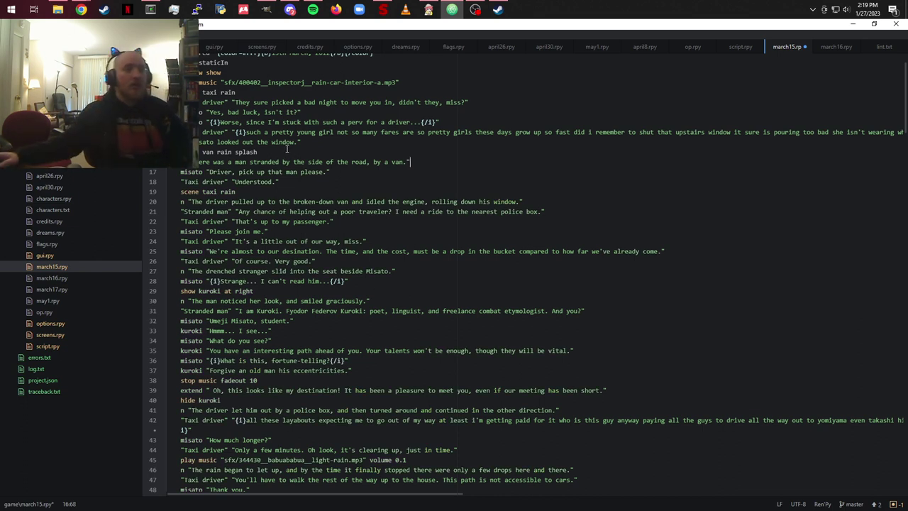
Step: Save the script, switch to the Ren'Py Launcher, launch the Book of the Damned project and start a new game
{"action": "key", "text": "ctrl+s"}
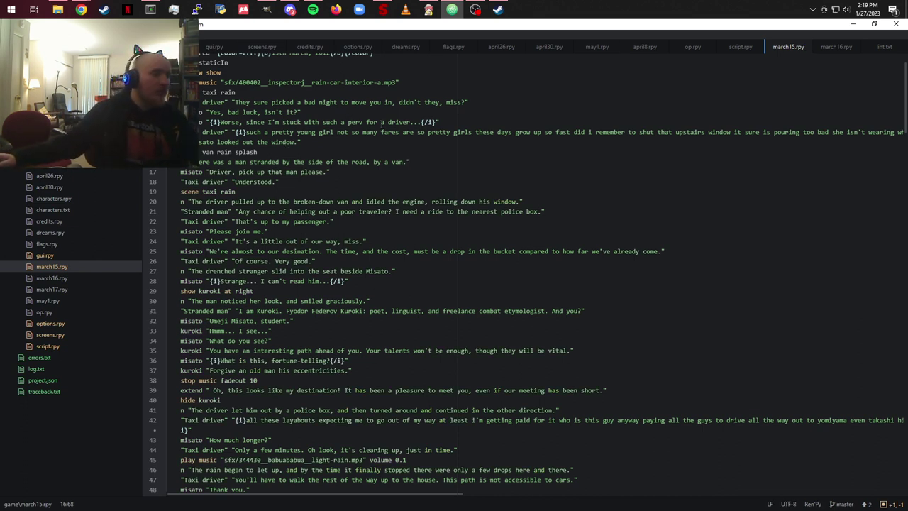
{"action": "left_click", "coordinate": [455, 10]}
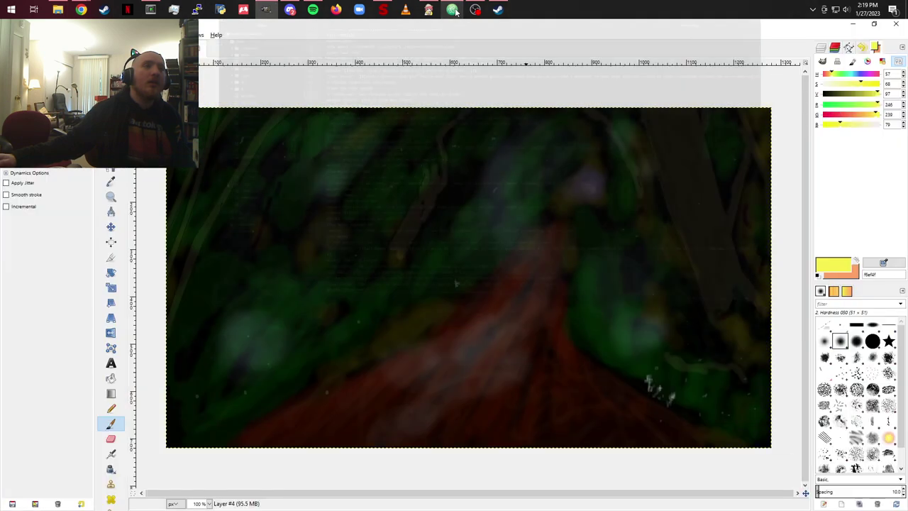
{"action": "mouse_move", "coordinate": [294, 6]}
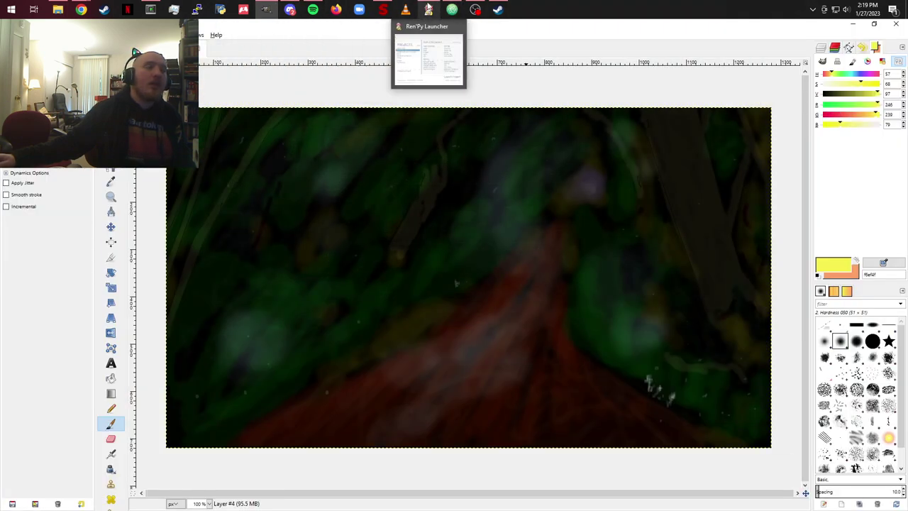
{"action": "left_click", "coordinate": [428, 7]}
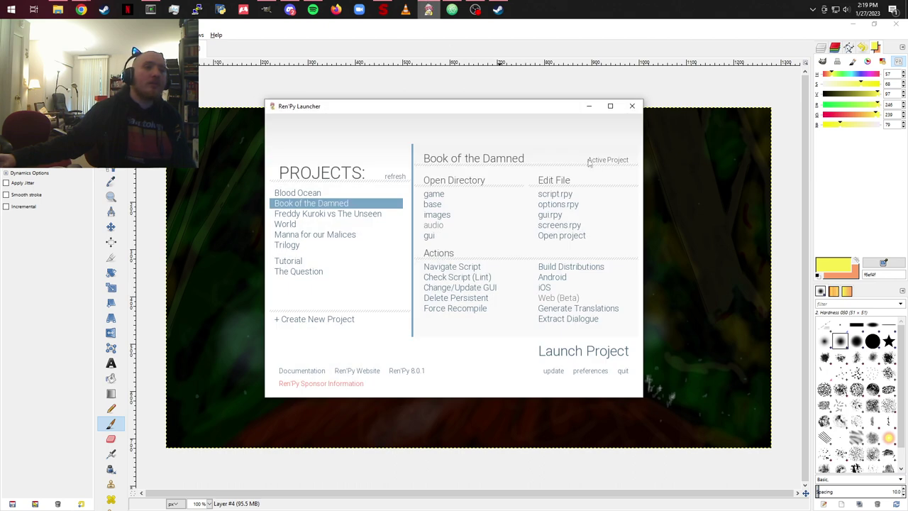
{"action": "left_click", "coordinate": [589, 355]}
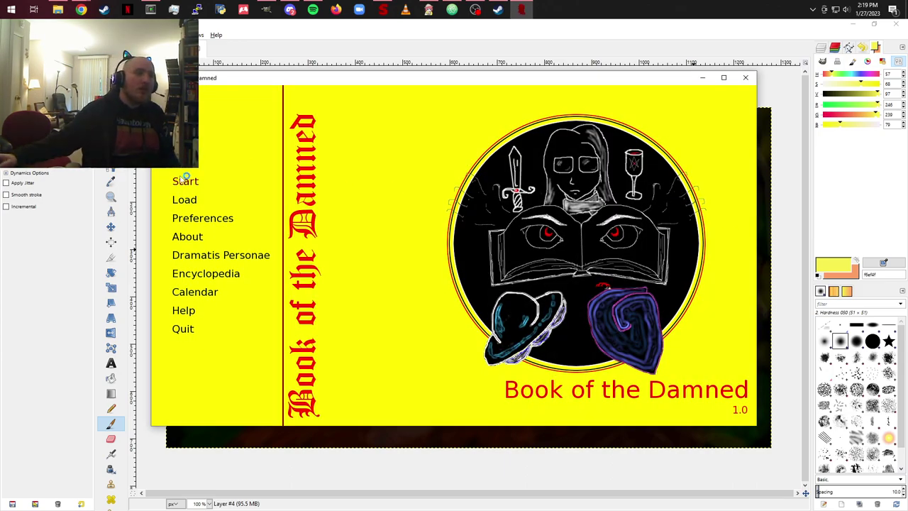
{"action": "left_click", "coordinate": [185, 181]}
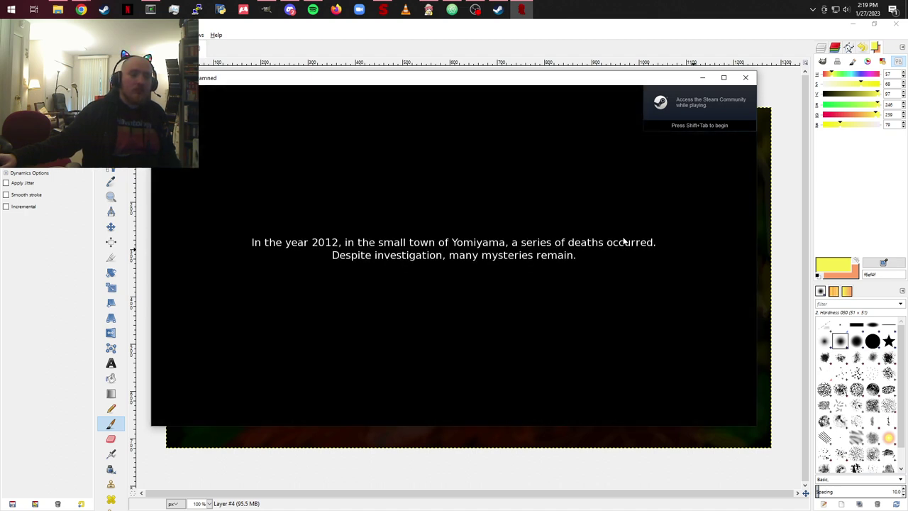
Step: Play through the opening taxi dialogue to check the new narration line over the rainy van scene
{"action": "left_click", "coordinate": [623, 241]}
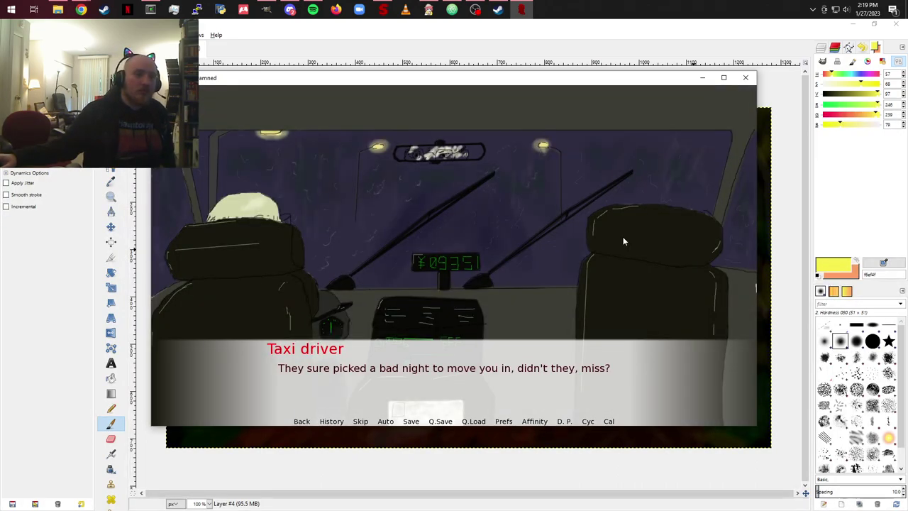
{"action": "left_click", "coordinate": [623, 242]}
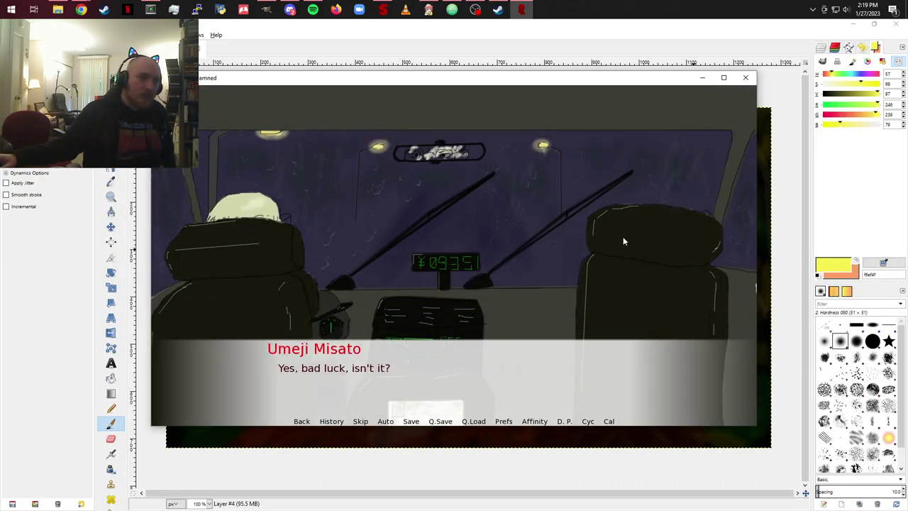
{"action": "left_click", "coordinate": [623, 241]}
{"action": "left_click", "coordinate": [623, 242]}
{"action": "left_click", "coordinate": [623, 242]}
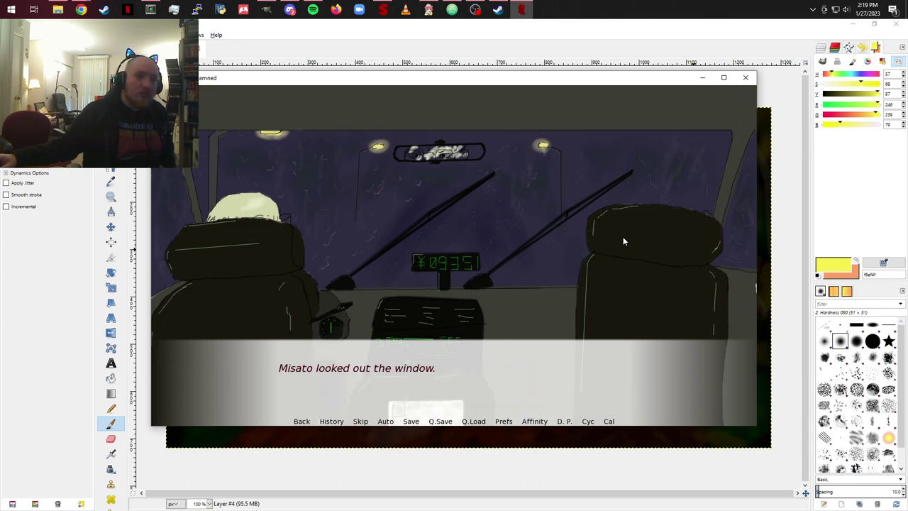
{"action": "left_click", "coordinate": [623, 242]}
{"action": "left_click", "coordinate": [623, 242]}
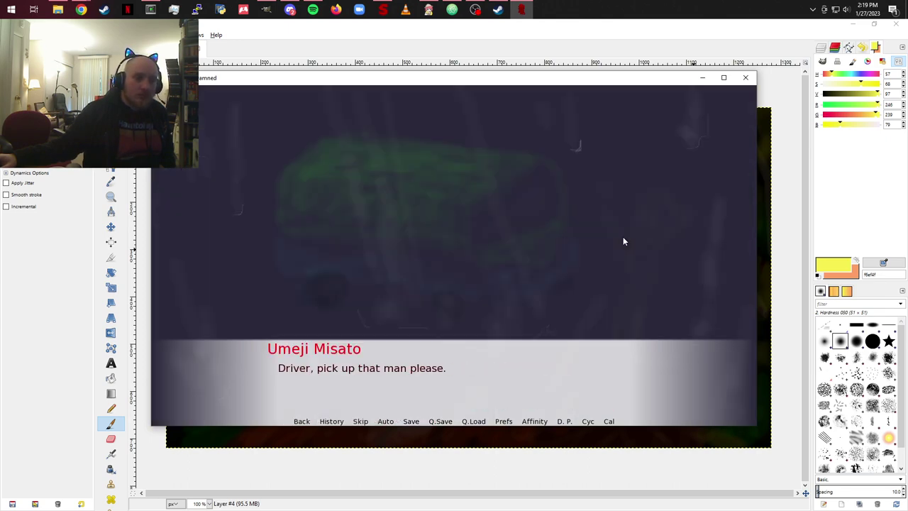
{"action": "left_click", "coordinate": [624, 241]}
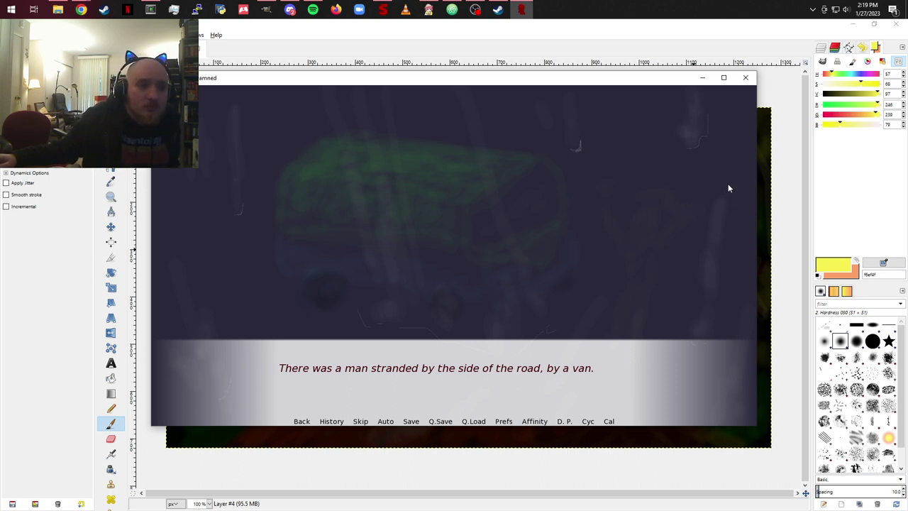
Step: Advance the taxi pick-up dialogue until the stranded man's sprite appears in the car
{"action": "left_click", "coordinate": [699, 247]}
{"action": "left_click", "coordinate": [699, 247]}
{"action": "left_click", "coordinate": [699, 247]}
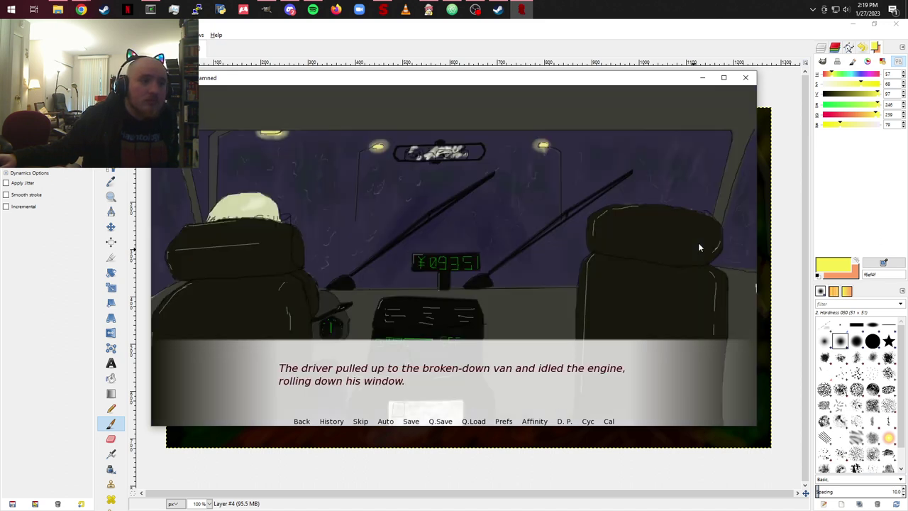
{"action": "left_click", "coordinate": [699, 247]}
{"action": "left_click", "coordinate": [699, 247]}
{"action": "left_click", "coordinate": [699, 247]}
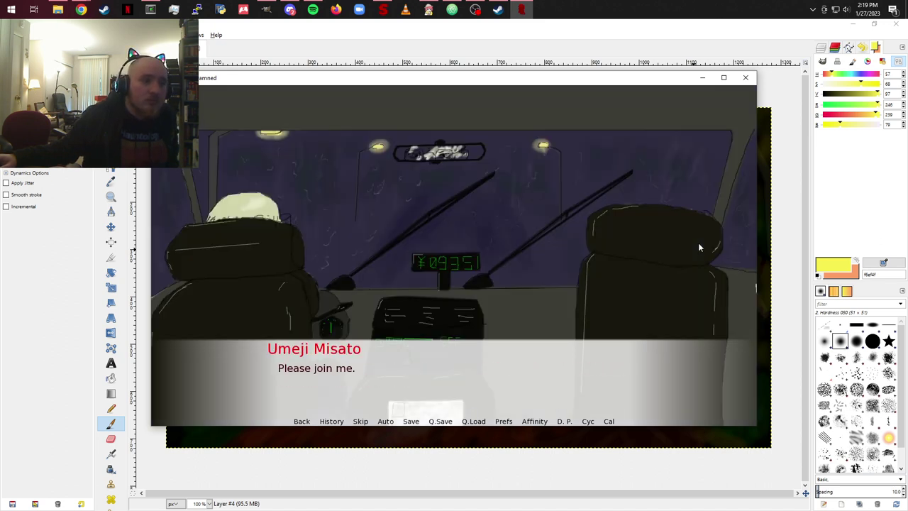
{"action": "left_click", "coordinate": [699, 247]}
{"action": "left_click", "coordinate": [699, 247]}
{"action": "left_click", "coordinate": [699, 247]}
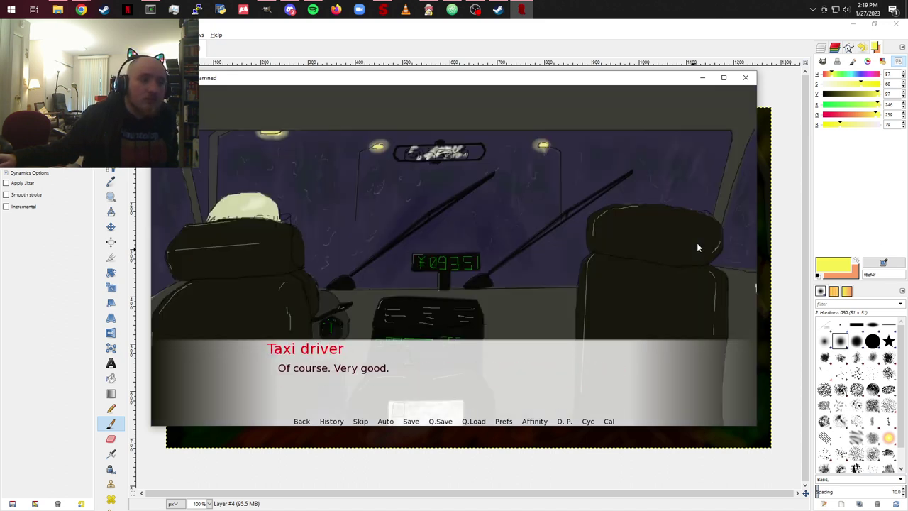
{"action": "left_click", "coordinate": [697, 246]}
{"action": "left_click", "coordinate": [696, 246]}
{"action": "left_click", "coordinate": [695, 247]}
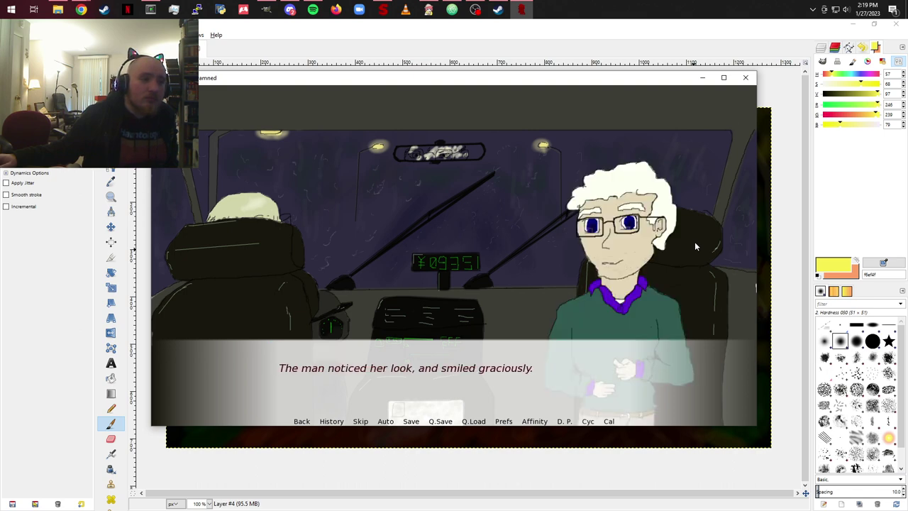
Step: Advance through the stranded man's introduction and conversation up to his farewell
{"action": "left_click", "coordinate": [695, 247]}
{"action": "left_click", "coordinate": [695, 246]}
{"action": "left_click", "coordinate": [696, 246]}
{"action": "left_click", "coordinate": [696, 246]}
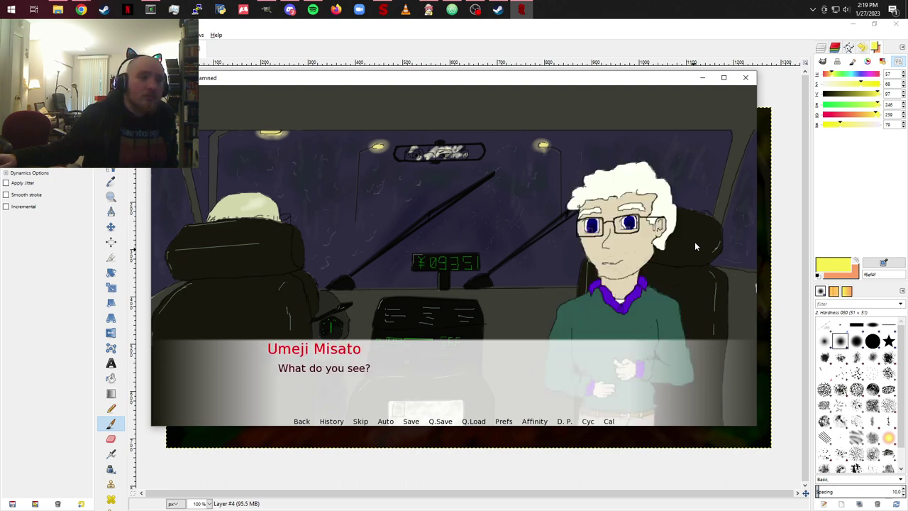
{"action": "left_click", "coordinate": [696, 247]}
{"action": "left_click", "coordinate": [695, 246]}
{"action": "left_click", "coordinate": [695, 246]}
{"action": "left_click", "coordinate": [696, 246]}
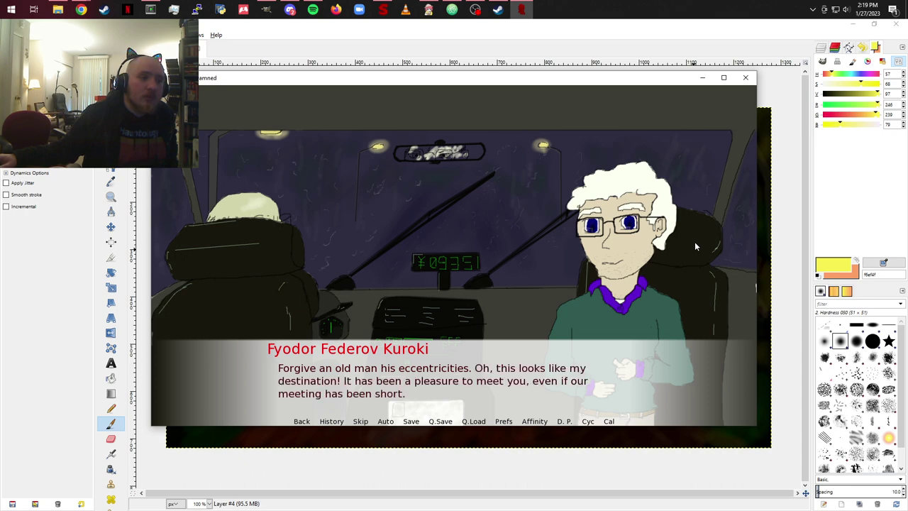
Step: Advance through the rest of the taxi ride to check the new night forest path background in the game
{"action": "left_click", "coordinate": [695, 246]}
{"action": "left_click", "coordinate": [695, 246]}
{"action": "left_click", "coordinate": [696, 247]}
{"action": "left_click", "coordinate": [696, 246]}
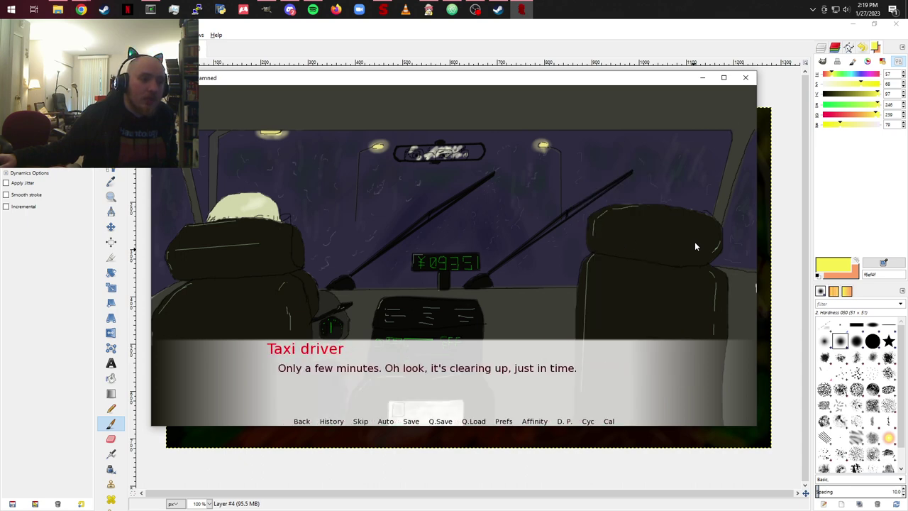
{"action": "left_click", "coordinate": [695, 246]}
{"action": "left_click", "coordinate": [695, 246]}
{"action": "left_click", "coordinate": [695, 246]}
{"action": "left_click", "coordinate": [695, 246]}
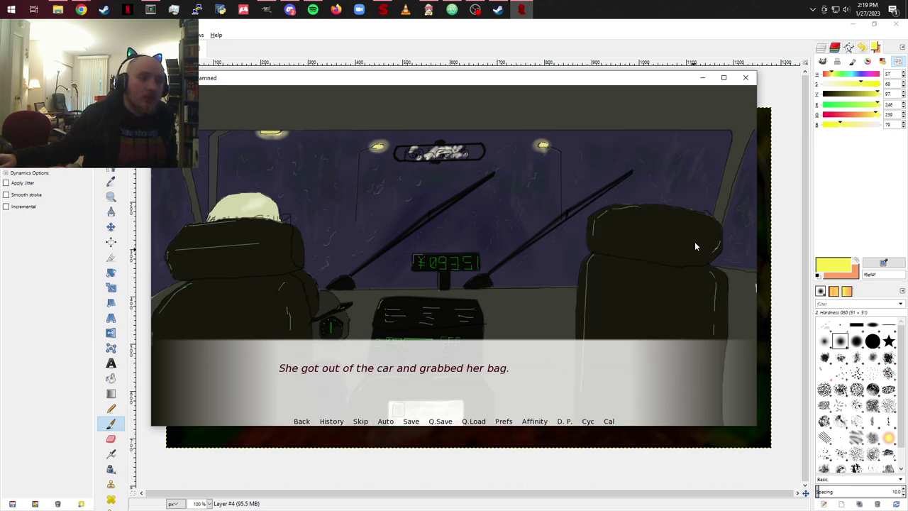
{"action": "left_click", "coordinate": [695, 246]}
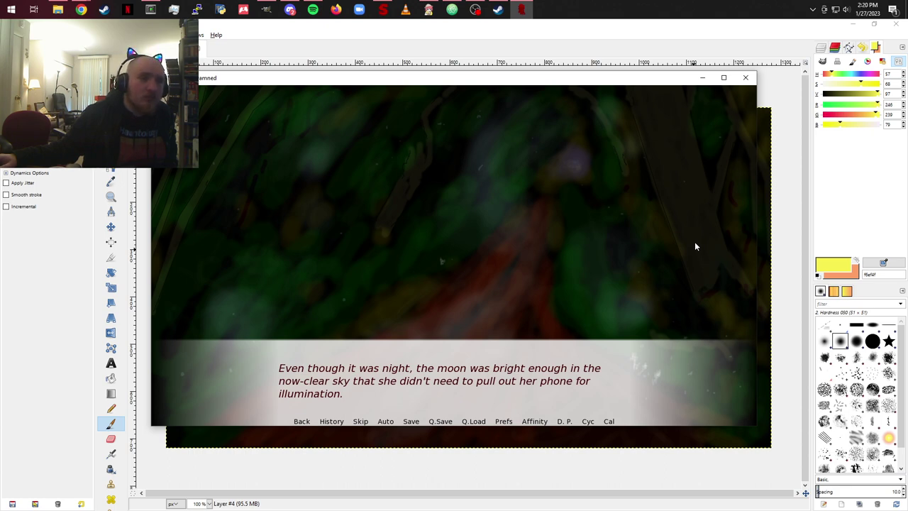
Step: Continue past the foggy building scene to the choice at the ornate door and check the backgrounds used
{"action": "left_click", "coordinate": [695, 246]}
{"action": "left_click", "coordinate": [695, 247]}
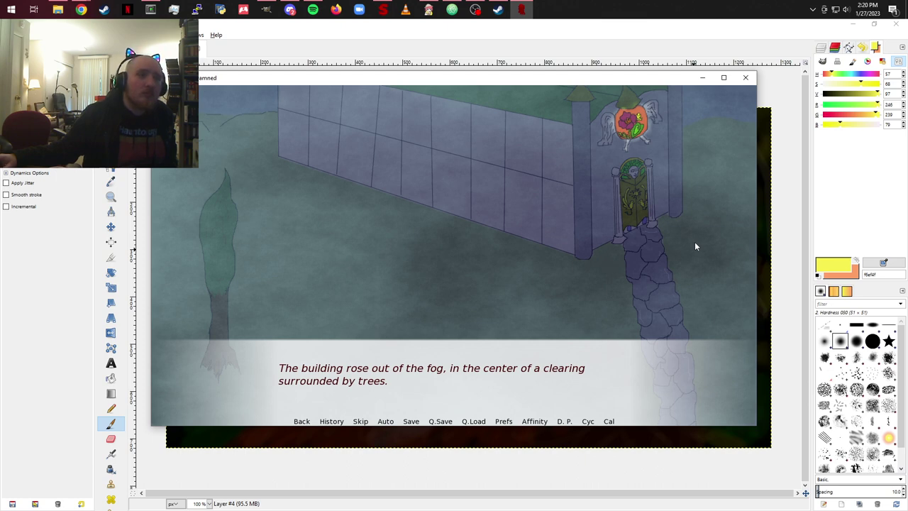
{"action": "left_click", "coordinate": [694, 247]}
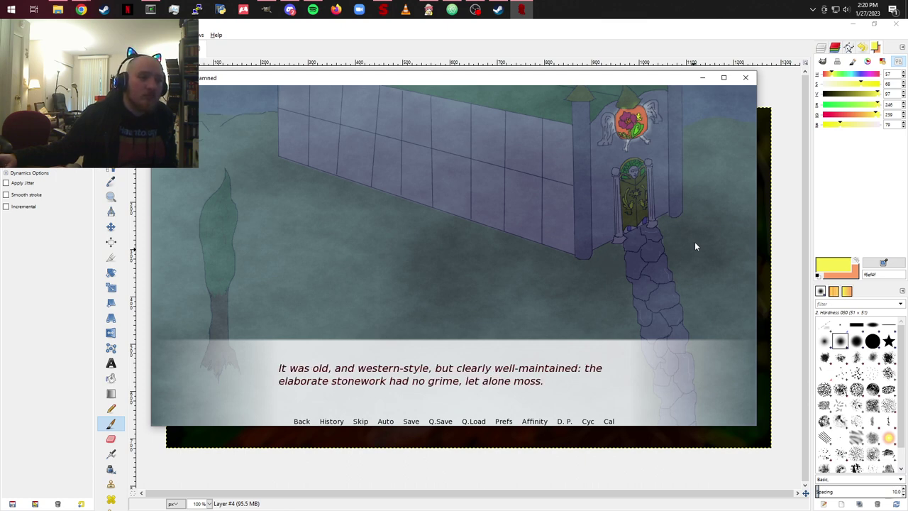
{"action": "left_click", "coordinate": [695, 247]}
{"action": "left_click", "coordinate": [695, 246]}
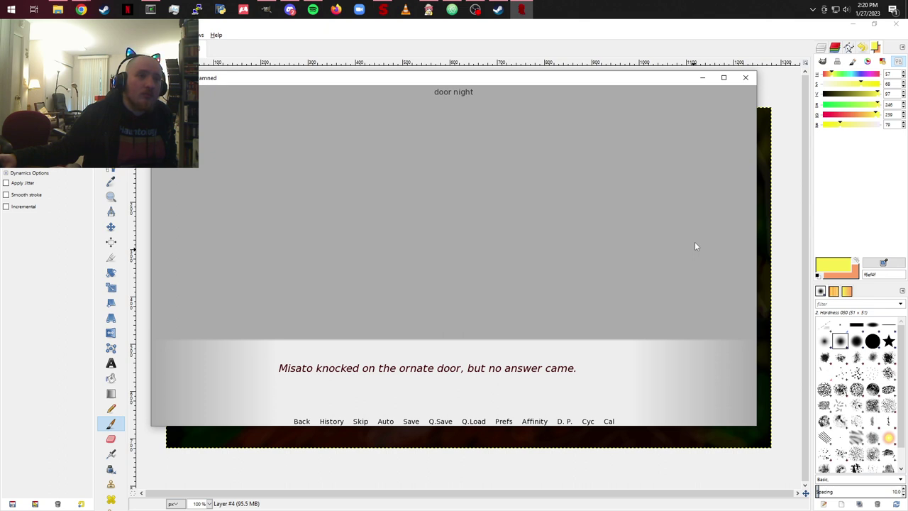
{"action": "left_click", "coordinate": [695, 246]}
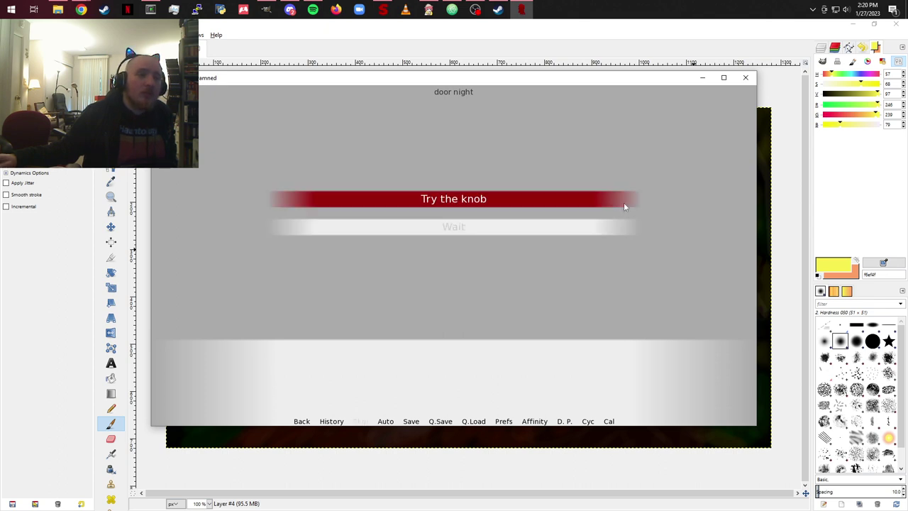
Step: Choose "Try the knob" at the door and submit a player name at the name prompt
{"action": "left_click", "coordinate": [572, 205]}
{"action": "left_click", "coordinate": [566, 222]}
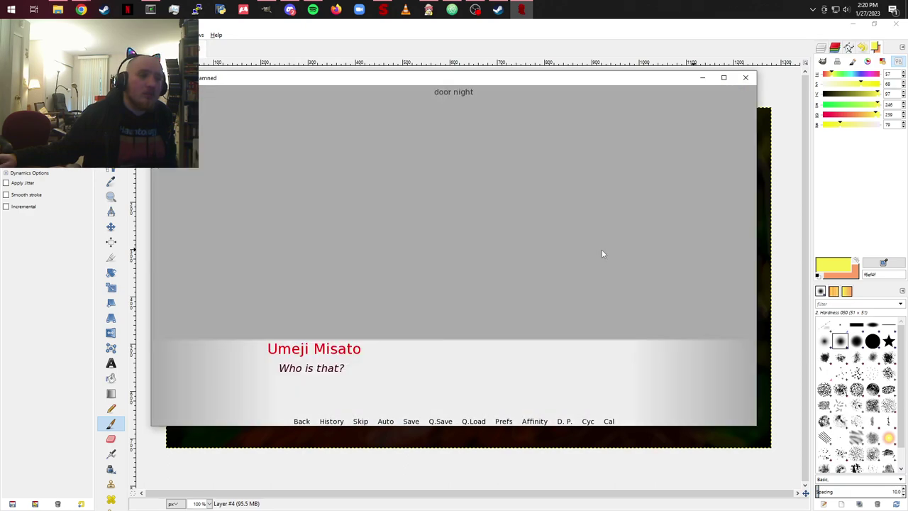
{"action": "left_click", "coordinate": [602, 250]}
{"action": "type", "text": "E"}
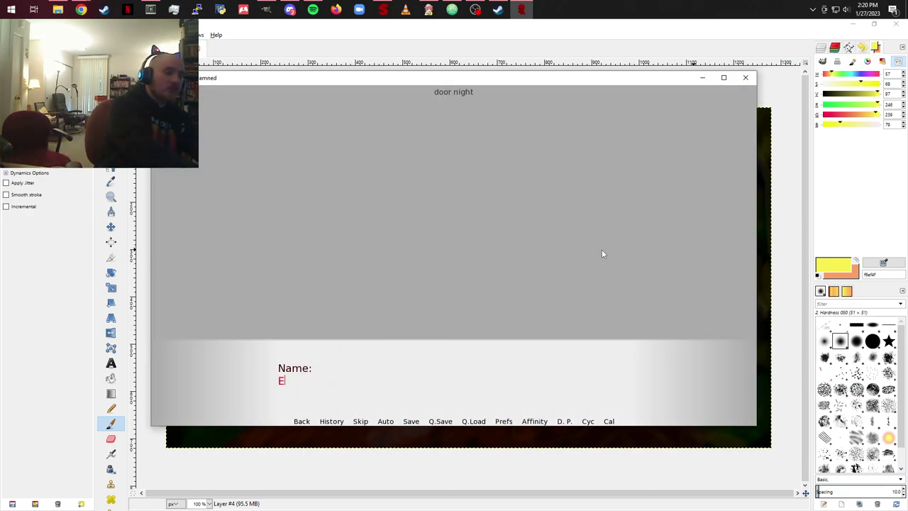
{"action": "type", "text": "nki"}
{"action": "key", "text": "Return"}
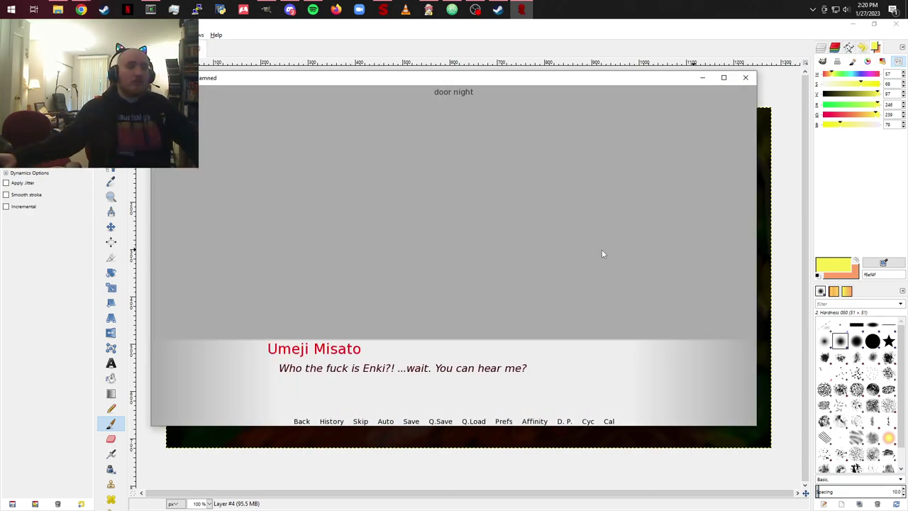
Step: Advance the dialogue from the door into the entrance hall scene with the strange girl
{"action": "left_click", "coordinate": [601, 254]}
{"action": "left_click", "coordinate": [601, 253]}
{"action": "left_click", "coordinate": [602, 253]}
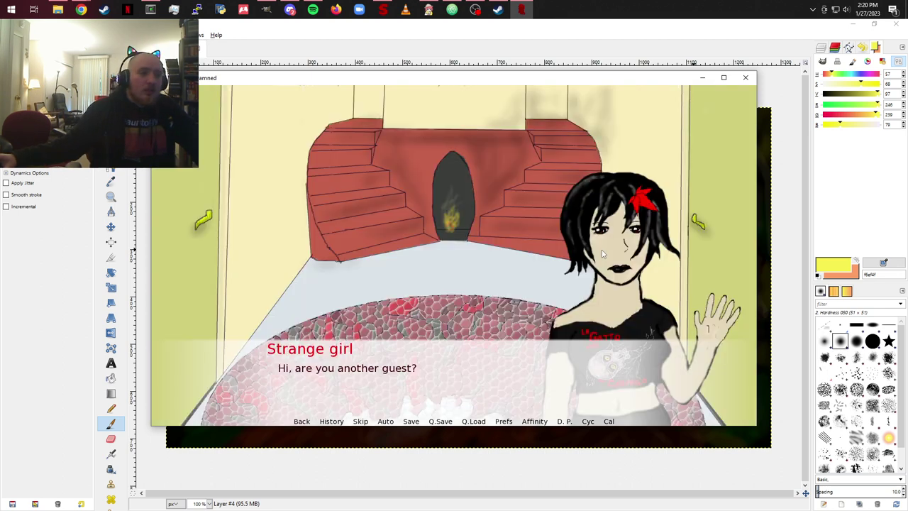
Step: Quit the running game preview, confirm the exit, and put the project launcher away
{"action": "left_click", "coordinate": [602, 250]}
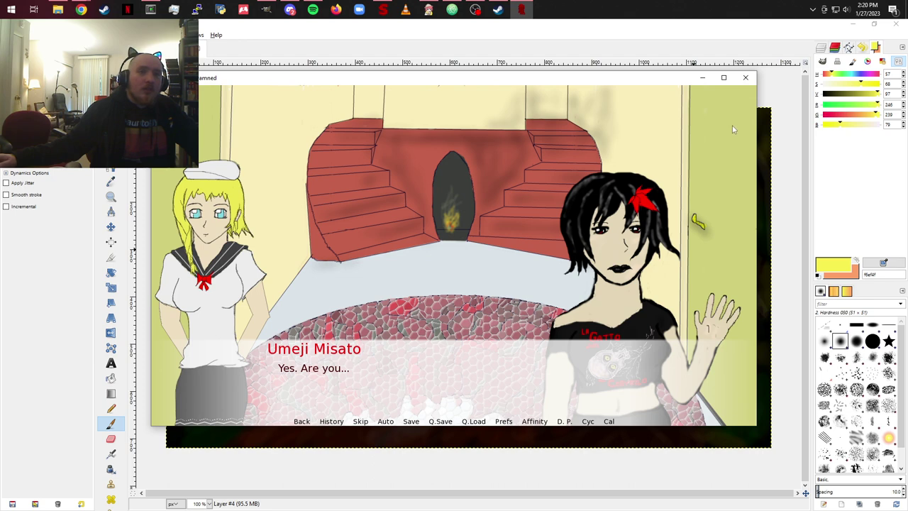
{"action": "scroll", "coordinate": [733, 125], "scroll_direction": "up", "scroll_amount": 3}
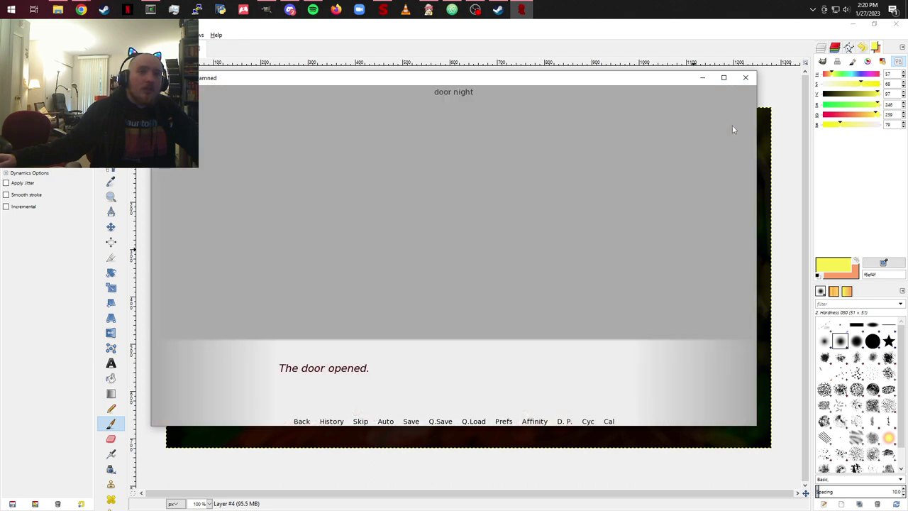
{"action": "left_click", "coordinate": [746, 78]}
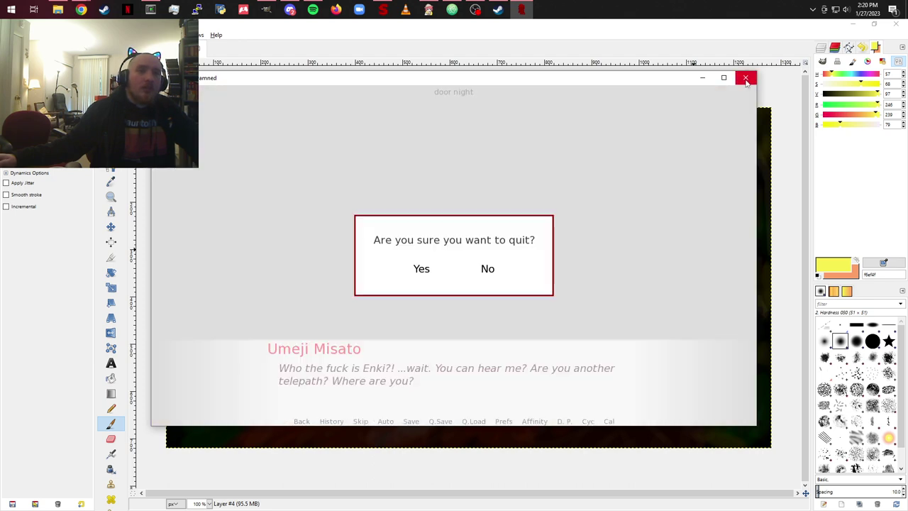
{"action": "left_click", "coordinate": [422, 272]}
{"action": "left_click", "coordinate": [593, 109]}
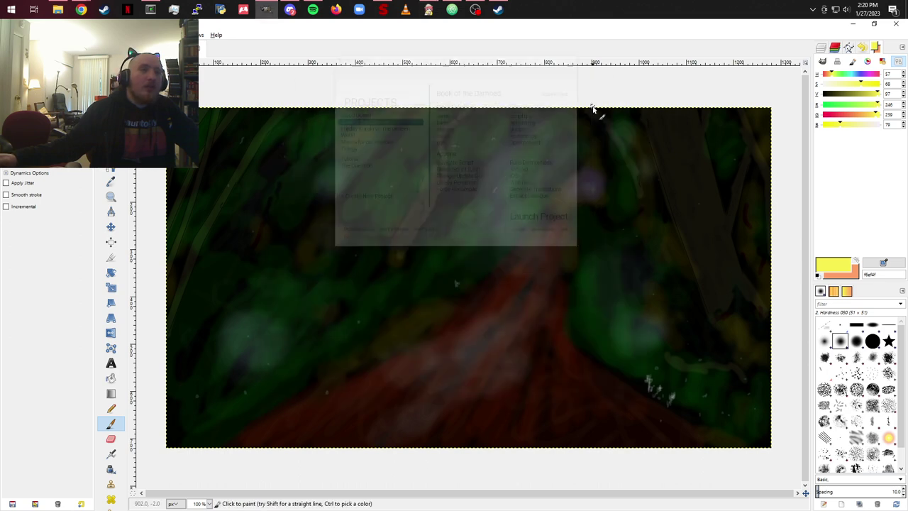
Step: Switch to the terminal, list the images folder and stage all path entrance PNG files with git add
{"action": "left_click", "coordinate": [146, 9]}
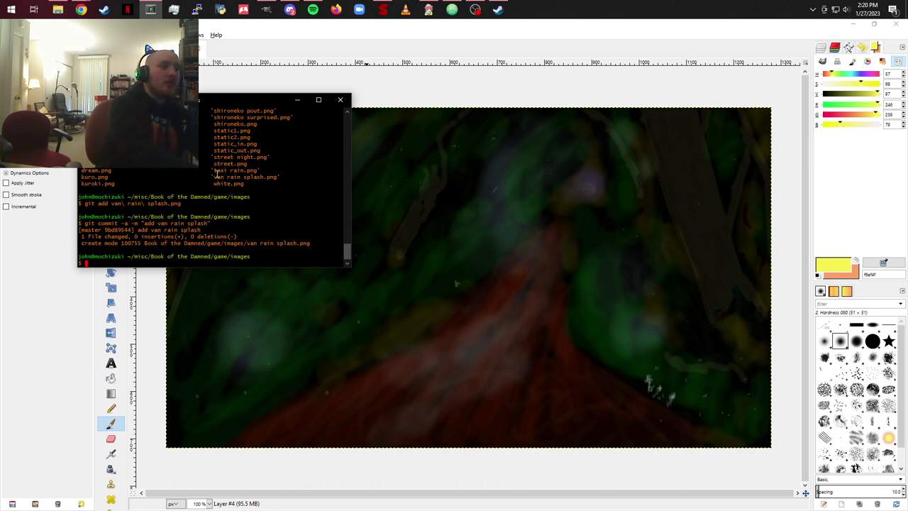
{"action": "type", "text": "ls"}
{"action": "key", "text": "Return"}
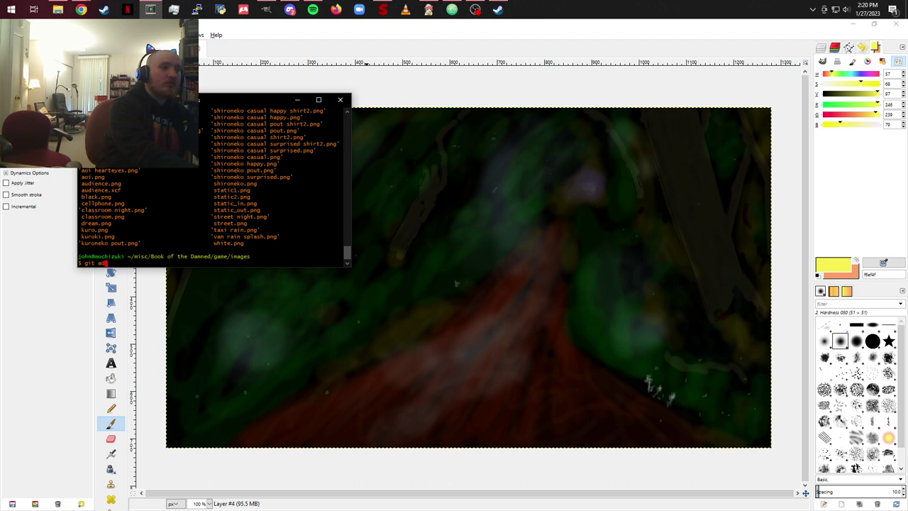
{"action": "type", "text": "git add p"}
{"action": "key", "text": "Tab"}
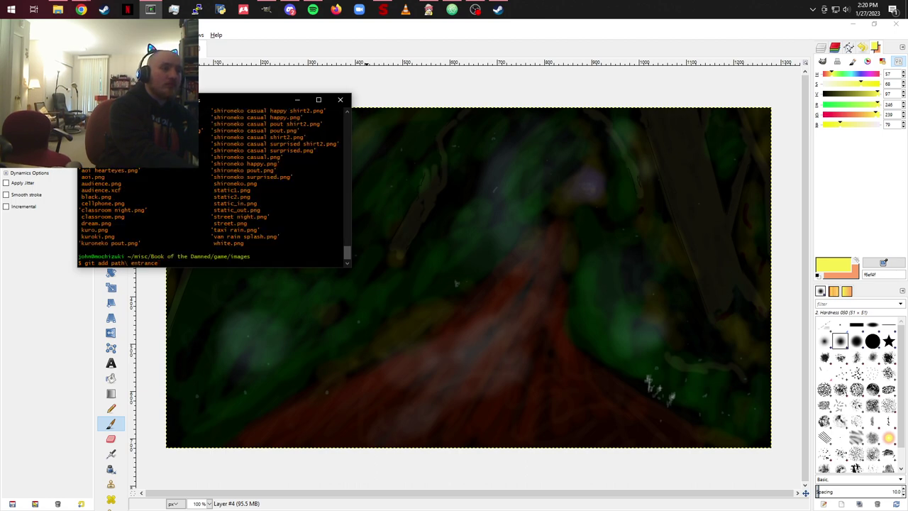
{"action": "type", "text": "*.png"}
{"action": "key", "text": "Return"}
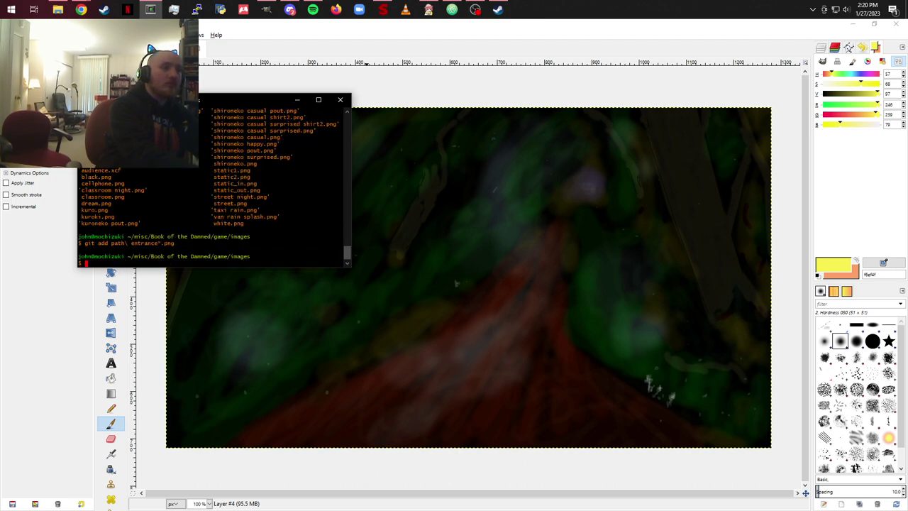
Step: Commit the staged files with the message "add path entrance images" and return to GIMP
{"action": "type", "text": "git commit -a -m \"add op"}
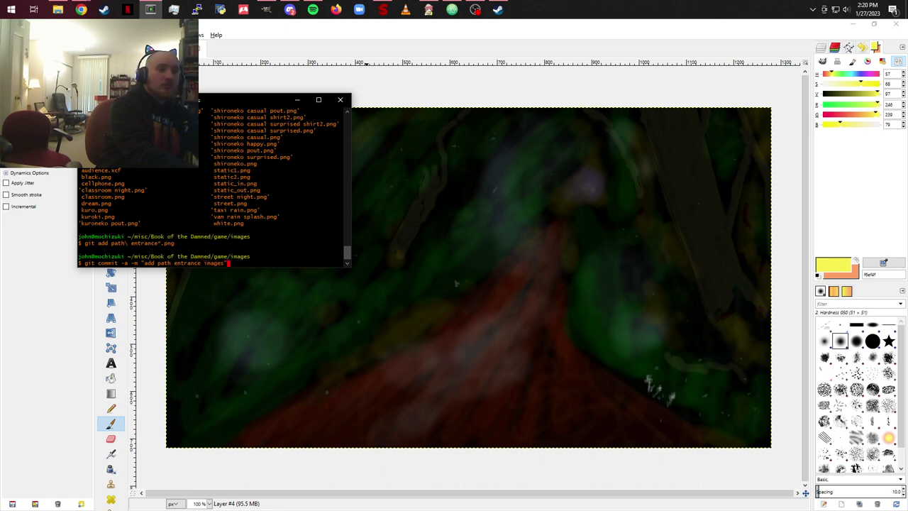
{"action": "key", "text": "Return"}
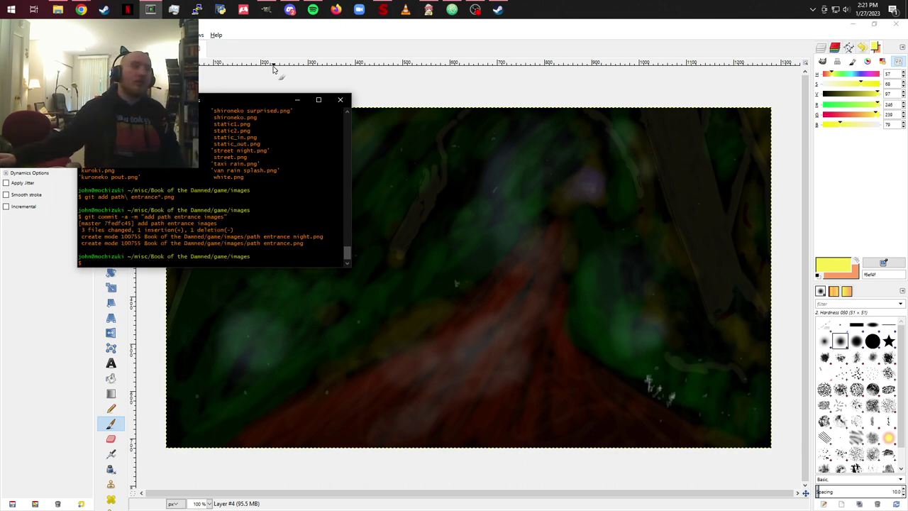
{"action": "left_click", "coordinate": [298, 100]}
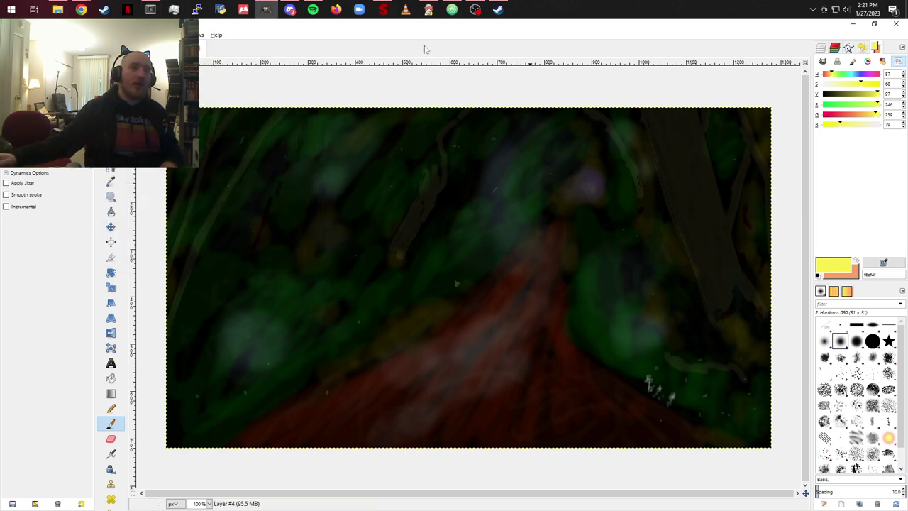
Step: Delete every layer above audience.png: Layer #4, Layer #3, Layer #1, Layer #2 and Layer
{"action": "left_click", "coordinate": [821, 47]}
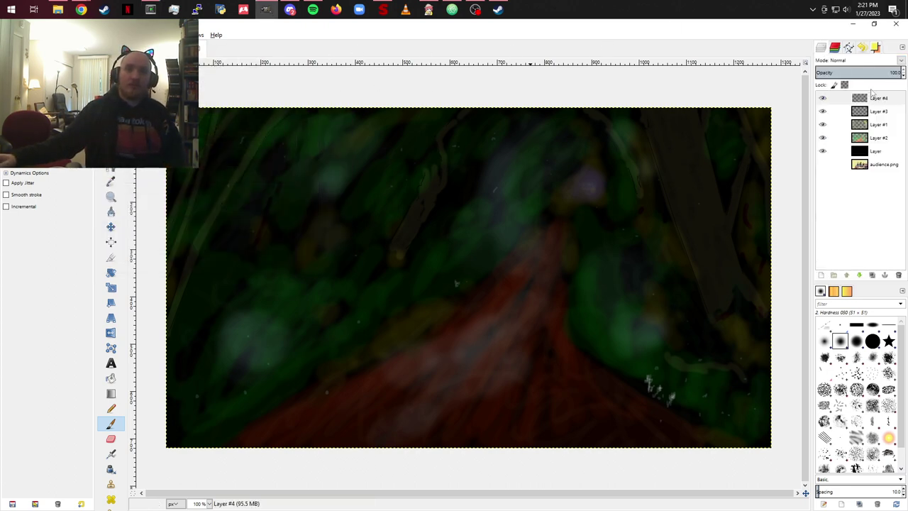
{"action": "left_click", "coordinate": [894, 100]}
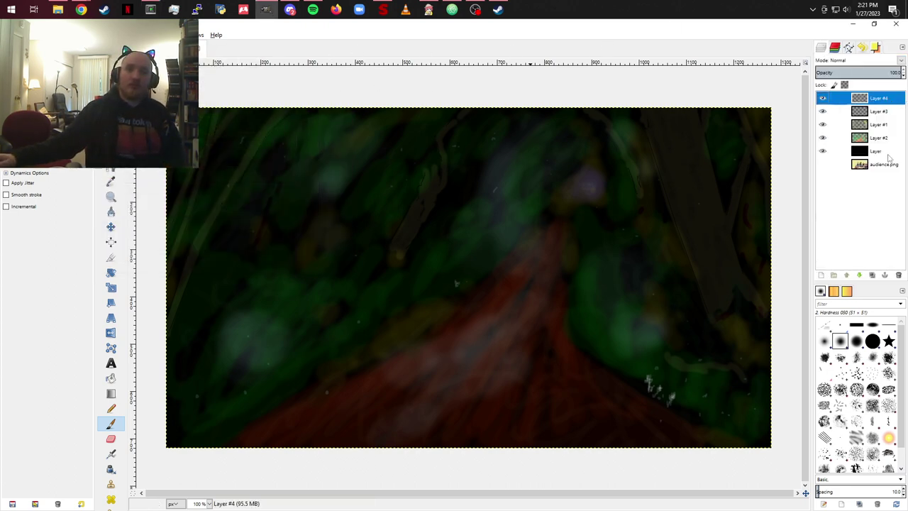
{"action": "left_click", "coordinate": [898, 275]}
{"action": "left_click", "coordinate": [898, 276]}
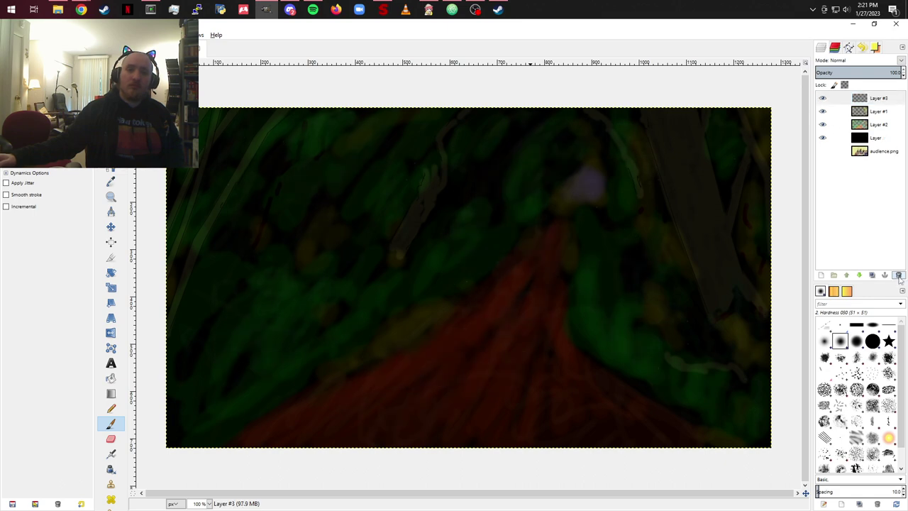
{"action": "left_click", "coordinate": [899, 276]}
{"action": "left_click", "coordinate": [898, 275]}
{"action": "left_click", "coordinate": [898, 275]}
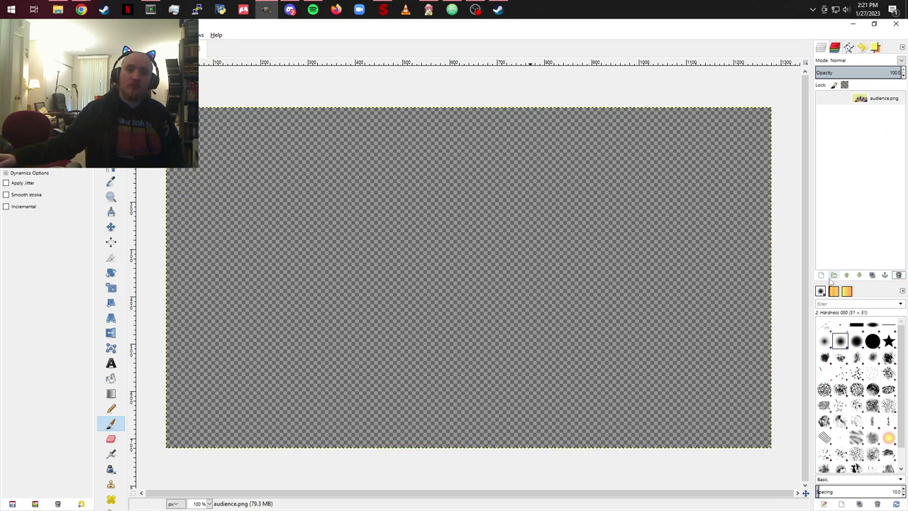
Step: Add a white-filled 1280 × 720 px layer and a transparent layer of the same size above it
{"action": "left_click", "coordinate": [822, 275]}
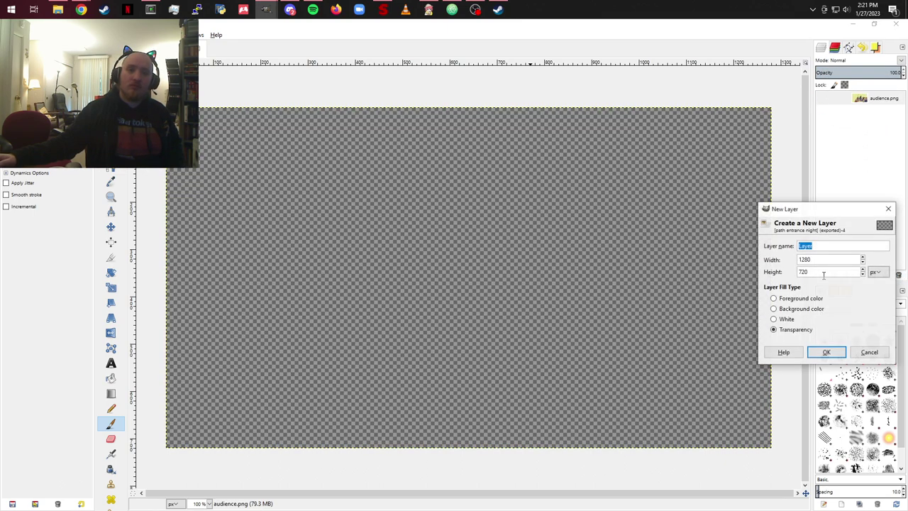
{"action": "left_click", "coordinate": [792, 319]}
{"action": "left_click", "coordinate": [827, 352]}
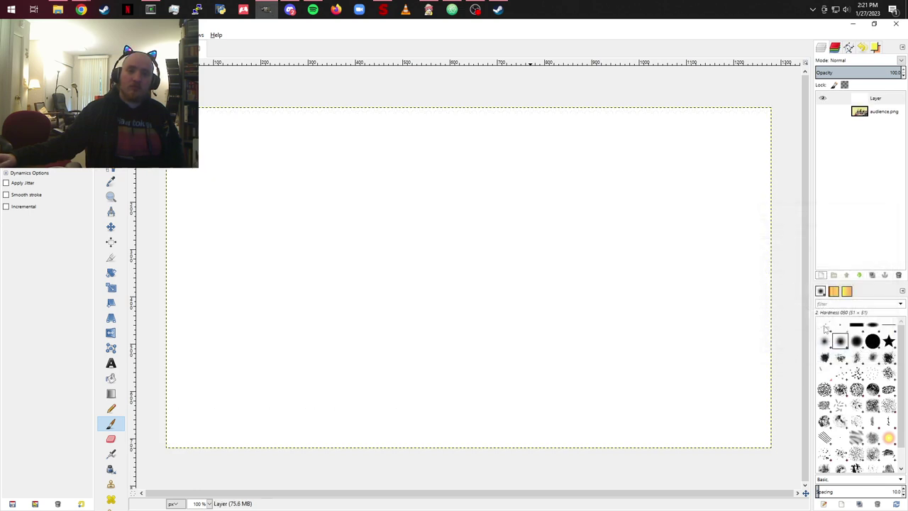
{"action": "left_click", "coordinate": [822, 276]}
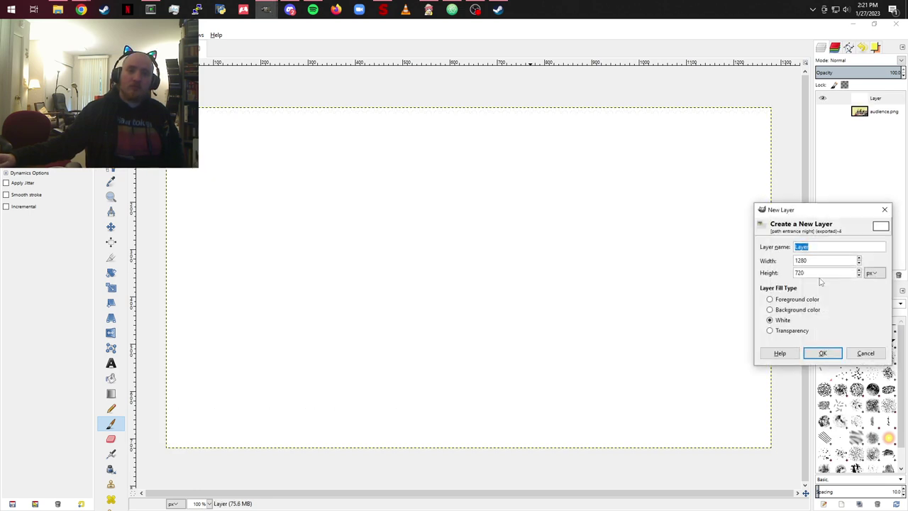
{"action": "left_click", "coordinate": [795, 332]}
{"action": "left_click", "coordinate": [822, 352]}
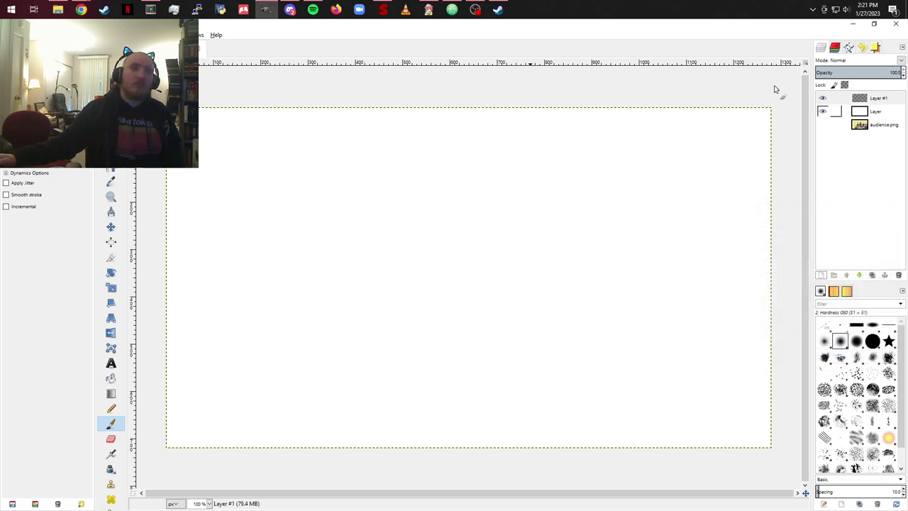
Step: Open mansion.png from the images folder as a separate reference image and return to the blank drawing
{"action": "key", "text": "alt+f"}
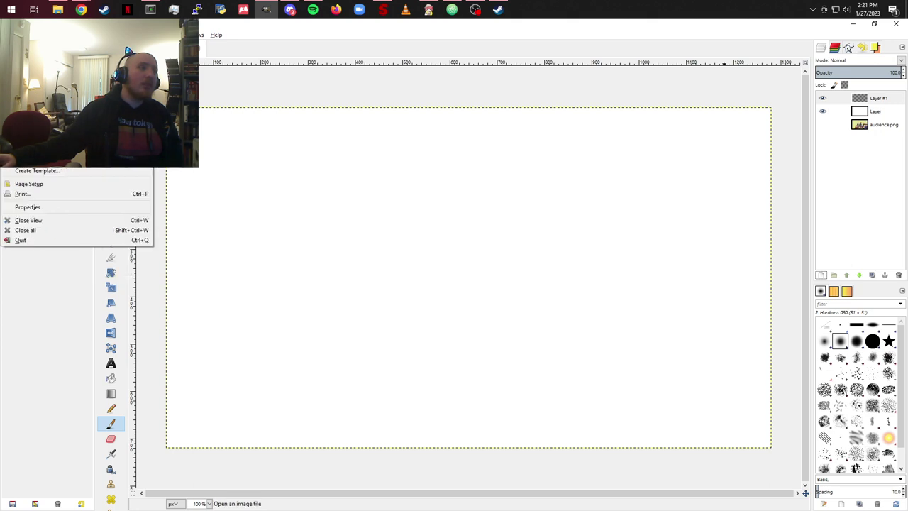
{"action": "key", "text": "Return"}
{"action": "scroll", "coordinate": [265, 204], "scroll_direction": "up", "scroll_amount": 4}
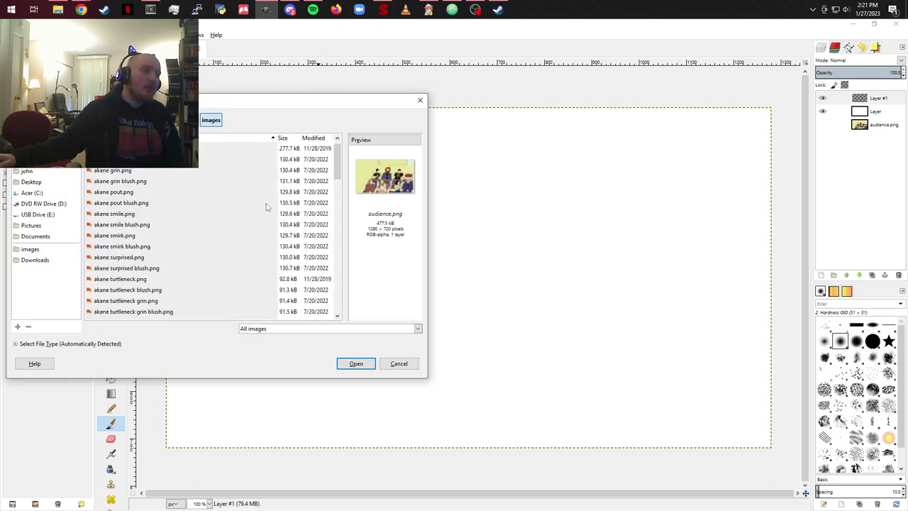
{"action": "scroll", "coordinate": [265, 207], "scroll_direction": "down", "scroll_amount": 5}
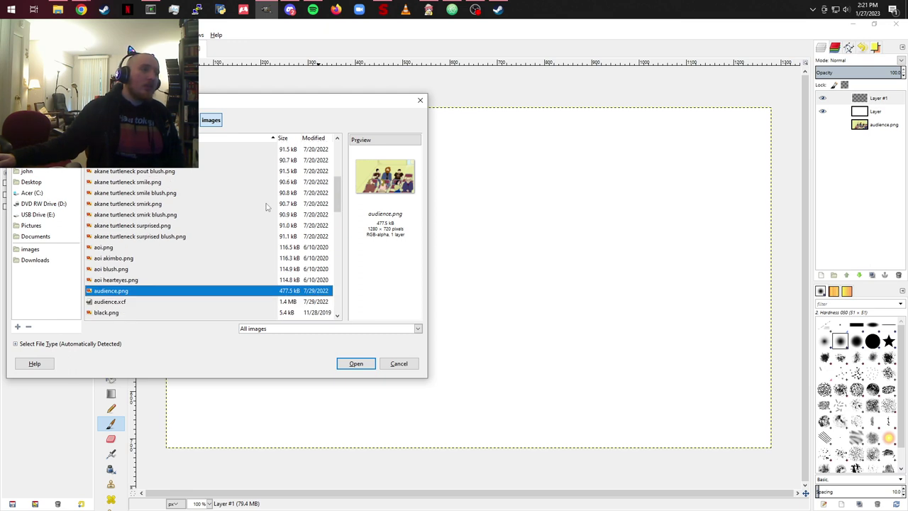
{"action": "scroll", "coordinate": [265, 206], "scroll_direction": "down", "scroll_amount": 10}
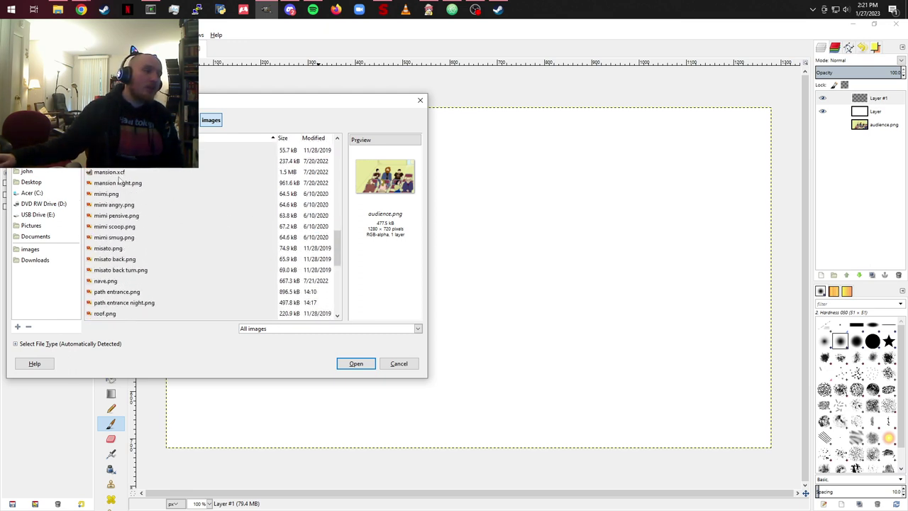
{"action": "left_click", "coordinate": [113, 161]}
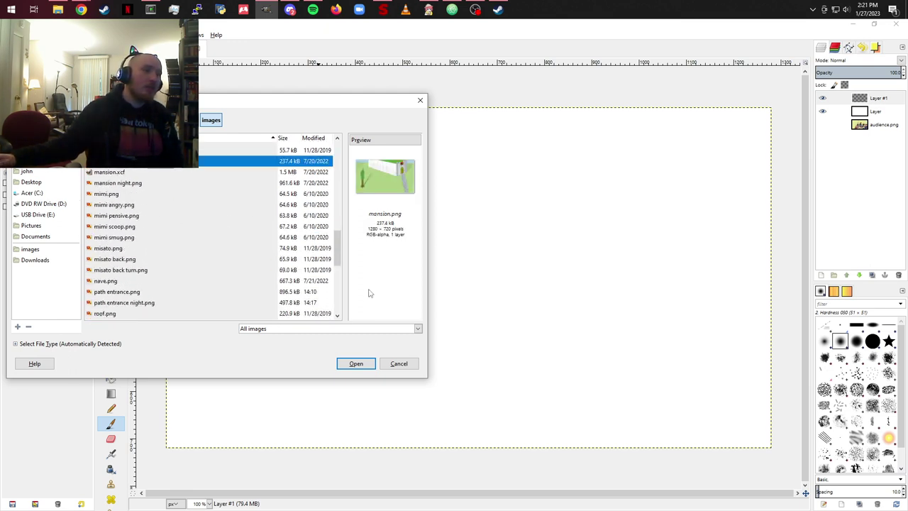
{"action": "left_click", "coordinate": [356, 364]}
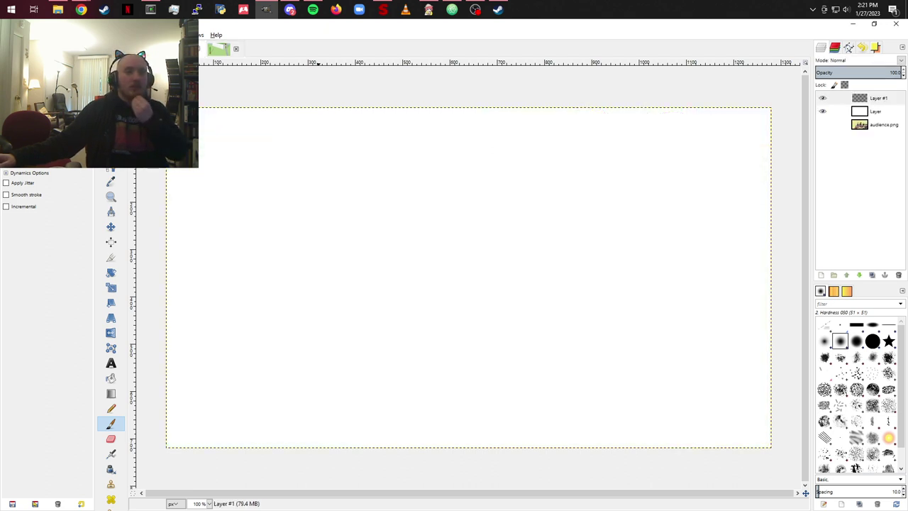
{"action": "key", "text": "ctrl+Tab"}
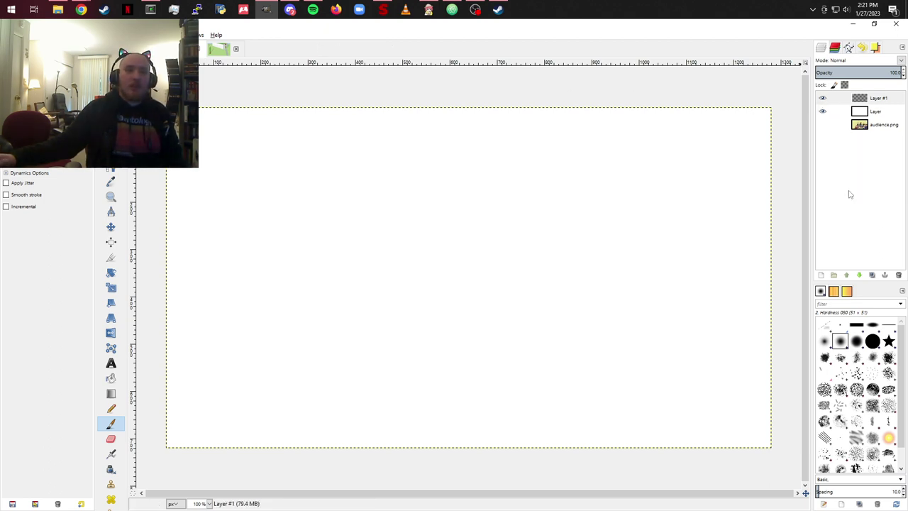
Step: Paint two straight black, nearly vertical lines across the full canvas height, at about 125 px and 1150 px horizontally
{"action": "left_click", "coordinate": [875, 48]}
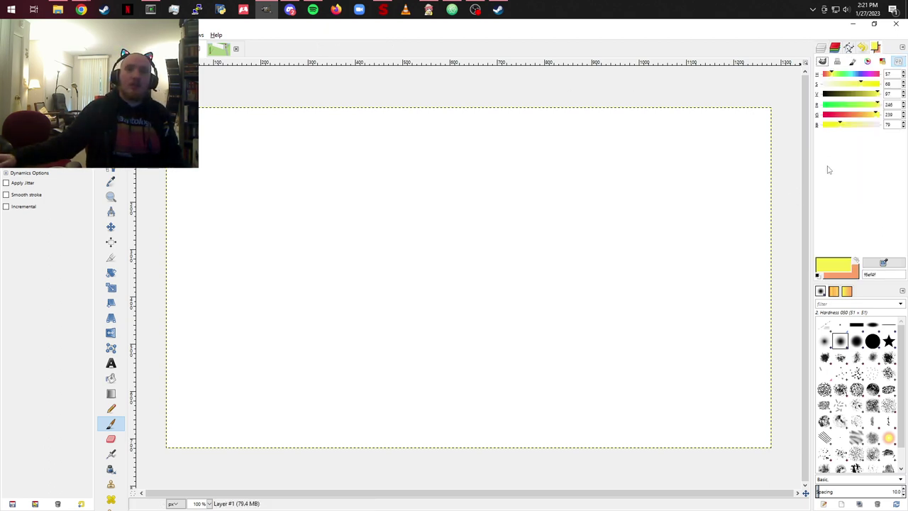
{"action": "left_click_drag", "start_coordinate": [878, 94], "coordinate": [762, 91]}
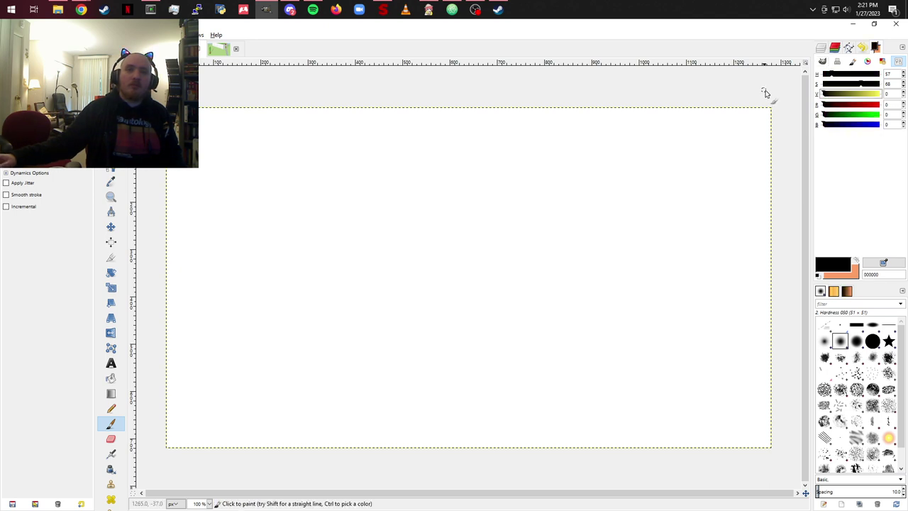
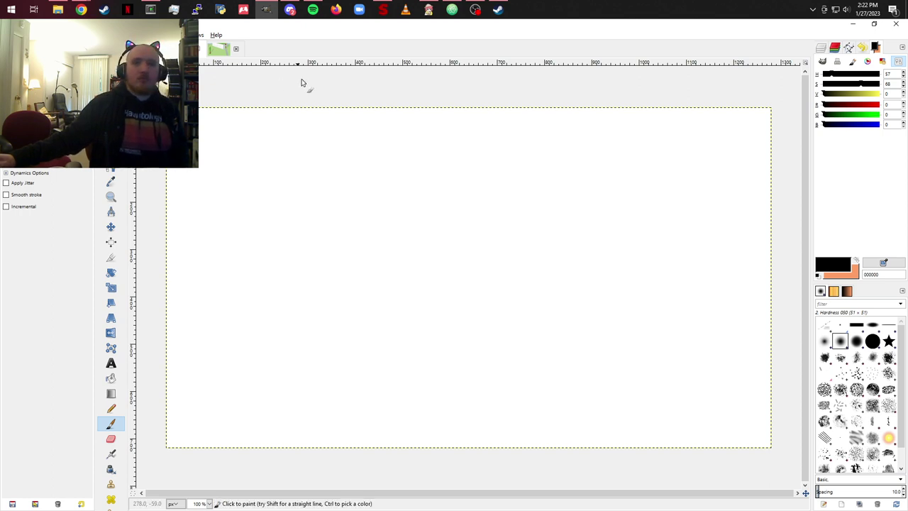
{"action": "left_click", "coordinate": [202, 48]}
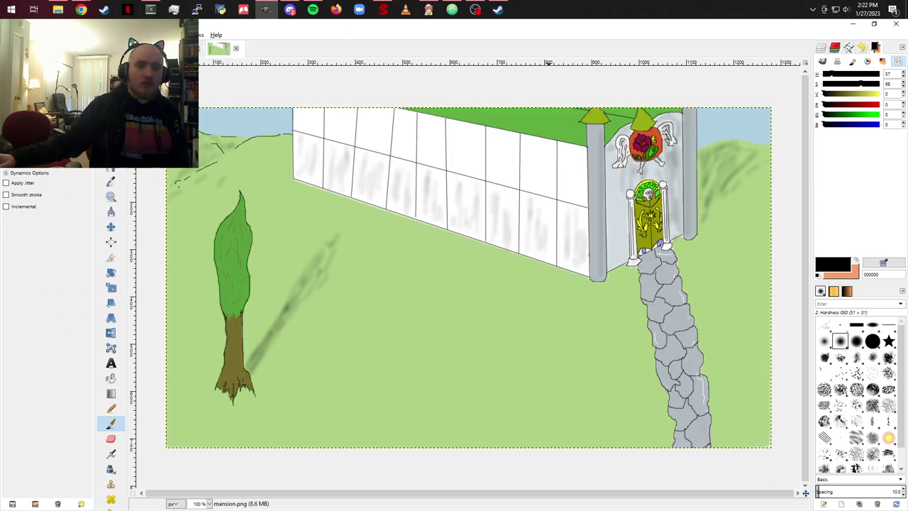
{"action": "left_click", "coordinate": [192, 48]}
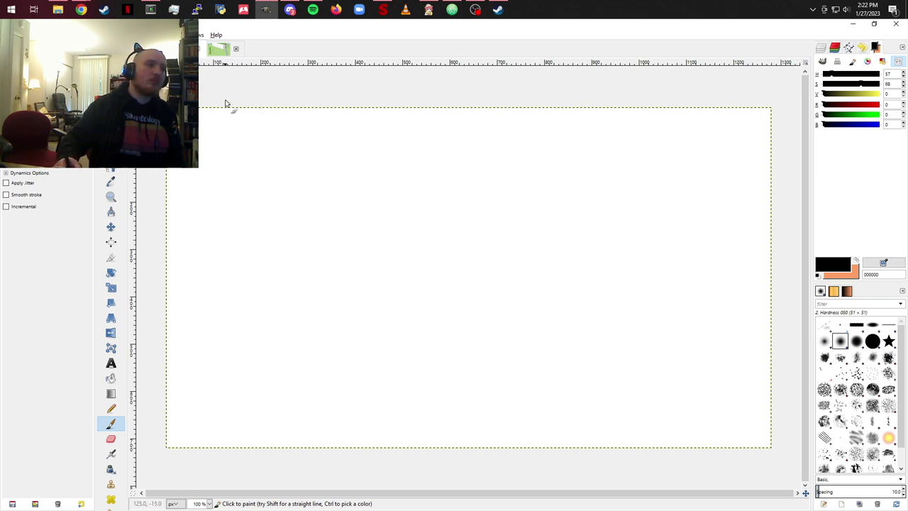
{"action": "left_click", "coordinate": [223, 460], "text": "shift"}
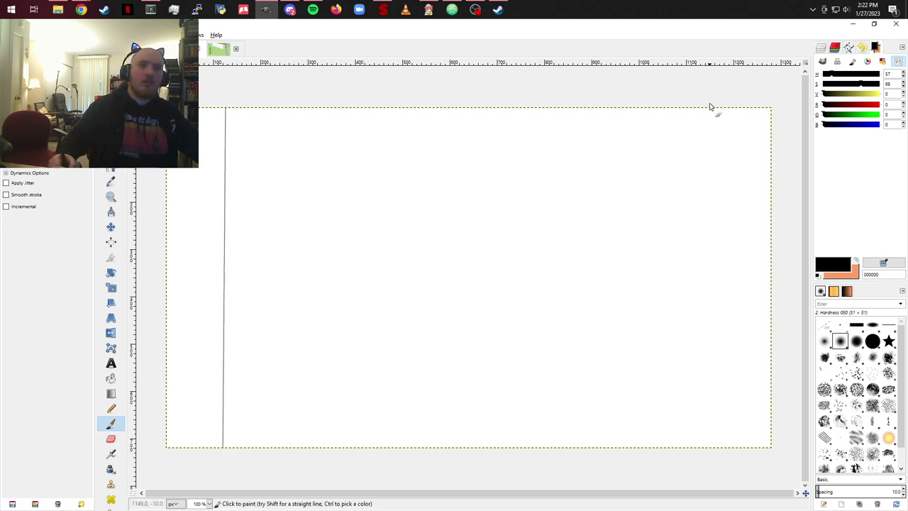
{"action": "left_click", "coordinate": [713, 465], "text": "shift"}
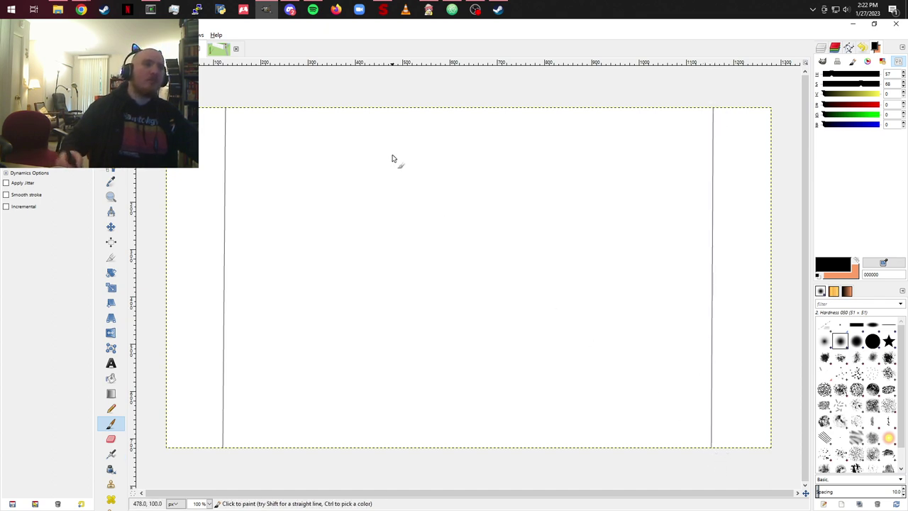
Step: Examine the mansion.png reference image again and return to the line drawing
{"action": "left_click", "coordinate": [224, 50]}
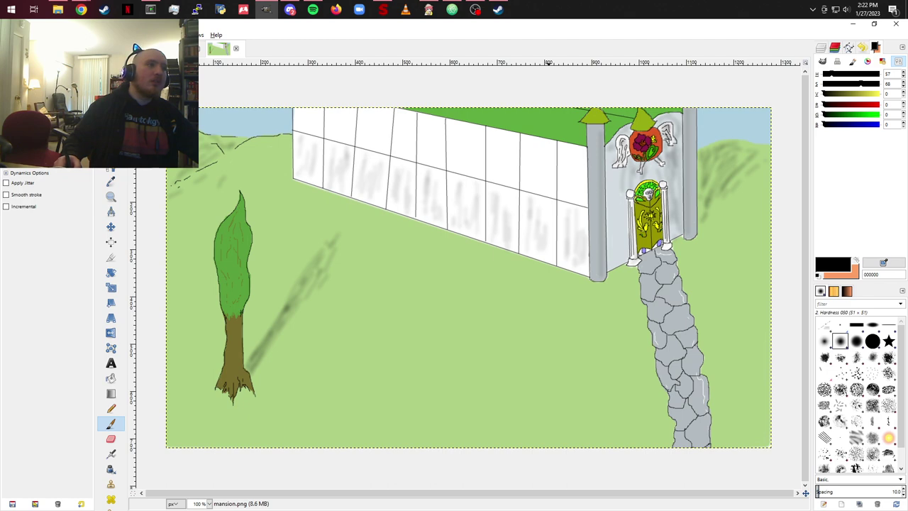
{"action": "left_click", "coordinate": [188, 48]}
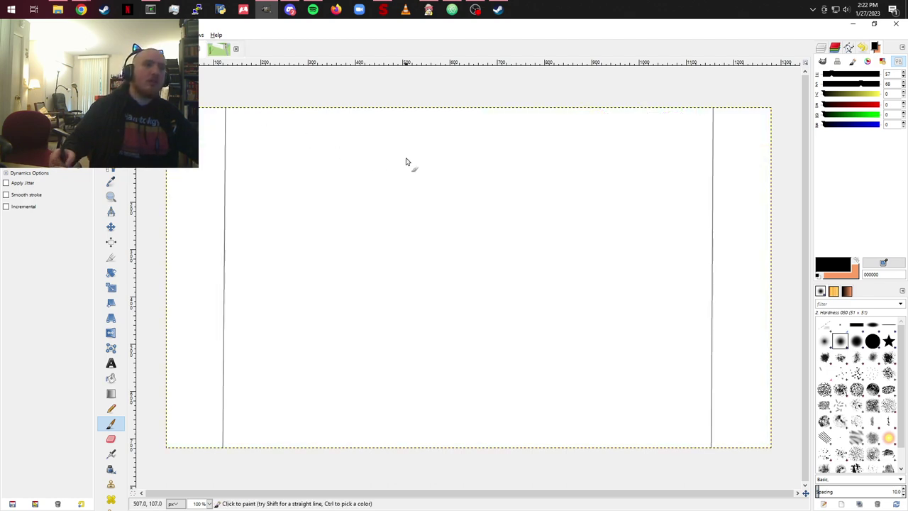
Step: Check the mansion.png reference and paint a third straight, nearly vertical black line across the full canvas height at about 615 px horizontally
{"action": "left_click", "coordinate": [223, 48]}
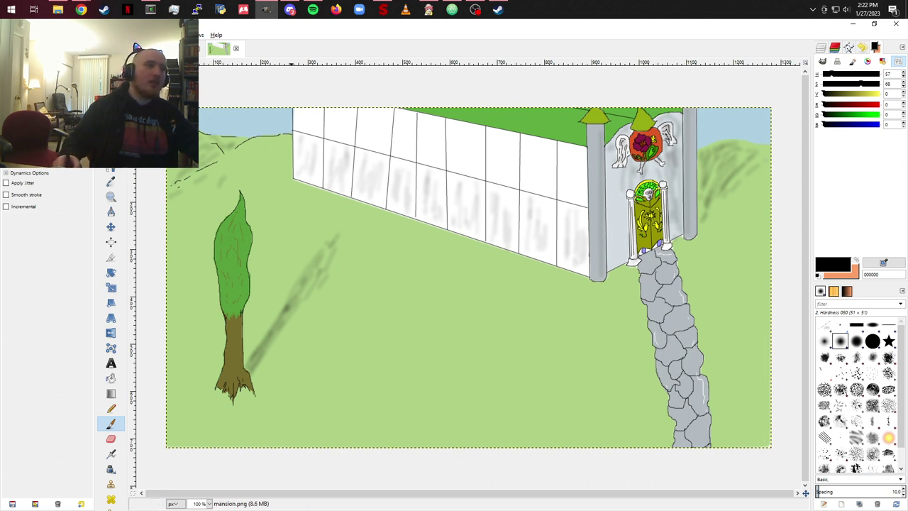
{"action": "left_click", "coordinate": [190, 48]}
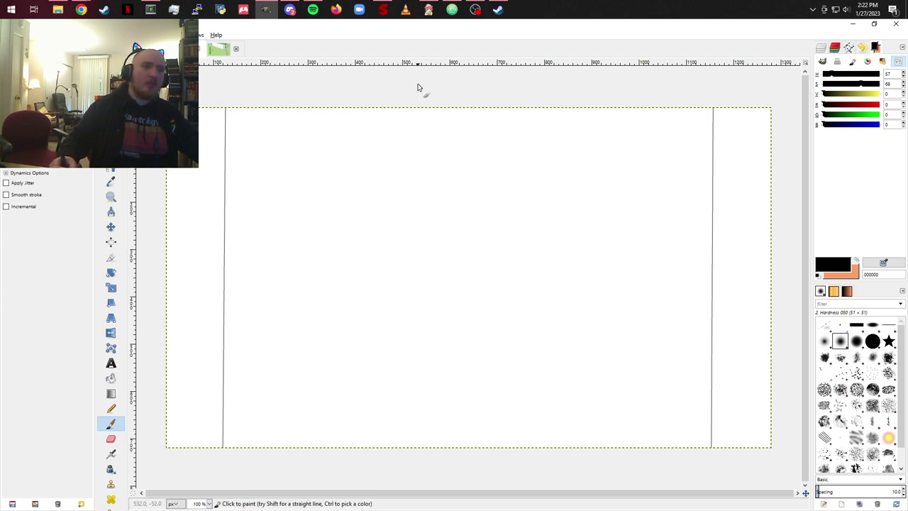
{"action": "left_click", "coordinate": [460, 88]}
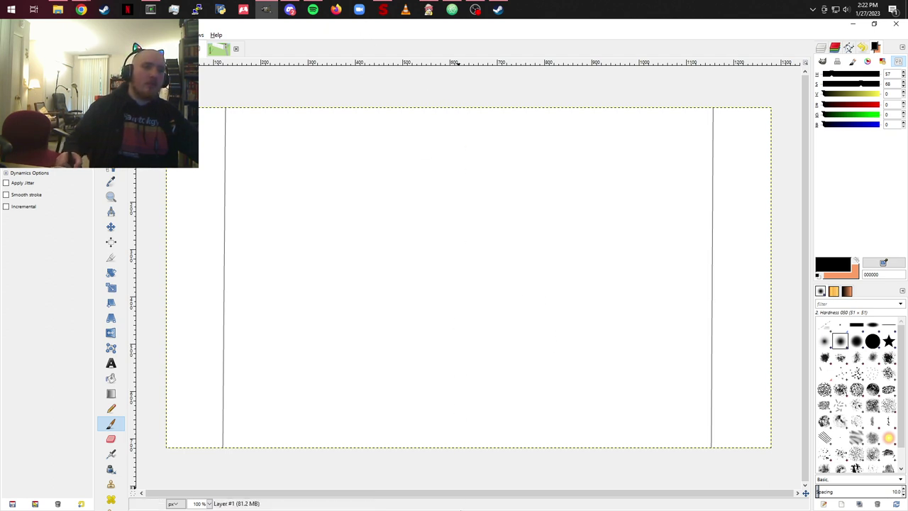
{"action": "left_click", "coordinate": [454, 485], "text": "shift"}
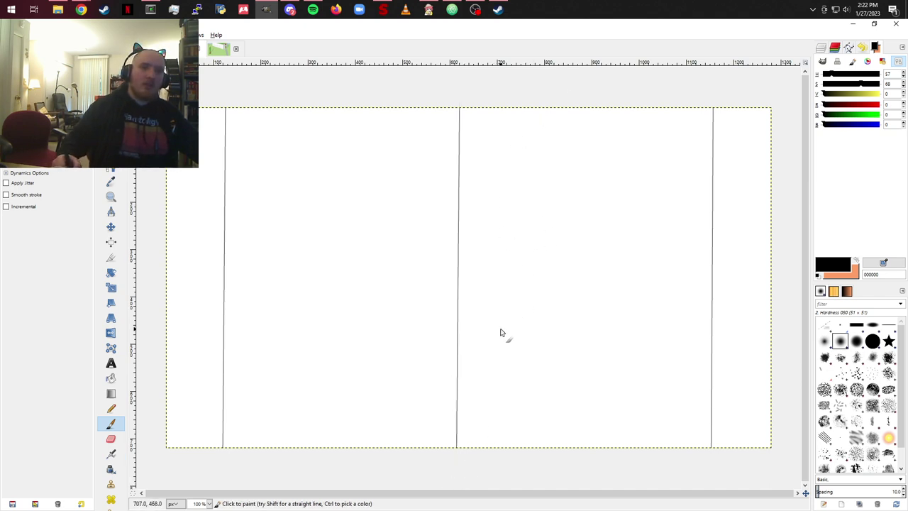
Step: Add a new transparent layer above the layer holding the three vertical lines
{"action": "left_click", "coordinate": [822, 47]}
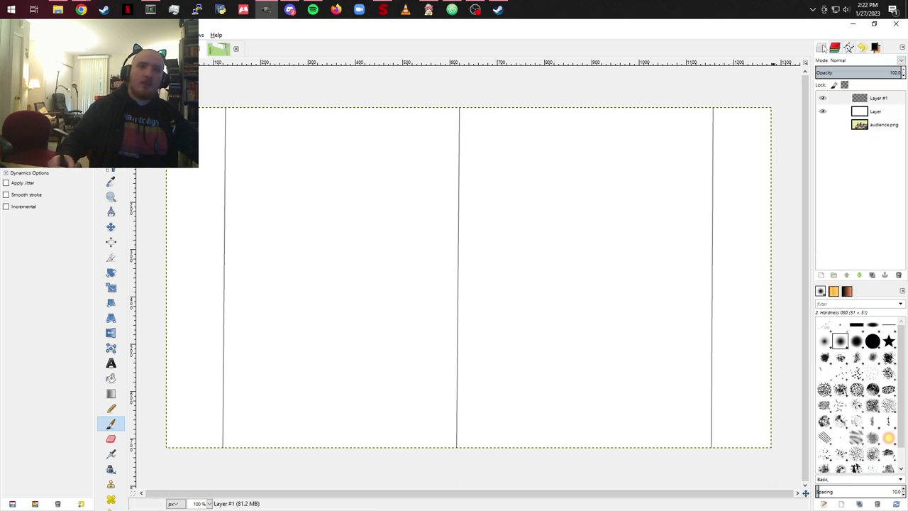
{"action": "left_click", "coordinate": [821, 274]}
{"action": "left_click", "coordinate": [826, 350]}
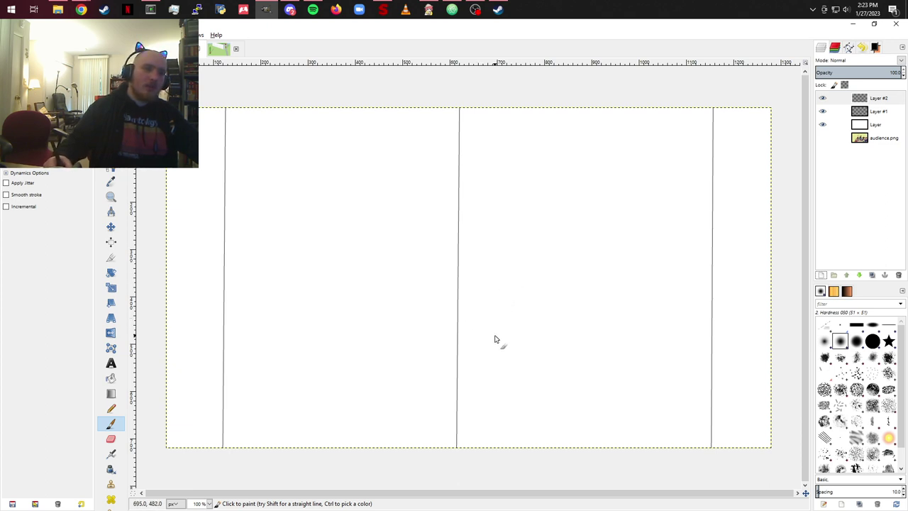
{"action": "left_click_drag", "start_coordinate": [495, 336], "coordinate": [506, 306]}
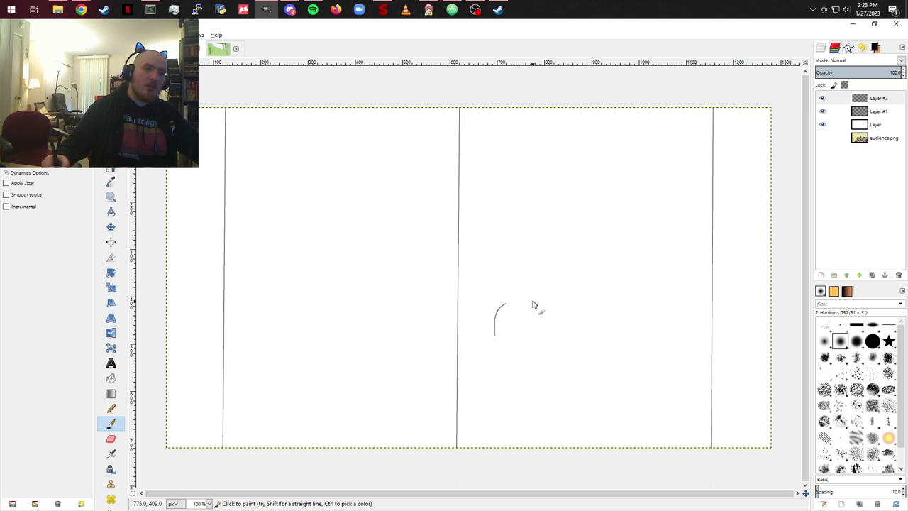
{"action": "left_click", "coordinate": [218, 49]}
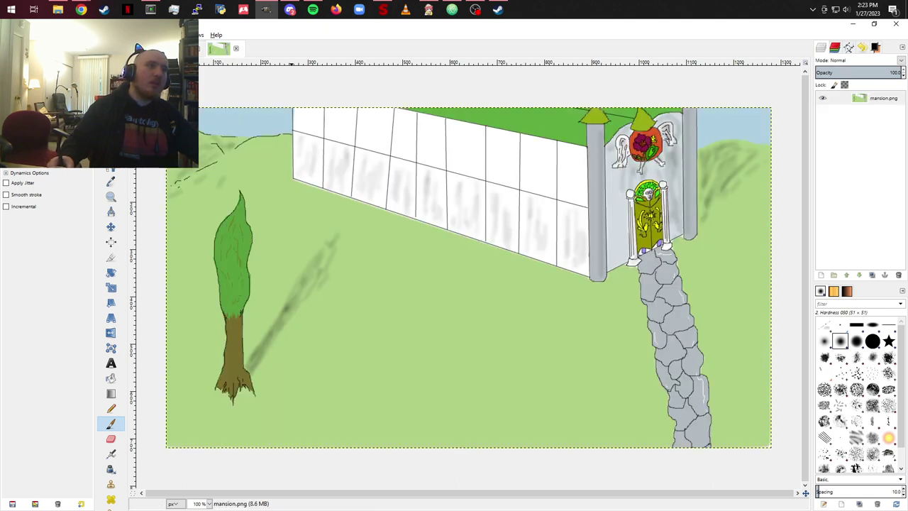
{"action": "key", "text": "alt+1"}
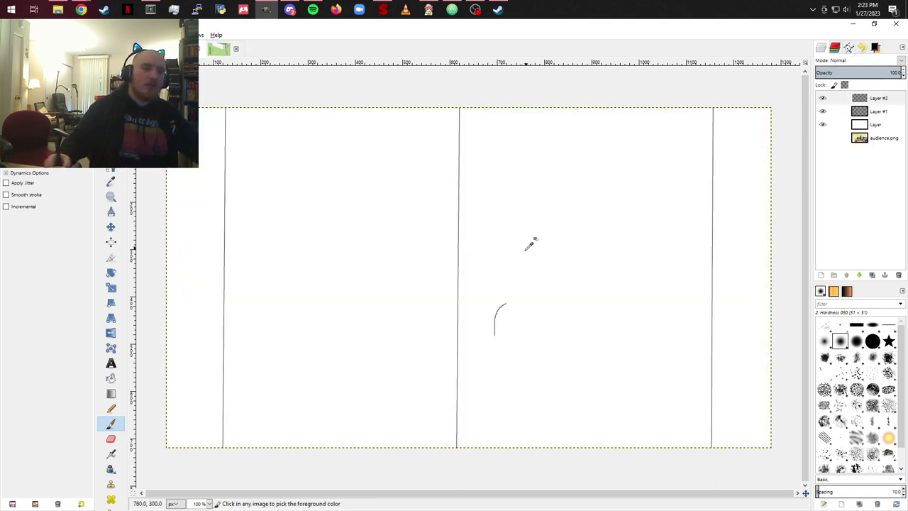
{"action": "key", "text": "ctrl+z"}
{"action": "left_click_drag", "start_coordinate": [475, 340], "coordinate": [487, 335]}
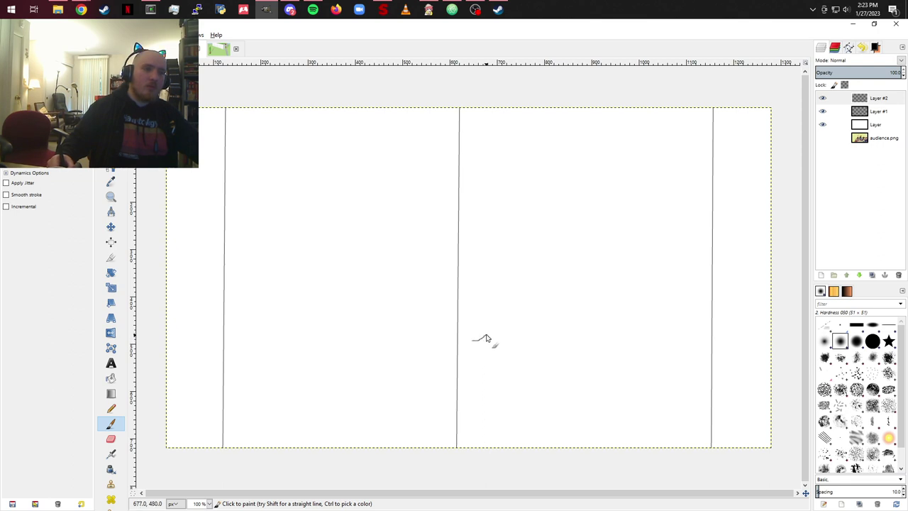
{"action": "key", "text": "ctrl+z"}
Step: Paint a bird's rounded head and sloping back between the middle and right-hand lines, from about 645 to 850 px horizontally, checking the mansion.png reference
{"action": "left_click_drag", "start_coordinate": [473, 345], "coordinate": [522, 321]}
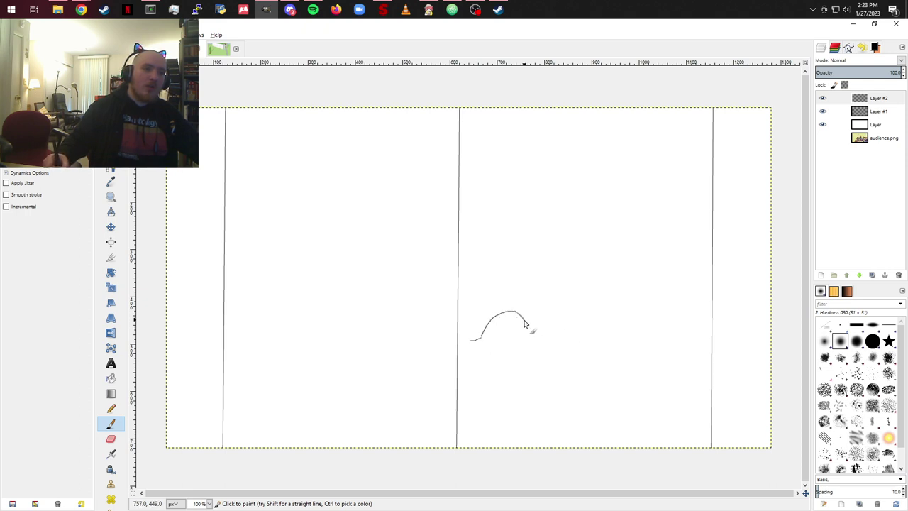
{"action": "left_click", "coordinate": [224, 51]}
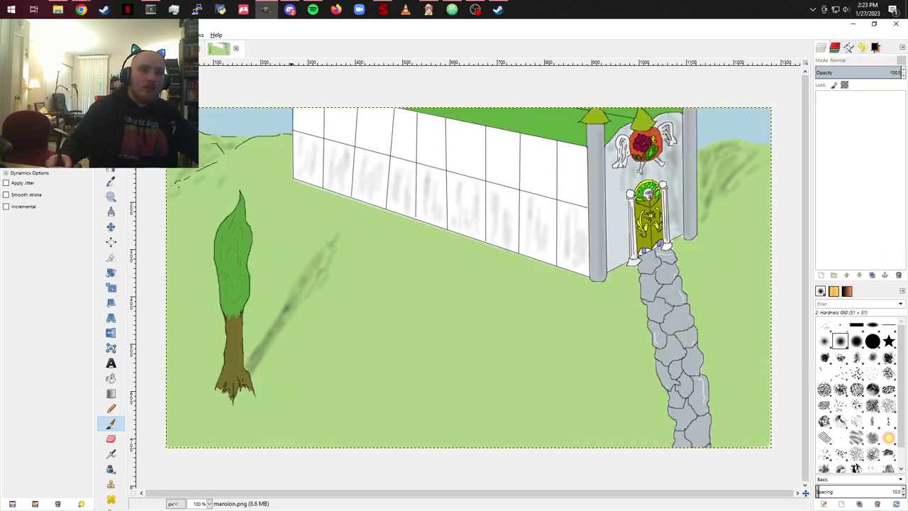
{"action": "left_click", "coordinate": [186, 49]}
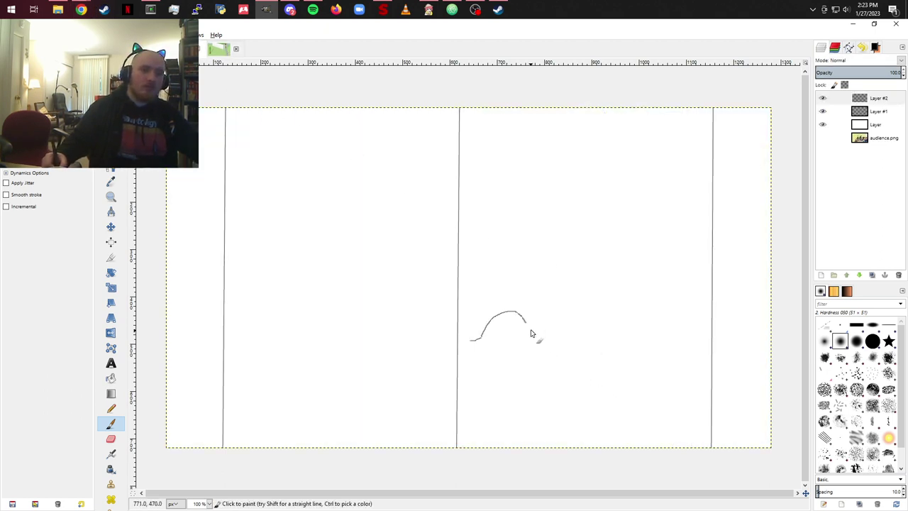
{"action": "left_click_drag", "start_coordinate": [529, 325], "coordinate": [555, 348]}
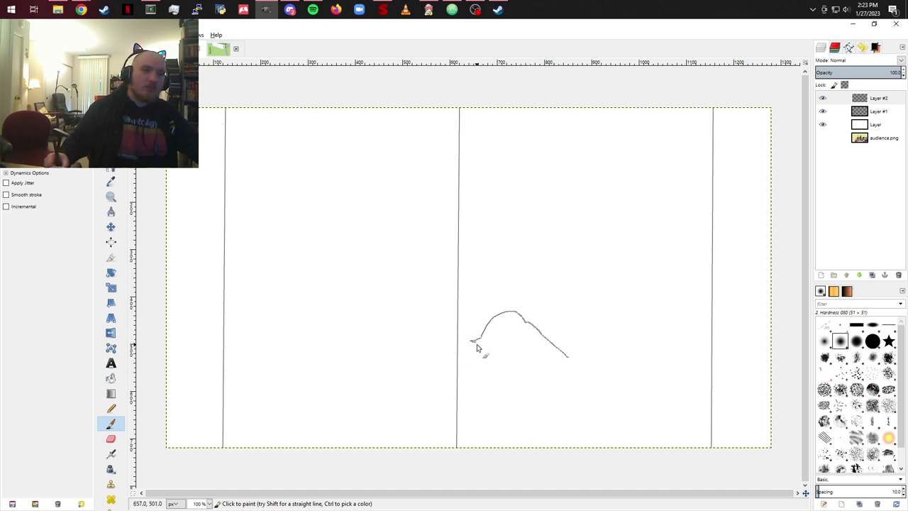
Step: Paint the bird's pointed beak and its rounded breast and belly, curving up to the tail base at about 925 px horizontally
{"action": "left_click_drag", "start_coordinate": [476, 343], "coordinate": [483, 343]}
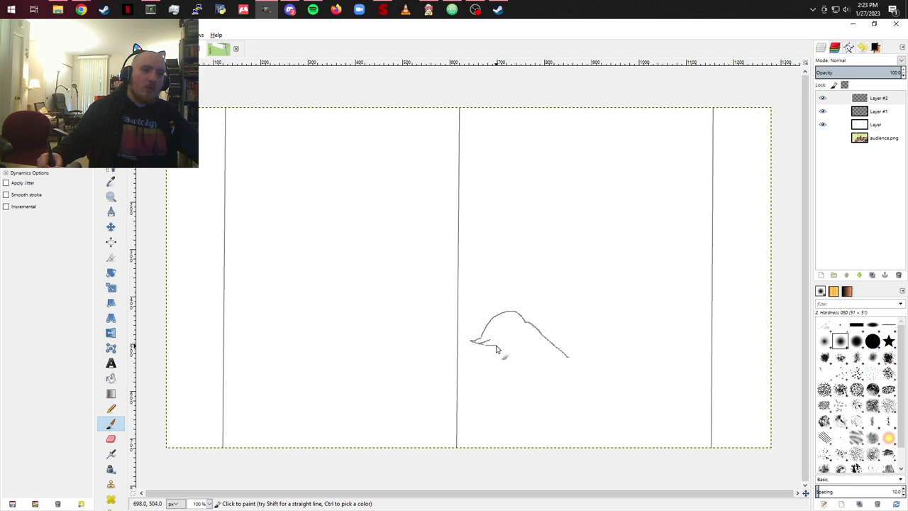
{"action": "left_click_drag", "start_coordinate": [496, 352], "coordinate": [511, 371]}
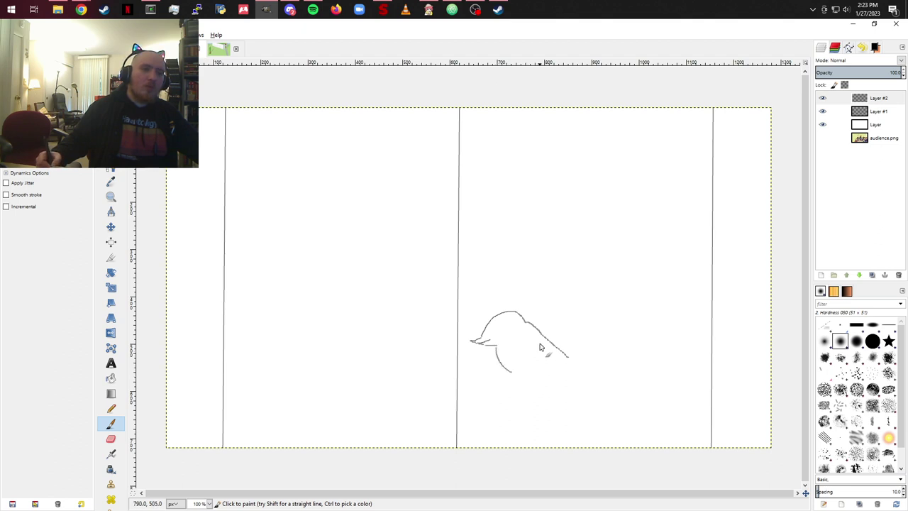
{"action": "left_click", "coordinate": [210, 49]}
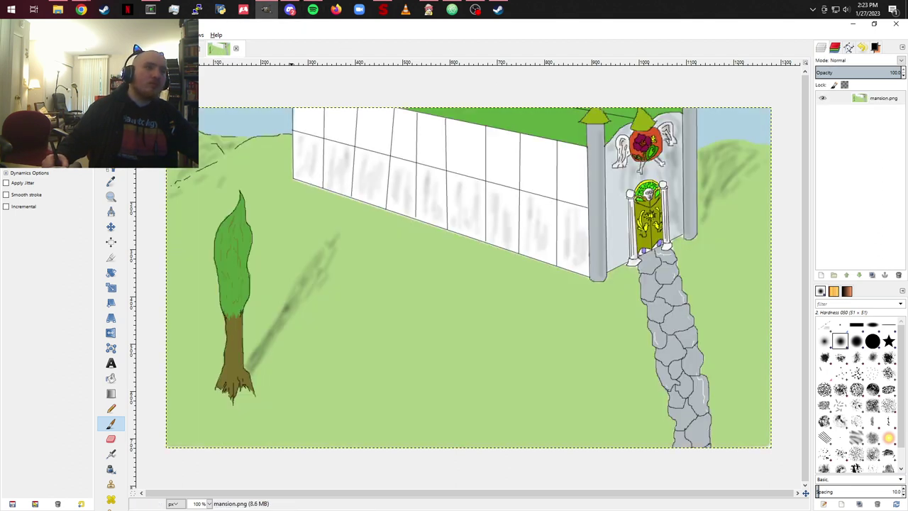
{"action": "left_click", "coordinate": [189, 48]}
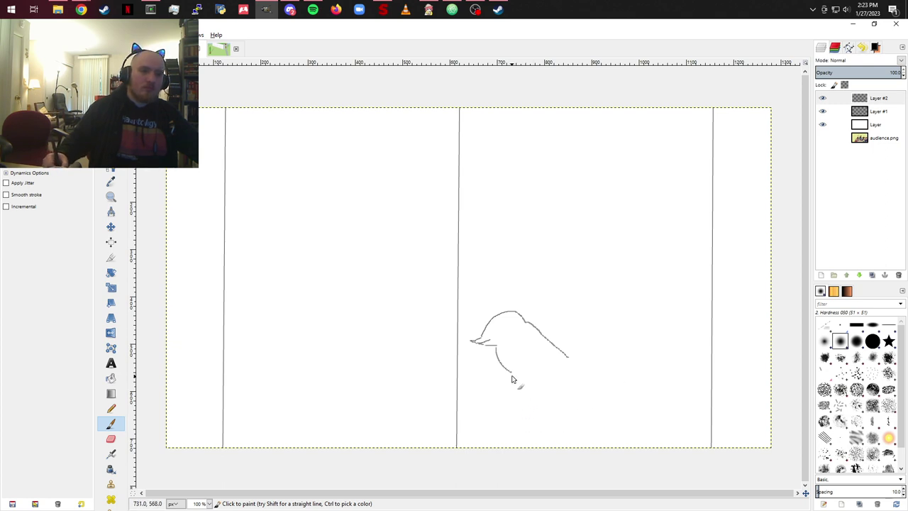
{"action": "left_click_drag", "start_coordinate": [511, 376], "coordinate": [552, 377]}
{"action": "left_click", "coordinate": [216, 49]}
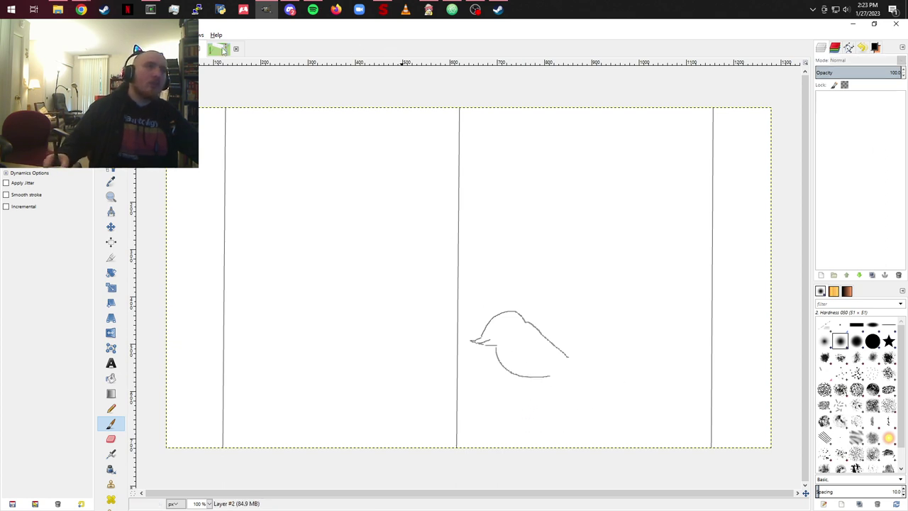
{"action": "left_click", "coordinate": [189, 49]}
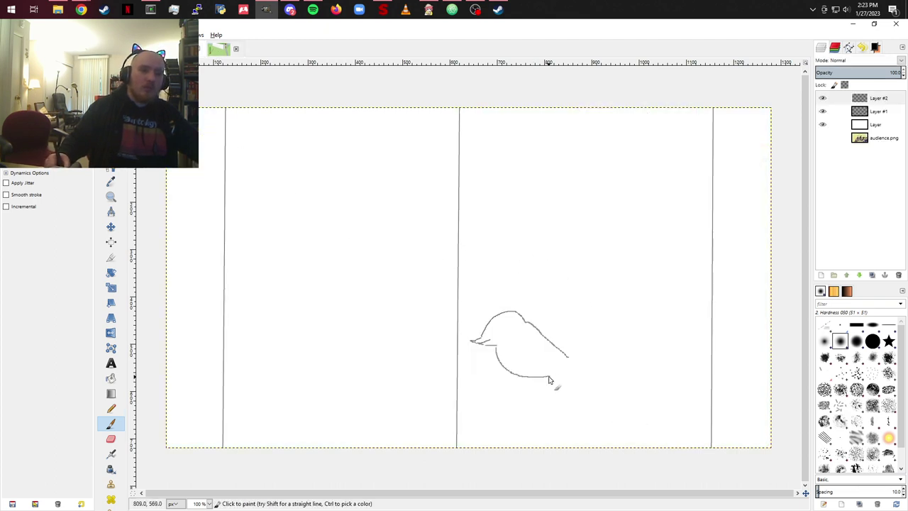
{"action": "left_click_drag", "start_coordinate": [551, 377], "coordinate": [603, 360]}
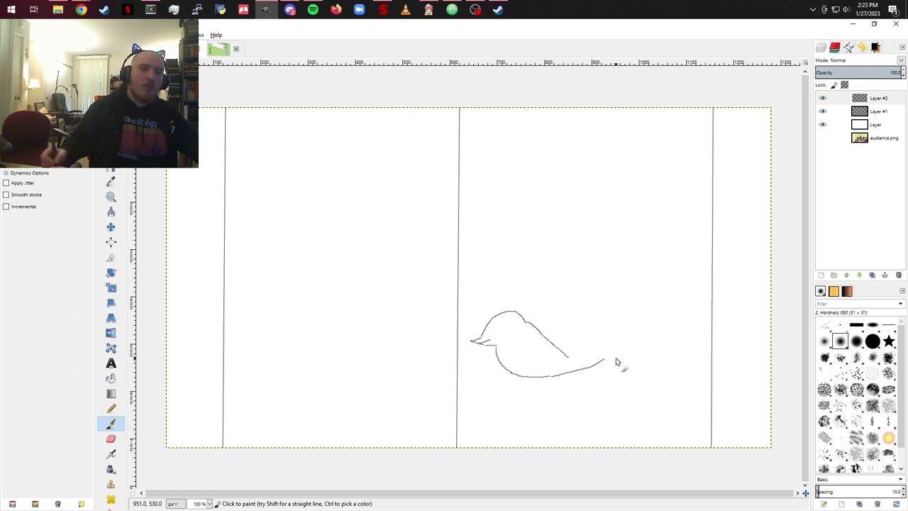
Step: Paint the tail's long outer edge in joined straight segments, rising from the belly's end to about 75 px below the canvas top
{"action": "left_click", "coordinate": [635, 322]}
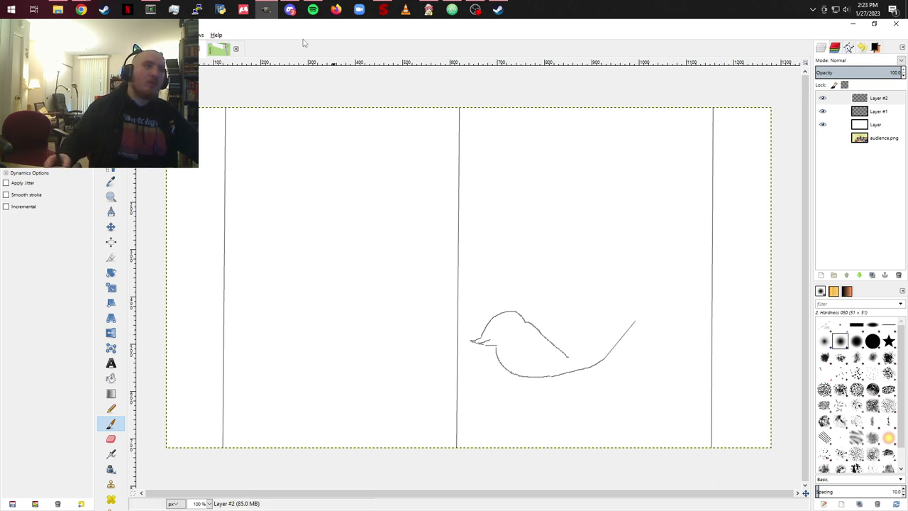
{"action": "left_click", "coordinate": [201, 47]}
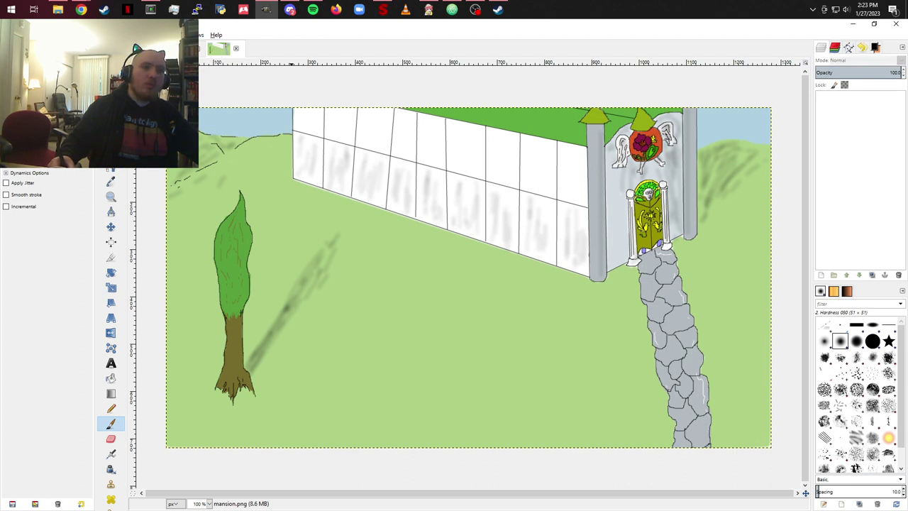
{"action": "left_click", "coordinate": [201, 47]}
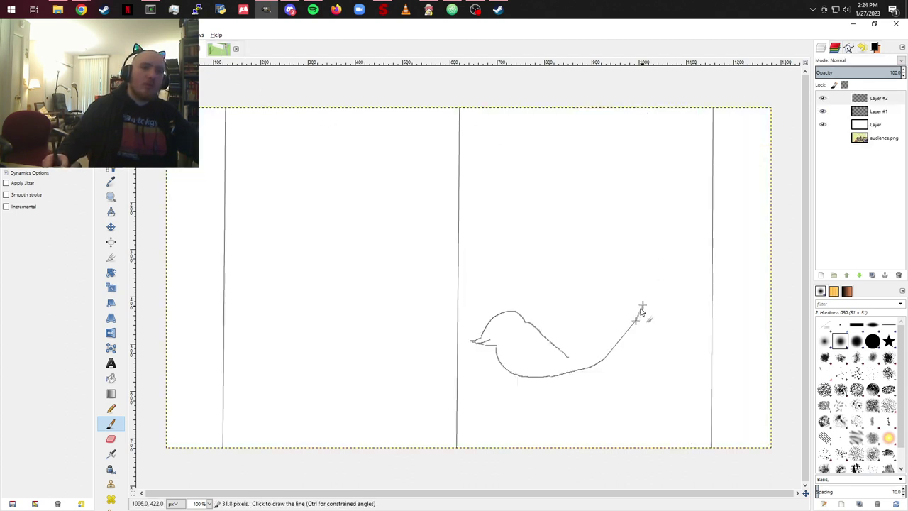
{"action": "left_click_drag", "start_coordinate": [644, 305], "coordinate": [658, 248]}
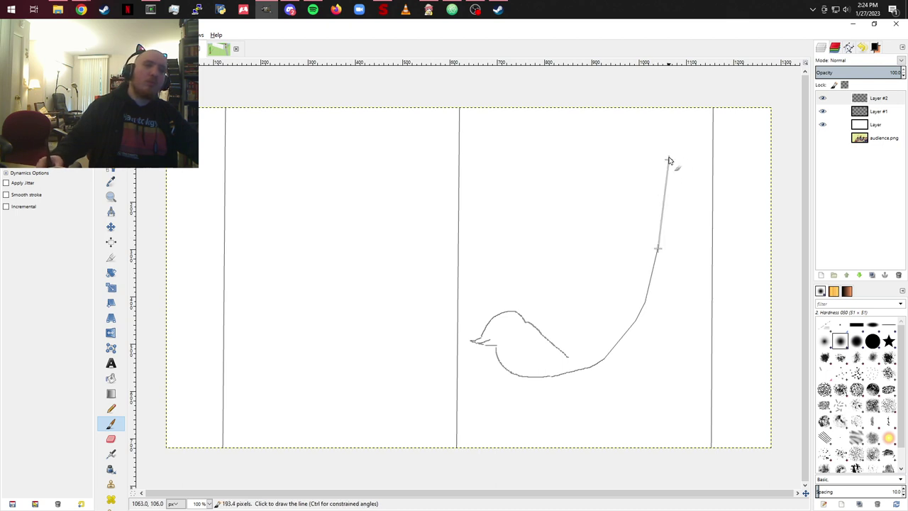
{"action": "left_click", "coordinate": [668, 144], "text": "shift"}
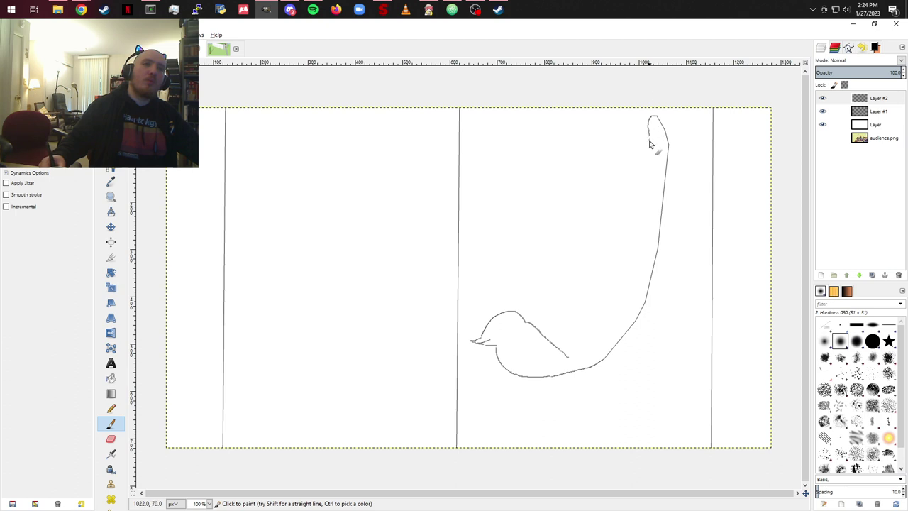
Step: Paint three rounded feather tips at the top of the tail and its inner edge curving down to join the bird's back
{"action": "left_click_drag", "start_coordinate": [650, 142], "coordinate": [654, 196]}
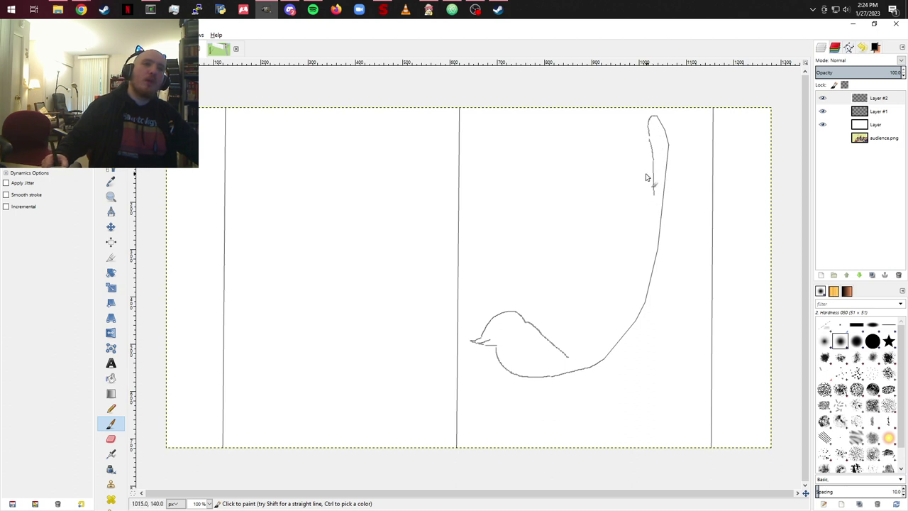
{"action": "mouse_move", "coordinate": [650, 136]}
{"action": "left_mouse_down"}
{"action": "mouse_move", "coordinate": [627, 117]}
{"action": "mouse_move", "coordinate": [621, 128]}
{"action": "mouse_move", "coordinate": [642, 196]}
{"action": "left_mouse_up"}
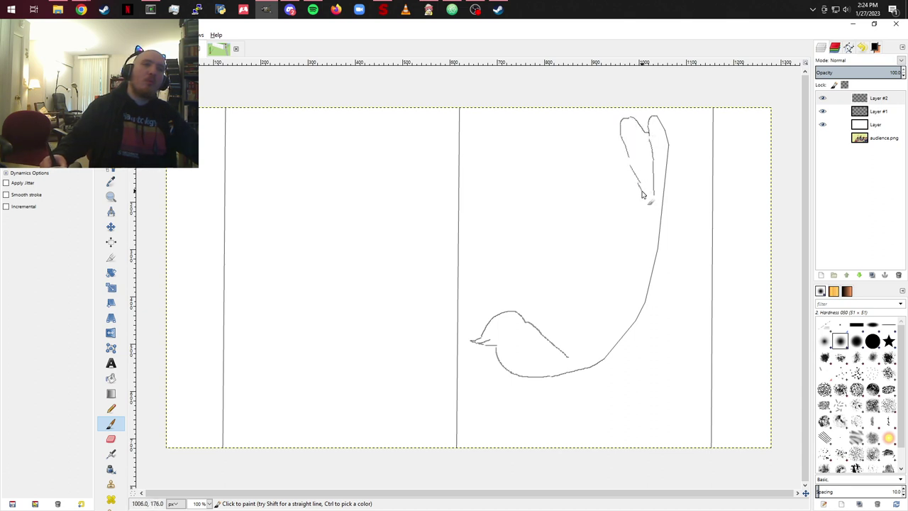
{"action": "key", "text": "ctrl+z"}
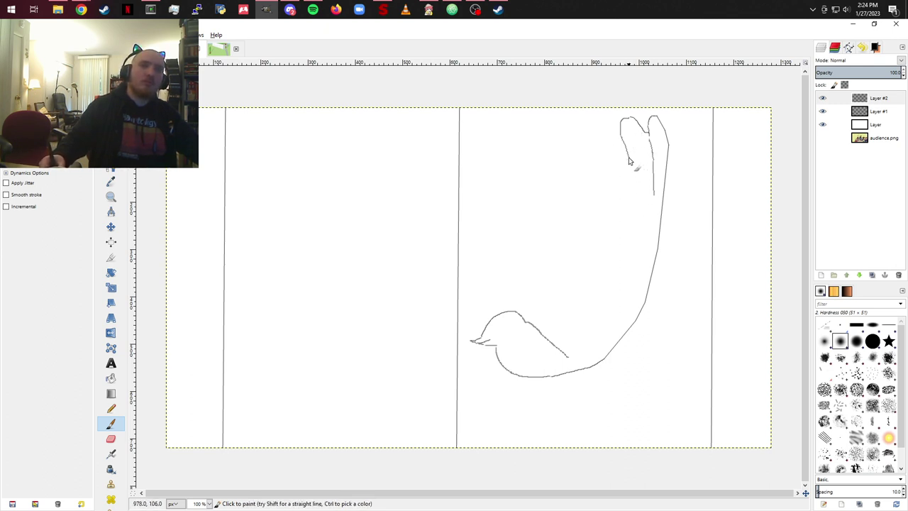
{"action": "mouse_move", "coordinate": [645, 188]}
{"action": "left_mouse_down"}
{"action": "mouse_move", "coordinate": [623, 140]}
{"action": "mouse_move", "coordinate": [592, 125]}
{"action": "left_mouse_up"}
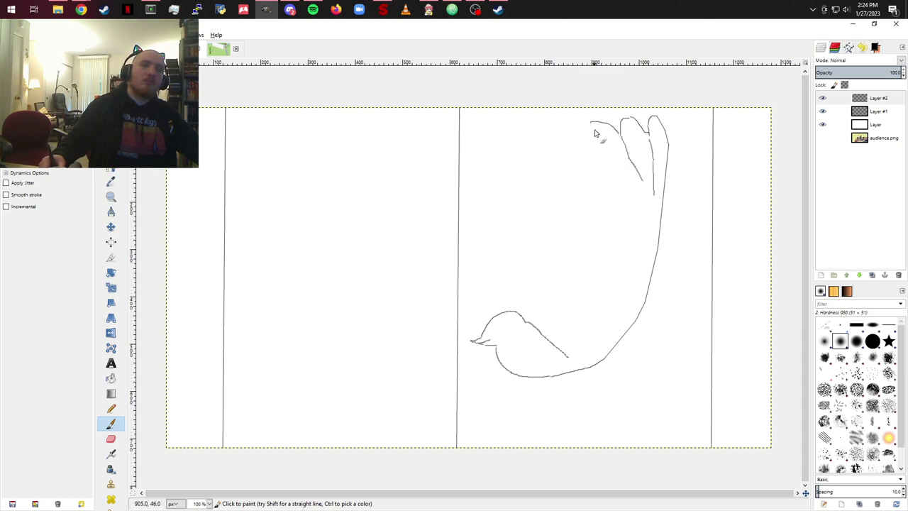
{"action": "key", "text": "ctrl+z"}
{"action": "left_click_drag", "start_coordinate": [608, 142], "coordinate": [635, 242]}
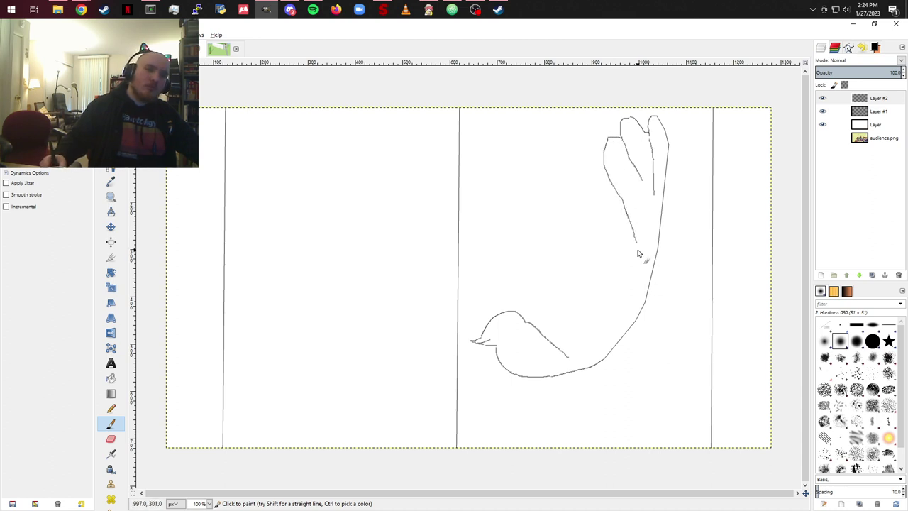
{"action": "left_click_drag", "start_coordinate": [640, 264], "coordinate": [640, 286]}
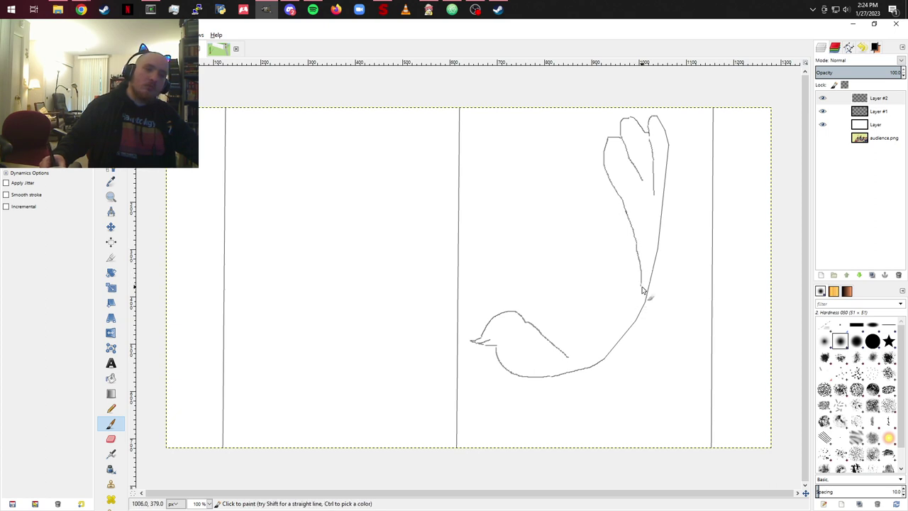
{"action": "mouse_move", "coordinate": [643, 289]}
{"action": "left_mouse_down"}
{"action": "mouse_move", "coordinate": [628, 327]}
{"action": "mouse_move", "coordinate": [573, 363]}
{"action": "left_mouse_up"}
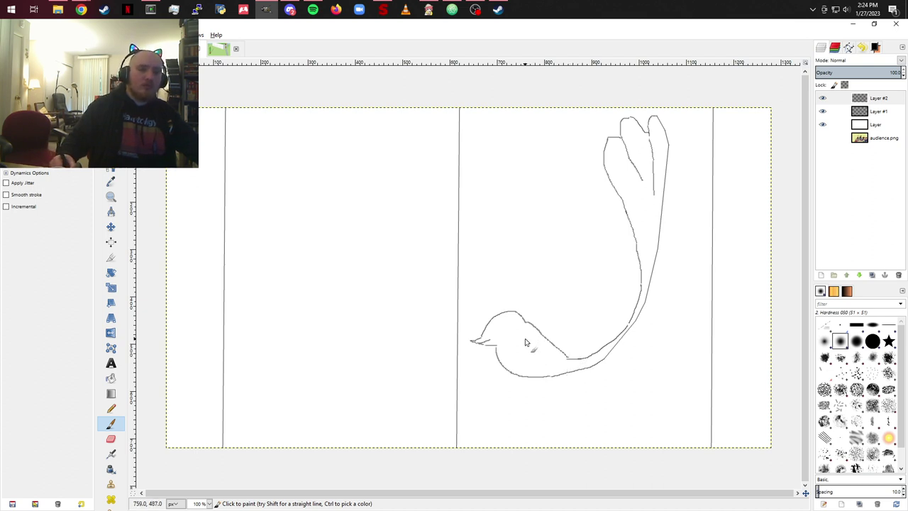
Step: Paint a curved folded wing on the bird's body with short feather strokes at its rear end
{"action": "mouse_move", "coordinate": [523, 340]}
{"action": "left_mouse_down"}
{"action": "mouse_move", "coordinate": [541, 370]}
{"action": "mouse_move", "coordinate": [559, 361]}
{"action": "mouse_move", "coordinate": [545, 372]}
{"action": "mouse_move", "coordinate": [567, 367]}
{"action": "left_mouse_up"}
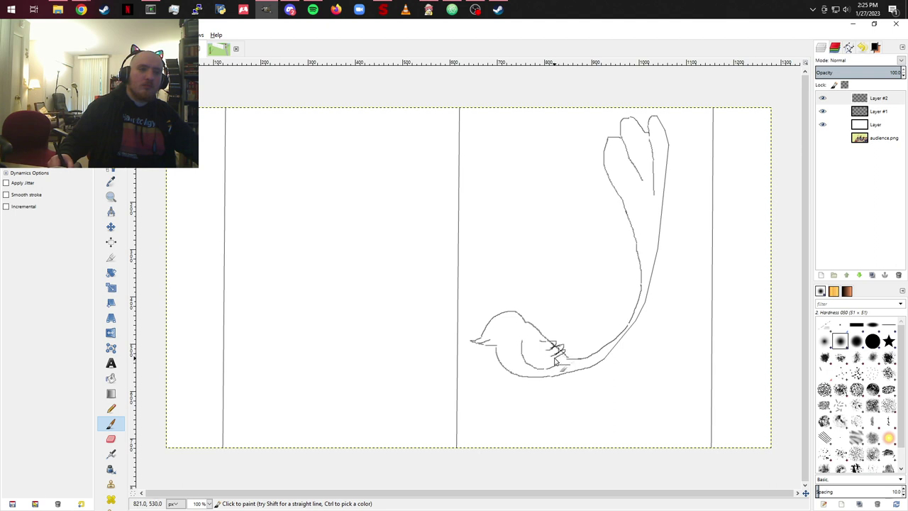
{"action": "mouse_move", "coordinate": [565, 359]}
{"action": "left_mouse_down"}
{"action": "mouse_move", "coordinate": [579, 362]}
{"action": "mouse_move", "coordinate": [562, 364]}
{"action": "left_mouse_up"}
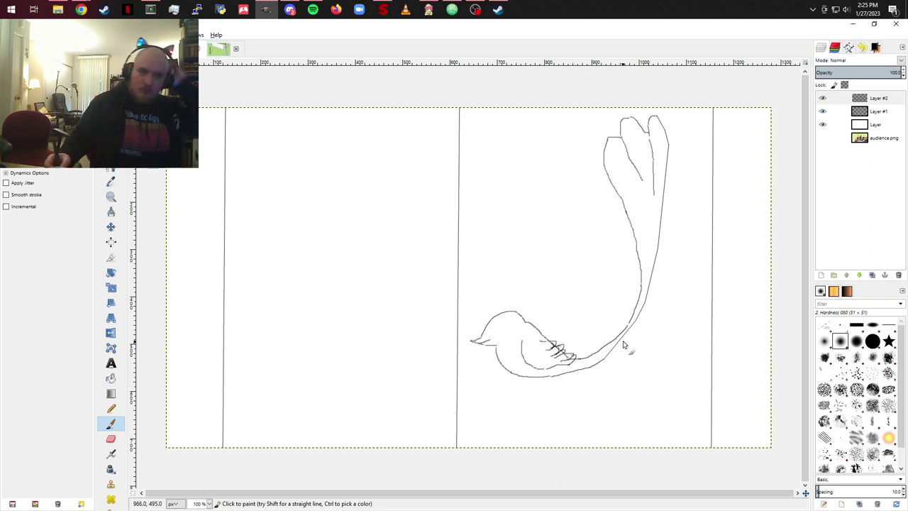
Step: Undo the last feather strokes at the wing's rear end and check the mansion image for reference
{"action": "key", "text": "ctrl+z"}
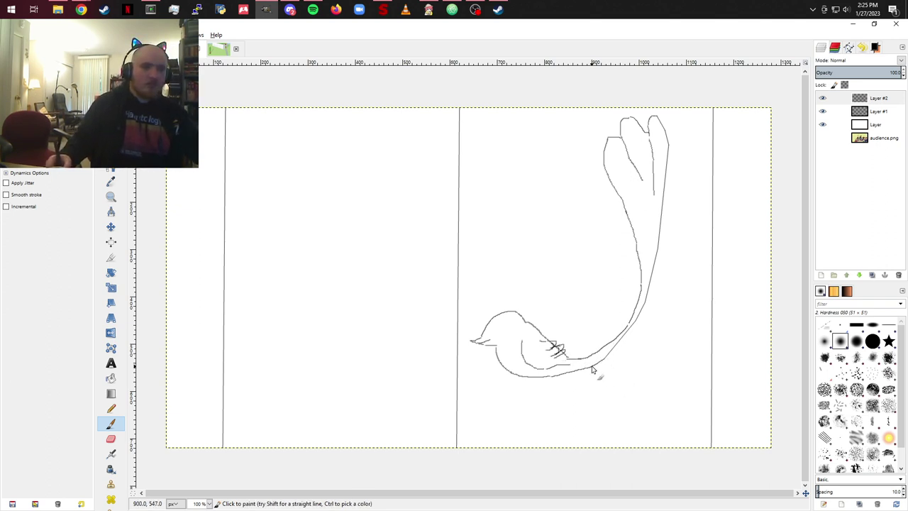
{"action": "key", "text": "ctrl+z"}
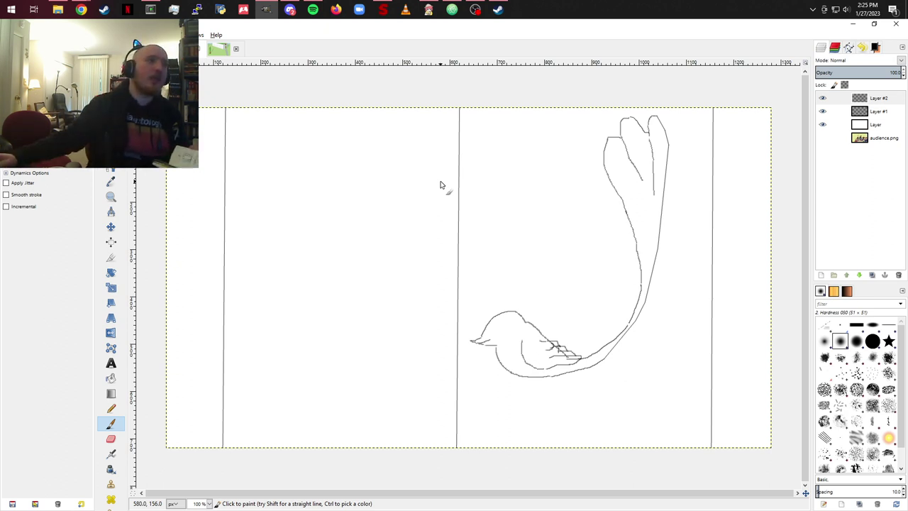
{"action": "left_click", "coordinate": [221, 51]}
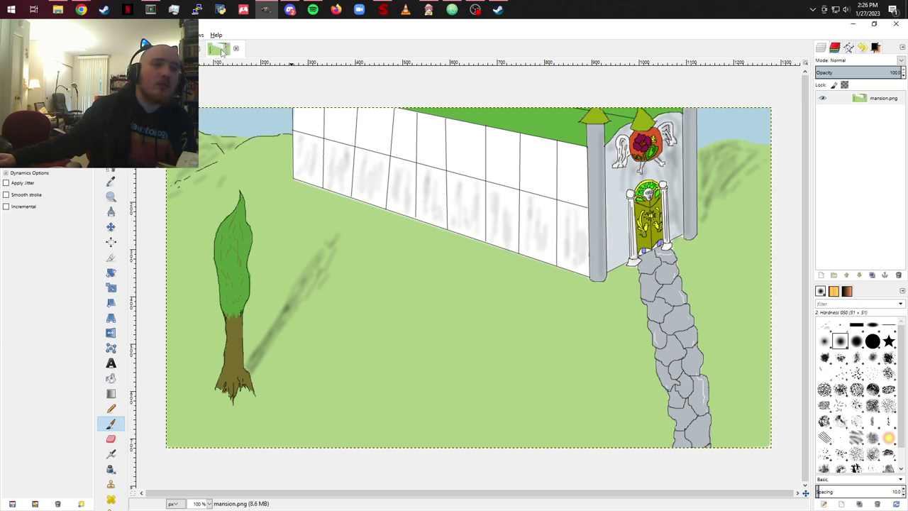
{"action": "left_click", "coordinate": [190, 48]}
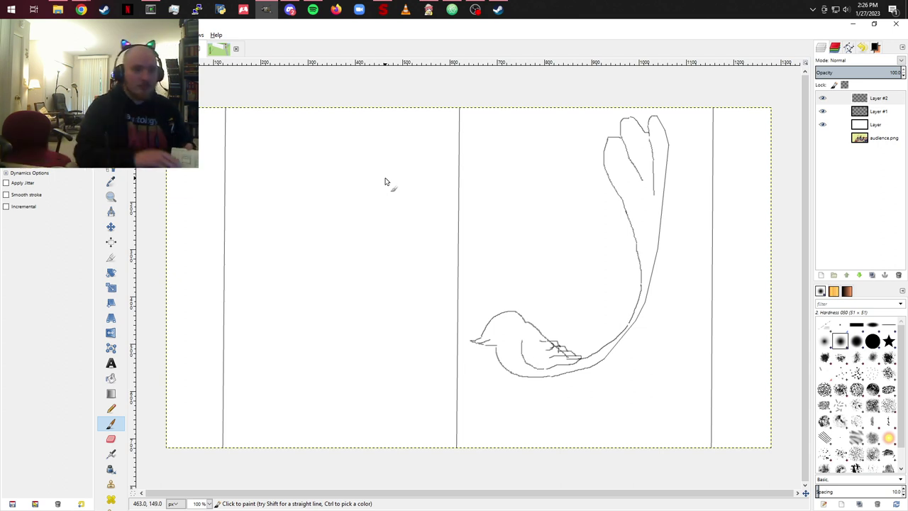
Step: Undo the wing, tail, belly, lower beak and back strokes, leaving only the curve of the bird's head and upper beak
{"action": "key", "text": "ctrl"}
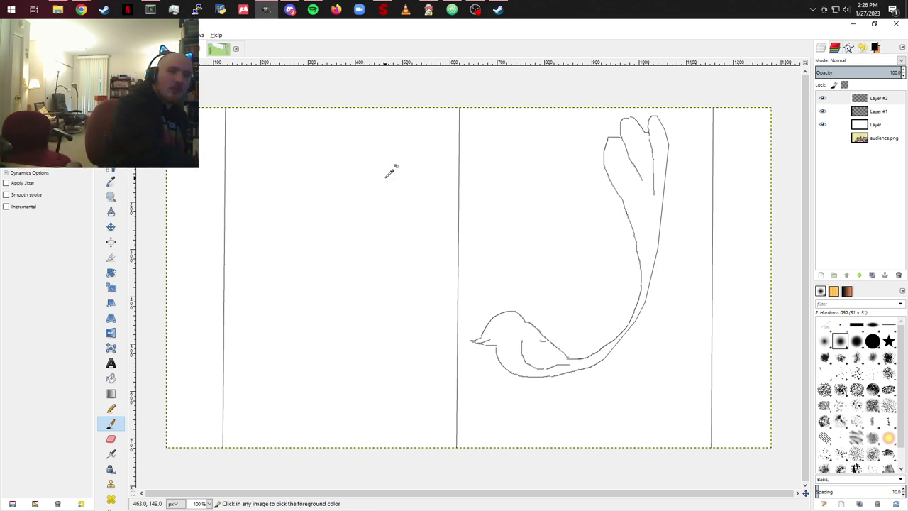
{"action": "key", "text": "ctrl+z"}
{"action": "key", "text": "ctrl+z"}
{"action": "key", "text": "ctrl+z"}
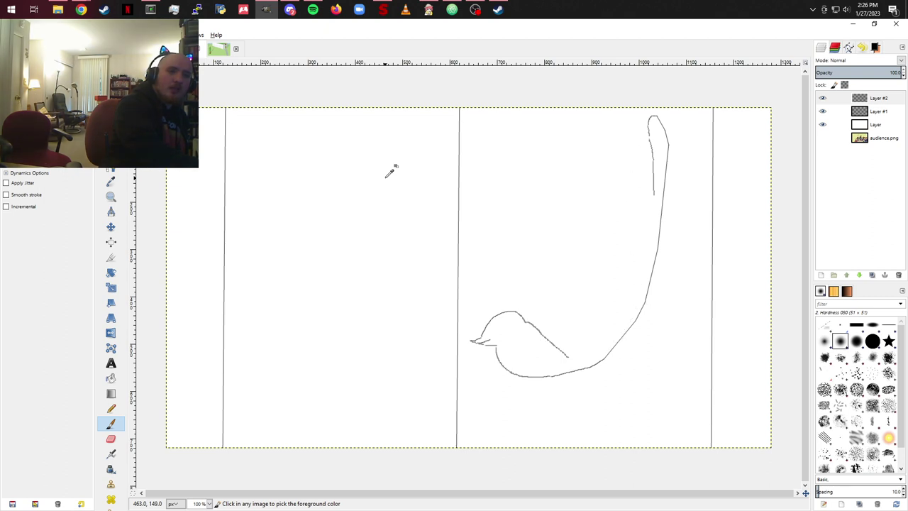
{"action": "key", "text": "ctrl+z"}
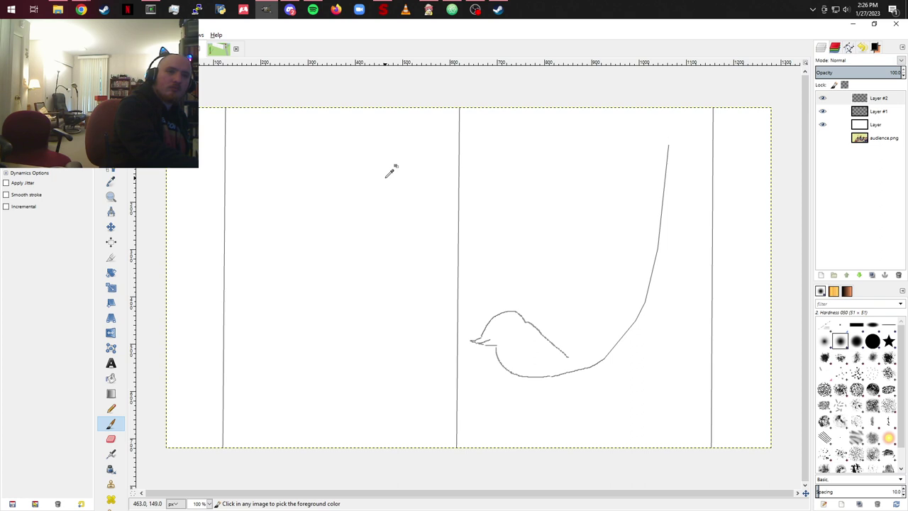
{"action": "key", "text": "ctrl+z"}
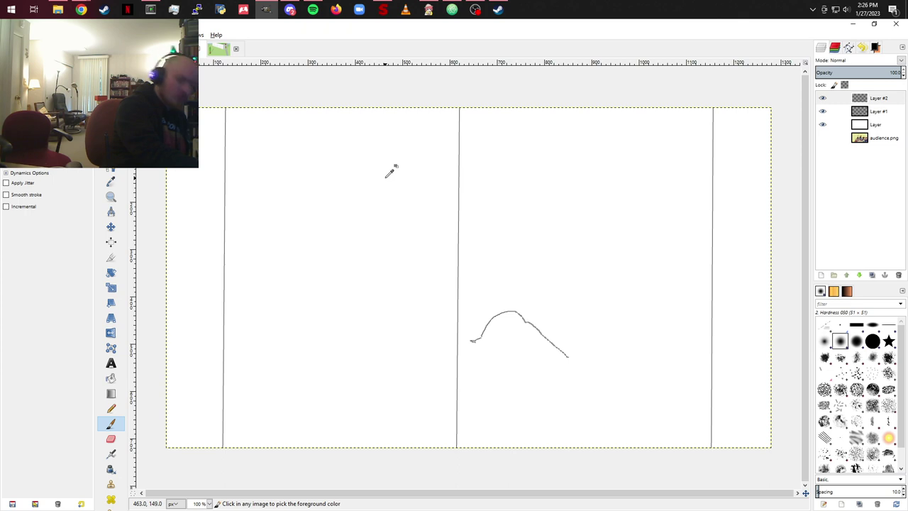
{"action": "key", "text": "ctrl+z"}
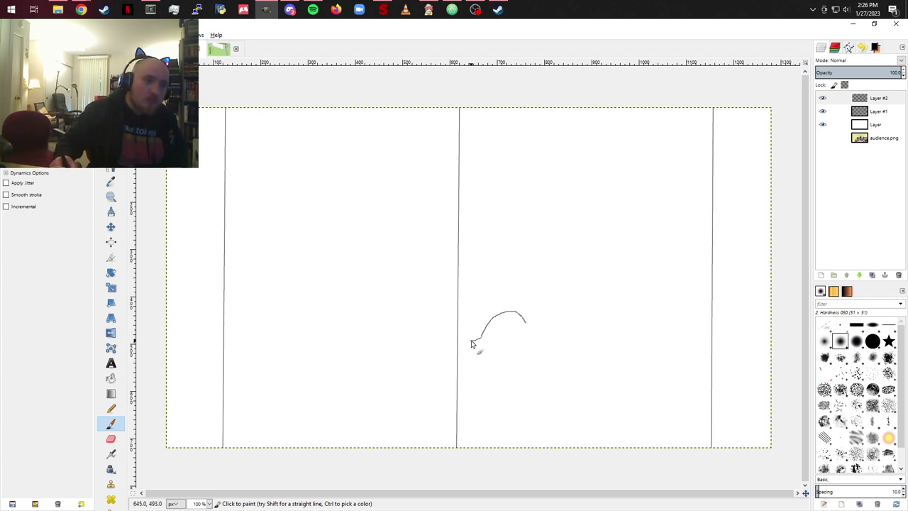
Step: Finish the bird's face with a lower beak, chin and small oval eye, and outline an upright body tapering to a point below
{"action": "left_click_drag", "start_coordinate": [471, 344], "coordinate": [488, 341]}
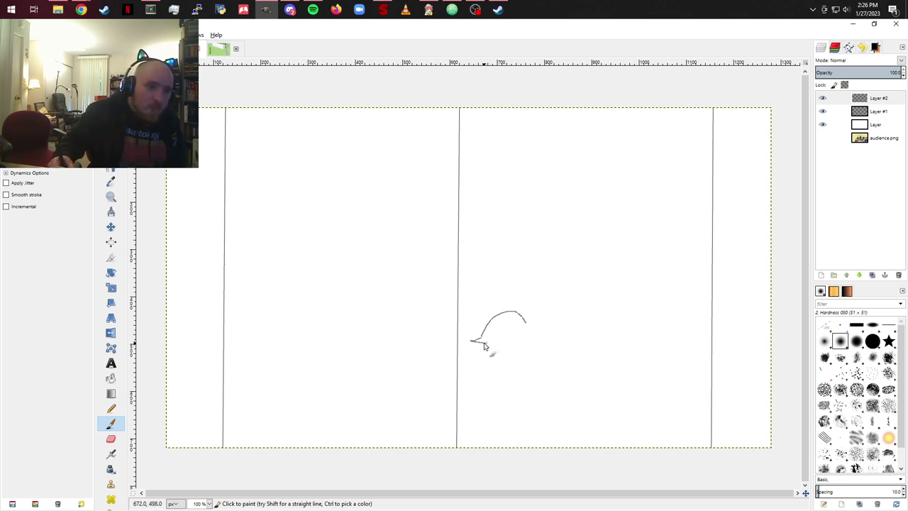
{"action": "left_click_drag", "start_coordinate": [488, 348], "coordinate": [500, 346]}
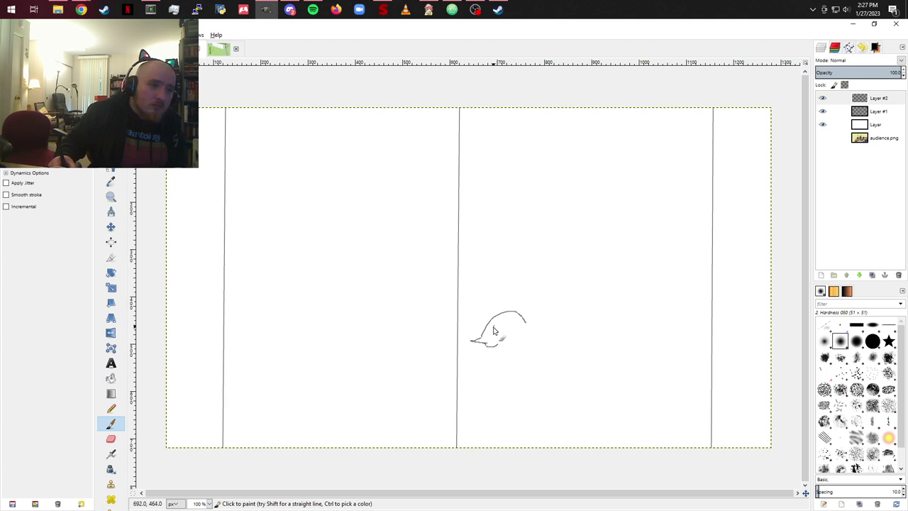
{"action": "left_click_drag", "start_coordinate": [496, 326], "coordinate": [494, 325]}
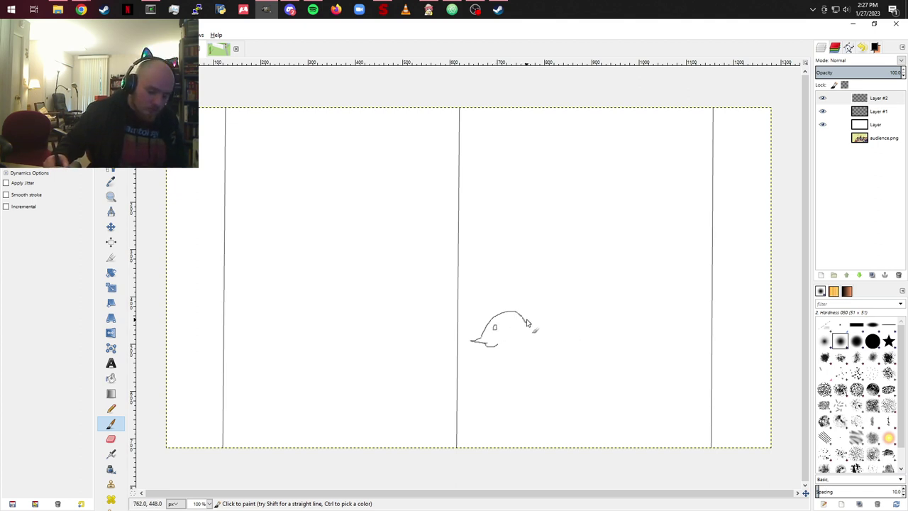
{"action": "mouse_move", "coordinate": [526, 324]}
{"action": "left_mouse_down"}
{"action": "mouse_move", "coordinate": [534, 382]}
{"action": "mouse_move", "coordinate": [513, 418]}
{"action": "left_mouse_up"}
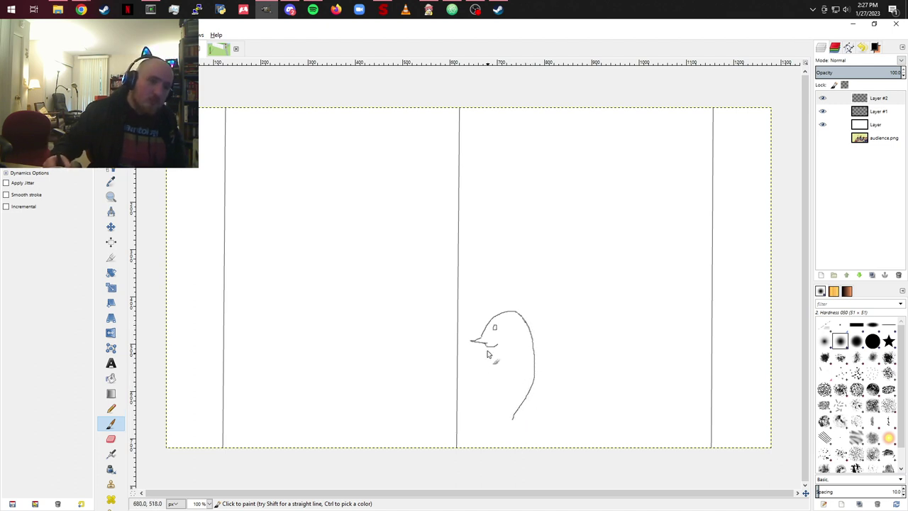
{"action": "mouse_move", "coordinate": [493, 348]}
{"action": "left_mouse_down"}
{"action": "mouse_move", "coordinate": [491, 404]}
{"action": "mouse_move", "coordinate": [511, 428]}
{"action": "mouse_move", "coordinate": [513, 417]}
{"action": "left_mouse_up"}
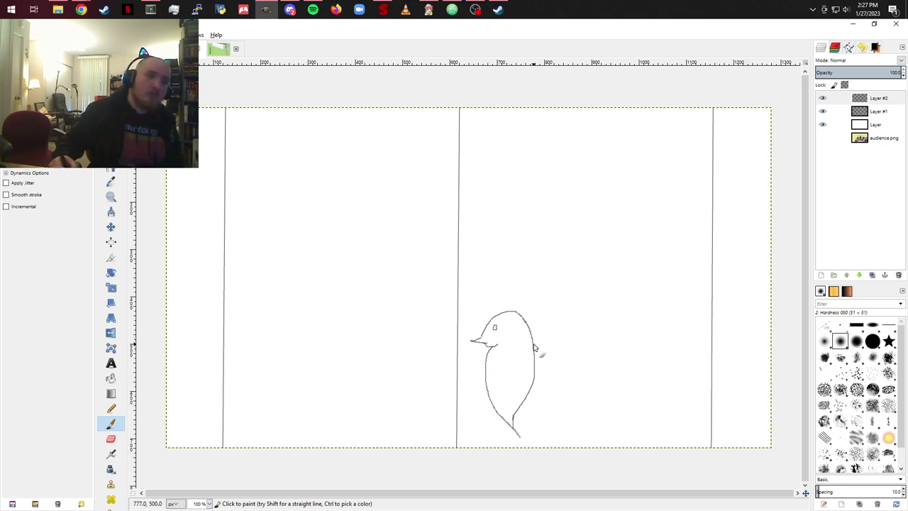
Step: Paint a curved tail stem rising from the bird's back over its head, ending in one small narrow feather
{"action": "left_click_drag", "start_coordinate": [535, 348], "coordinate": [550, 298]}
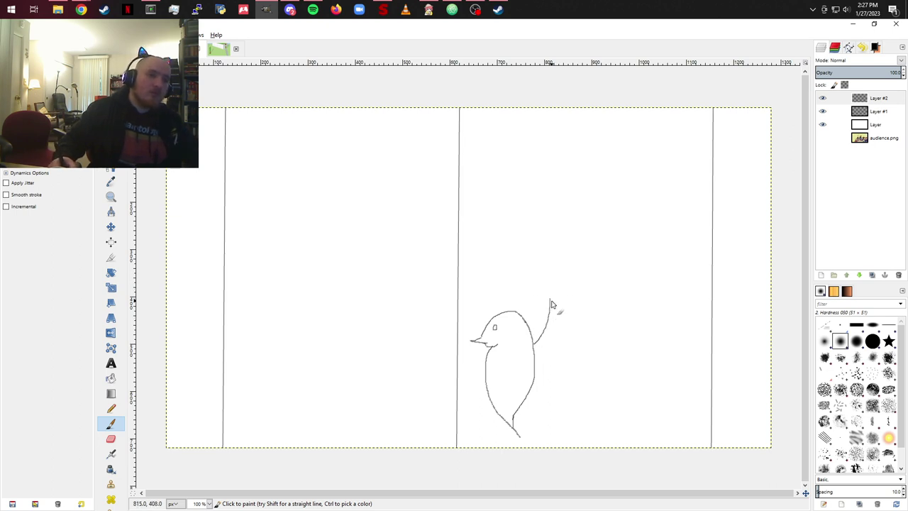
{"action": "mouse_move", "coordinate": [550, 303]}
{"action": "left_mouse_down"}
{"action": "mouse_move", "coordinate": [531, 259]}
{"action": "mouse_move", "coordinate": [508, 237]}
{"action": "left_mouse_up"}
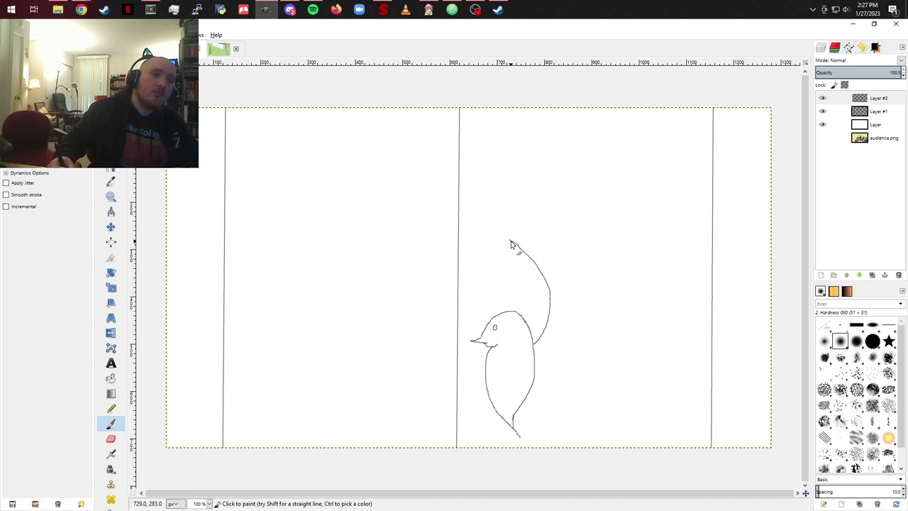
{"action": "left_click_drag", "start_coordinate": [508, 238], "coordinate": [504, 213]}
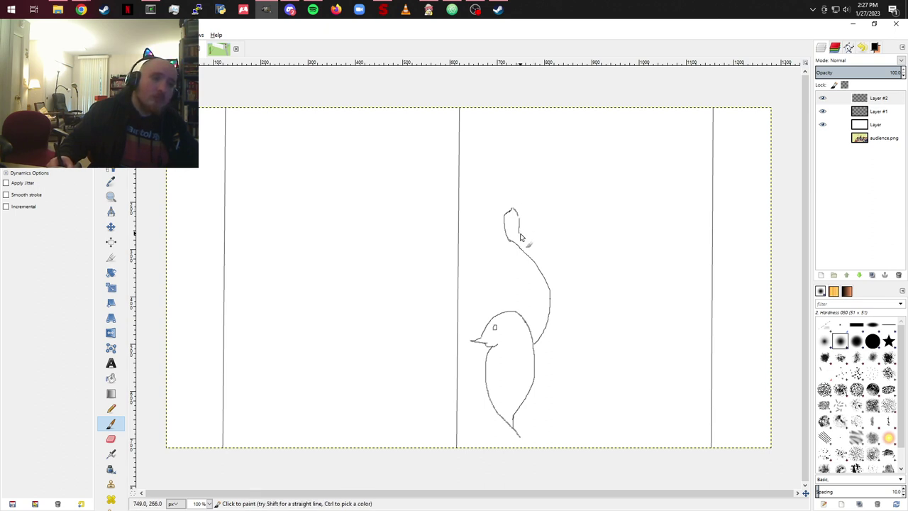
{"action": "left_click_drag", "start_coordinate": [520, 237], "coordinate": [536, 259]}
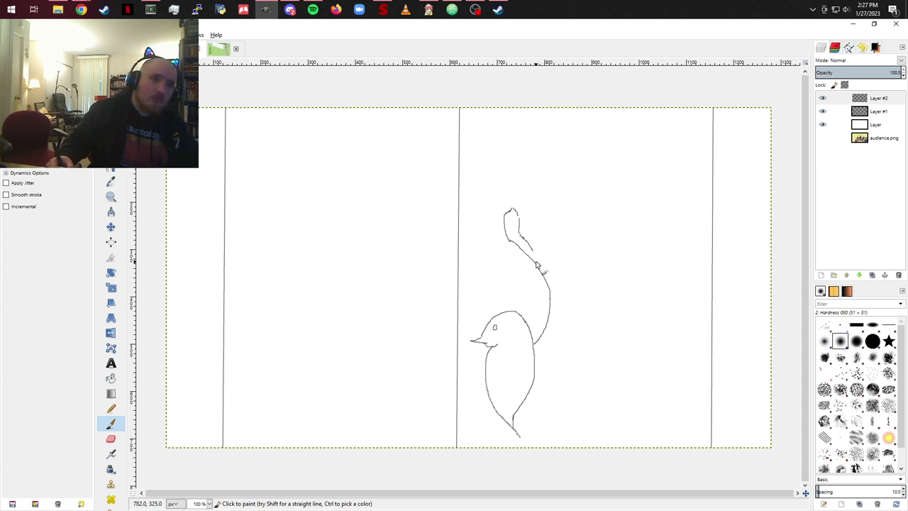
Step: Paint four large rounded feathers fanning out along the tail stem, from about 170 px below the canvas top down to the bird's back
{"action": "mouse_move", "coordinate": [536, 259]}
{"action": "left_mouse_down"}
{"action": "mouse_move", "coordinate": [531, 206]}
{"action": "mouse_move", "coordinate": [560, 183]}
{"action": "left_mouse_up"}
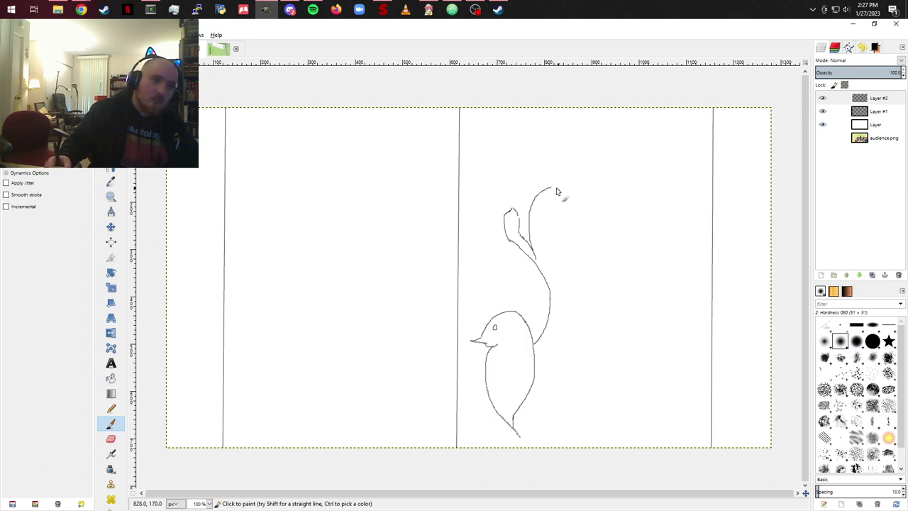
{"action": "mouse_move", "coordinate": [551, 191]}
{"action": "left_mouse_down"}
{"action": "mouse_move", "coordinate": [568, 216]}
{"action": "mouse_move", "coordinate": [561, 252]}
{"action": "left_mouse_up"}
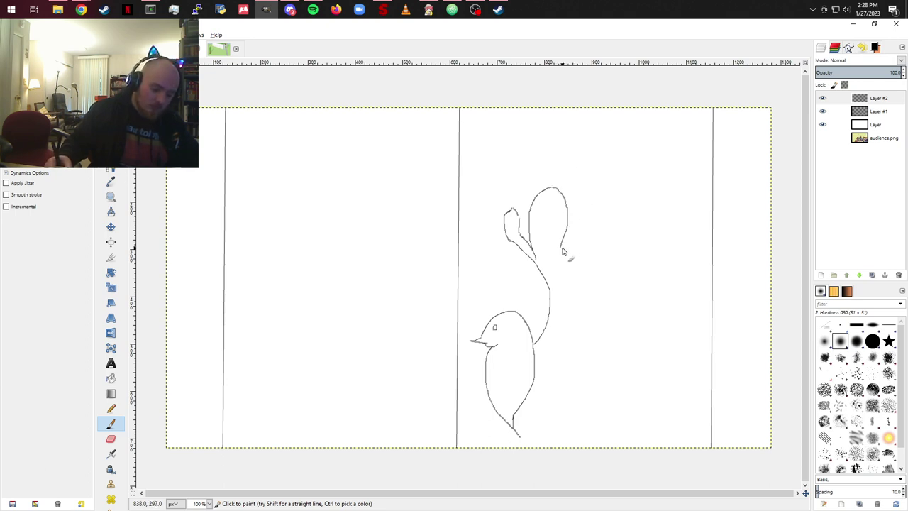
{"action": "mouse_move", "coordinate": [544, 273]}
{"action": "left_mouse_down"}
{"action": "mouse_move", "coordinate": [552, 236]}
{"action": "mouse_move", "coordinate": [575, 212]}
{"action": "mouse_move", "coordinate": [589, 231]}
{"action": "mouse_move", "coordinate": [587, 275]}
{"action": "left_mouse_up"}
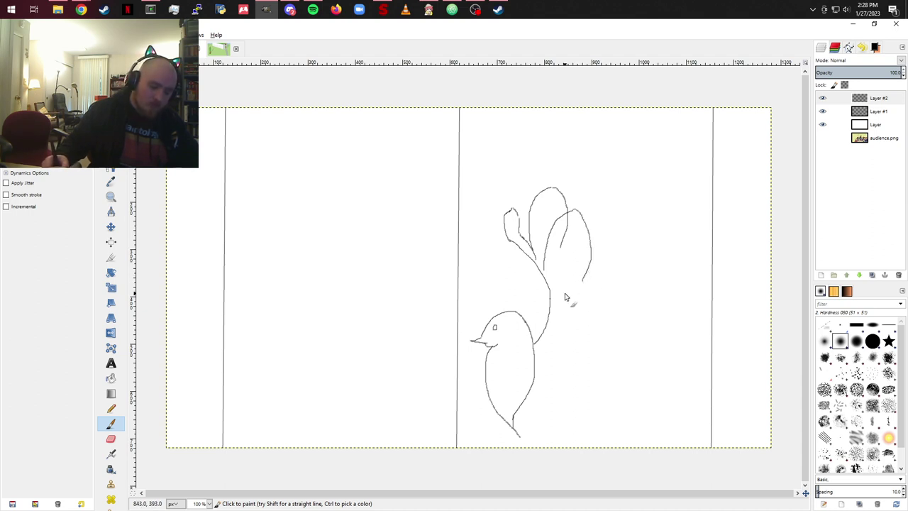
{"action": "mouse_move", "coordinate": [556, 304]}
{"action": "left_mouse_down"}
{"action": "mouse_move", "coordinate": [598, 258]}
{"action": "mouse_move", "coordinate": [615, 278]}
{"action": "mouse_move", "coordinate": [609, 310]}
{"action": "mouse_move", "coordinate": [589, 322]}
{"action": "mouse_move", "coordinate": [564, 317]}
{"action": "mouse_move", "coordinate": [597, 312]}
{"action": "mouse_move", "coordinate": [603, 339]}
{"action": "mouse_move", "coordinate": [582, 361]}
{"action": "mouse_move", "coordinate": [535, 367]}
{"action": "left_mouse_up"}
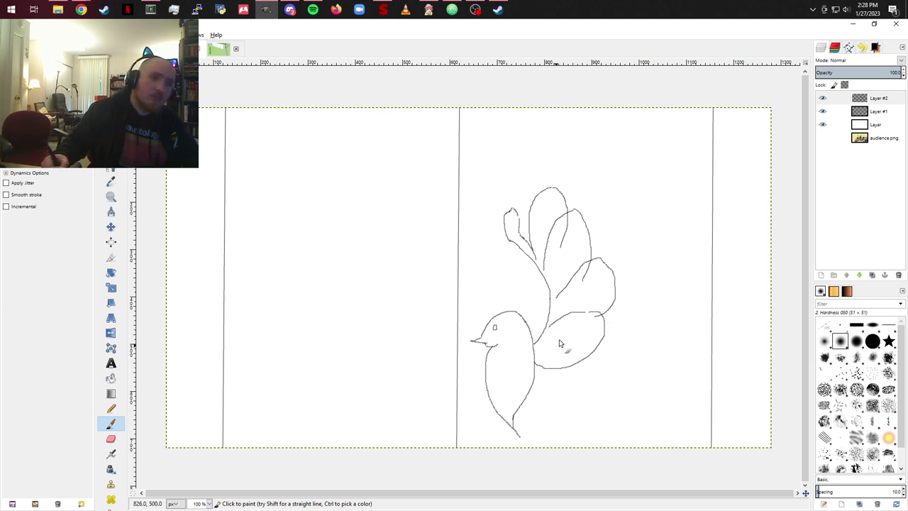
Step: Erase the overlapping outlines inside the fanned tail feathers and paint the missing lines joining their bases to the stem
{"action": "left_click", "coordinate": [111, 439]}
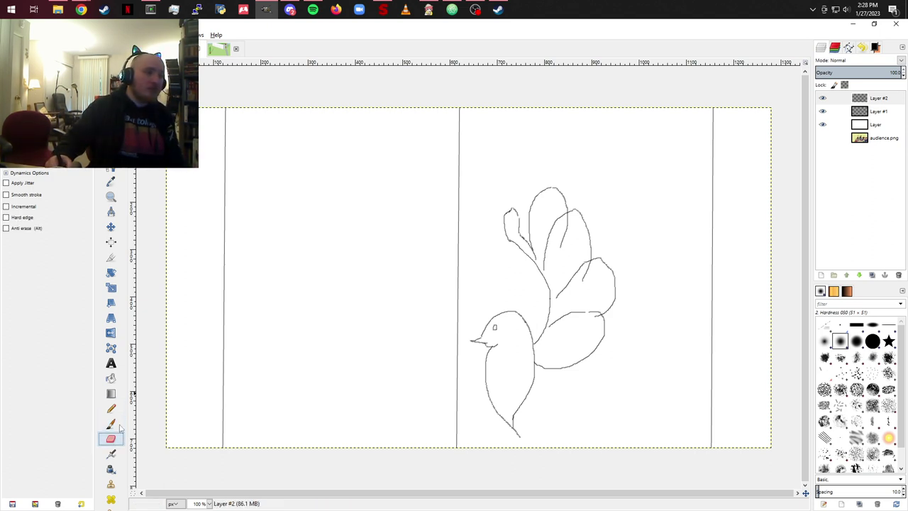
{"action": "left_click", "coordinate": [563, 219]}
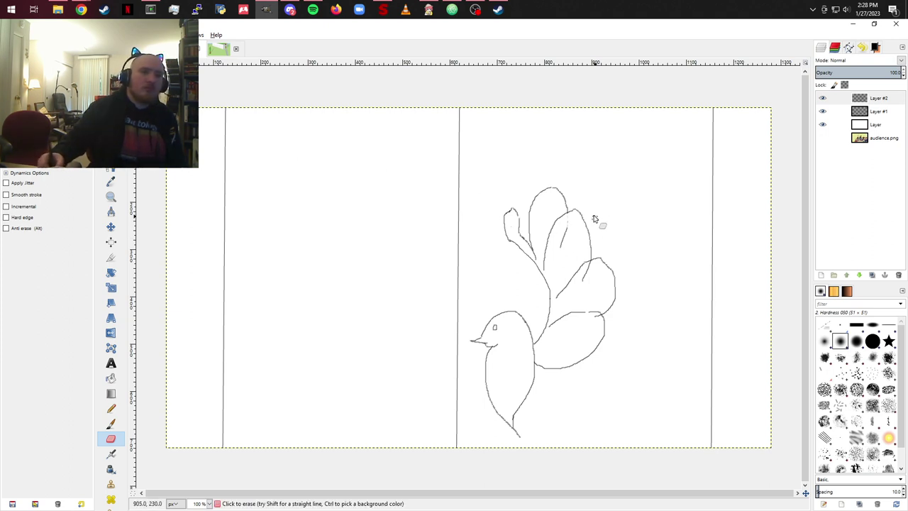
{"action": "left_click_drag", "start_coordinate": [567, 226], "coordinate": [560, 255]}
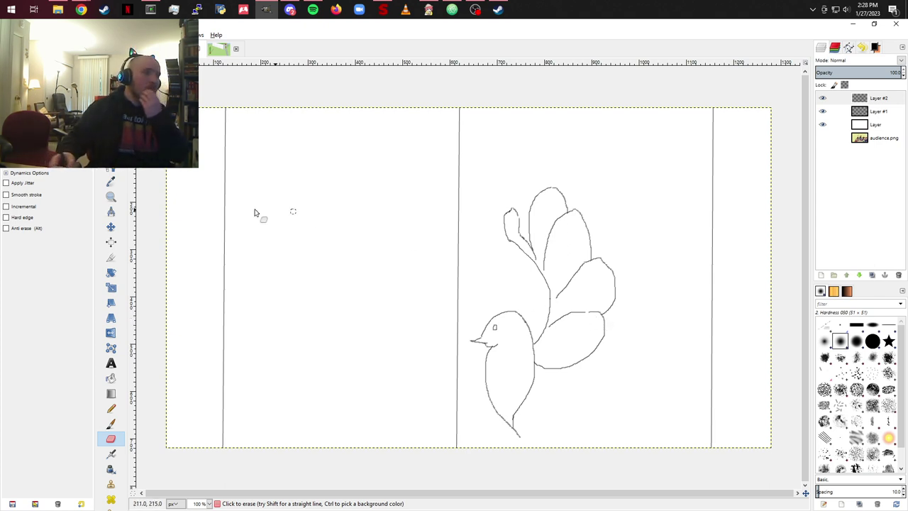
{"action": "left_click", "coordinate": [111, 424]}
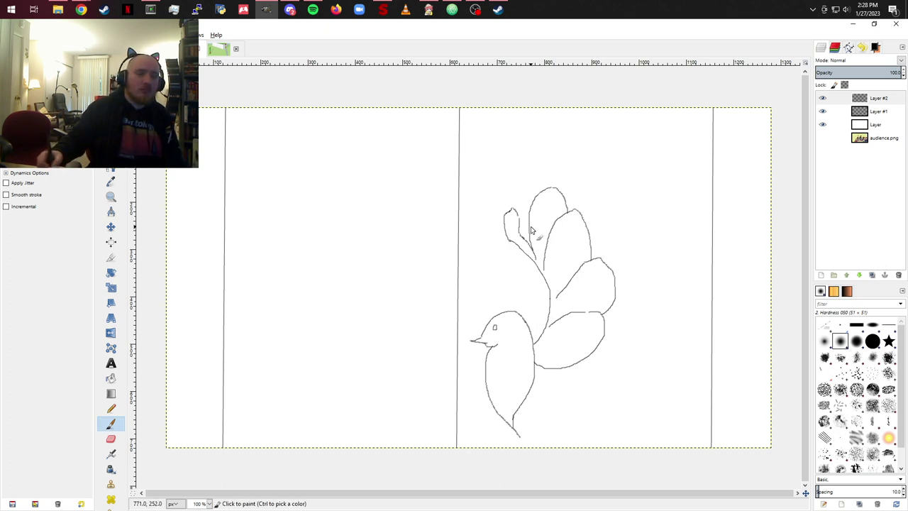
{"action": "left_click", "coordinate": [537, 264]}
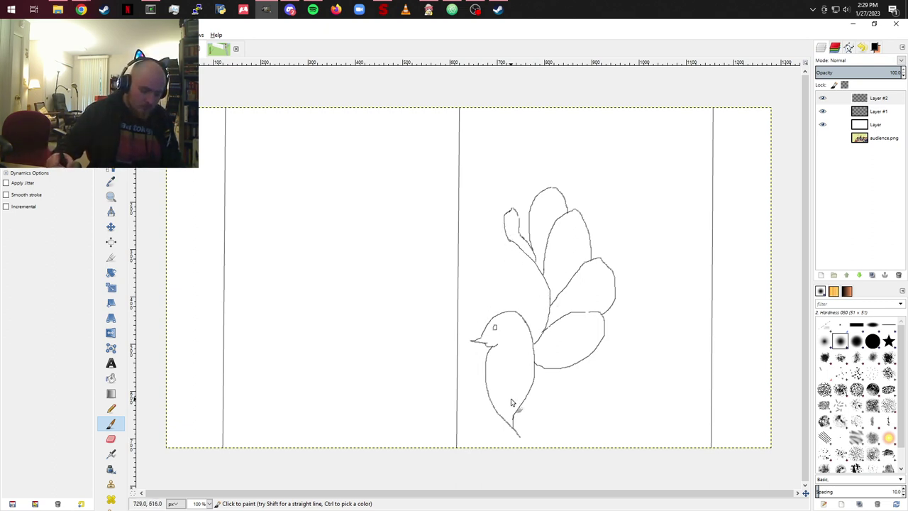
Step: Paint a leg from the body's point to the canvas bottom with a small claw-like mark beside it, and erase the stray body line
{"action": "left_click_drag", "start_coordinate": [509, 391], "coordinate": [515, 430]}
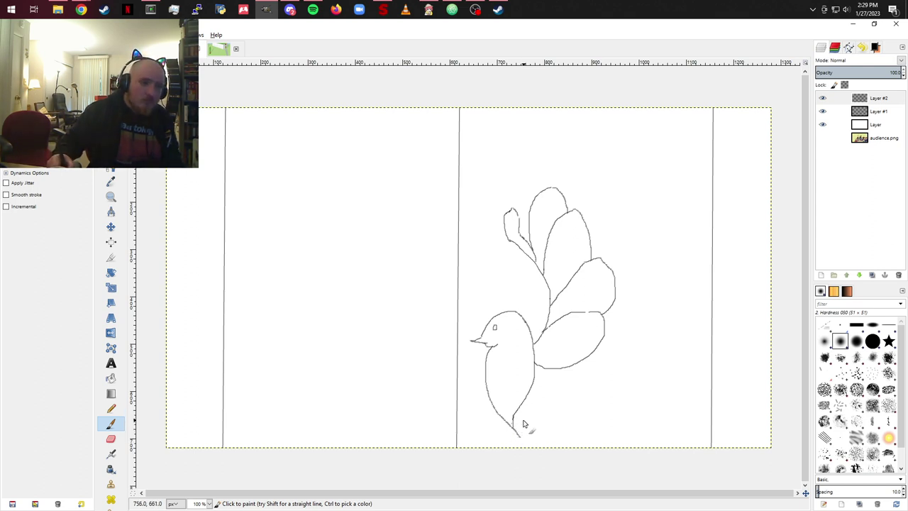
{"action": "left_click_drag", "start_coordinate": [513, 422], "coordinate": [521, 442]}
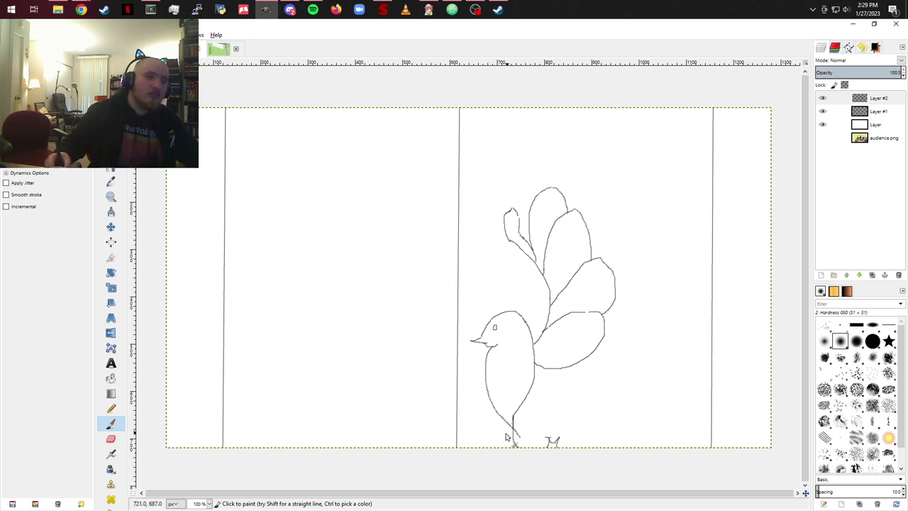
{"action": "left_click", "coordinate": [111, 440]}
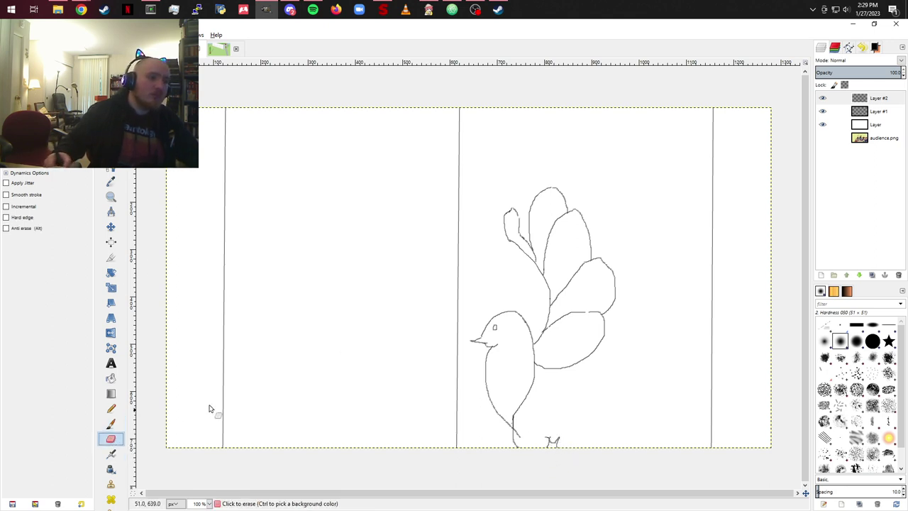
{"action": "left_click", "coordinate": [518, 439]}
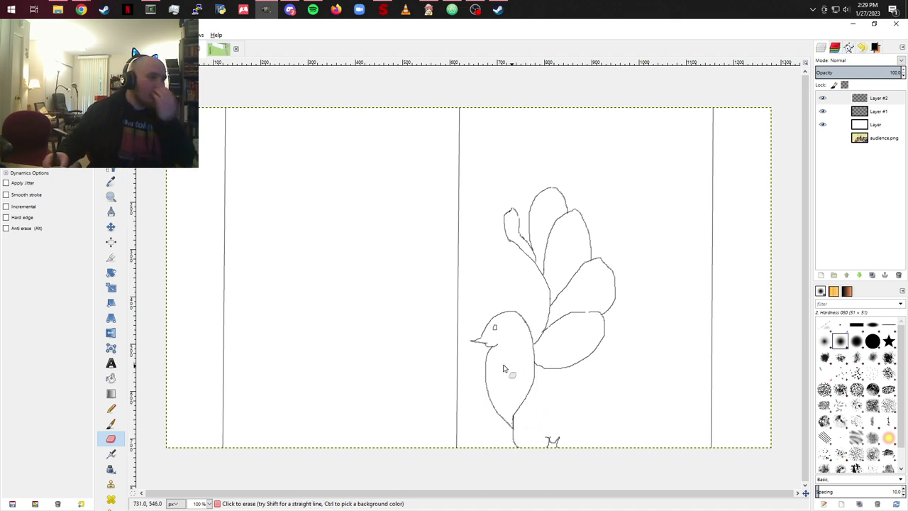
{"action": "left_click", "coordinate": [112, 423]}
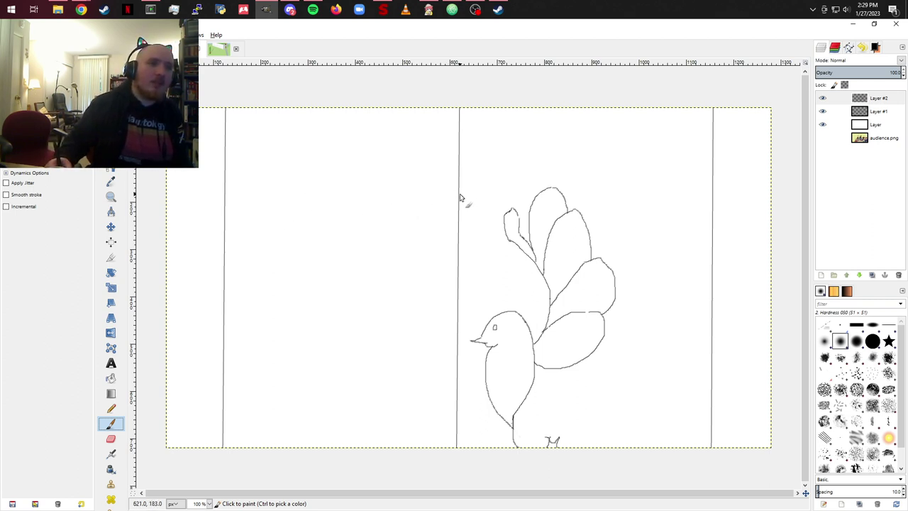
{"action": "mouse_move", "coordinate": [459, 192]}
{"action": "left_mouse_down"}
{"action": "mouse_move", "coordinate": [472, 212]}
{"action": "mouse_move", "coordinate": [459, 229]}
{"action": "left_mouse_up"}
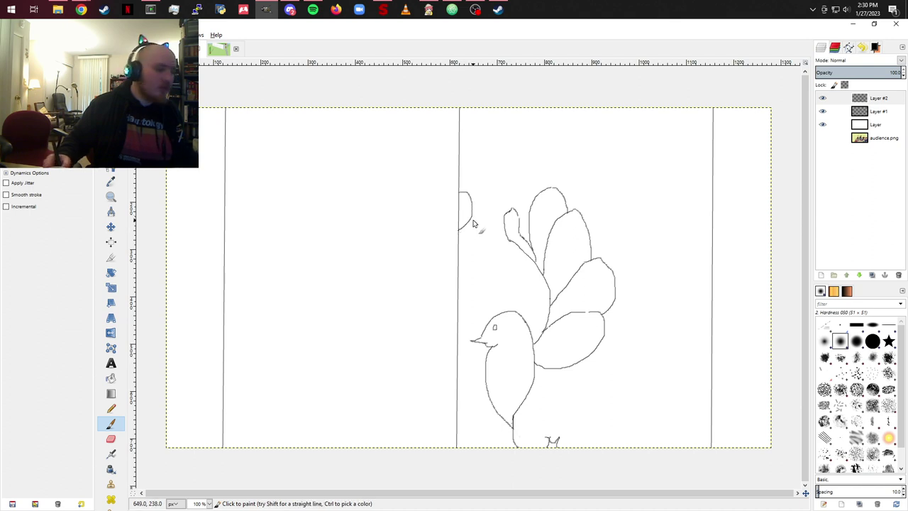
{"action": "key", "text": "ctrl+z"}
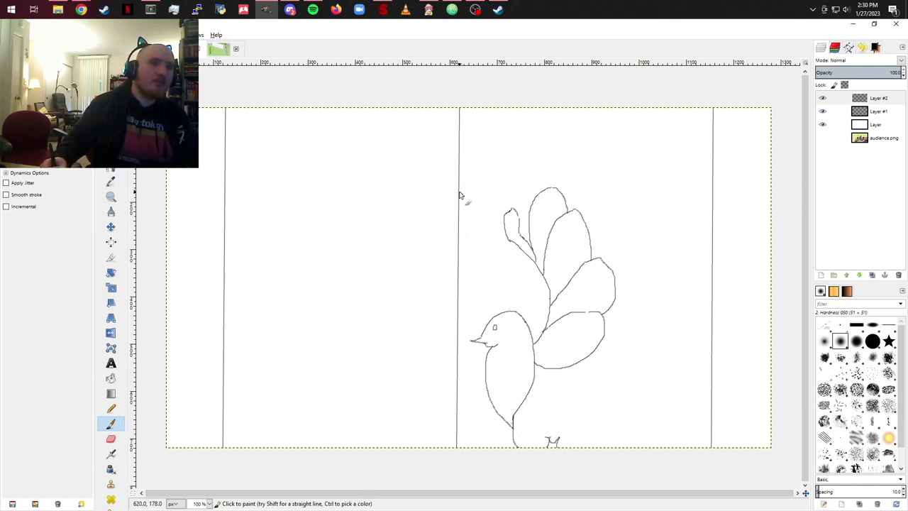
{"action": "mouse_move", "coordinate": [462, 193]}
{"action": "left_mouse_down"}
{"action": "mouse_move", "coordinate": [484, 211]}
{"action": "mouse_move", "coordinate": [465, 235]}
{"action": "left_mouse_up"}
{"action": "key", "text": "ctrl+z"}
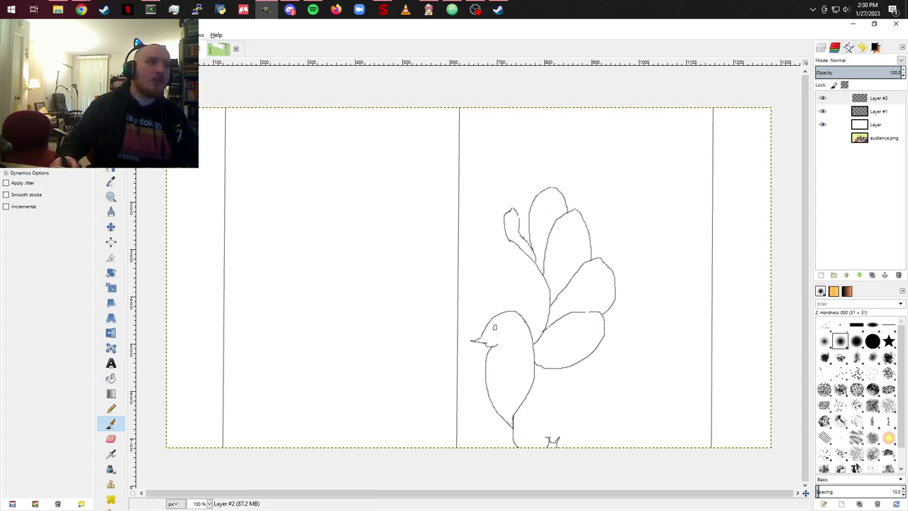
{"action": "key", "text": "shift+c"}
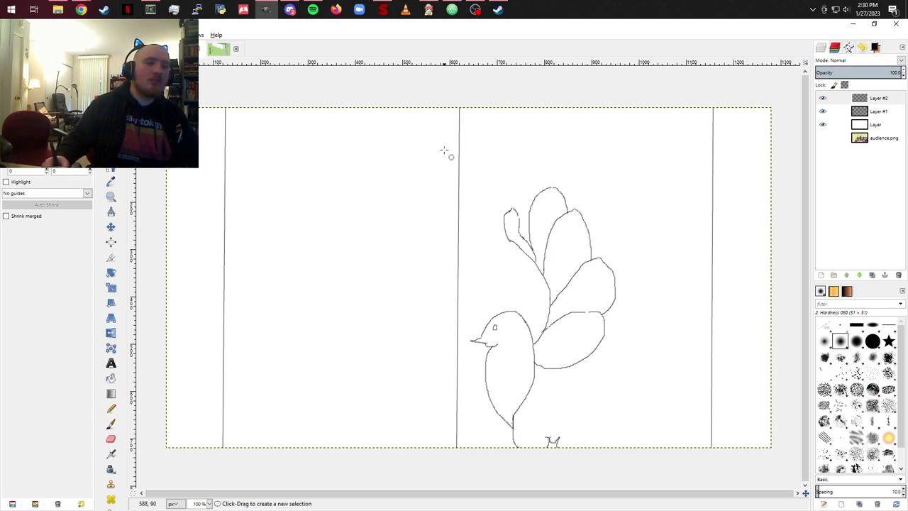
{"action": "left_click", "coordinate": [114, 426]}
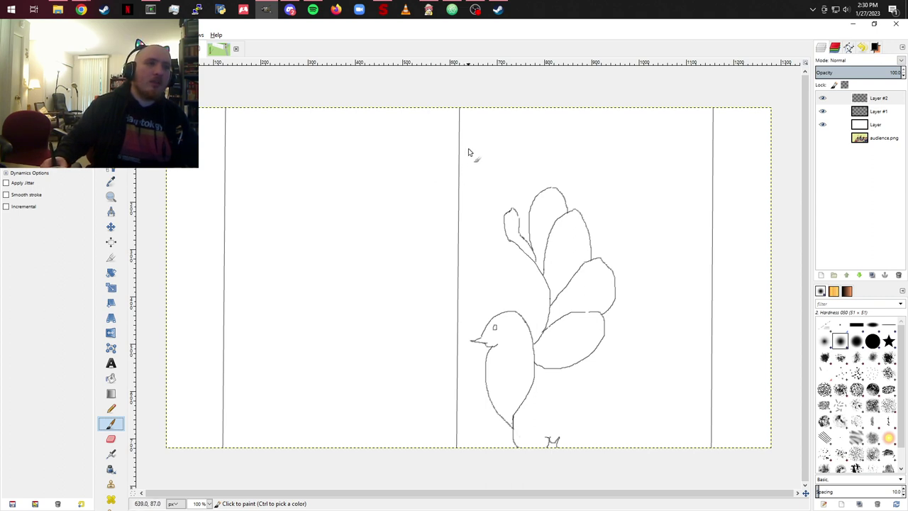
{"action": "mouse_move", "coordinate": [468, 152]}
{"action": "left_mouse_down"}
{"action": "mouse_move", "coordinate": [456, 149]}
{"action": "mouse_move", "coordinate": [440, 178]}
{"action": "mouse_move", "coordinate": [455, 194]}
{"action": "mouse_move", "coordinate": [483, 187]}
{"action": "mouse_move", "coordinate": [480, 154]}
{"action": "left_mouse_up"}
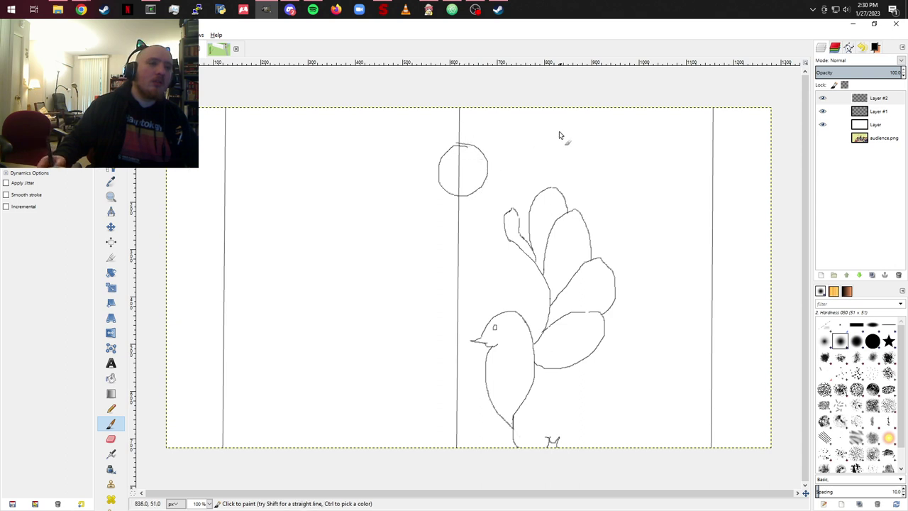
{"action": "key", "text": "ctrl+z"}
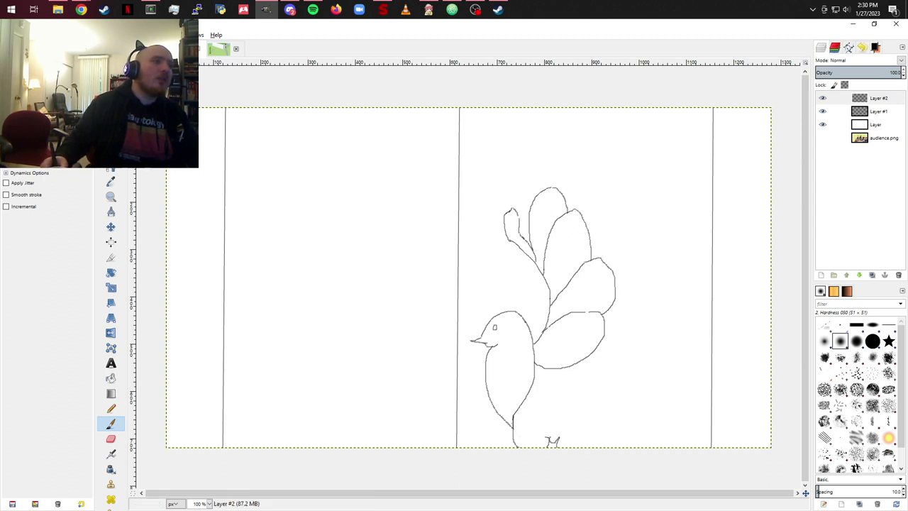
Step: Pencil a speckled half-disc sun against the middle panel line's right side, using a temporary circular selection about 115 px across as the edge
{"action": "key", "text": "r"}
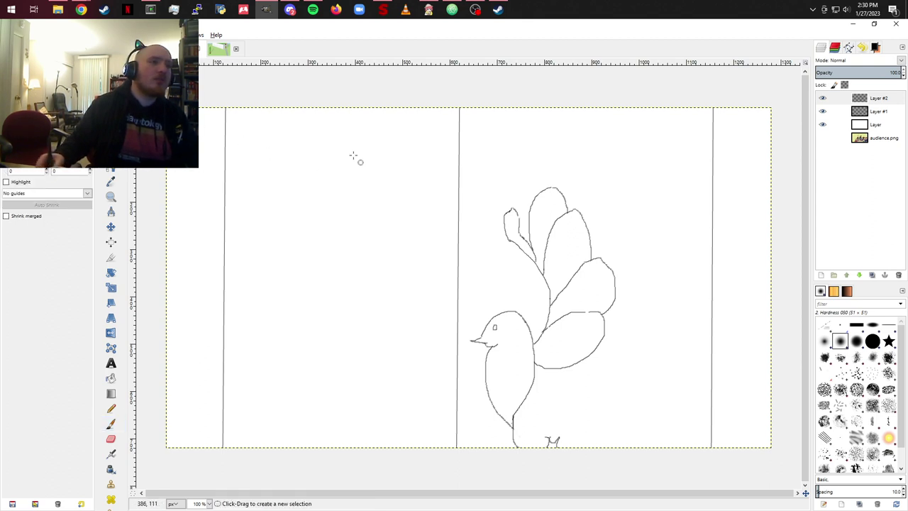
{"action": "left_click_drag", "start_coordinate": [435, 146], "coordinate": [464, 175]}
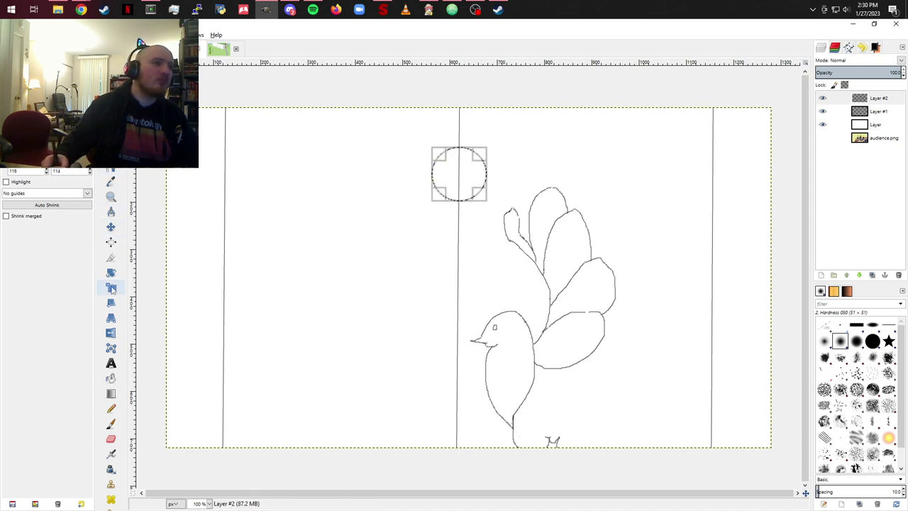
{"action": "left_click", "coordinate": [111, 407]}
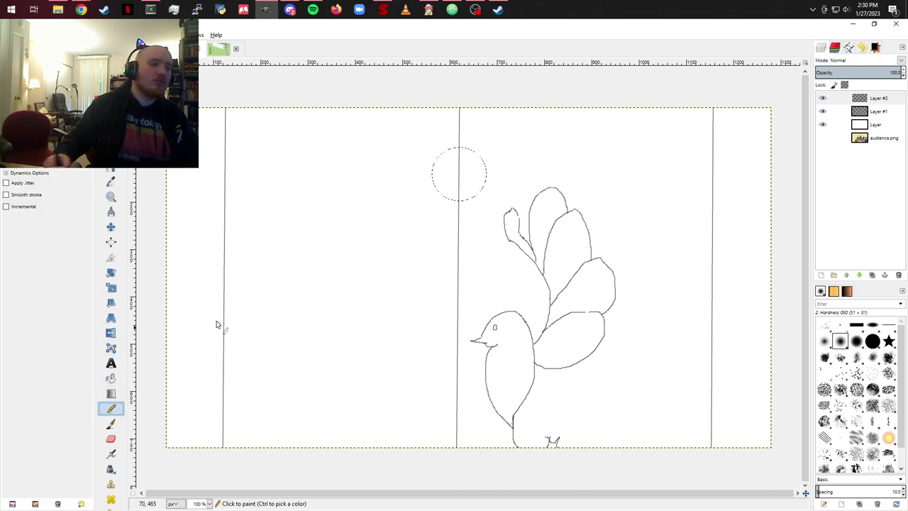
{"action": "left_click", "coordinate": [479, 160]}
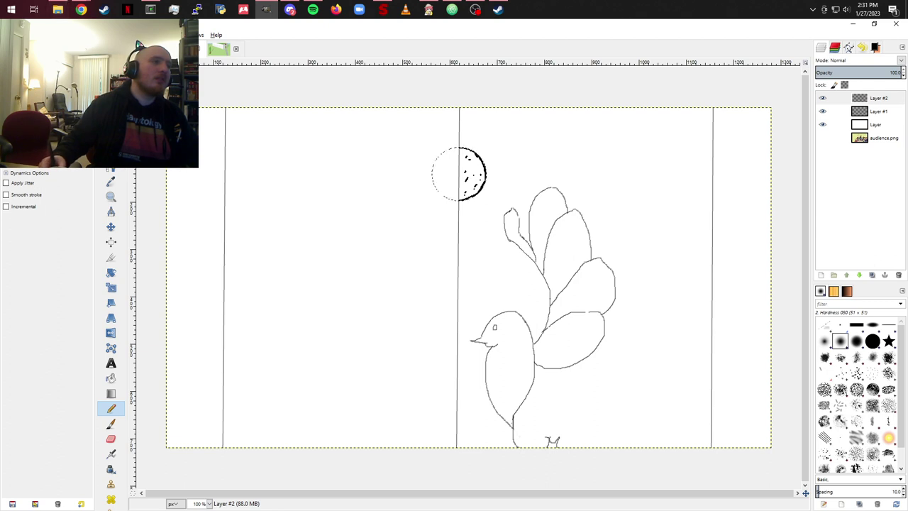
{"action": "key", "text": "alt+s"}
{"action": "key", "text": "Escape"}
{"action": "key", "text": "ctrl+shift+a"}
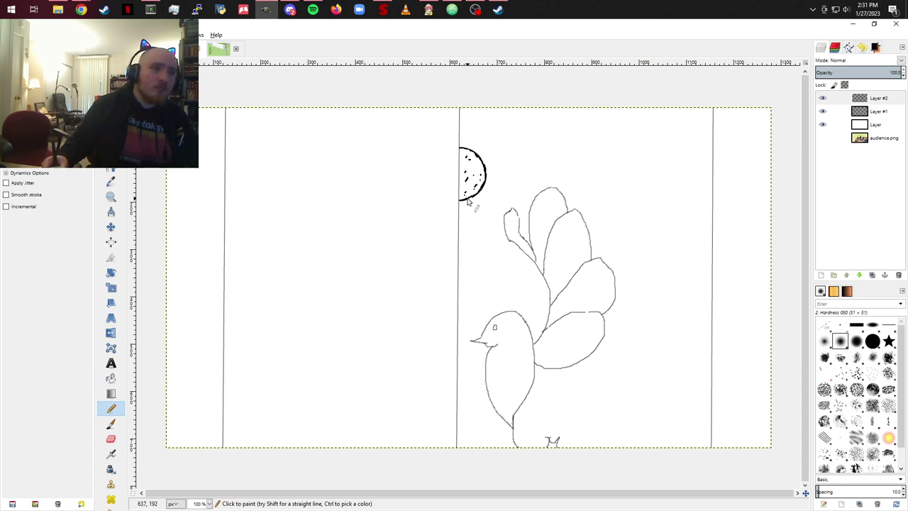
Step: Pencil five wavy, pointed rays around the half sun's curved edge and thicken the bases of the diagonal ones
{"action": "left_click_drag", "start_coordinate": [468, 201], "coordinate": [465, 229]}
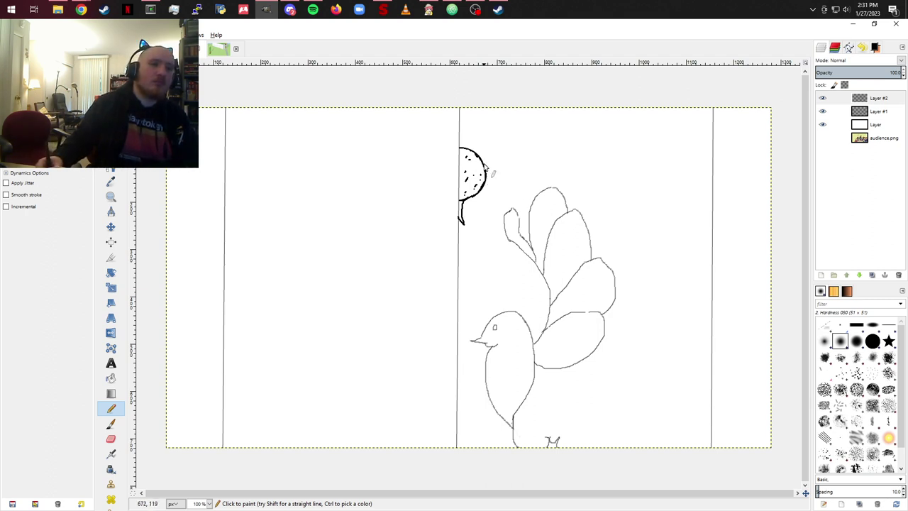
{"action": "mouse_move", "coordinate": [484, 169]}
{"action": "left_mouse_down"}
{"action": "mouse_move", "coordinate": [525, 167]}
{"action": "mouse_move", "coordinate": [511, 177]}
{"action": "left_mouse_up"}
{"action": "left_click_drag", "start_coordinate": [506, 184], "coordinate": [486, 183]}
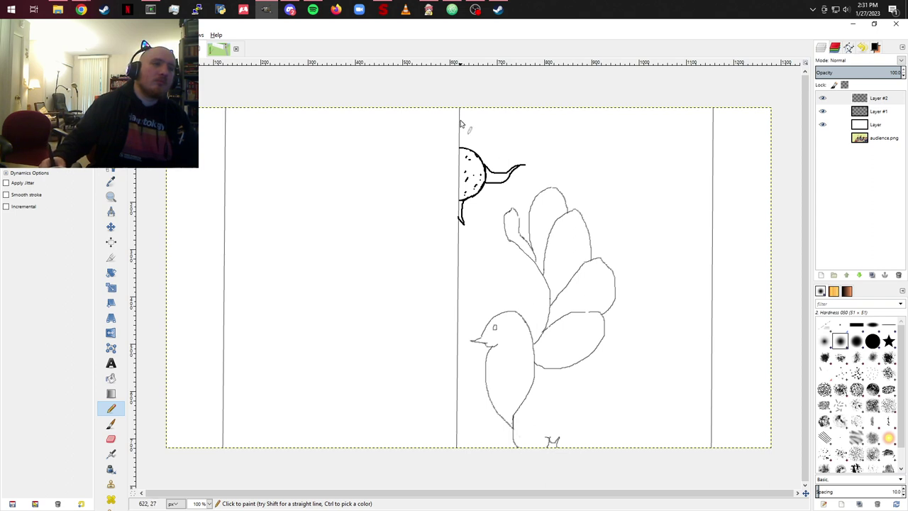
{"action": "left_click_drag", "start_coordinate": [460, 127], "coordinate": [465, 141]}
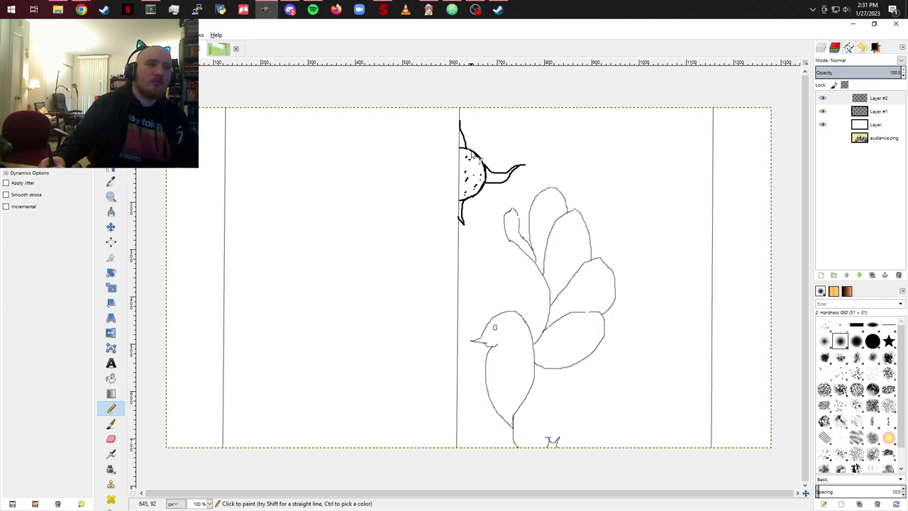
{"action": "left_click_drag", "start_coordinate": [477, 155], "coordinate": [481, 147]}
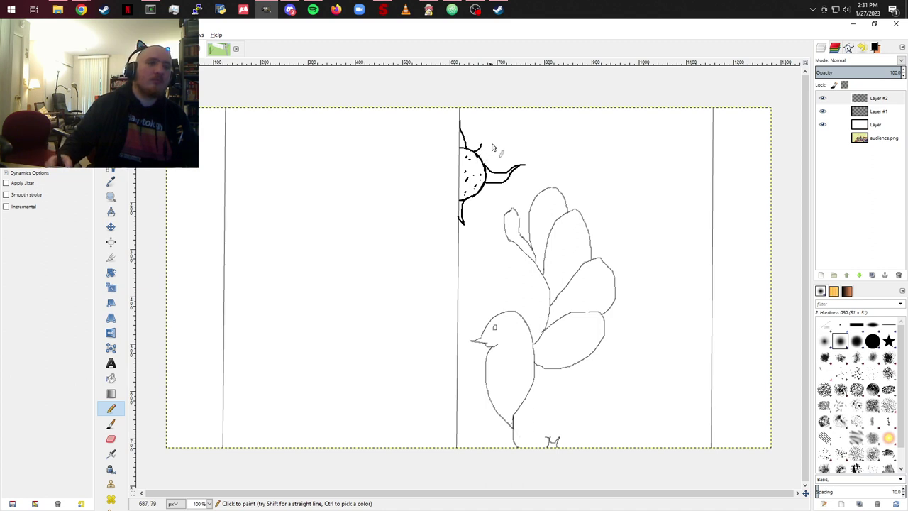
{"action": "mouse_move", "coordinate": [481, 147]}
{"action": "left_mouse_down"}
{"action": "mouse_move", "coordinate": [497, 142]}
{"action": "mouse_move", "coordinate": [509, 121]}
{"action": "mouse_move", "coordinate": [484, 211]}
{"action": "mouse_move", "coordinate": [498, 218]}
{"action": "left_mouse_up"}
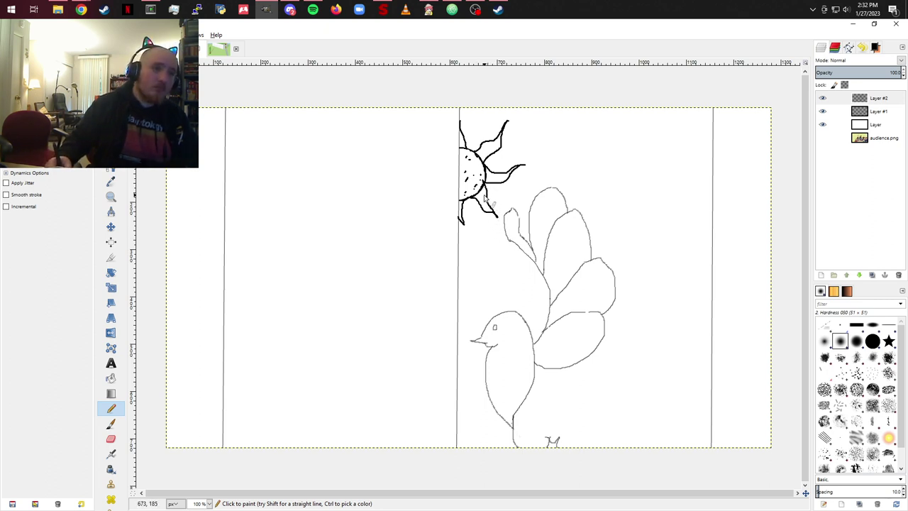
{"action": "left_click_drag", "start_coordinate": [485, 194], "coordinate": [496, 213]}
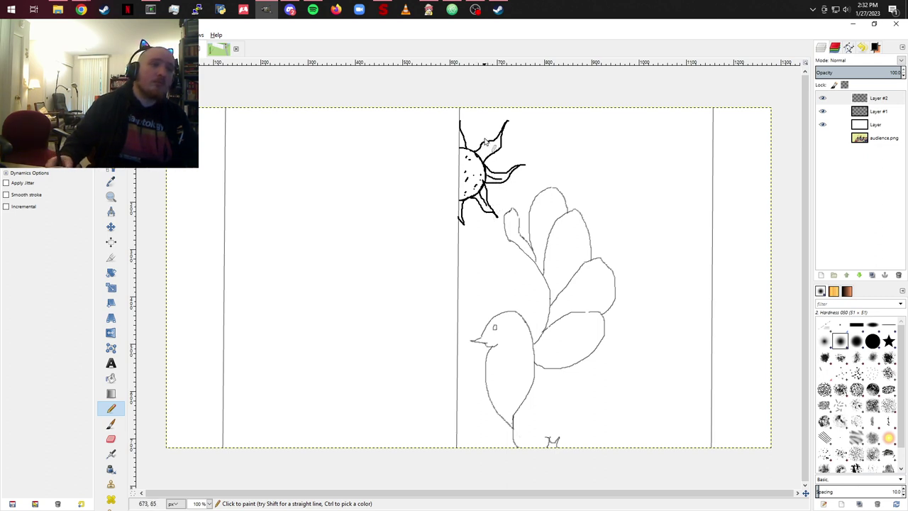
{"action": "mouse_move", "coordinate": [480, 161]}
{"action": "left_mouse_down"}
{"action": "mouse_move", "coordinate": [493, 160]}
{"action": "mouse_move", "coordinate": [499, 144]}
{"action": "mouse_move", "coordinate": [488, 152]}
{"action": "left_mouse_up"}
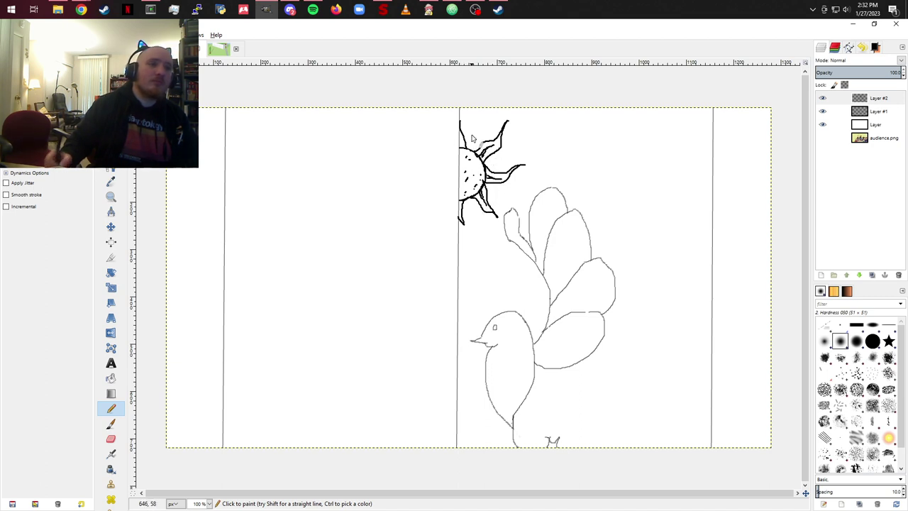
Step: Pencil small jagged flames into the gaps between the half sun's long rays
{"action": "mouse_move", "coordinate": [464, 205]}
{"action": "left_mouse_down"}
{"action": "mouse_move", "coordinate": [479, 217]}
{"action": "mouse_move", "coordinate": [464, 199]}
{"action": "mouse_move", "coordinate": [505, 204]}
{"action": "mouse_move", "coordinate": [487, 206]}
{"action": "mouse_move", "coordinate": [492, 189]}
{"action": "left_mouse_up"}
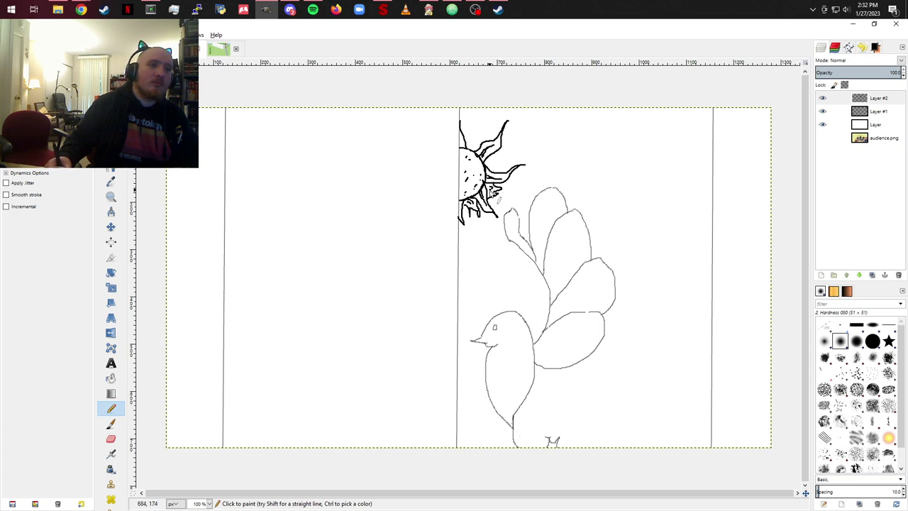
{"action": "left_click_drag", "start_coordinate": [518, 148], "coordinate": [497, 162]}
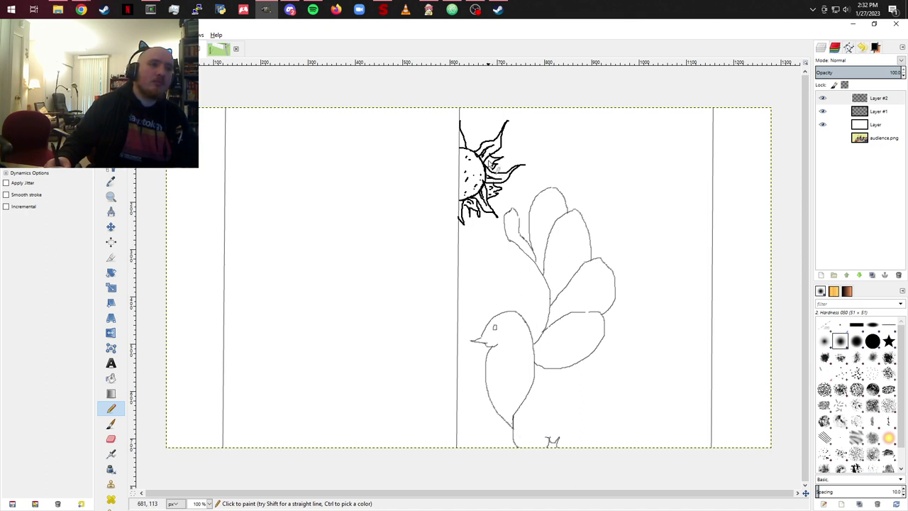
{"action": "mouse_move", "coordinate": [494, 168]}
{"action": "left_mouse_down"}
{"action": "mouse_move", "coordinate": [474, 153]}
{"action": "mouse_move", "coordinate": [478, 142]}
{"action": "left_mouse_up"}
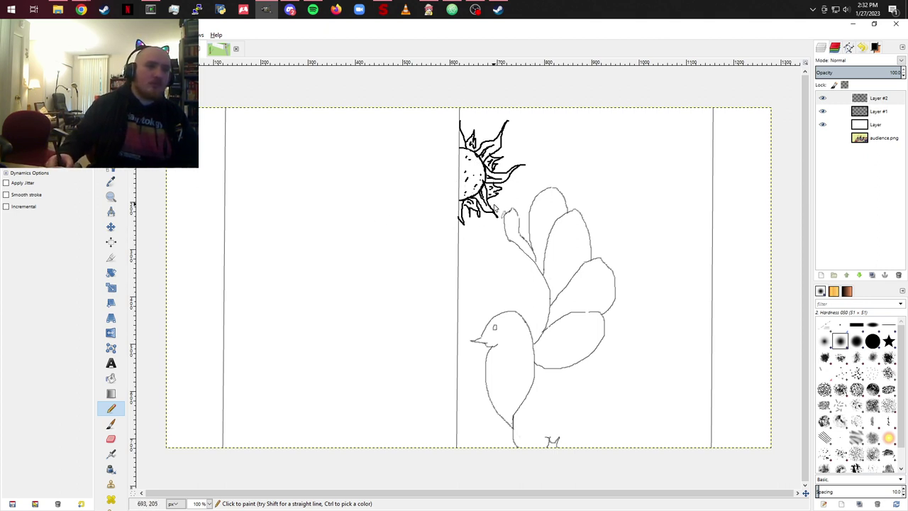
Step: Paint thin scale-like cells with the Paintbrush inside the small narrow feather and the topmost large tail feather, down to the stem
{"action": "left_click", "coordinate": [111, 423]}
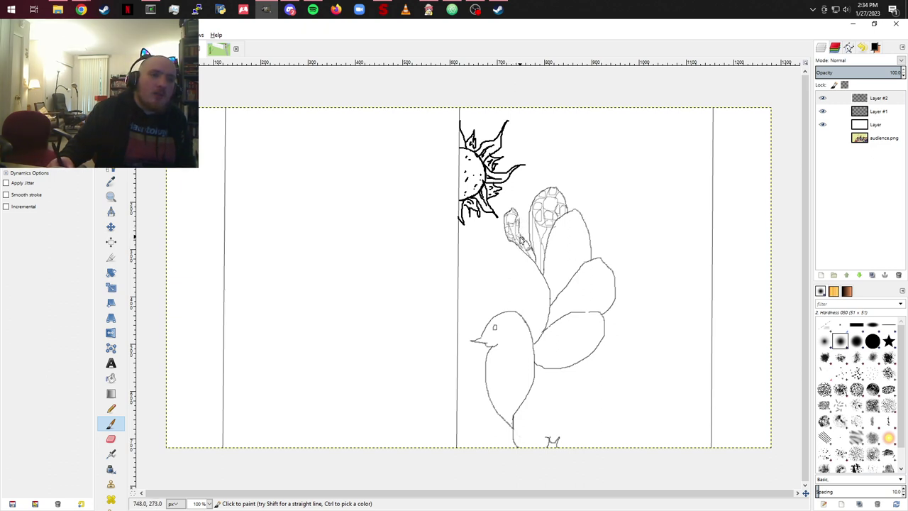
{"action": "mouse_move", "coordinate": [534, 248]}
{"action": "left_mouse_down"}
{"action": "mouse_move", "coordinate": [510, 256]}
{"action": "mouse_move", "coordinate": [534, 260]}
{"action": "left_mouse_up"}
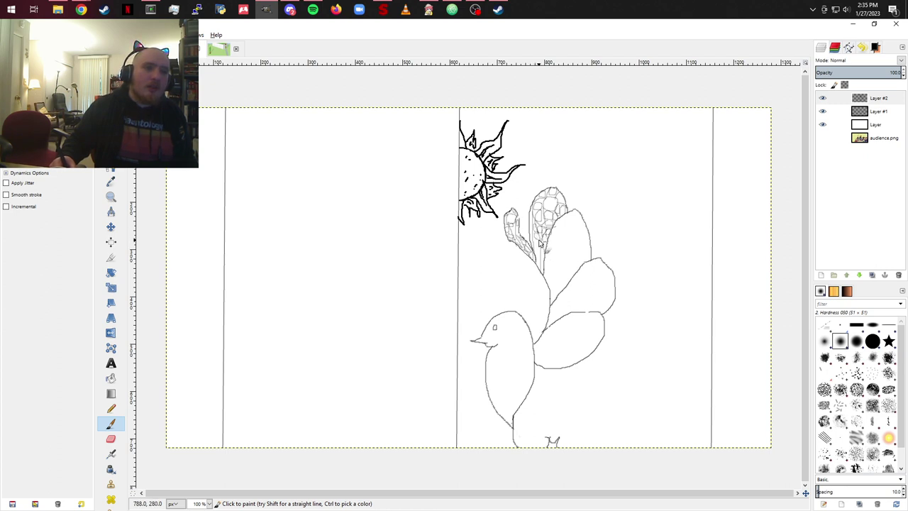
{"action": "left_click_drag", "start_coordinate": [537, 241], "coordinate": [550, 275]}
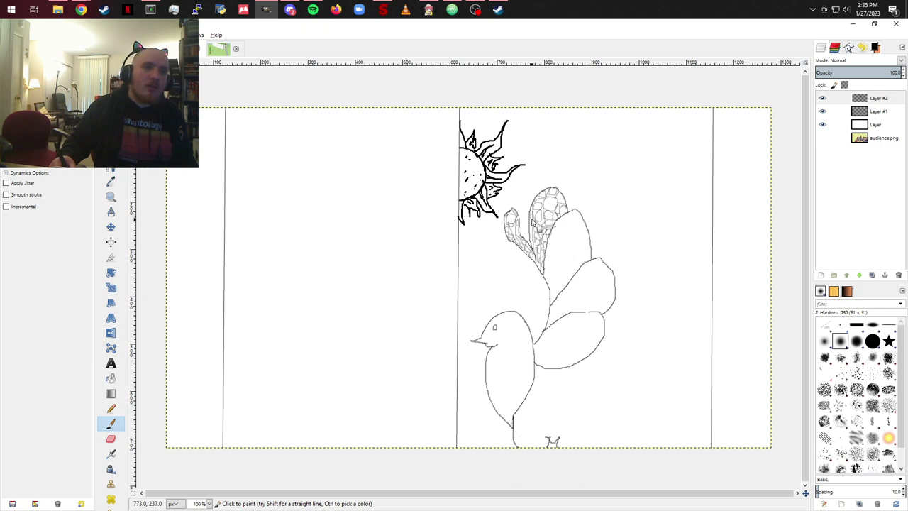
{"action": "left_click_drag", "start_coordinate": [531, 223], "coordinate": [532, 218]}
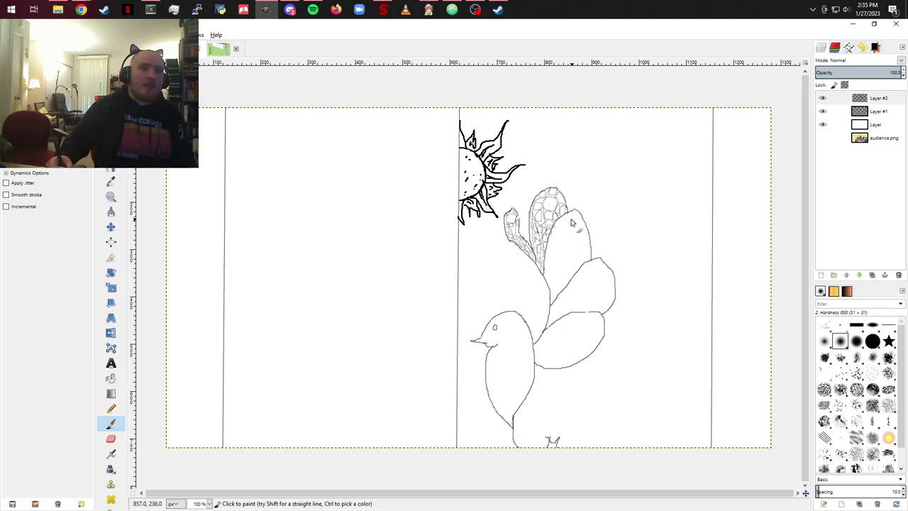
Step: Fill the second large tail feather with thin painted scale-like cells, from its rounded tip to its base
{"action": "mouse_move", "coordinate": [553, 236]}
{"action": "left_mouse_down"}
{"action": "mouse_move", "coordinate": [571, 260]}
{"action": "mouse_move", "coordinate": [589, 249]}
{"action": "mouse_move", "coordinate": [585, 230]}
{"action": "mouse_move", "coordinate": [567, 225]}
{"action": "mouse_move", "coordinate": [576, 219]}
{"action": "mouse_move", "coordinate": [569, 246]}
{"action": "left_mouse_up"}
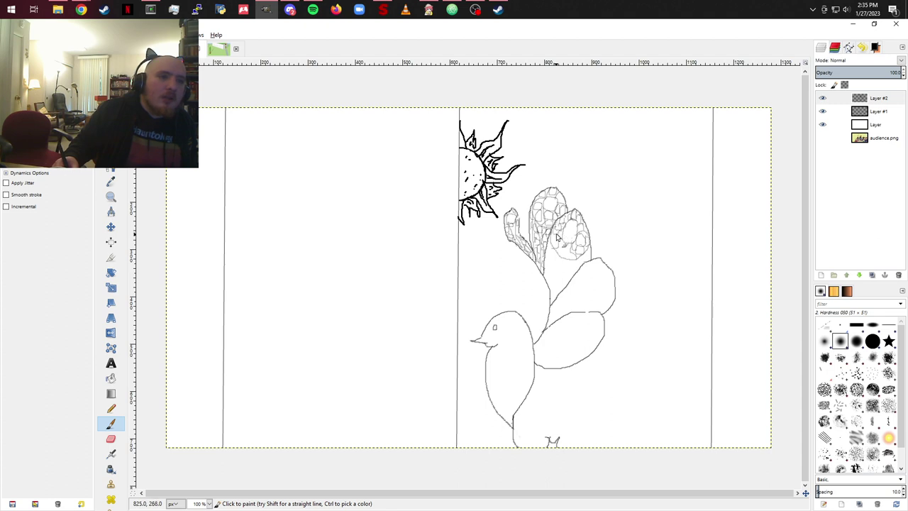
{"action": "left_click_drag", "start_coordinate": [557, 238], "coordinate": [556, 242]}
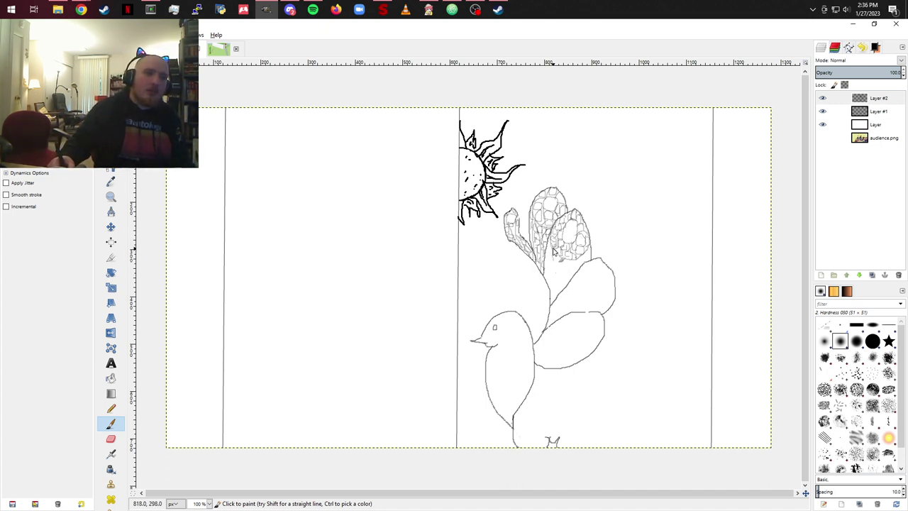
{"action": "left_click", "coordinate": [557, 298]}
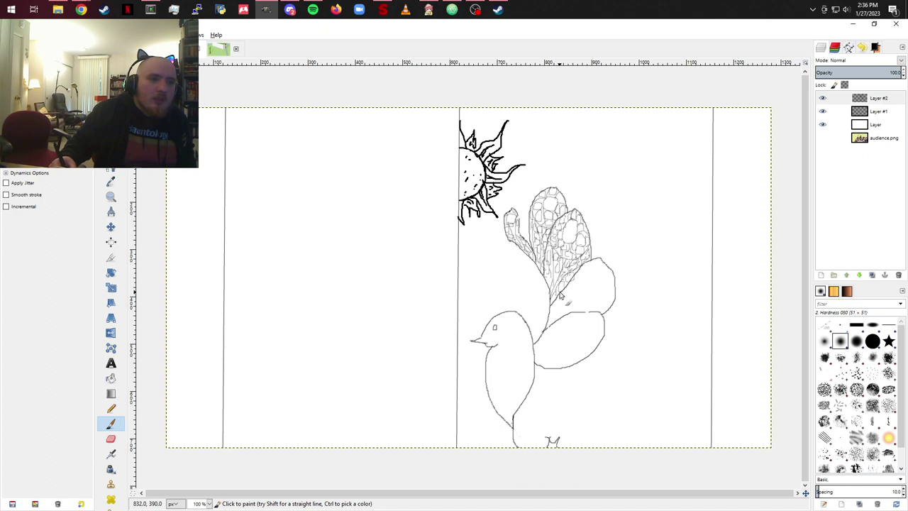
Step: Fill the two lowest large tail feathers with the same thin painted scale-like cells, down to the bird's back
{"action": "left_click_drag", "start_coordinate": [585, 264], "coordinate": [586, 311]}
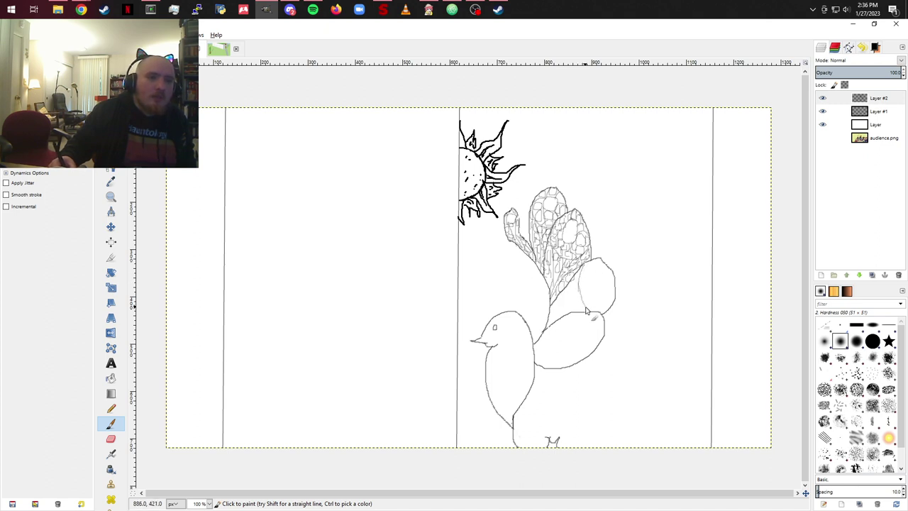
{"action": "mouse_move", "coordinate": [600, 273]}
{"action": "left_mouse_down"}
{"action": "mouse_move", "coordinate": [588, 293]}
{"action": "mouse_move", "coordinate": [595, 304]}
{"action": "mouse_move", "coordinate": [586, 298]}
{"action": "mouse_move", "coordinate": [602, 306]}
{"action": "mouse_move", "coordinate": [600, 319]}
{"action": "mouse_move", "coordinate": [614, 295]}
{"action": "mouse_move", "coordinate": [609, 280]}
{"action": "left_mouse_up"}
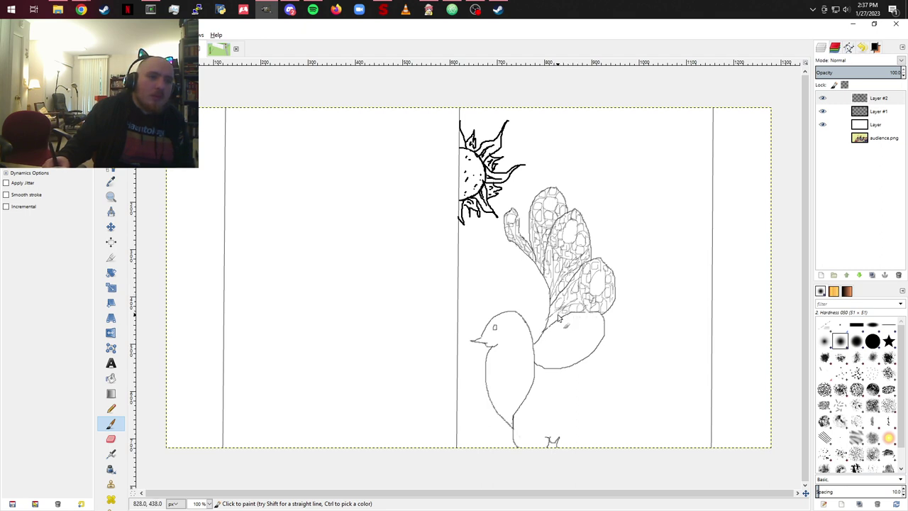
{"action": "left_click_drag", "start_coordinate": [565, 330], "coordinate": [571, 327]}
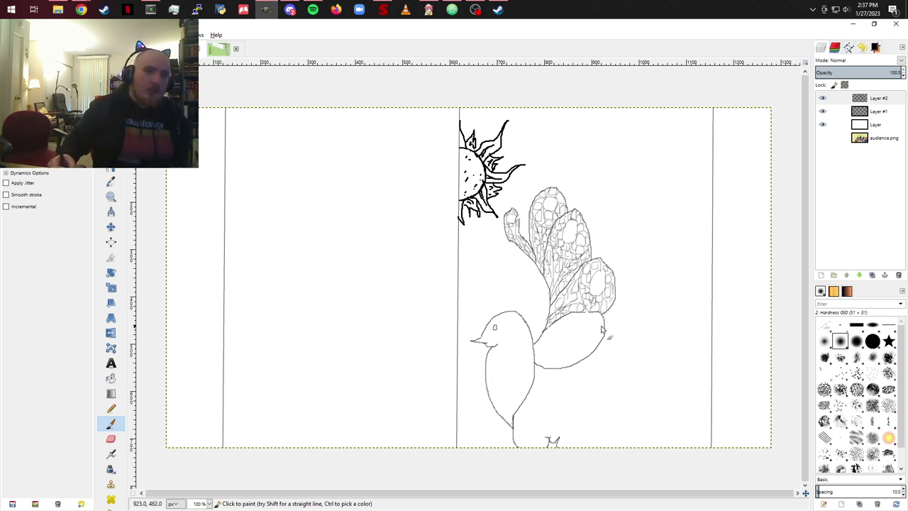
{"action": "mouse_move", "coordinate": [568, 345]}
{"action": "left_mouse_down"}
{"action": "mouse_move", "coordinate": [546, 363]}
{"action": "mouse_move", "coordinate": [569, 332]}
{"action": "mouse_move", "coordinate": [591, 327]}
{"action": "mouse_move", "coordinate": [560, 359]}
{"action": "mouse_move", "coordinate": [531, 361]}
{"action": "mouse_move", "coordinate": [554, 331]}
{"action": "mouse_move", "coordinate": [555, 345]}
{"action": "mouse_move", "coordinate": [540, 352]}
{"action": "mouse_move", "coordinate": [550, 355]}
{"action": "mouse_move", "coordinate": [545, 344]}
{"action": "mouse_move", "coordinate": [552, 355]}
{"action": "mouse_move", "coordinate": [542, 335]}
{"action": "mouse_move", "coordinate": [558, 320]}
{"action": "mouse_move", "coordinate": [559, 335]}
{"action": "mouse_move", "coordinate": [562, 317]}
{"action": "mouse_move", "coordinate": [569, 325]}
{"action": "mouse_move", "coordinate": [585, 313]}
{"action": "mouse_move", "coordinate": [599, 344]}
{"action": "left_mouse_up"}
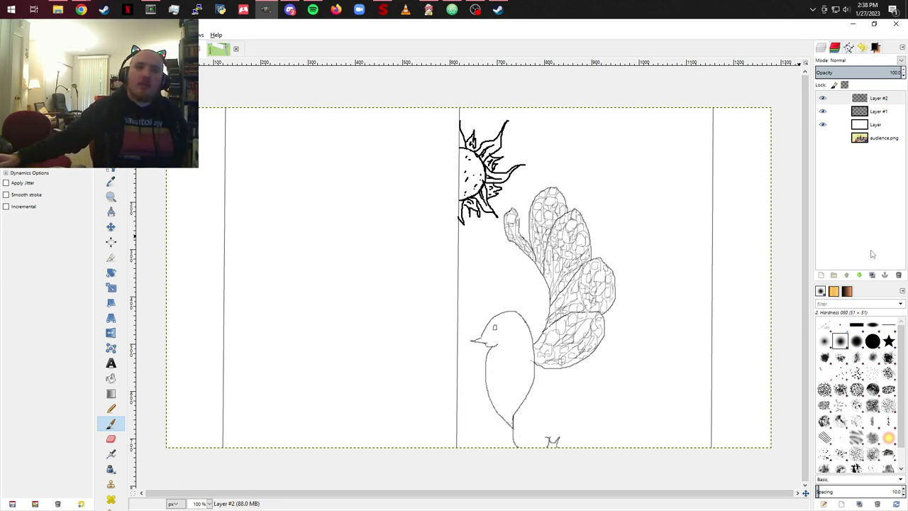
Step: Duplicate the layer with the bird and half sun, and flip the copy horizontally
{"action": "left_click", "coordinate": [873, 275]}
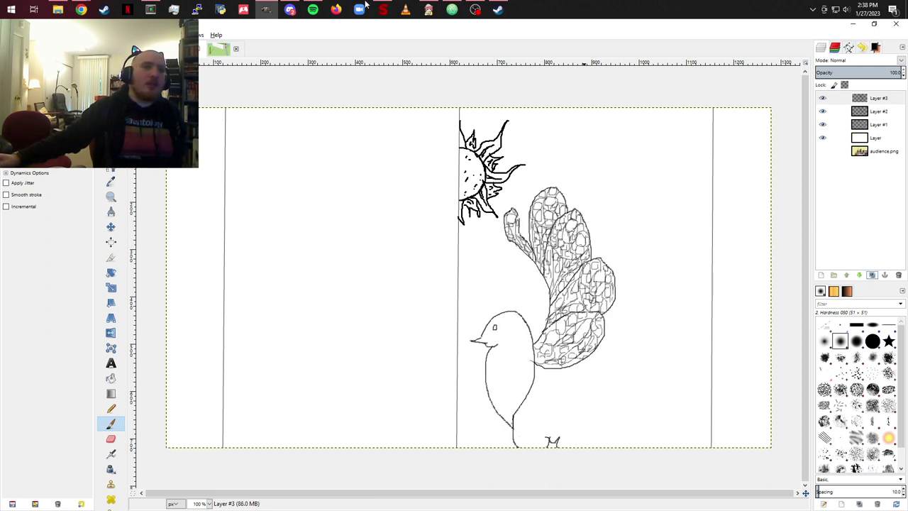
{"action": "key", "text": "Right"}
{"action": "key", "text": "Right"}
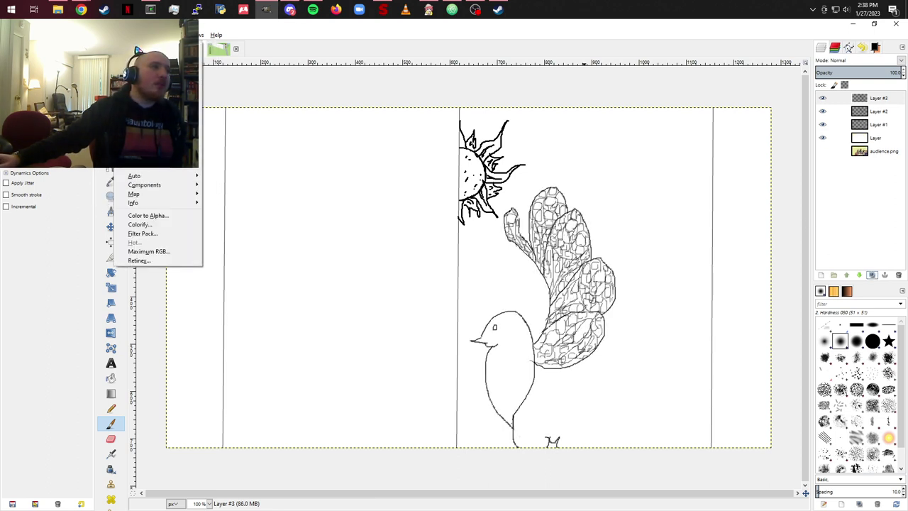
{"action": "key", "text": "Left"}
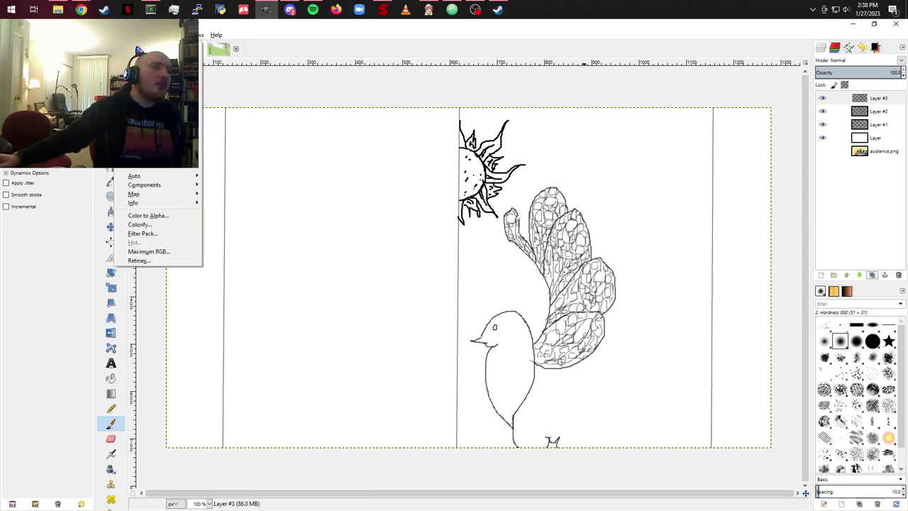
{"action": "key", "text": "Right"}
{"action": "key", "text": "Right"}
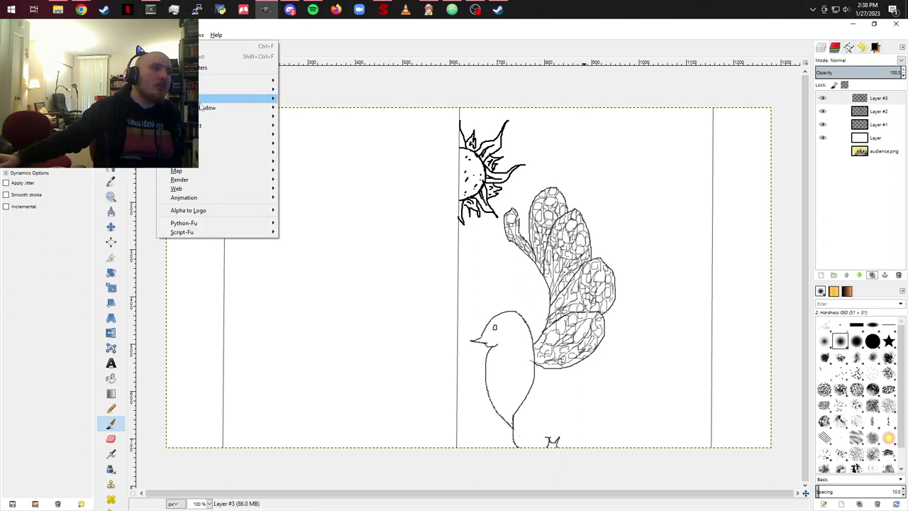
{"action": "mouse_move", "coordinate": [149, 35]}
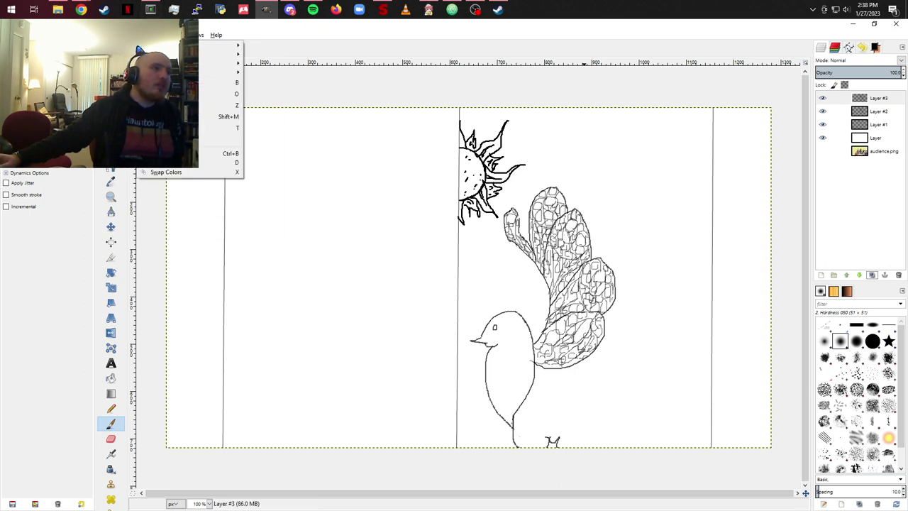
{"action": "key", "text": "Left"}
{"action": "key", "text": "Left"}
{"action": "key", "text": "Left"}
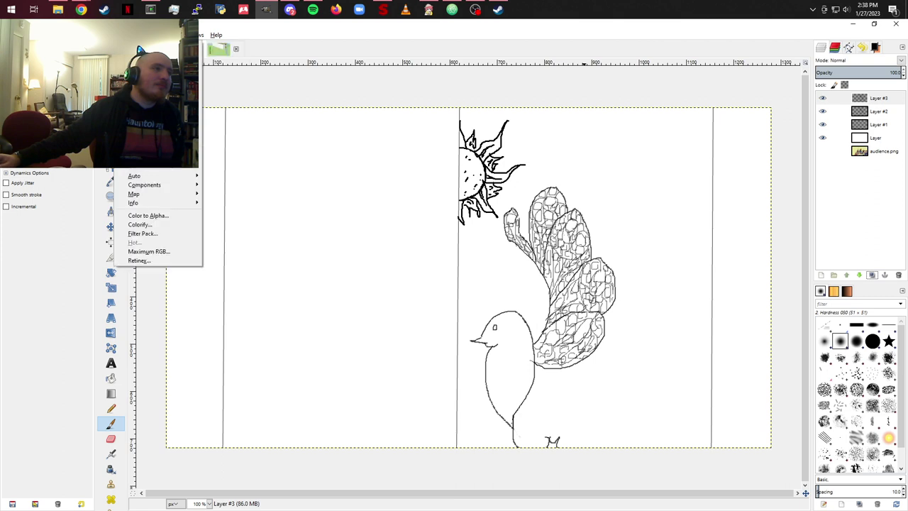
{"action": "key", "text": "Right"}
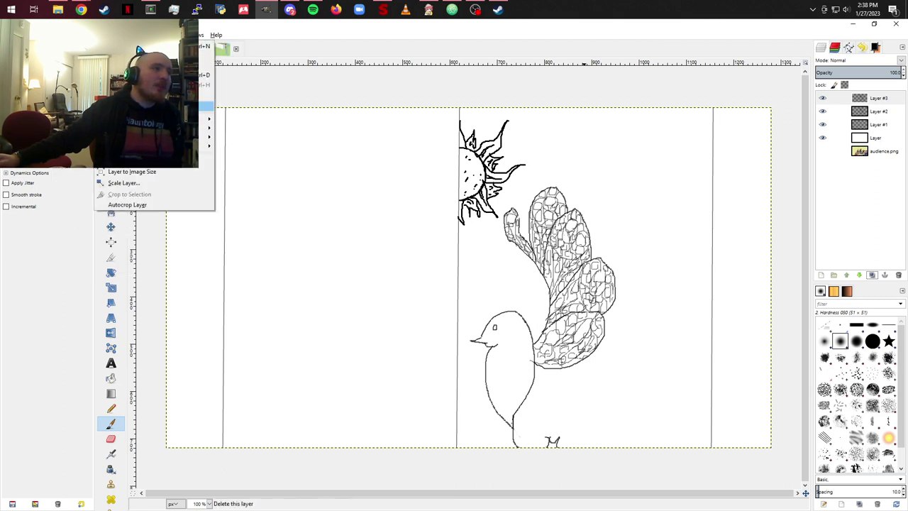
{"action": "mouse_move", "coordinate": [178, 147]}
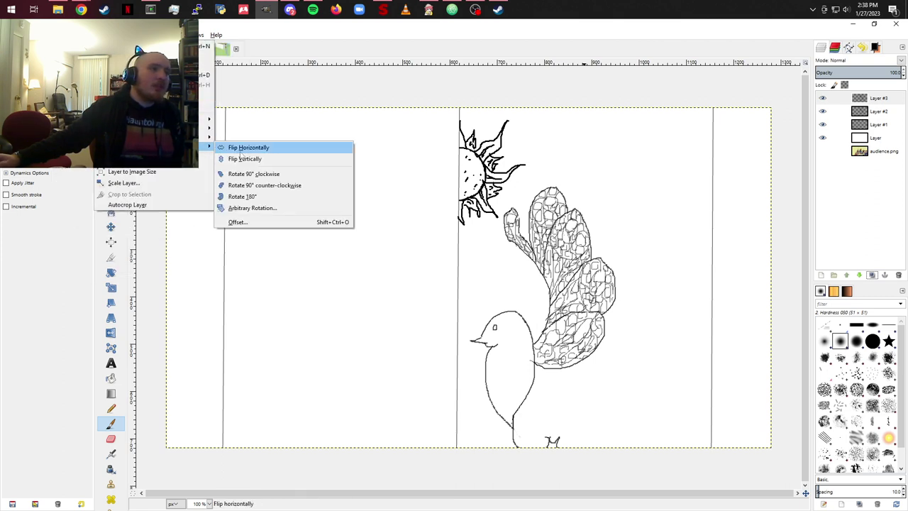
{"action": "left_click", "coordinate": [240, 152]}
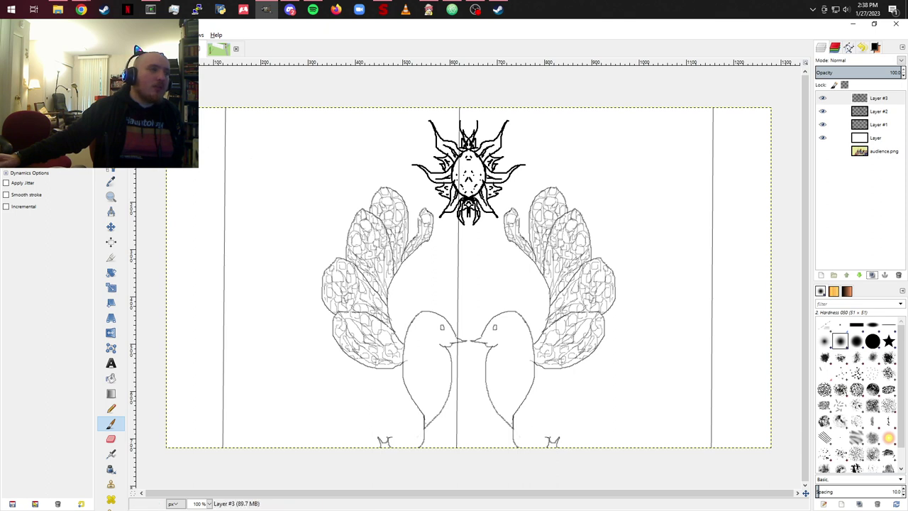
Step: Move the mirrored layer left until its half sun meets the original half at the middle panel line
{"action": "left_click", "coordinate": [111, 226]}
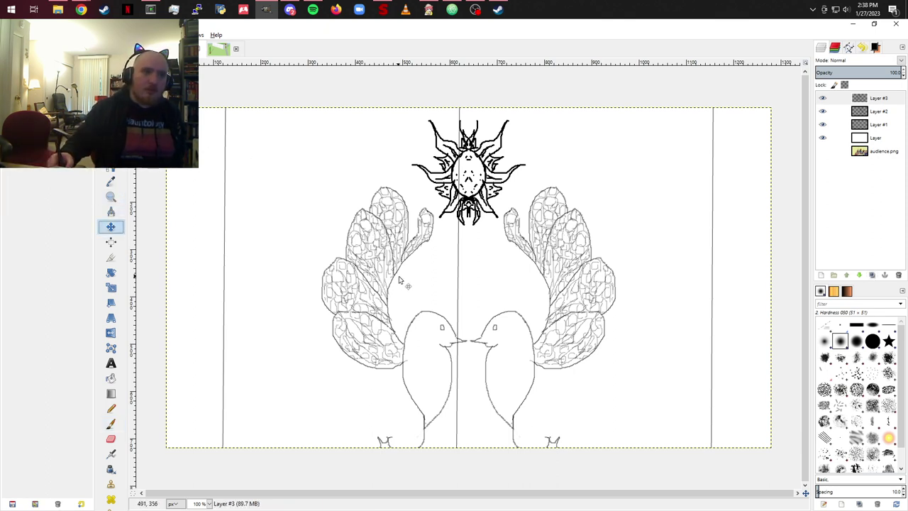
{"action": "left_click_drag", "start_coordinate": [399, 282], "coordinate": [380, 282]}
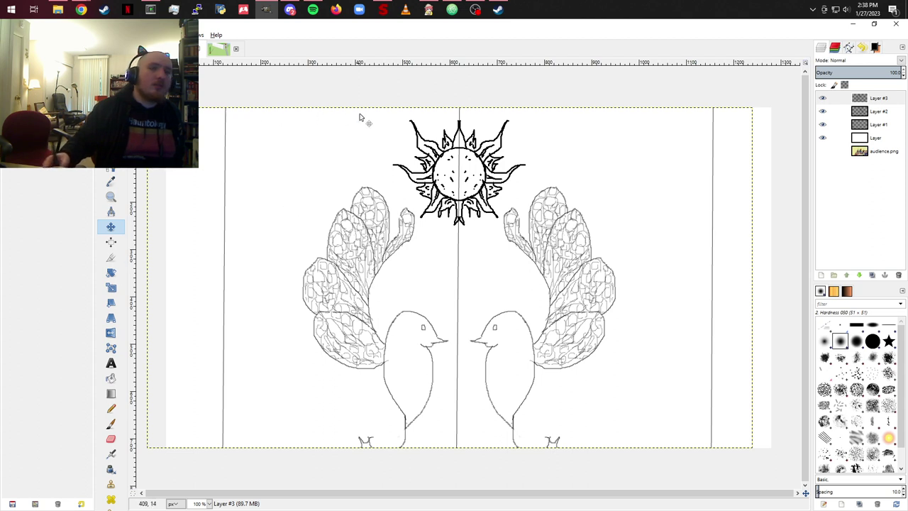
Step: Copy a rectangle of about 196 × 254 px around the mirrored left half sun and paste it as a new layer
{"action": "key", "text": "shift+c"}
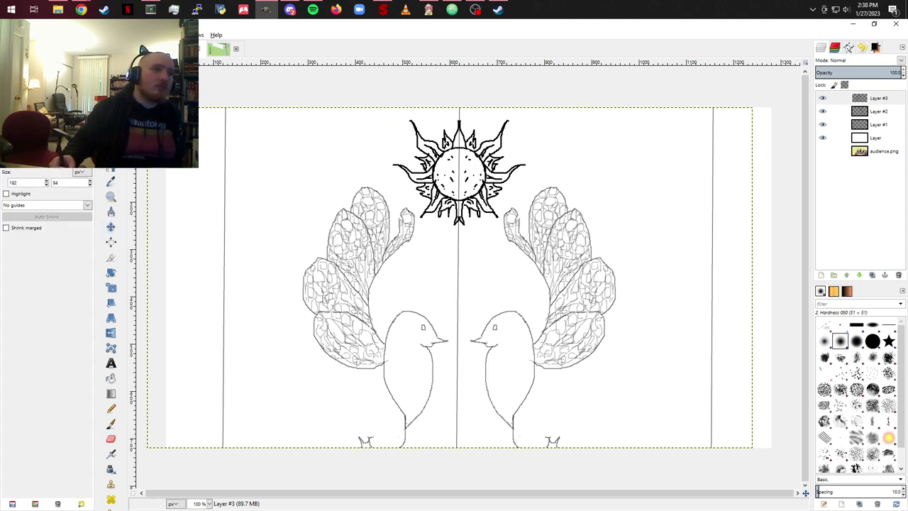
{"action": "left_click", "coordinate": [363, 102]}
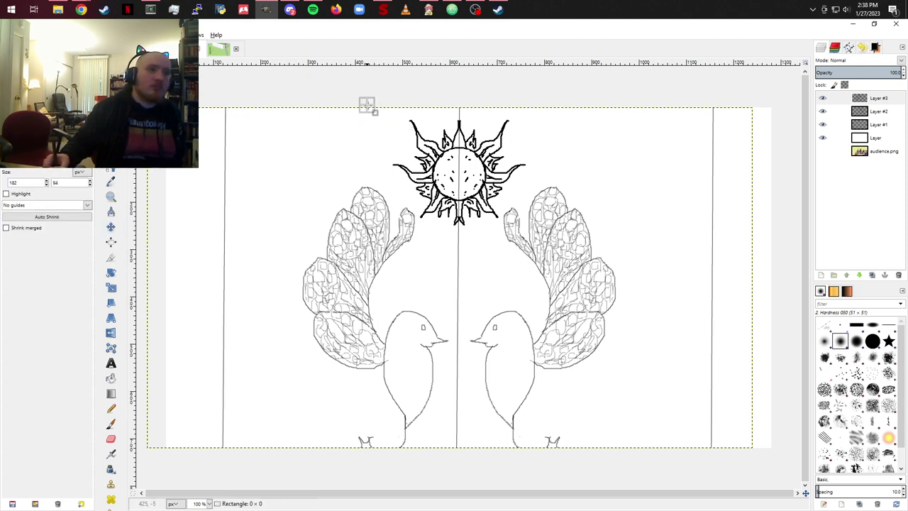
{"action": "left_click_drag", "start_coordinate": [367, 104], "coordinate": [456, 225]}
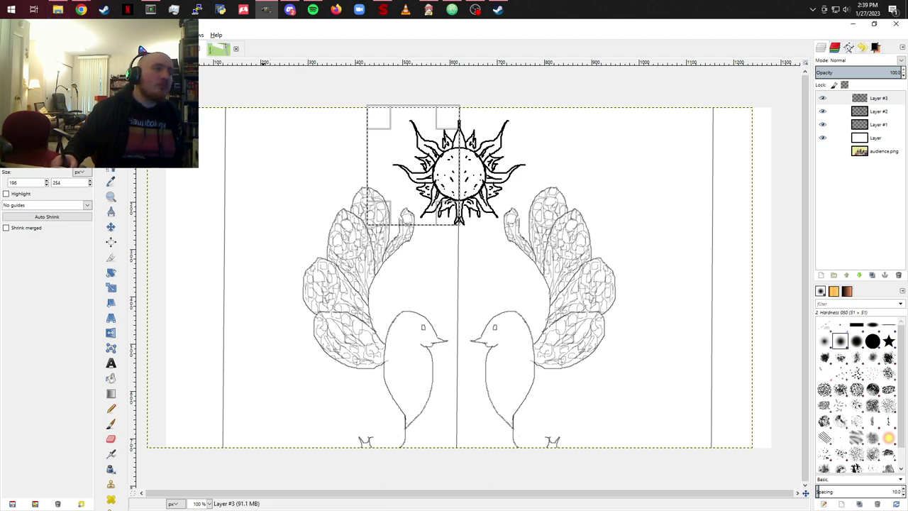
{"action": "key", "text": "alt+e"}
{"action": "key", "text": "c"}
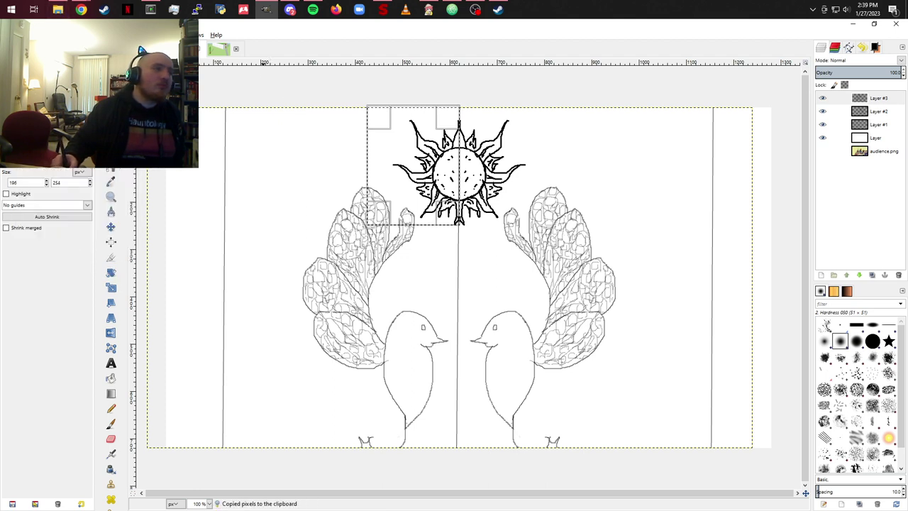
{"action": "key", "text": "alt+e"}
{"action": "key", "text": "p"}
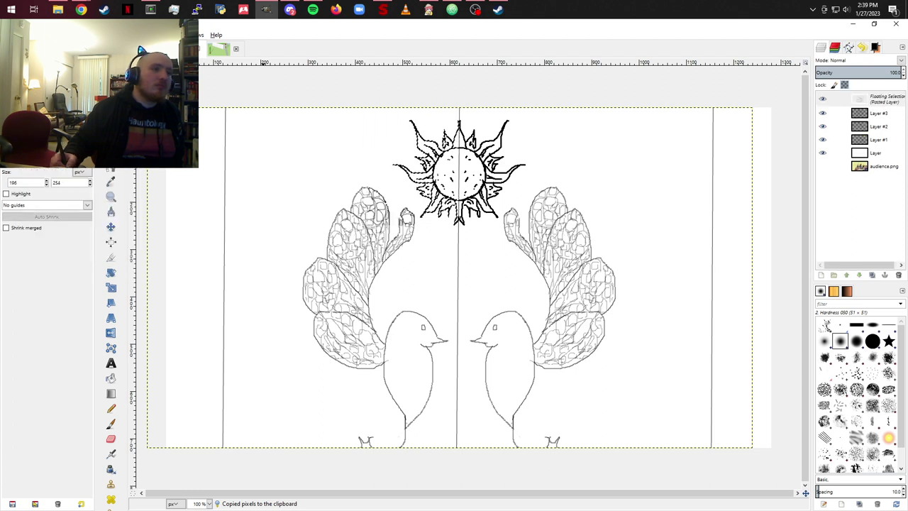
{"action": "left_click", "coordinate": [821, 274]}
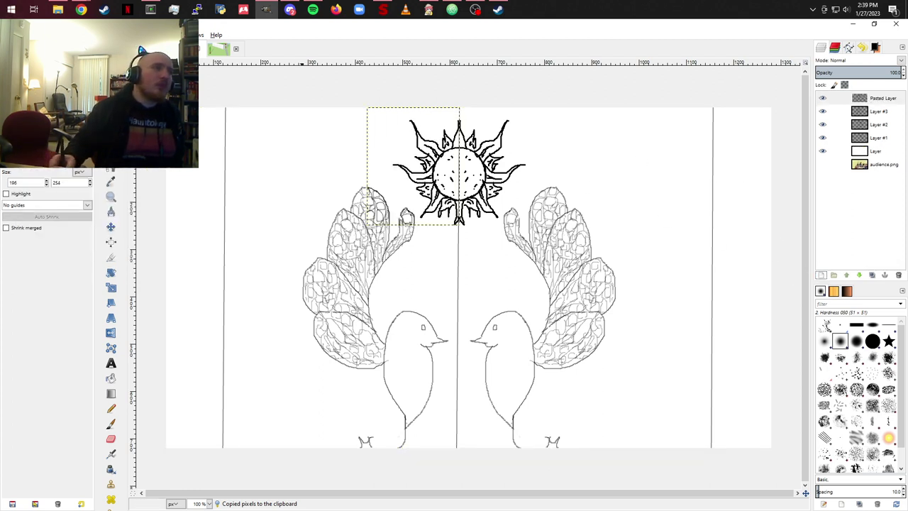
Step: Flip the pasted half sun vertically and move it down until its disc lines up with the right half
{"action": "left_click", "coordinate": [106, 35]}
{"action": "mouse_move", "coordinate": [207, 145]}
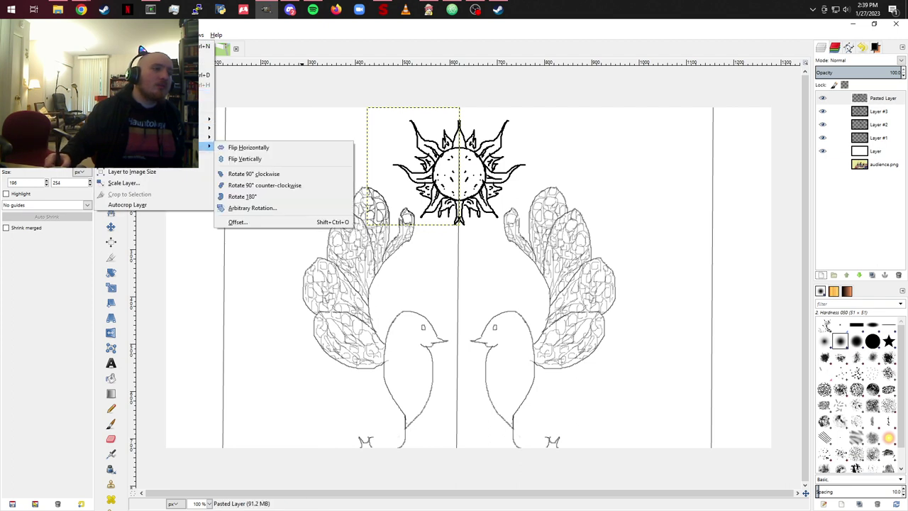
{"action": "left_click", "coordinate": [241, 161]}
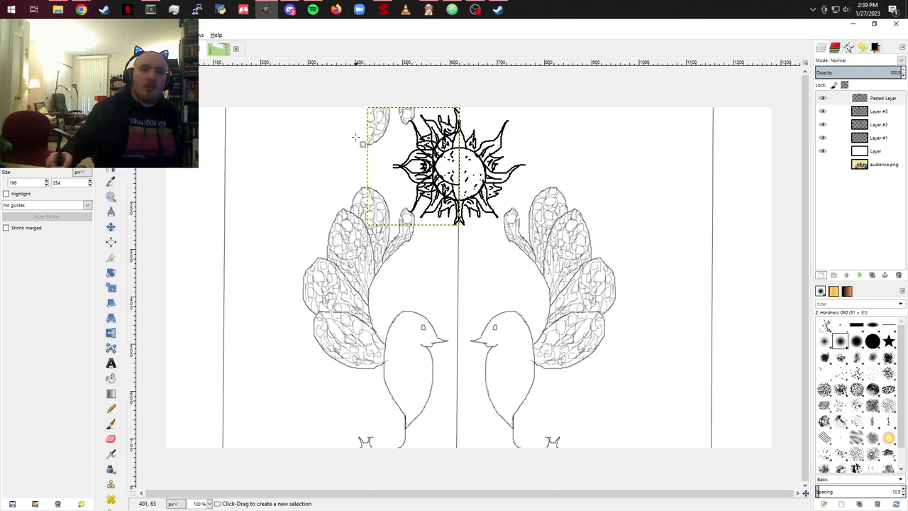
{"action": "left_click", "coordinate": [111, 227]}
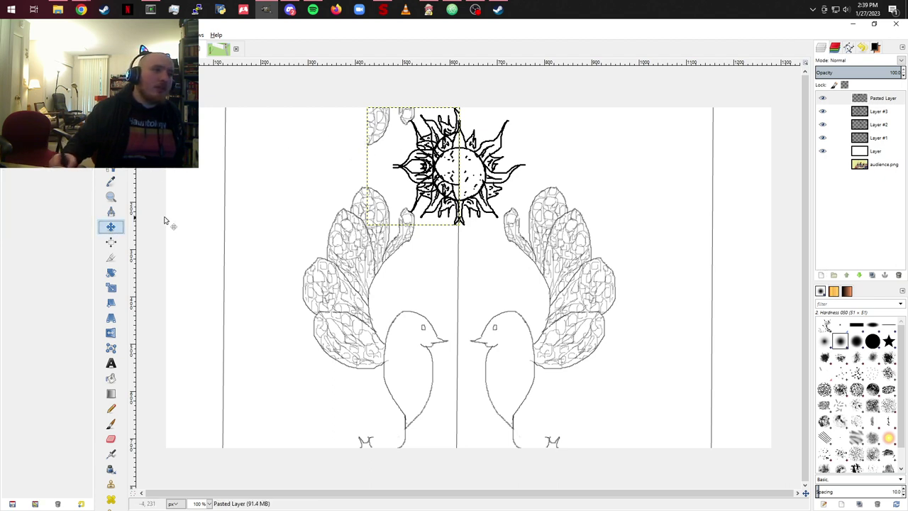
{"action": "left_click_drag", "start_coordinate": [447, 160], "coordinate": [452, 175]}
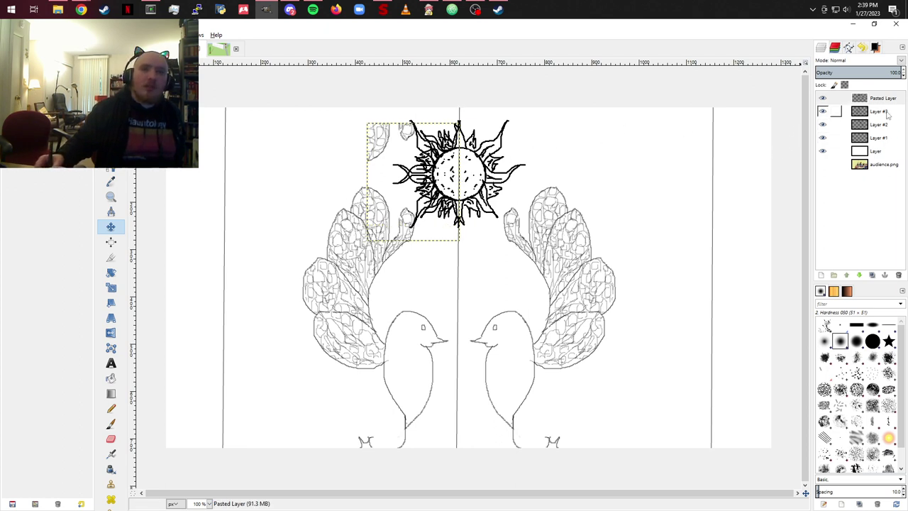
Step: On Layer #3, erase the original mirrored rays and flames around the left half of the sun
{"action": "left_click", "coordinate": [837, 111]}
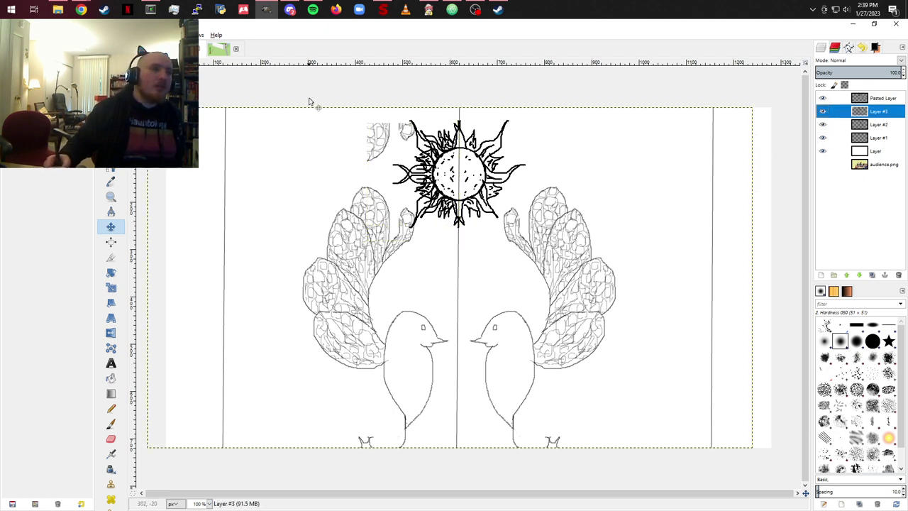
{"action": "left_click", "coordinate": [110, 439]}
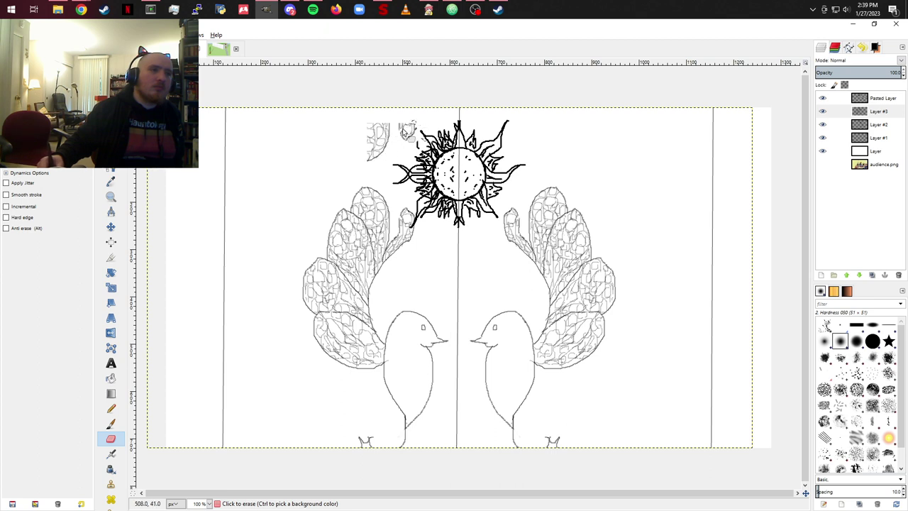
{"action": "left_click", "coordinate": [408, 130]}
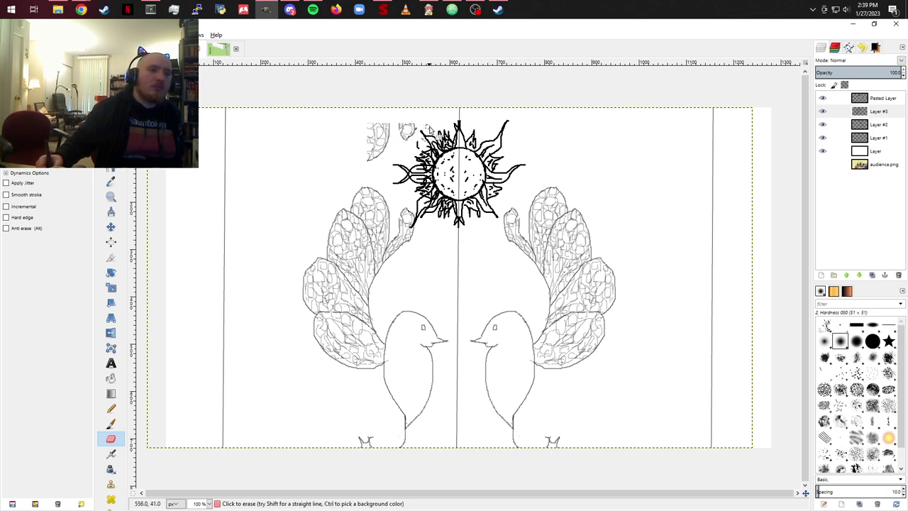
{"action": "left_click_drag", "start_coordinate": [433, 127], "coordinate": [441, 129]}
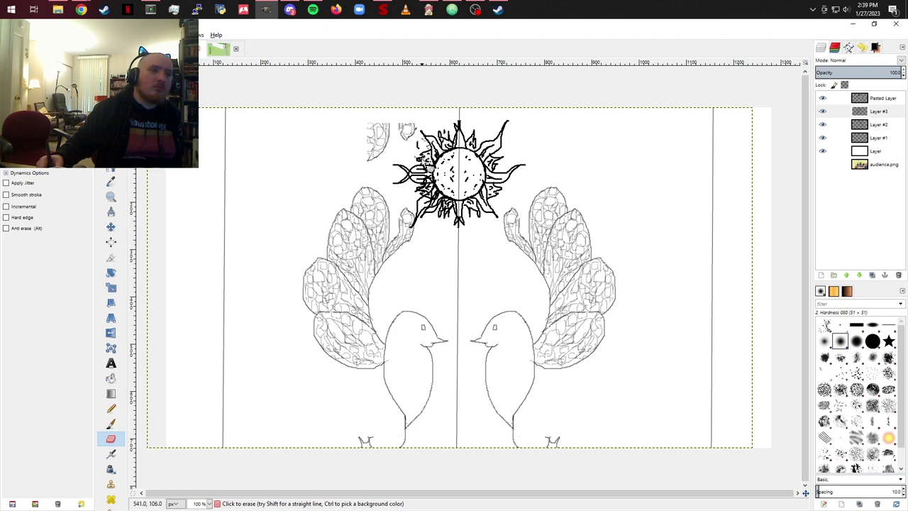
{"action": "left_click_drag", "start_coordinate": [426, 145], "coordinate": [423, 153]}
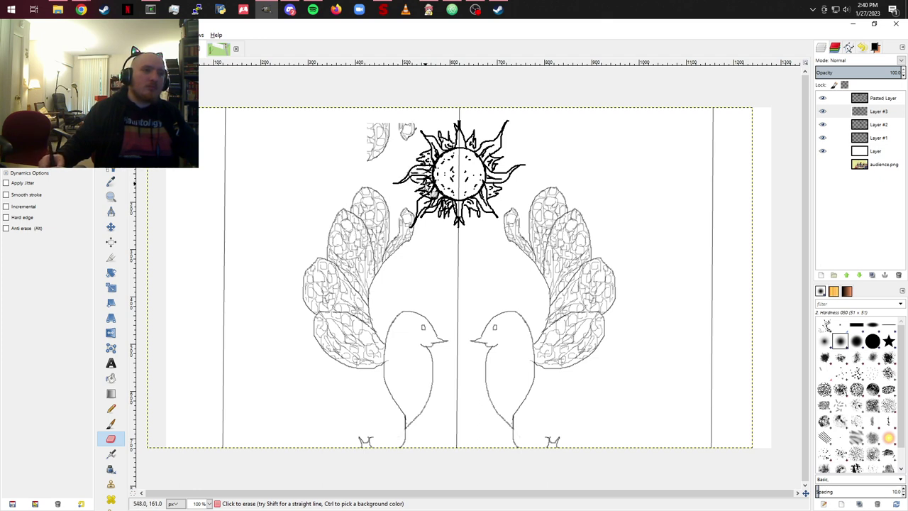
{"action": "mouse_move", "coordinate": [410, 183]}
{"action": "left_mouse_down"}
{"action": "mouse_move", "coordinate": [426, 187]}
{"action": "mouse_move", "coordinate": [413, 170]}
{"action": "mouse_move", "coordinate": [441, 196]}
{"action": "mouse_move", "coordinate": [433, 188]}
{"action": "mouse_move", "coordinate": [424, 200]}
{"action": "mouse_move", "coordinate": [427, 213]}
{"action": "mouse_move", "coordinate": [430, 199]}
{"action": "mouse_move", "coordinate": [437, 211]}
{"action": "mouse_move", "coordinate": [428, 221]}
{"action": "mouse_move", "coordinate": [452, 208]}
{"action": "mouse_move", "coordinate": [452, 222]}
{"action": "mouse_move", "coordinate": [457, 206]}
{"action": "mouse_move", "coordinate": [444, 219]}
{"action": "left_mouse_up"}
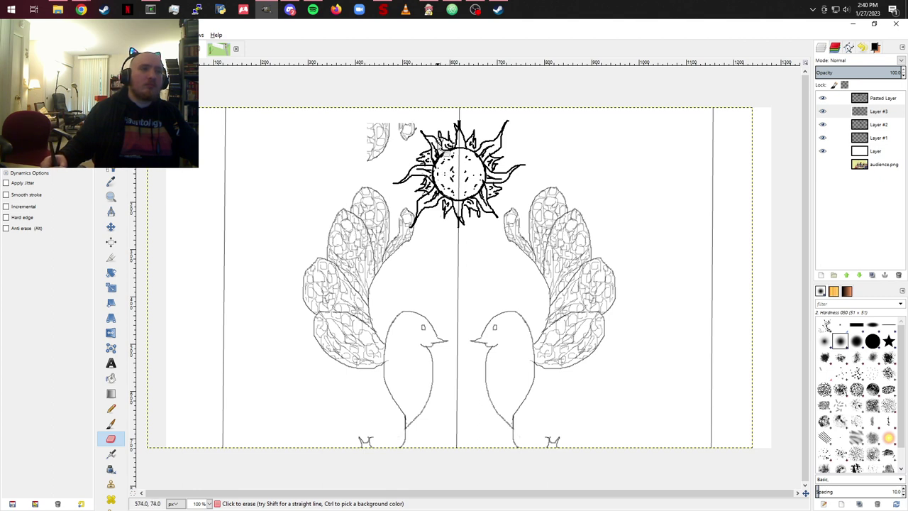
Step: Erase the copied feather fragments from the pasted layer and clean up the leftover marks around the left rays
{"action": "left_click", "coordinate": [887, 100]}
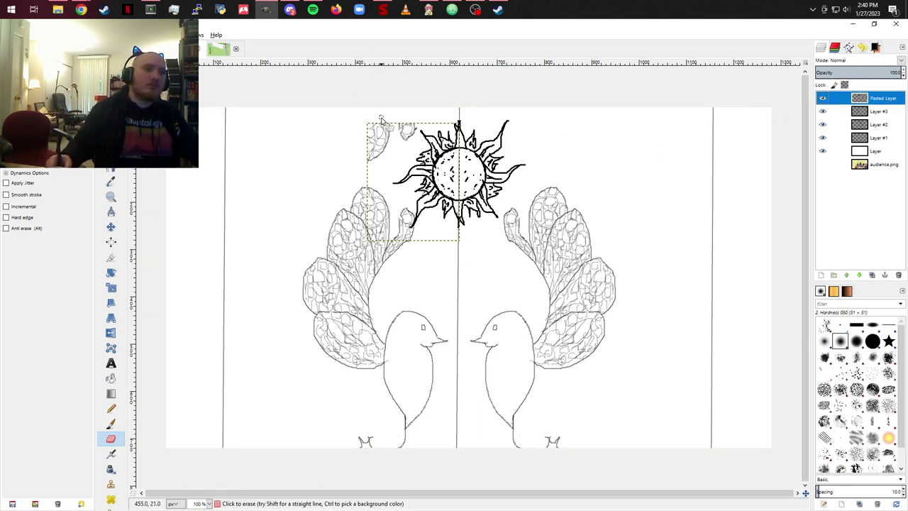
{"action": "mouse_move", "coordinate": [371, 132]}
{"action": "left_mouse_down"}
{"action": "mouse_move", "coordinate": [390, 139]}
{"action": "mouse_move", "coordinate": [369, 146]}
{"action": "mouse_move", "coordinate": [371, 138]}
{"action": "mouse_move", "coordinate": [372, 161]}
{"action": "mouse_move", "coordinate": [387, 142]}
{"action": "mouse_move", "coordinate": [392, 153]}
{"action": "mouse_move", "coordinate": [369, 146]}
{"action": "mouse_move", "coordinate": [420, 129]}
{"action": "mouse_move", "coordinate": [406, 125]}
{"action": "left_mouse_up"}
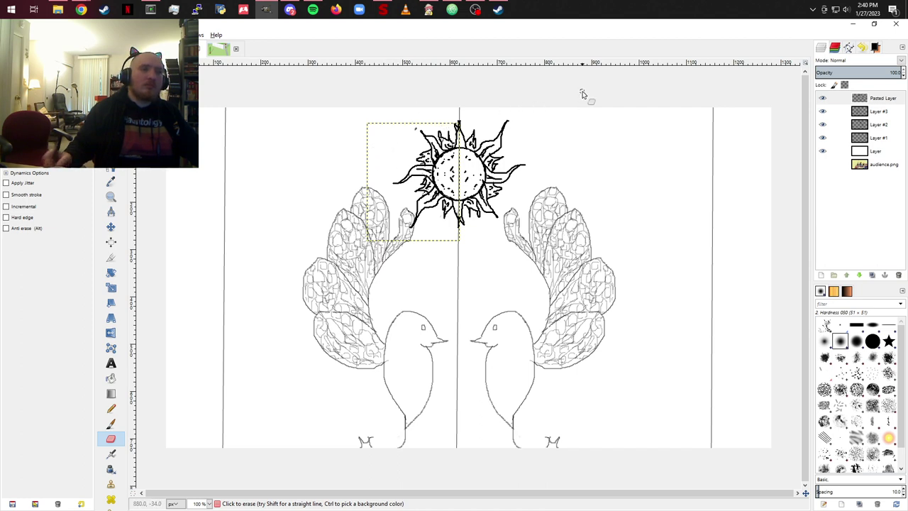
{"action": "left_click", "coordinate": [880, 111]}
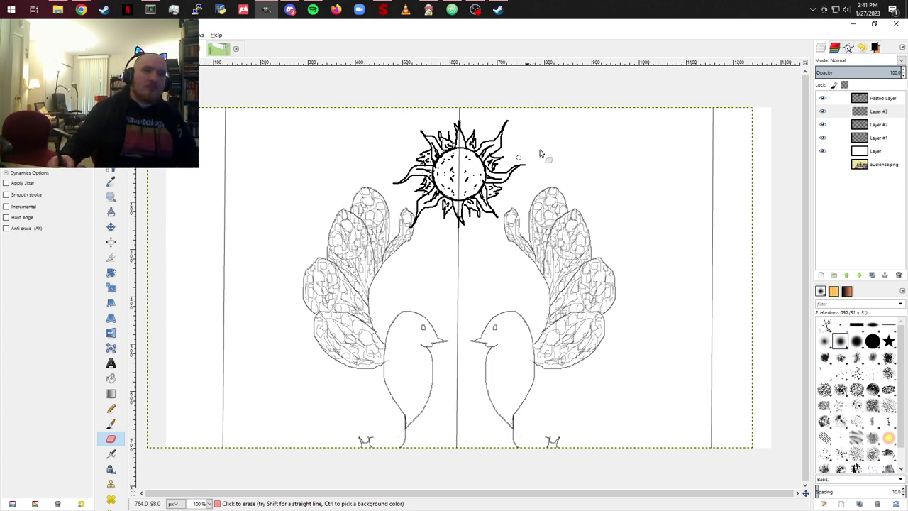
{"action": "left_click", "coordinate": [880, 101]}
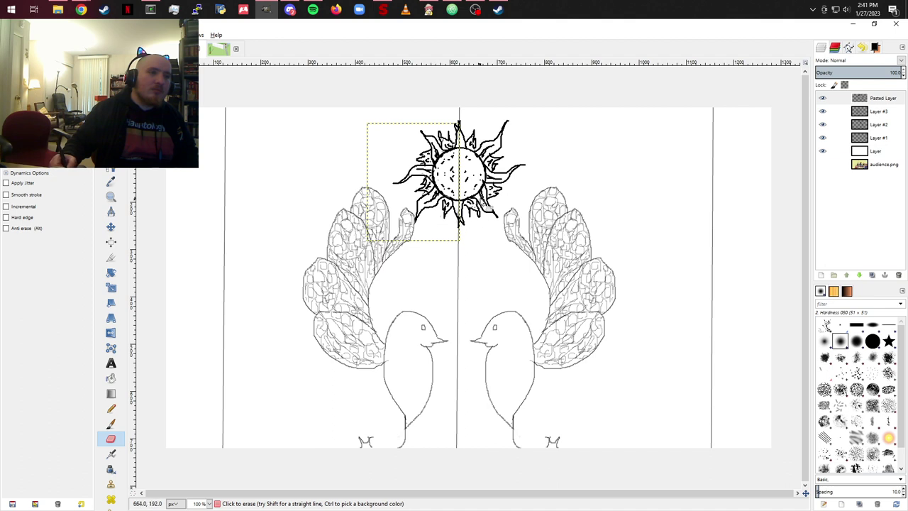
{"action": "left_click", "coordinate": [881, 112]}
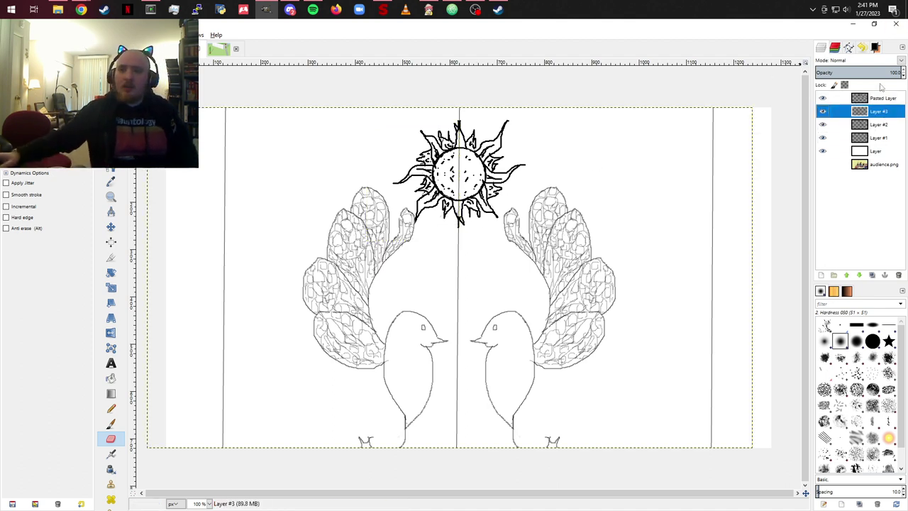
Step: Merge the pasted half-sun layer down into Layer #3 and hide Layer #2 with the original design
{"action": "left_click", "coordinate": [880, 98]}
{"action": "right_click", "coordinate": [880, 98]}
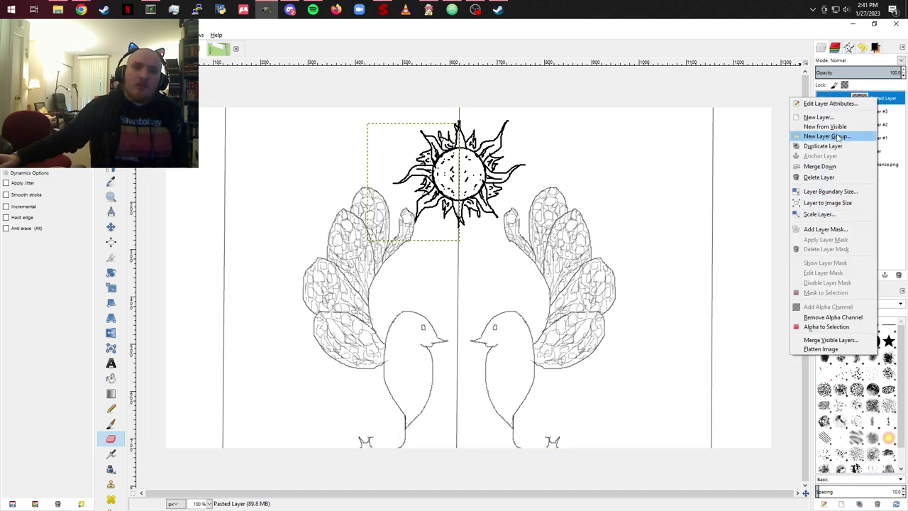
{"action": "left_click", "coordinate": [836, 166]}
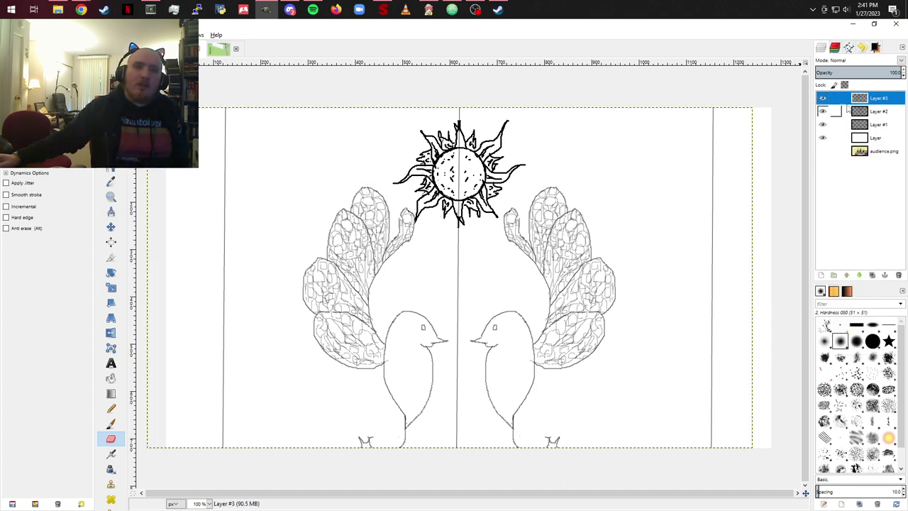
{"action": "left_click", "coordinate": [823, 112]}
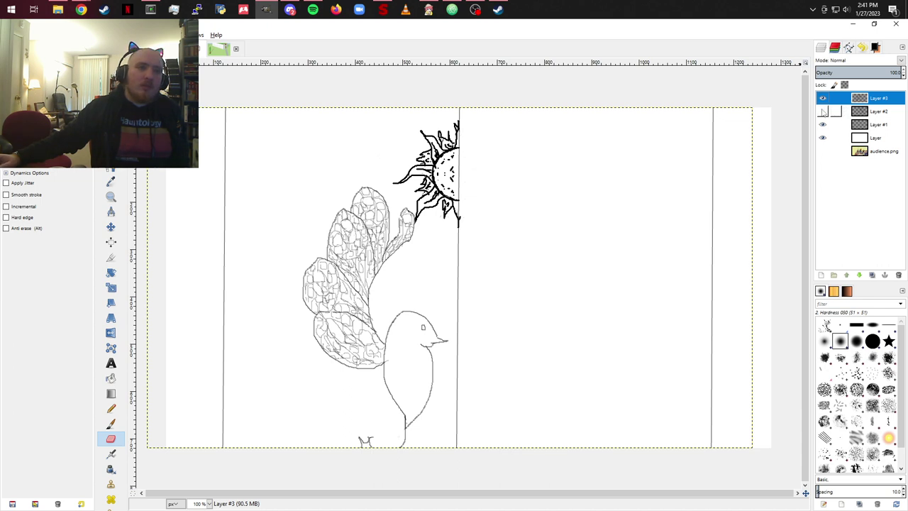
Step: Show Layer #2 again and merge Layer #3 down into it
{"action": "left_click", "coordinate": [824, 113]}
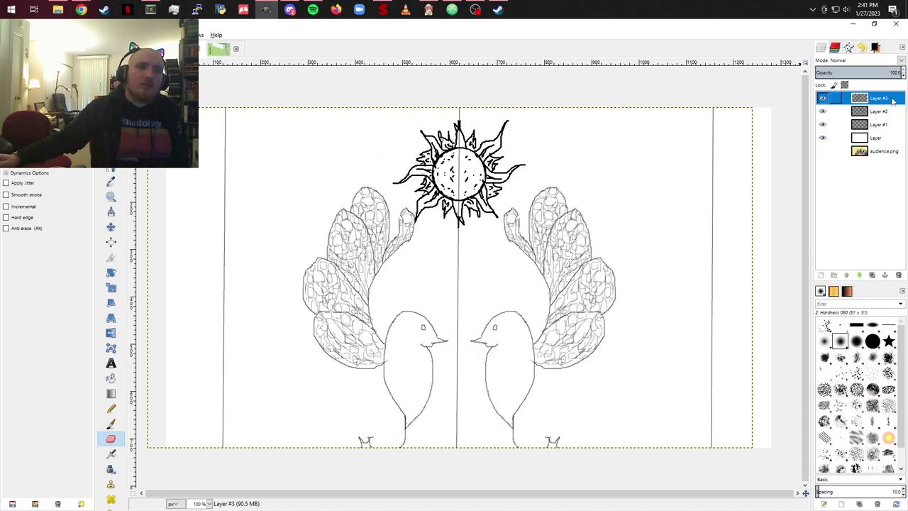
{"action": "right_click", "coordinate": [892, 101]}
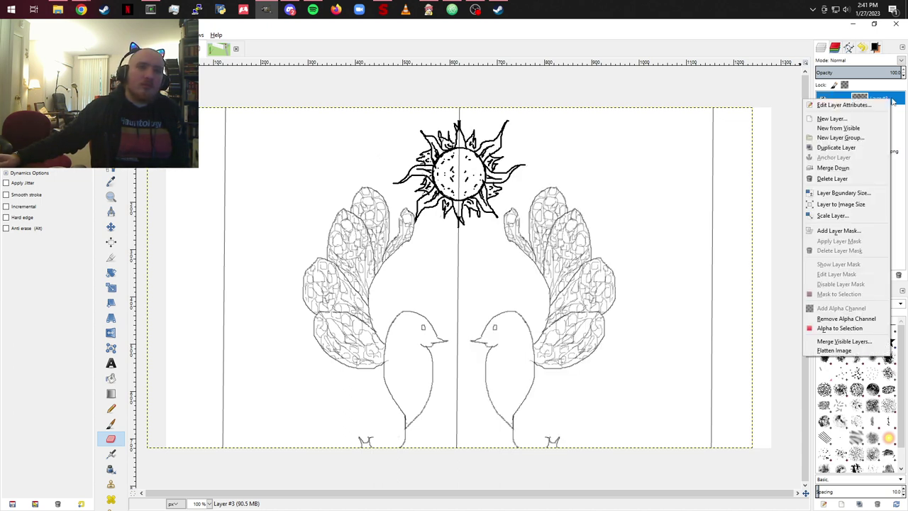
{"action": "left_click", "coordinate": [856, 166]}
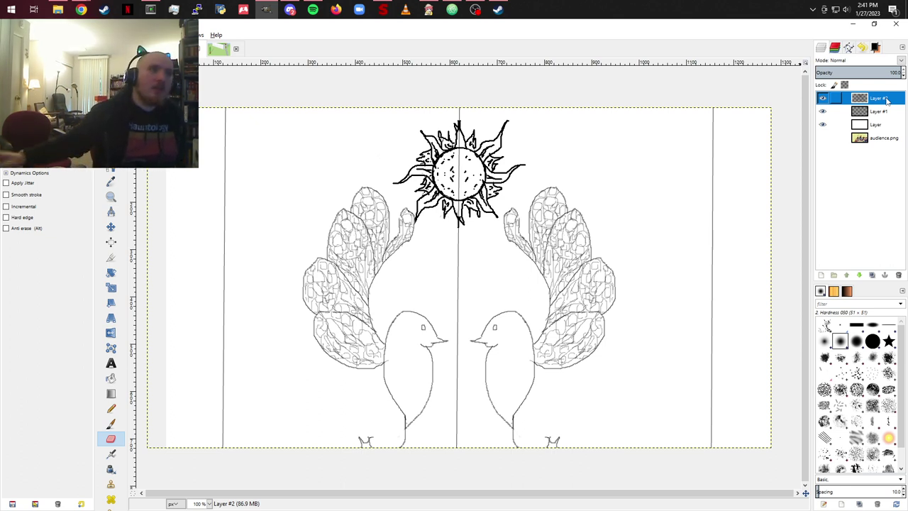
Step: Merge Layer #2 down into Layer #1 so all the line art sits on one layer
{"action": "left_click", "coordinate": [218, 49]}
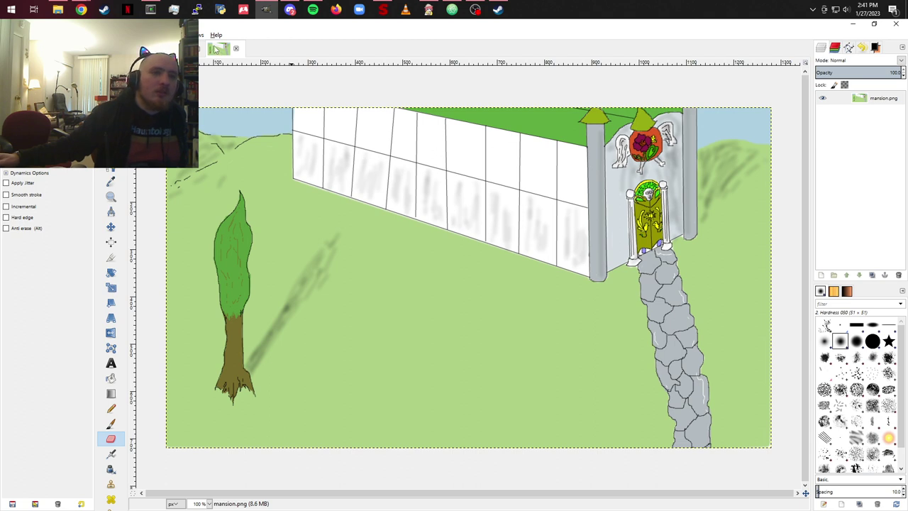
{"action": "key", "text": "ctrl+Page_Up"}
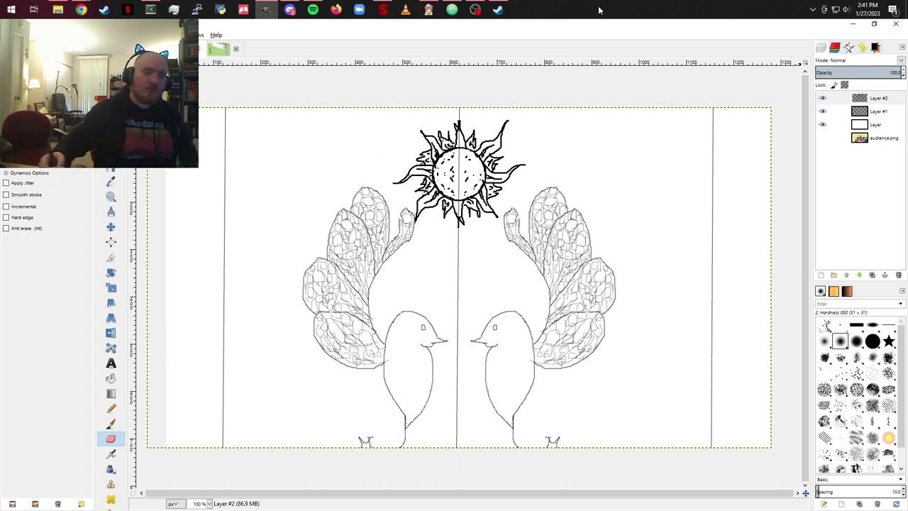
{"action": "left_click", "coordinate": [885, 114]}
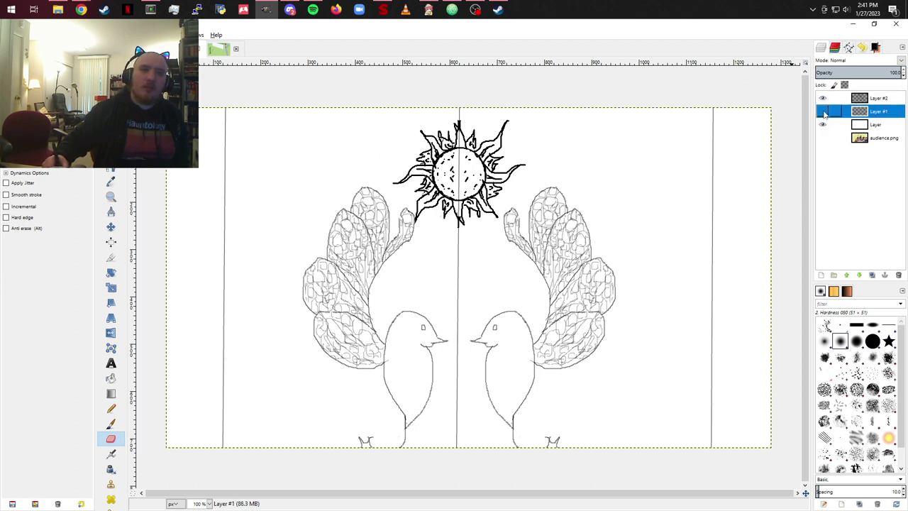
{"action": "left_click", "coordinate": [889, 100]}
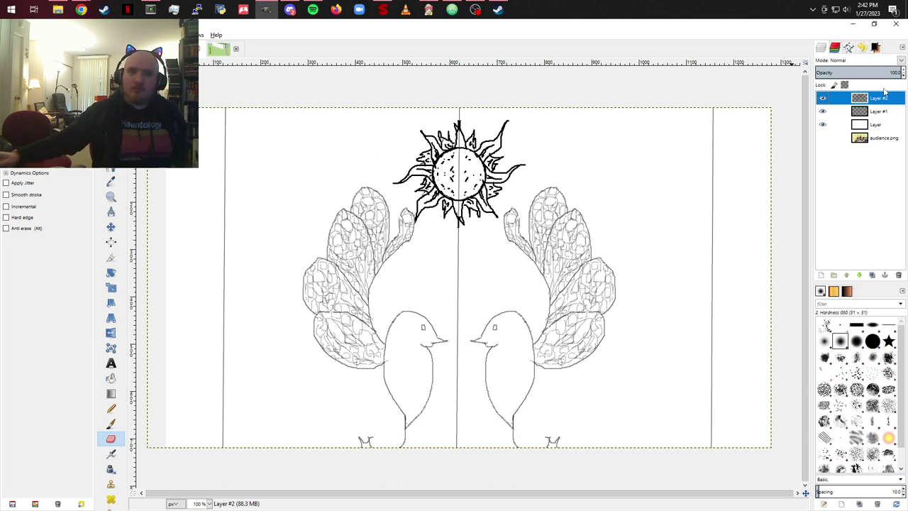
{"action": "right_click", "coordinate": [883, 99]}
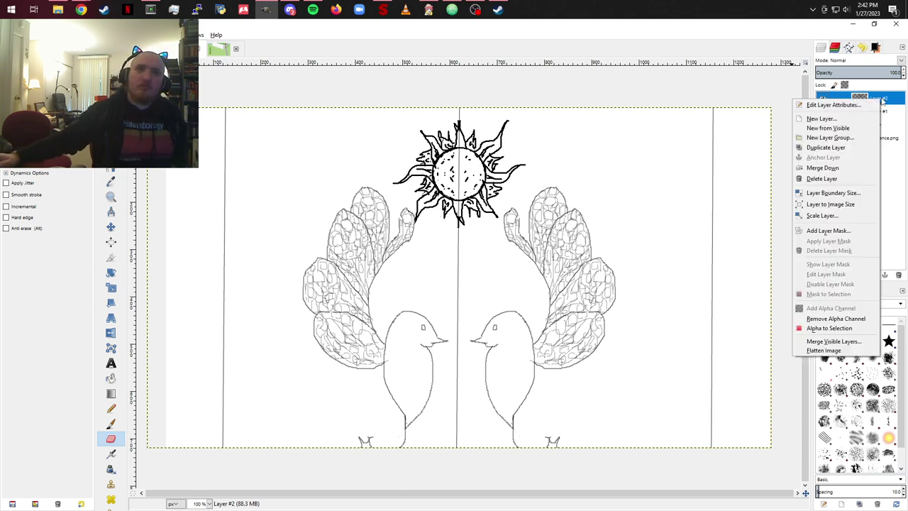
{"action": "left_click", "coordinate": [846, 167]}
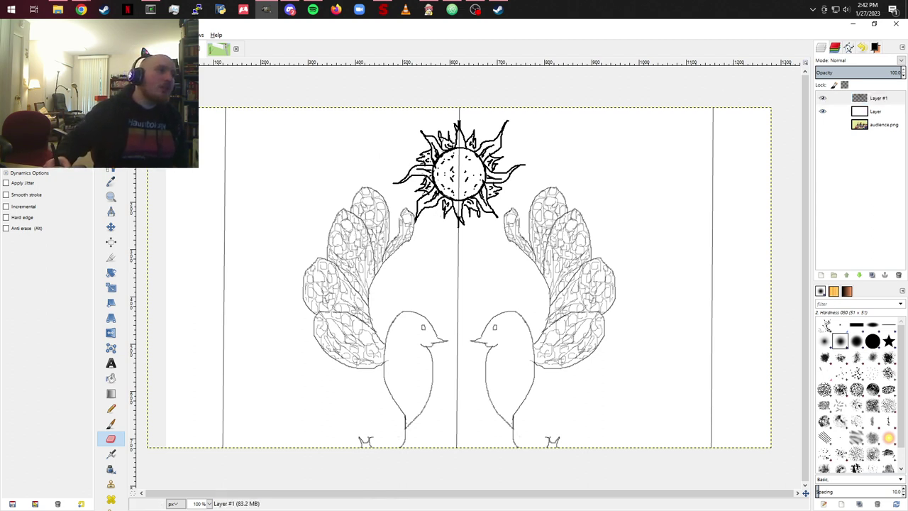
{"action": "left_click", "coordinate": [112, 408]}
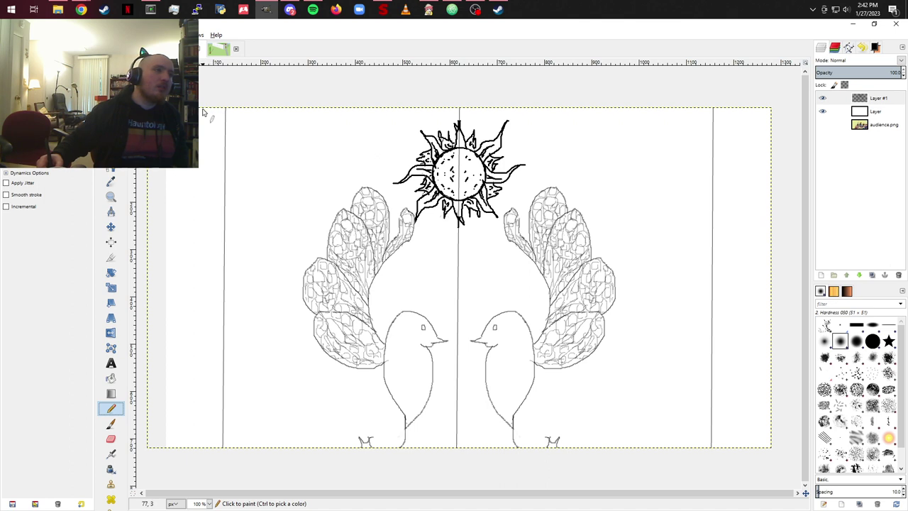
{"action": "left_click", "coordinate": [194, 450], "text": "shift"}
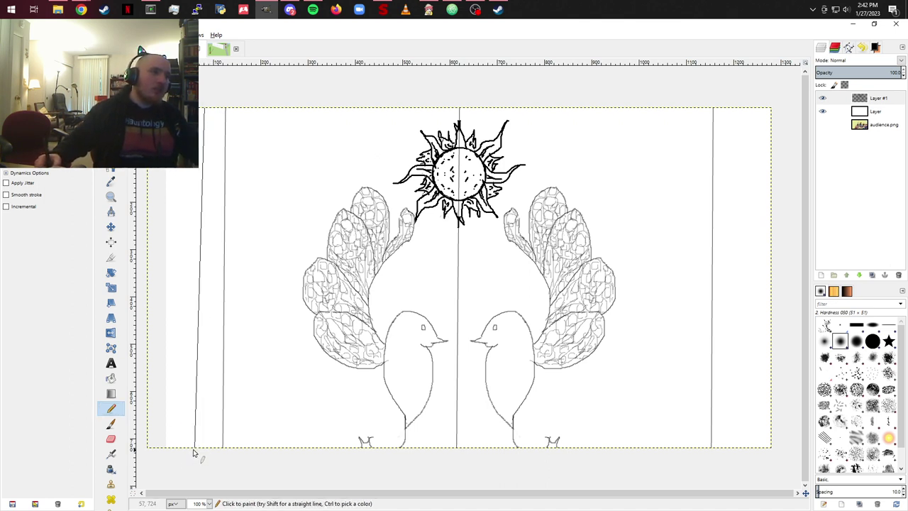
{"action": "key", "text": "ctrl+z"}
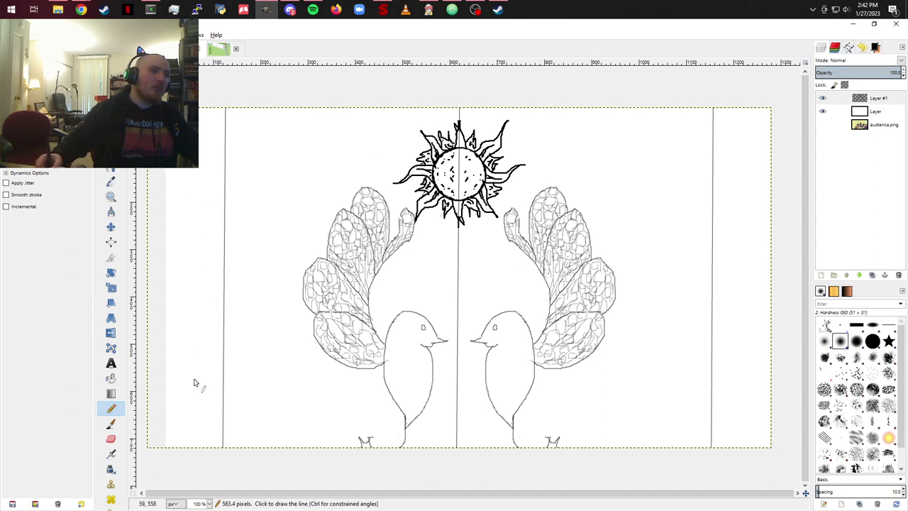
{"action": "left_click", "coordinate": [203, 447], "text": "shift"}
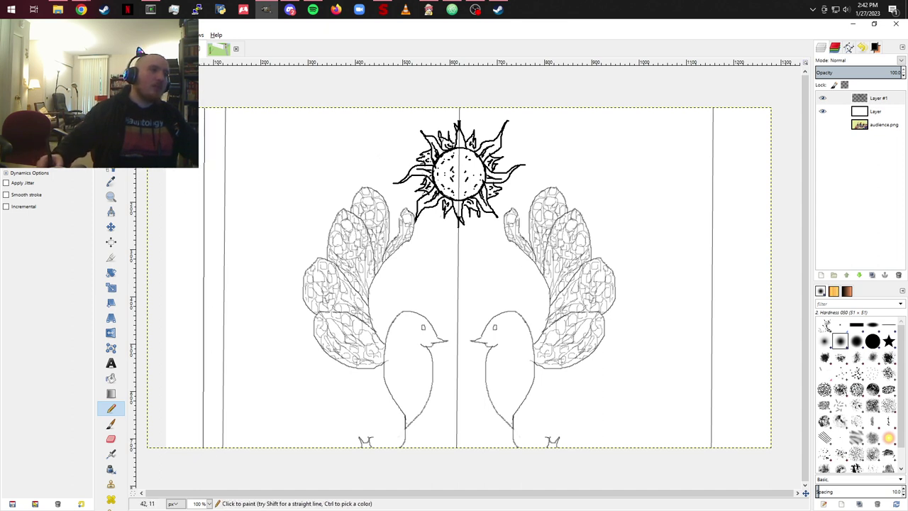
{"action": "key", "text": "ctrl+z"}
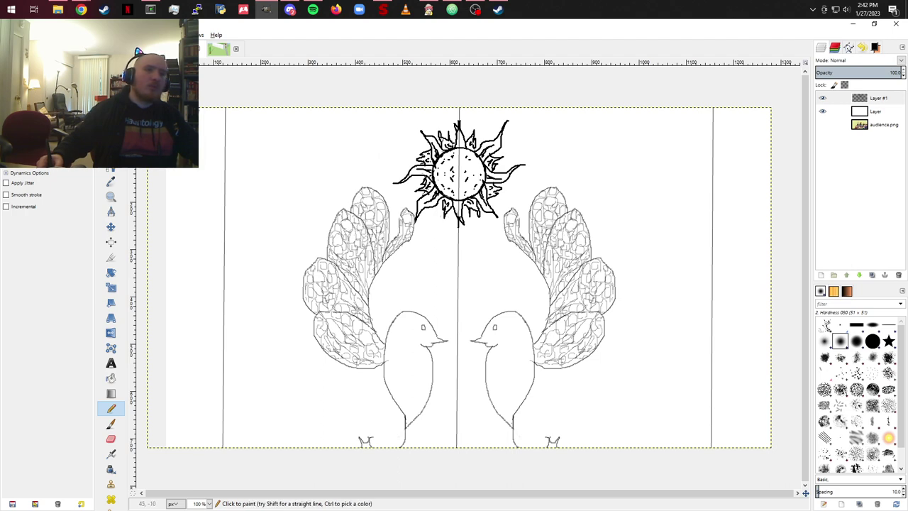
{"action": "left_click", "coordinate": [220, 49]}
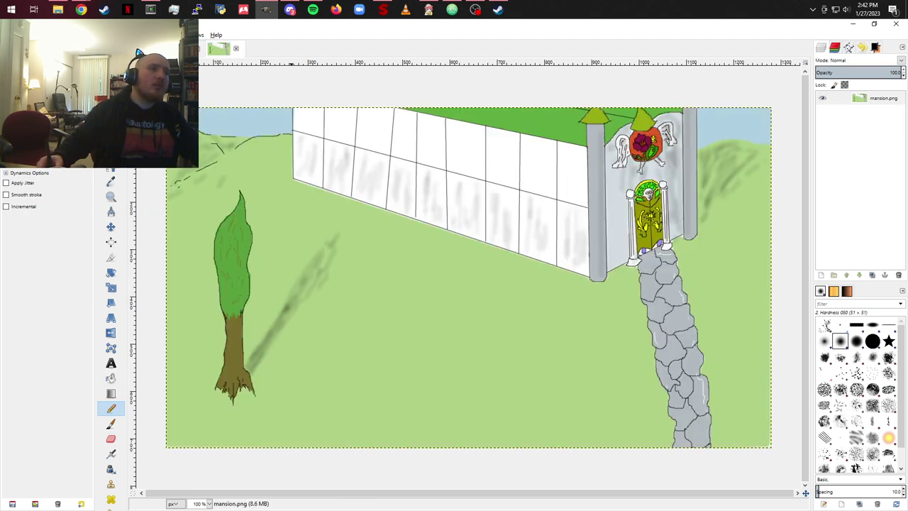
{"action": "left_click", "coordinate": [181, 49]}
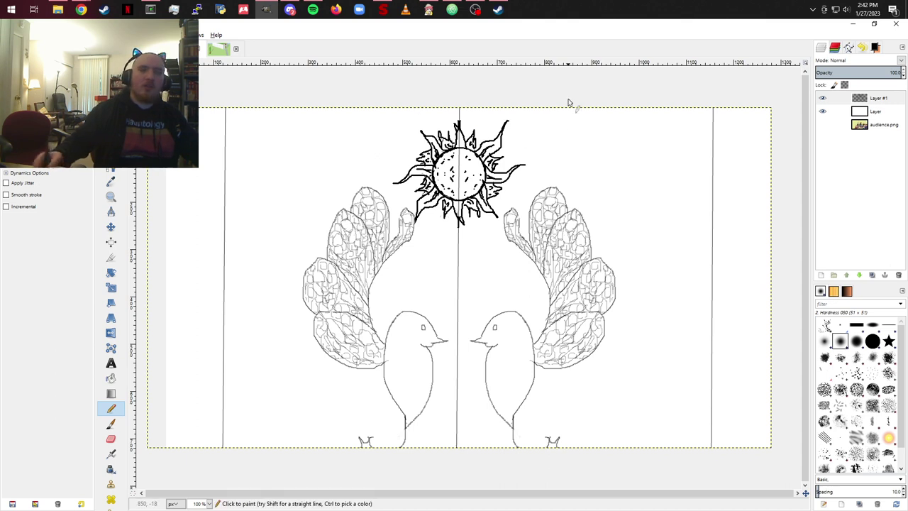
Step: Create a new layer and place it directly beneath the line art on Layer #1
{"action": "left_click", "coordinate": [821, 275]}
{"action": "left_click", "coordinate": [827, 349]}
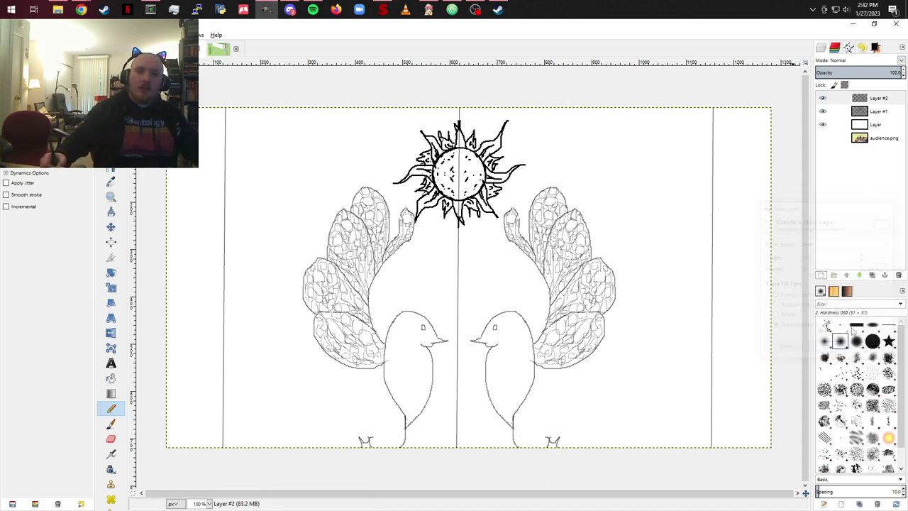
{"action": "left_click_drag", "start_coordinate": [890, 103], "coordinate": [880, 115]}
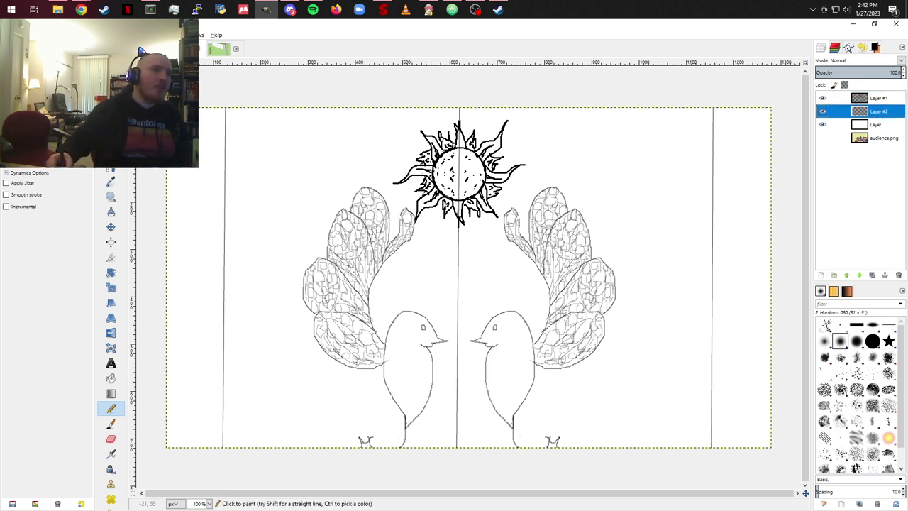
Step: Pick the olive colour of the front door in mansion.png and return to the bird drawing
{"action": "left_click", "coordinate": [111, 181]}
{"action": "left_click", "coordinate": [218, 50]}
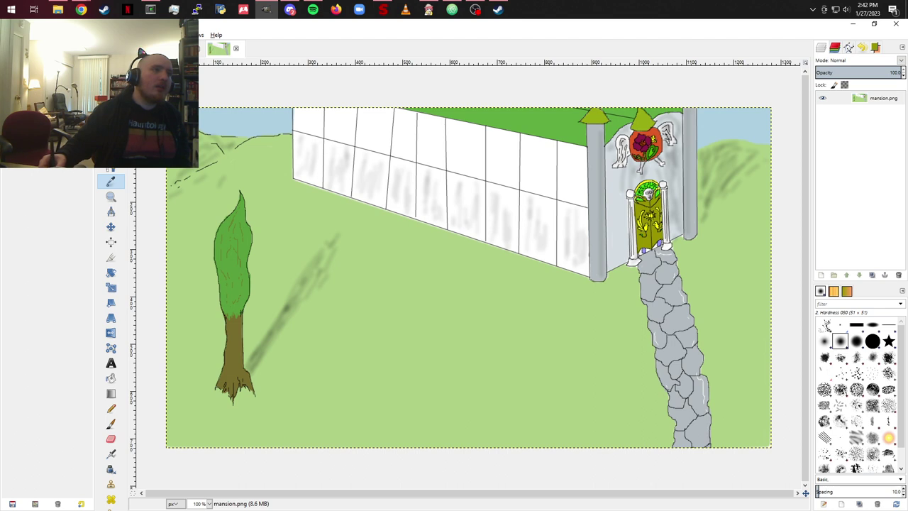
{"action": "key", "text": "ctrl+Page_Up"}
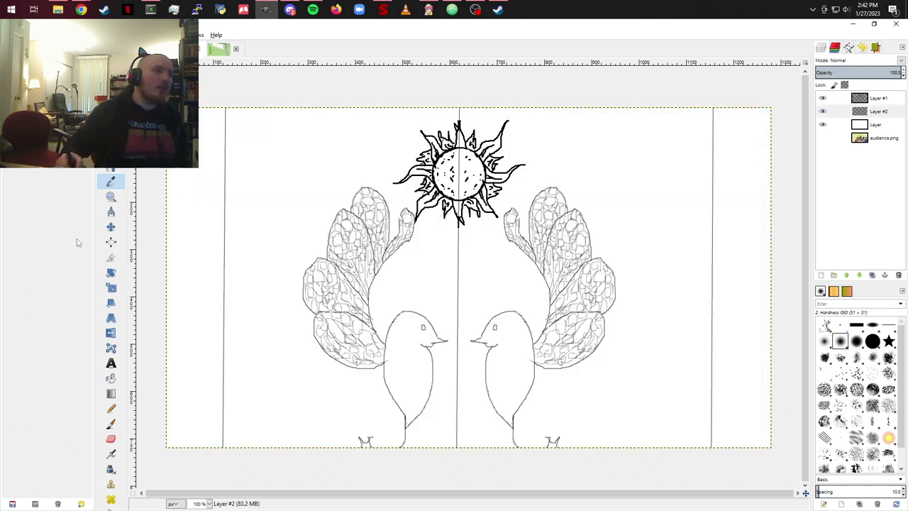
Step: On Layer #2, paint straight olive strokes along all four inner edges of the area between the two outer panel lines
{"action": "left_click", "coordinate": [111, 422]}
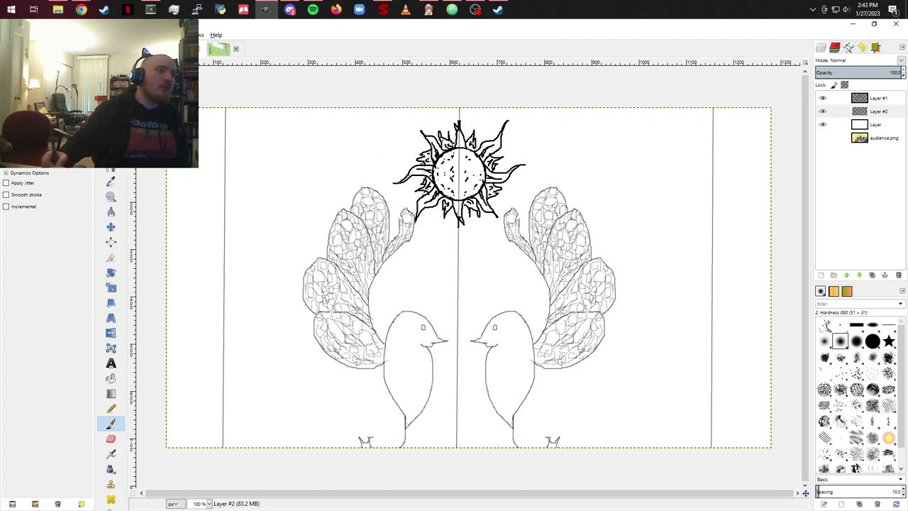
{"action": "left_click", "coordinate": [240, 115]}
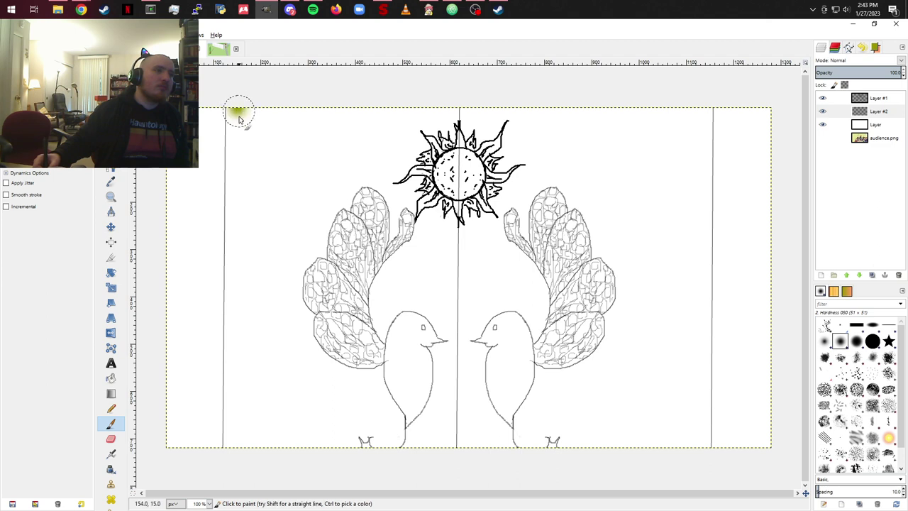
{"action": "left_click", "coordinate": [234, 455], "text": "shift"}
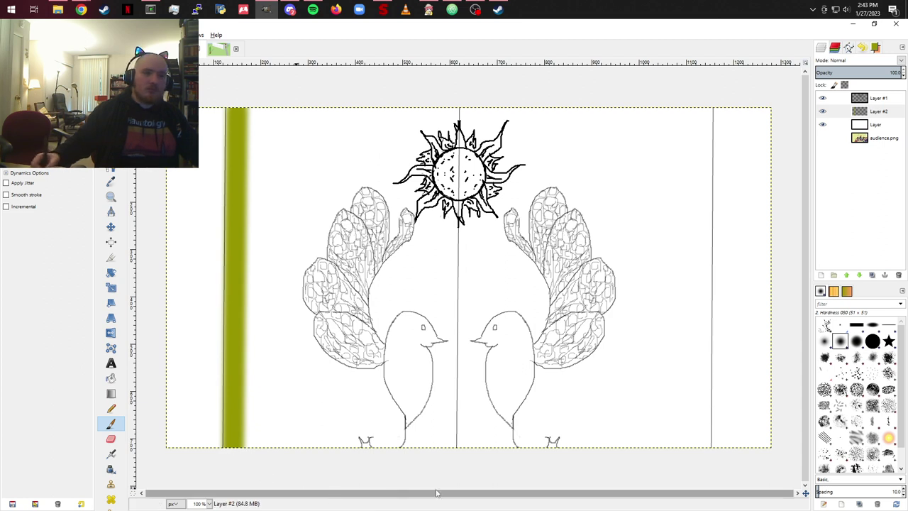
{"action": "left_click", "coordinate": [701, 463], "text": "shift"}
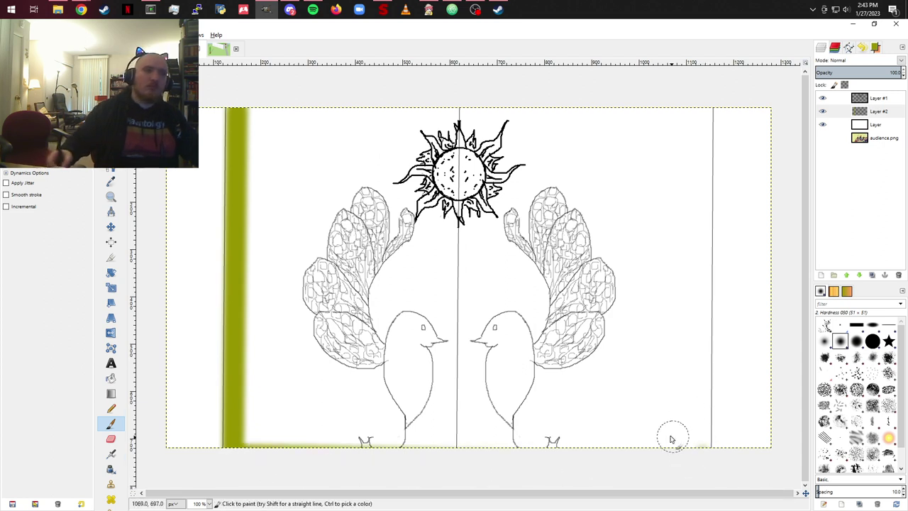
{"action": "left_click", "coordinate": [705, 107], "text": "shift"}
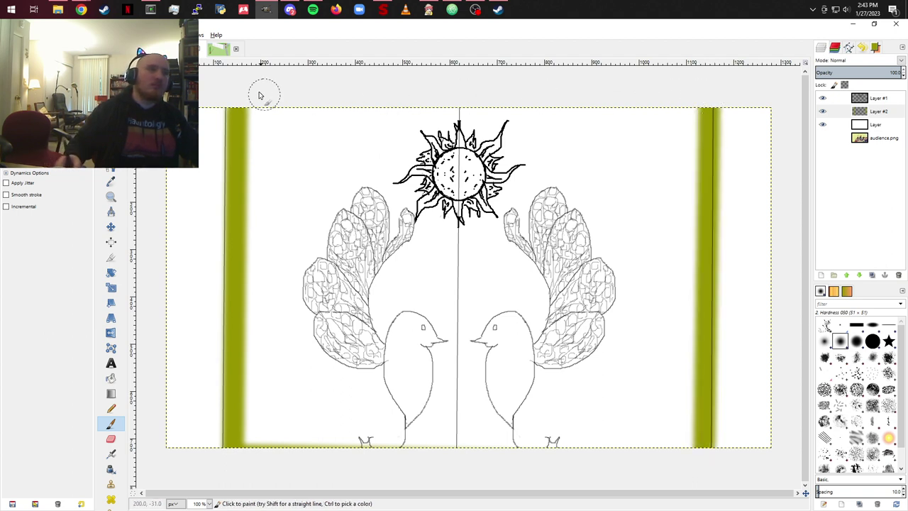
{"action": "left_click", "coordinate": [242, 107], "text": "shift"}
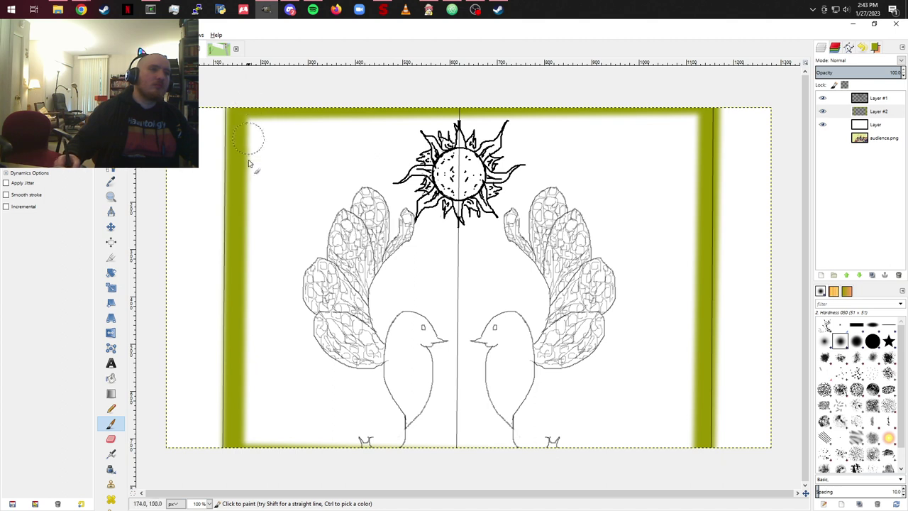
Step: Select the area inside the olive border, bucket-fill it with the same olive, and clear the selection
{"action": "key", "text": "r"}
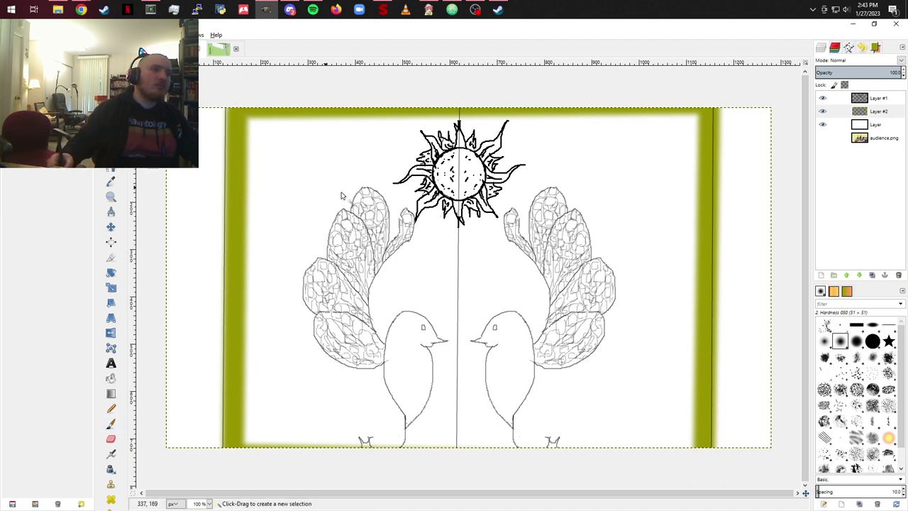
{"action": "left_click_drag", "start_coordinate": [249, 117], "coordinate": [695, 443]}
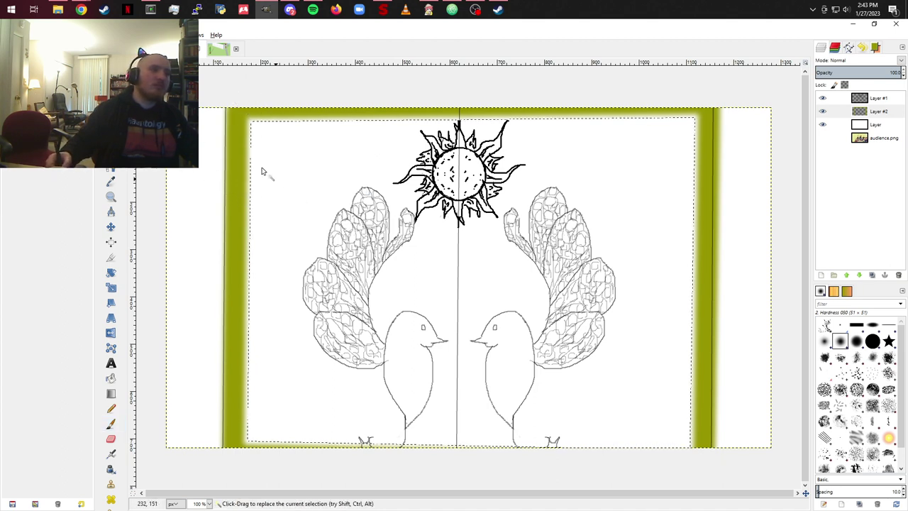
{"action": "left_click", "coordinate": [111, 378]}
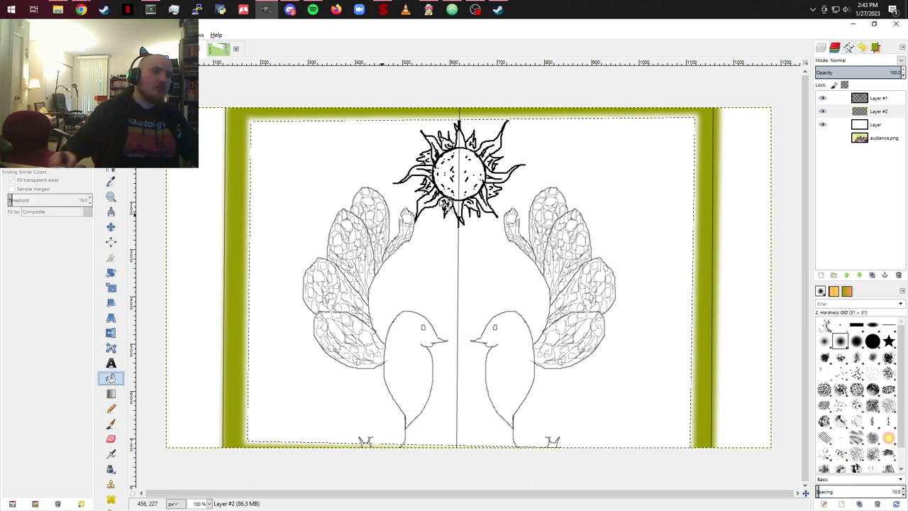
{"action": "left_click", "coordinate": [575, 178]}
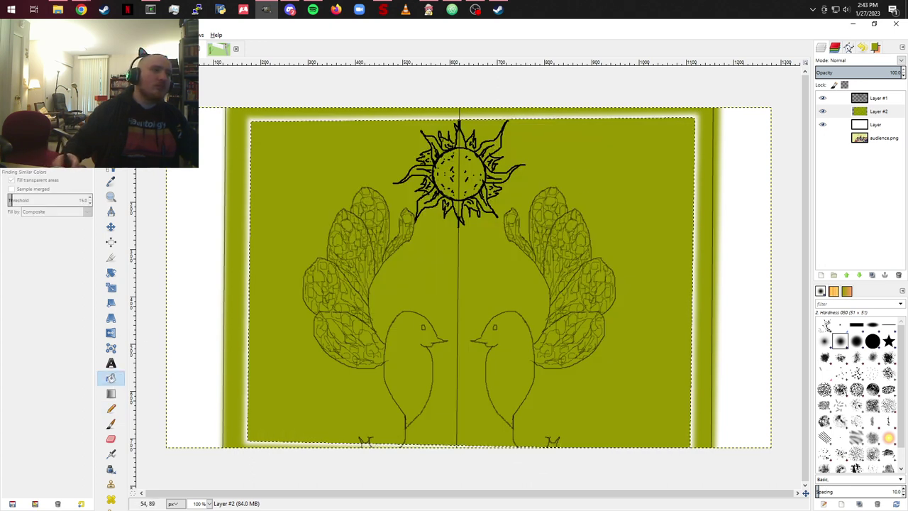
{"action": "left_click", "coordinate": [51, 35]}
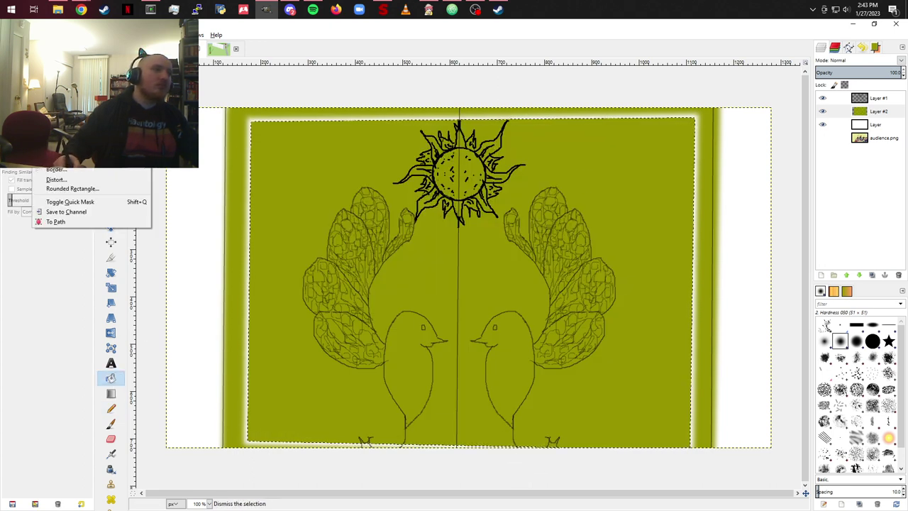
{"action": "left_click", "coordinate": [64, 64]}
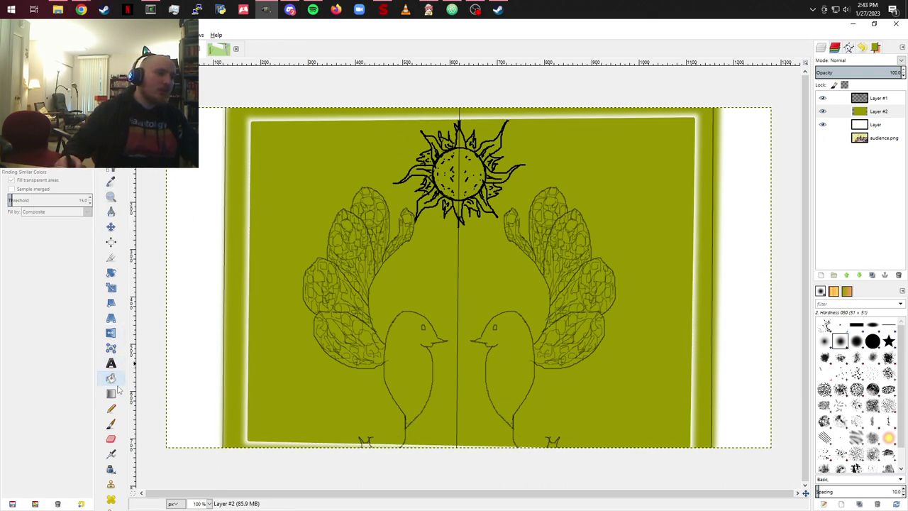
Step: Paint over the white gaps between the olive border and the filled centre with the Paintbrush, all the way around the panel
{"action": "left_click", "coordinate": [111, 425]}
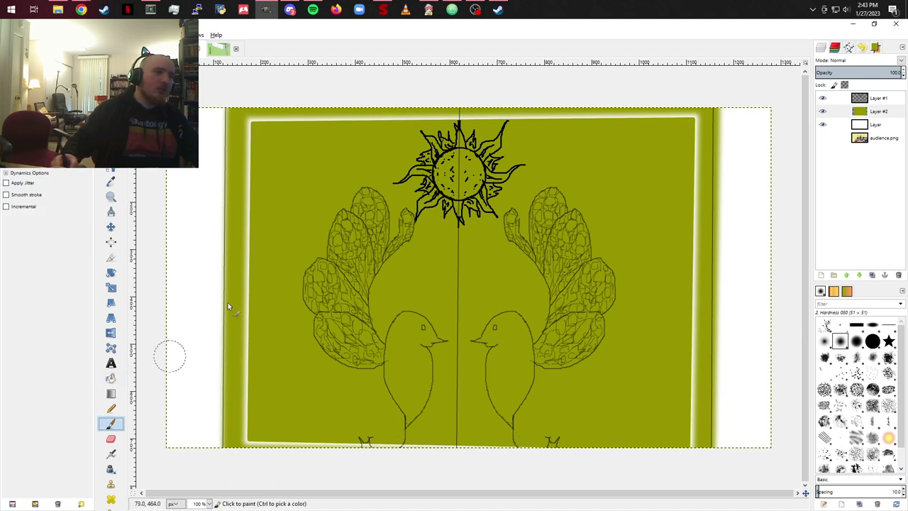
{"action": "left_click_drag", "start_coordinate": [282, 113], "coordinate": [260, 119]}
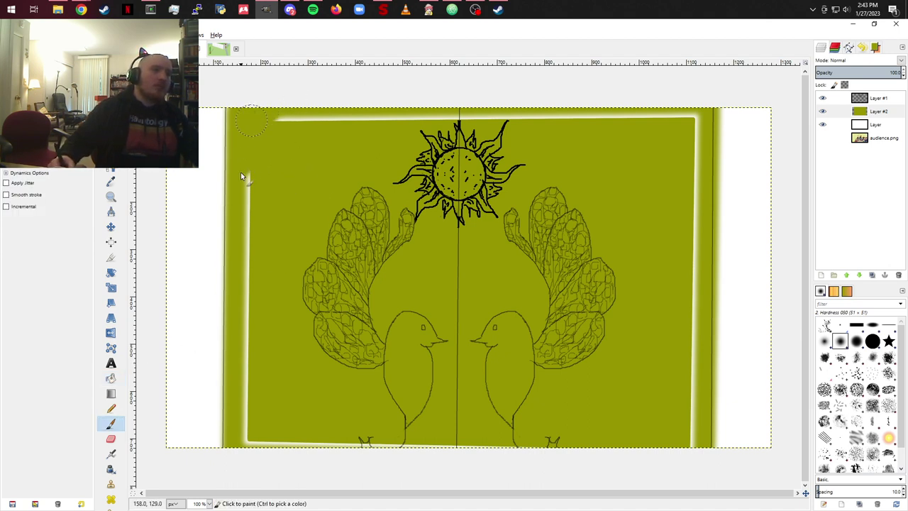
{"action": "mouse_move", "coordinate": [253, 247]}
{"action": "left_mouse_down"}
{"action": "mouse_move", "coordinate": [266, 380]}
{"action": "mouse_move", "coordinate": [254, 360]}
{"action": "mouse_move", "coordinate": [245, 256]}
{"action": "mouse_move", "coordinate": [240, 374]}
{"action": "mouse_move", "coordinate": [257, 391]}
{"action": "mouse_move", "coordinate": [259, 464]}
{"action": "mouse_move", "coordinate": [252, 388]}
{"action": "mouse_move", "coordinate": [247, 440]}
{"action": "left_mouse_up"}
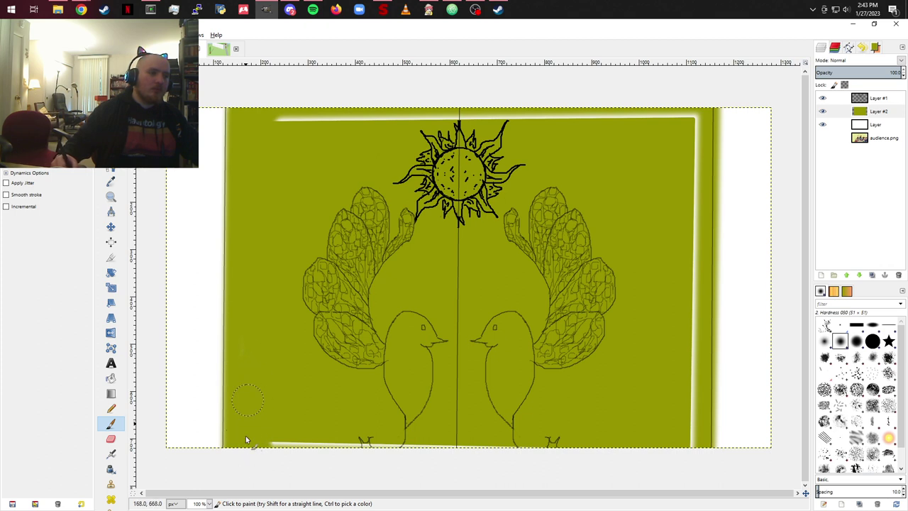
{"action": "left_click_drag", "start_coordinate": [436, 446], "coordinate": [305, 450]}
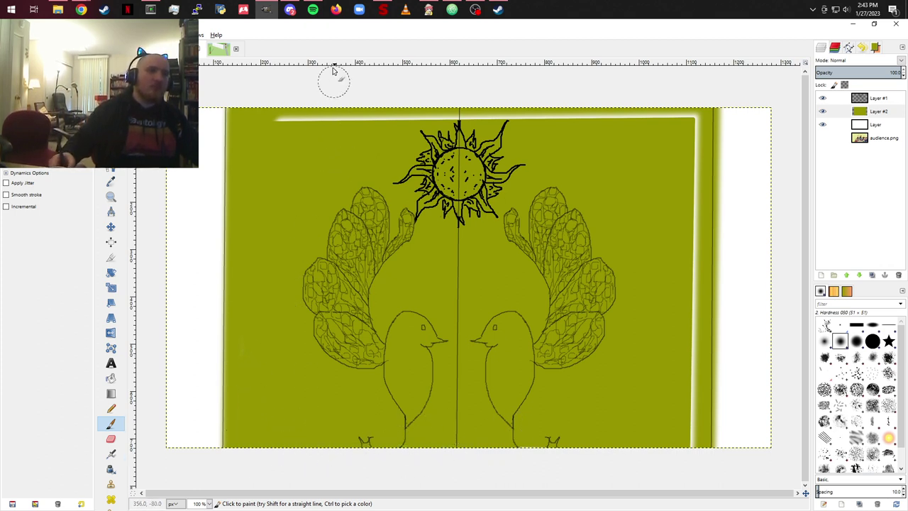
{"action": "mouse_move", "coordinate": [284, 111]}
{"action": "left_mouse_down"}
{"action": "mouse_move", "coordinate": [272, 130]}
{"action": "mouse_move", "coordinate": [360, 100]}
{"action": "mouse_move", "coordinate": [337, 128]}
{"action": "mouse_move", "coordinate": [430, 112]}
{"action": "mouse_move", "coordinate": [475, 126]}
{"action": "mouse_move", "coordinate": [571, 112]}
{"action": "mouse_move", "coordinate": [557, 130]}
{"action": "mouse_move", "coordinate": [666, 125]}
{"action": "mouse_move", "coordinate": [661, 103]}
{"action": "mouse_move", "coordinate": [683, 102]}
{"action": "mouse_move", "coordinate": [682, 143]}
{"action": "left_mouse_up"}
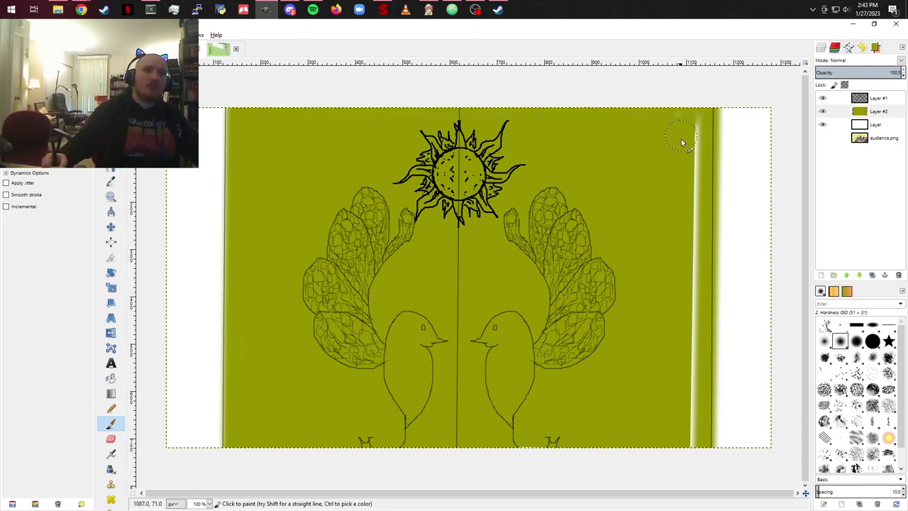
{"action": "left_click_drag", "start_coordinate": [703, 231], "coordinate": [688, 300]}
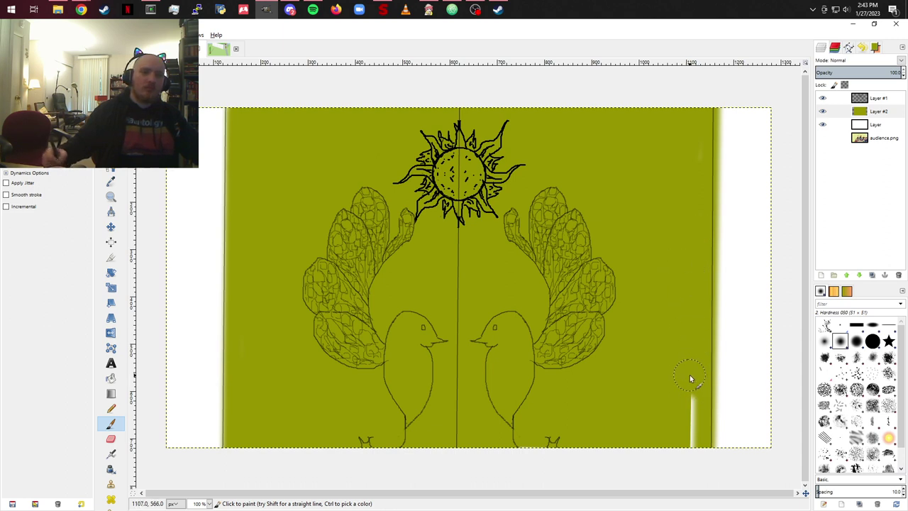
{"action": "left_click_drag", "start_coordinate": [690, 378], "coordinate": [689, 444]}
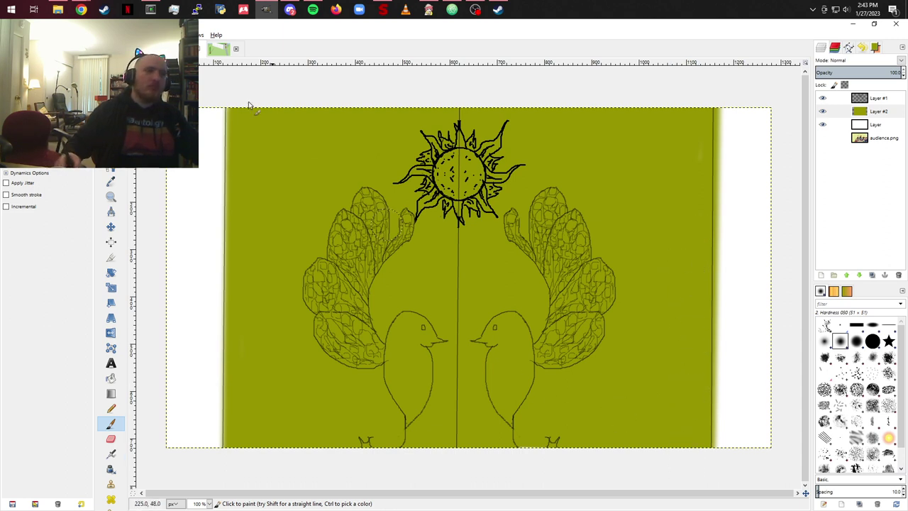
Step: Pick the off-white of the small column beside the front door in mansion.png and return to the bird drawing
{"action": "left_click", "coordinate": [222, 49]}
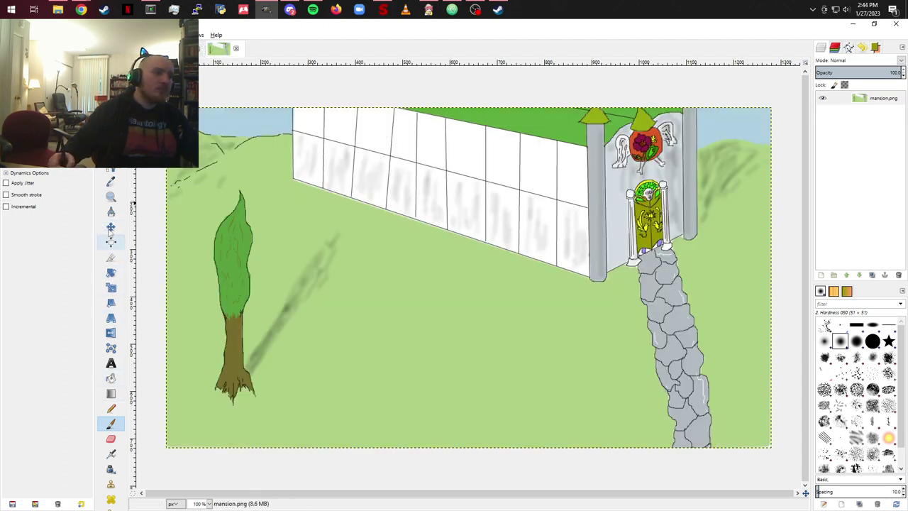
{"action": "left_click", "coordinate": [110, 182]}
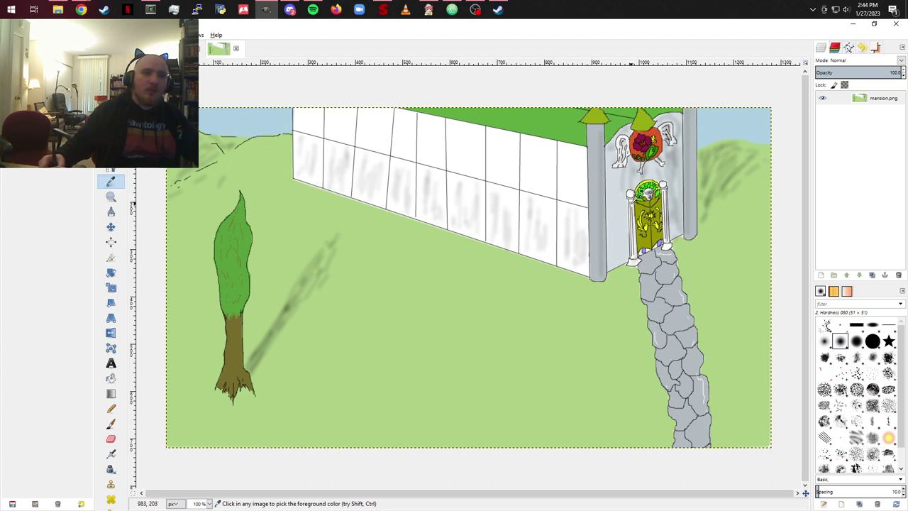
{"action": "left_click", "coordinate": [186, 49]}
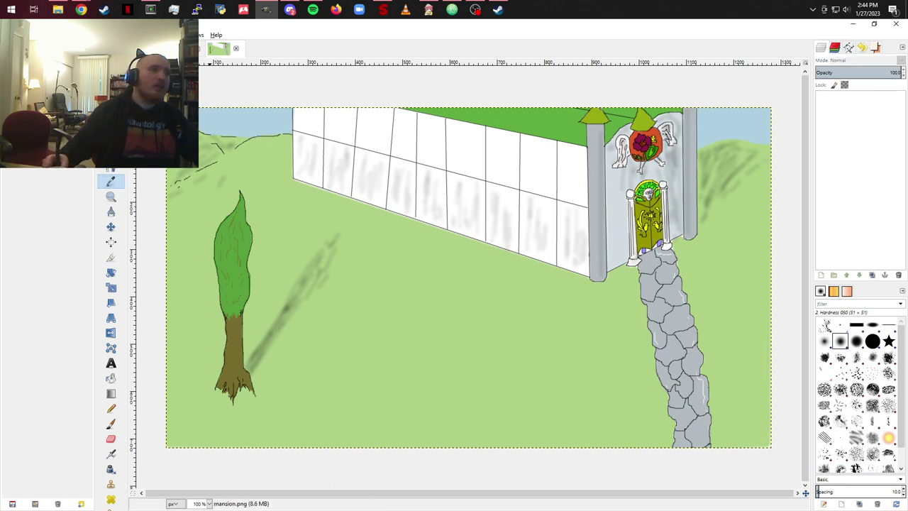
Step: Paint straight off-white strokes down the side strips outside both outer panel lines, covering the olive that spills over them
{"action": "left_click", "coordinate": [110, 424]}
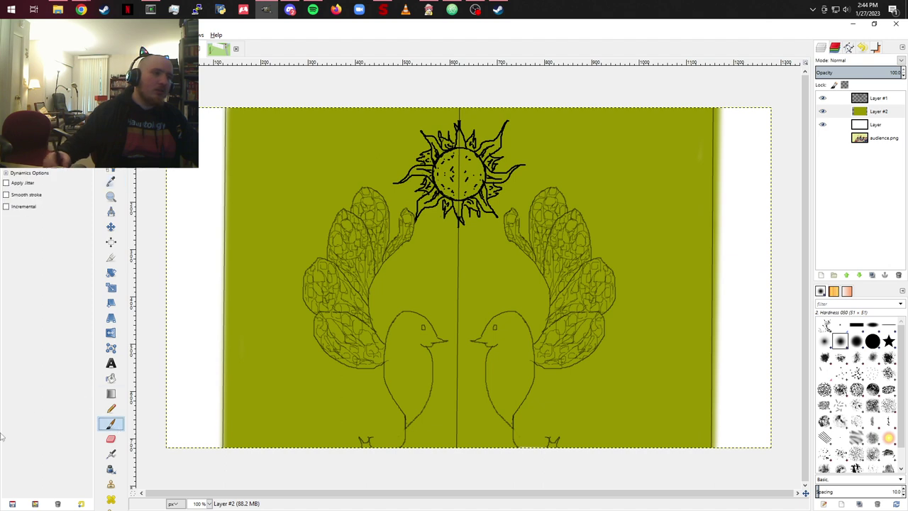
{"action": "left_click", "coordinate": [211, 106]}
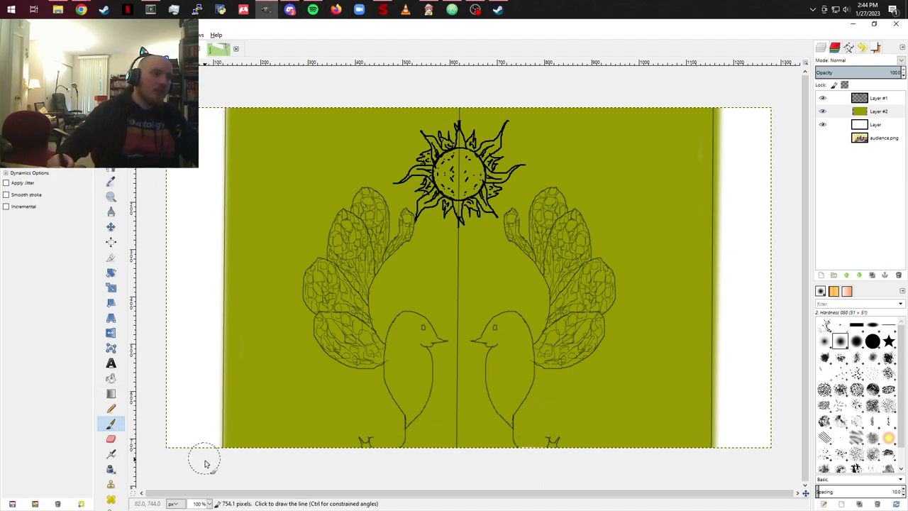
{"action": "left_click", "coordinate": [209, 462], "text": "shift"}
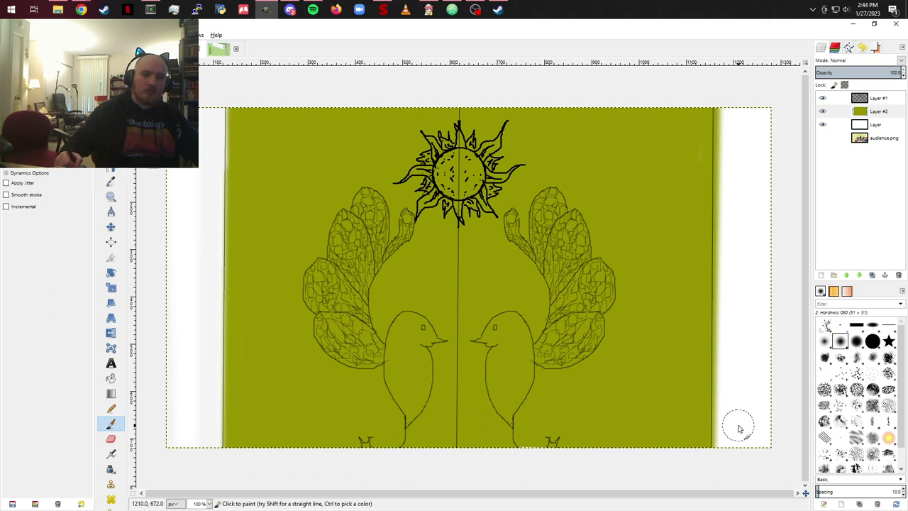
{"action": "left_click", "coordinate": [721, 474], "text": "shift"}
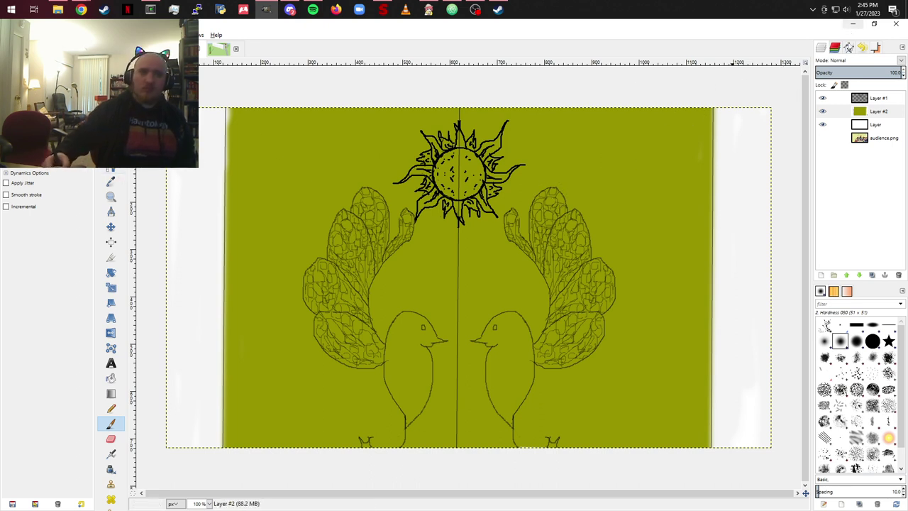
Step: Darken the foreground colour to the grey ababab by lowering its value to 67
{"action": "left_click", "coordinate": [877, 46]}
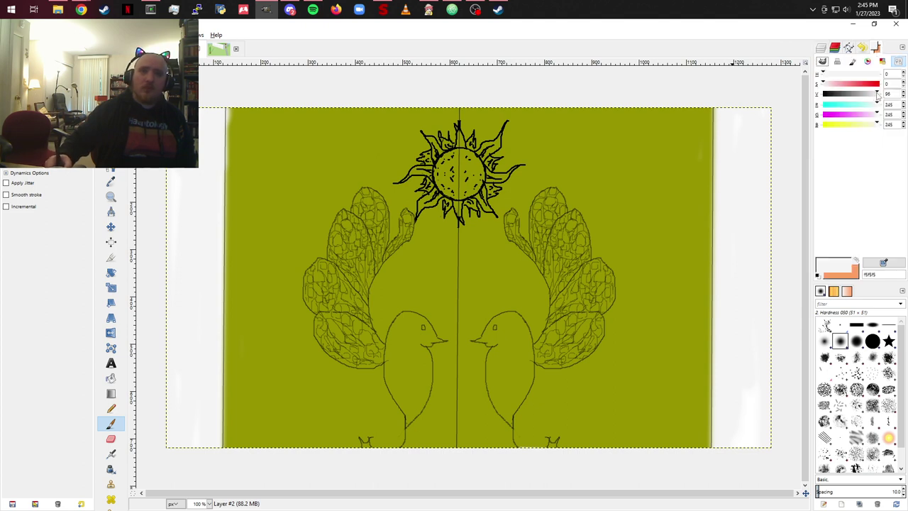
{"action": "mouse_move", "coordinate": [877, 95]}
{"action": "left_mouse_down"}
{"action": "mouse_move", "coordinate": [844, 95]}
{"action": "mouse_move", "coordinate": [861, 95]}
{"action": "left_mouse_up"}
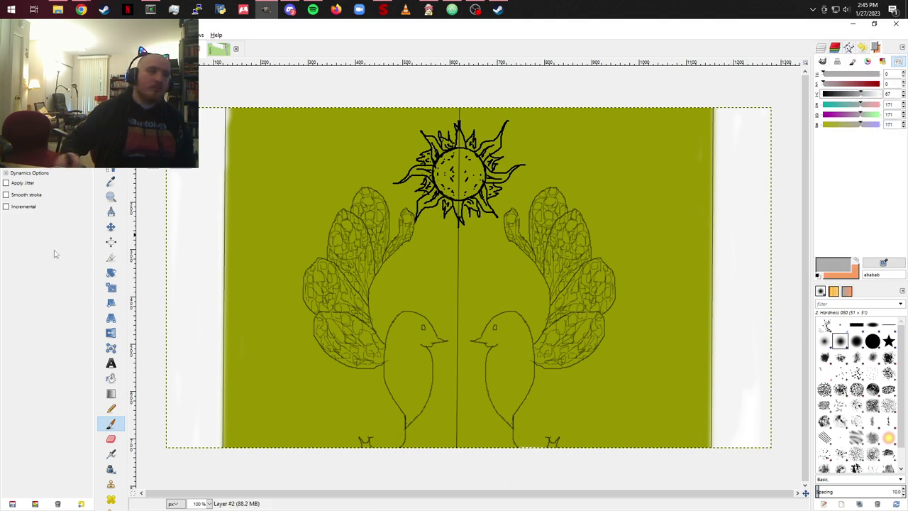
{"action": "left_click_drag", "start_coordinate": [213, 99], "coordinate": [205, 305]}
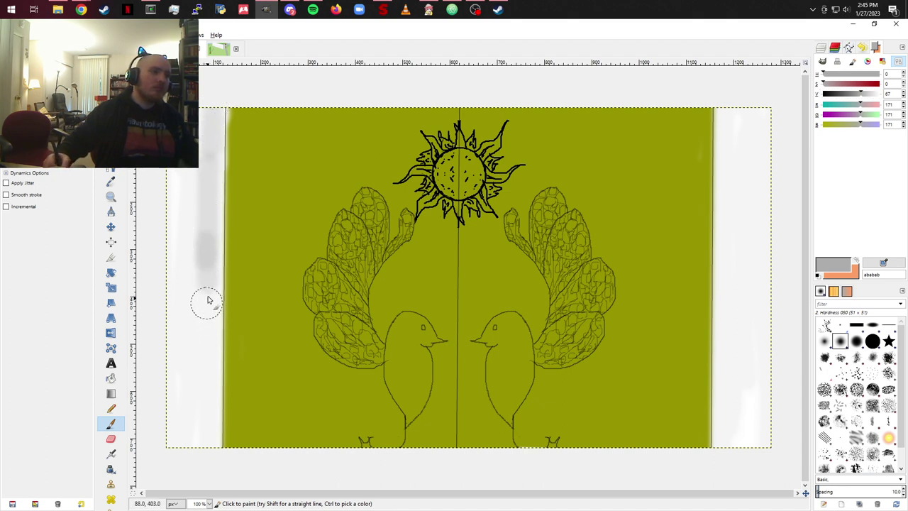
{"action": "key", "text": "ctrl+z"}
{"action": "key", "text": "ctrl+z"}
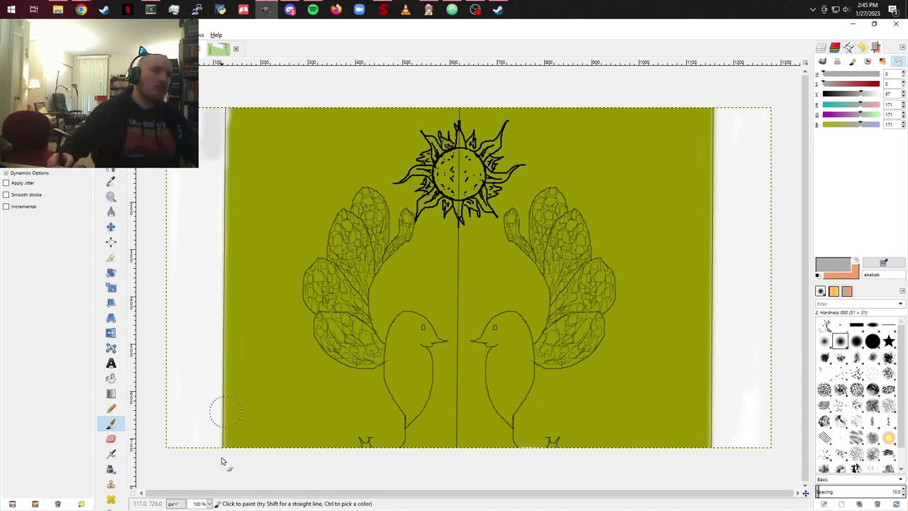
{"action": "left_click", "coordinate": [209, 466], "text": "shift"}
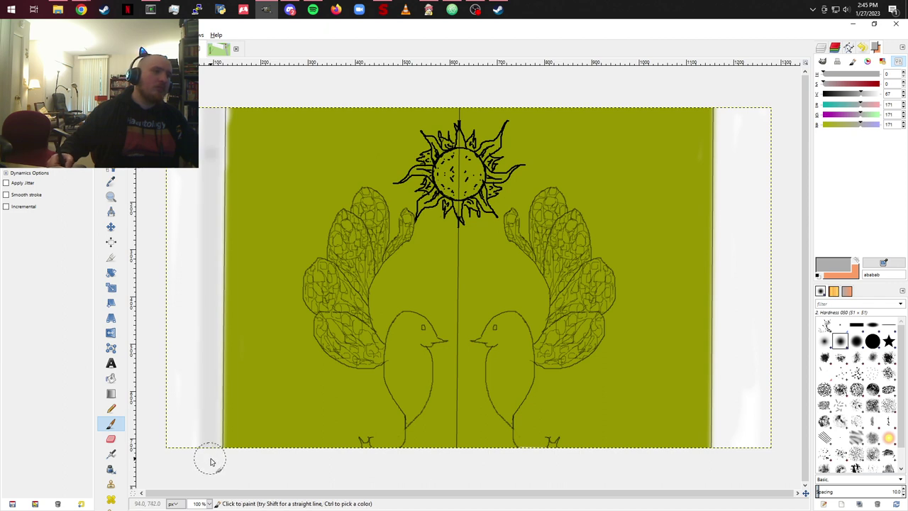
{"action": "key", "text": "ctrl+z"}
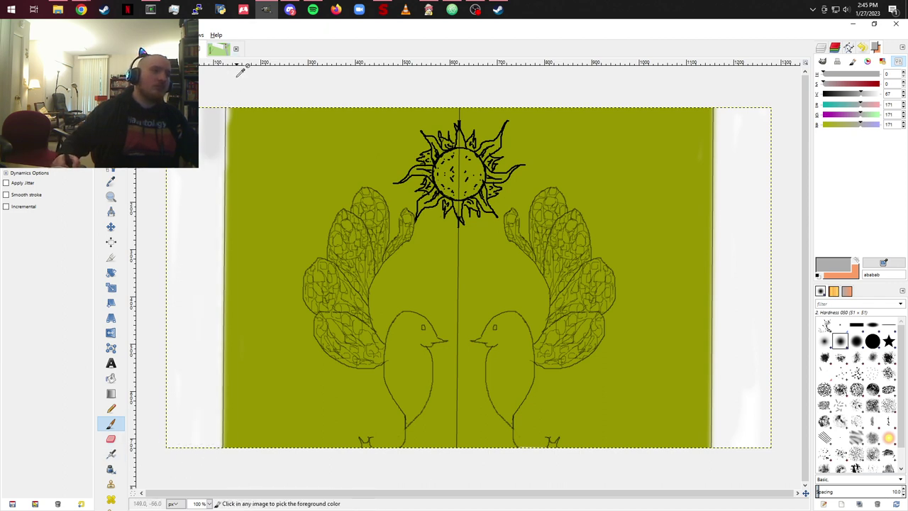
{"action": "key", "text": "ctrl+z"}
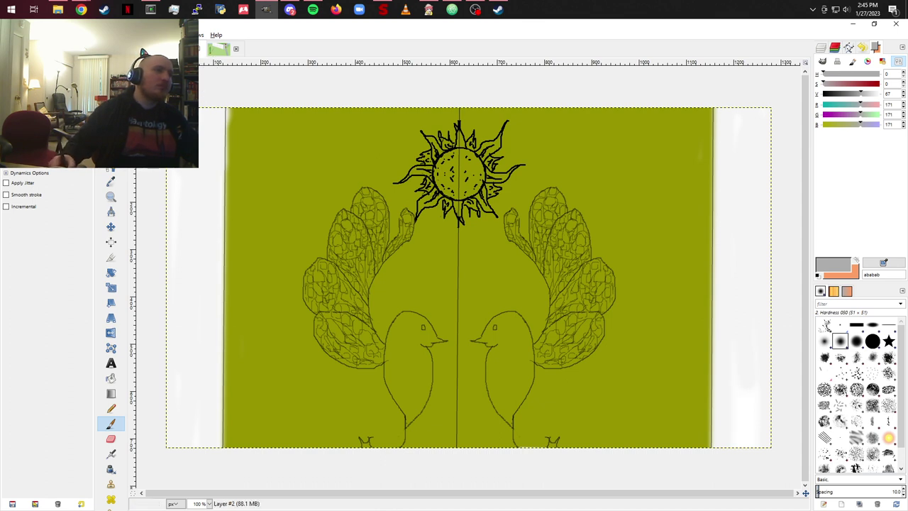
Step: Paint a straight vertical stroke of the ababab grey down the strip outside the left-hand panel line
{"action": "left_click", "coordinate": [212, 97]}
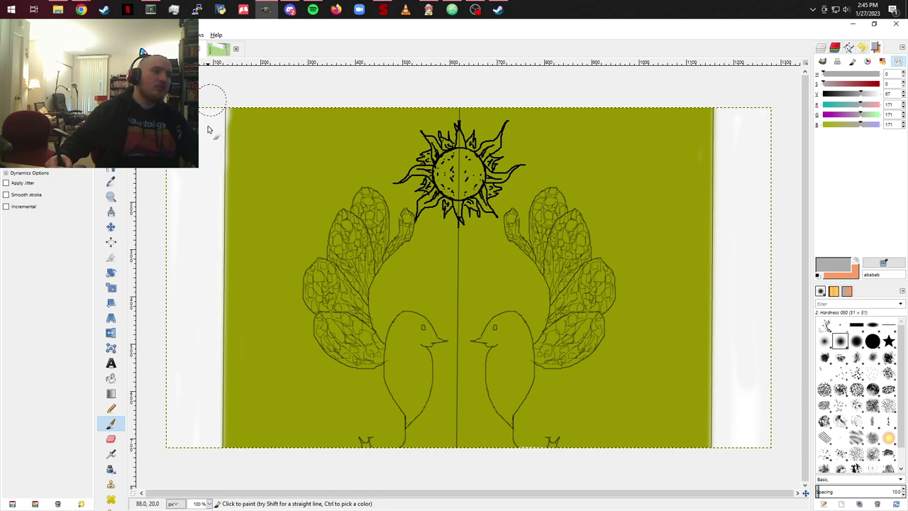
{"action": "left_click", "coordinate": [212, 474], "text": "shift"}
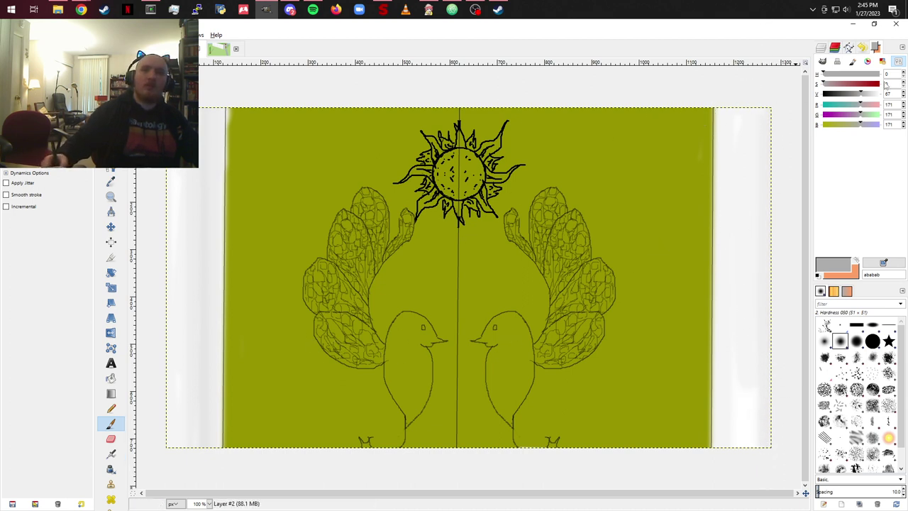
Step: Darken the foreground colour to 585858 and shade both side strips with narrow straight vertical strokes, undoing the strokes that look too dark
{"action": "left_click_drag", "start_coordinate": [860, 94], "coordinate": [843, 94]}
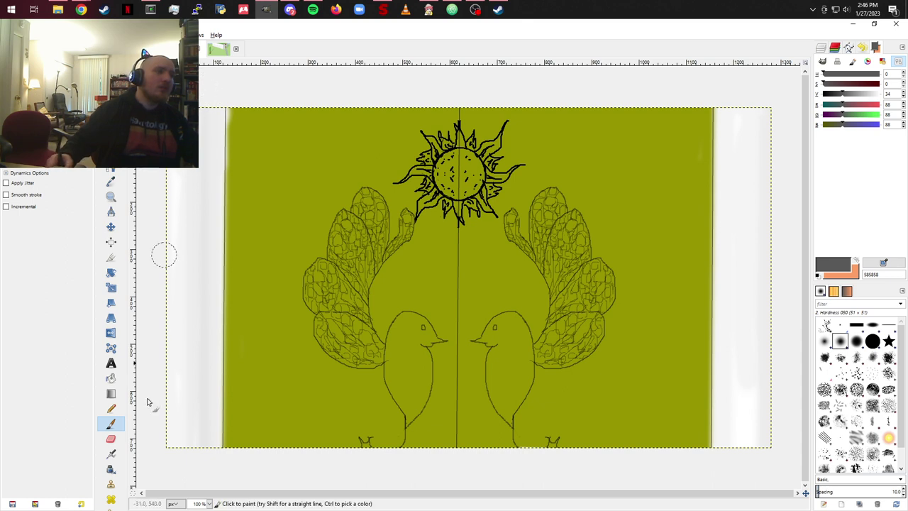
{"action": "left_click", "coordinate": [200, 472], "text": "shift"}
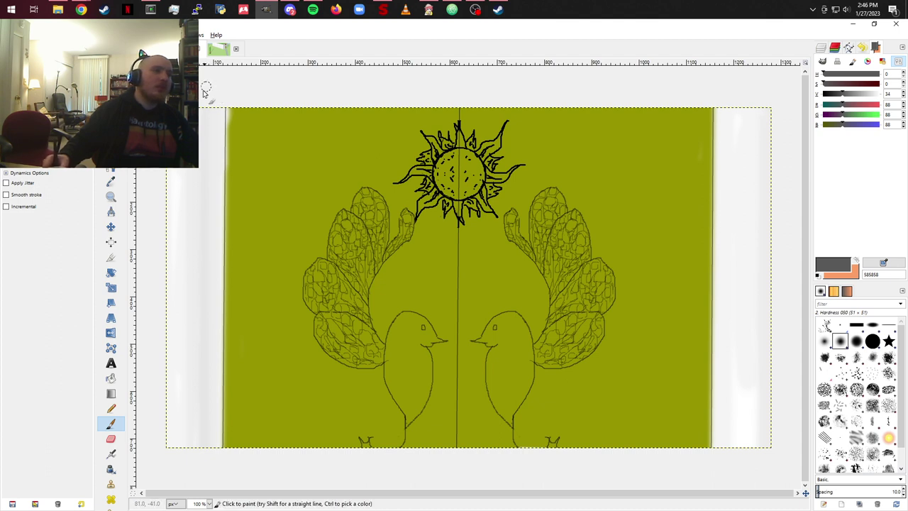
{"action": "left_click", "coordinate": [201, 480], "text": "shift"}
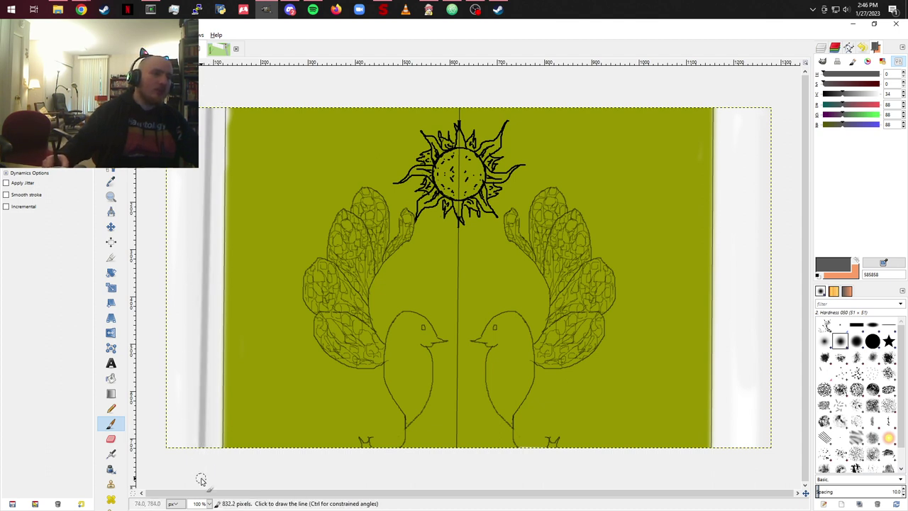
{"action": "key", "text": "ctrl+z"}
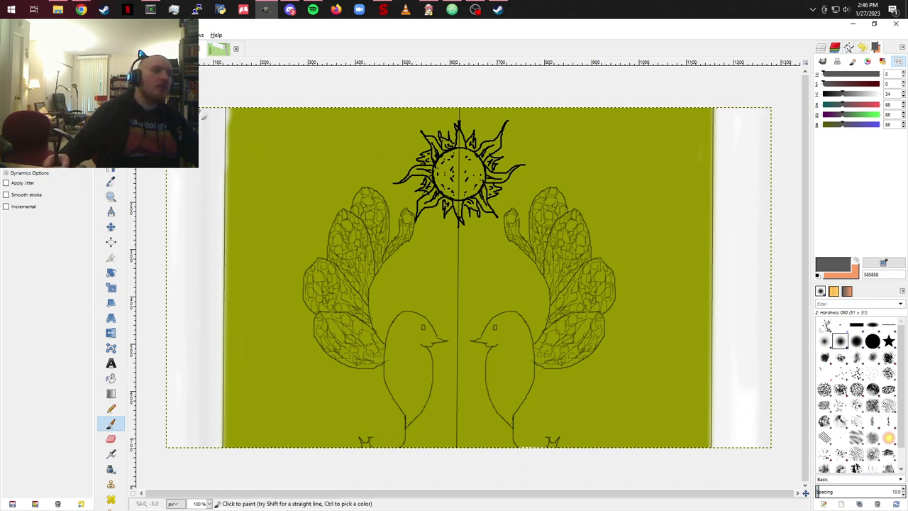
{"action": "left_click", "coordinate": [199, 465], "text": "shift"}
{"action": "key", "text": "ctrl+z"}
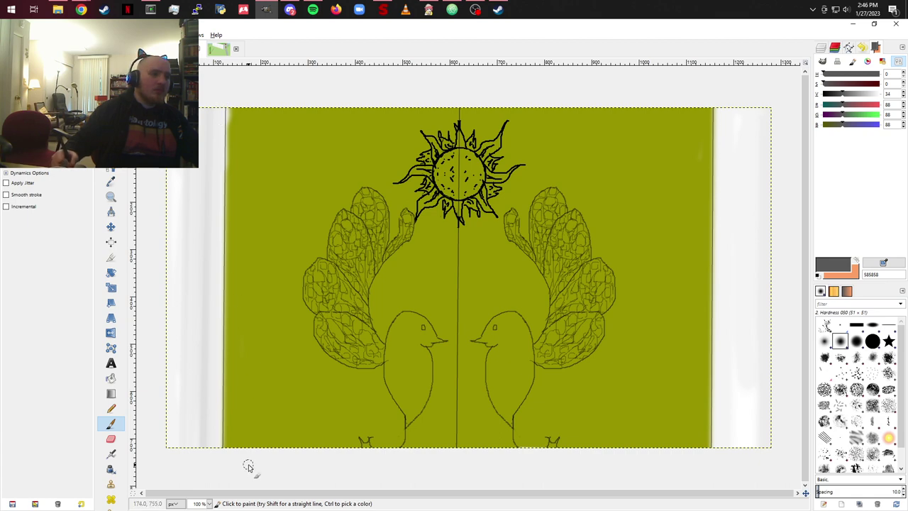
{"action": "key", "text": "shift"}
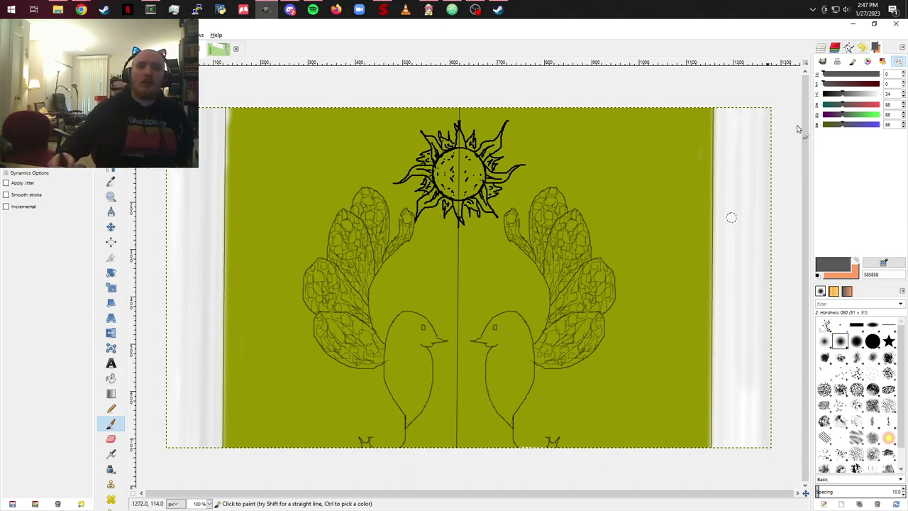
Step: Pick the yellow fffd00 of the front door's bird design in mansion.png, return to the bird drawing with the Paintbrush and show its layers
{"action": "left_click", "coordinate": [222, 49]}
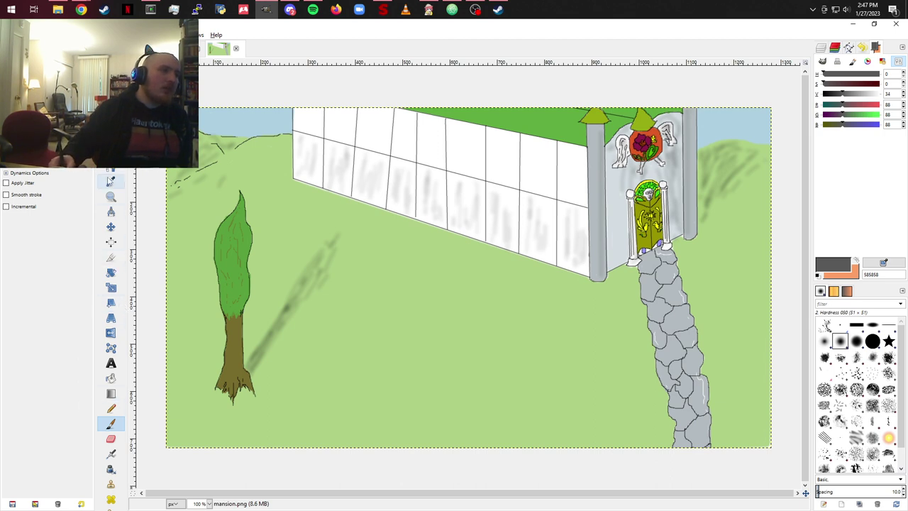
{"action": "left_click", "coordinate": [110, 182]}
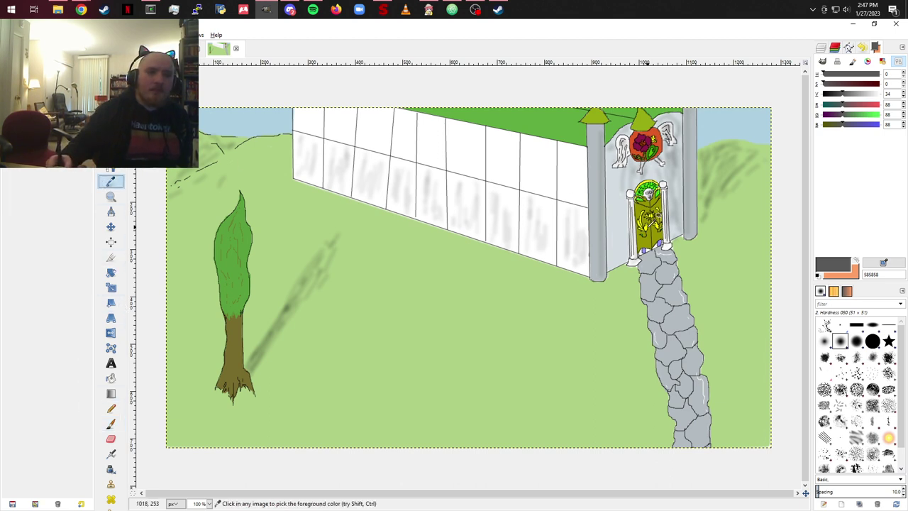
{"action": "left_click", "coordinate": [651, 222]}
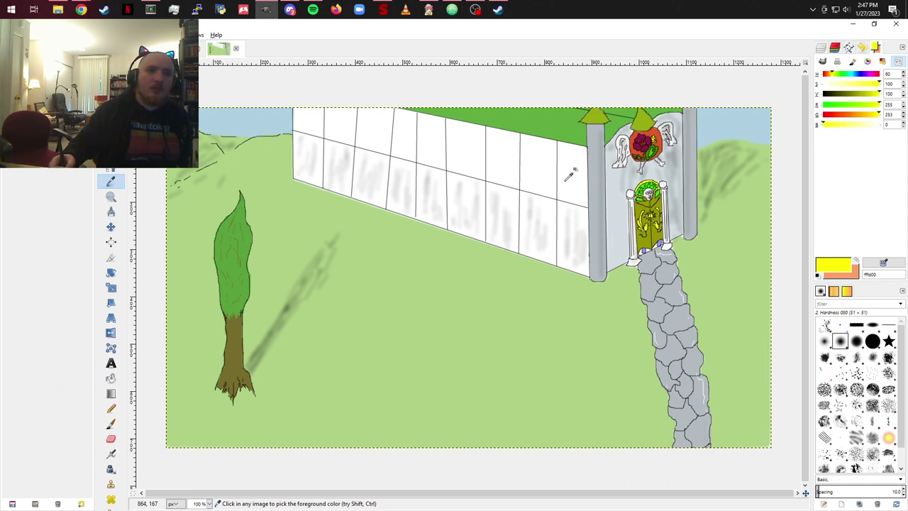
{"action": "key", "text": "ctrl+Tab"}
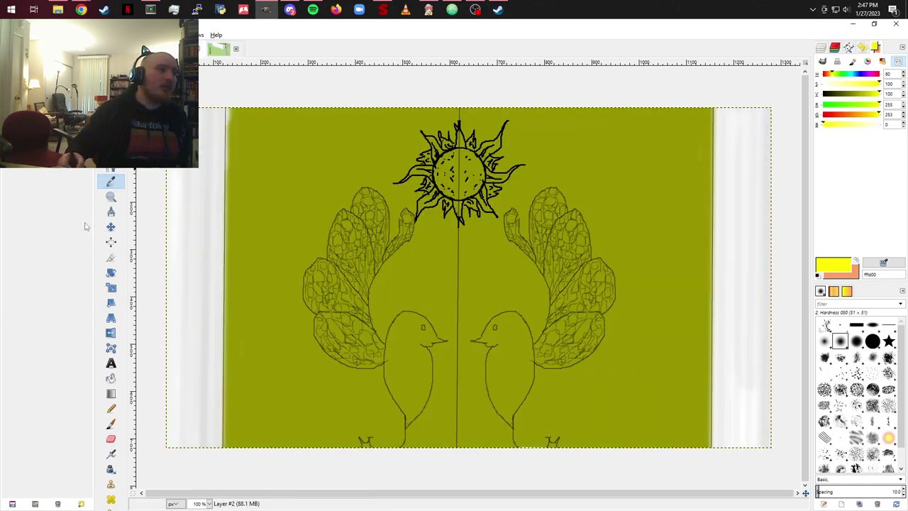
{"action": "left_click", "coordinate": [110, 423]}
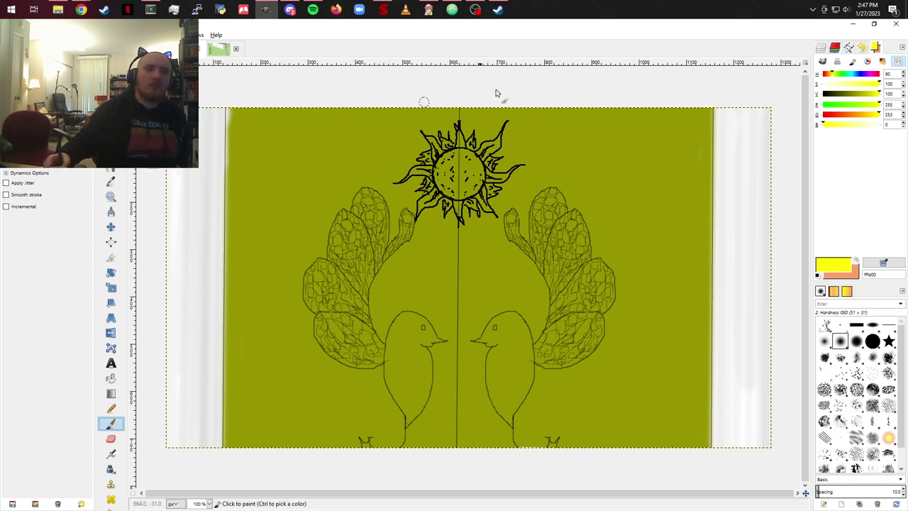
{"action": "left_click", "coordinate": [821, 47]}
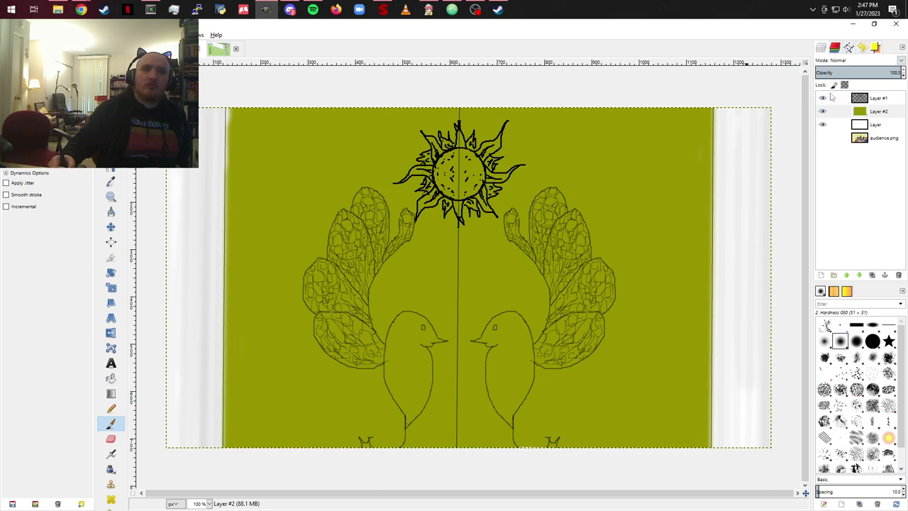
Step: Add a transparent 1280 × 720 layer above the olive layer and paint the sun's disc and rays yellow on it
{"action": "left_click", "coordinate": [822, 276]}
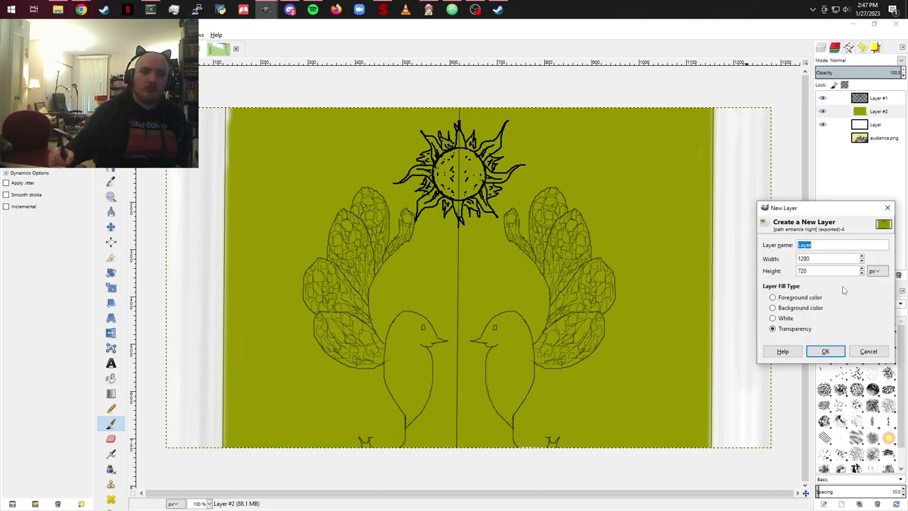
{"action": "left_click", "coordinate": [826, 351]}
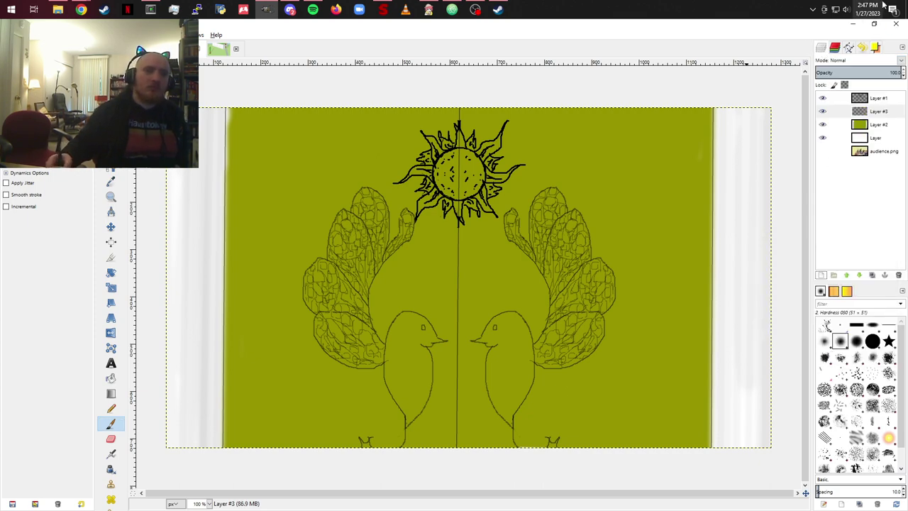
{"action": "left_click_drag", "start_coordinate": [454, 157], "coordinate": [449, 161]}
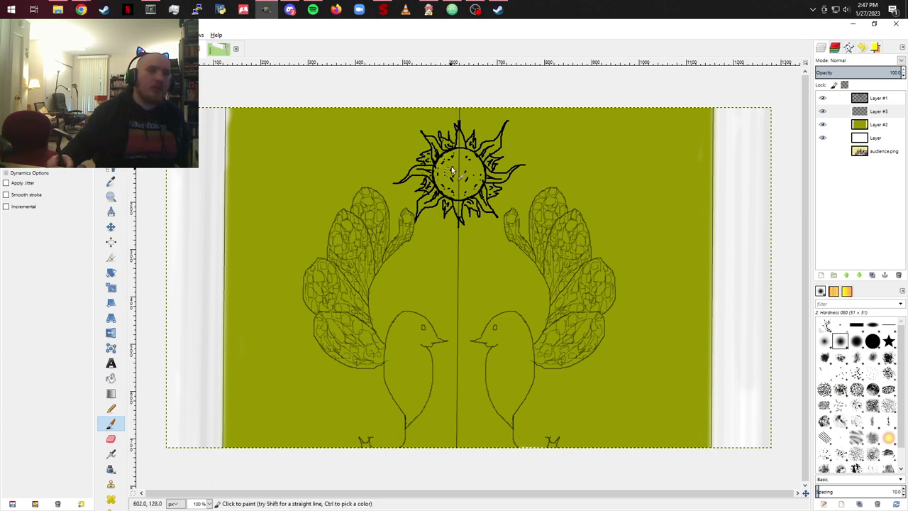
{"action": "mouse_move", "coordinate": [452, 170]}
{"action": "left_mouse_down"}
{"action": "mouse_move", "coordinate": [444, 192]}
{"action": "mouse_move", "coordinate": [472, 193]}
{"action": "mouse_move", "coordinate": [479, 172]}
{"action": "mouse_move", "coordinate": [469, 155]}
{"action": "mouse_move", "coordinate": [455, 159]}
{"action": "mouse_move", "coordinate": [447, 173]}
{"action": "mouse_move", "coordinate": [457, 182]}
{"action": "mouse_move", "coordinate": [447, 186]}
{"action": "mouse_move", "coordinate": [464, 180]}
{"action": "mouse_move", "coordinate": [461, 164]}
{"action": "mouse_move", "coordinate": [456, 172]}
{"action": "mouse_move", "coordinate": [472, 154]}
{"action": "mouse_move", "coordinate": [460, 132]}
{"action": "mouse_move", "coordinate": [459, 147]}
{"action": "mouse_move", "coordinate": [443, 142]}
{"action": "mouse_move", "coordinate": [449, 153]}
{"action": "mouse_move", "coordinate": [467, 153]}
{"action": "mouse_move", "coordinate": [470, 141]}
{"action": "mouse_move", "coordinate": [493, 159]}
{"action": "left_mouse_up"}
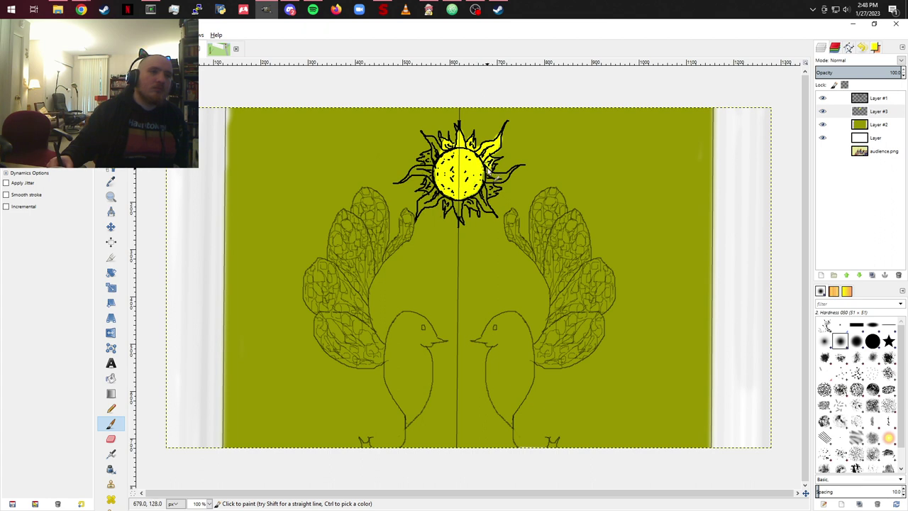
{"action": "left_click_drag", "start_coordinate": [498, 182], "coordinate": [512, 185]}
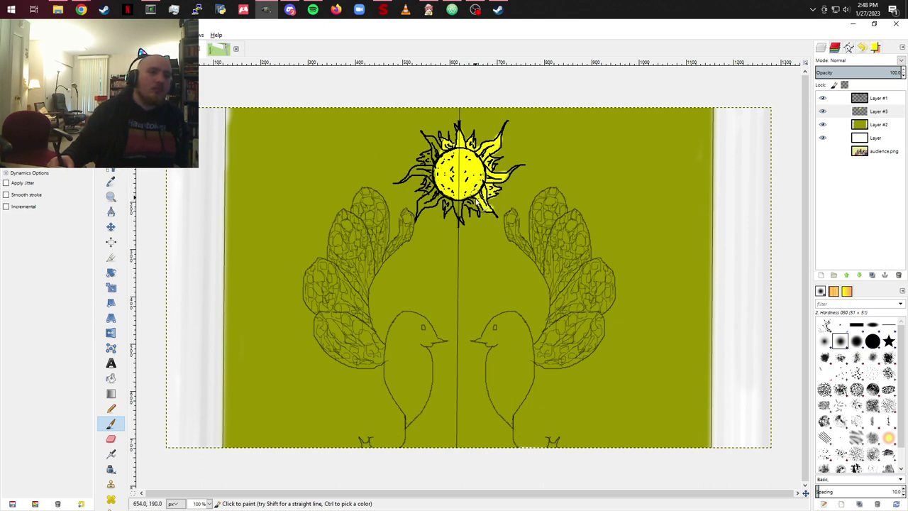
{"action": "left_click_drag", "start_coordinate": [476, 204], "coordinate": [473, 211]}
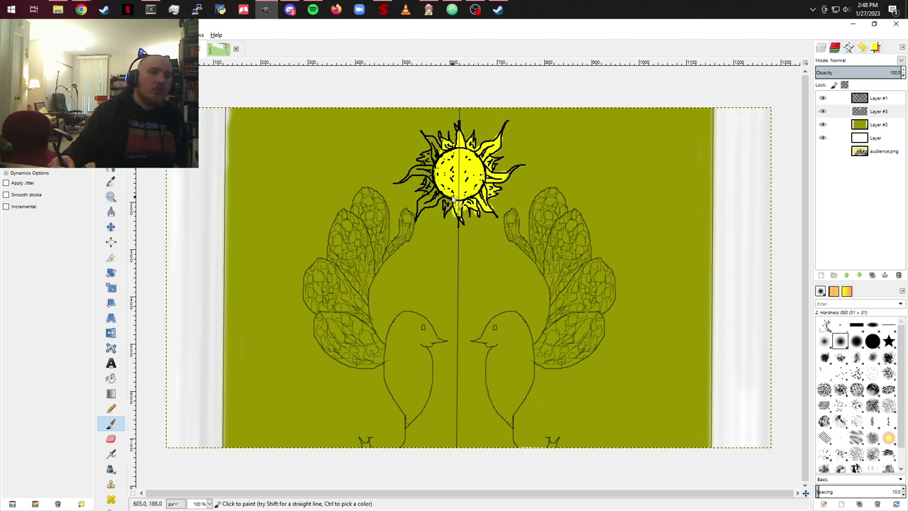
{"action": "mouse_move", "coordinate": [457, 197]}
{"action": "left_mouse_down"}
{"action": "mouse_move", "coordinate": [448, 210]}
{"action": "mouse_move", "coordinate": [456, 216]}
{"action": "mouse_move", "coordinate": [442, 193]}
{"action": "mouse_move", "coordinate": [422, 206]}
{"action": "mouse_move", "coordinate": [426, 213]}
{"action": "mouse_move", "coordinate": [435, 186]}
{"action": "mouse_move", "coordinate": [424, 186]}
{"action": "mouse_move", "coordinate": [428, 170]}
{"action": "mouse_move", "coordinate": [417, 181]}
{"action": "mouse_move", "coordinate": [436, 169]}
{"action": "mouse_move", "coordinate": [420, 174]}
{"action": "mouse_move", "coordinate": [440, 152]}
{"action": "mouse_move", "coordinate": [430, 142]}
{"action": "mouse_move", "coordinate": [439, 152]}
{"action": "mouse_move", "coordinate": [434, 181]}
{"action": "left_mouse_up"}
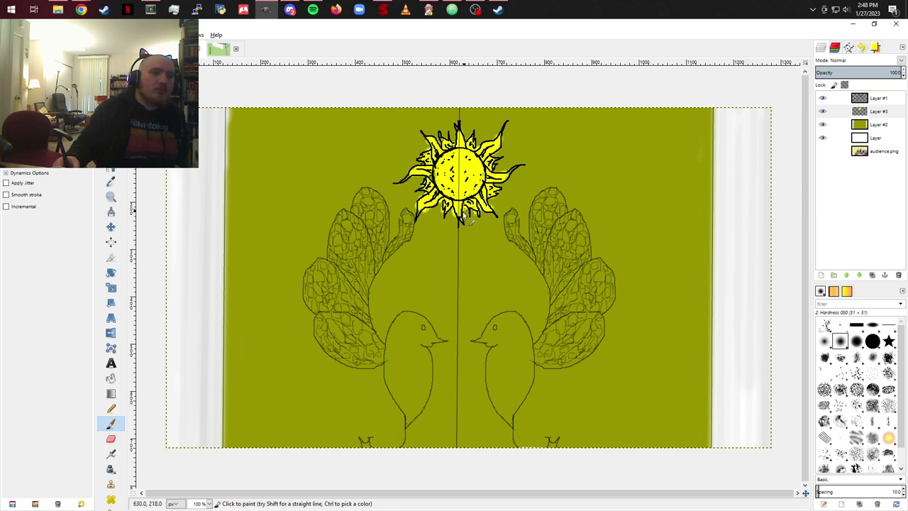
{"action": "left_click_drag", "start_coordinate": [463, 218], "coordinate": [462, 224]}
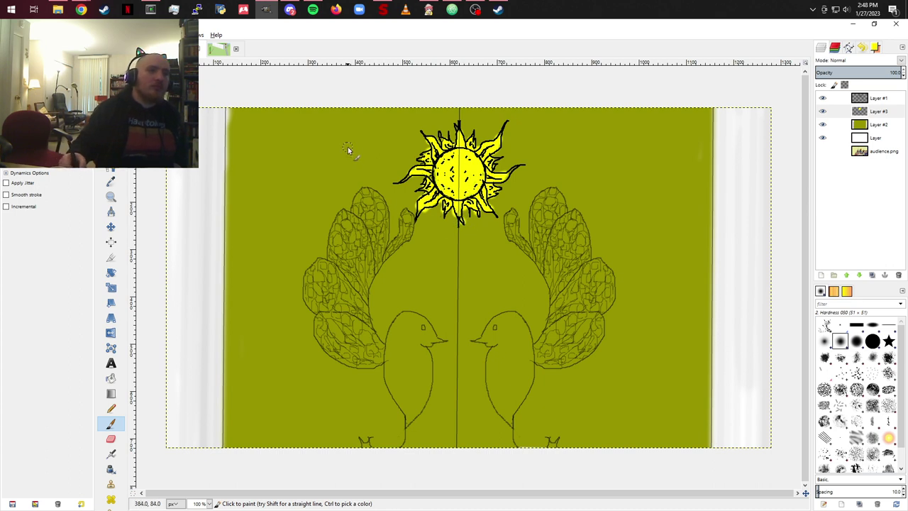
Step: Add another transparent layer above the sun's colour and paint all the tail feathers of the left-hand bird yellow
{"action": "left_click", "coordinate": [365, 191]}
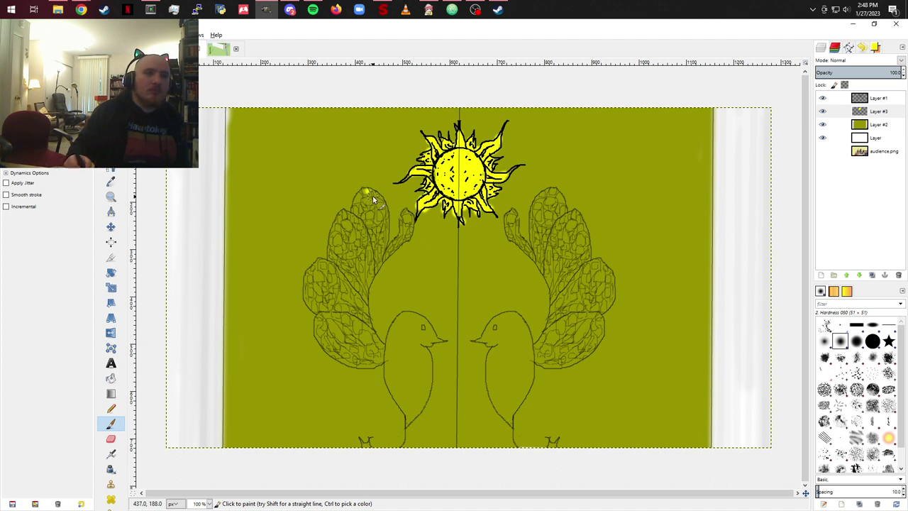
{"action": "left_click", "coordinate": [822, 275]}
{"action": "left_click", "coordinate": [827, 351]}
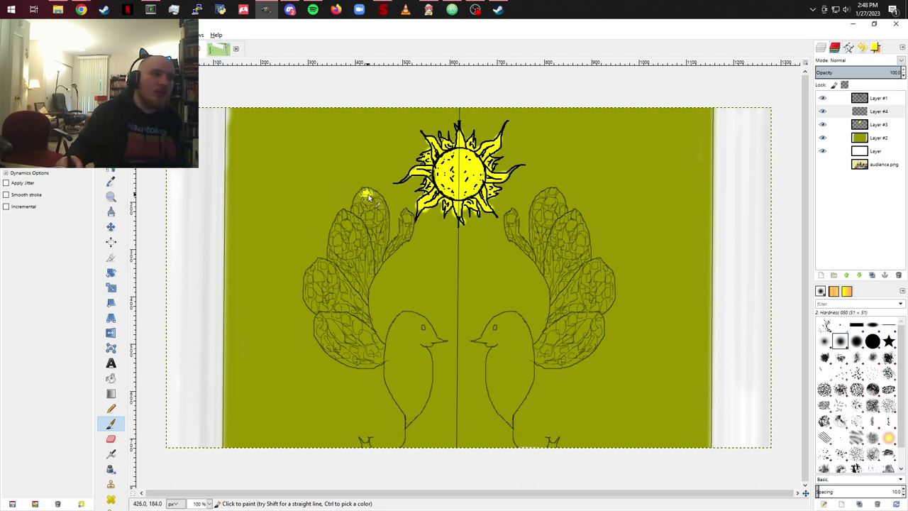
{"action": "mouse_move", "coordinate": [370, 196]}
{"action": "left_mouse_down"}
{"action": "mouse_move", "coordinate": [357, 232]}
{"action": "mouse_move", "coordinate": [374, 201]}
{"action": "left_mouse_up"}
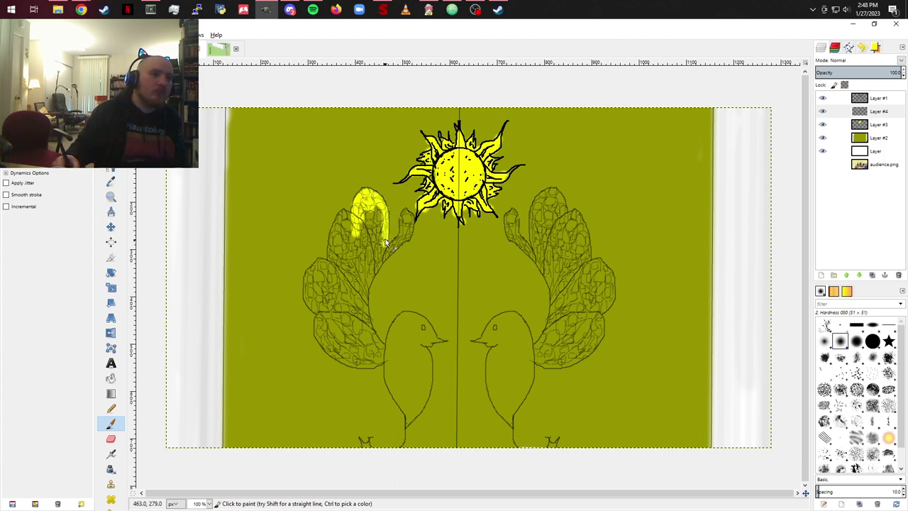
{"action": "mouse_move", "coordinate": [401, 243]}
{"action": "left_mouse_down"}
{"action": "mouse_move", "coordinate": [403, 222]}
{"action": "mouse_move", "coordinate": [411, 224]}
{"action": "left_mouse_up"}
{"action": "mouse_move", "coordinate": [383, 258]}
{"action": "left_mouse_down"}
{"action": "mouse_move", "coordinate": [366, 291]}
{"action": "mouse_move", "coordinate": [371, 279]}
{"action": "mouse_move", "coordinate": [365, 316]}
{"action": "left_mouse_up"}
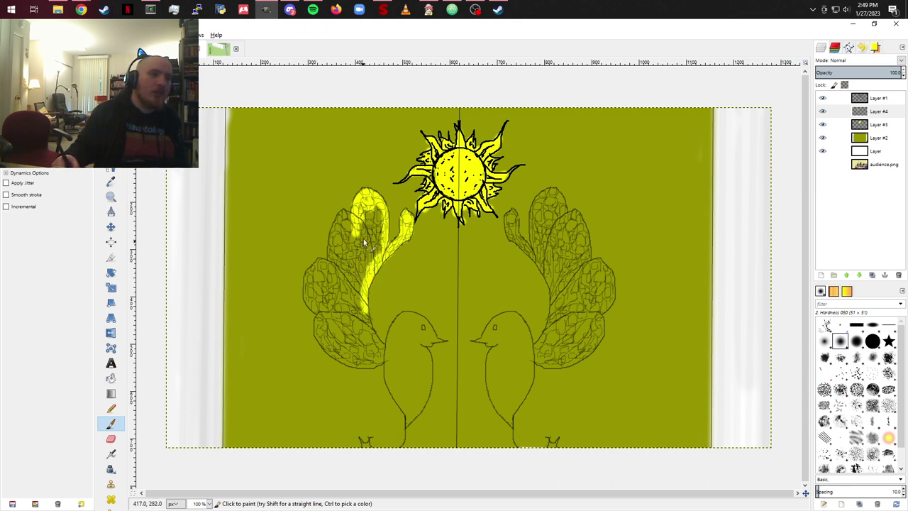
{"action": "mouse_move", "coordinate": [367, 222]}
{"action": "left_mouse_down"}
{"action": "mouse_move", "coordinate": [334, 238]}
{"action": "mouse_move", "coordinate": [338, 266]}
{"action": "mouse_move", "coordinate": [348, 224]}
{"action": "mouse_move", "coordinate": [358, 227]}
{"action": "mouse_move", "coordinate": [356, 242]}
{"action": "mouse_move", "coordinate": [375, 234]}
{"action": "mouse_move", "coordinate": [378, 225]}
{"action": "mouse_move", "coordinate": [362, 222]}
{"action": "mouse_move", "coordinate": [368, 201]}
{"action": "mouse_move", "coordinate": [353, 239]}
{"action": "mouse_move", "coordinate": [344, 248]}
{"action": "mouse_move", "coordinate": [341, 239]}
{"action": "mouse_move", "coordinate": [339, 230]}
{"action": "mouse_move", "coordinate": [362, 228]}
{"action": "mouse_move", "coordinate": [367, 254]}
{"action": "mouse_move", "coordinate": [382, 243]}
{"action": "mouse_move", "coordinate": [366, 267]}
{"action": "mouse_move", "coordinate": [360, 258]}
{"action": "mouse_move", "coordinate": [338, 260]}
{"action": "mouse_move", "coordinate": [357, 312]}
{"action": "mouse_move", "coordinate": [352, 280]}
{"action": "mouse_move", "coordinate": [336, 264]}
{"action": "mouse_move", "coordinate": [318, 271]}
{"action": "mouse_move", "coordinate": [321, 264]}
{"action": "mouse_move", "coordinate": [309, 294]}
{"action": "mouse_move", "coordinate": [320, 311]}
{"action": "mouse_move", "coordinate": [318, 278]}
{"action": "mouse_move", "coordinate": [330, 312]}
{"action": "mouse_move", "coordinate": [360, 301]}
{"action": "mouse_move", "coordinate": [322, 323]}
{"action": "mouse_move", "coordinate": [342, 362]}
{"action": "mouse_move", "coordinate": [376, 367]}
{"action": "left_mouse_up"}
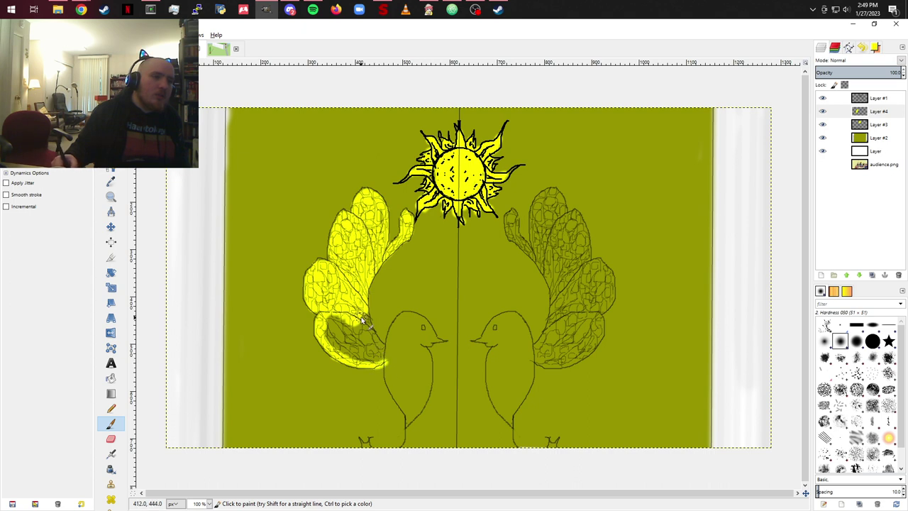
{"action": "mouse_move", "coordinate": [362, 321]}
{"action": "left_mouse_down"}
{"action": "mouse_move", "coordinate": [384, 350]}
{"action": "mouse_move", "coordinate": [330, 319]}
{"action": "mouse_move", "coordinate": [335, 346]}
{"action": "mouse_move", "coordinate": [346, 349]}
{"action": "mouse_move", "coordinate": [329, 338]}
{"action": "mouse_move", "coordinate": [344, 323]}
{"action": "mouse_move", "coordinate": [341, 341]}
{"action": "mouse_move", "coordinate": [357, 343]}
{"action": "mouse_move", "coordinate": [363, 324]}
{"action": "mouse_move", "coordinate": [368, 337]}
{"action": "mouse_move", "coordinate": [353, 352]}
{"action": "mouse_move", "coordinate": [388, 353]}
{"action": "left_mouse_up"}
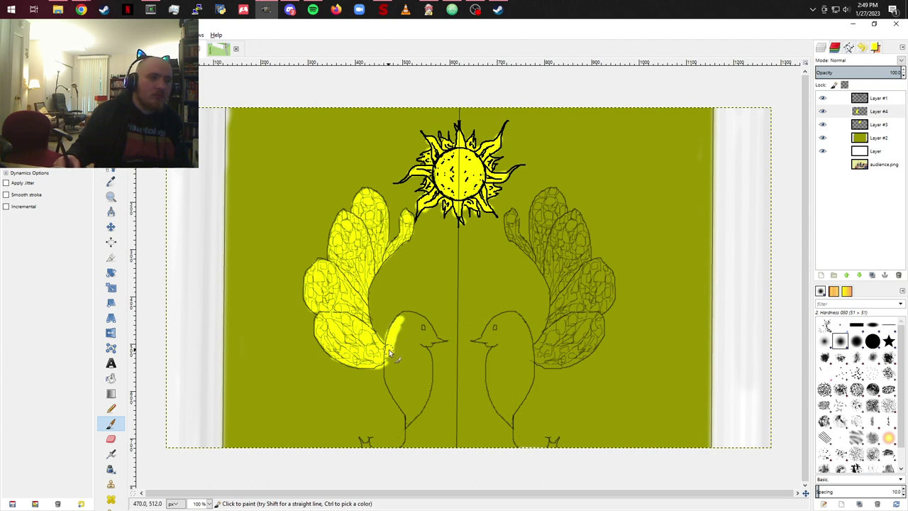
Step: Paint the left-hand bird's head, body and foot yellow, and erase the colour that spills over its outlines
{"action": "mouse_move", "coordinate": [415, 320]}
{"action": "left_mouse_down"}
{"action": "mouse_move", "coordinate": [438, 345]}
{"action": "mouse_move", "coordinate": [410, 342]}
{"action": "mouse_move", "coordinate": [412, 323]}
{"action": "mouse_move", "coordinate": [396, 338]}
{"action": "mouse_move", "coordinate": [413, 333]}
{"action": "mouse_move", "coordinate": [409, 348]}
{"action": "mouse_move", "coordinate": [396, 349]}
{"action": "mouse_move", "coordinate": [393, 375]}
{"action": "mouse_move", "coordinate": [391, 365]}
{"action": "mouse_move", "coordinate": [394, 388]}
{"action": "mouse_move", "coordinate": [389, 358]}
{"action": "mouse_move", "coordinate": [393, 377]}
{"action": "mouse_move", "coordinate": [399, 335]}
{"action": "mouse_move", "coordinate": [397, 367]}
{"action": "left_mouse_up"}
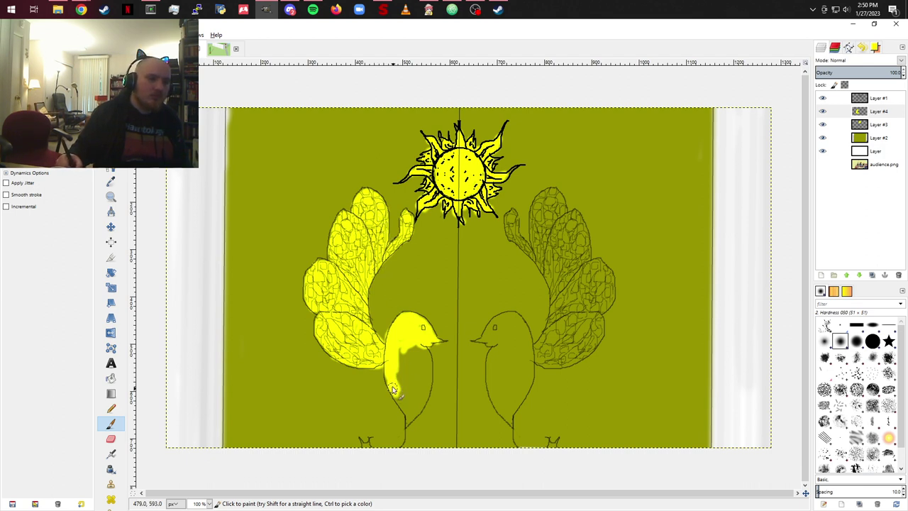
{"action": "mouse_move", "coordinate": [392, 388]}
{"action": "left_mouse_down"}
{"action": "mouse_move", "coordinate": [409, 427]}
{"action": "mouse_move", "coordinate": [428, 389]}
{"action": "mouse_move", "coordinate": [424, 350]}
{"action": "mouse_move", "coordinate": [428, 358]}
{"action": "mouse_move", "coordinate": [427, 393]}
{"action": "mouse_move", "coordinate": [421, 357]}
{"action": "mouse_move", "coordinate": [409, 369]}
{"action": "mouse_move", "coordinate": [396, 361]}
{"action": "mouse_move", "coordinate": [406, 337]}
{"action": "mouse_move", "coordinate": [408, 368]}
{"action": "mouse_move", "coordinate": [421, 327]}
{"action": "left_mouse_up"}
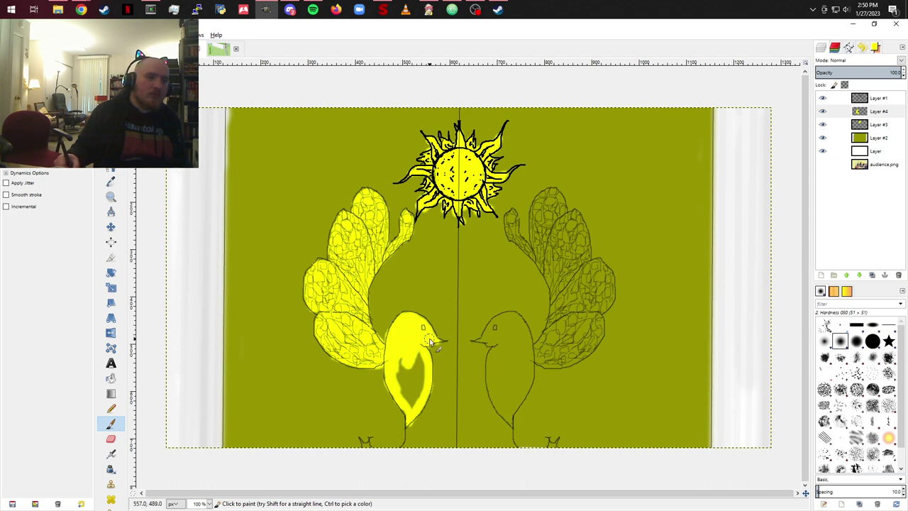
{"action": "mouse_move", "coordinate": [407, 365]}
{"action": "left_mouse_down"}
{"action": "mouse_move", "coordinate": [399, 383]}
{"action": "mouse_move", "coordinate": [420, 403]}
{"action": "mouse_move", "coordinate": [421, 366]}
{"action": "mouse_move", "coordinate": [415, 381]}
{"action": "mouse_move", "coordinate": [428, 383]}
{"action": "mouse_move", "coordinate": [423, 375]}
{"action": "left_mouse_up"}
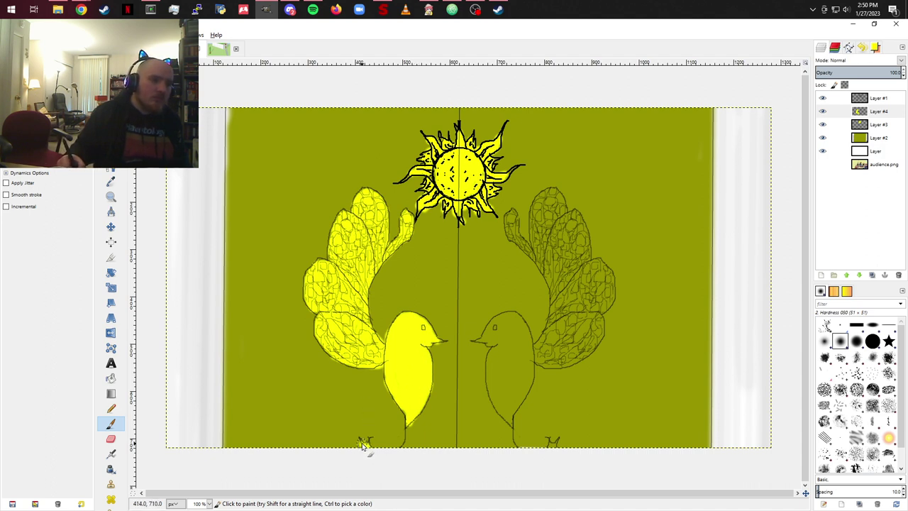
{"action": "left_click_drag", "start_coordinate": [362, 444], "coordinate": [365, 446]}
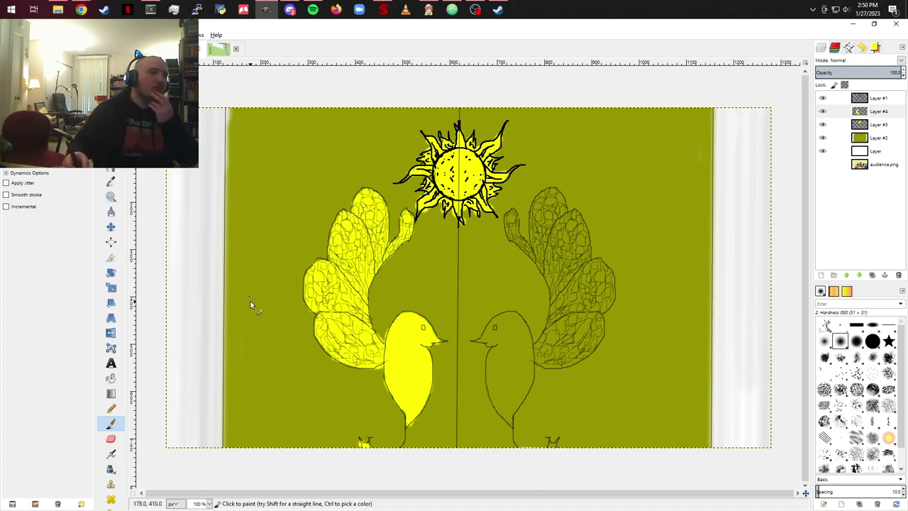
{"action": "left_click", "coordinate": [110, 439]}
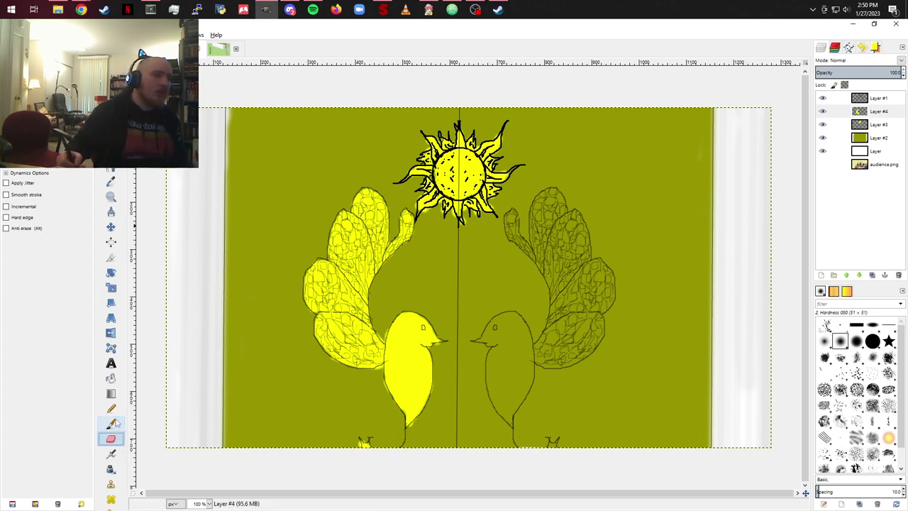
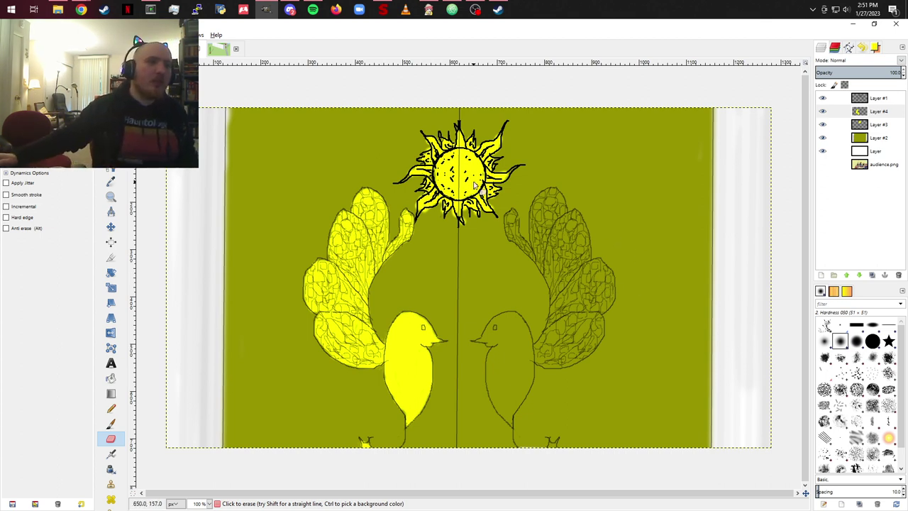
Step: Duplicate the left-hand bird's yellow colour layer and flip the copy horizontally
{"action": "left_click", "coordinate": [872, 275]}
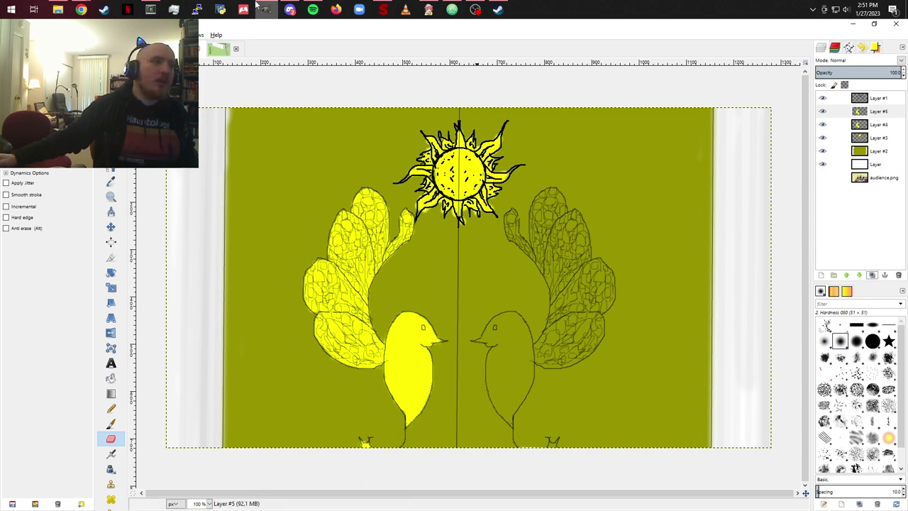
{"action": "key", "text": "alt+l"}
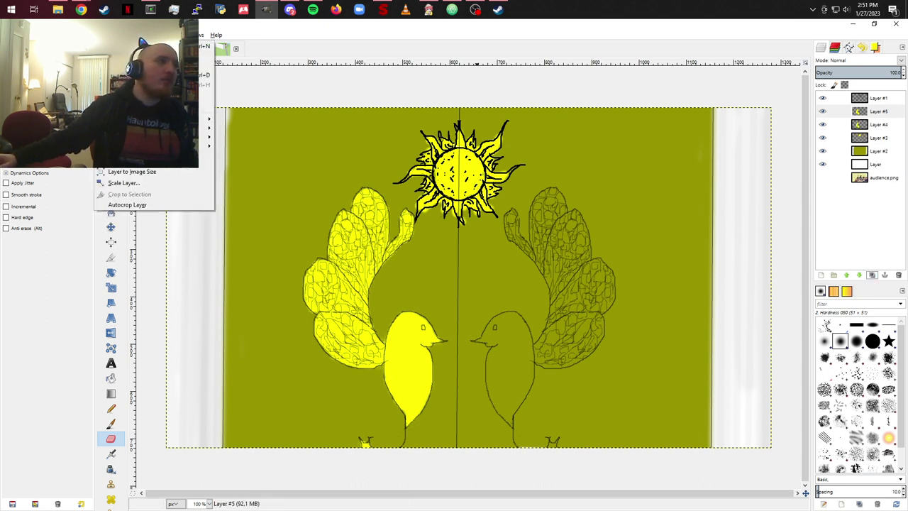
{"action": "mouse_move", "coordinate": [185, 119]}
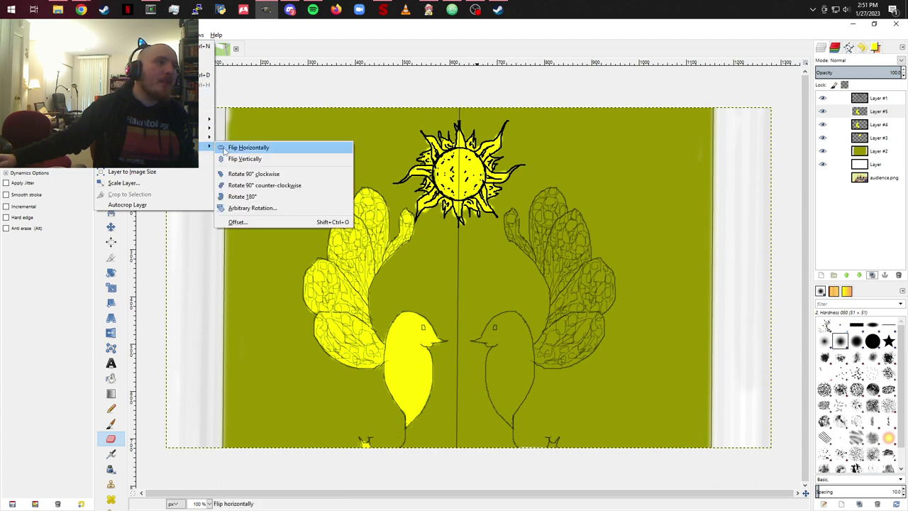
{"action": "left_click", "coordinate": [227, 148]}
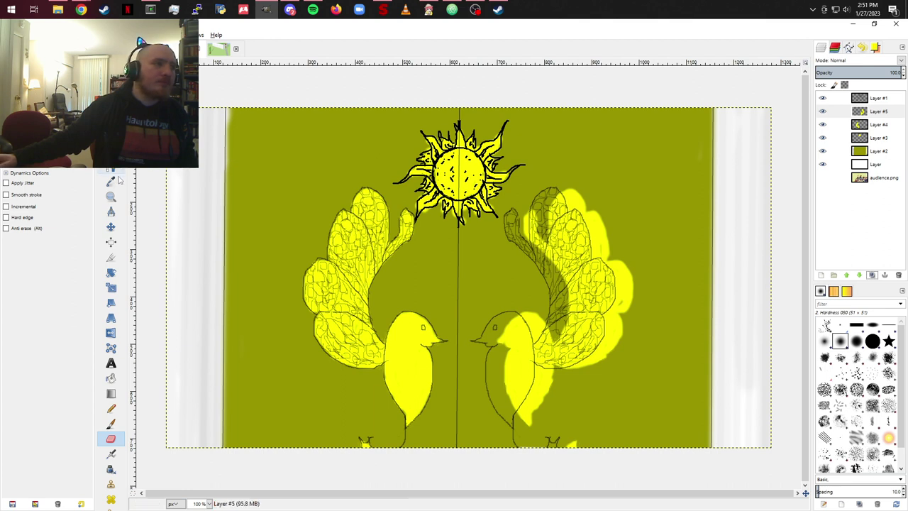
Step: Move the flipped colour copy onto the right-hand bird's outline and merge it down into the left-hand bird's colour layer
{"action": "left_click", "coordinate": [110, 226]}
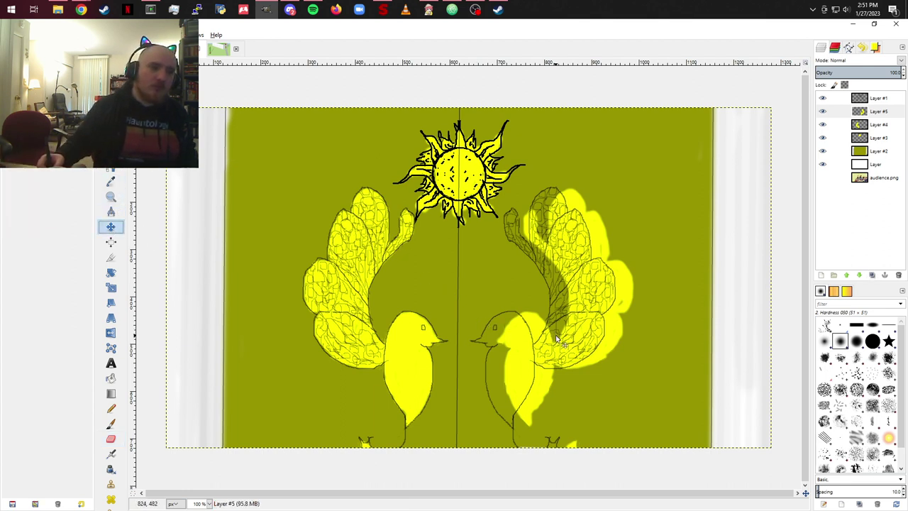
{"action": "left_click_drag", "start_coordinate": [559, 337], "coordinate": [539, 338]}
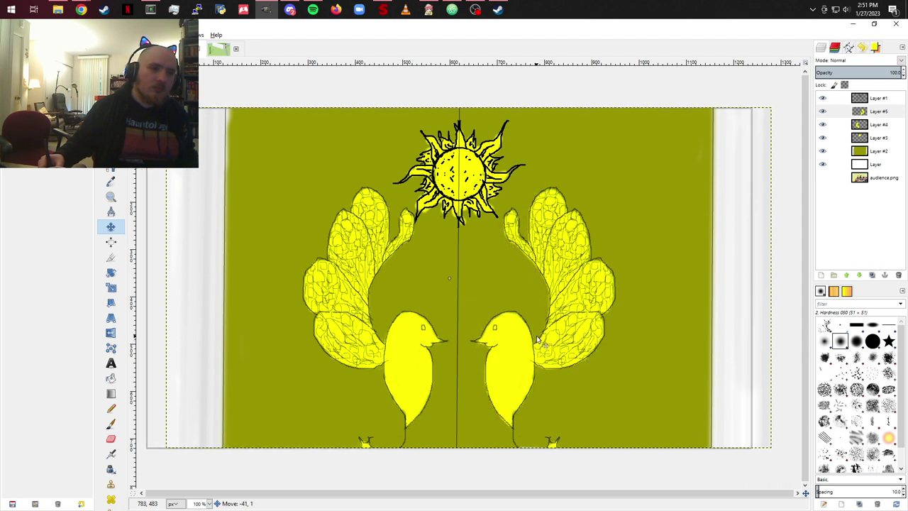
{"action": "left_click_drag", "start_coordinate": [538, 337], "coordinate": [538, 339]}
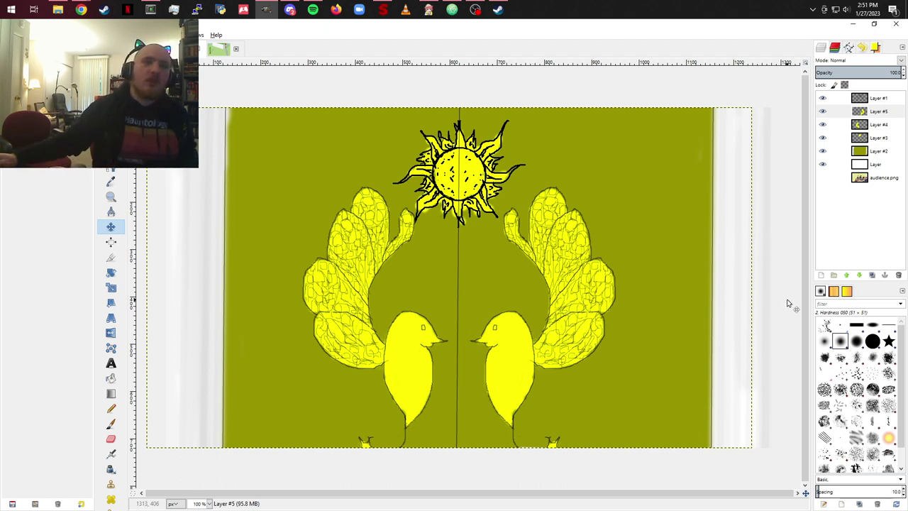
{"action": "right_click", "coordinate": [885, 117]}
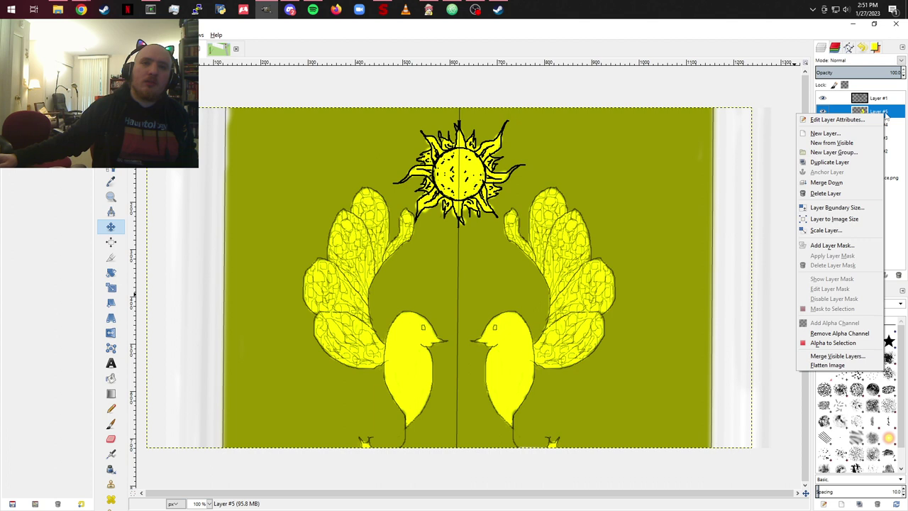
{"action": "left_click", "coordinate": [863, 183]}
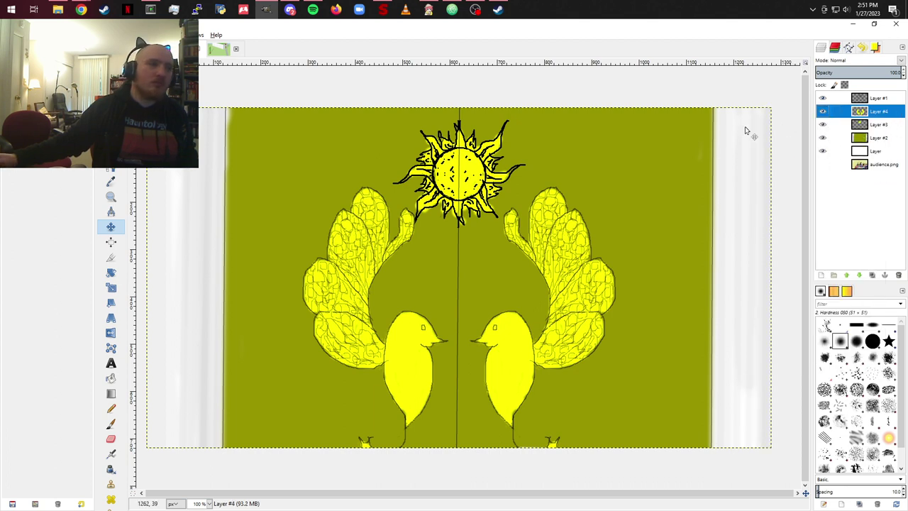
Step: Add a transparent layer above the birds' colour and paint a faint yellow glow around their outlines with the Paintbrush
{"action": "left_click", "coordinate": [112, 424]}
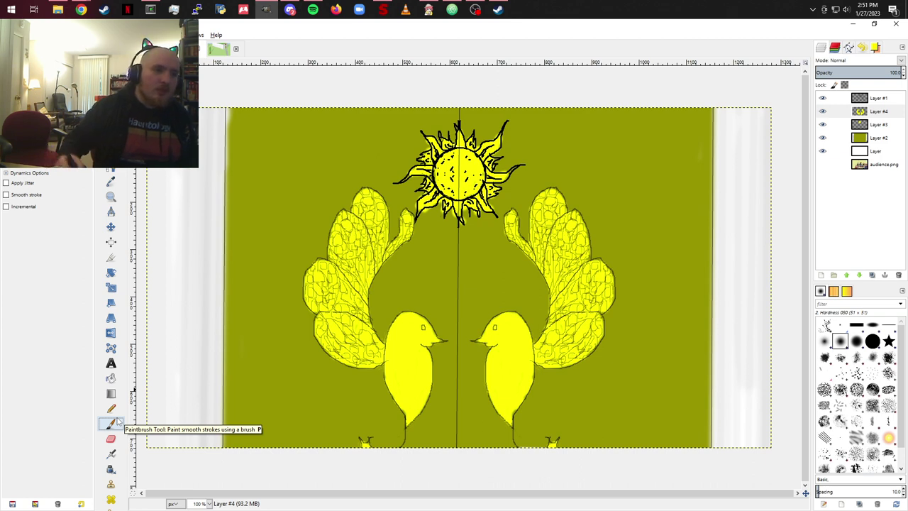
{"action": "left_click", "coordinate": [532, 378]}
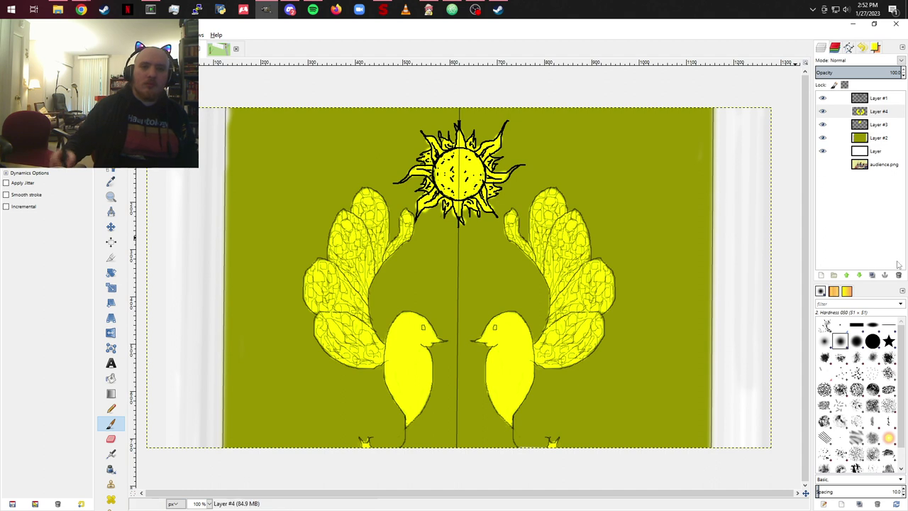
{"action": "left_click", "coordinate": [826, 274]}
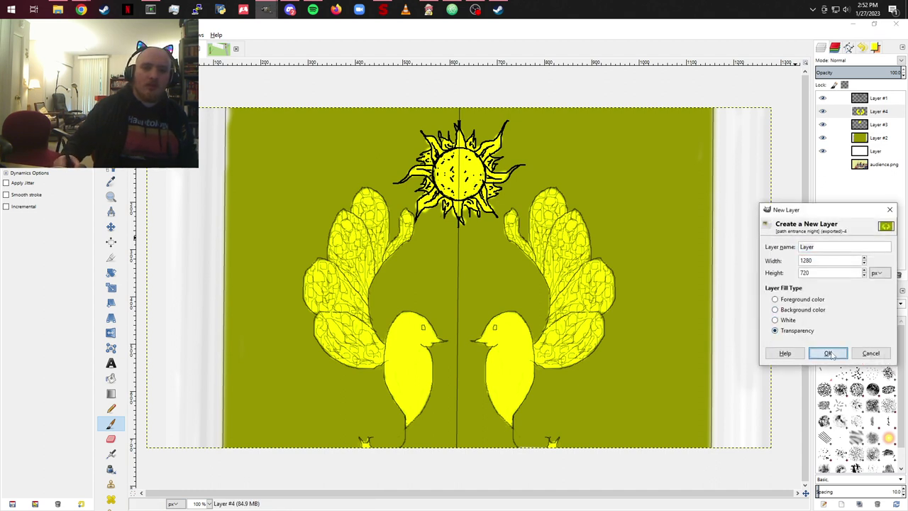
{"action": "left_click", "coordinate": [830, 353]}
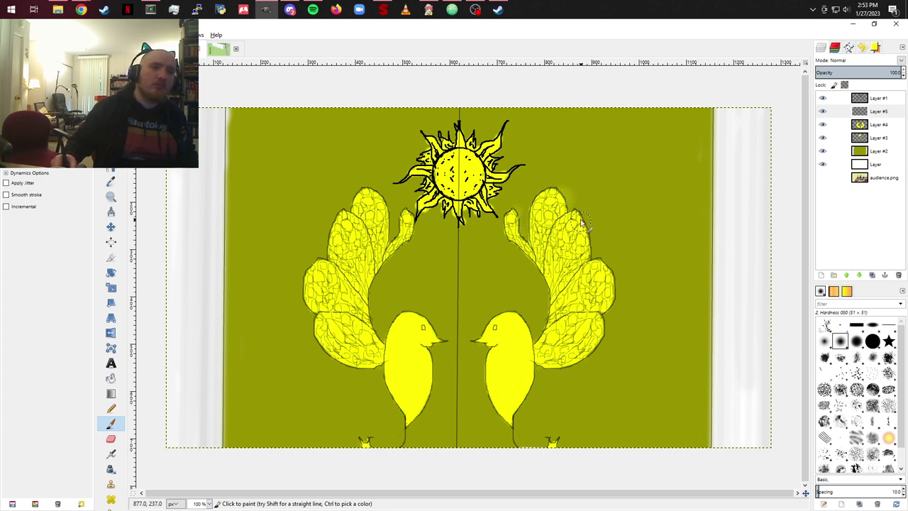
{"action": "mouse_move", "coordinate": [581, 235]}
{"action": "left_mouse_down"}
{"action": "mouse_move", "coordinate": [595, 252]}
{"action": "mouse_move", "coordinate": [586, 217]}
{"action": "mouse_move", "coordinate": [594, 270]}
{"action": "mouse_move", "coordinate": [615, 275]}
{"action": "left_mouse_up"}
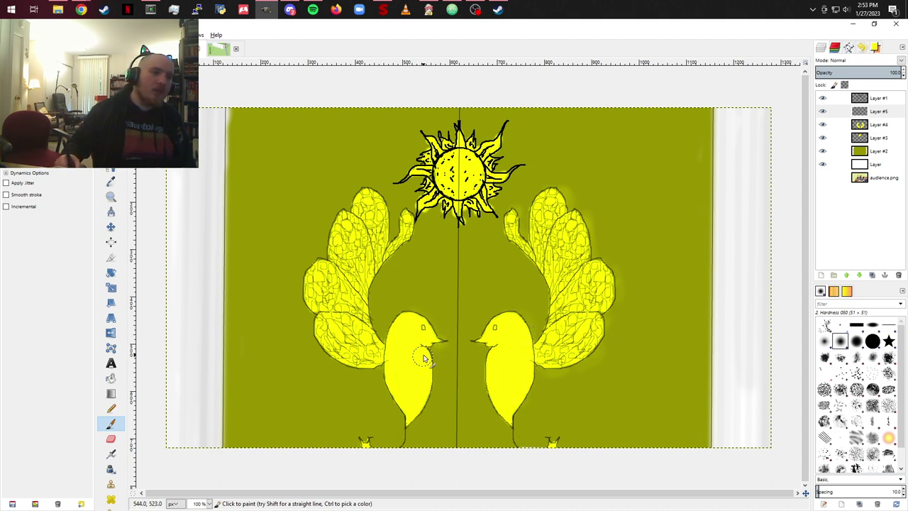
{"action": "left_click_drag", "start_coordinate": [427, 410], "coordinate": [407, 434]}
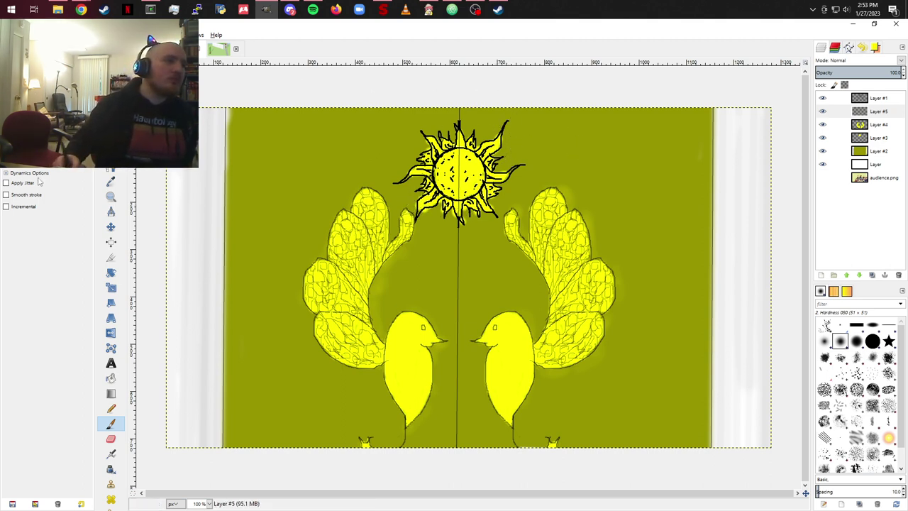
Step: Add a transparent layer between the glow and the birds' colour and shade the birds and sun with olive a5a400
{"action": "left_click", "coordinate": [877, 47]}
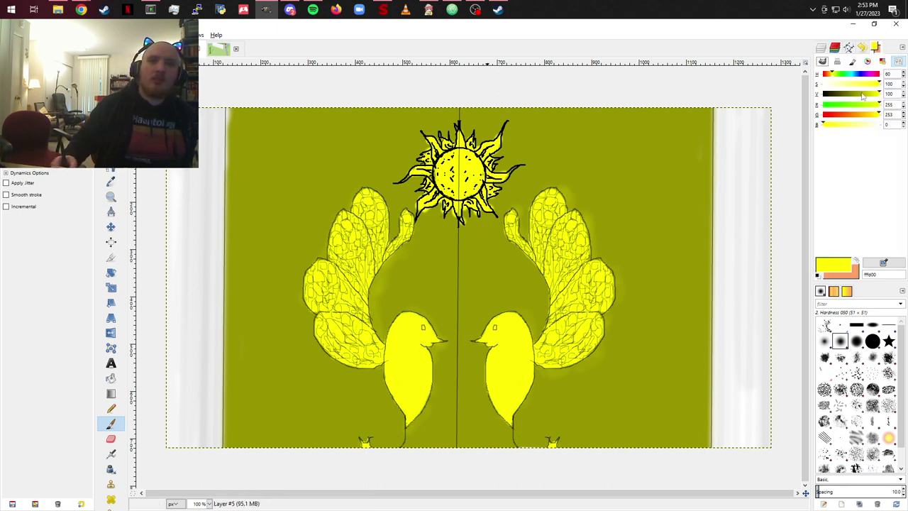
{"action": "left_click_drag", "start_coordinate": [862, 95], "coordinate": [860, 95]}
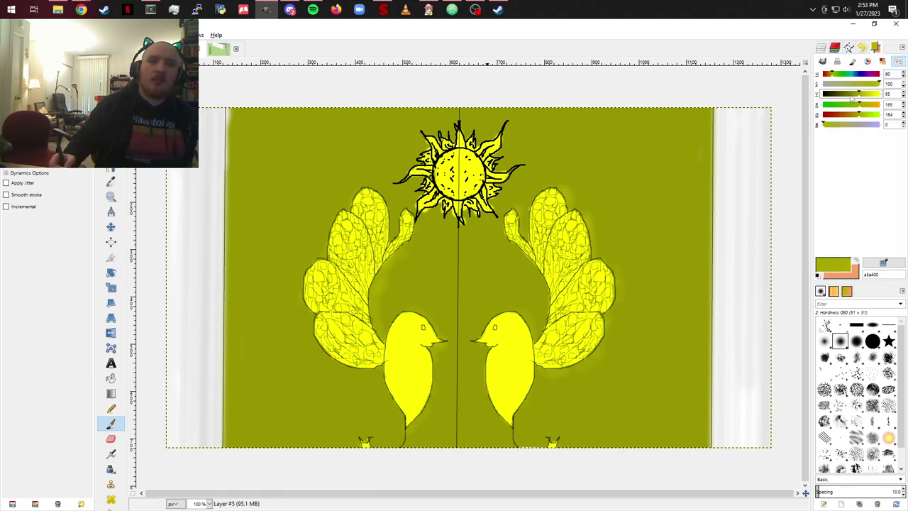
{"action": "left_click", "coordinate": [822, 48]}
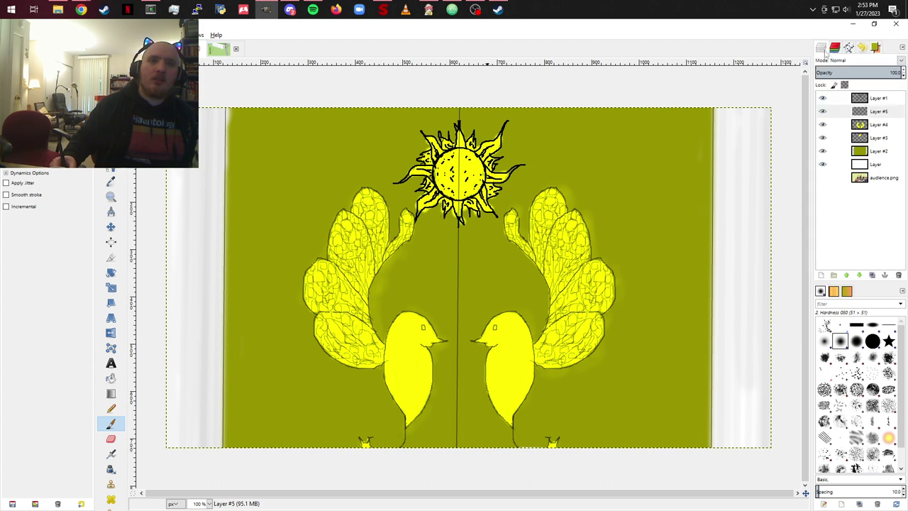
{"action": "left_click", "coordinate": [821, 275]}
{"action": "left_click", "coordinate": [828, 351]}
{"action": "left_click_drag", "start_coordinate": [836, 98], "coordinate": [884, 133]}
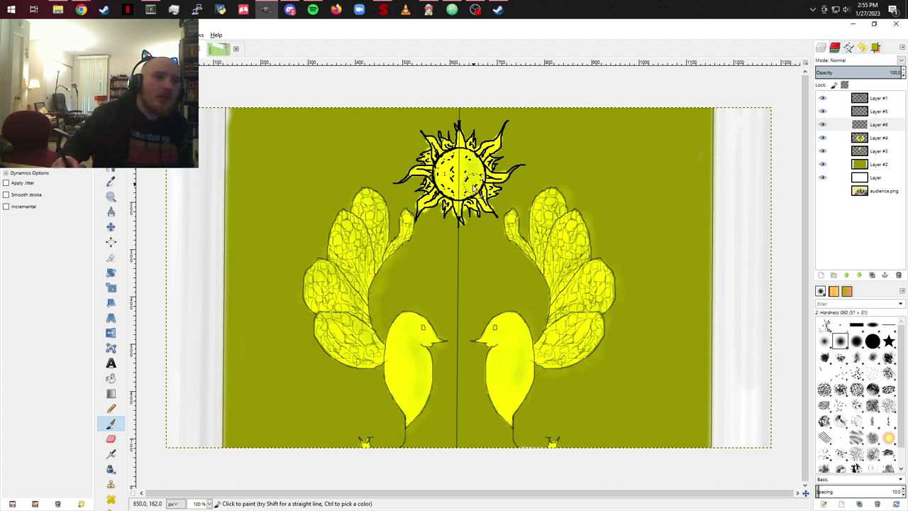
{"action": "mouse_move", "coordinate": [466, 162]}
{"action": "left_mouse_down"}
{"action": "mouse_move", "coordinate": [455, 190]}
{"action": "mouse_move", "coordinate": [496, 191]}
{"action": "mouse_move", "coordinate": [482, 213]}
{"action": "mouse_move", "coordinate": [468, 205]}
{"action": "mouse_move", "coordinate": [481, 203]}
{"action": "mouse_move", "coordinate": [494, 177]}
{"action": "mouse_move", "coordinate": [487, 135]}
{"action": "mouse_move", "coordinate": [494, 142]}
{"action": "mouse_move", "coordinate": [479, 136]}
{"action": "mouse_move", "coordinate": [481, 146]}
{"action": "mouse_move", "coordinate": [463, 149]}
{"action": "mouse_move", "coordinate": [499, 174]}
{"action": "mouse_move", "coordinate": [484, 214]}
{"action": "mouse_move", "coordinate": [470, 203]}
{"action": "mouse_move", "coordinate": [495, 212]}
{"action": "mouse_move", "coordinate": [458, 202]}
{"action": "mouse_move", "coordinate": [465, 222]}
{"action": "mouse_move", "coordinate": [448, 192]}
{"action": "mouse_move", "coordinate": [441, 205]}
{"action": "mouse_move", "coordinate": [430, 171]}
{"action": "mouse_move", "coordinate": [423, 181]}
{"action": "mouse_move", "coordinate": [431, 162]}
{"action": "mouse_move", "coordinate": [434, 169]}
{"action": "mouse_move", "coordinate": [456, 146]}
{"action": "mouse_move", "coordinate": [444, 141]}
{"action": "mouse_move", "coordinate": [458, 151]}
{"action": "mouse_move", "coordinate": [462, 129]}
{"action": "mouse_move", "coordinate": [486, 150]}
{"action": "mouse_move", "coordinate": [502, 139]}
{"action": "mouse_move", "coordinate": [493, 152]}
{"action": "mouse_move", "coordinate": [498, 141]}
{"action": "mouse_move", "coordinate": [506, 177]}
{"action": "mouse_move", "coordinate": [495, 173]}
{"action": "mouse_move", "coordinate": [493, 215]}
{"action": "mouse_move", "coordinate": [490, 196]}
{"action": "mouse_move", "coordinate": [487, 209]}
{"action": "mouse_move", "coordinate": [464, 202]}
{"action": "mouse_move", "coordinate": [493, 198]}
{"action": "mouse_move", "coordinate": [454, 206]}
{"action": "left_mouse_up"}
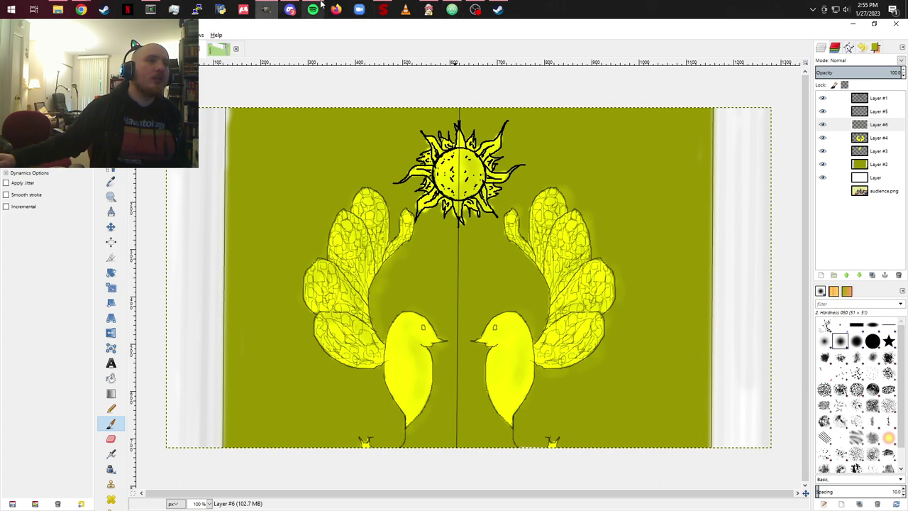
Step: Switch to the code editor, read the door scene's image name in march15.rpy, and return to the drawing
{"action": "left_click", "coordinate": [460, 9]}
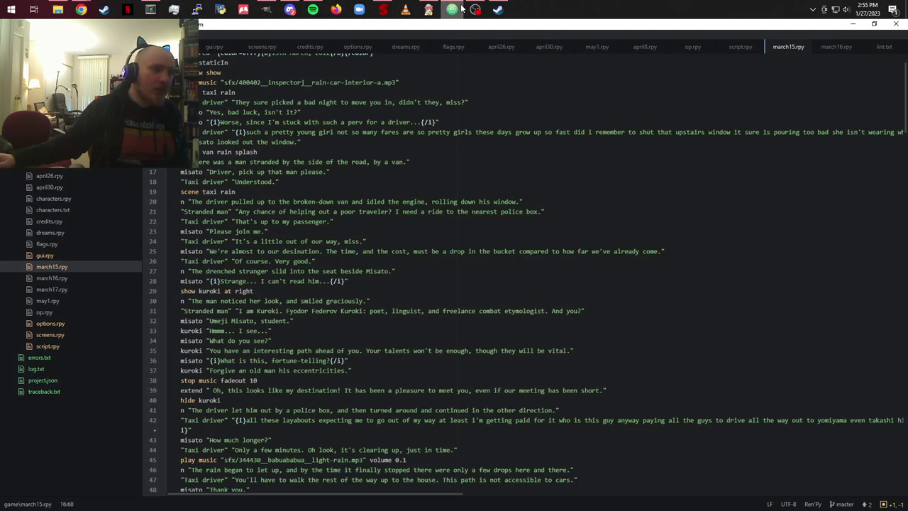
{"action": "scroll", "coordinate": [424, 227], "scroll_direction": "down", "scroll_amount": 1}
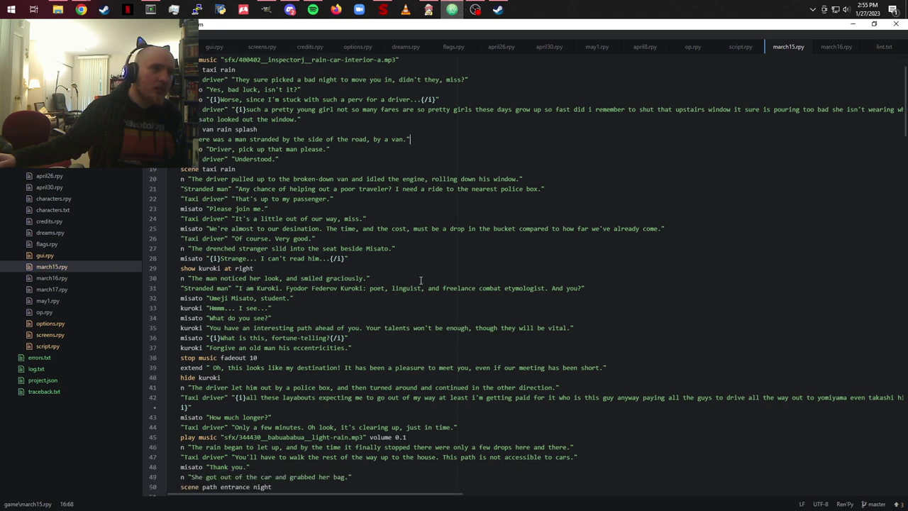
{"action": "scroll", "coordinate": [421, 281], "scroll_direction": "down", "scroll_amount": 6}
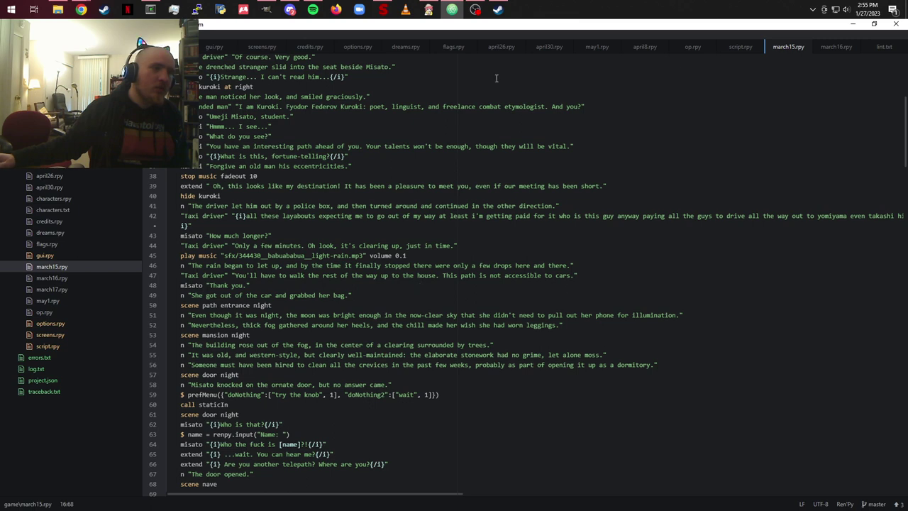
{"action": "left_click", "coordinate": [454, 9]}
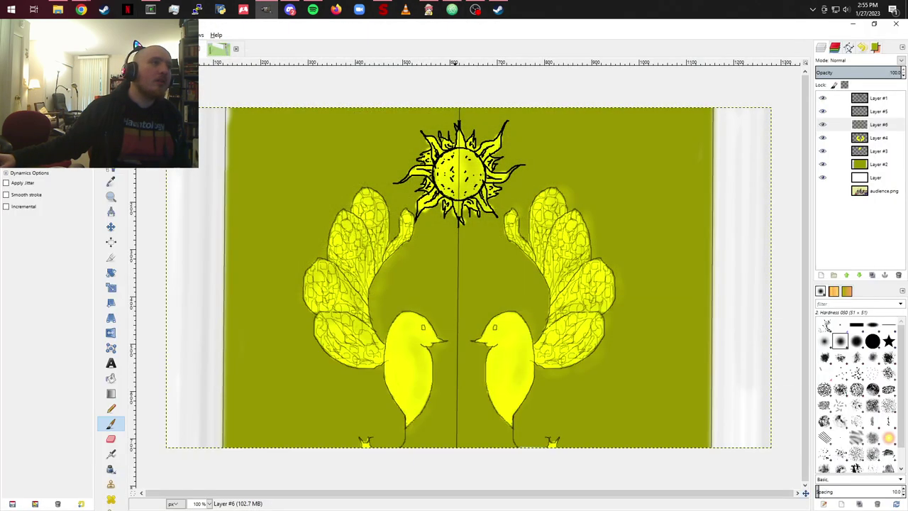
{"action": "left_click", "coordinate": [11, 35]}
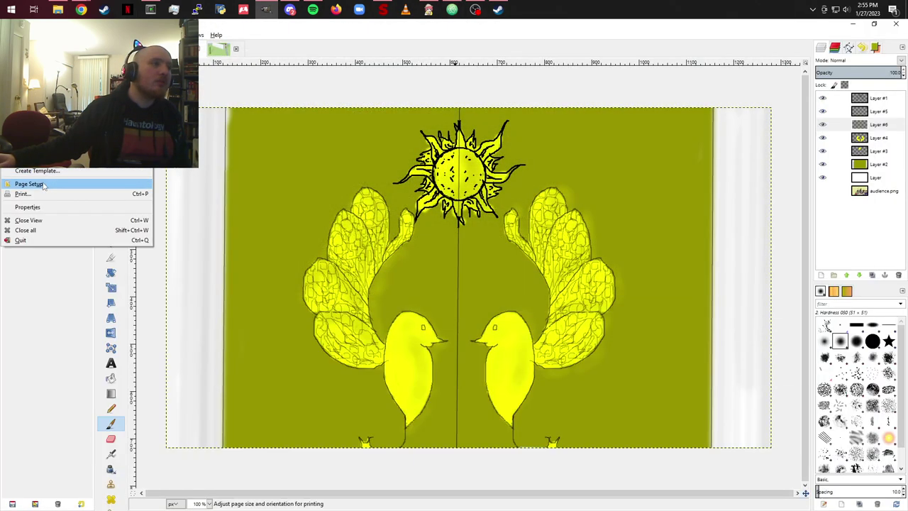
{"action": "left_click", "coordinate": [39, 113]}
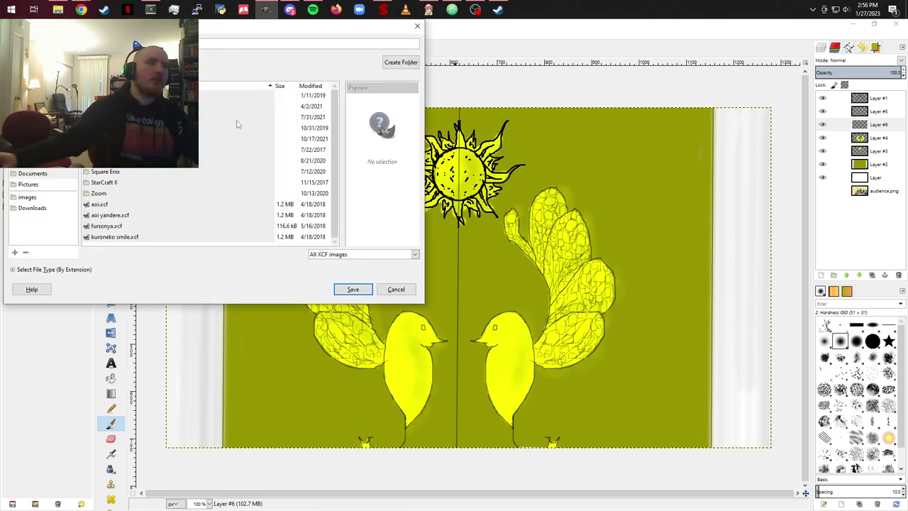
{"action": "left_click", "coordinate": [395, 289]}
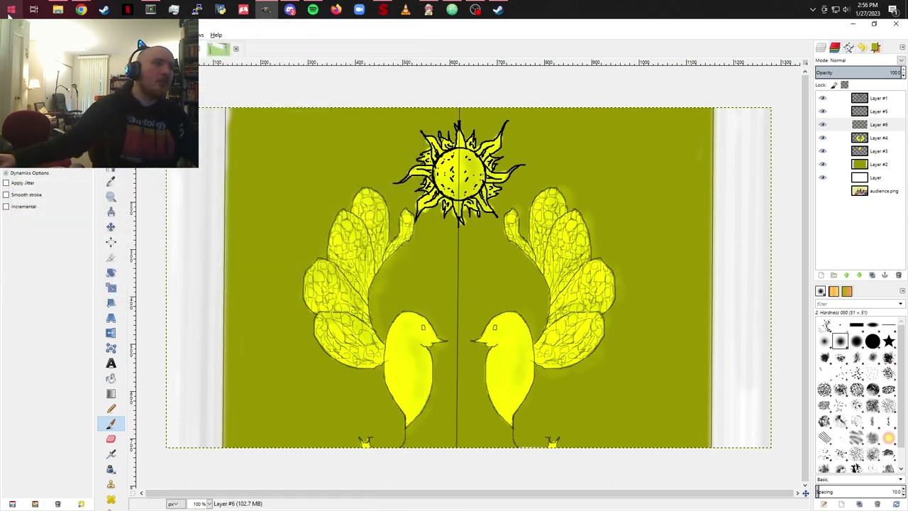
Step: Export the drawing as door.png to the game's images folder with the current PNG options
{"action": "left_click", "coordinate": [14, 35]}
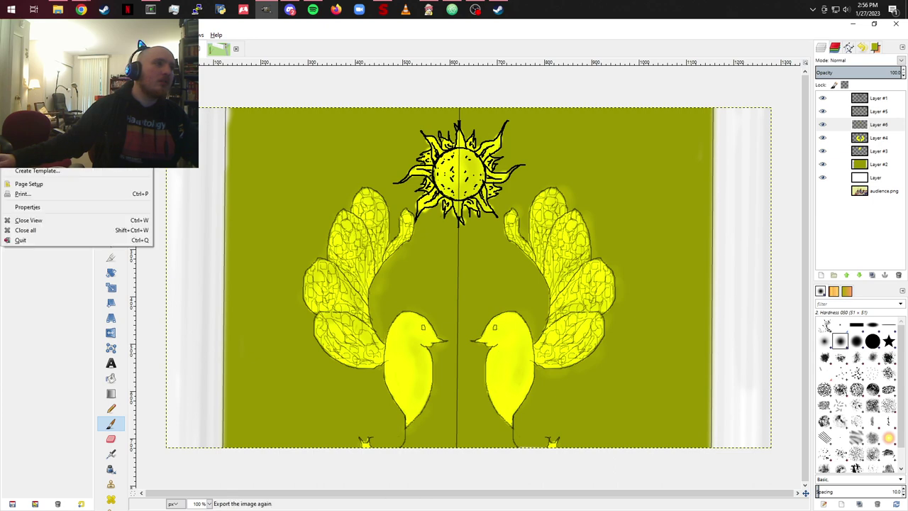
{"action": "left_click", "coordinate": [39, 155]}
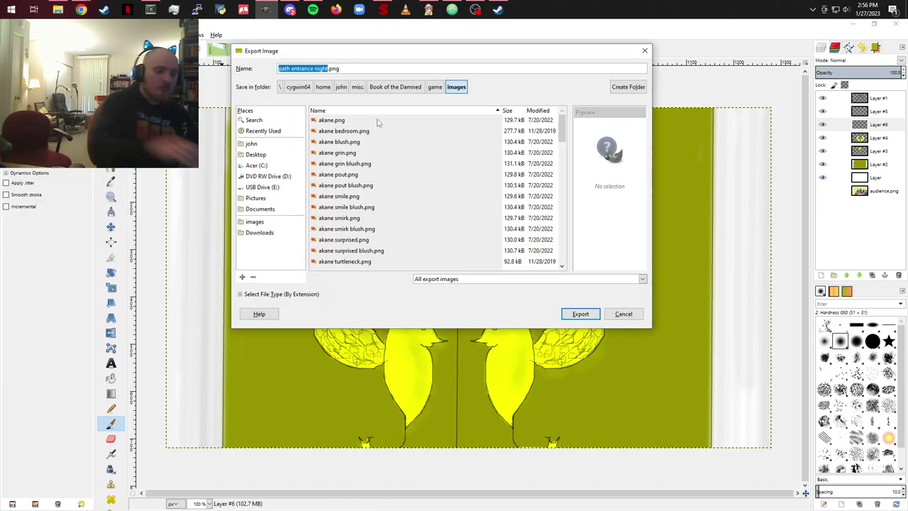
{"action": "key", "text": "BackSpace"}
{"action": "type", "text": "door"}
{"action": "key", "text": "Return"}
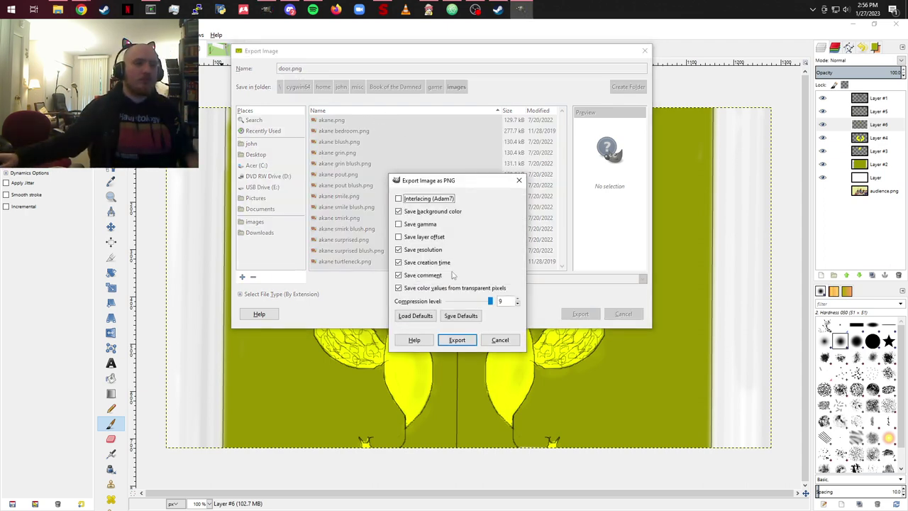
{"action": "left_click", "coordinate": [457, 340]}
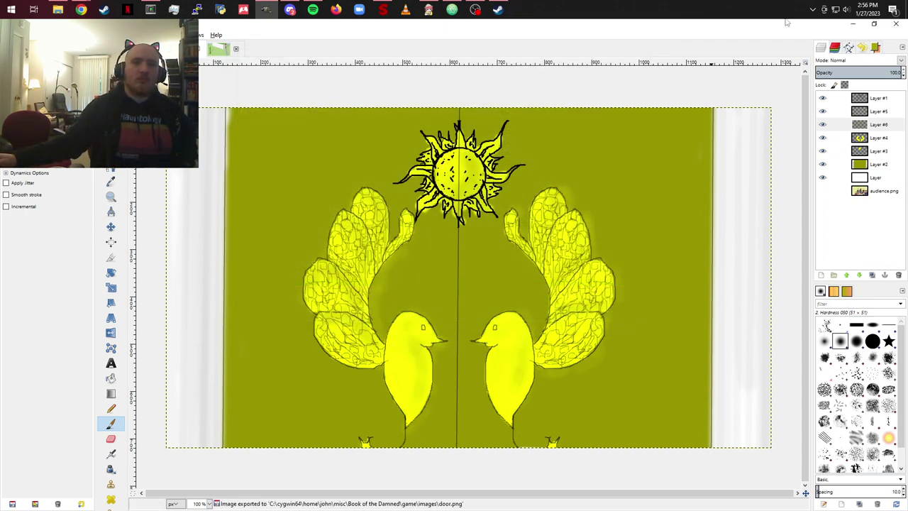
Step: Add a transparent layer above the line art and fill it with dark blue-violet 363654
{"action": "left_click", "coordinate": [866, 101]}
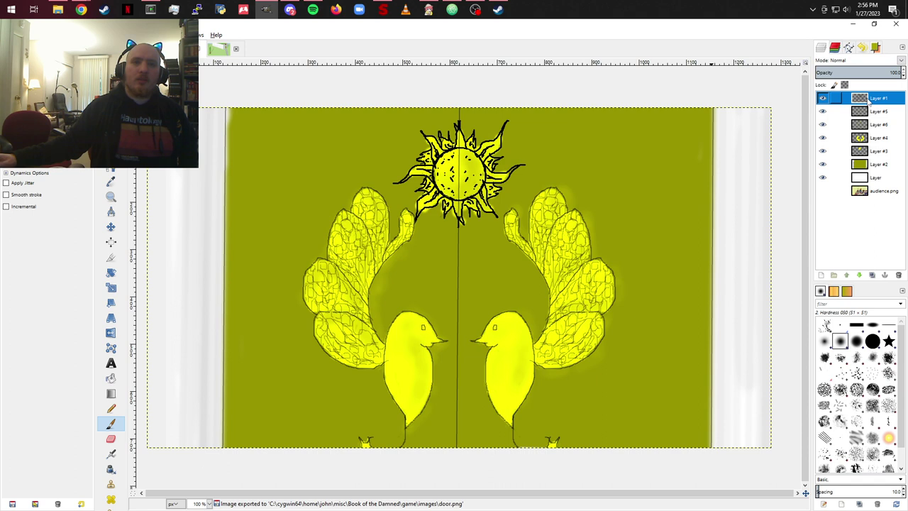
{"action": "left_click", "coordinate": [821, 276]}
{"action": "left_click", "coordinate": [821, 351]}
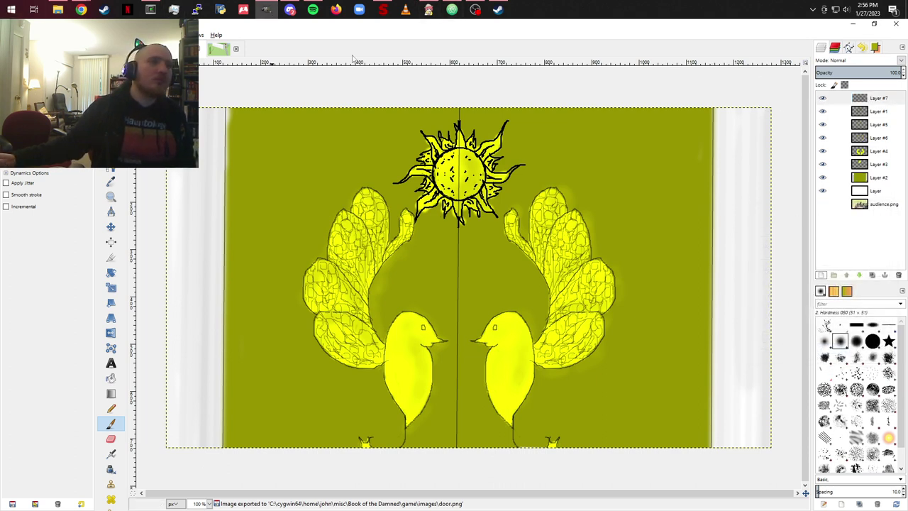
{"action": "left_click", "coordinate": [878, 47]}
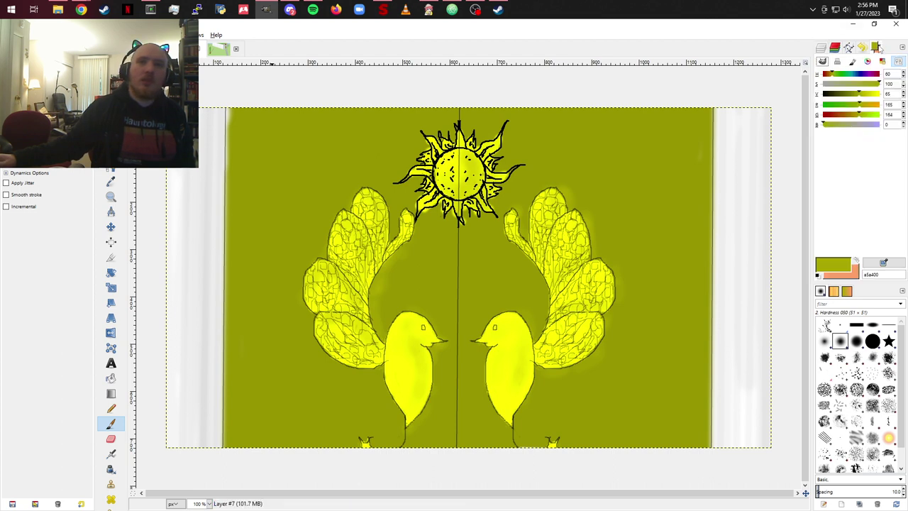
{"action": "left_click_drag", "start_coordinate": [826, 126], "coordinate": [843, 99]}
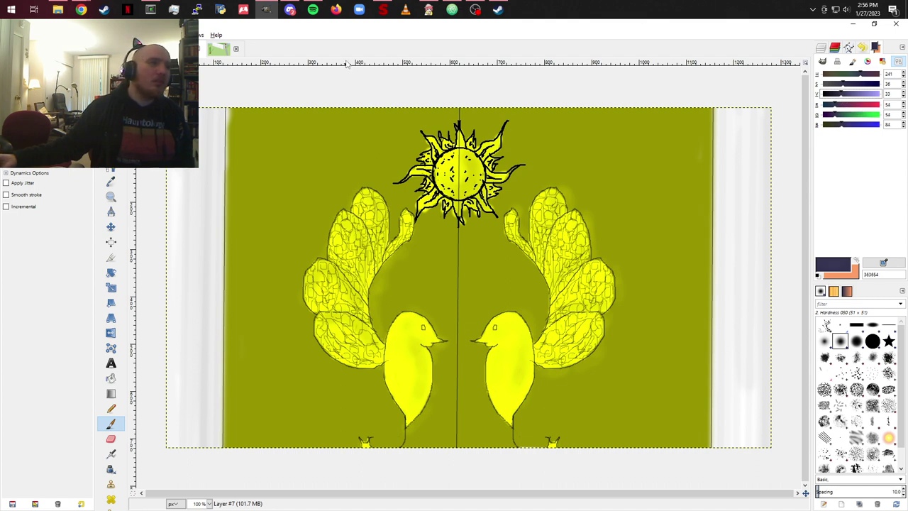
{"action": "left_click", "coordinate": [111, 378]}
{"action": "left_click", "coordinate": [454, 262]}
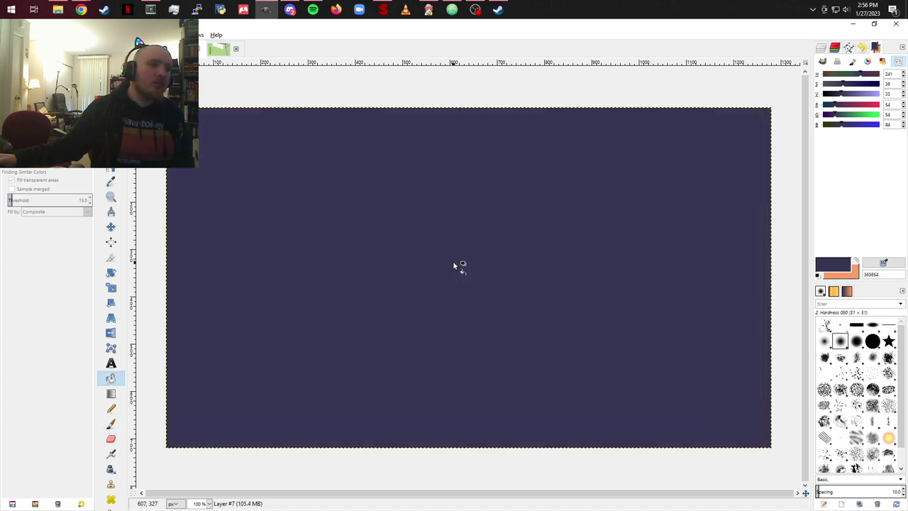
Step: Set the dark blue-violet layer's blend mode to Darken only and its opacity to 68
{"action": "left_click", "coordinate": [821, 48]}
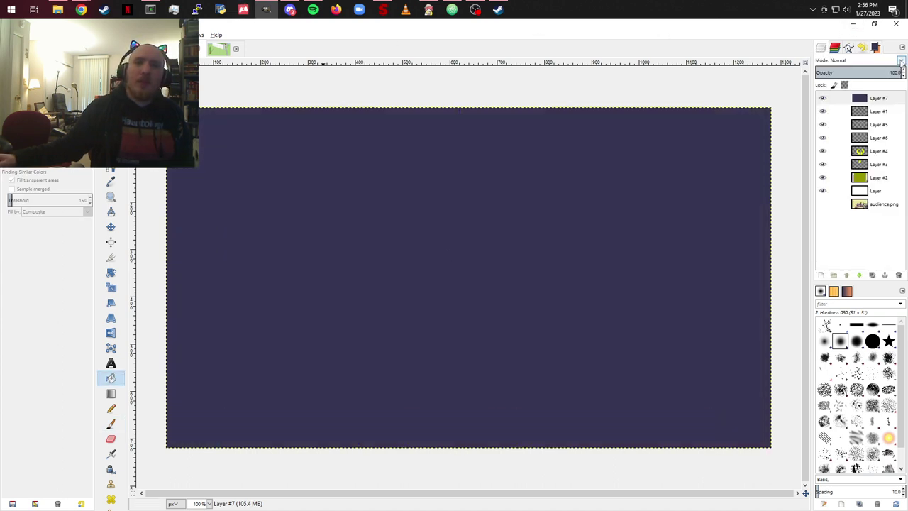
{"action": "left_click", "coordinate": [901, 61]}
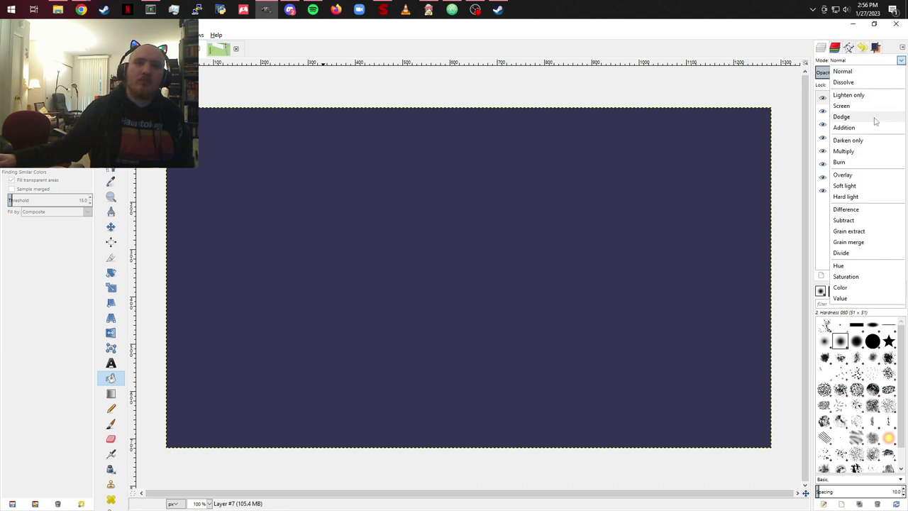
{"action": "left_click", "coordinate": [872, 140]}
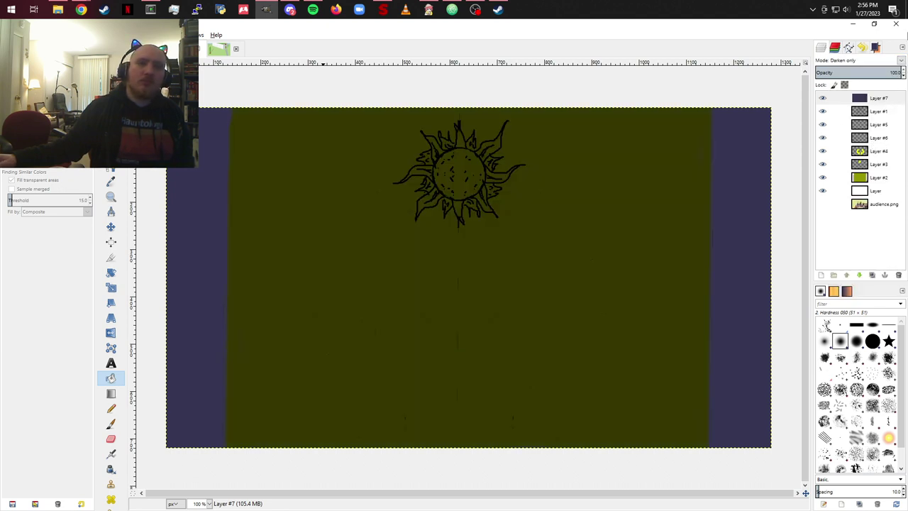
{"action": "left_click", "coordinate": [903, 75]}
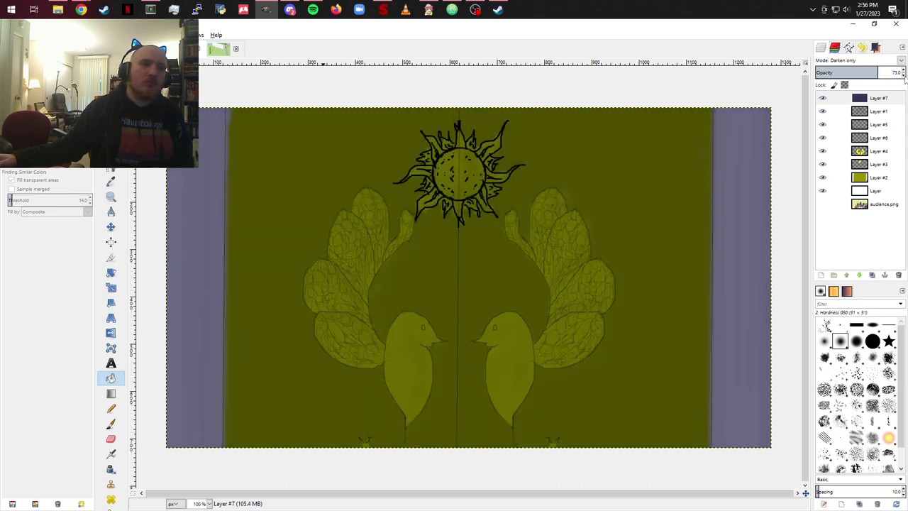
{"action": "left_click", "coordinate": [905, 80]}
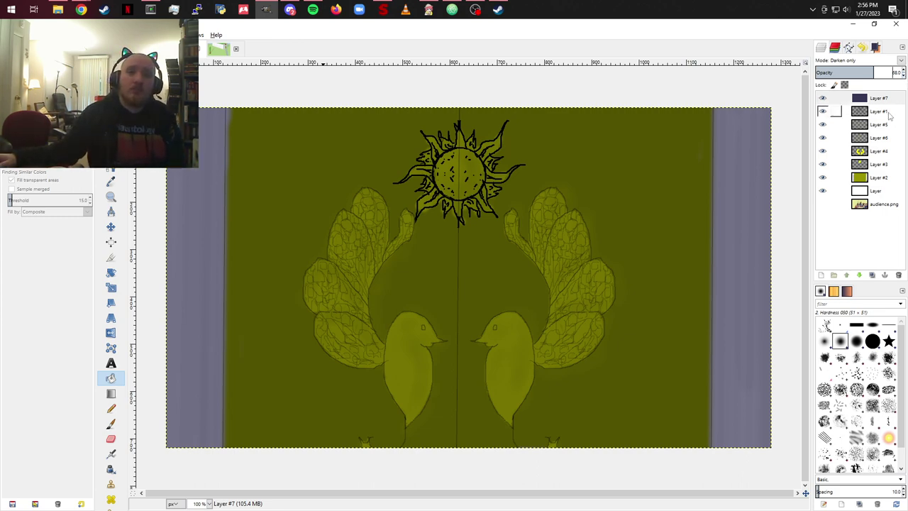
Step: Try the Normal blend mode on the dark blue-violet layer and switch it back to Darken only
{"action": "left_click_drag", "start_coordinate": [890, 116], "coordinate": [892, 105]}
{"action": "left_click", "coordinate": [886, 101]}
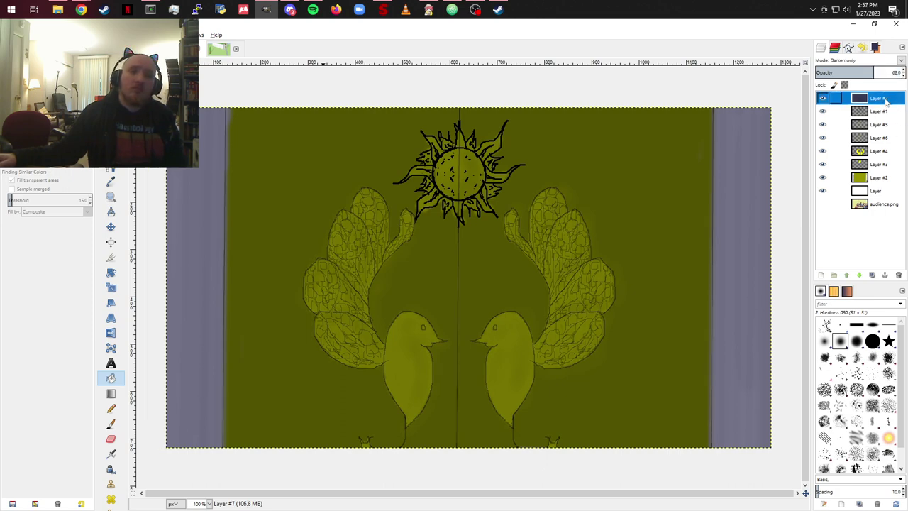
{"action": "left_click", "coordinate": [903, 61]}
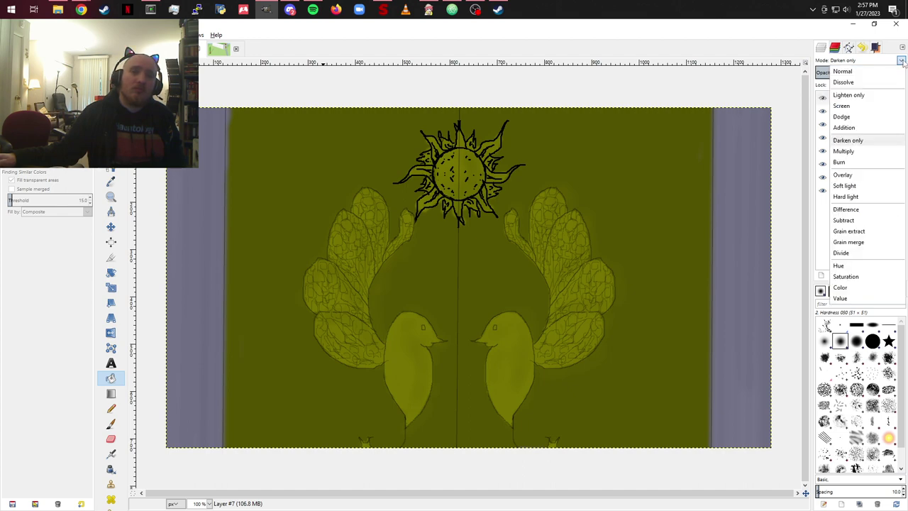
{"action": "left_click", "coordinate": [885, 70]}
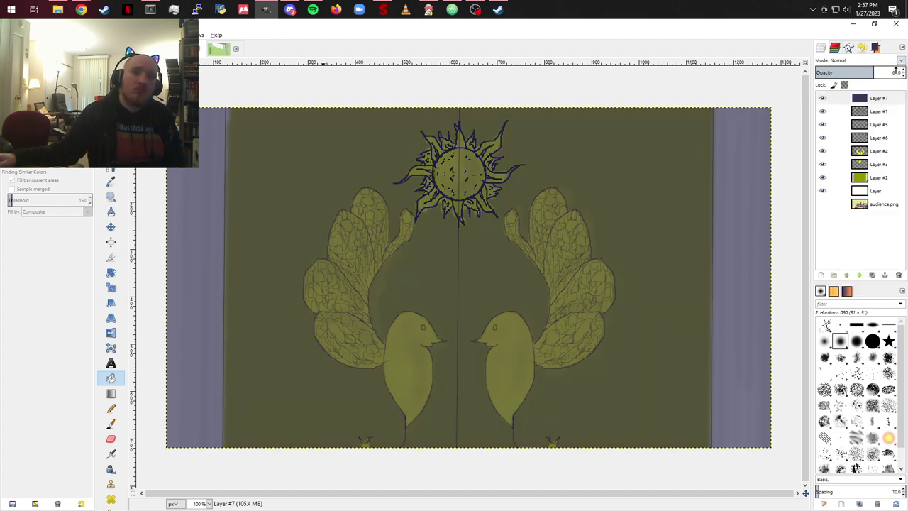
{"action": "left_click", "coordinate": [902, 62]}
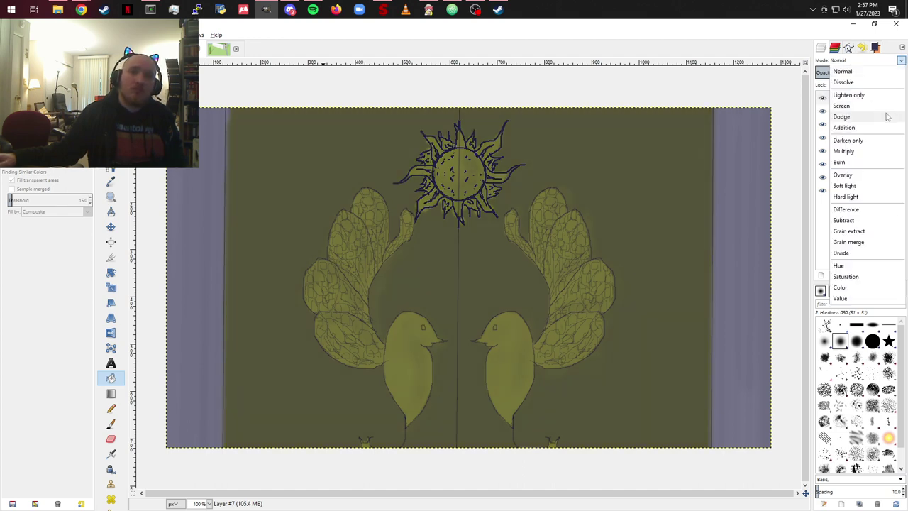
{"action": "left_click", "coordinate": [881, 140]}
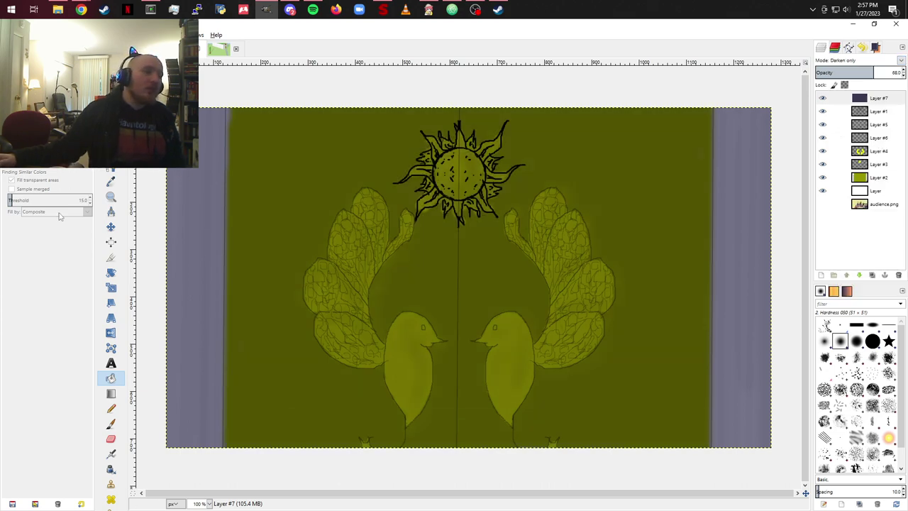
Step: Fill the dark blue-violet layer with a diagonal gradient running from dark blue 0f0f42 at the image's lower-right to 363654 at its upper-left
{"action": "left_click", "coordinate": [112, 394]}
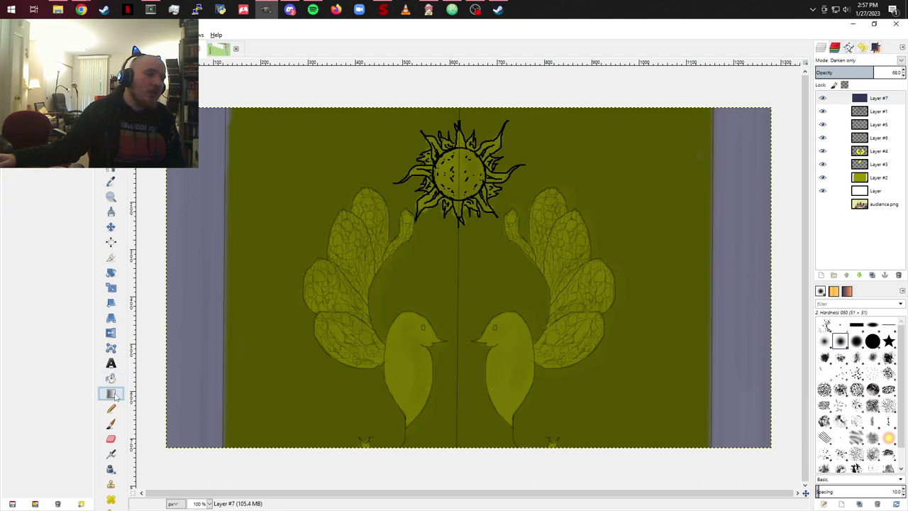
{"action": "left_click", "coordinate": [876, 48]}
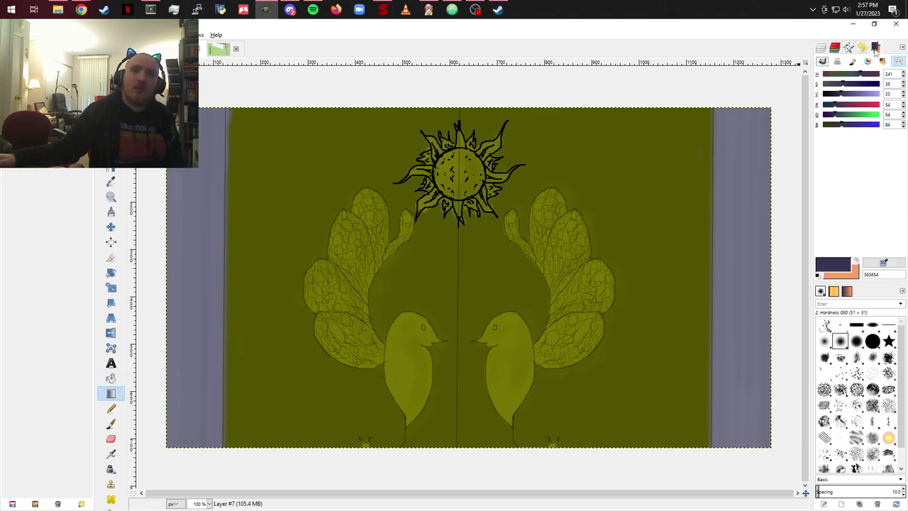
{"action": "left_click", "coordinate": [855, 261]}
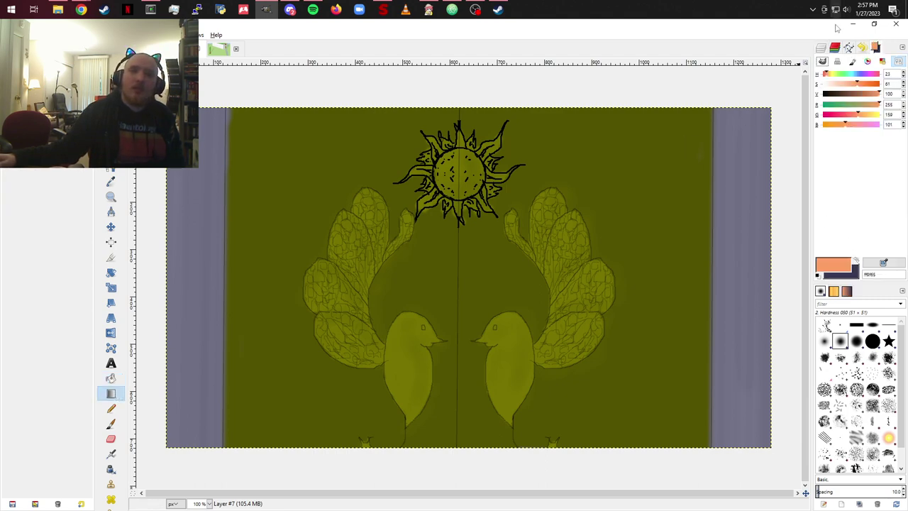
{"action": "left_click_drag", "start_coordinate": [877, 93], "coordinate": [819, 93]}
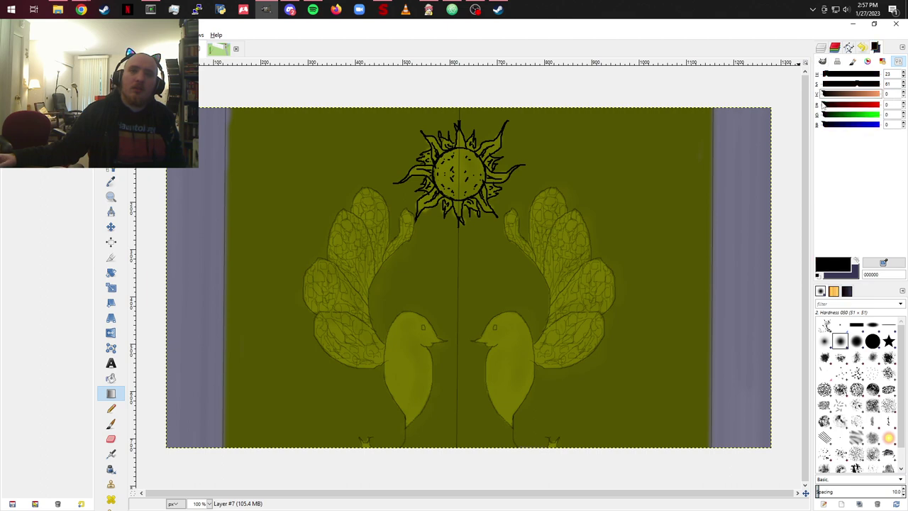
{"action": "left_click_drag", "start_coordinate": [823, 125], "coordinate": [838, 125]}
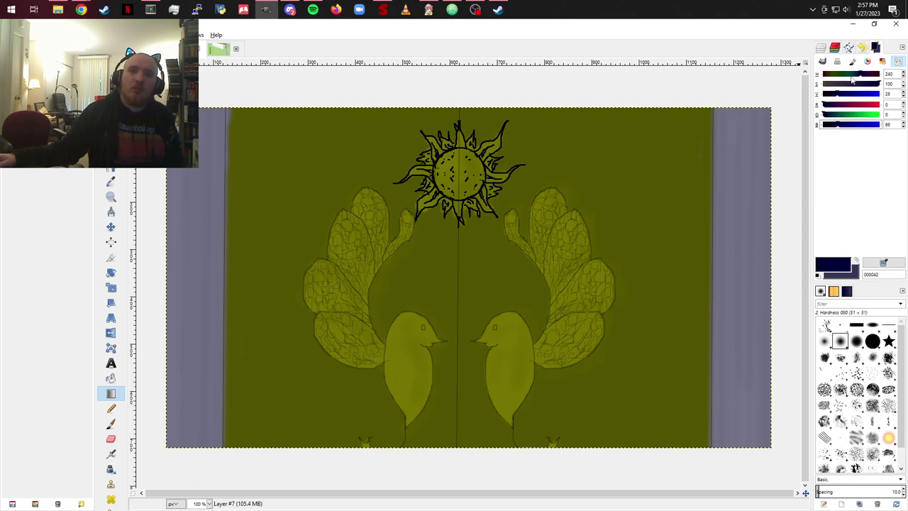
{"action": "left_click_drag", "start_coordinate": [873, 84], "coordinate": [870, 87]}
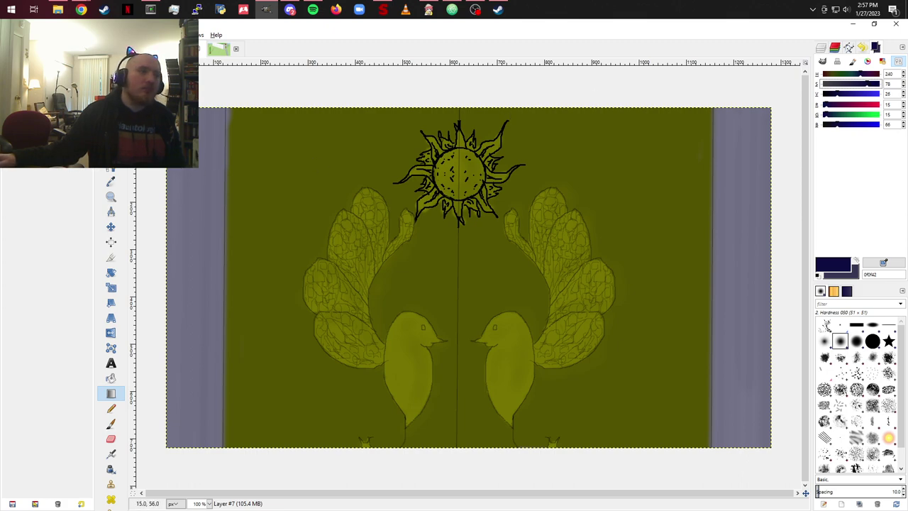
{"action": "left_click_drag", "start_coordinate": [172, 115], "coordinate": [778, 407]}
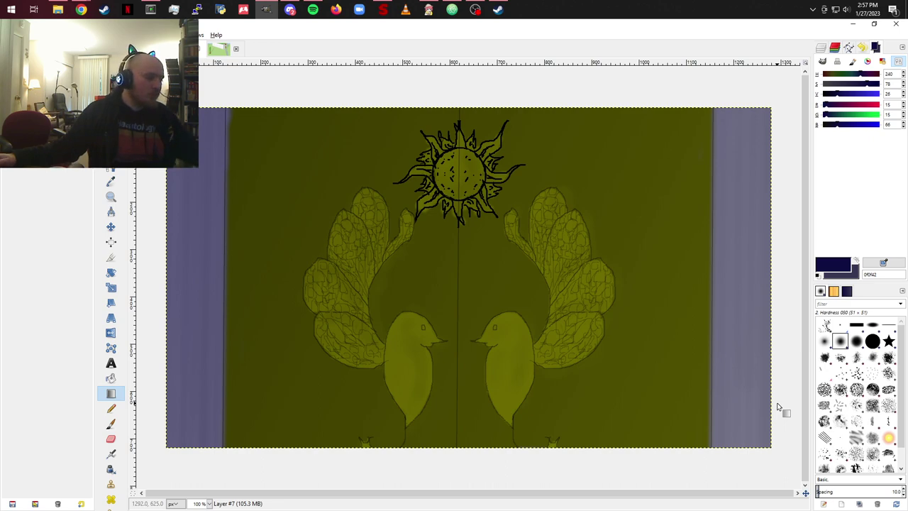
{"action": "left_click_drag", "start_coordinate": [779, 408], "coordinate": [148, 114]}
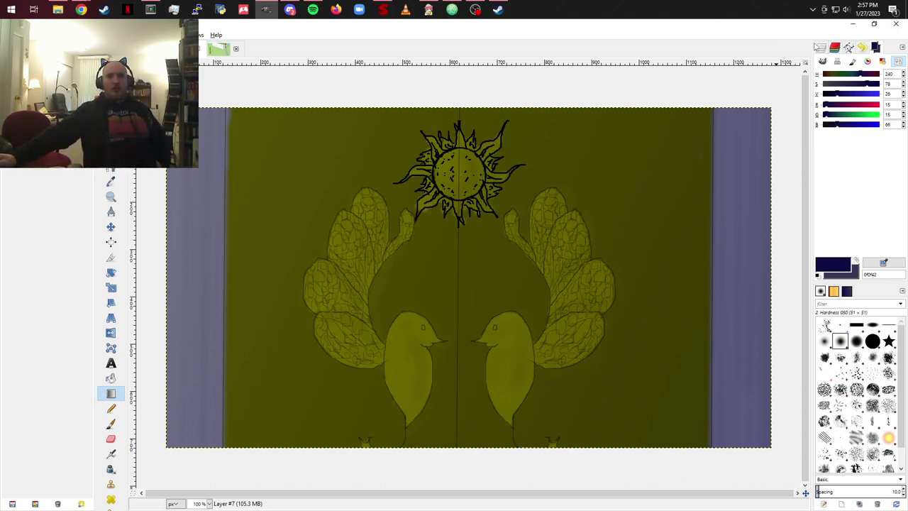
Step: Try an opacity of 79 on the gradient layer and set it back to 68
{"action": "left_click", "coordinate": [821, 48]}
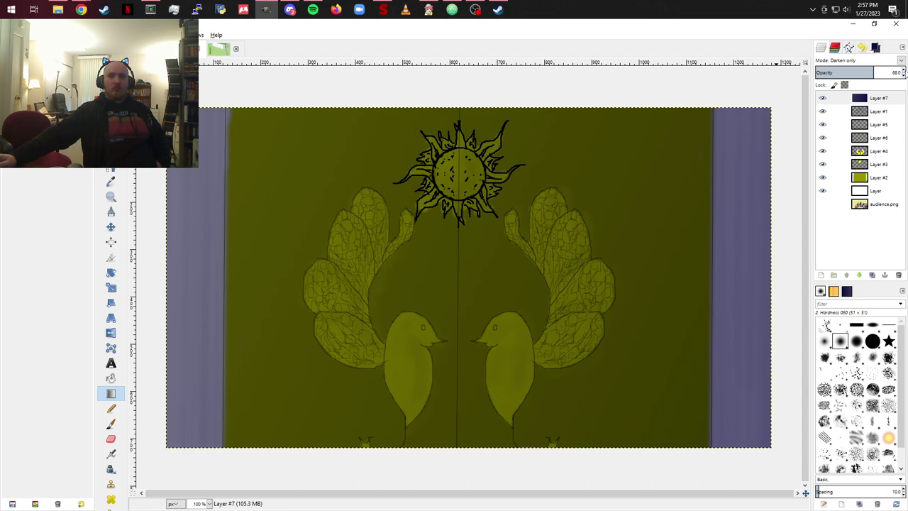
{"action": "left_click_drag", "start_coordinate": [873, 72], "coordinate": [885, 72]}
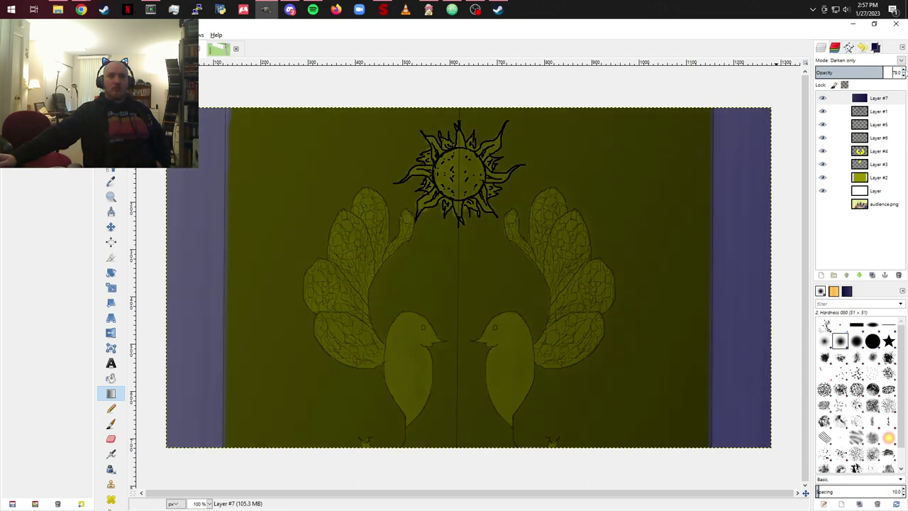
{"action": "left_click", "coordinate": [900, 72]}
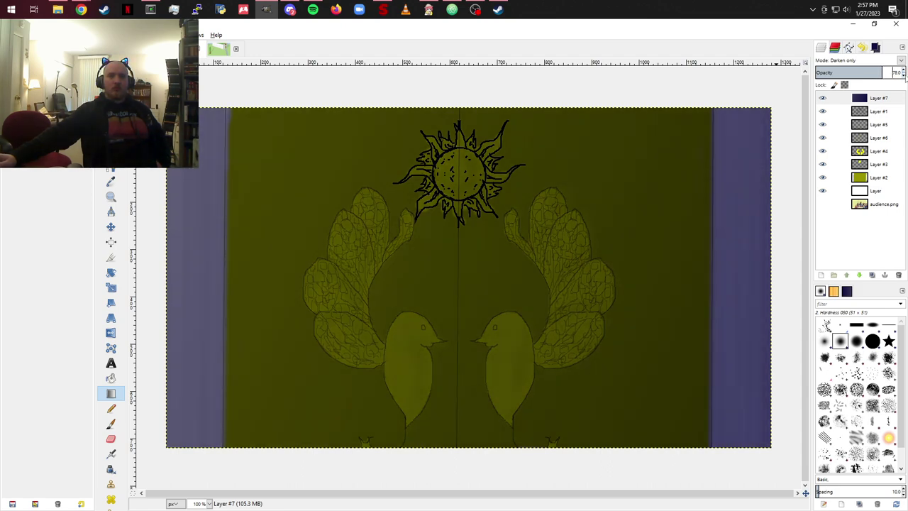
{"action": "type", "text": "69"}
{"action": "key", "text": "Return"}
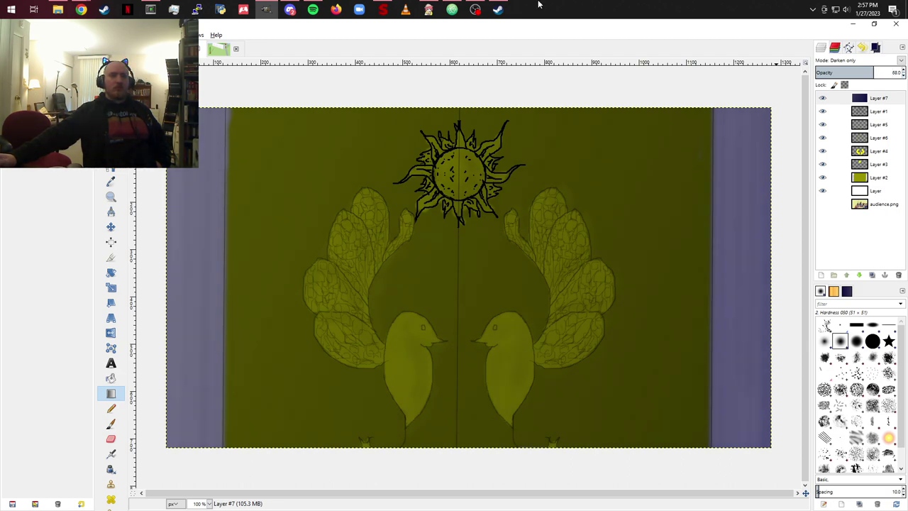
Step: Export the darkened drawing as door night.png to the game's images folder with the current PNG options
{"action": "left_click", "coordinate": [7, 35]}
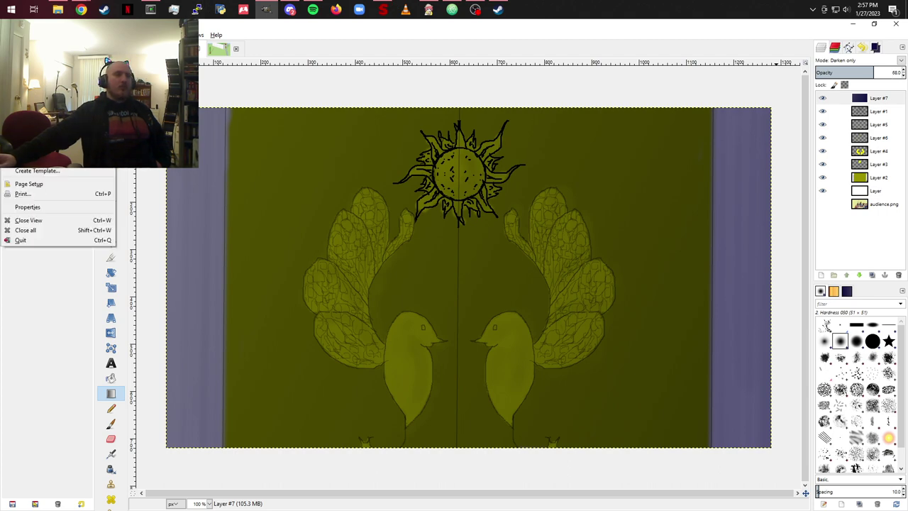
{"action": "left_click", "coordinate": [36, 156]}
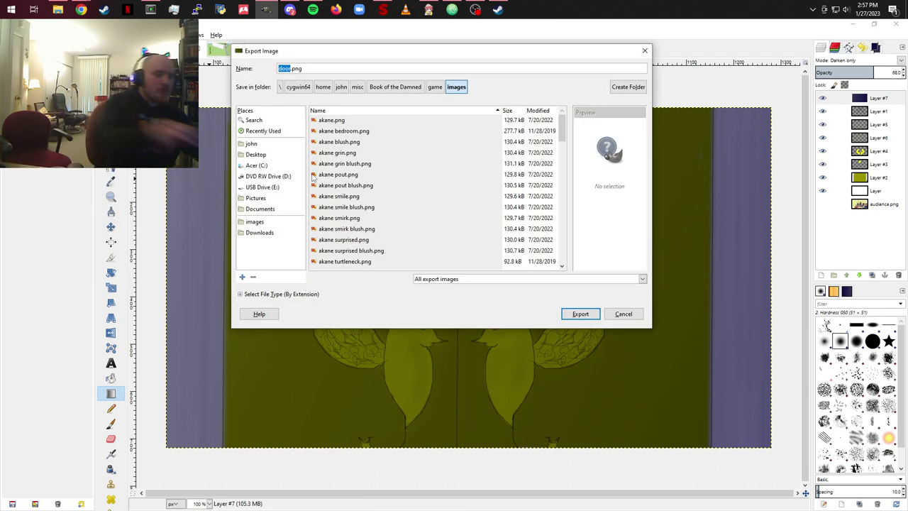
{"action": "key", "text": "Right"}
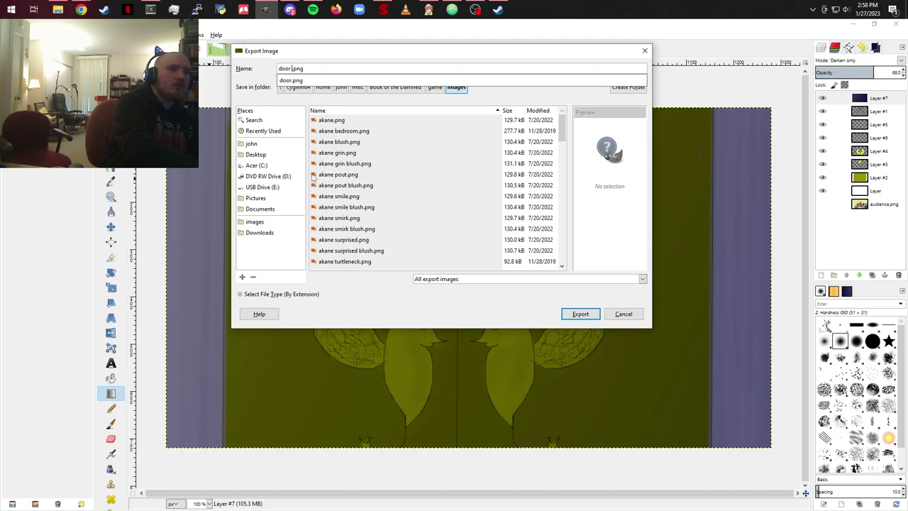
{"action": "type", "text": "night"}
{"action": "key", "text": "Return"}
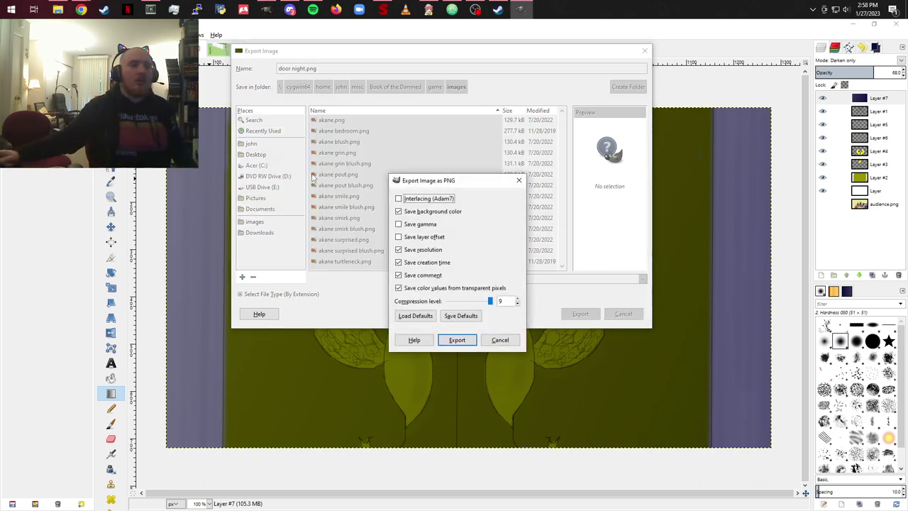
{"action": "left_click", "coordinate": [457, 340]}
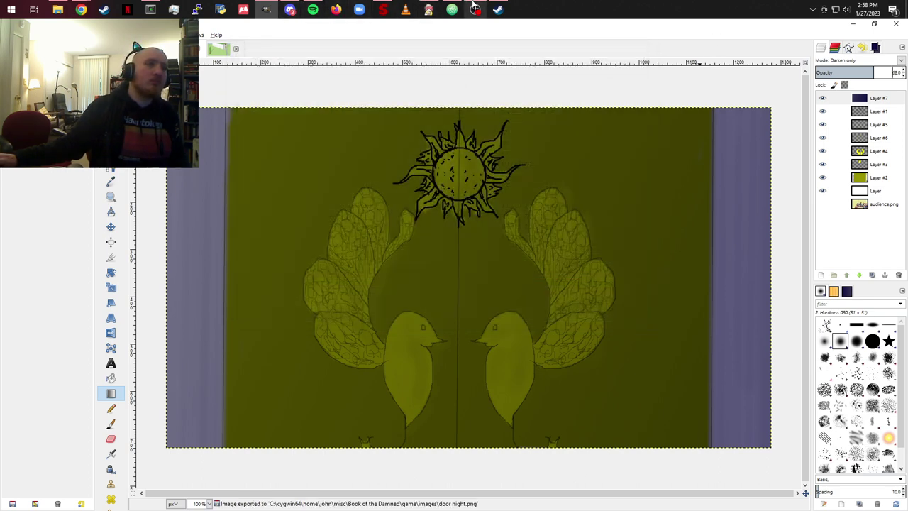
Step: Switch to the terminal, stage all PNG files with git add *.png, and commit all changes with the message "add door images"
{"action": "left_click", "coordinate": [153, 10]}
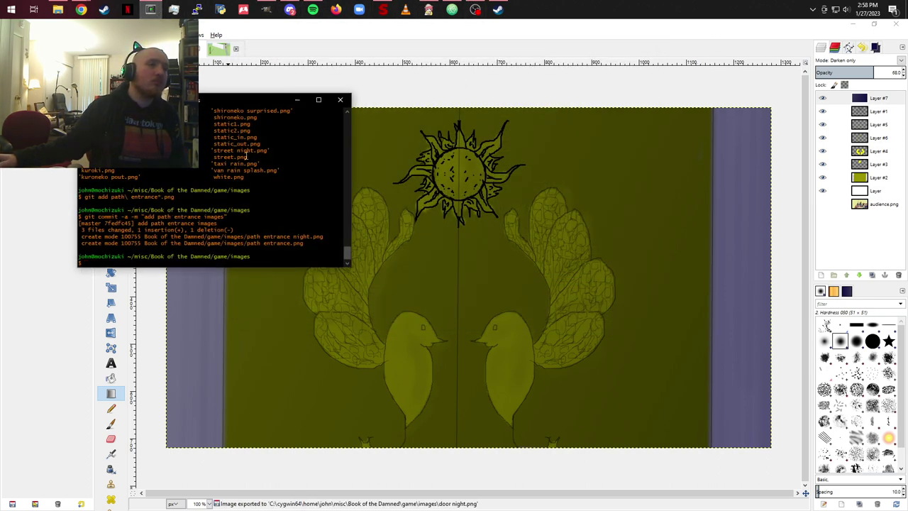
{"action": "type", "text": "gi"}
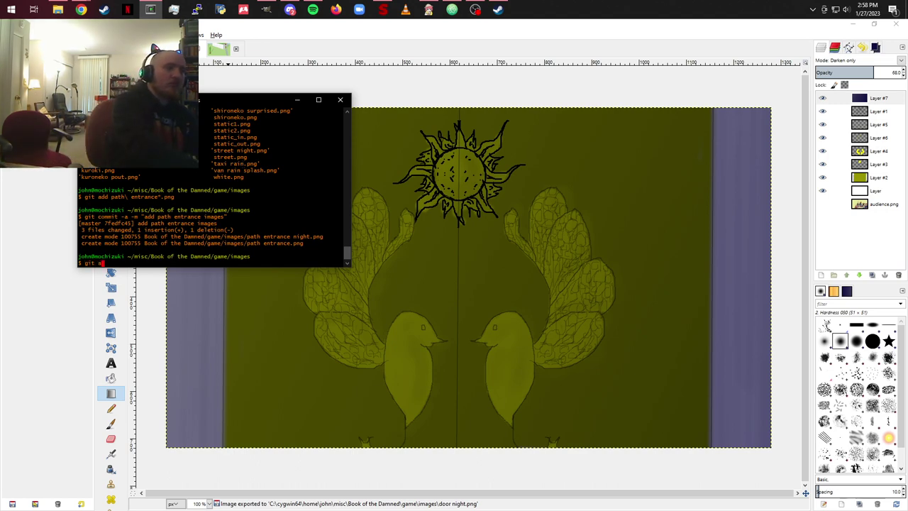
{"action": "type", "text": "t add *.png"}
{"action": "key", "text": "Return"}
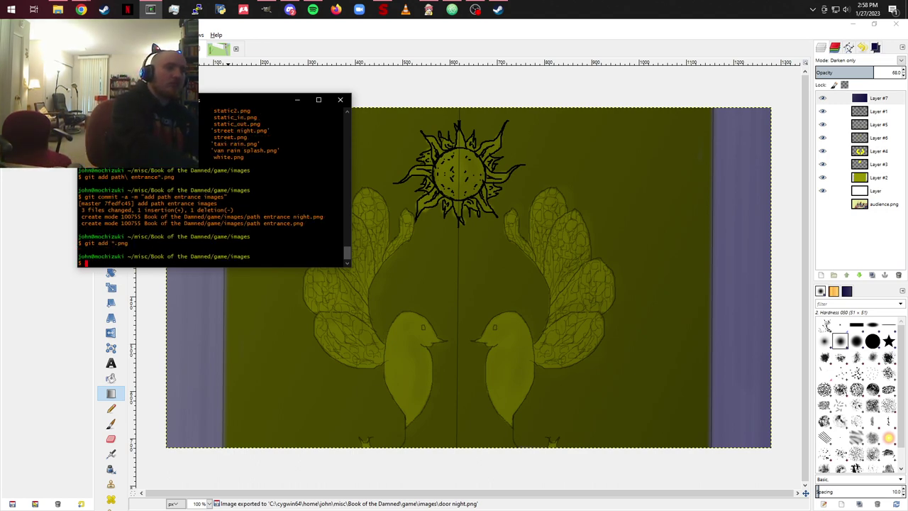
{"action": "type", "text": "git diff"}
{"action": "key", "text": "Return"}
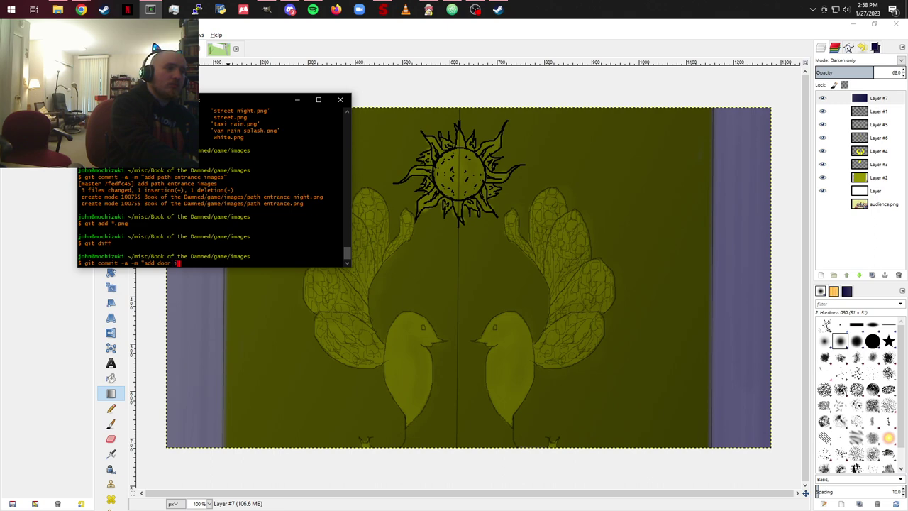
{"action": "key", "text": "Return"}
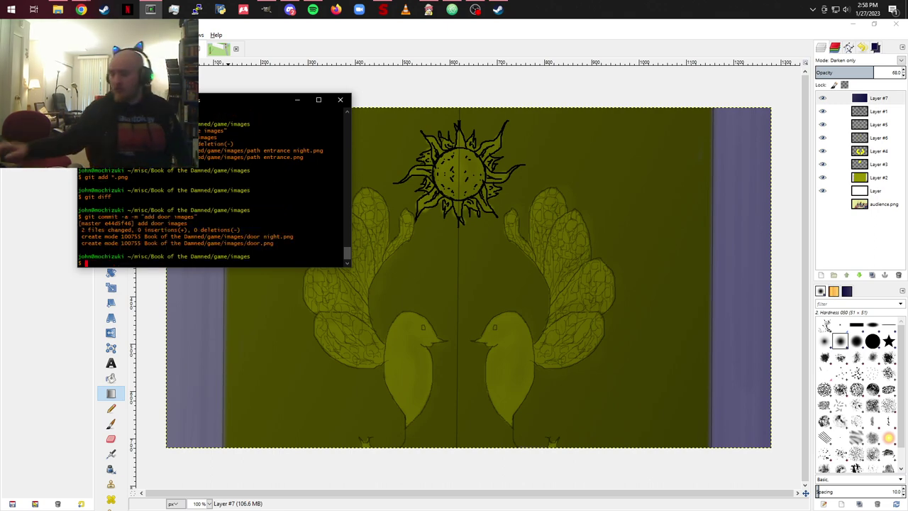
{"action": "left_click", "coordinate": [297, 100]}
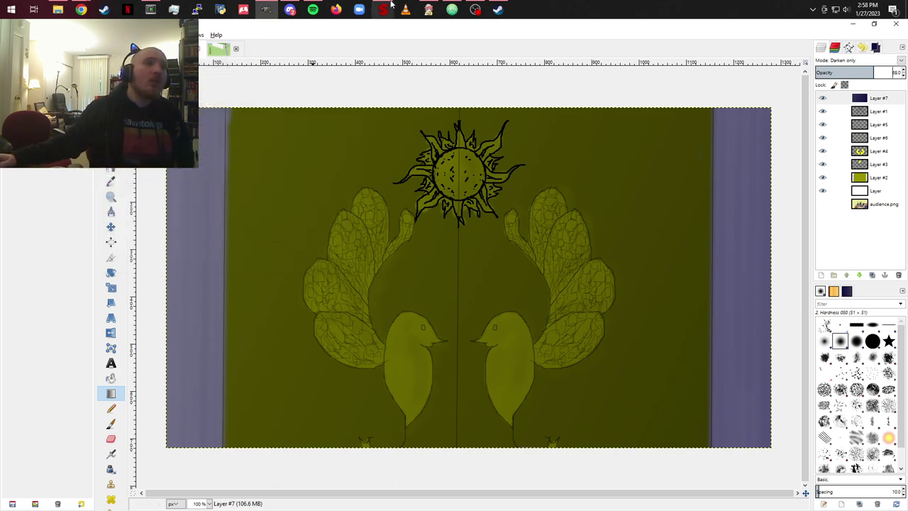
Step: Switch to the Ren'Py Launcher, launch the Book of the Damned project, and start a new game
{"action": "left_click", "coordinate": [427, 8]}
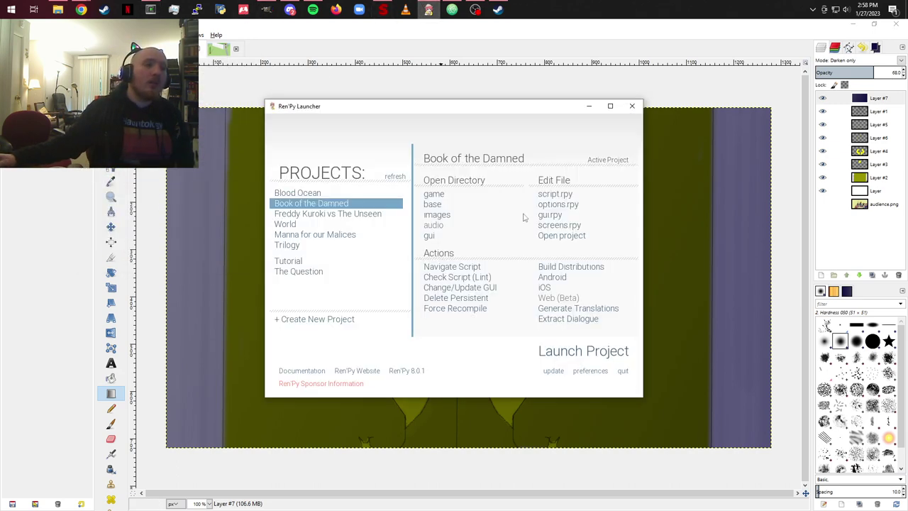
{"action": "left_click", "coordinate": [583, 352]}
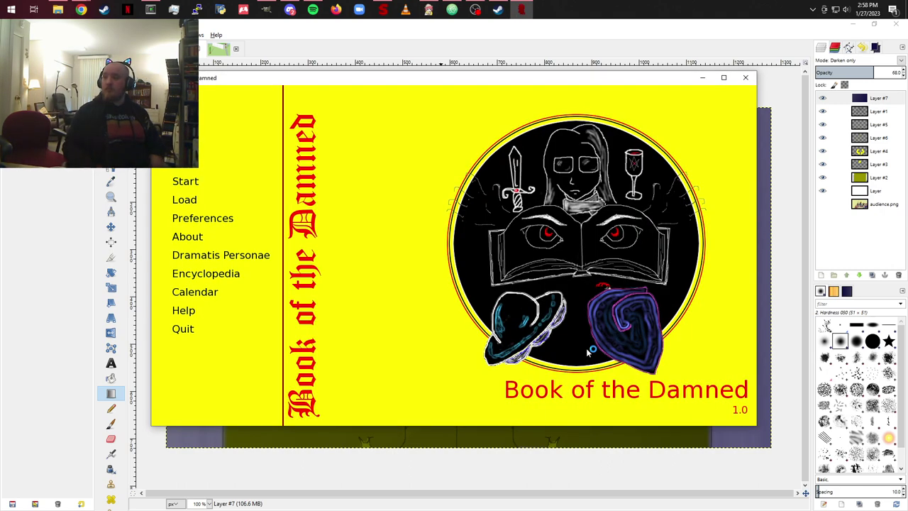
{"action": "left_click", "coordinate": [186, 181]}
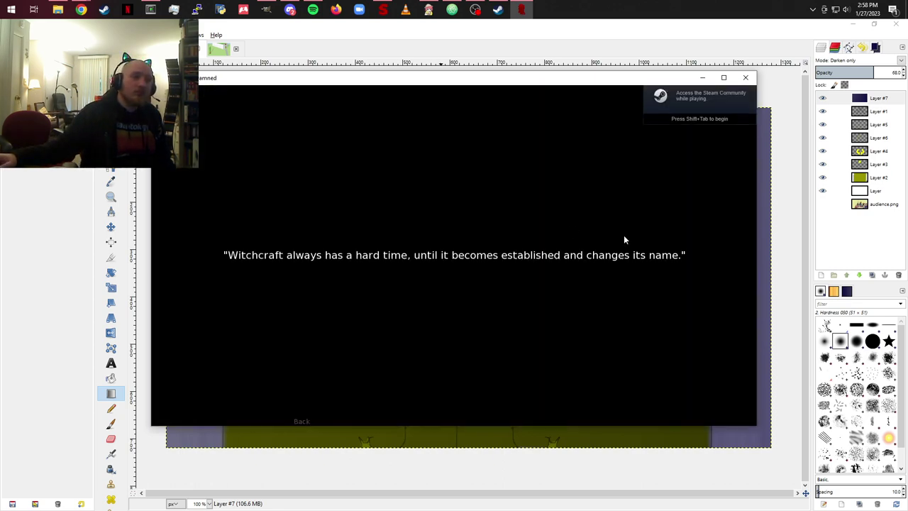
Step: Advance through the opening captions and the first taxi dialogue until the driver pulls up to the broken-down van
{"action": "left_click", "coordinate": [624, 240]}
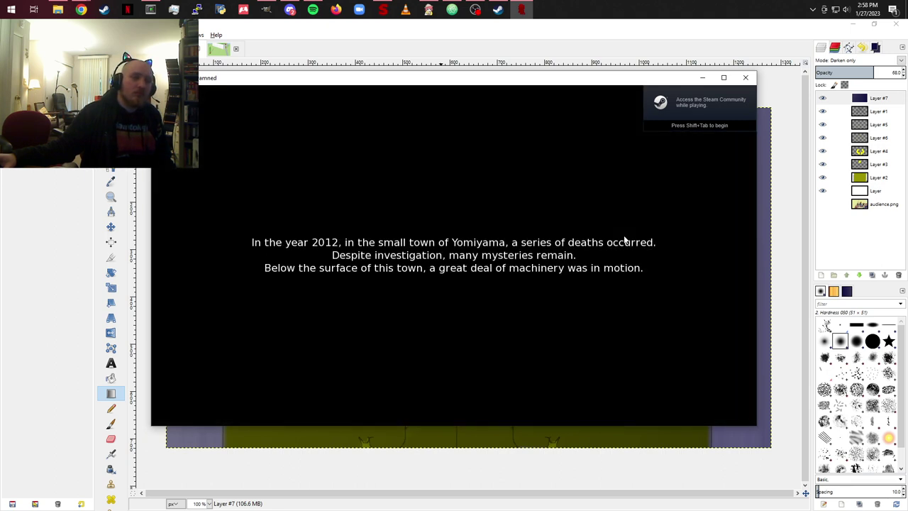
{"action": "left_click", "coordinate": [625, 239]}
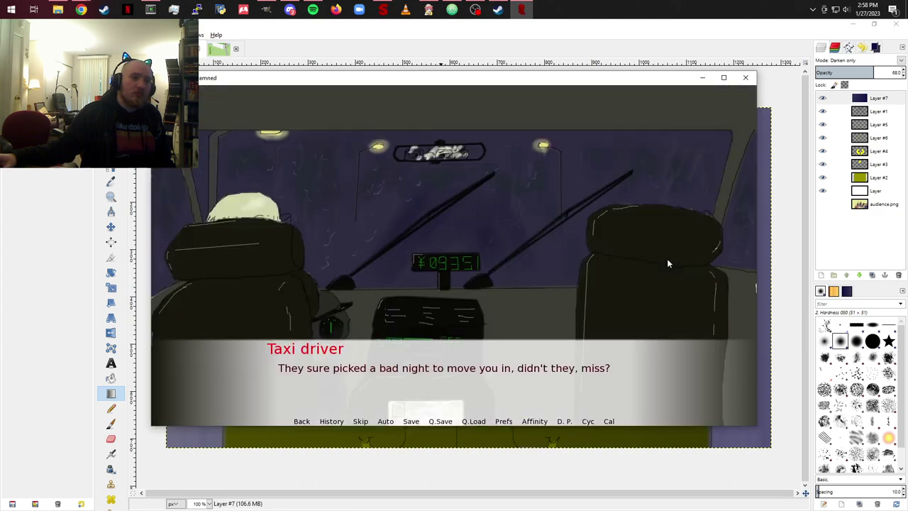
{"action": "left_click", "coordinate": [668, 261]}
{"action": "left_click", "coordinate": [667, 260]}
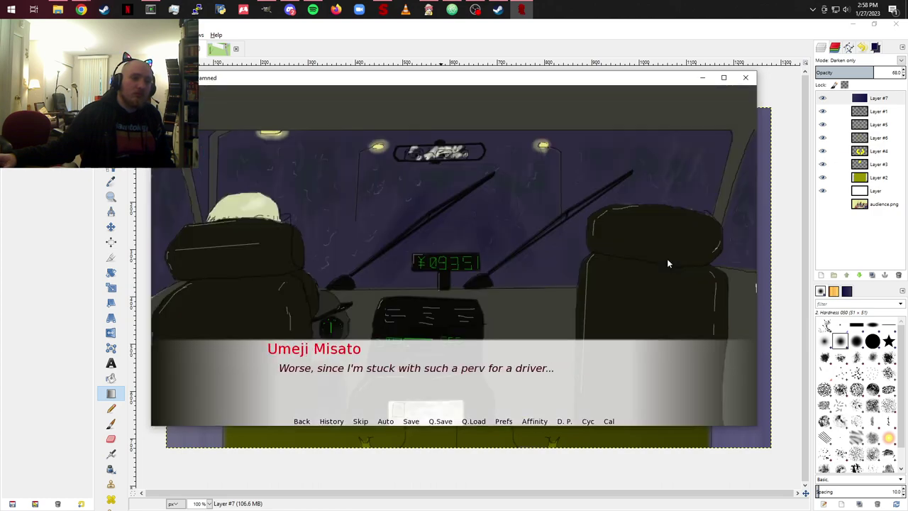
{"action": "left_click", "coordinate": [667, 261]}
{"action": "left_click", "coordinate": [667, 260]}
{"action": "left_click", "coordinate": [668, 261]}
{"action": "left_click", "coordinate": [667, 263]}
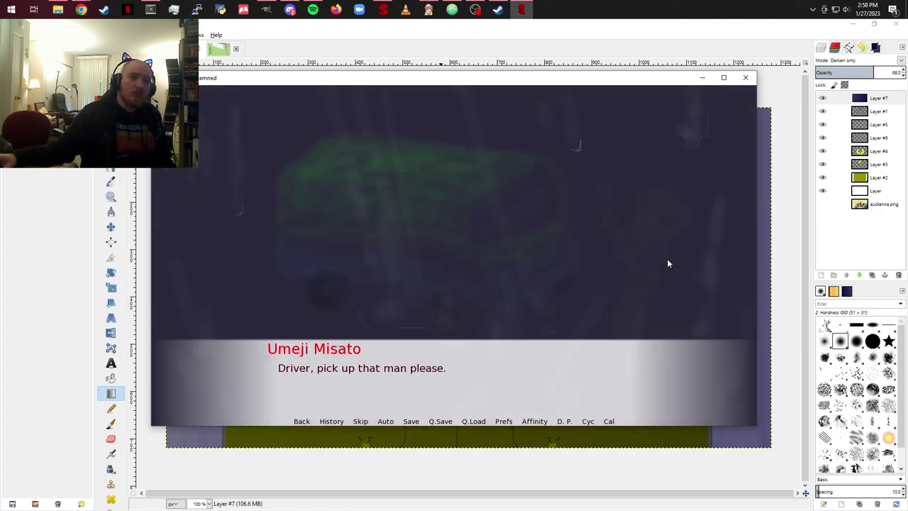
{"action": "left_click", "coordinate": [668, 263]}
{"action": "left_click", "coordinate": [667, 263]}
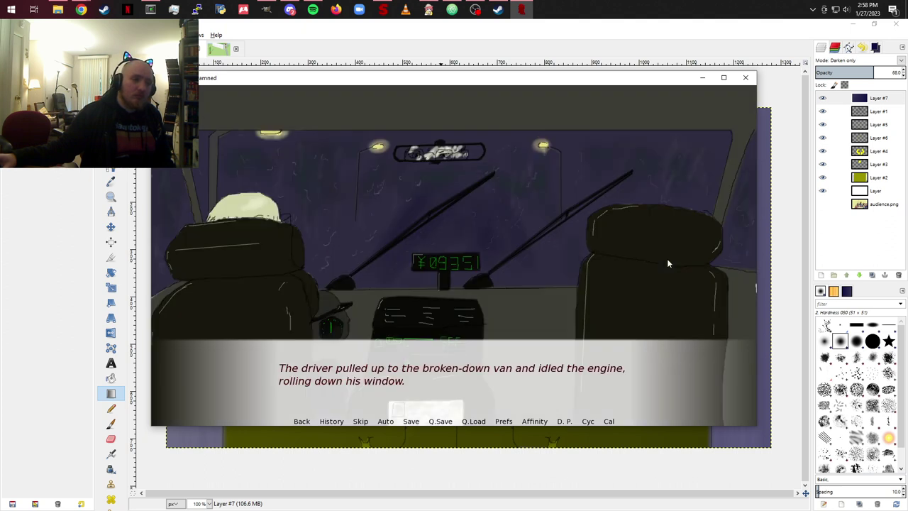
Step: Advance through the taxi conversation with the elderly passenger until the ride ends and the night forest scene begins
{"action": "left_click", "coordinate": [667, 264]}
{"action": "left_click", "coordinate": [667, 263]}
{"action": "left_click", "coordinate": [668, 263]}
{"action": "left_click", "coordinate": [667, 264]}
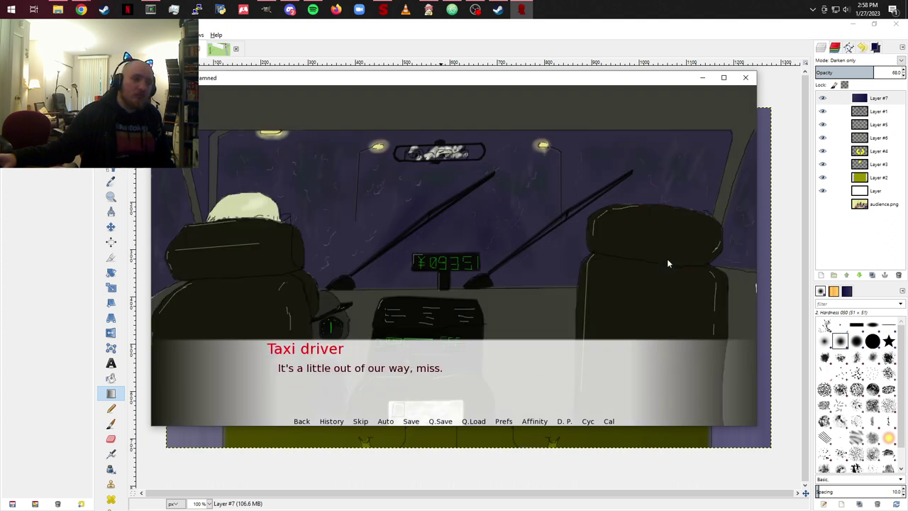
{"action": "left_click", "coordinate": [667, 263]}
{"action": "left_click", "coordinate": [667, 263]}
{"action": "left_click", "coordinate": [667, 263]}
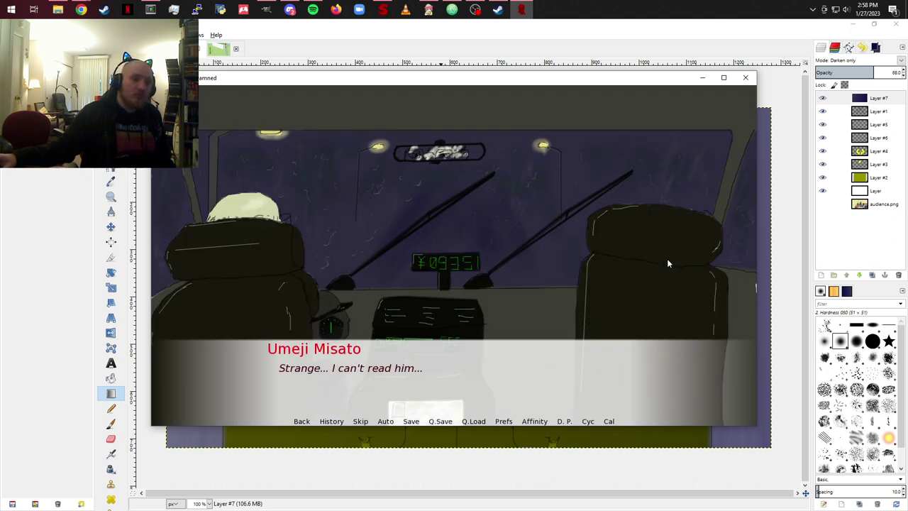
{"action": "left_click", "coordinate": [667, 263]}
{"action": "left_click", "coordinate": [667, 263]}
{"action": "left_click", "coordinate": [667, 263]}
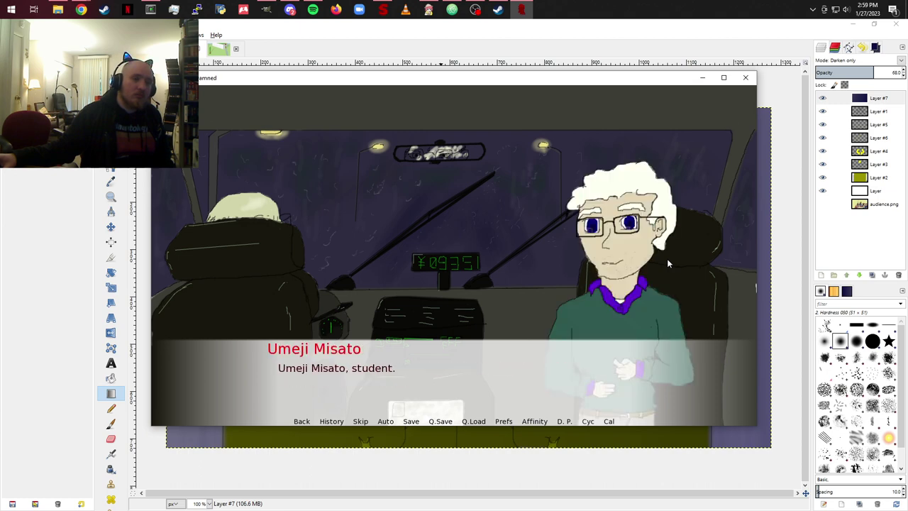
{"action": "left_click", "coordinate": [667, 264]}
{"action": "left_click", "coordinate": [667, 263]}
{"action": "left_click", "coordinate": [667, 263]}
{"action": "left_click", "coordinate": [668, 263]}
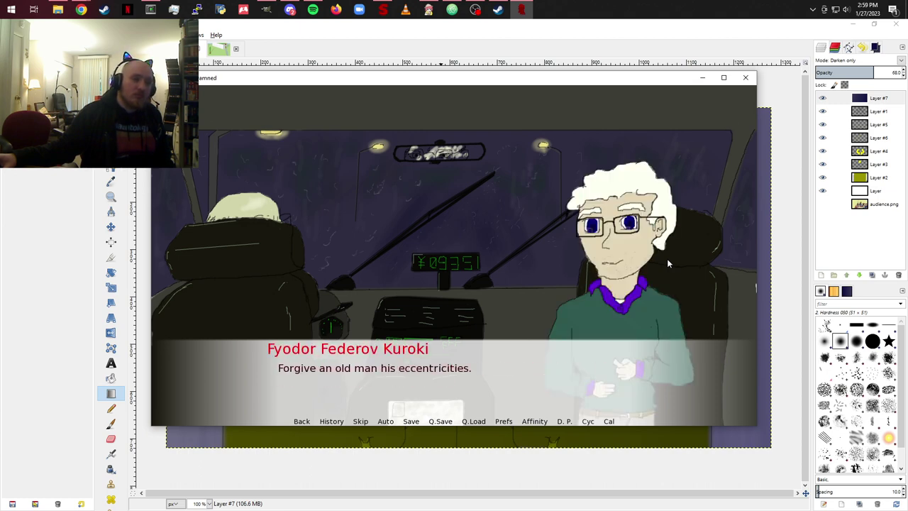
{"action": "left_click", "coordinate": [667, 263]}
{"action": "left_click", "coordinate": [667, 263]}
{"action": "left_click", "coordinate": [667, 264]}
{"action": "left_click", "coordinate": [667, 263]}
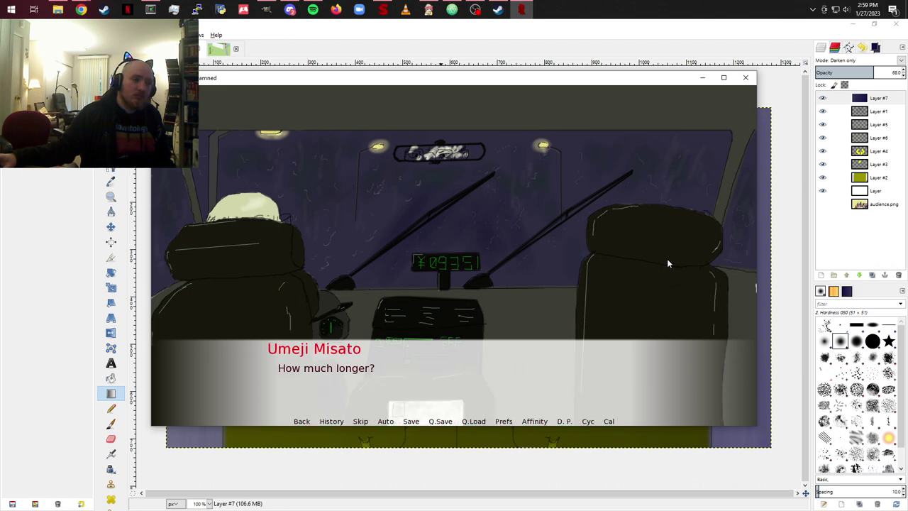
{"action": "left_click", "coordinate": [667, 263]}
{"action": "left_click", "coordinate": [668, 263]}
{"action": "left_click", "coordinate": [667, 263]}
{"action": "left_click", "coordinate": [667, 263]}
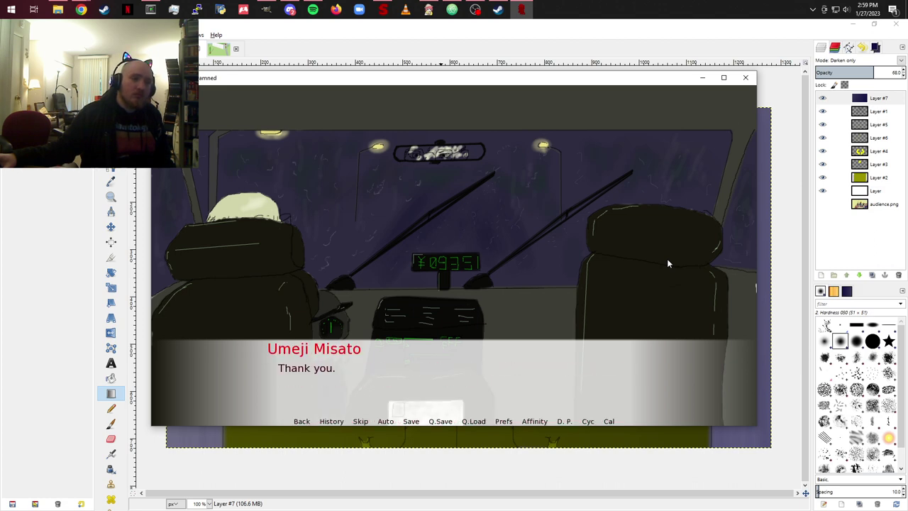
{"action": "left_click", "coordinate": [667, 263]}
{"action": "left_click", "coordinate": [667, 263]}
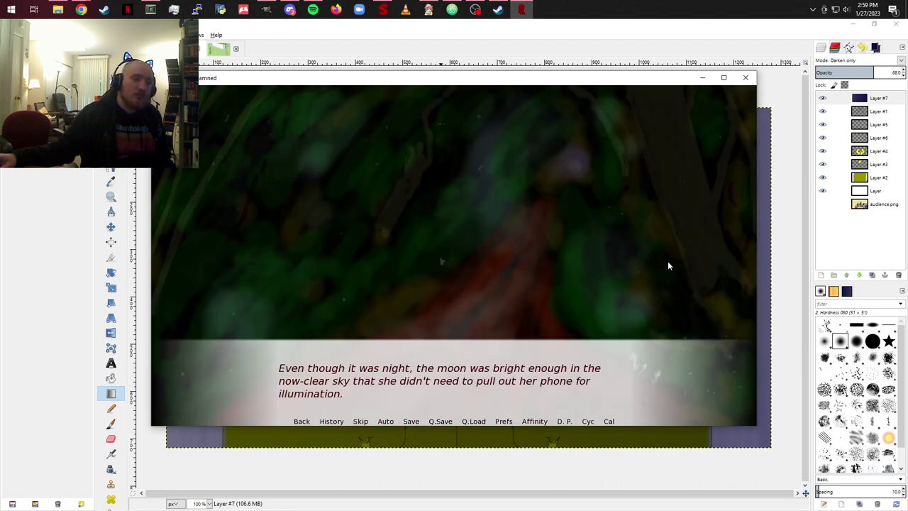
Step: Advance through the forest and building exterior narration to the choice menu at the ornate door
{"action": "left_click", "coordinate": [687, 281]}
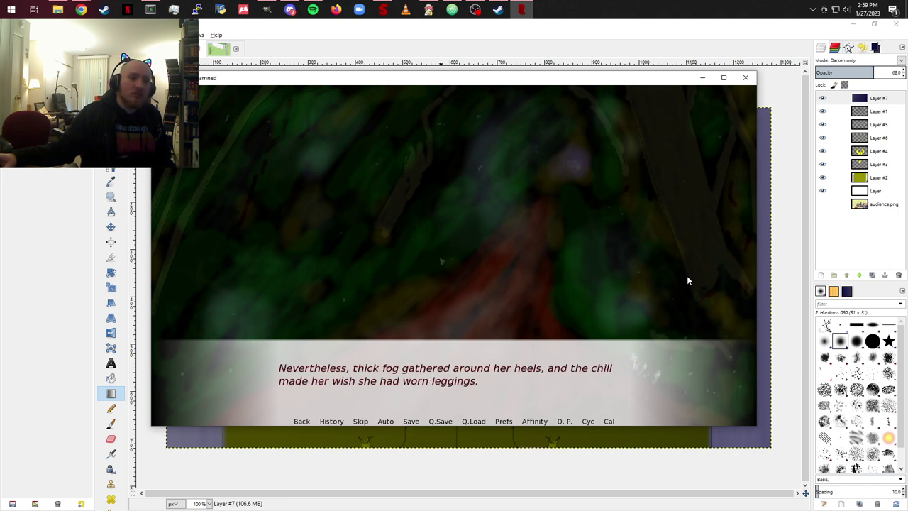
{"action": "left_click", "coordinate": [687, 280]}
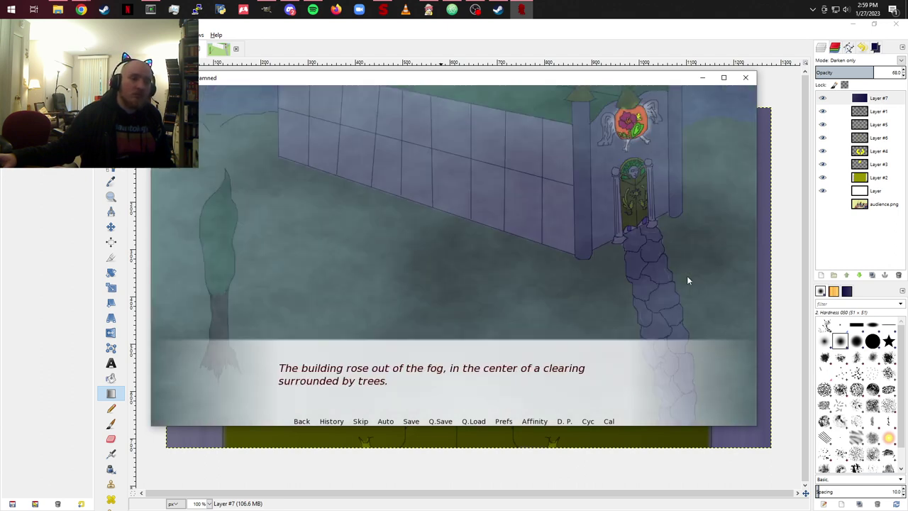
{"action": "left_click", "coordinate": [687, 281]}
{"action": "left_click", "coordinate": [686, 280]}
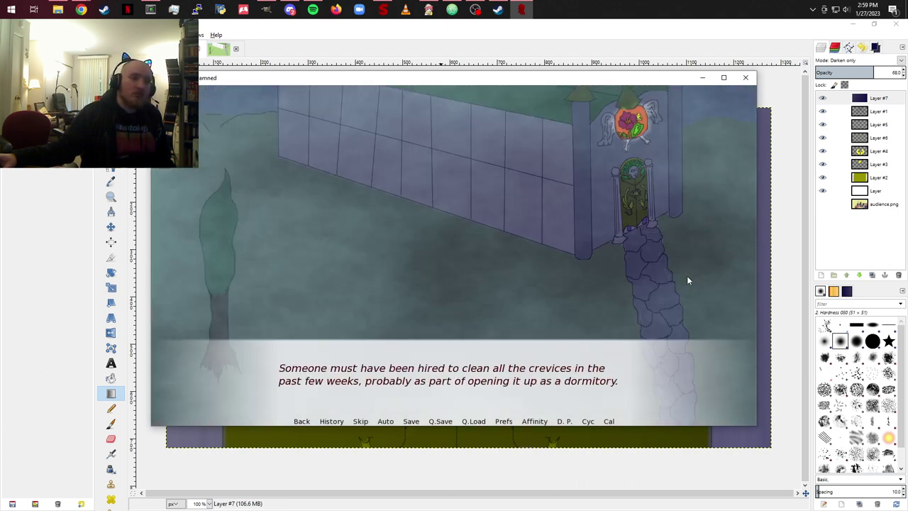
{"action": "left_click", "coordinate": [686, 280]}
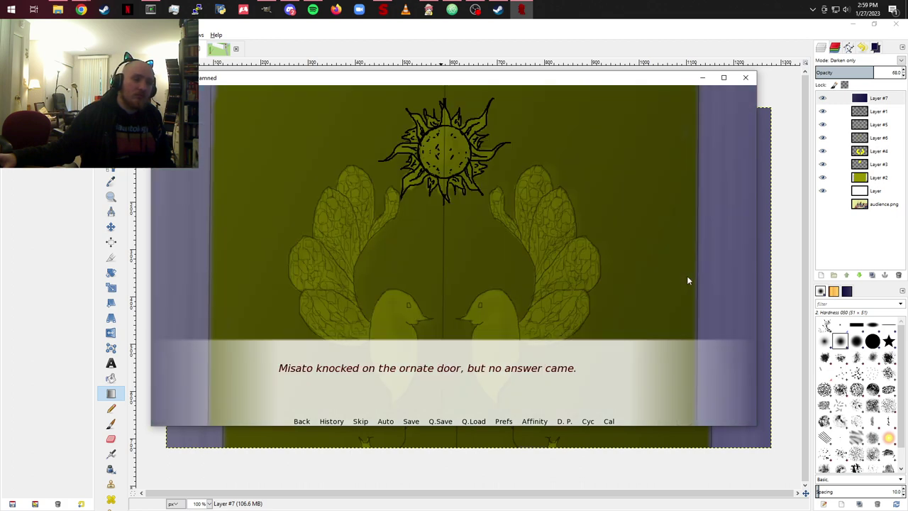
{"action": "left_click", "coordinate": [687, 280]}
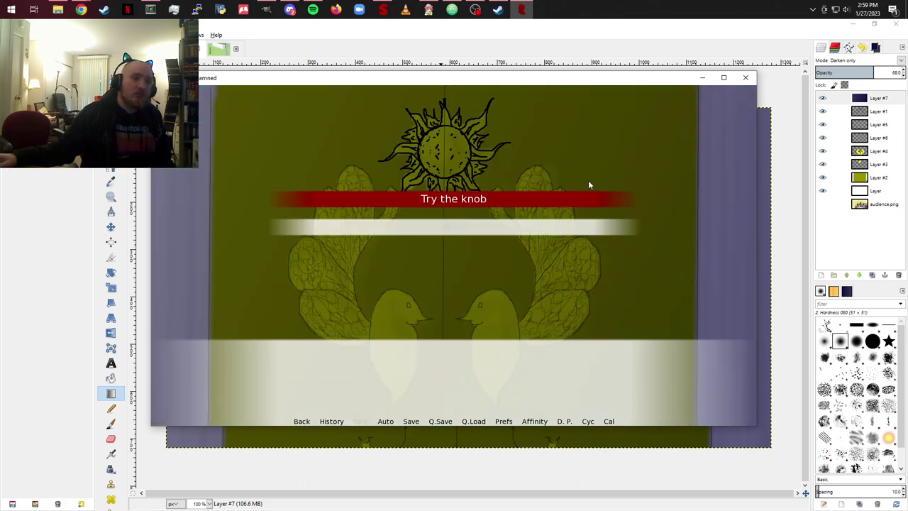
Step: Choose "Try the knob", answer the name prompt with Enki, and continue through the opened door into the entrance hall
{"action": "left_click", "coordinate": [554, 197]}
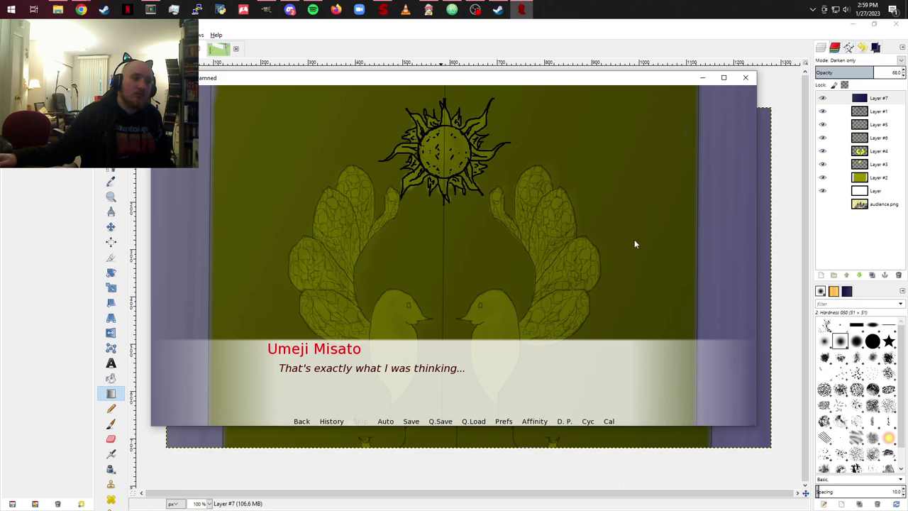
{"action": "left_click", "coordinate": [635, 239]}
{"action": "left_click", "coordinate": [647, 252]}
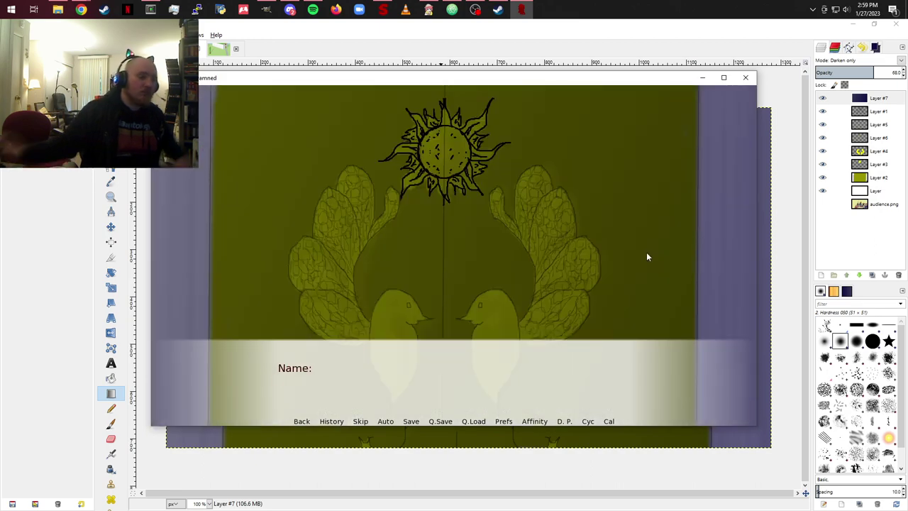
{"action": "type", "text": "Enki"}
{"action": "key", "text": "Return"}
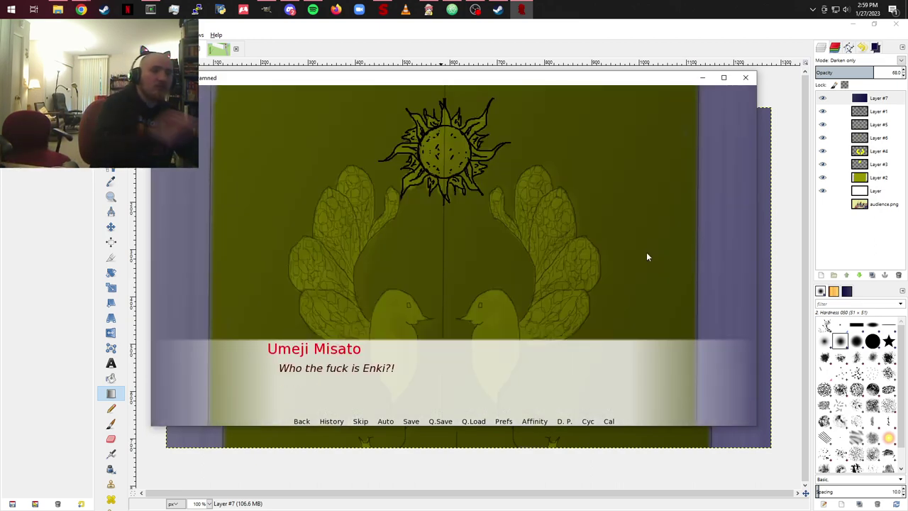
{"action": "left_click", "coordinate": [646, 252]}
{"action": "left_click", "coordinate": [646, 252]}
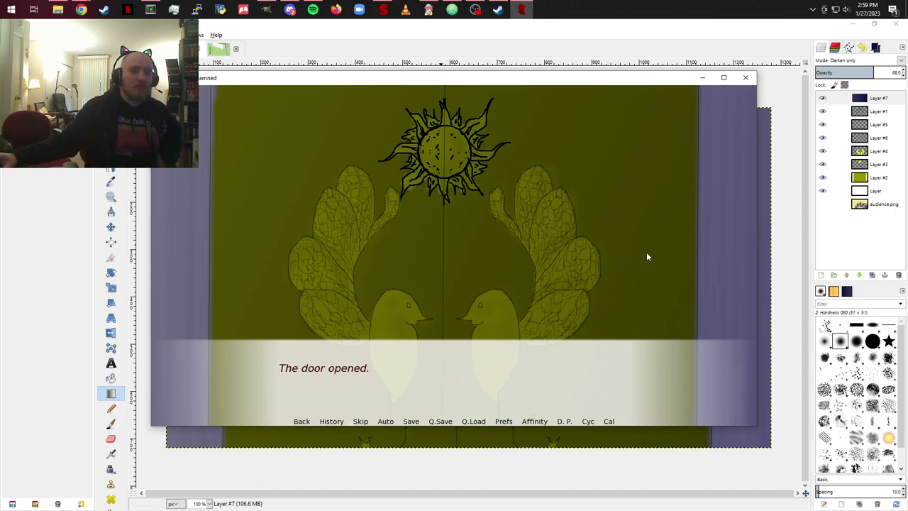
{"action": "left_click", "coordinate": [646, 252]}
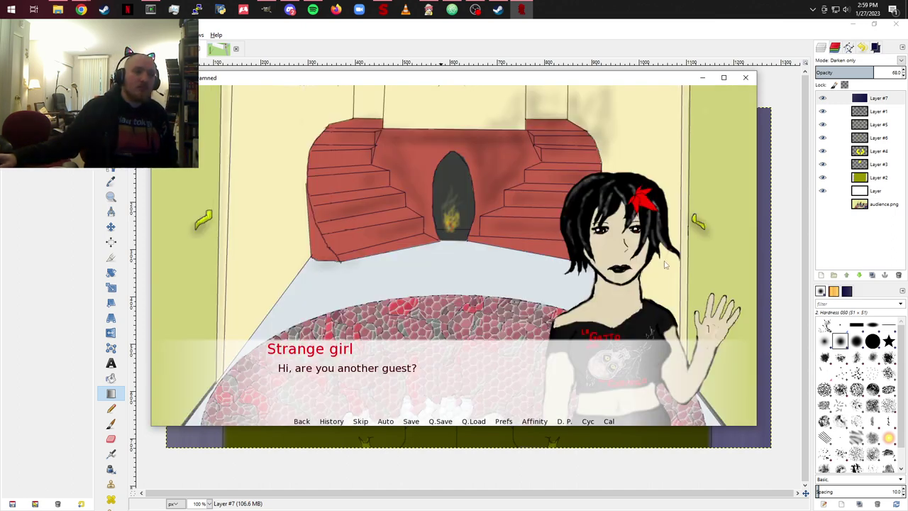
Step: Advance through the entrance hall conversation with the black-haired girl until the house map scene
{"action": "left_click", "coordinate": [695, 281]}
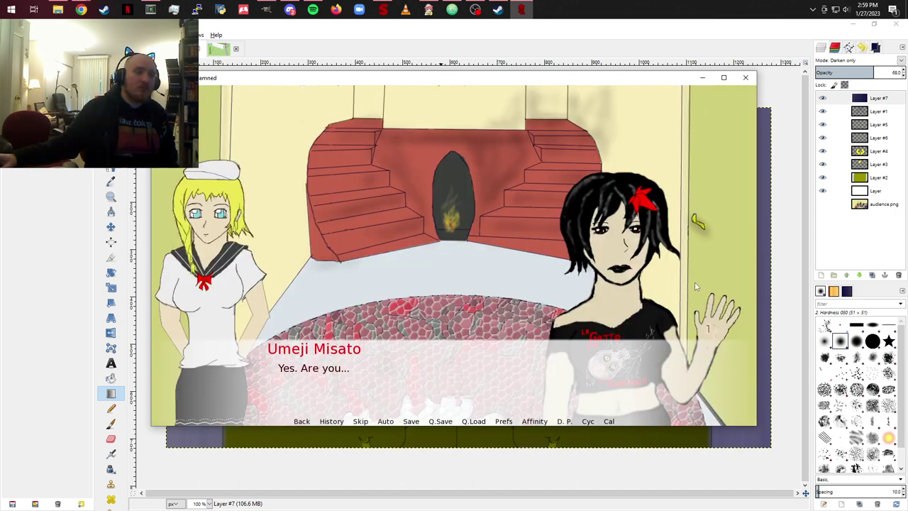
{"action": "left_click", "coordinate": [694, 282]}
{"action": "left_click", "coordinate": [695, 281]}
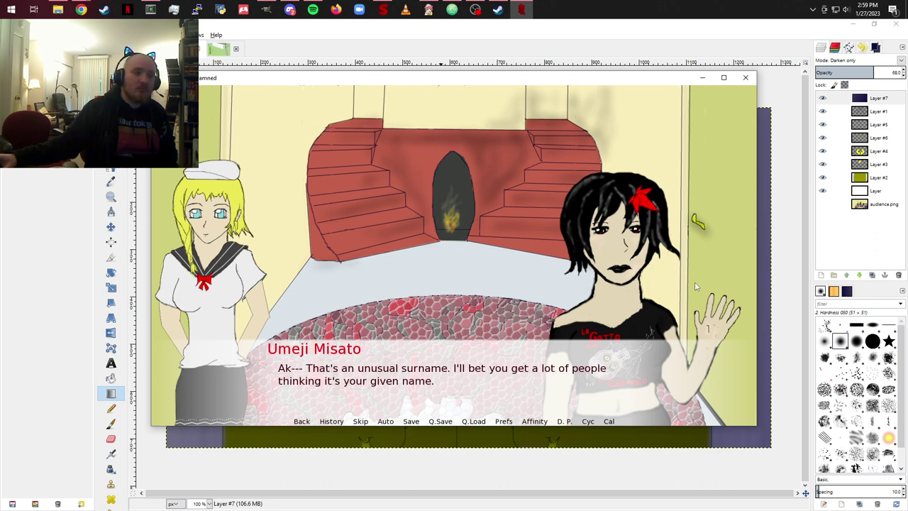
{"action": "left_click", "coordinate": [695, 281]}
{"action": "left_click", "coordinate": [695, 281]}
{"action": "left_click", "coordinate": [695, 281]}
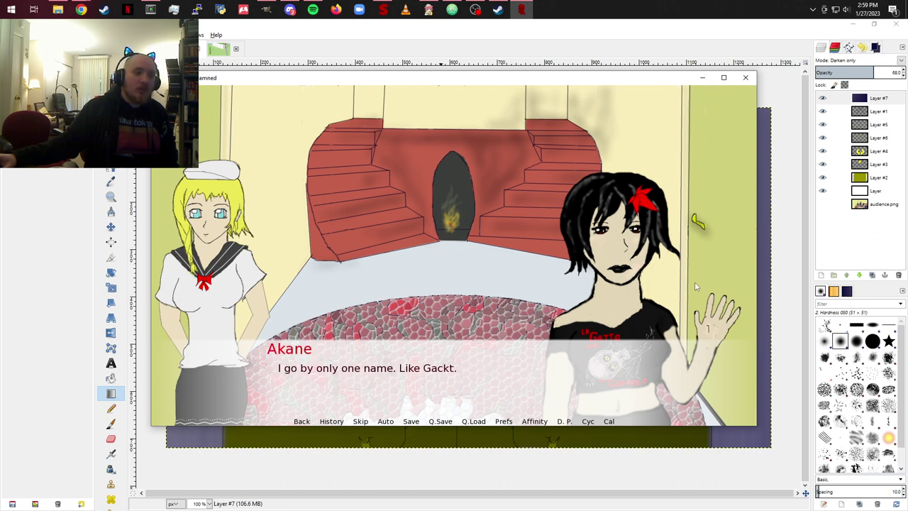
{"action": "left_click", "coordinate": [694, 281]}
{"action": "left_click", "coordinate": [695, 282]}
{"action": "left_click", "coordinate": [695, 282]}
{"action": "left_click", "coordinate": [695, 282]}
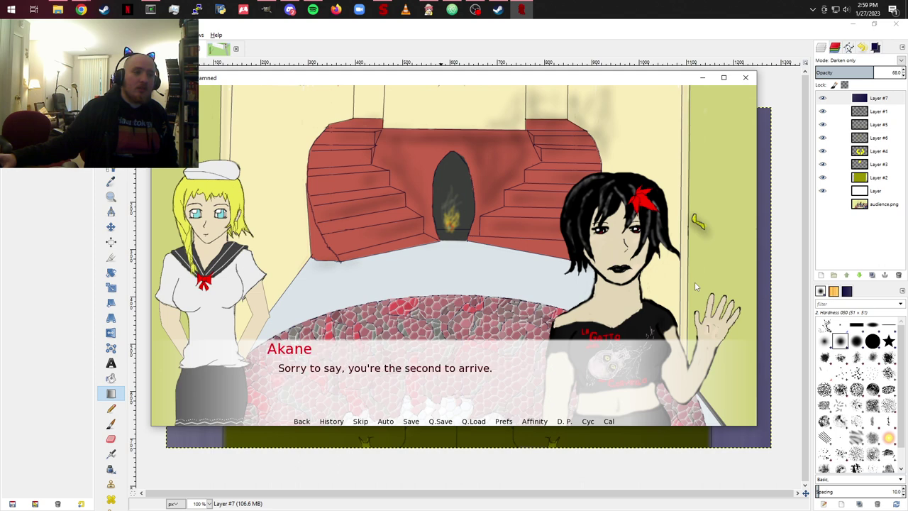
{"action": "left_click", "coordinate": [695, 281]}
{"action": "left_click", "coordinate": [694, 282]}
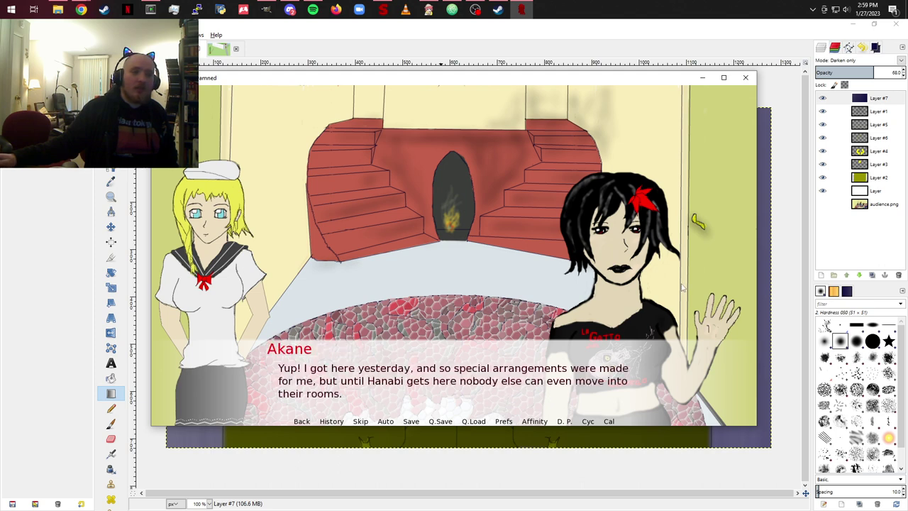
{"action": "left_click", "coordinate": [682, 286]}
{"action": "left_click", "coordinate": [682, 286]}
{"action": "left_click", "coordinate": [682, 287]}
{"action": "left_click", "coordinate": [682, 287]}
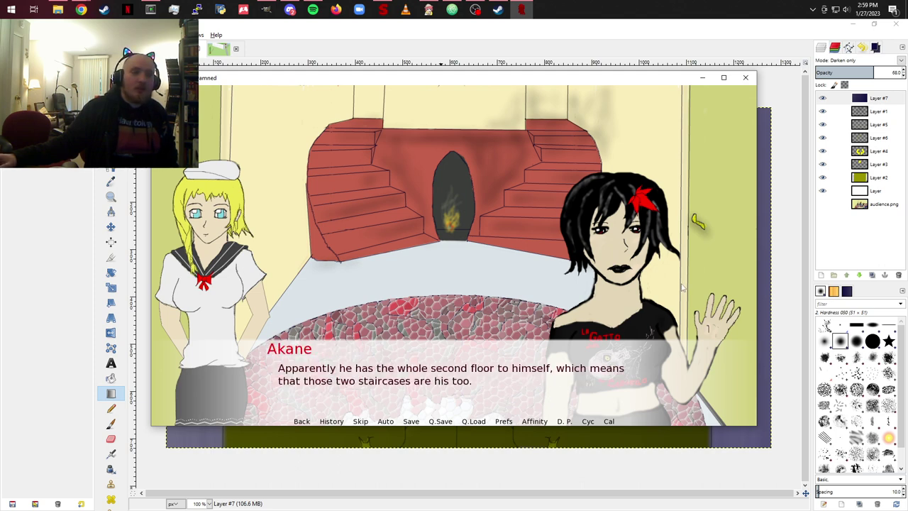
{"action": "left_click", "coordinate": [682, 287]}
{"action": "left_click", "coordinate": [682, 286]}
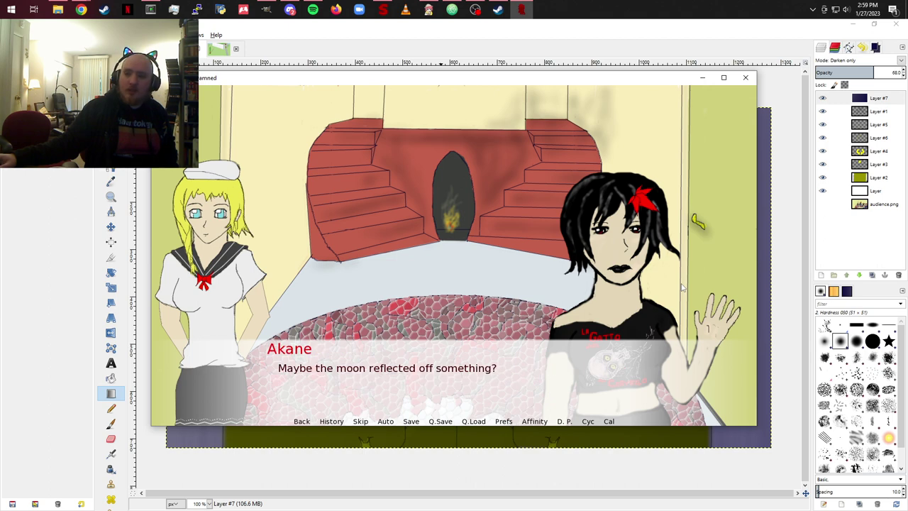
{"action": "left_click", "coordinate": [682, 287]}
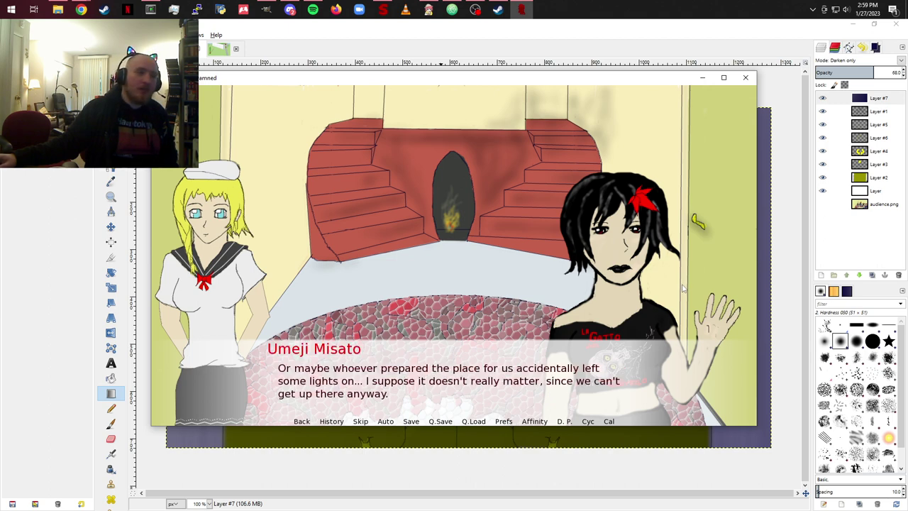
{"action": "left_click", "coordinate": [683, 305]}
{"action": "left_click", "coordinate": [683, 305]}
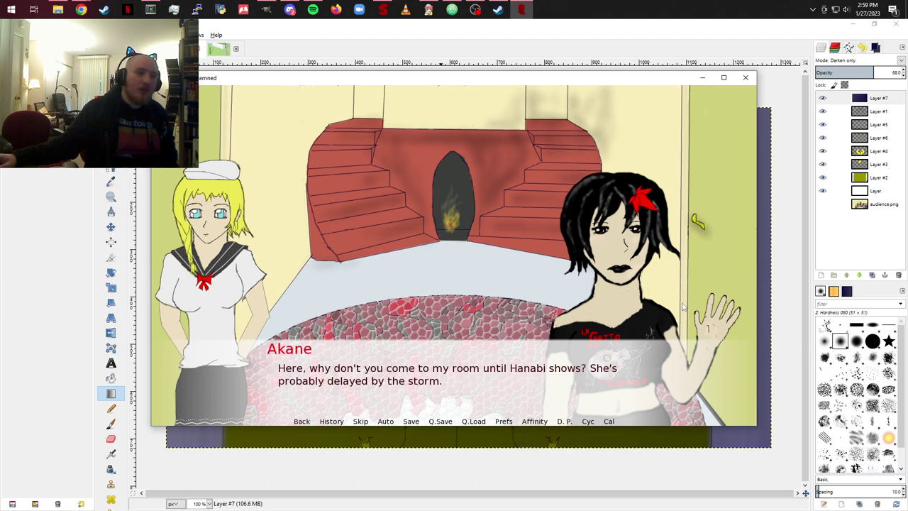
{"action": "left_click", "coordinate": [683, 306]}
{"action": "left_click", "coordinate": [683, 306]}
{"action": "left_click", "coordinate": [683, 306]}
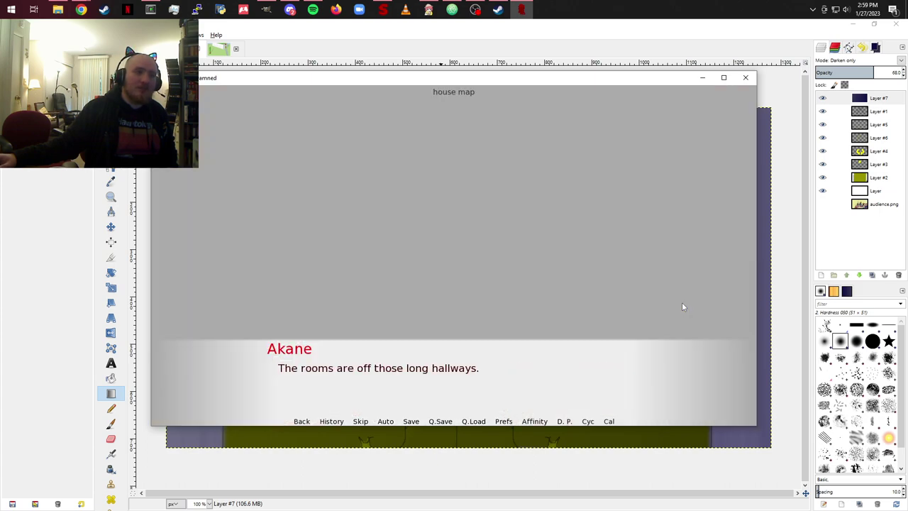
Step: Roll the game back to the question about where the rooms are, and minimize the game and launcher windows to return to GIMP
{"action": "scroll", "coordinate": [682, 306], "scroll_direction": "up", "scroll_amount": 2}
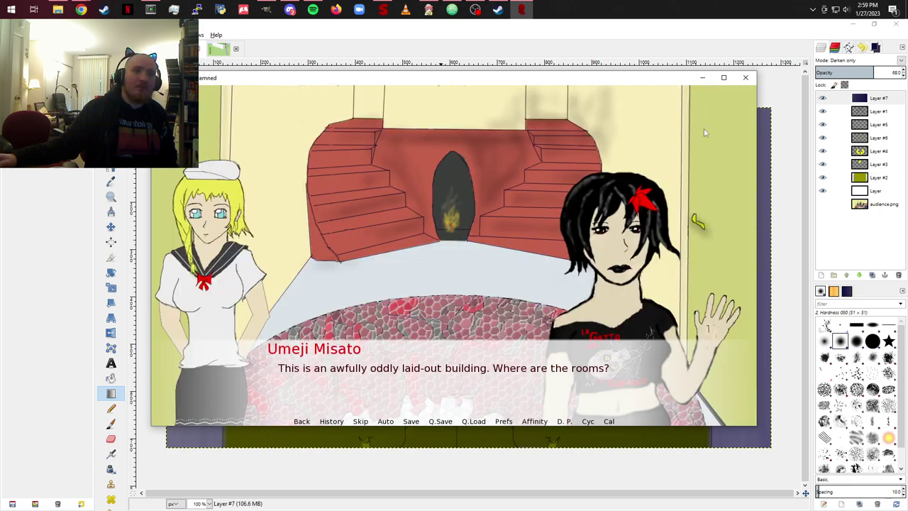
{"action": "left_click", "coordinate": [703, 78]}
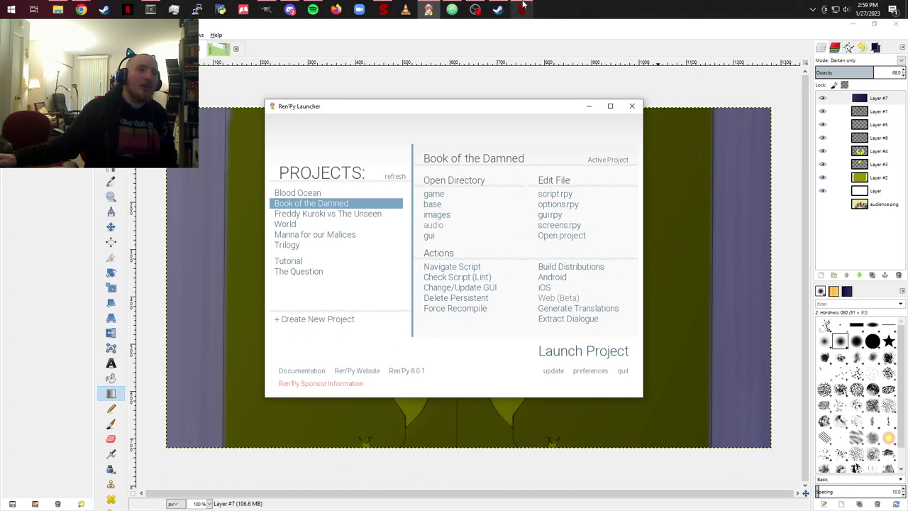
{"action": "left_click", "coordinate": [588, 107]}
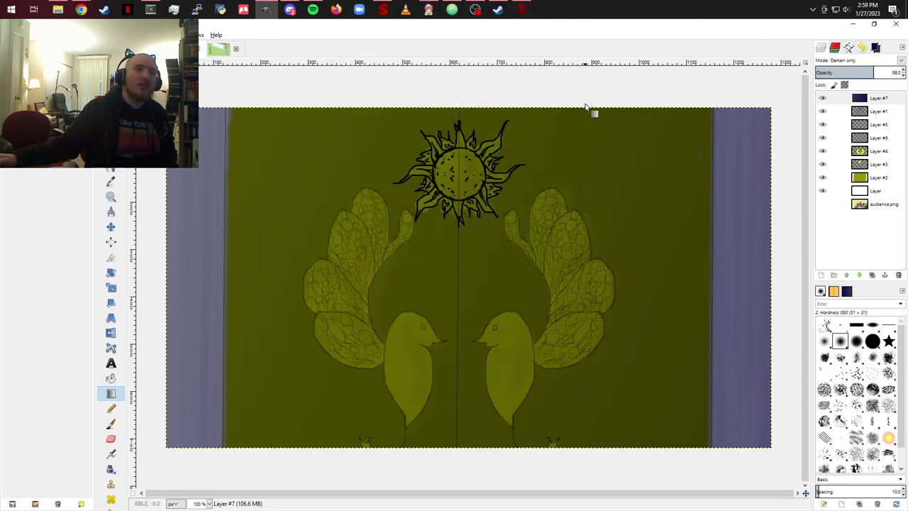